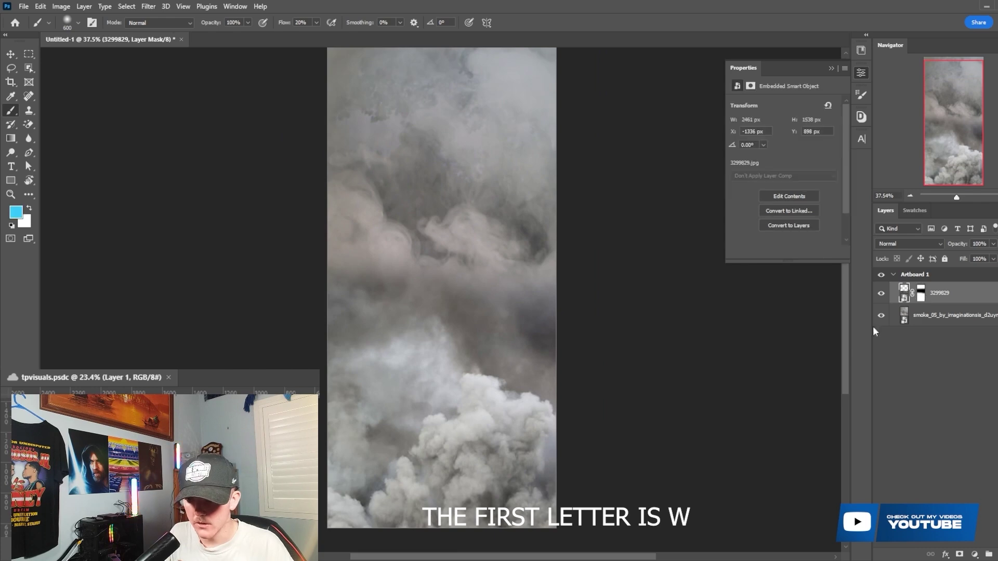
- Combine the 3299829 and smoke_05 layers into a single smart object
left_click_drag(556, 371, 561, 372)
key("Return")
key("b")
left_click(934, 325)
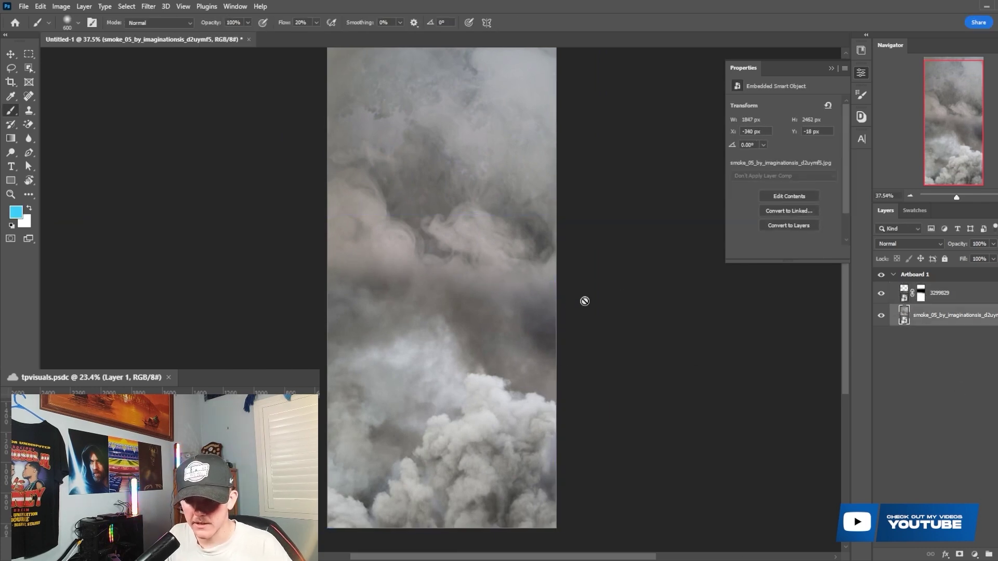
scroll(598, 266, "up", 5)
scroll(597, 266, "down", 5)
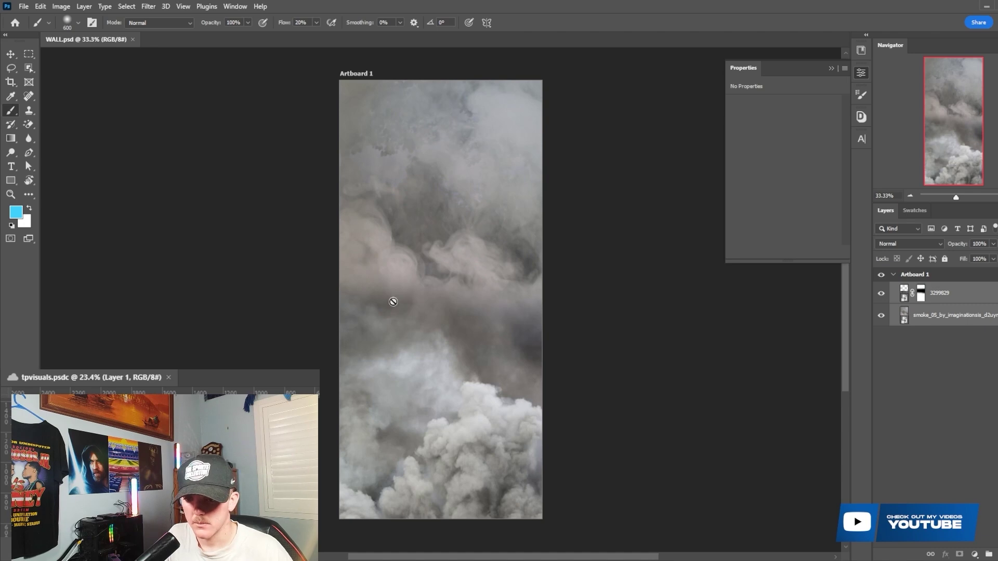
right_click(980, 307)
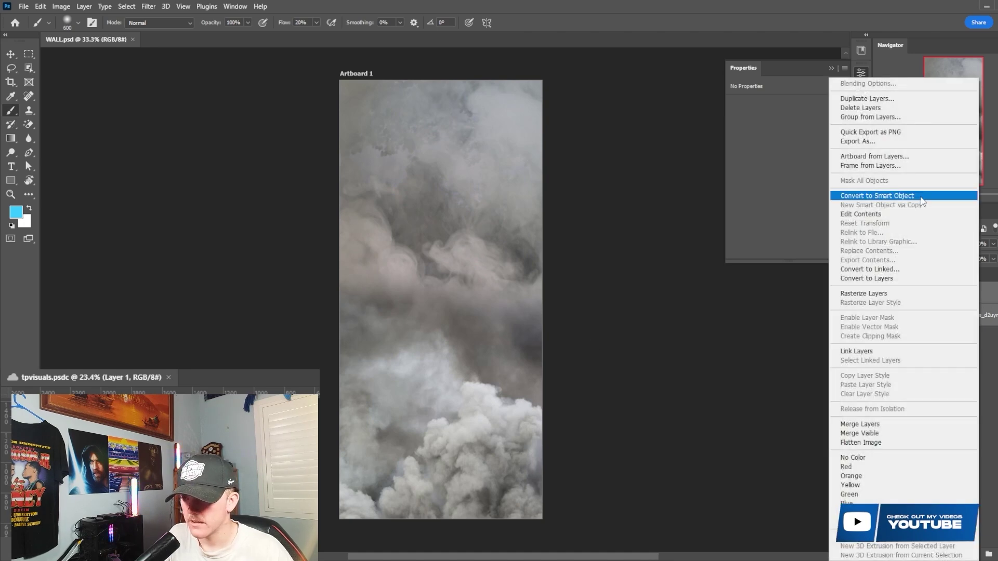
left_click(884, 199)
- Add a Vibrance adjustment layer clipped to the combined smoke smart object
left_click(975, 554)
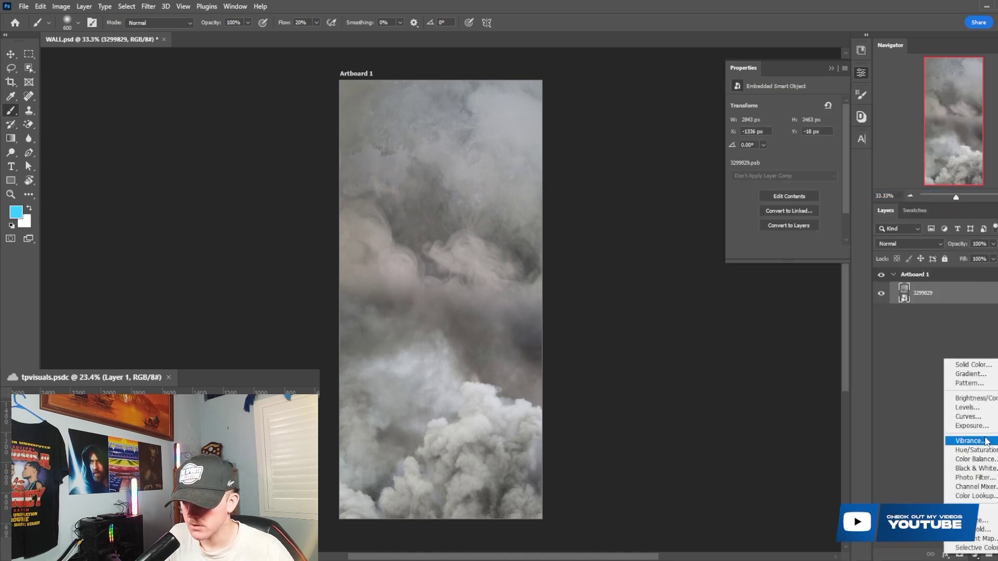
left_click(961, 442)
right_click(968, 292)
left_click(856, 312)
- Set the Vibrance adjustment layer's saturation to -90 and its vibrance to +54
left_click_drag(784, 136, 781, 138)
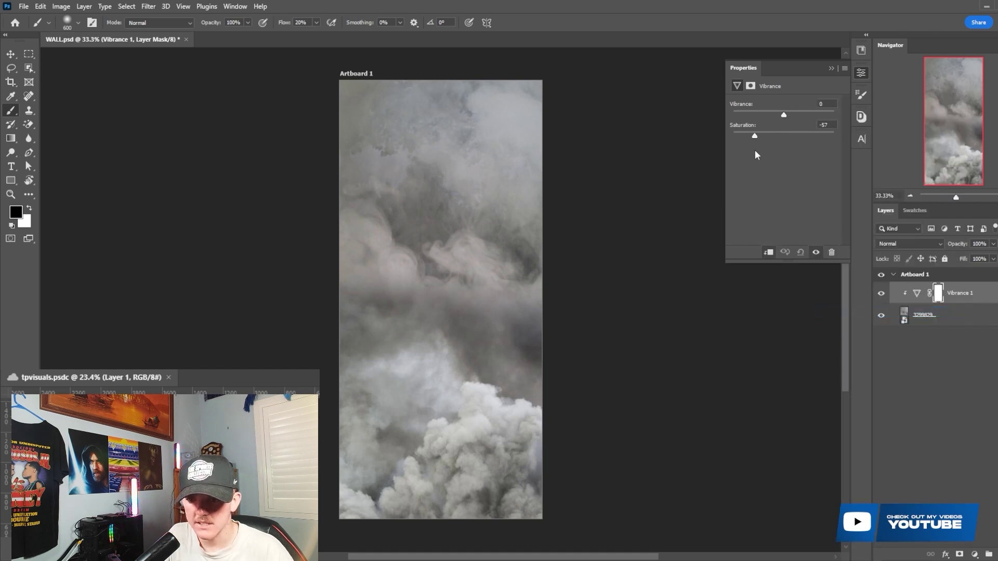
left_click_drag(761, 152, 737, 151)
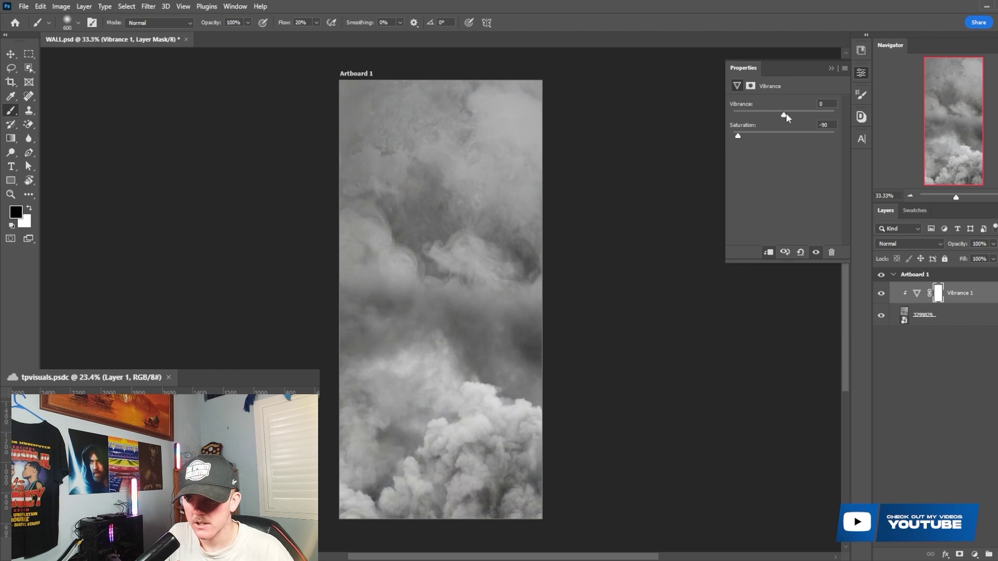
left_click_drag(792, 114, 805, 118)
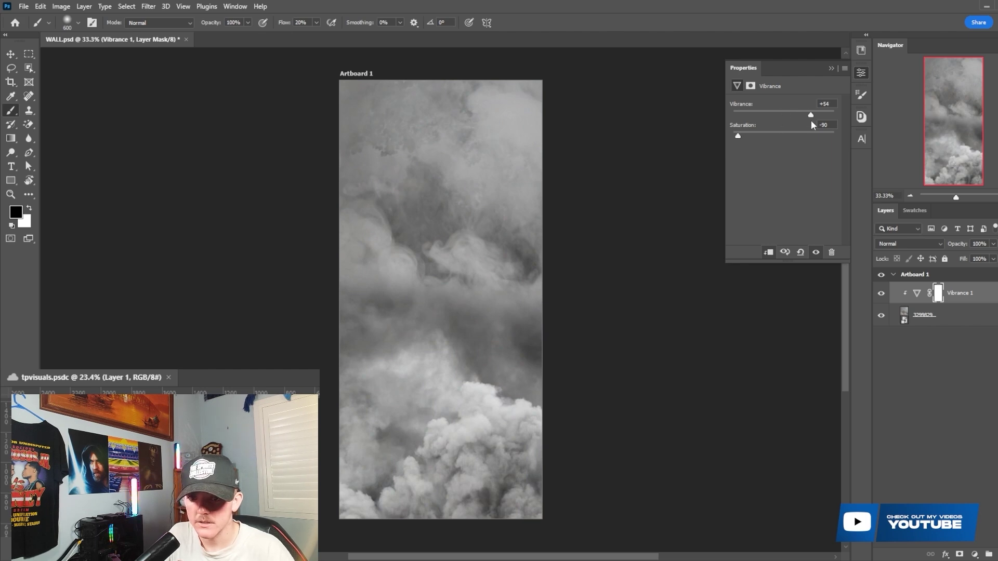
- Apply a Camera Raw filter to the smoke smart object with Exposure +0.10, Contrast +36, Texture +25 and Clarity +50
left_click(963, 319)
left_click(148, 6)
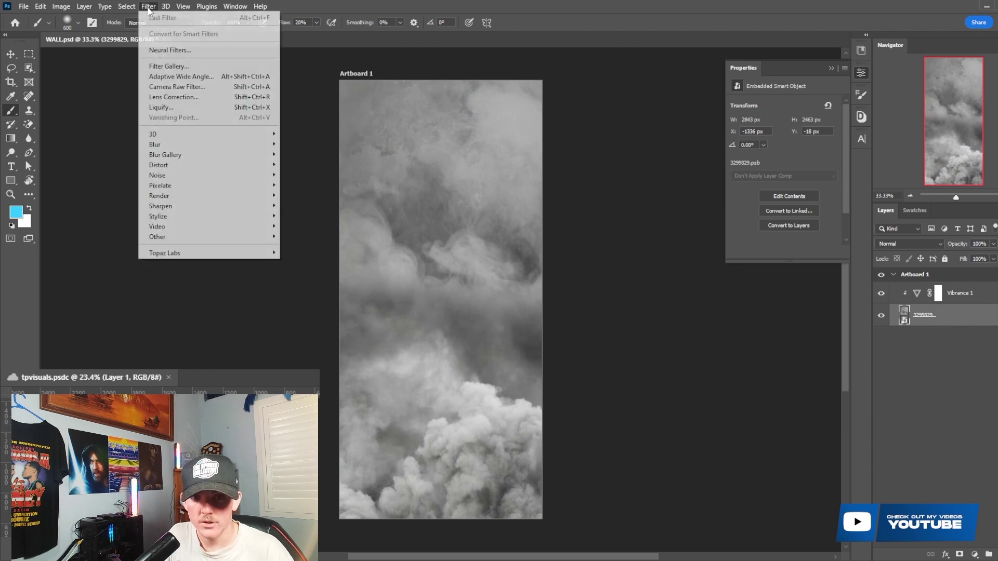
left_click(204, 90)
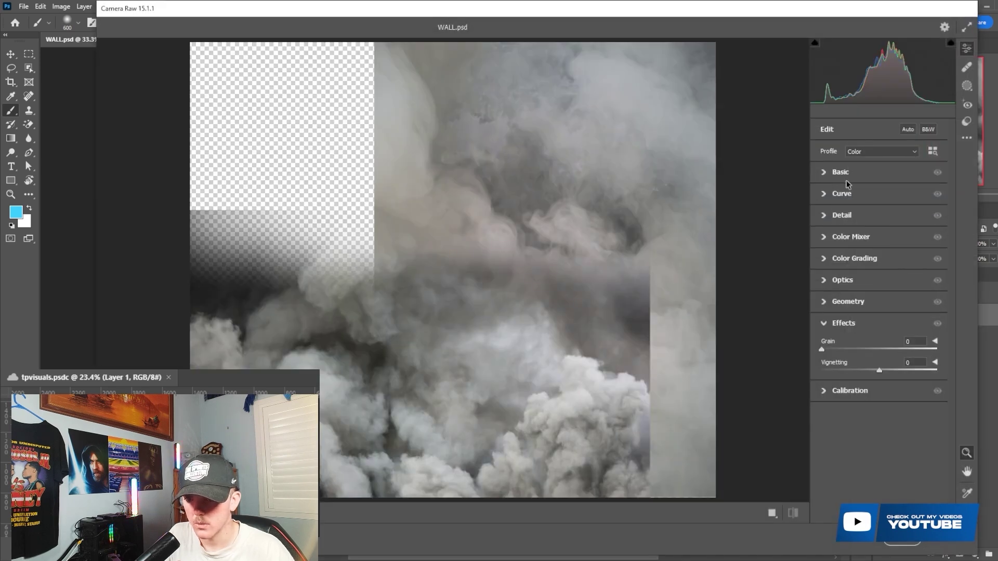
left_click(847, 184)
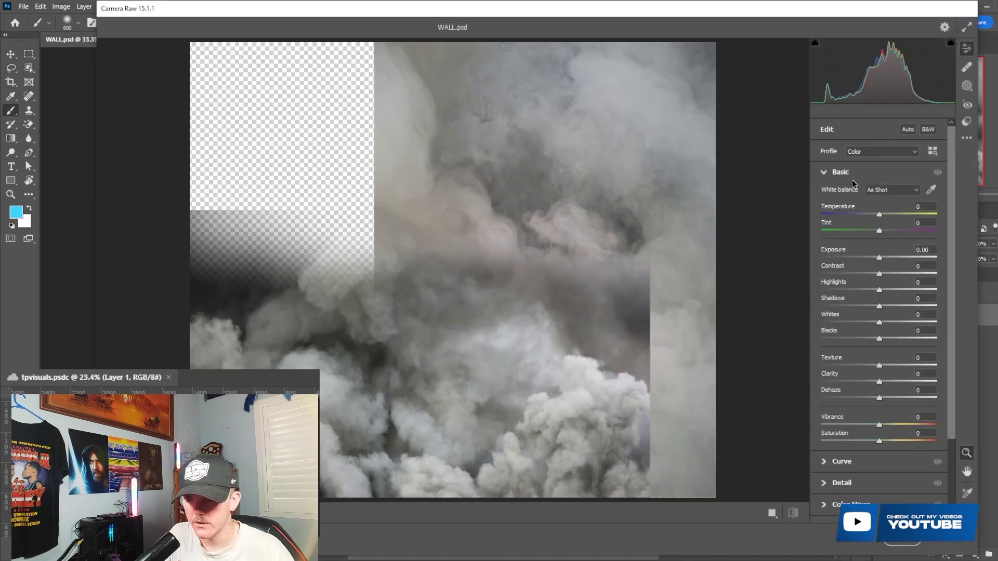
left_click_drag(888, 383, 909, 383)
left_click(894, 274)
left_click_drag(895, 276, 885, 258)
left_click_drag(885, 373, 908, 374)
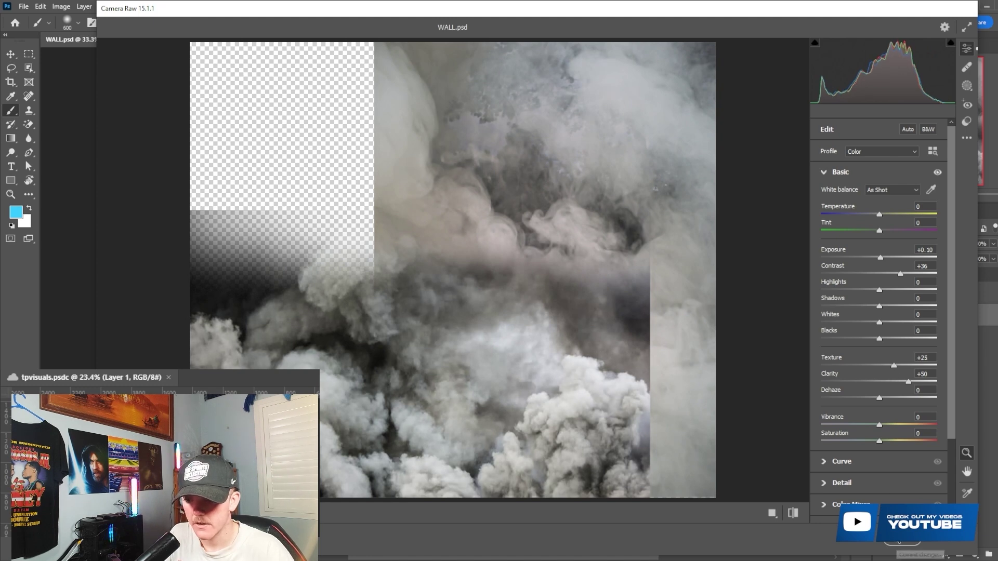
key("Return")
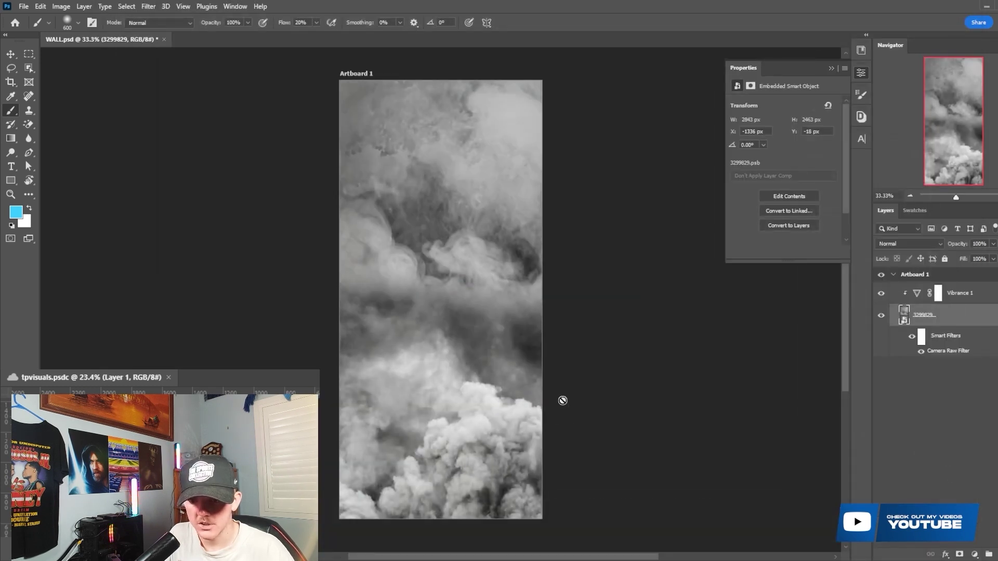
- Place the Memphis Depay - FootyRenders image above the Vibrance layer, scaled to about 82% and centred on the artboard
left_click(959, 296)
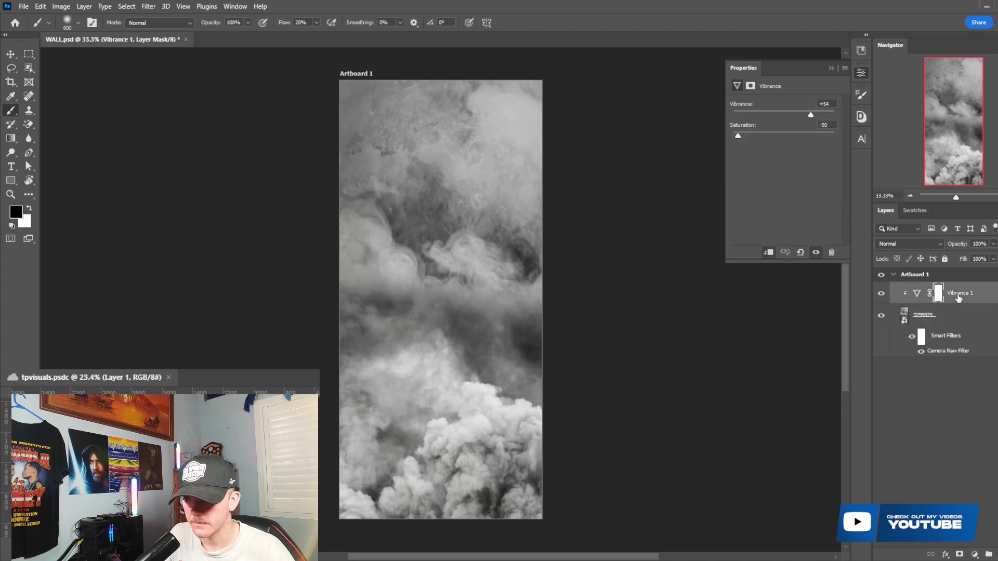
left_click_drag(568, 383, 560, 377)
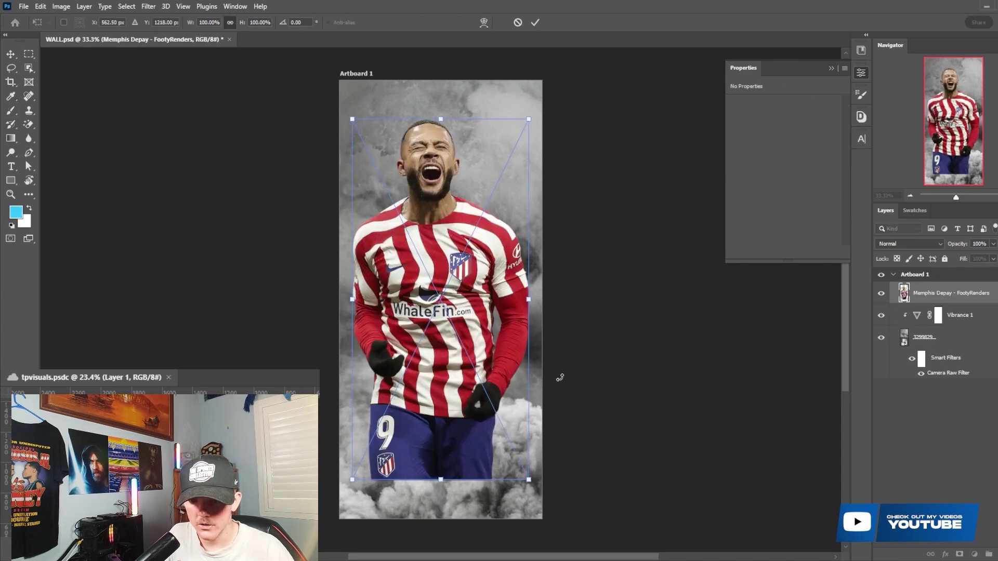
left_click_drag(542, 306, 540, 300)
left_click_drag(444, 466, 447, 451)
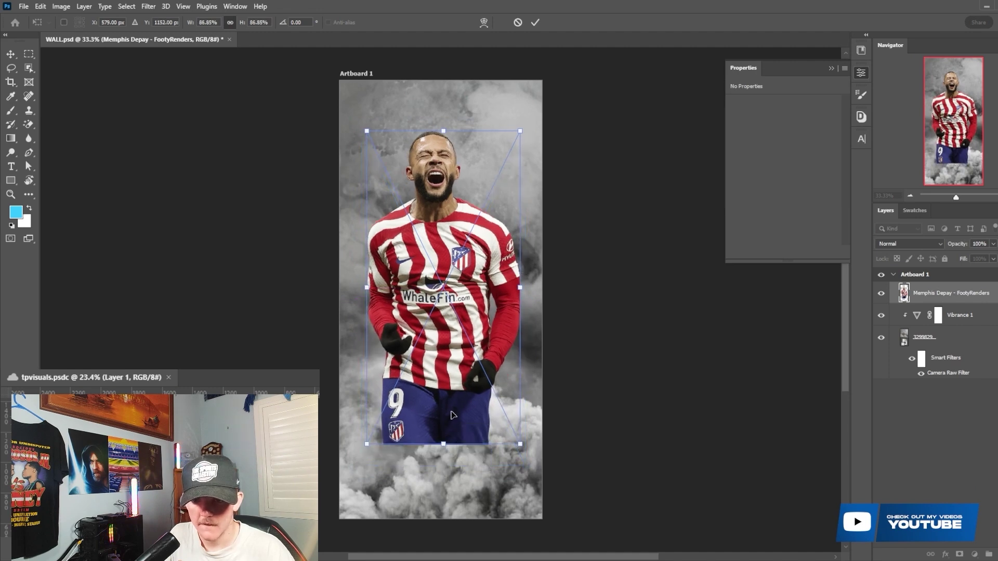
left_click_drag(519, 289, 501, 289)
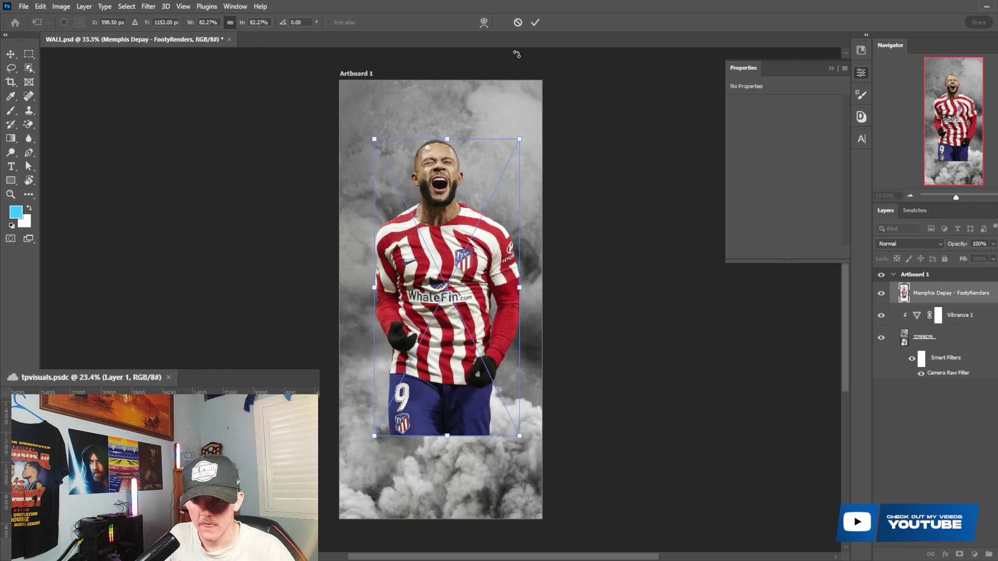
left_click(534, 22)
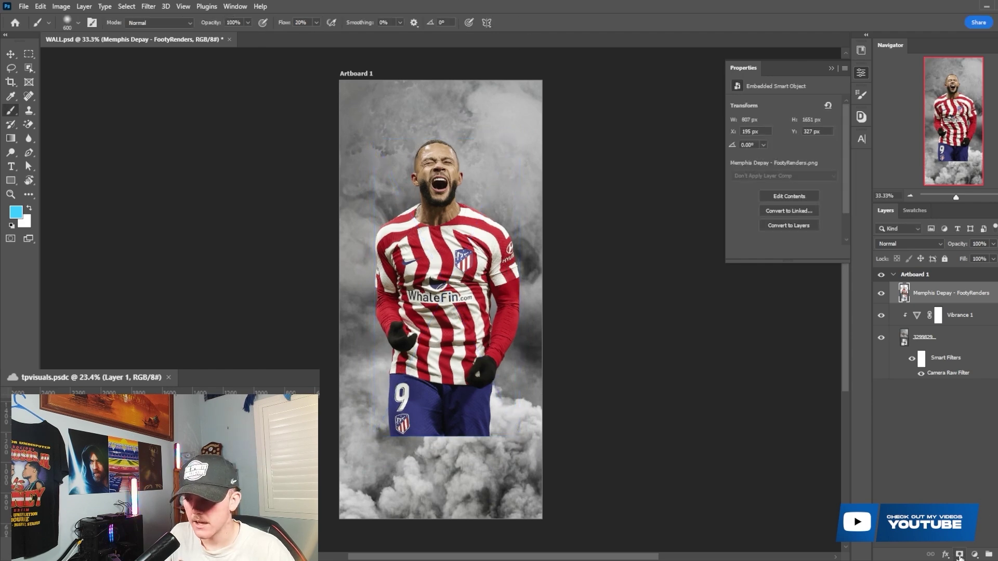
- Add a layer mask to the player and paint black over his shorts and lower shirt to fade him into the smoke
left_click(959, 554)
key("d")
mouse_move(461, 411)
left_mouse_down()
mouse_move(445, 416)
mouse_move(495, 424)
mouse_move(322, 408)
mouse_move(423, 410)
mouse_move(390, 401)
mouse_move(343, 403)
mouse_move(476, 424)
mouse_move(390, 408)
mouse_move(470, 423)
mouse_move(513, 412)
left_mouse_up()
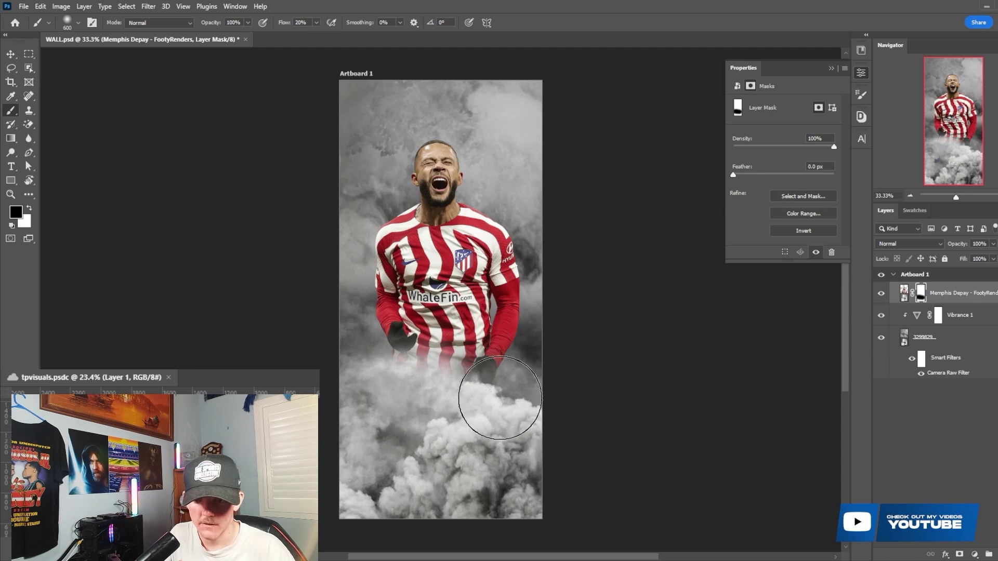
- Move the player layer 6 px to the left with the Move tool
scroll(391, 340, "up", 1)
left_click(905, 295)
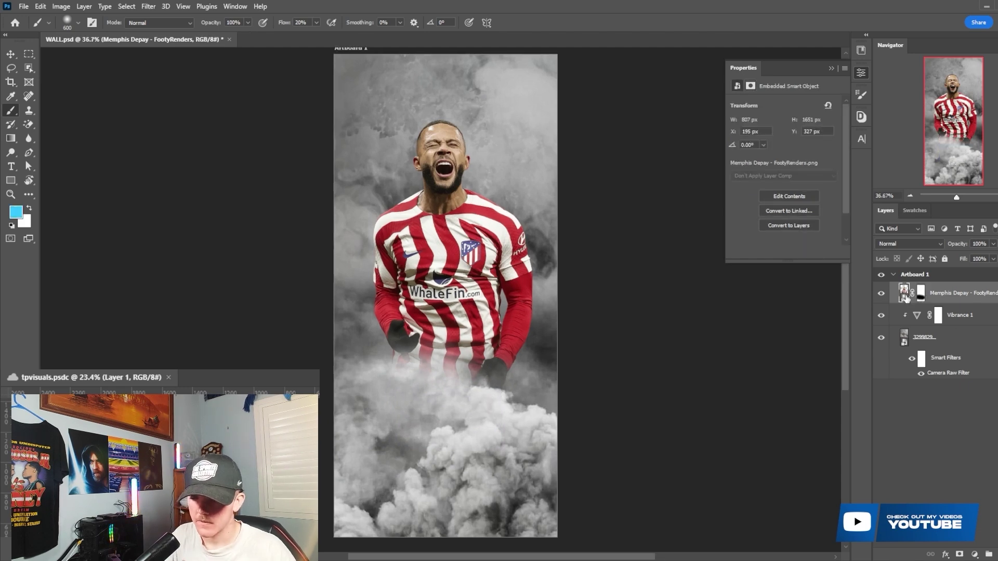
key("v")
key("Left")
key("Left")
key("Left")
key("Left")
key("Left")
key("Left")
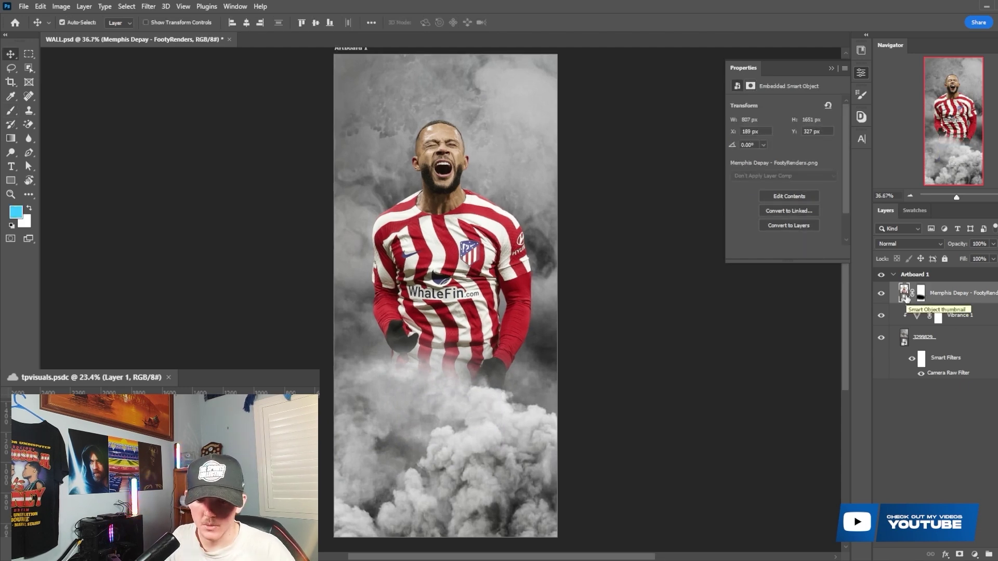
- Start a Camera Raw filter on the player layer and set Exposure +0.20, Contrast +28 and Texture +80
scroll(364, 250, "down", 1)
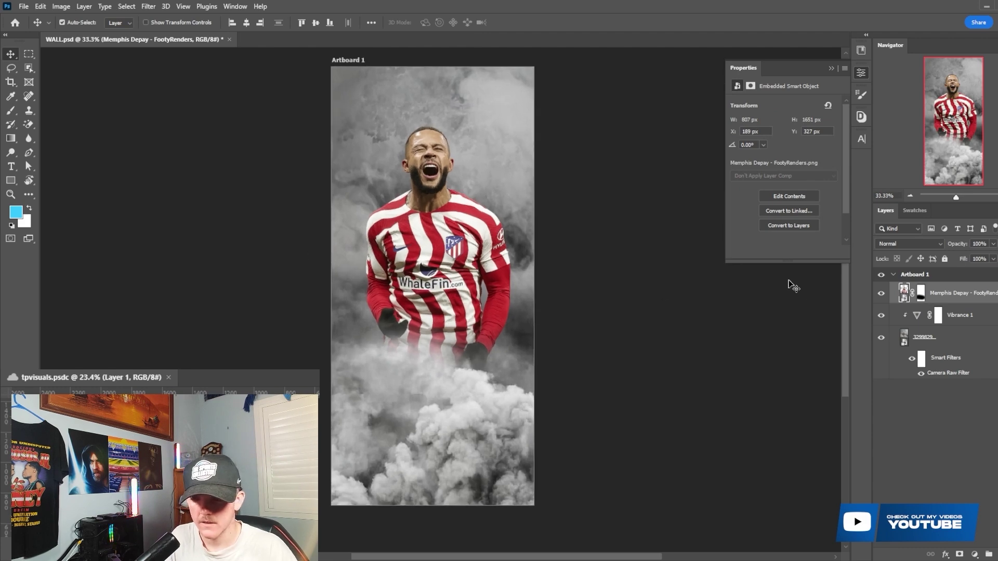
left_click(147, 7)
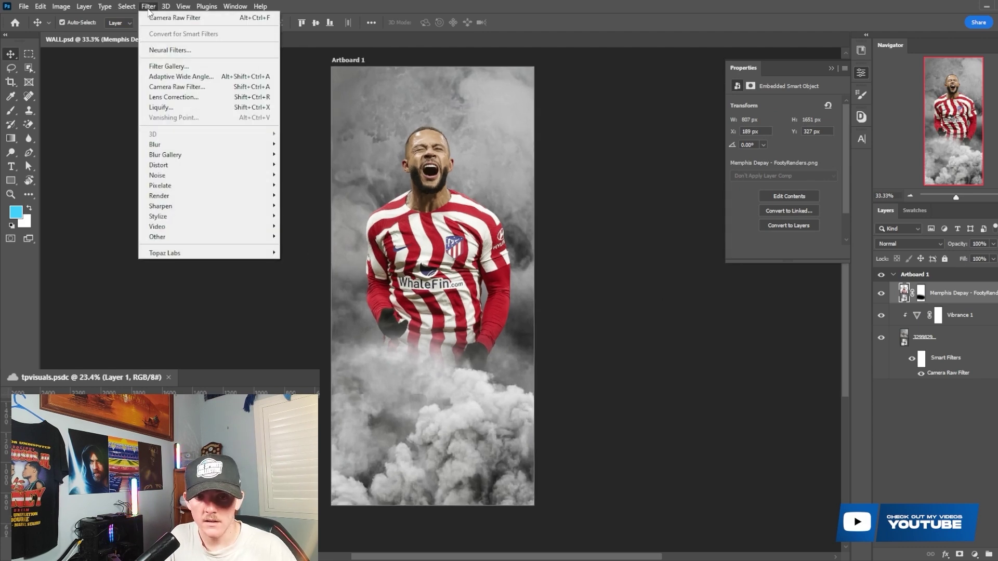
left_click(192, 85)
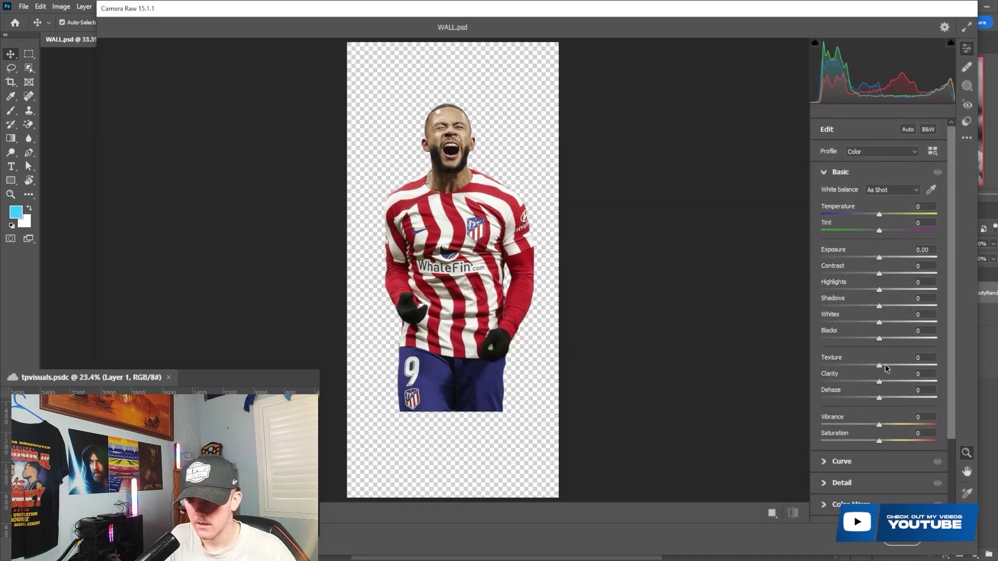
left_click_drag(879, 365, 926, 367)
mouse_move(881, 275)
left_mouse_down()
mouse_move(896, 274)
mouse_move(884, 259)
left_mouse_up()
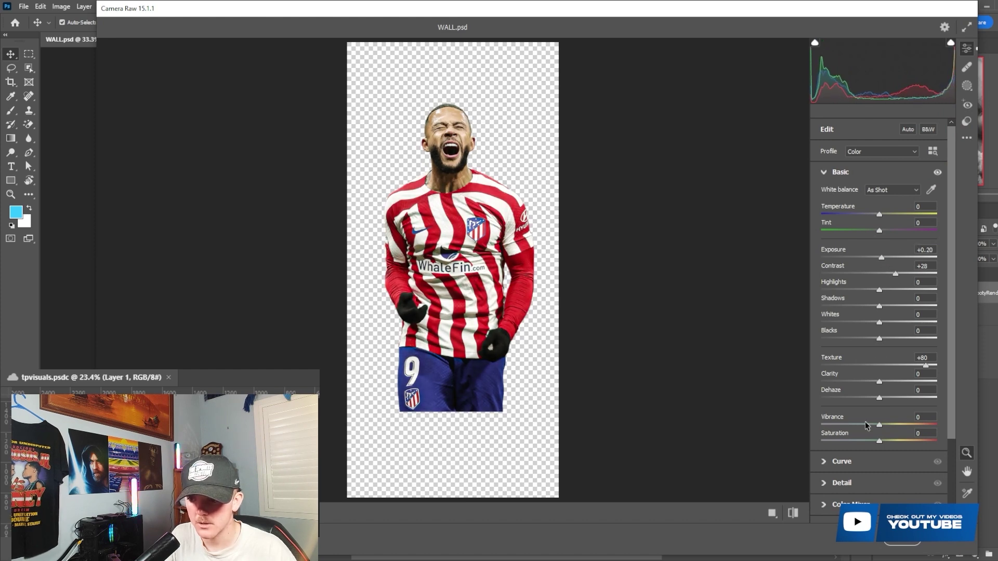
- Set the curve Shadows to +21 and Sharpening to 44, and apply the Camera Raw filter to the player
left_click(847, 468)
left_click_drag(878, 423, 888, 424)
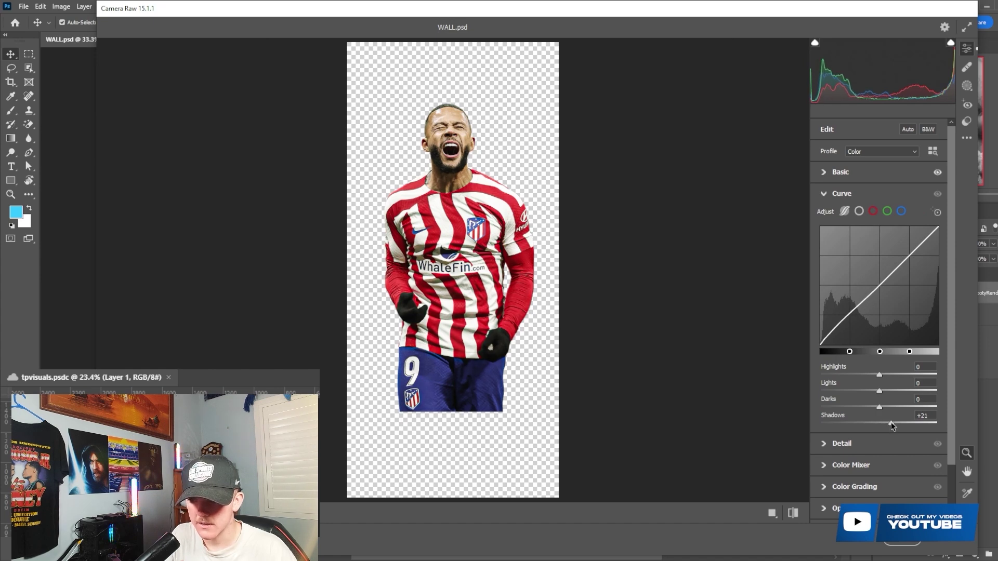
left_click(841, 443)
left_click_drag(835, 242, 856, 242)
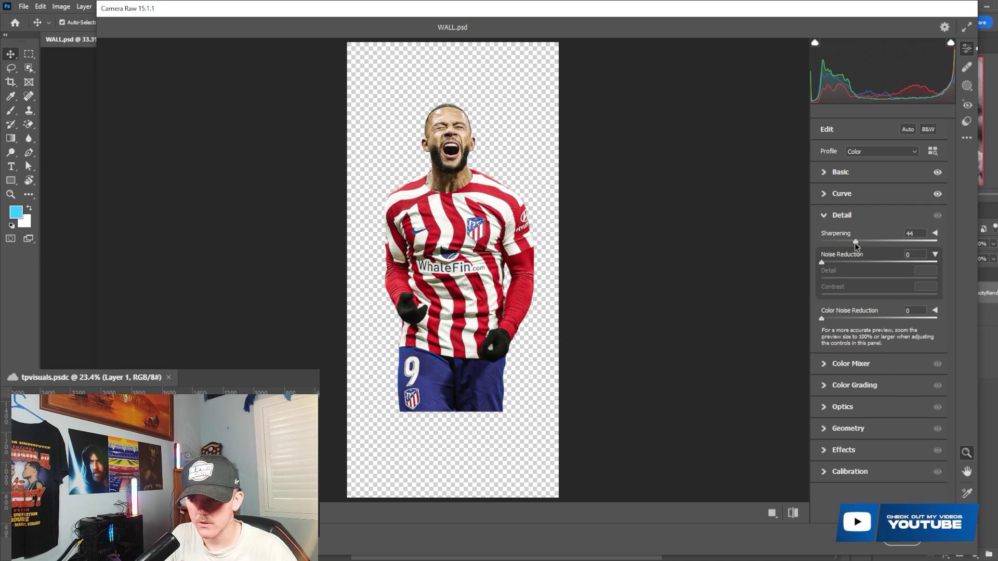
left_click(916, 552)
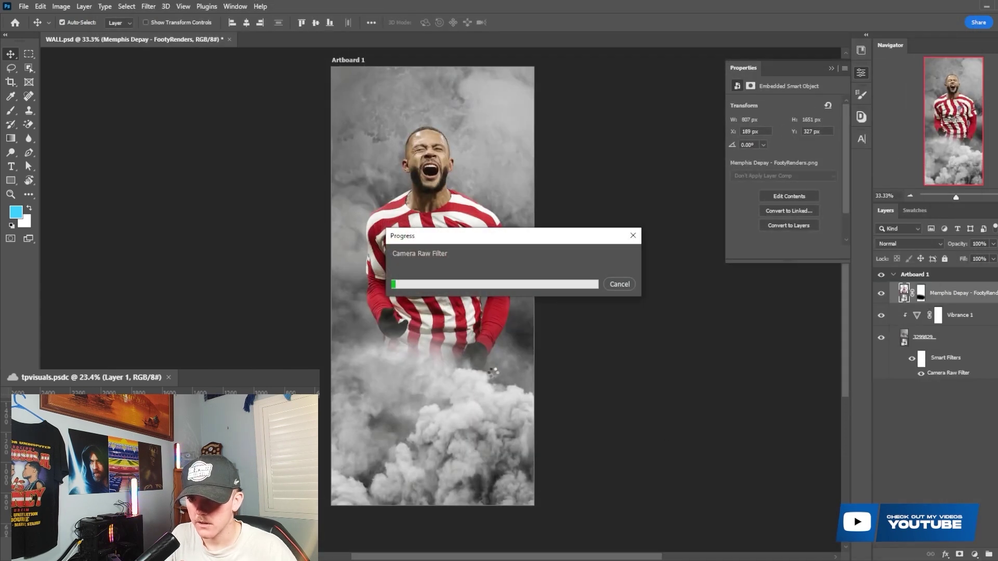
- Duplicate the player layer and apply a High Pass filter with a 10-pixel radius to the copy
scroll(348, 248, "up", 2)
scroll(691, 286, "down", 4)
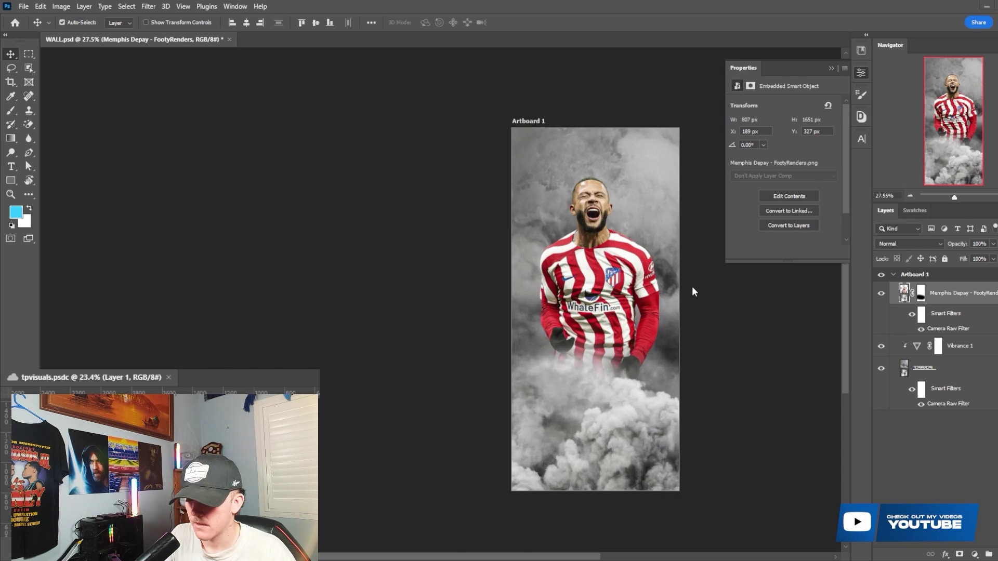
key("ctrl")
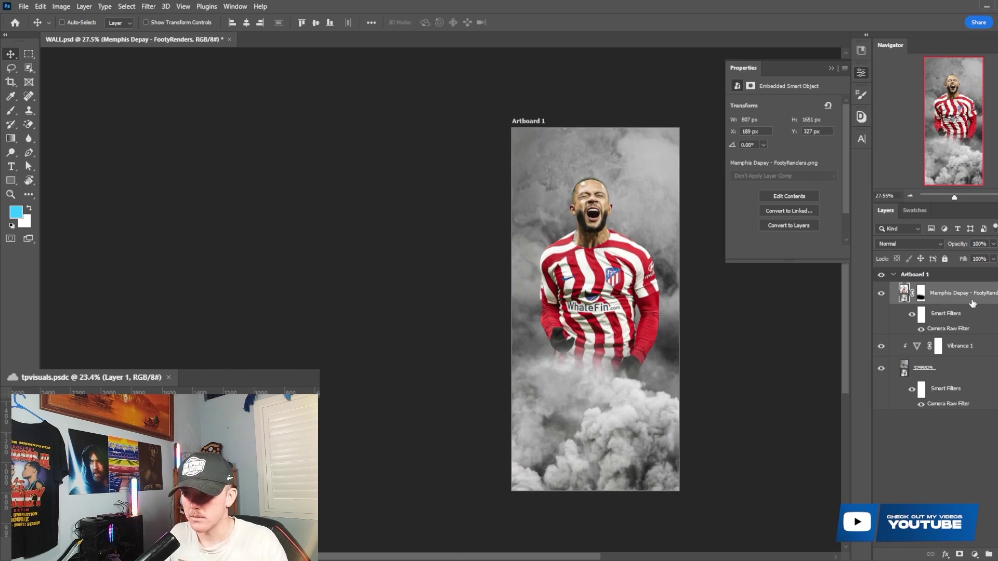
key("ctrl+j")
left_click(148, 6)
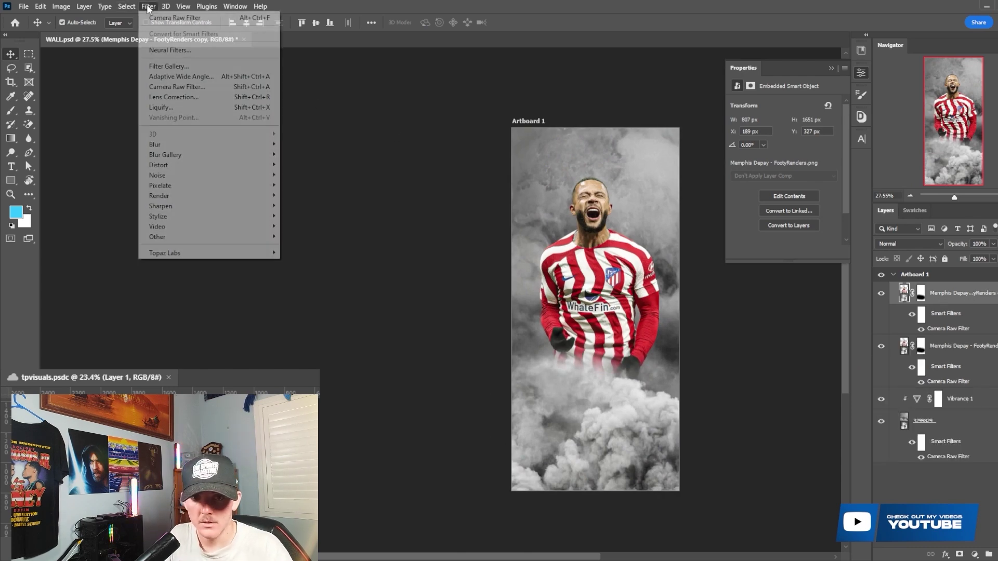
mouse_move(244, 236)
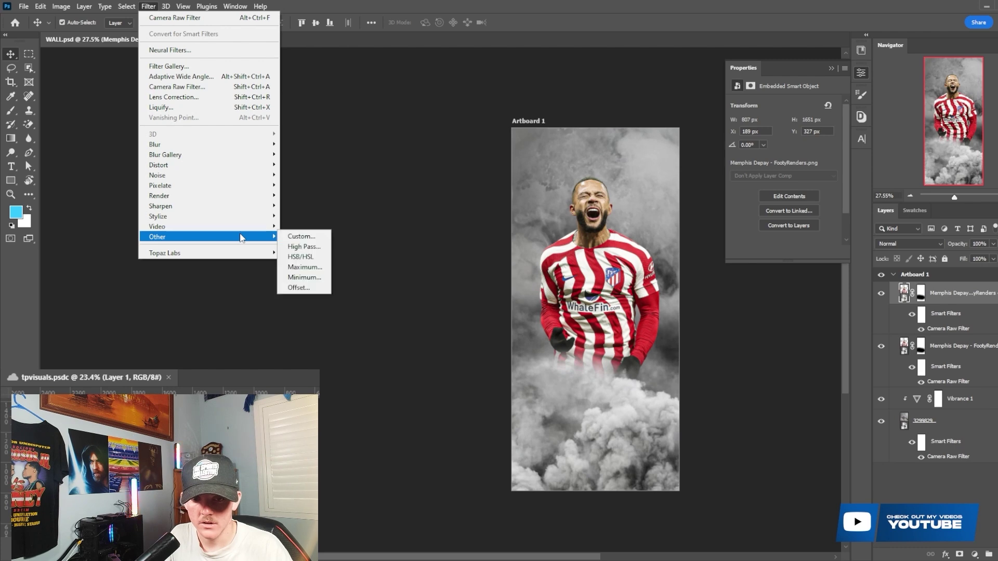
left_click(308, 246)
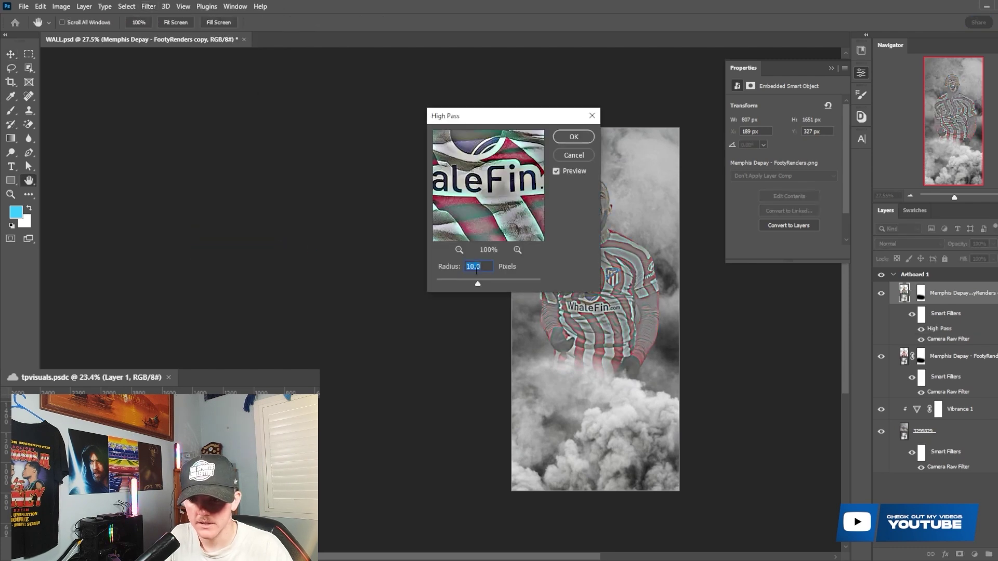
left_click(570, 141)
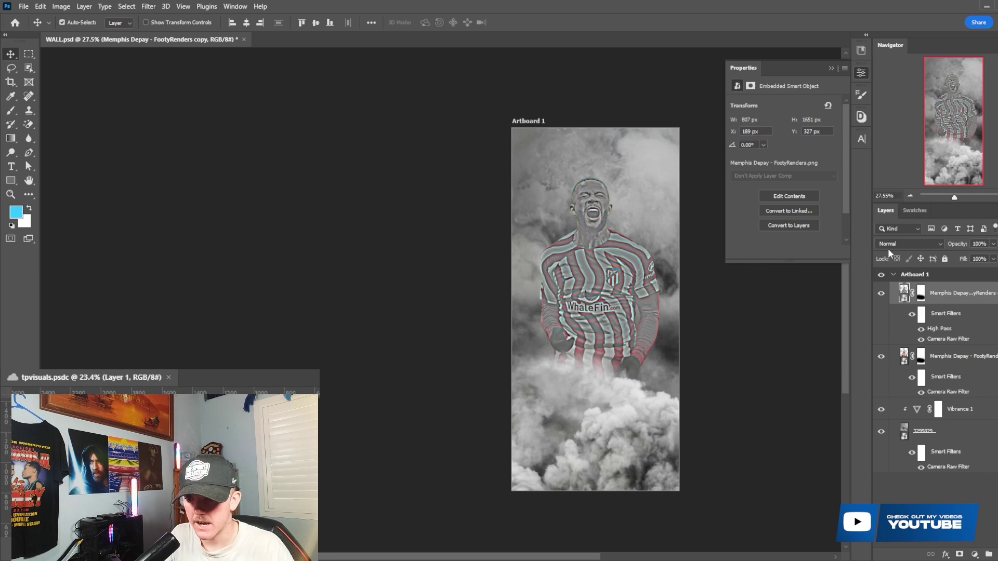
- Clip the High Pass copy to the original player layer and set its blend mode to Overlay
right_click(964, 292)
key("Escape")
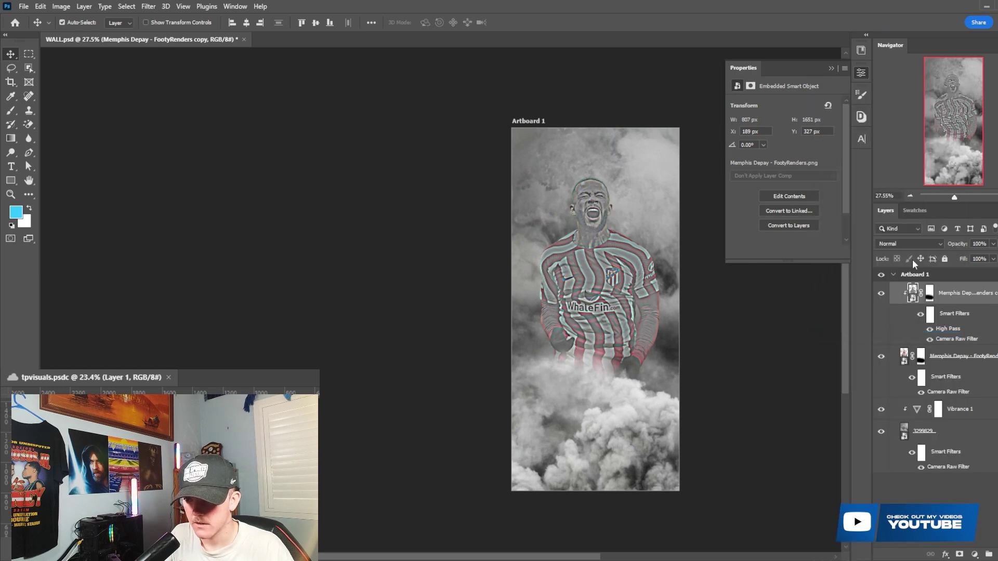
left_click(911, 243)
left_click(893, 374)
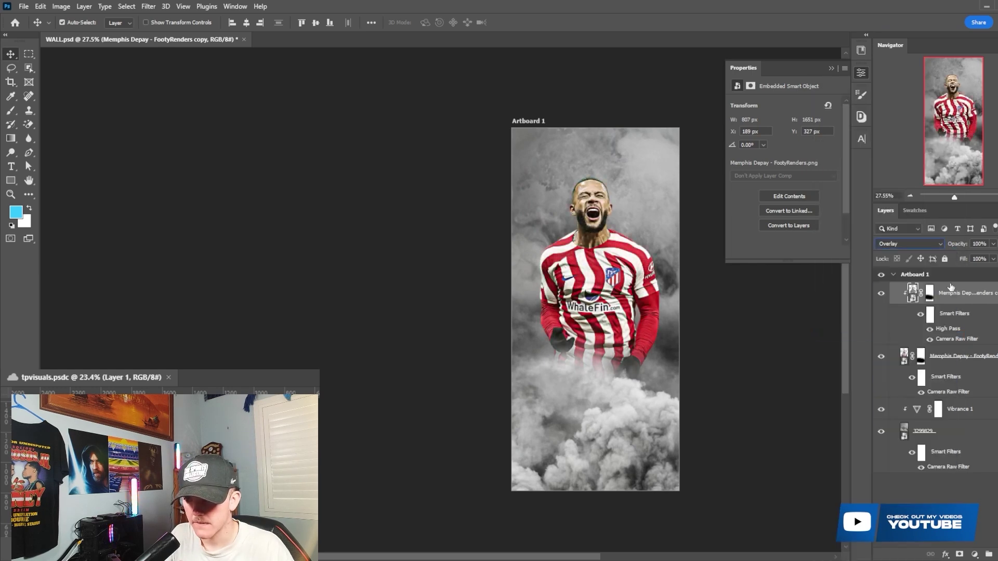
- Reduce the opacity of the clipped High Pass player copy to 66%, comparing the result with the layer hidden
left_click_drag(962, 245, 672, 257)
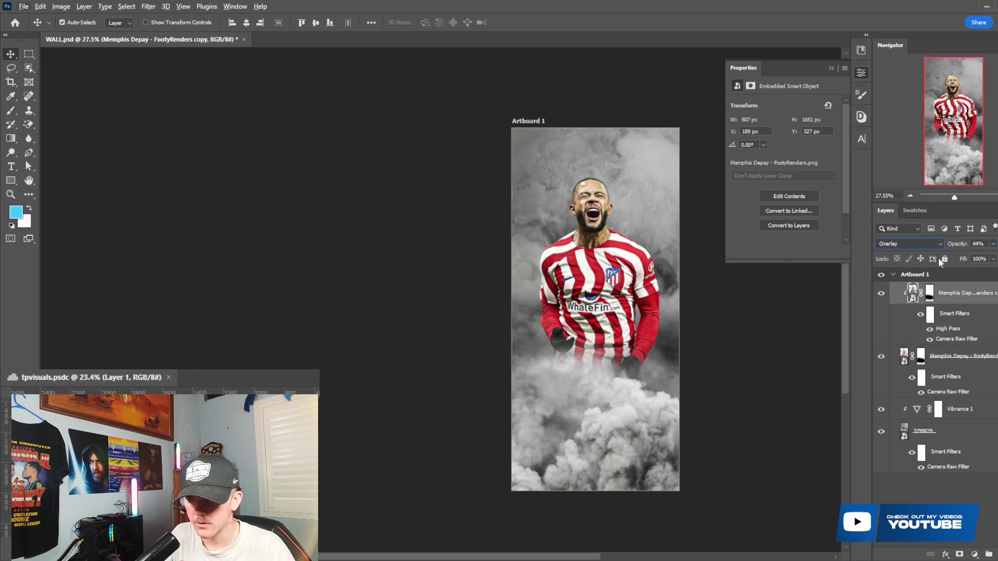
scroll(611, 222, "up", 6)
left_click(881, 294)
left_click(881, 293)
left_click_drag(959, 244, 954, 247)
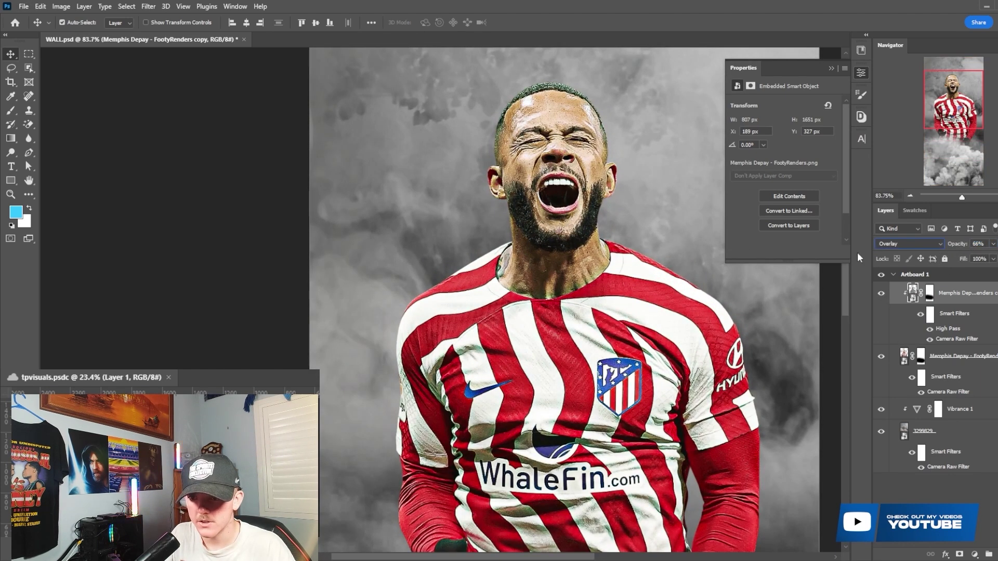
scroll(776, 316, "down", 3)
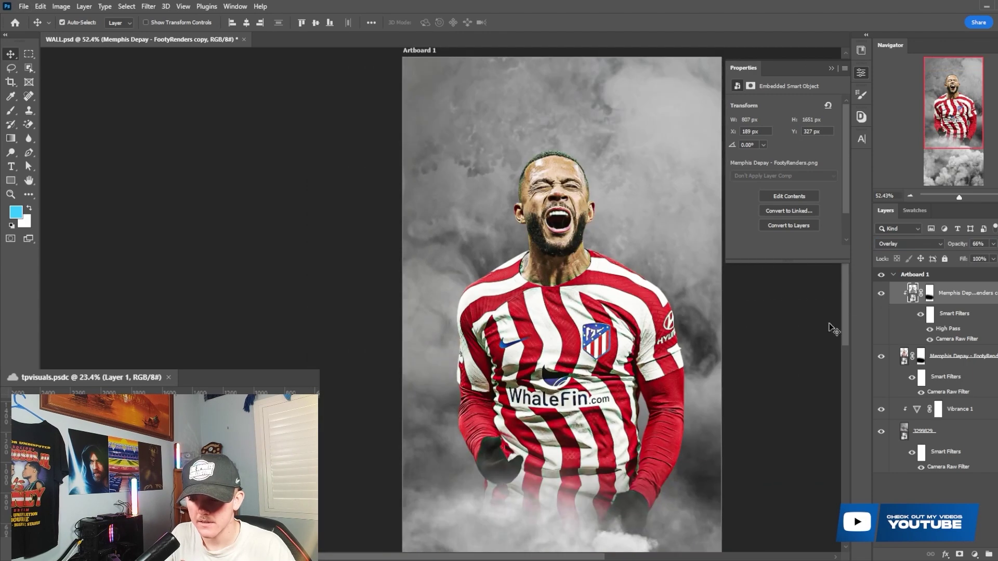
- Edit the original player layer's Camera Raw filter to set the Yellows hue to -100 in the Color Mixer
left_click(954, 394)
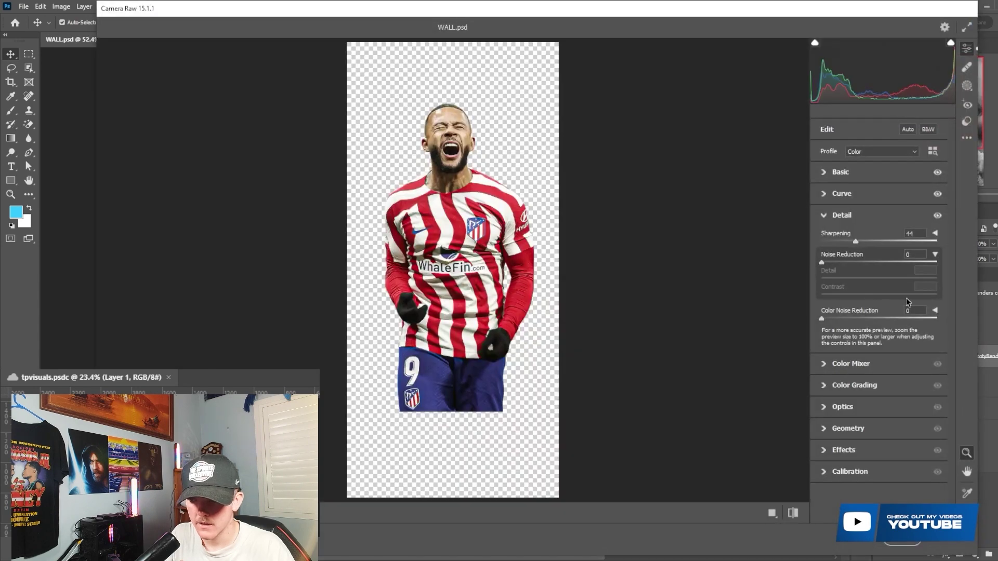
left_click(880, 385)
left_click(866, 239)
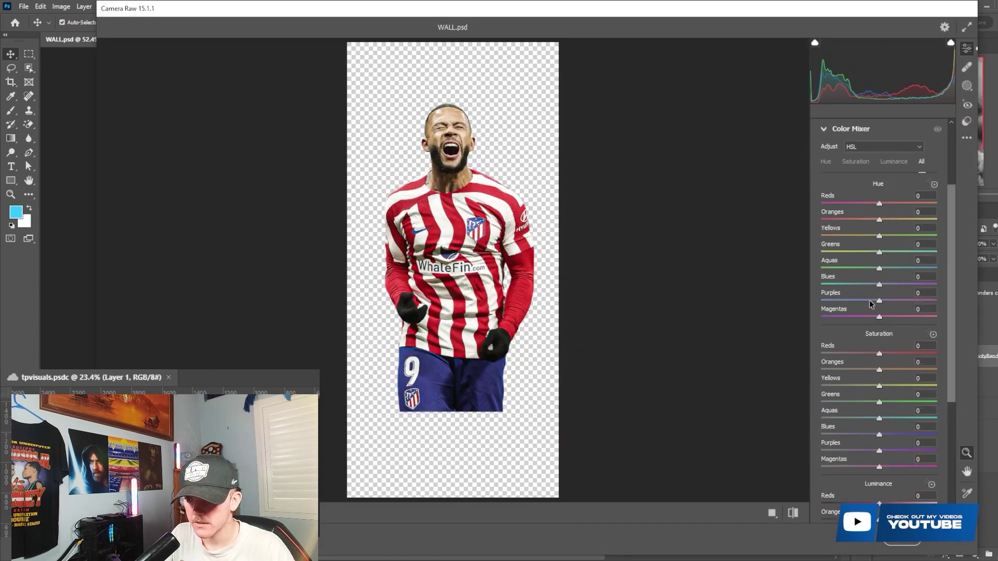
left_click_drag(879, 235, 819, 237)
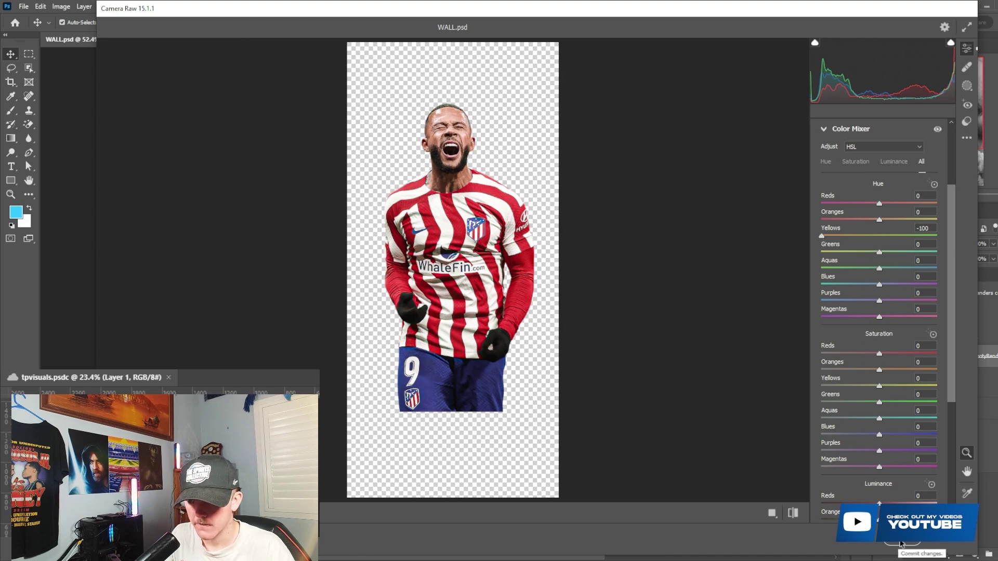
left_click(902, 545)
scroll(697, 295, "up", 10)
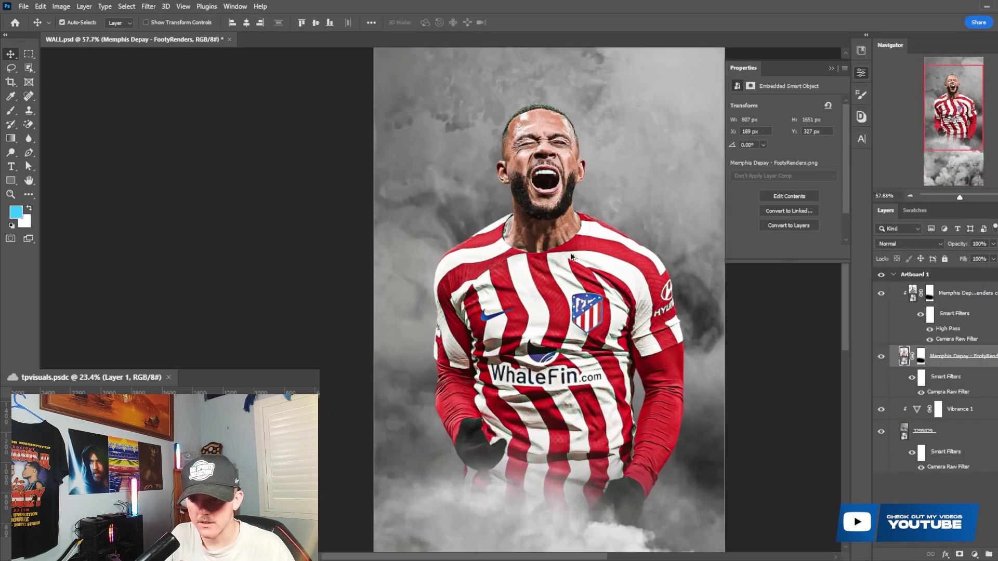
scroll(678, 250, "up", 3)
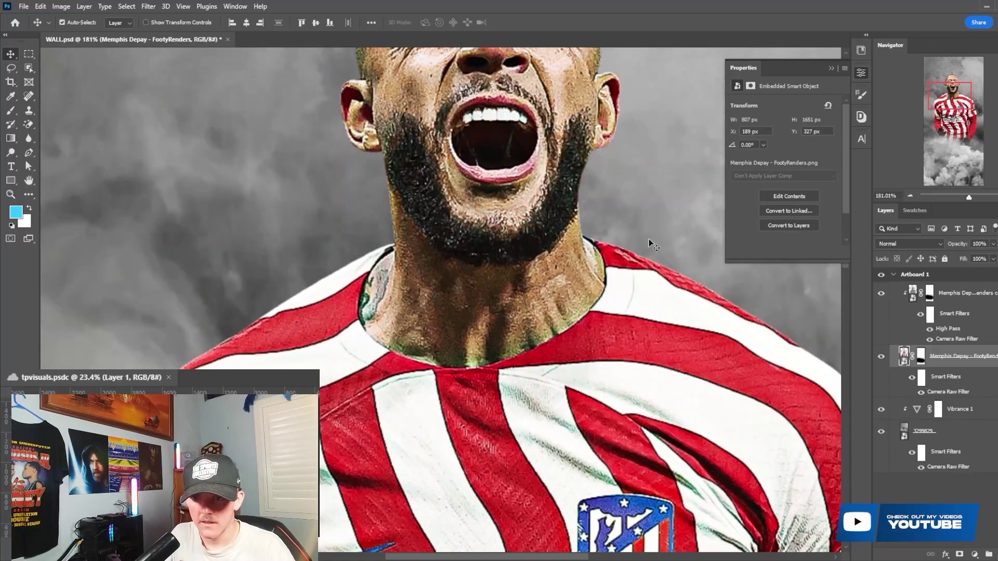
scroll(574, 244, "down", 8)
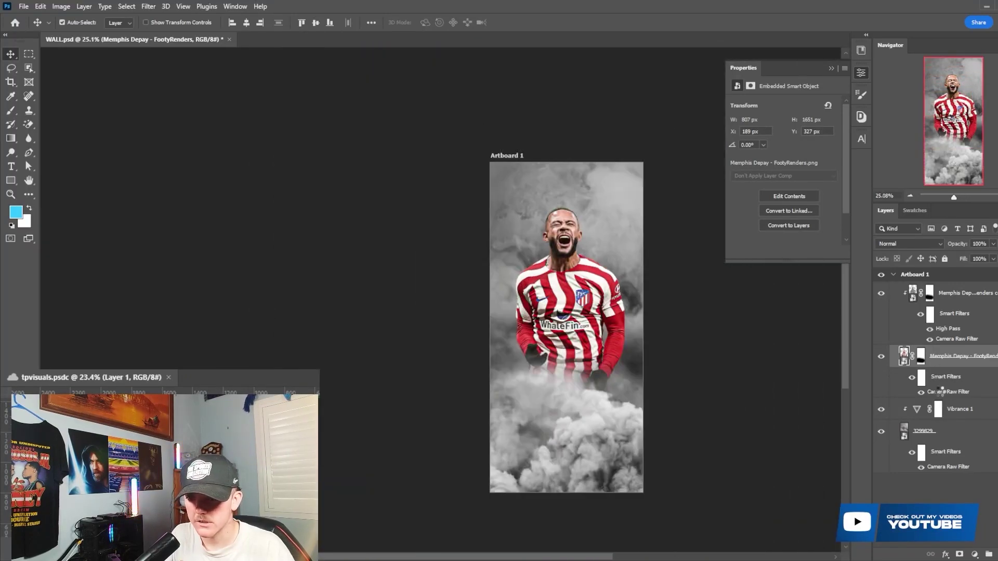
double_click(948, 392)
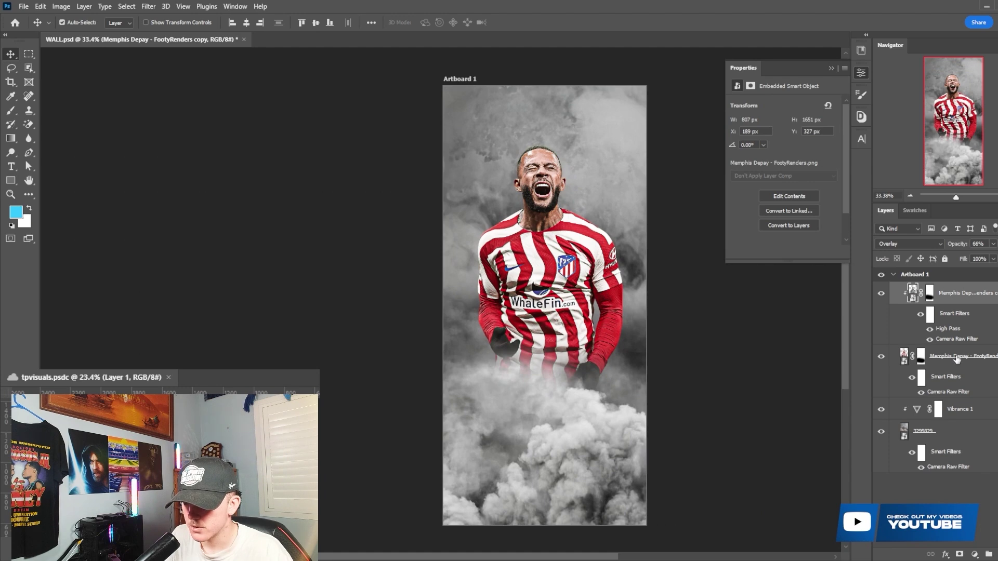
- Add a clipped Levels adjustment to the original player layer with input levels of 11, 0.82 and 233
left_click(957, 359)
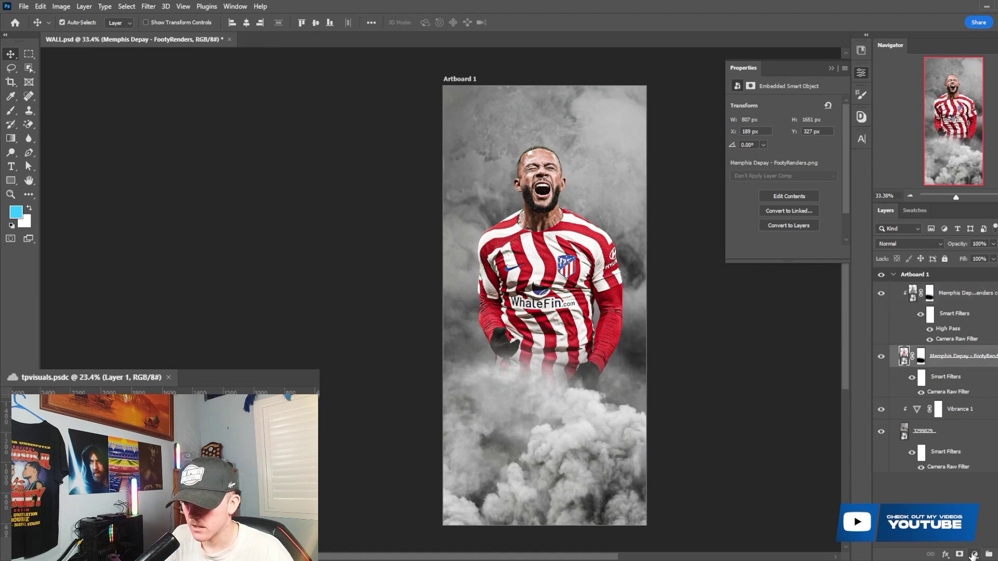
left_click(974, 555)
left_click(971, 407)
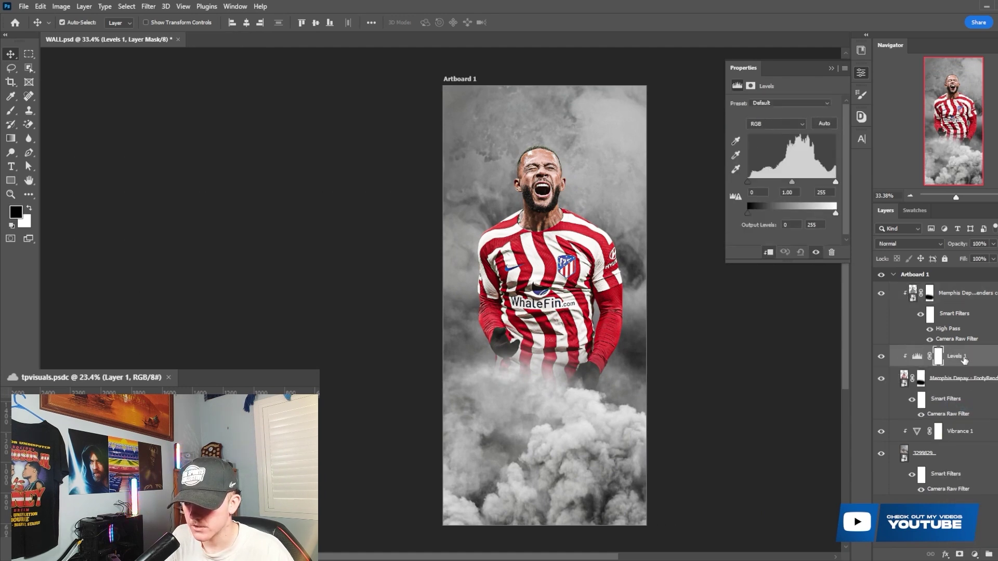
left_click_drag(799, 185, 828, 183)
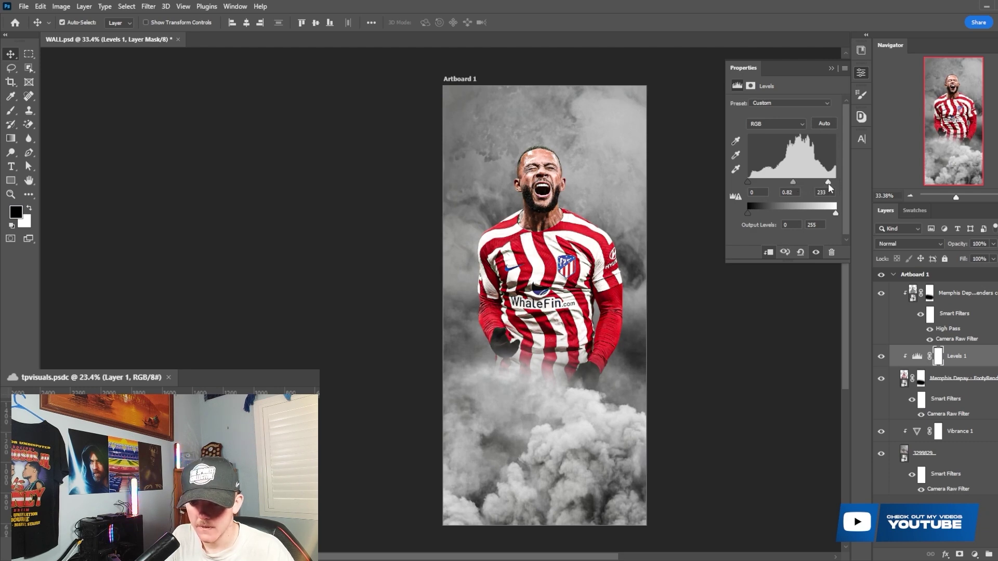
left_click_drag(748, 183, 752, 183)
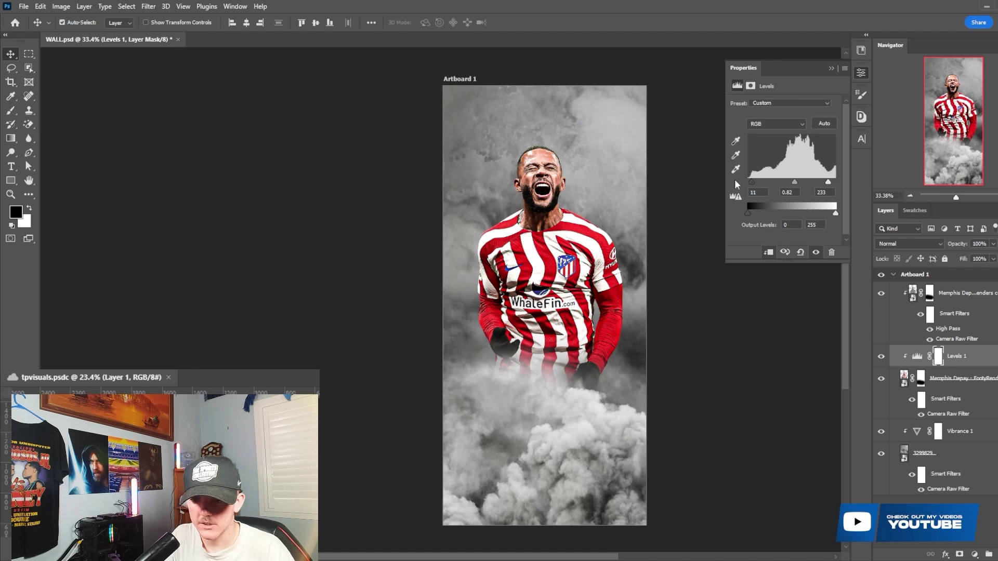
scroll(572, 219, "up", 3)
scroll(593, 279, "down", 3)
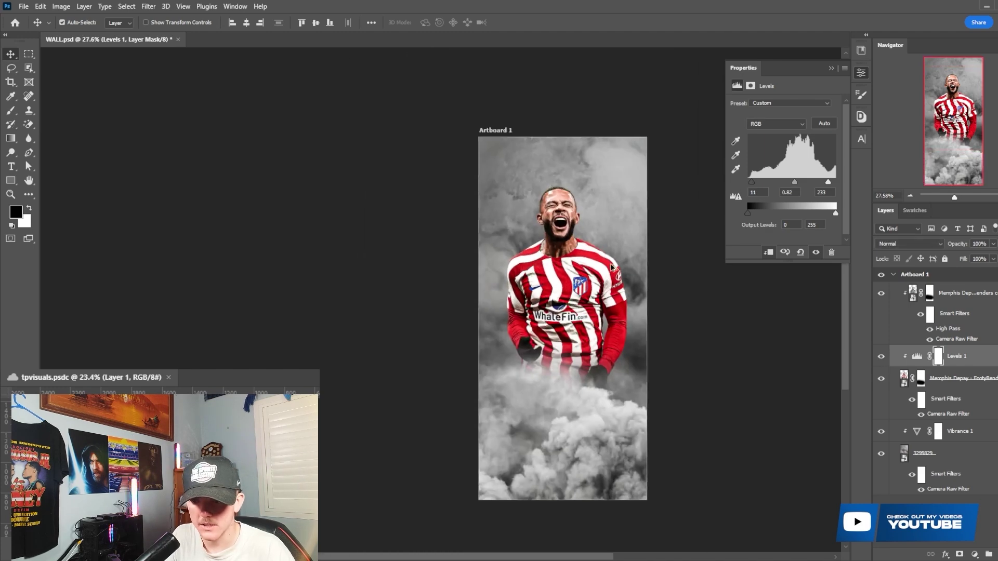
scroll(631, 275, "up", 1)
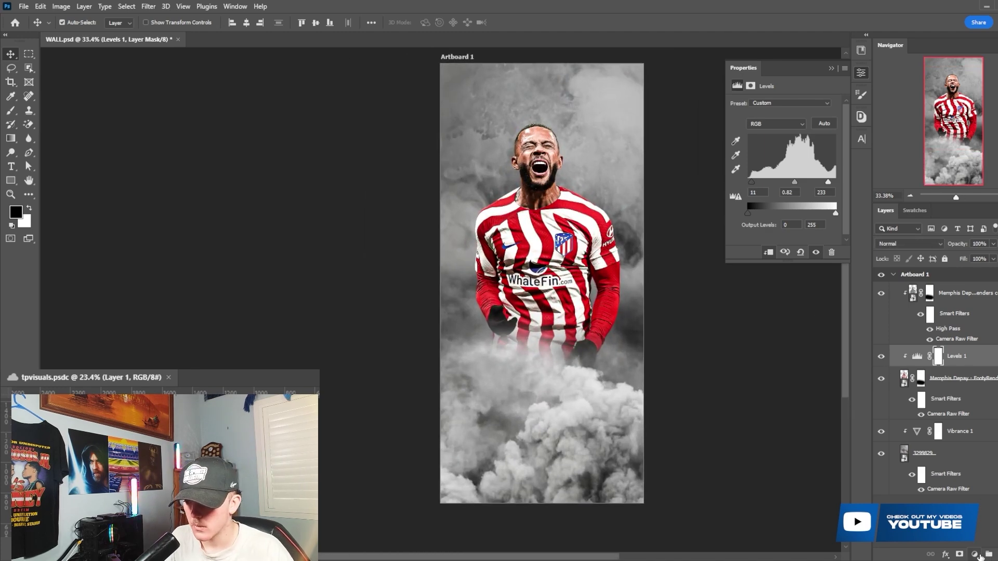
- Add a clipped Black & White adjustment above the player's Levels layer and invert its mask to black
left_click(976, 555)
left_click(971, 468)
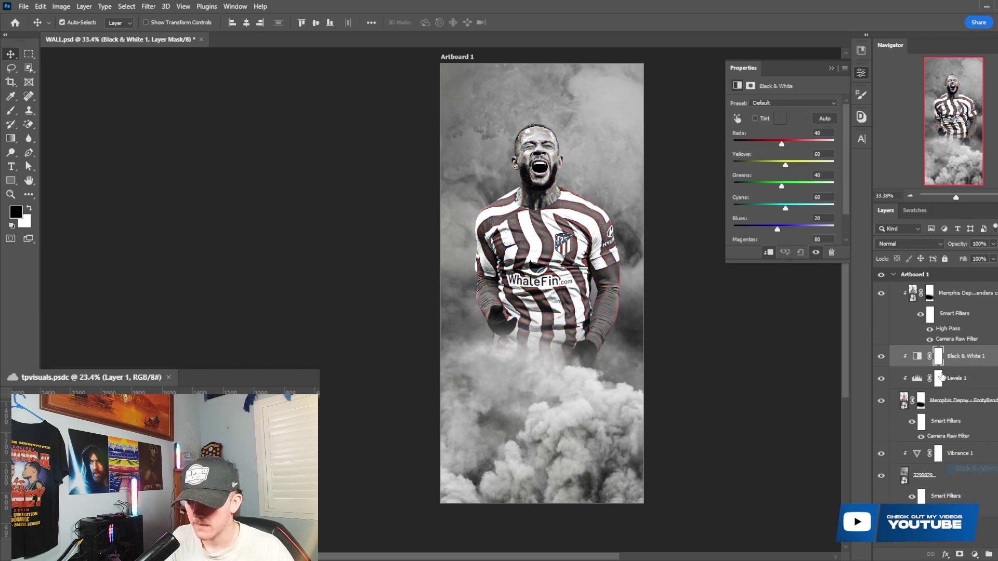
key("ctrl+i")
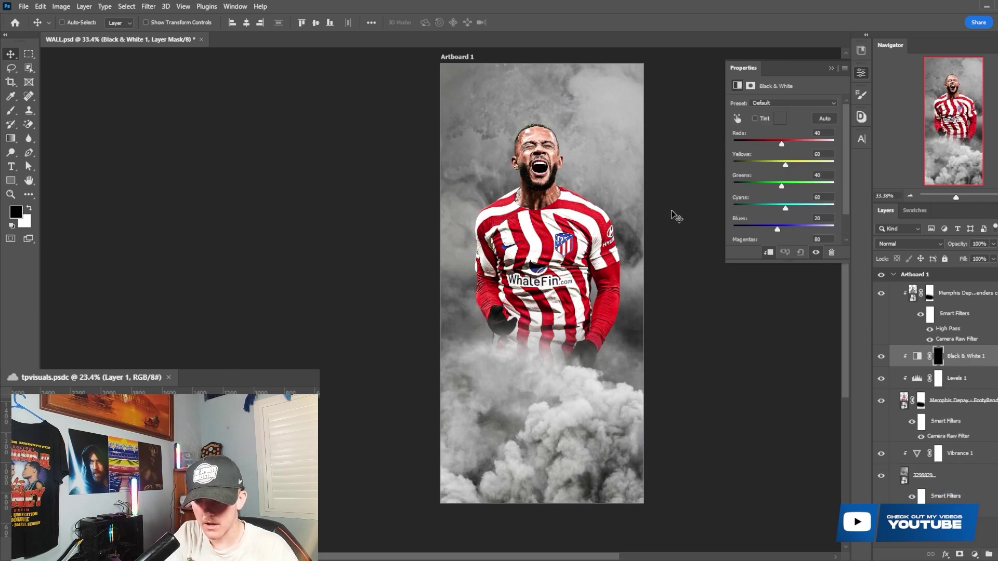
- Paint white at 100% flow over the teeth and inner mouth on the Black & White mask, and raise the adjustment's Reds
scroll(598, 172, "up", 8)
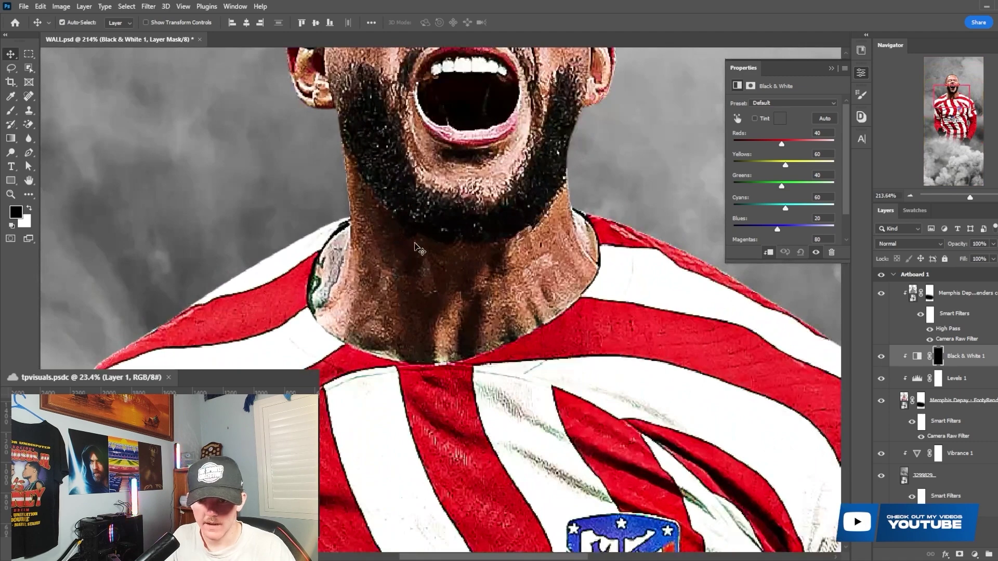
key("b")
scroll(442, 260, "up", 5)
key("bracketleft")
key("bracketleft")
key("bracketleft")
key("bracketleft")
key("bracketleft")
key("bracketleft")
key("bracketleft")
key("bracketleft")
key("bracketleft")
key("bracketleft")
key("bracketleft")
key("bracketleft")
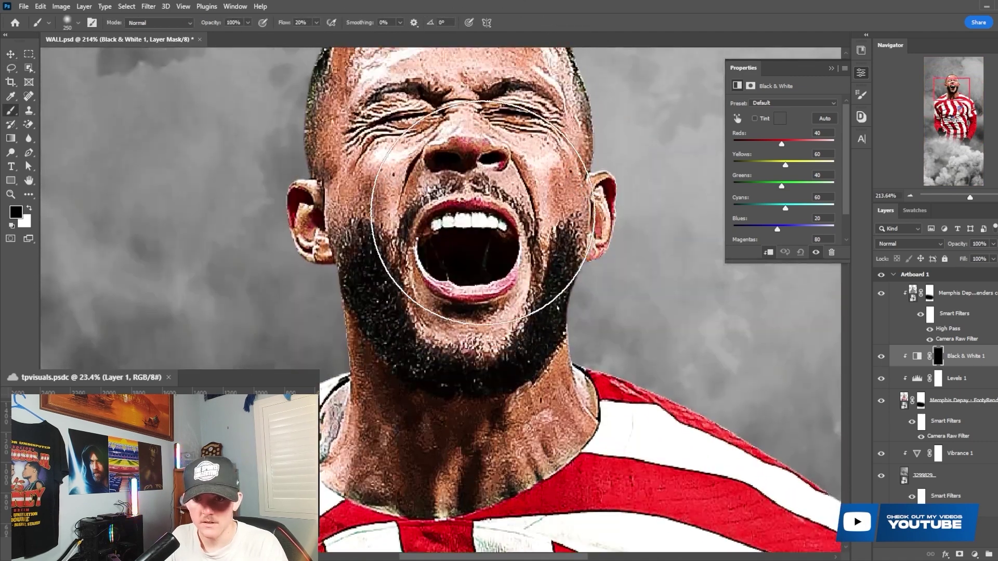
scroll(475, 245, "up", 3)
key("x")
key("bracketleft")
key("bracketleft")
key("bracketleft")
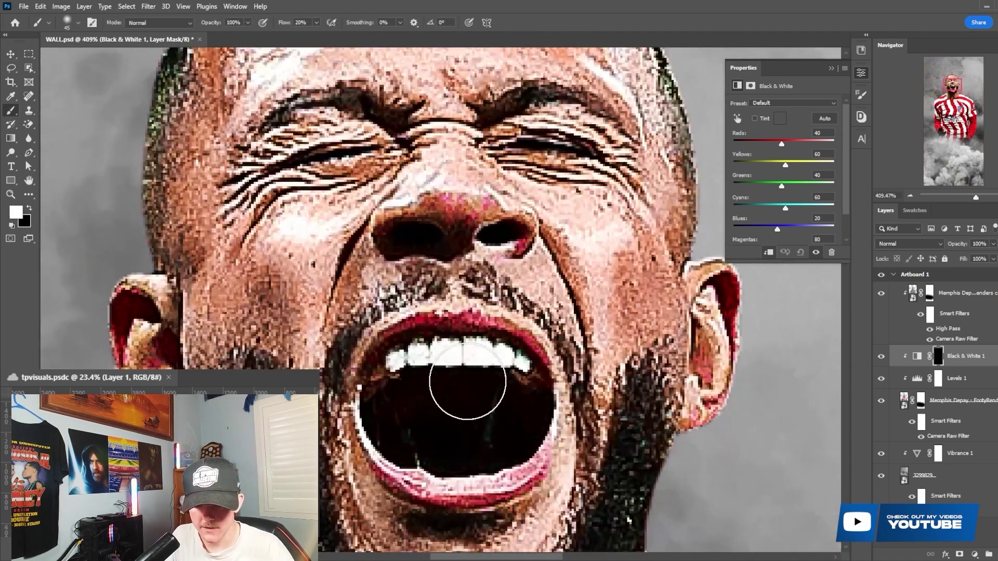
key("x")
left_click_drag(289, 26, 365, 30)
key("x")
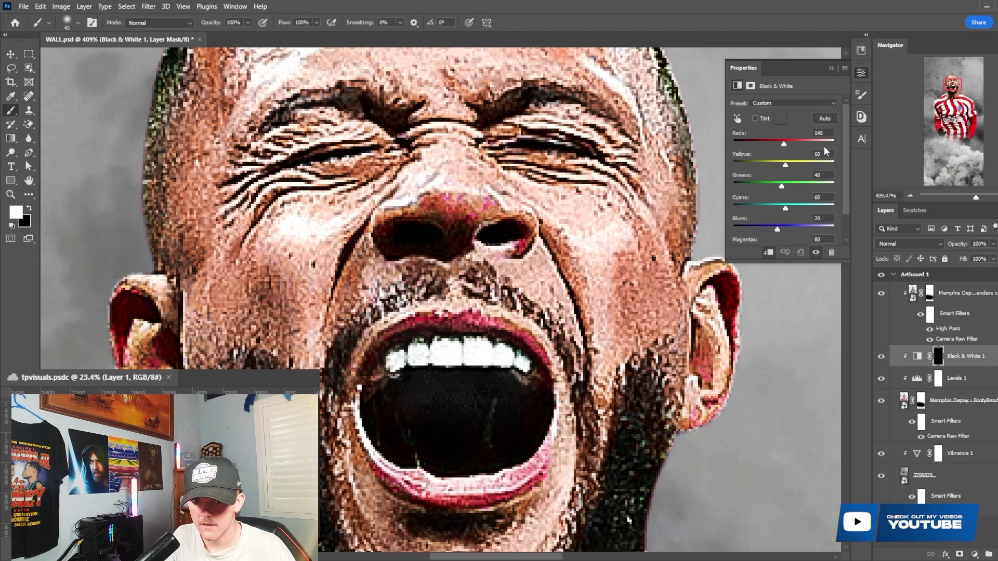
left_click_drag(814, 147, 824, 144)
key("ctrl+0")
- Place the Atletico Madrid 2017 logo above the background's Vibrance layer, rotate it -1.66° and move it up behind the player's head
left_click(962, 453)
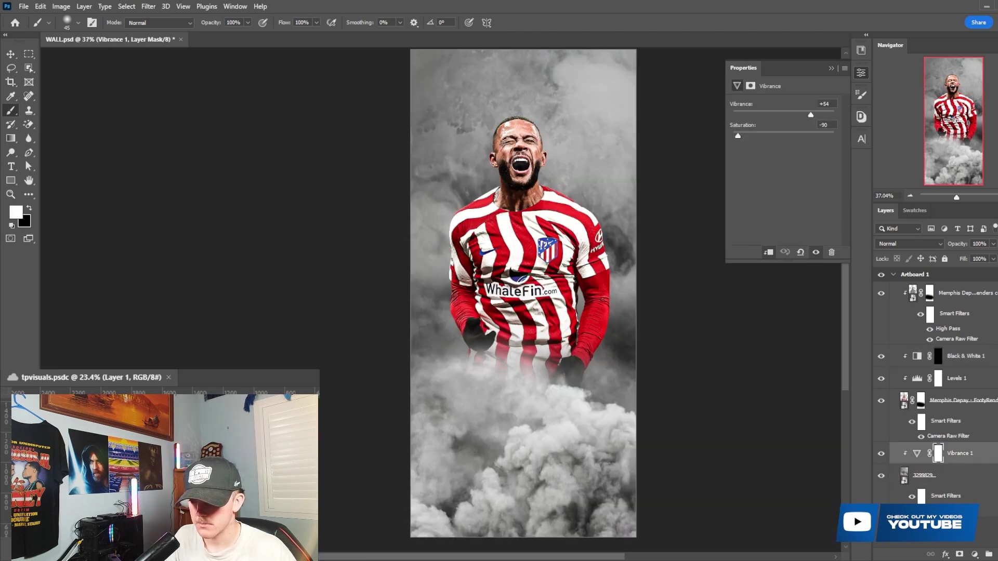
left_click_drag(997, 289, 602, 286)
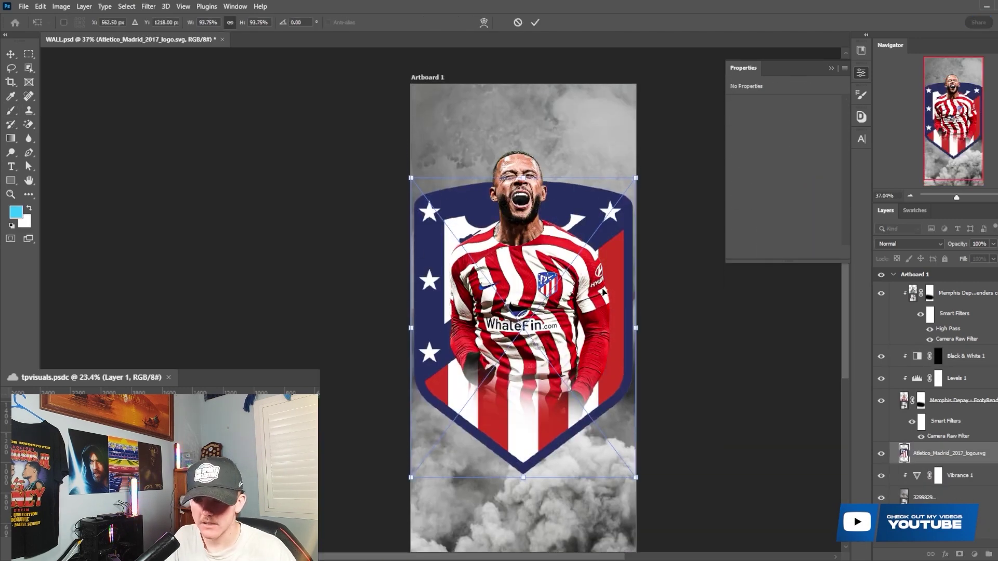
left_click_drag(642, 326, 697, 307)
left_click_drag(634, 342, 634, 260)
left_click(535, 23)
- Set the club logo's blend mode to Overlay and clip a Black & White adjustment to it
key("b")
left_click(896, 242)
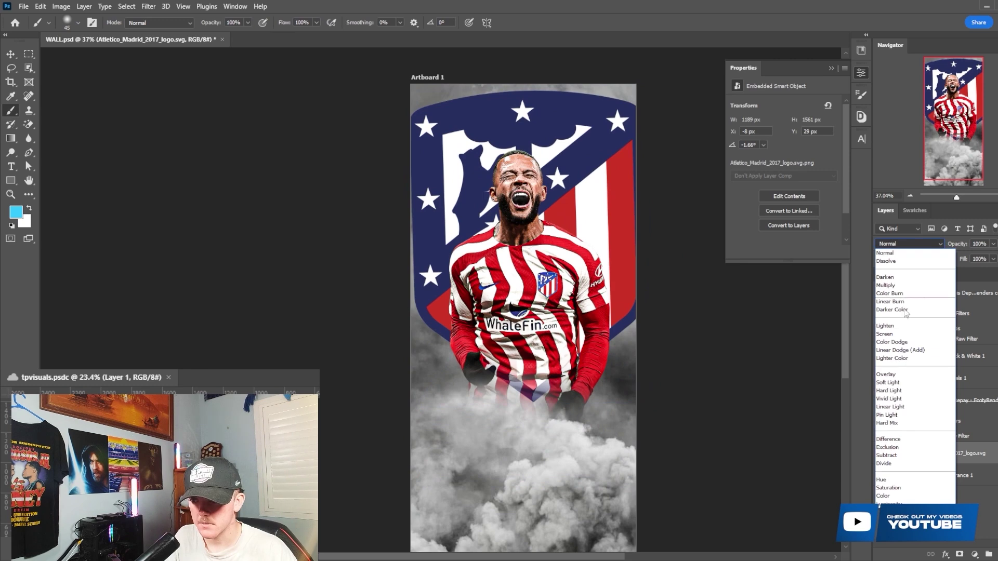
left_click(903, 374)
left_click(975, 556)
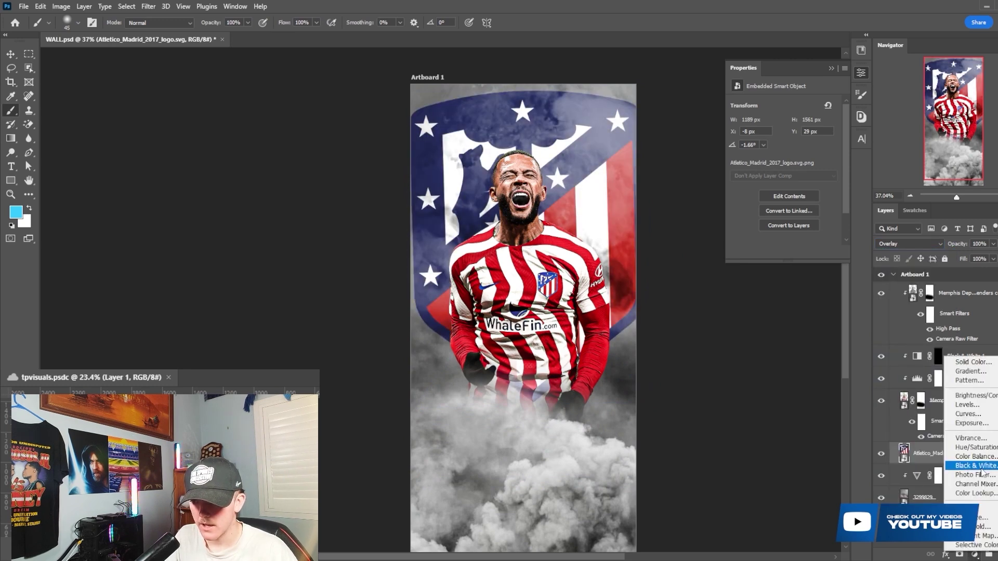
left_click(961, 442)
right_click(966, 454)
left_click(936, 311)
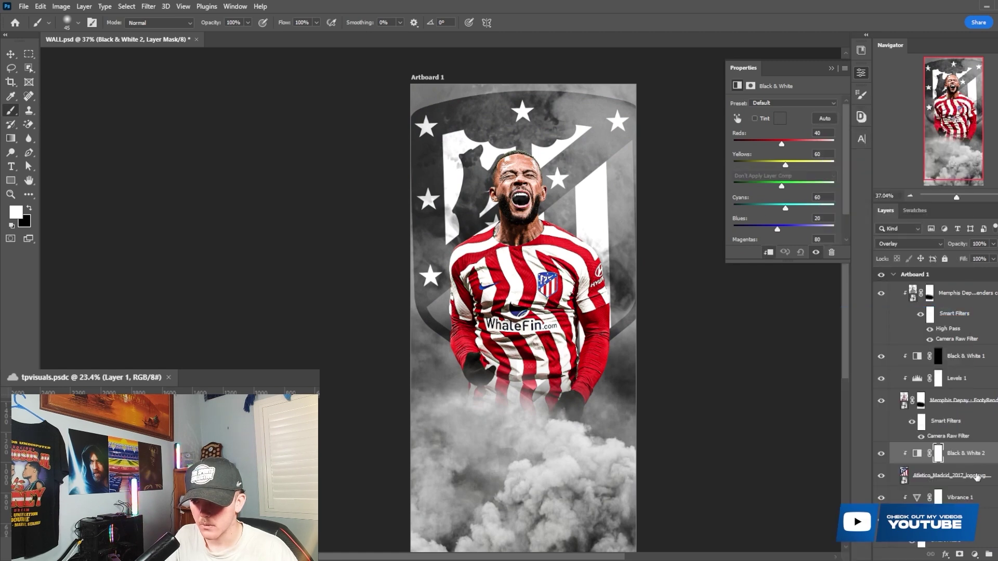
- Lower the club logo layer's opacity to 12%
left_click(952, 476)
left_click_drag(965, 247, 917, 236)
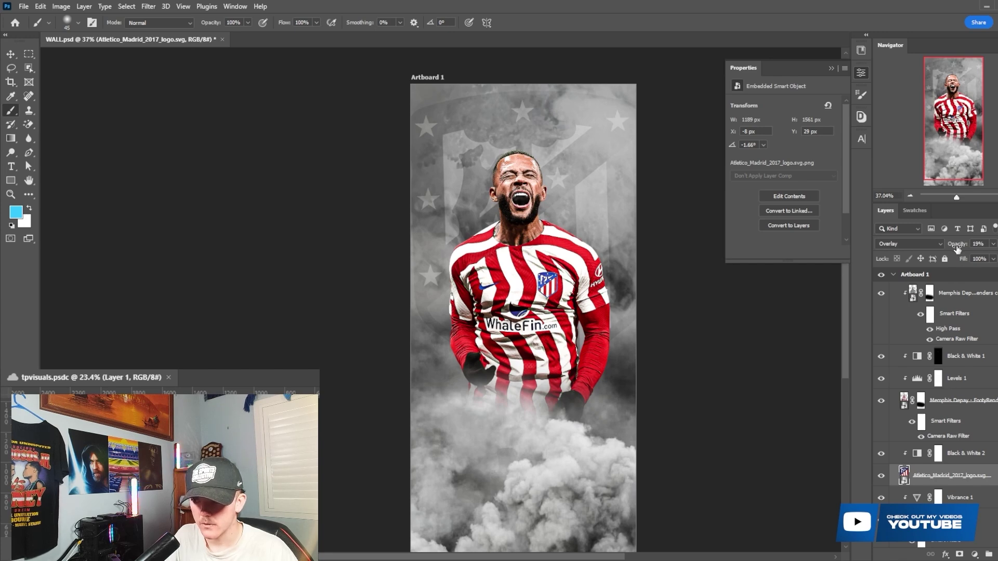
left_click_drag(956, 247, 953, 247)
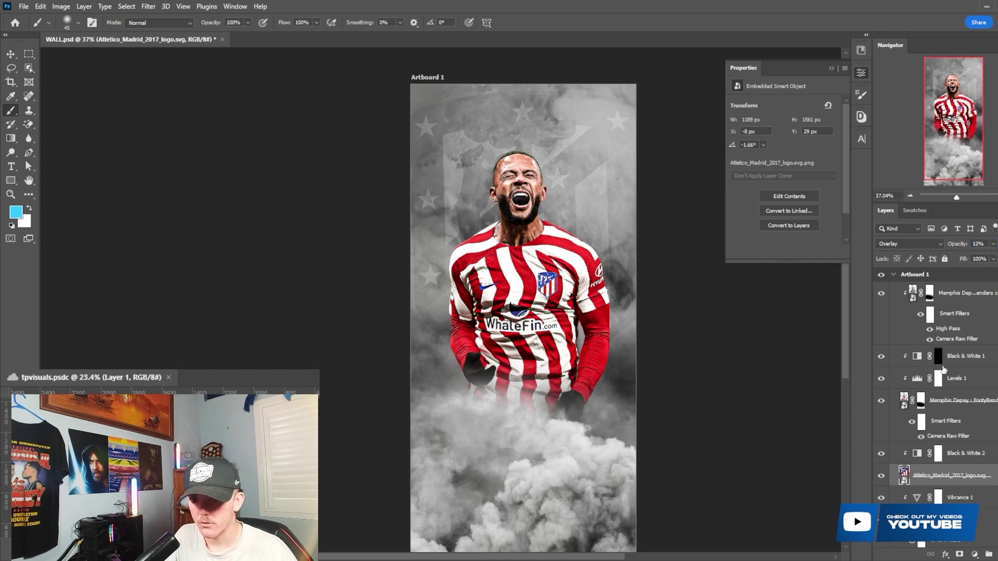
- Add a layer mask to the club logo and fade its outer areas with a large soft black brush at 19% flow
left_click(959, 555)
scroll(520, 260, "down", 1)
key("x")
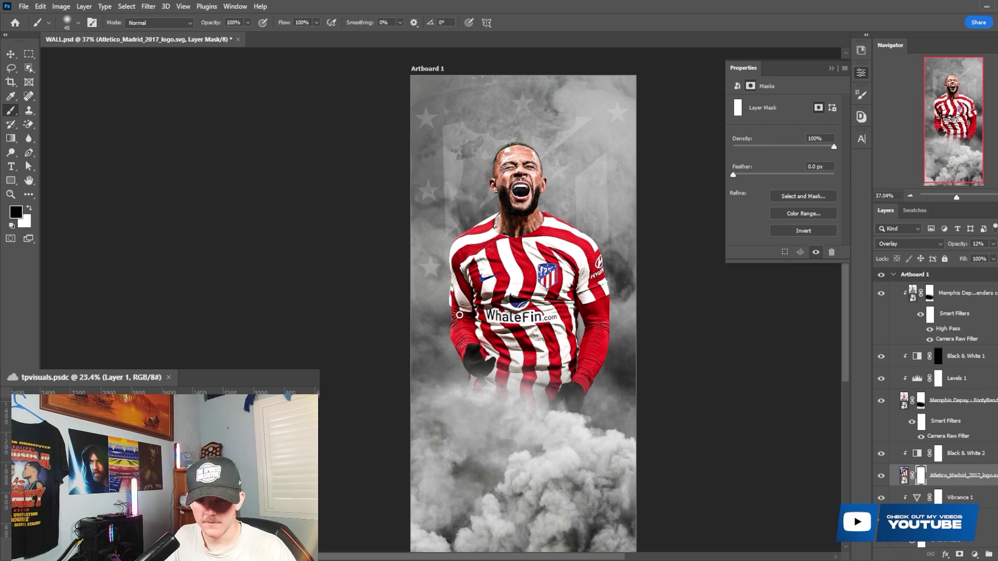
key("bracketright")
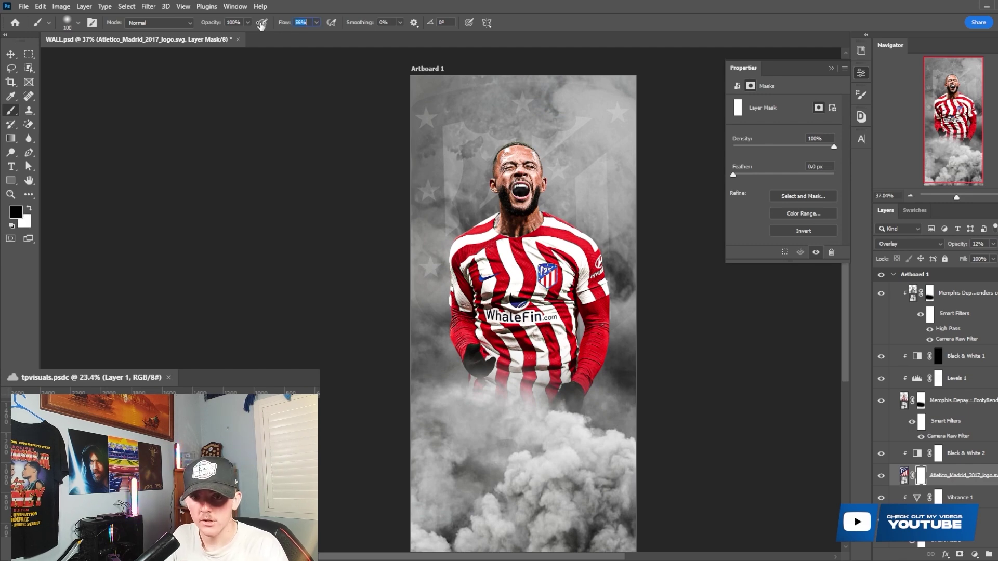
key("bracketright")
key("bracketright")
key("bracketright")
key("bracketright")
key("bracketright")
key("bracketright")
key("bracketright")
key("bracketright")
key("bracketright")
key("bracketright")
key("bracketright")
key("bracketright")
key("bracketright")
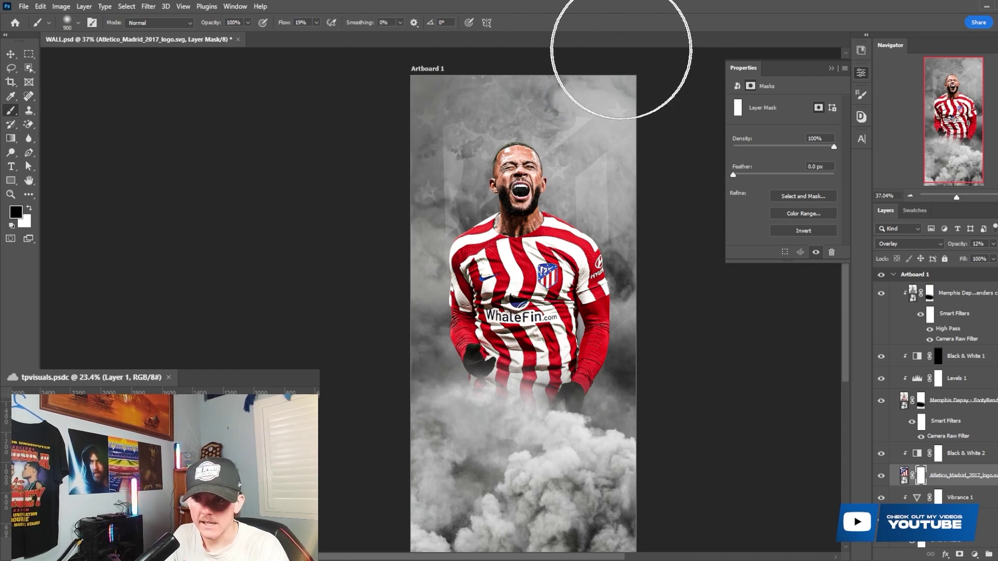
mouse_move(378, 142)
left_mouse_down()
mouse_move(371, 216)
mouse_move(595, 357)
mouse_move(674, 318)
mouse_move(689, 276)
mouse_move(613, 213)
left_mouse_up()
key("bracketleft")
key("bracketleft")
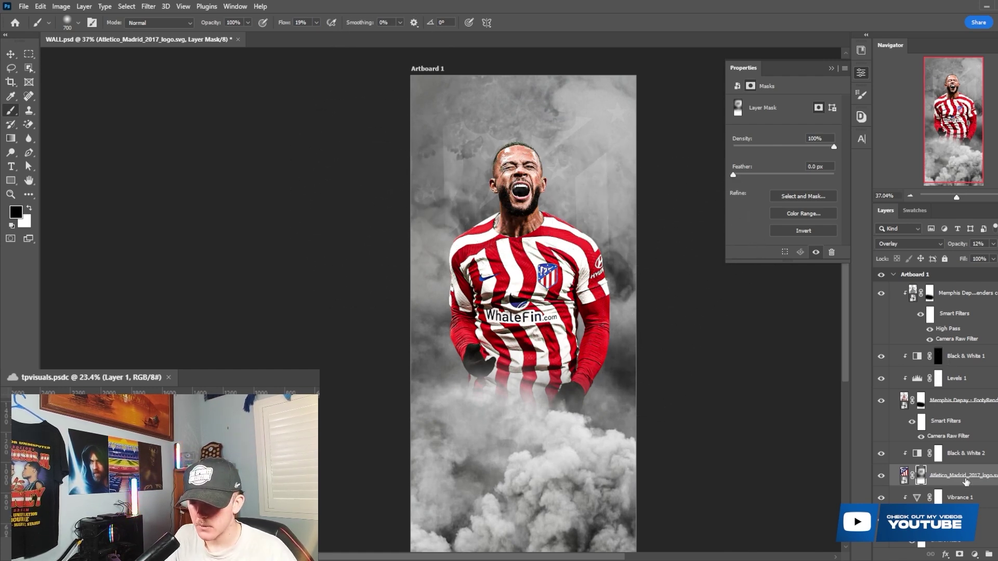
- Add a layer above the crest's Black & White adjustment and paint a soft white glow behind the player with a large brush
left_click(966, 453)
left_click(974, 554)
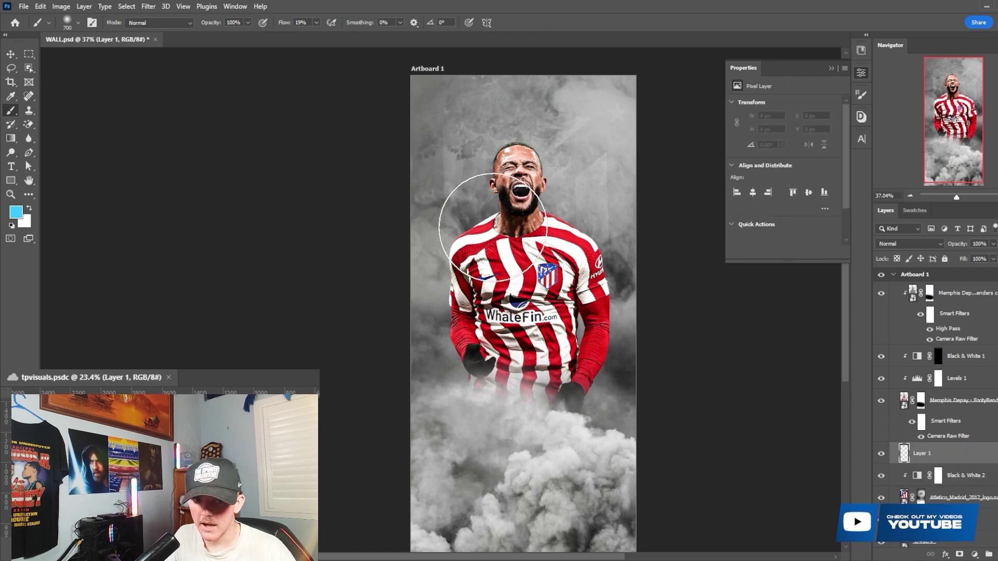
key("bracketright")
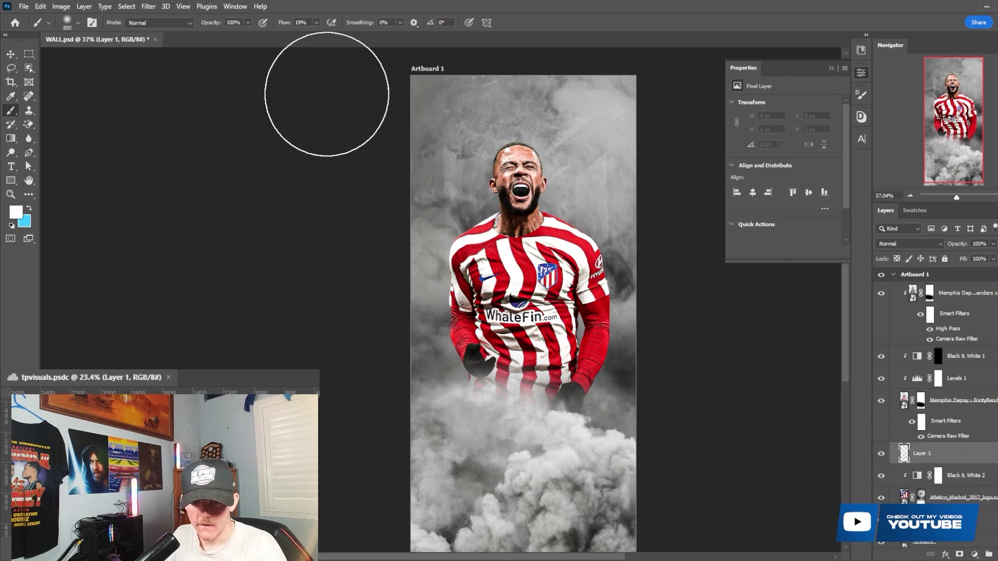
mouse_move(528, 252)
left_mouse_down()
mouse_move(561, 264)
mouse_move(587, 345)
left_mouse_up()
left_click(525, 255)
key("bracketleft")
key("bracketleft")
key("bracketleft")
key("bracketleft")
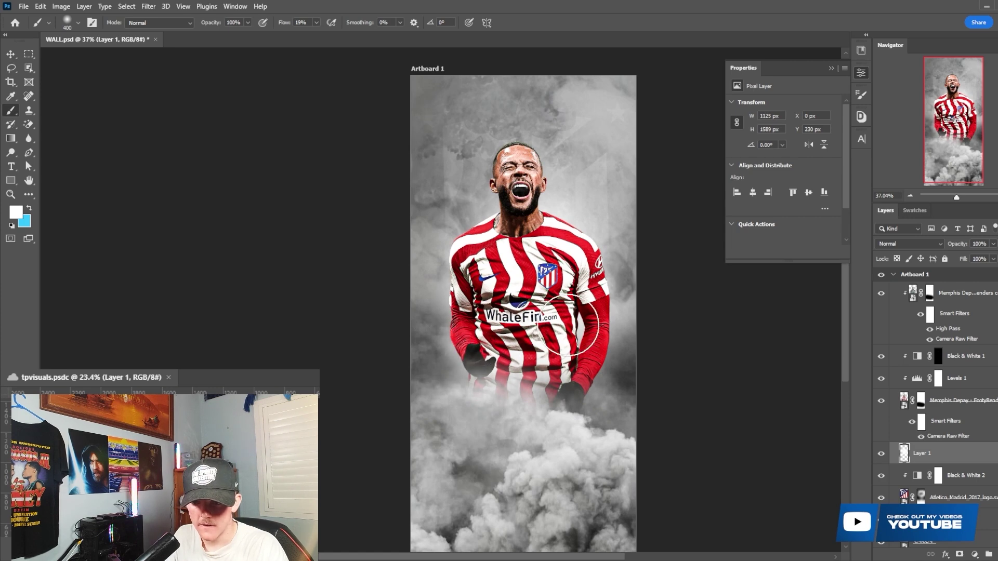
left_click(881, 455)
left_click(881, 455)
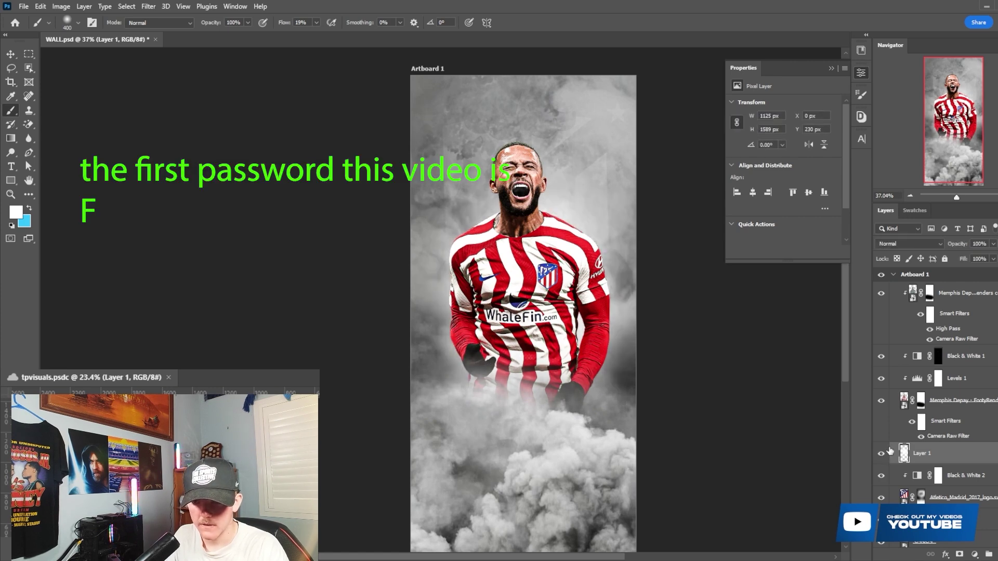
- Add a new layer clipped to the player render directly above its Black & White 1 adjustment
left_click(939, 378)
left_click(979, 362)
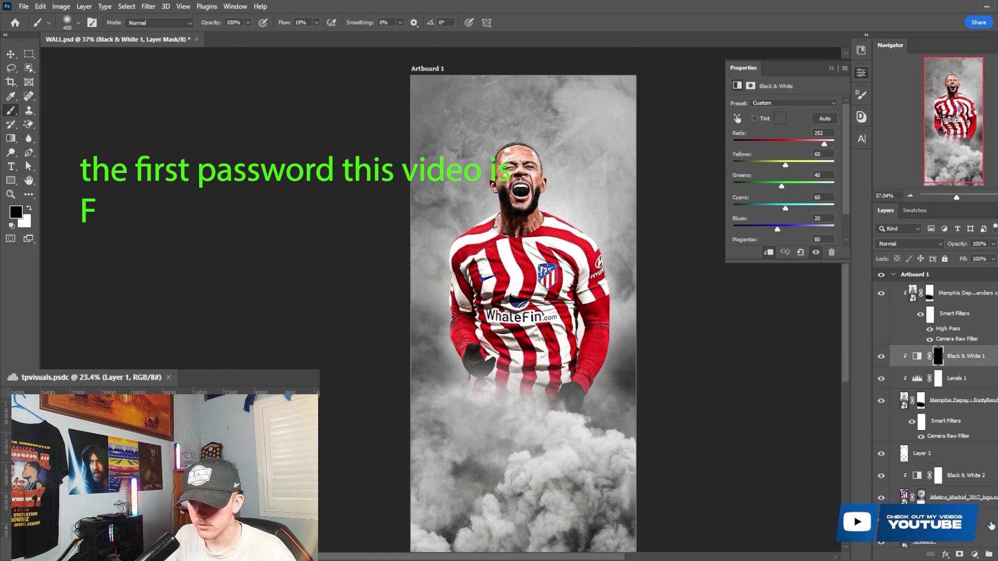
key("ctrl+shift+alt+n")
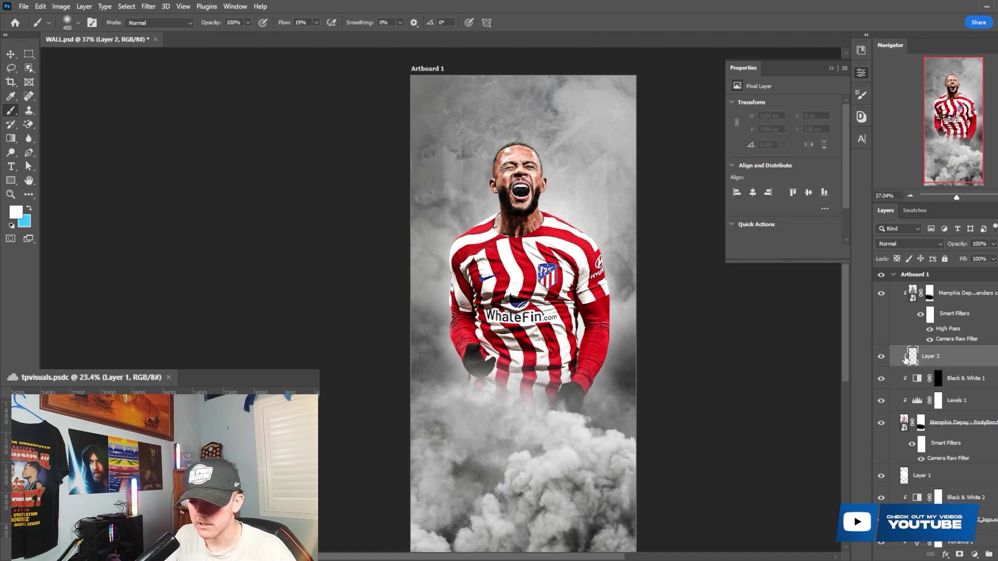
scroll(558, 188, "up", 5)
scroll(604, 235, "up", 1)
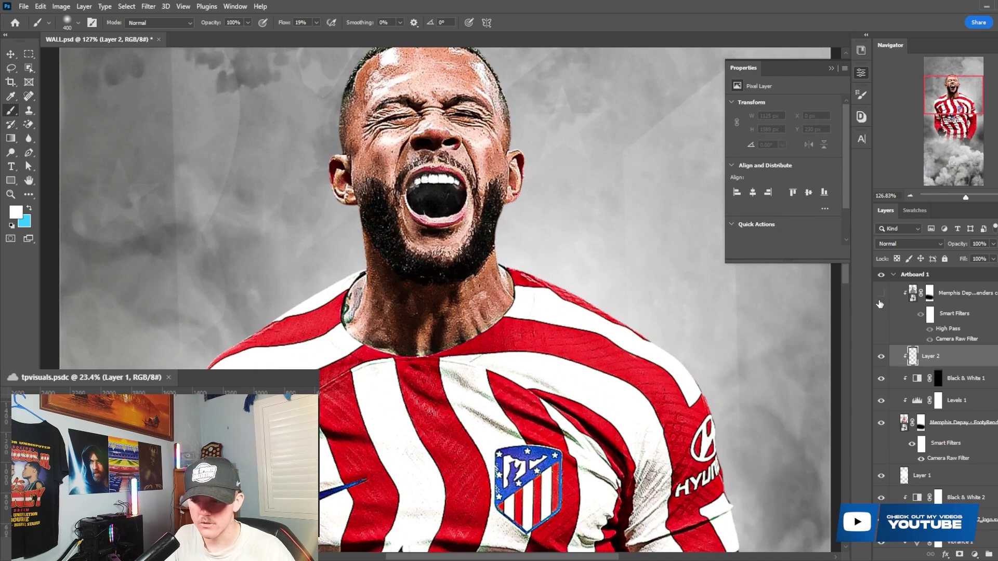
- Paint soft white rim light along the player's shoulders on the clipped layer with a 60 px brush
scroll(623, 251, "down", 1)
key("bracketleft")
key("bracketleft")
key("bracketleft")
key("bracketleft")
key("bracketleft")
key("bracketleft")
key("bracketleft")
key("bracketleft")
scroll(602, 279, "up", 2)
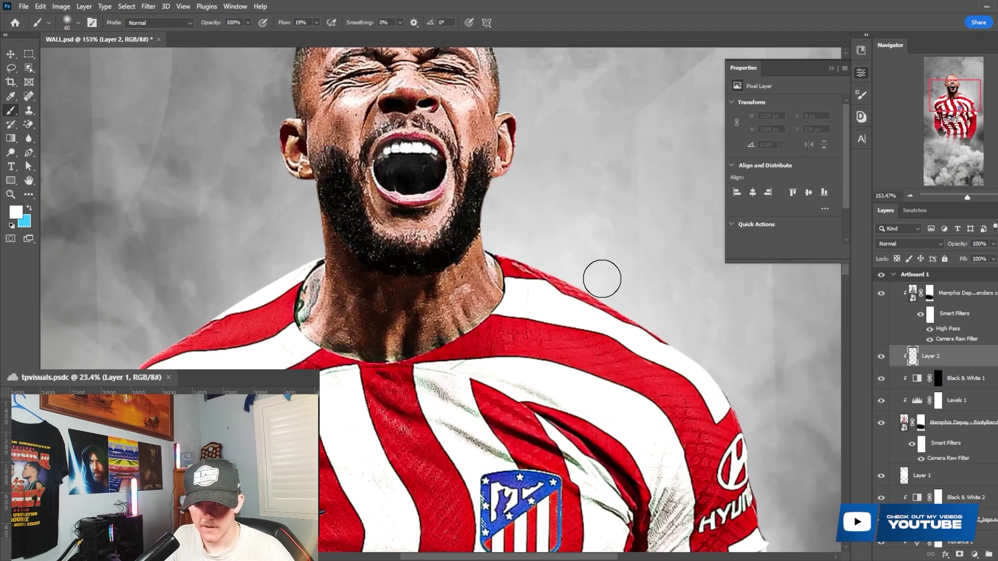
scroll(549, 271, "up", 1)
left_click_drag(551, 279, 739, 398)
mouse_move(790, 444)
left_mouse_down()
mouse_move(491, 268)
mouse_move(495, 206)
mouse_move(483, 229)
mouse_move(534, 168)
mouse_move(523, 211)
mouse_move(530, 163)
mouse_move(513, 131)
mouse_move(510, 179)
mouse_move(518, 122)
mouse_move(481, 69)
mouse_move(514, 103)
mouse_move(498, 130)
mouse_move(385, 73)
mouse_move(288, 121)
mouse_move(251, 199)
mouse_move(309, 114)
mouse_move(268, 197)
mouse_move(273, 179)
mouse_move(275, 280)
mouse_move(267, 247)
mouse_move(299, 317)
left_mouse_up()
- Extend the white rim light around the player's head, neck and outer edges with the brush at 31% flow
scroll(513, 174, "up", 2)
scroll(514, 103, "up", 2)
scroll(305, 351, "down", 2)
left_click_drag(306, 351, 258, 371)
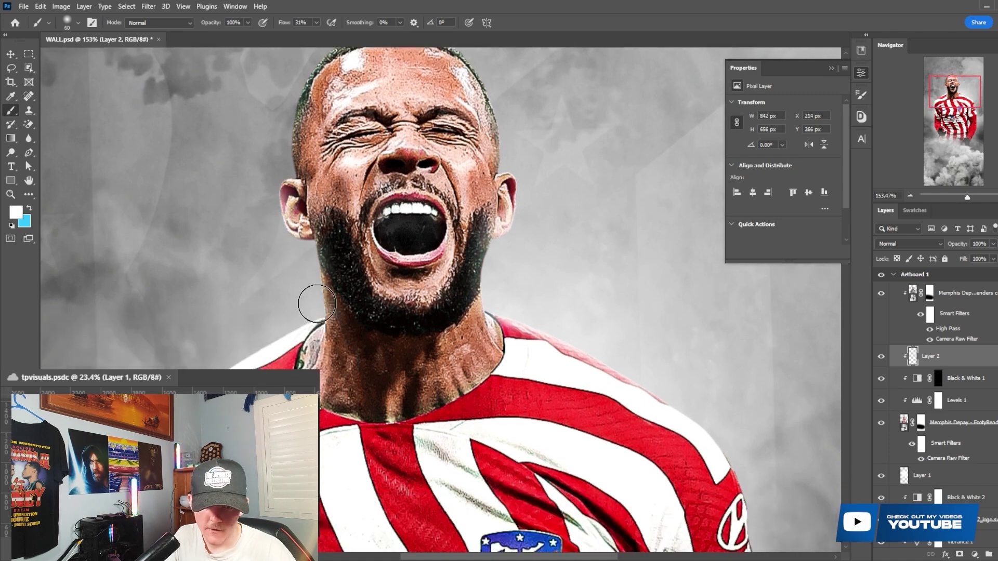
scroll(305, 351, "down", 3)
scroll(305, 351, "down", 5)
scroll(501, 503, "up", 2)
left_click_drag(541, 558, 466, 555)
left_click(881, 356)
left_click(882, 357)
scroll(523, 299, "down", 1)
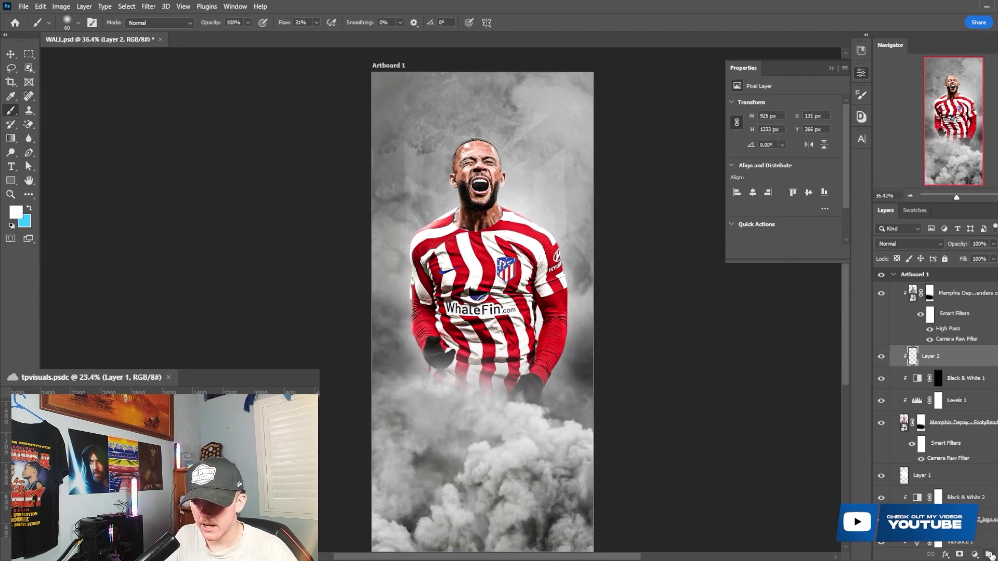
- Add another clipped layer and shade the shirt folds around the sponsor emblem with a small black brush at 7% flow
left_click(990, 555)
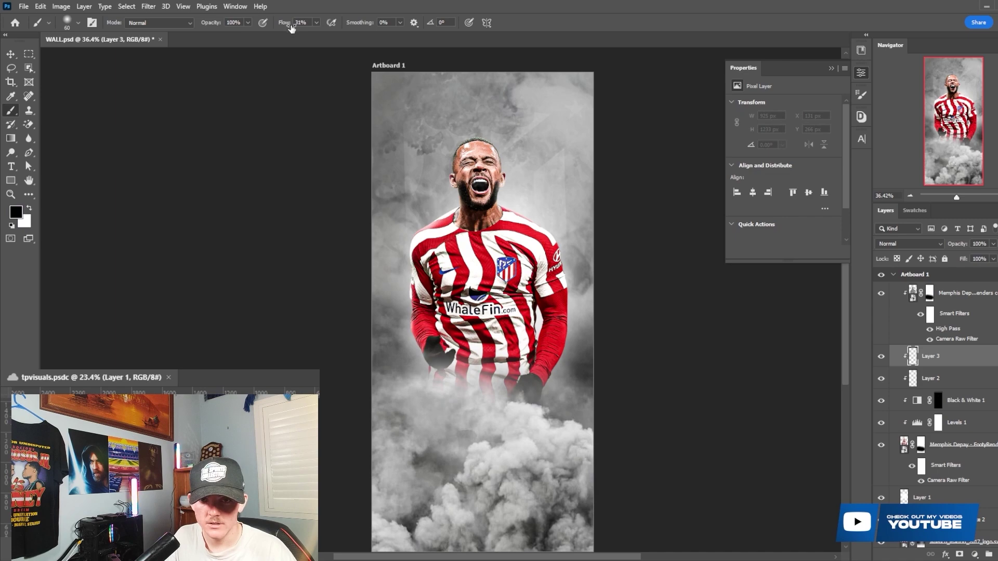
scroll(468, 299, "up", 8)
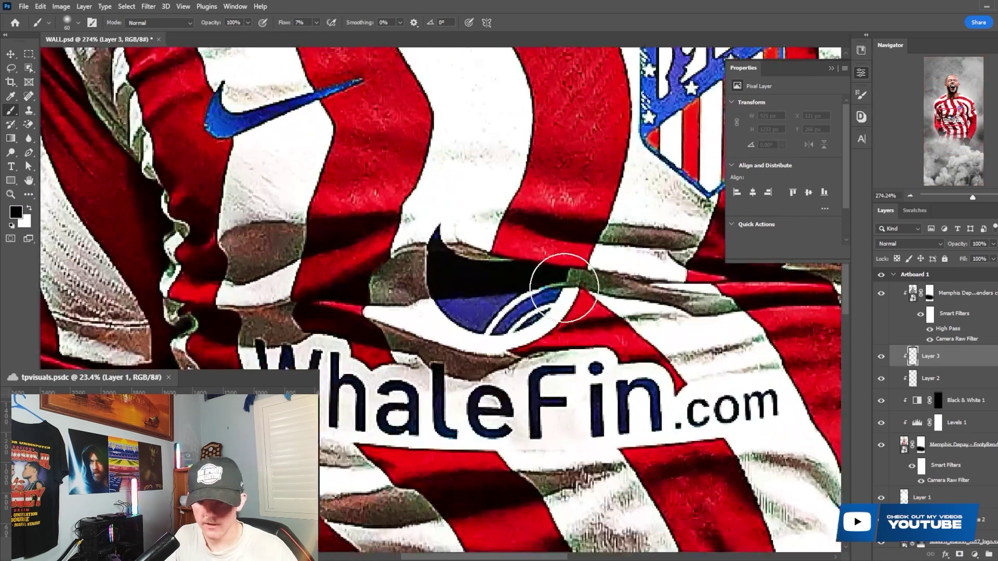
key("bracketleft")
key("bracketleft")
key("bracketleft")
key("bracketleft")
key("bracketleft")
key("bracketleft")
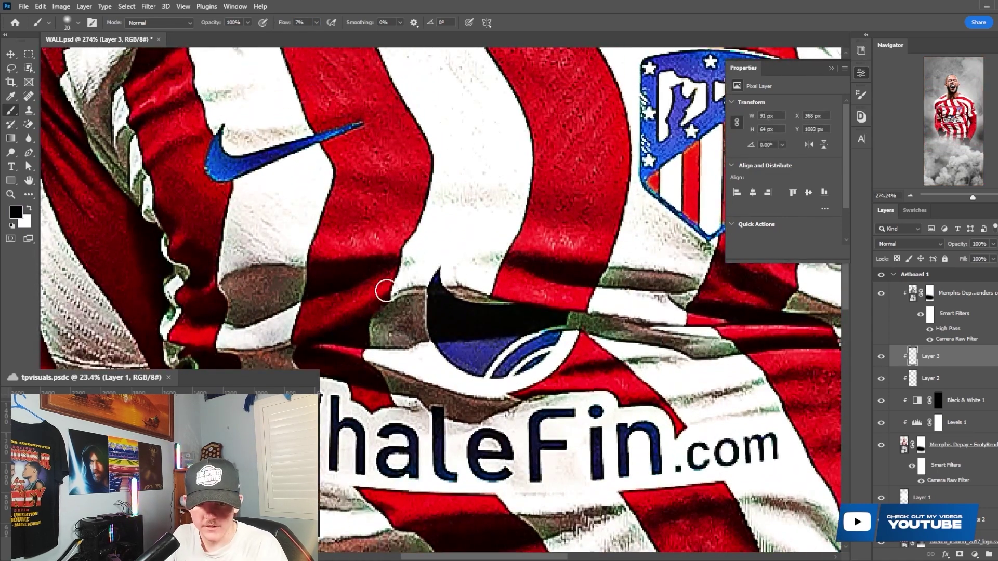
mouse_move(396, 304)
left_mouse_down()
mouse_move(501, 270)
mouse_move(638, 318)
mouse_move(754, 339)
mouse_move(647, 312)
mouse_move(364, 293)
left_mouse_up()
left_click_drag(278, 313, 312, 291)
scroll(389, 298, "down", 3)
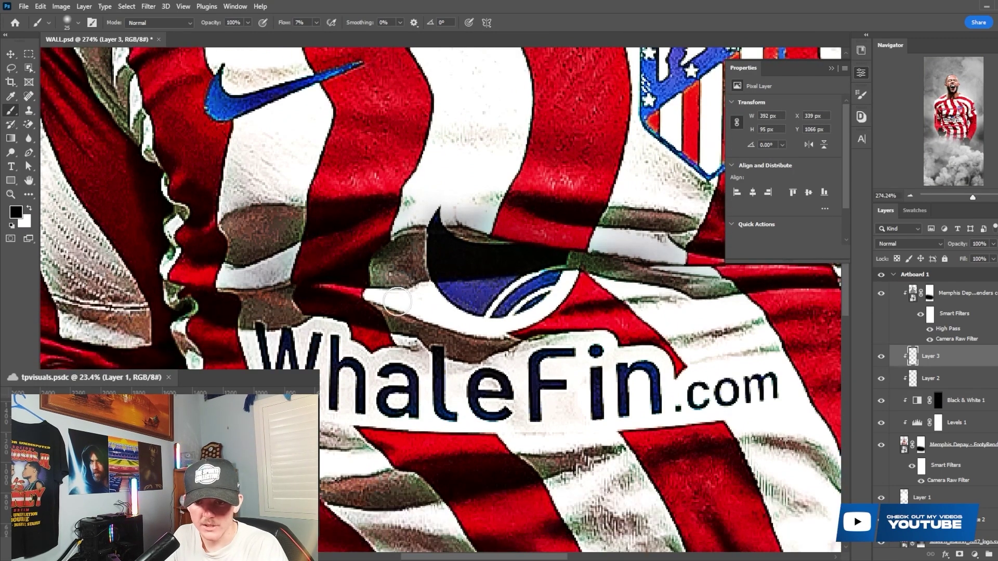
- Darken the shirt folds around and below the WhaleFin.com lettering with soft black strokes at 7% flow
mouse_move(387, 316)
left_mouse_down()
mouse_move(508, 350)
mouse_move(769, 338)
left_mouse_up()
scroll(769, 338, "down", 3)
mouse_move(553, 378)
left_mouse_down()
mouse_move(327, 384)
mouse_move(524, 383)
mouse_move(446, 419)
mouse_move(658, 346)
mouse_move(706, 343)
left_mouse_up()
scroll(550, 408, "down", 3)
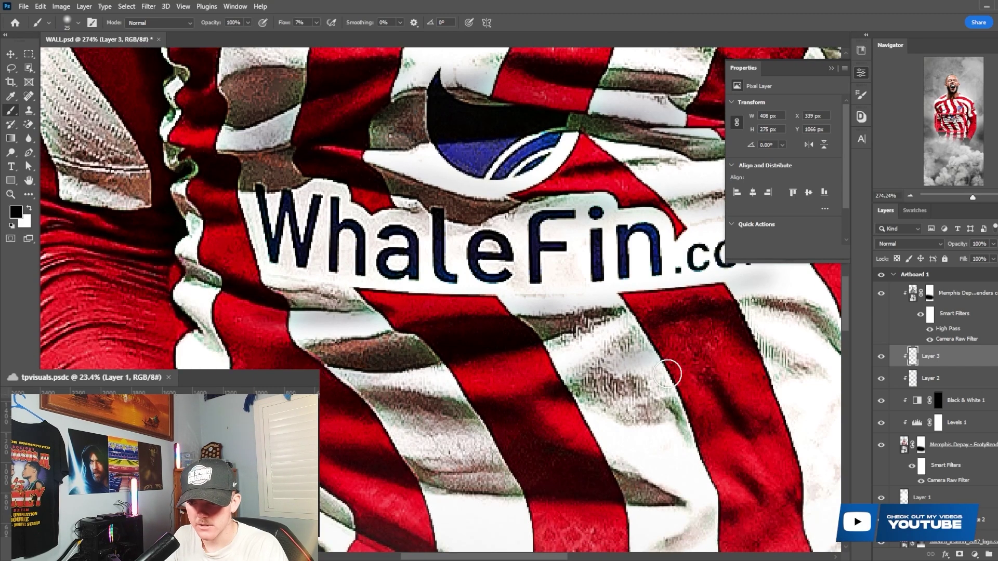
left_click_drag(504, 559, 568, 559)
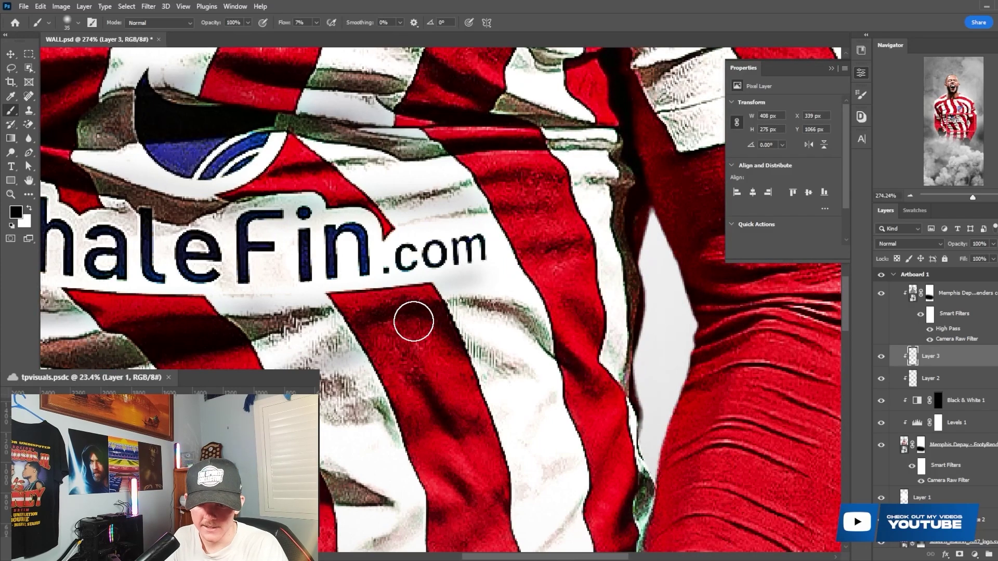
mouse_move(421, 317)
left_mouse_down()
mouse_move(540, 338)
mouse_move(568, 359)
left_mouse_up()
scroll(568, 358, "down", 3)
mouse_move(347, 337)
left_mouse_down()
mouse_move(256, 327)
mouse_move(247, 361)
left_mouse_up()
scroll(260, 333, "down", 4)
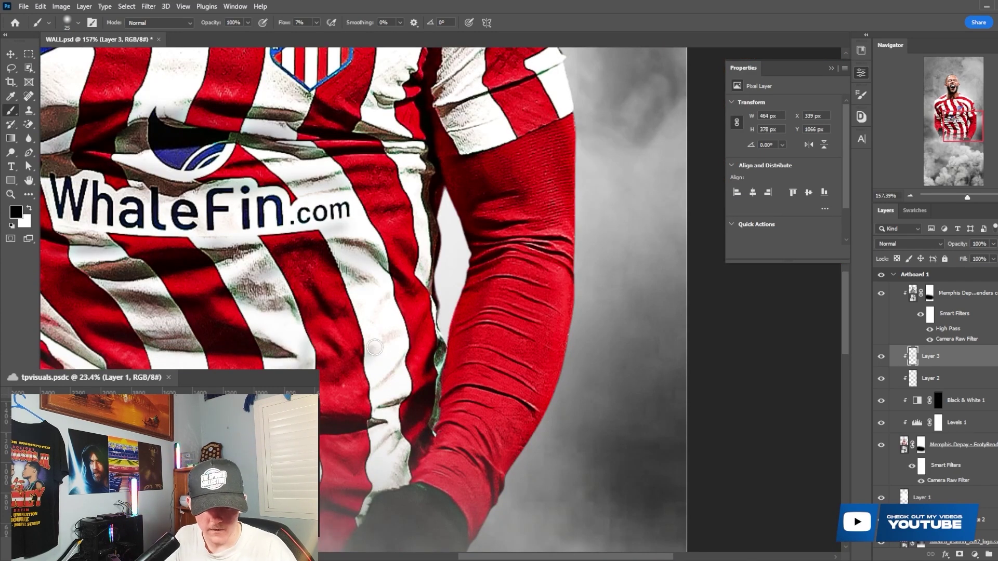
- Shade the creases on the lower shirt, around the waist and along its sides with black at 7% flow
mouse_move(341, 402)
left_mouse_down()
mouse_move(401, 378)
mouse_move(369, 399)
mouse_move(406, 385)
left_mouse_up()
scroll(405, 385, "down", 1)
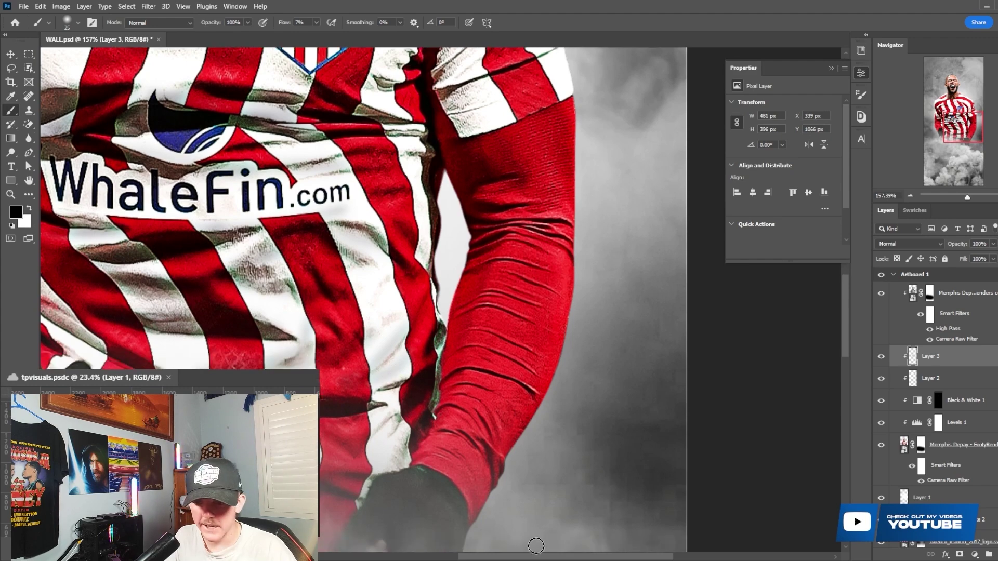
left_click_drag(535, 557, 517, 558)
scroll(258, 307, "up", 3)
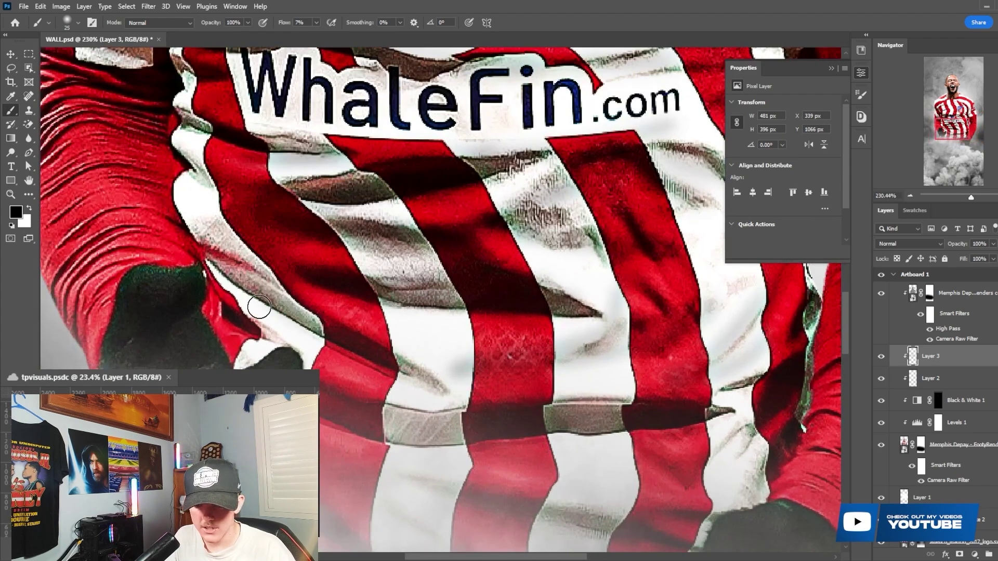
left_click_drag(601, 411, 650, 408)
scroll(653, 405, "down", 1)
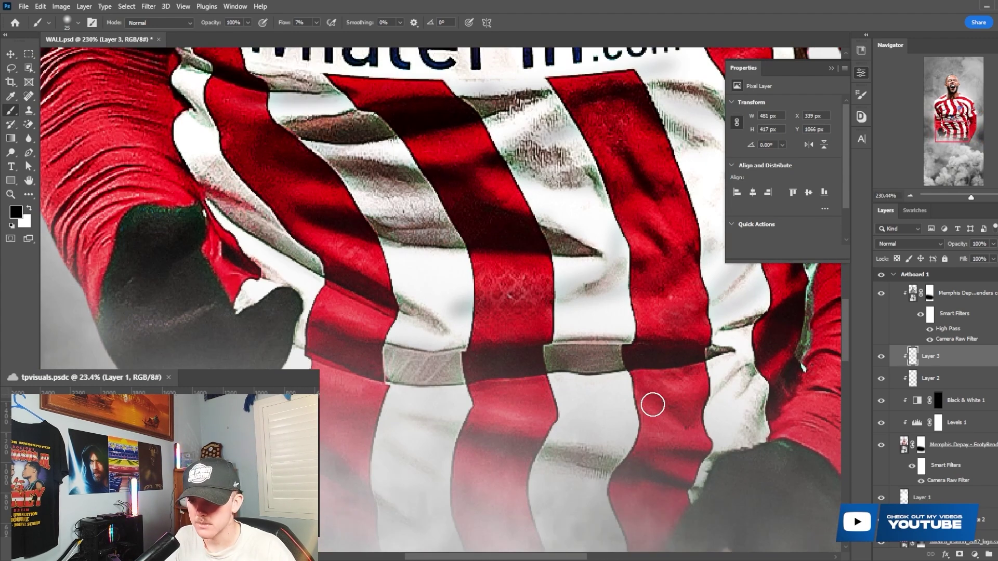
scroll(603, 392, "up", 2)
scroll(245, 338, "up", 1)
left_click_drag(245, 338, 232, 284)
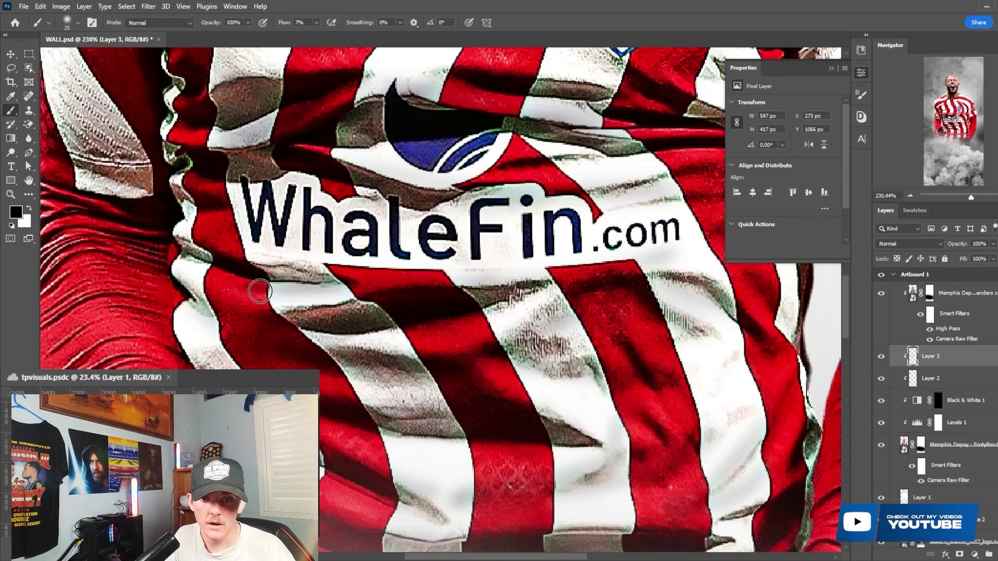
scroll(262, 292, "up", 2)
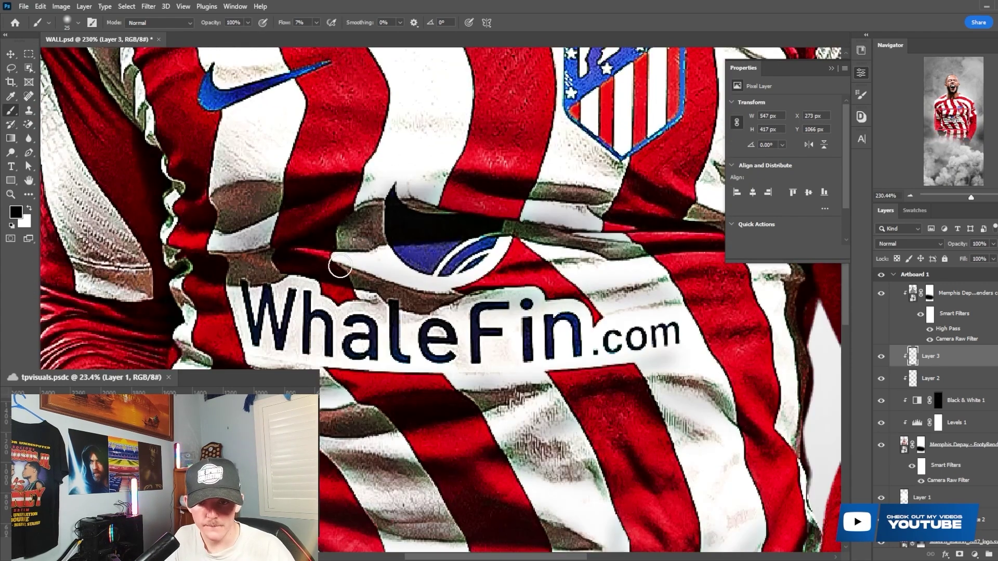
- Deepen the shadows in the chest folds beneath the Nike logo and below the club crest
scroll(260, 275, "up", 1)
left_click_drag(209, 287, 281, 213)
scroll(307, 196, "down", 6)
scroll(532, 248, "up", 5)
scroll(503, 319, "up", 1)
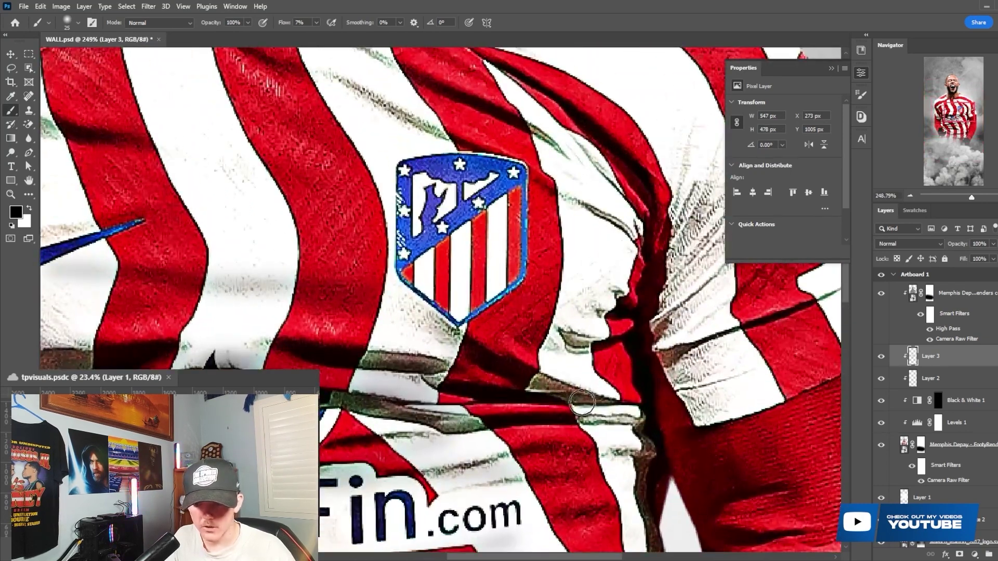
left_click_drag(584, 402, 605, 391)
scroll(598, 335, "up", 3)
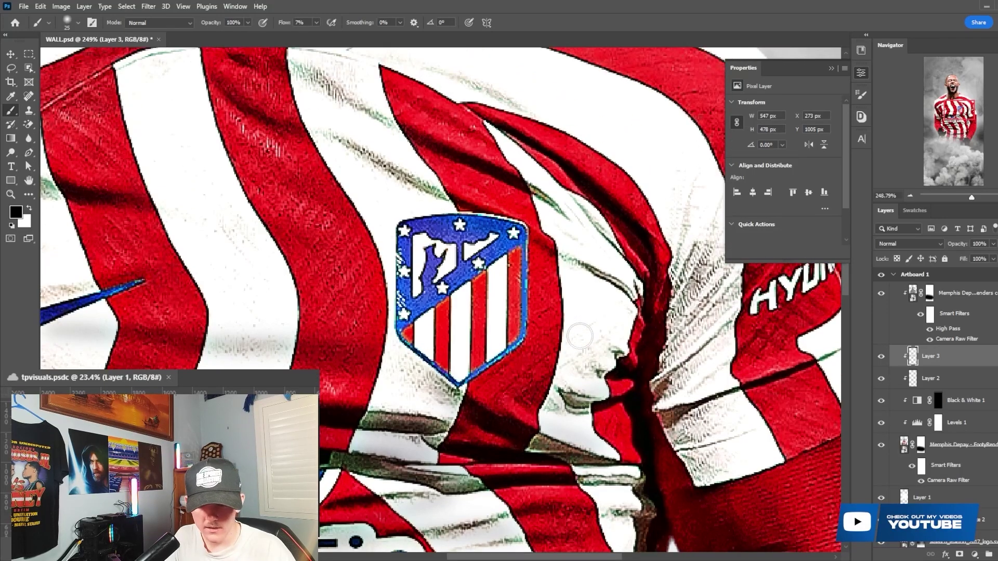
- Shade the folds beside the club crest and along both armpits and sleeve creases with soft black strokes
mouse_move(645, 337)
left_mouse_down()
mouse_move(409, 237)
mouse_move(538, 273)
mouse_move(342, 192)
mouse_move(383, 167)
mouse_move(549, 228)
mouse_move(452, 174)
mouse_move(650, 299)
mouse_move(584, 296)
left_mouse_up()
scroll(583, 297, "down", 3)
left_click_drag(644, 225, 640, 282)
scroll(639, 282, "down", 3)
mouse_move(657, 423)
left_mouse_down()
mouse_move(646, 239)
mouse_move(641, 338)
left_mouse_up()
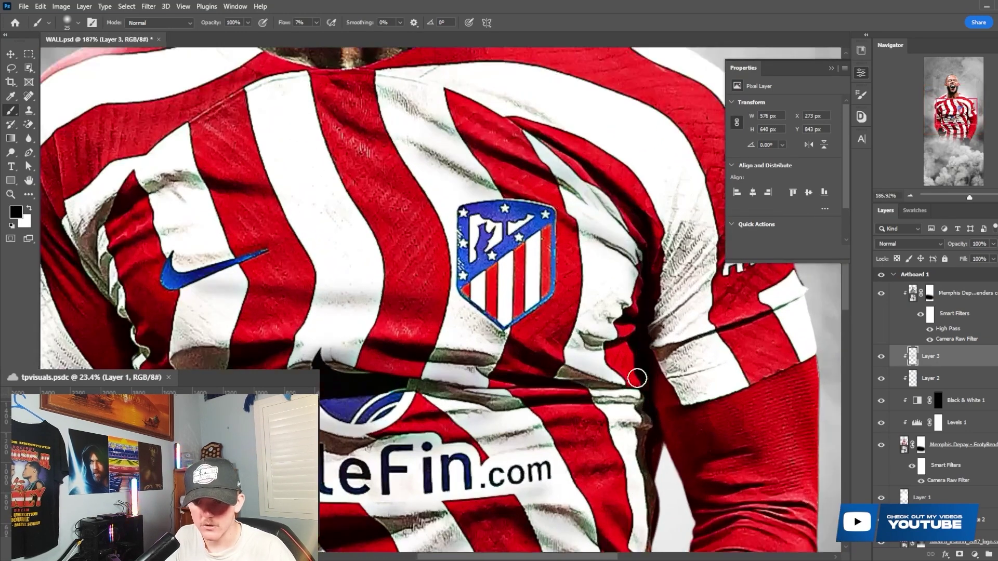
left_click_drag(101, 256, 128, 318)
scroll(127, 353, "down", 4)
scroll(125, 364, "up", 1)
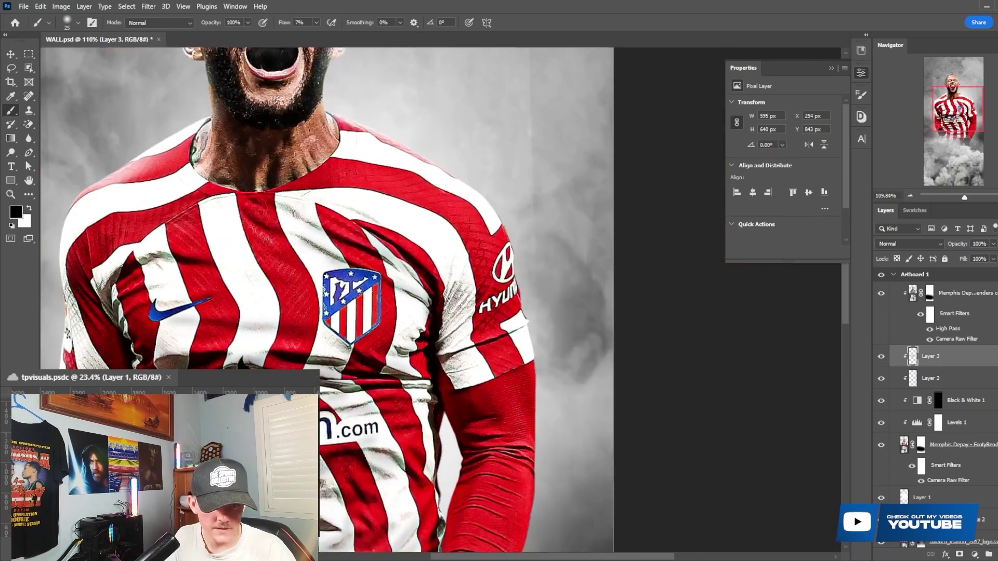
scroll(694, 296, "down", 6)
scroll(586, 247, "up", 6)
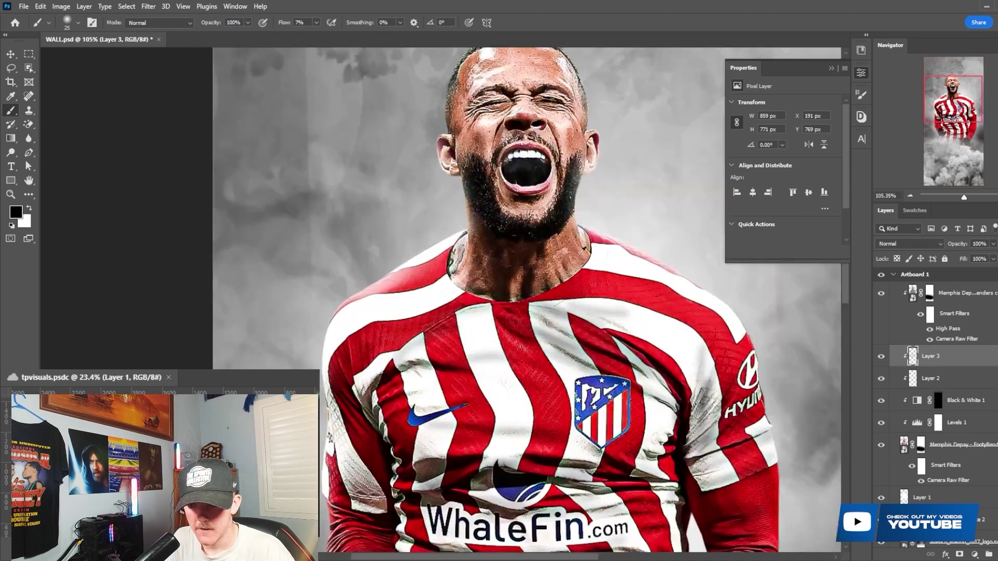
- Add two clipped Overlay layers directly above the player render and name them w and b
left_click(982, 454)
key("ctrl+shift+alt+n")
key("ctrl+shift+alt+n")
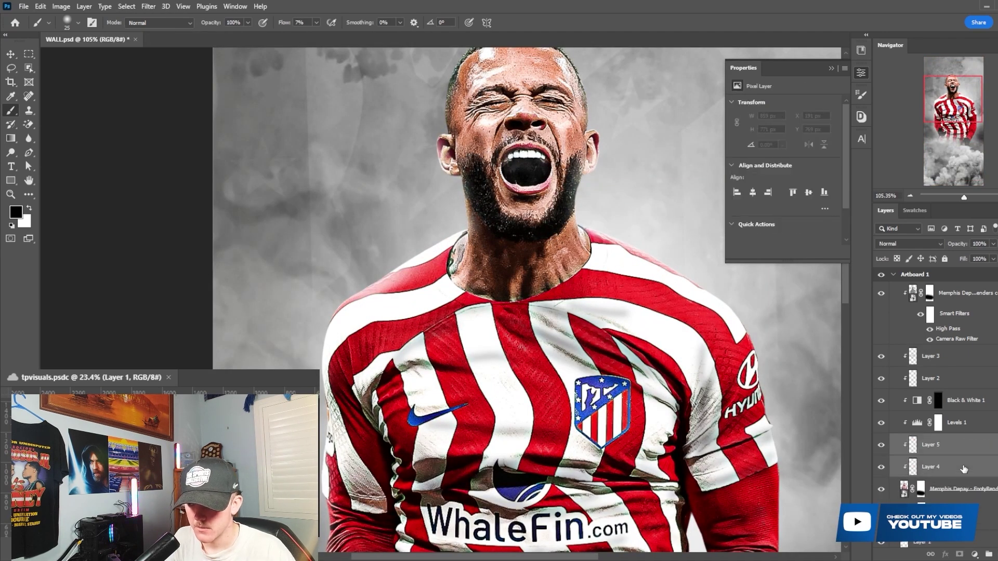
left_click(897, 245)
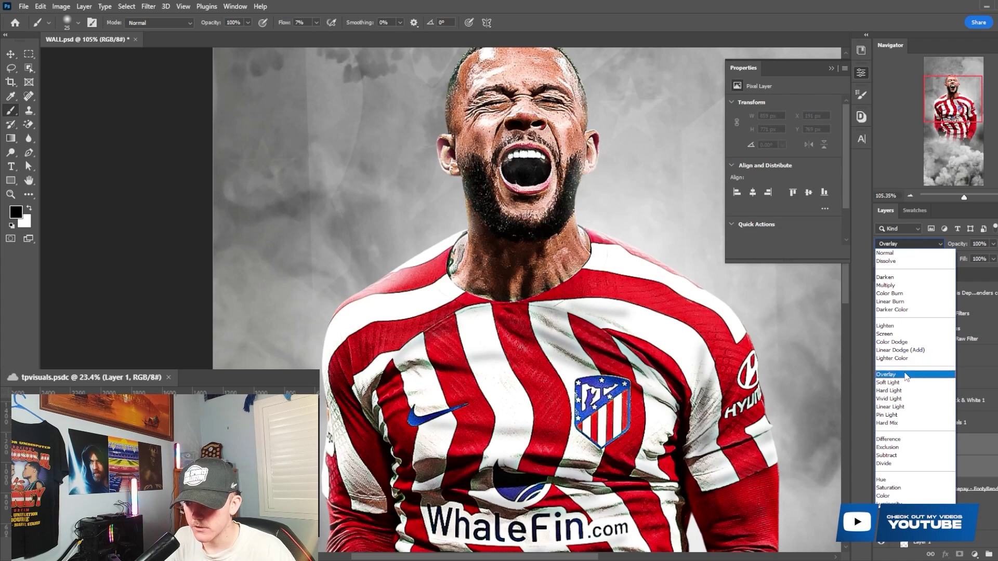
left_click(902, 375)
double_click(938, 443)
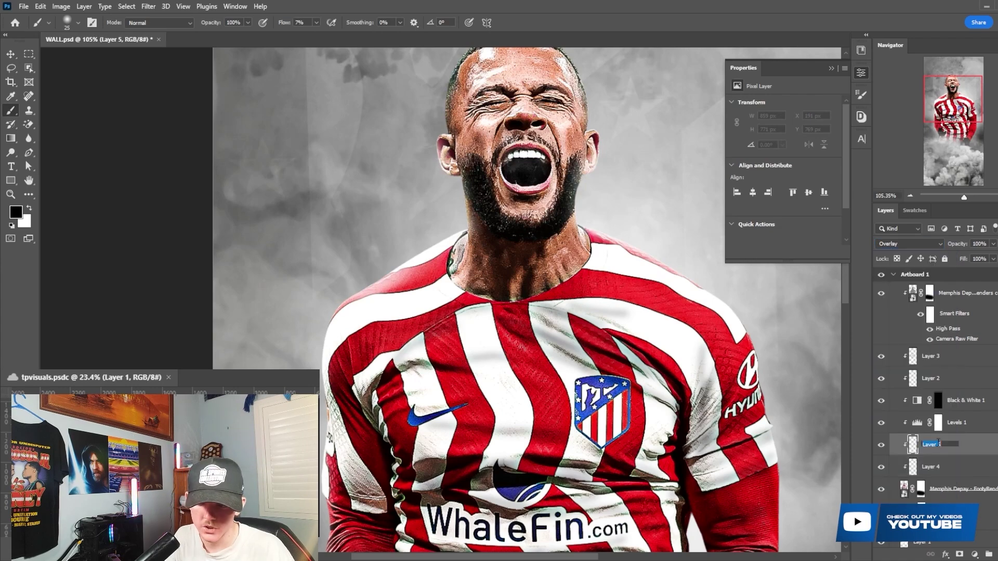
double_click(931, 467)
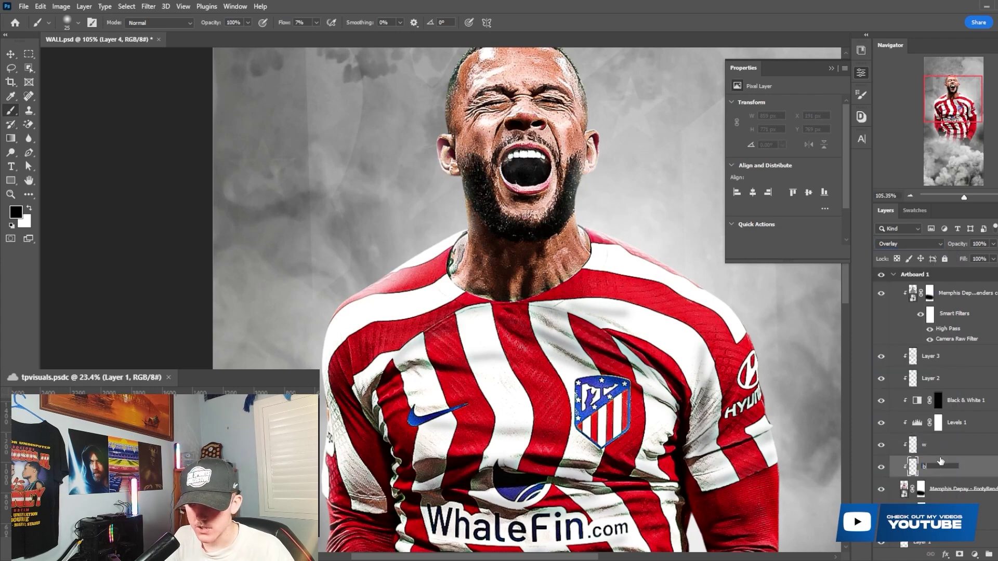
- Paint white highlights on the w layer over the player's cheeks and nose at 30% opacity and 100% flow
left_click(945, 447)
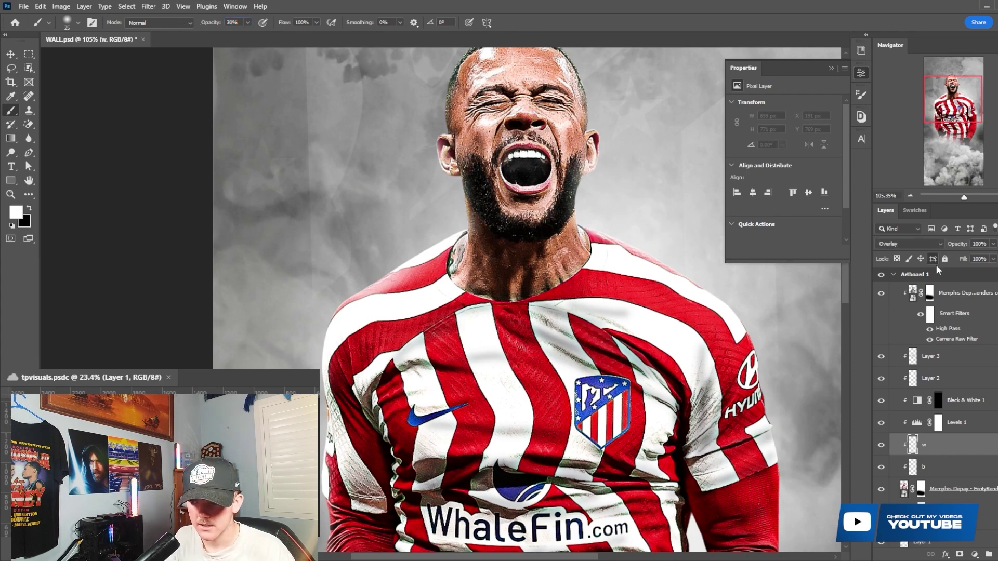
scroll(510, 154, "up", 6)
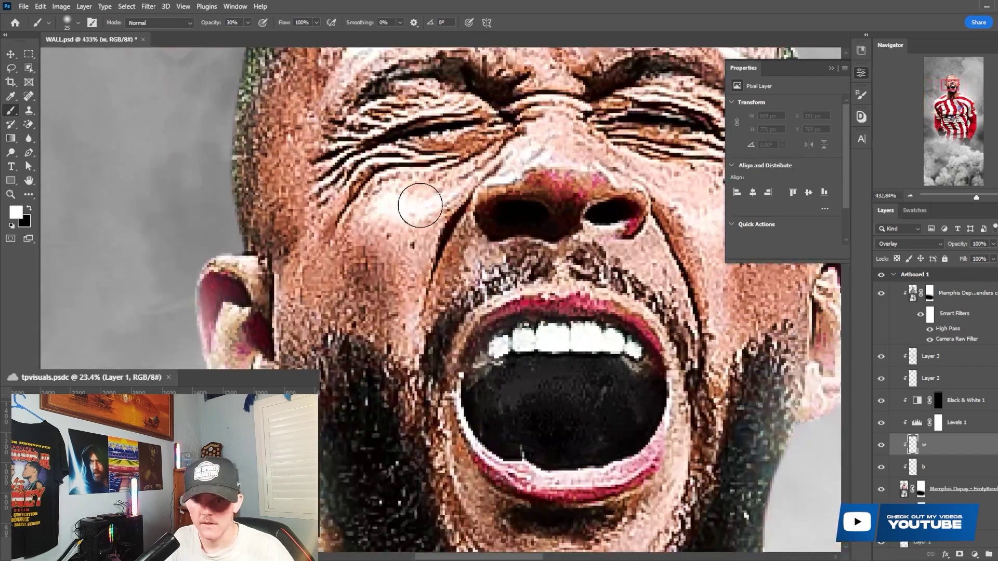
mouse_move(397, 207)
left_mouse_down()
mouse_move(516, 154)
mouse_move(490, 173)
mouse_move(546, 167)
left_mouse_up()
scroll(546, 167, "up", 3)
key("bracketleft")
mouse_move(641, 267)
left_mouse_down()
mouse_move(721, 315)
mouse_move(749, 300)
left_mouse_up()
left_click_drag(749, 299, 584, 333)
- Brighten the highlights around the player's mouth and upper lip on the w layer with a smaller white brush
mouse_move(413, 447)
left_mouse_down()
mouse_move(412, 361)
mouse_move(442, 411)
left_mouse_up()
key("bracketleft")
mouse_move(715, 421)
left_mouse_down()
mouse_move(706, 383)
mouse_move(707, 458)
left_mouse_up()
scroll(698, 400, "down", 2)
scroll(699, 400, "down", 1)
left_click_drag(635, 311, 454, 339)
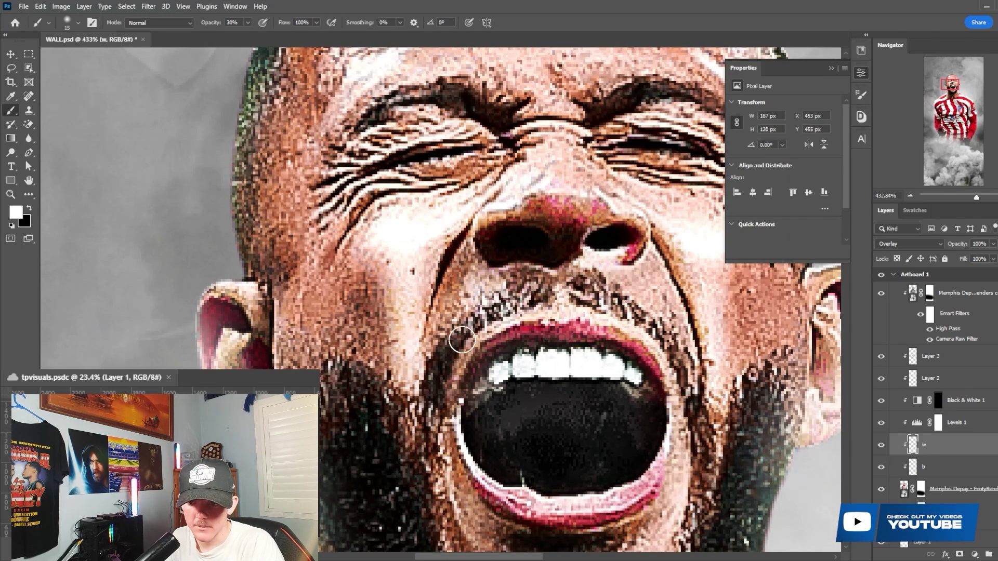
- Paint white highlights on the w layer along the nose and the creases at the inner corner of the eye
mouse_move(598, 279)
left_mouse_down()
mouse_move(628, 255)
mouse_move(566, 174)
mouse_move(565, 145)
mouse_move(579, 182)
left_mouse_up()
scroll(572, 210, "up", 3)
mouse_move(460, 184)
left_mouse_down()
mouse_move(375, 180)
mouse_move(352, 236)
mouse_move(452, 240)
mouse_move(503, 202)
left_mouse_up()
- Brighten the brow, temple and right half of the player's forehead on the w layer with a larger white brush
key("bracketright")
key("bracketright")
key("bracketright")
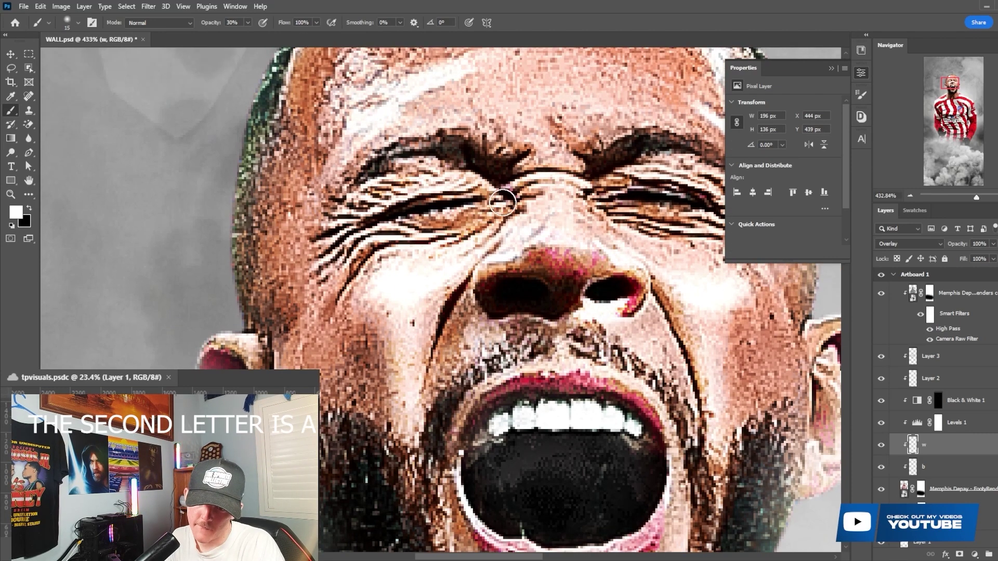
scroll(672, 212, "up", 5)
key("bracketright")
mouse_move(654, 260)
left_mouse_down()
mouse_move(730, 300)
mouse_move(659, 314)
left_mouse_up()
scroll(749, 332, "up", 1)
left_click_drag(771, 312, 781, 344)
scroll(780, 364, "up", 5)
key("bracketleft")
mouse_move(779, 379)
left_mouse_down()
mouse_move(735, 321)
mouse_move(697, 301)
left_mouse_up()
scroll(728, 328, "up", 2)
mouse_move(749, 345)
left_mouse_down()
mouse_move(704, 264)
mouse_move(727, 290)
mouse_move(649, 217)
mouse_move(634, 214)
mouse_move(585, 264)
mouse_move(637, 274)
mouse_move(684, 335)
mouse_move(625, 325)
mouse_move(443, 338)
mouse_move(541, 310)
mouse_move(505, 294)
mouse_move(351, 366)
mouse_move(497, 294)
mouse_move(556, 303)
left_mouse_up()
- Extend the white highlights across the middle and left half of the player's forehead with a 30 px brush
key("bracketright")
key("bracketright")
mouse_move(376, 289)
left_mouse_down()
mouse_move(379, 257)
mouse_move(504, 194)
mouse_move(610, 265)
mouse_move(539, 298)
left_mouse_up()
scroll(338, 385, "down", 3)
mouse_move(338, 385)
left_mouse_down()
mouse_move(312, 322)
mouse_move(434, 405)
mouse_move(447, 431)
left_mouse_up()
key("bracketright")
scroll(441, 297, "down", 5)
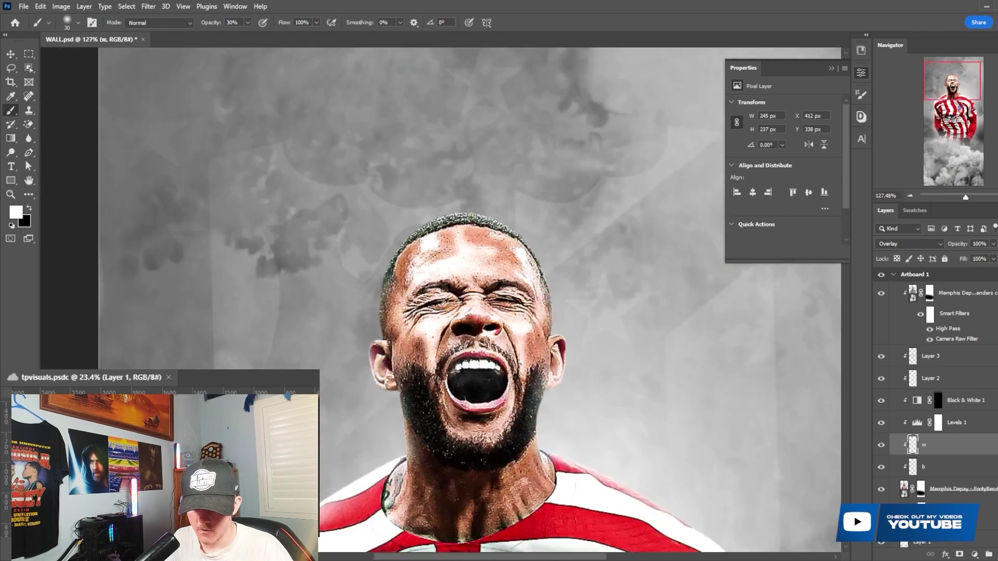
- Add white highlights to the temples and cheek edges of the player's face on the w layer
scroll(441, 297, "up", 2)
mouse_move(418, 329)
left_mouse_down()
mouse_move(407, 346)
mouse_move(395, 284)
left_mouse_up()
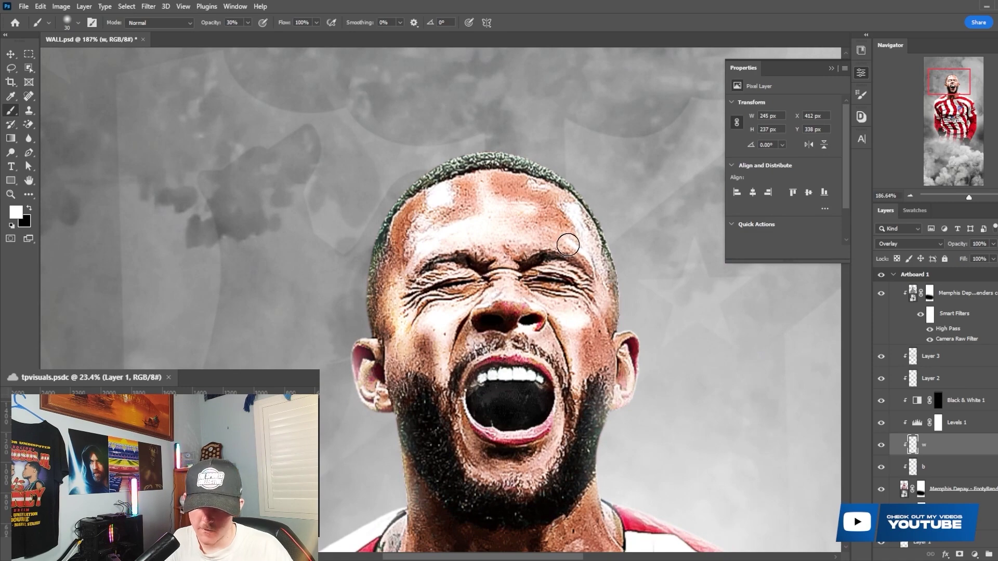
left_click_drag(569, 220, 560, 210)
left_click_drag(596, 317, 586, 359)
scroll(587, 358, "down", 3)
scroll(597, 401, "up", 3)
- Paint white highlights below the mouth and down both sides of the player's neck
left_click_drag(598, 401, 571, 402)
scroll(570, 402, "down", 2)
mouse_move(448, 463)
left_mouse_down()
mouse_move(426, 405)
mouse_move(415, 468)
mouse_move(436, 476)
left_mouse_up()
mouse_move(601, 447)
left_mouse_down()
mouse_move(622, 443)
mouse_move(625, 391)
left_mouse_up()
scroll(626, 410, "down", 5)
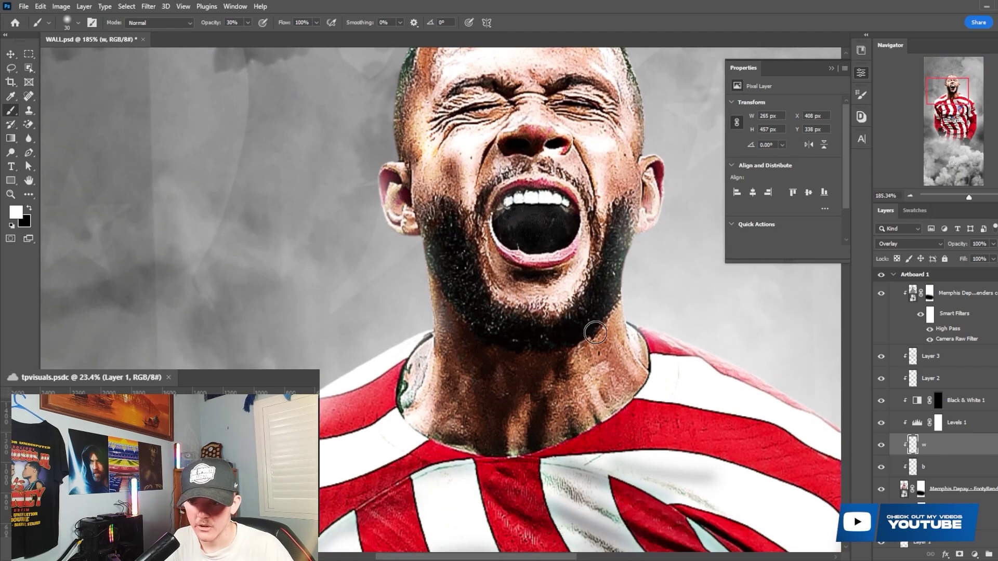
- Touch up the white highlights on the face and along the upper forehead near the hairline
scroll(600, 312, "up", 6)
mouse_move(481, 300)
left_mouse_down()
mouse_move(537, 361)
mouse_move(547, 322)
mouse_move(526, 316)
mouse_move(513, 257)
mouse_move(585, 267)
left_mouse_up()
scroll(551, 275, "up", 4)
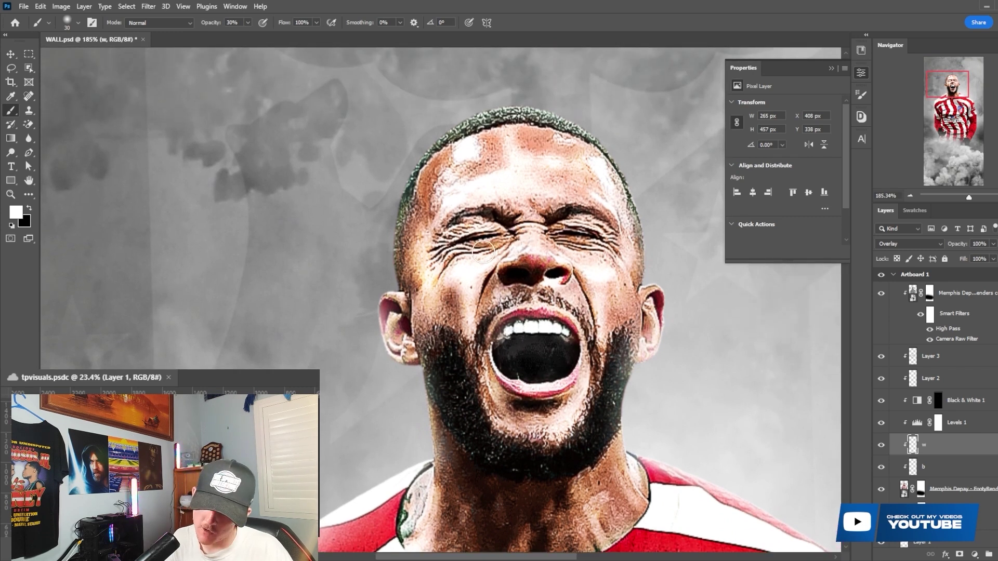
scroll(590, 253, "down", 4)
scroll(576, 185, "up", 5)
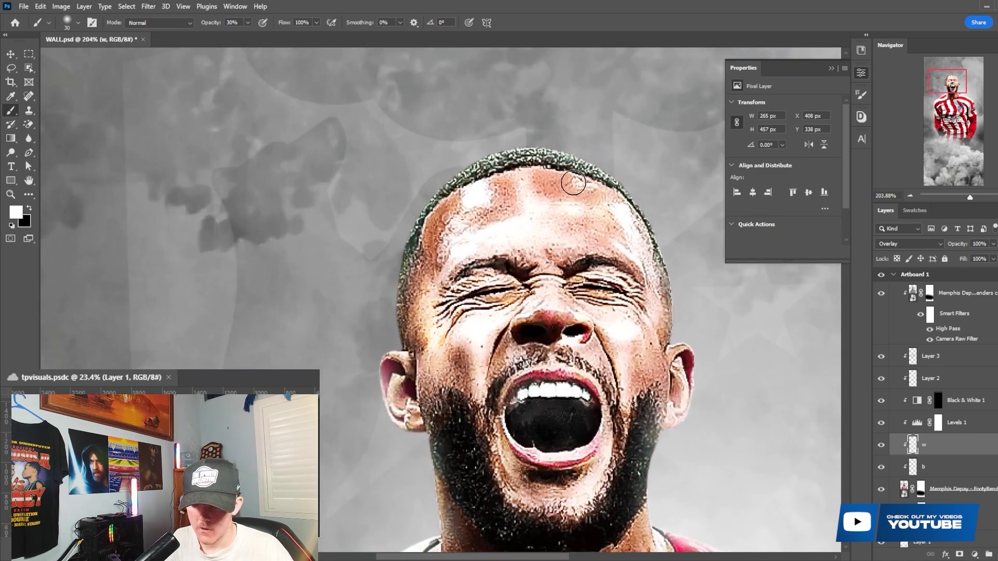
scroll(541, 291, "down", 10)
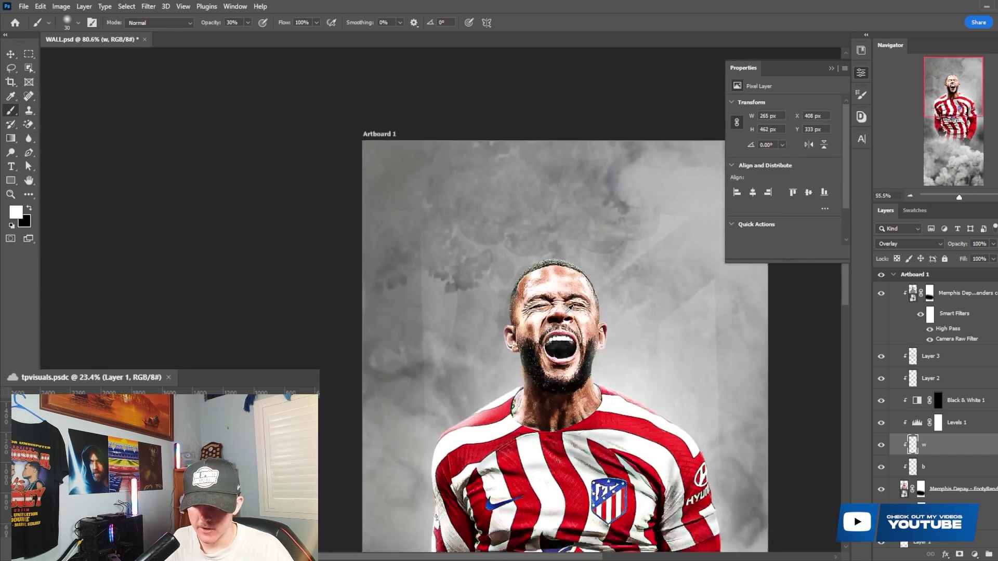
scroll(630, 327, "up", 3)
- Darken the side of the forehead and temple on the b layer with black at 14% brush opacity
left_click(956, 472)
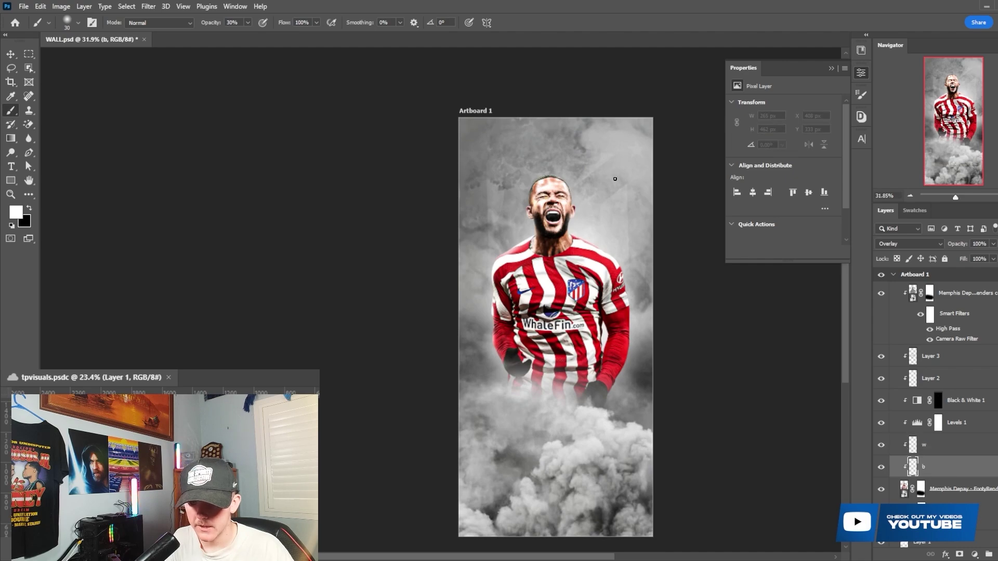
scroll(548, 163, "up", 8)
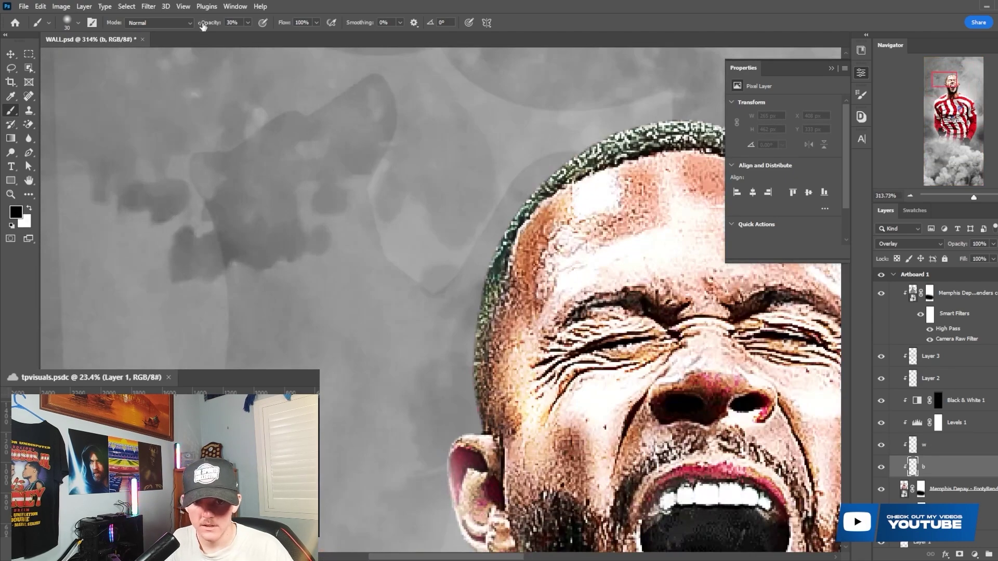
scroll(666, 236, "up", 2)
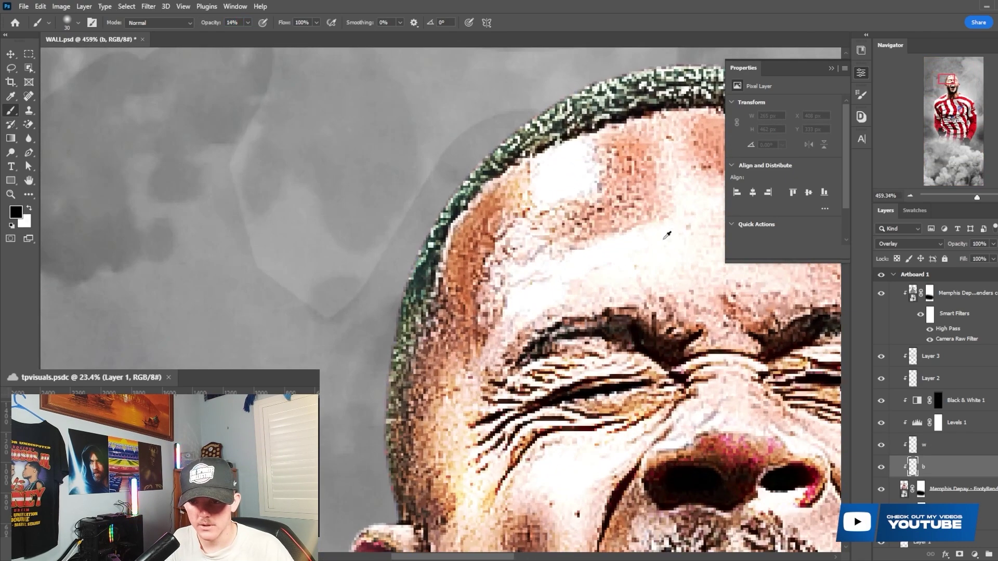
scroll(500, 289, "down", 1)
mouse_move(469, 319)
left_mouse_down()
mouse_move(471, 234)
mouse_move(494, 250)
mouse_move(442, 337)
mouse_move(532, 374)
mouse_move(536, 411)
left_mouse_up()
scroll(476, 247, "down", 6)
- Deepen the facial creases and the shadow at the inner eyebrow on the b layer with a smaller black brush
key("bracketleft")
key("bracketleft")
mouse_move(643, 341)
left_mouse_down()
mouse_move(624, 379)
mouse_move(643, 330)
left_mouse_up()
key("bracketleft")
key("bracketright")
left_click_drag(647, 256, 637, 260)
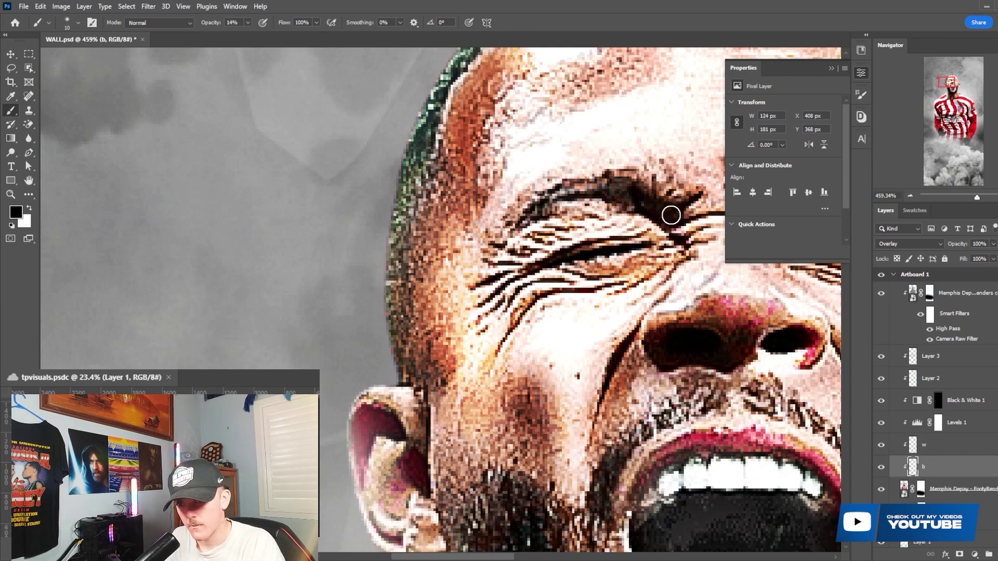
- Shade the underside and sides of the nose and the eye creases with soft black strokes
left_click_drag(492, 557, 512, 559)
key("bracketright")
key("bracketright")
mouse_move(562, 329)
left_mouse_down()
mouse_move(654, 340)
mouse_move(647, 351)
left_mouse_up()
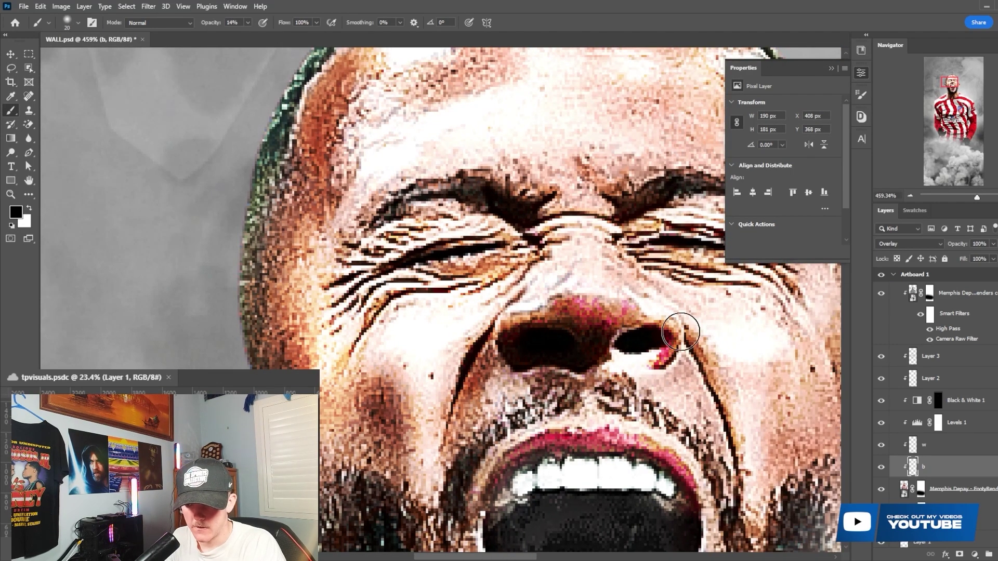
scroll(648, 351, "up", 3)
left_click_drag(638, 298, 680, 281)
key("bracketleft")
mouse_move(727, 320)
left_mouse_down()
mouse_move(654, 326)
mouse_move(715, 350)
mouse_move(645, 335)
left_mouse_up()
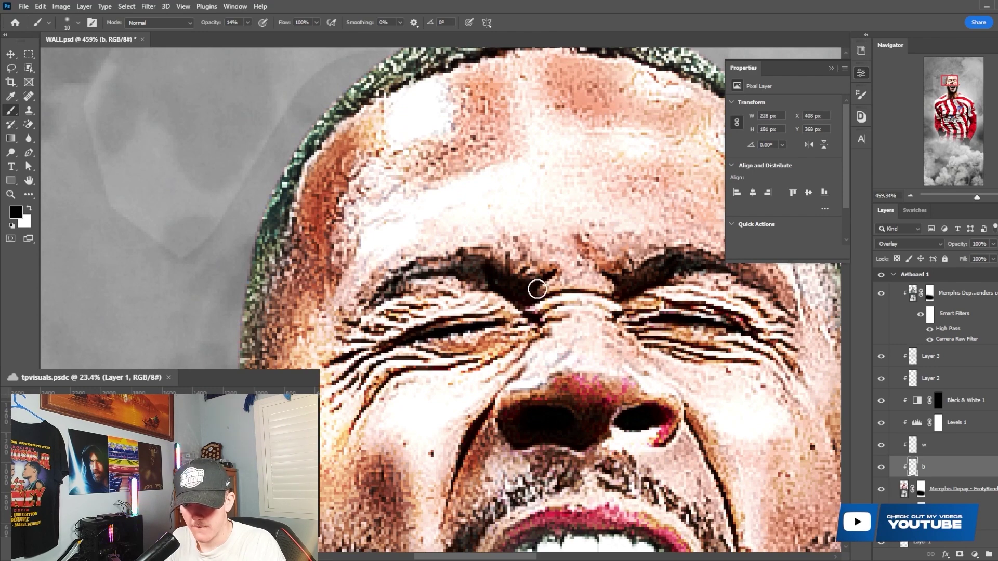
- Darken the cheeks, beard and jawline on the b layer with a 25 px black brush
scroll(572, 311, "down", 5)
key("bracketright")
key("bracketright")
key("bracketright")
left_click_drag(515, 281, 725, 350)
scroll(725, 349, "down", 3)
mouse_move(722, 312)
left_mouse_down()
mouse_move(731, 410)
mouse_move(663, 451)
mouse_move(539, 356)
left_mouse_up()
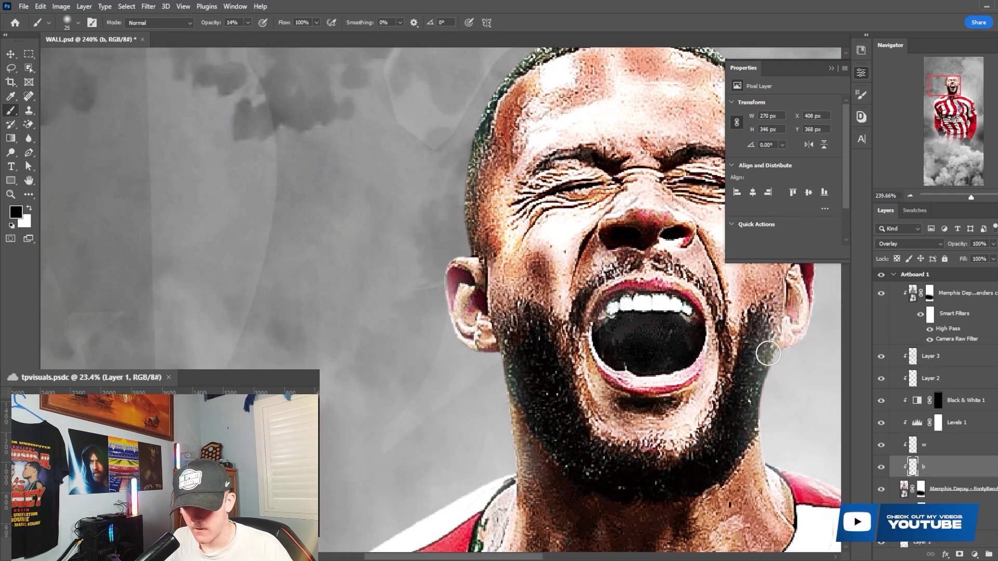
- Shade the far cheek, temple and upper forehead edges with black on the b layer
scroll(580, 531, "up", 3)
mouse_move(584, 303)
left_mouse_down()
mouse_move(610, 332)
mouse_move(655, 330)
left_mouse_up()
scroll(657, 312, "up", 3)
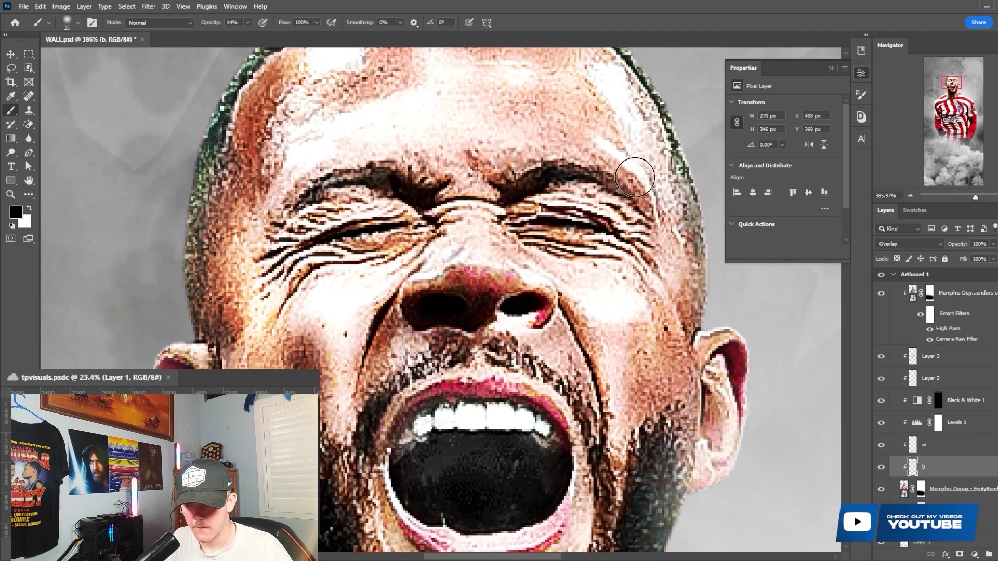
scroll(568, 149, "up", 2)
mouse_move(568, 102)
left_mouse_down()
mouse_move(489, 76)
mouse_move(588, 90)
mouse_move(386, 89)
mouse_move(350, 191)
left_mouse_up()
scroll(350, 191, "down", 12)
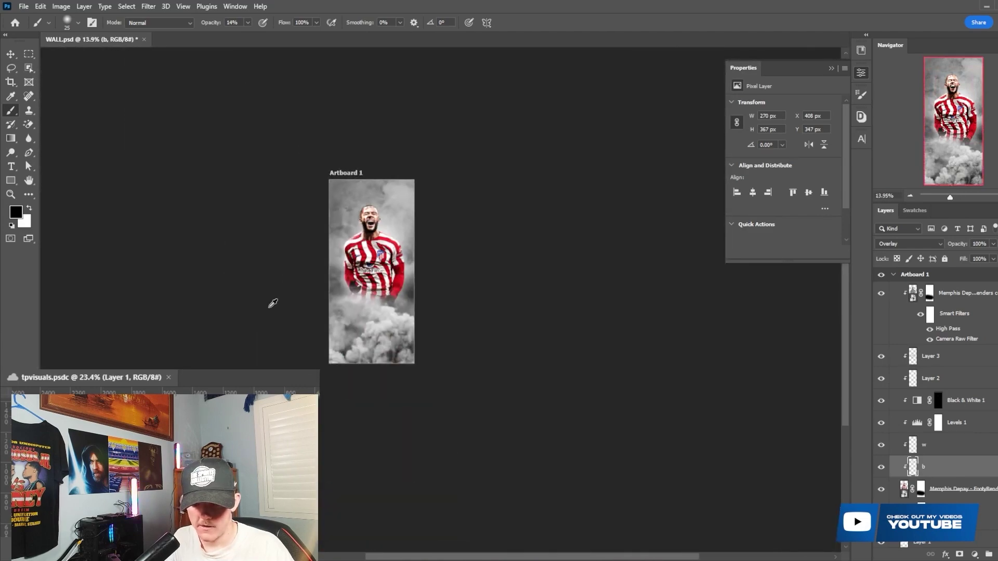
scroll(398, 359, "up", 3)
key("ctrl+0")
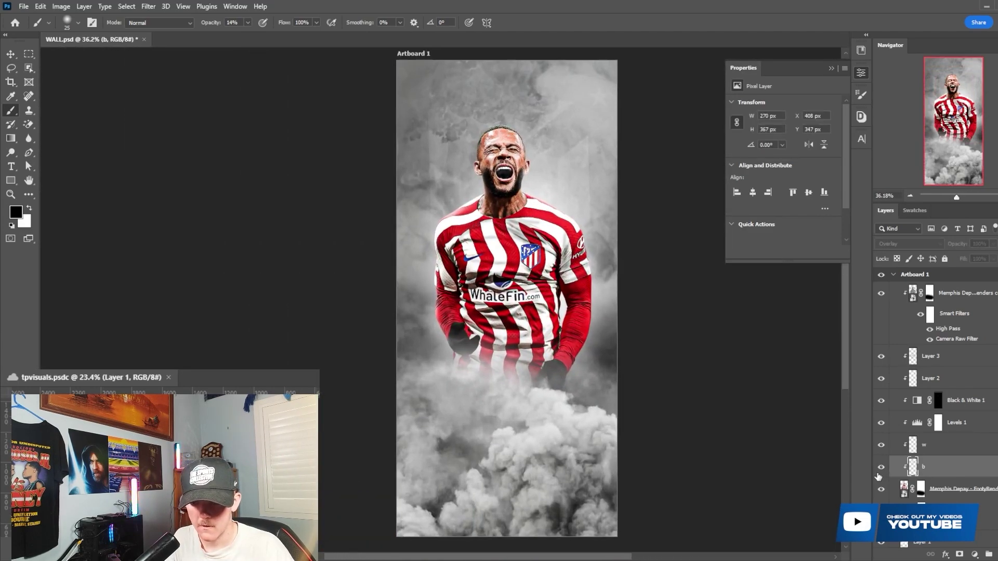
- Darken the shadows across the player's neck beneath the beard on the b layer
scroll(486, 333, "down", 1)
scroll(509, 215, "up", 10)
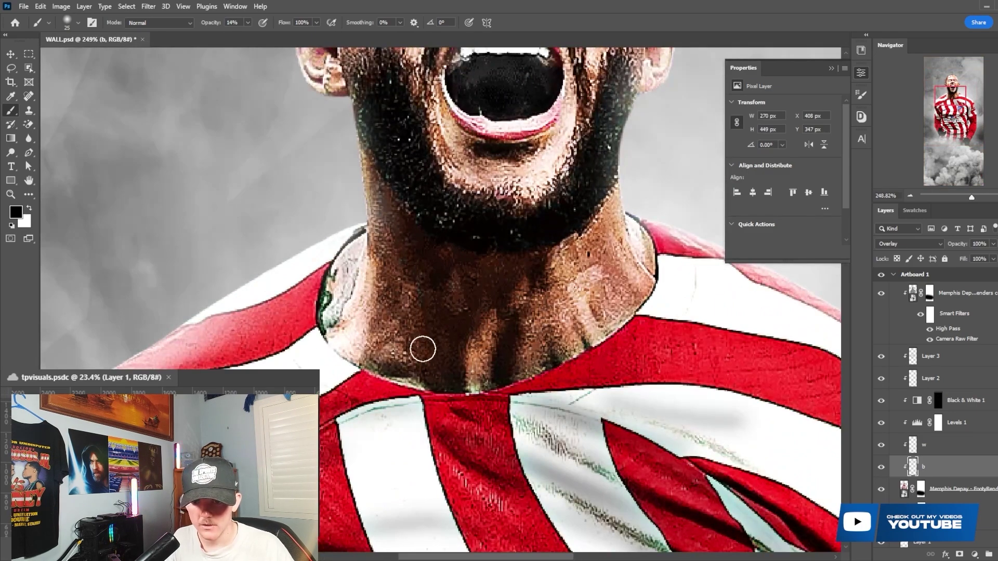
mouse_move(422, 349)
left_mouse_down()
mouse_move(400, 287)
mouse_move(379, 372)
mouse_move(482, 299)
mouse_move(476, 369)
mouse_move(541, 327)
mouse_move(540, 270)
mouse_move(609, 349)
mouse_move(579, 275)
mouse_move(630, 261)
left_mouse_up()
- Paint white highlights over the neck muscles on the w layer, raising the brush opacity to 21%
key("alt+bracketright")
key("x")
mouse_move(405, 311)
left_mouse_down()
mouse_move(396, 267)
mouse_move(402, 332)
left_mouse_up()
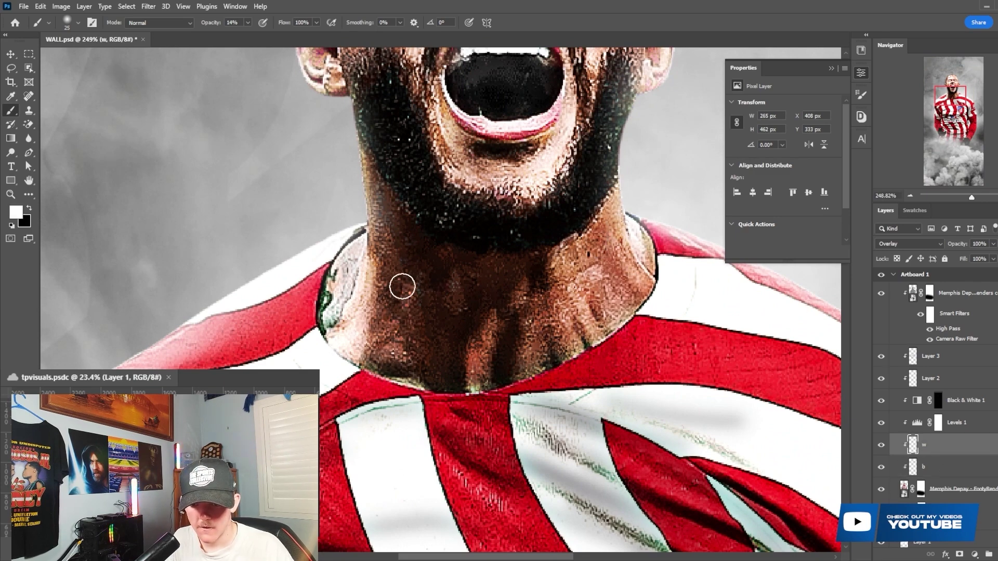
mouse_move(392, 238)
left_mouse_down()
mouse_move(410, 335)
mouse_move(389, 263)
mouse_move(473, 352)
mouse_move(519, 368)
mouse_move(605, 255)
mouse_move(614, 267)
left_mouse_up()
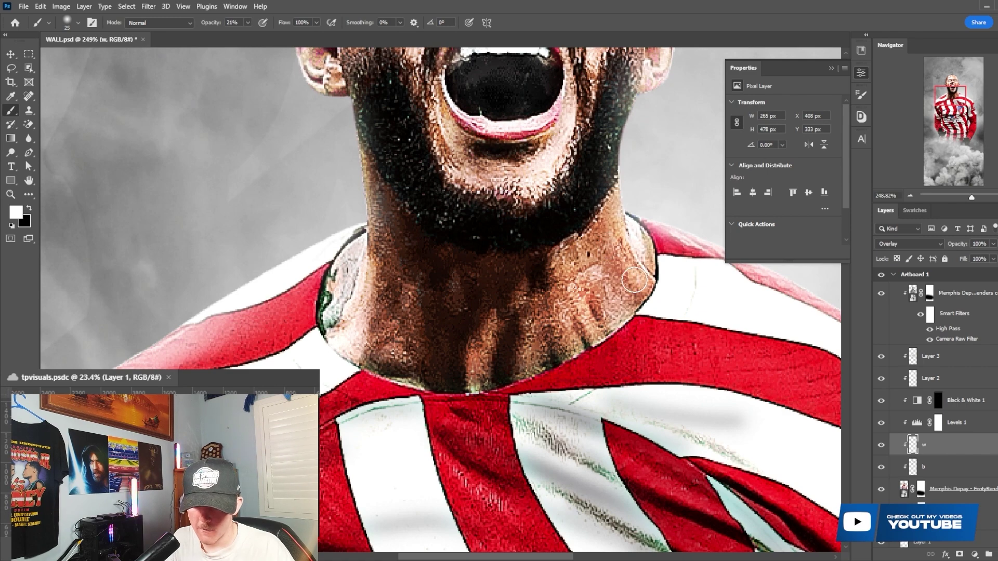
- Strengthen the white highlights across the player's cheeks on the w layer at 41% brush opacity
scroll(615, 267, "down", 3)
scroll(552, 298, "up", 2)
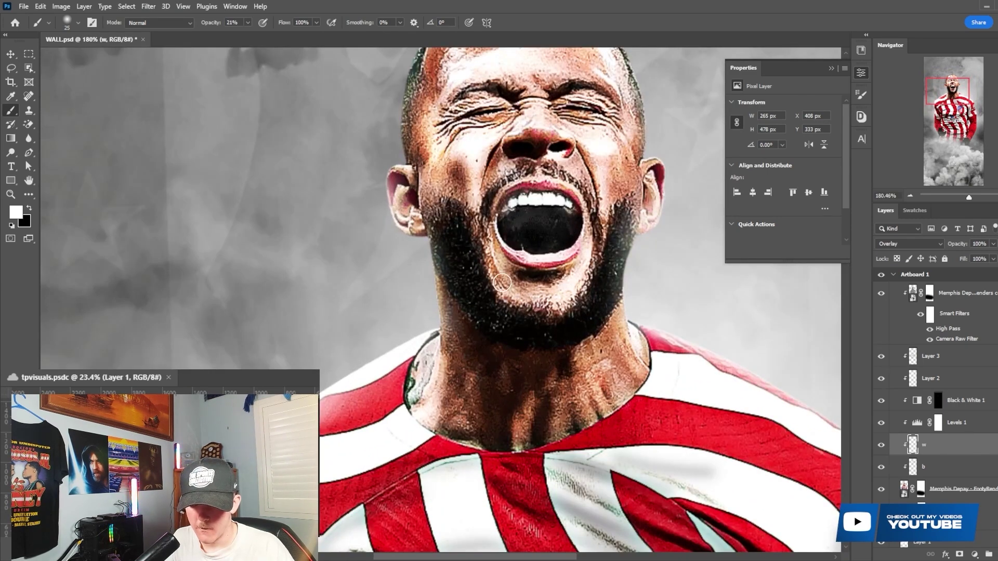
scroll(486, 252, "down", 4)
scroll(486, 251, "up", 3)
scroll(544, 356, "up", 3)
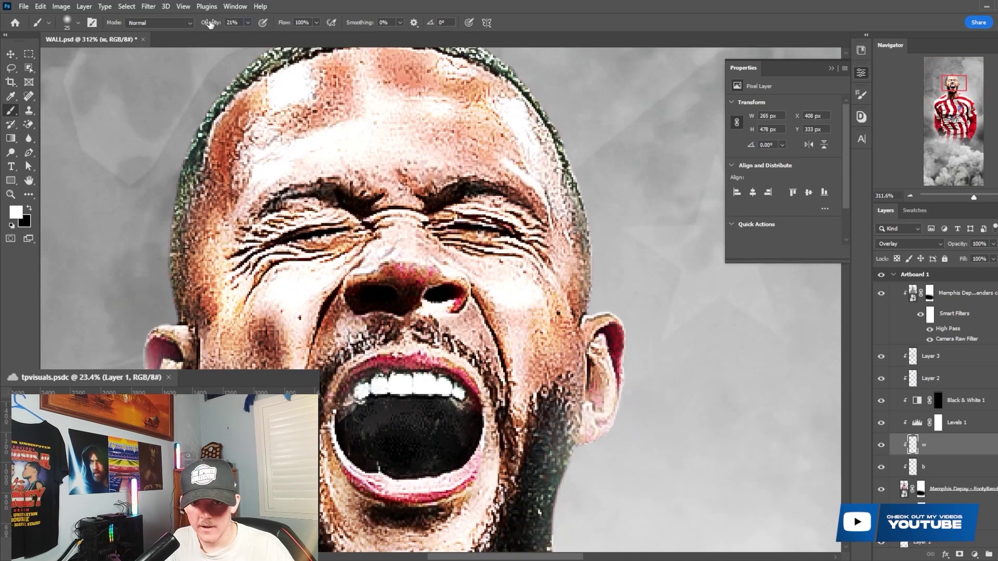
mouse_move(331, 317)
left_mouse_down()
mouse_move(226, 324)
mouse_move(240, 189)
mouse_move(270, 142)
mouse_move(285, 160)
mouse_move(376, 140)
mouse_move(383, 95)
mouse_move(475, 114)
mouse_move(465, 152)
mouse_move(539, 171)
mouse_move(541, 148)
mouse_move(507, 95)
mouse_move(464, 81)
mouse_move(538, 295)
mouse_move(522, 358)
left_mouse_up()
scroll(522, 358, "down", 10)
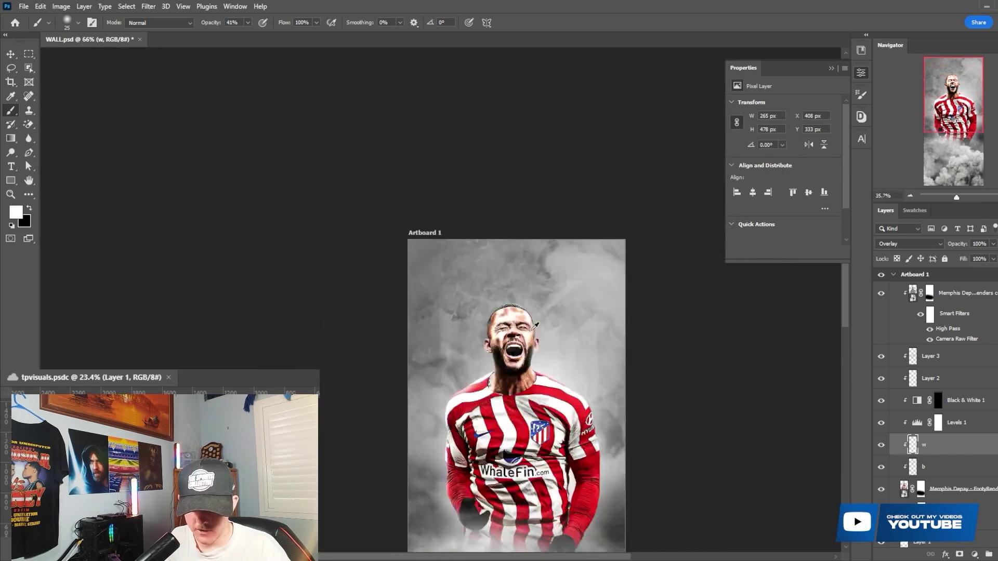
- Add a Color Lookup adjustment layer above the player render copy and clip it to the layers below
left_click(962, 359)
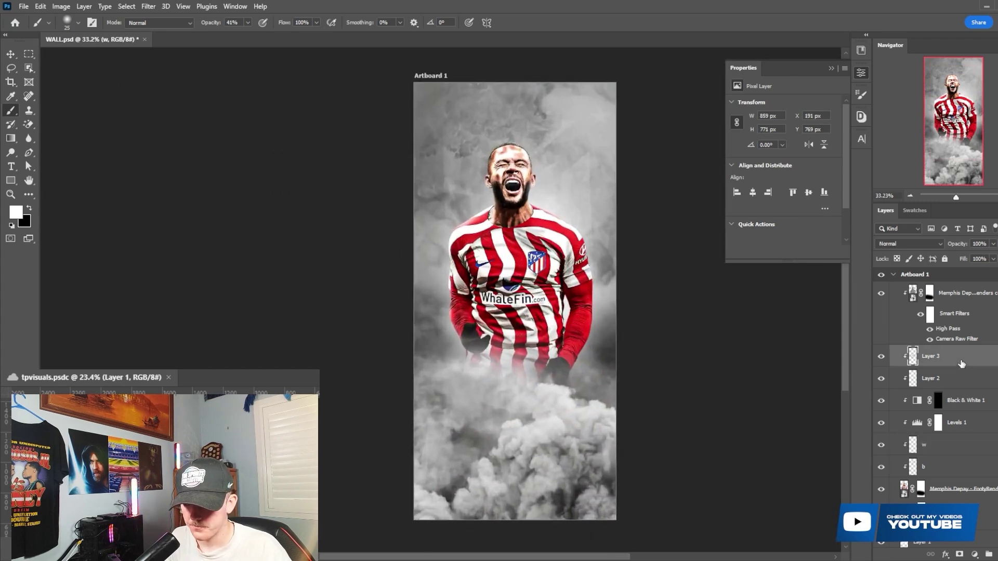
left_click(965, 293)
left_click(975, 554)
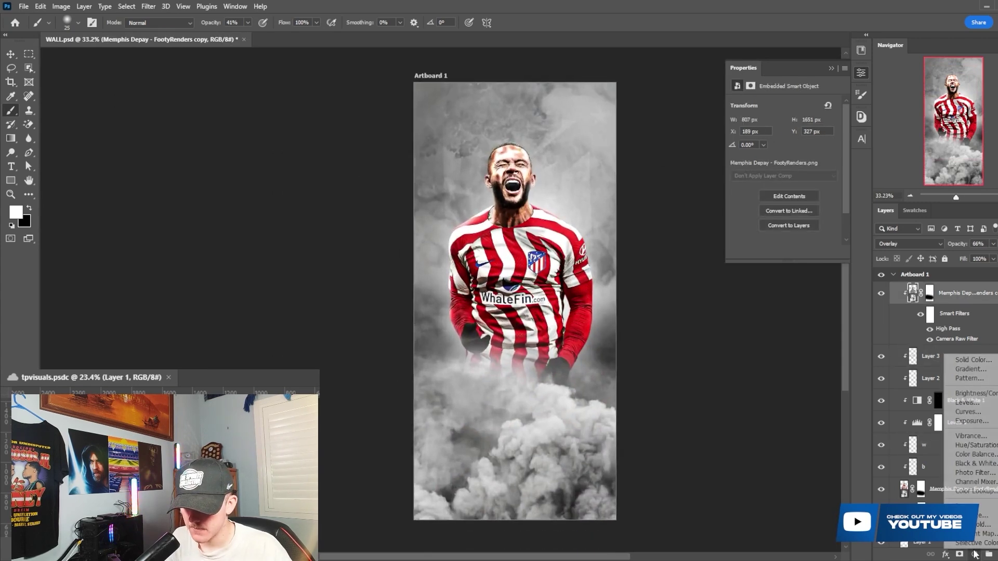
left_click(972, 491)
right_click(972, 294)
left_click(894, 313)
- Apply the 3Strip.look 3DLUT in the Color Lookup adjustment
left_click(795, 105)
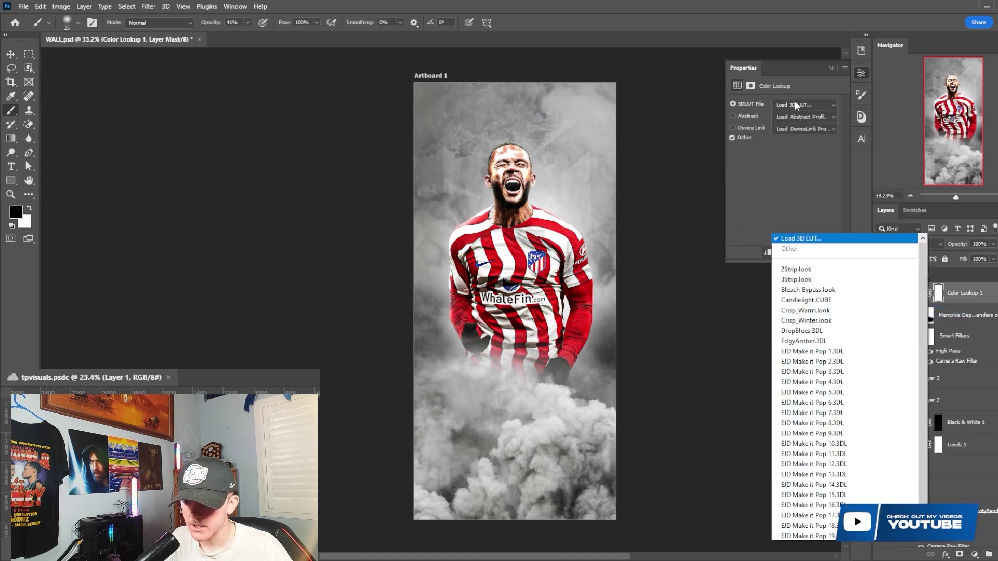
left_click(795, 97)
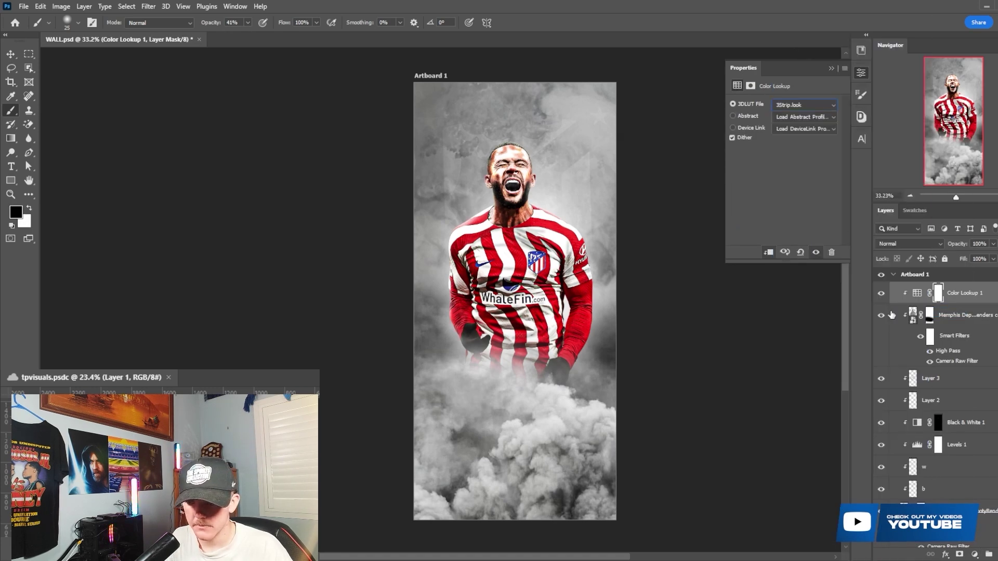
scroll(541, 265, "up", 1)
scroll(540, 265, "down", 2)
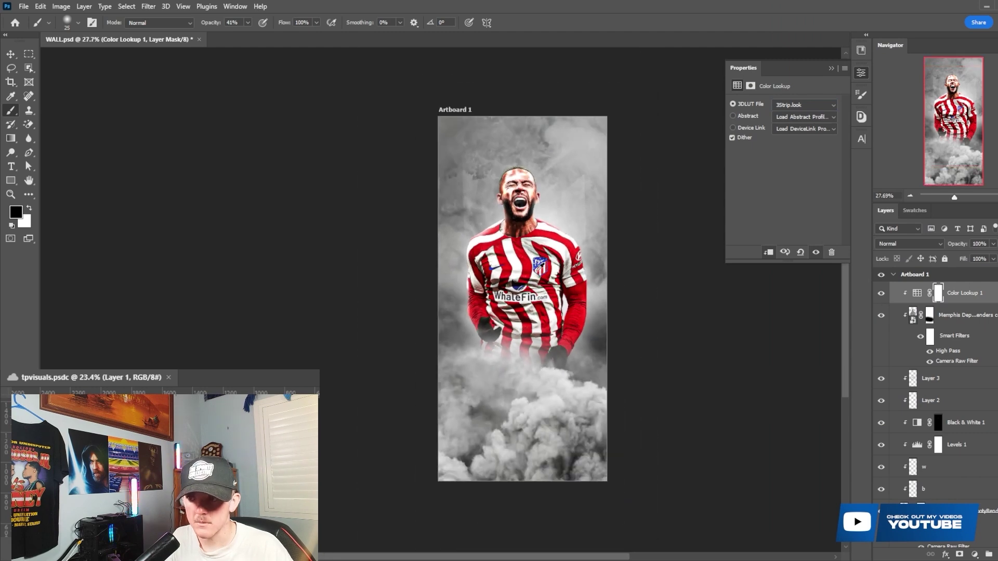
scroll(541, 265, "up", 2)
scroll(517, 287, "up", 1)
scroll(517, 287, "down", 1)
scroll(517, 287, "up", 1)
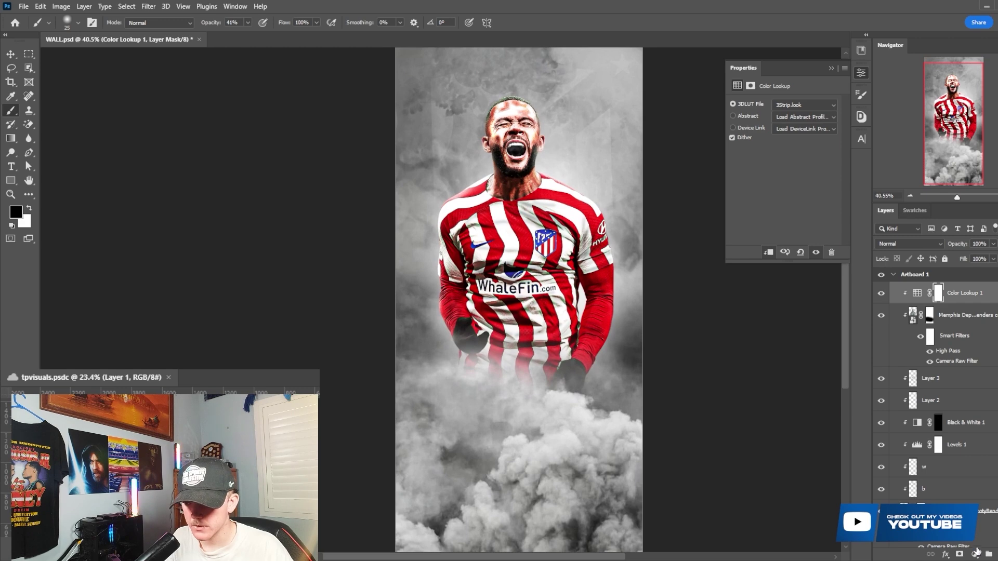
- Add a clipped Hue/Saturation adjustment layer above the Color Lookup and set the Greens saturation to -100
left_click(976, 553)
left_click(961, 455)
right_click(970, 295)
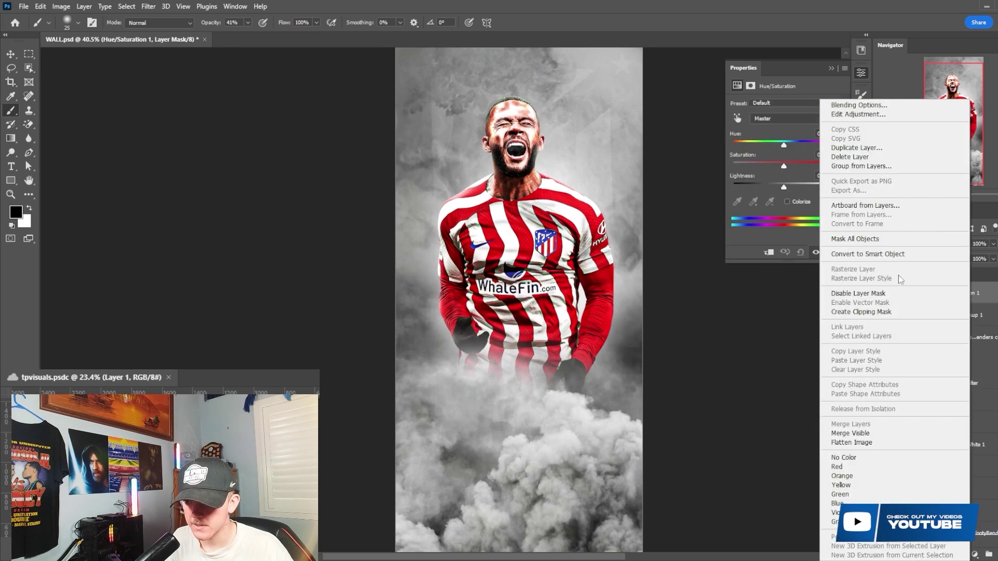
key("Escape")
left_click(770, 115)
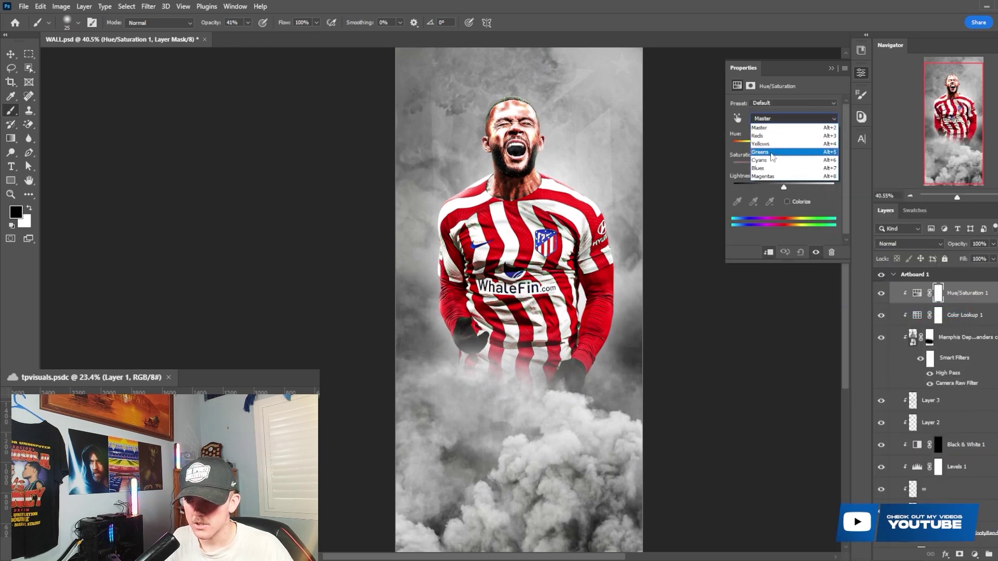
left_click(772, 152)
left_click_drag(779, 166, 711, 164)
- Compare the player with and without the Hue/Saturation adjustment
left_click(881, 294)
left_click(881, 295)
left_click_drag(501, 273, 866, 333)
left_click(881, 294)
left_click(881, 294)
left_click(881, 294)
left_click(881, 294)
scroll(590, 318, "down", 2)
scroll(590, 318, "down", 8)
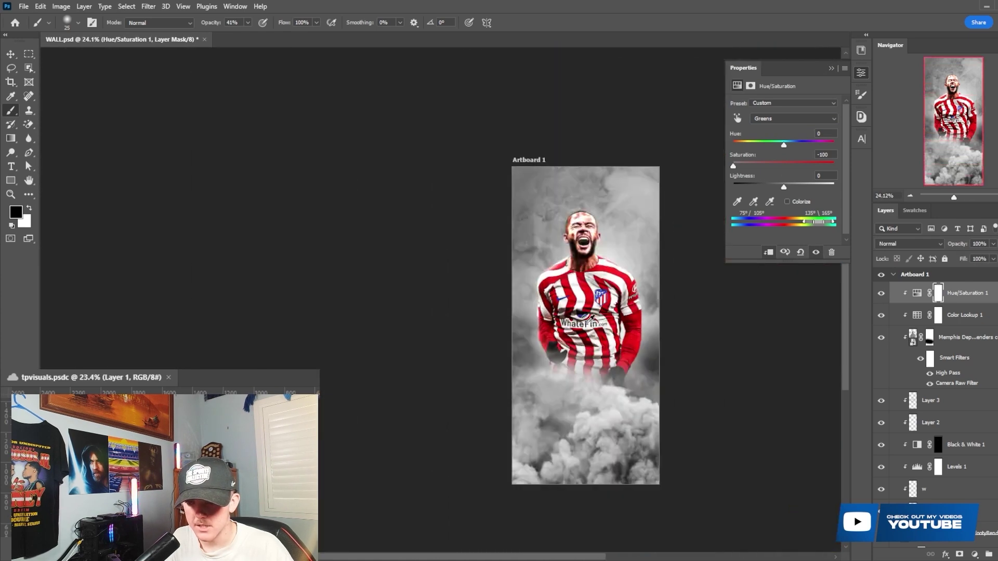
- Select Layer 1 behind the player and enlarge the white brush to 500 px
scroll(936, 390, "down", 5)
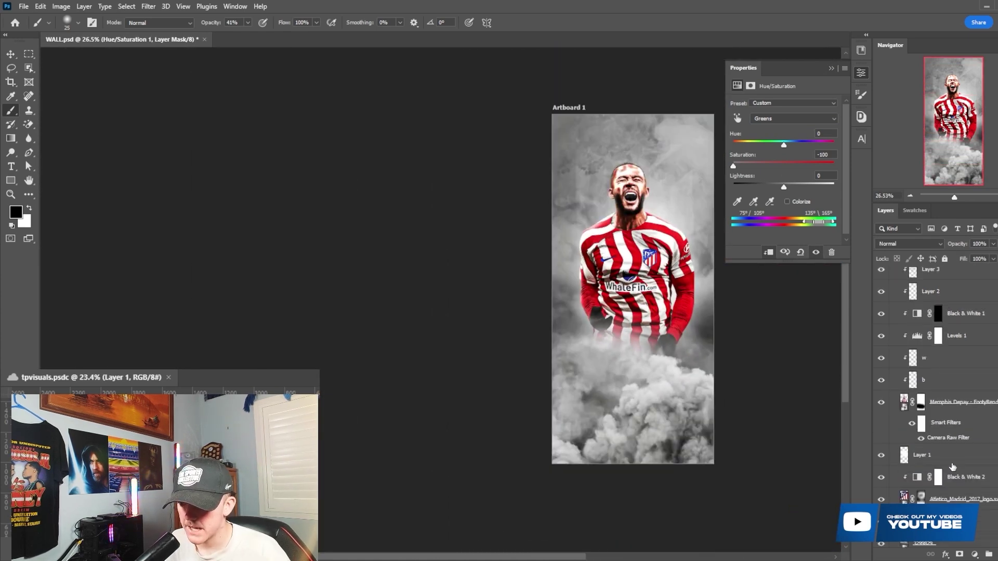
left_click(922, 456)
scroll(696, 249, "up", 5)
scroll(543, 275, "down", 3)
key("bracketright")
key("bracketright")
key("bracketright")
key("bracketright")
key("bracketright")
key("bracketright")
key("bracketright")
key("bracketright")
key("bracketright")
key("bracketright")
key("bracketright")
key("bracketright")
key("bracketright")
key("bracketright")
key("bracketright")
key("bracketright")
key("bracketleft")
scroll(598, 301, "down", 3)
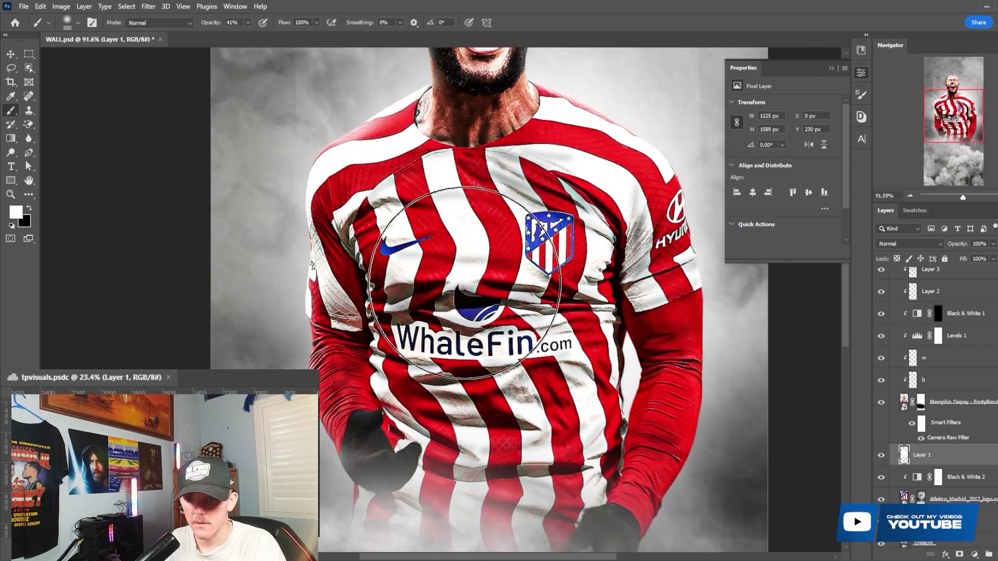
key("ctrl+0")
scroll(901, 334, "up", 3)
scroll(901, 334, "up", 1)
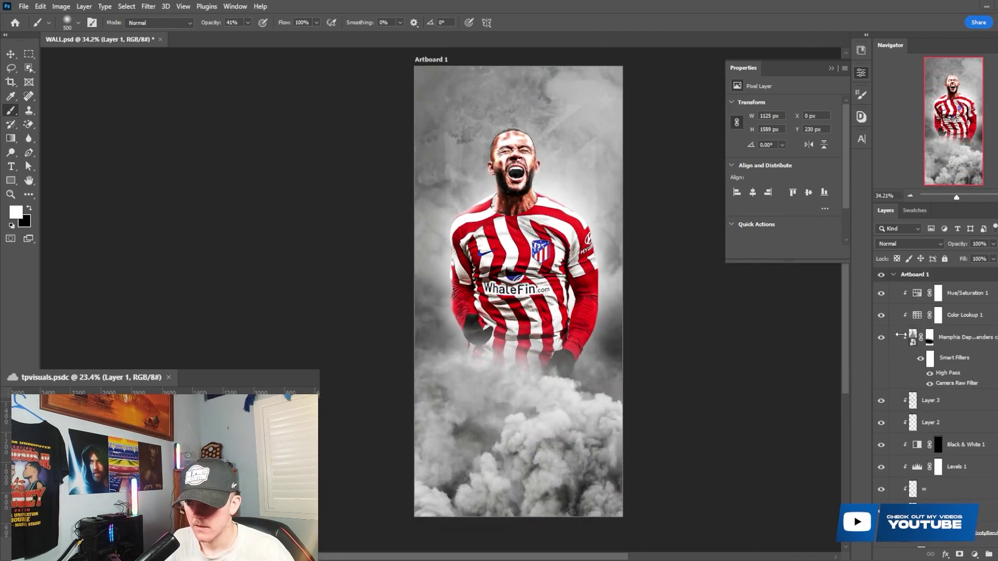
- Add a Solid Color fill layer above the Hue/Saturation adjustment with the colour #1ccdf5
left_click(985, 300)
left_click(975, 554)
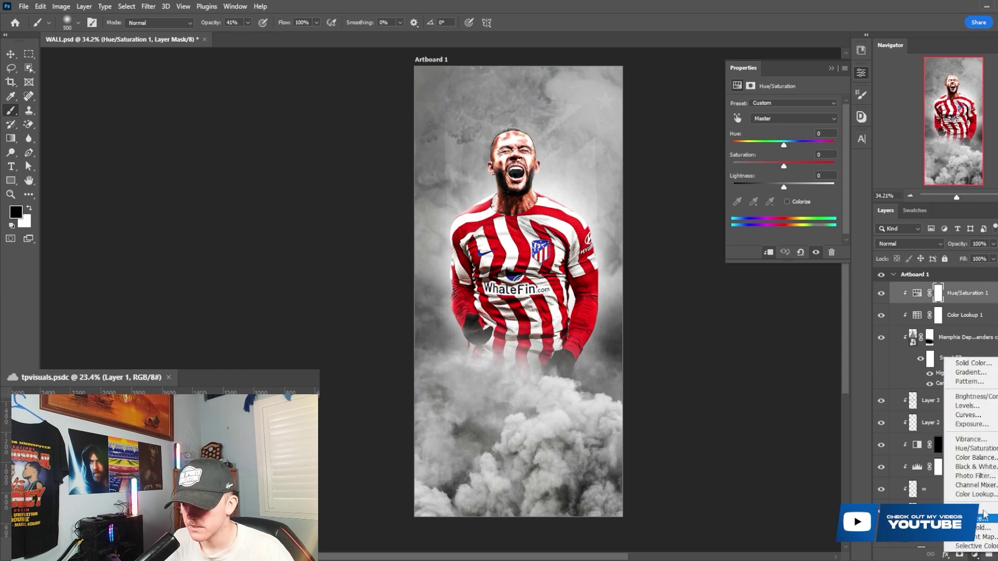
left_click(974, 362)
left_click(686, 233)
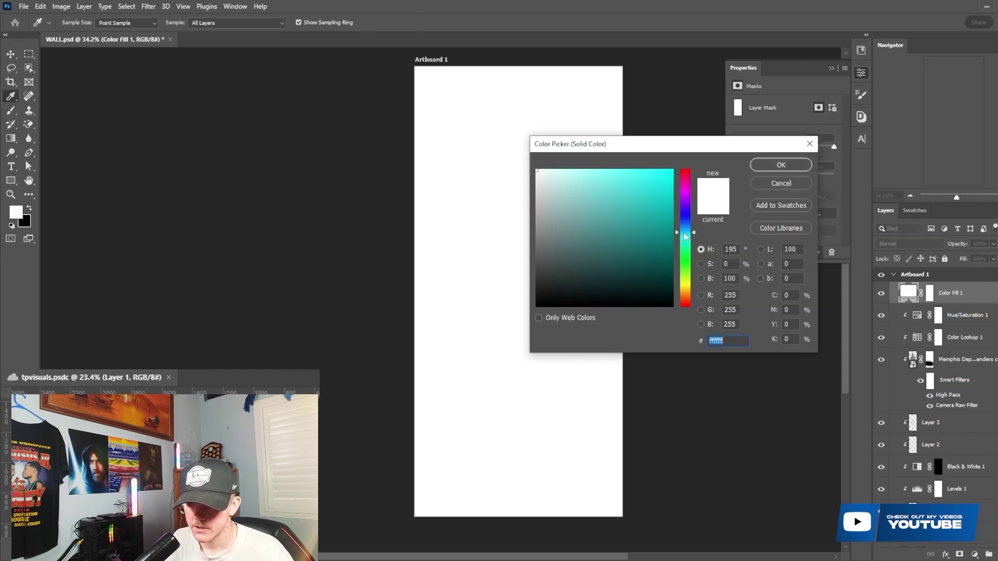
type("1ccdf5")
left_click(781, 165)
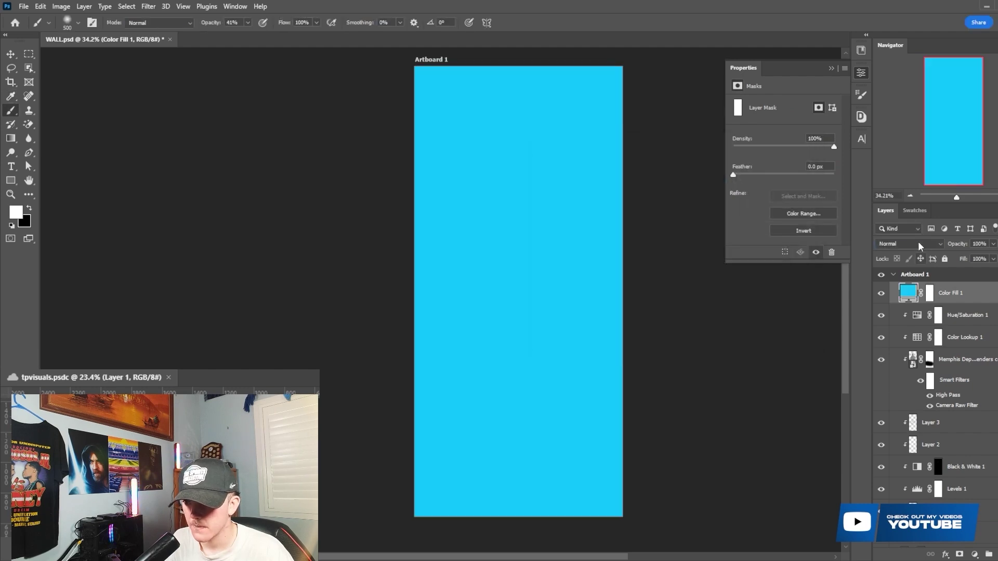
- Set the blue fill layer's blend mode to Color and its opacity to 10%, checking the tint on and off
left_click(918, 241)
left_click(895, 500)
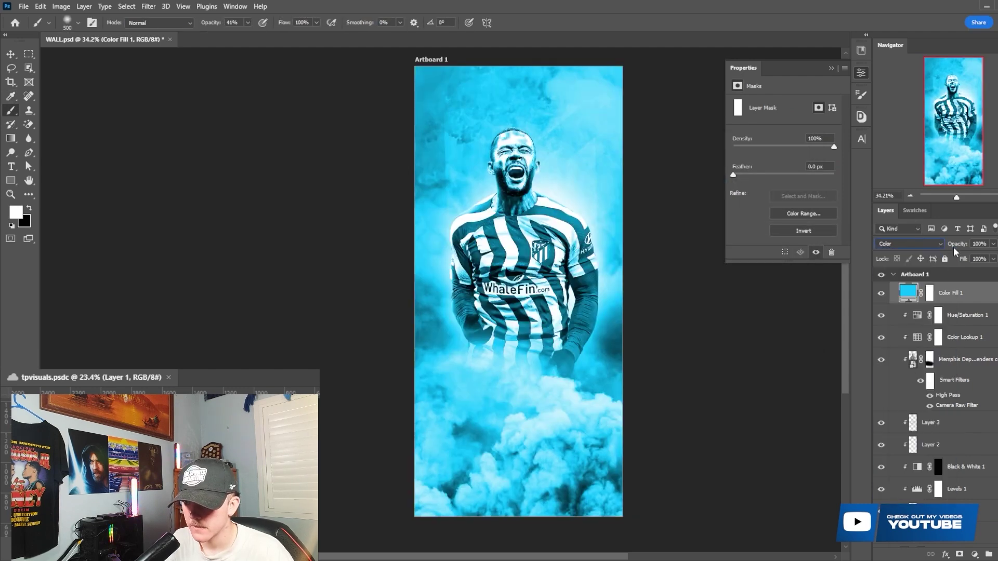
left_click_drag(950, 249, 920, 244)
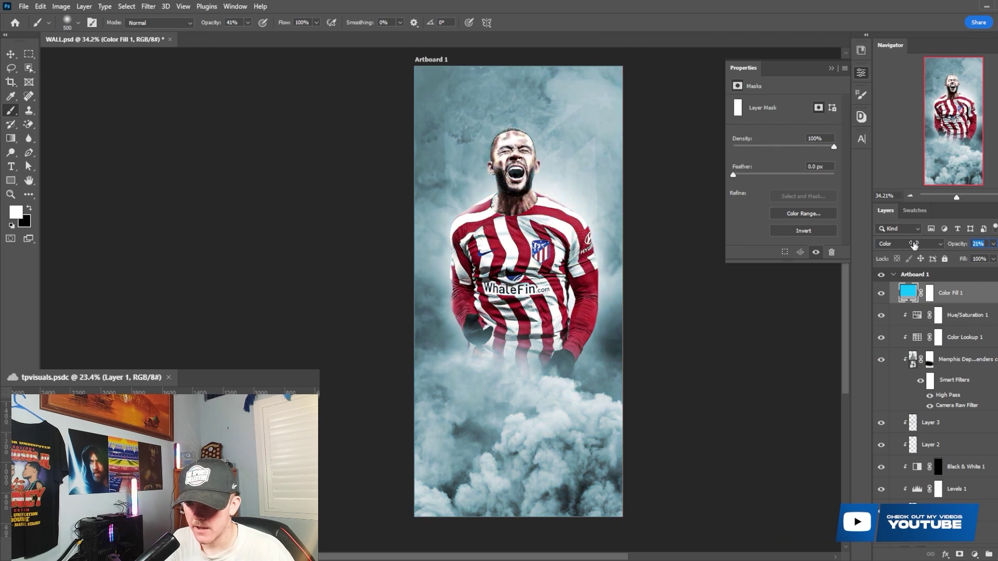
left_click(881, 293)
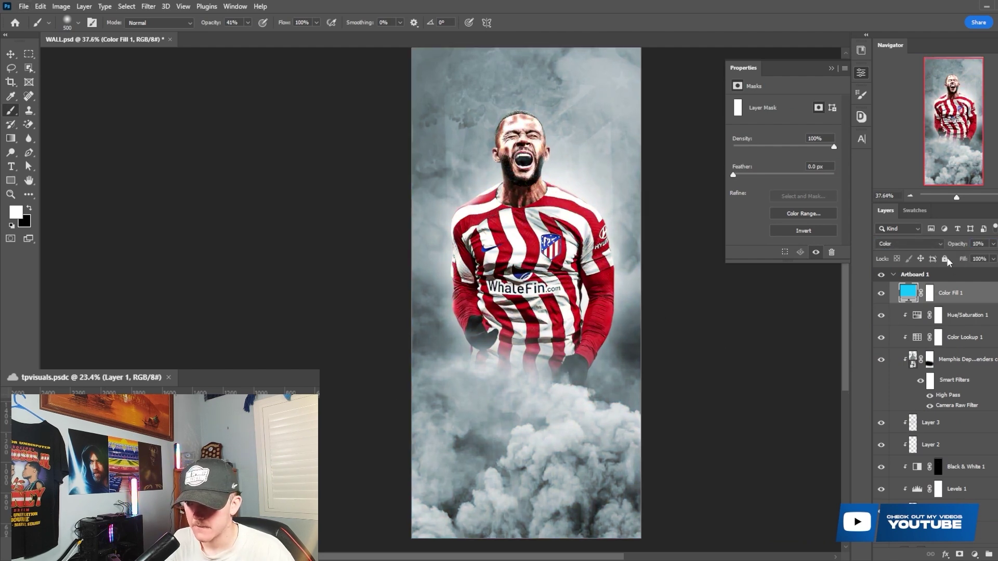
- Add a Gradient Map adjustment layer above the colour fill with Reverse enabled
left_click(974, 554)
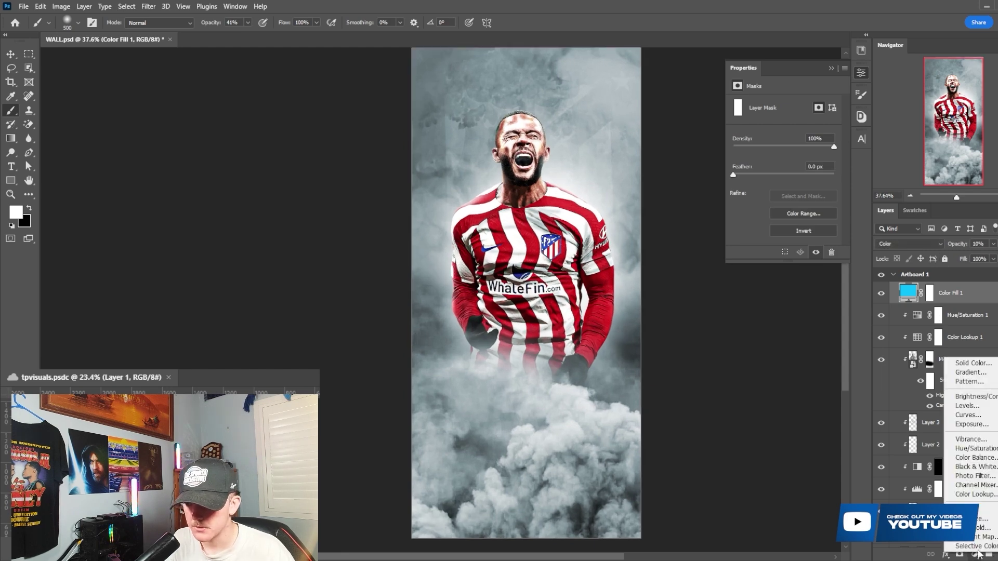
left_click(984, 540)
left_click(732, 130)
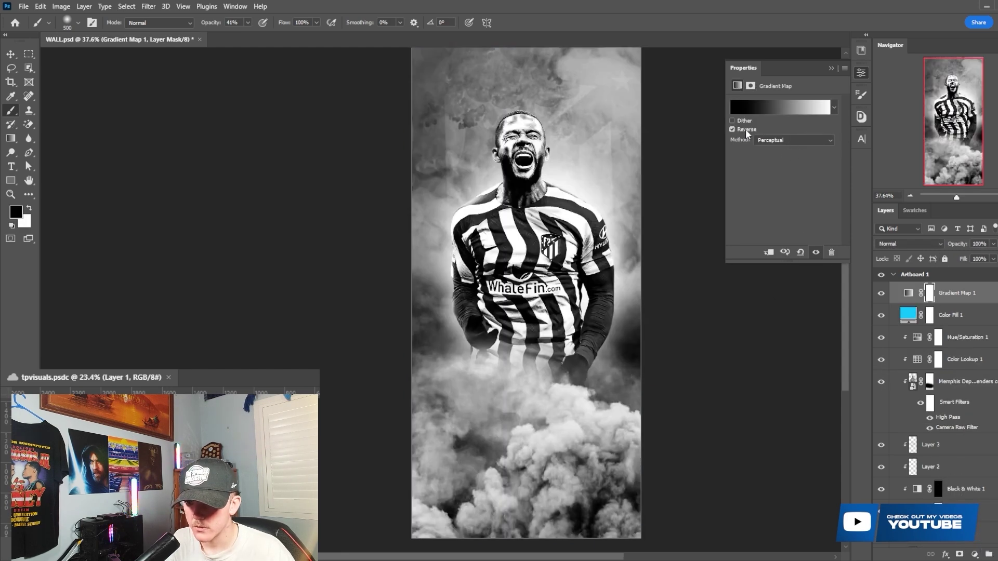
- Set the Gradient Map to Soft Light at 40% opacity and compare the artwork with and without it
left_click(916, 244)
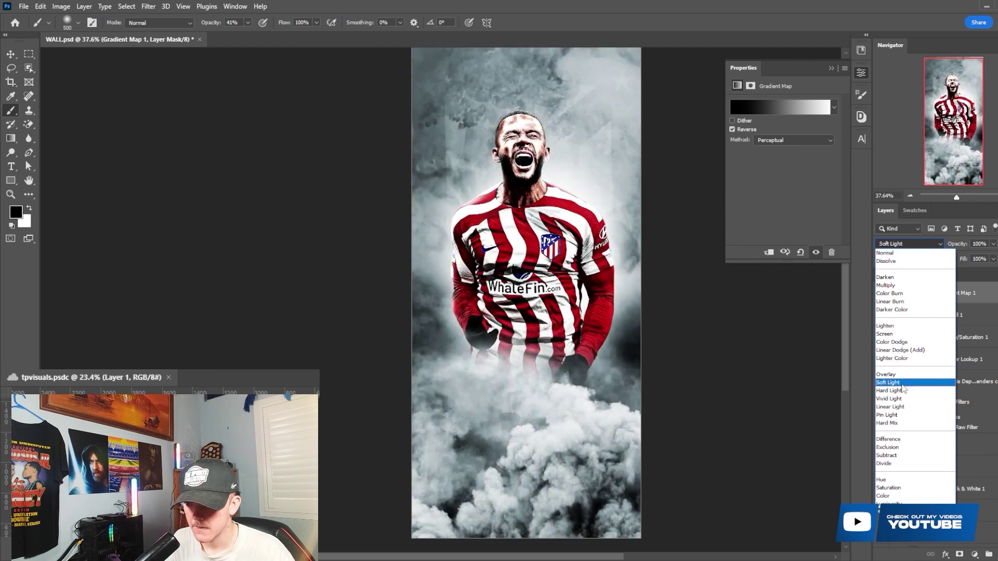
left_click(904, 384)
key("Down")
key("Down")
key("Down")
key("Down")
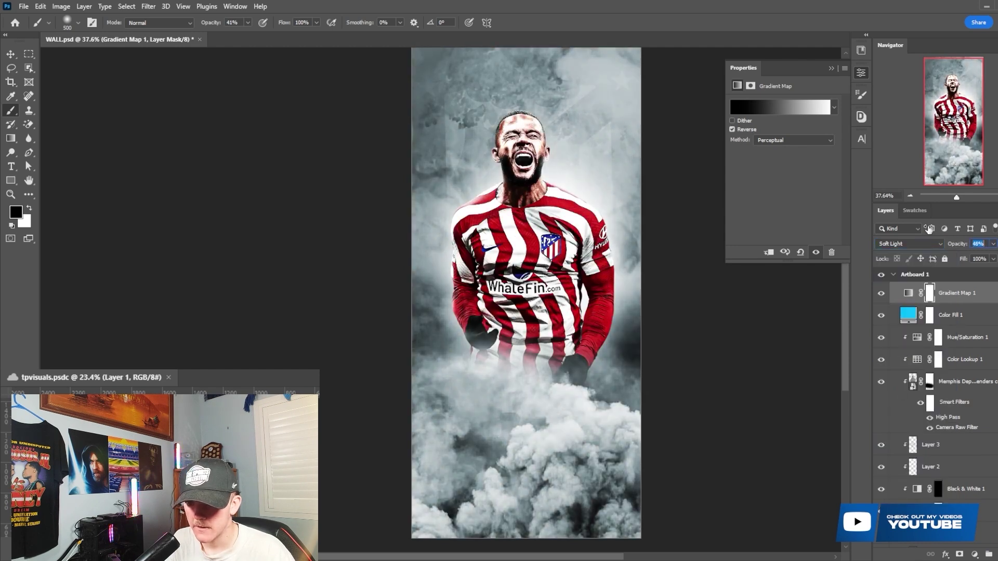
left_click(881, 294)
left_click(882, 295)
scroll(594, 285, "down", 2)
scroll(517, 282, "up", 1)
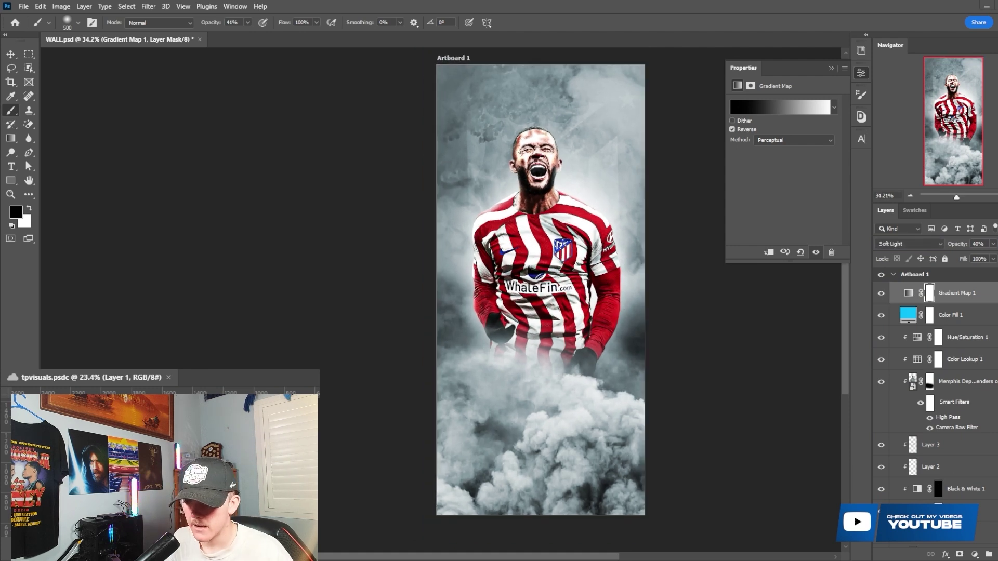
- Add an Exposure adjustment layer on top with exposure +0.25 and check its effect
left_click(973, 555)
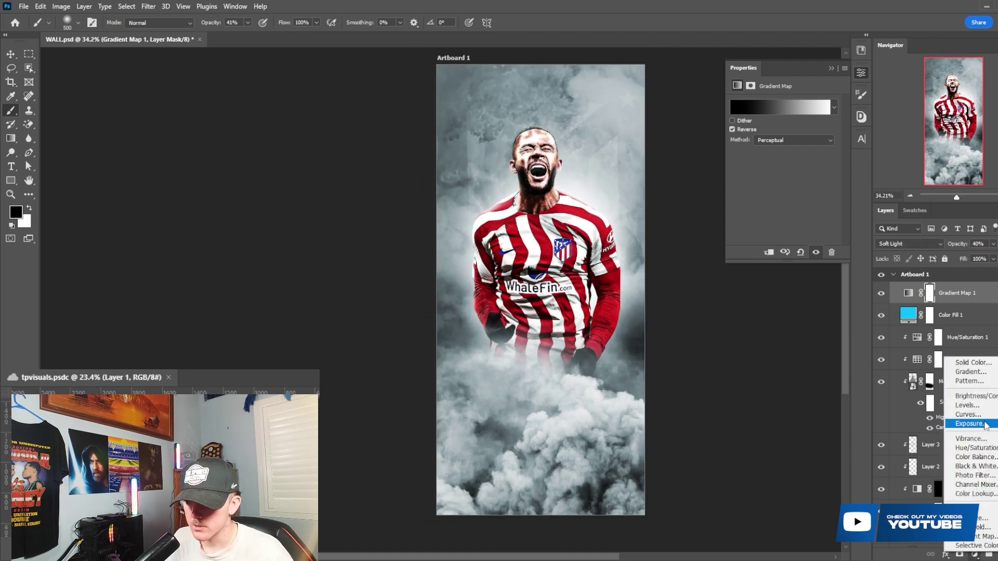
left_click(961, 421)
left_click_drag(784, 129, 785, 129)
left_click(881, 293)
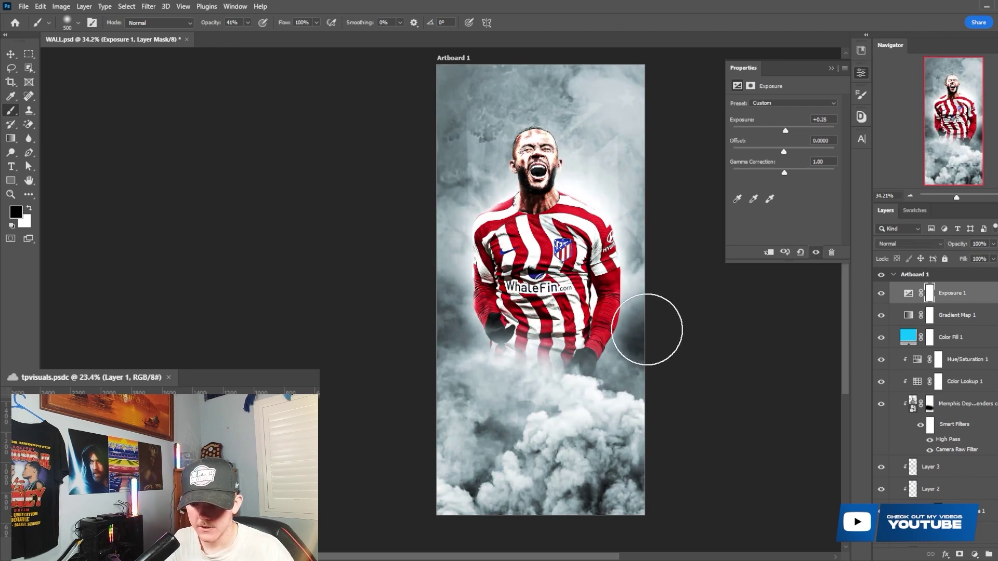
scroll(647, 329, "up", 1)
- Add a Curves adjustment clipped to the Exposure layer, darken the midtones and raise the black point to output 26
left_click(974, 554)
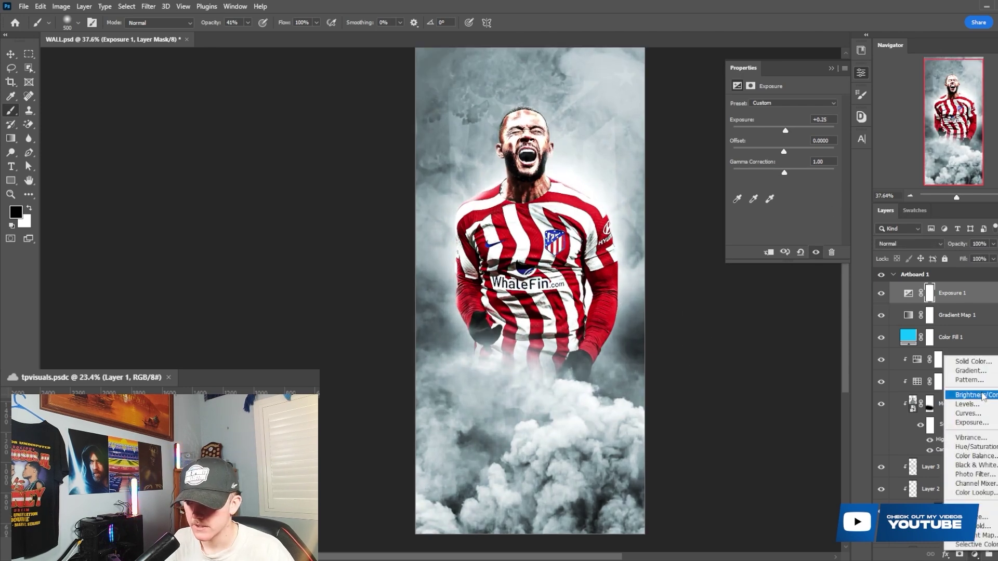
left_click(973, 417)
right_click(959, 293)
left_click(873, 293)
left_click(796, 170)
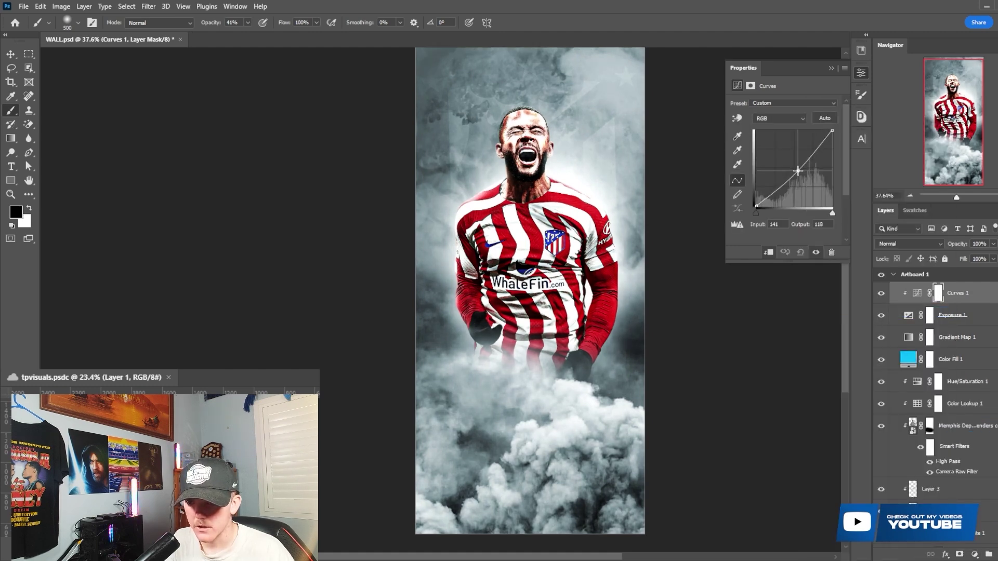
left_click_drag(746, 199, 743, 197)
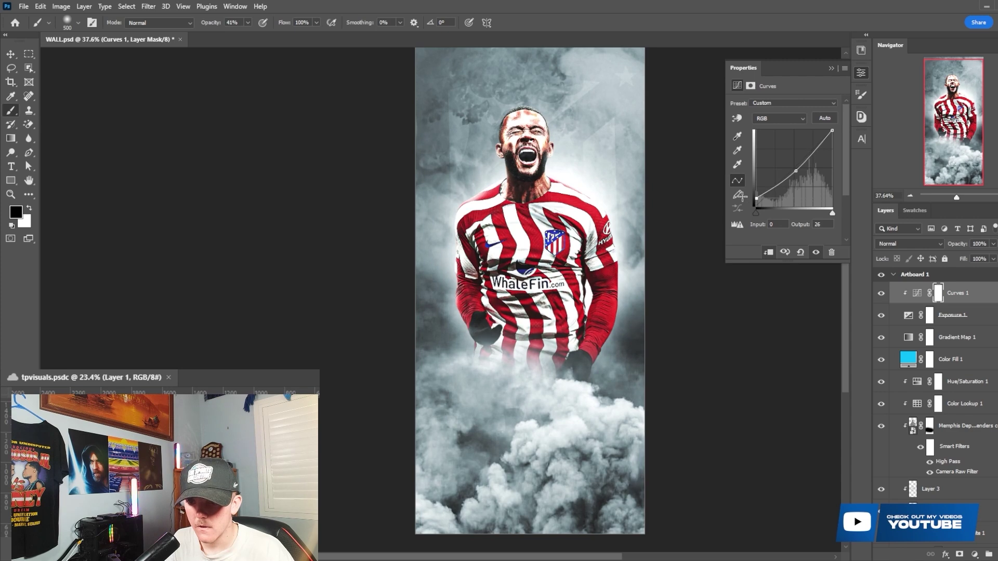
scroll(552, 253, "up", 1)
scroll(553, 253, "down", 2)
scroll(447, 273, "up", 2)
scroll(447, 273, "down", 1)
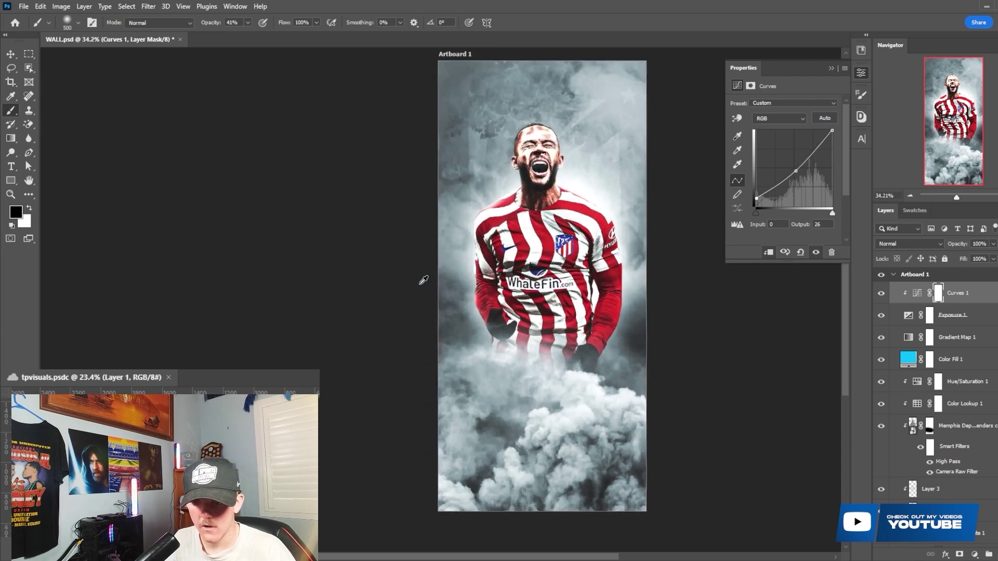
- Stamp all visible layers into a new layer above Curves 1 and convert it to a smart object
left_click(974, 553)
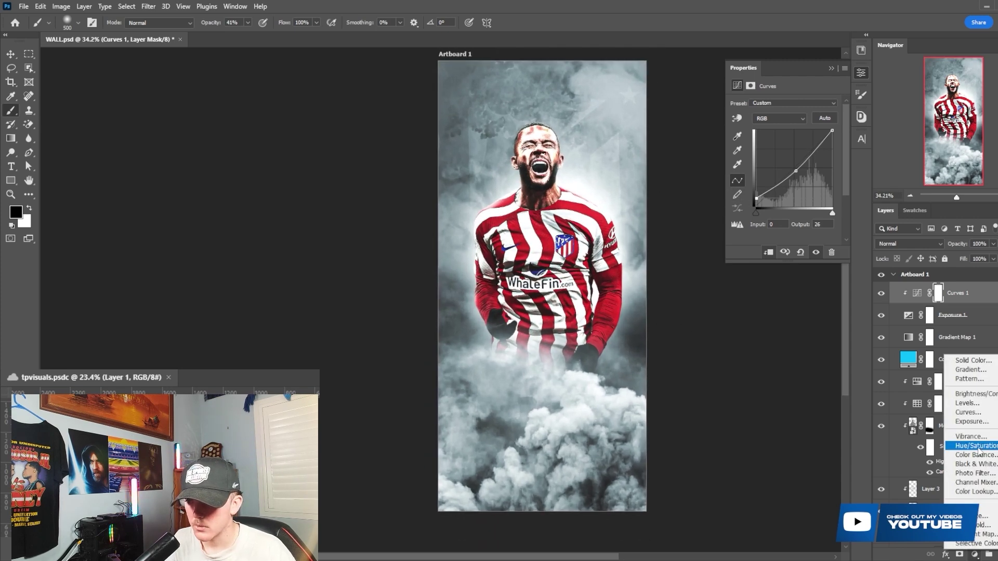
left_click(961, 293)
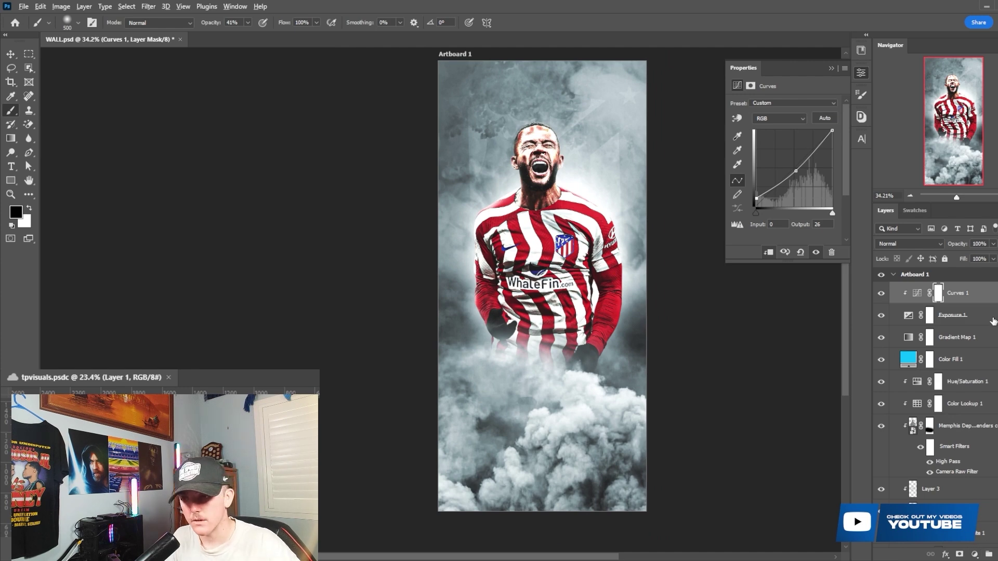
key("ctrl+alt+shift+e")
right_click(959, 301)
left_click(873, 254)
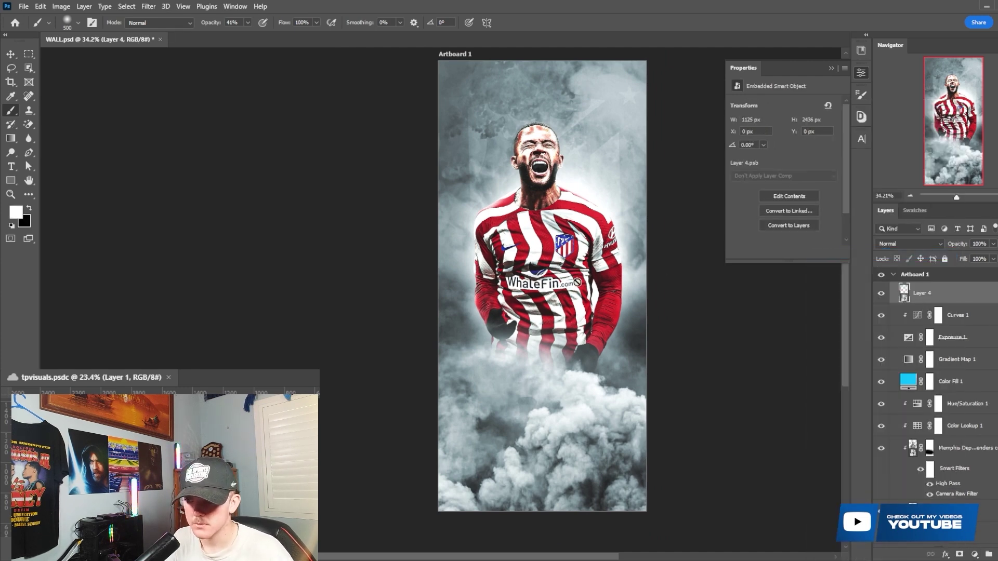
- Open the Camera Raw Filter on Layer 4 and set the grain to 49, inspecting the shirt up close
left_click(159, 9)
left_click(167, 87)
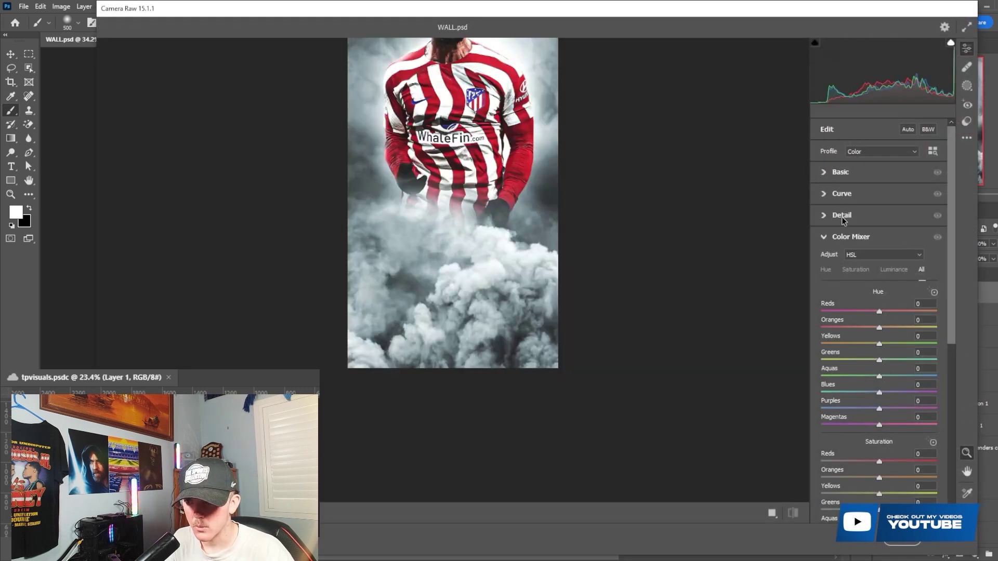
left_click(841, 215)
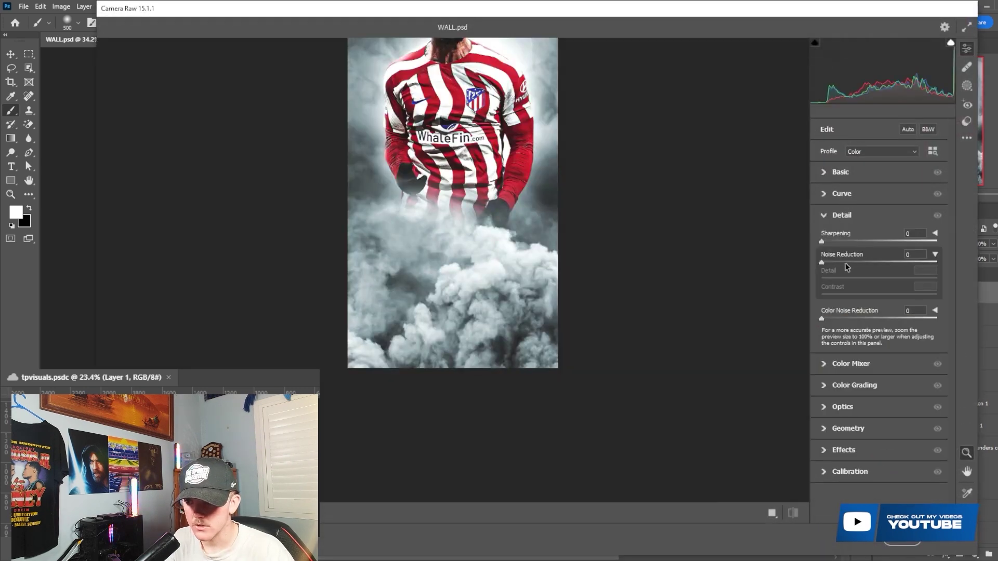
left_click(850, 451)
left_click_drag(844, 350, 856, 352)
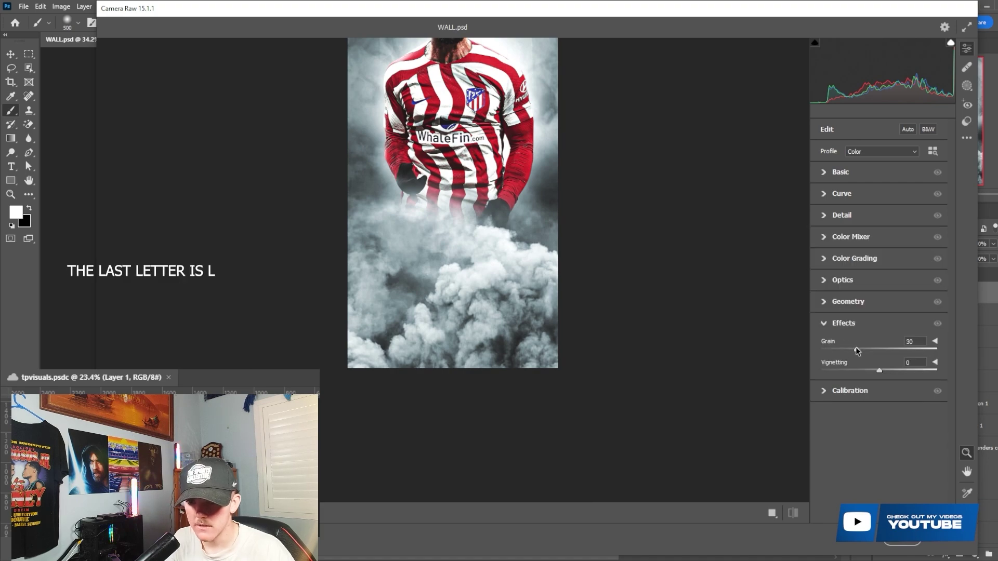
key("ctrl+plus")
key("ctrl+plus")
key("ctrl+plus")
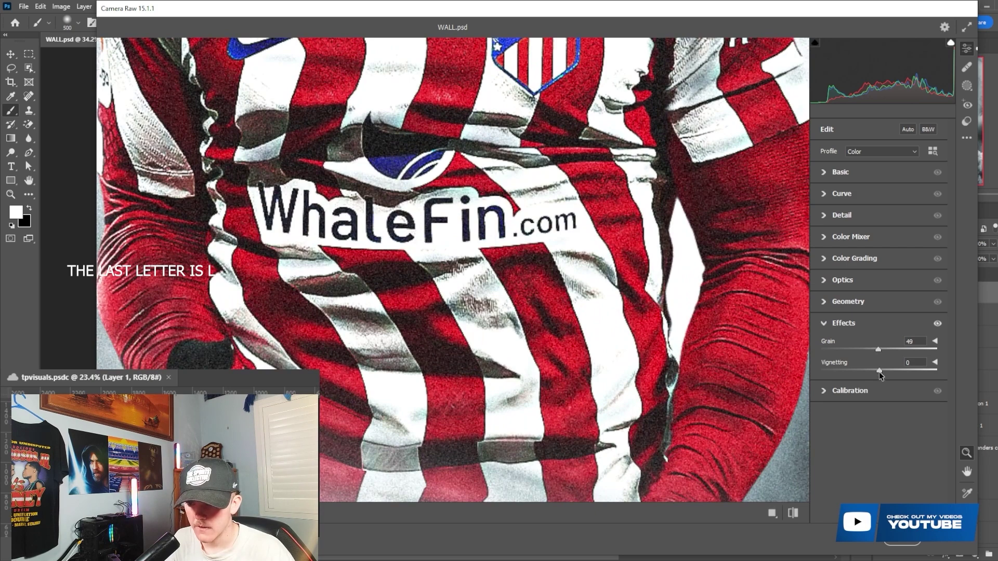
- Adjust the vignetting and a Basic slider in Camera Raw, and apply the filter
key("ctrl+minus")
key("ctrl+minus")
key("ctrl+minus")
mouse_move(879, 371)
left_mouse_down()
mouse_move(861, 370)
mouse_move(880, 382)
left_mouse_up()
left_click(840, 172)
left_click_drag(887, 273, 882, 259)
key("Return")
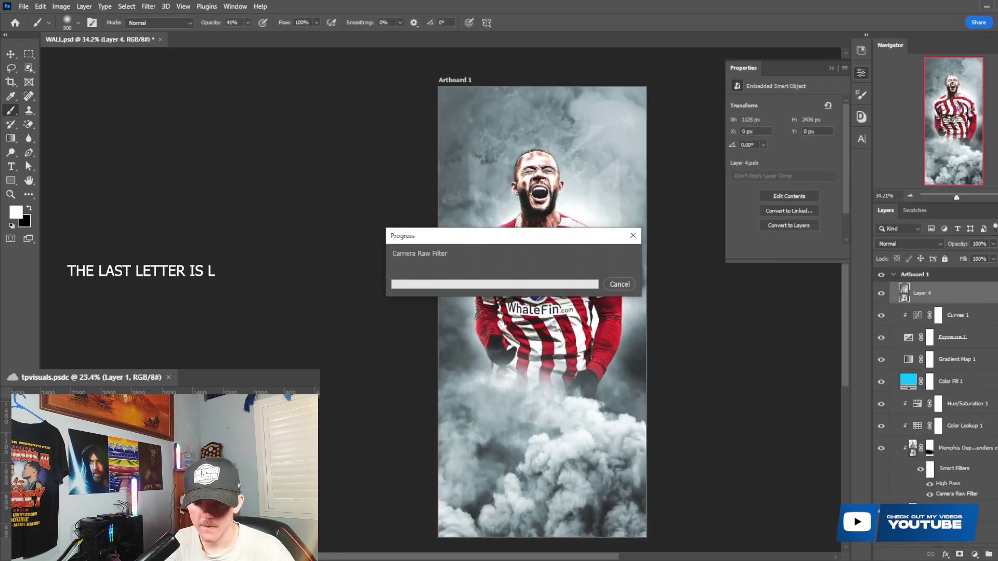
- Add a Color Lookup adjustment layer above Layer 4 and load the E3D Make it Pop 3DLUT
left_click(975, 556)
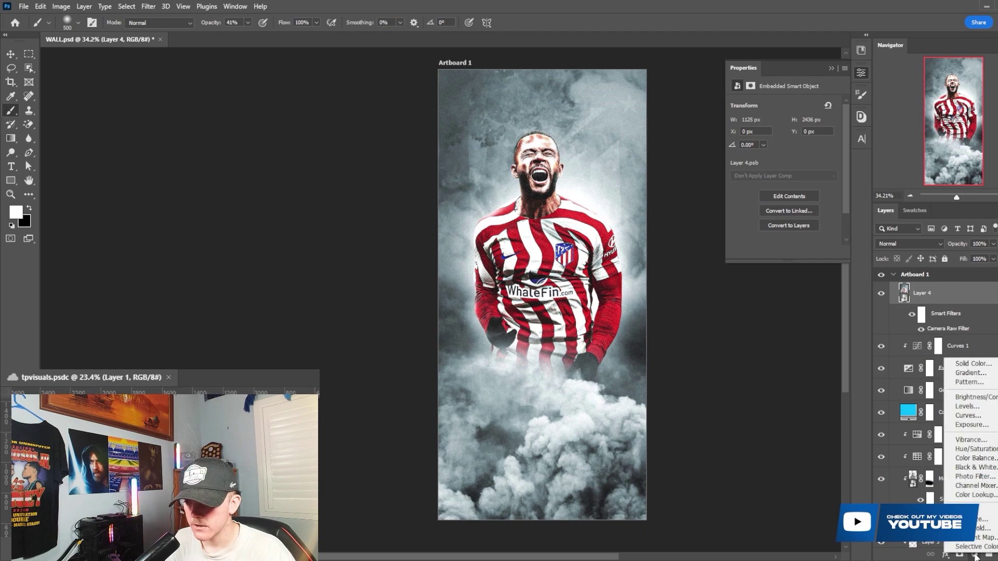
left_click(976, 495)
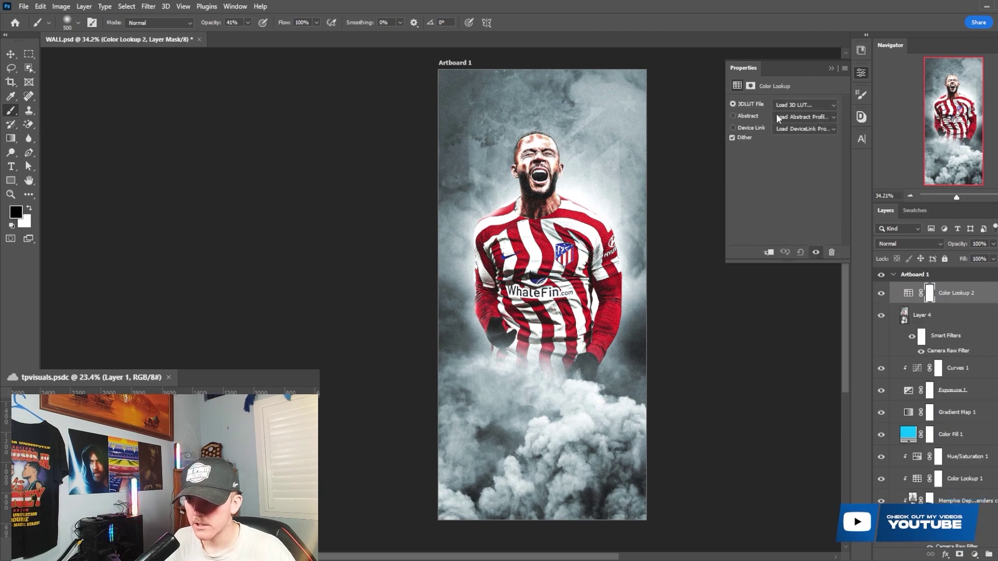
left_click(805, 104)
left_click(811, 104)
scroll(790, 106, "down", 5)
scroll(790, 105, "down", 3)
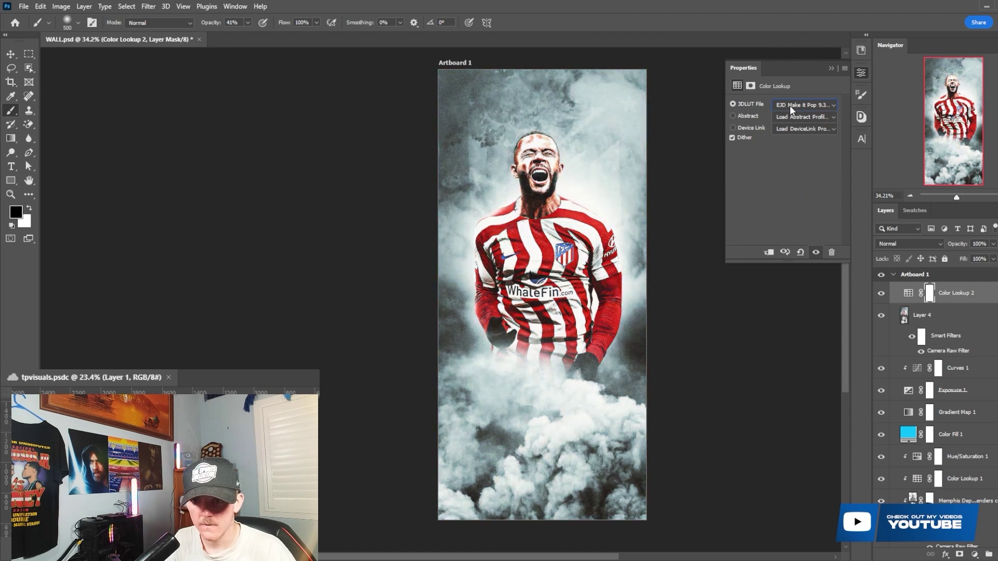
- Compare the artwork with and without the Color Lookup 2 layer and set its opacity to 57%
left_click(882, 293)
left_click(883, 293)
left_click(883, 293)
left_click(883, 293)
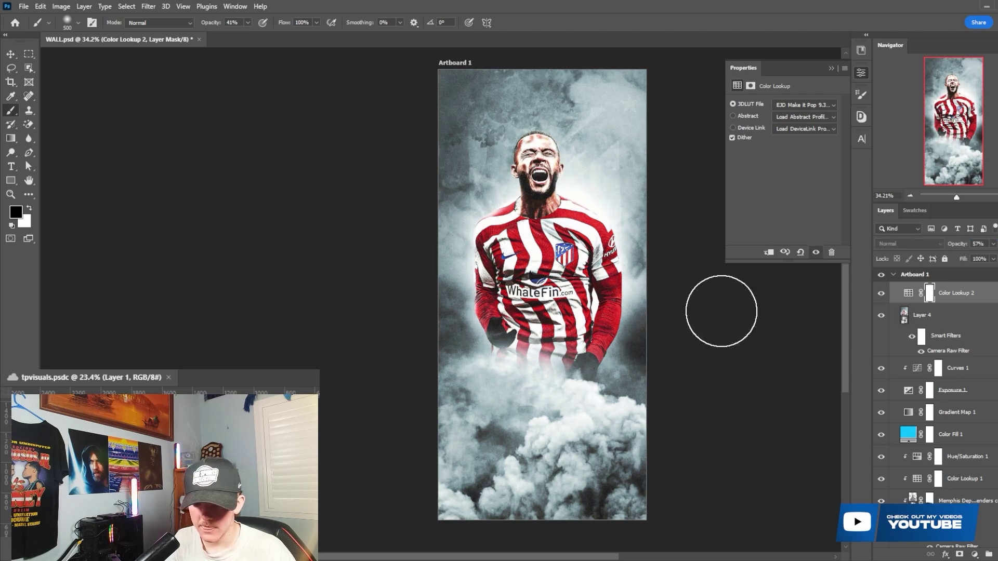
scroll(577, 249, "up", 2)
scroll(623, 230, "down", 5)
scroll(624, 230, "up", 1)
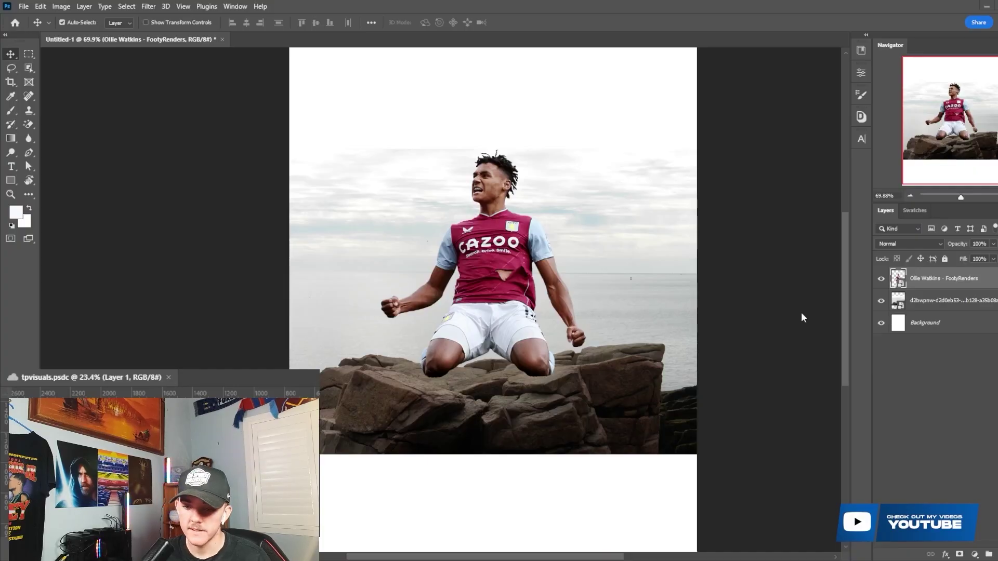
- Make the rocky seascape layer active and select its sky automatically
left_click(917, 300)
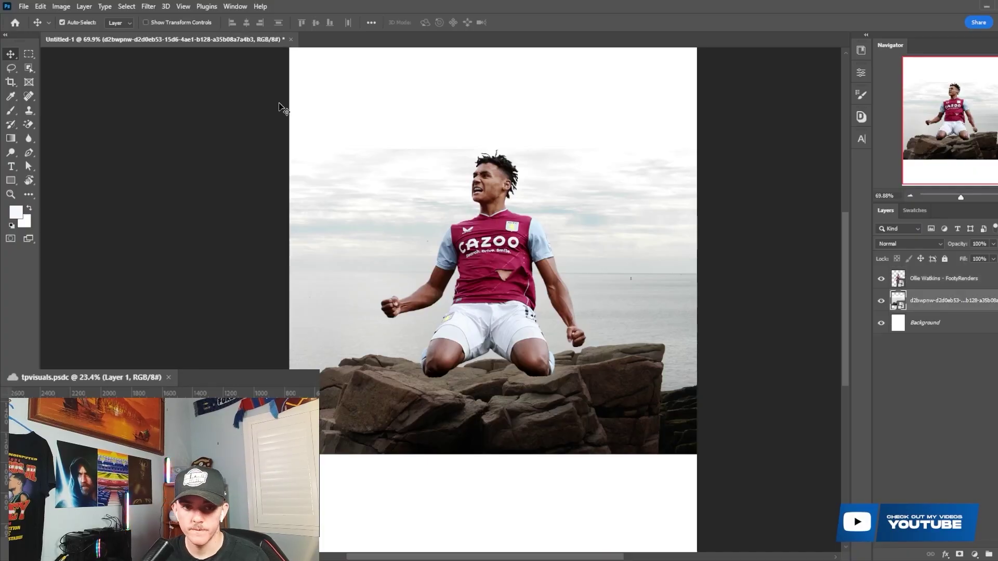
left_click(126, 7)
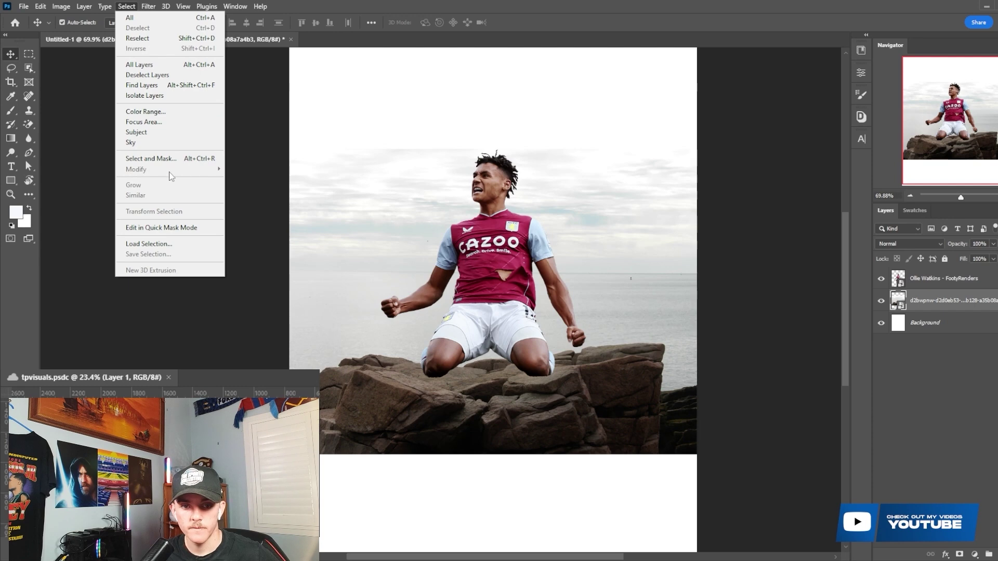
left_click(169, 142)
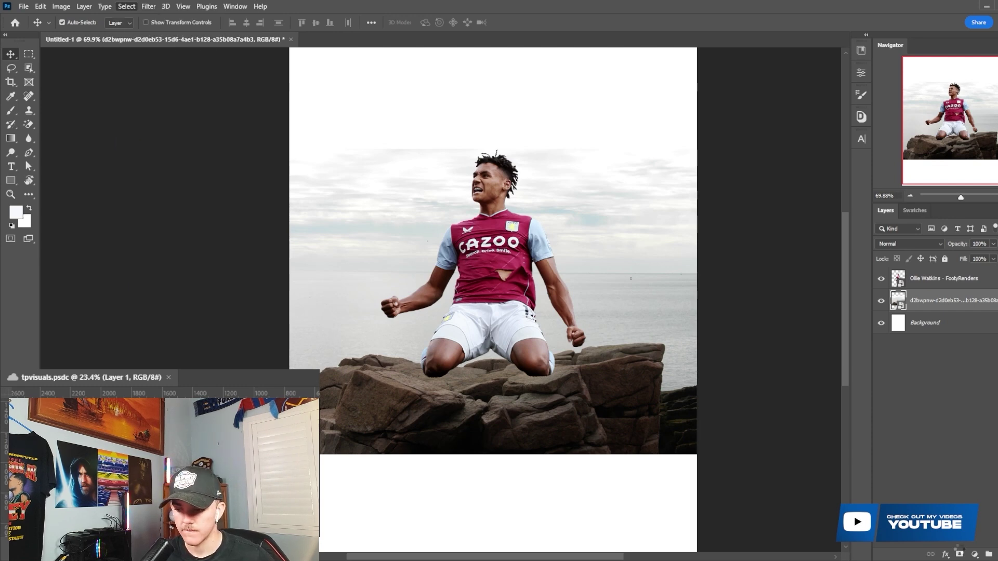
- Run Select Subject on the seascape layer and add a layer mask that leaves only the rocks showing
left_click(127, 7)
left_click(136, 133)
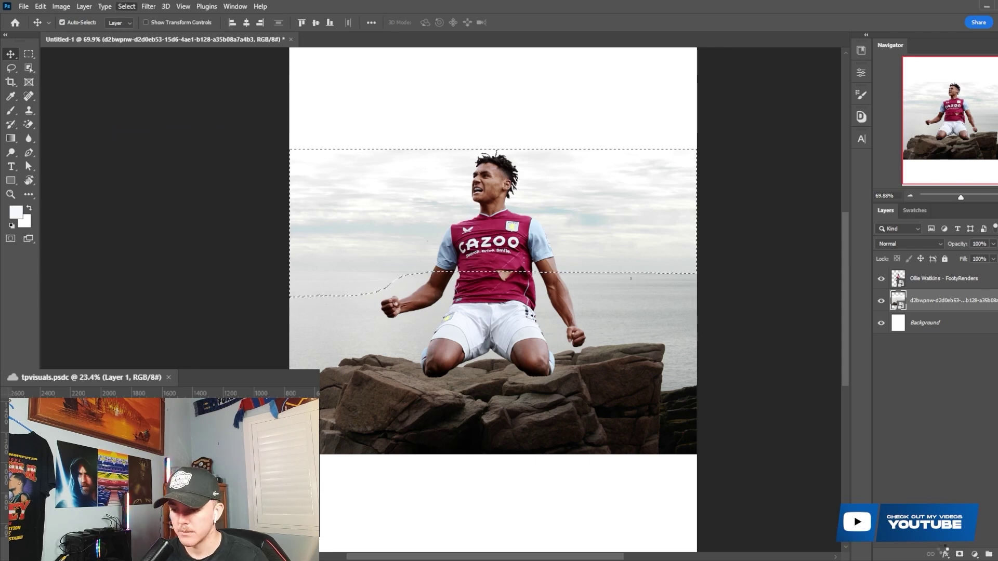
left_click(960, 554, "alt")
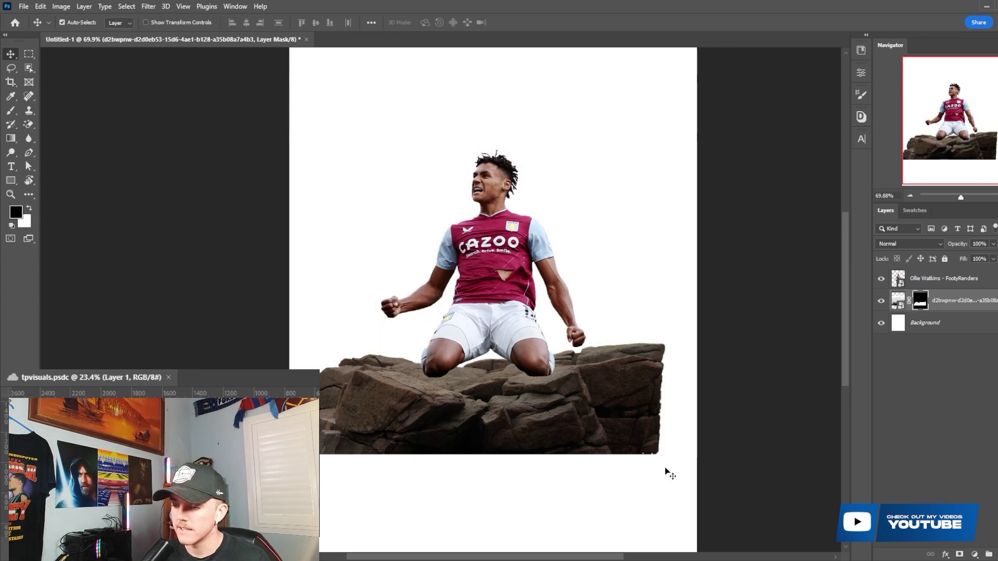
- Enlarge the masked rocks layer so the rocks span the full width of the canvas
left_click(898, 300)
key("ctrl+t")
scroll(663, 310, "down", 2)
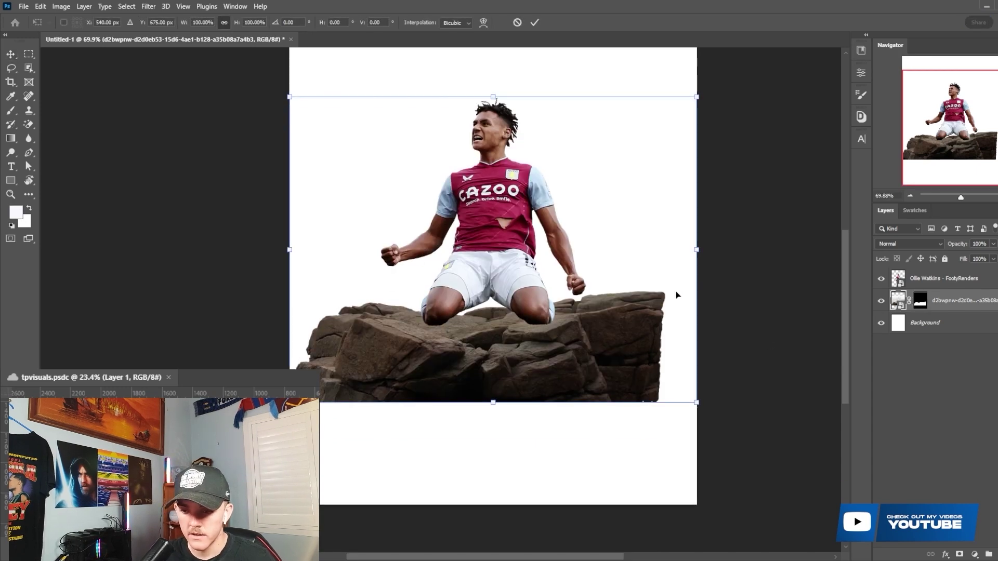
left_click_drag(699, 252, 754, 268)
key("Return")
- Enlarge the Ollie Watkins render and reposition it so his knees rest on the rocks
left_click(506, 259, "ctrl")
key("ctrl+t")
left_click_drag(505, 258, 512, 289)
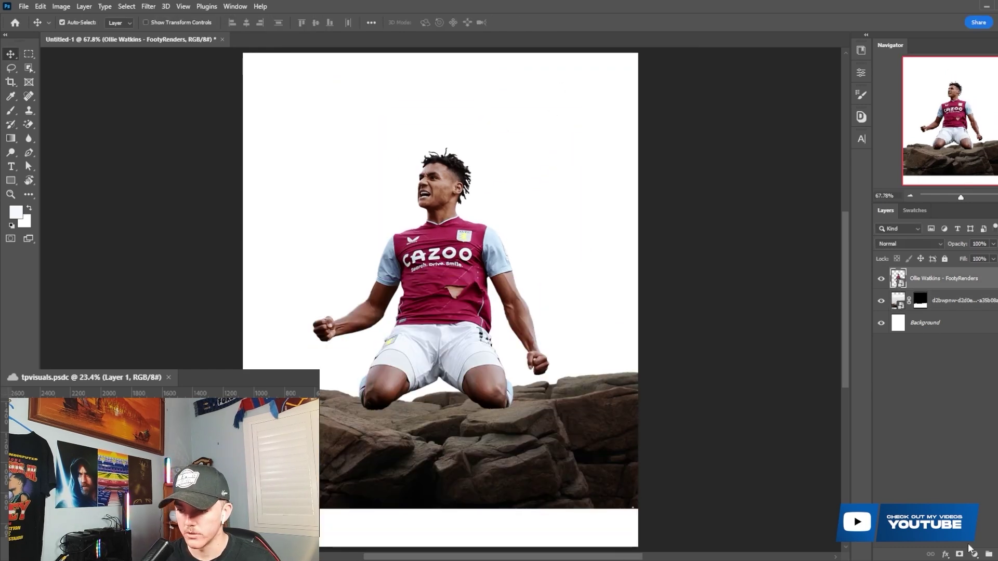
- Add a Gradient fill layer above the rocks layer using the foreground-to-transparent preset from Basics
left_click(952, 300)
key("ctrl+shift+alt+n")
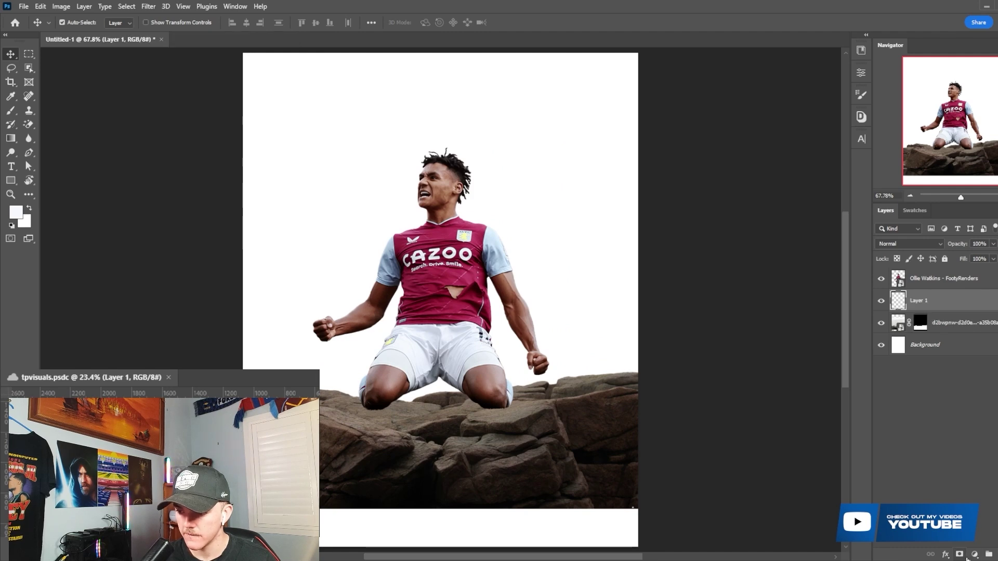
left_click(972, 551)
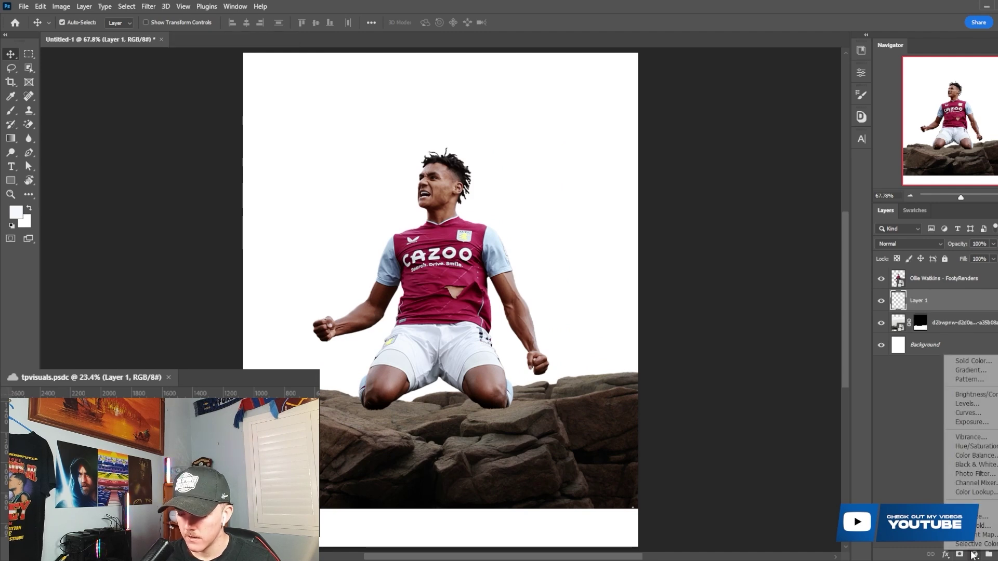
left_click(969, 370)
left_click(684, 138)
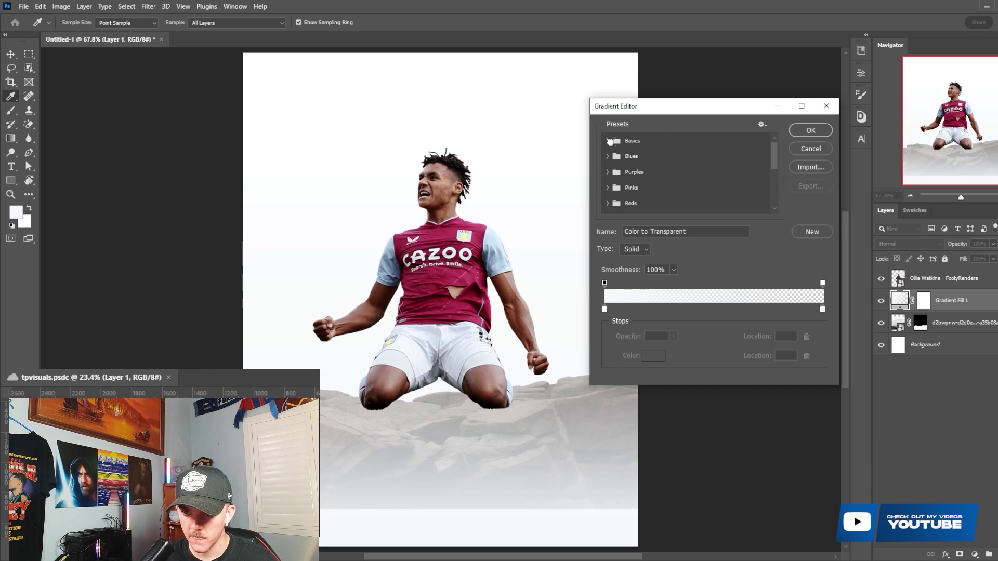
left_click(630, 159)
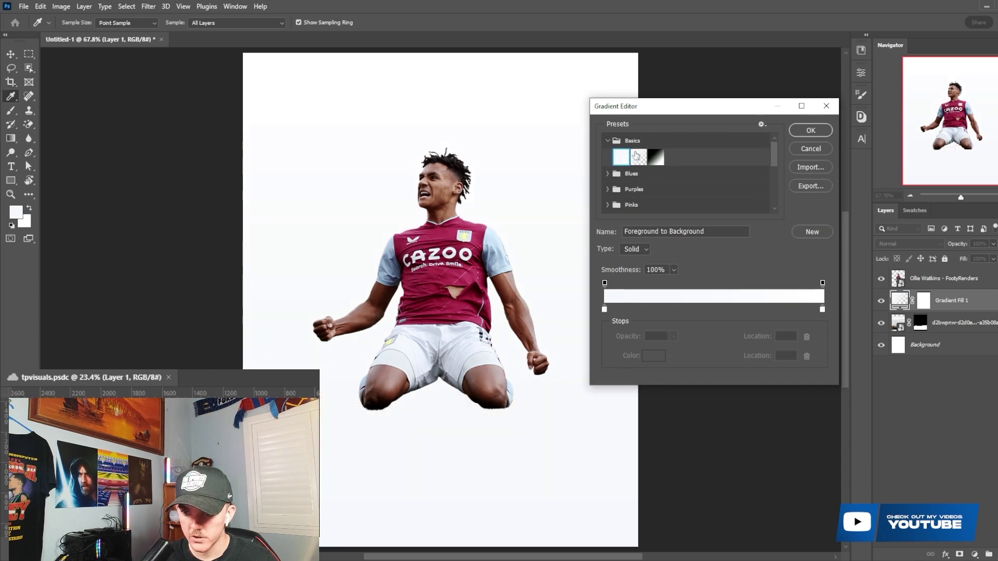
left_click(637, 156)
- Set the starting colour stop of the gradient fill to black and accept the gradient
double_click(604, 310)
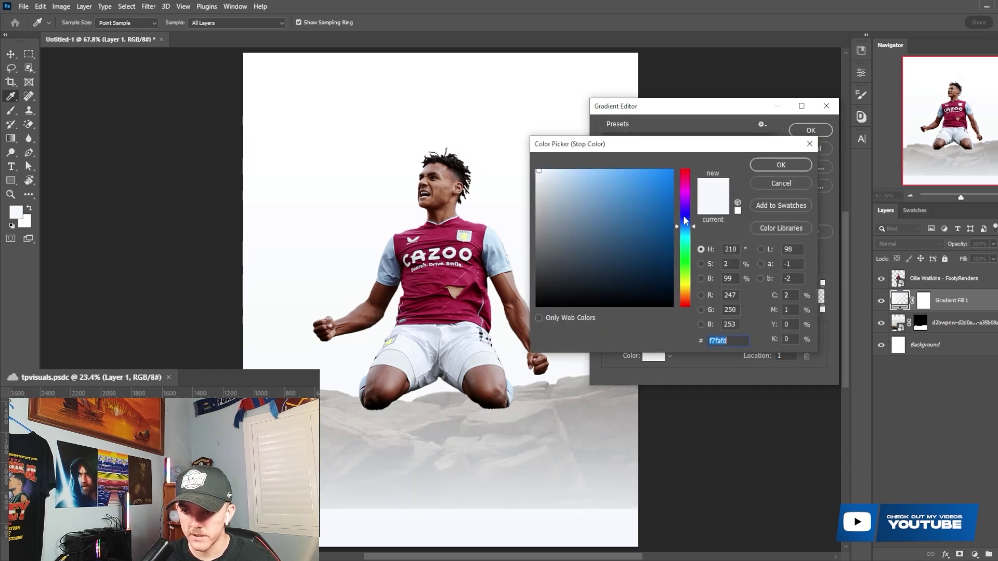
left_click(781, 183)
double_click(604, 310)
left_click_drag(655, 292, 679, 357)
left_click(781, 164)
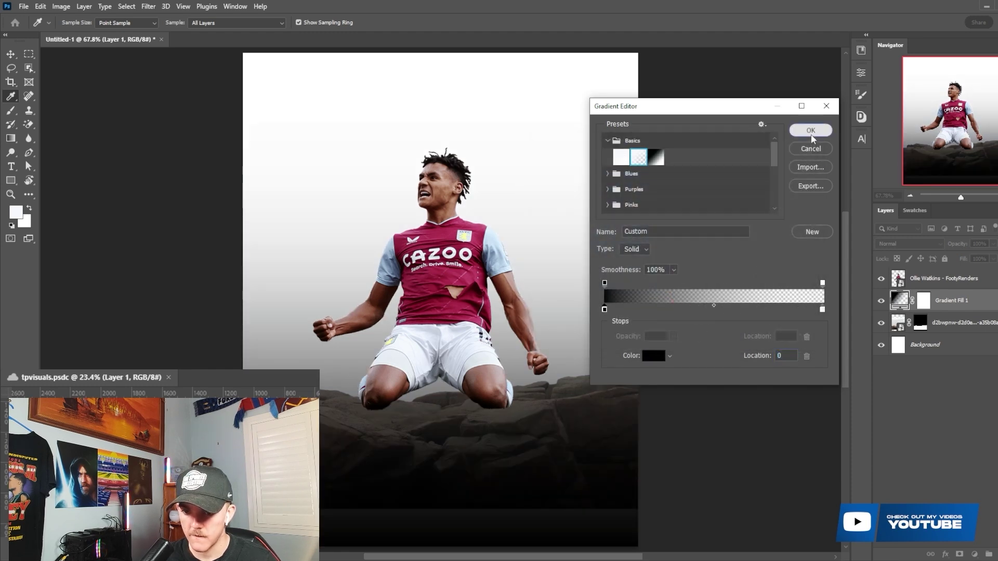
left_click(811, 130)
left_click(795, 139)
- Convert the Gradient Fill 1 layer to a smart object
key("ctrl+t")
left_click(508, 214)
right_click(950, 300)
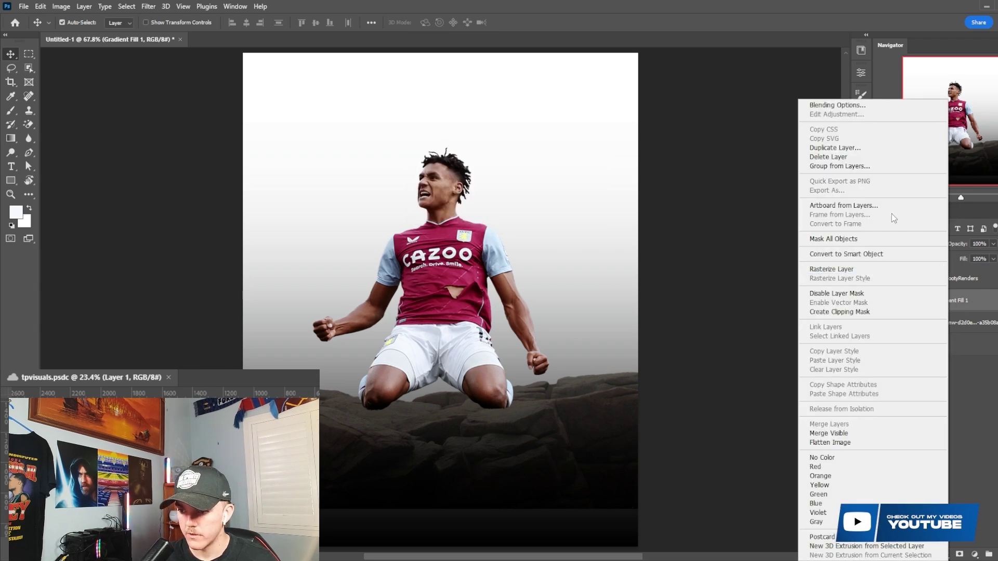
left_click(878, 249)
- Try reshaping the gradient smart object over the lower rocks, and delete its layer
key("ctrl+t")
scroll(591, 266, "down", 2)
left_click_drag(512, 242, 512, 288)
left_click_drag(430, 531, 422, 486)
left_click_drag(607, 259, 643, 260)
left_click(535, 22)
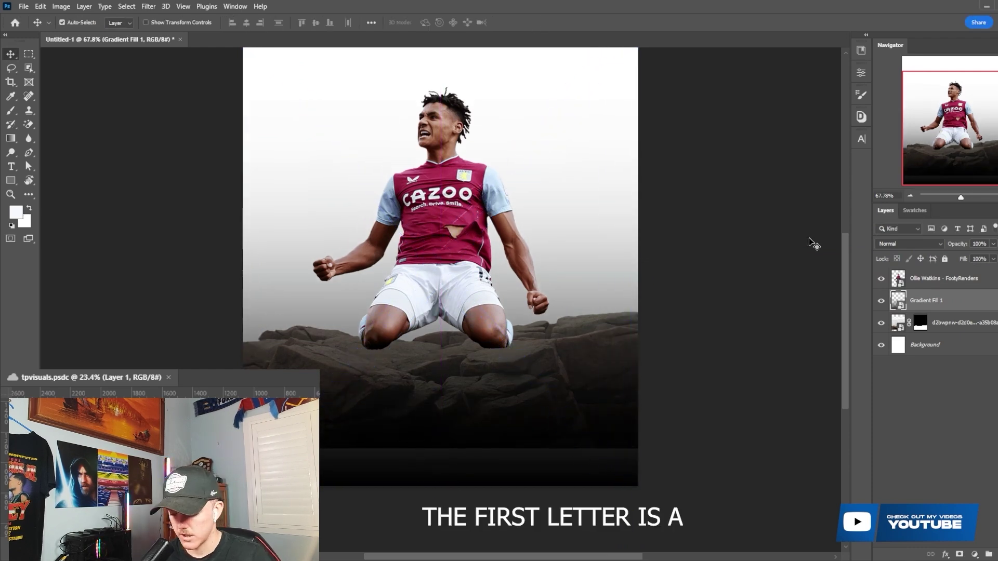
key("Delete")
- Fade the lower rocks and canvas bottom to black with a linear foreground-to-transparent gradient on a new layer above the rocks
key("ctrl+shift+alt+n")
scroll(572, 397, "down", 3)
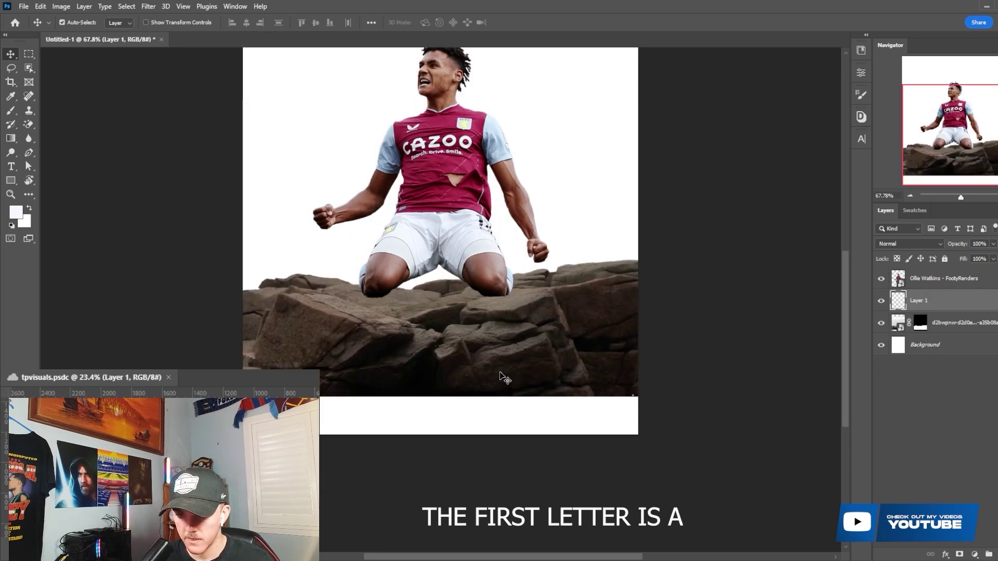
key("g")
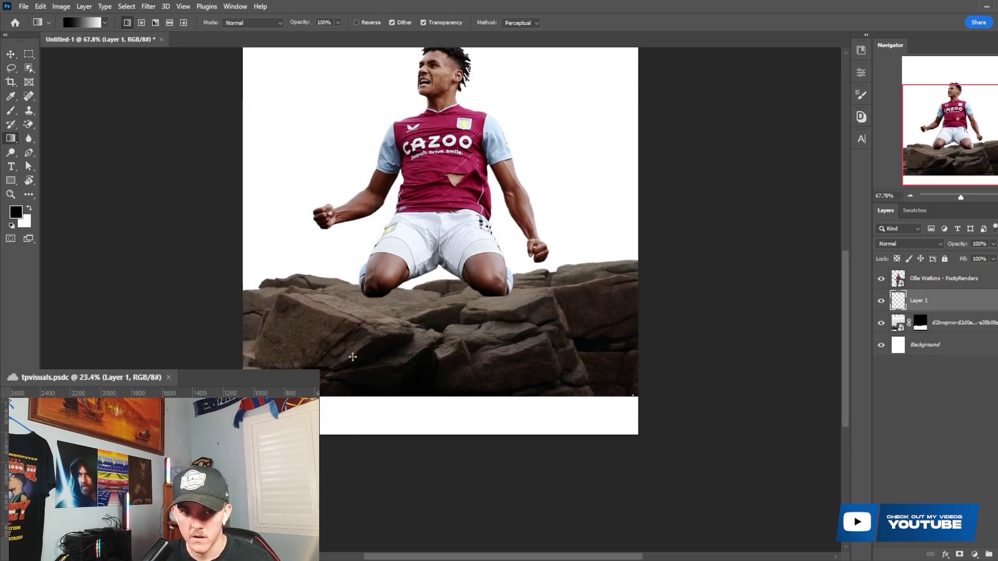
left_click(105, 23)
left_click(27, 43)
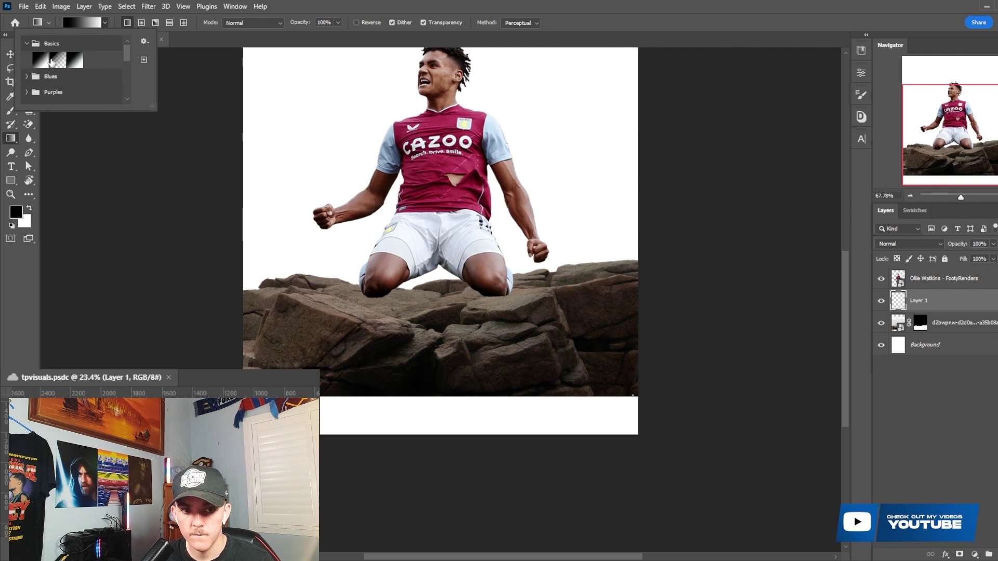
left_click(360, 417)
left_click_drag(418, 396, 423, 459)
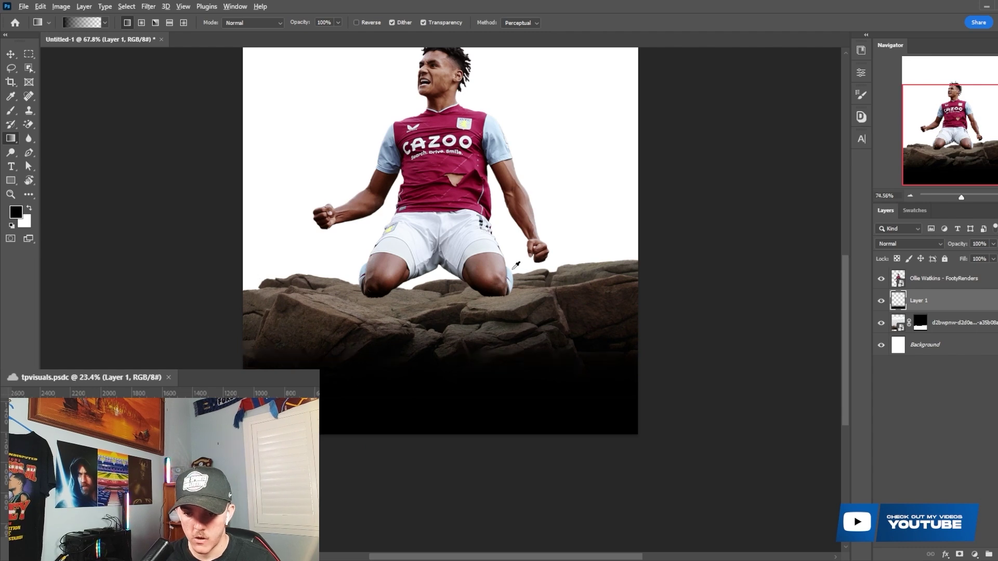
- Add a new layer above the player render and clip it to the render
scroll(517, 267, "up", 2)
scroll(274, 237, "down", 3)
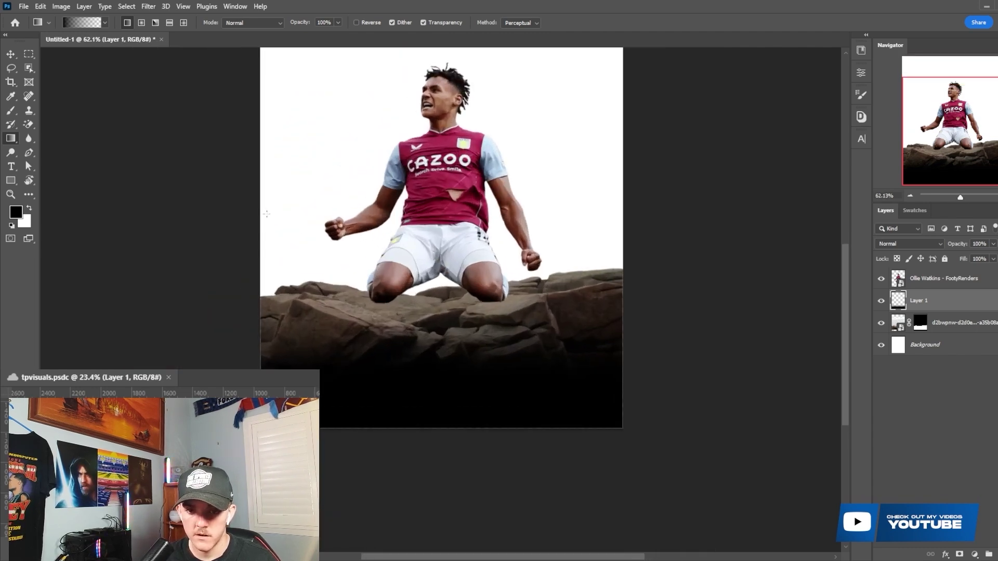
left_click(951, 285)
key("ctrl+shift+alt+n")
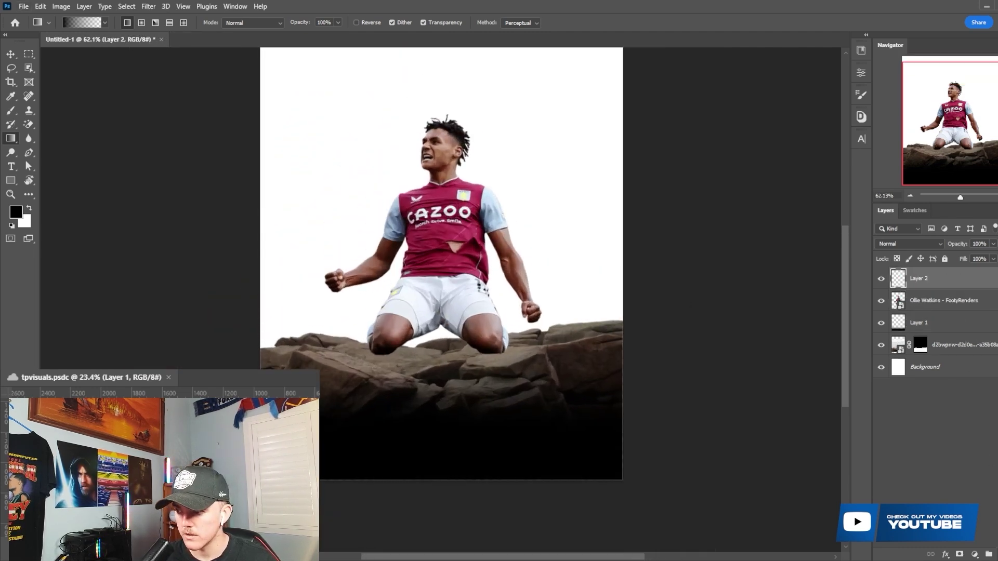
right_click(962, 285)
left_click(842, 311)
- Paint black shading on the player's knees and lower shorts with a 60 px soft brush at 0% hardness and 27% flow
right_click(567, 281)
left_click(528, 379)
key("b")
right_click(448, 301)
left_click(478, 395)
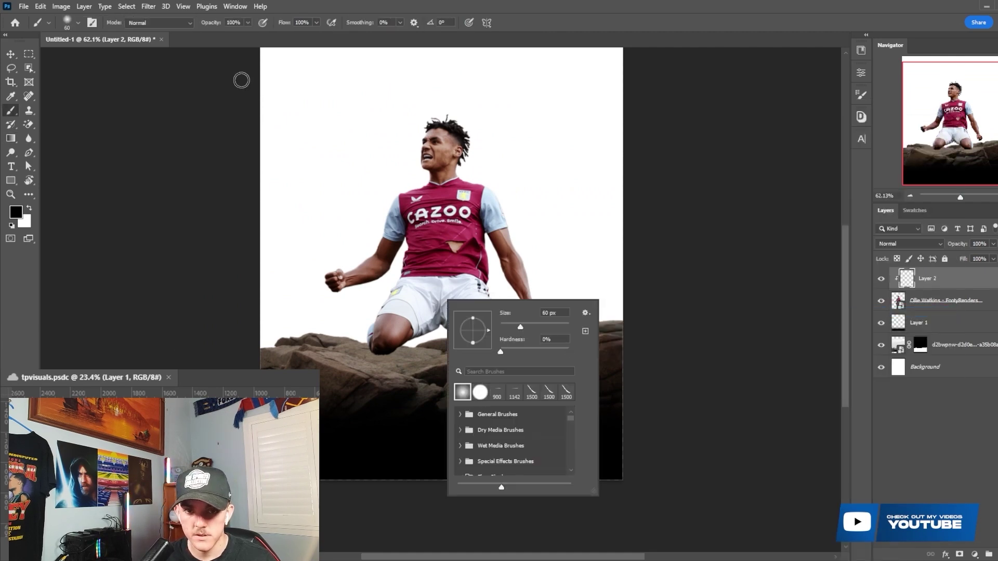
left_click_drag(286, 22, 250, 22)
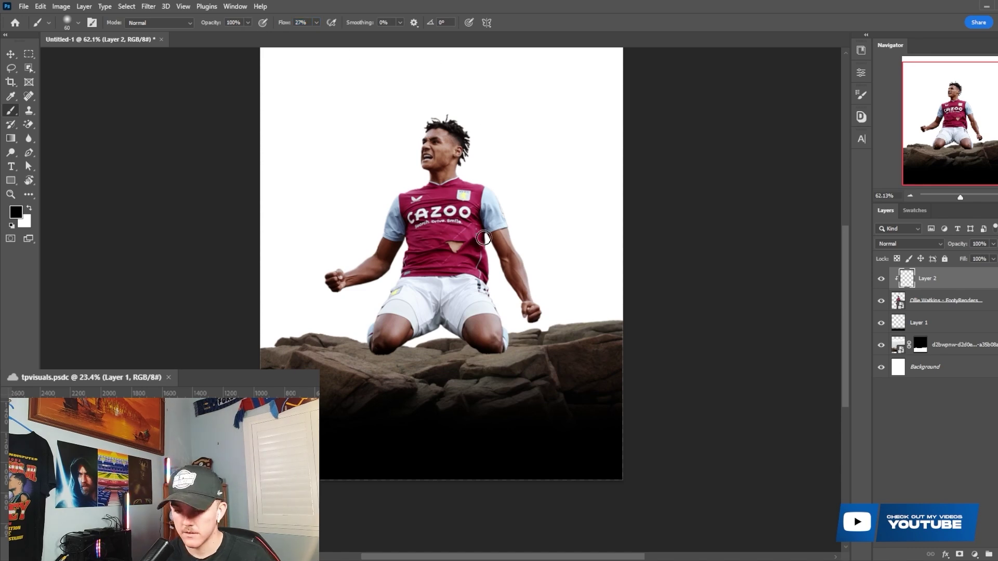
scroll(376, 349, "up", 6)
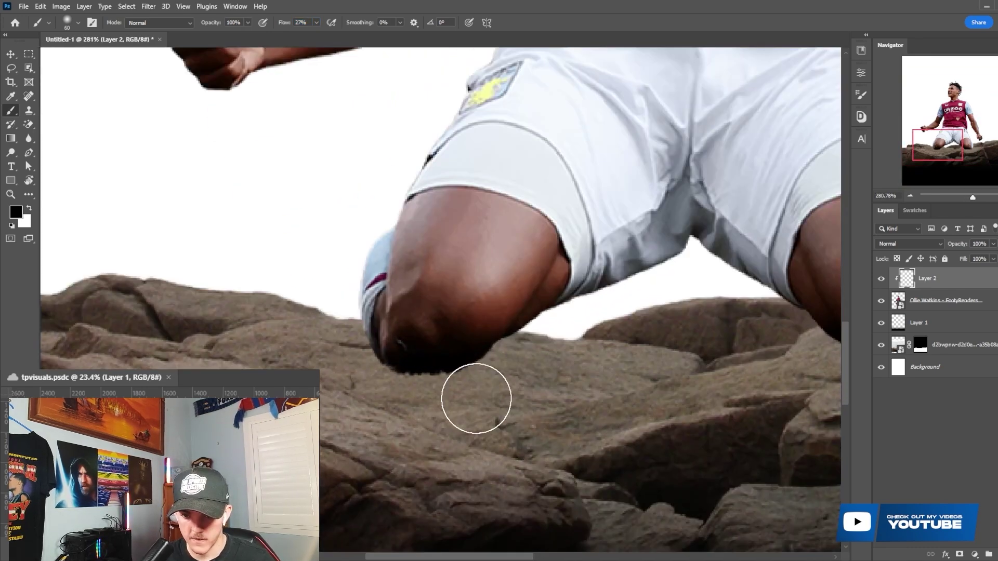
mouse_move(572, 312)
left_mouse_down()
mouse_move(651, 275)
mouse_move(668, 290)
mouse_move(762, 306)
left_mouse_up()
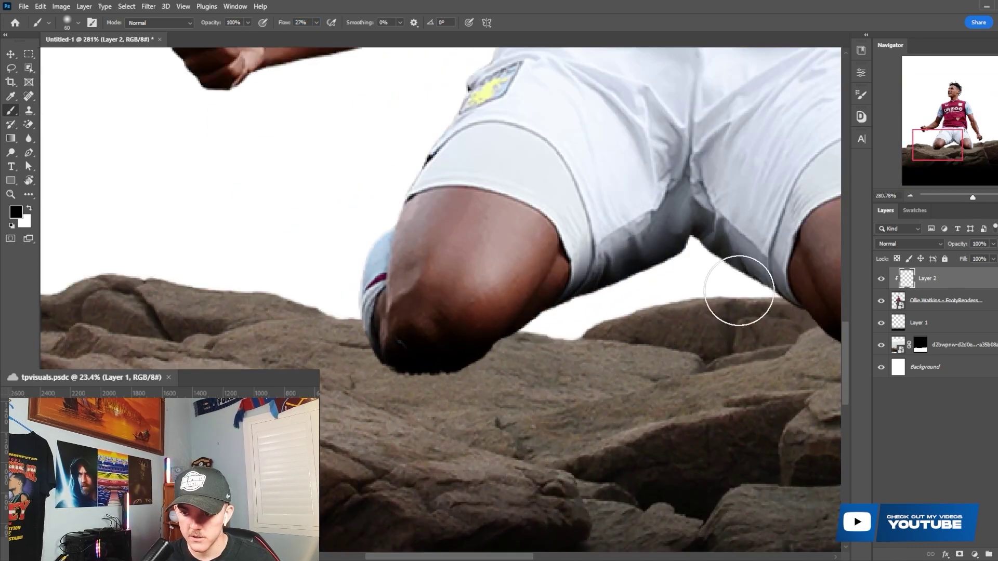
scroll(499, 348, "down", 5)
scroll(445, 390, "up", 4)
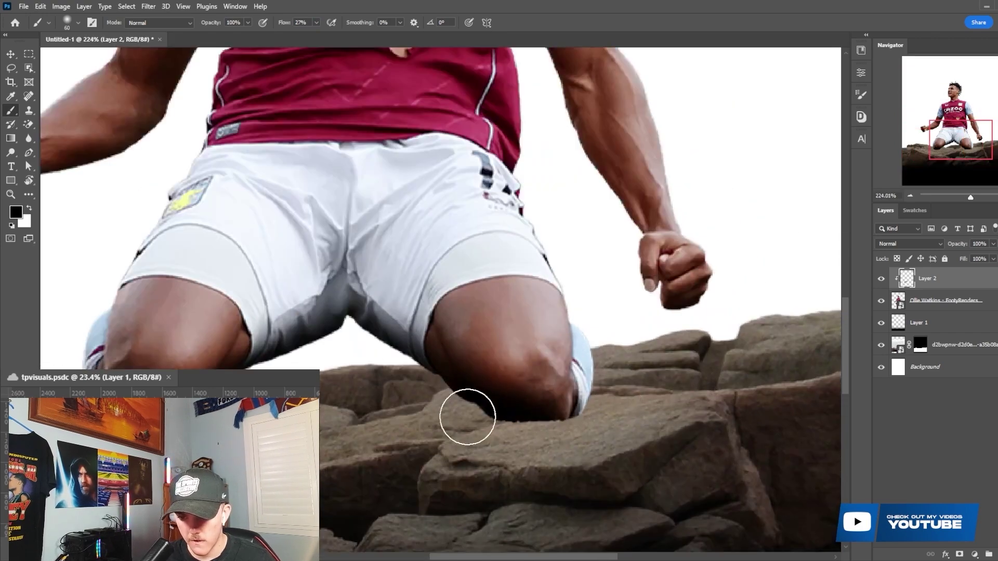
scroll(602, 364, "up", 2)
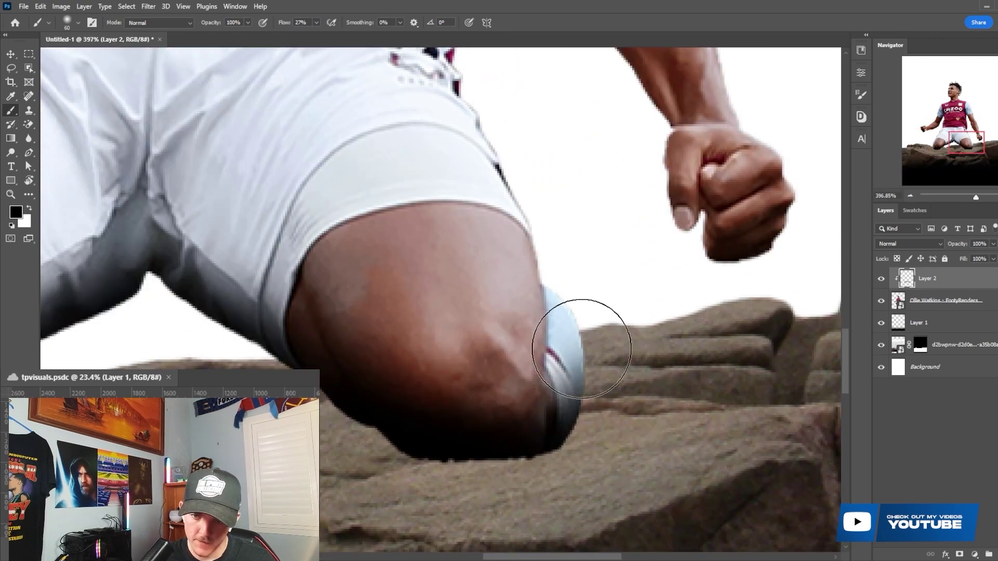
- Add a new layer directly beneath the player render and flatten the soft round brush tip into a horizontal ellipse
left_click(943, 332)
key("ctrl+shift+alt+n")
scroll(442, 260, "down", 5)
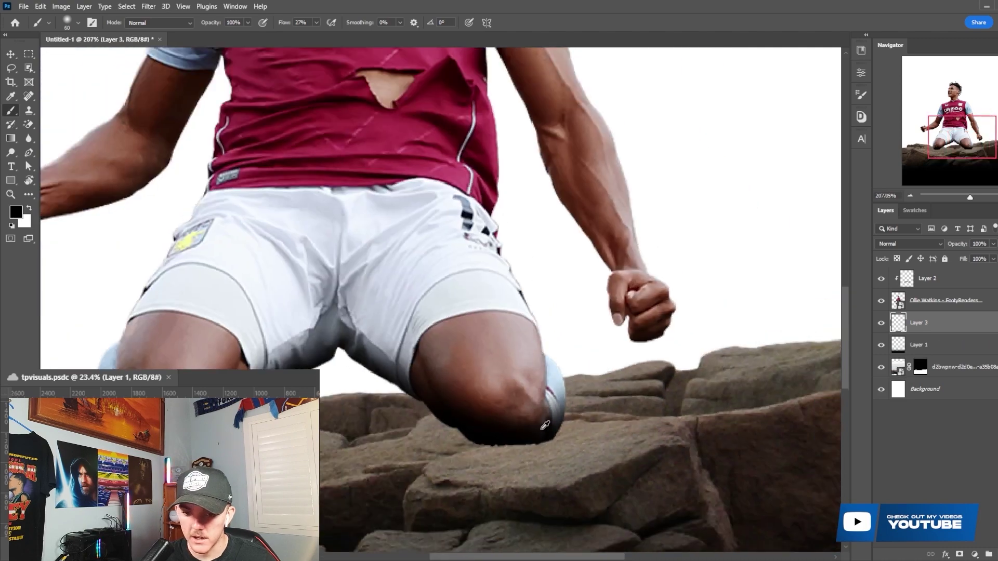
right_click(322, 368)
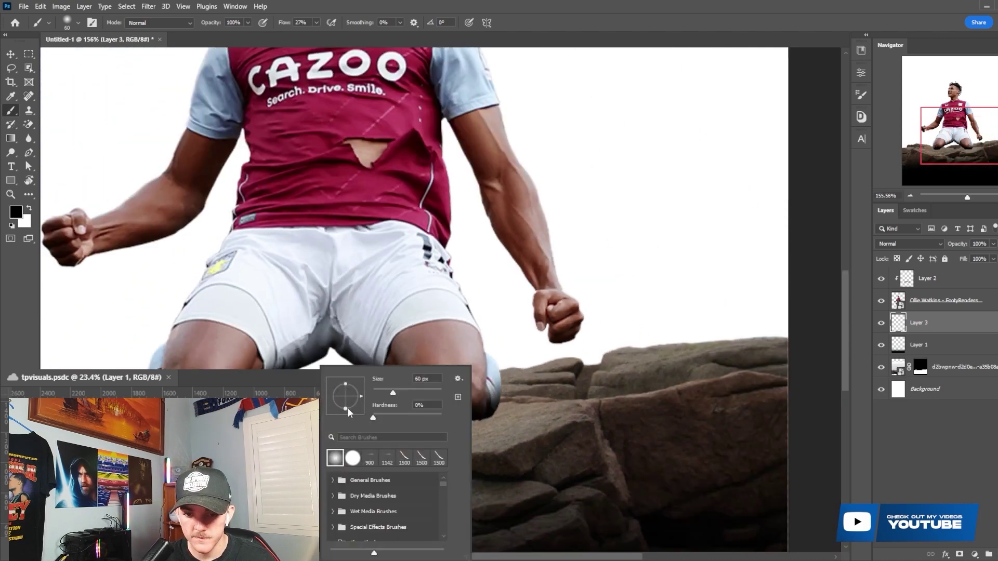
key("Escape")
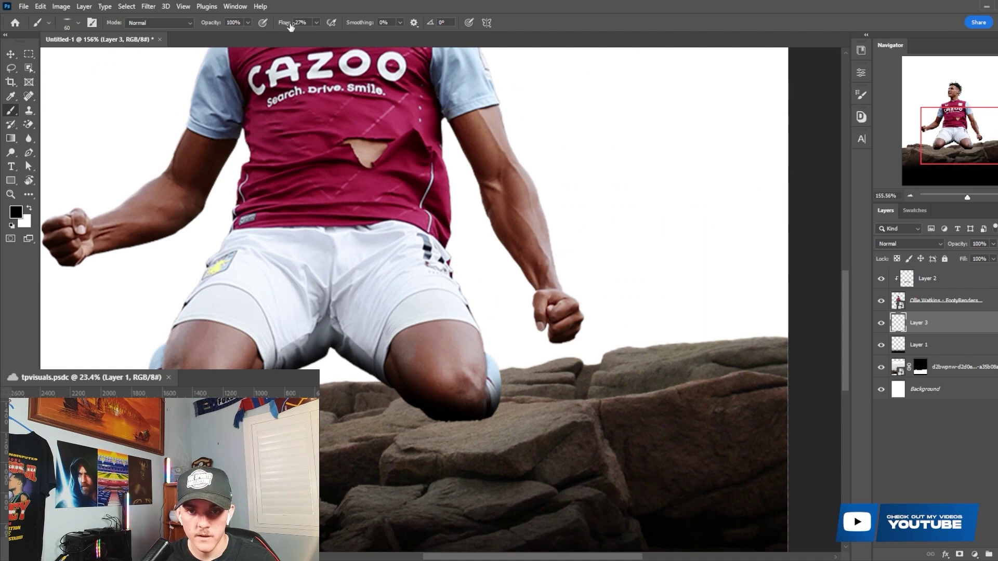
- Build up a black contact shadow on the rock under the right-hand knee with an enlarged flattened brush at 37% flow
scroll(403, 385, "up", 3)
key("bracketright")
key("bracketright")
key("bracketright")
key("bracketright")
key("bracketright")
key("bracketright")
key("bracketright")
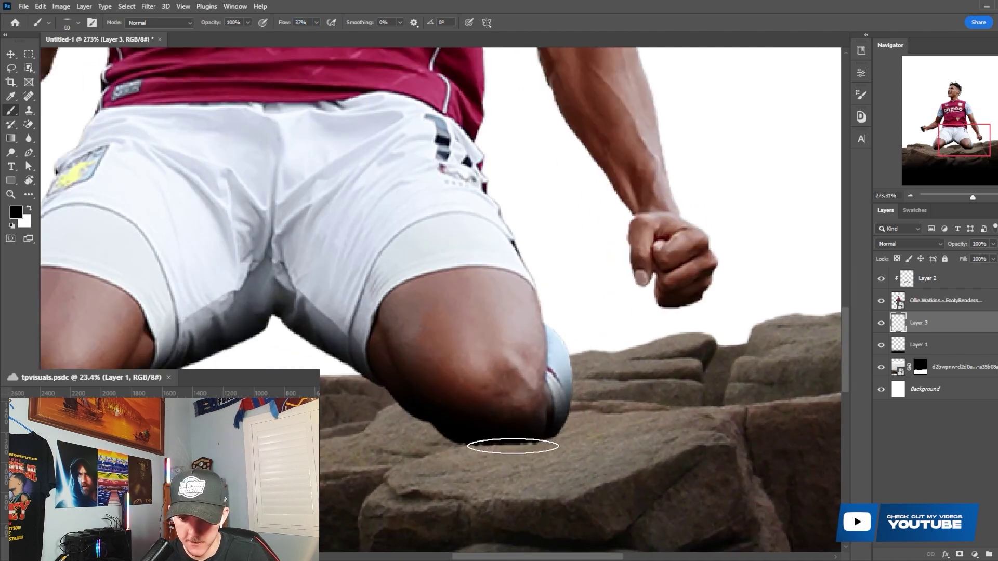
left_click(506, 445)
left_click(506, 445)
left_click(503, 442)
left_click(504, 442)
- Add a matching contact shadow under the left-hand knee with the flattened brush at 125 px
left_click_drag(579, 559, 516, 559)
key("bracketleft")
key("bracketleft")
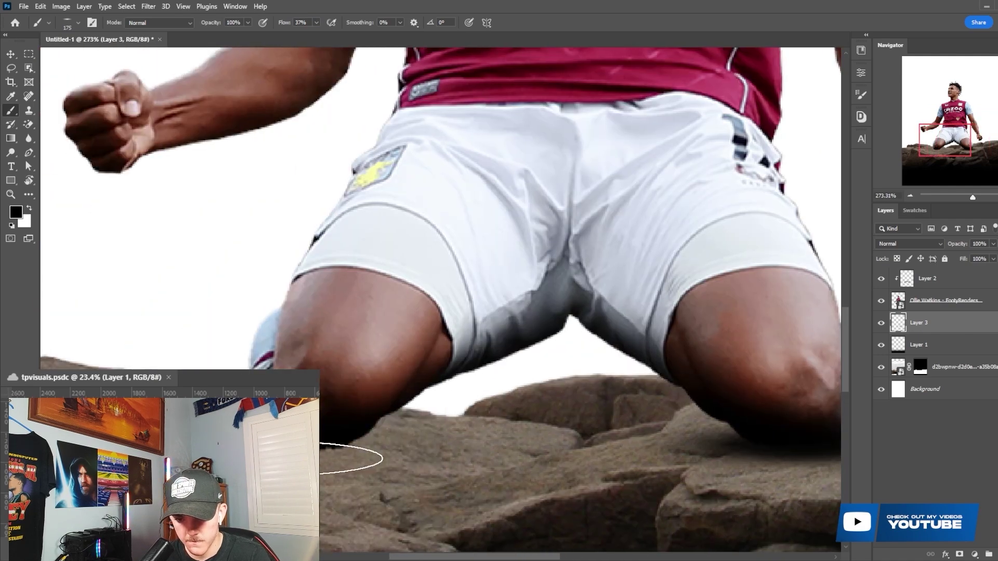
left_click(346, 450)
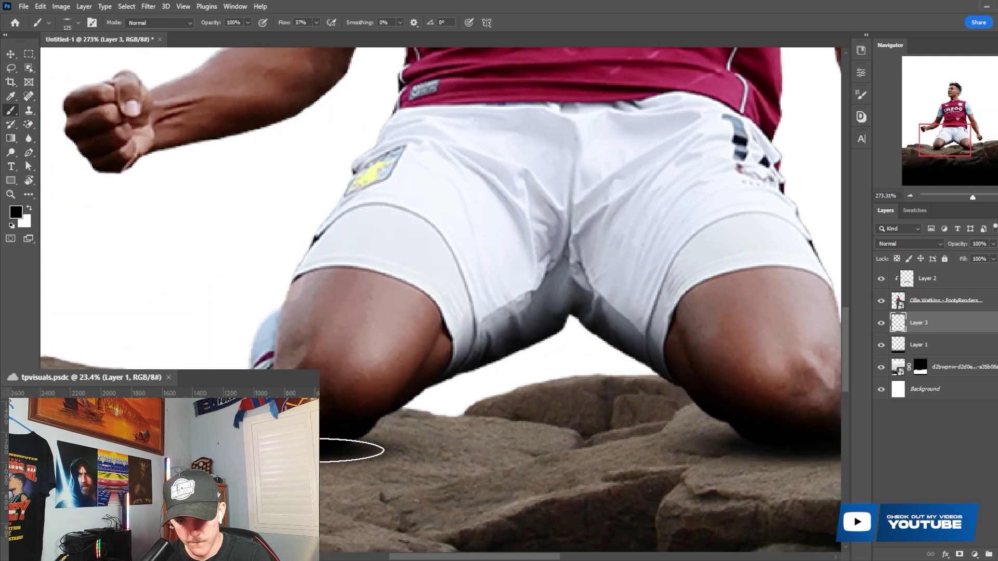
- Add a new layer above the knee shadows and enlarge the flattened brush to 500 px
scroll(606, 419, "down", 6)
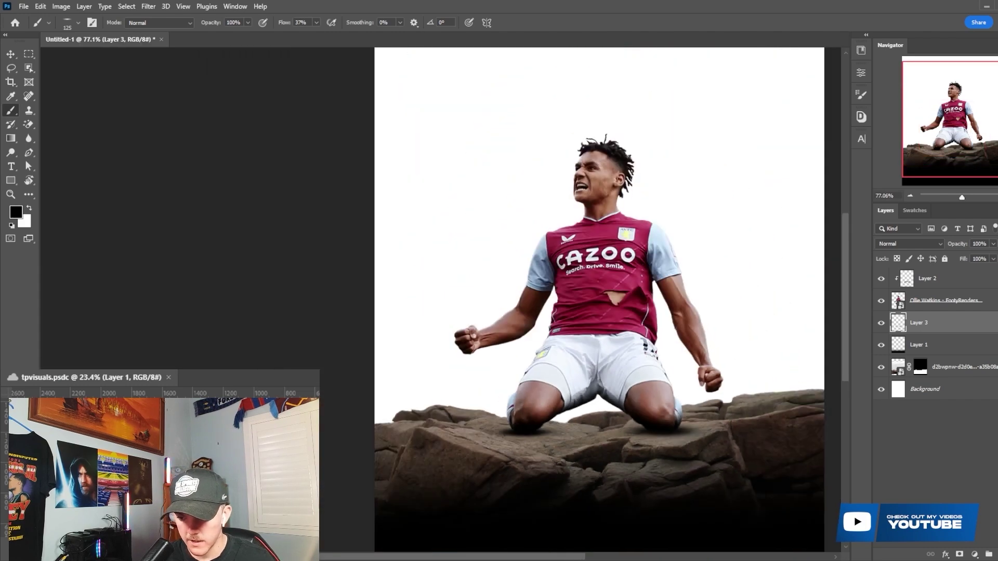
key("ctrl+shift+alt+n")
key("bracketright")
key("bracketright")
key("bracketright")
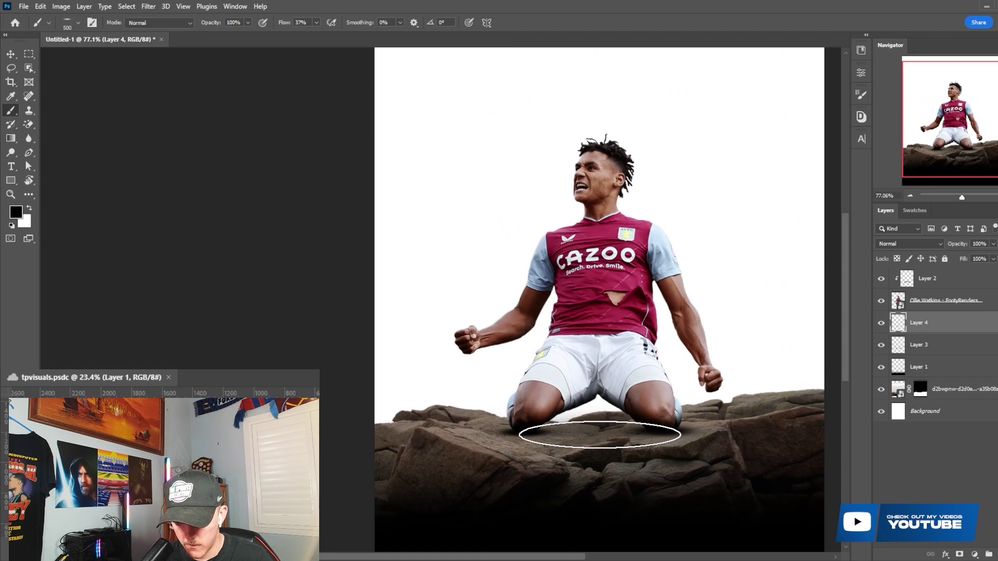
- Paint a wider, softer shadow across the rock beneath both knees with the flattened brush at 250 to 300 px
scroll(629, 416, "down", 5)
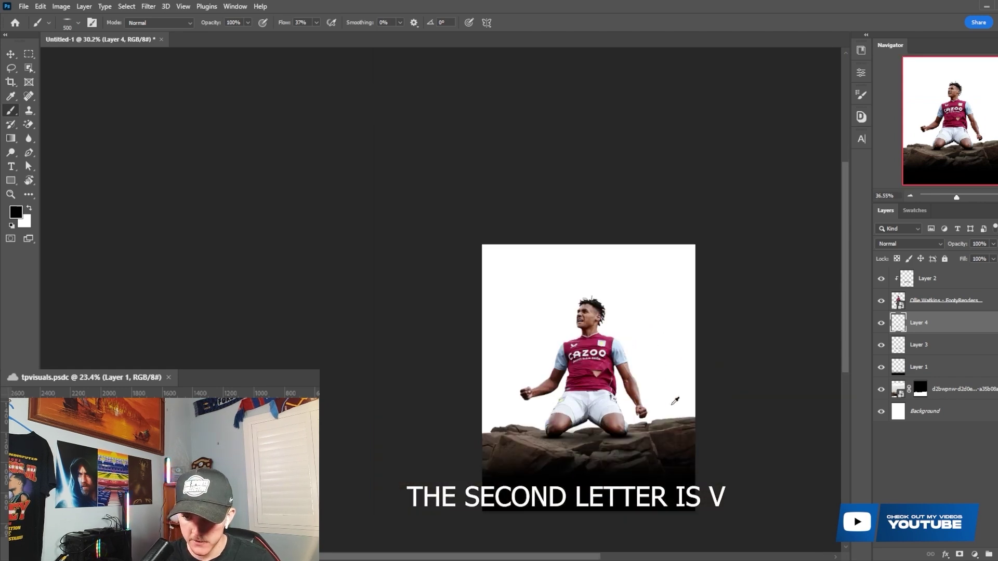
scroll(675, 400, "up", 5)
key("bracketleft")
key("bracketleft")
key("bracketleft")
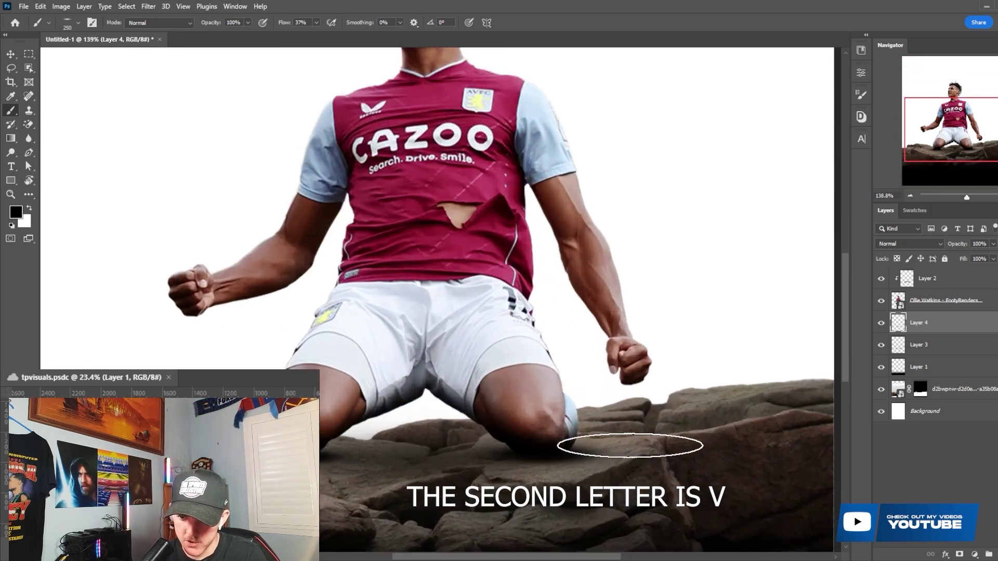
key("bracketright")
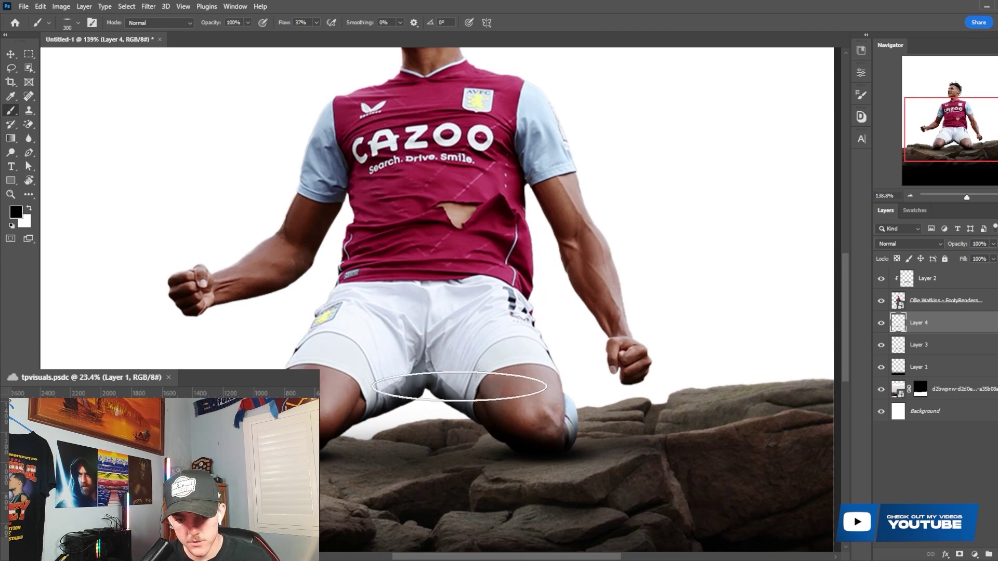
scroll(468, 379, "down", 2)
scroll(475, 372, "down", 3)
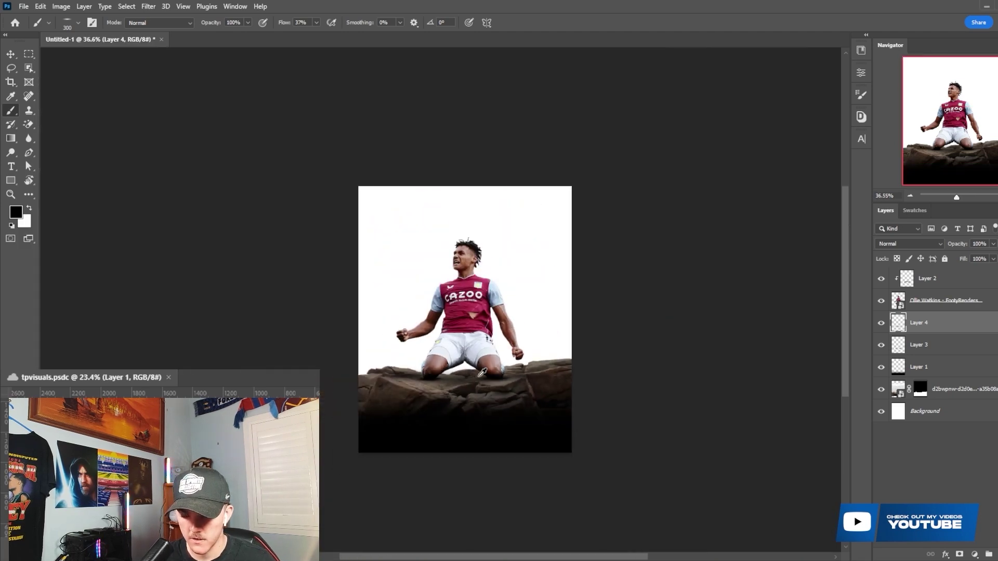
scroll(482, 373, "up", 3)
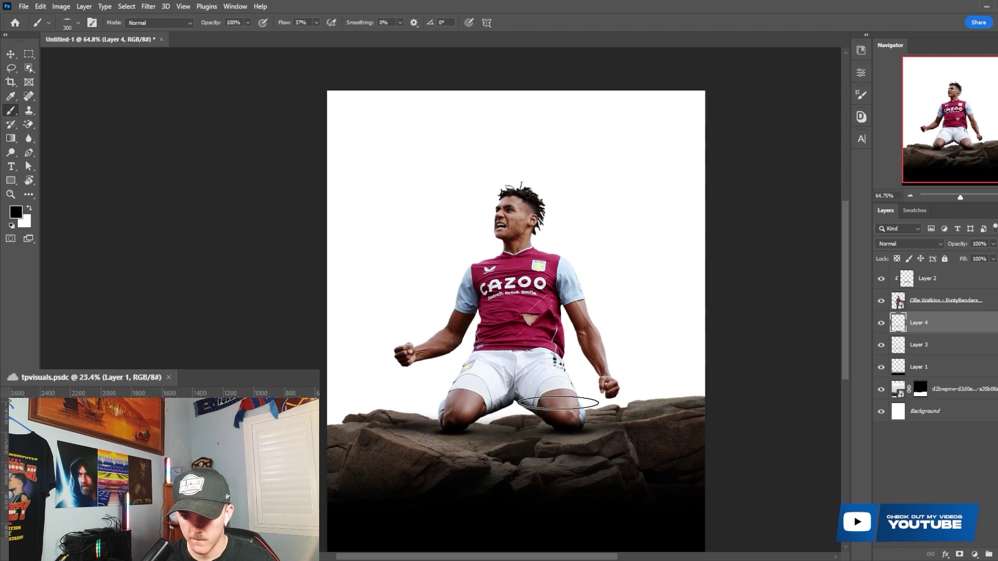
- Make Layer 2 active and switch to a regular soft round brush with 9% flow for shading the player
left_click(935, 279)
right_click(480, 315)
left_click(516, 412)
scroll(551, 352, "up", 5)
key("bracketleft")
key("bracketleft")
key("bracketleft")
key("bracketleft")
key("bracketleft")
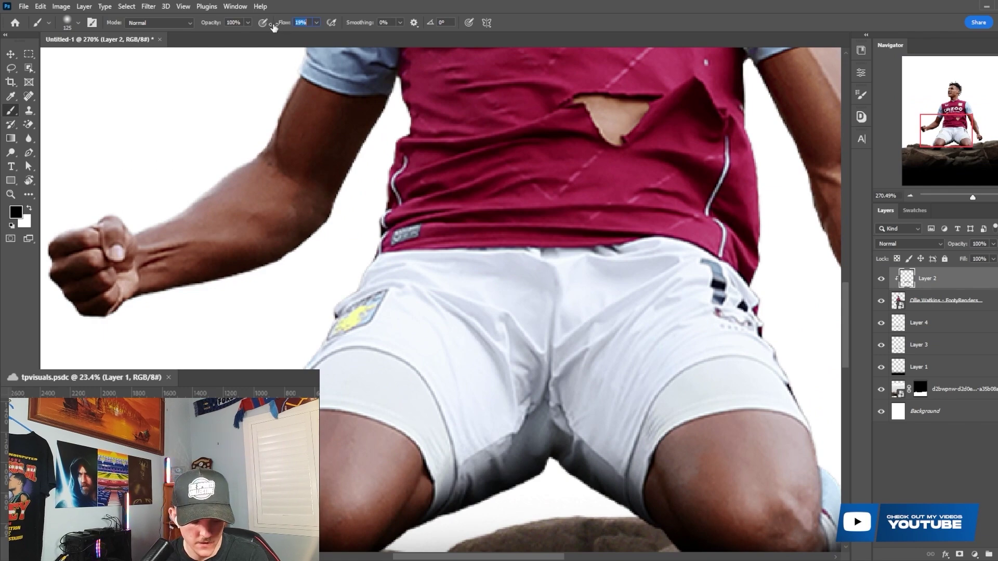
type("9")
key("Return")
- Shade the fabric folds of the player's kit in black with the soft brush reduced to 20 px
scroll(372, 301, "down", 2)
key("bracketleft")
key("bracketleft")
key("bracketleft")
key("bracketleft")
key("bracketleft")
key("bracketleft")
key("bracketleft")
key("bracketleft")
key("bracketleft")
key("bracketleft")
mouse_move(540, 338)
left_mouse_down()
mouse_move(534, 368)
mouse_move(467, 291)
mouse_move(502, 323)
mouse_move(523, 318)
mouse_move(520, 277)
mouse_move(525, 353)
mouse_move(652, 249)
mouse_move(590, 405)
mouse_move(563, 352)
mouse_move(629, 465)
mouse_move(542, 378)
mouse_move(414, 452)
mouse_move(515, 346)
mouse_move(491, 436)
mouse_move(518, 436)
mouse_move(478, 434)
mouse_move(683, 232)
mouse_move(544, 374)
mouse_move(660, 238)
mouse_move(490, 214)
left_mouse_up()
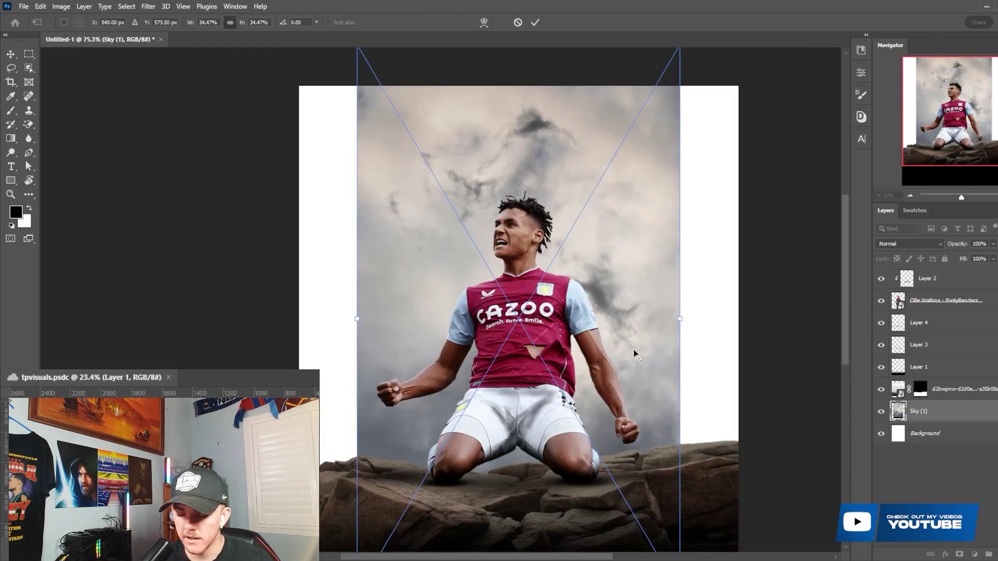
- Scale and position the placed Sky (1) image behind the rocks so it fills the canvas width
scroll(634, 350, "down", 4)
left_click_drag(670, 331, 739, 343)
left_click_drag(669, 355, 630, 357)
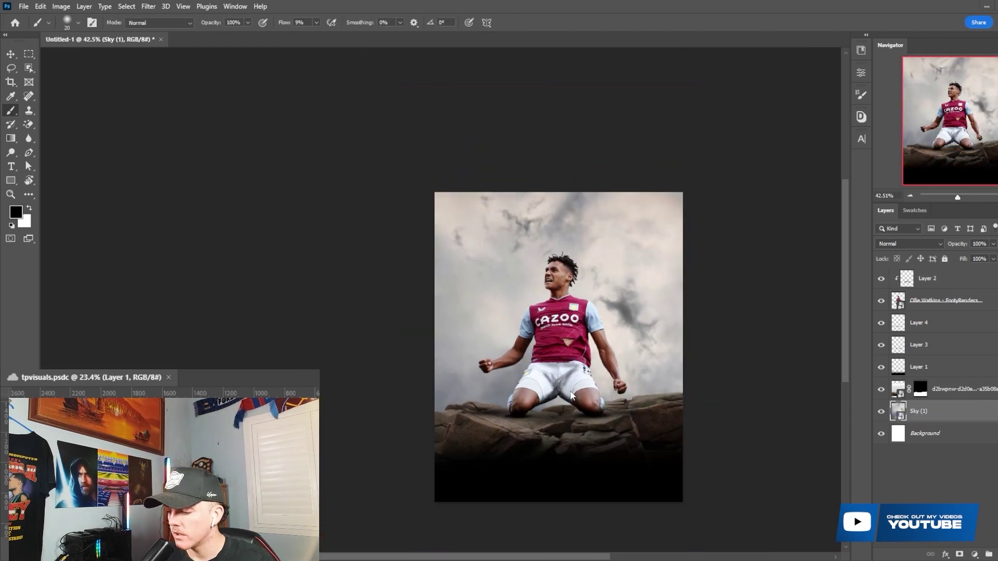
scroll(571, 396, "up", 5)
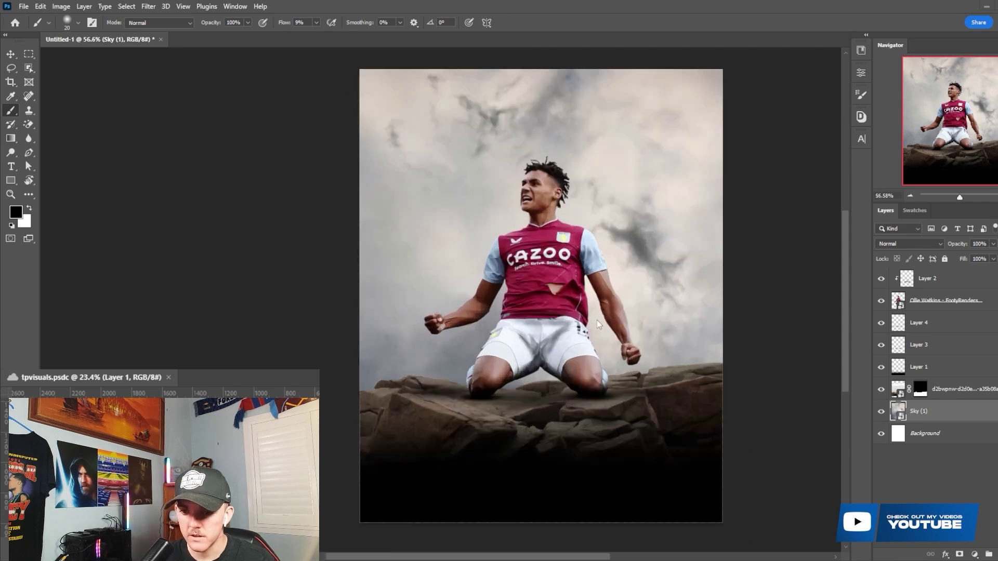
scroll(626, 294, "up", 3)
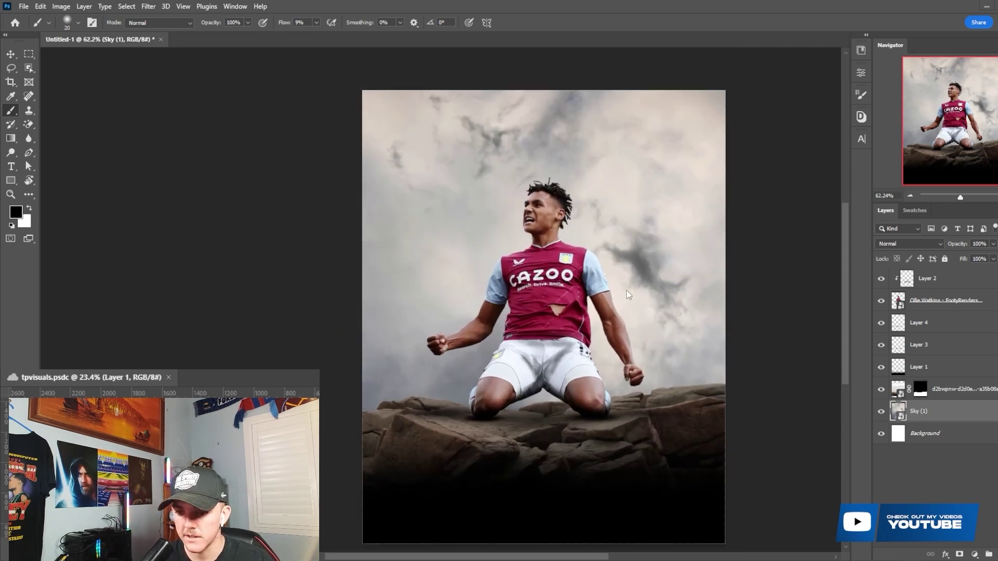
scroll(627, 291, "down", 3)
scroll(649, 260, "up", 5)
scroll(650, 259, "down", 7)
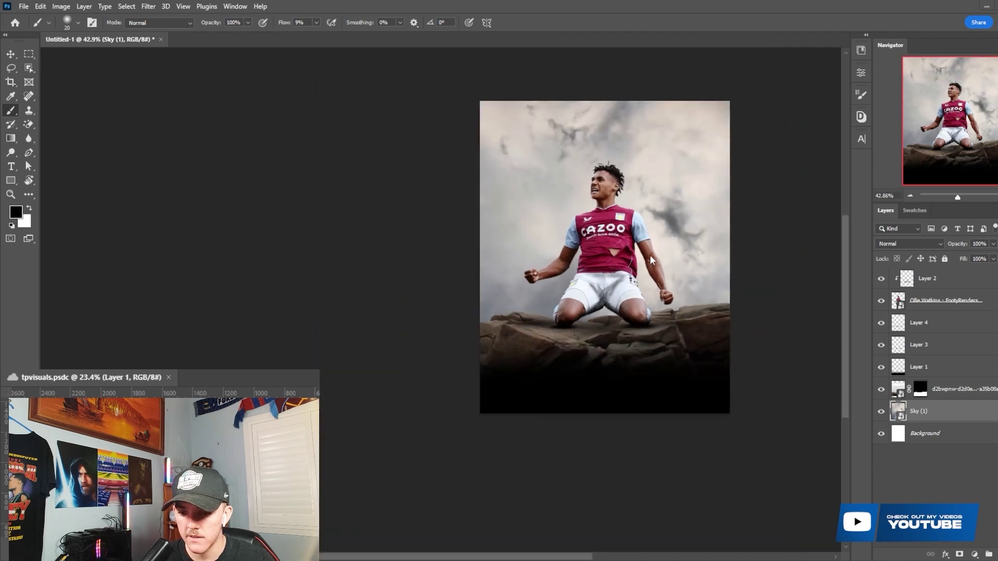
scroll(649, 258, "up", 5)
- Add a new layer directly above the rocks layer and clip it to the rocks
left_click(968, 390)
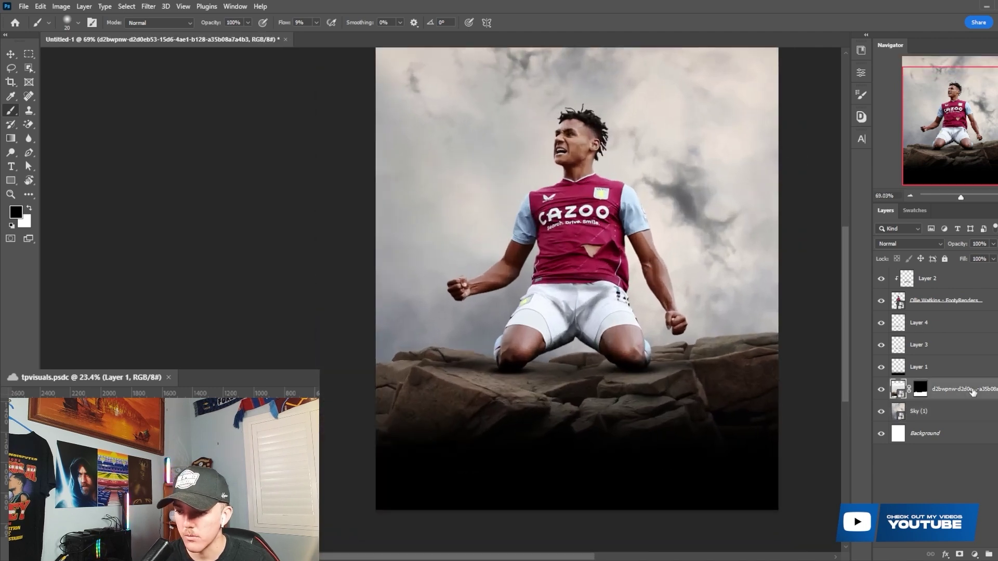
left_click(995, 553)
right_click(936, 389)
left_click(842, 312)
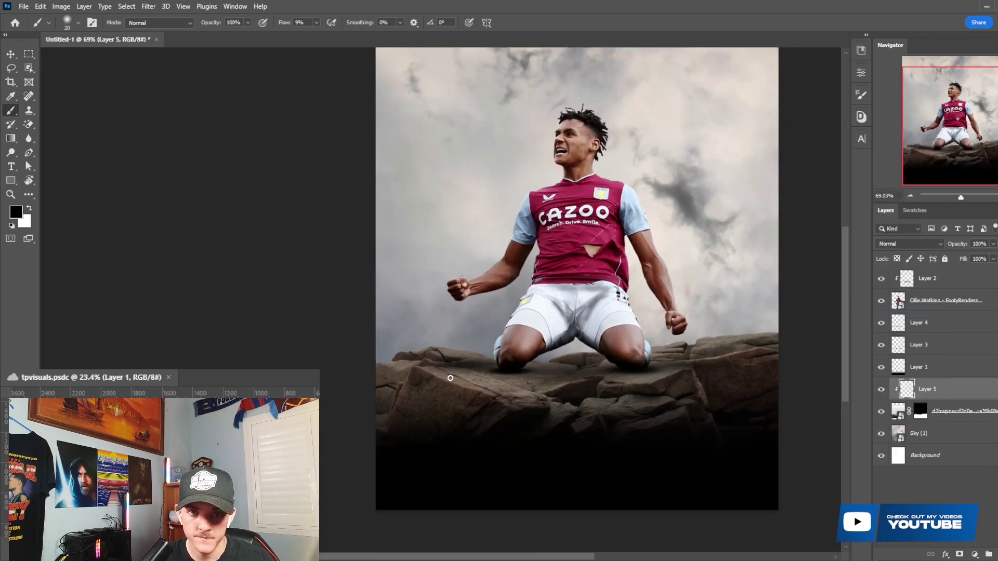
- Darken the lower and outer rocks with soft black strokes, using the brush at 400 px and then 250 px
key("bracketright")
key("bracketright")
key("bracketright")
key("bracketright")
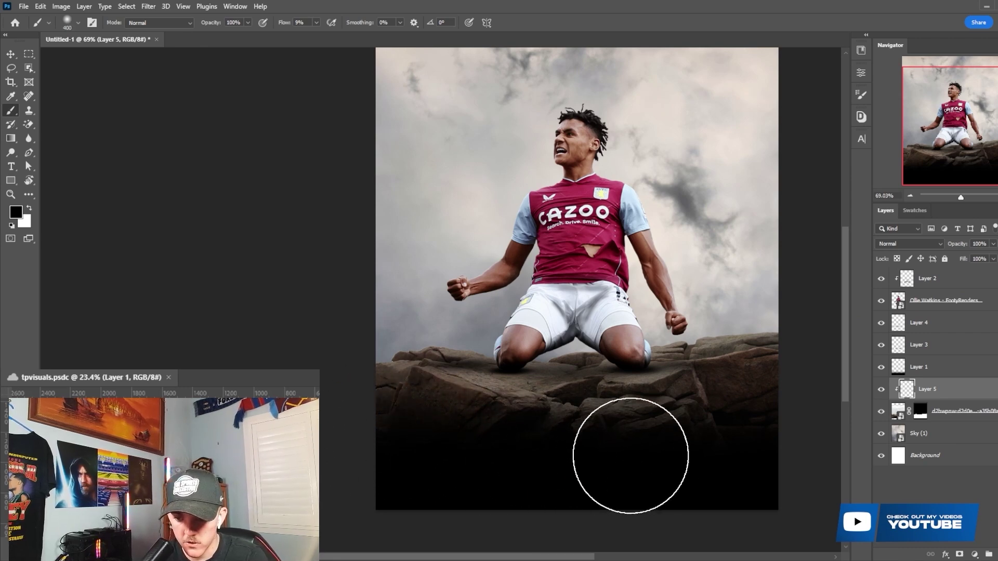
key("bracketleft")
key("bracketleft")
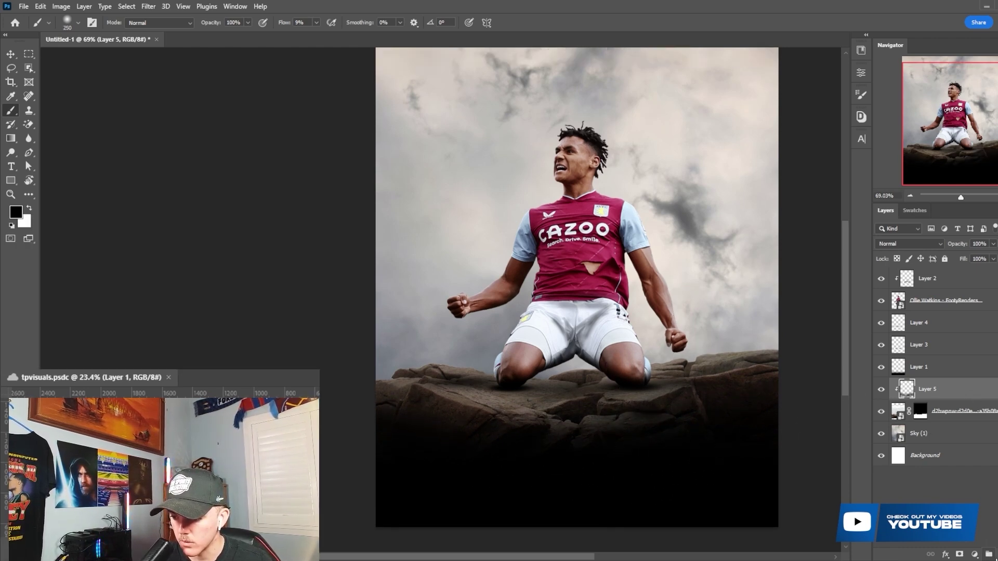
- Add a second layer clipped to the rocks and switch to painting in white with a 200 px brush
left_click(997, 557)
right_click(935, 398)
left_click(856, 313)
key("x")
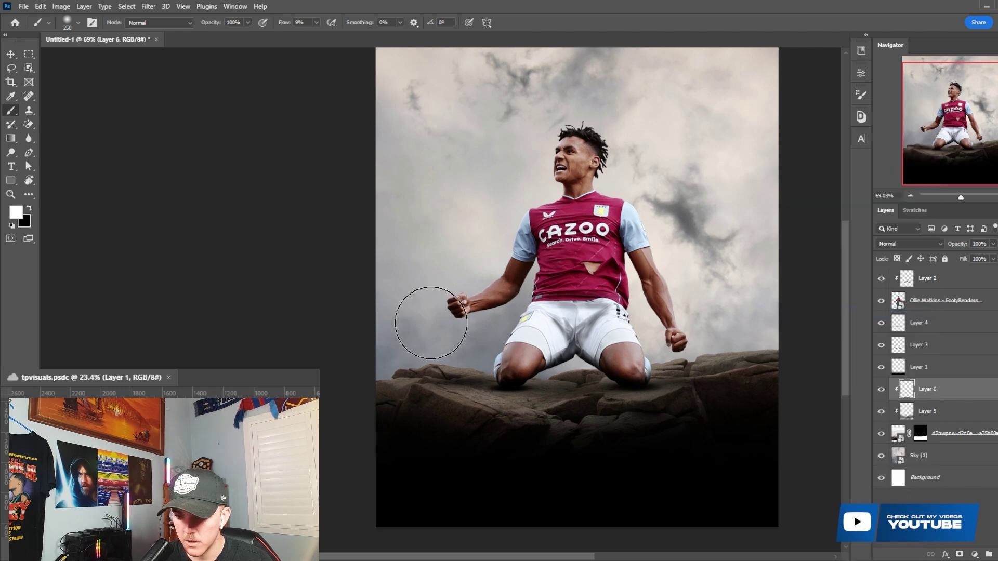
key("bracketleft")
- Set the blend mode of the new clipped rock layer, Layer 6, to Overlay
scroll(430, 321, "up", 2)
scroll(561, 312, "down", 3)
mouse_move(385, 323)
left_mouse_down()
mouse_move(372, 303)
mouse_move(435, 283)
left_mouse_up()
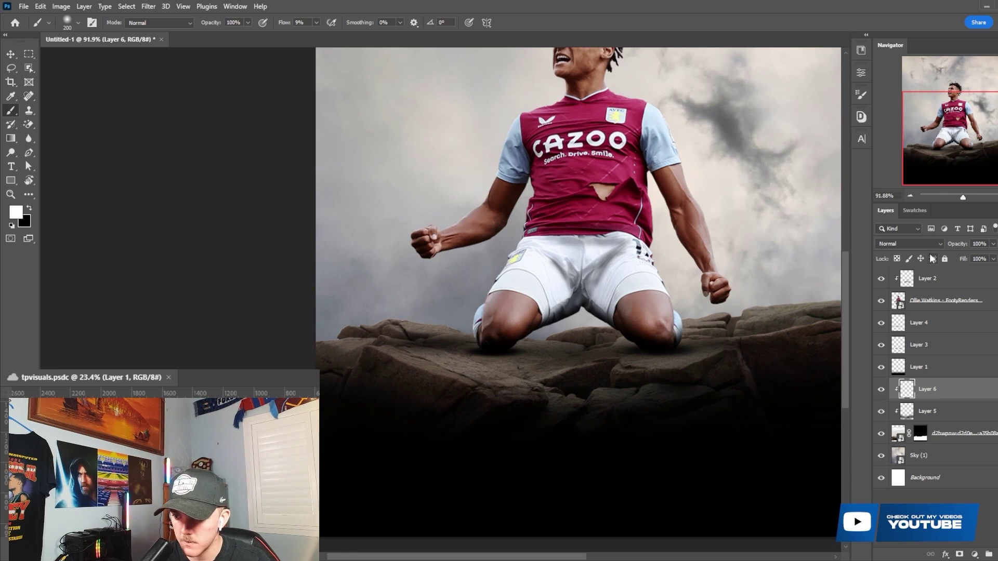
left_click(910, 244)
left_click(899, 389)
left_click(945, 259)
left_click(945, 259)
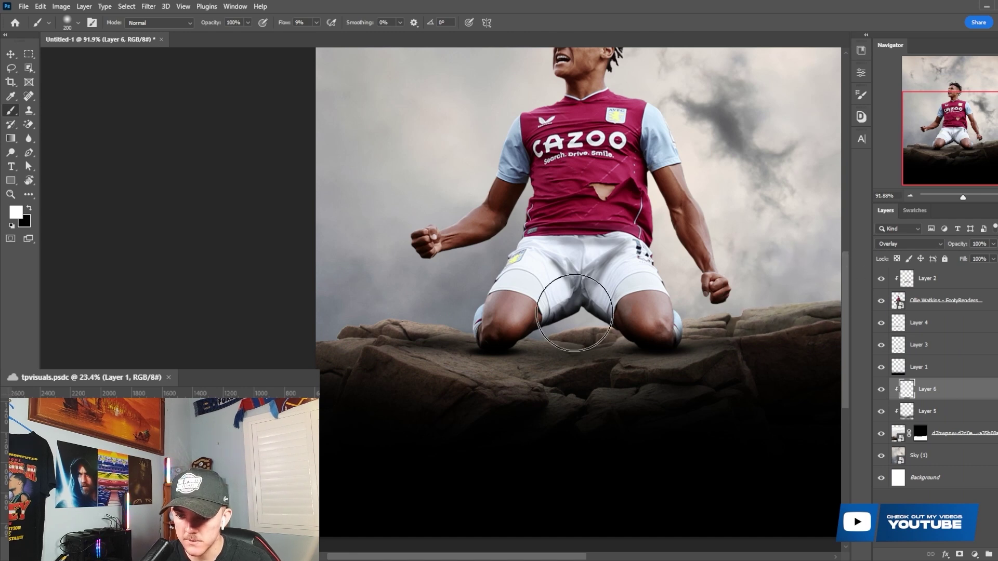
- Brush white highlights along the upper edges of the rocks with the soft brush at 30 to 40 px
scroll(467, 322, "up", 3)
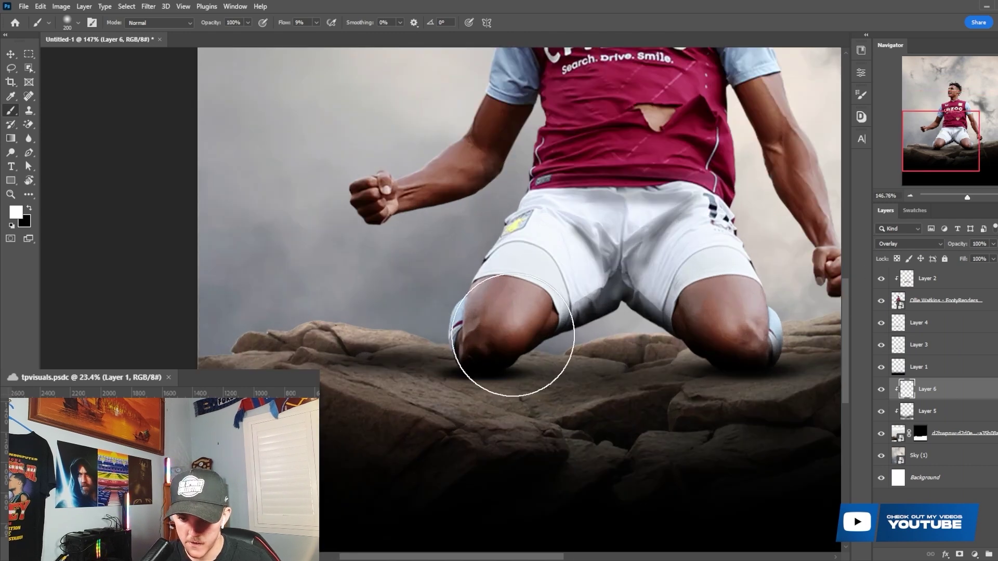
key("bracketleft")
key("bracketleft")
key("bracketleft")
key("bracketleft")
key("bracketleft")
key("bracketleft")
key("bracketleft")
key("bracketleft")
key("bracketleft")
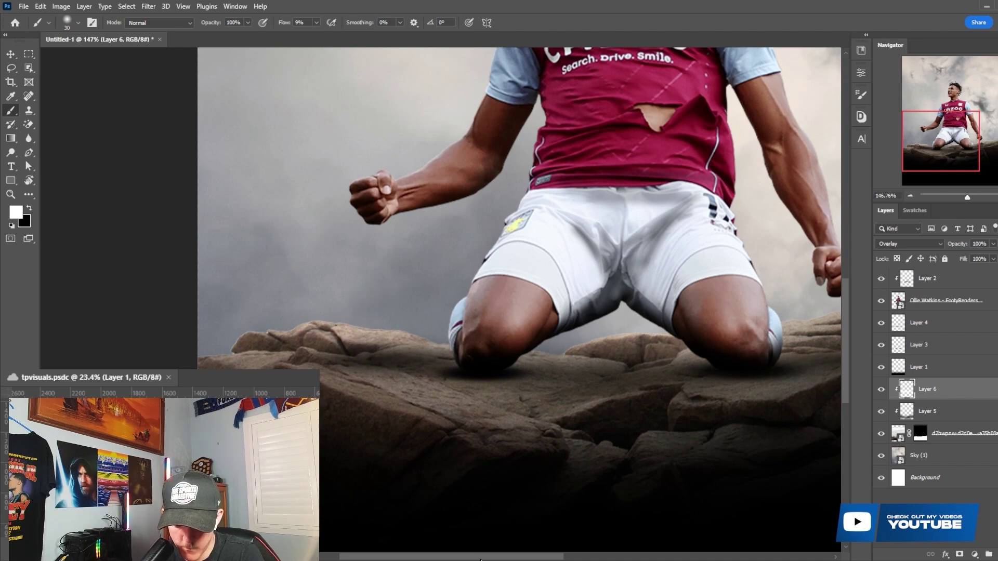
left_click_drag(478, 560, 557, 558)
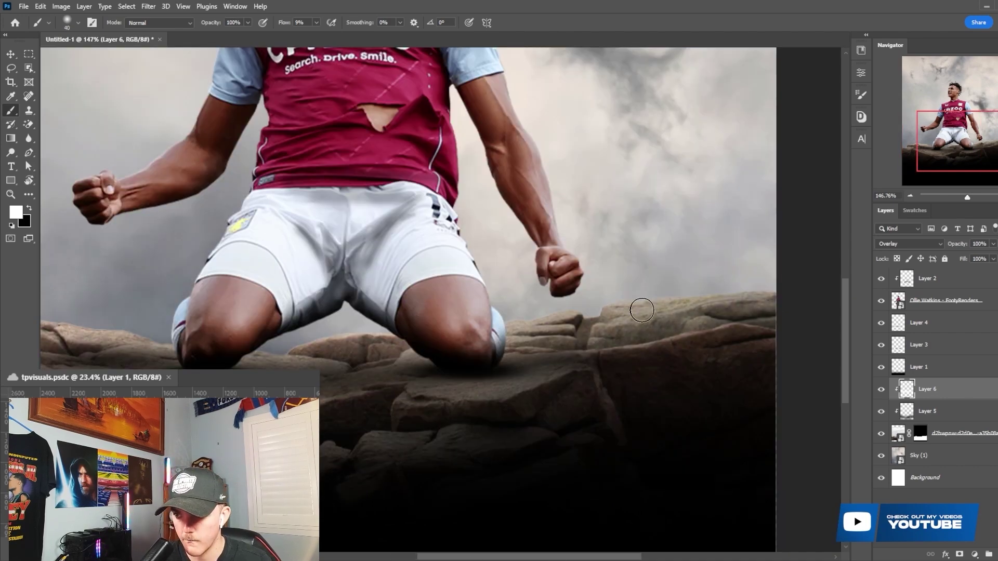
scroll(642, 311, "down", 12)
scroll(606, 268, "up", 4)
- Open the player render in the Camera Raw Filter and set Exposure +0.35, Contrast +22, Texture +30 and Clarity +62
key("v")
left_click(543, 282)
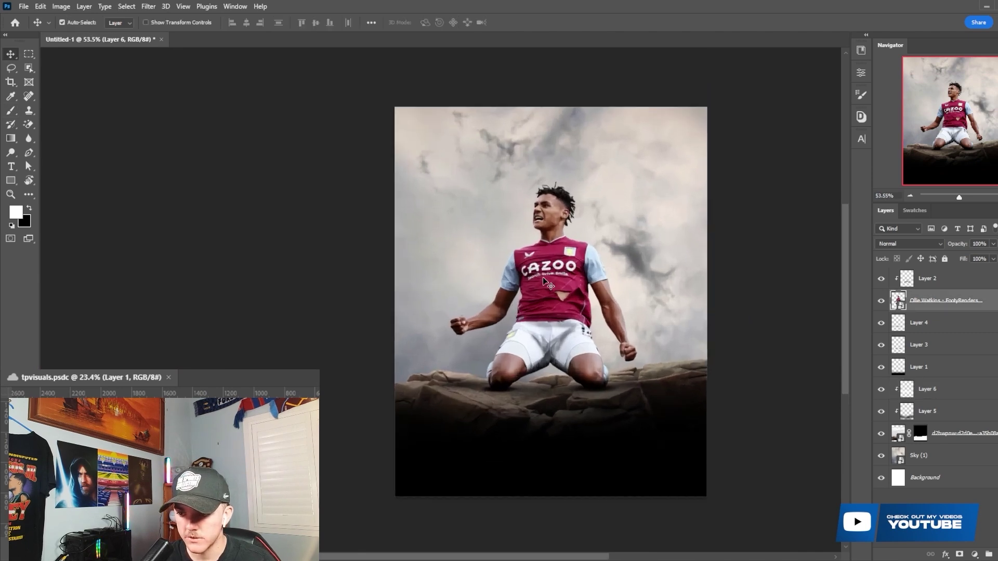
left_click(148, 9)
left_click(177, 85)
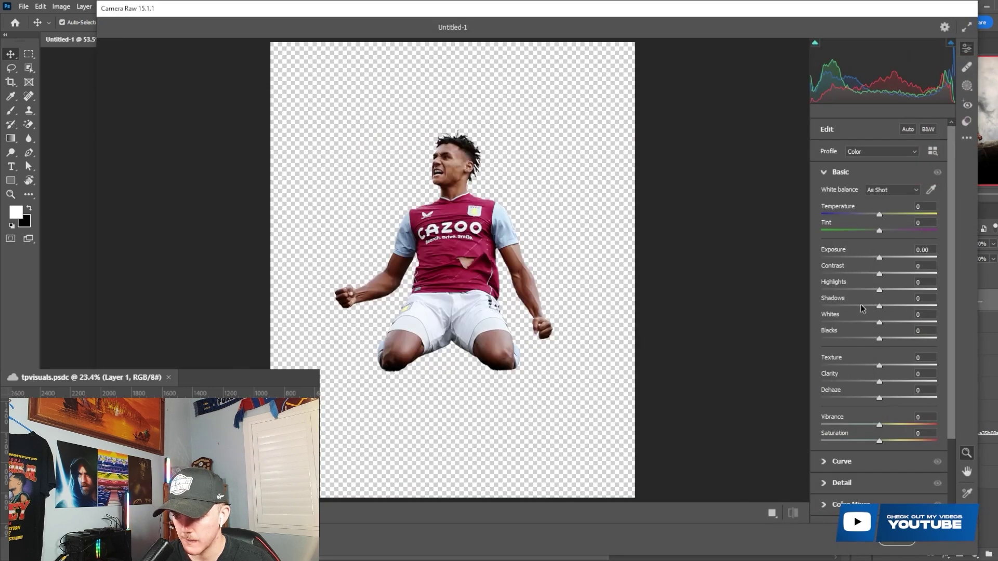
left_click_drag(880, 258, 882, 258)
mouse_move(893, 382)
left_mouse_down()
mouse_move(915, 382)
mouse_move(897, 366)
left_mouse_up()
left_click_drag(879, 274, 897, 277)
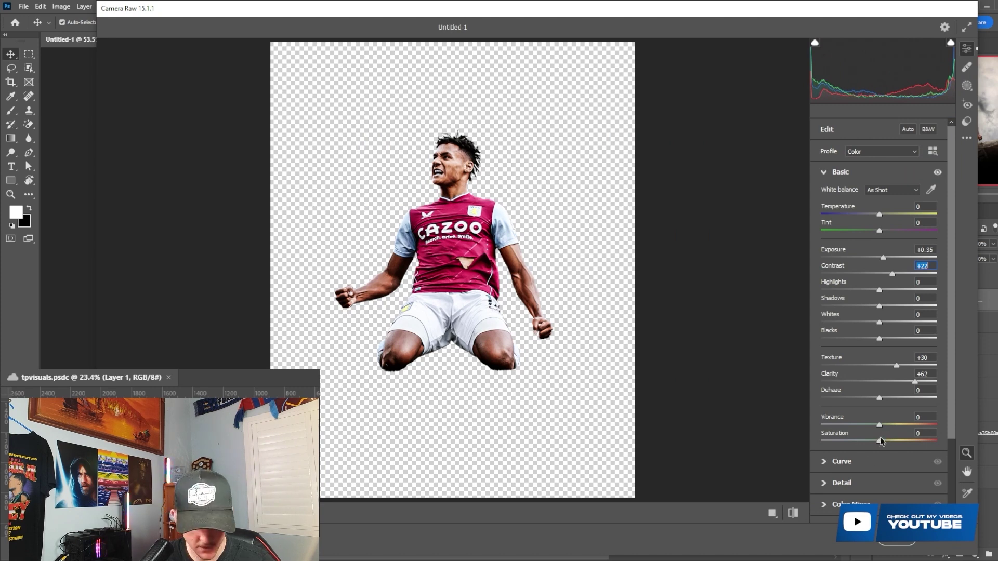
- Set the curve's Shadows to +10 and Sharpening to 27, and apply the Camera Raw Filter to the render
left_click(867, 463)
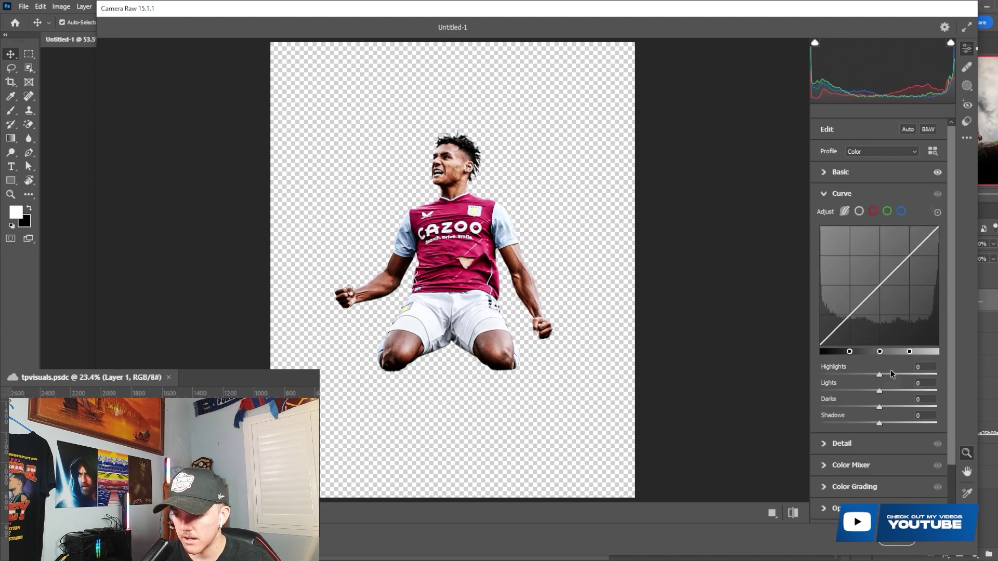
mouse_move(879, 423)
left_mouse_down()
mouse_move(893, 423)
mouse_move(885, 425)
left_mouse_up()
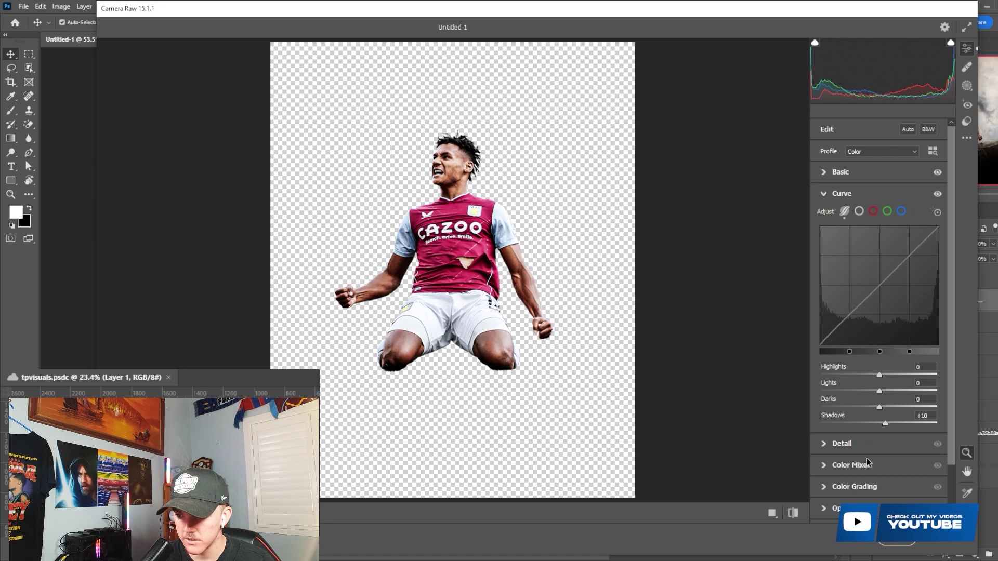
left_click(847, 445)
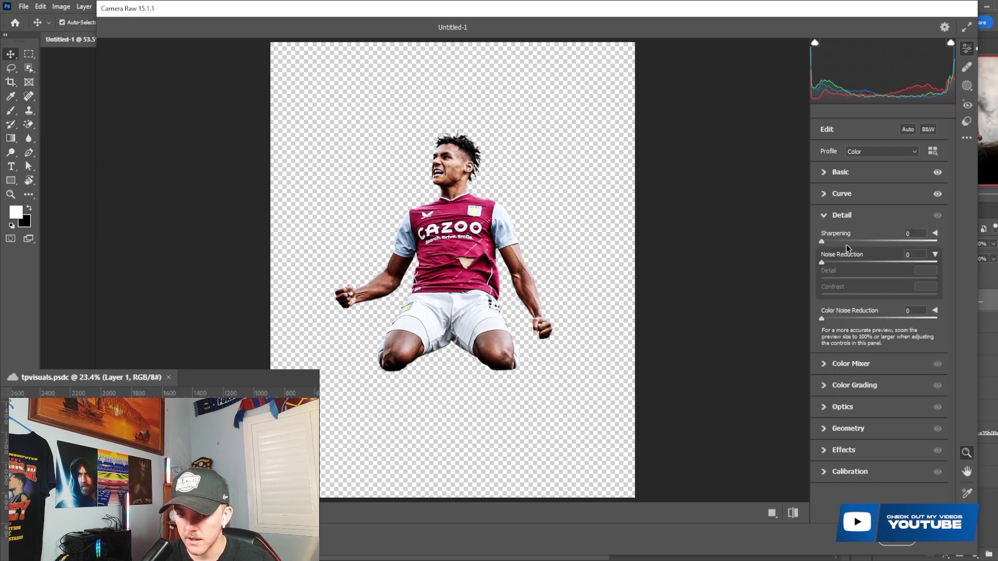
left_click_drag(851, 241, 843, 242)
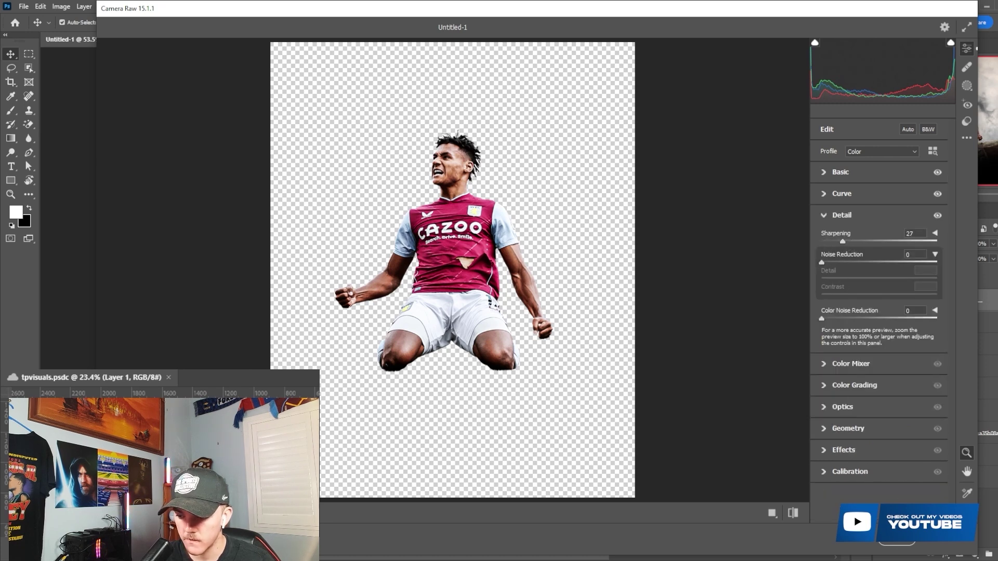
key("Return")
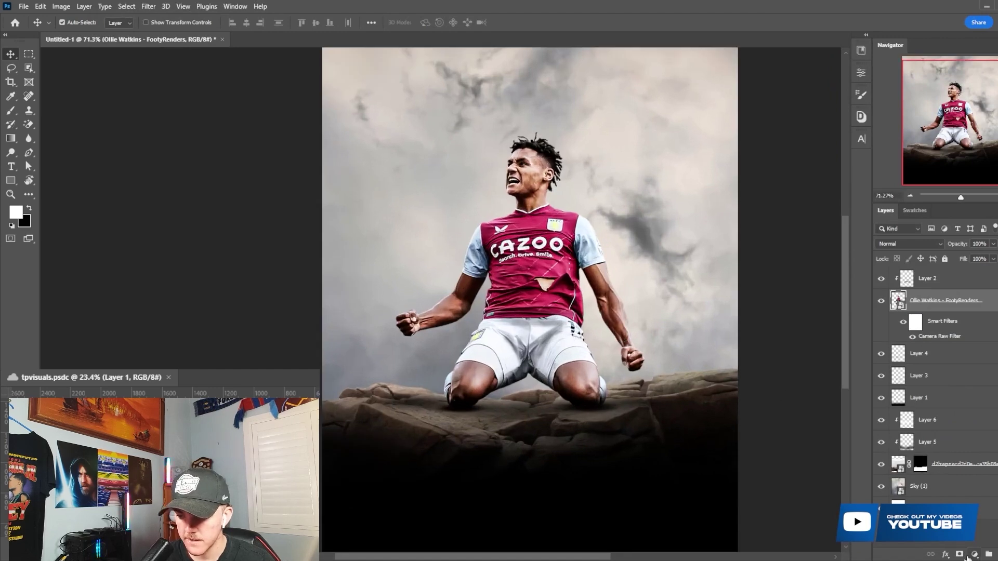
- Add a Color Lookup adjustment clipped to the player render and load the 3Strip.look 3D LUT
left_click(973, 556)
left_click(975, 496)
key("ctrl+alt+g")
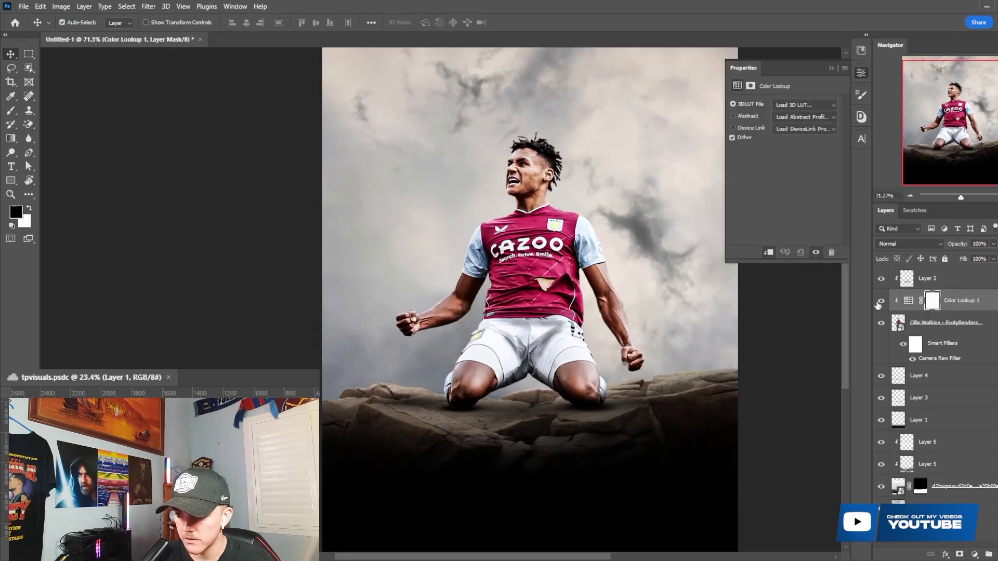
left_click(787, 107)
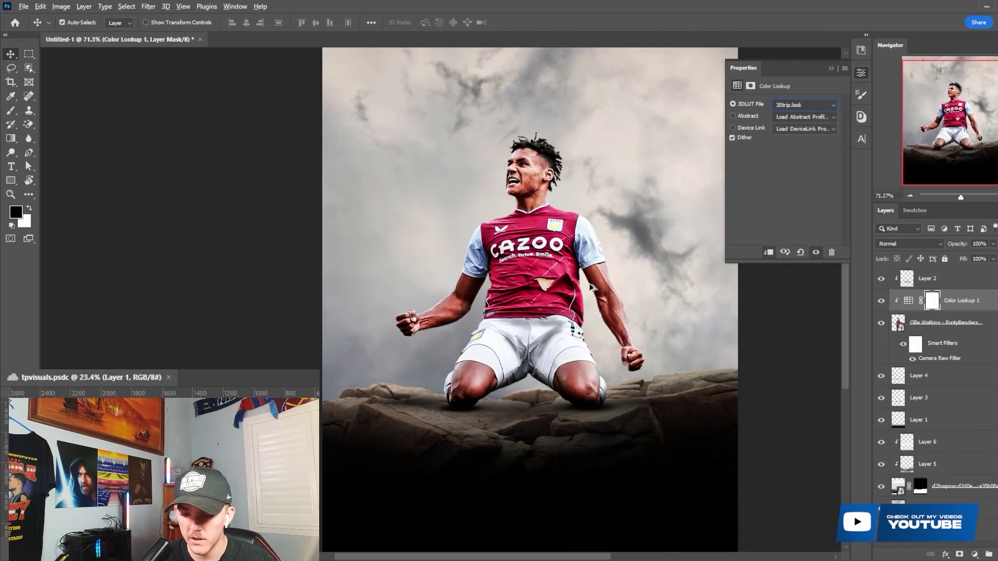
scroll(527, 326, "down", 1)
scroll(527, 325, "up", 1)
- Add a Color Lookup adjustment above Layer 2 and load the FuturisticBleak.3DL 3D LUT
left_click(968, 281)
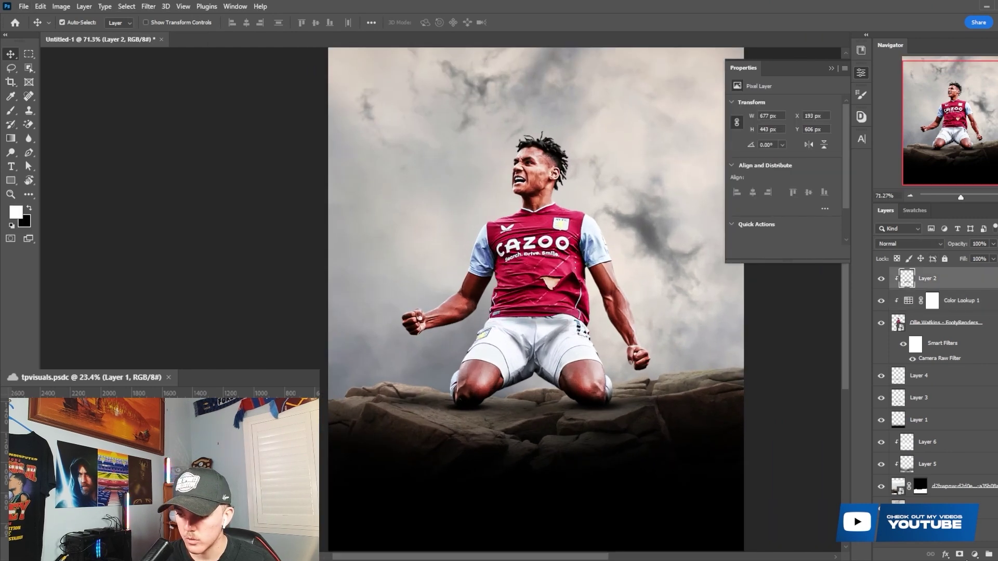
left_click(973, 555)
left_click(971, 496)
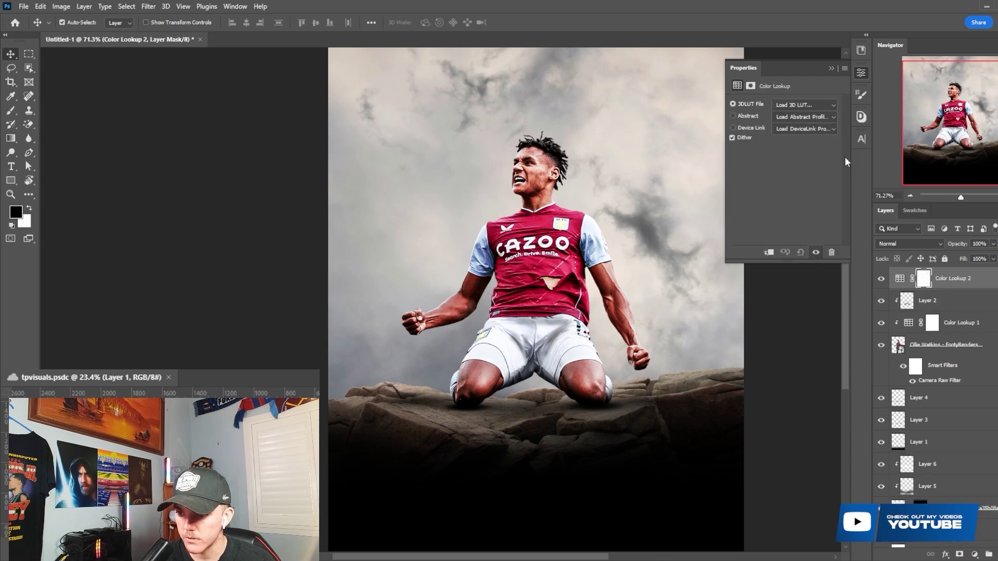
left_click(798, 105)
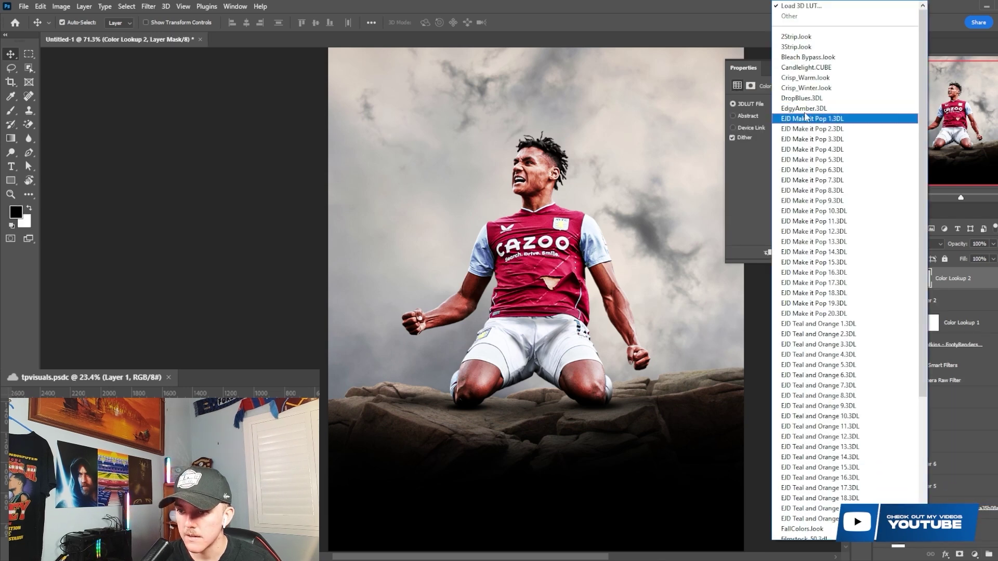
left_click(801, 46)
scroll(786, 101, "down", 5)
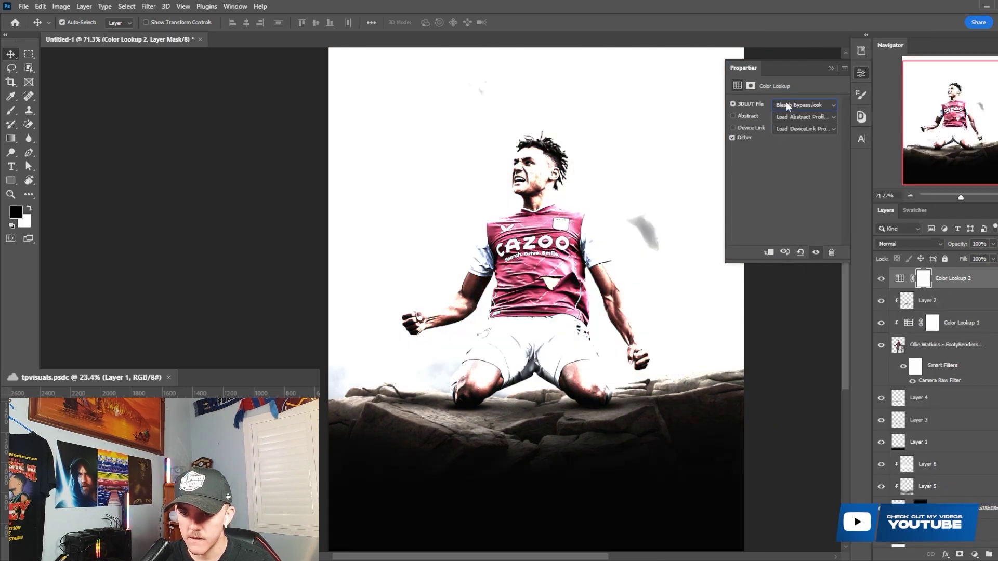
left_click(820, 105)
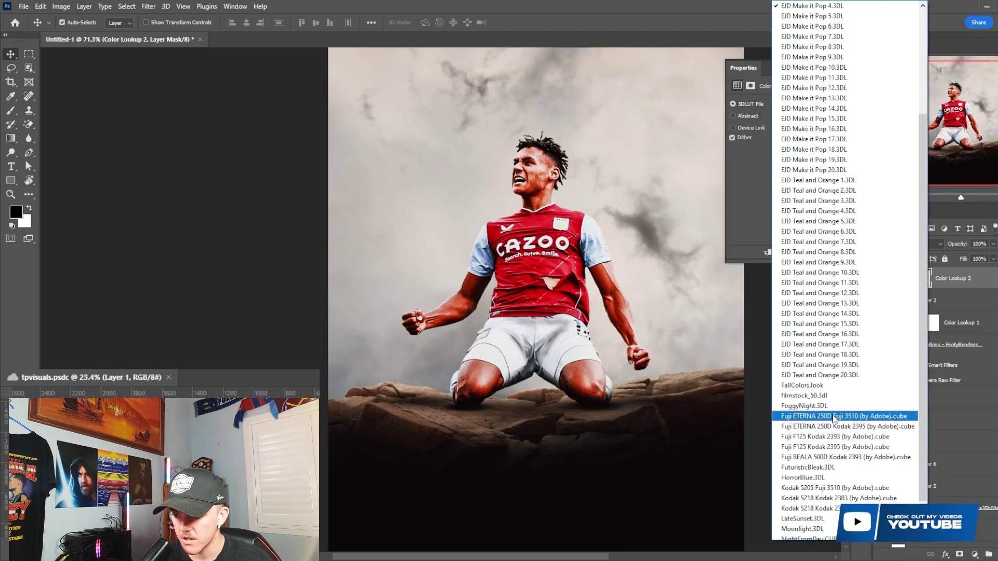
left_click(830, 469)
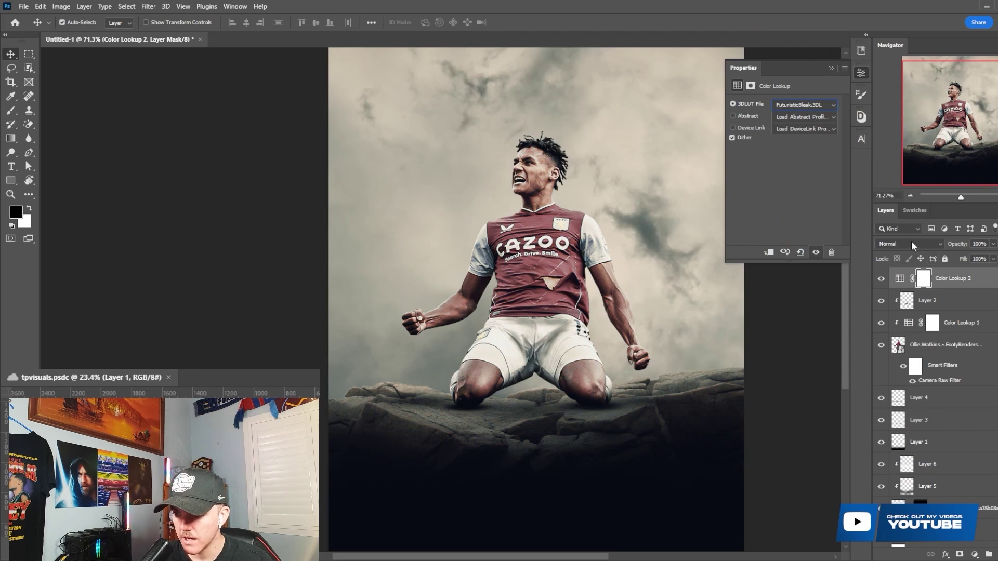
- Set the top Color Lookup adjustment's blend mode to Color and its opacity to 54%
left_click(908, 245)
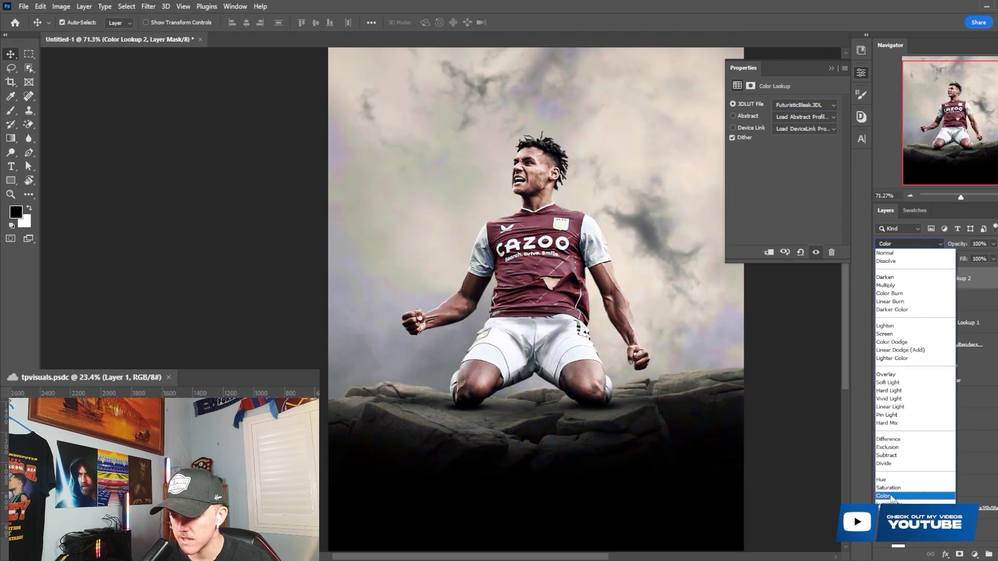
left_click(890, 496)
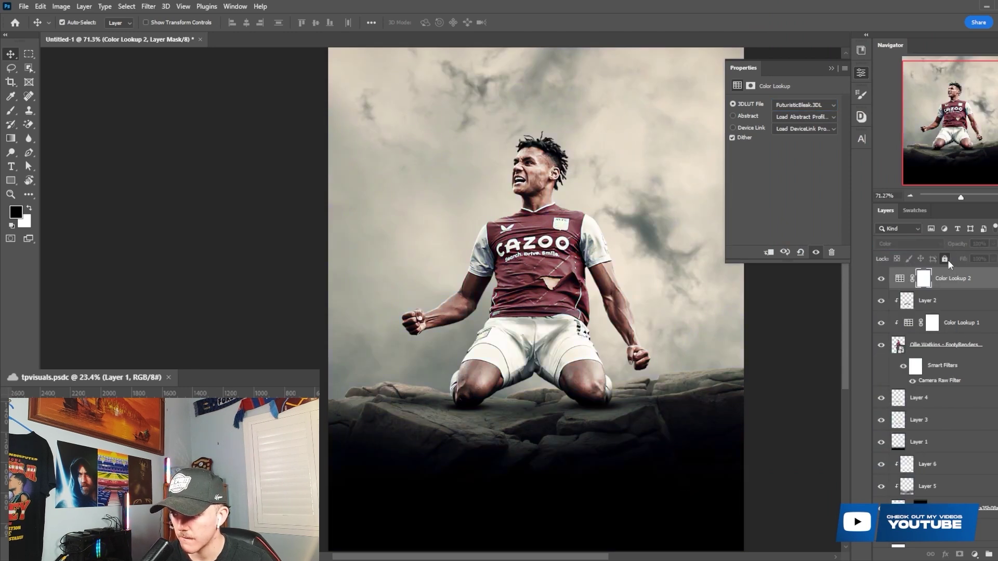
scroll(523, 260, "down", 2)
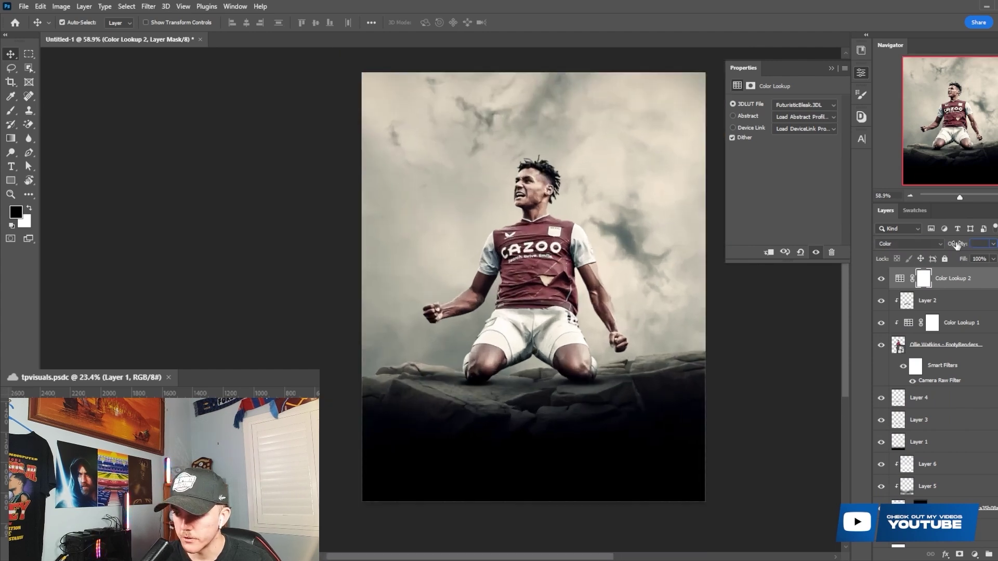
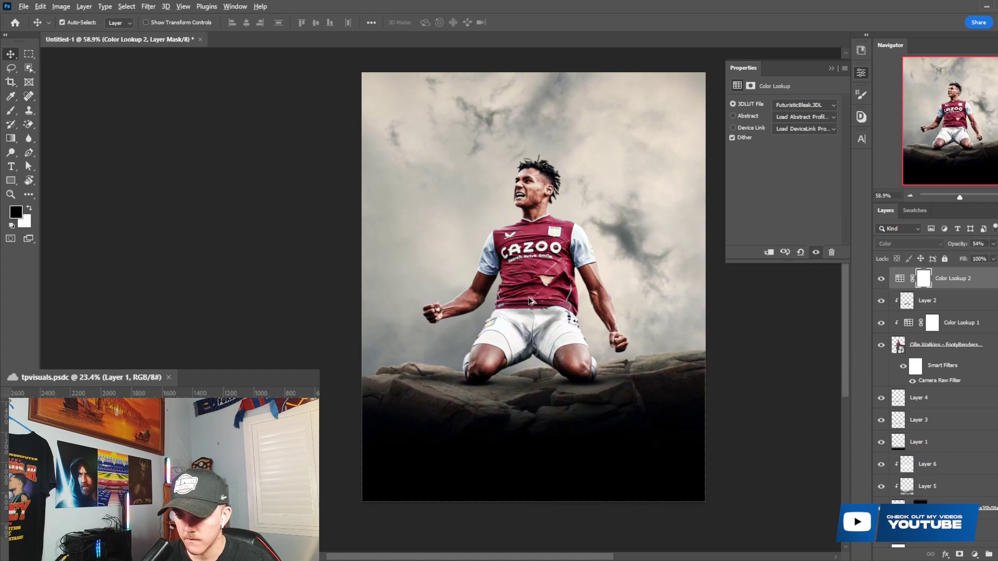
scroll(502, 298, "up", 2)
left_click(831, 68)
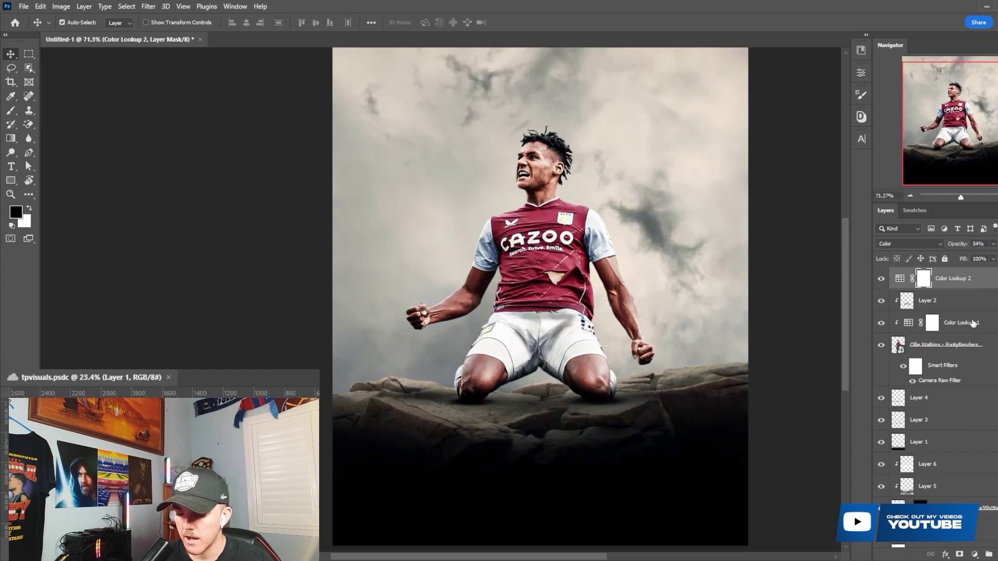
- Reopen the player render's Camera Raw Filter and raise Saturation to +20
left_click(945, 382)
key("x")
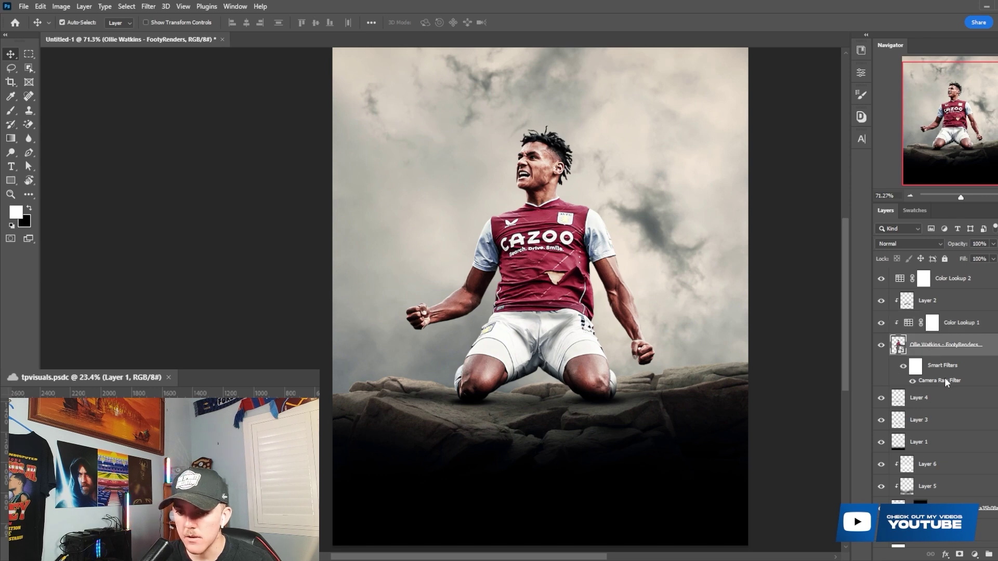
double_click(944, 379)
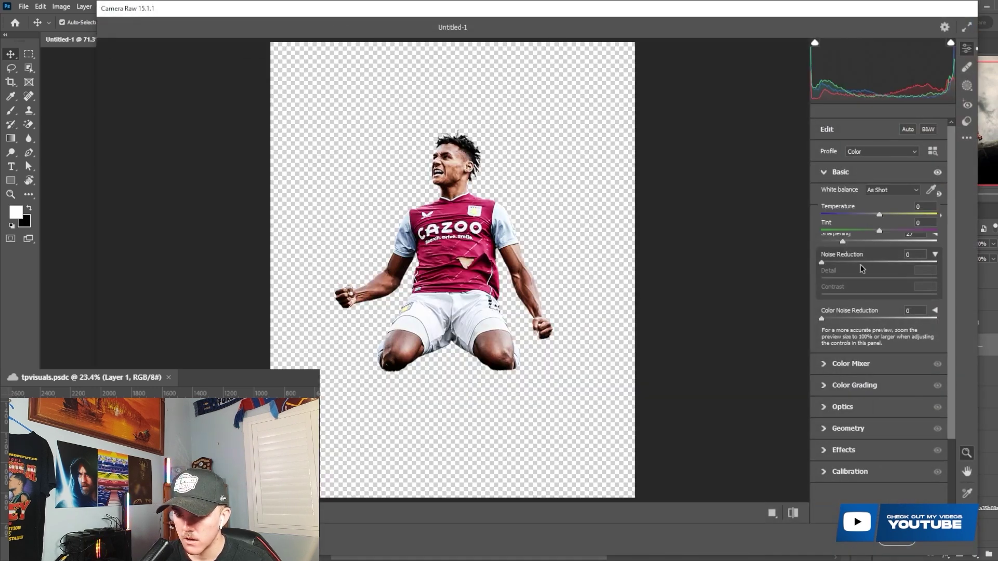
left_click(890, 441)
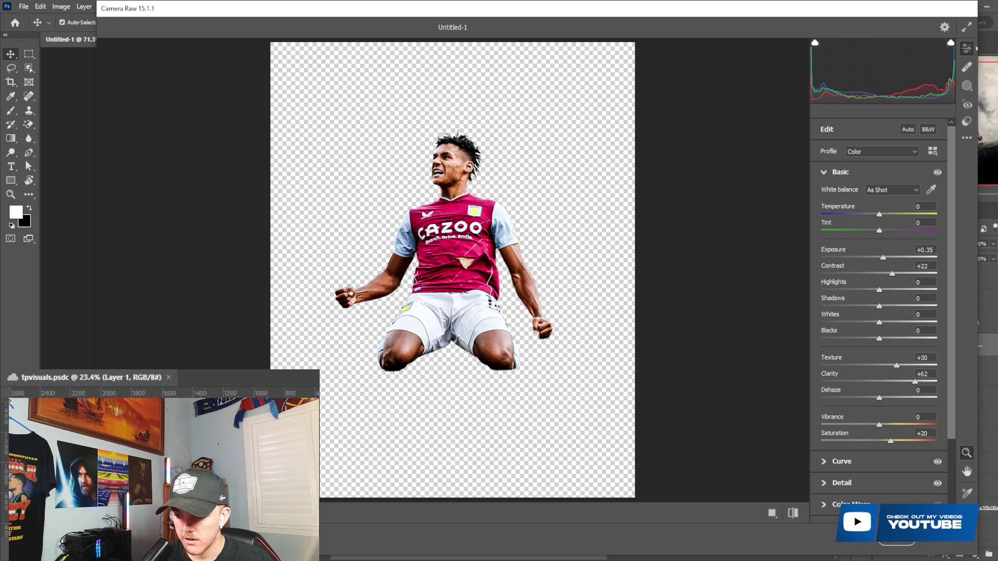
left_click(899, 542)
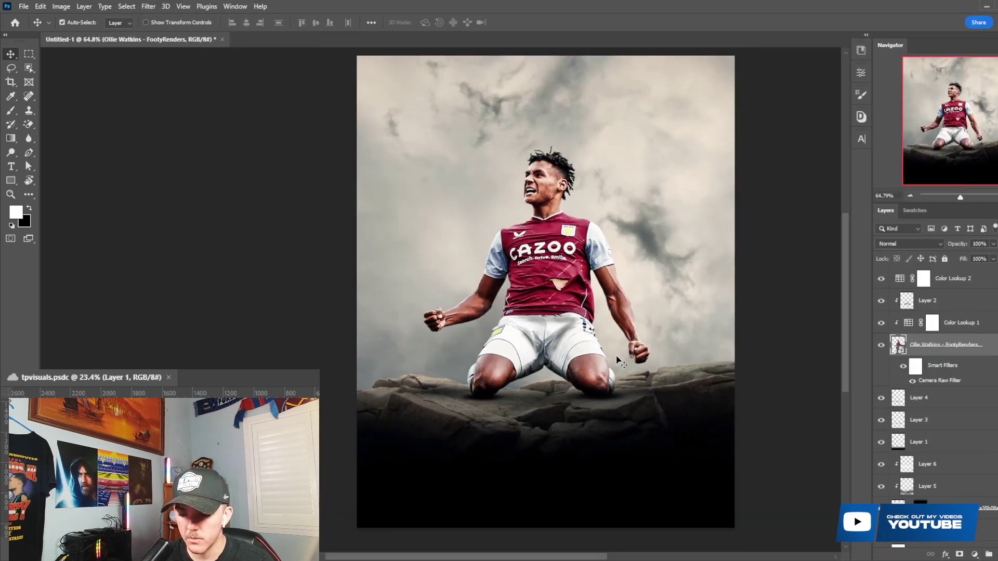
- Add a Hue/Saturation adjustment above Layer 2 and clip it to the player render
left_click(976, 310)
left_click(974, 554)
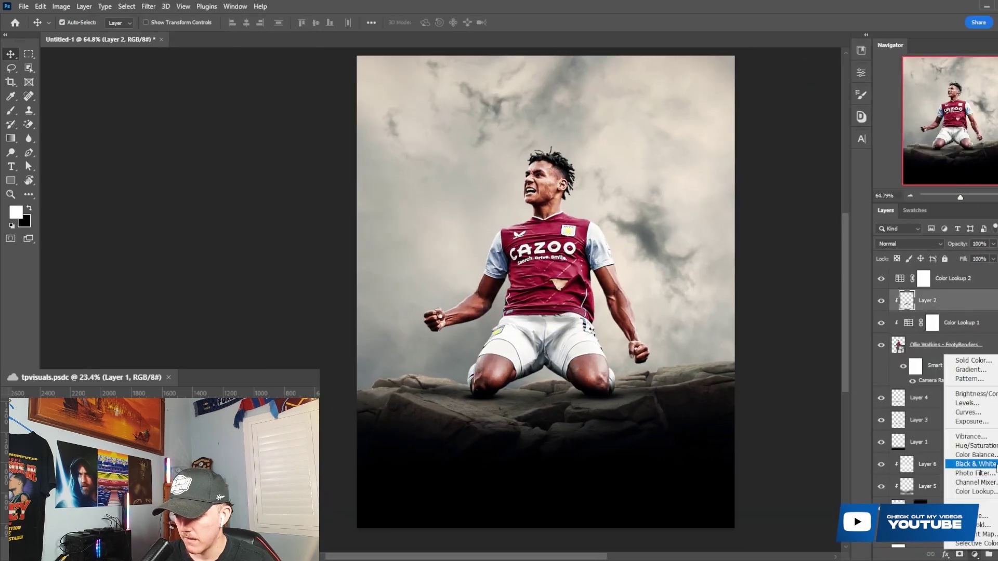
left_click(991, 445)
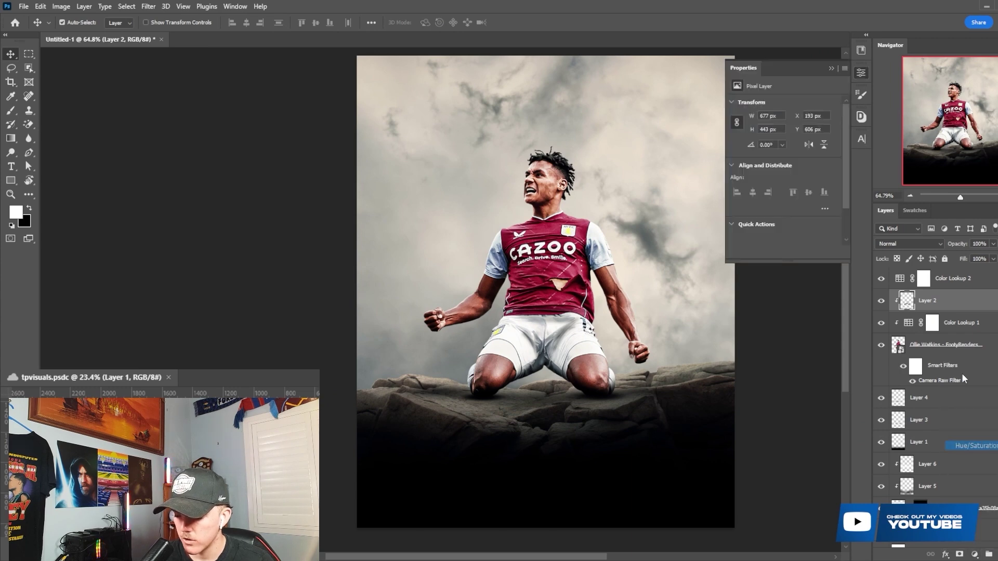
right_click(960, 297)
key("Escape")
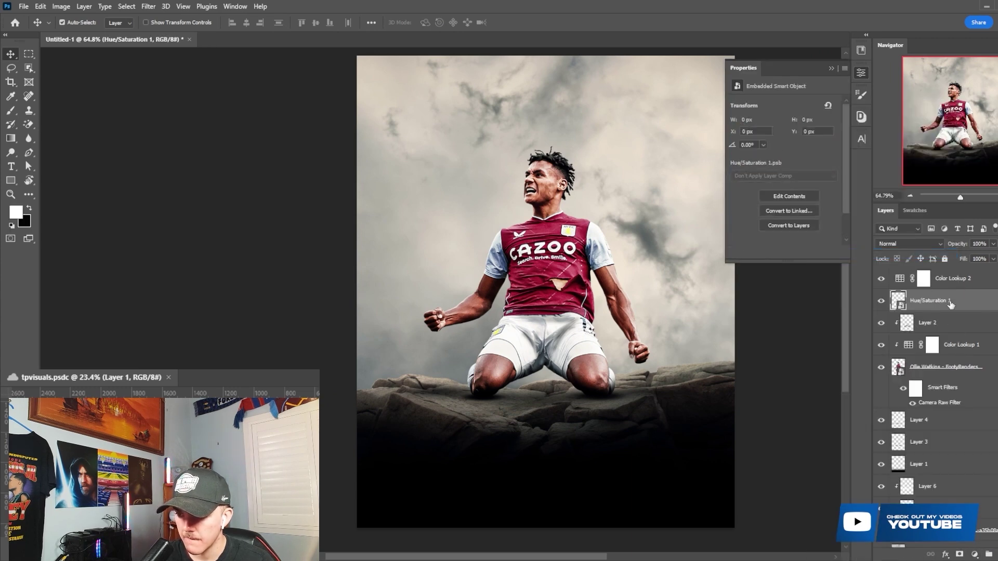
right_click(972, 306)
left_click(857, 311)
- Set the Reds' Saturation to +29 in the Hue/Saturation adjustment
left_click(784, 118)
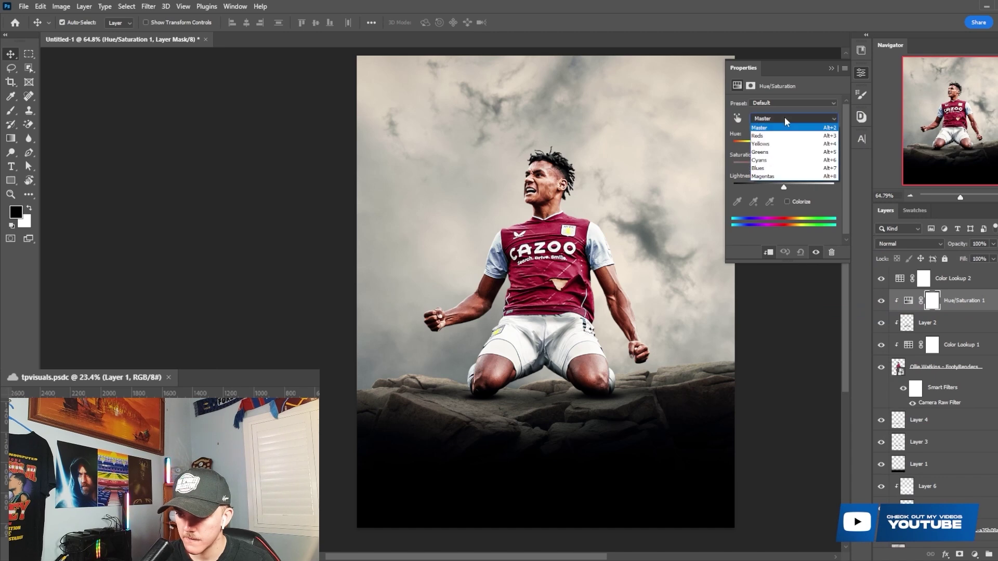
left_click(780, 136)
left_click_drag(785, 162, 809, 166)
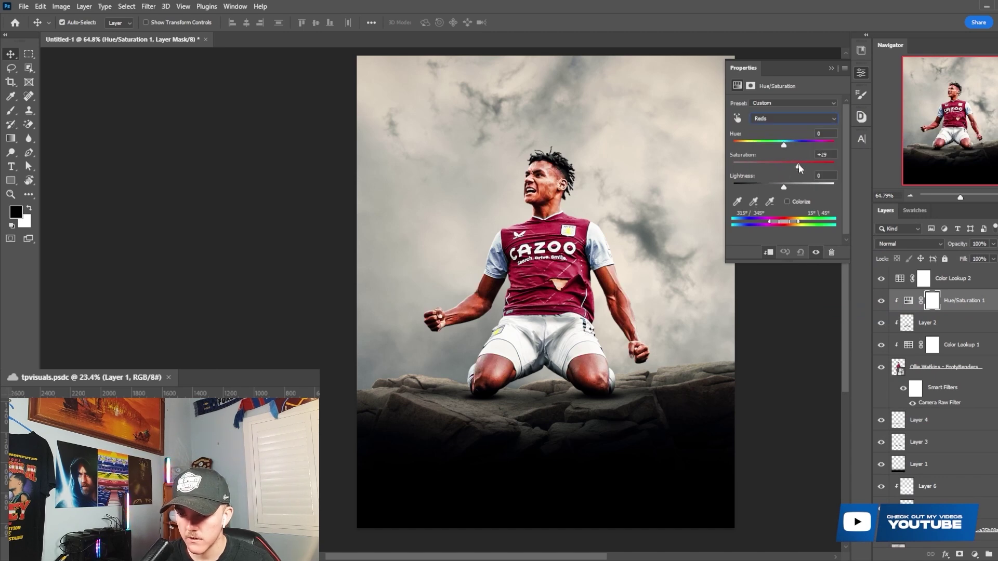
- Add a Selective Color adjustment clipped to the player render and set the Reds to Cyan +17% and Magenta +9%
left_click(975, 554)
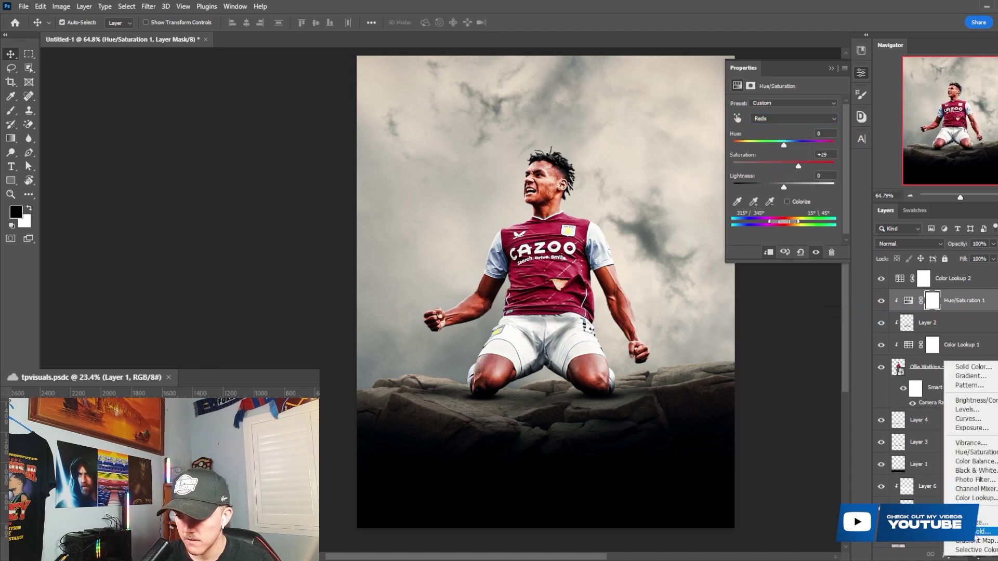
left_click(967, 517)
right_click(914, 299)
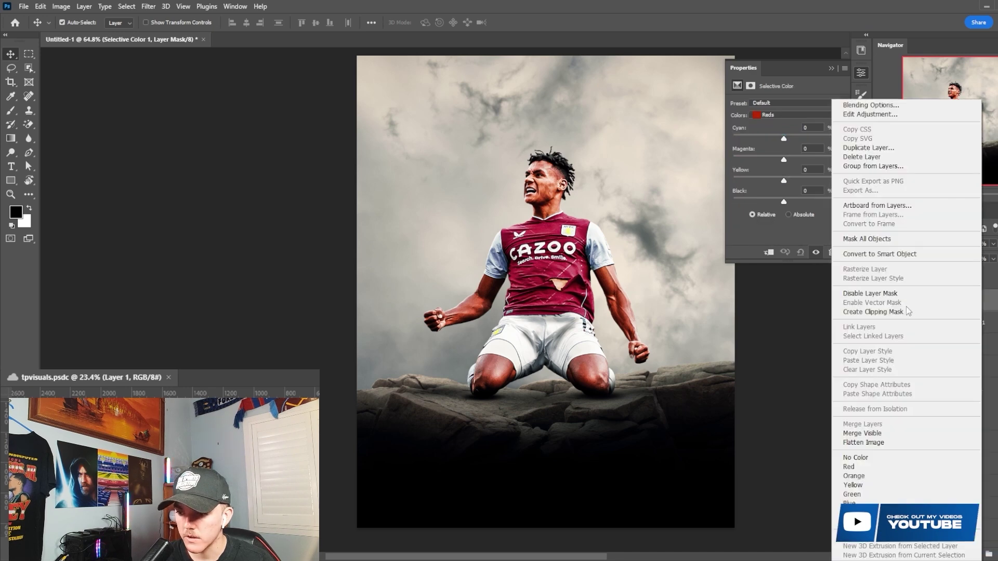
left_click(884, 312)
left_click_drag(788, 158, 792, 141)
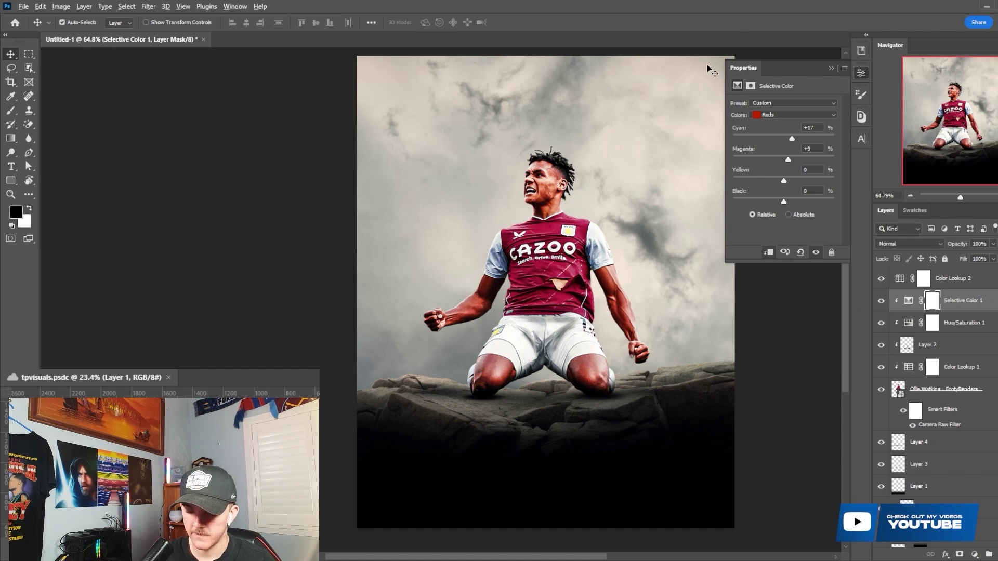
left_click(832, 69)
scroll(625, 242, "up", 1)
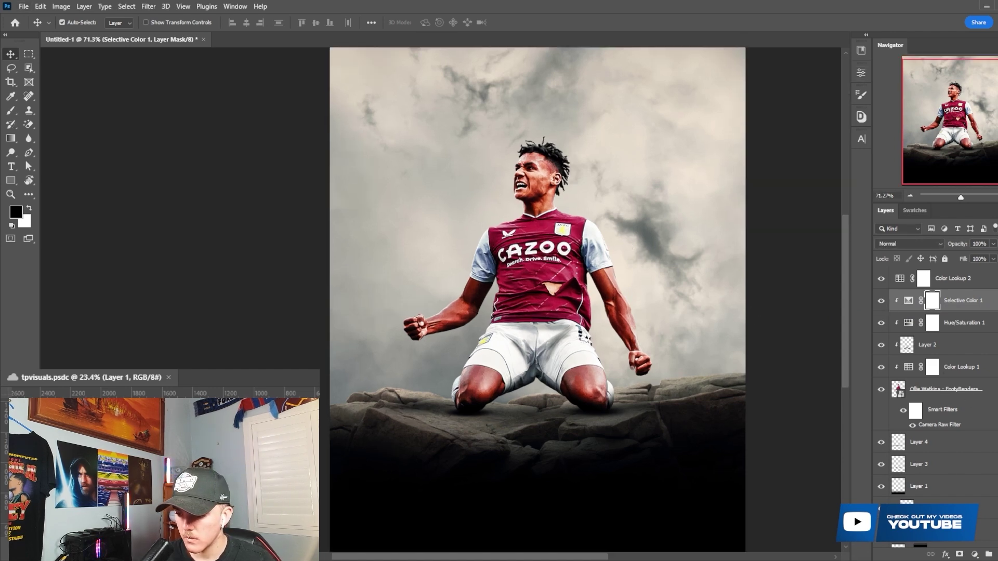
- Create two new layers, clip them to the player render and move them directly above it, below Color Lookup 1
key("ctrl+shift+alt+n")
key("ctrl+shift+alt+n")
key("x")
right_click(941, 312)
left_click(961, 312)
left_click(962, 305, "ctrl")
right_click(962, 312)
left_click(910, 312)
left_click_drag(941, 312, 956, 413)
- Rename the two new clipped layers w and b, and set both to the Overlay blend mode
double_click(931, 394)
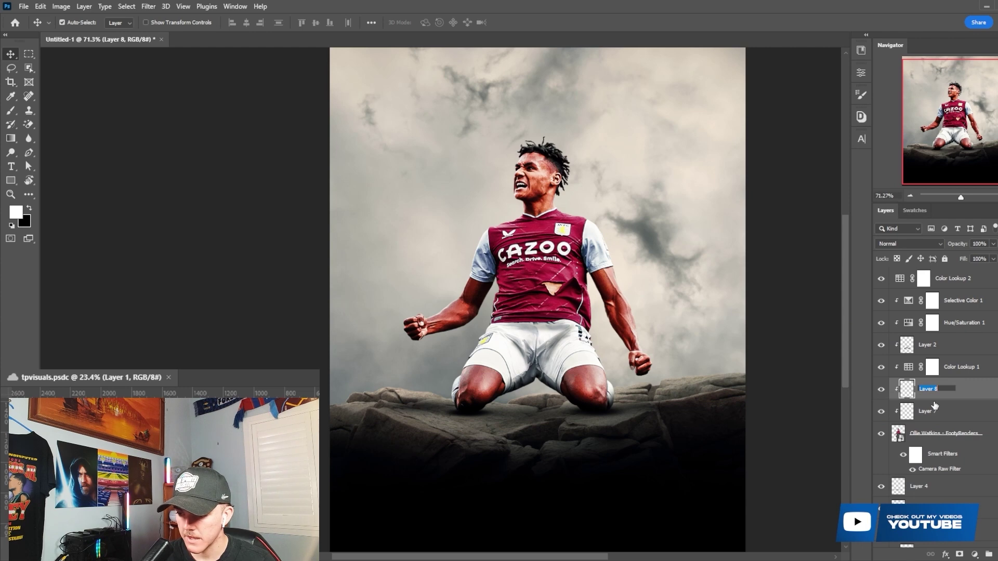
type("w")
key("Tab")
type("b")
left_click(952, 390, "ctrl")
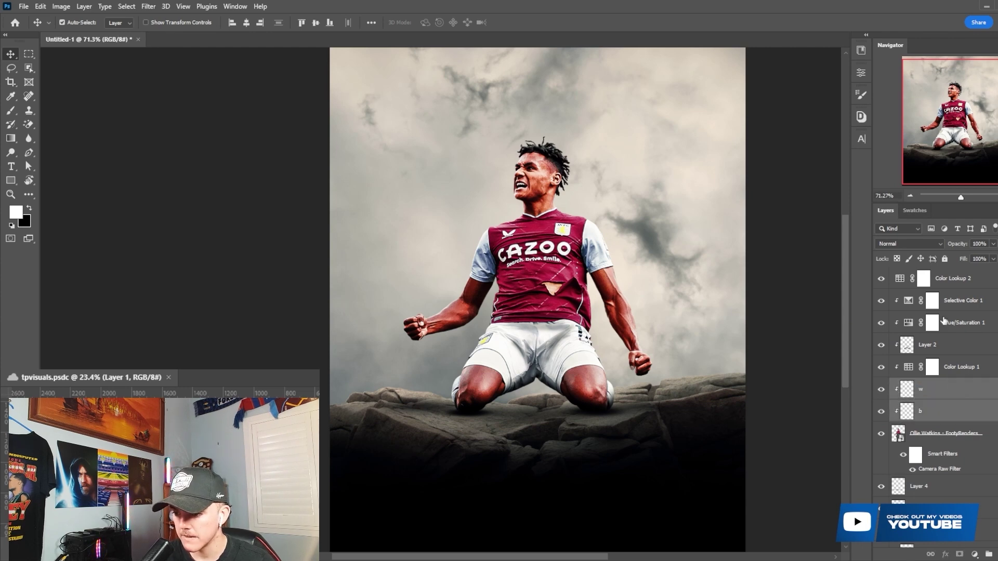
left_click(930, 244)
left_click(909, 367)
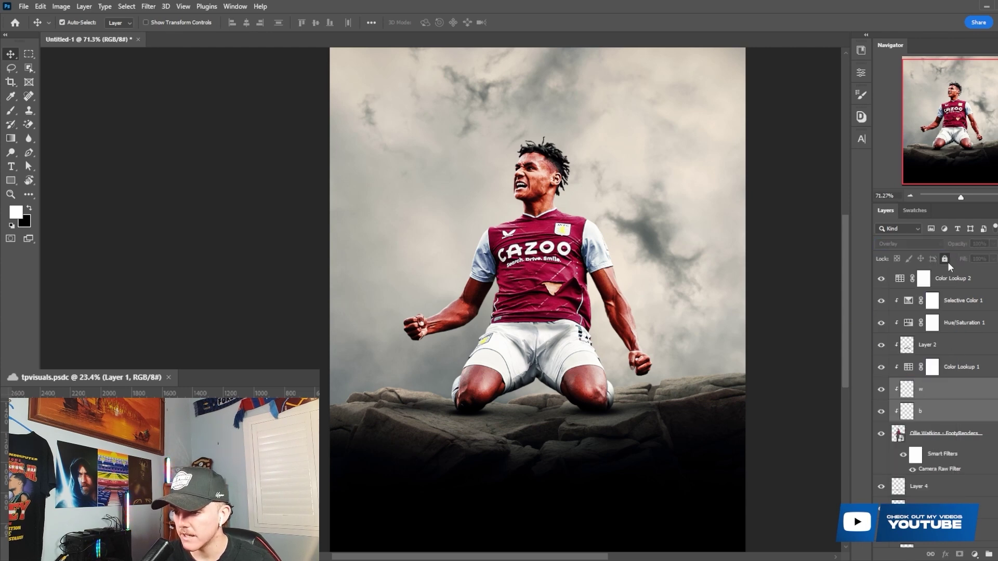
- Burn the shirt's folds and shadows on layer b using a small black brush at 30% opacity
left_click(967, 411)
key("b")
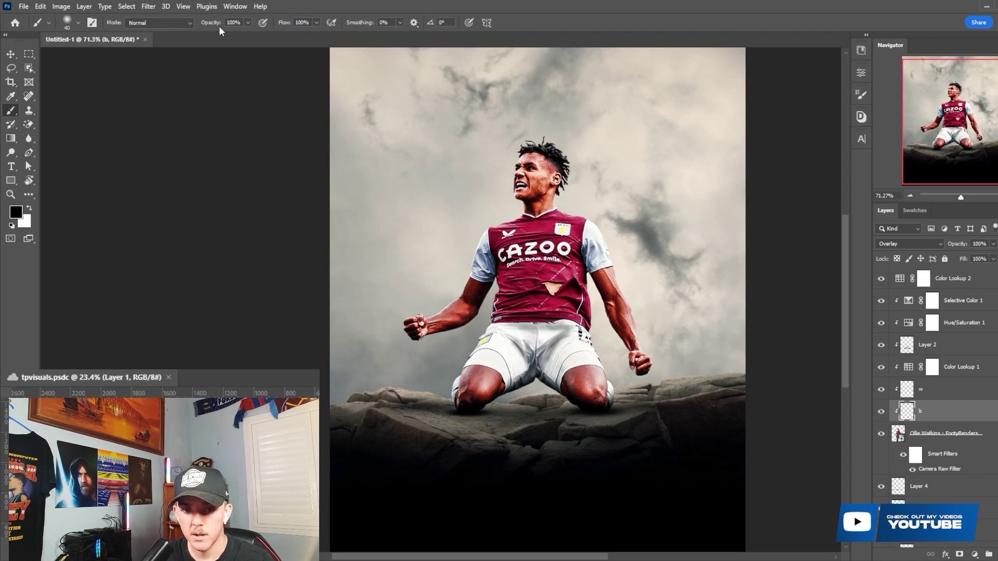
scroll(464, 227, "up", 5)
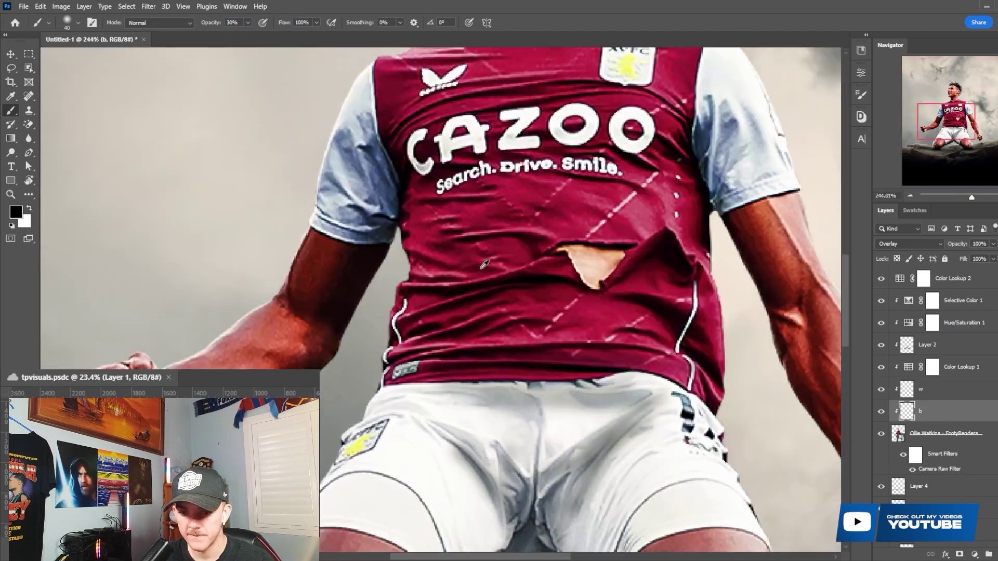
scroll(546, 225, "down", 1)
key("v")
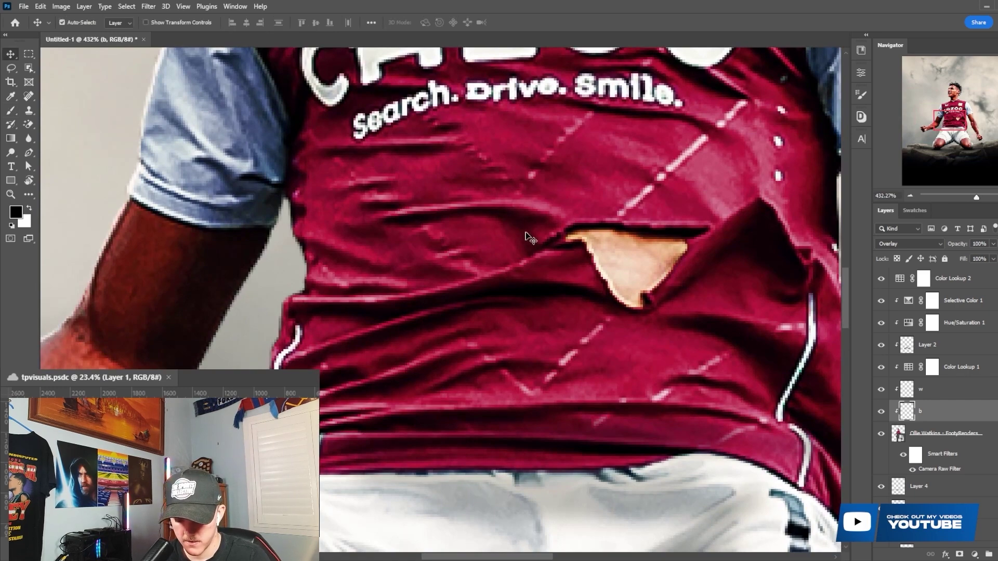
key("b")
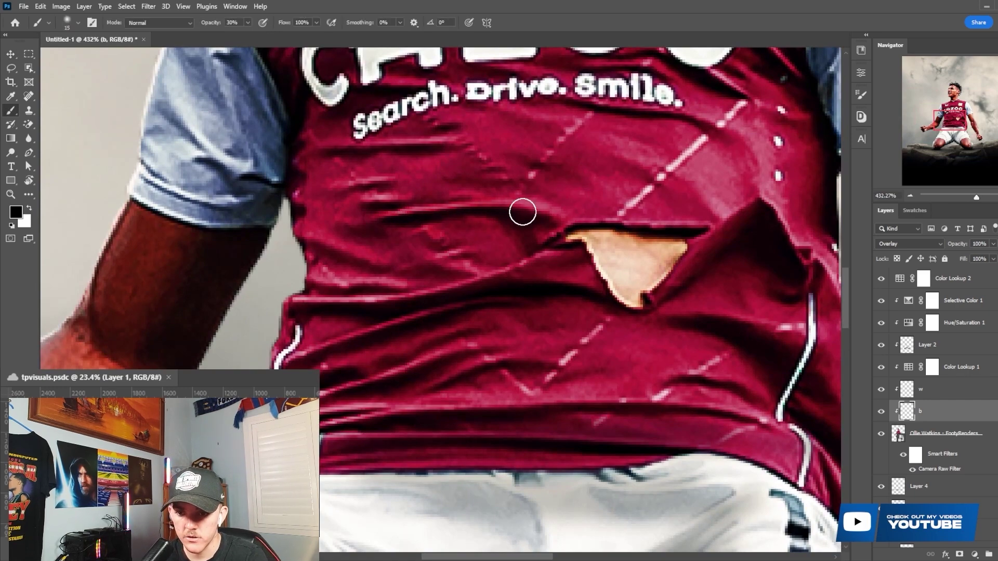
scroll(707, 312, "down", 3)
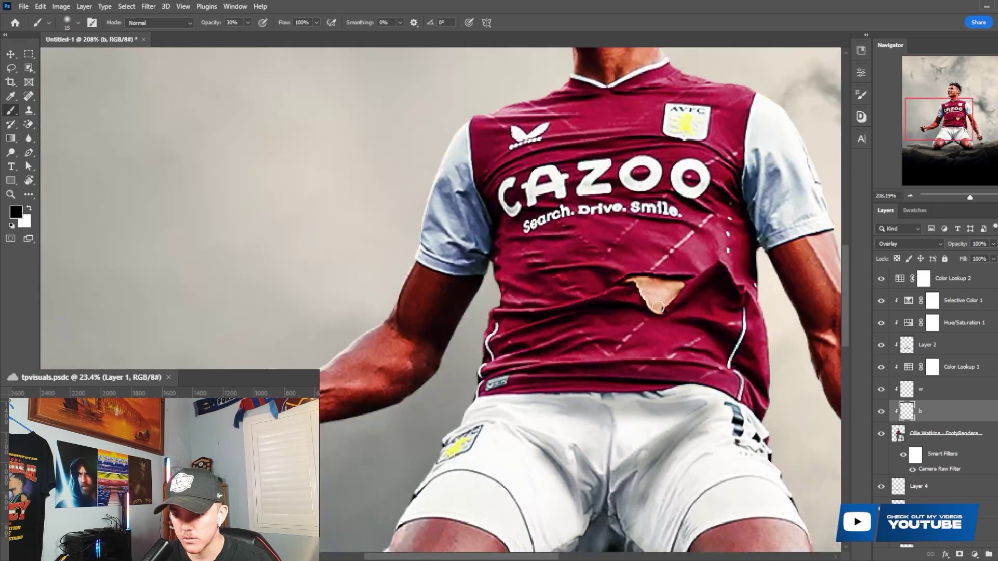
scroll(507, 359, "down", 2)
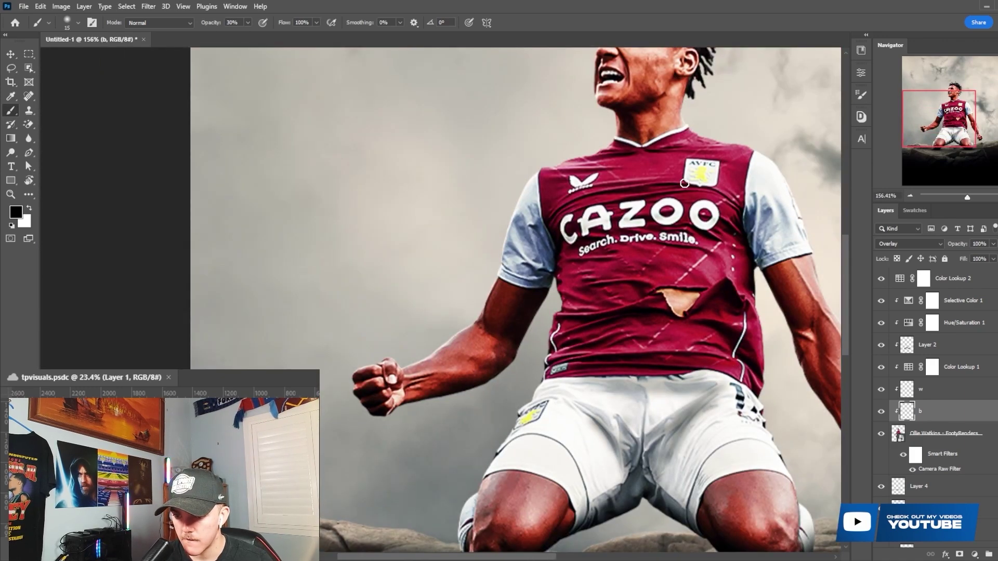
scroll(723, 187, "up", 5)
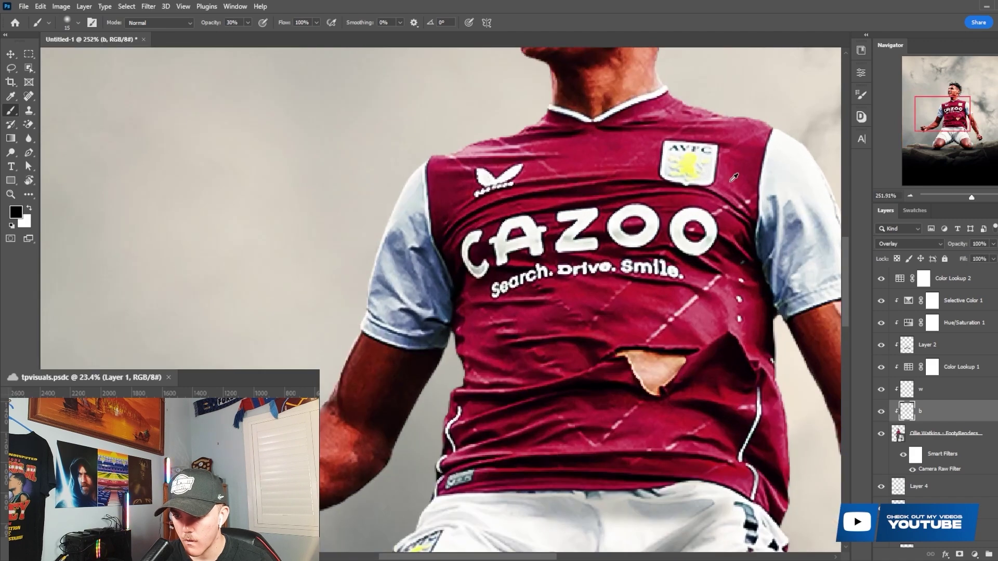
scroll(554, 199, "up", 3)
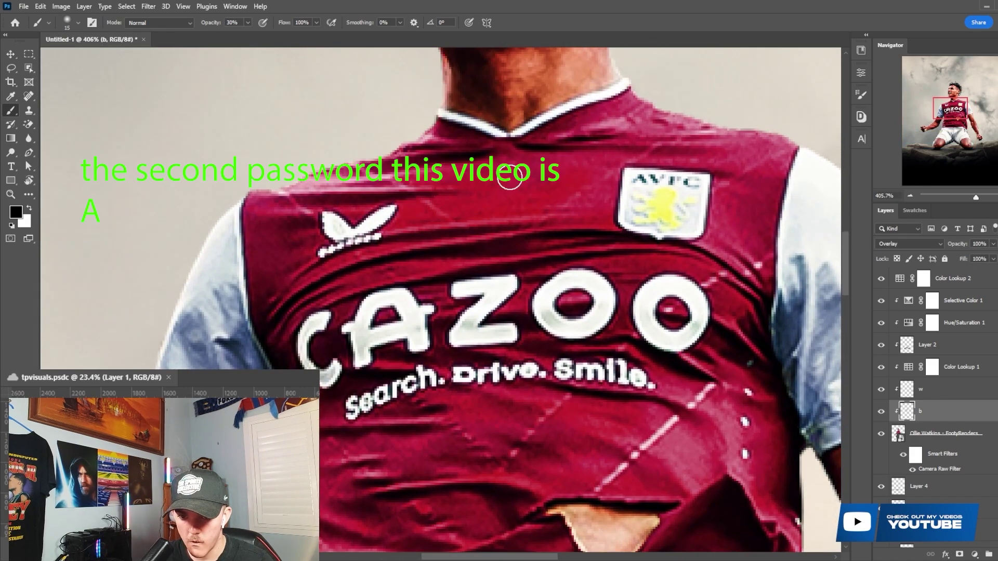
scroll(633, 127, "up", 1)
scroll(522, 163, "up", 6)
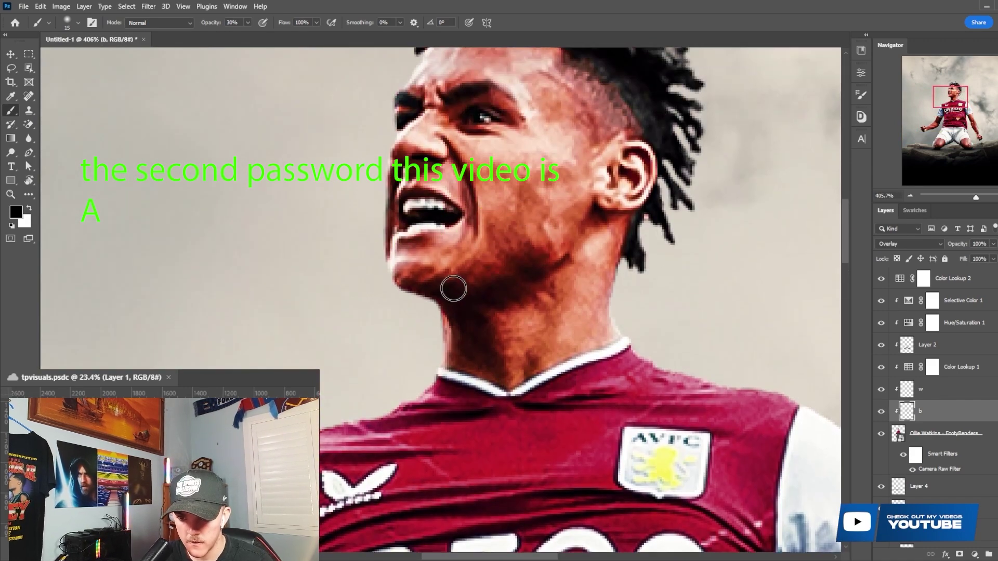
scroll(495, 206, "up", 3)
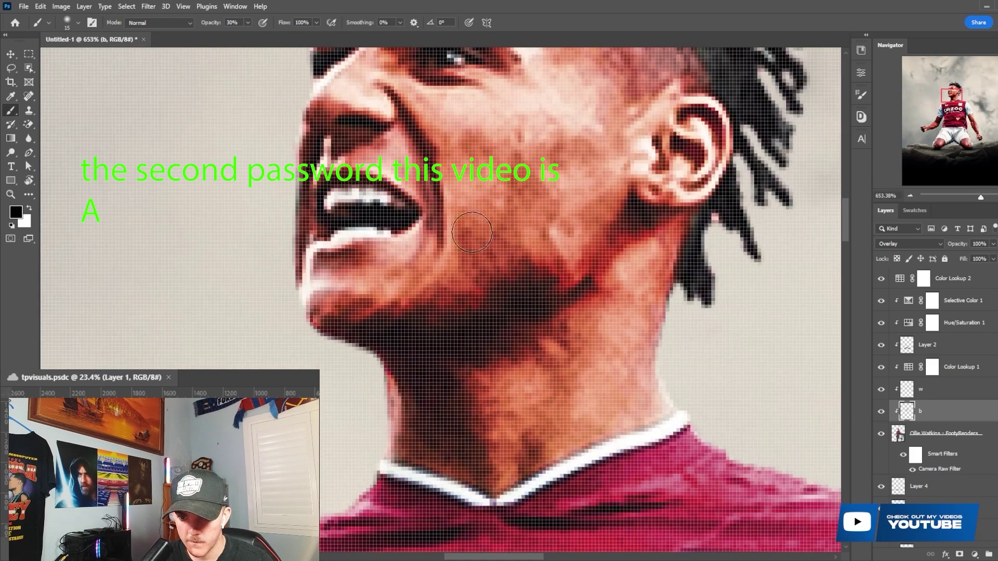
scroll(447, 172, "up", 2)
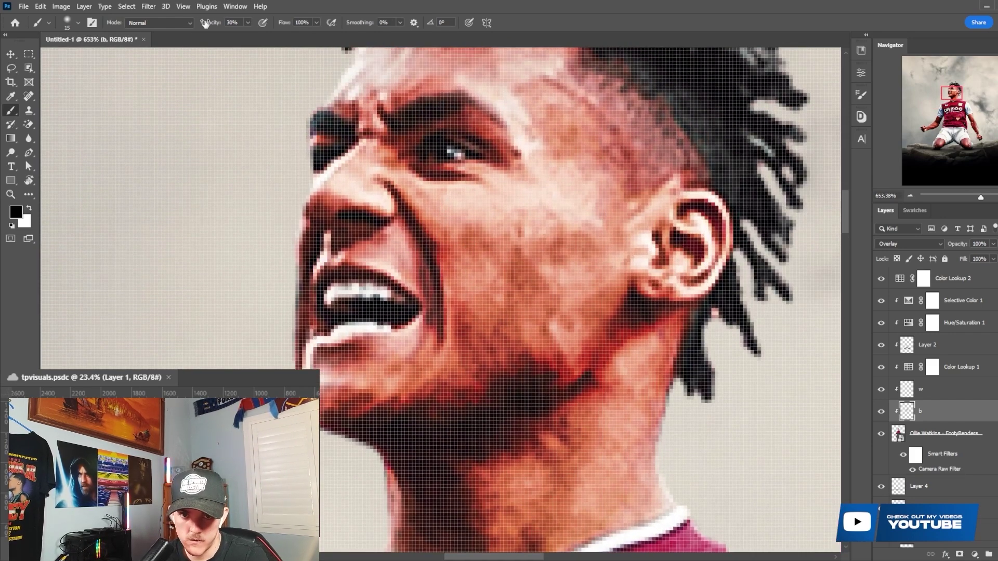
- Lower the brush opacity to 22% and burn the shadows on the player's face, cheek and hairline on layer b
left_click_drag(205, 24, 197, 24)
scroll(446, 156, "up", 1)
mouse_move(533, 121)
left_mouse_down()
mouse_move(447, 182)
mouse_move(368, 151)
mouse_move(350, 198)
mouse_move(372, 371)
left_mouse_up()
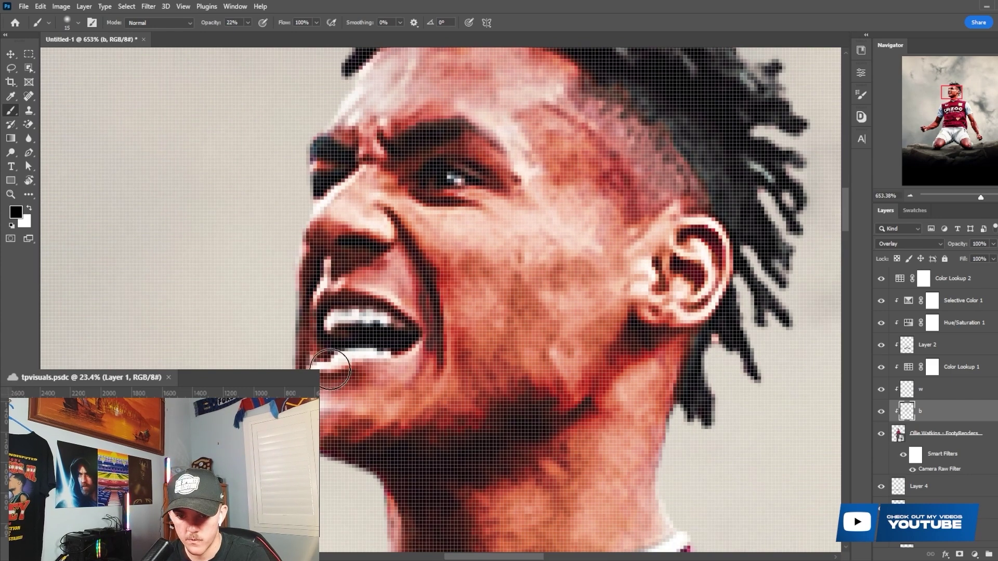
key("bracketleft")
key("bracketleft")
mouse_move(488, 257)
left_mouse_down()
mouse_move(541, 342)
mouse_move(595, 293)
mouse_move(596, 331)
mouse_move(543, 374)
mouse_move(479, 358)
left_mouse_up()
key("bracketright")
key("bracketright")
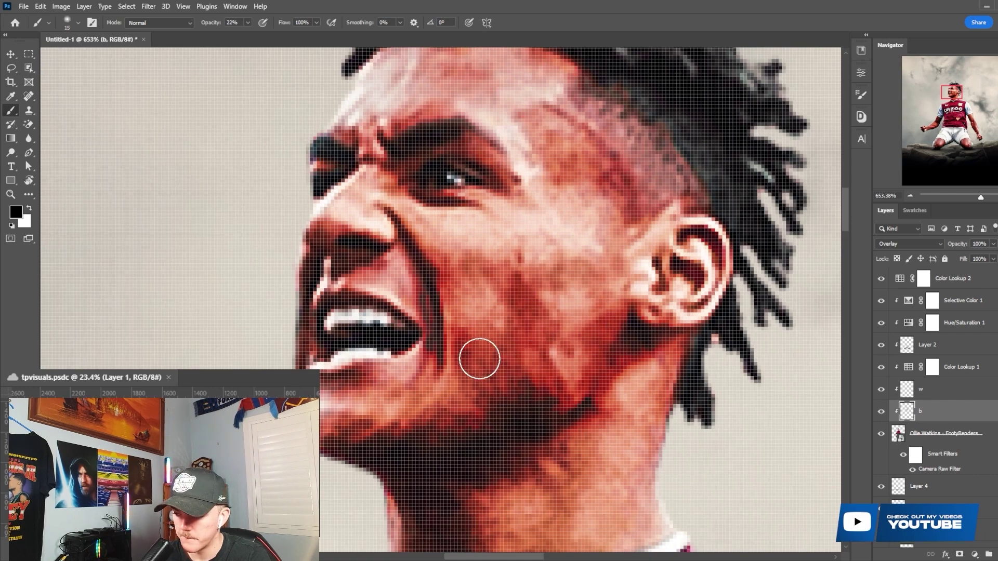
key("bracketright")
scroll(401, 172, "up", 1)
mouse_move(557, 100)
left_mouse_down()
mouse_move(625, 155)
mouse_move(664, 235)
mouse_move(656, 313)
mouse_move(712, 315)
left_mouse_up()
- Burn the shadow areas along both of the player's arms on layer b
scroll(631, 358, "down", 5)
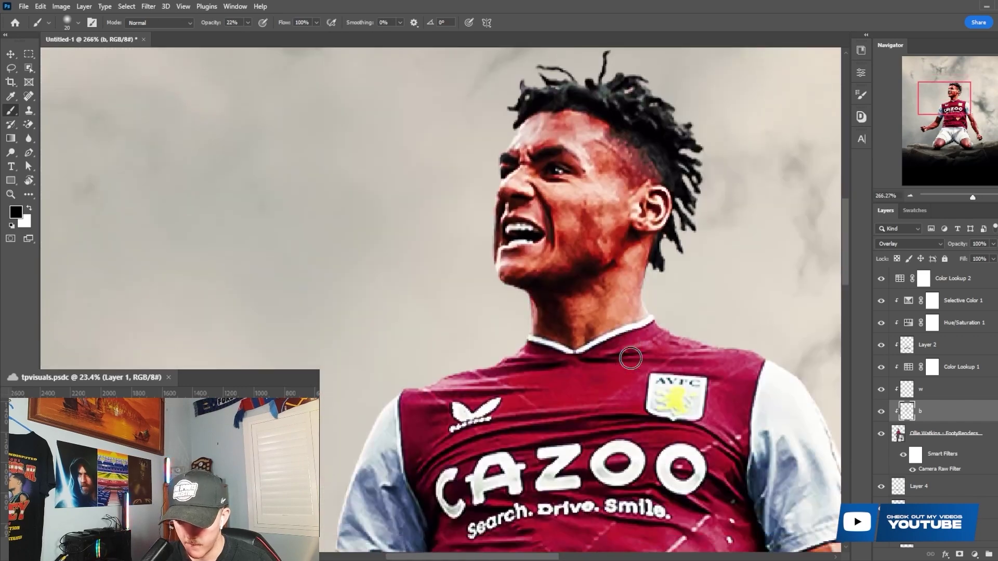
scroll(630, 358, "down", 5)
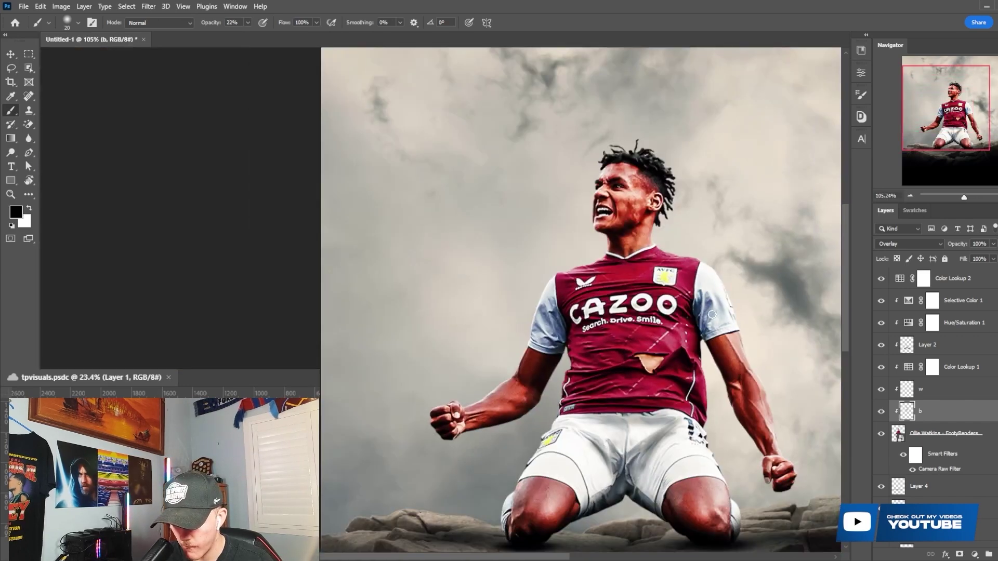
left_click_drag(763, 435, 749, 369)
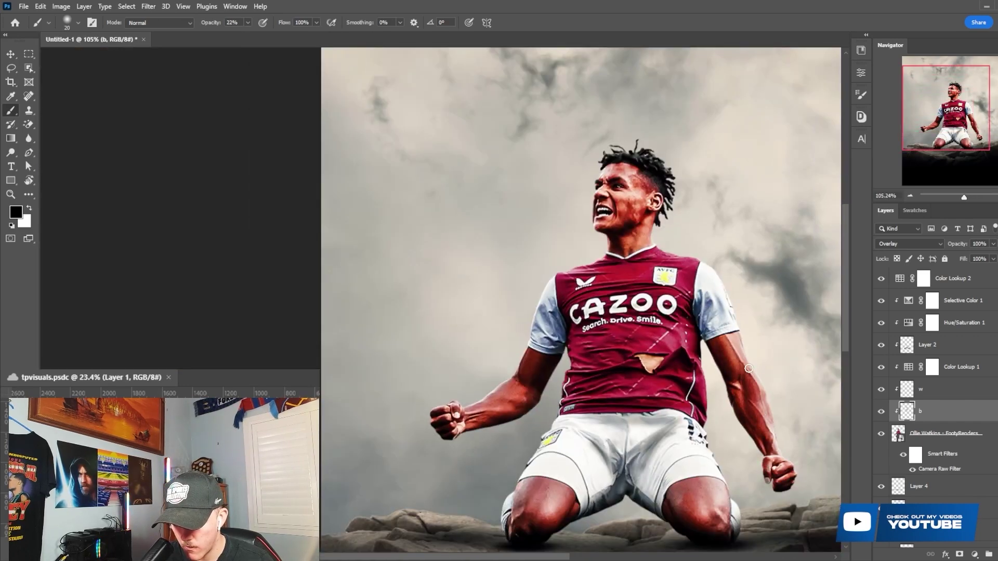
mouse_move(514, 416)
left_mouse_down()
mouse_move(464, 416)
mouse_move(515, 422)
left_mouse_up()
scroll(557, 429, "down", 3)
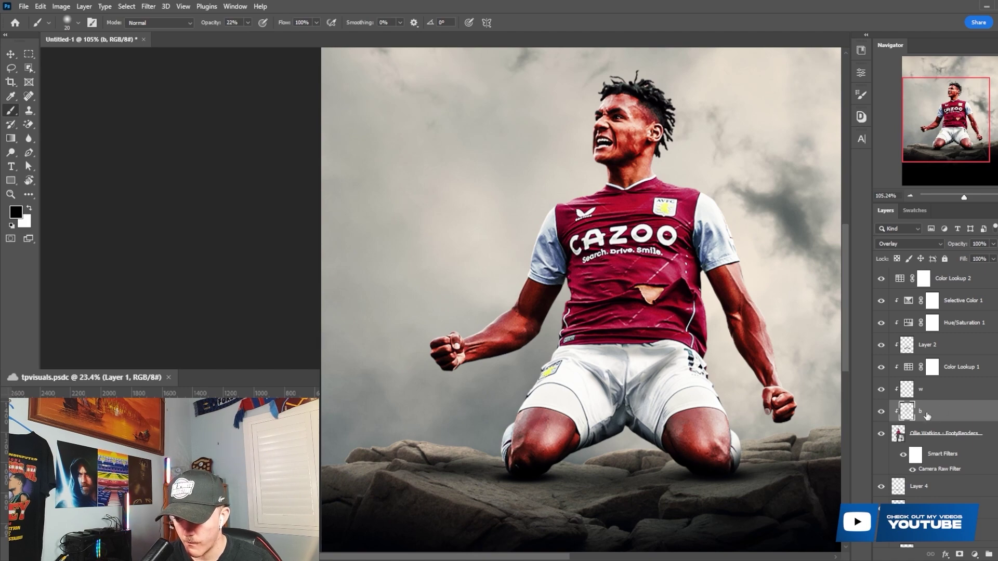
- Dodge the highlights on the player's neck with a small white brush at 22% opacity on layer w
left_click(938, 391)
key("x")
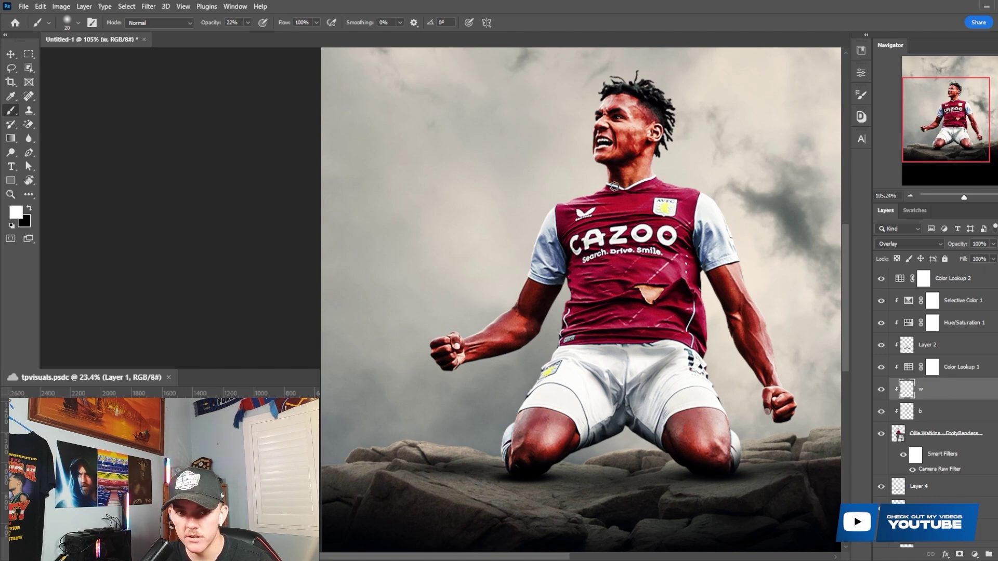
scroll(665, 206, "up", 5)
scroll(343, 314, "down", 3)
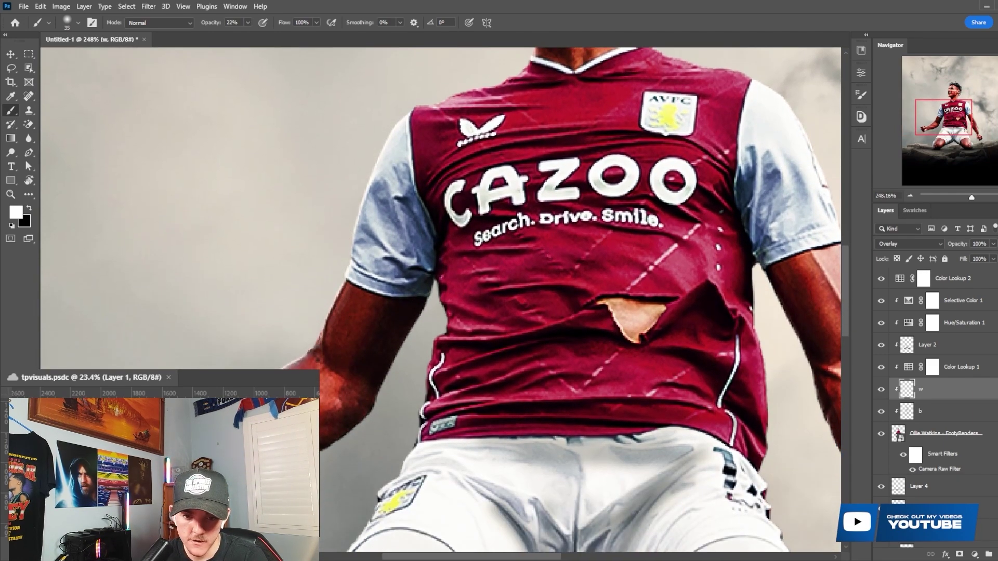
scroll(635, 160, "up", 6)
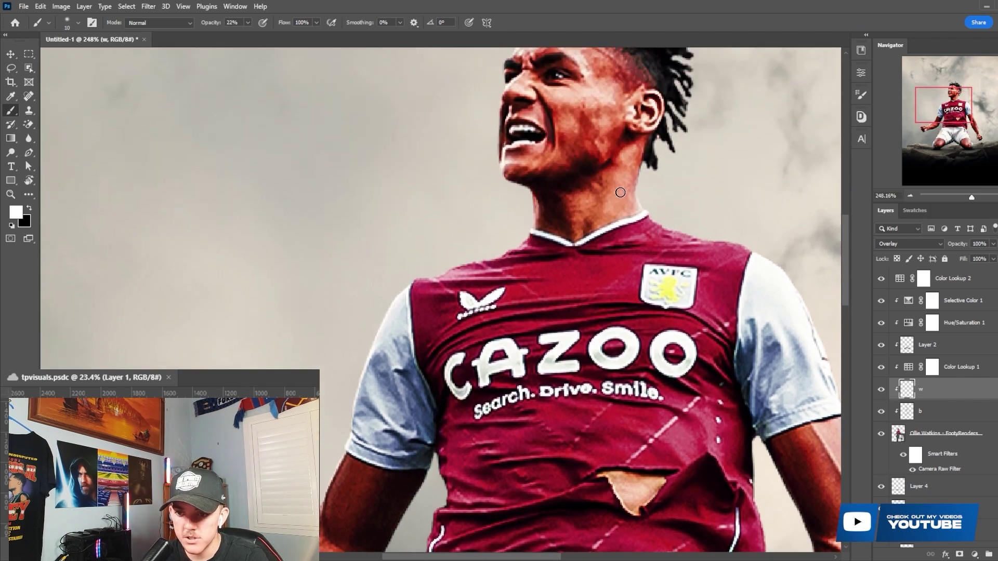
key("bracketleft")
key("bracketleft")
key("bracketleft")
mouse_move(608, 183)
left_mouse_down()
mouse_move(579, 229)
mouse_move(586, 209)
left_mouse_up()
- Dodge the highlights on the player's face on layer w and compare the dodge and burn layers hidden and shown
scroll(587, 200, "up", 1)
key("bracketright")
key("bracketright")
mouse_move(598, 136)
left_mouse_down()
mouse_move(564, 163)
mouse_move(603, 153)
mouse_move(585, 176)
mouse_move(556, 176)
mouse_move(566, 147)
mouse_move(527, 143)
mouse_move(536, 116)
mouse_move(578, 102)
mouse_move(579, 121)
mouse_move(577, 84)
mouse_move(533, 92)
mouse_move(598, 162)
mouse_move(599, 152)
mouse_move(616, 174)
left_mouse_up()
scroll(561, 166, "up", 1)
key("bracketleft")
scroll(616, 173, "down", 3)
scroll(616, 173, "down", 3)
scroll(663, 172, "up", 3)
mouse_move(885, 402)
left_mouse_down()
mouse_move(881, 390)
mouse_move(880, 411)
left_mouse_up()
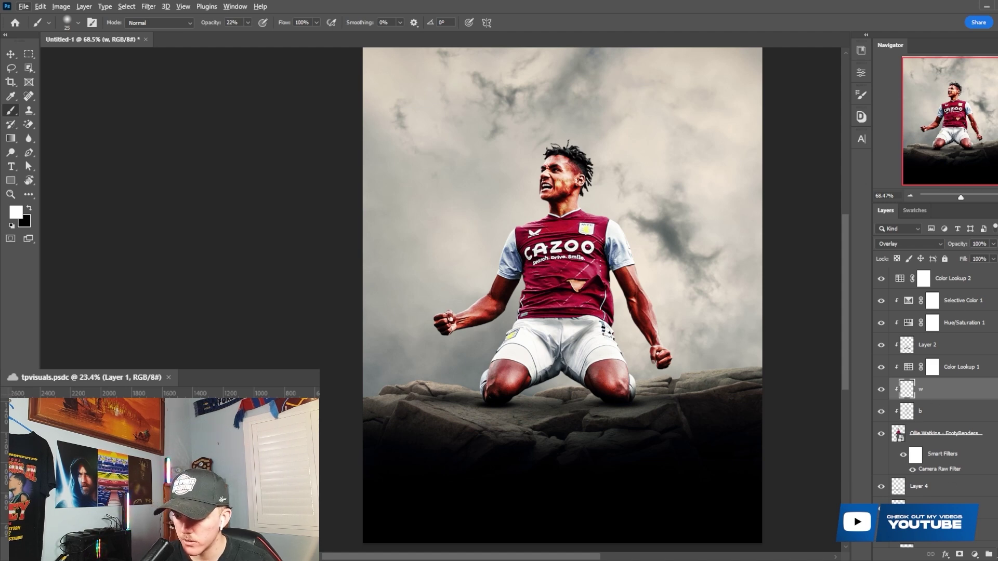
- Add a clipped Levels adjustment above layer w, set its midtones to 0.31 and invert its mask to black
left_click(977, 555)
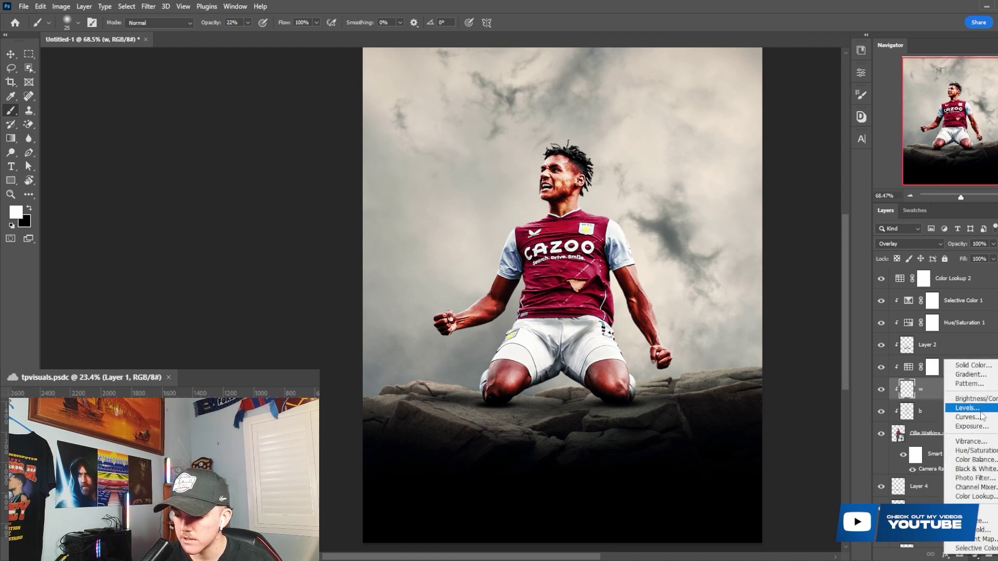
left_click(961, 408)
left_click_drag(792, 182, 818, 183)
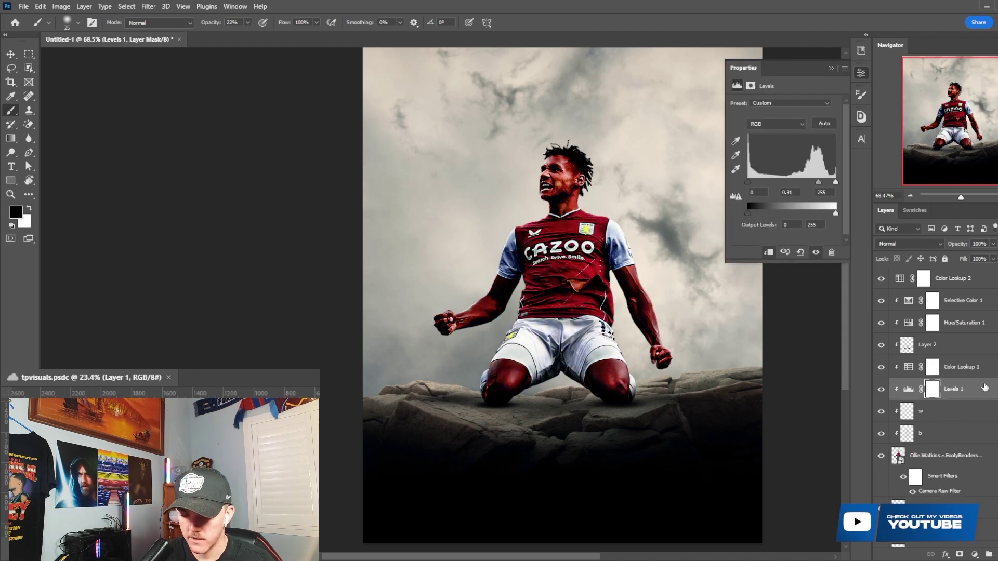
key("ctrl+i")
- Paint white on the Levels mask over the shirt's folds with the brush at 100% opacity and 67% flow
scroll(494, 302, "up", 6)
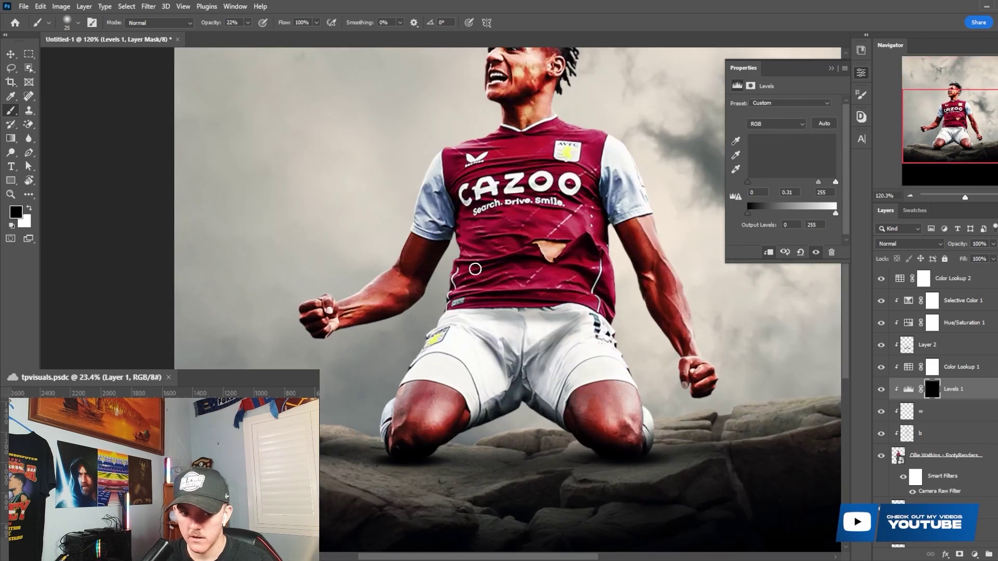
scroll(499, 232, "up", 4)
key("bracketleft")
key("bracketright")
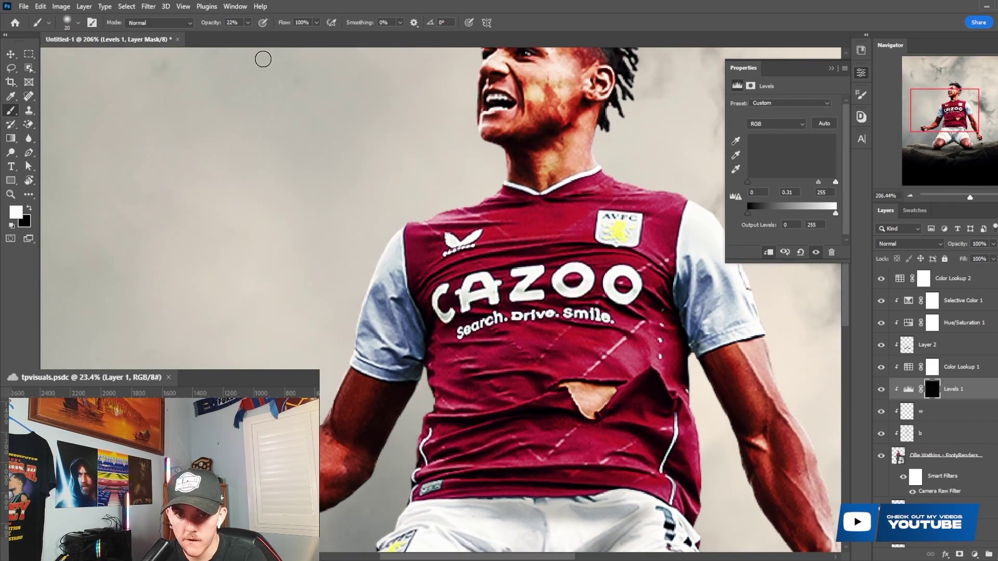
left_click(187, 24)
left_click(202, 22)
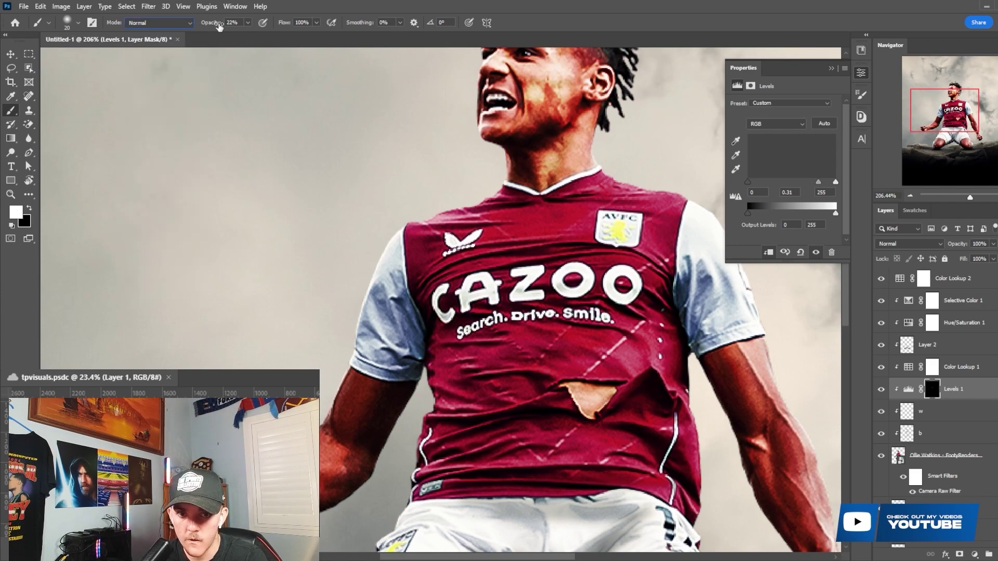
scroll(517, 312, "down", 3)
mouse_move(647, 367)
left_mouse_down()
mouse_move(546, 390)
mouse_move(639, 395)
mouse_move(438, 396)
left_mouse_up()
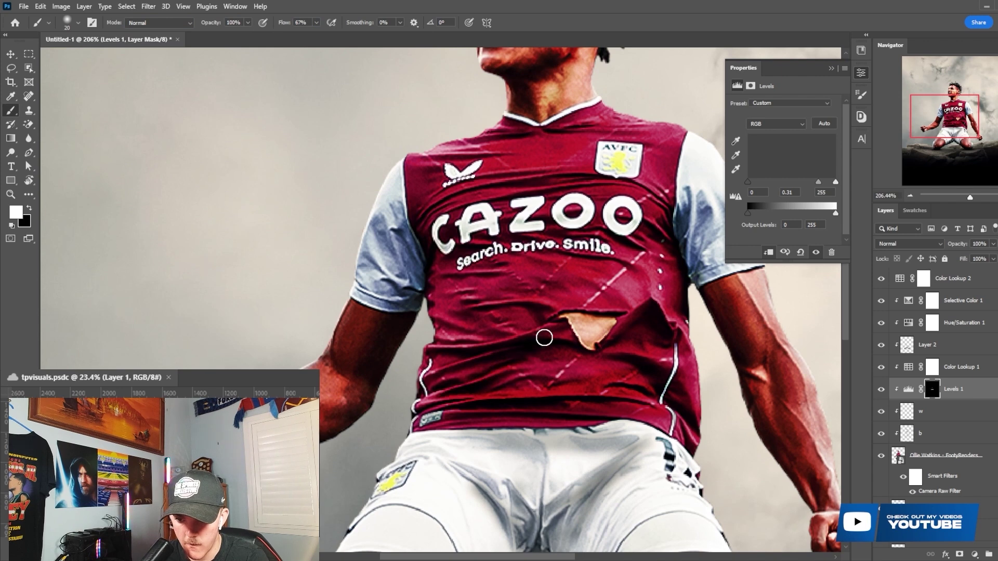
key("bracketright")
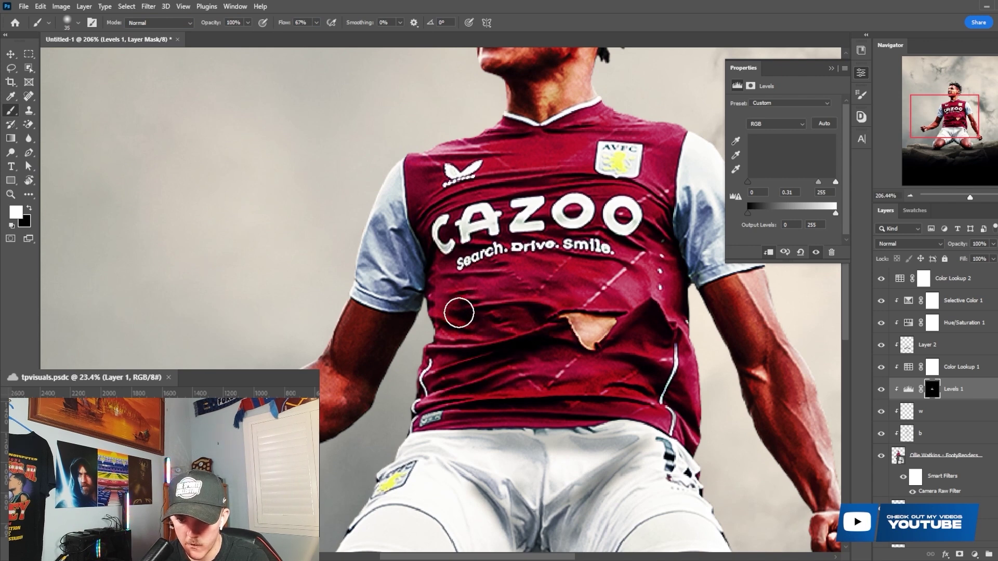
key("bracketright")
mouse_move(597, 267)
left_mouse_down()
mouse_move(673, 333)
mouse_move(533, 390)
mouse_move(590, 212)
mouse_move(627, 270)
left_mouse_up()
- Paint white on the Levels mask to deepen the shadows in the folds of the player's shorts
scroll(589, 307, "down", 5)
scroll(569, 407, "up", 6)
scroll(570, 407, "down", 1)
key("bracketleft")
key("bracketleft")
mouse_move(458, 269)
left_mouse_down()
mouse_move(495, 300)
mouse_move(375, 234)
mouse_move(525, 265)
mouse_move(609, 196)
mouse_move(707, 214)
mouse_move(657, 328)
mouse_move(789, 341)
mouse_move(614, 439)
mouse_move(509, 386)
mouse_move(431, 447)
mouse_move(370, 319)
mouse_move(520, 292)
mouse_move(523, 214)
left_mouse_up()
key("bracketright")
key("bracketright")
key("bracketright")
key("bracketright")
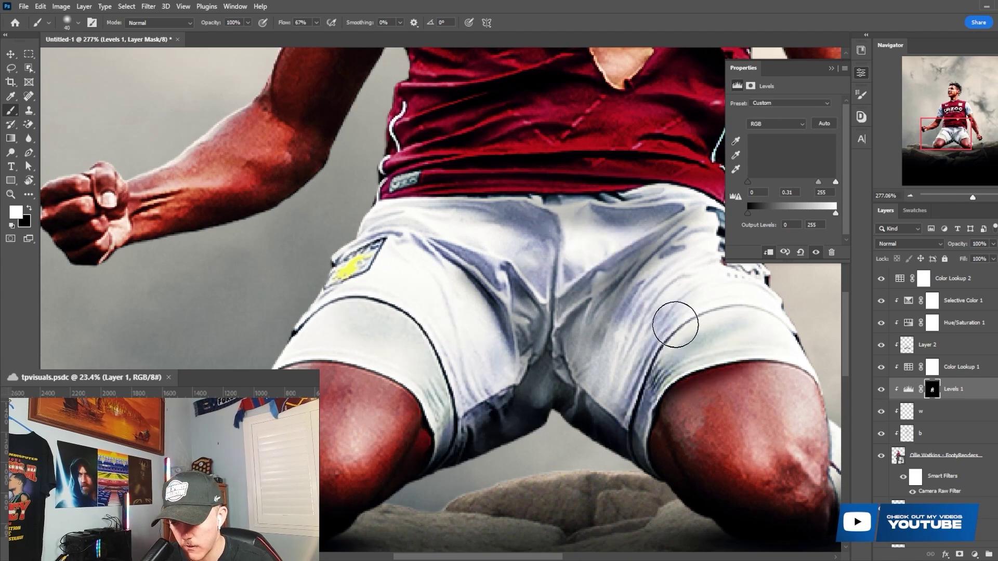
scroll(752, 287, "down", 10)
scroll(752, 286, "up", 1)
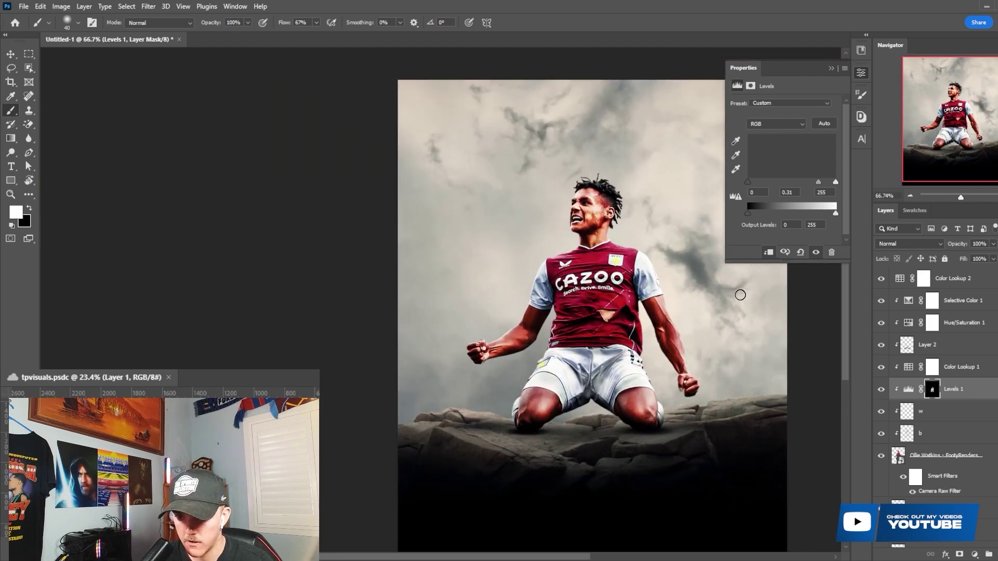
scroll(698, 303, "down", 3)
scroll(708, 300, "down", 3)
scroll(707, 300, "up", 2)
scroll(708, 300, "up", 2)
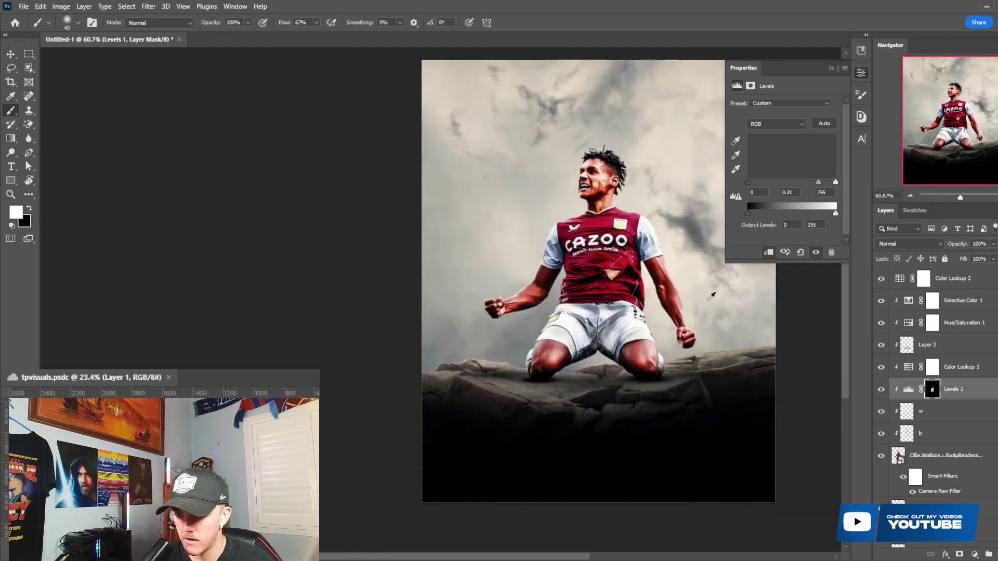
- Apply a Camera Raw Filter to the Sky (1) layer with Texture +43, Clarity +50 and Contrast +13
scroll(925, 462, "down", 3)
left_click(944, 499)
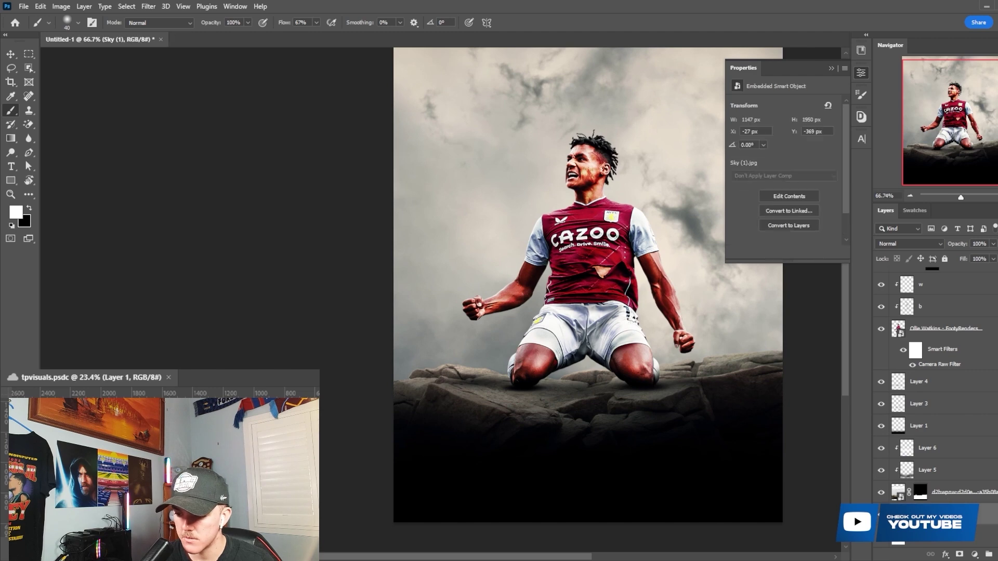
scroll(592, 267, "down", 2)
left_click(149, 6)
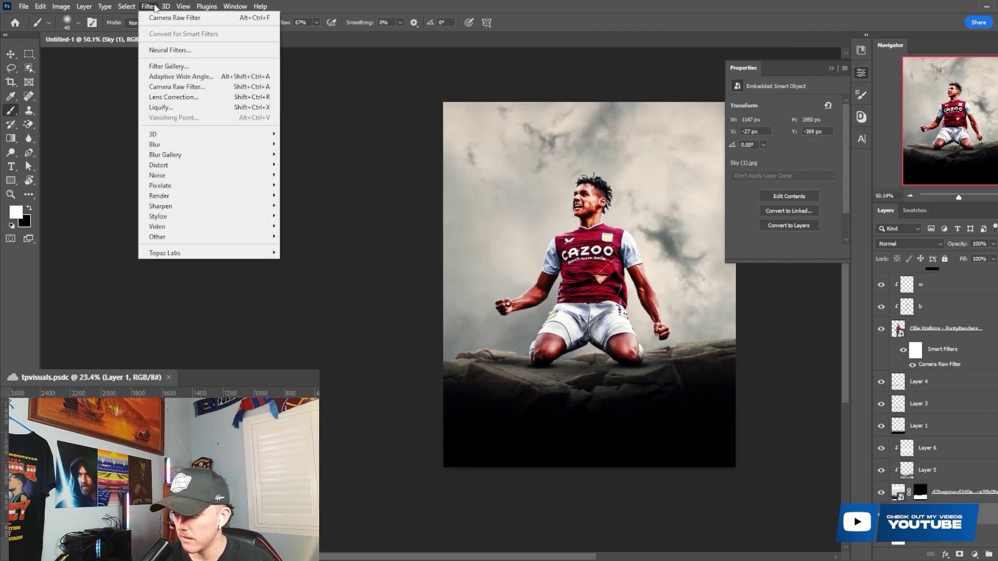
mouse_move(183, 6)
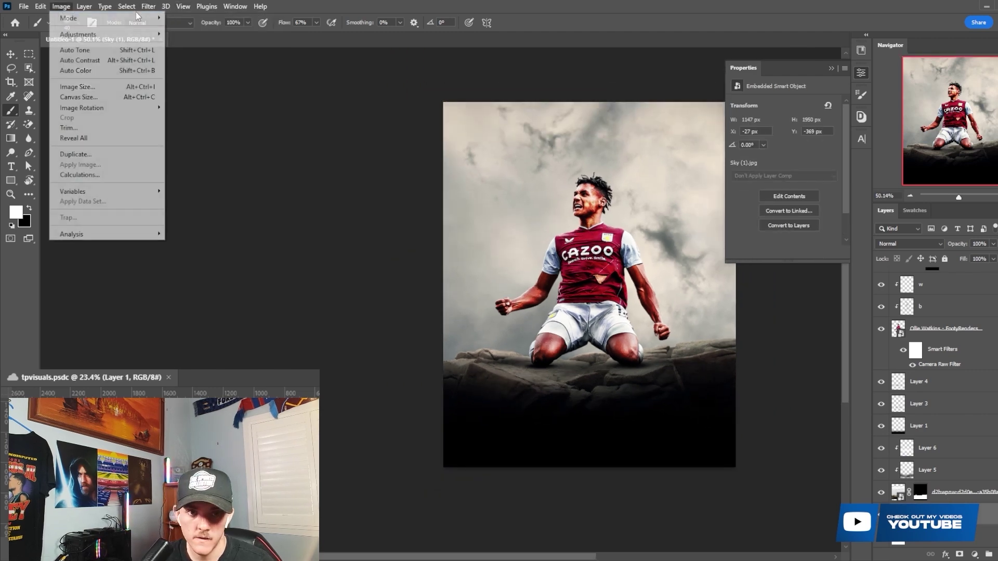
mouse_move(148, 6)
left_click(198, 88)
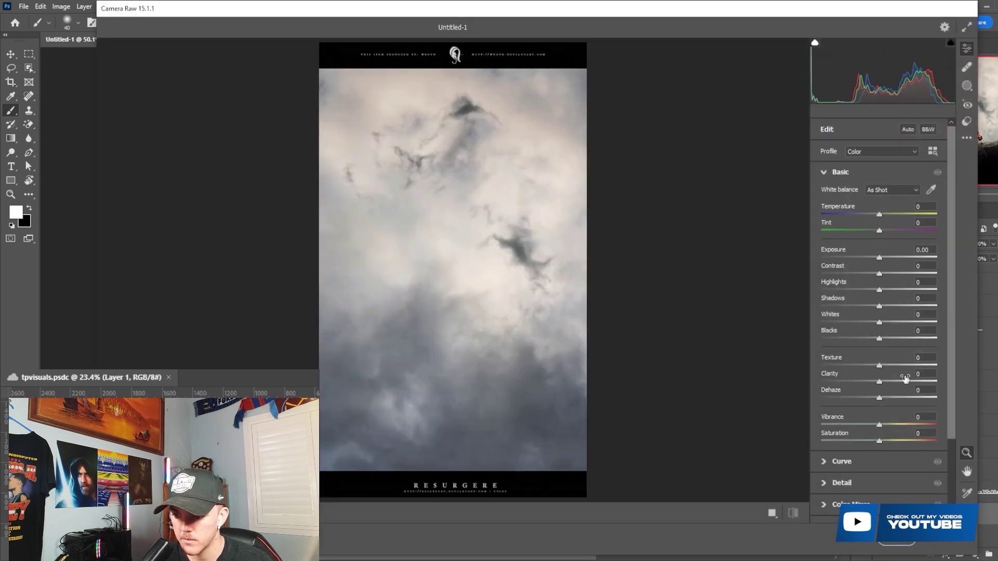
left_click(909, 384)
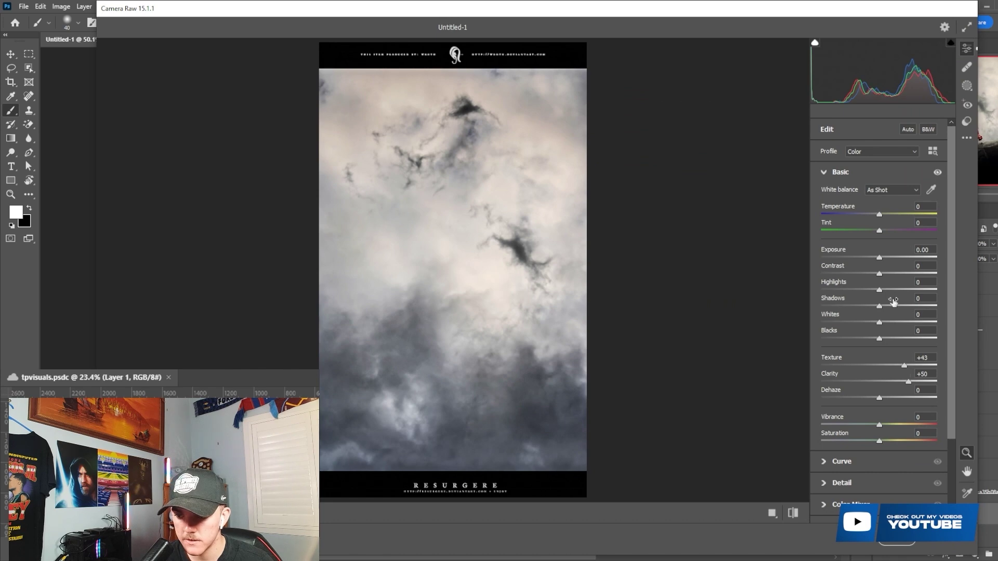
left_click_drag(884, 270, 892, 270)
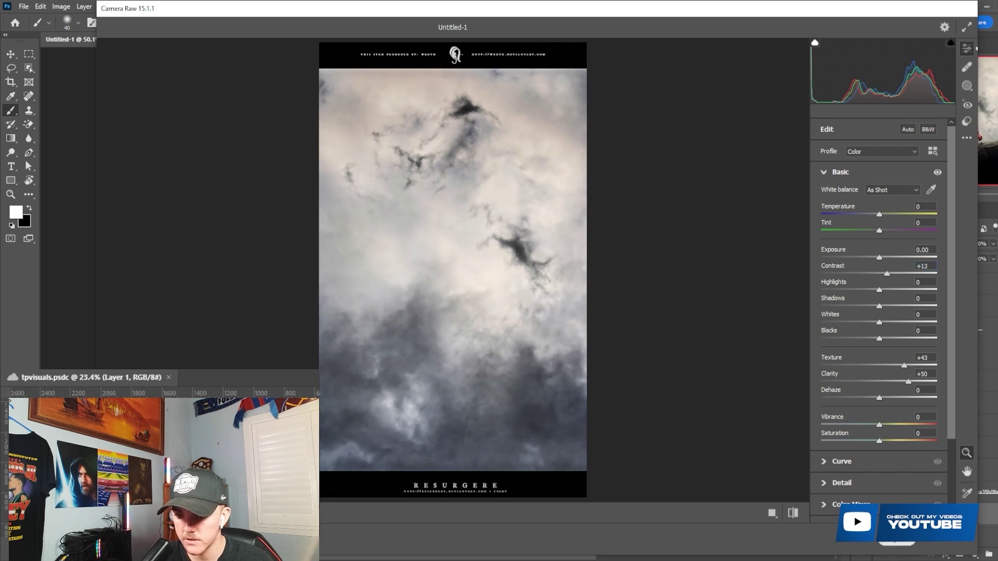
key("Return")
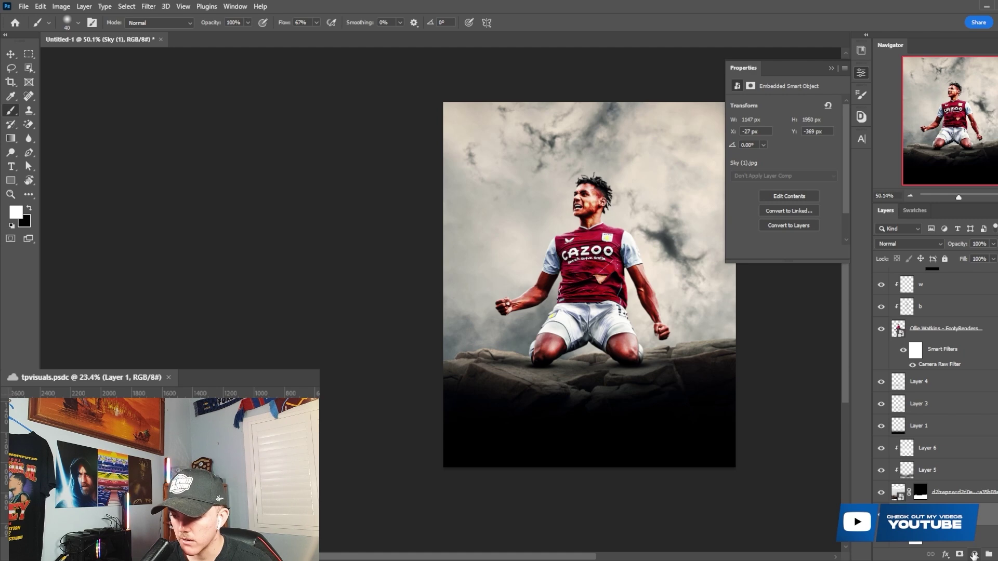
- Add a Hue/Saturation adjustment above the sky with Saturation -20 and Lightness +9
left_click(973, 555)
left_click(967, 447)
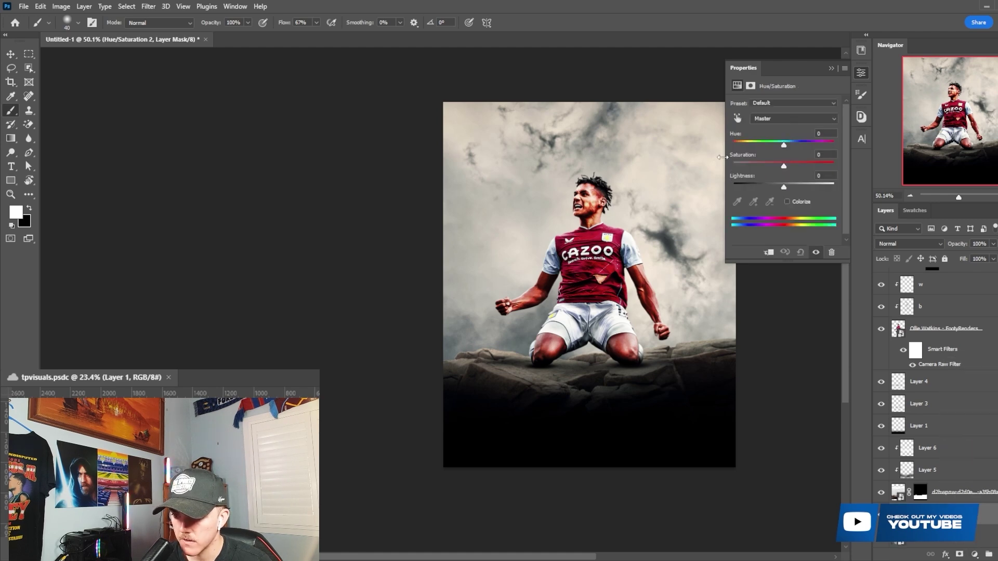
left_click_drag(796, 166, 790, 188)
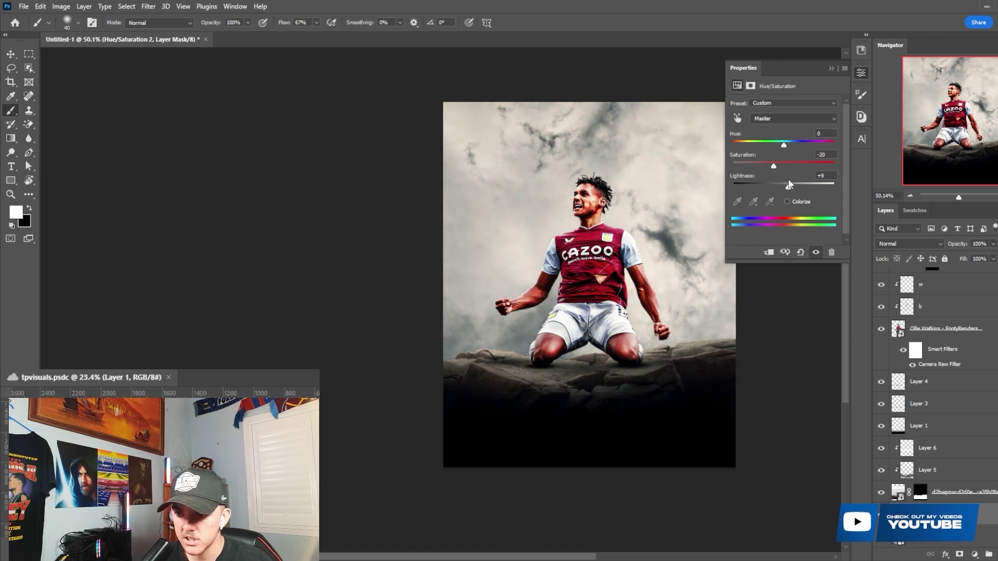
scroll(606, 248, "up", 2)
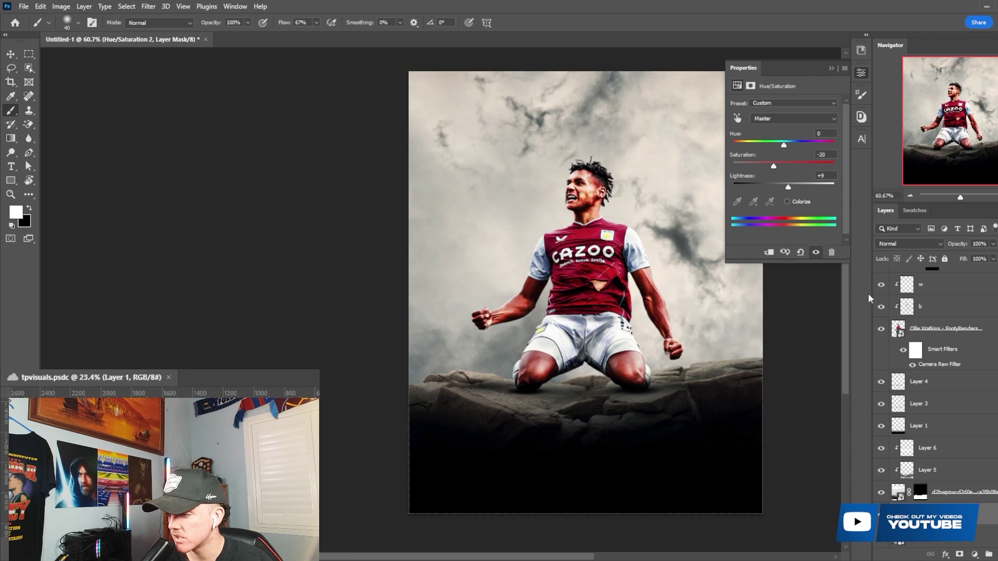
scroll(648, 362, "up", 1)
- Add a Levels adjustment above Layer 6, clip it to the rocks and set its midtones to 0.84
left_click(952, 480)
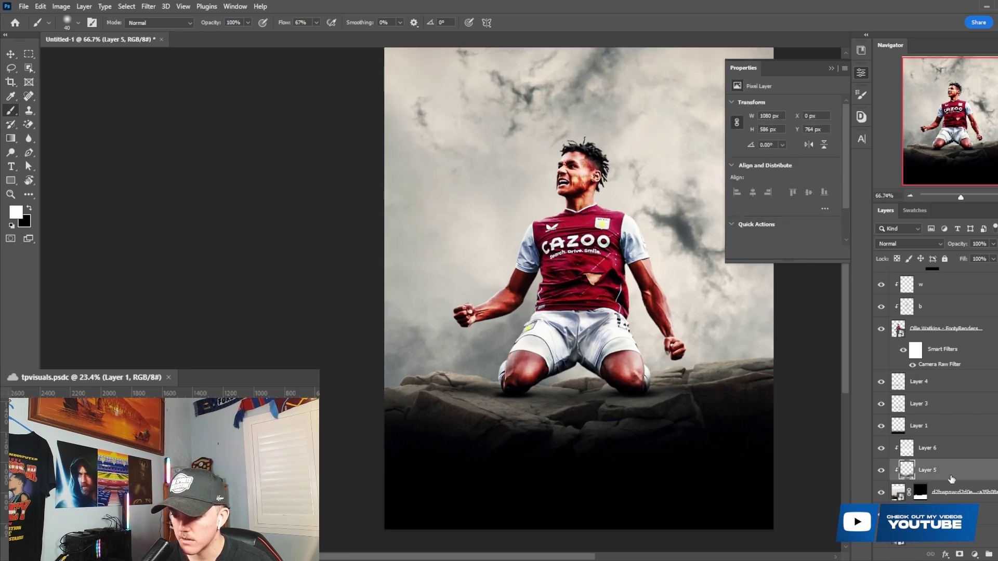
left_click(955, 447)
left_click(975, 555)
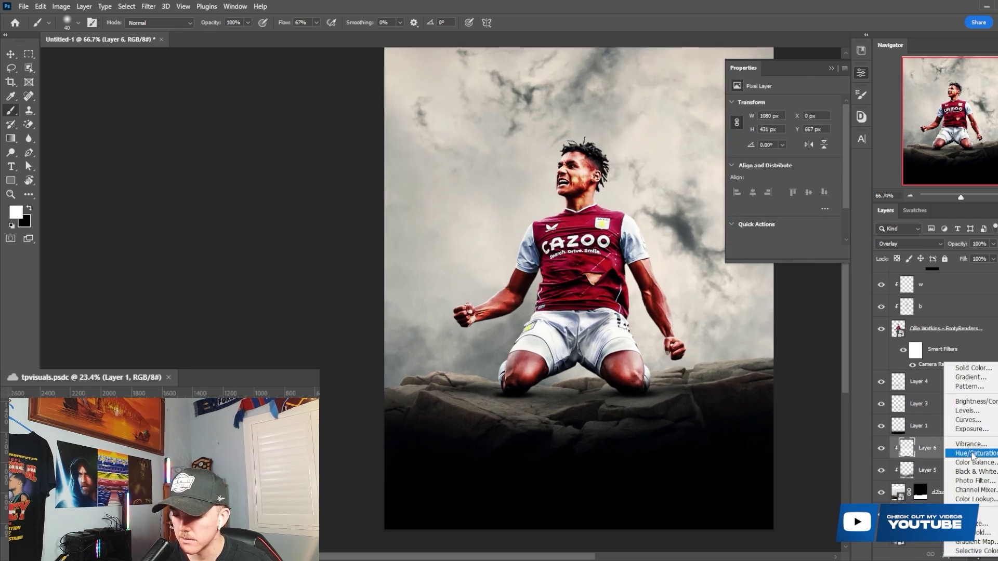
left_click(960, 415)
right_click(981, 455)
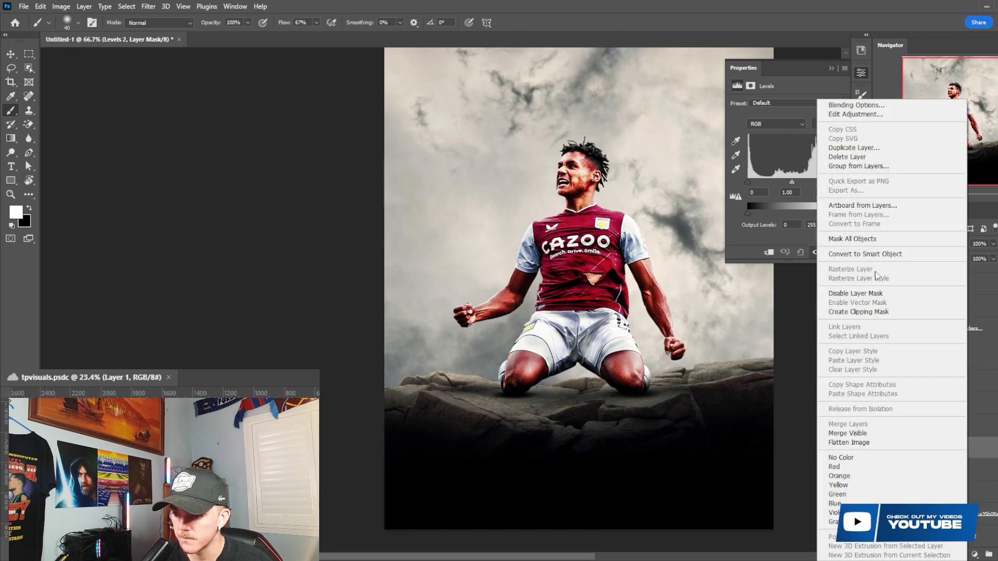
left_click(877, 311)
left_click_drag(794, 180, 796, 180)
- Add a Vibrance adjustment clipped to the rocks with Vibrance -79 and Saturation +21
left_click(975, 555)
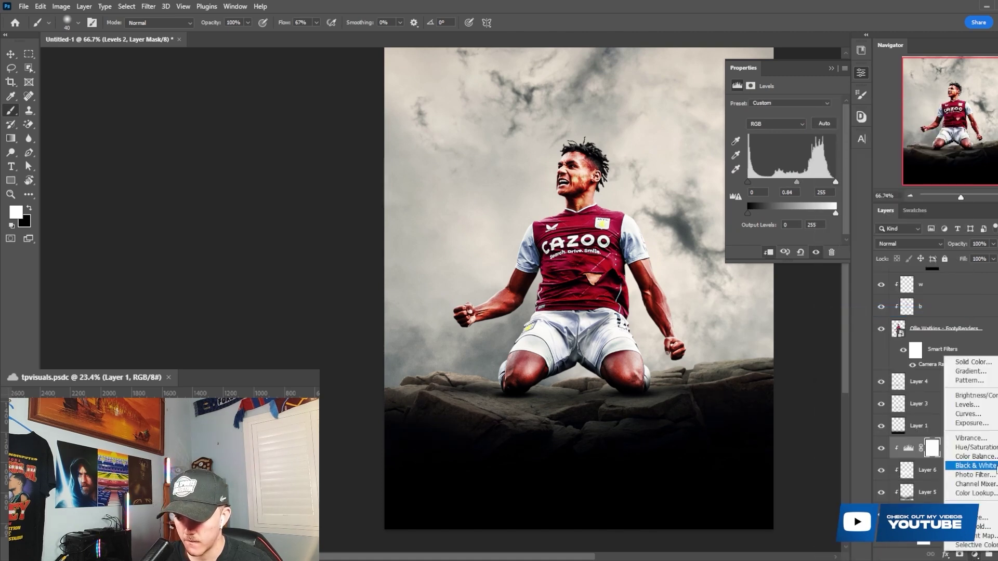
left_click(970, 439)
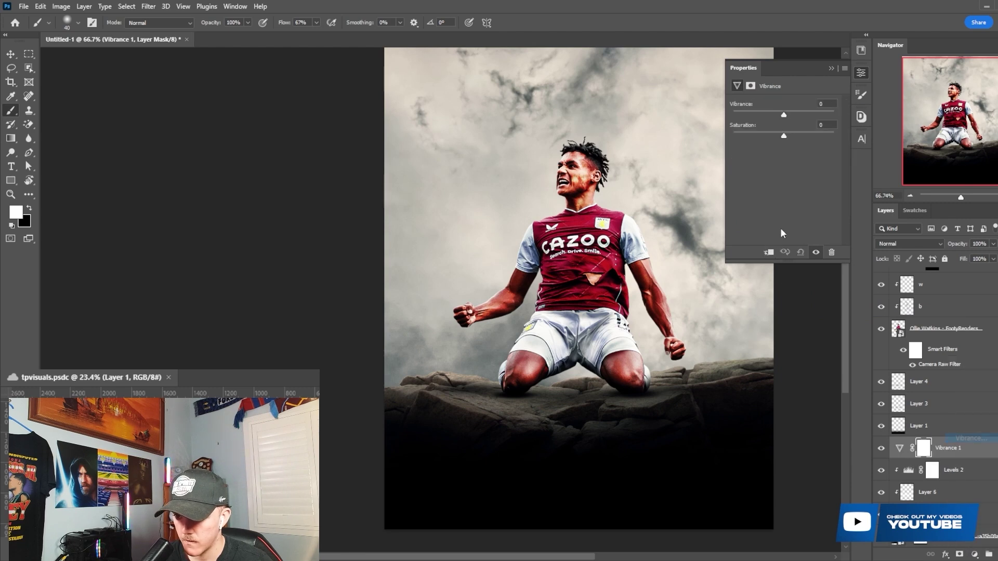
right_click(954, 439)
left_click(868, 311)
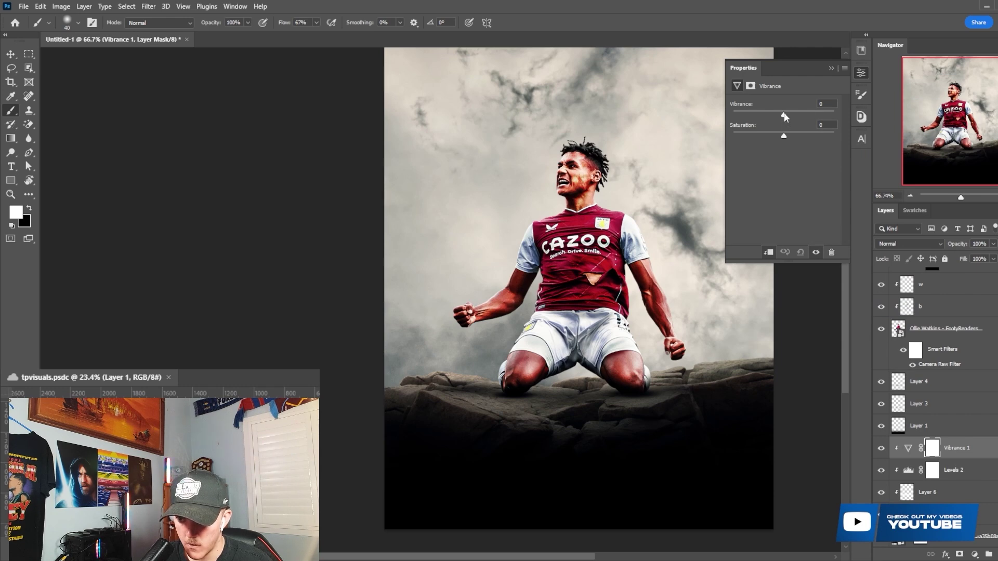
left_click_drag(784, 114, 754, 115)
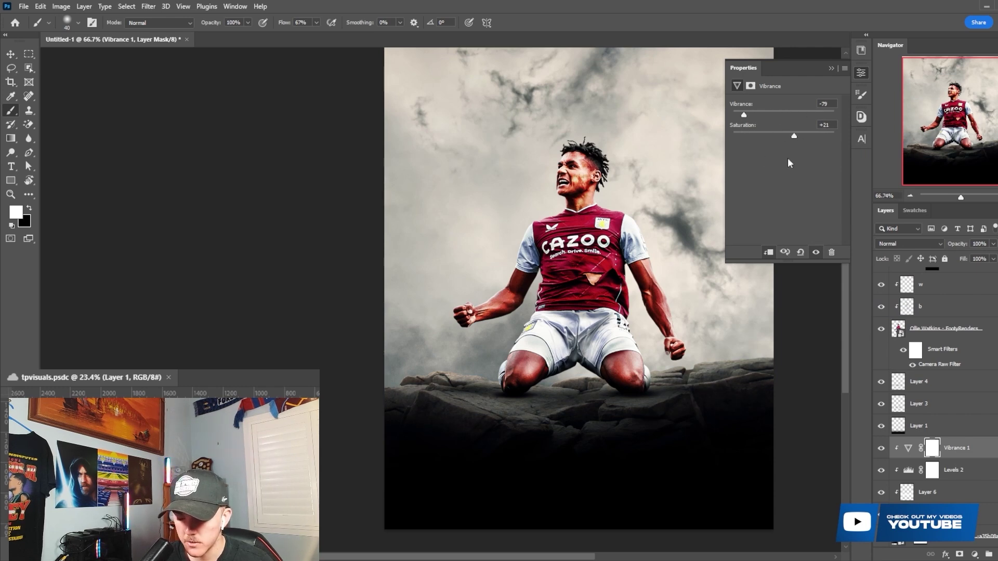
scroll(701, 247, "up", 1)
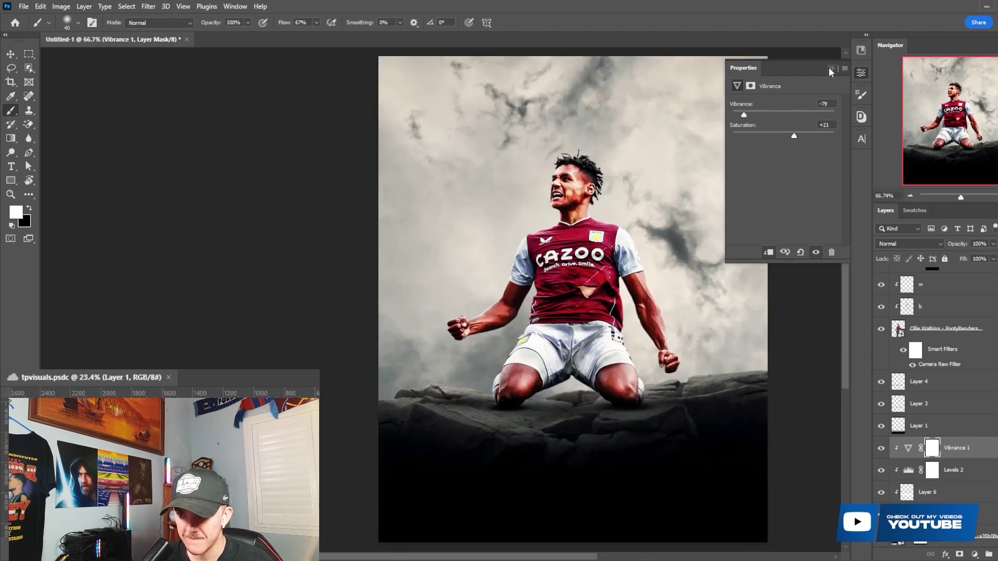
left_click(828, 69)
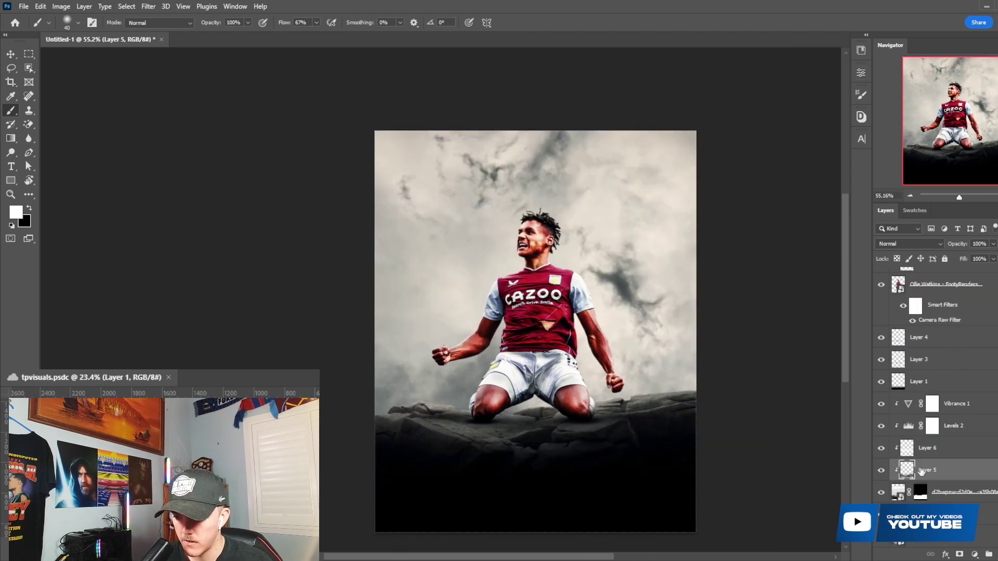
- Paint soft white glow spots in the sky around the player on a new layer above Sky (1), with a 250 to 150 px brush
scroll(921, 471, "down", 2)
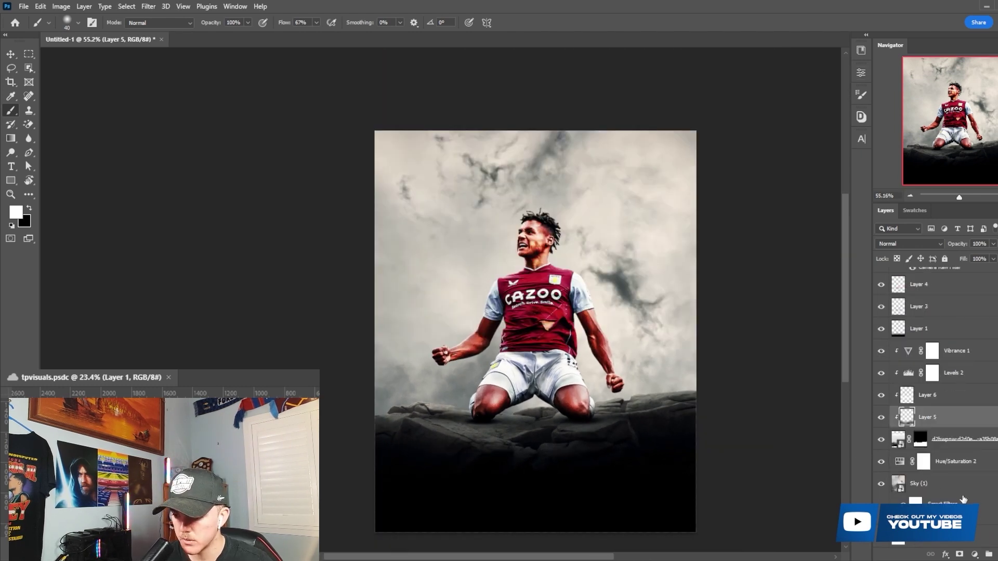
left_click(922, 483)
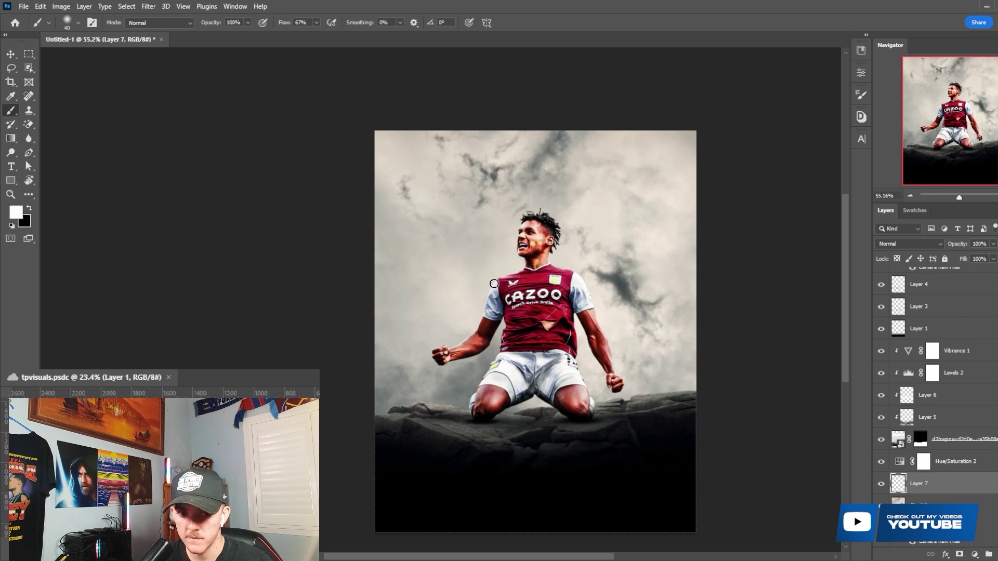
key("bracketright")
key("bracketright")
key("bracketright")
key("bracketright")
key("bracketright")
key("bracketright")
key("bracketright")
key("bracketright")
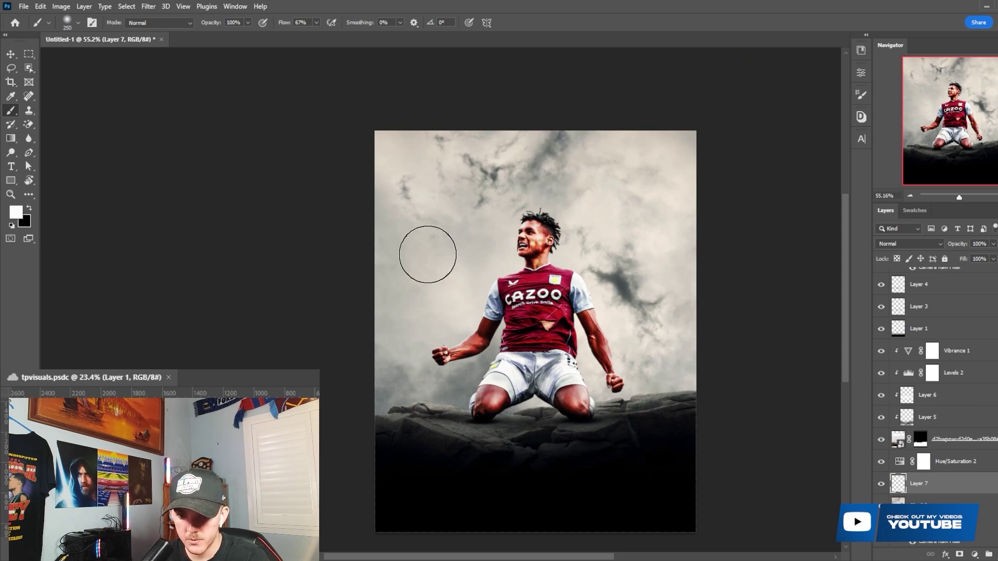
left_click(423, 238)
left_click(615, 174)
key("bracketleft")
key("bracketleft")
left_click(660, 328)
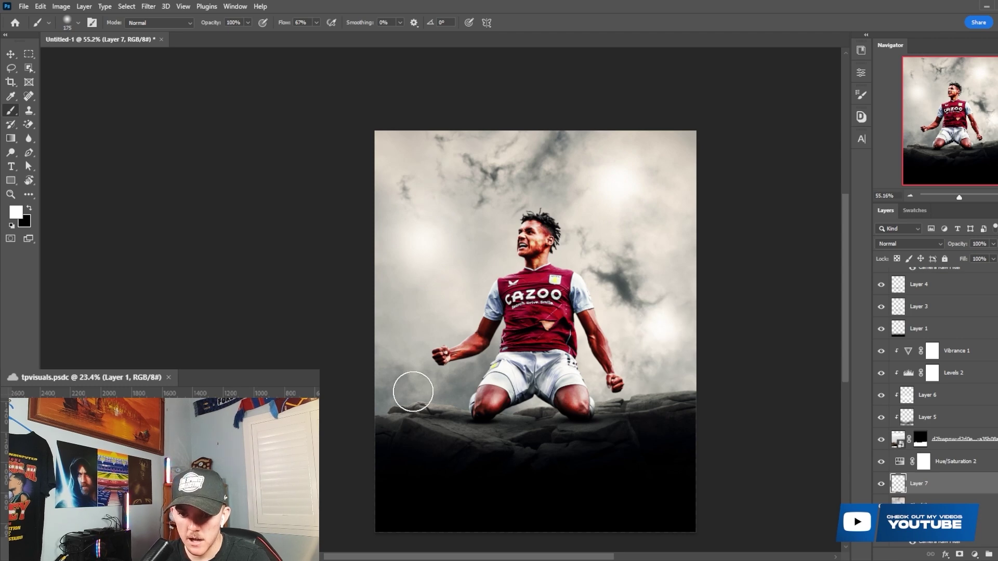
left_click(414, 389)
key("bracketleft")
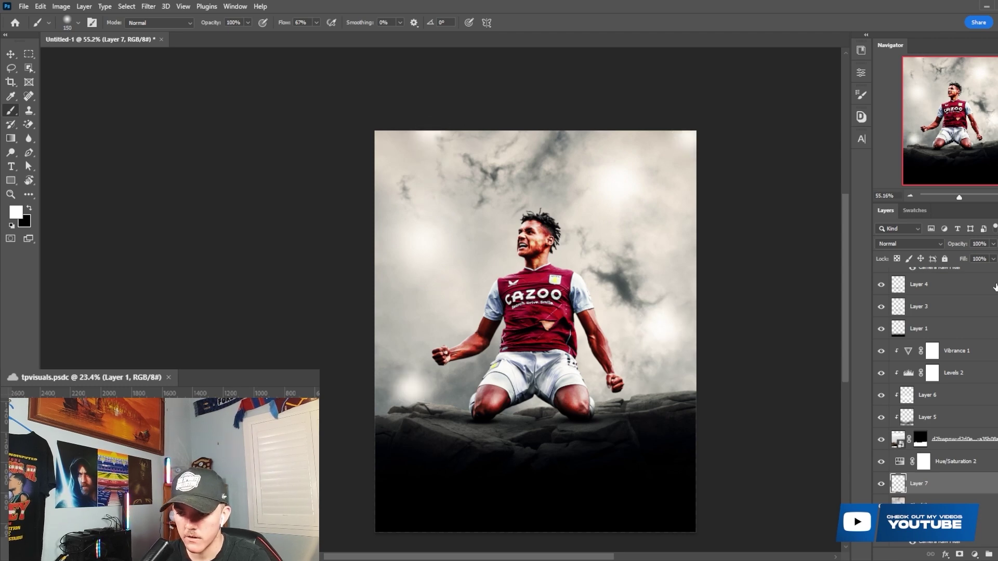
- Set the sky glow layer's blend mode to Overlay and its opacity to 67%
left_click(909, 244)
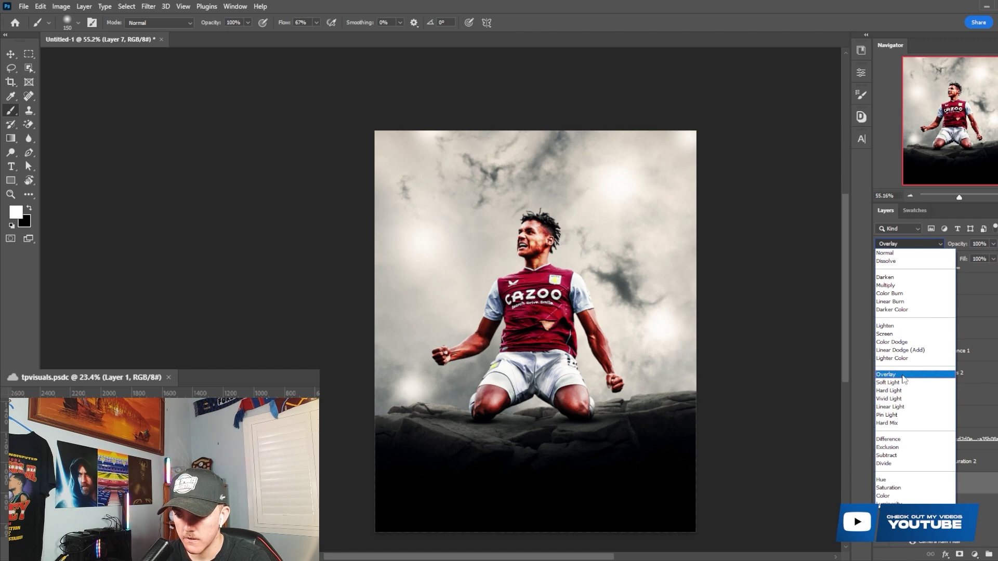
left_click(903, 377)
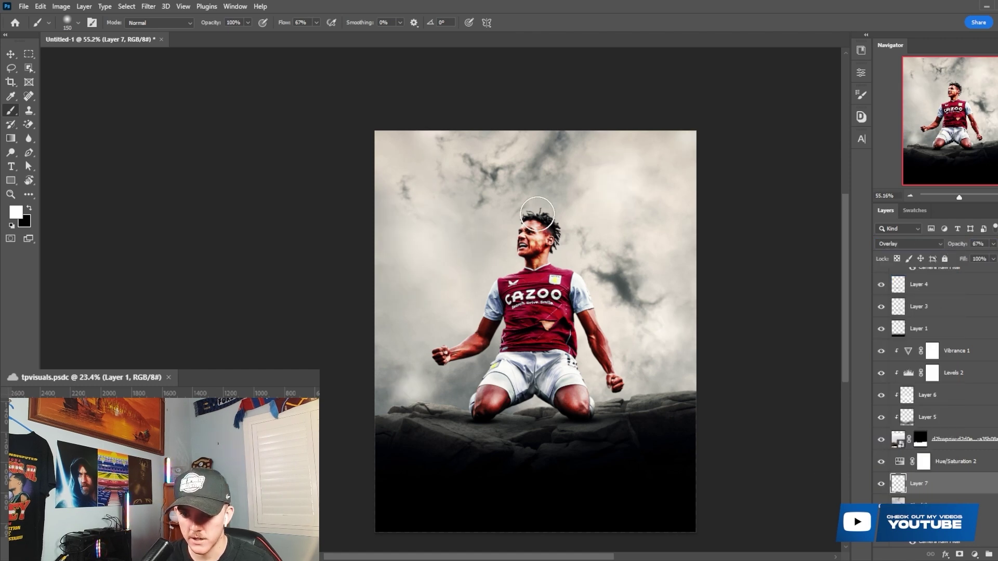
key("ctrl+plus")
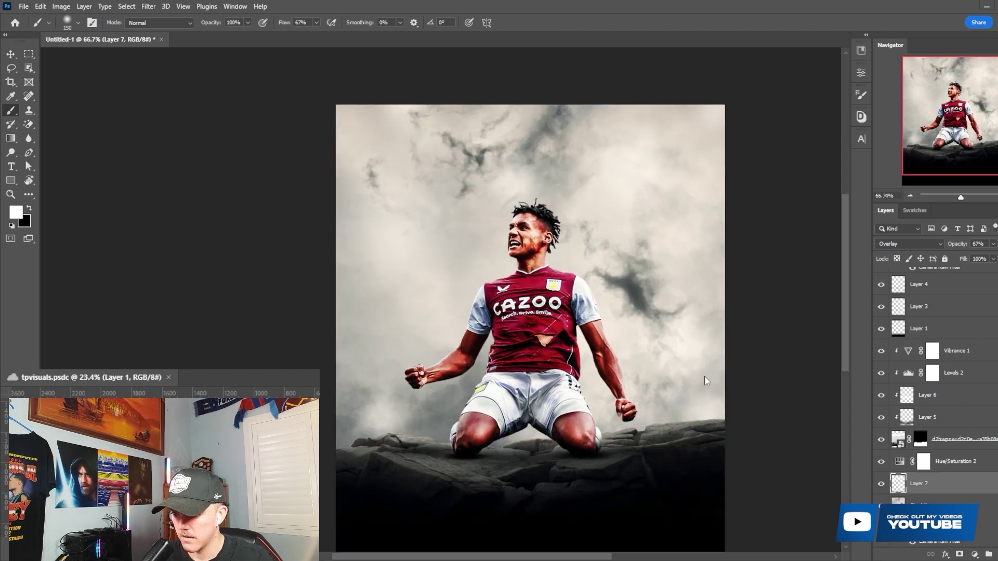
scroll(581, 333, "down", 1)
- Add a new layer above Selective Color 1, paint a faint white glow over the upper sky with an 800 px brush and compare it hidden and shown
scroll(951, 312, "up", 5)
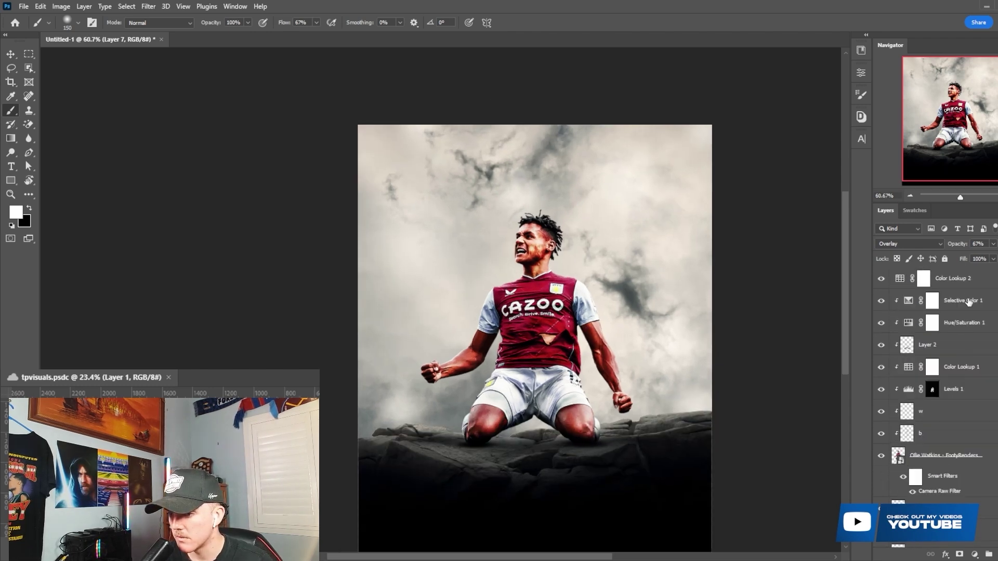
left_click(967, 302)
key("ctrl+shift+alt+n")
scroll(546, 333, "down", 2)
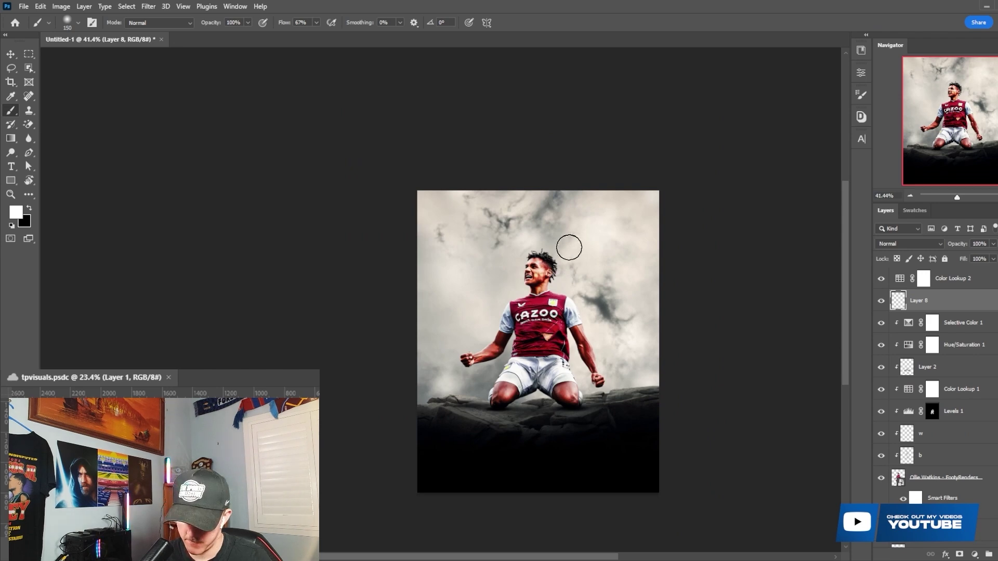
key("bracketright")
key("bracketright")
key("bracketright")
key("bracketright")
key("bracketright")
key("bracketright")
key("bracketright")
key("bracketright")
key("bracketright")
key("bracketright")
key("bracketright")
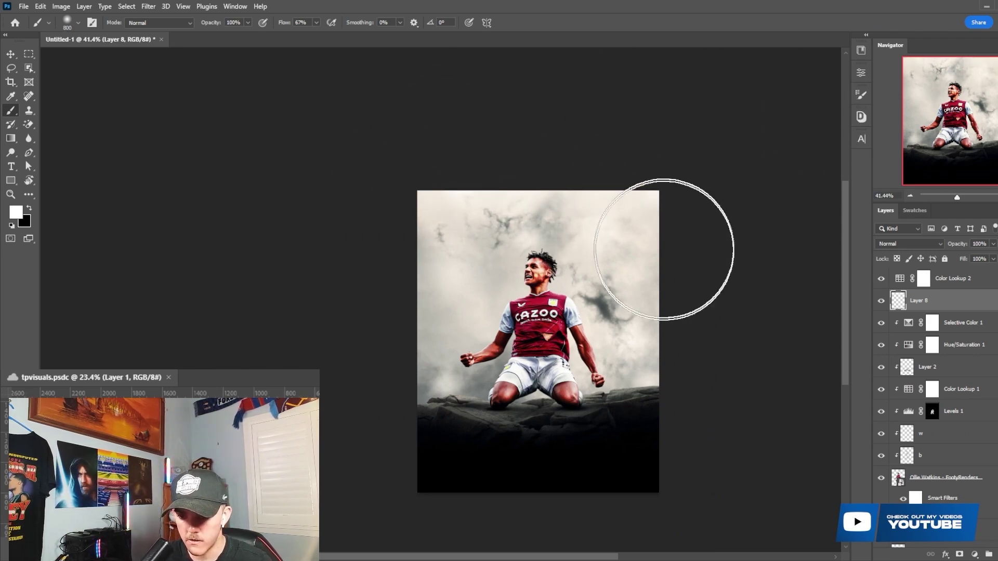
scroll(595, 259, "up", 1)
scroll(520, 333, "up", 1)
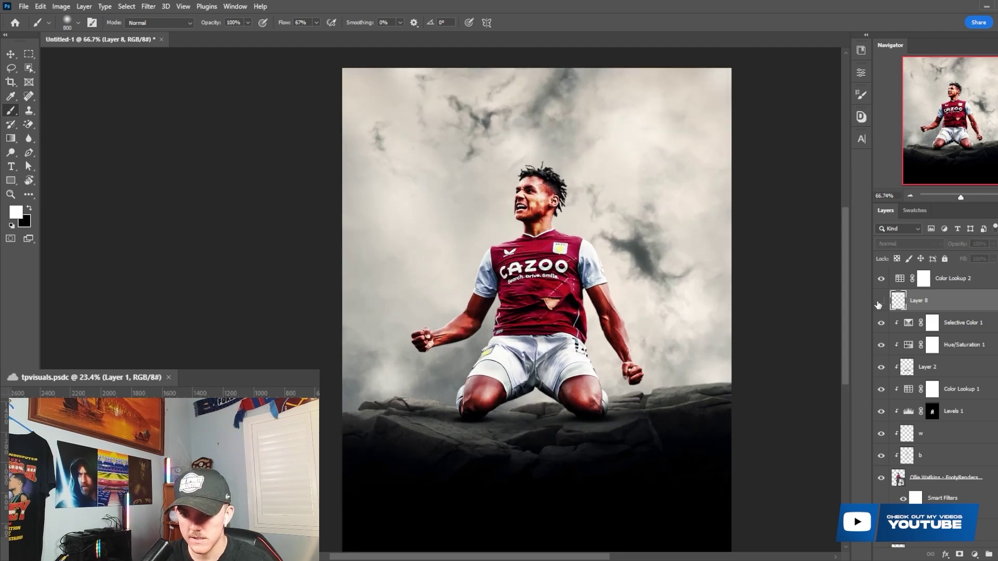
scroll(606, 288, "down", 1)
- Add a Color Lookup adjustment above Color Lookup 2 using the Candlelight.CUBE 3D LUT
left_click(976, 282)
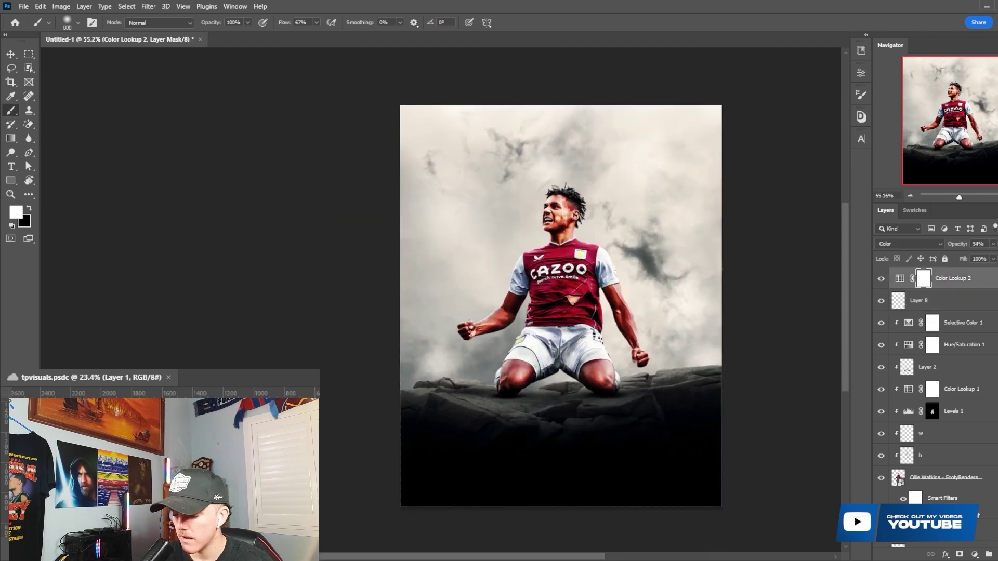
left_click(970, 555)
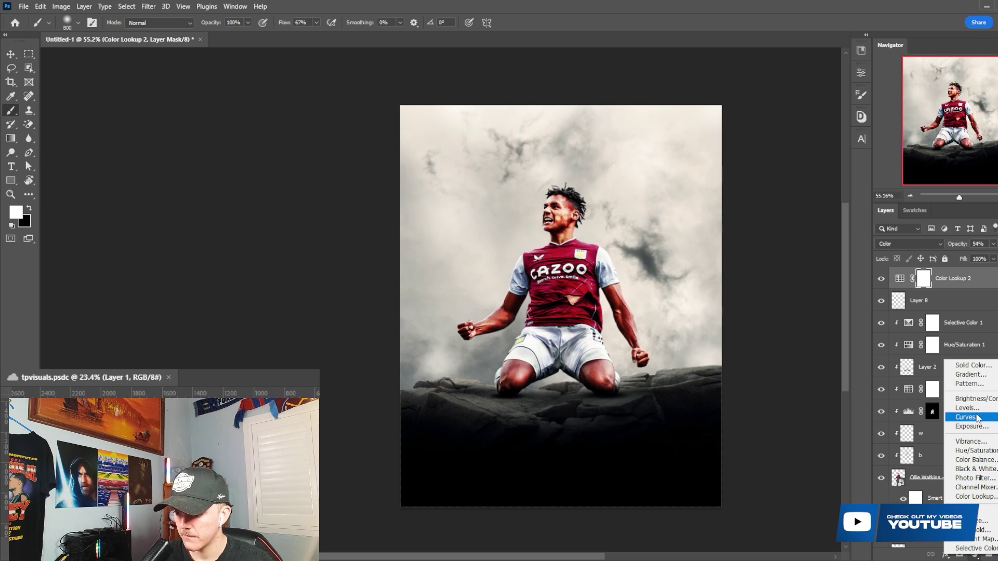
left_click(976, 497)
left_click(804, 105)
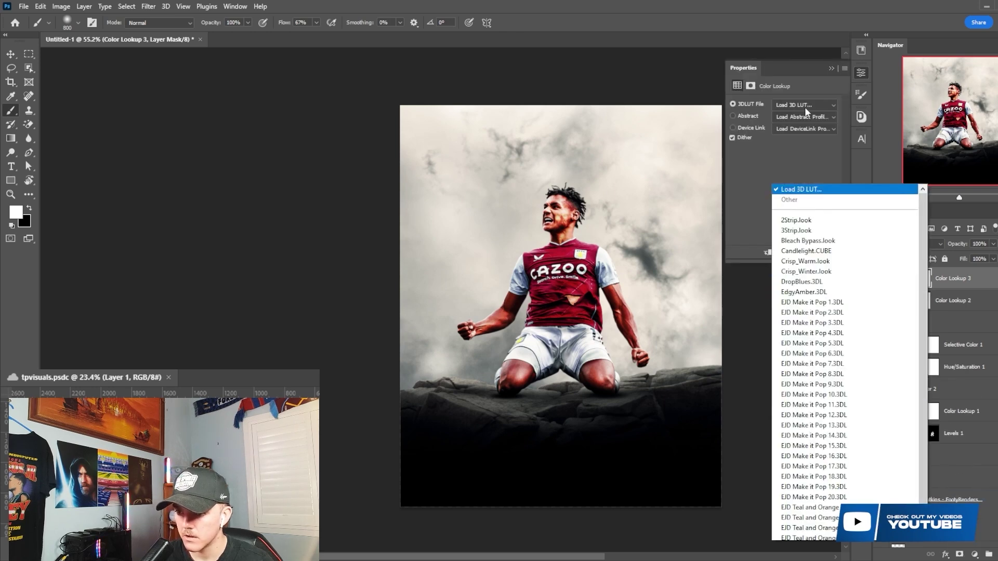
left_click(806, 68)
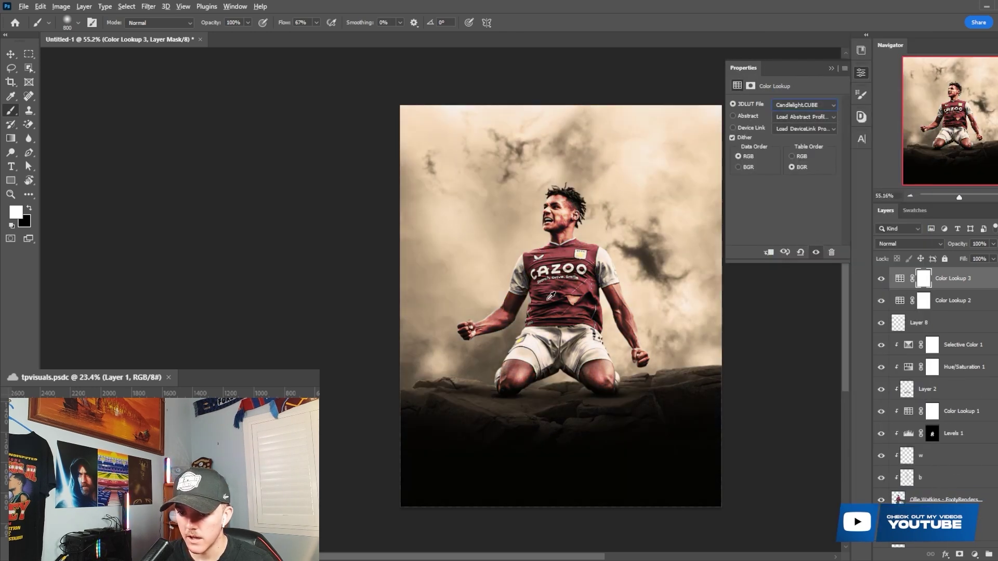
- Lower the Color Lookup 3 adjustment's opacity to 59% and compare the image with the adjustment hidden and shown
left_click_drag(955, 246, 940, 244)
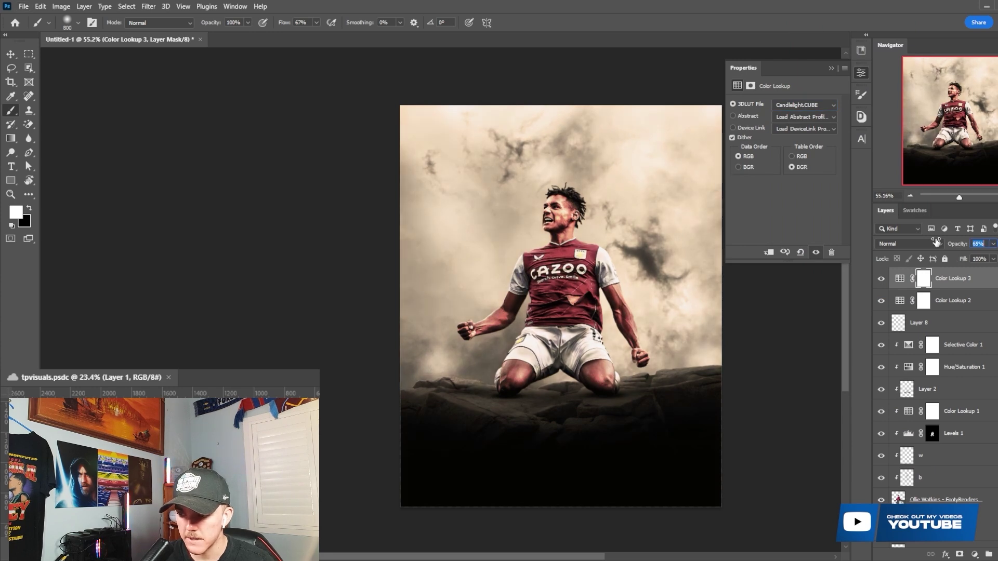
key("ctrl+plus")
left_click(881, 280)
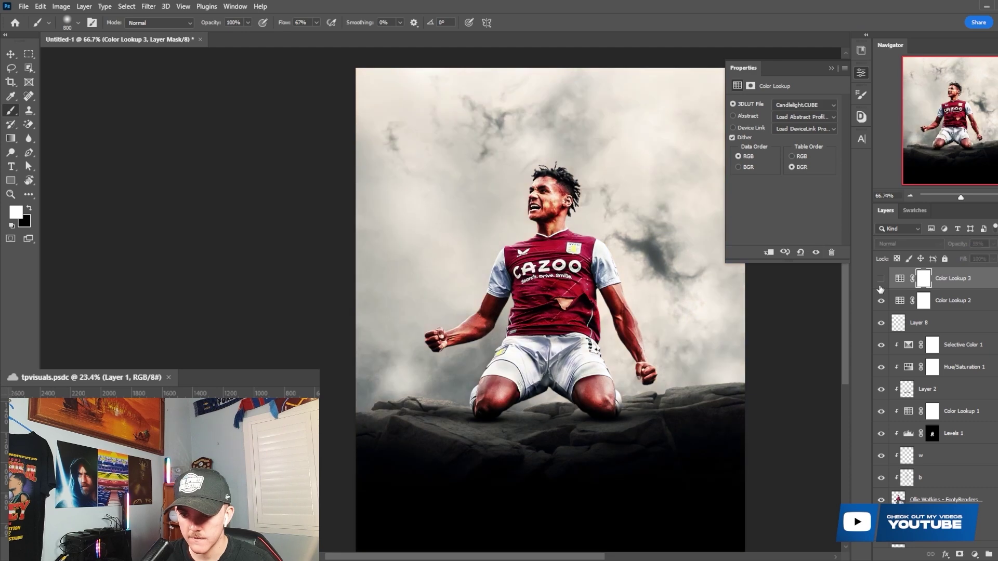
left_click(881, 279)
scroll(559, 310, "down", 2)
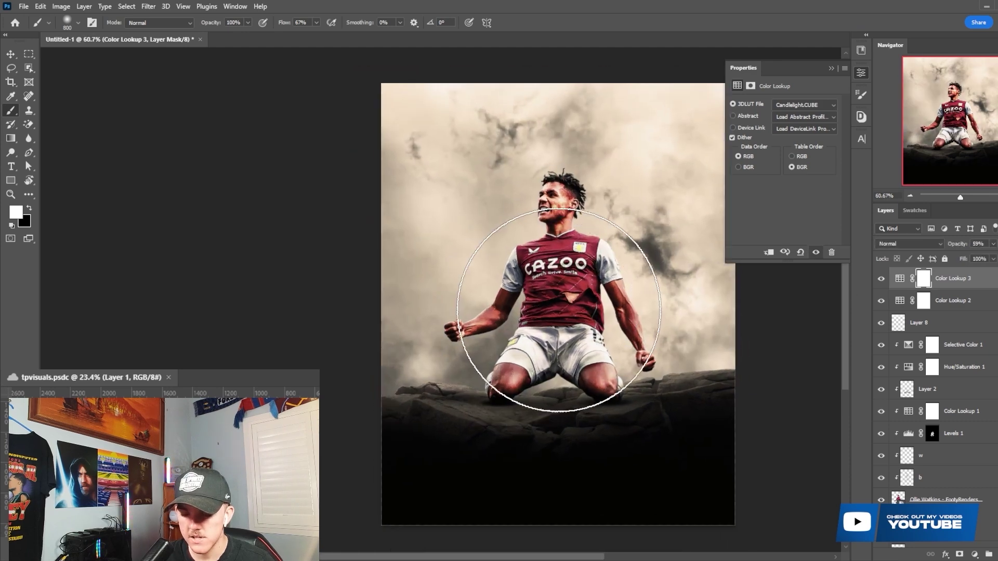
scroll(559, 310, "up", 2)
left_click(881, 279)
left_click(881, 280)
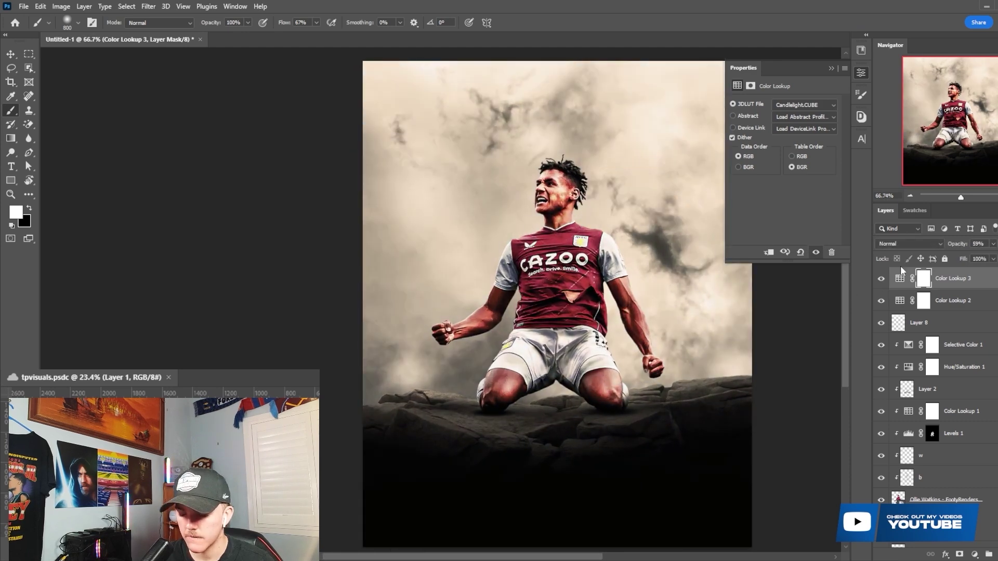
- Add a new clipped layer directly above the Ollie Watkins render and make black the painting color
scroll(915, 322, "down", 3)
left_click(946, 391)
left_click(993, 555)
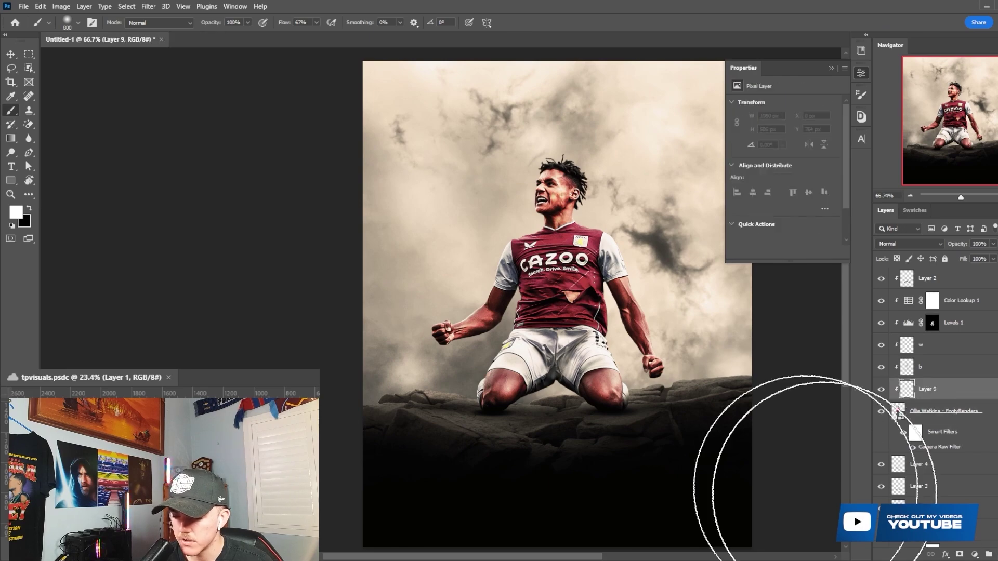
key("x")
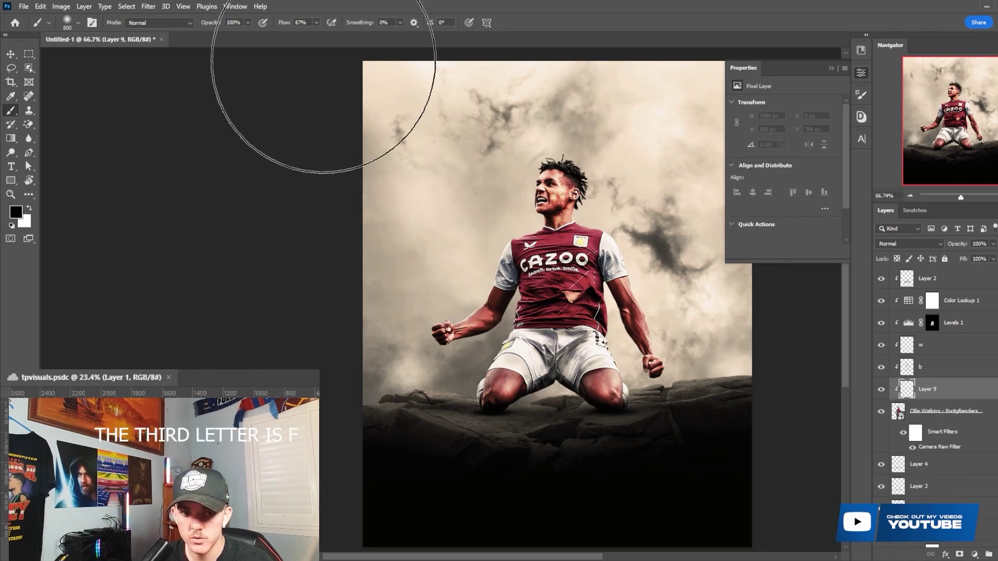
- Paint a black shadow along the shirt fold beside the tear with a 20 px brush at 34% flow, and set the layer to Overlay
scroll(582, 296, "up", 5)
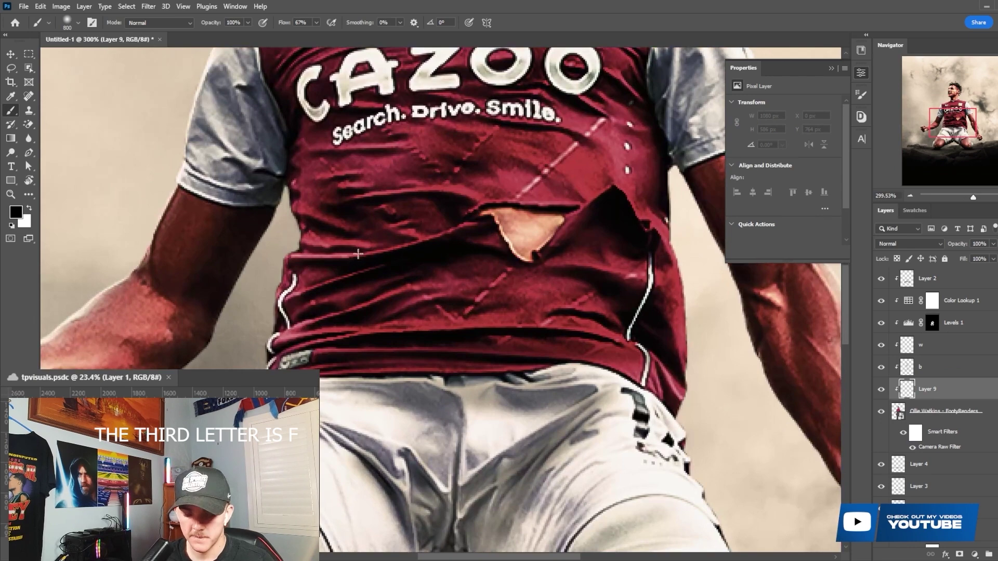
scroll(359, 252, "up", 3)
key("bracketleft")
key("bracketleft")
key("bracketleft")
key("bracketleft")
key("bracketleft")
key("bracketleft")
key("bracketleft")
key("bracketleft")
key("bracketleft")
key("bracketleft")
key("bracketleft")
key("bracketleft")
key("bracketleft")
key("bracketleft")
key("bracketleft")
key("bracketleft")
key("bracketleft")
key("bracketleft")
key("bracketleft")
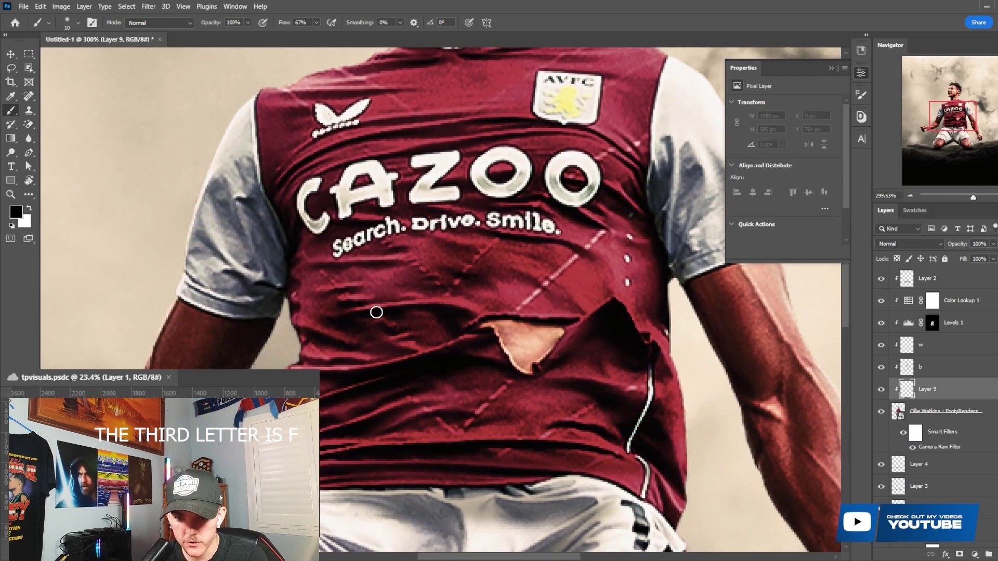
left_click_drag(358, 311, 445, 314)
key("ctrl+z")
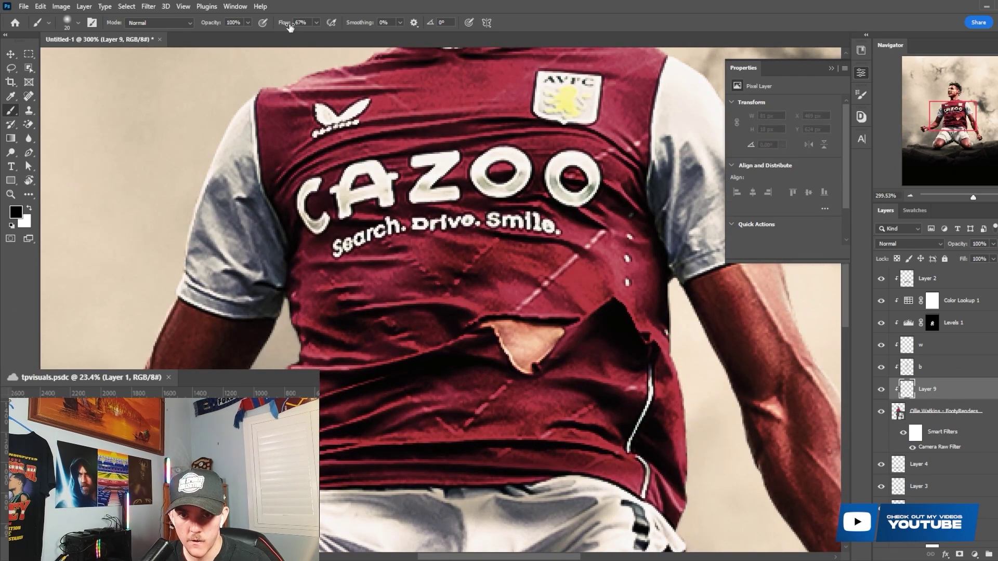
left_click_drag(362, 308, 451, 315)
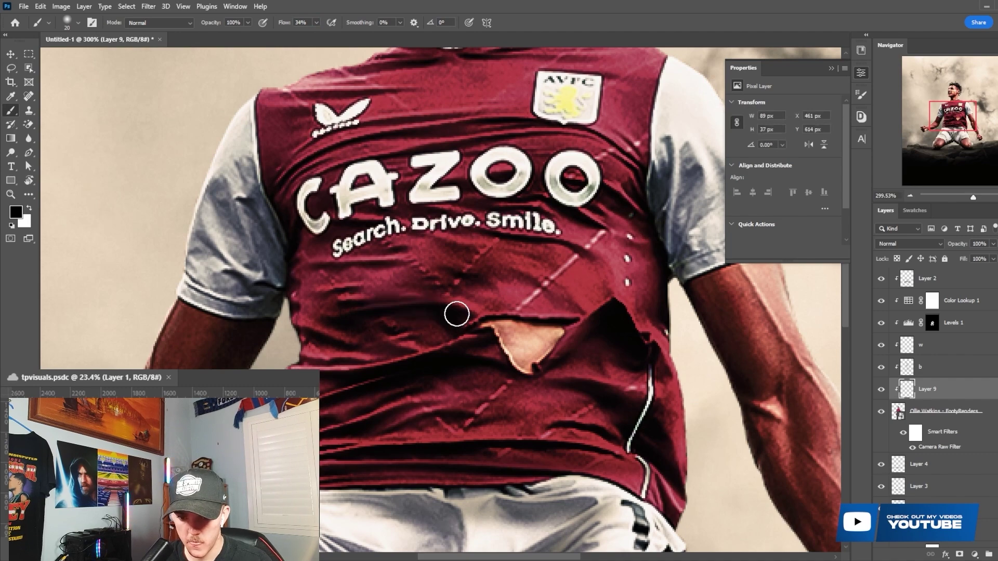
left_click(910, 244)
left_click(908, 372)
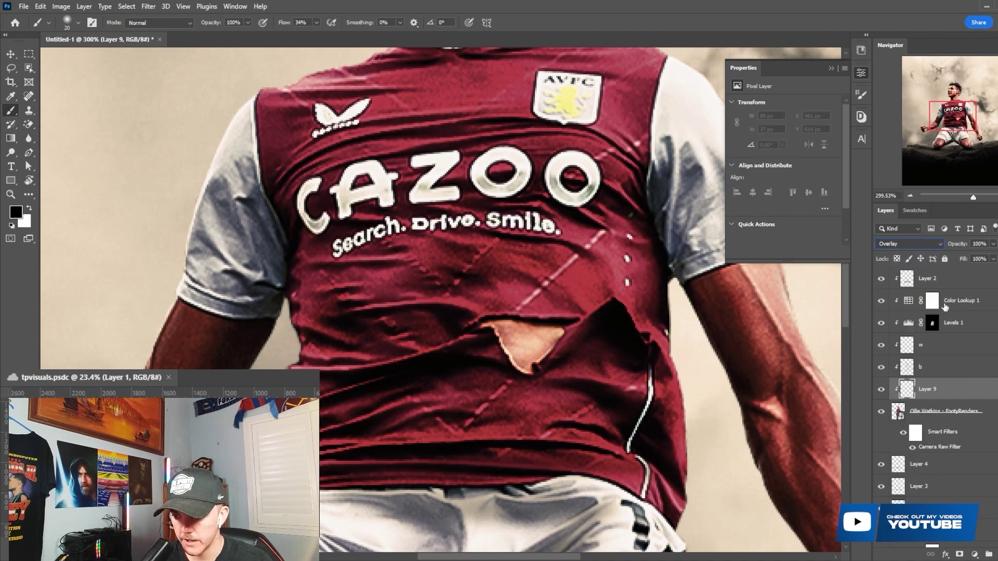
- Darken the folds across the lower shirt and the inner edge of the left-hand sleeve with the 20 px black brush
mouse_move(389, 305)
left_mouse_down()
mouse_move(348, 310)
mouse_move(414, 339)
mouse_move(535, 336)
mouse_move(653, 457)
left_mouse_up()
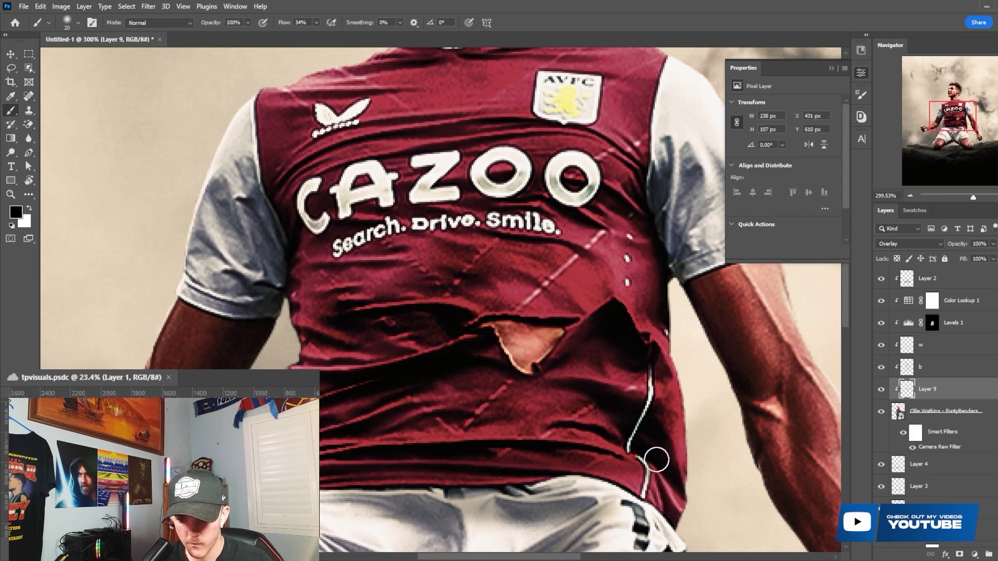
scroll(298, 352, "up", 2)
left_click_drag(264, 251, 255, 343)
scroll(384, 290, "down", 1)
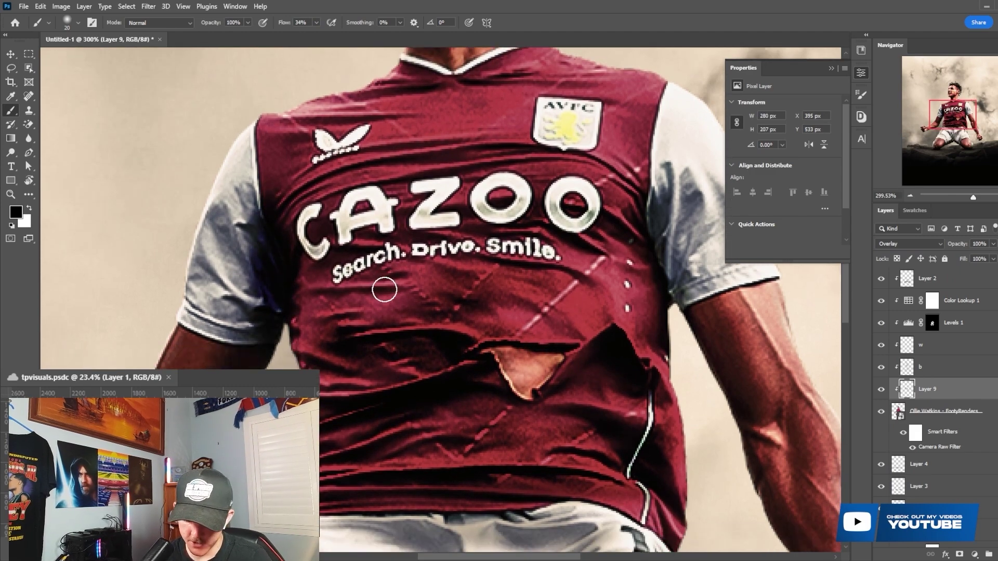
- Shade the right-hand sleeve, the chest folds around the sponsor lettering and the left-hand shoulder and sleeve in black
key("bracketright")
mouse_move(680, 285)
left_mouse_down()
mouse_move(662, 216)
mouse_move(684, 251)
mouse_move(691, 325)
mouse_move(671, 218)
mouse_move(541, 196)
left_mouse_up()
scroll(684, 252, "up", 1)
key("bracketleft")
scroll(728, 276, "up", 1)
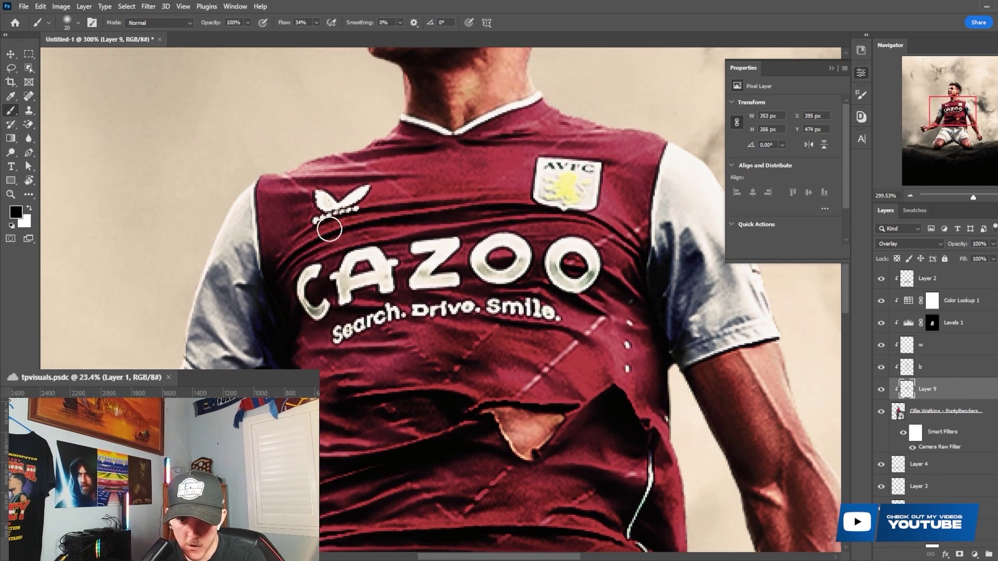
mouse_move(273, 223)
left_mouse_down()
mouse_move(244, 359)
mouse_move(221, 265)
left_mouse_up()
- Deepen the thin creases below the shirt tear and along the shirt's hem and side piping with a smaller black brush
scroll(249, 353, "down", 2)
key("bracketleft")
scroll(332, 381, "down", 2)
key("bracketleft")
key("bracketleft")
key("bracketleft")
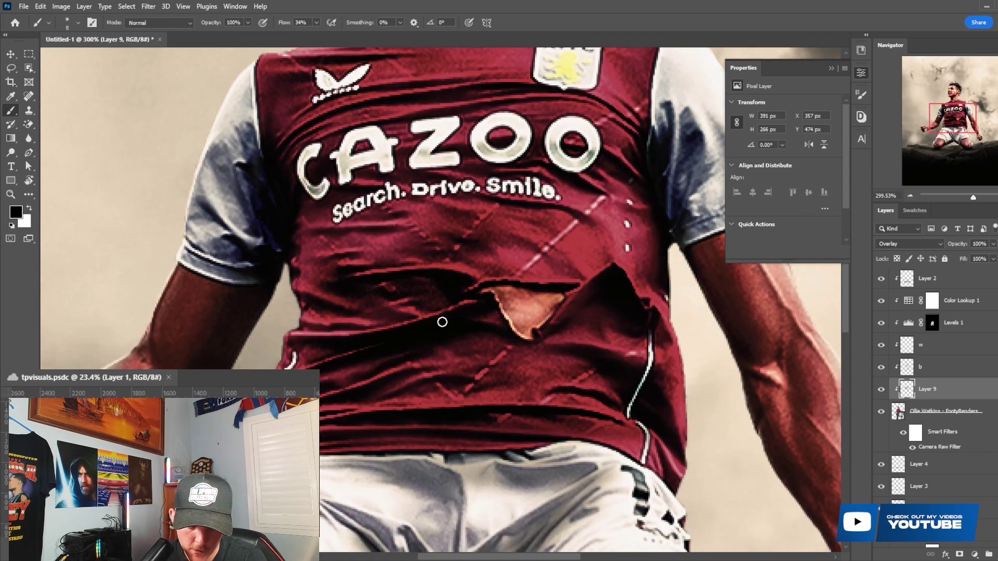
left_click_drag(654, 447, 632, 441)
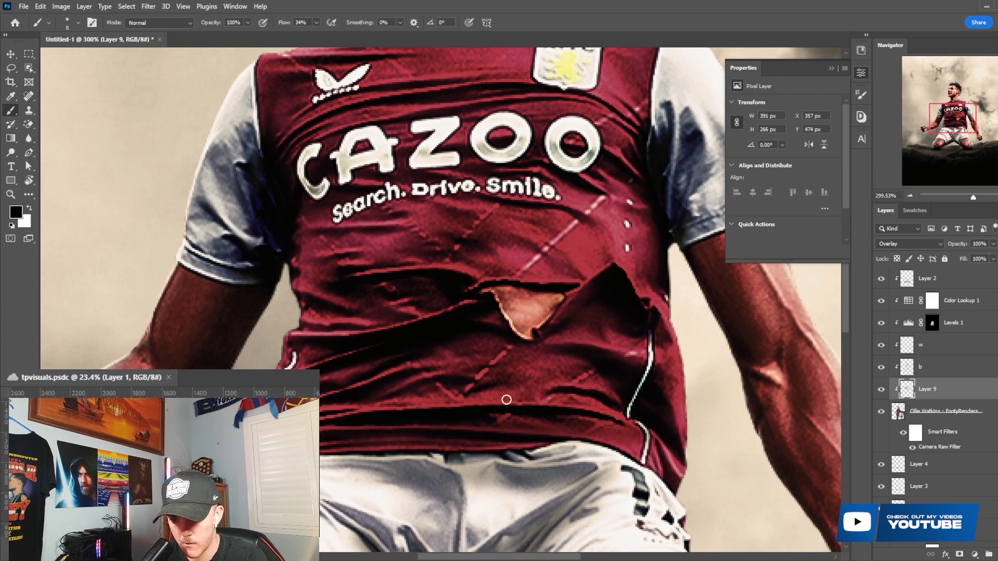
left_click_drag(619, 359, 643, 350)
- Shade the central seam and front folds of the white shorts with a 20 px black brush
scroll(650, 351, "down", 2)
key("bracketright")
key("bracketright")
key("bracketright")
key("bracketright")
mouse_move(431, 348)
left_mouse_down()
mouse_move(347, 337)
mouse_move(450, 370)
mouse_move(432, 453)
left_mouse_up()
left_click_drag(447, 379, 338, 458)
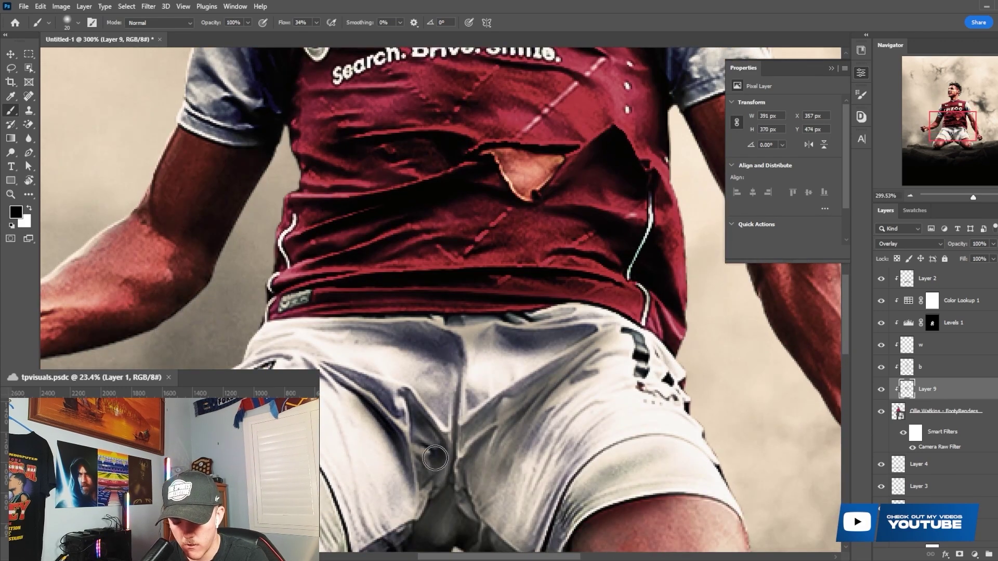
- Darken the finer creases in the crotch and both legs of the shorts with a 10 px black brush
scroll(558, 321, "down", 2)
key("bracketleft")
mouse_move(558, 321)
left_mouse_down()
mouse_move(431, 442)
mouse_move(385, 452)
mouse_move(384, 494)
left_mouse_up()
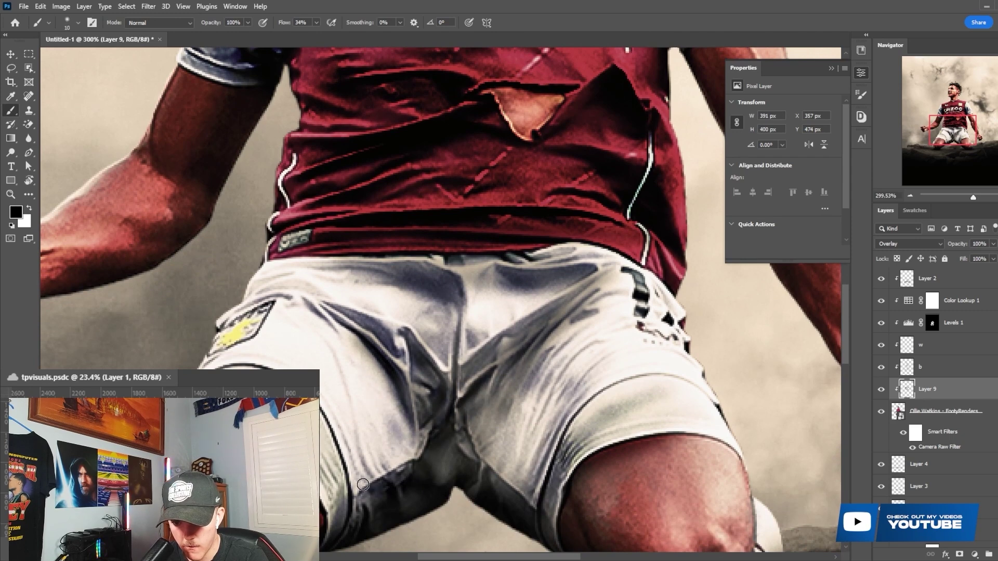
left_click_drag(457, 416, 357, 502)
left_click_drag(499, 390, 462, 483)
left_click_drag(509, 432, 551, 512)
left_click_drag(610, 354, 530, 483)
left_click_drag(608, 396, 534, 457)
left_click_drag(686, 416, 551, 481)
left_click_drag(593, 362, 536, 431)
left_click_drag(598, 341, 517, 431)
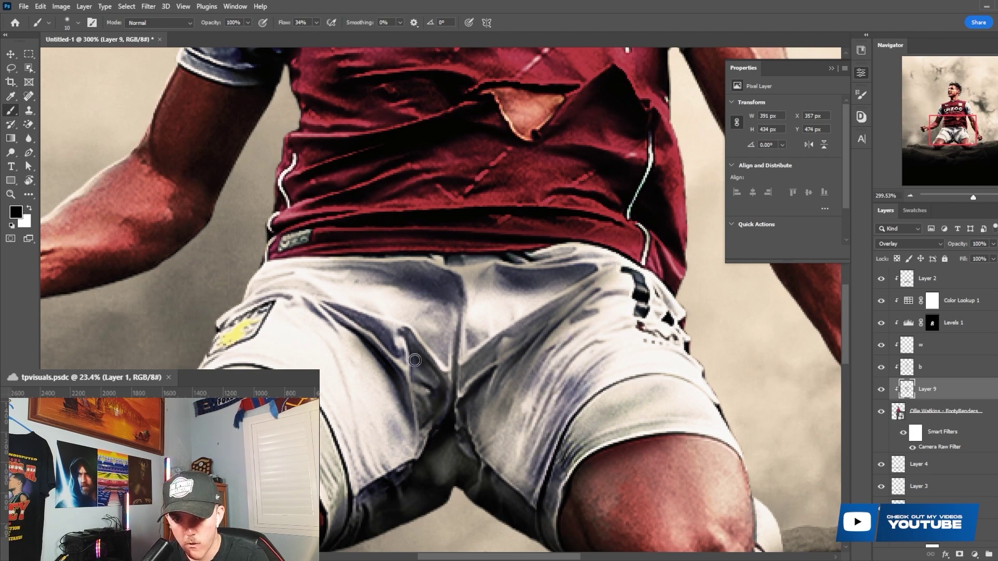
left_click_drag(337, 421, 370, 509)
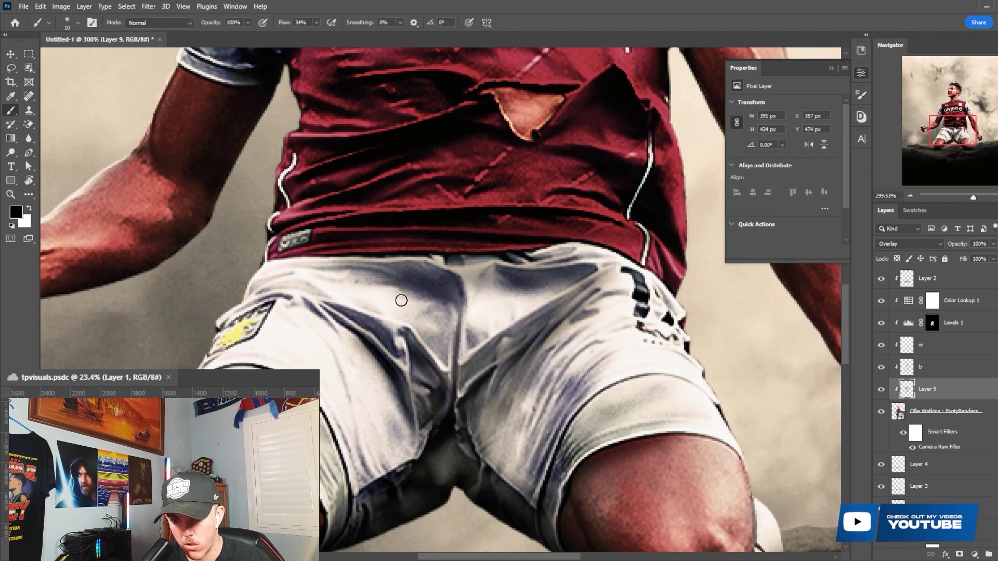
- Shade the player's right-hand fist and the lower edges of the legs and knees with a black brush enlarged to 45 px
key("ctrl+0")
scroll(610, 371, "up", 3)
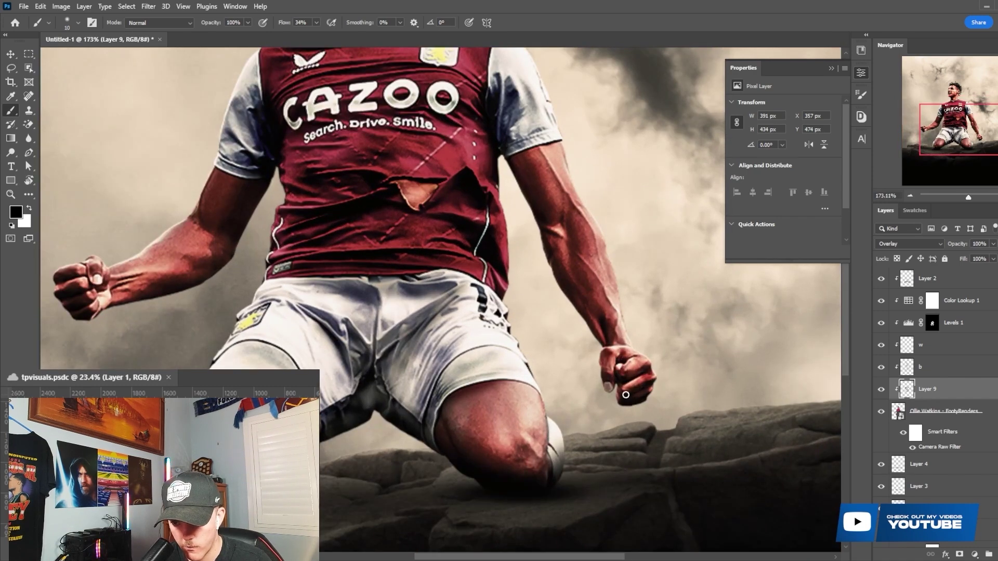
scroll(528, 384, "down", 2)
key("bracketright")
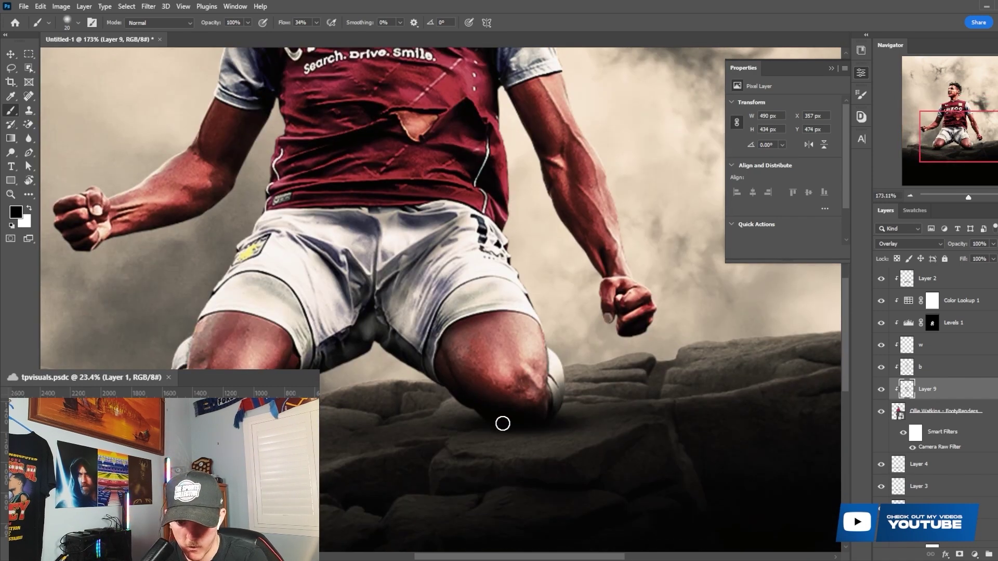
key("bracketright")
key("bracketright")
key("bracketright")
scroll(151, 317, "up", 1)
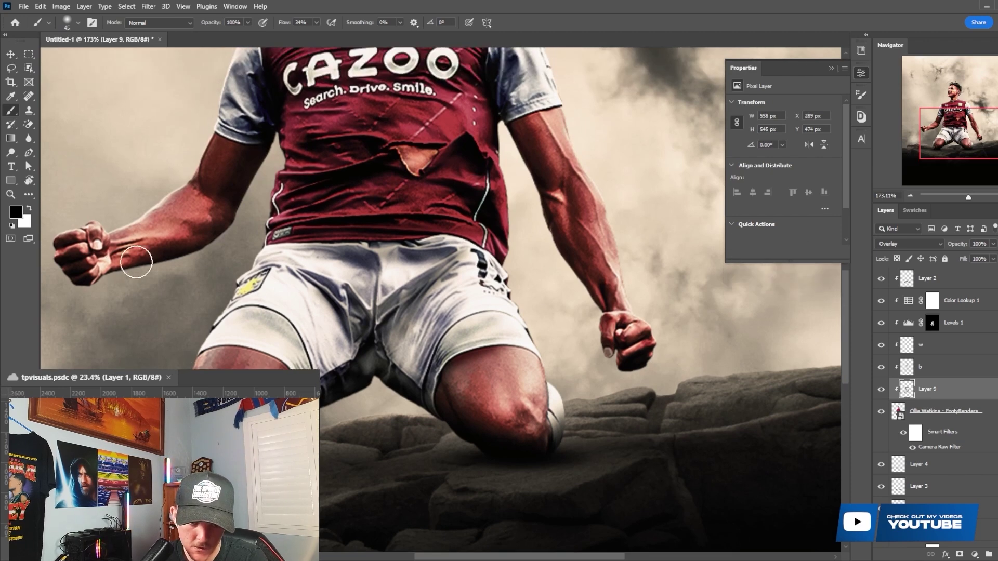
- Darken the underside of the left-hand forearm and the arm below its sleeve with a 30 px black brush
key("bracketleft")
key("bracketleft")
scroll(231, 186, "up", 1)
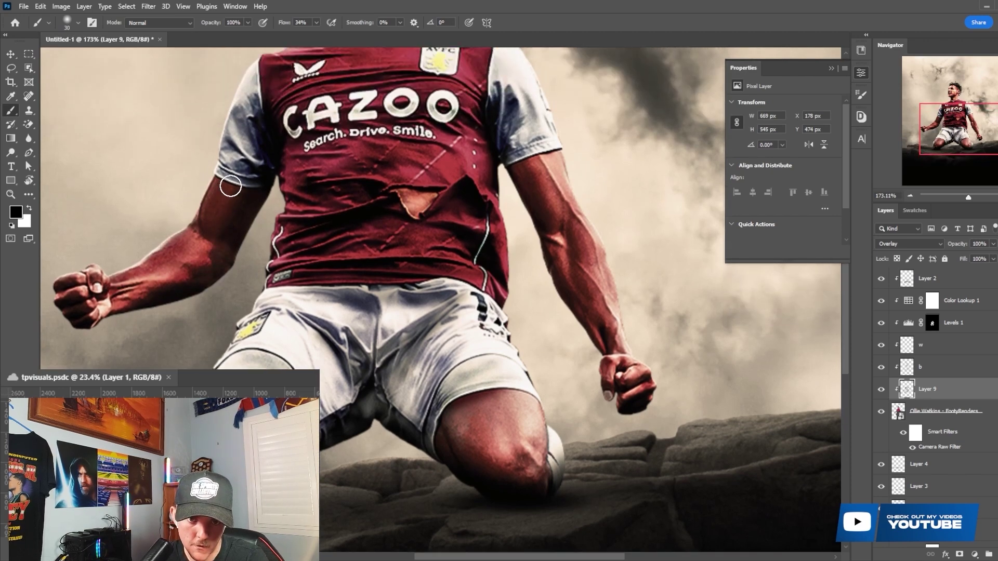
- Shade the shirt just below the white collar in black with a 15 px brush, reducing it to 10 px for detail
scroll(262, 174, "up", 1)
key("bracketleft")
key("bracketleft")
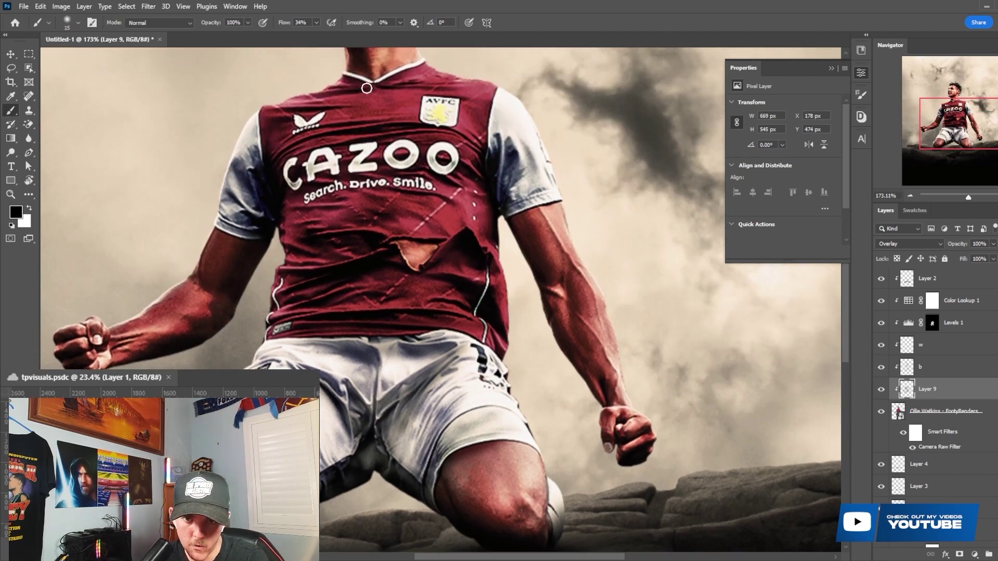
left_click_drag(400, 96, 358, 98)
key("bracketright")
key("bracketright")
key("bracketleft")
key("bracketleft")
key("bracketleft")
key("bracketleft")
scroll(395, 219, "up", 2)
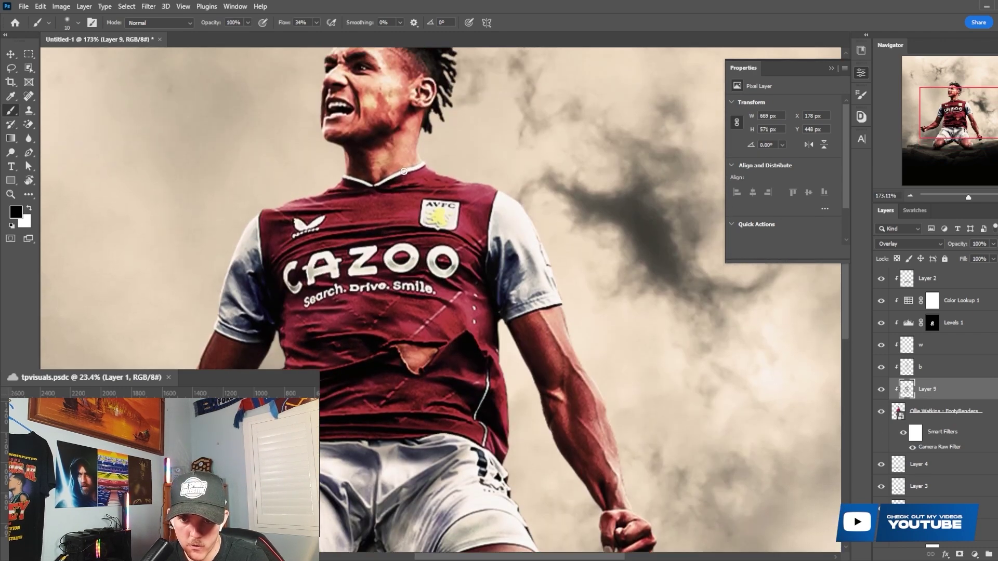
- Paint soft black shading over the player's neck and face on the Overlay layer, Layer 9, with an enlarged 15 px brush
scroll(395, 178, "up", 1)
key("bracketright")
key("bracketright")
key("bracketright")
left_click_drag(396, 189, 411, 143)
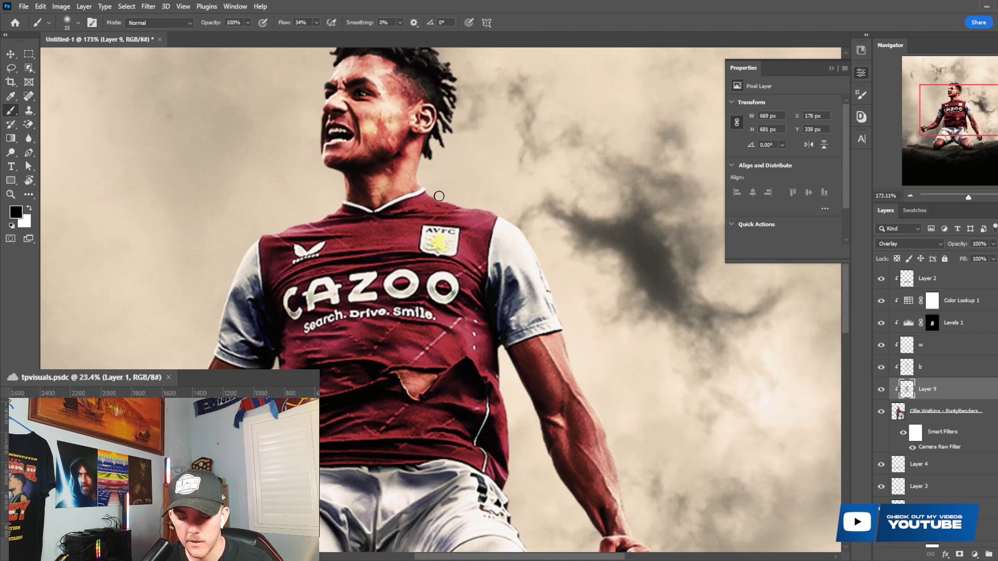
- Examine the whole artwork with and without the Layer 9 shading
key("ctrl+0")
left_click(883, 391)
left_click(883, 390)
left_click(883, 391)
left_click(883, 391)
left_click(883, 391)
scroll(460, 228, "down", 3)
scroll(455, 216, "up", 2)
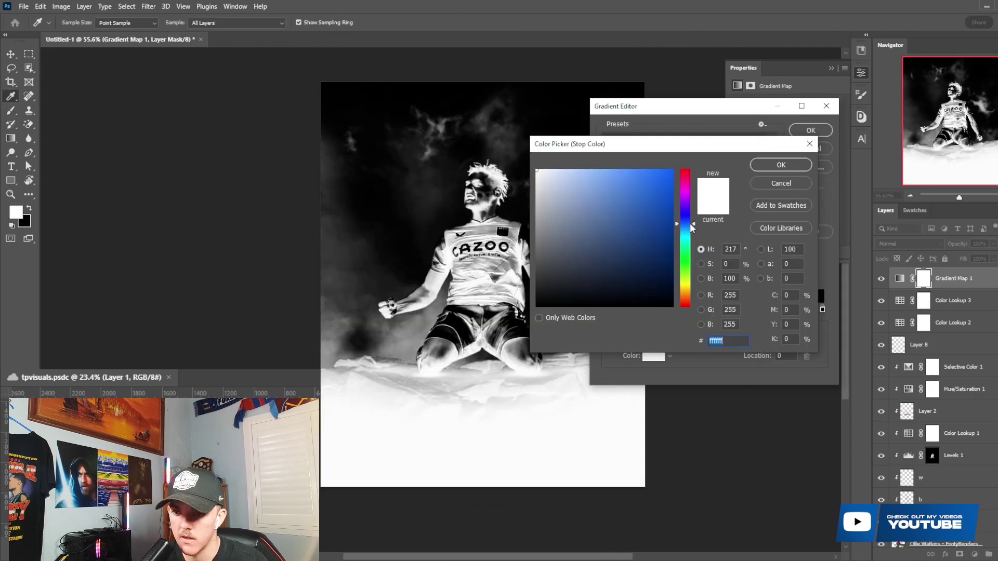
left_click_drag(686, 215, 670, 259)
left_click(784, 165)
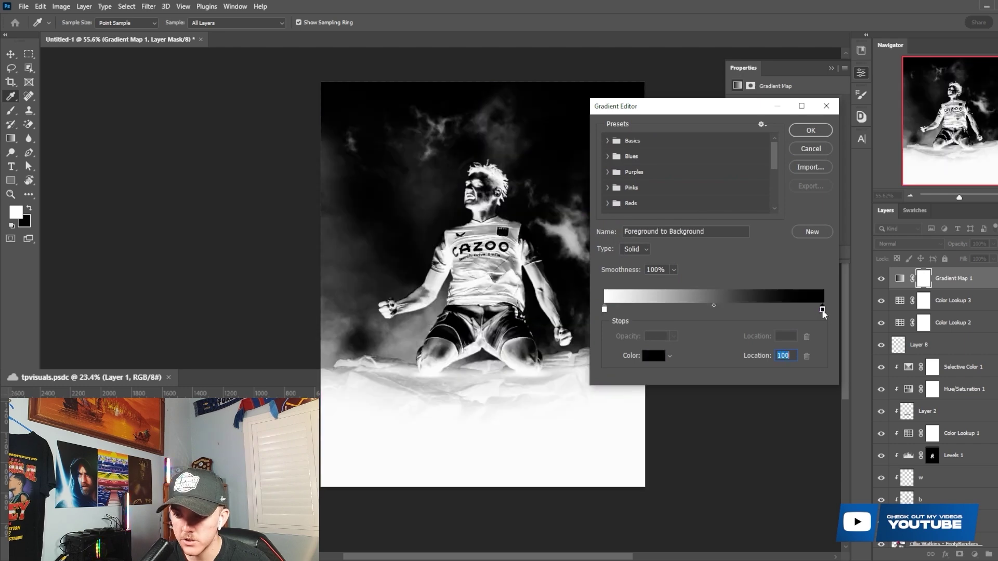
double_click(822, 309)
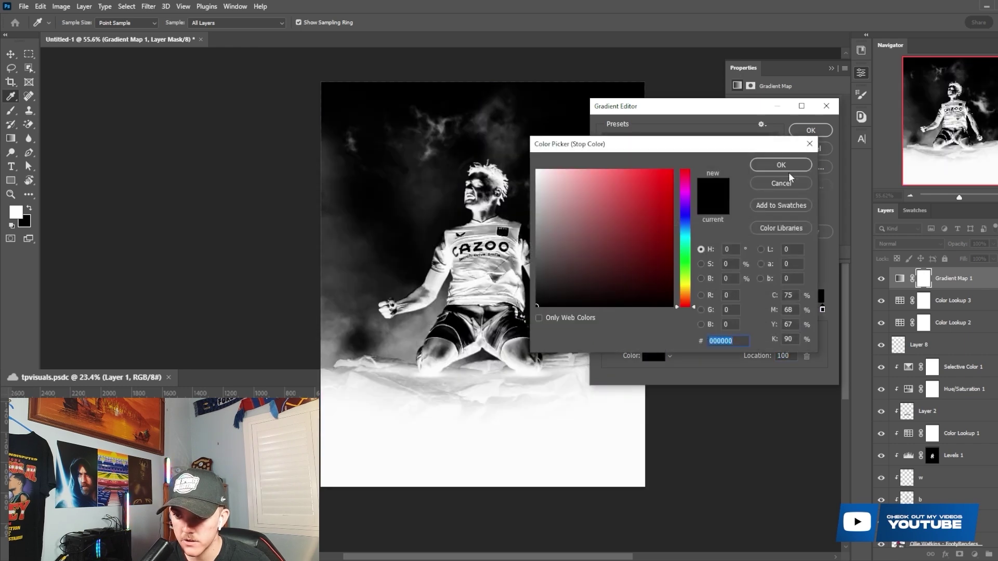
left_click(781, 185)
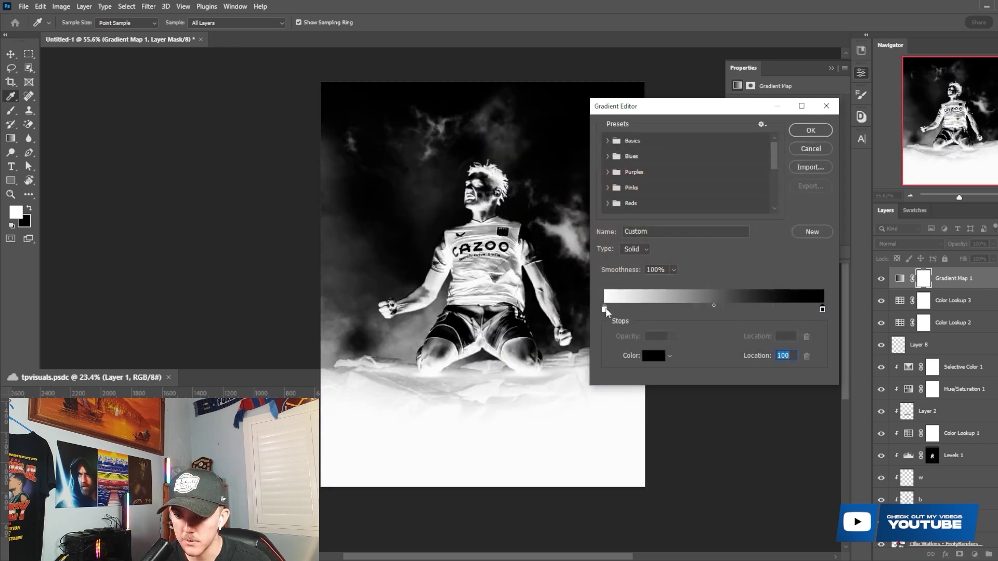
- Recolour the gradient map from dark purple #430256 at the start stop to orange #be6700 at the end stop
double_click(605, 309)
left_click(915, 210)
left_click(881, 245)
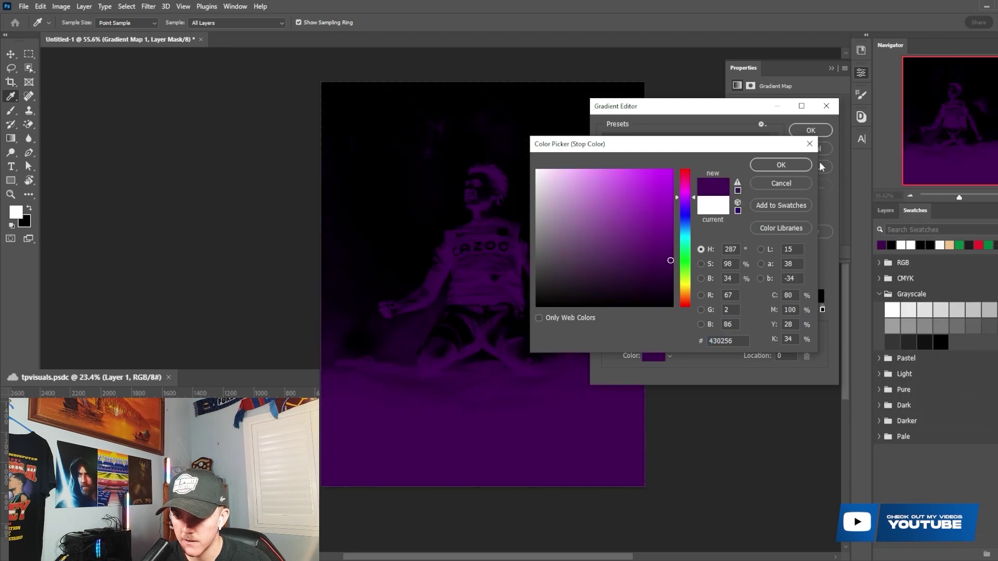
left_click(781, 165)
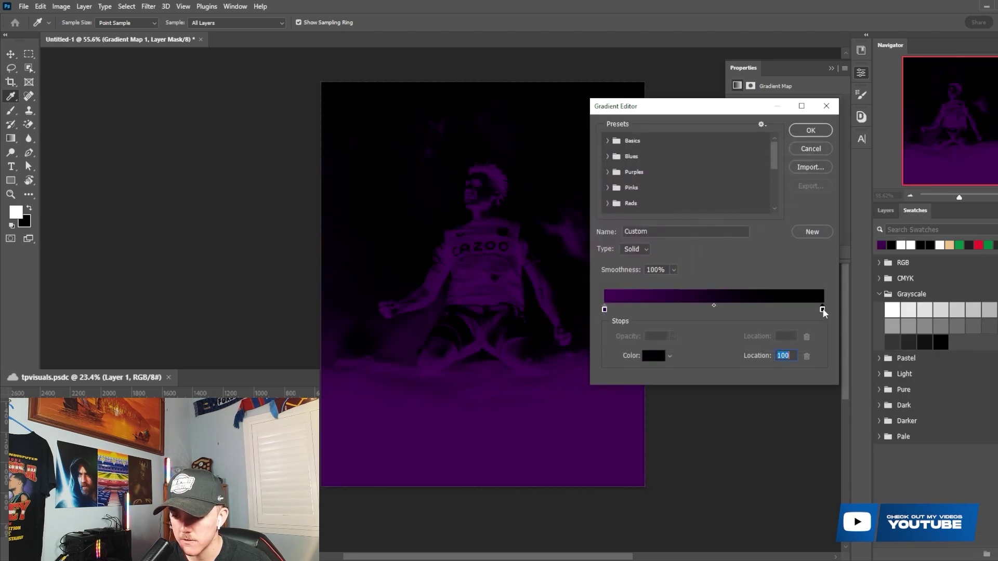
double_click(822, 310)
type("c06800")
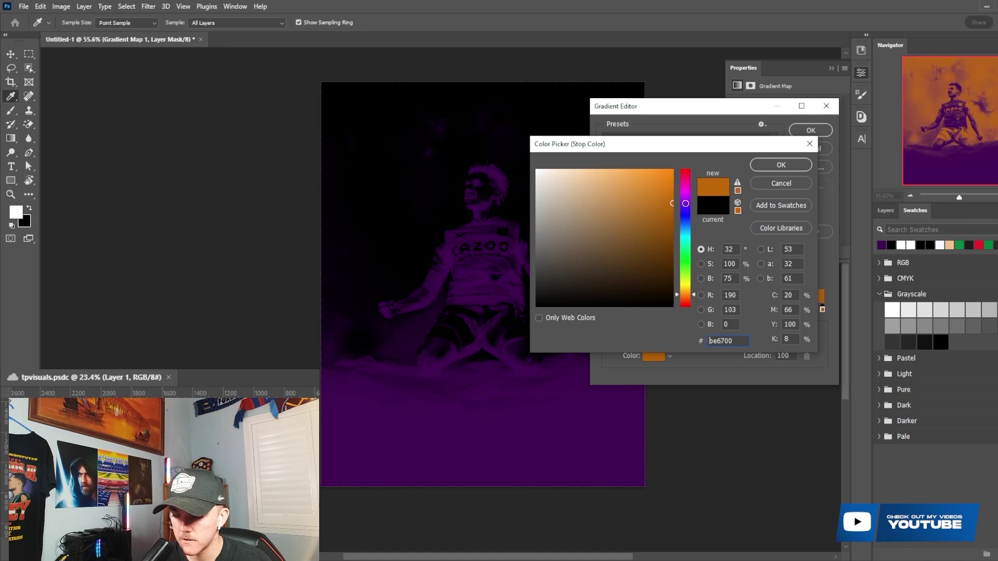
left_click(779, 166)
left_click(810, 130)
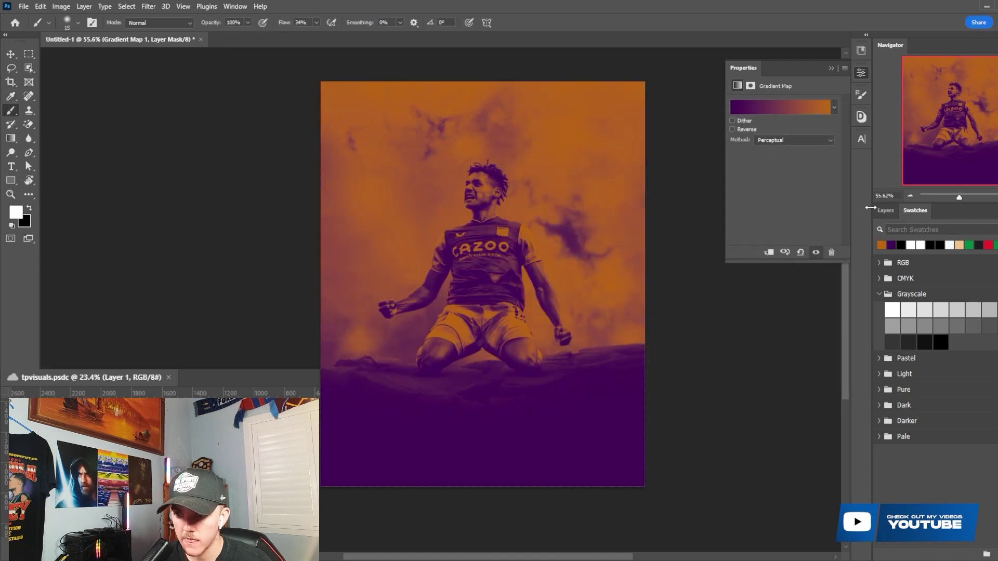
- Blend the gradient map in Overlay mode at 25% opacity
left_click(887, 211)
left_click(918, 248)
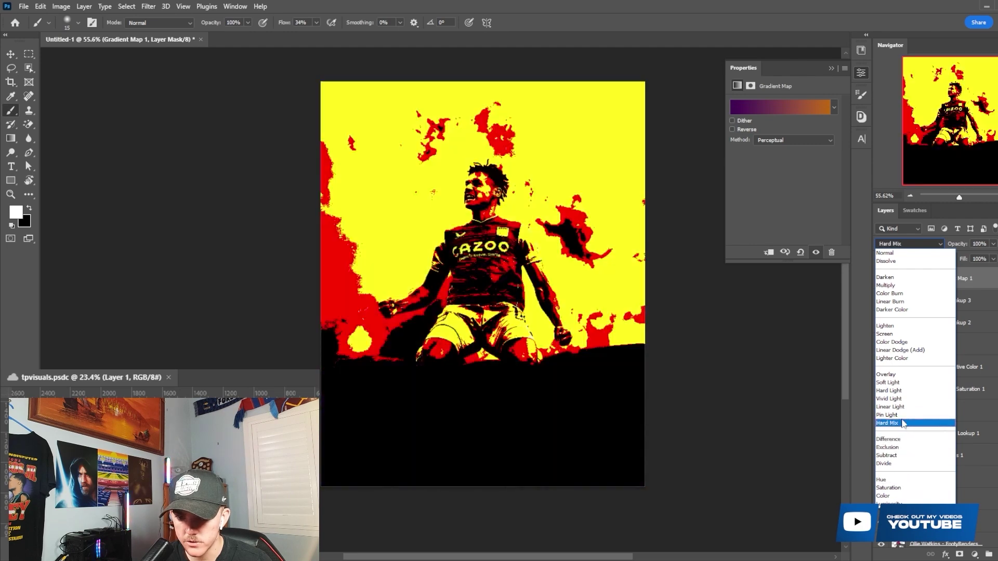
left_click(895, 374)
left_click_drag(963, 245, 918, 229)
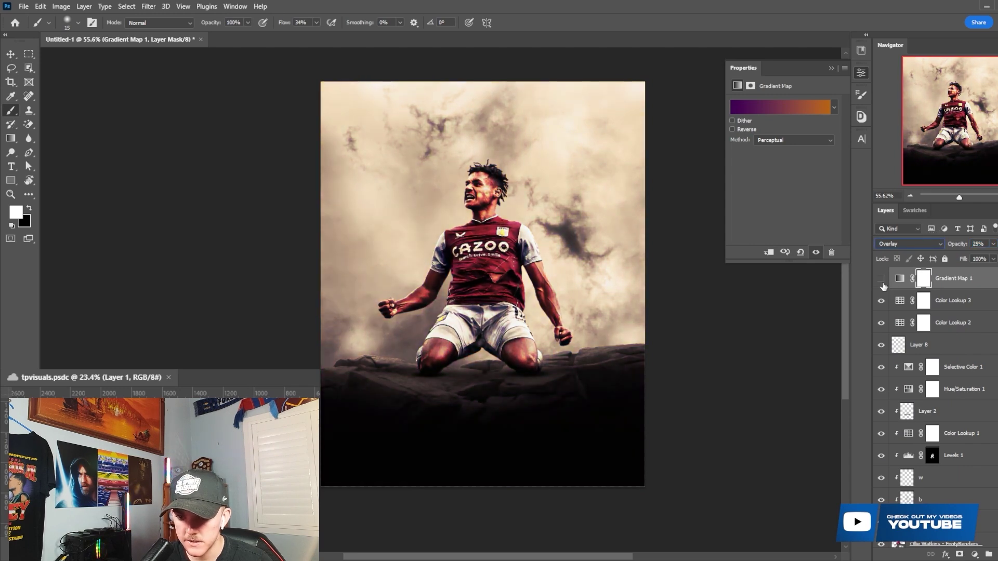
scroll(394, 255, "up", 2)
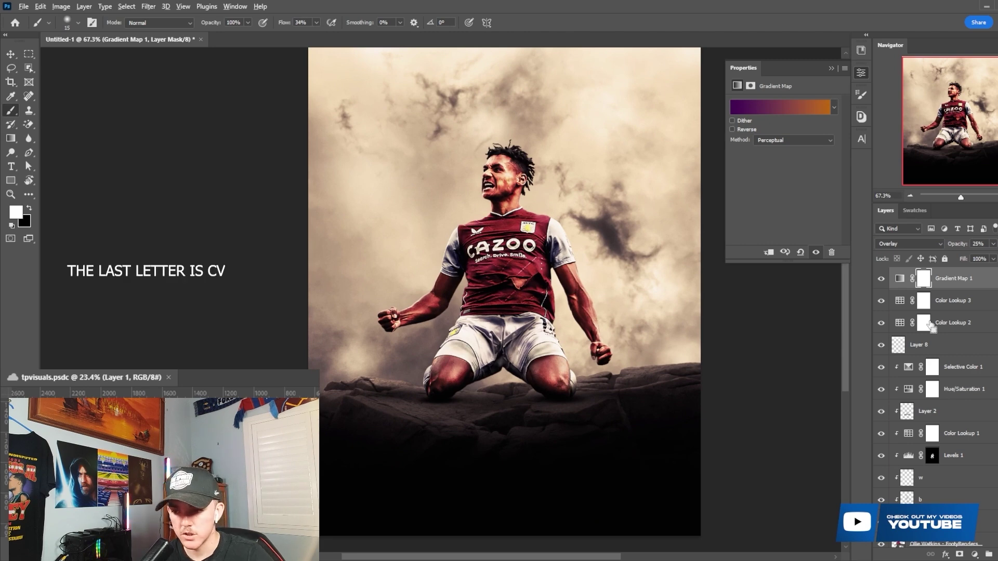
- Stamp all visible layers into a new top layer and convert it to a smart object
key("ctrl+alt+shift+e")
right_click(963, 270)
left_click(890, 252)
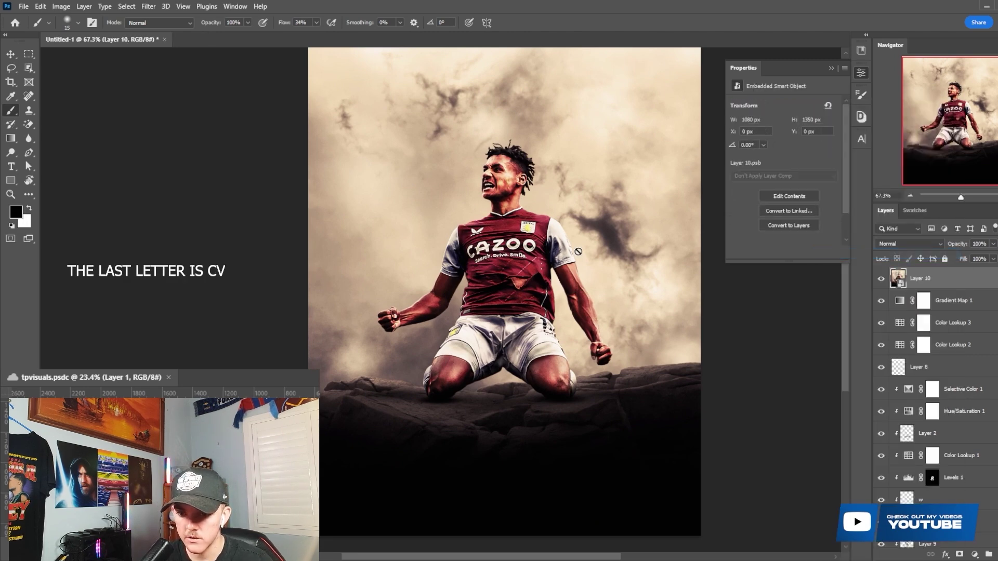
- Apply Camera Raw basic adjustments to the merged smart object: exposure +0.05, contrast +13 and clarity +16
scroll(578, 251, "down", 1)
left_click(148, 6)
left_click(208, 88)
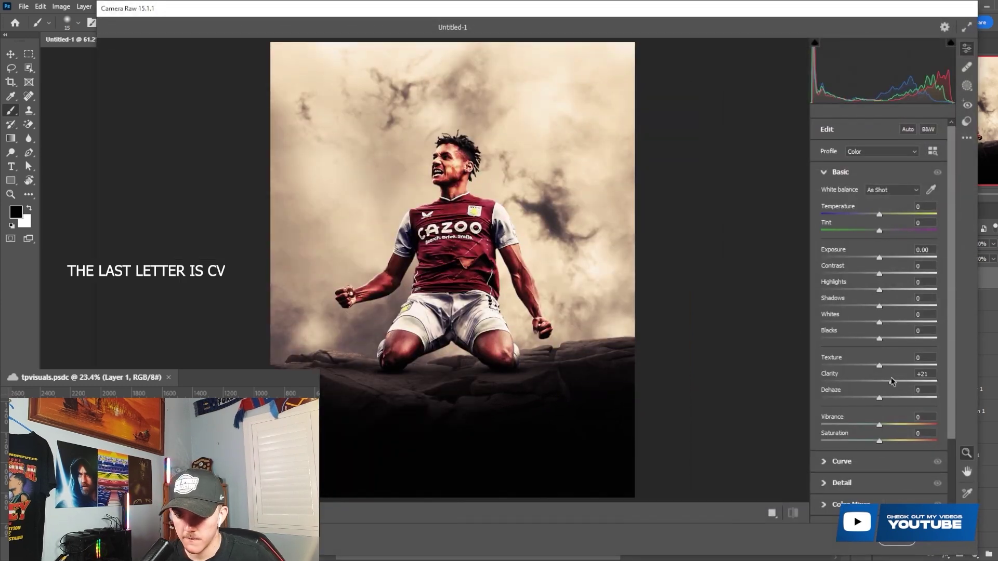
left_click_drag(892, 382, 892, 384)
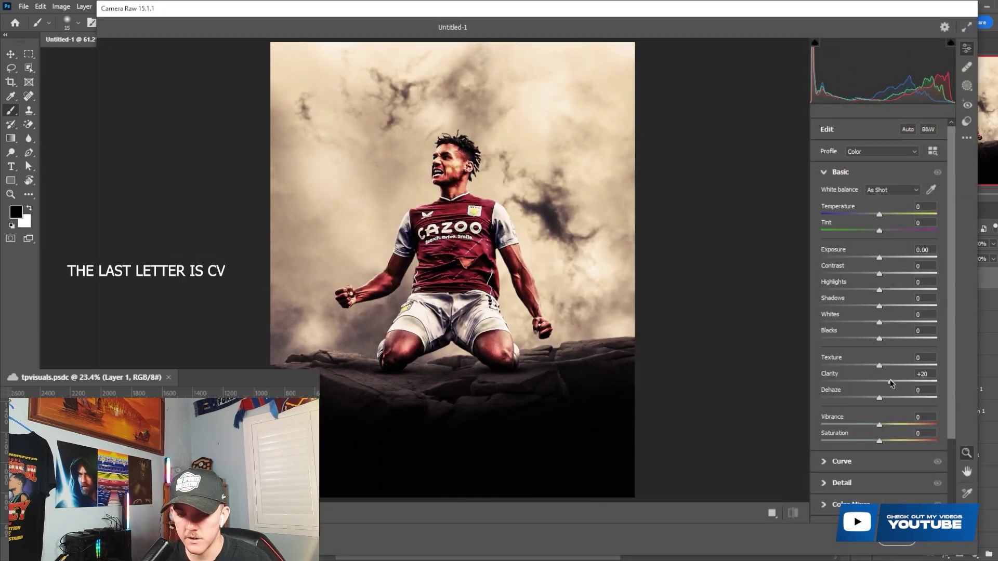
left_click_drag(881, 262, 888, 274)
- Add Camera Raw effects of grain 21 and vignetting -2, and apply the filter
scroll(874, 387, "down", 3)
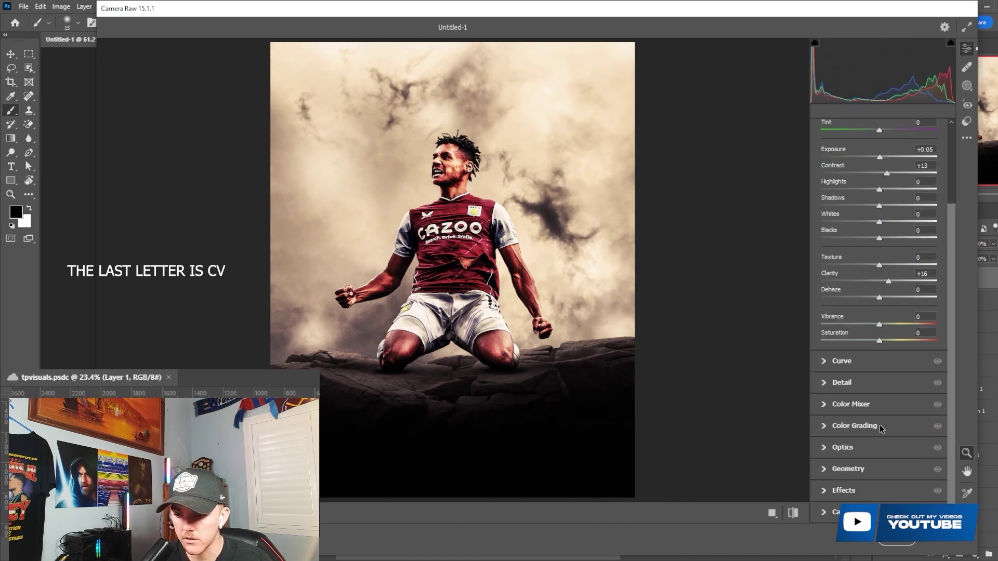
left_click(853, 491)
left_click_drag(848, 349, 840, 352)
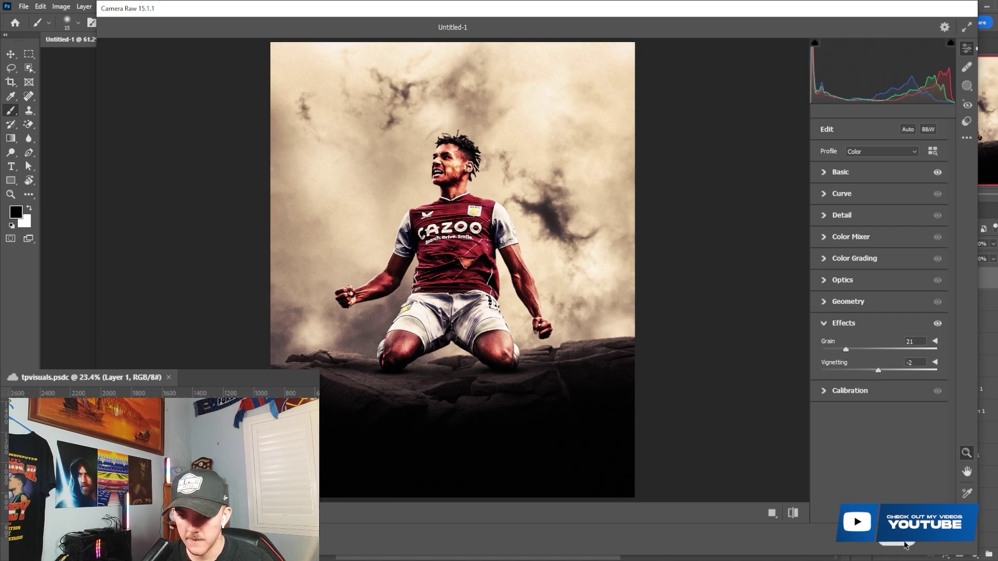
left_click(923, 546)
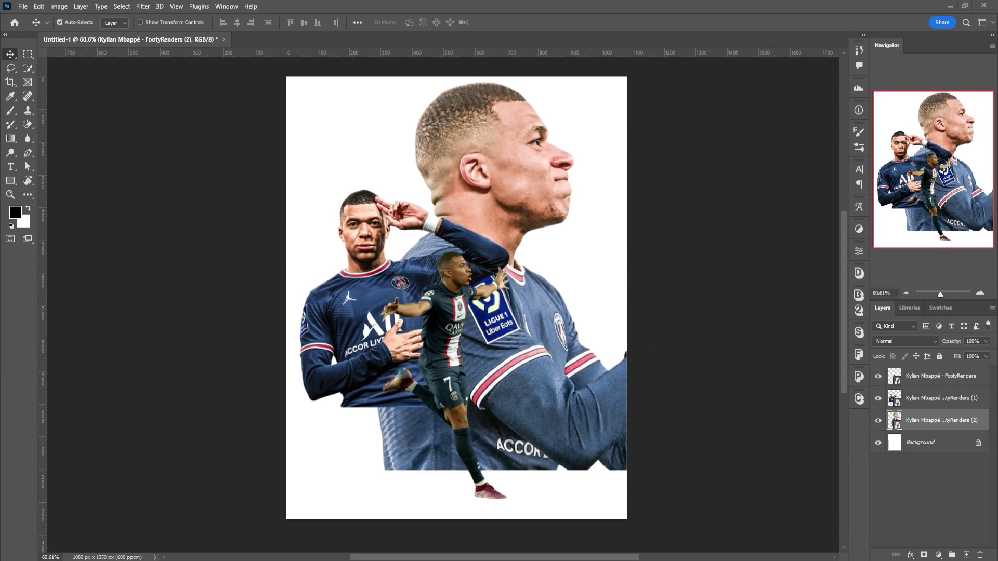
scroll(413, 311, "up", 1)
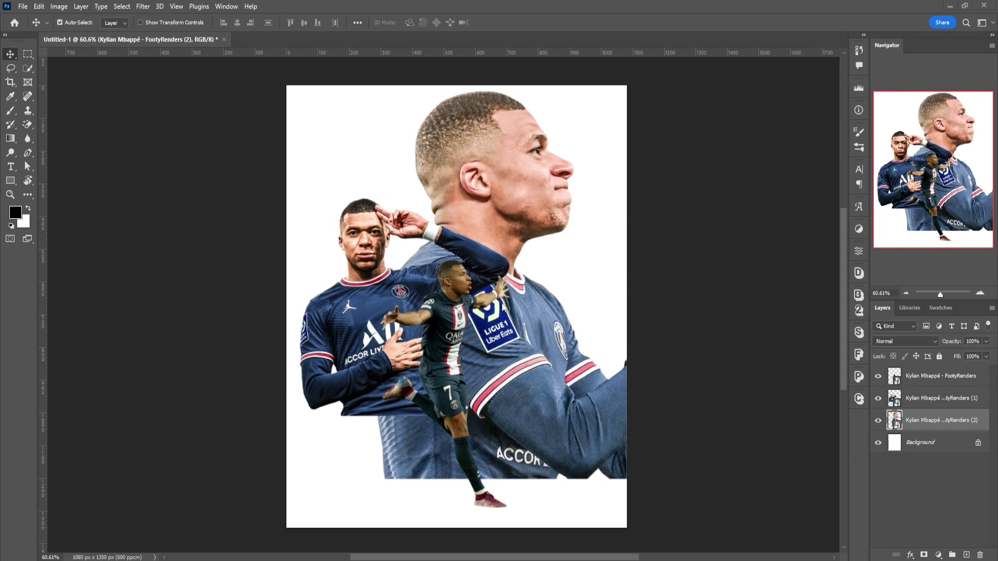
scroll(515, 300, "down", 2)
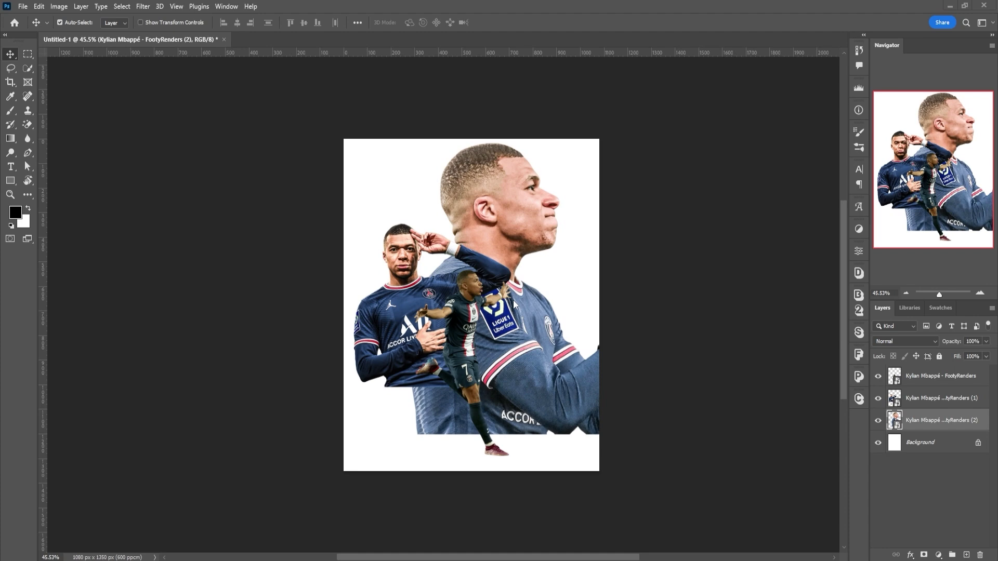
scroll(531, 336, "up", 1)
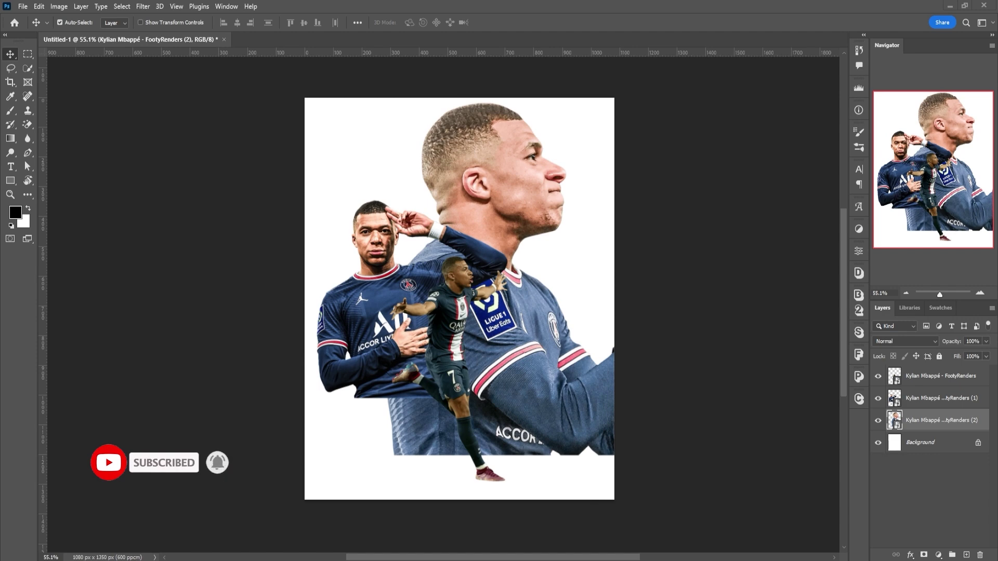
scroll(464, 339, "up", 1)
scroll(467, 339, "down", 2)
scroll(479, 342, "up", 2)
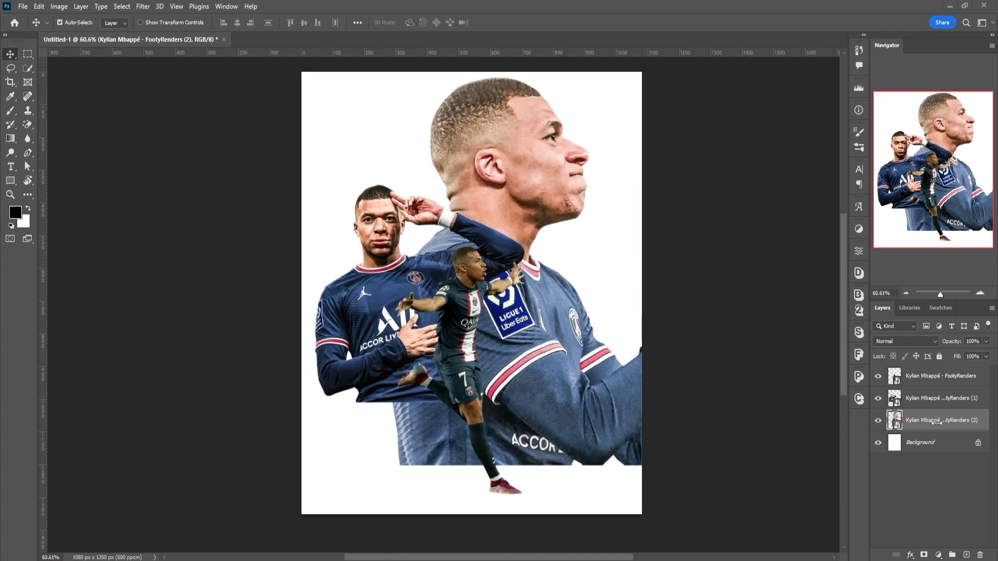
- Group the large profile render and fade its lower edge on a group mask, using a soft black 500 px brush at 20% flow
key("ctrl+g")
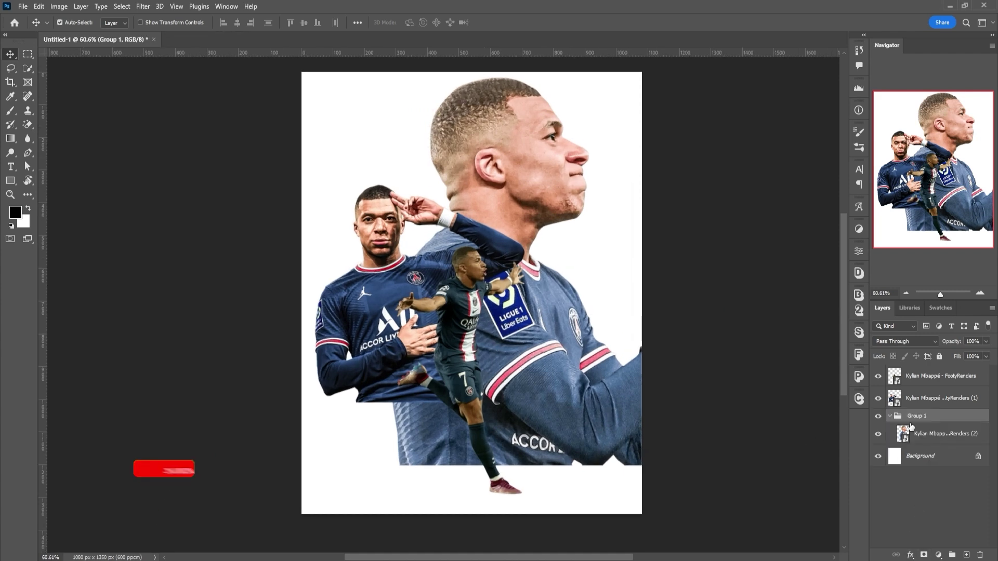
left_click(924, 553)
key("b")
right_click(470, 410)
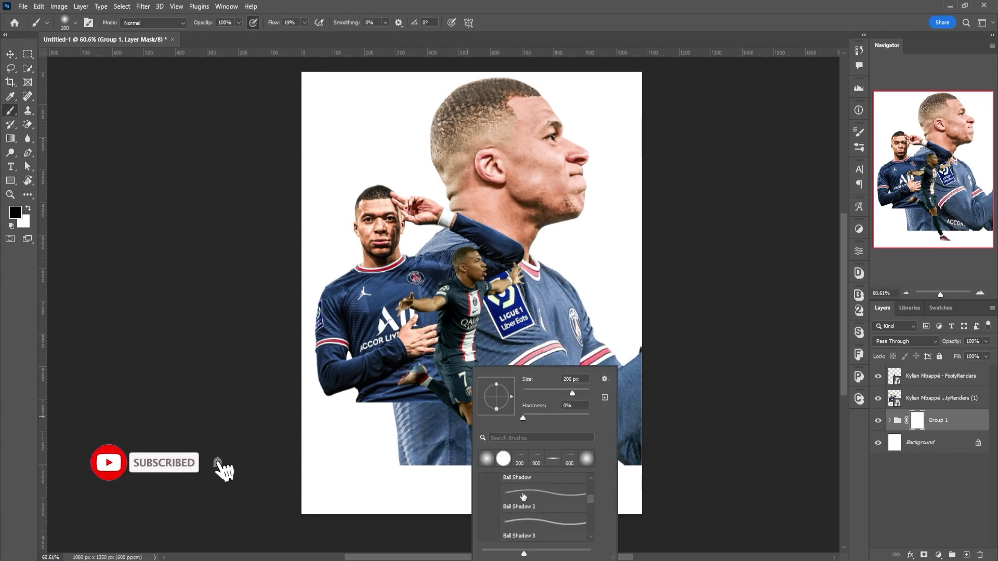
left_click_drag(274, 25, 275, 25)
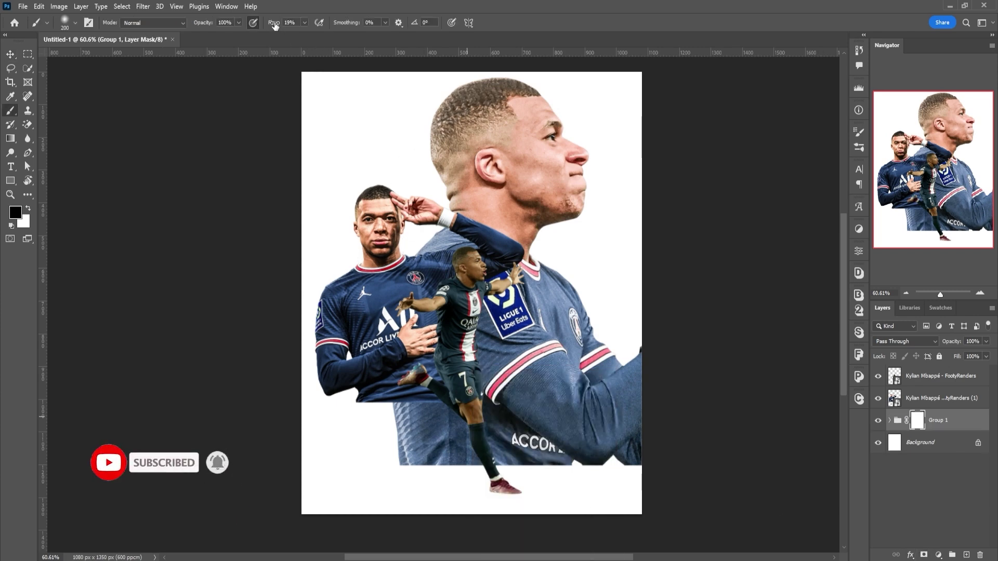
key("bracketright")
key("bracketright")
key("bracketright")
key("bracketright")
mouse_move(419, 458)
left_mouse_down()
mouse_move(446, 476)
mouse_move(593, 467)
mouse_move(420, 470)
mouse_move(690, 455)
mouse_move(423, 457)
left_mouse_up()
- Put the saluting player's render in its own group and add a layer mask to the group
scroll(458, 378, "up", 2)
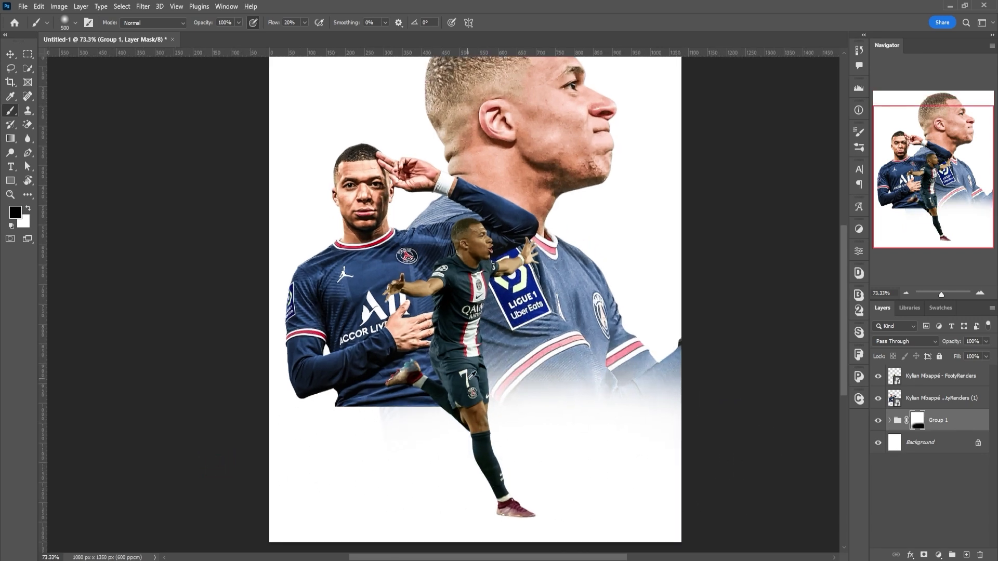
left_click(935, 398)
key("ctrl+g")
left_click(890, 394)
left_click(923, 554)
mouse_move(433, 464)
left_mouse_down()
mouse_move(303, 460)
mouse_move(478, 453)
mouse_move(239, 449)
mouse_move(392, 434)
mouse_move(279, 433)
mouse_move(364, 424)
mouse_move(345, 434)
left_mouse_up()
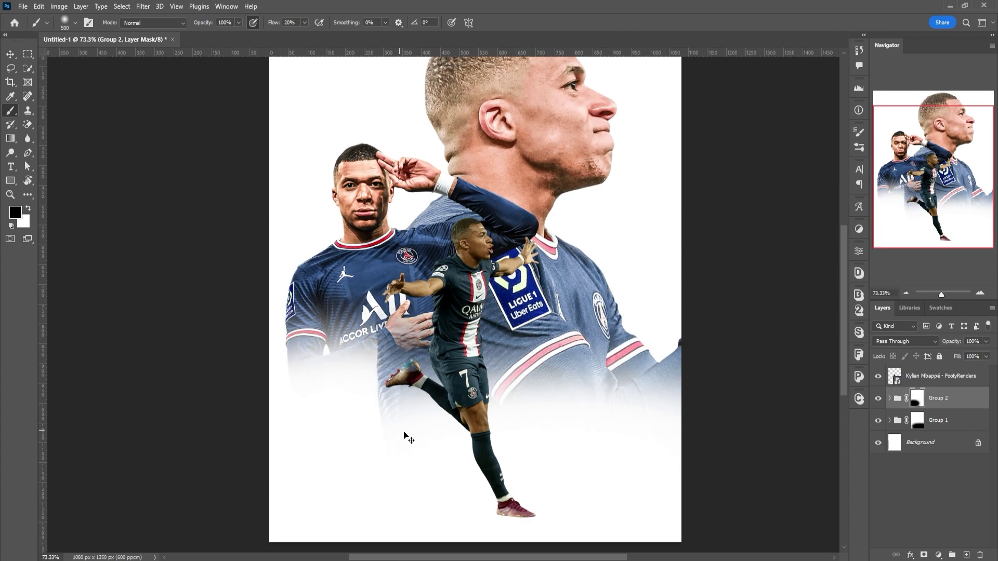
key("ctrl+z")
key("ctrl+z")
key("ctrl+z")
key("ctrl+z")
- Fade the saluting player's lower edge on the Group 2 mask with a smaller soft black brush
key("bracketleft")
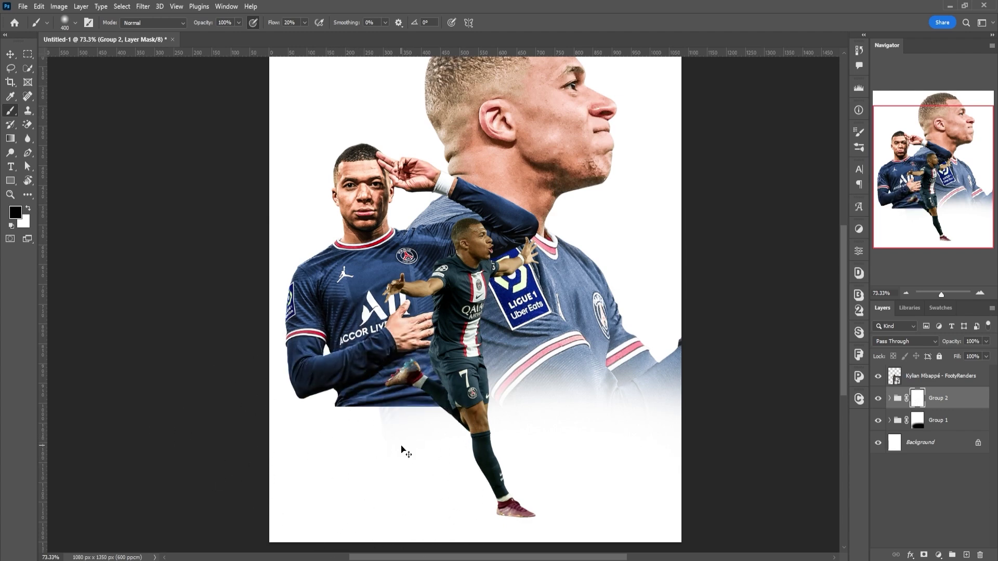
left_click(923, 419)
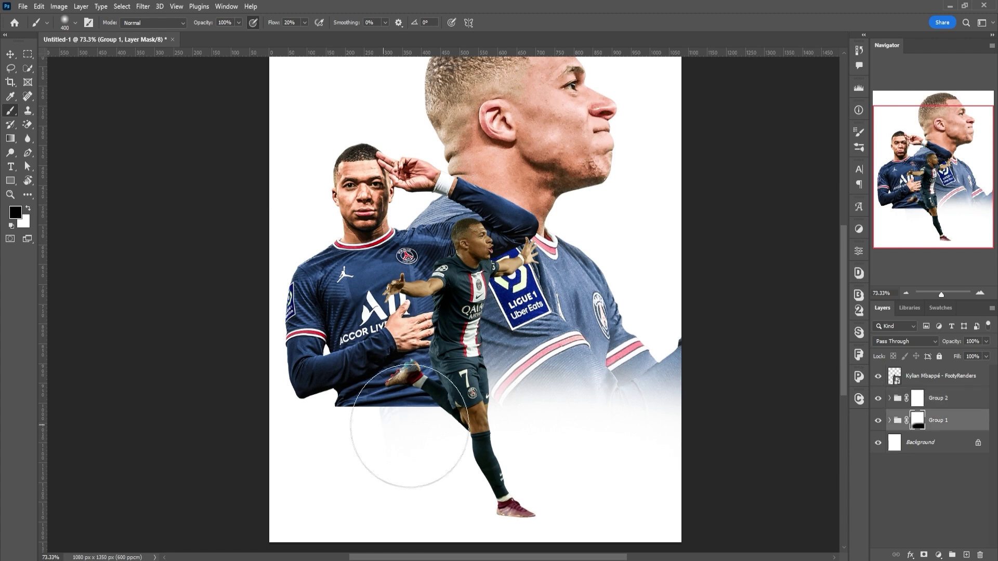
left_click(918, 398)
key("bracketleft")
key("bracketleft")
key("bracketleft")
key("bracketleft")
mouse_move(383, 419)
left_mouse_down()
mouse_move(345, 421)
mouse_move(431, 430)
mouse_move(327, 414)
mouse_move(364, 400)
left_mouse_up()
key("bracketright")
left_click_drag(478, 407, 283, 413)
- Fade more of the large profile render's lower shirt on the Group 1 mask with a soft 300 px brush
key("bracketright")
left_click(918, 420)
key("bracketright")
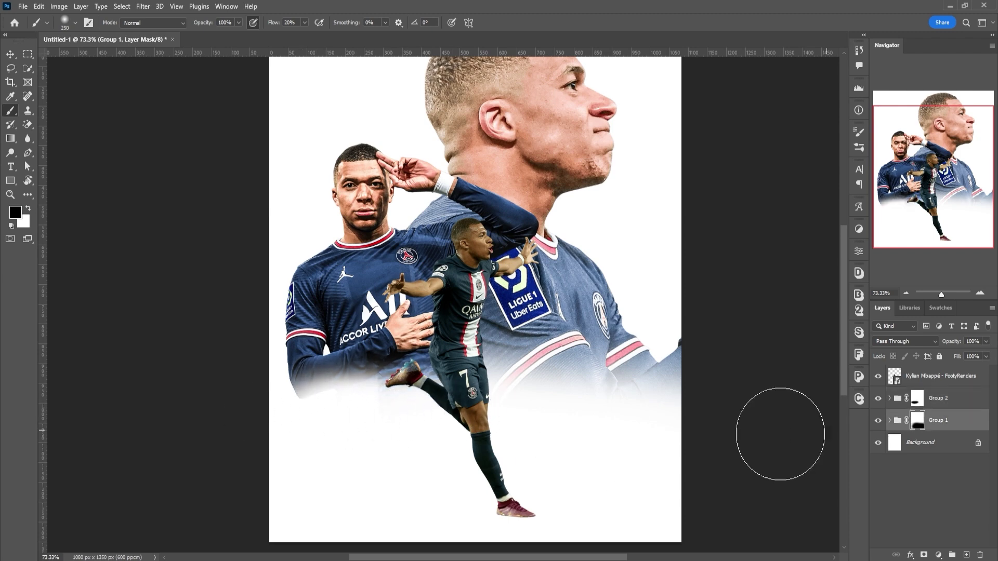
mouse_move(345, 429)
left_mouse_down()
mouse_move(416, 415)
mouse_move(683, 419)
mouse_move(354, 410)
mouse_move(441, 390)
left_mouse_up()
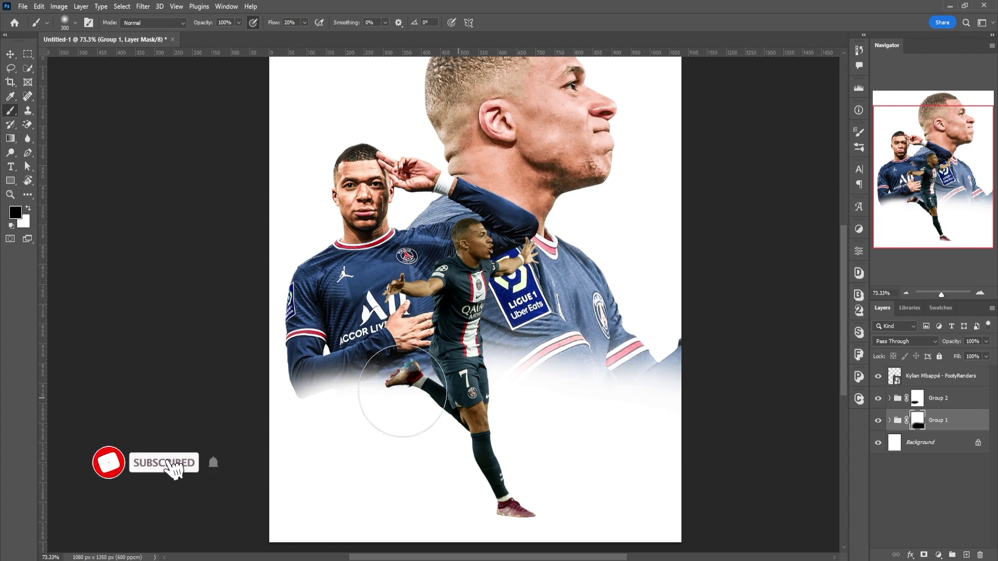
left_click_drag(573, 407, 670, 359)
scroll(658, 242, "down", 3)
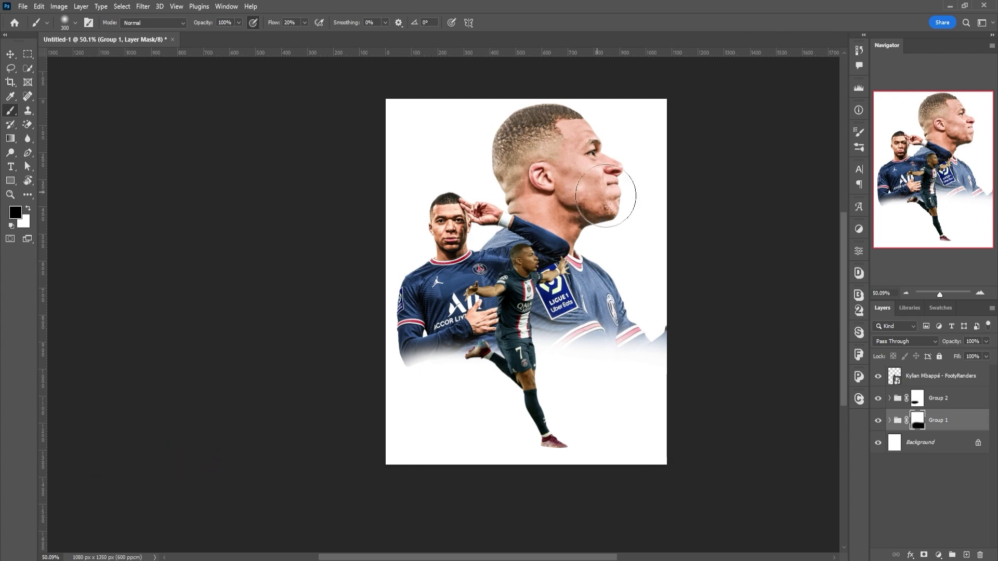
scroll(731, 272, "up", 1)
scroll(734, 275, "down", 2)
scroll(735, 275, "down", 1)
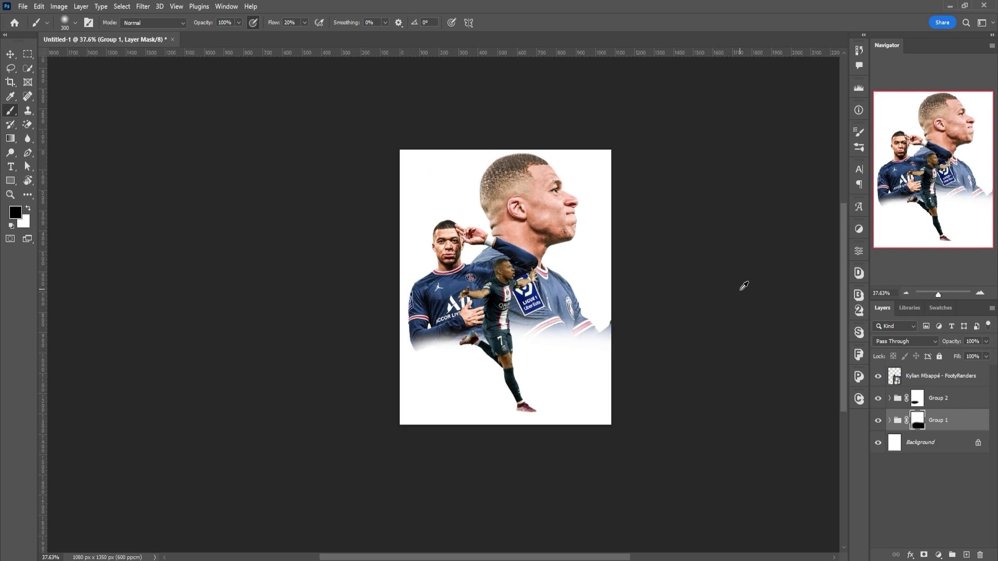
scroll(744, 286, "up", 2)
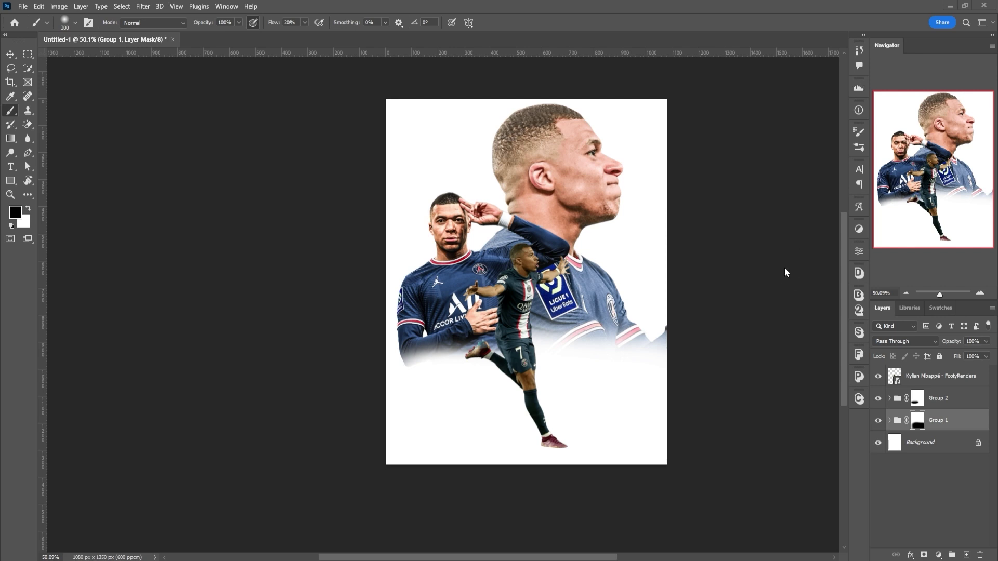
scroll(750, 271, "up", 1)
scroll(750, 270, "up", 1)
scroll(754, 274, "up", 1)
scroll(754, 274, "up", 2)
scroll(755, 275, "down", 2)
scroll(754, 275, "up", 1)
left_click_drag(554, 559, 594, 559)
- Fill a rectangle across the canvas's lower-left area on a new layer above the Background, using blue sampled from the saluting player's shirt
left_click(950, 443)
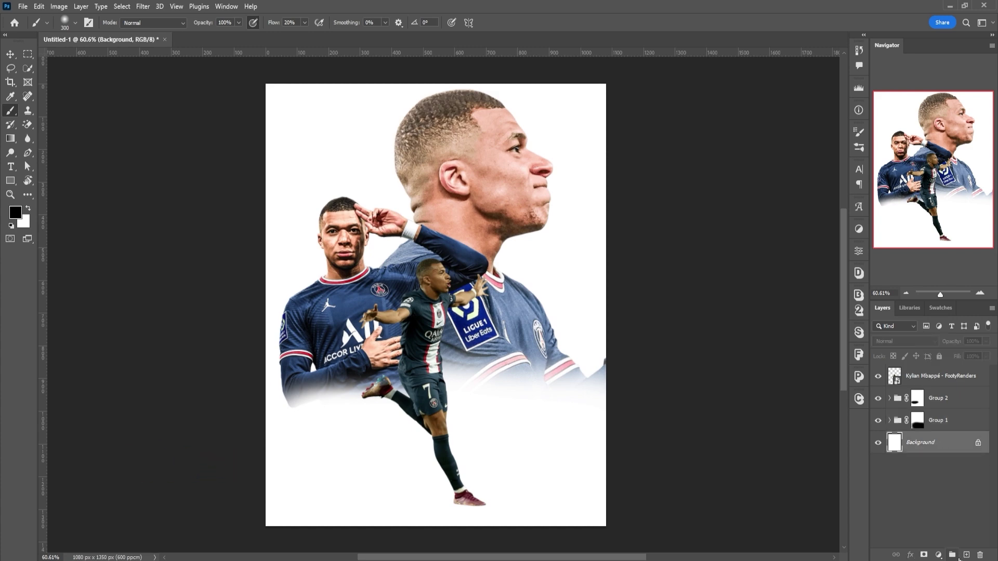
left_click(28, 54)
left_click_drag(255, 311, 455, 477)
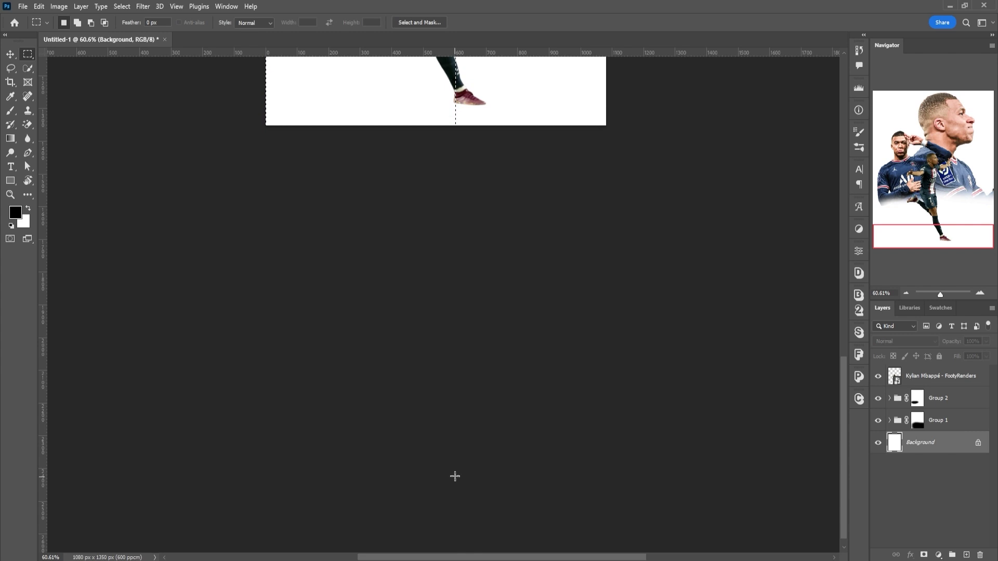
left_click_drag(844, 413, 846, 274)
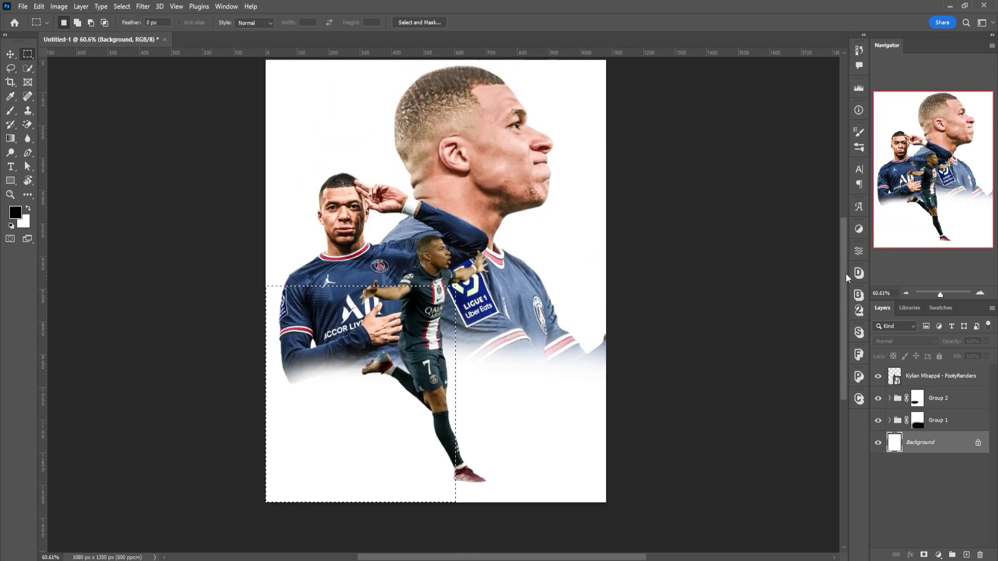
key("i")
left_click(342, 269)
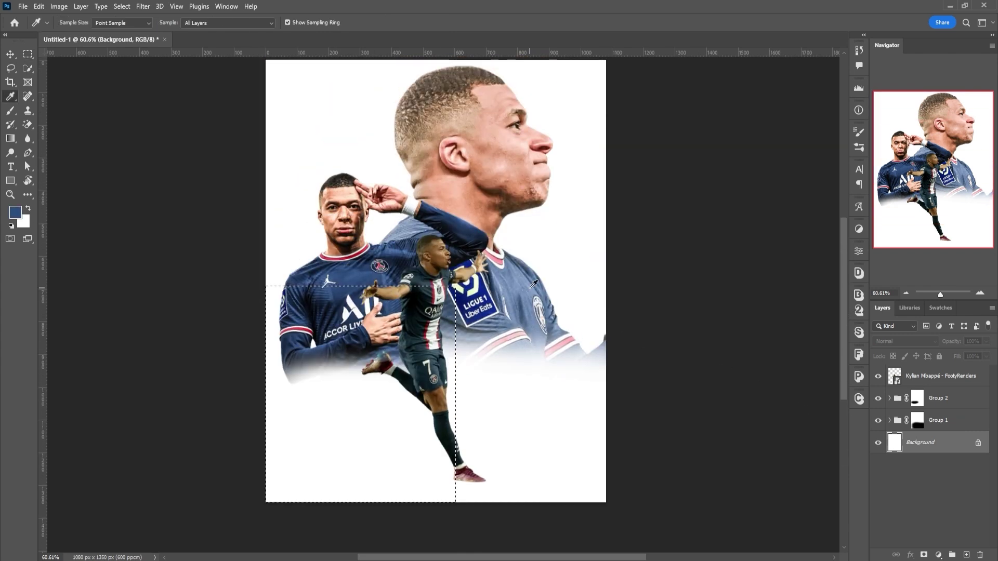
left_click(967, 555)
key("alt+BackSpace")
key("ctrl+d")
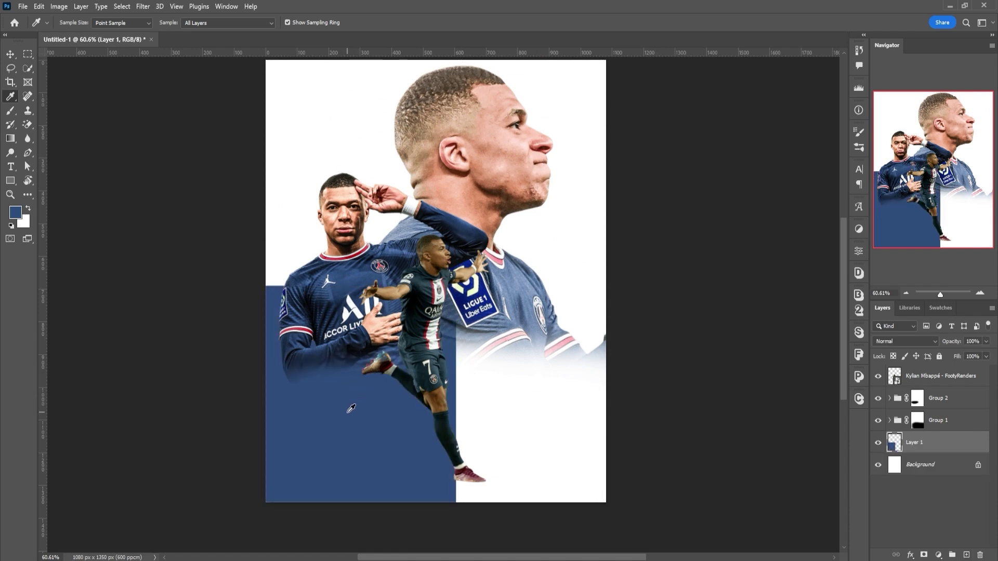
- Fill a tall rectangle behind the large profile render with the same blue on a new layer below Group 1
left_click(966, 554)
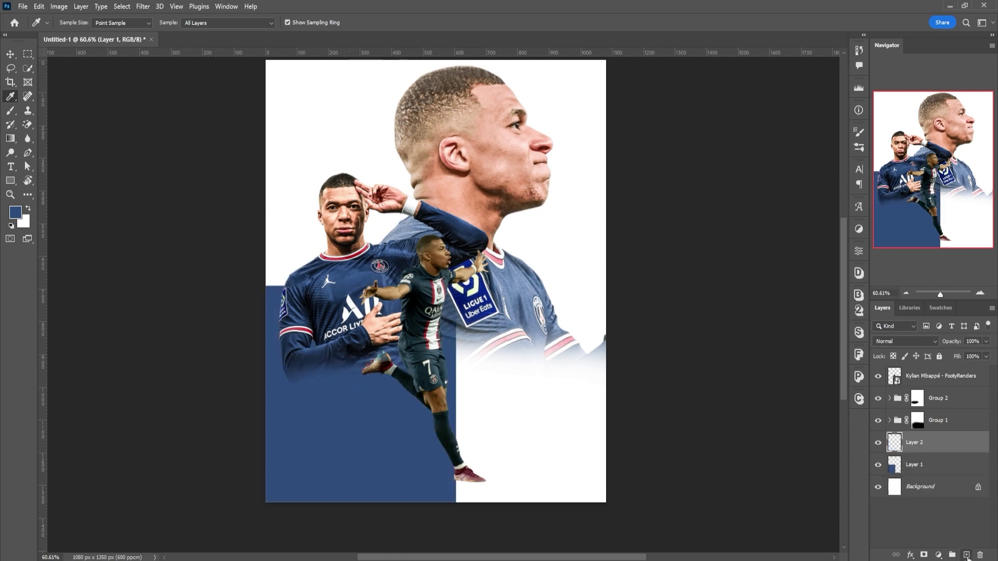
scroll(553, 349, "up", 1)
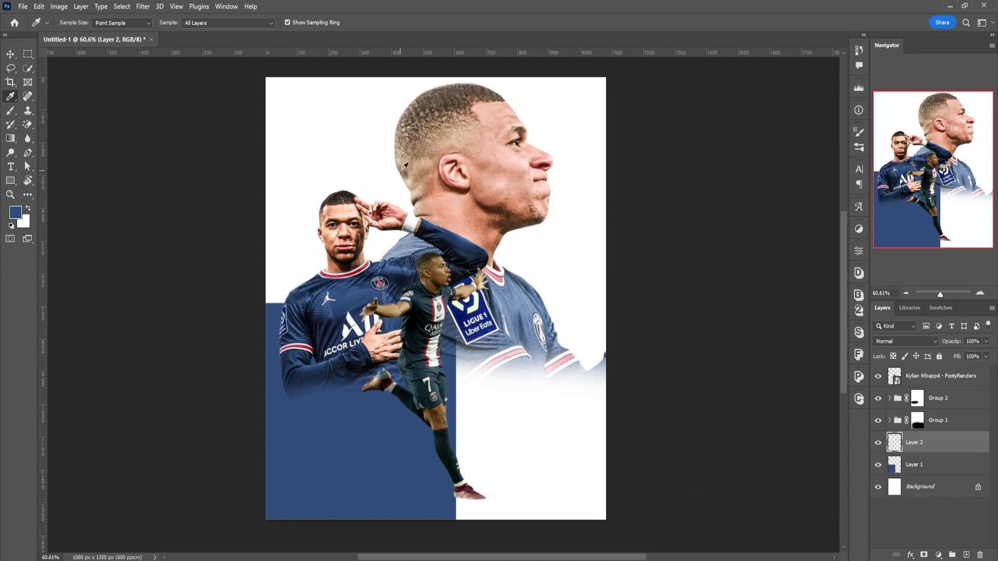
key("m")
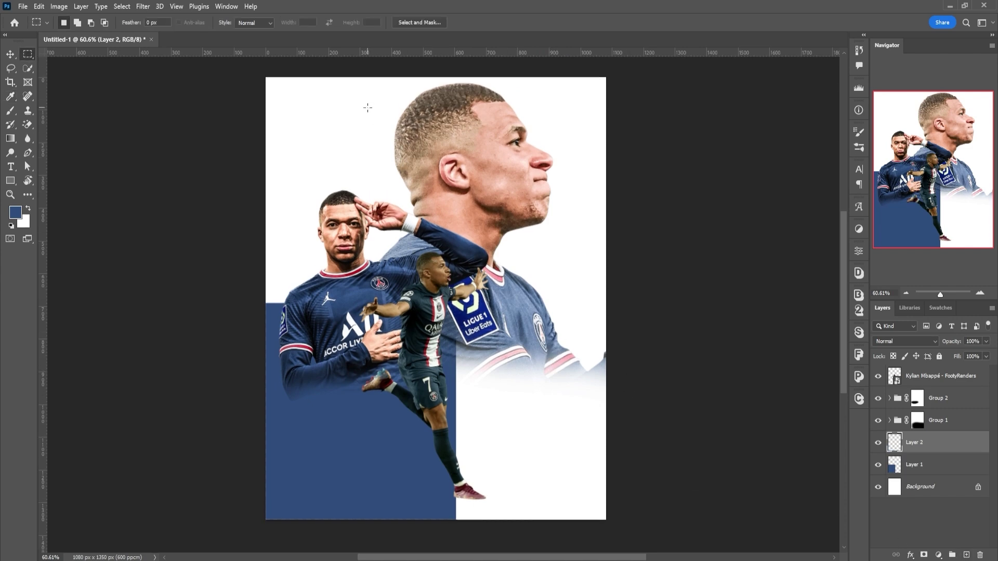
left_click_drag(398, 419, 589, 126)
left_click(965, 555)
key("alt+BackSpace")
key("ctrl+d")
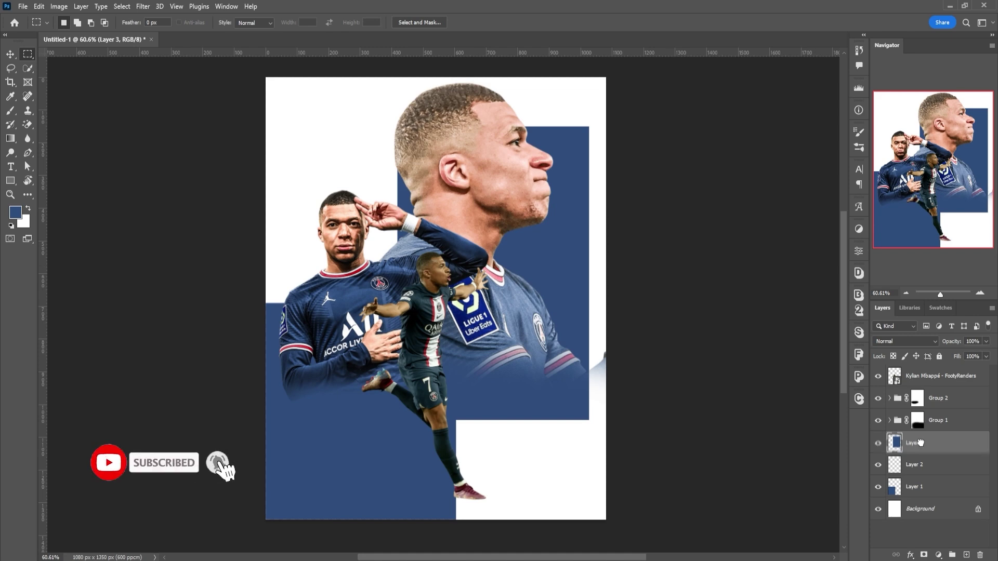
- Duplicate the profile's blue rectangle, place the copy below the original and give it a ff0003 red Color Overlay
key("ctrl+j")
left_click_drag(923, 442, 938, 468)
double_click(956, 470)
left_click(588, 403)
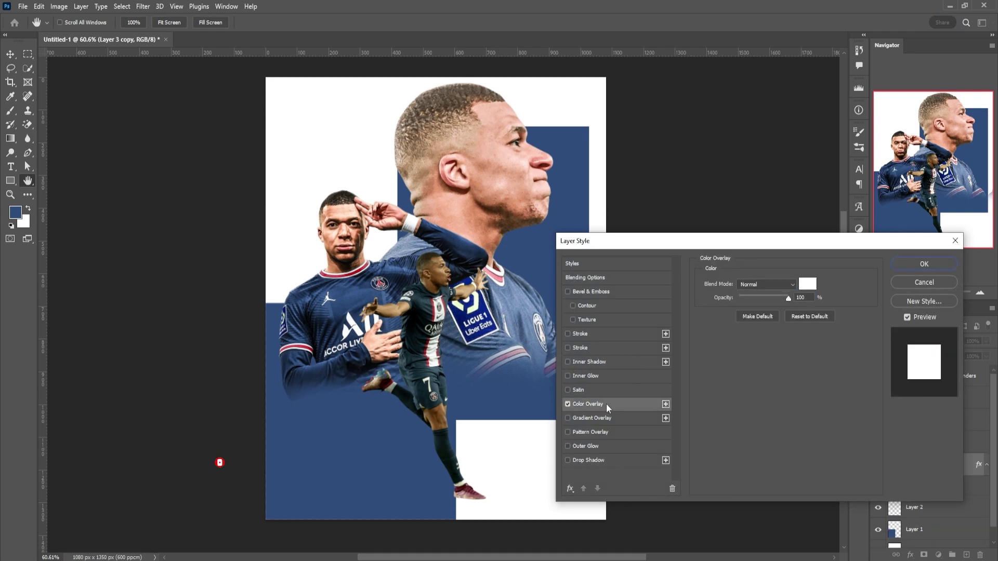
left_click(809, 285)
type("ff0003")
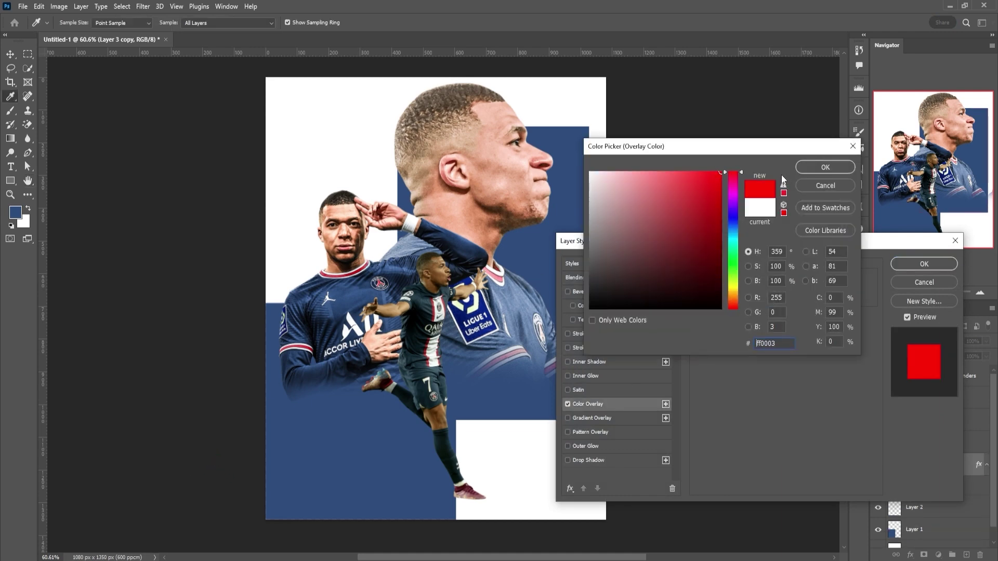
key("Return")
left_click(917, 264)
- Nudge the red copy slightly right and up to form a thin red edge around the blue rectangle
key("Right")
key("Right")
key("Right")
key("Right")
key("Right")
key("Right")
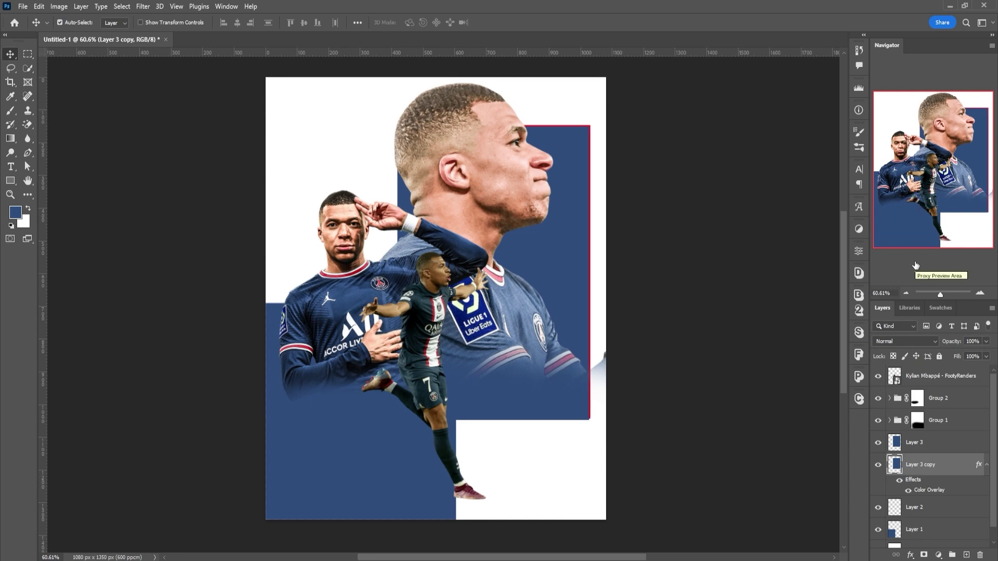
key("Up")
key("Right")
key("Right")
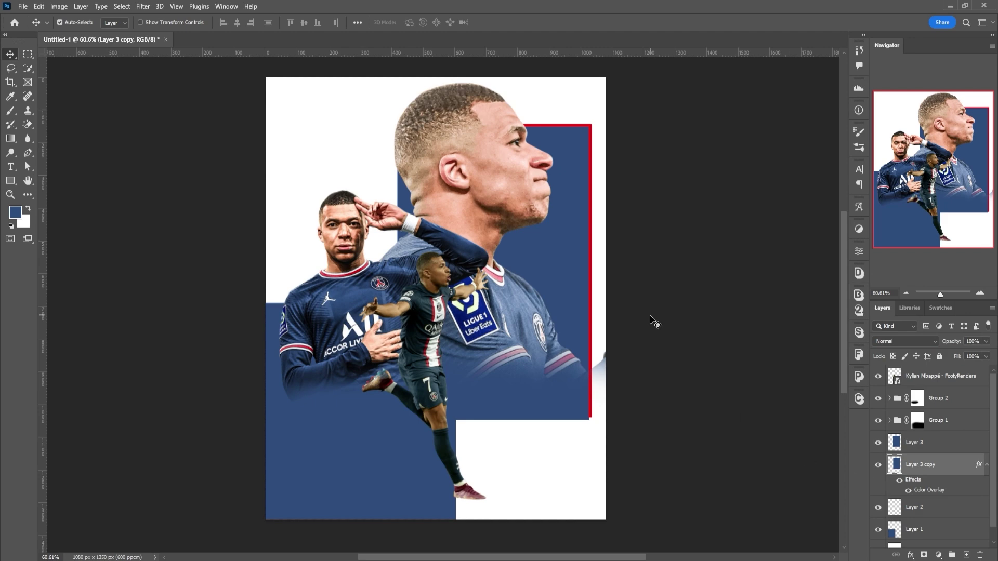
- Place a duplicate of the red rectangle behind the saluting player and shorten it from its lower edge
scroll(904, 449, "down", 1)
scroll(898, 445, "up", 1)
scroll(441, 320, "up", 1)
scroll(441, 320, "up", 1)
scroll(440, 319, "down", 1)
scroll(441, 320, "up", 1)
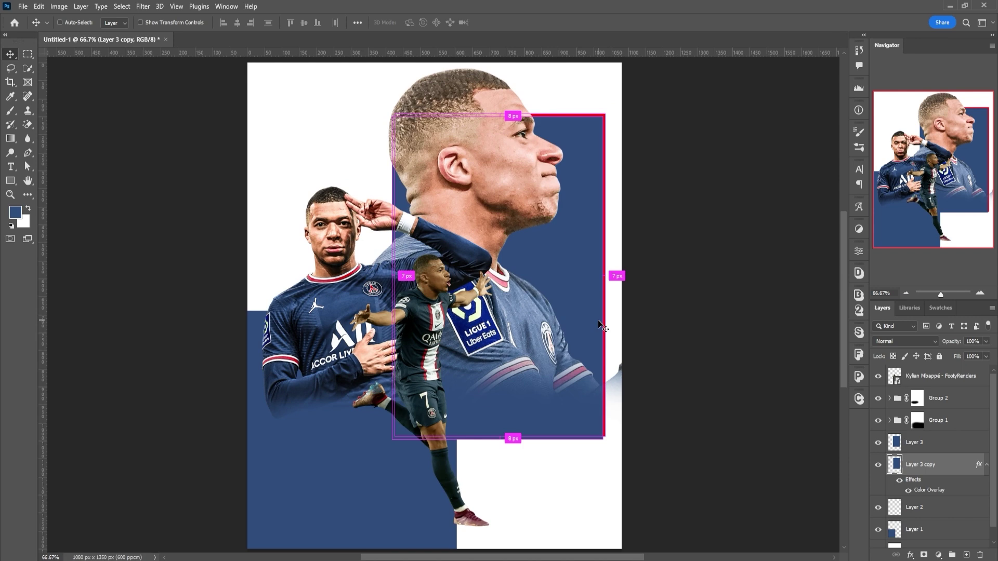
key("ctrl+alt+t")
left_click_drag(561, 299, 427, 329)
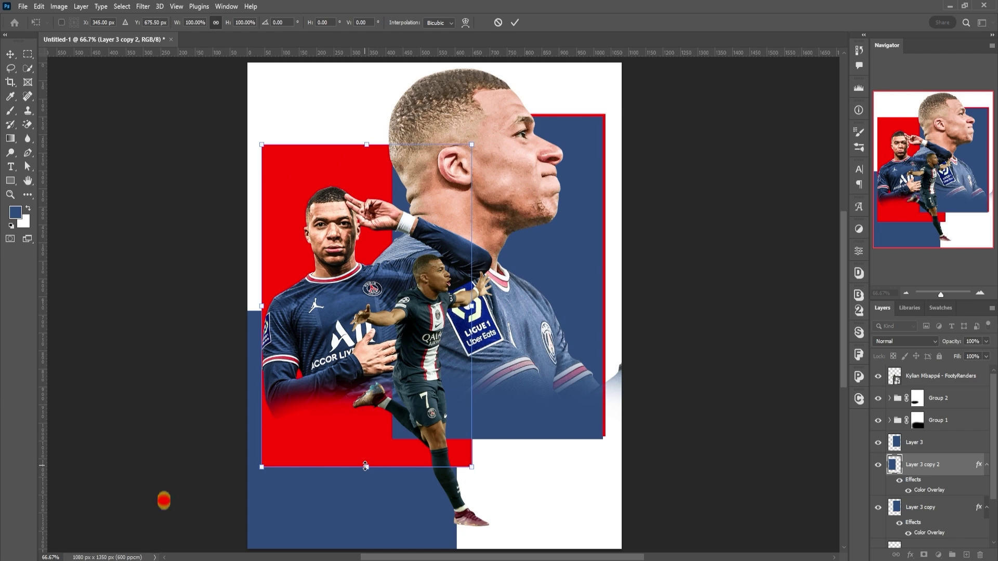
left_click_drag(368, 465, 369, 447)
key("Return")
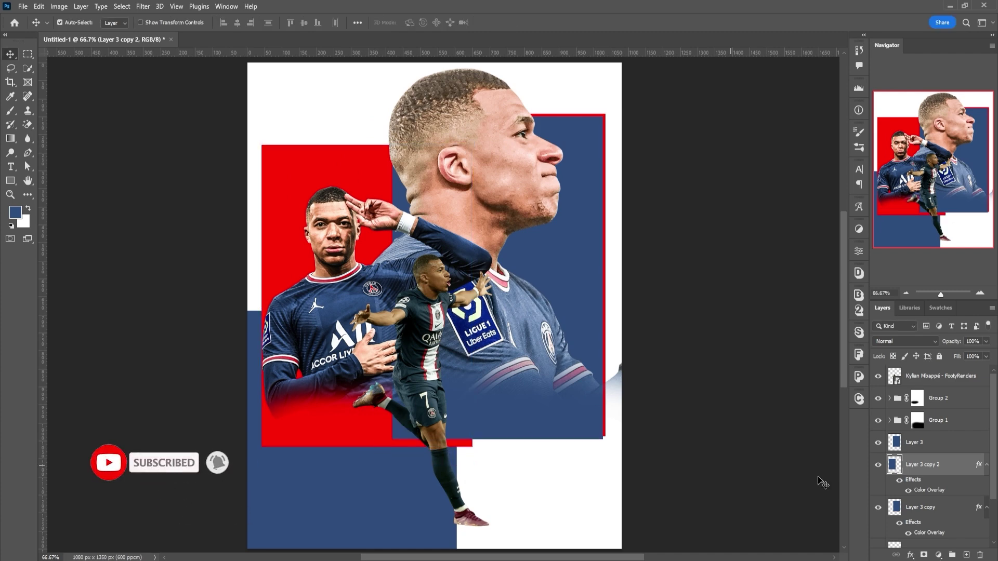
- Paste a blue rectangle above Layer 2 and offset it slightly up and right behind the saluting player's red rectangle
left_click(913, 443)
scroll(933, 517, "down", 1)
left_click(932, 516)
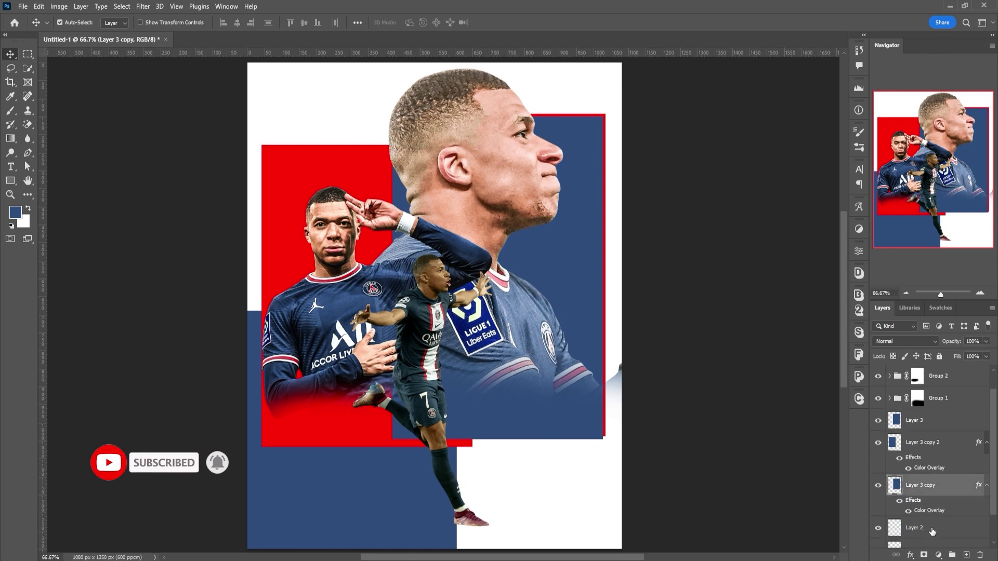
left_click(932, 529)
key("ctrl+v")
key("ctrl+t")
left_click_drag(505, 396, 445, 385)
key("Return")
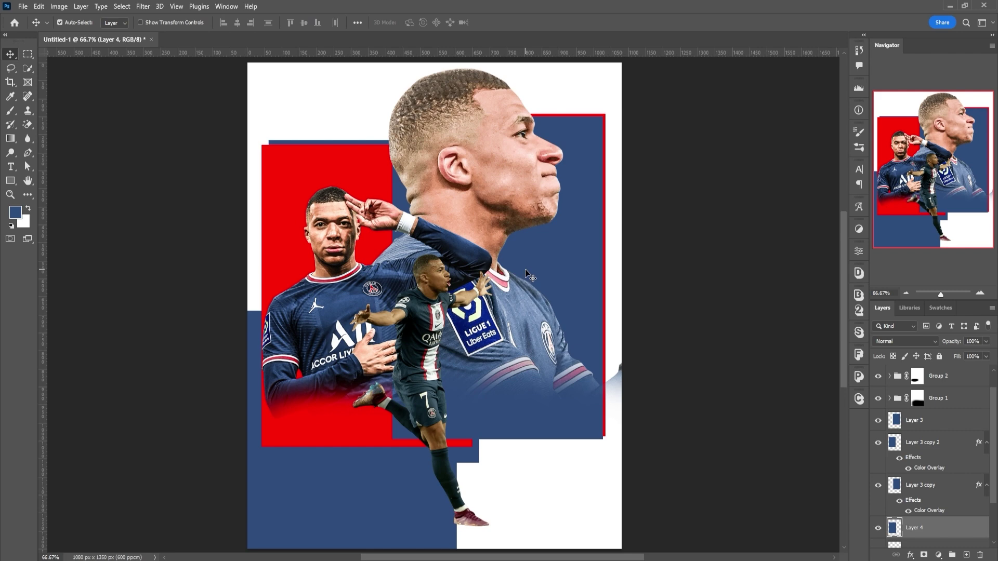
- Duplicate the saluting player's red rectangle and move the copy mostly off the canvas, leaving a narrow strip along the upper-left edge
scroll(384, 109, "down", 1)
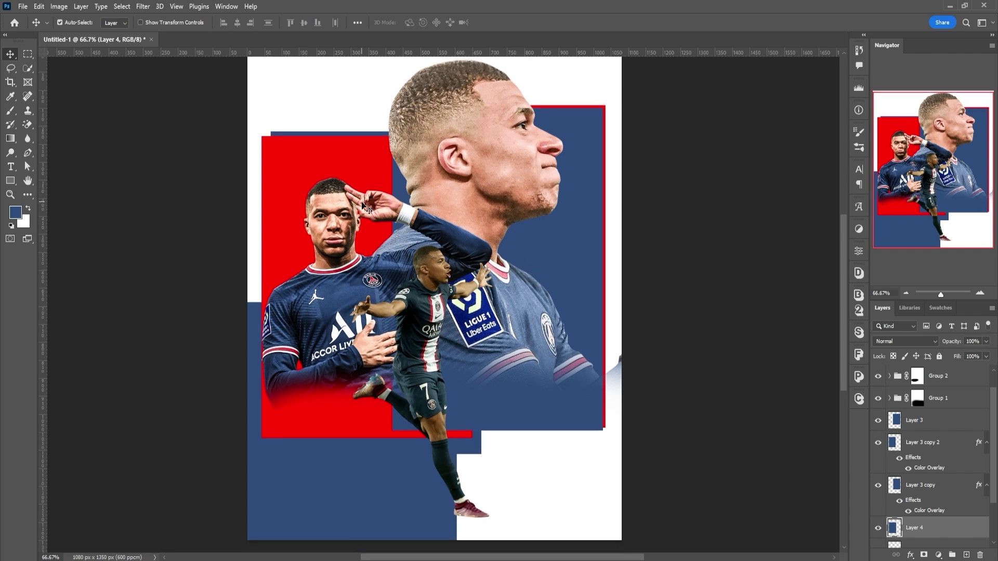
left_click(327, 174)
key("ctrl+j")
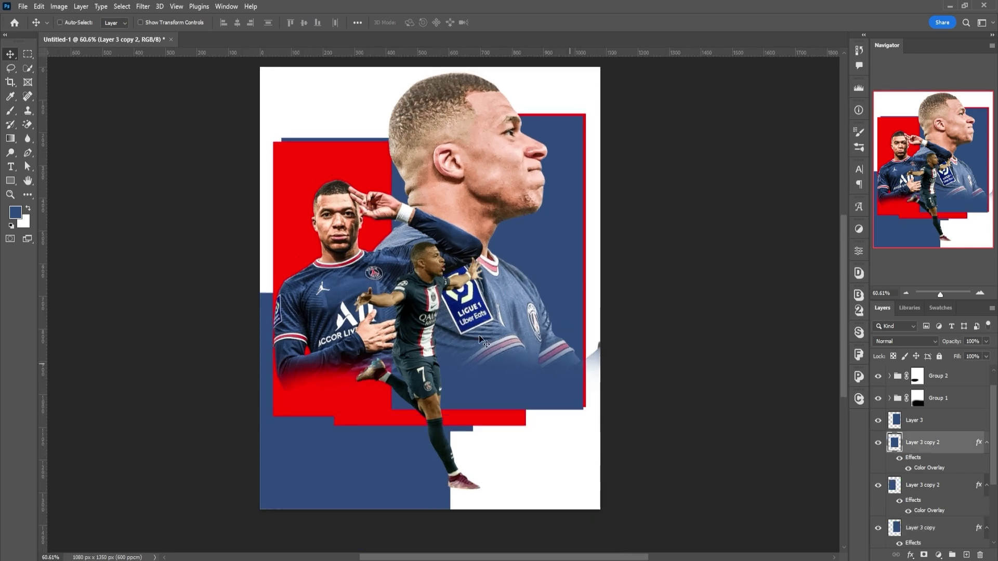
key("ctrl+t")
left_click_drag(478, 379, 227, 118)
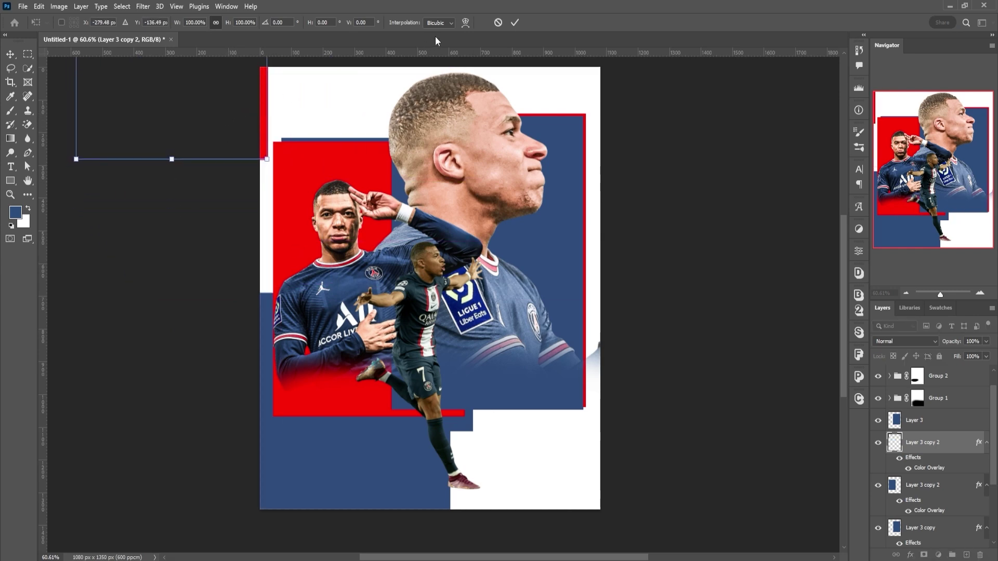
left_click(515, 22)
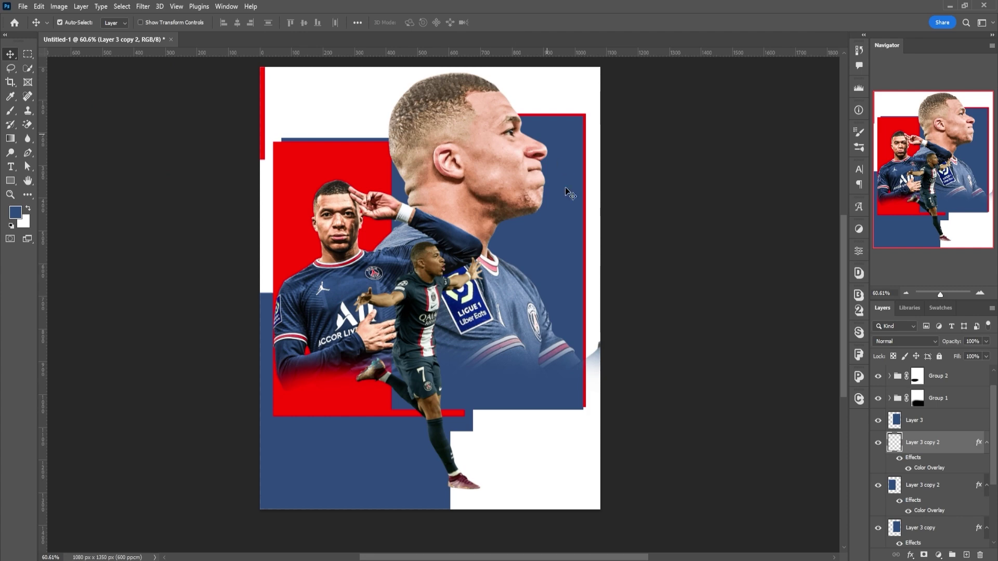
- Duplicate the profile's blue rectangle and move the copy mostly above the canvas, leaving a thin strip along the top edge
left_click(576, 213)
key("ctrl+j")
key("ctrl+t")
left_click_drag(576, 213, 372, 140)
key("Return")
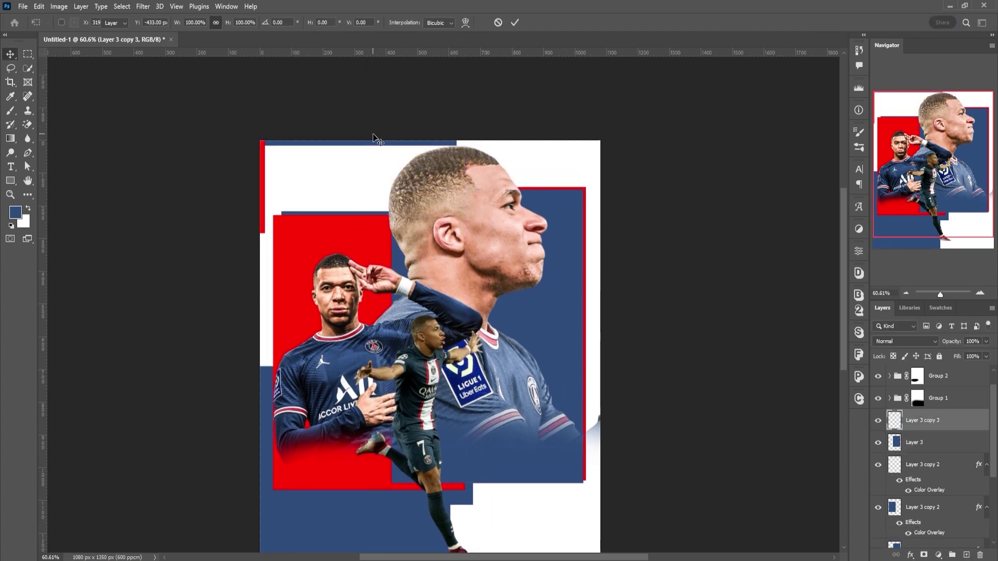
key("Down")
key("Down")
key("Down")
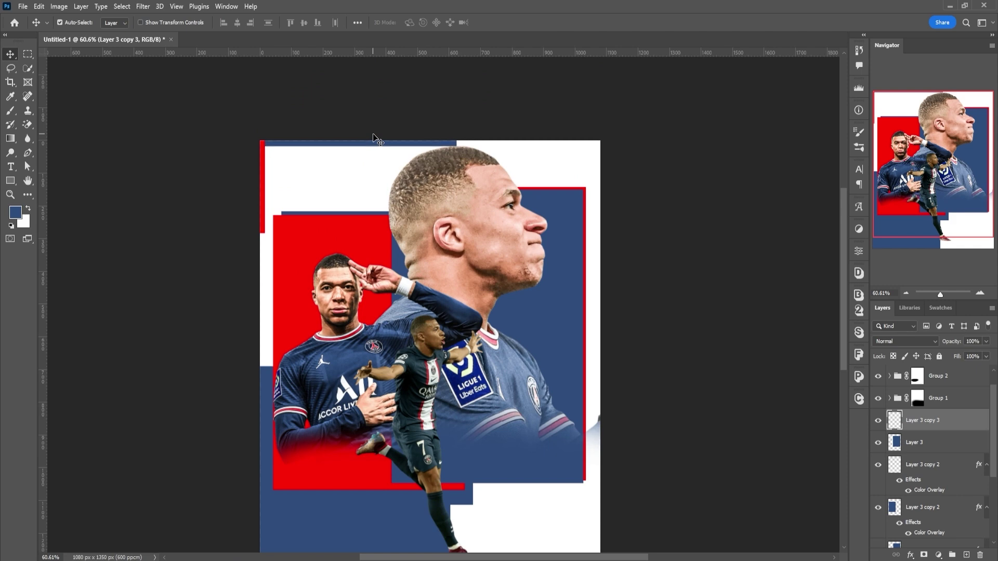
- Identify the two edge-strip layers and move the blue strip Layer 3 copy 3 below Layer 3, next to the red strip
left_click(512, 235)
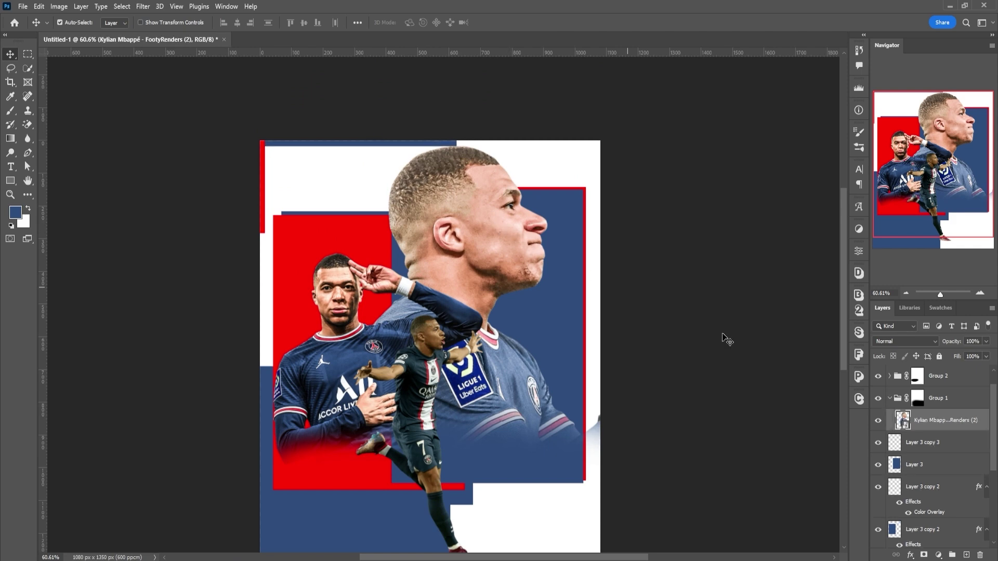
left_click(890, 399)
scroll(281, 162, "down", 3)
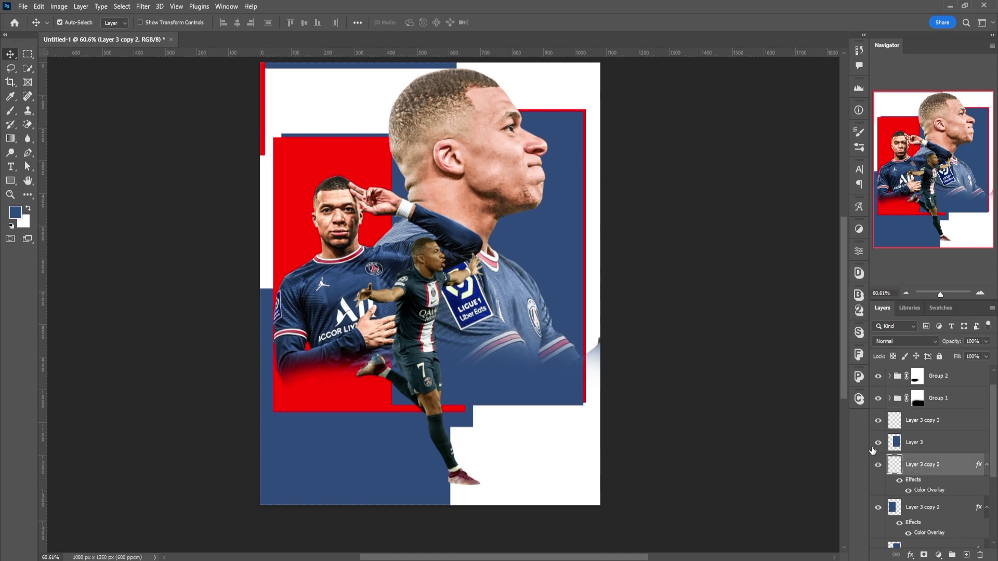
left_click(878, 464)
left_click(879, 459)
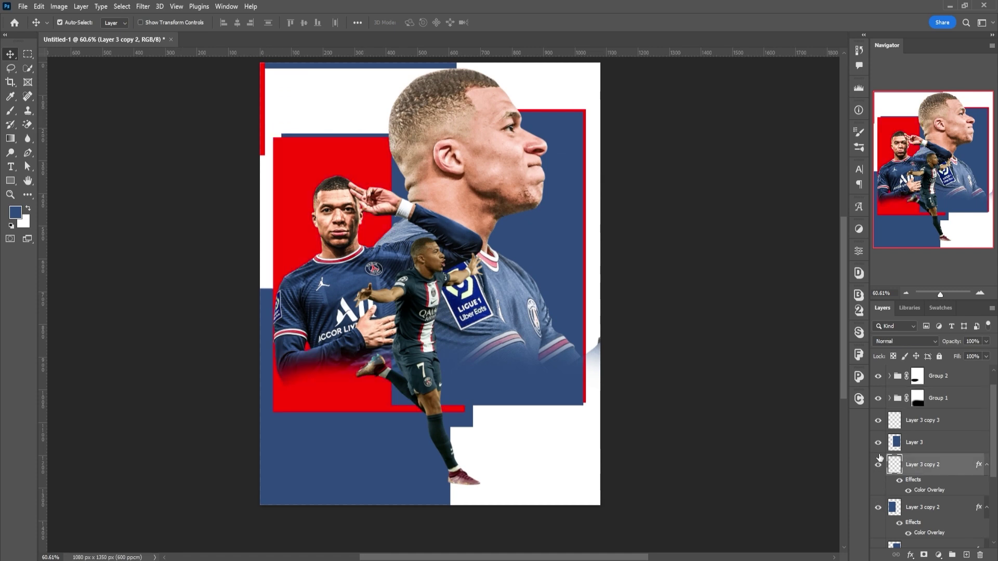
left_click(878, 420)
left_click_drag(915, 420, 940, 471)
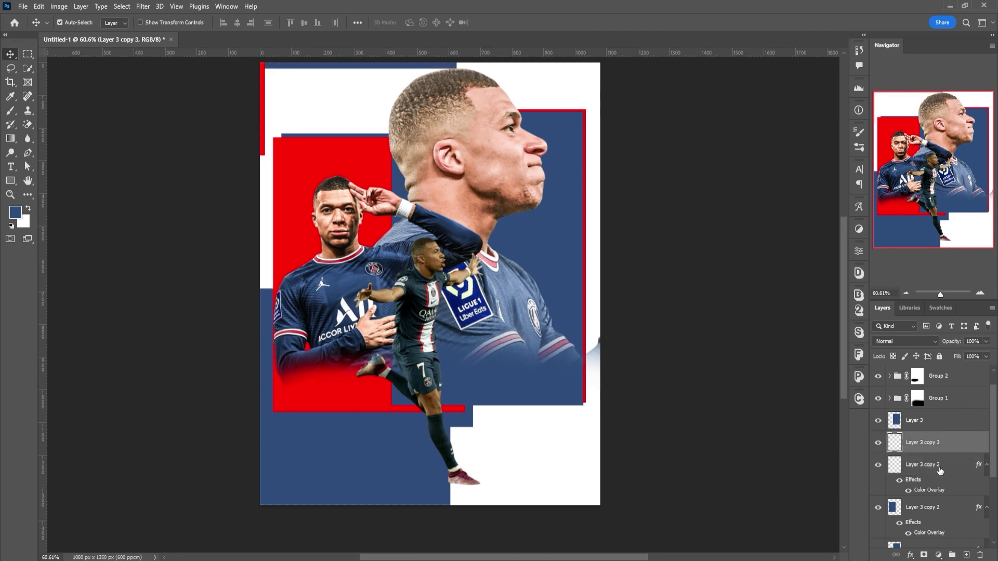
- Duplicate both edge strips, move the copies to the canvas's lower-right corner and place their layers just above the Background
left_click(940, 465, "shift")
key("ctrl+j")
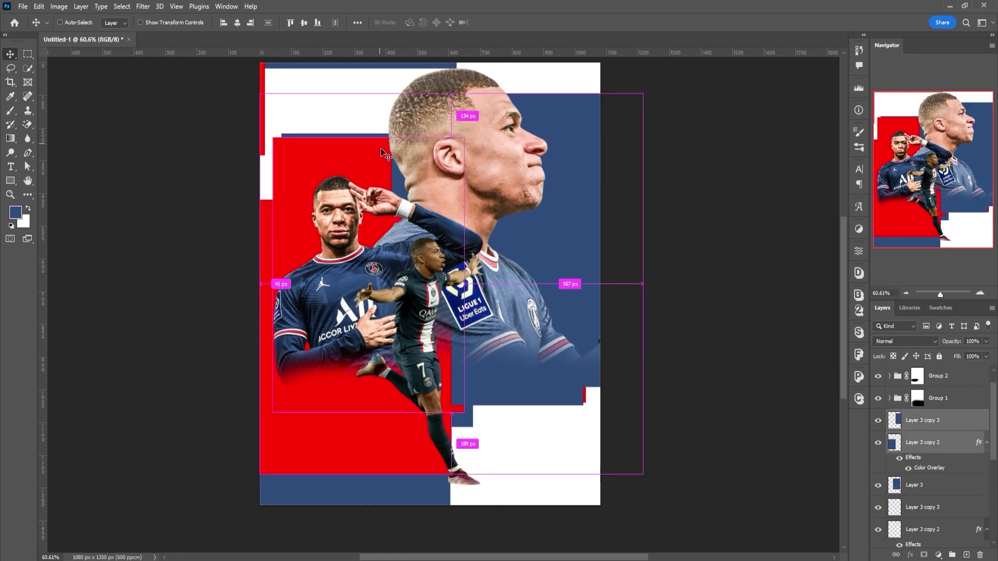
key("ctrl+t")
left_click_drag(428, 147, 579, 446)
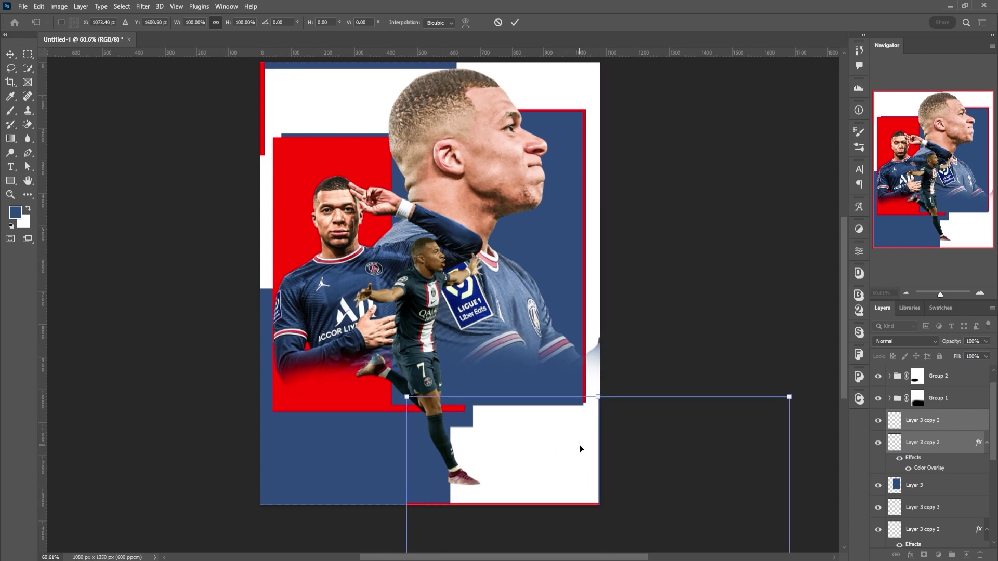
key("Return")
left_click_drag(947, 442, 923, 524)
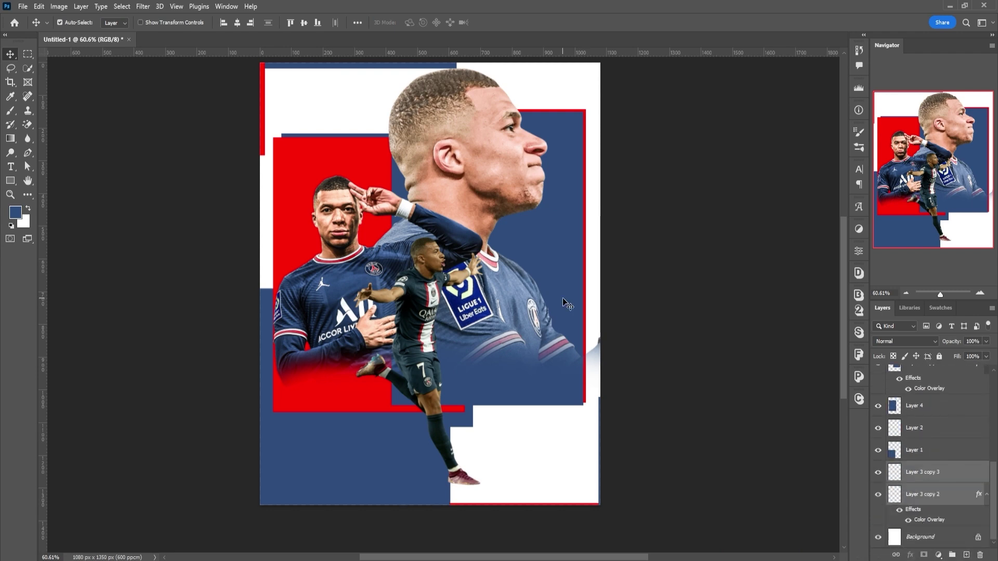
scroll(426, 281, "up", 2)
scroll(440, 279, "down", 1)
scroll(440, 279, "up", 1)
scroll(440, 279, "down", 1)
scroll(440, 279, "up", 1)
scroll(435, 291, "down", 1)
scroll(435, 298, "up", 1)
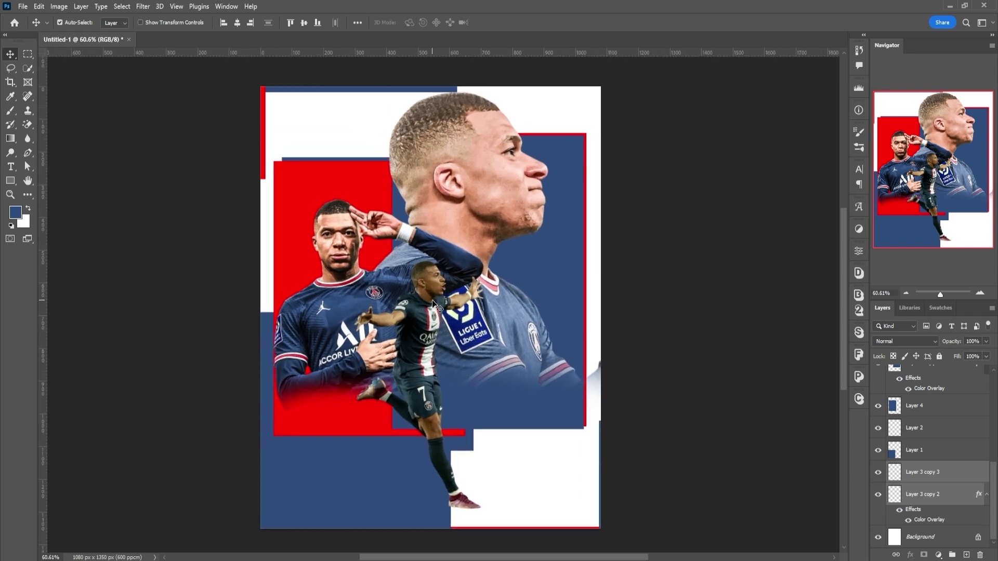
- Add a layer mask to Layer 1 and fade the blue rectangle's lower part with black-to-transparent linear gradients drawn upward
left_click(366, 456)
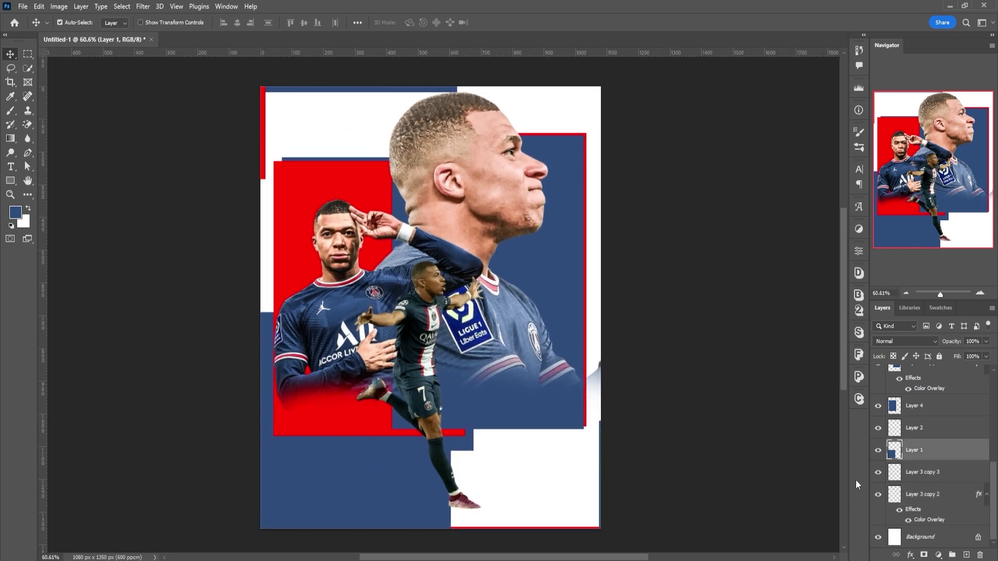
left_click(922, 556)
scroll(369, 441, "down", 1)
key("g")
left_click_drag(346, 516, 344, 404)
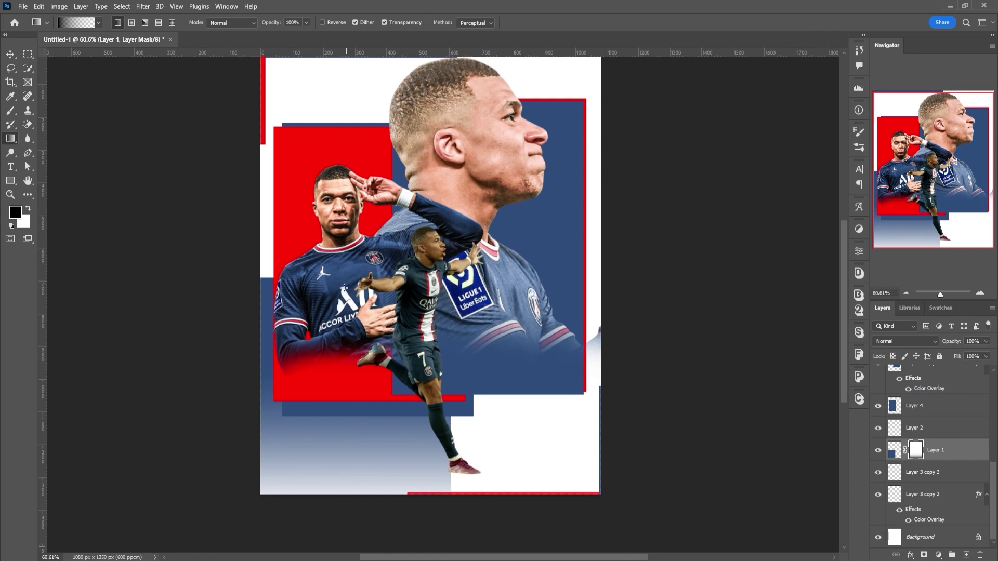
left_click_drag(344, 284, 344, 285)
left_click_drag(371, 523, 395, 418)
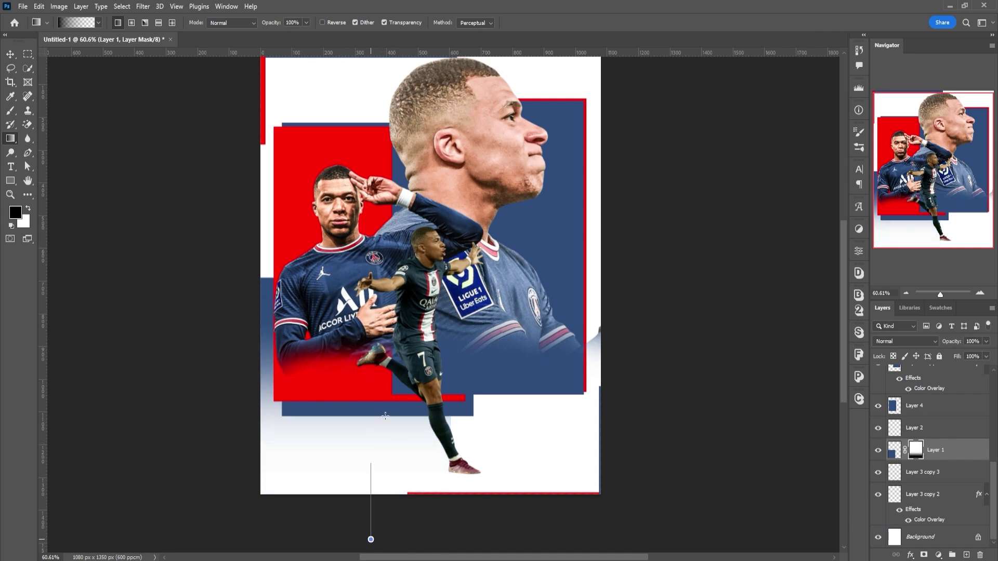
- Try to extend Layer 1's mask fade with another upward black-to-transparent linear gradient
scroll(379, 447, "up", 2)
scroll(379, 447, "down", 1)
left_click_drag(347, 508, 345, 391)
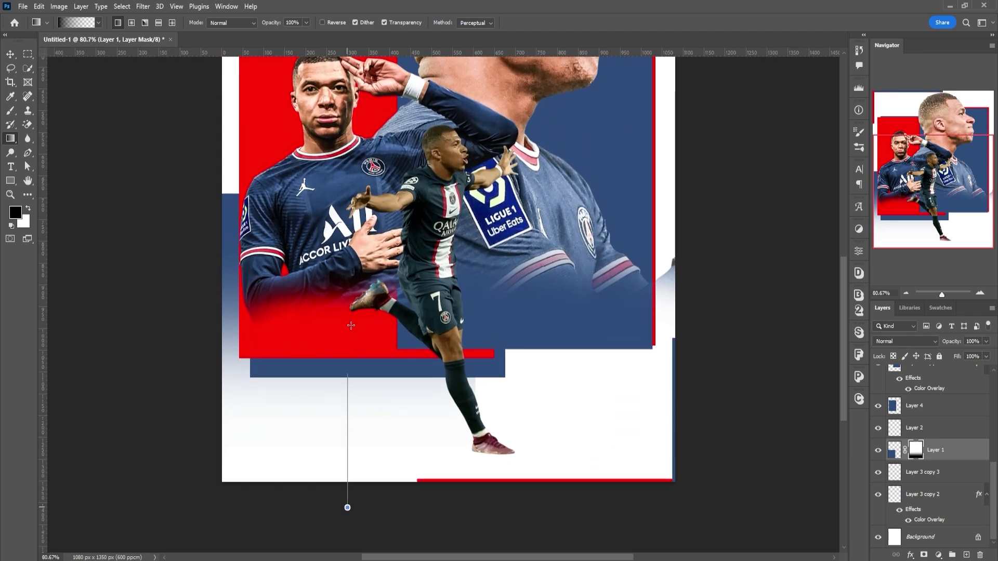
- Choose a soft round 300 px brush and delete Layer 1's existing layer mask
key("b")
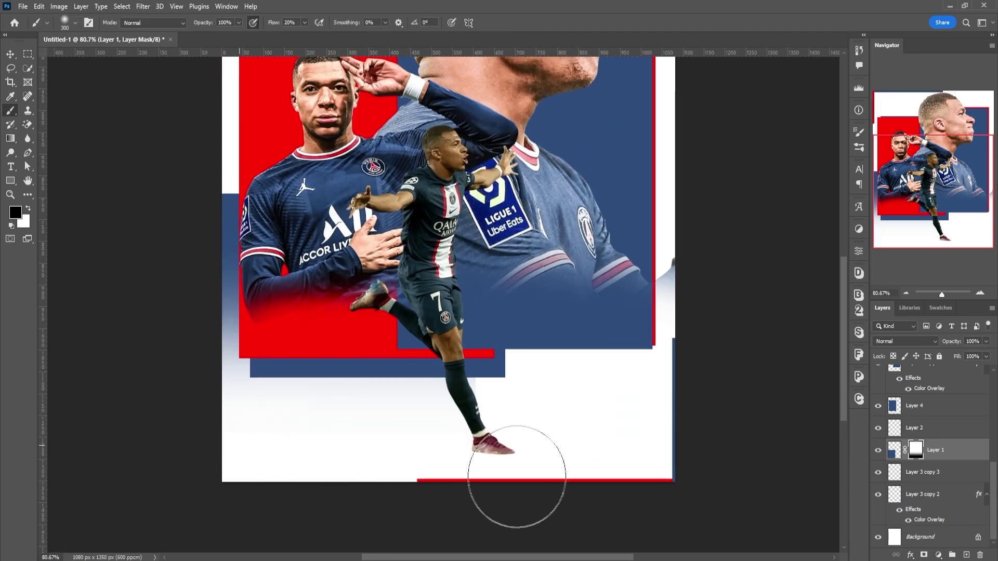
scroll(443, 438, "up", 1)
right_click(391, 432)
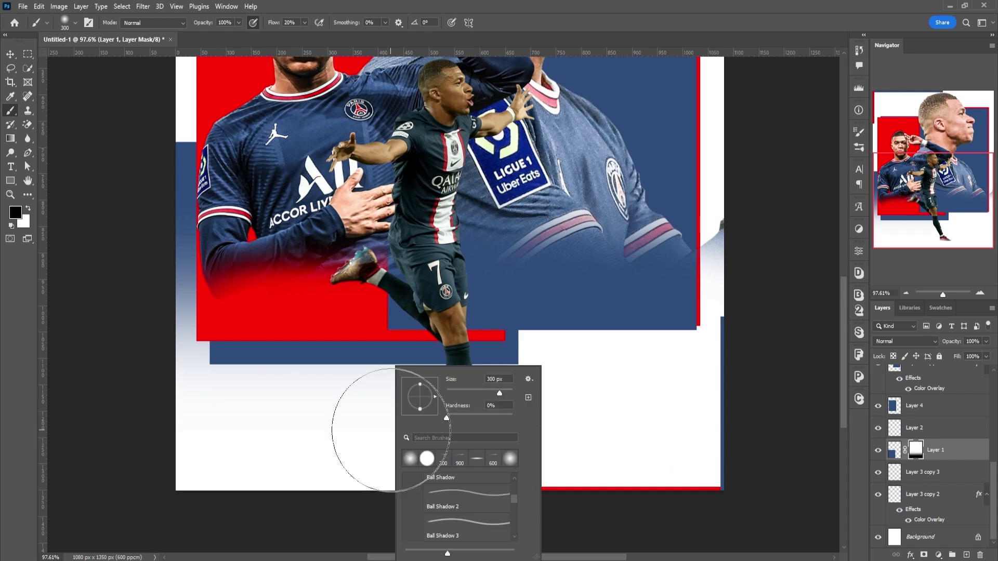
double_click(411, 459)
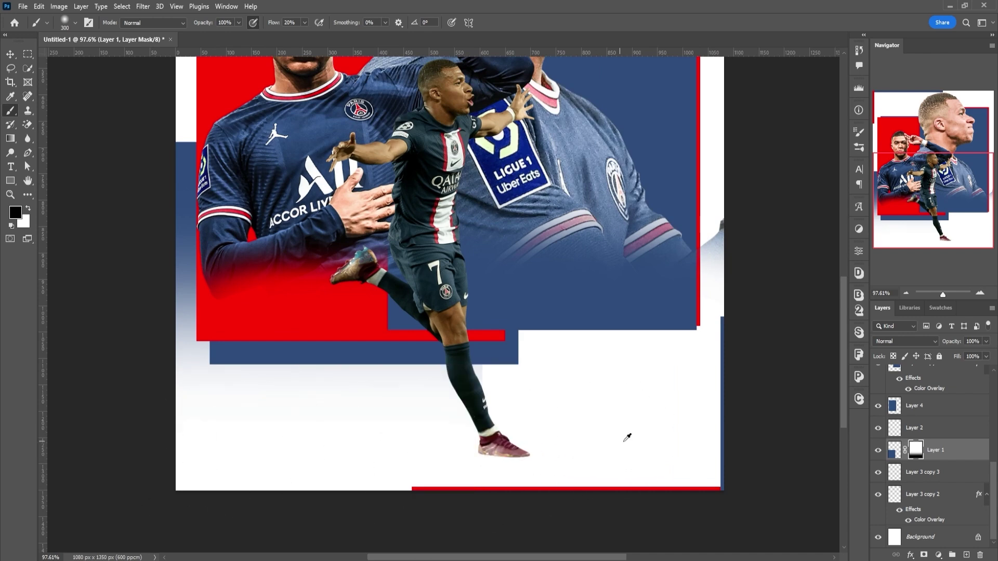
scroll(767, 448, "up", 1)
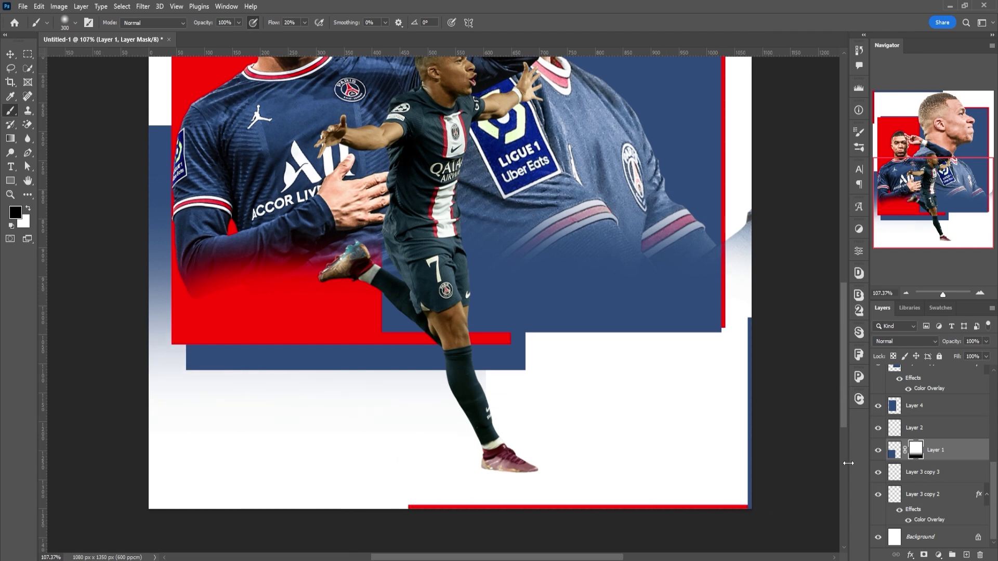
right_click(942, 453)
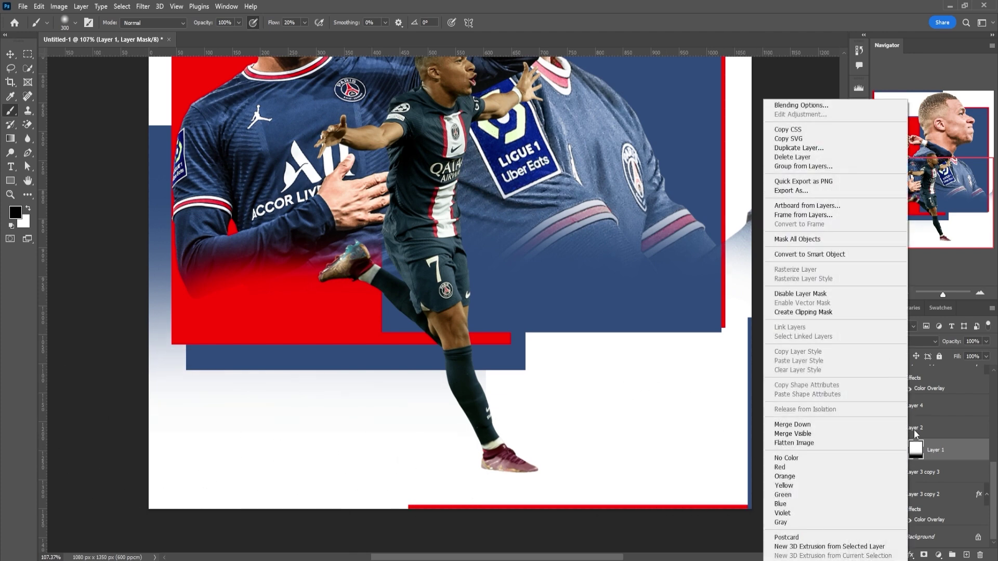
right_click(920, 428)
key("Escape")
right_click(921, 452)
left_click(925, 467)
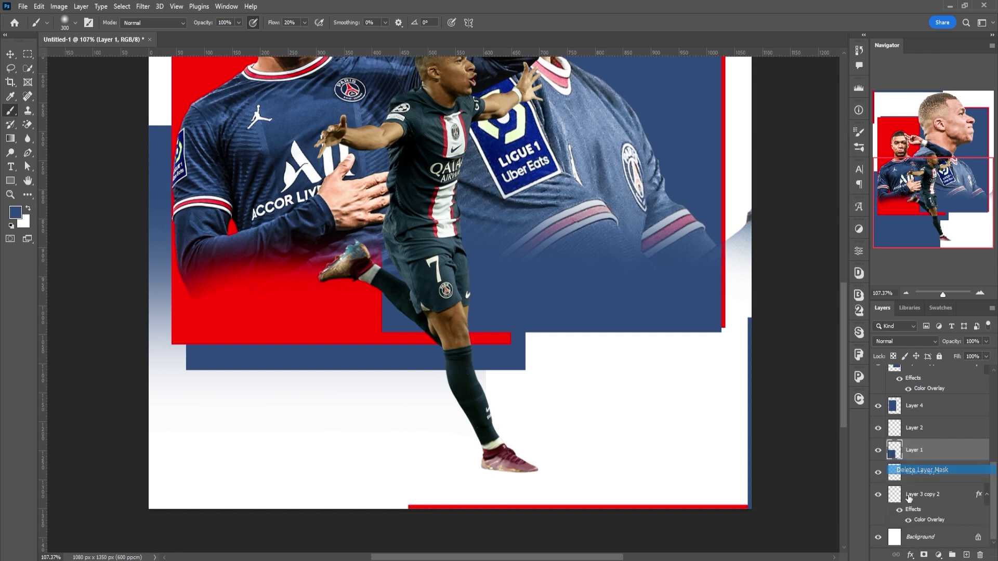
- Add a fresh layer mask to Layer 1 and brush black over the blue rectangle's lower part
left_click(924, 555)
mouse_move(150, 468)
left_mouse_down()
mouse_move(178, 457)
mouse_move(145, 383)
mouse_move(423, 435)
mouse_move(249, 489)
mouse_move(423, 424)
mouse_move(123, 423)
mouse_move(134, 379)
mouse_move(482, 373)
left_mouse_up()
key("ctrl+minus")
key("ctrl+minus")
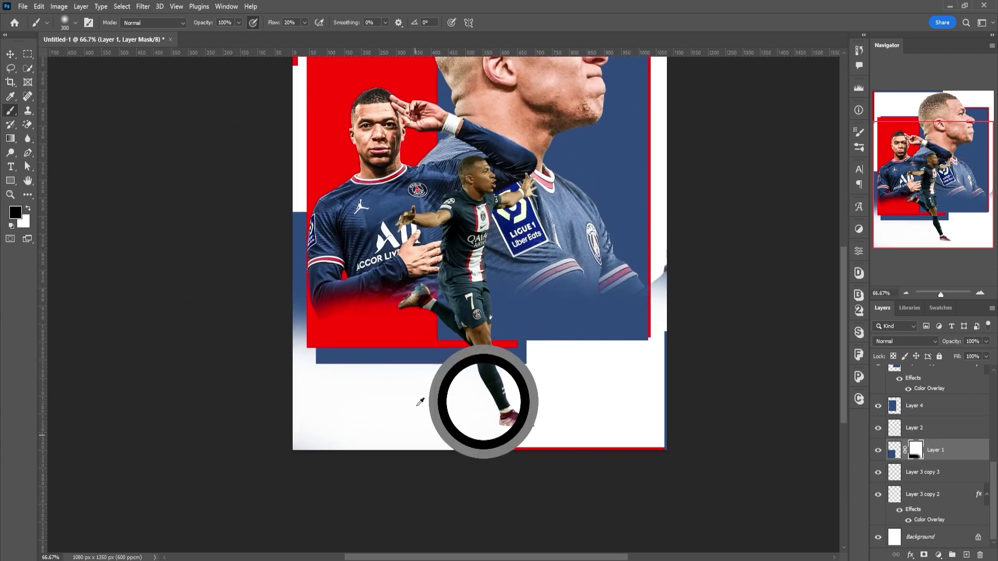
key("d")
scroll(593, 380, "up", 2)
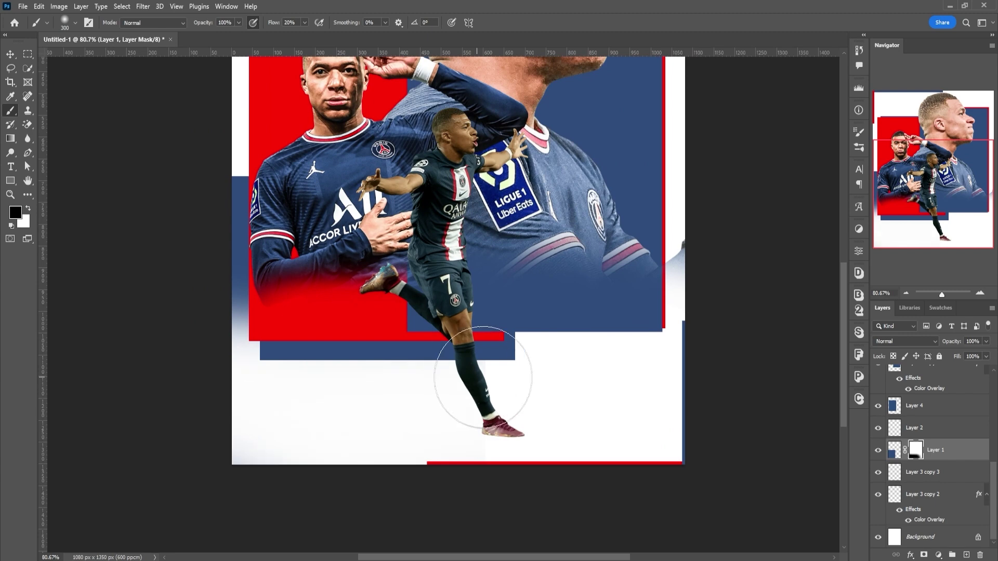
- Enlarge the soft brush to 700 px and mask out the remaining blue in the canvas's lower-left corner
key("bracketright")
key("bracketright")
key("bracketright")
key("bracketright")
key("bracketright")
key("bracketright")
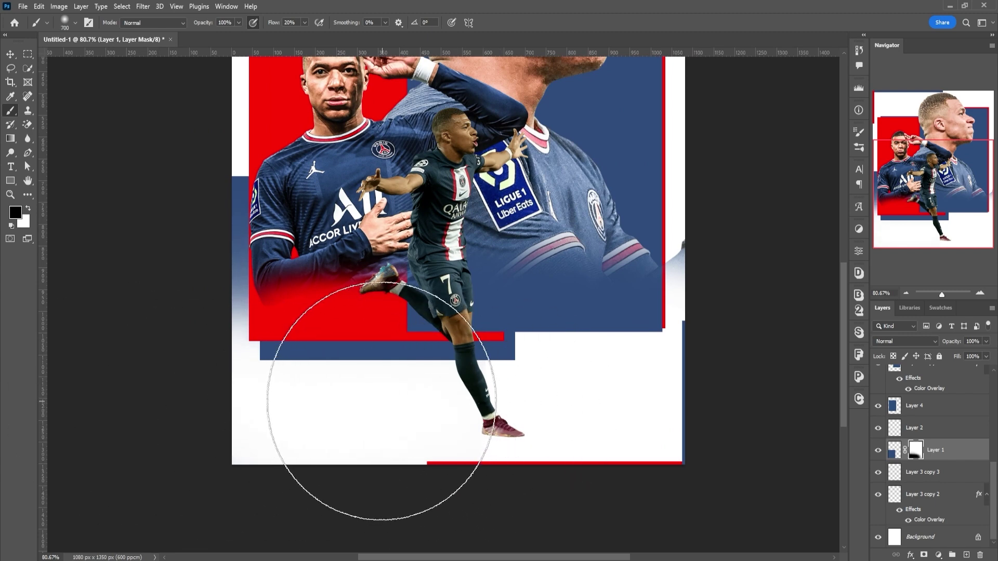
scroll(293, 352, "down", 2)
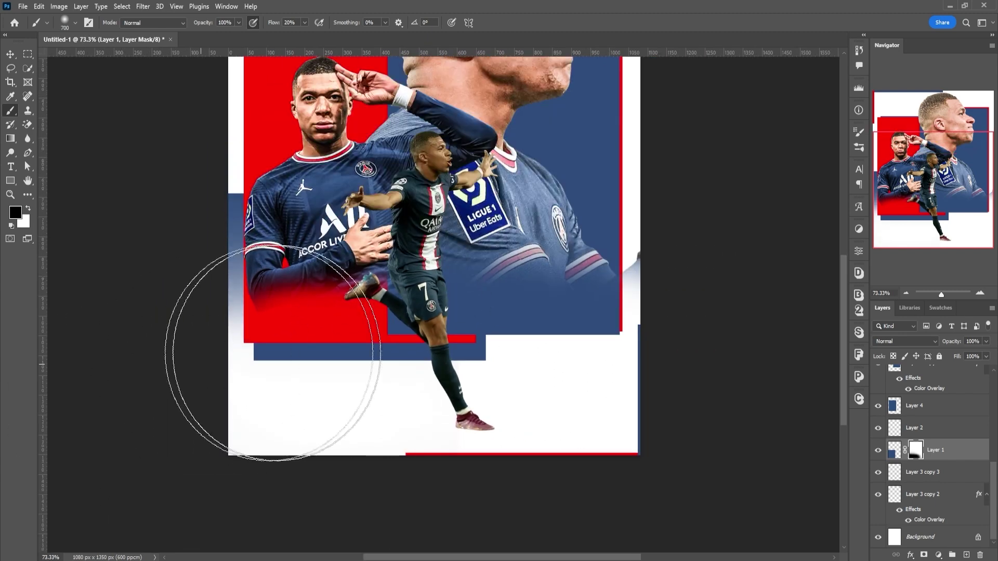
scroll(542, 271, "down", 5)
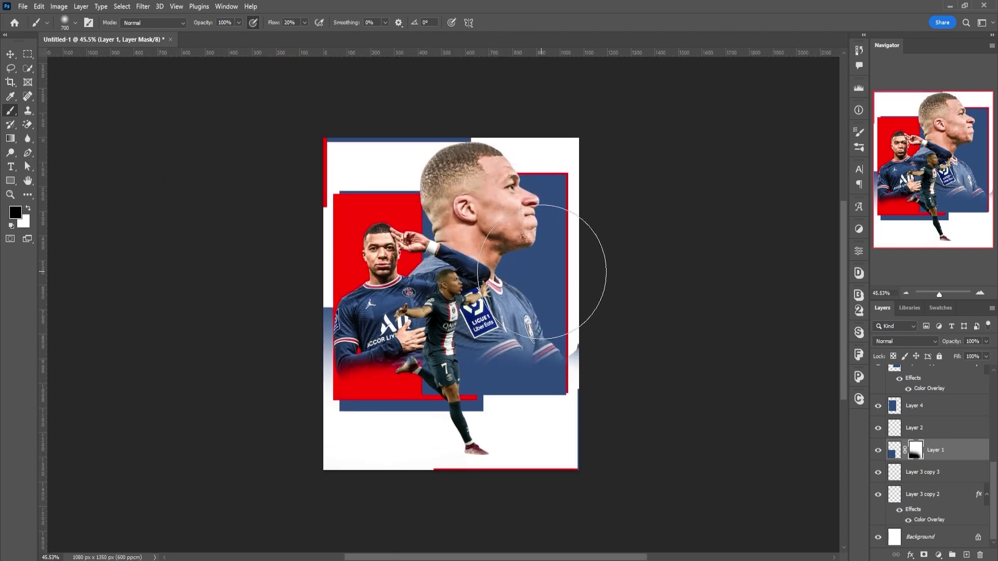
- Select the Background layer and set the Rectangle tool to Shape mode with a blue fill
scroll(510, 306, "up", 3)
left_click(931, 494)
left_click(954, 543)
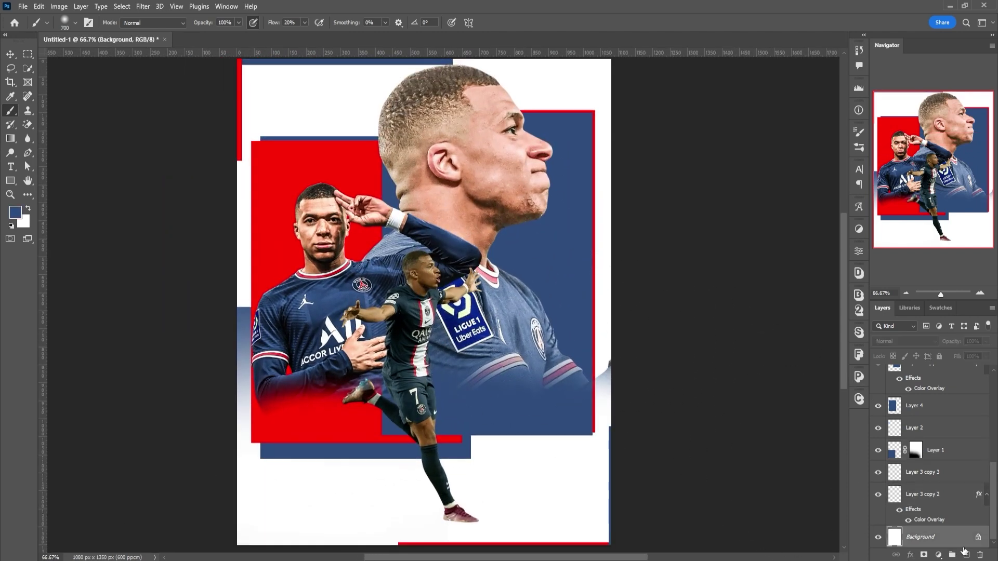
left_click(11, 180)
left_click(75, 22)
left_click(73, 32)
left_click(116, 24)
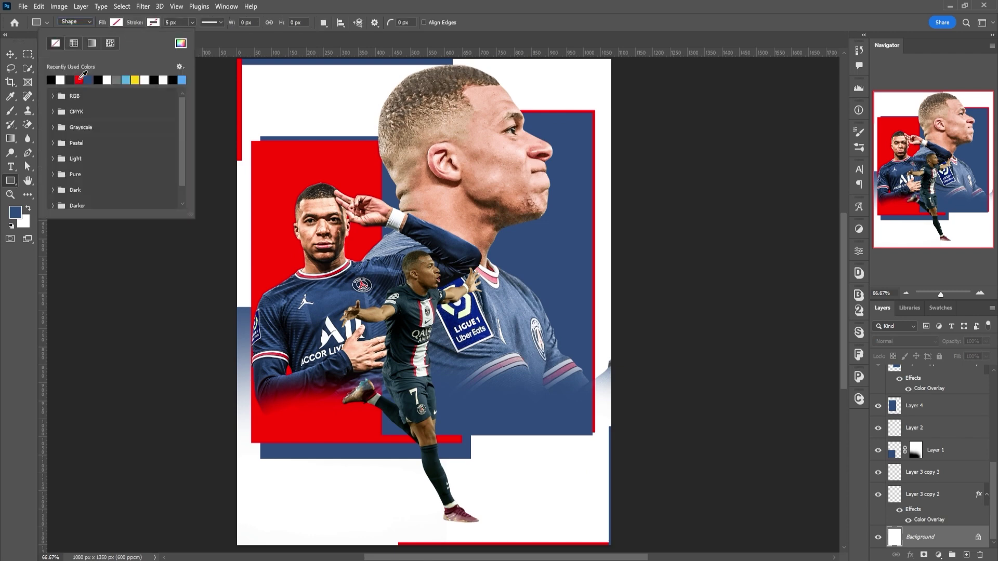
left_click(89, 79)
- Draw a tall blue rectangle about 1220 px high behind the players, just above the Background
scroll(211, 260, "down", 2)
left_click(340, 138)
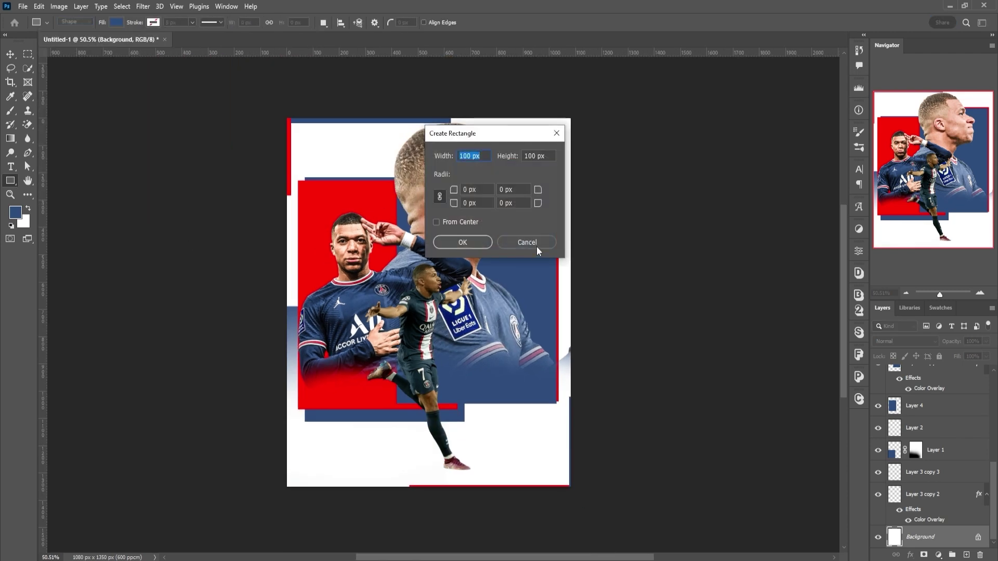
key("Escape")
left_click_drag(340, 138, 468, 471)
- Skew the tall blue rectangle into a diagonal band and enlarge it to about 1827 × 1497 px, crossing the whole canvas
right_click(422, 255)
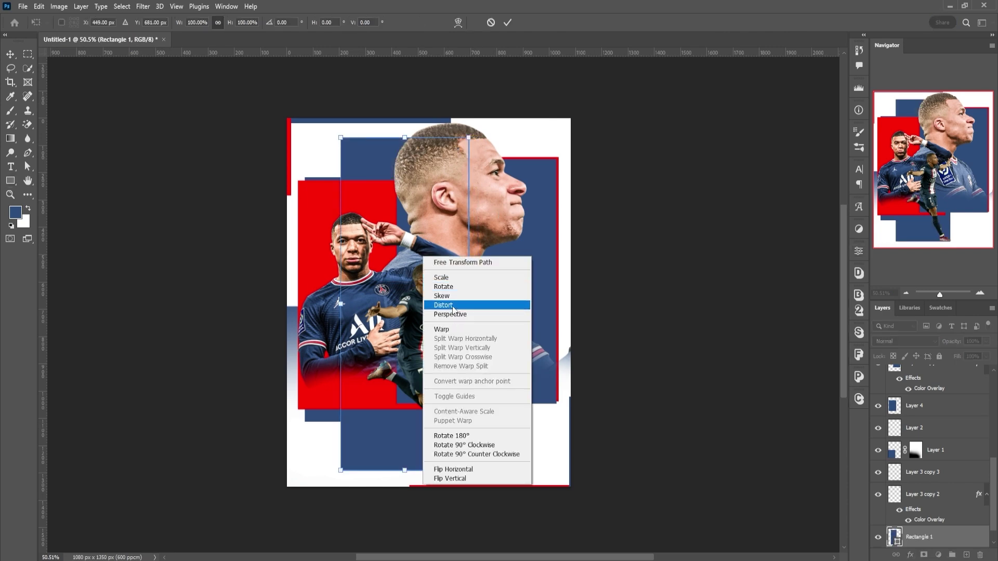
left_click(442, 295)
left_click_drag(407, 139, 666, 136)
left_click_drag(404, 470, 243, 502)
left_click(507, 22)
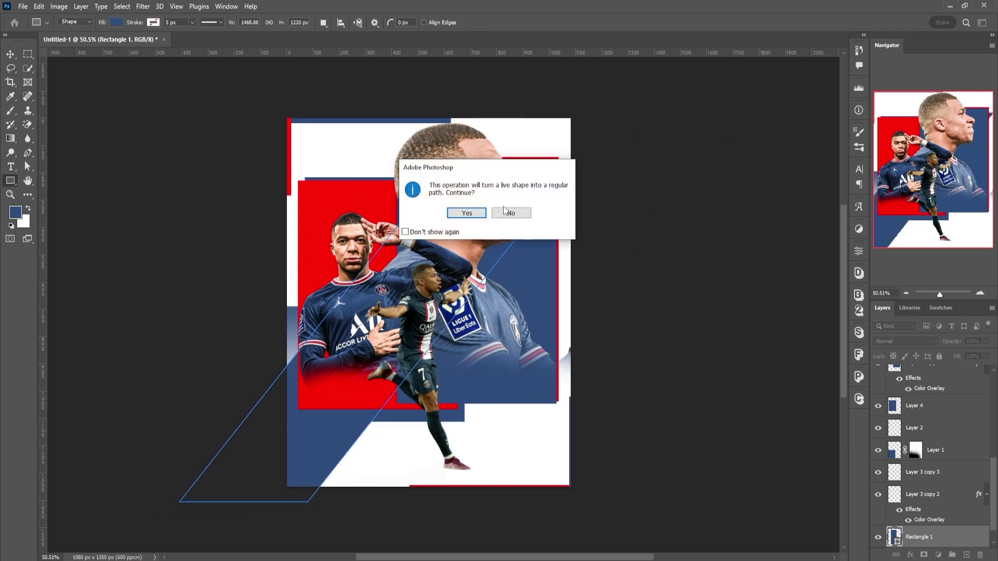
left_click(467, 213)
left_click_drag(579, 168, 668, 93)
left_click_drag(587, 179, 586, 183)
key("Return")
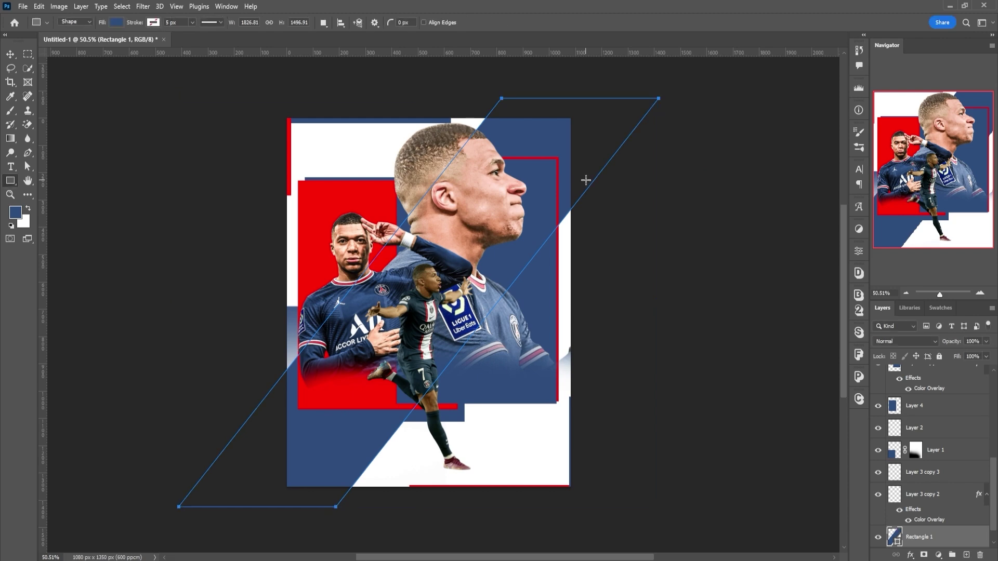
- Lower the diagonal band's opacity to 21% and convert its layer to a smart object
scroll(838, 287, "up", 2)
left_click_drag(944, 346, 902, 341)
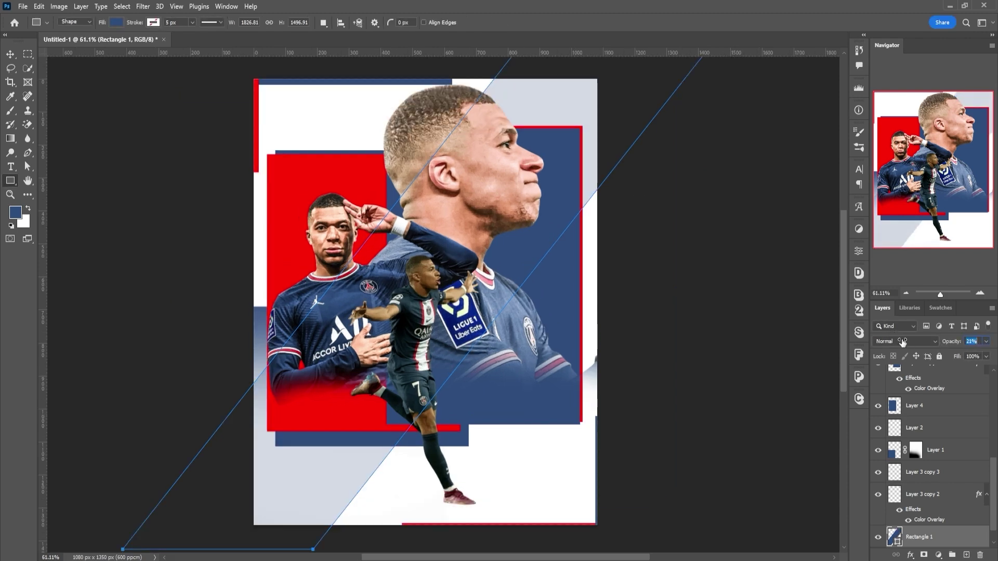
key("ctrl+f")
left_click(662, 138)
key("ctrl+f")
key("Escape")
key("Return")
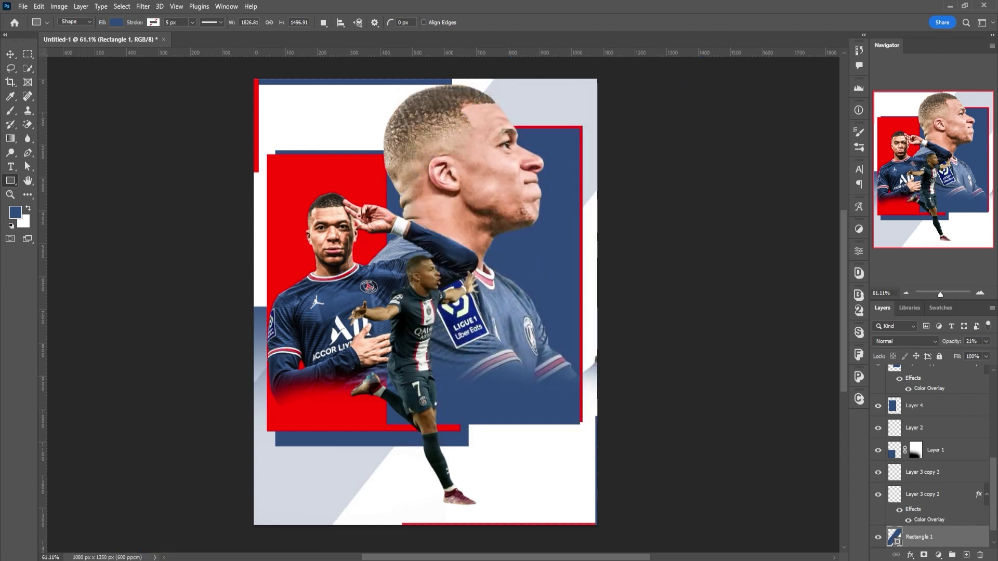
right_click(931, 541)
left_click(923, 229)
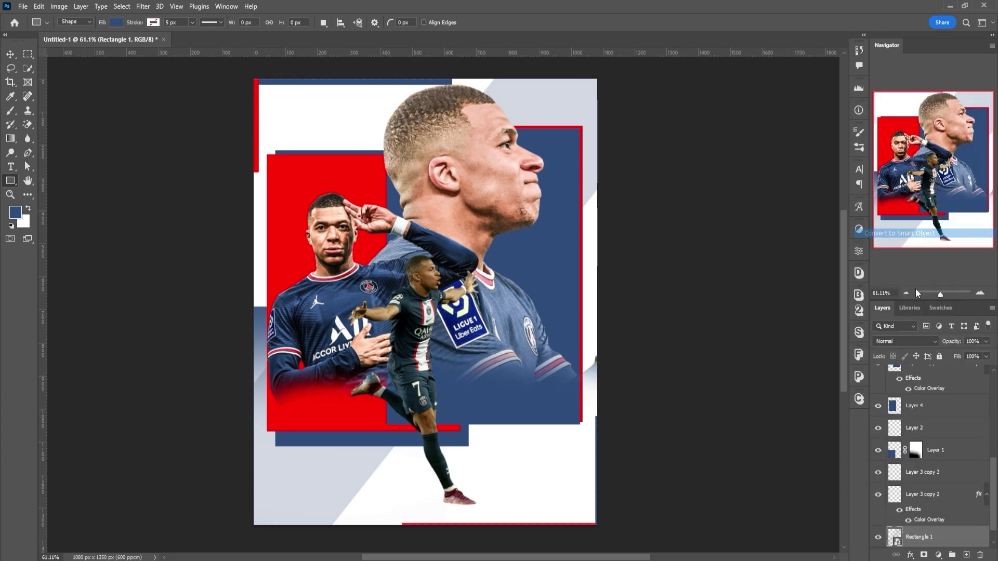
- Add a layer mask to the diagonal band and fade it from the lower left with a black-to-transparent linear gradient
left_click(923, 555)
scroll(172, 477, "down", 1)
left_click_drag(196, 528, 474, 224)
key("ctrl+z")
key("g")
scroll(356, 357, "up", 1)
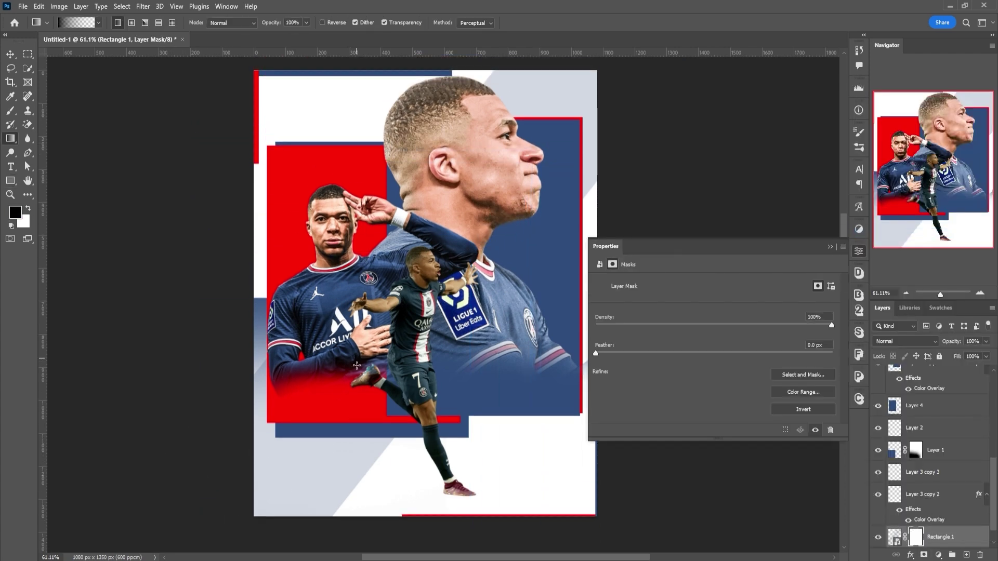
left_click_drag(213, 530, 633, 132)
- Strengthen the diagonal band's fade with further mask gradients drawn from the lower left to the upper right
scroll(581, 144, "left", 5)
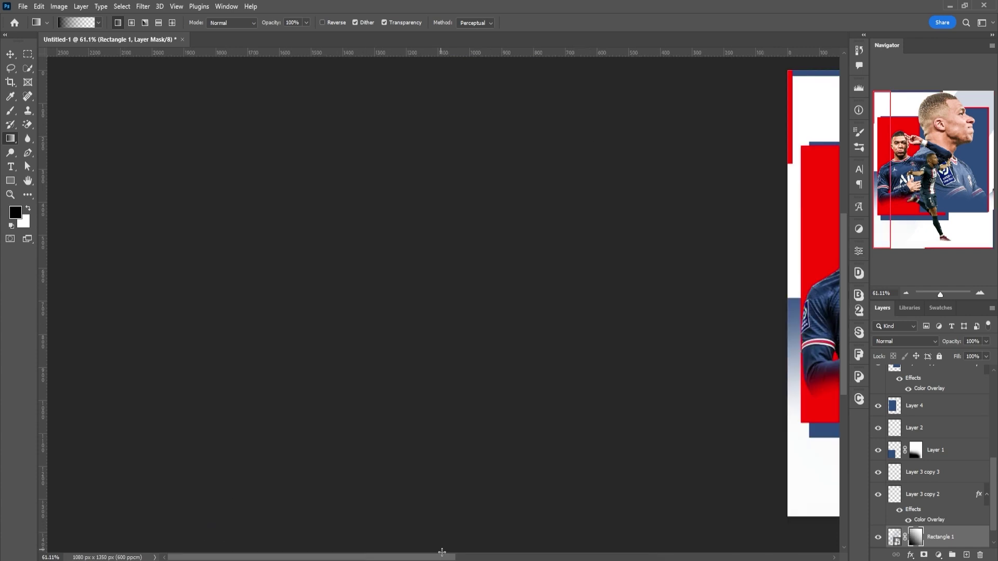
scroll(441, 549, "right", 5)
left_click_drag(296, 525, 672, 81)
left_click_drag(286, 512, 753, 263)
scroll(753, 263, "down", 5)
scroll(438, 394, "down", 3)
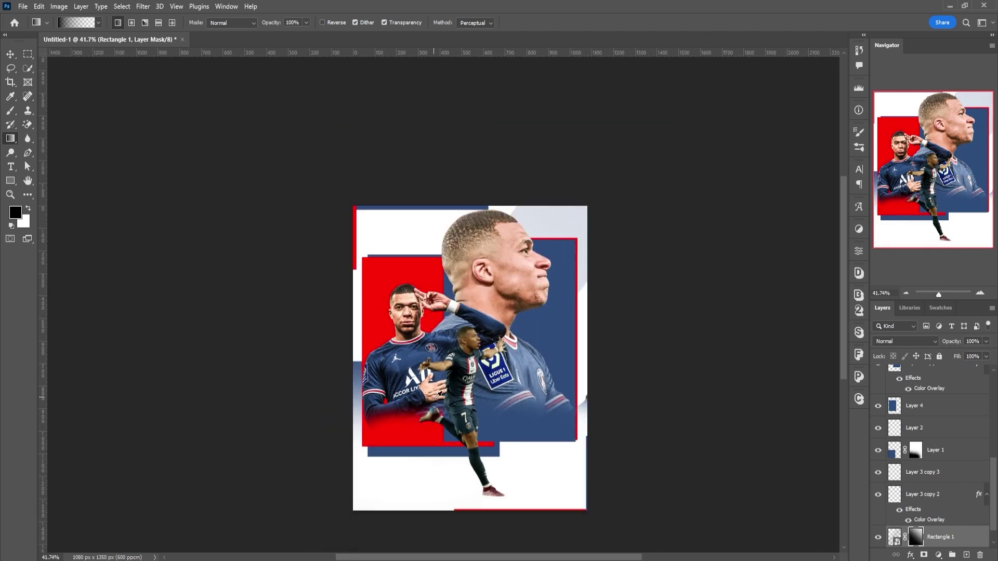
left_click_drag(363, 489, 709, 214)
scroll(648, 290, "down", 4)
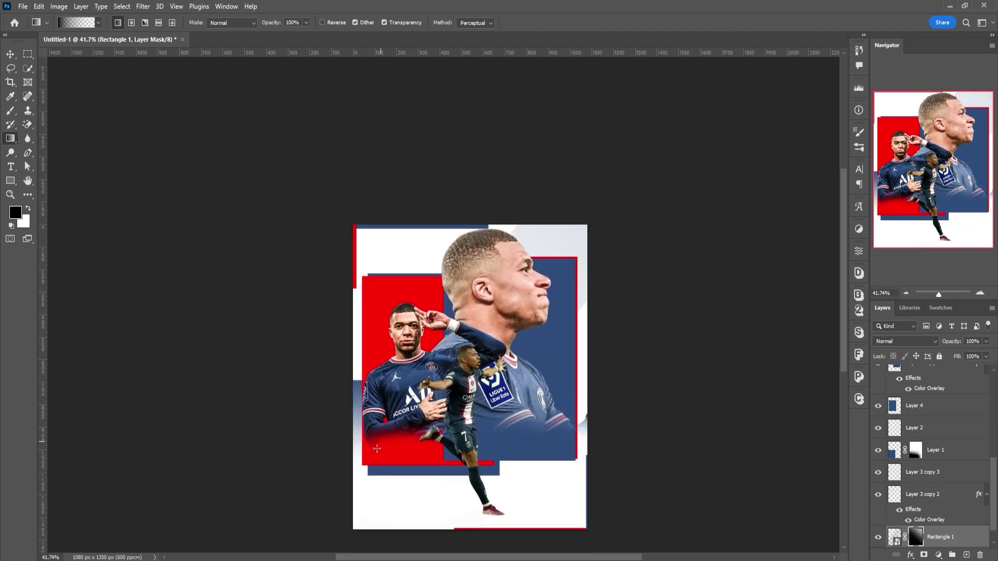
scroll(588, 419, "up", 3)
scroll(609, 332, "up", 1)
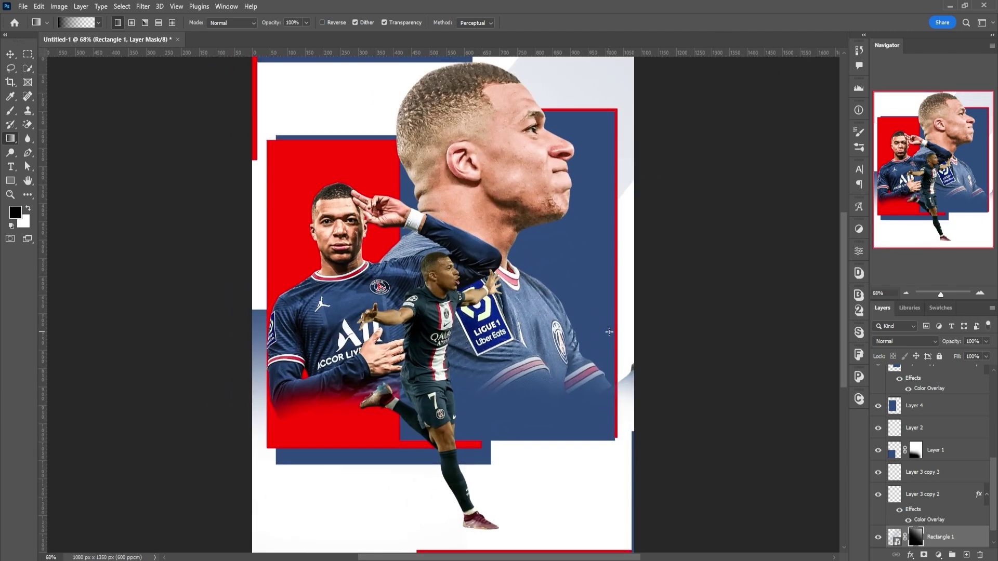
scroll(494, 172, "down", 1)
scroll(506, 174, "up", 1)
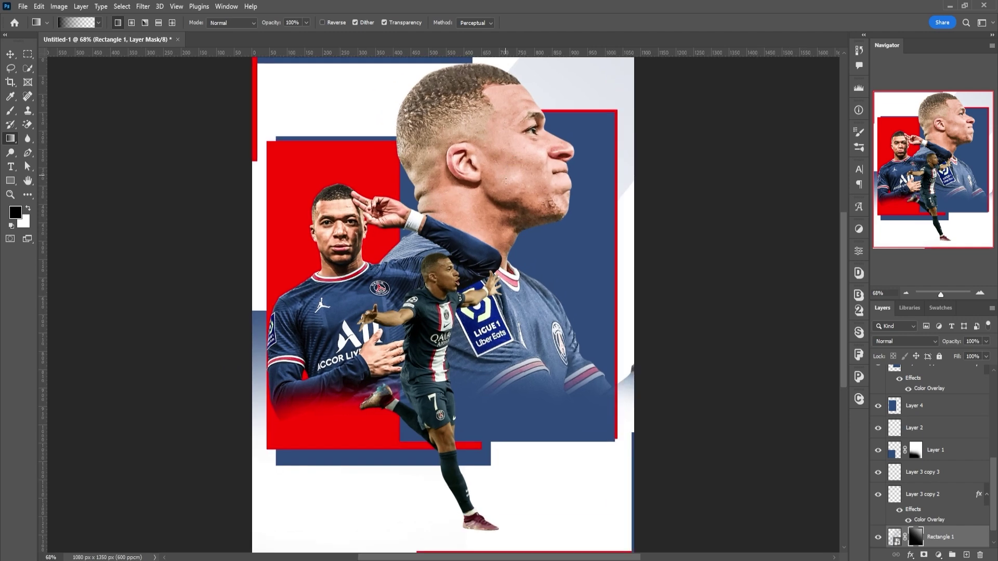
scroll(568, 358, "down", 1)
scroll(501, 375, "up", 1)
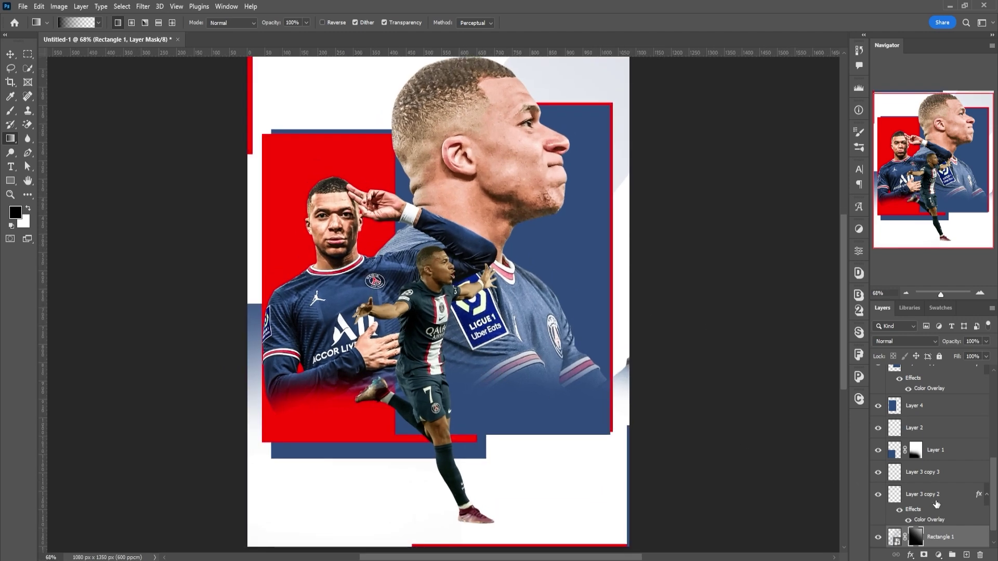
- Create a new layer above Rectangle 1 and marquee-select a tall area around the profile's head, starting at the canvas's top edge
left_click(962, 555)
scroll(239, 125, "up", 1)
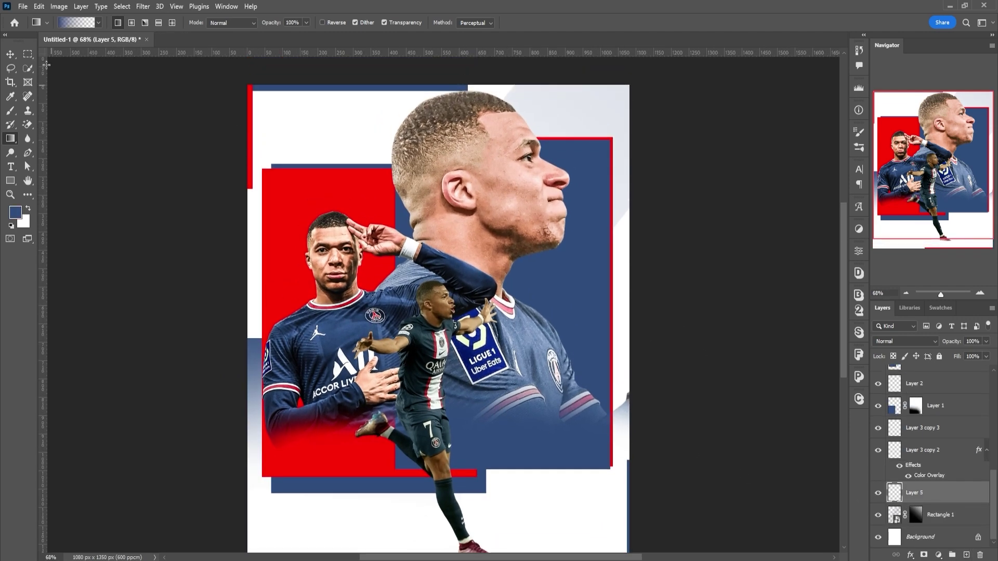
left_click(29, 55)
left_click_drag(385, 70, 519, 405)
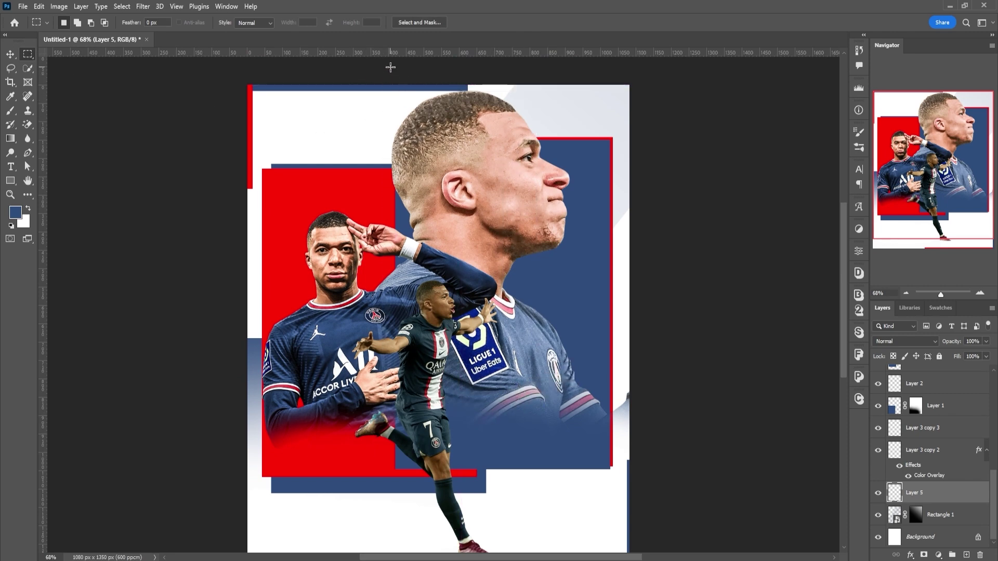
left_click_drag(401, 70, 533, 288)
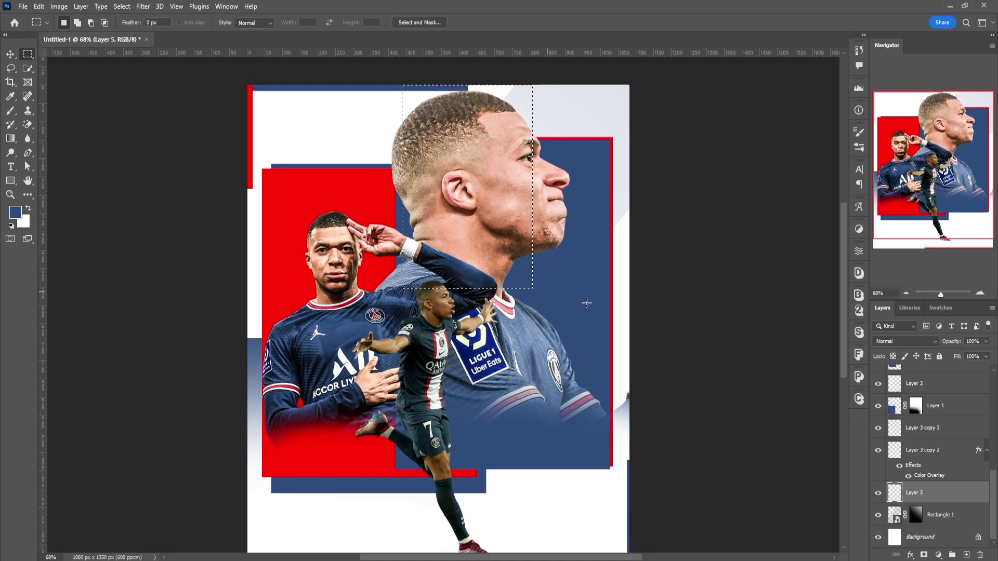
- Set the foreground colour to the red swatch, fill the selected area on another new layer and deselect
left_click(941, 307)
left_click(883, 342)
left_click(882, 308)
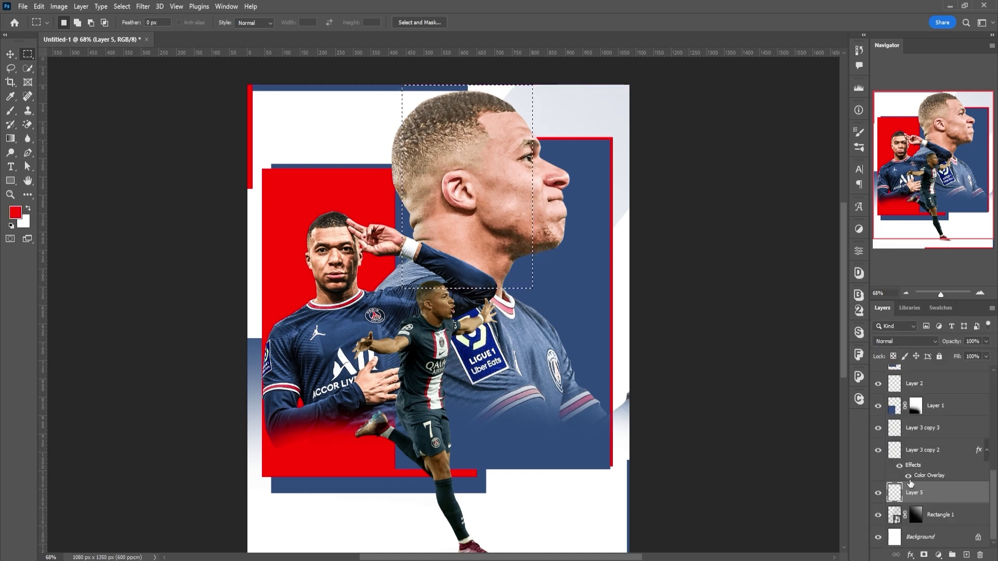
left_click(966, 554)
key("alt+BackSpace")
key("ctrl+d")
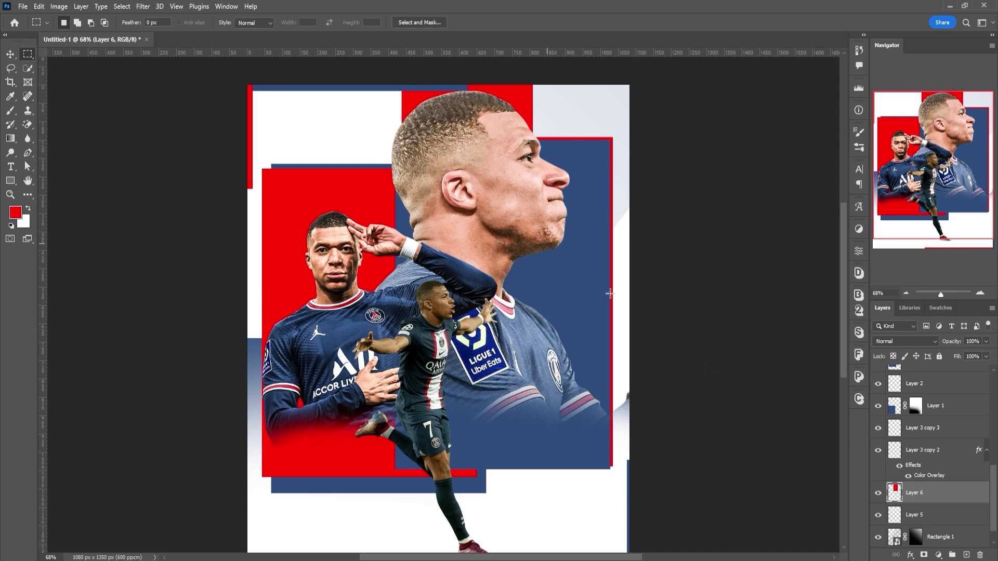
- Add a layer mask to the tall red rectangle behind the profile's head and fade it with vertical black-to-transparent linear gradients
left_click(923, 555)
scroll(506, 271, "up", 10)
scroll(499, 185, "down", 6)
key("g")
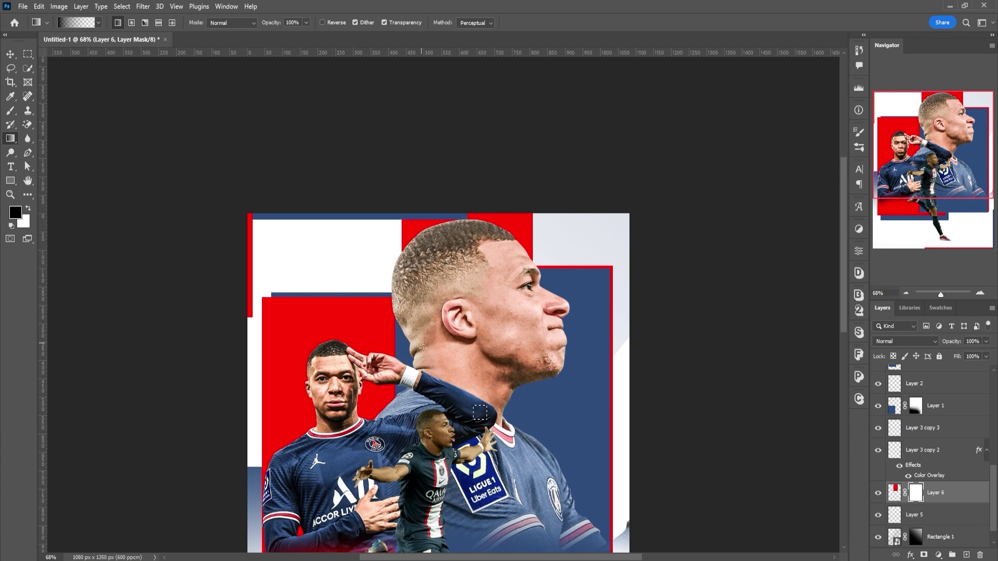
scroll(435, 126, "up", 1)
scroll(482, 130, "down", 4)
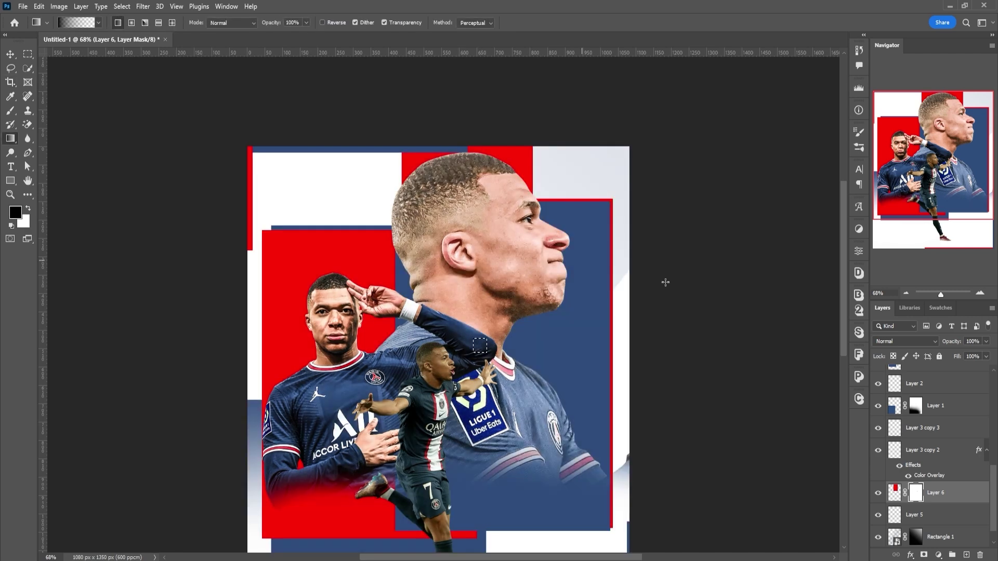
scroll(541, 304, "up", 9)
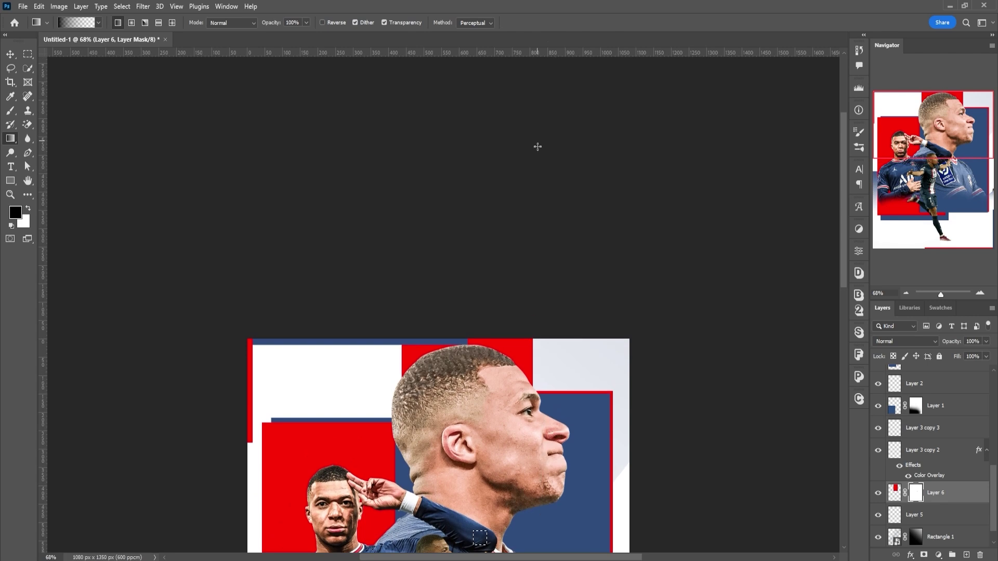
scroll(549, 244, "down", 2)
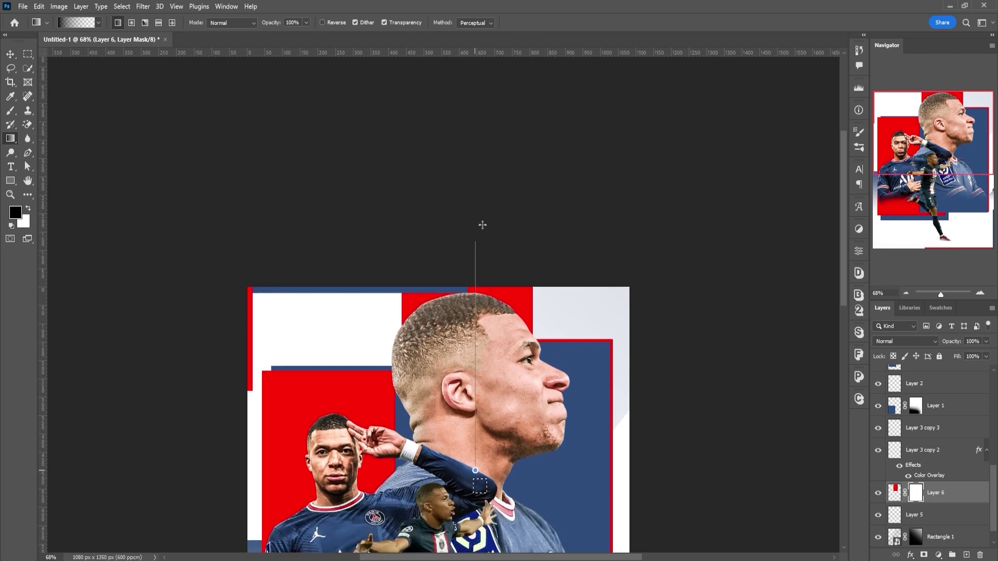
scroll(488, 353, "down", 5)
left_click_drag(491, 243, 491, 244)
scroll(493, 343, "up", 4)
left_click_drag(476, 182, 476, 309)
left_click_drag(484, 140, 485, 144)
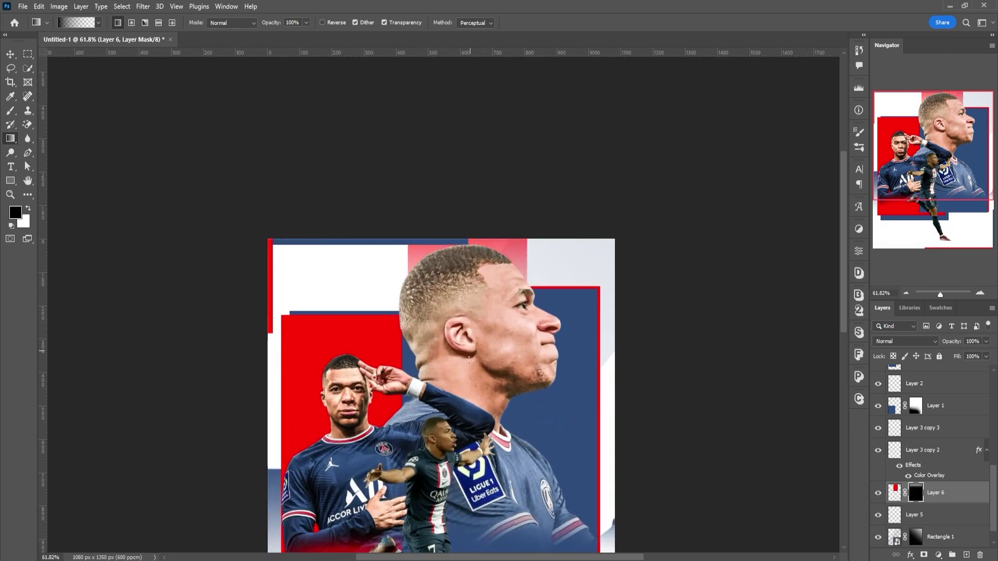
scroll(486, 192, "down", 4)
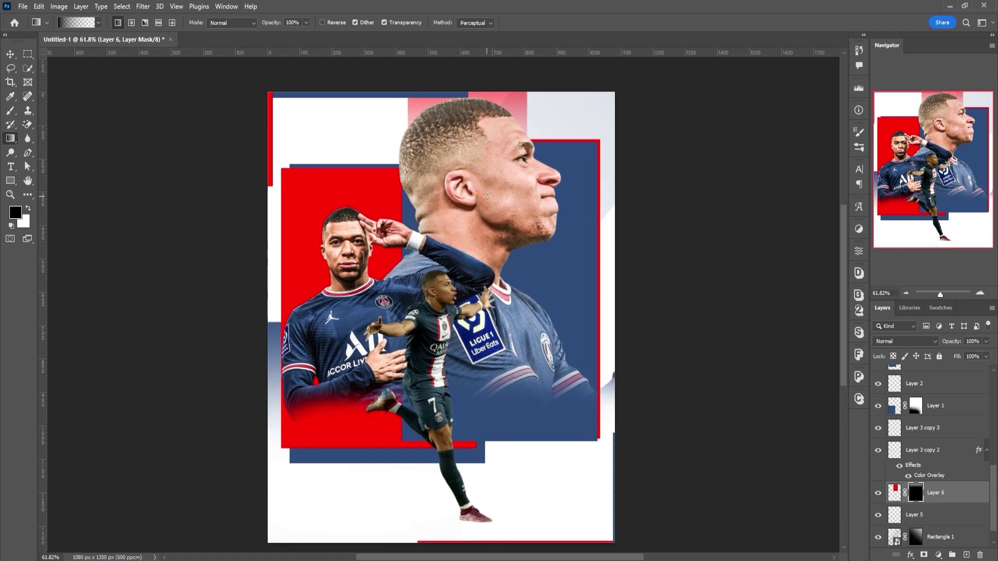
scroll(486, 194, "up", 1)
- Convert Layer 3, the Layer 3 copy 3 below it and the upper Layer 3 copy 2 to smart objects
key("v")
left_click(907, 427)
scroll(922, 442, "up", 11)
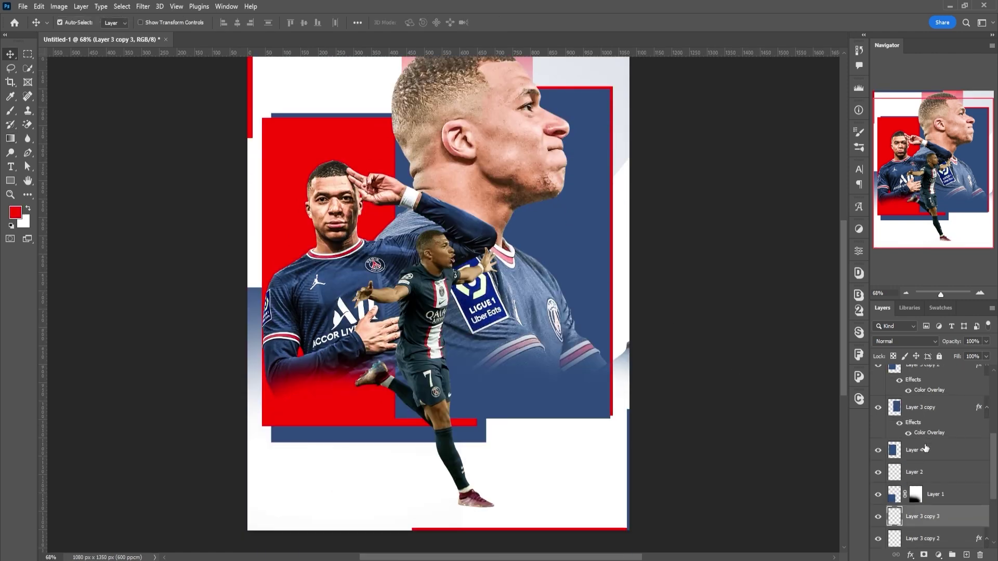
right_click(922, 438)
left_click(861, 258)
right_click(923, 455)
left_click(863, 256)
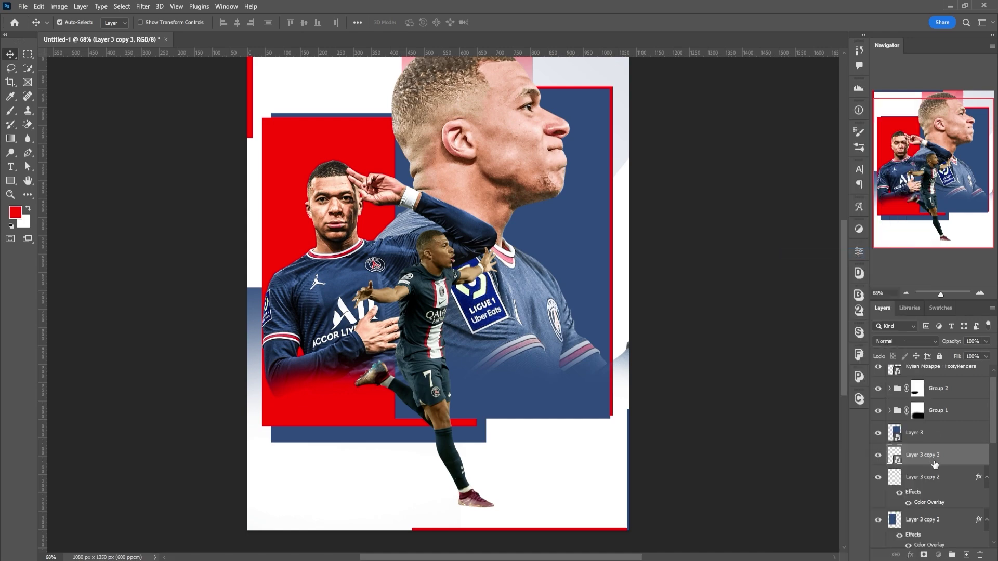
right_click(934, 479)
left_click(931, 196)
- Convert the large red Layer 3 copy 2, Layer 3 copy and Layer 4 to smart objects
right_click(923, 500)
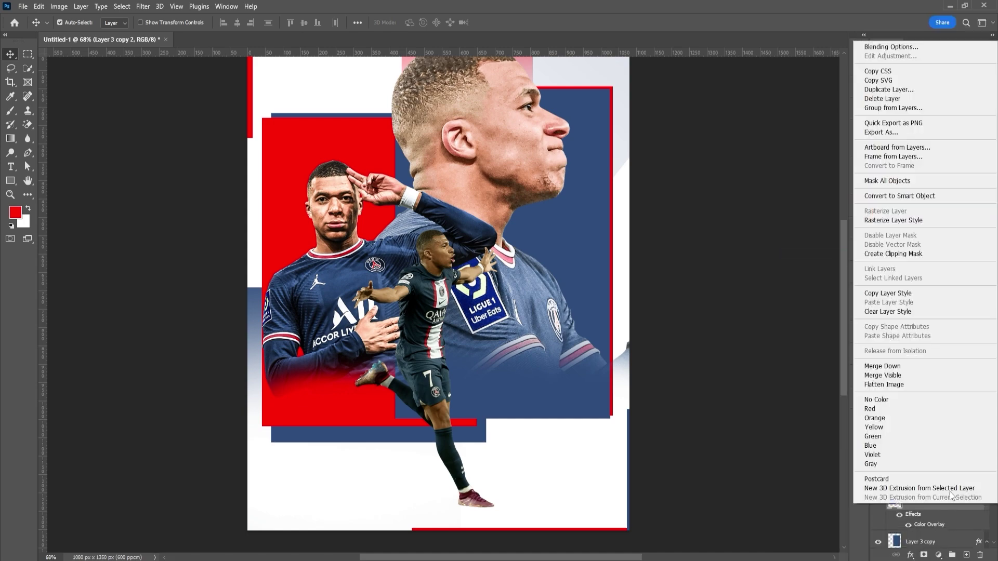
left_click(936, 195)
scroll(933, 478, "down", 1)
right_click(938, 481)
left_click(897, 174)
scroll(926, 456, "down", 2)
right_click(928, 411)
left_click(885, 255)
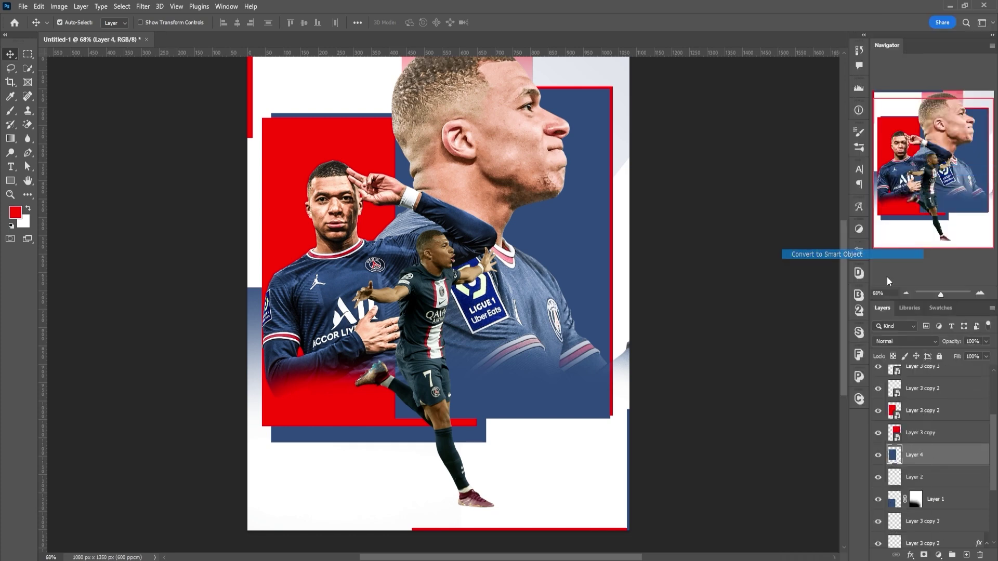
- Sample a dark navy blue from the left player's jersey and fill the Background layer with it
scroll(937, 437, "down", 3)
left_click(925, 542)
left_click(941, 307)
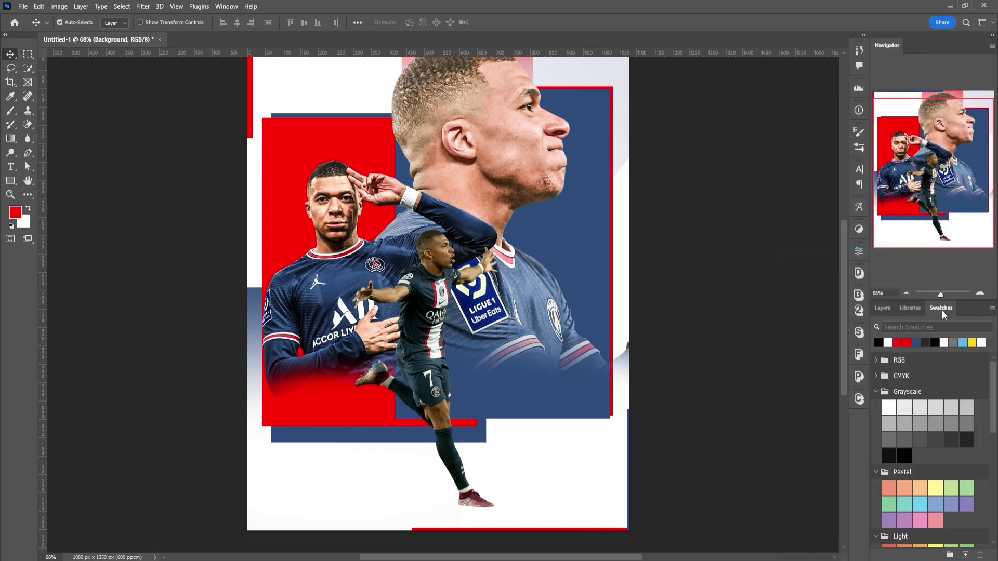
key("i")
mouse_move(383, 265)
left_mouse_down()
mouse_move(537, 267)
mouse_move(473, 279)
mouse_move(489, 290)
mouse_move(323, 300)
mouse_move(301, 263)
mouse_move(370, 263)
left_mouse_up()
left_click(882, 308)
key("alt+BackSpace")
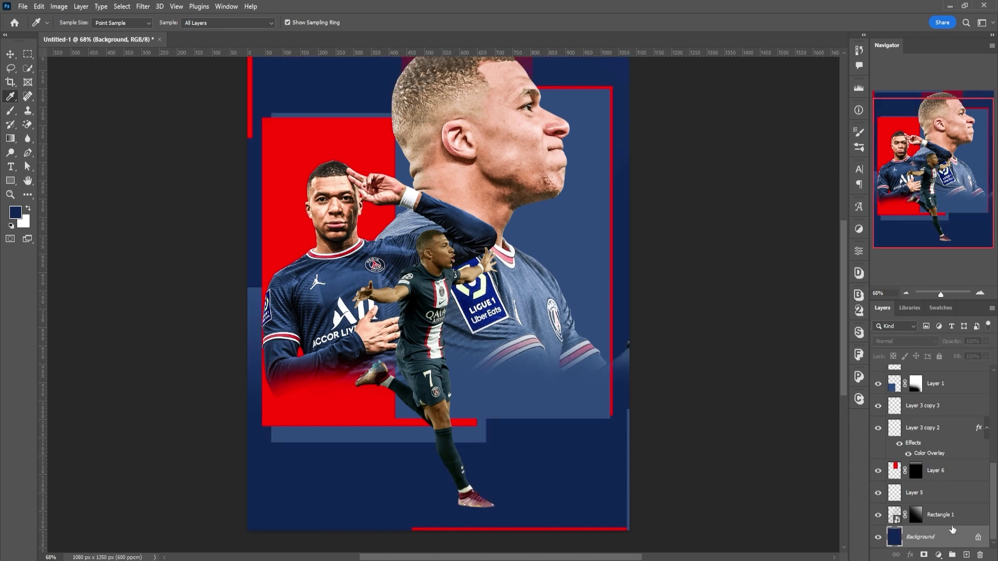
- Give the thin vertical strip on Layer 3 copy 3 a white (ffffff) Color Overlay at 100% opacity
scroll(459, 242, "up", 1)
scroll(411, 271, "down", 2)
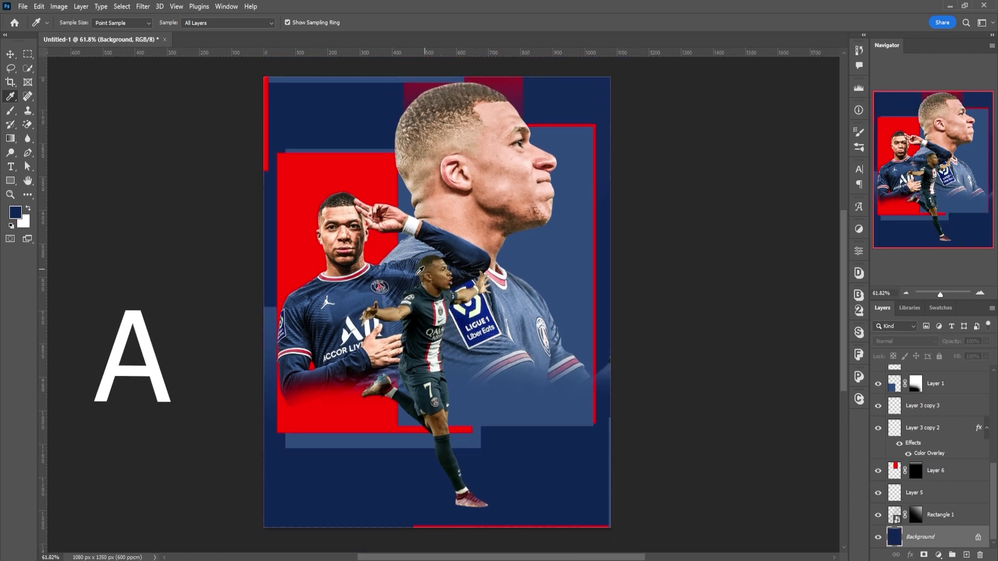
scroll(321, 286, "up", 2)
scroll(334, 281, "down", 2)
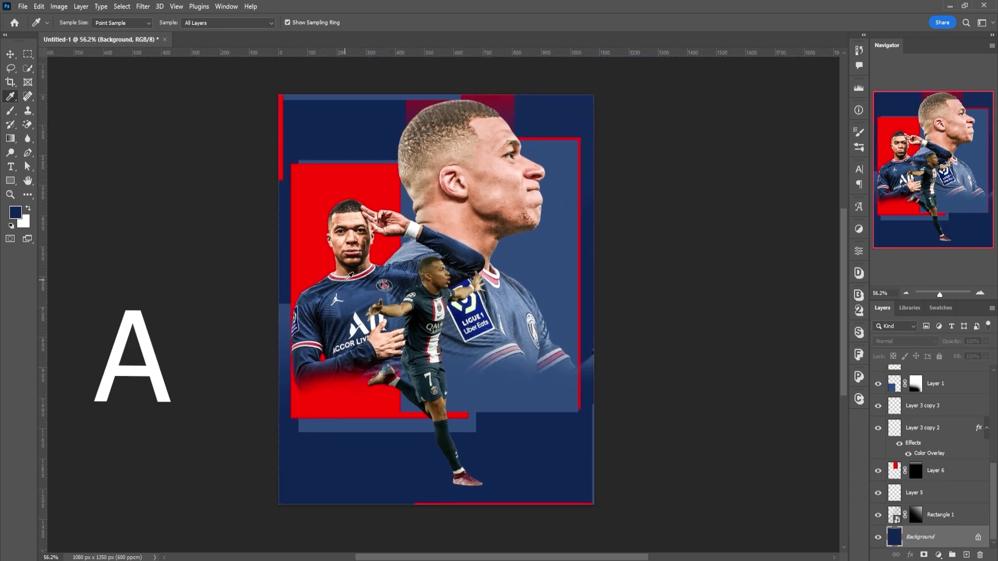
scroll(349, 275, "up", 1)
key("v")
left_click(957, 405)
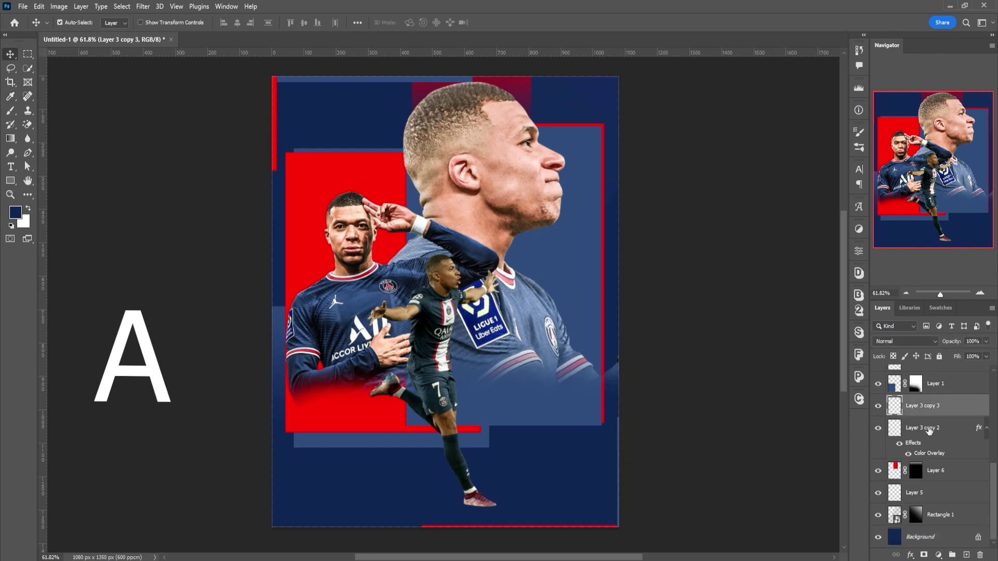
double_click(964, 407)
left_click(608, 405)
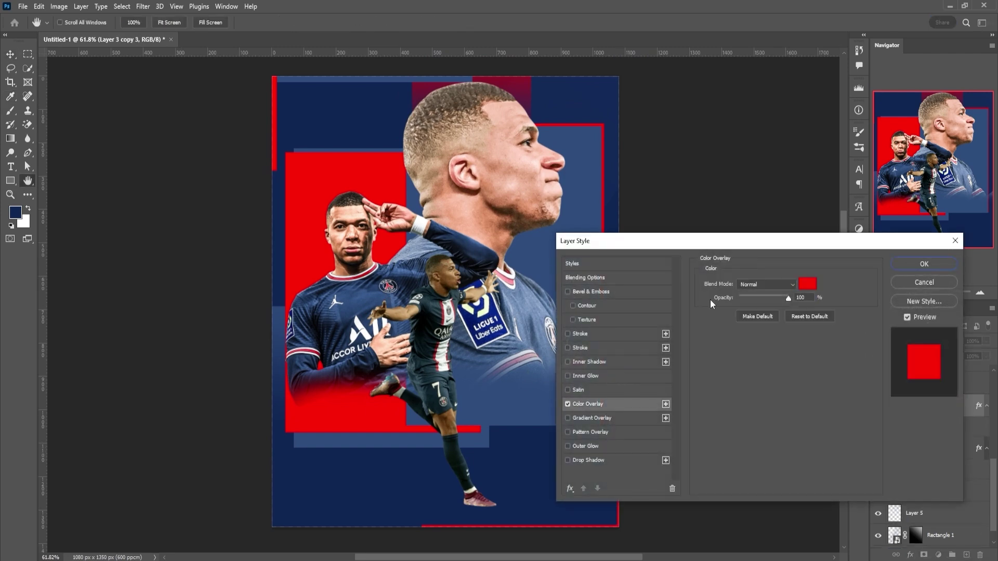
left_click(814, 286)
left_click(590, 173)
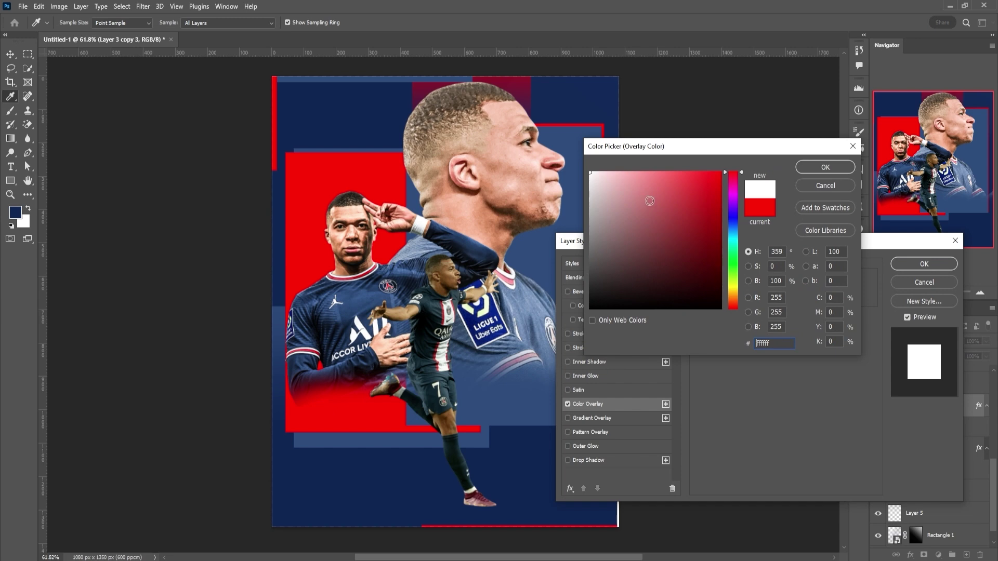
left_click(852, 171)
left_click(924, 264)
- Convert Layer 2, Layer 1 and the white strip's Layer 3 copy 3 to smart objects
scroll(936, 457, "up", 3)
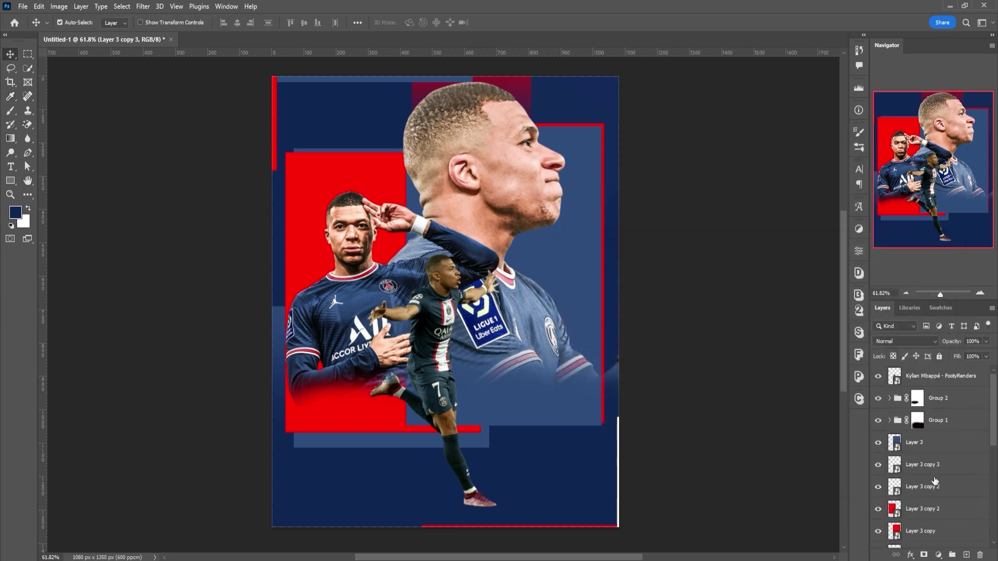
left_click(939, 474)
right_click(940, 486)
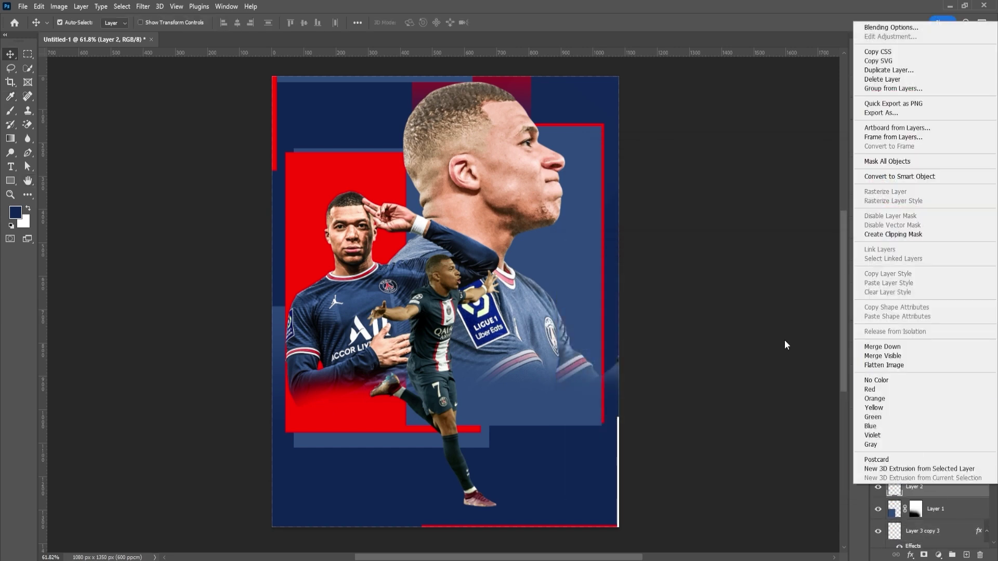
left_click(913, 178)
scroll(936, 468, "down", 2)
right_click(952, 462)
left_click(931, 194)
right_click(939, 502)
left_click(918, 490)
right_click(930, 487)
left_click(923, 187)
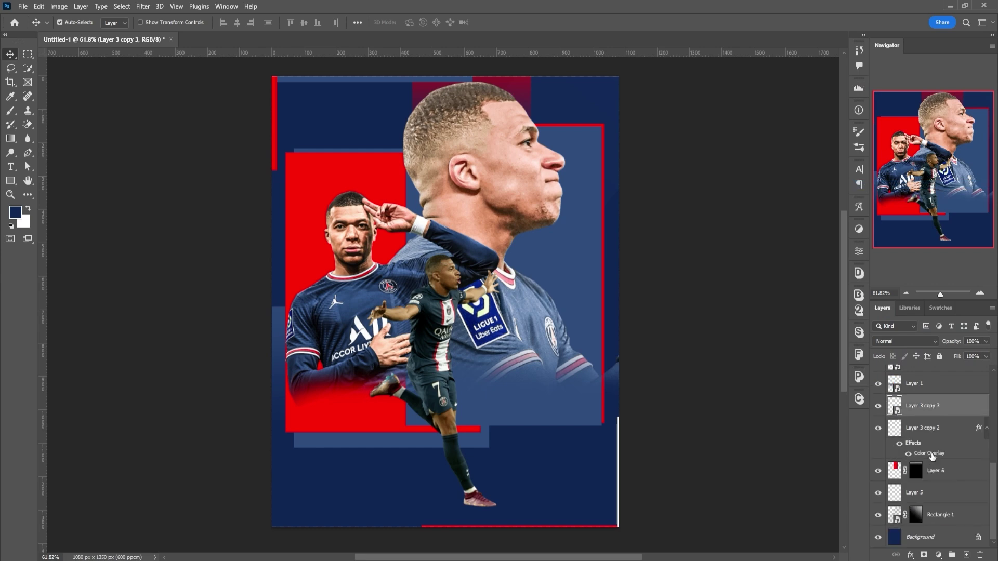
- Convert the lowest Layer 3 copy 2, Layer 6 and Layer 5 to smart objects, then select Rectangle 1
right_click(932, 456)
right_click(910, 451)
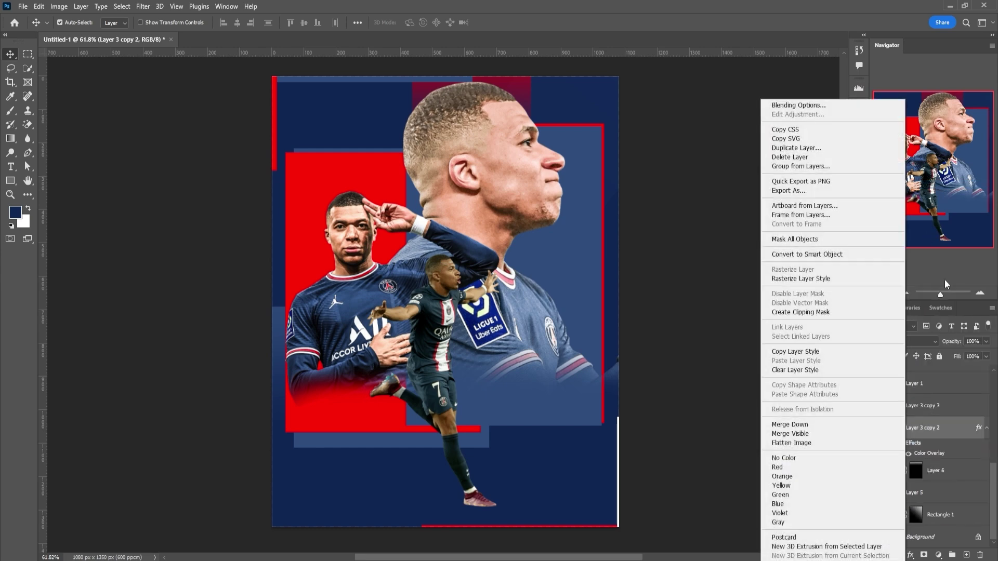
left_click(859, 254)
left_click(944, 477)
left_click(930, 168)
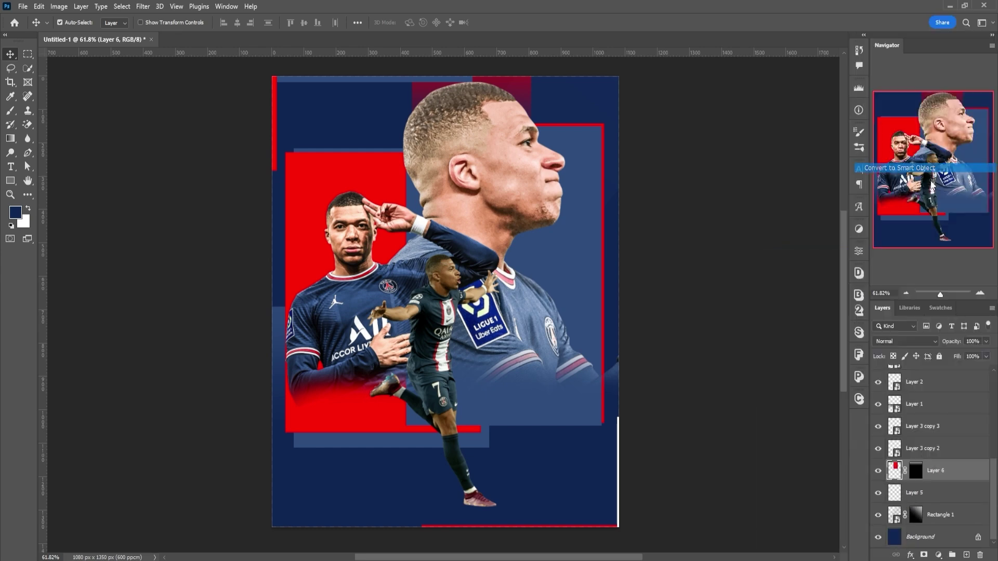
right_click(946, 494)
left_click(928, 190)
left_click(886, 519)
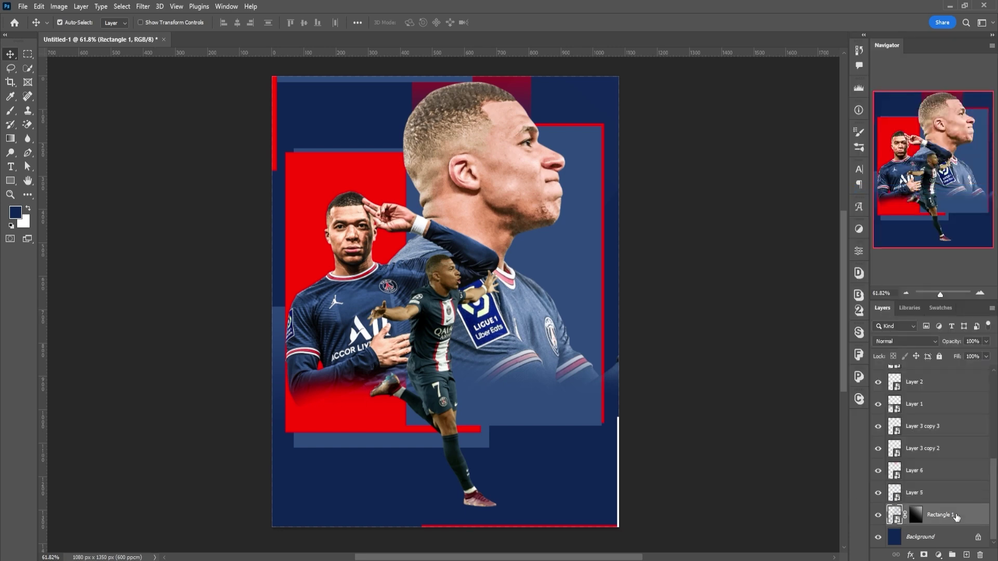
- Apply a Displace filter with both scales at 10 to the large red rectangle, using a map from the Sil x Dean Pack's Displacement Maps folder
left_click(362, 182)
left_click(143, 6)
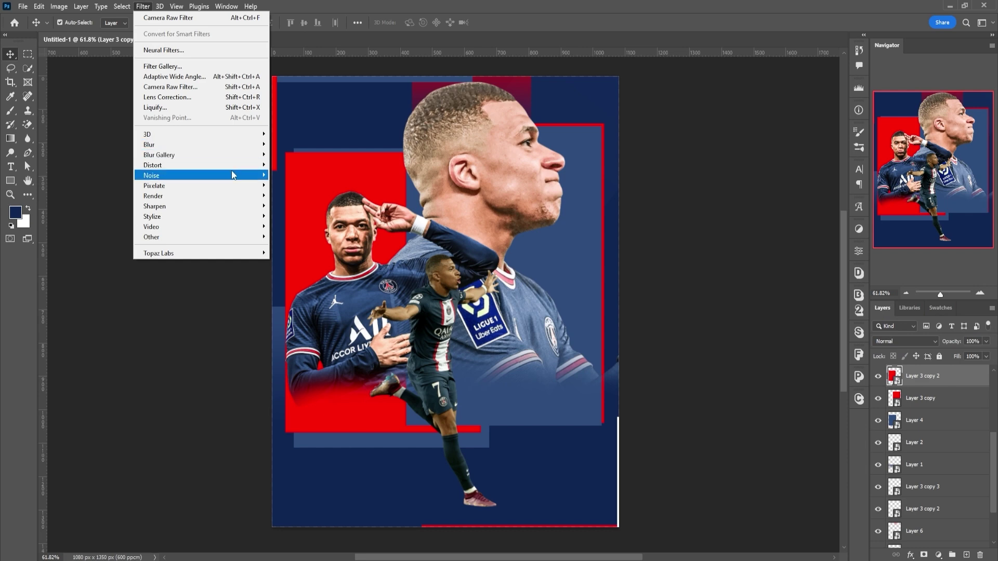
left_click(291, 166)
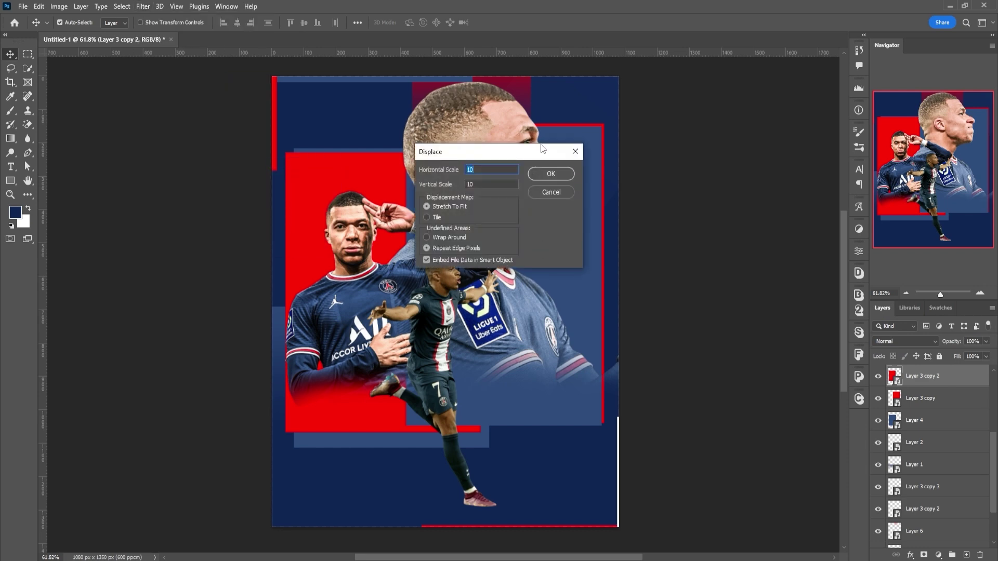
left_click(550, 175)
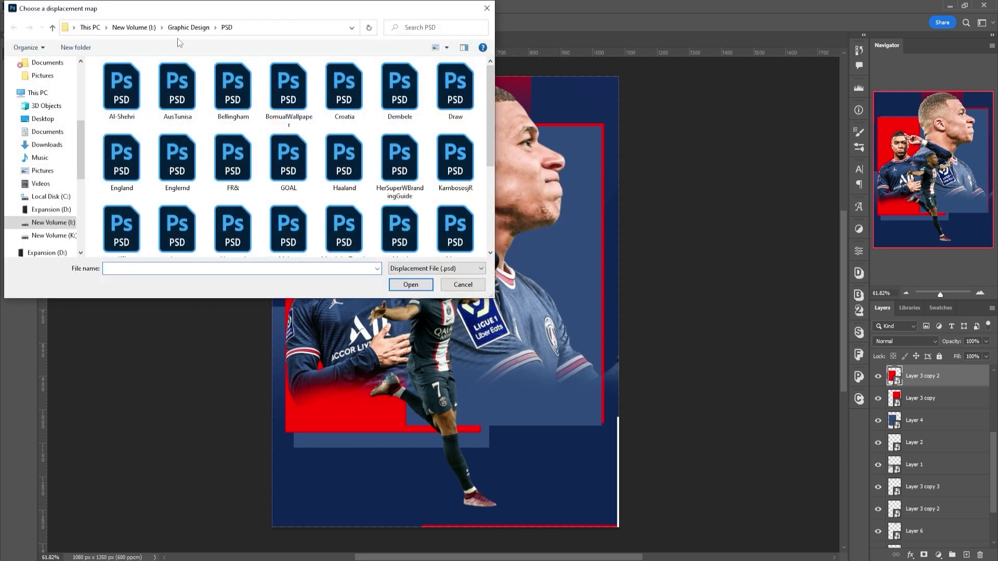
left_click(133, 27)
double_click(235, 95)
left_click(129, 114)
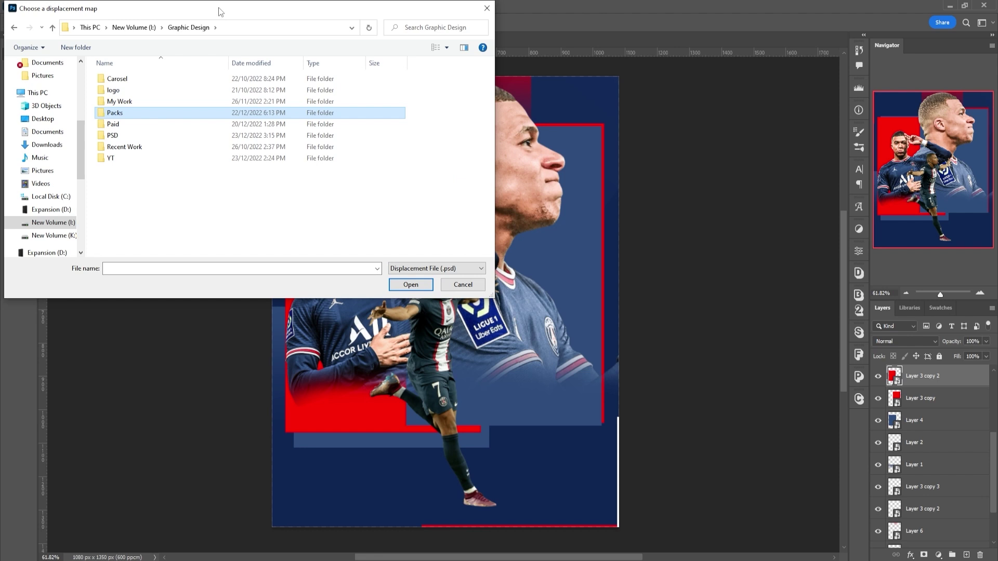
key("Return")
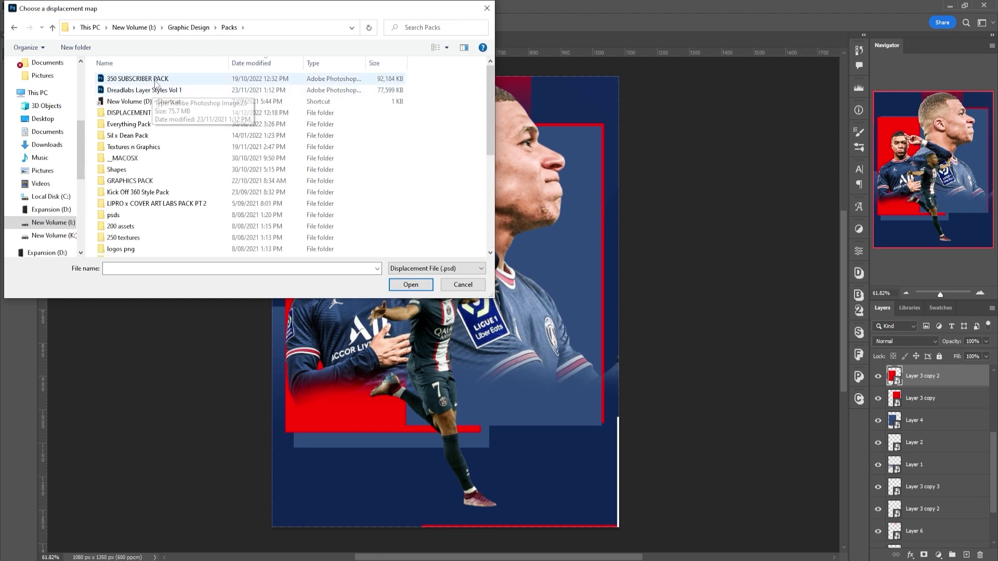
double_click(150, 137)
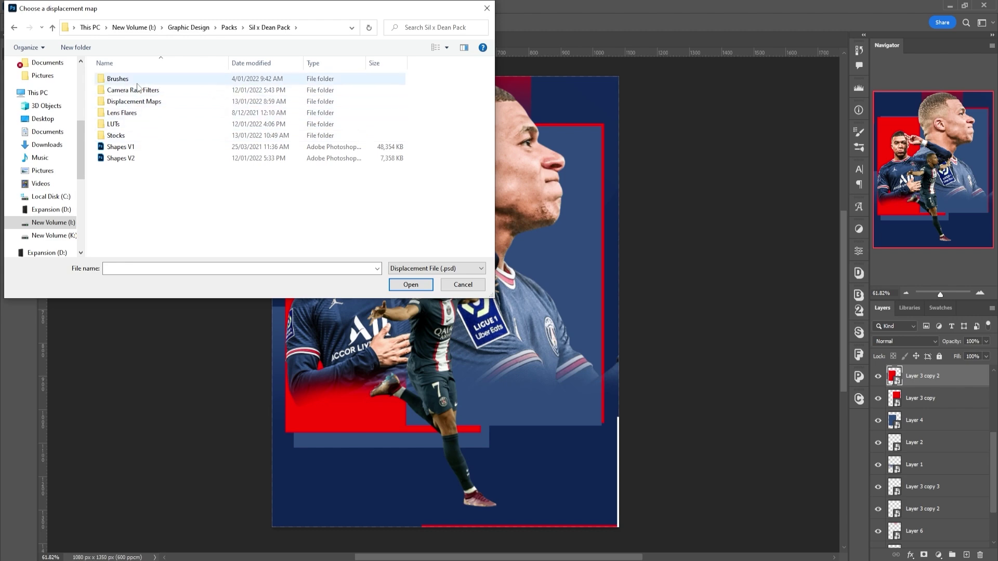
double_click(136, 102)
double_click(188, 99)
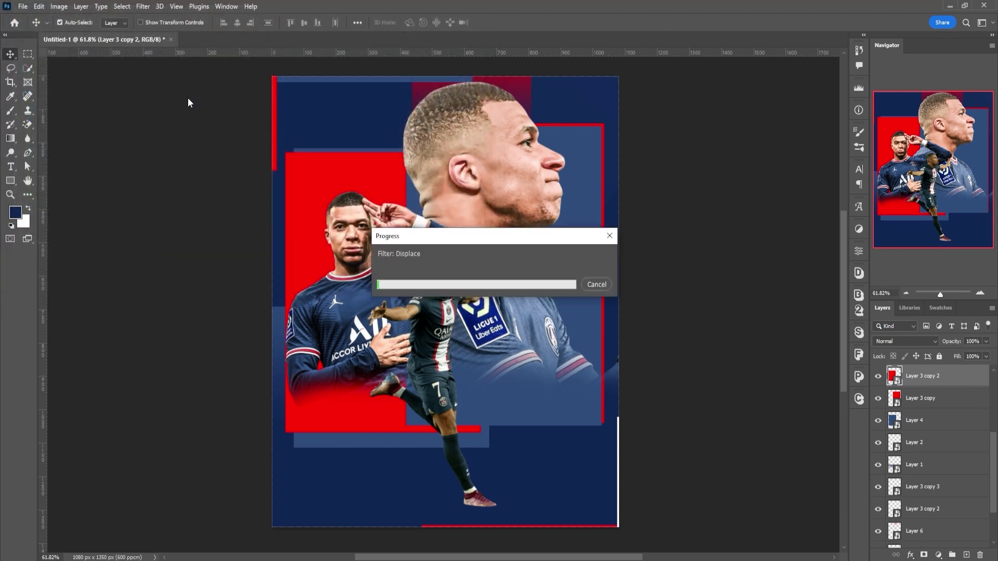
- Apply Displace to the large blue rectangle with horizontal scale 12 and a higher vertical scale, choosing a displacement map file
scroll(434, 291, "up", 2)
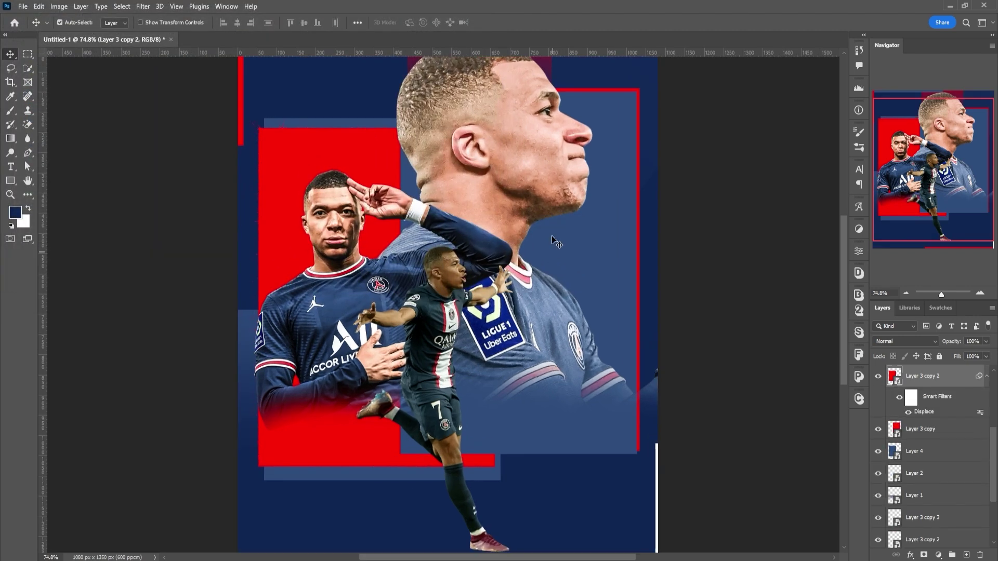
left_click(619, 239)
left_click(143, 6)
left_click(156, 16)
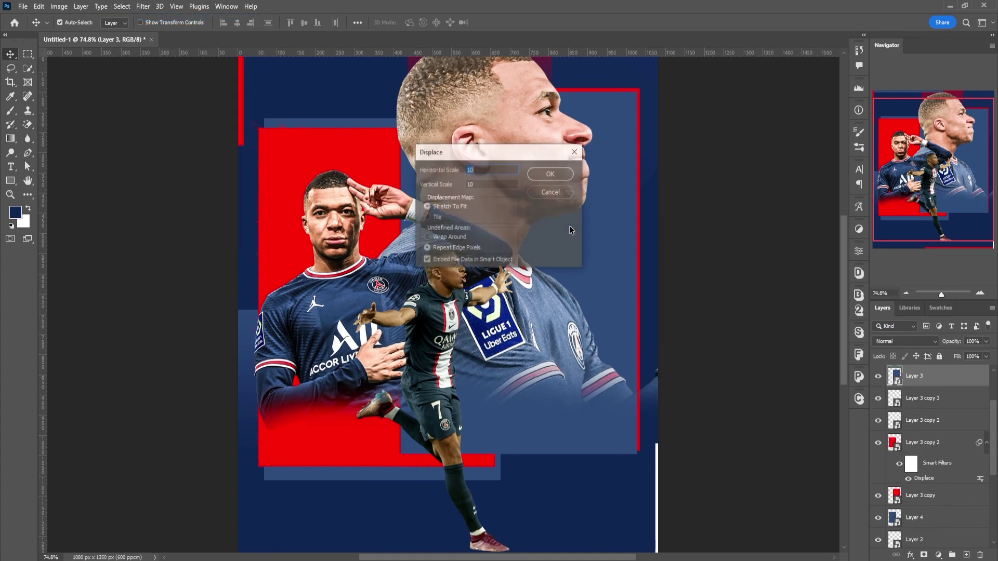
type("12")
left_click(494, 184)
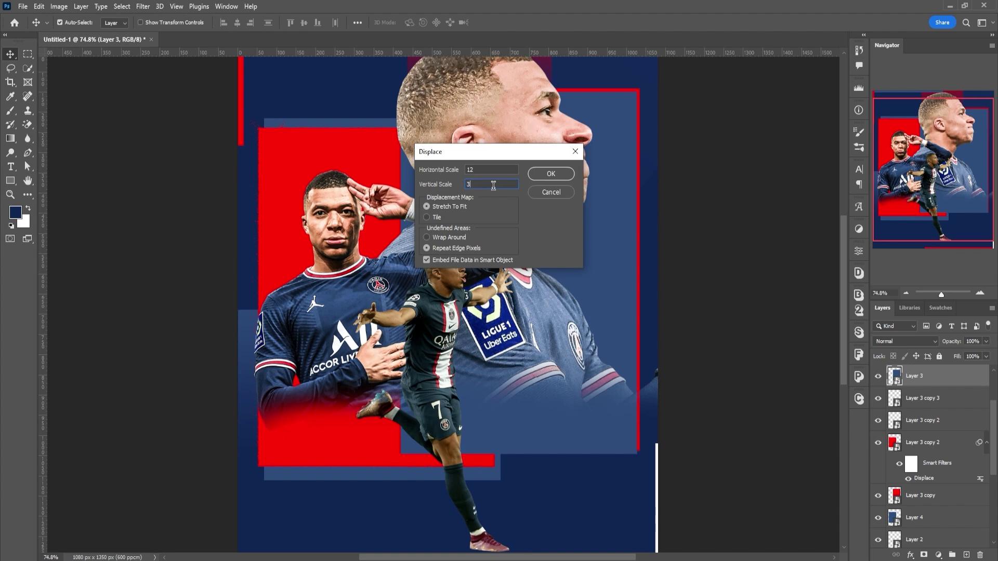
type("23")
left_click(552, 174)
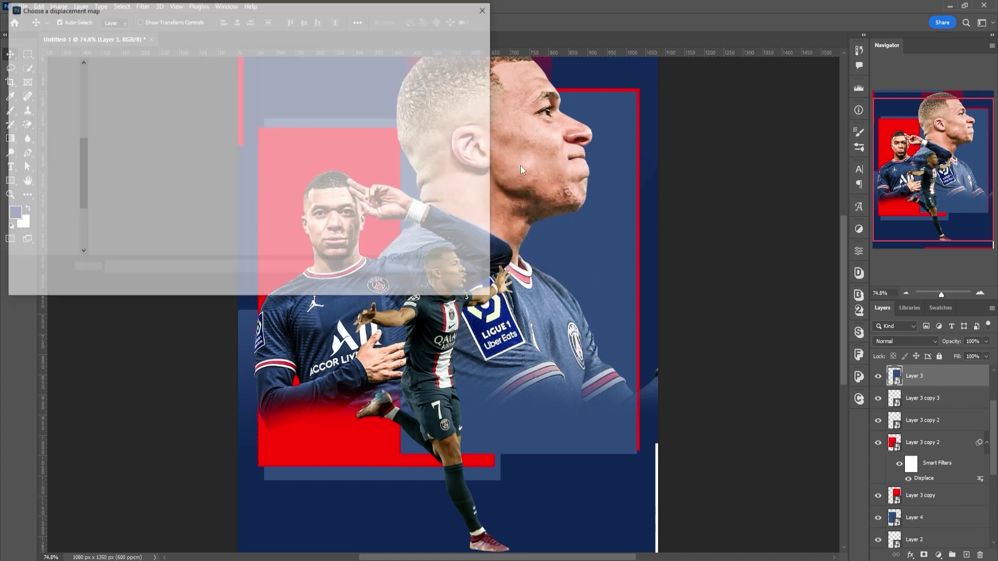
double_click(289, 86)
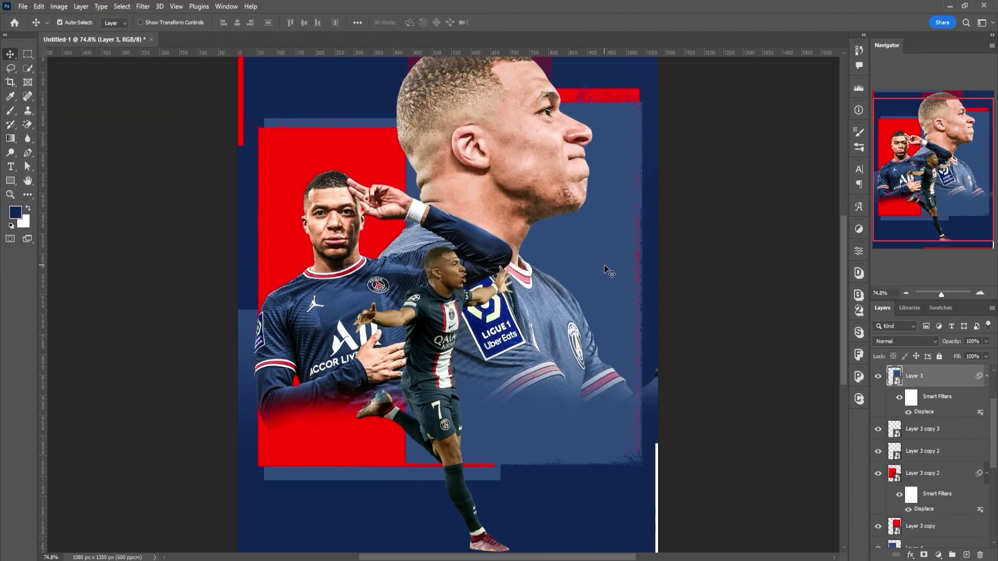
- Apply Displace to the blue Layer 4 rectangle behind the red one, with horizontal scale 23, vertical scale 12 and the CONCRETE map
scroll(702, 281, "down", 2)
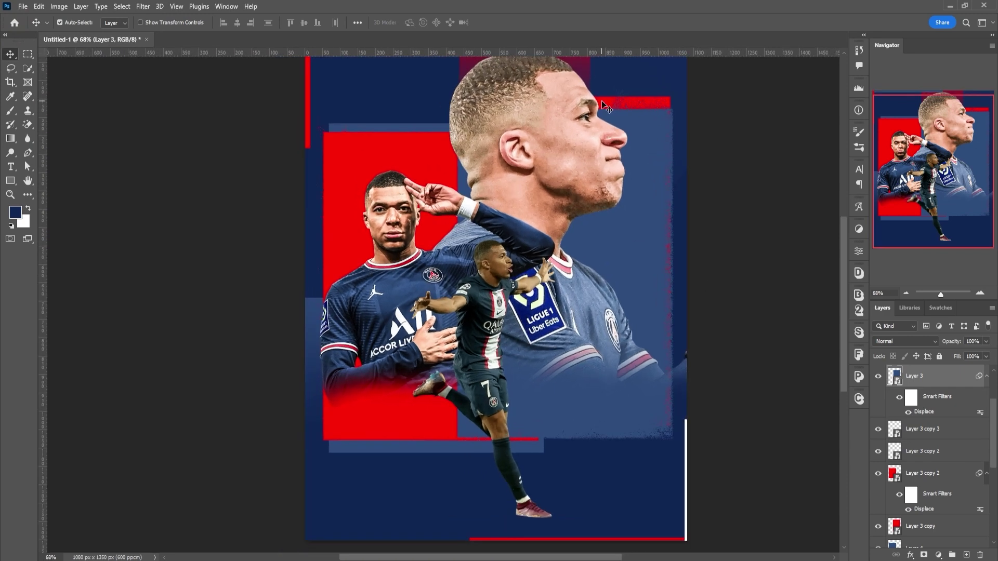
left_click(416, 136)
left_click(142, 7)
left_click(161, 19)
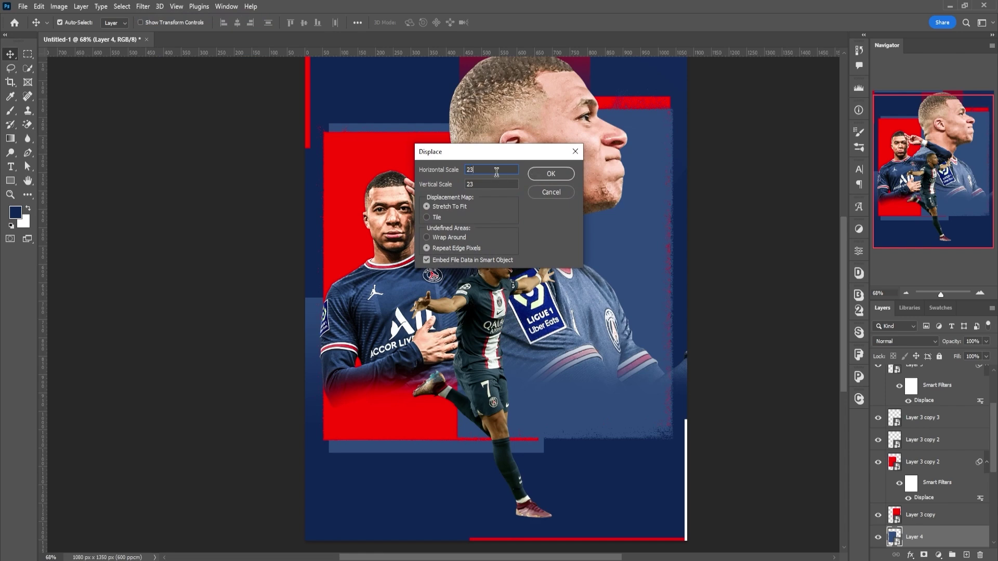
left_click(551, 173)
double_click(132, 94)
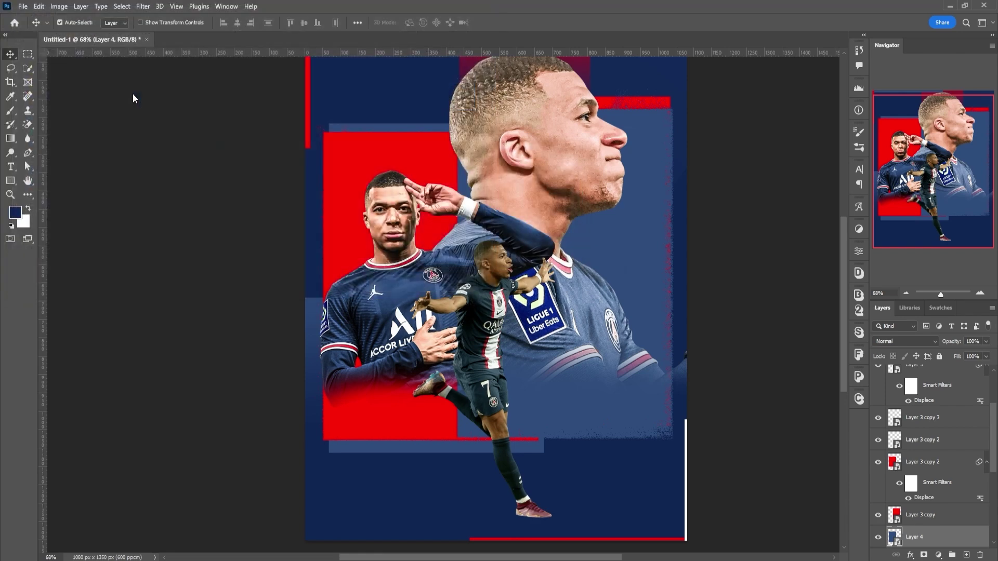
scroll(730, 289, "down", 1)
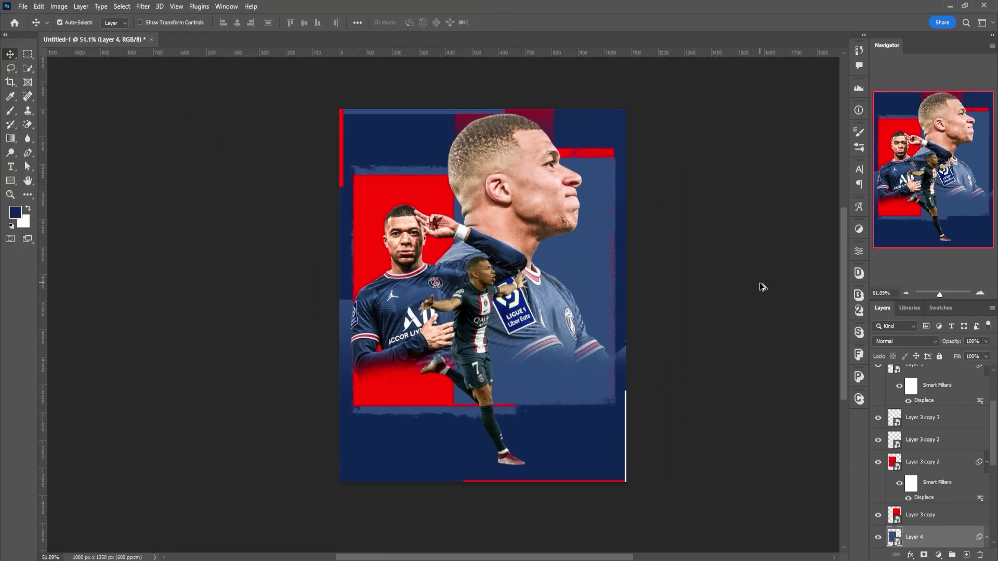
scroll(756, 289, "up", 1)
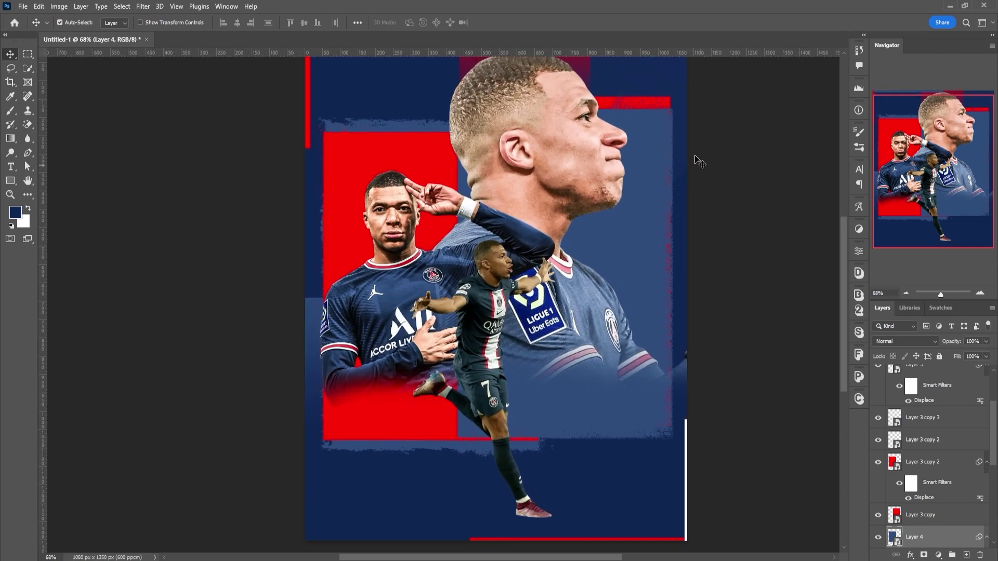
- Apply a Displace filter to the white vertical strip at the poster's lower edge using the DUST map
scroll(754, 224, "down", 2)
scroll(756, 229, "up", 2)
left_click(686, 477)
left_click(143, 6)
left_click(156, 15)
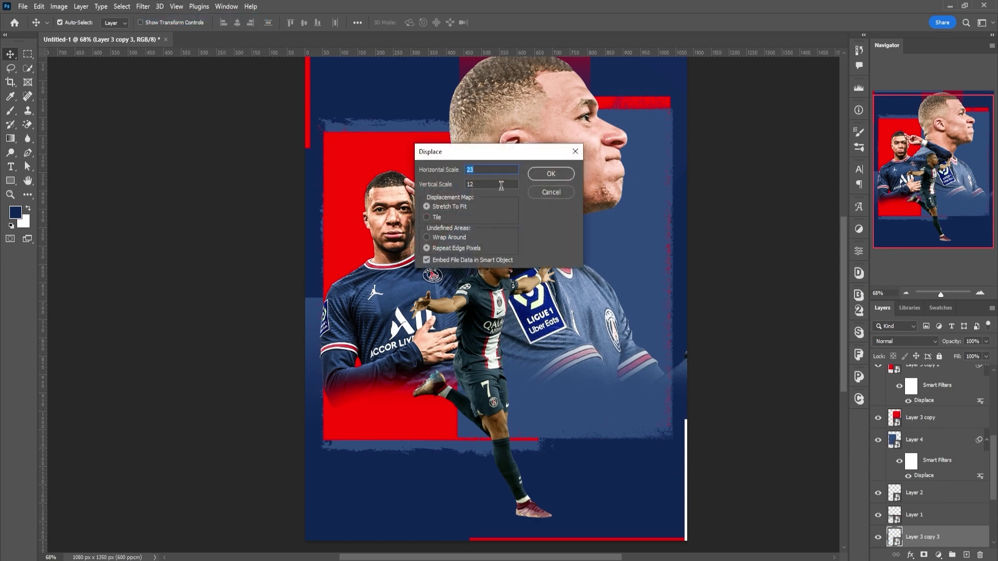
left_click(551, 173)
left_click(179, 85)
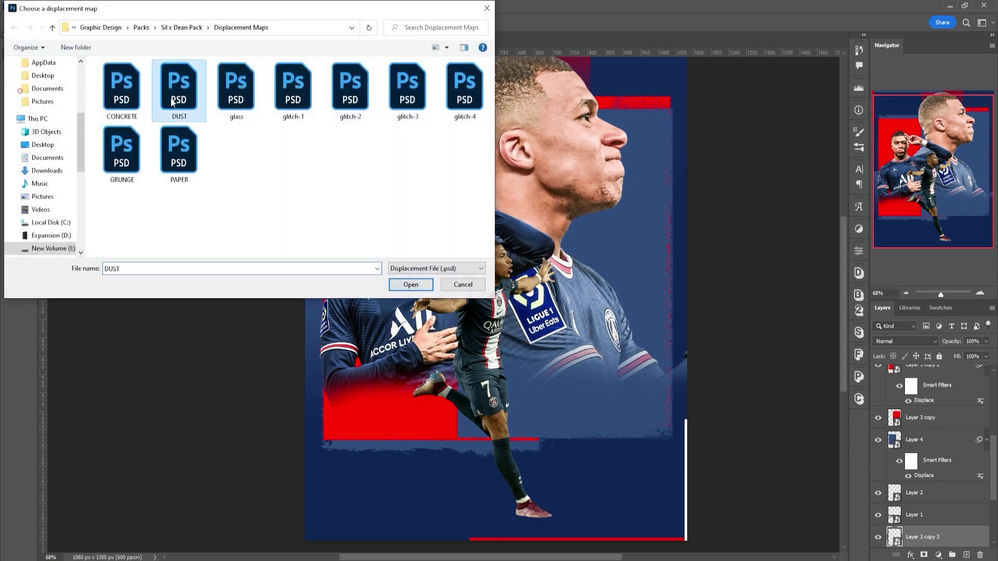
left_click(408, 283)
- Apply a Displace filter to the thin red strip along the poster's bottom edge using the DUST map
scroll(686, 457, "down", 2)
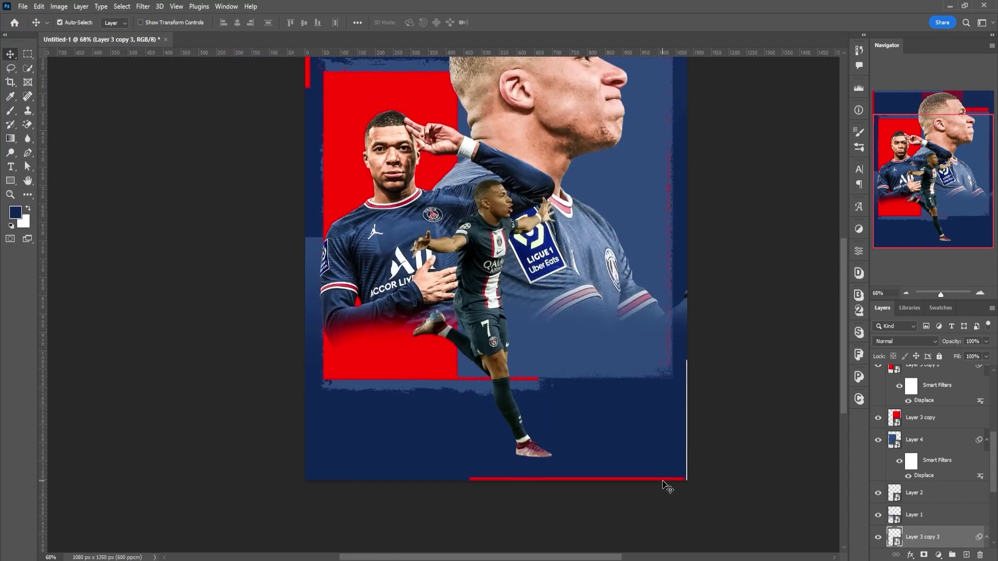
left_click(143, 6)
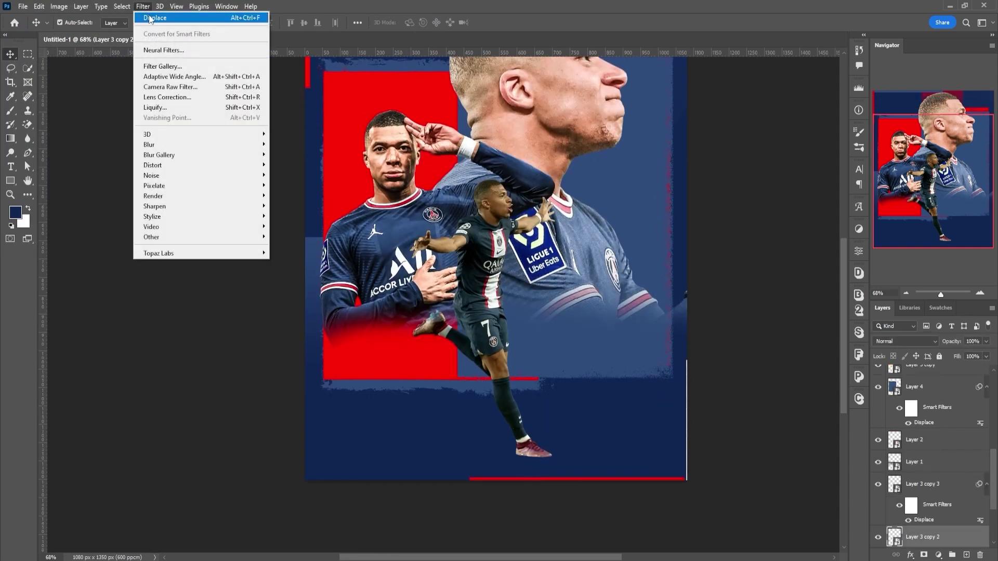
left_click(156, 16)
left_click(552, 176)
double_click(181, 101)
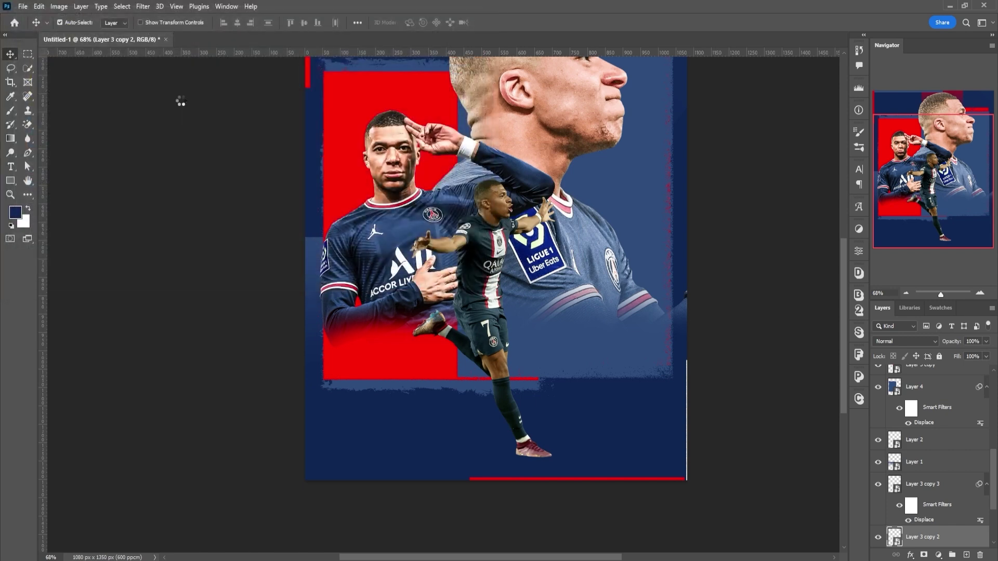
- Apply a Displace filter to the upper Layer 3 copy 2 strip using the DUST map
scroll(220, 90, "up", 3)
left_click(143, 7)
left_click(156, 15)
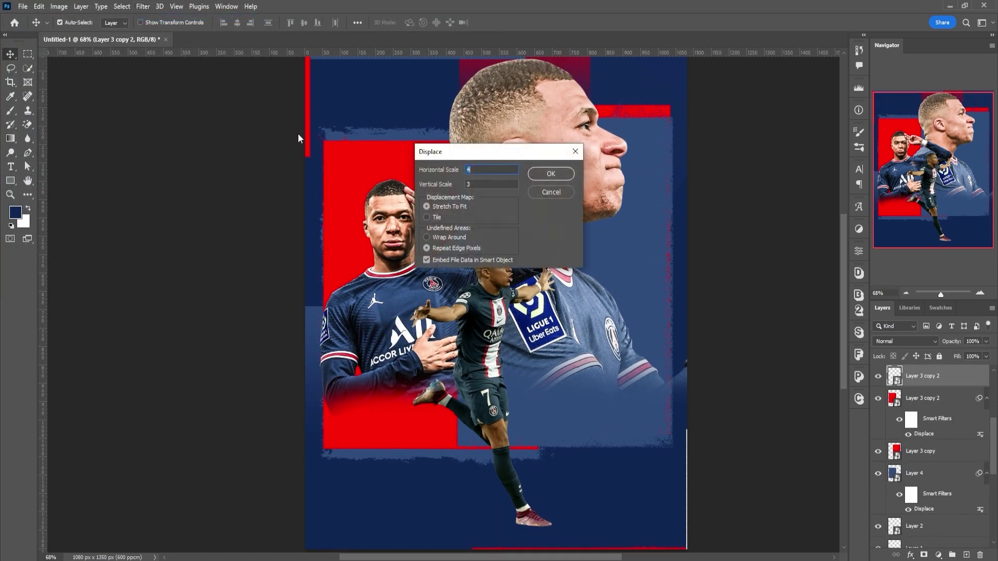
left_click(550, 174)
double_click(196, 107)
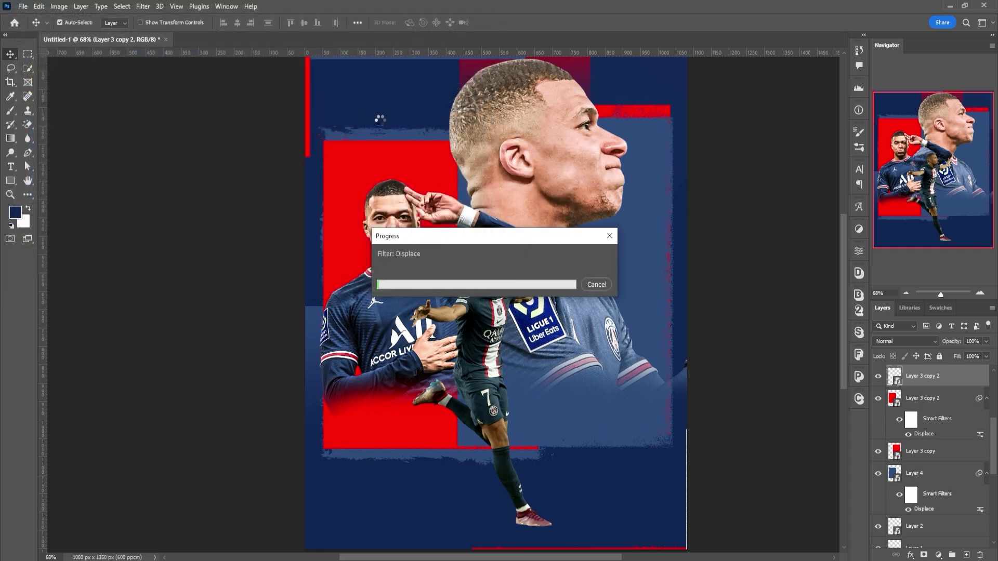
- Apply a Displace filter to the Layer 3 copy 3 strip directly below Layer 3 using the PAPER map
key("ctrl+j")
left_click(143, 6)
left_click(144, 15)
left_click(143, 6)
left_click(144, 15)
left_click(551, 174)
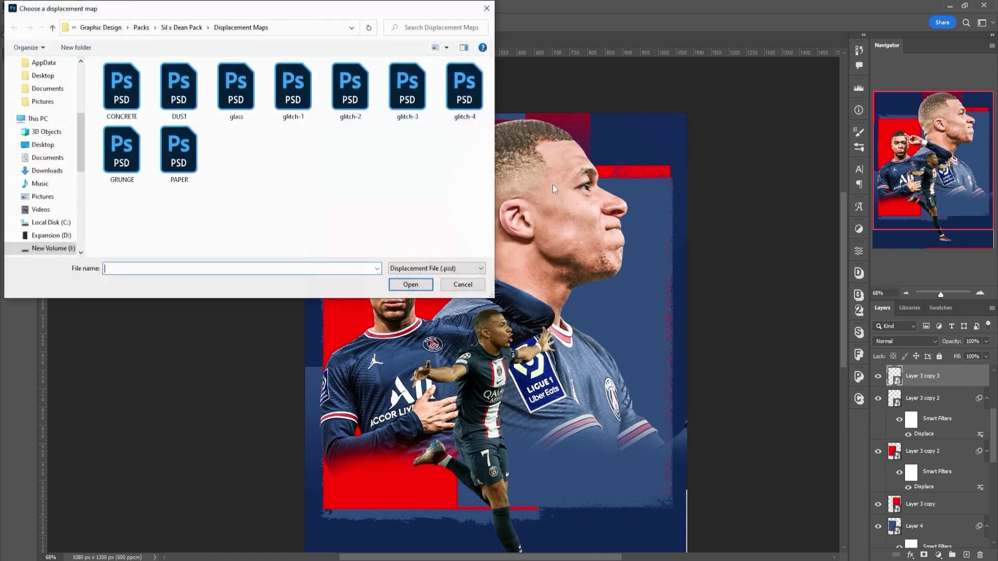
double_click(181, 151)
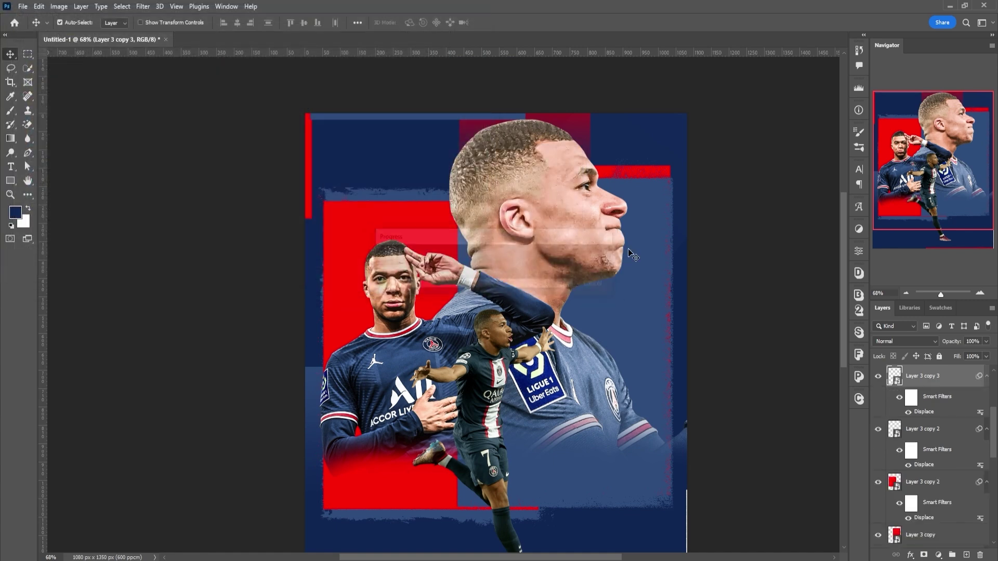
- On Layer 7 beneath the running player, paint a black shadow under his standing foot with a flattened 900 px brush at 100% flow
scroll(695, 253, "down", 2)
scroll(695, 253, "down", 3)
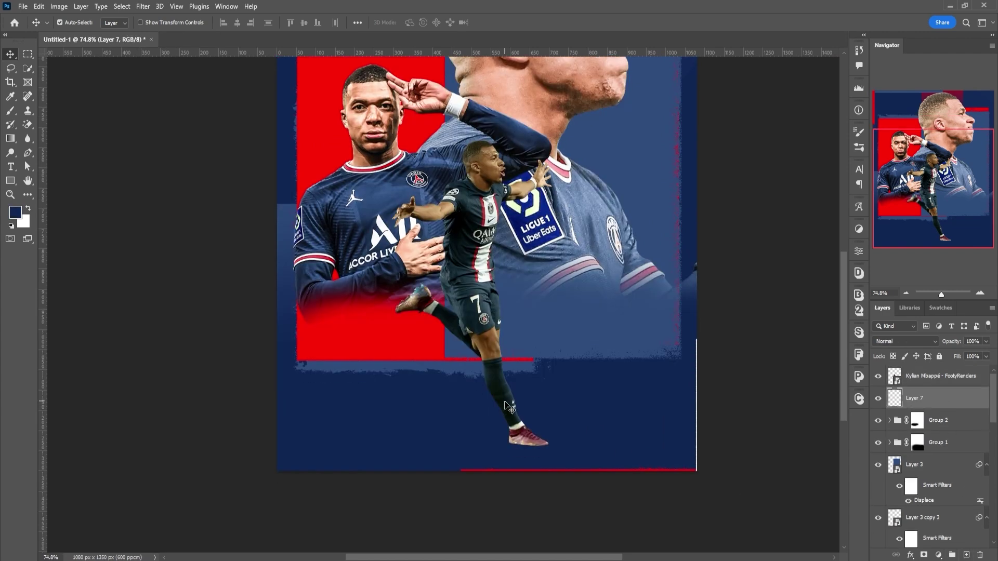
right_click(536, 450)
left_click(564, 459)
key("d")
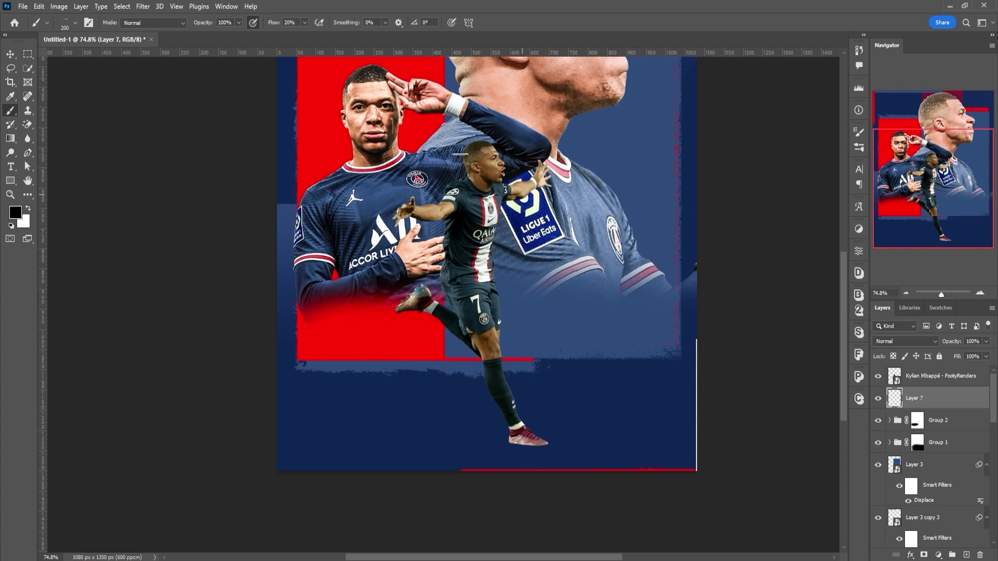
scroll(549, 312, "down", 2)
key("bracketright")
key("bracketright")
key("bracketright")
key("bracketright")
key("bracketright")
key("bracketright")
key("bracketright")
key("bracketright")
key("bracketright")
key("bracketright")
left_click(515, 396)
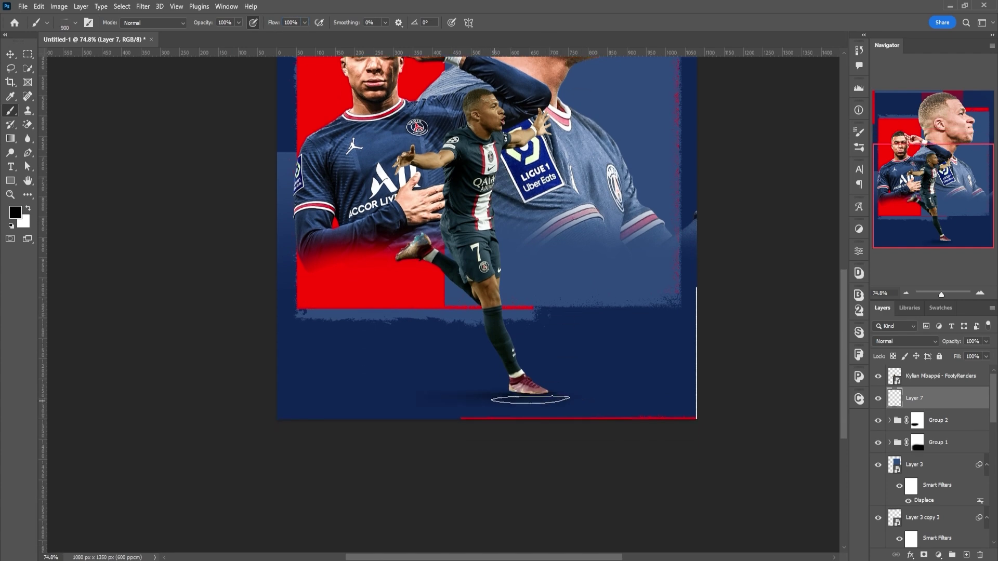
- Reduce the brush to 700 px and paint a second ground shadow below the running player's raised foot
key("bracketleft")
key("bracketleft")
scroll(608, 408, "up", 2)
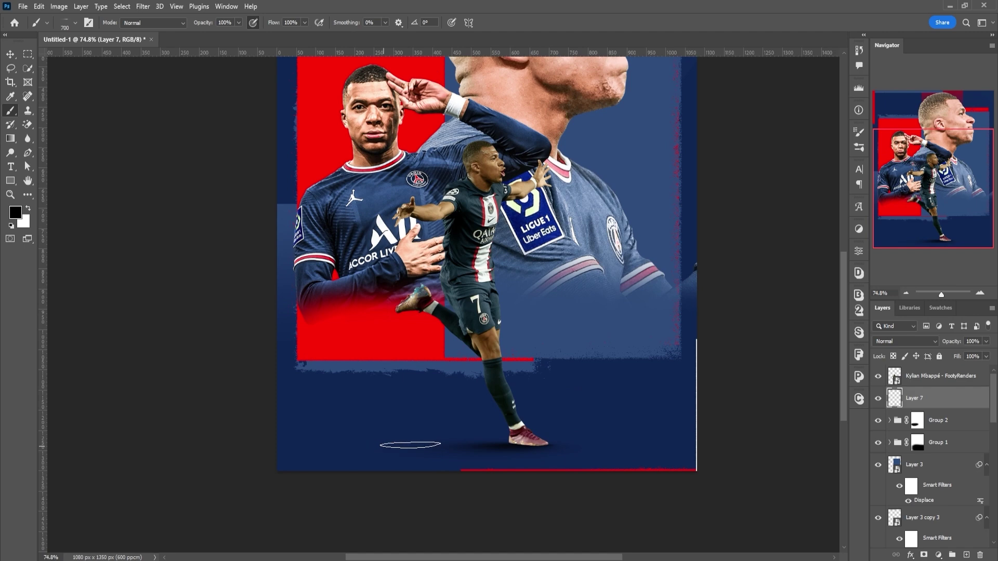
left_click(409, 447)
scroll(816, 386, "up", 2)
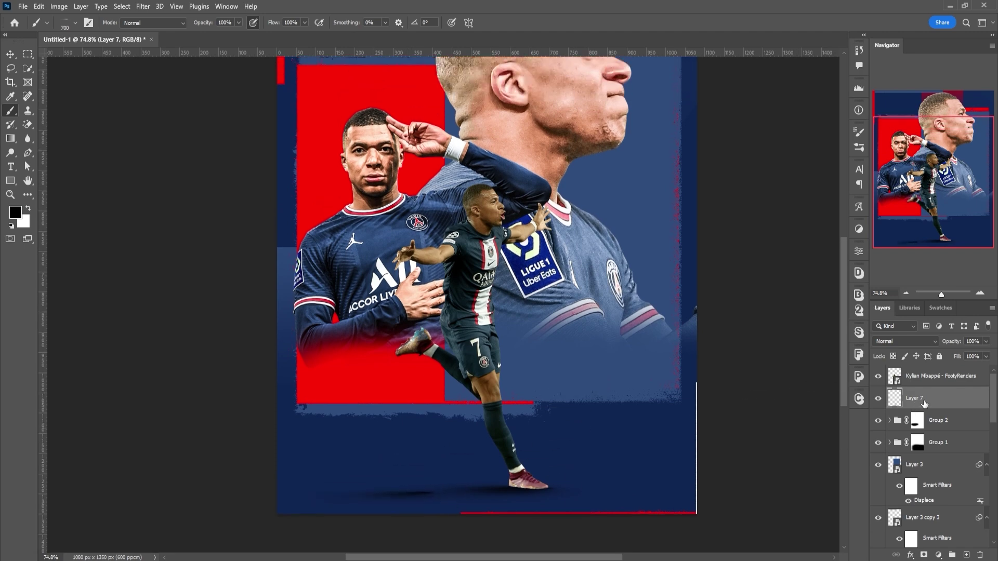
- Apply a Camera Raw filter to the running player's render, adjusting exposure, contrast, texture, vibrance and saturation
left_click(926, 375)
left_click(143, 6)
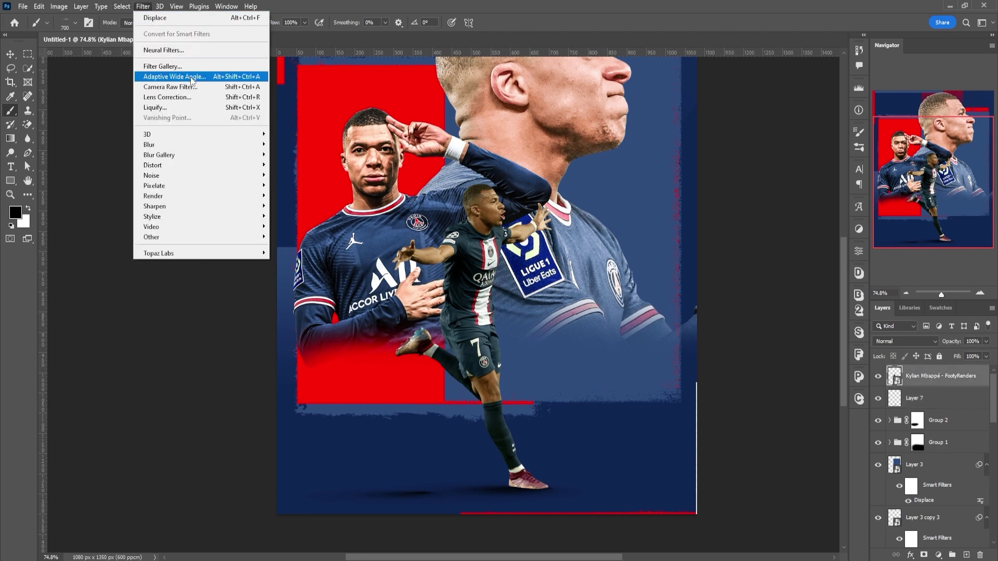
left_click(198, 91)
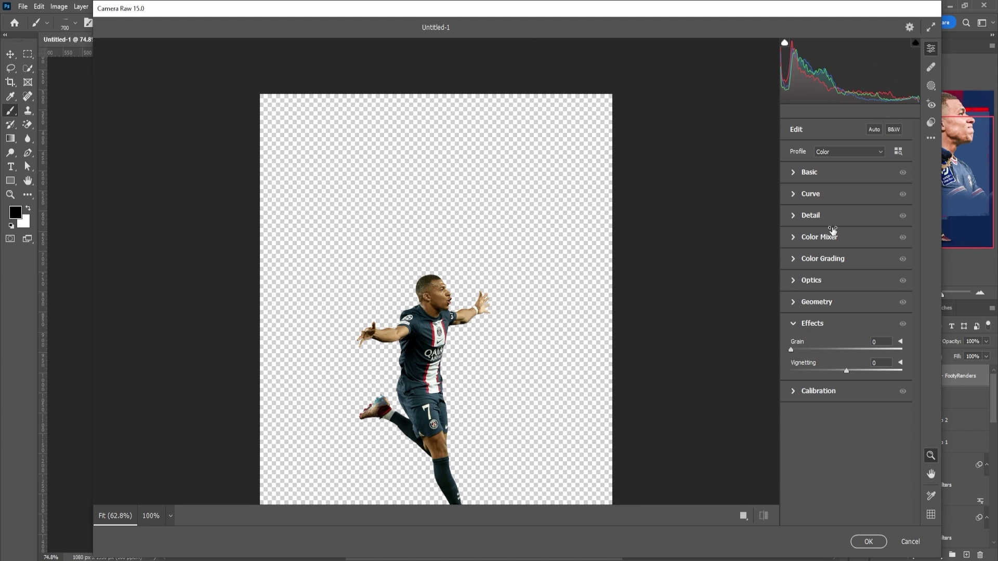
left_click(809, 172)
left_click_drag(847, 258, 855, 258)
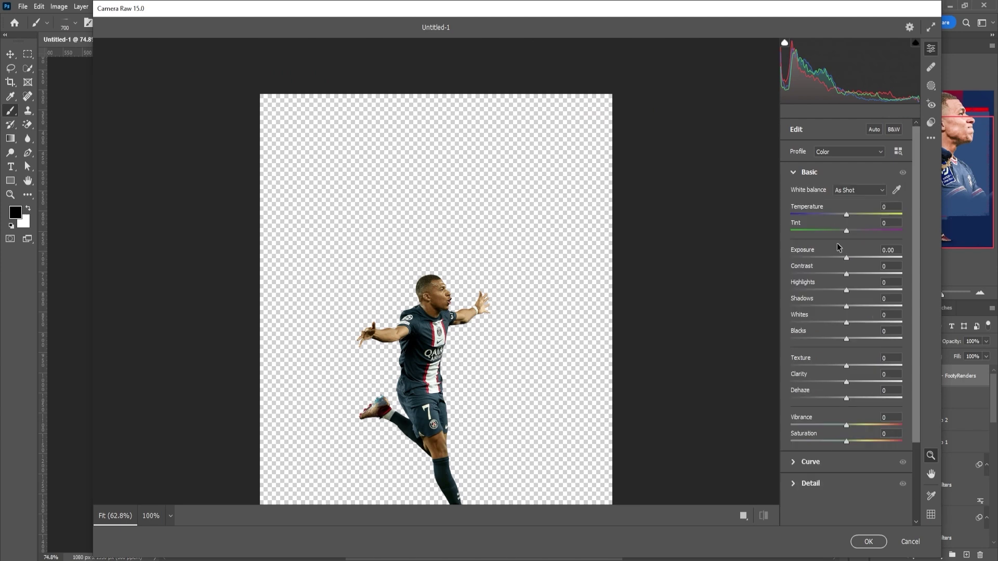
left_click_drag(846, 441, 859, 426)
left_click_drag(846, 274, 862, 290)
left_click_drag(846, 366, 874, 373)
left_click(857, 425)
left_click_drag(850, 441, 841, 441)
left_click(868, 541)
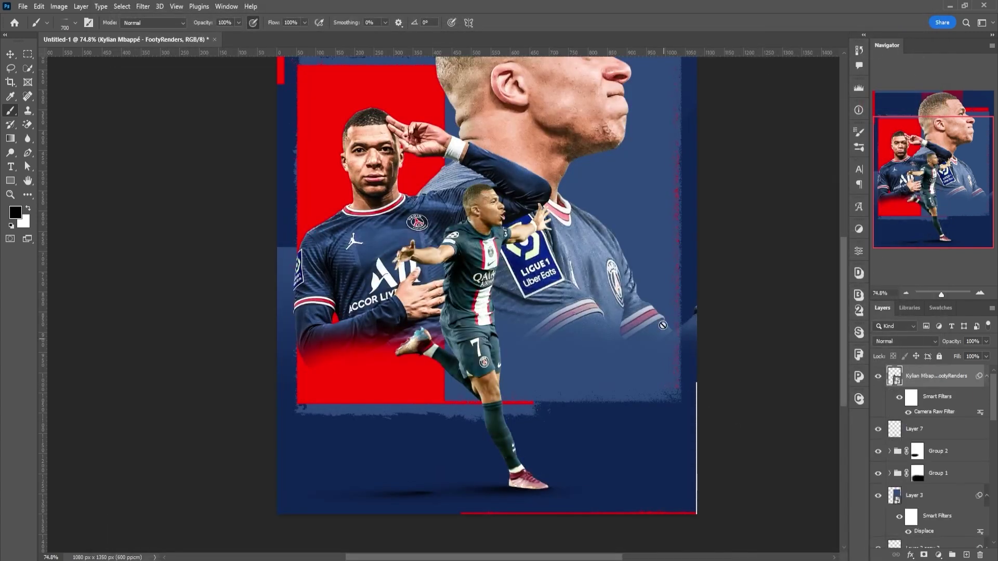
- Add a new layer above the running player's render and clip it to the render
scroll(664, 346, "down", 3)
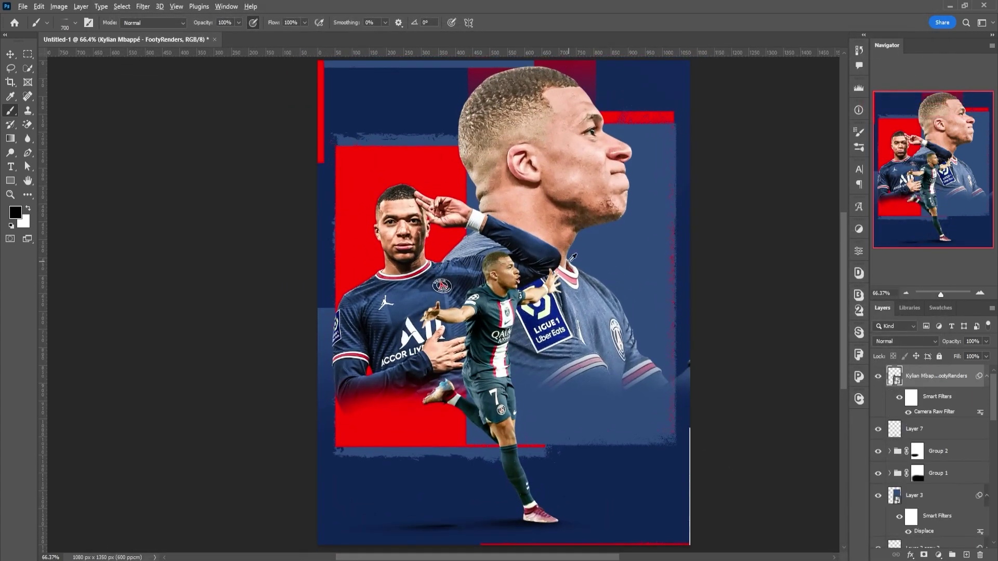
scroll(574, 258, "down", 2)
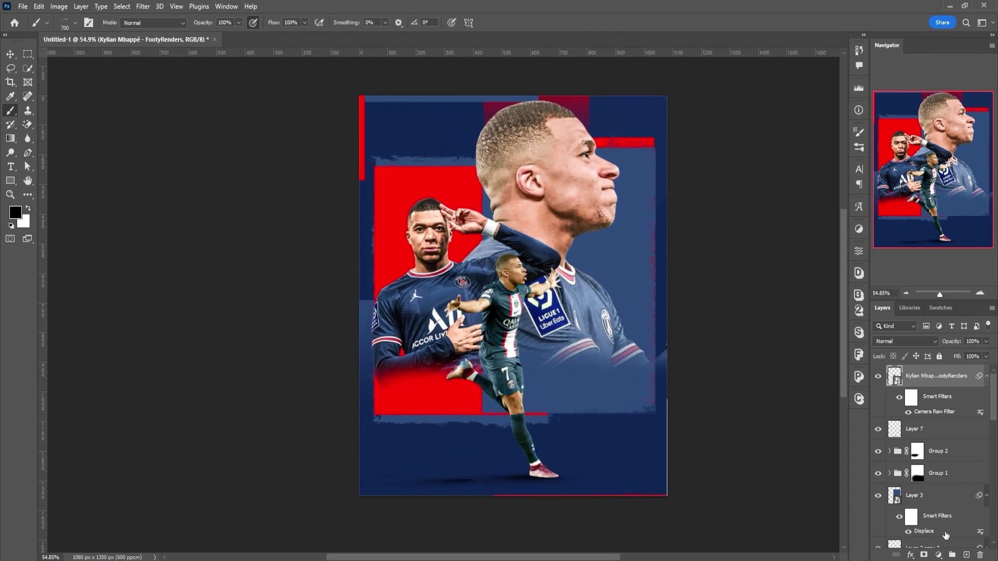
left_click(965, 555)
right_click(936, 376)
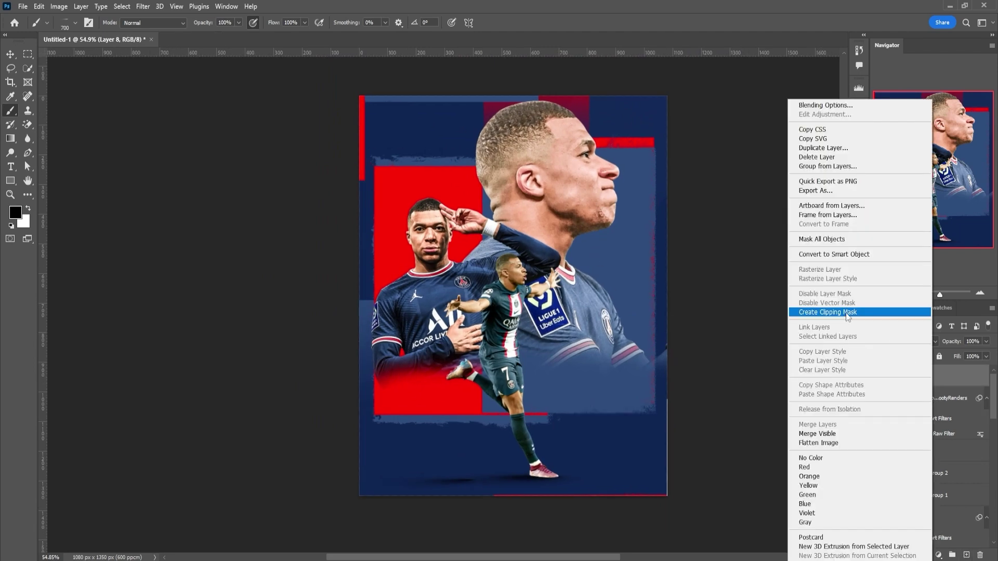
left_click(821, 315)
- Darken the running player's standing boot on the clipped layer with a soft black 200 px brush at 26% flow
right_click(611, 506)
left_click(661, 460)
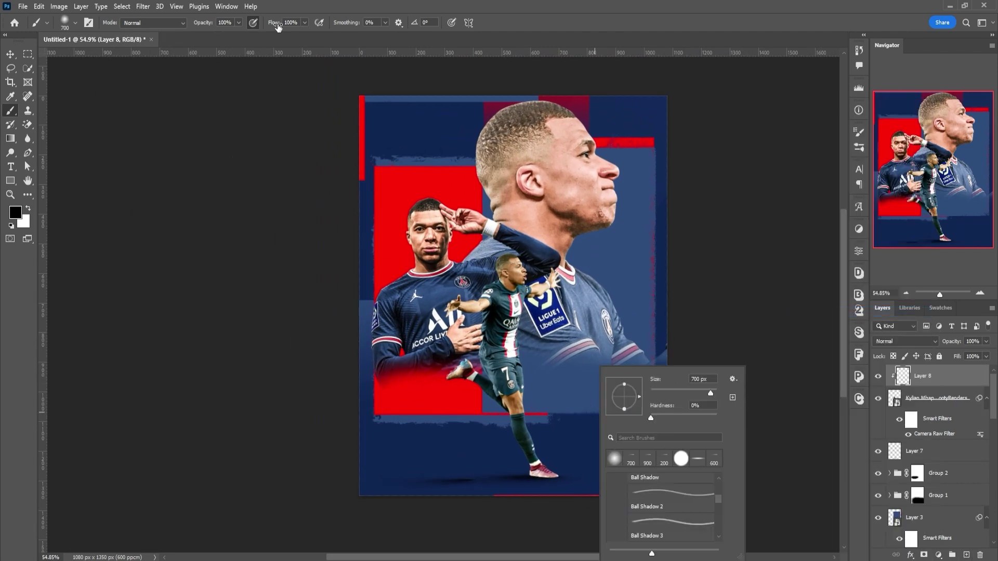
left_click_drag(274, 23, 234, 21)
scroll(424, 287, "down", 1)
key("[")
key("[")
key("[")
key("[")
key("[")
key("[")
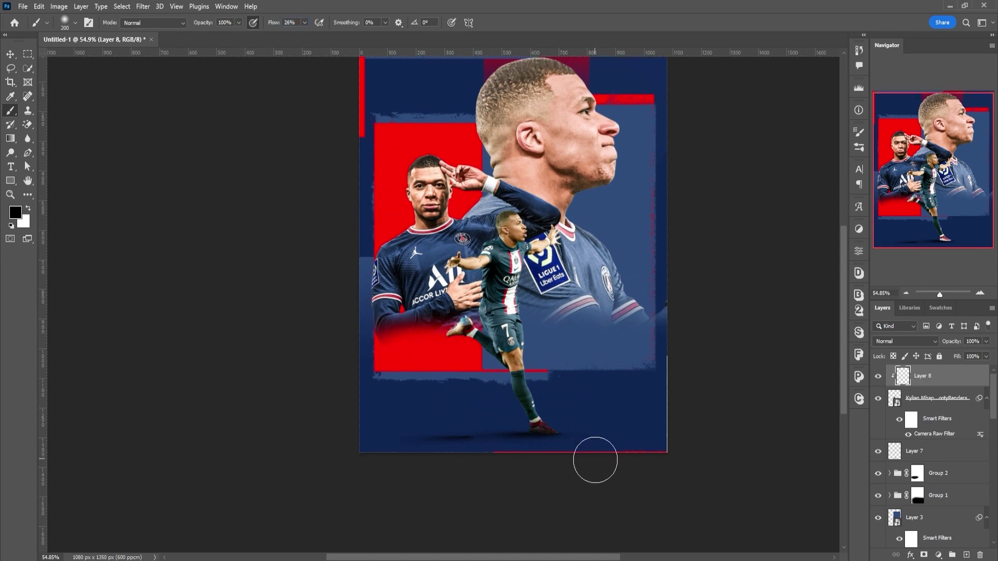
scroll(549, 437, "up", 3)
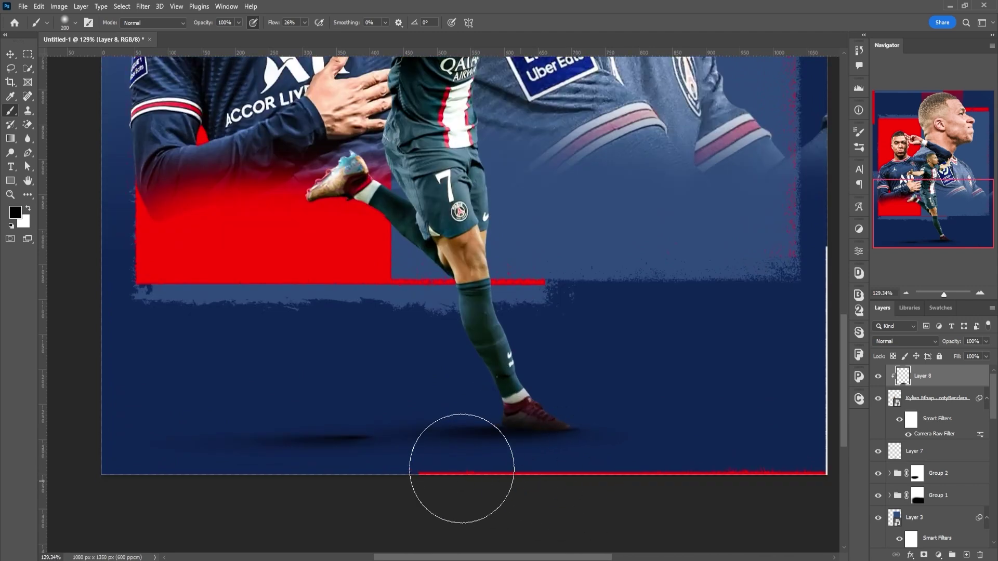
- Reduce the soft brush to about 125 px and refine the dark shading around the running player's boots
scroll(497, 443, "up", 1)
key("[")
key("[")
key("[")
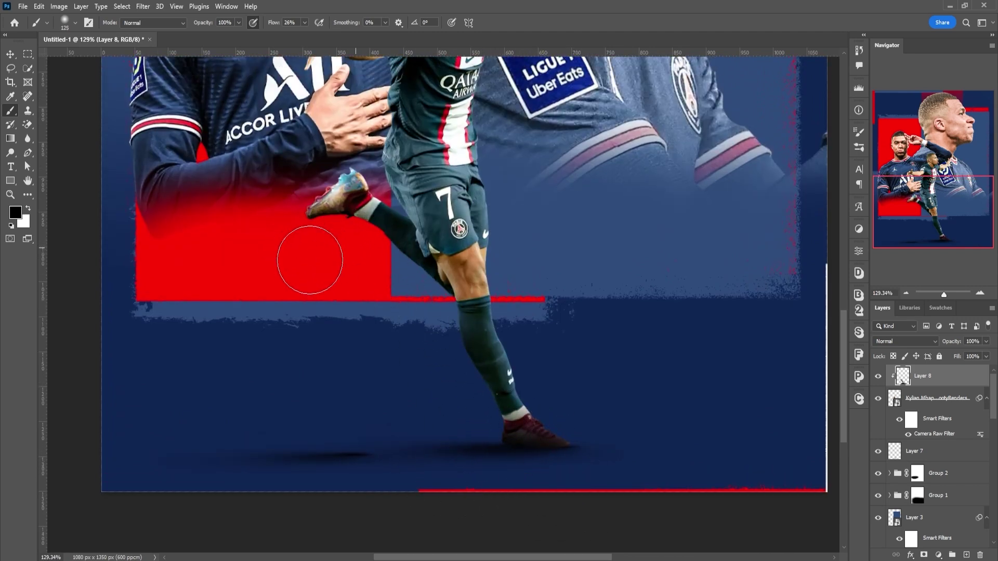
- Reinforce the ground shadow under the standing boot on Layer 7 with a flattened 300 px brush
left_click(917, 450)
right_click(511, 444)
left_click(577, 492)
key("Return")
key("[")
key("[")
key("[")
key("[")
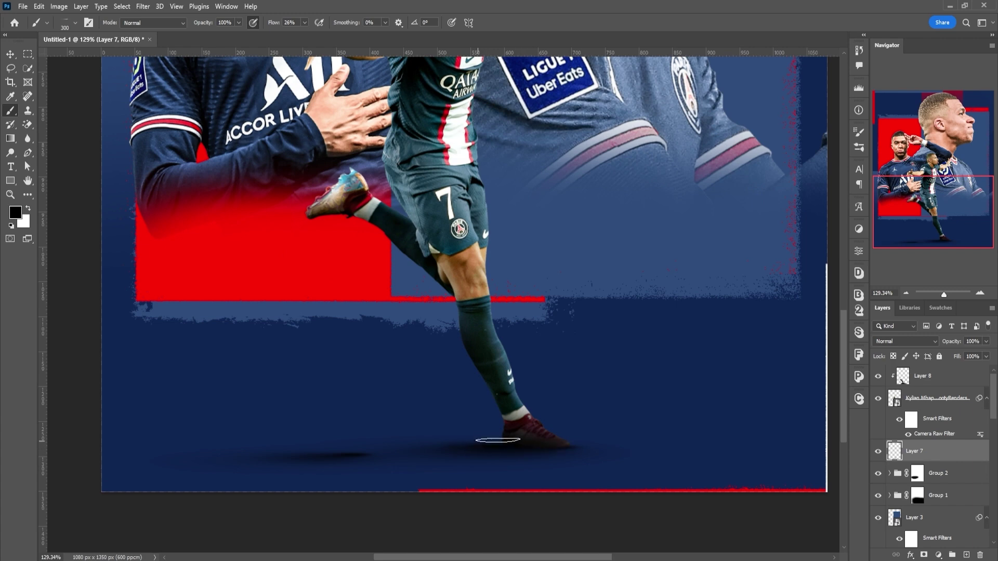
scroll(543, 361, "down", 5)
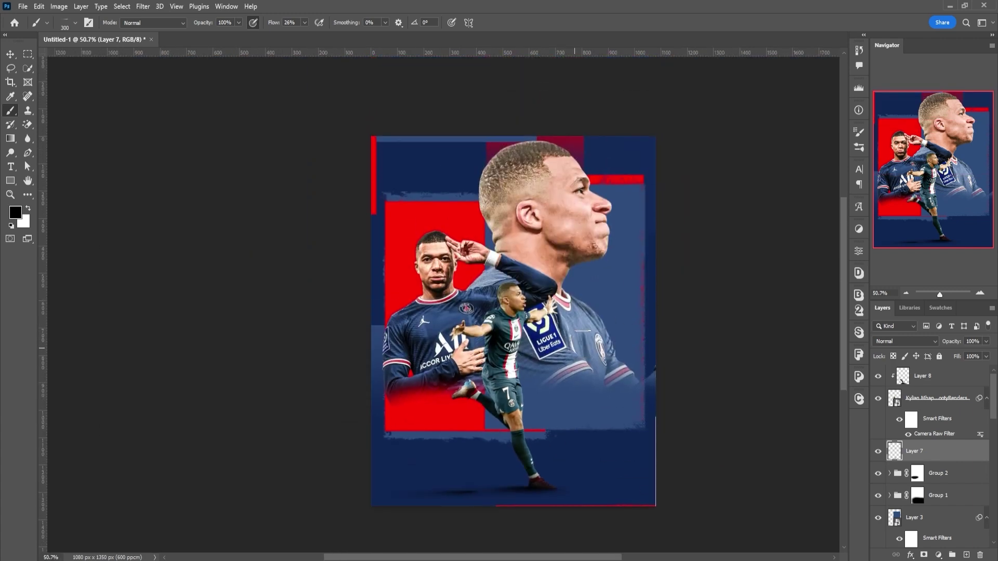
scroll(591, 332, "down", 3)
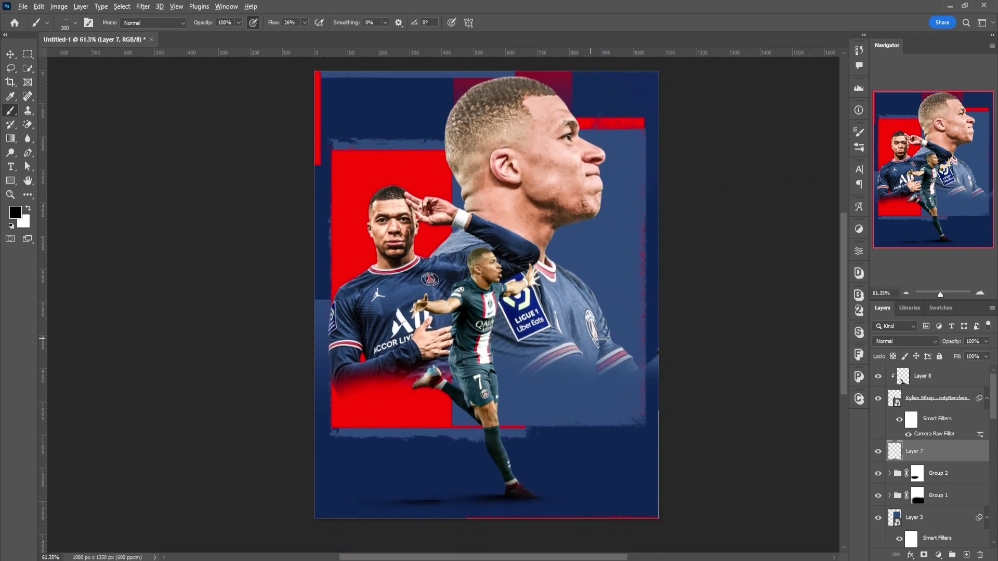
scroll(598, 337, "up", 2)
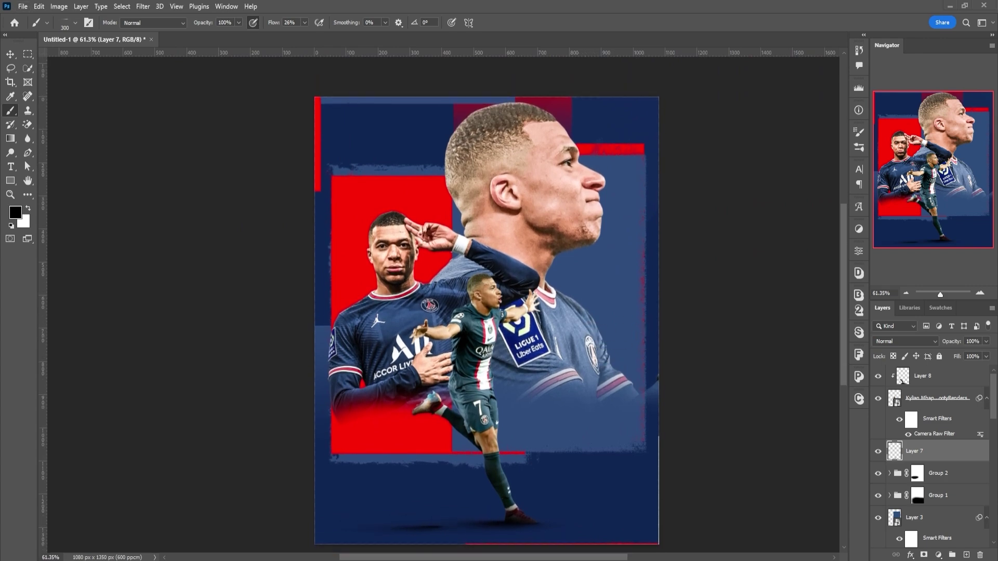
scroll(702, 341, "down", 2)
scroll(549, 351, "up", 1)
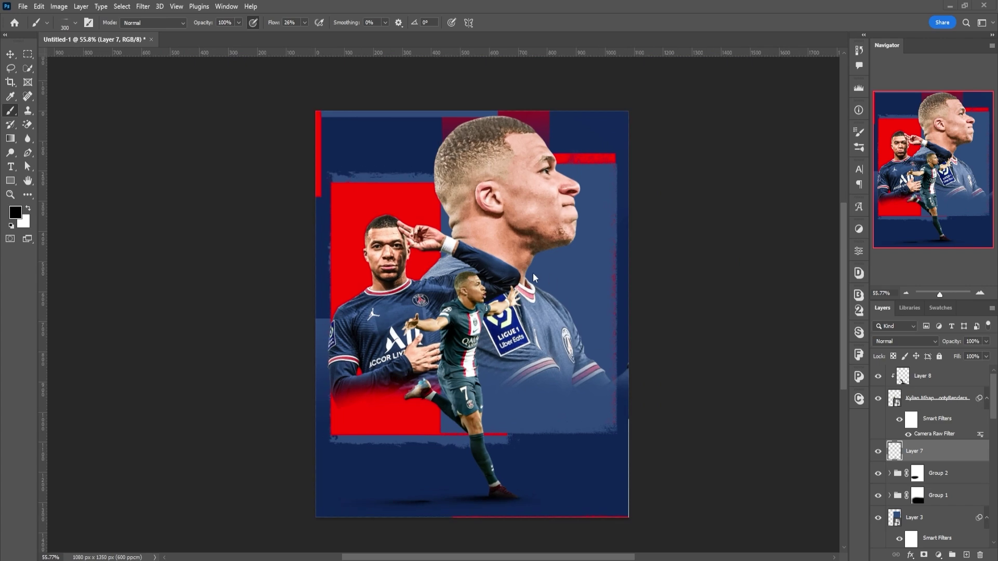
scroll(437, 297, "down", 3)
scroll(447, 309, "up", 2)
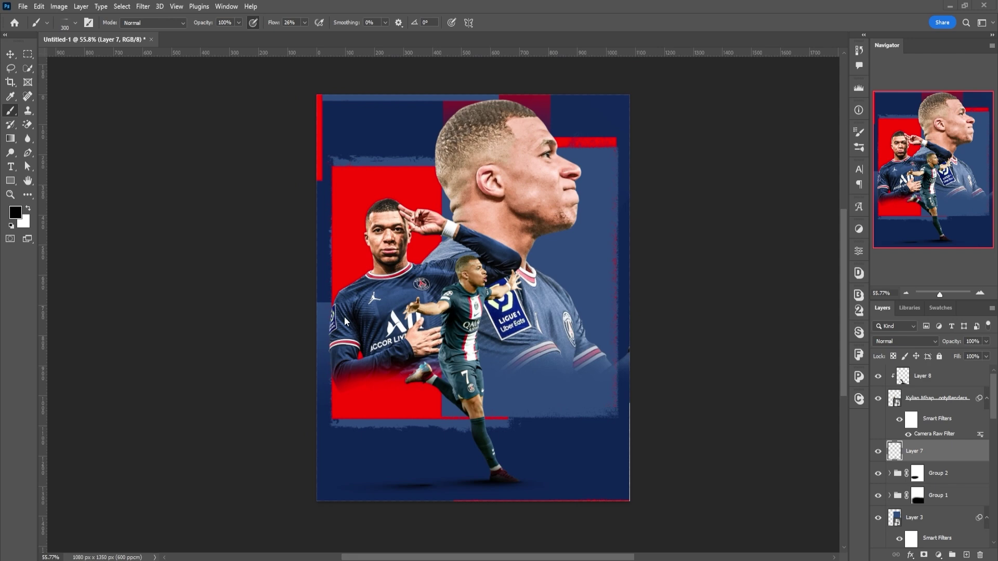
scroll(429, 308, "up", 2)
scroll(473, 319, "down", 1)
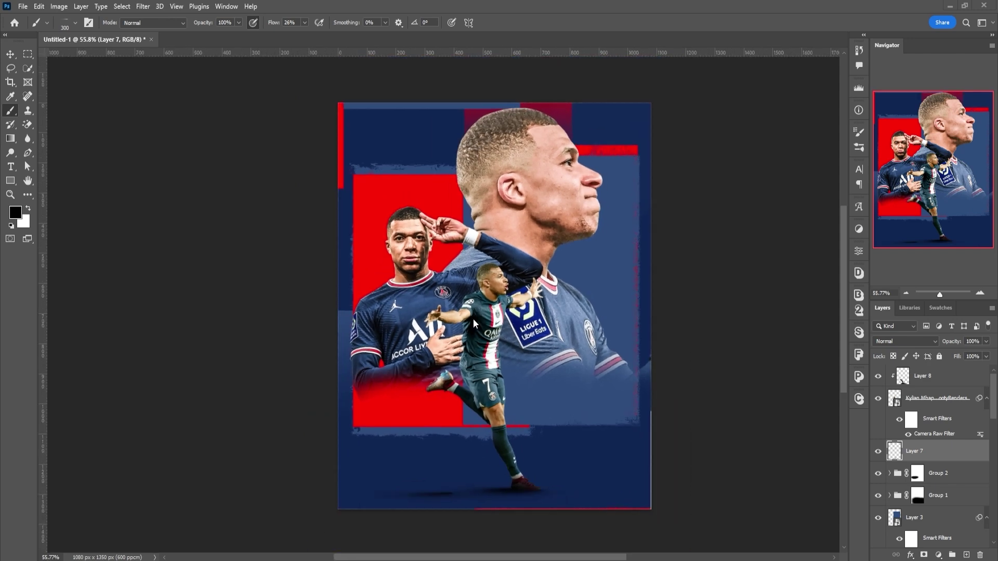
scroll(473, 320, "up", 1)
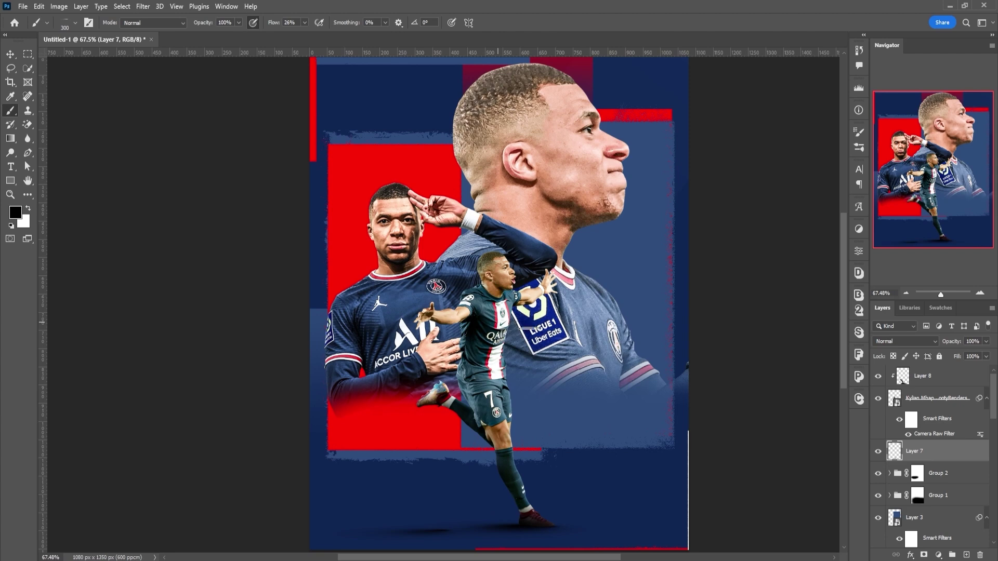
left_click(940, 409)
left_click(955, 453)
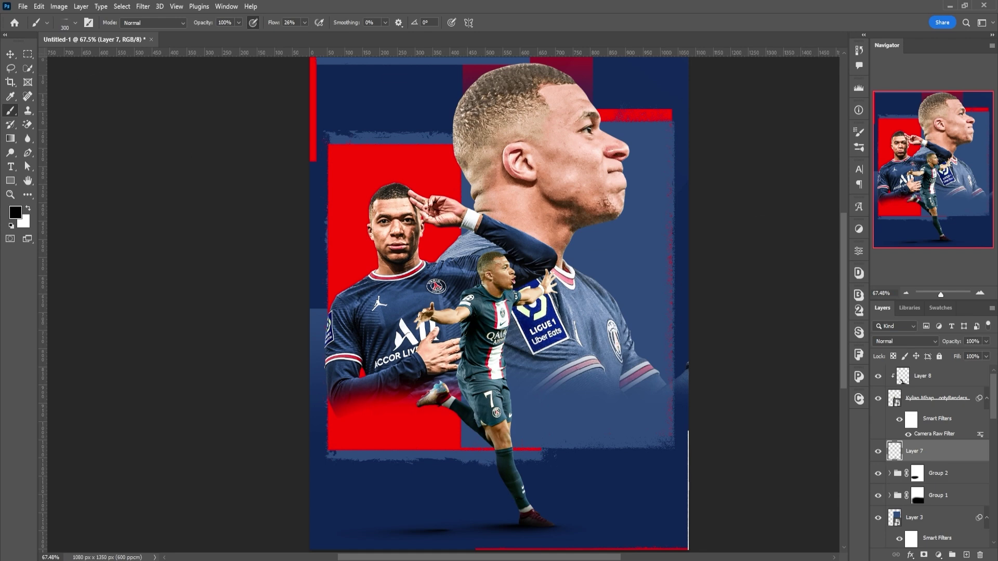
key("alt+bracketright")
key("alt+bracketleft")
key("alt+bracketright")
left_click(939, 555)
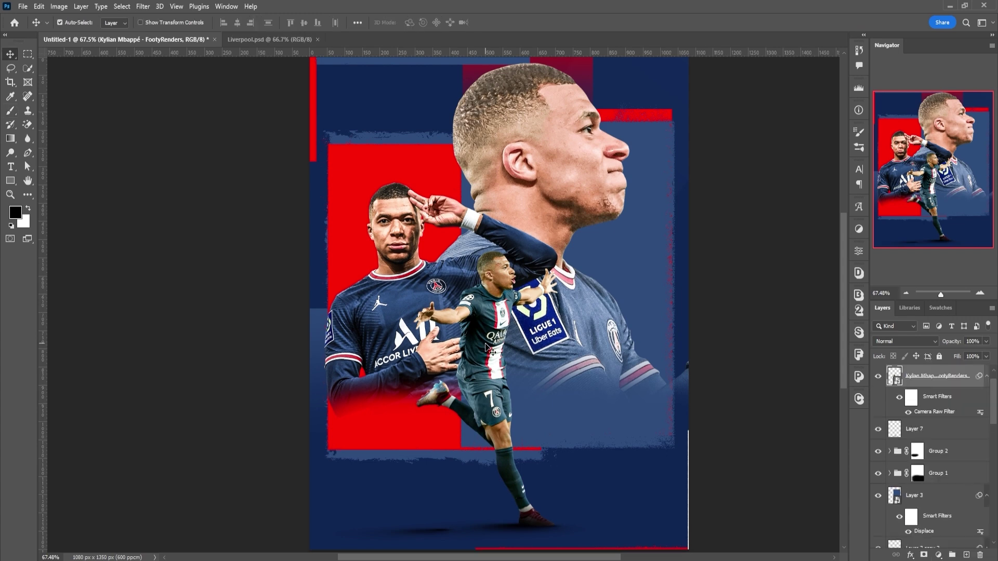
- Paste the Liverpool.psd color adjustment layers above the running player's shading, clip them to his render and hide Color Lookup 1
key("ctrl+v")
right_click(933, 387)
left_click(869, 314)
scroll(920, 409, "down", 4)
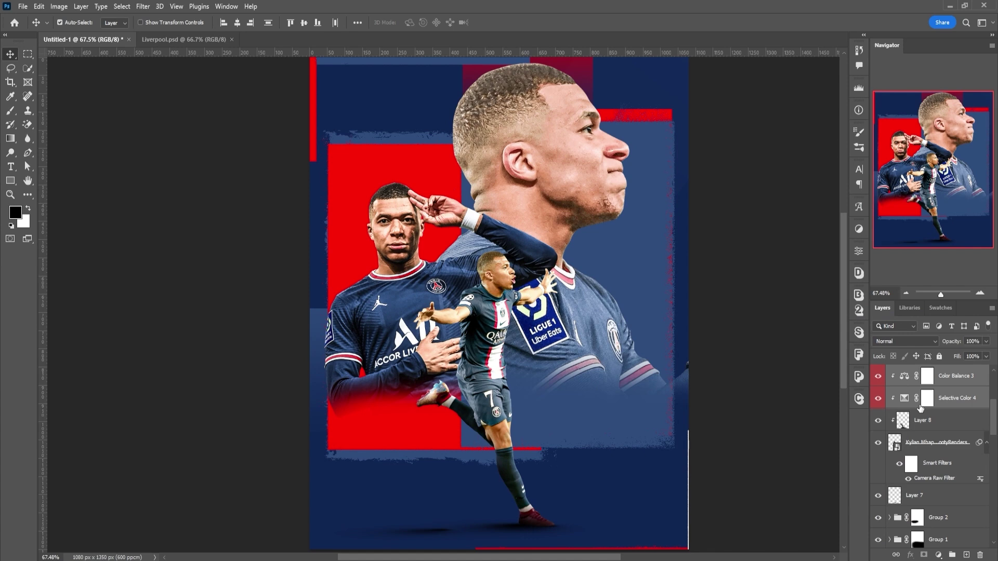
scroll(886, 460, "up", 3)
left_click(877, 466)
scroll(903, 462, "up", 1)
scroll(907, 458, "down", 1)
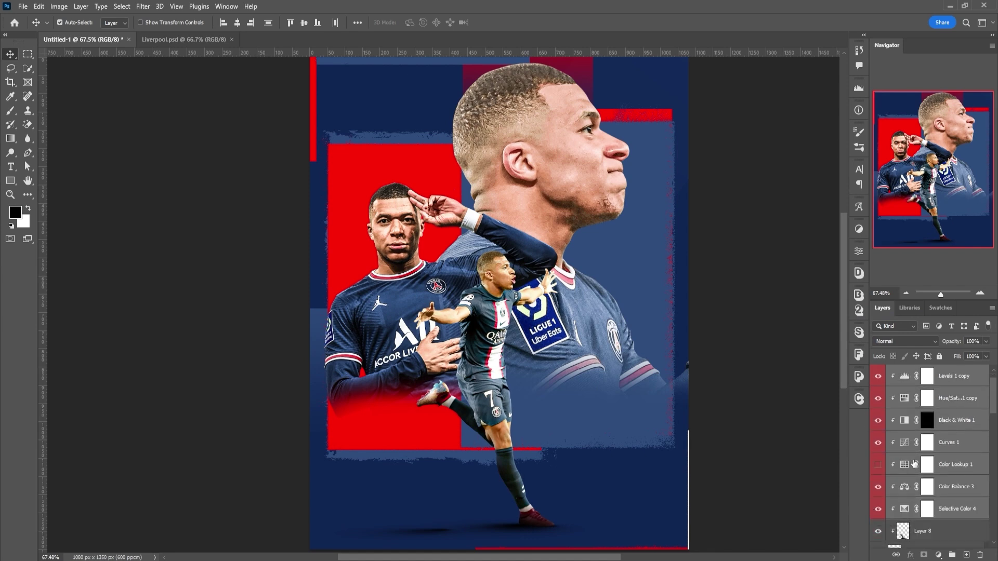
- Paste the same adjustment layers above the saluting player's render inside Group 2 and clip them to it
left_click(395, 298)
scroll(920, 458, "down", 3)
key("ctrl+v")
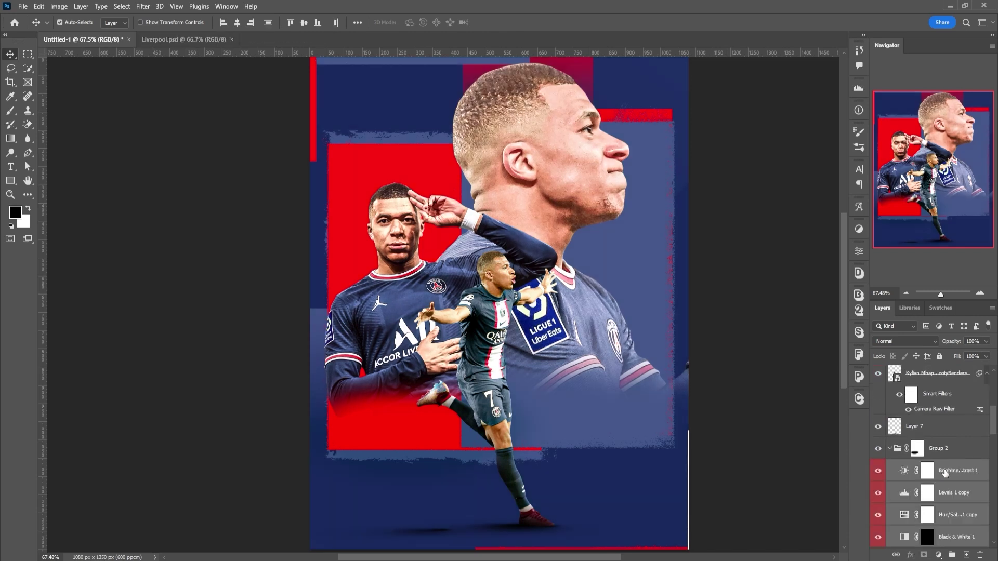
right_click(941, 467)
left_click(893, 218)
- Paste the adjustment layers above the large profile render inside Group 1 and clip them to that render
left_click(940, 538)
scroll(946, 471, "down", 3)
key("ctrl+v")
right_click(938, 461)
left_click(905, 227)
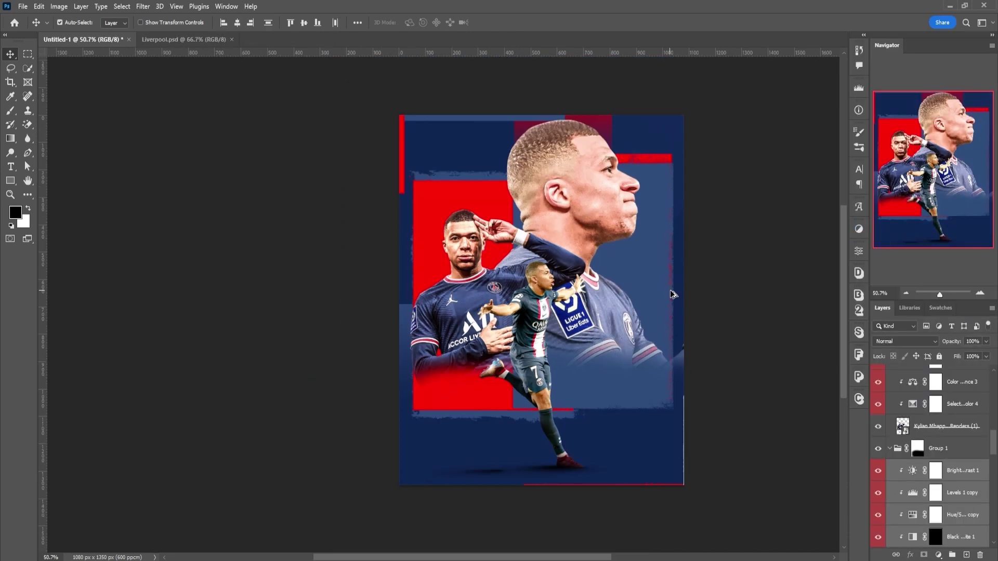
- Add a new empty layer at the top of Group 2, above its adjustment layers
left_click_drag(608, 557, 625, 557)
scroll(484, 328, "up", 1)
scroll(484, 328, "down", 3)
scroll(441, 373, "up", 3)
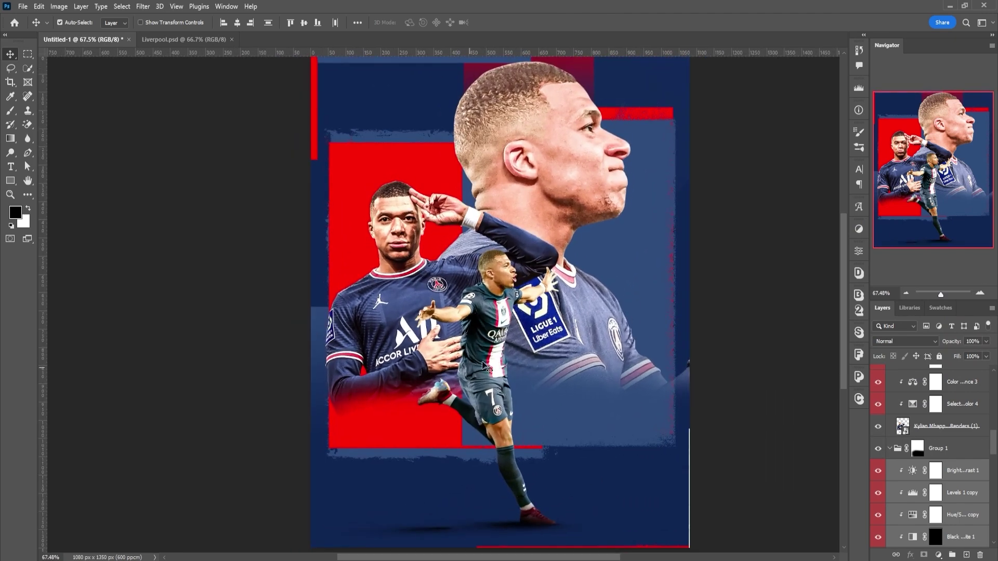
scroll(958, 465, "up", 3)
left_click(935, 496)
left_click(967, 555)
key("b")
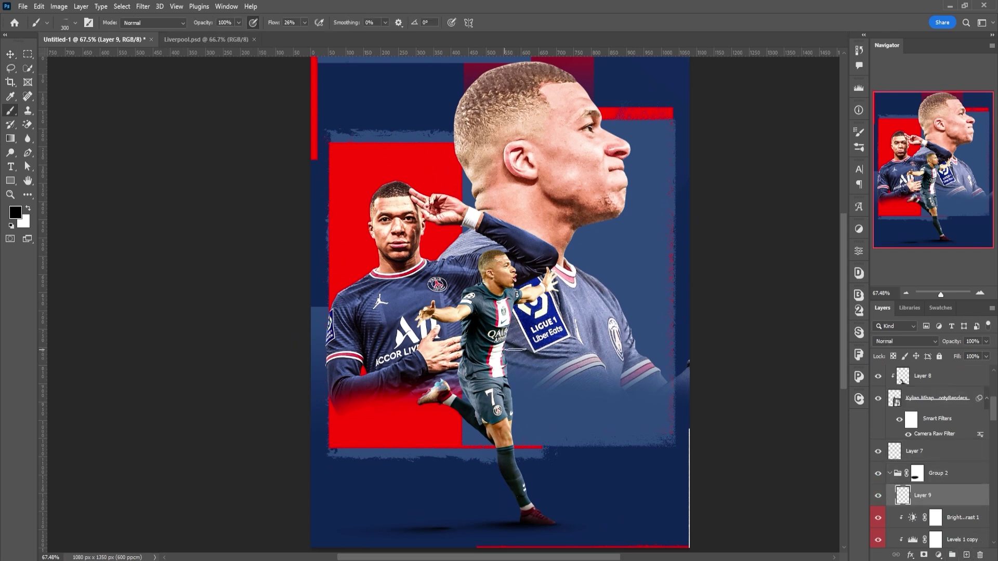
- Set a soft brush to 100 px and move Layer 9 out of Group 2 to directly above it
right_click(509, 354)
left_click(556, 442)
key("Return")
key("bracketleft")
key("bracketleft")
left_click_drag(924, 495, 923, 466)
key("bracketleft")
key("bracketleft")
key("bracketleft")
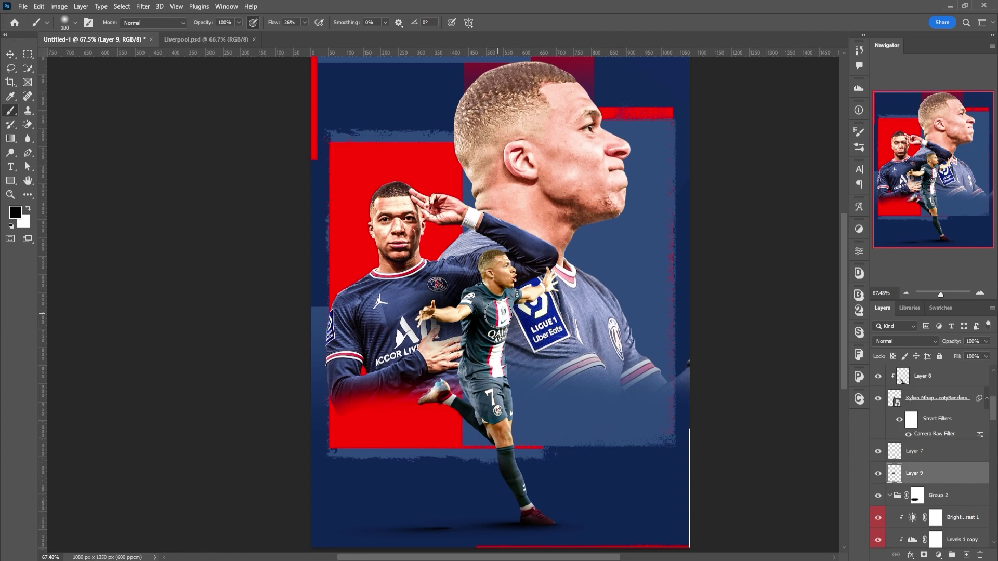
- Paint a soft black shadow behind the running player's arms, torso and legs on Layer 9
scroll(489, 317, "up", 5)
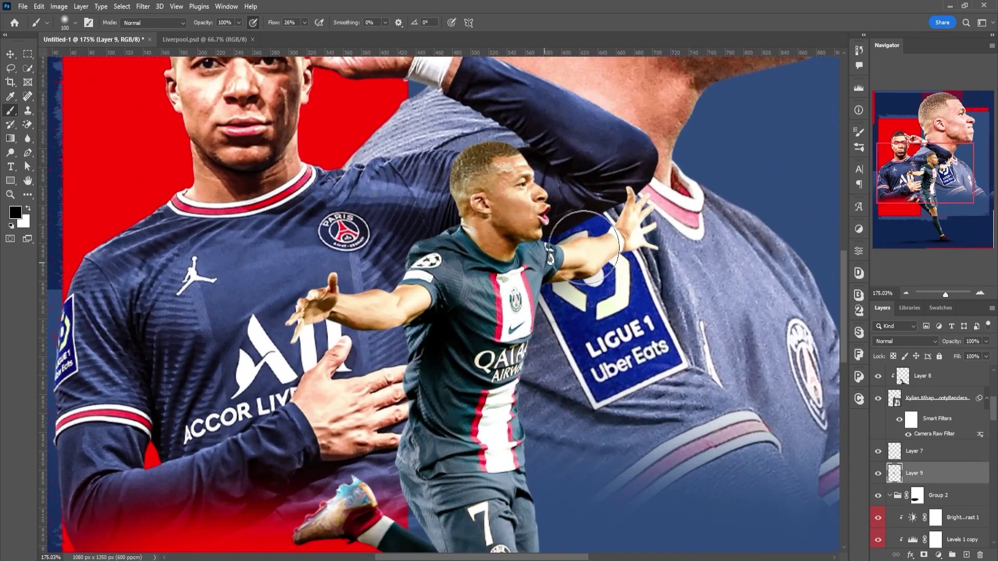
scroll(530, 338, "down", 2)
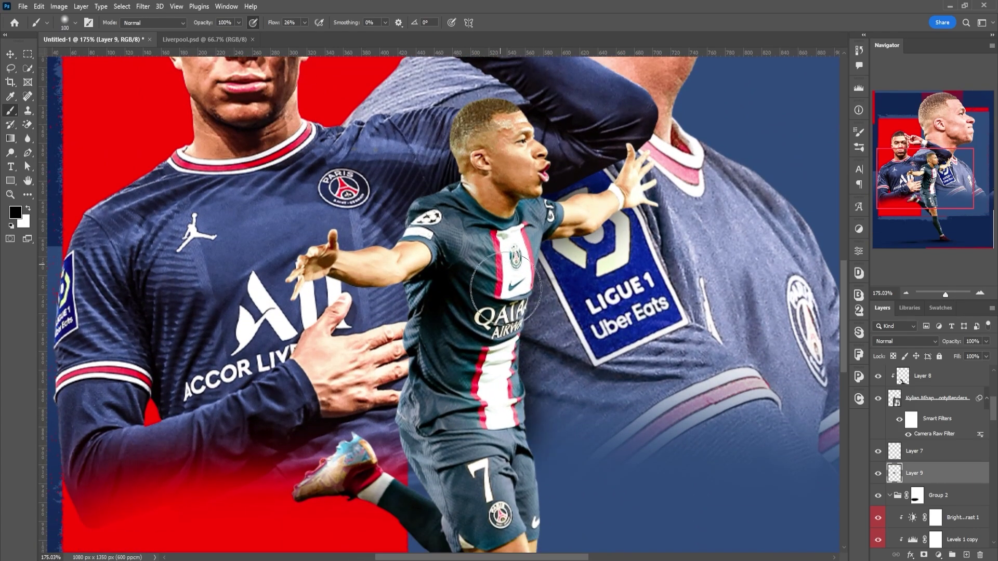
scroll(504, 280, "down", 2)
scroll(473, 426, "down", 2)
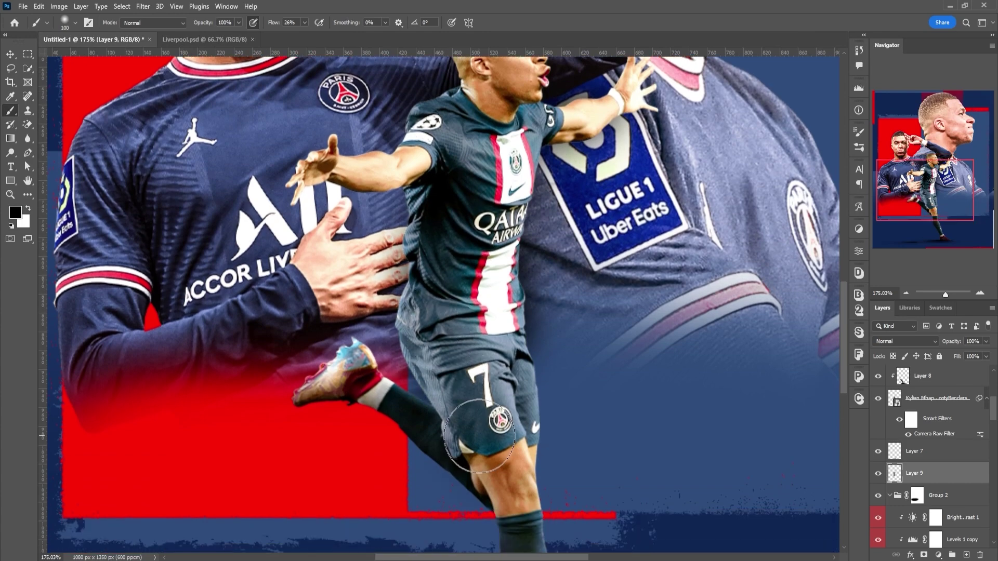
scroll(508, 390, "down", 5)
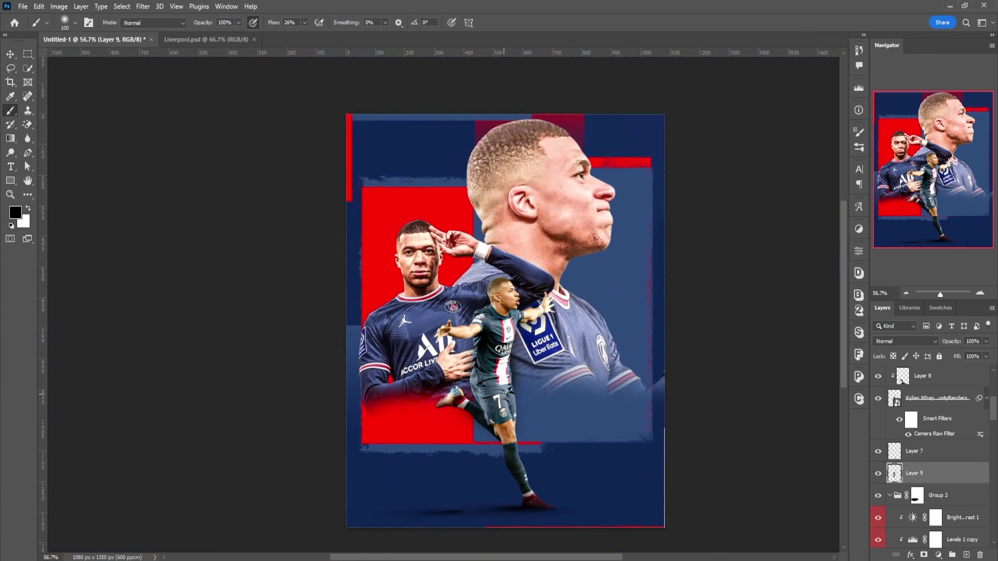
- Add a layer at the top of Group 1 and paint a soft black 100 px shadow behind the saluting player's raised arm
scroll(509, 390, "up", 1)
key("v")
scroll(936, 494, "down", 3)
left_click(936, 493)
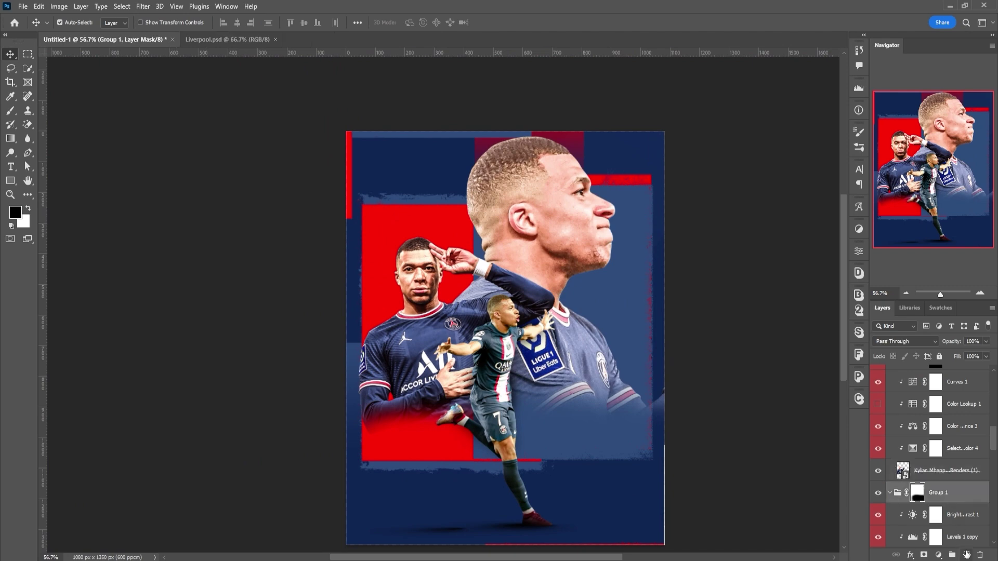
left_click(966, 555)
key("b")
scroll(473, 309, "up", 3)
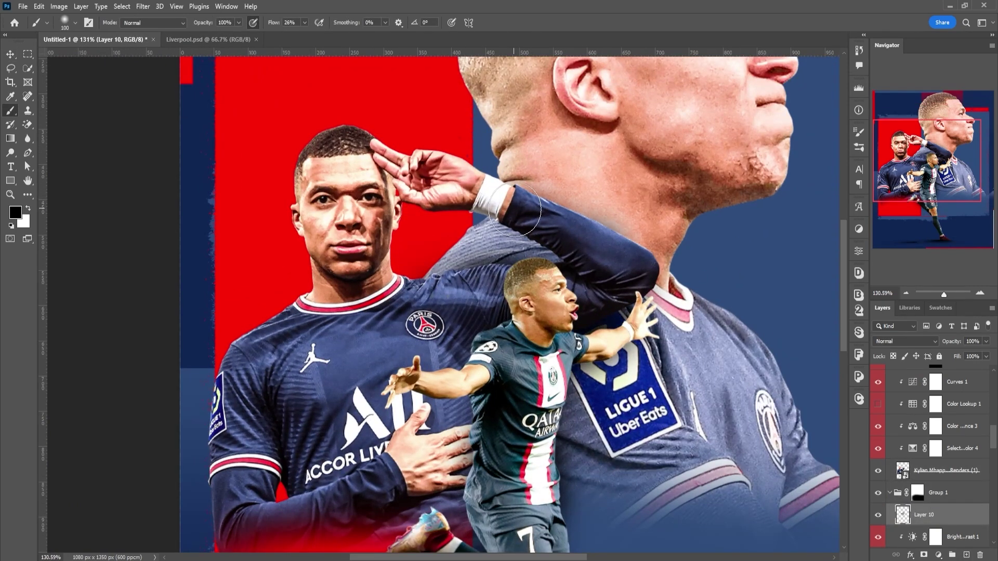
scroll(655, 286, "down", 5)
key("ctrl+0")
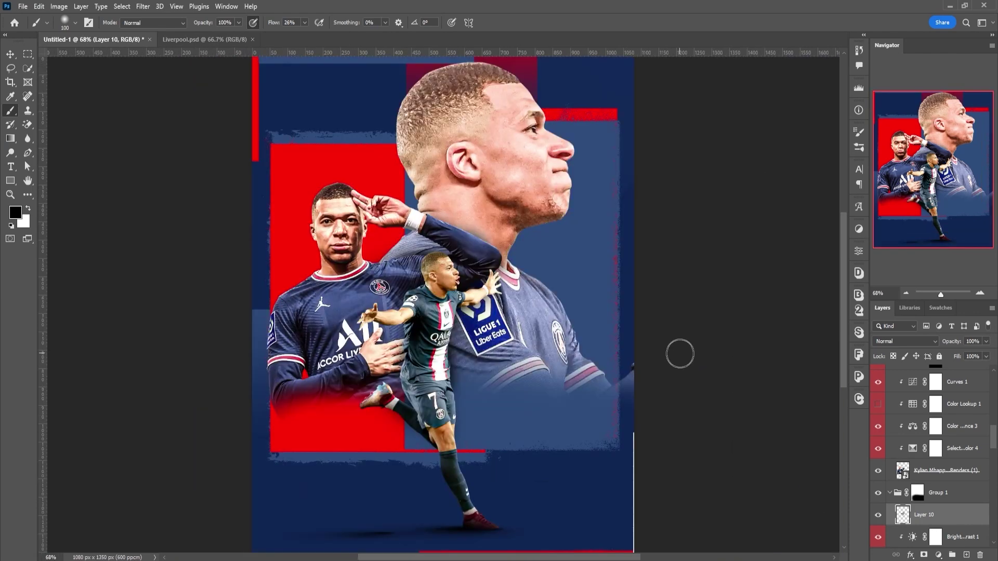
- Group the running player's render together with its adjustment, shading and shadow layers
scroll(680, 354, "down", 2)
scroll(369, 232, "up", 1)
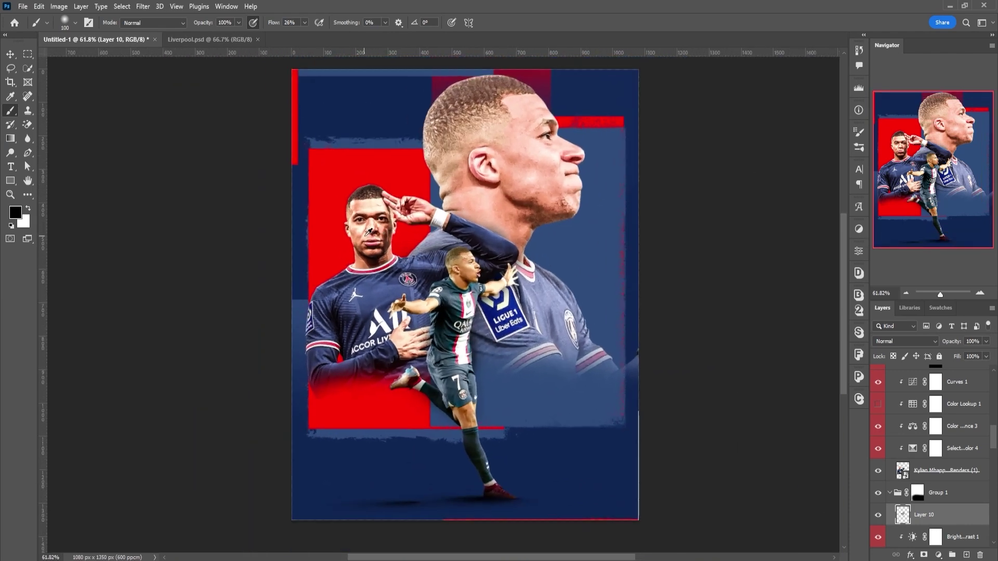
scroll(369, 232, "up", 1)
scroll(913, 433, "up", 4)
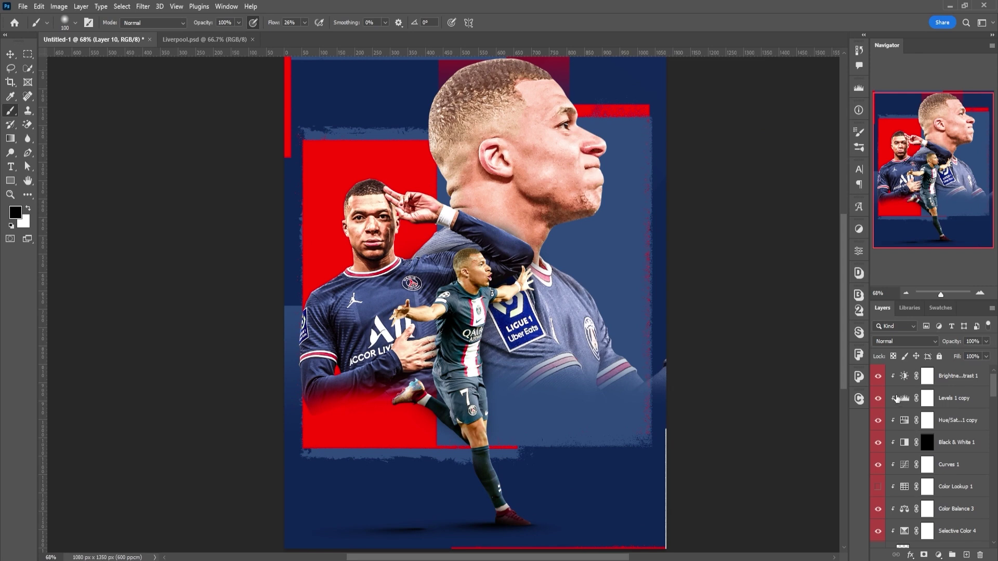
scroll(915, 431, "down", 4)
left_click(931, 455)
scroll(932, 454, "up", 2)
scroll(932, 449, "up", 3)
scroll(950, 389, "up", 5)
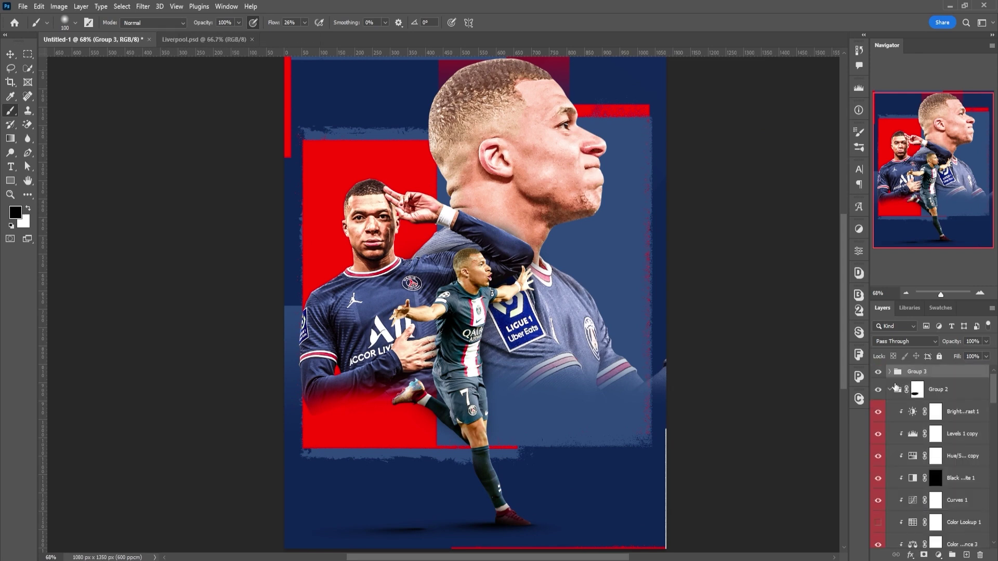
- Collapse the render groups and rename the profile portrait's group R, the saluting player's L and the running player's S
left_click(917, 389)
left_click(894, 411)
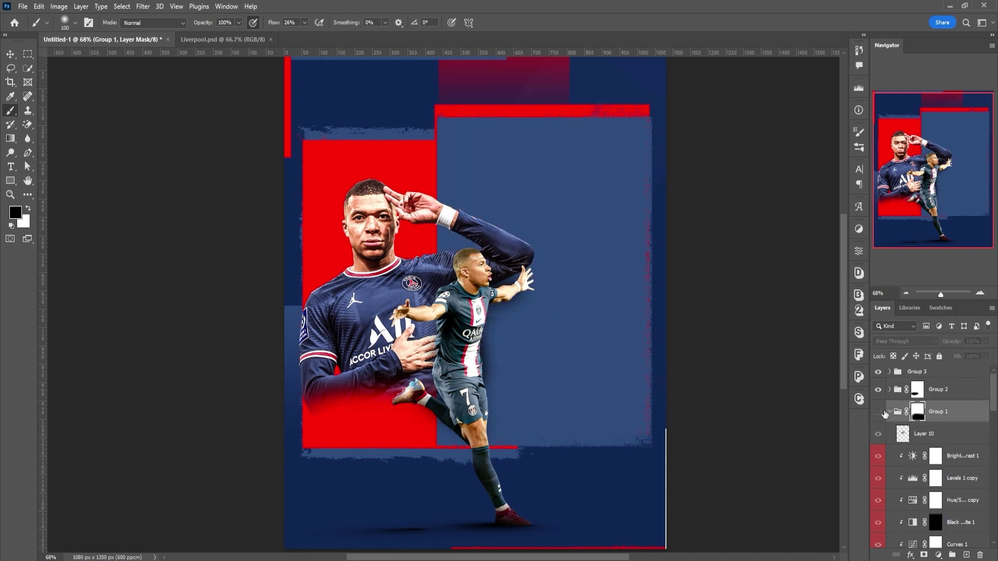
left_click(890, 411)
double_click(936, 416)
type("R")
double_click(954, 395)
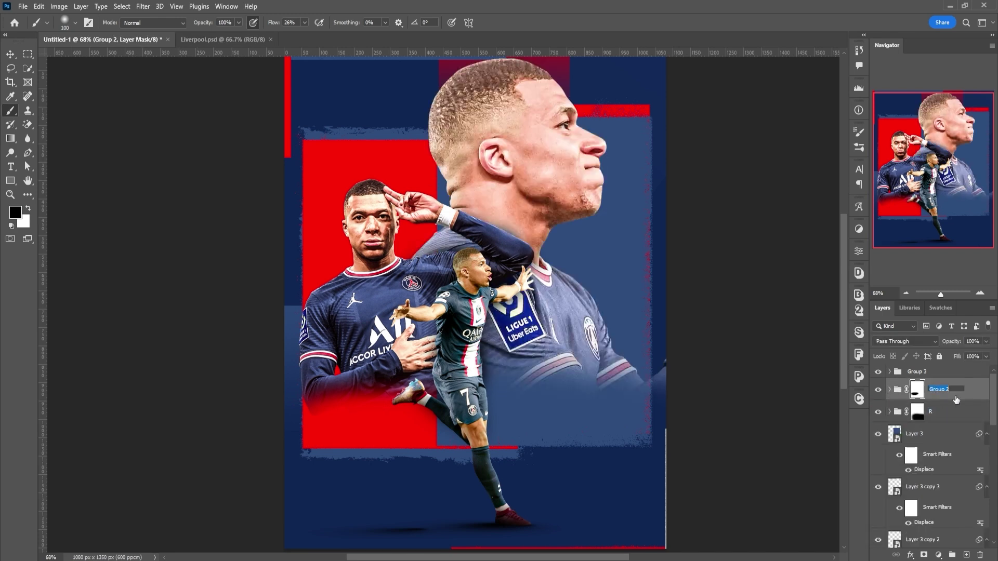
type("L")
key("Return")
double_click(922, 371)
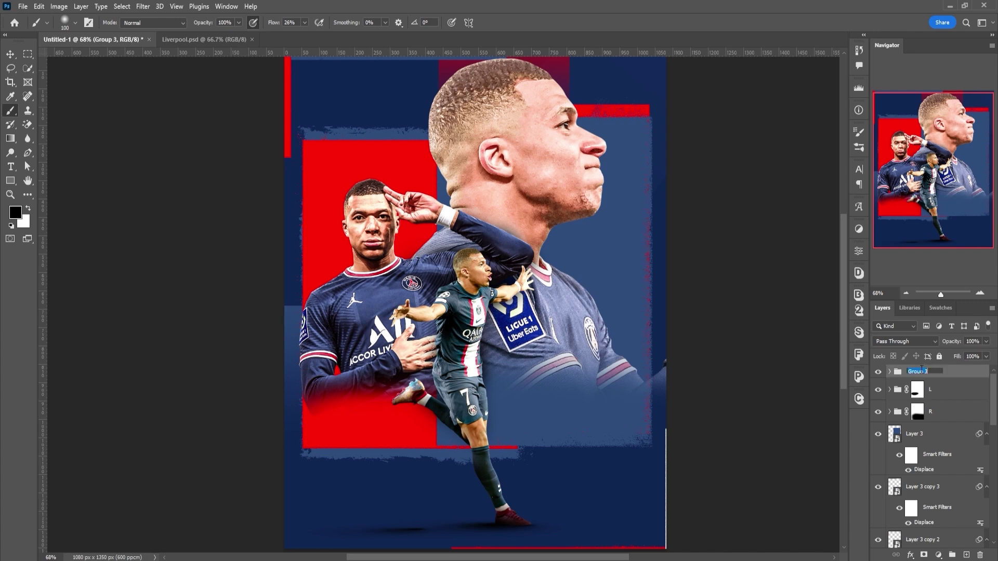
- Convert the layers from Layer 3 down to Rectangle 1 into one smart object and put it in a group named BG
left_click(933, 434)
scroll(930, 457, "down", 5)
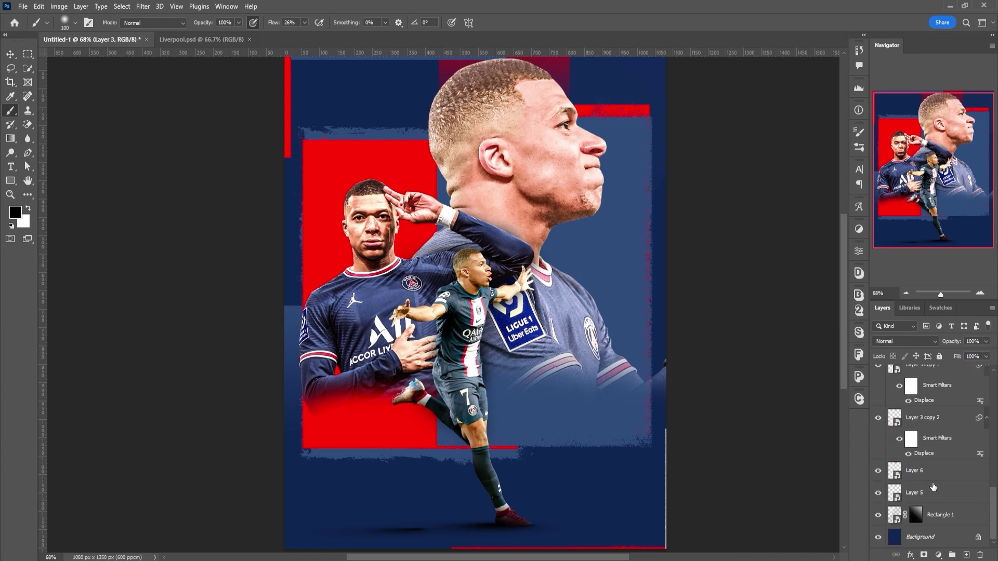
left_click(942, 520, "shift")
right_click(942, 520)
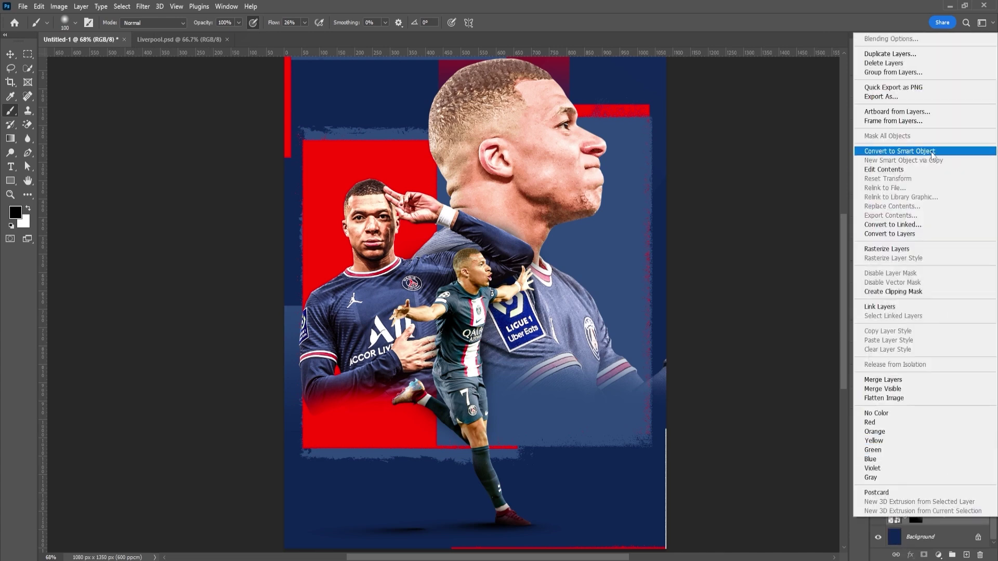
left_click(956, 127)
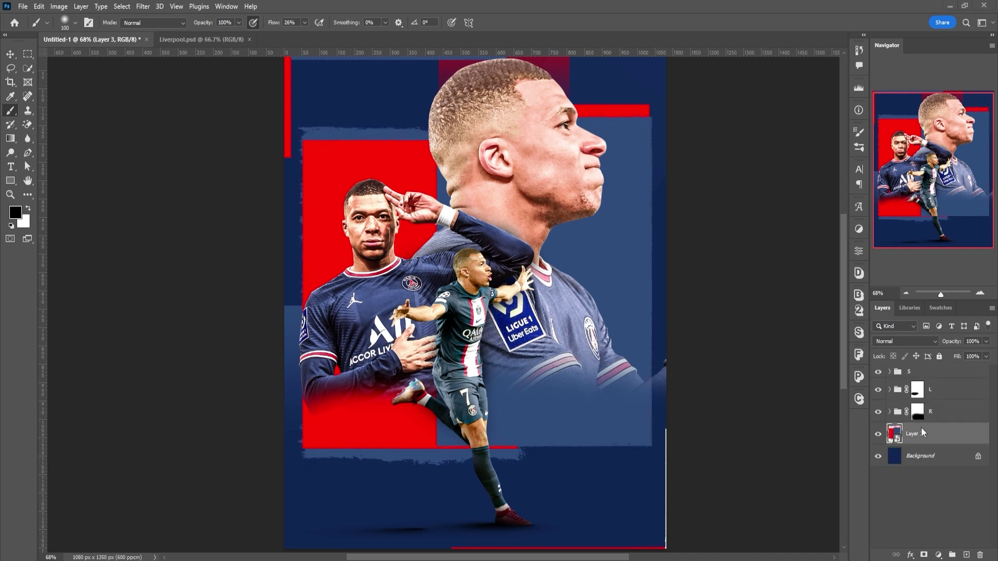
key("ctrl+g")
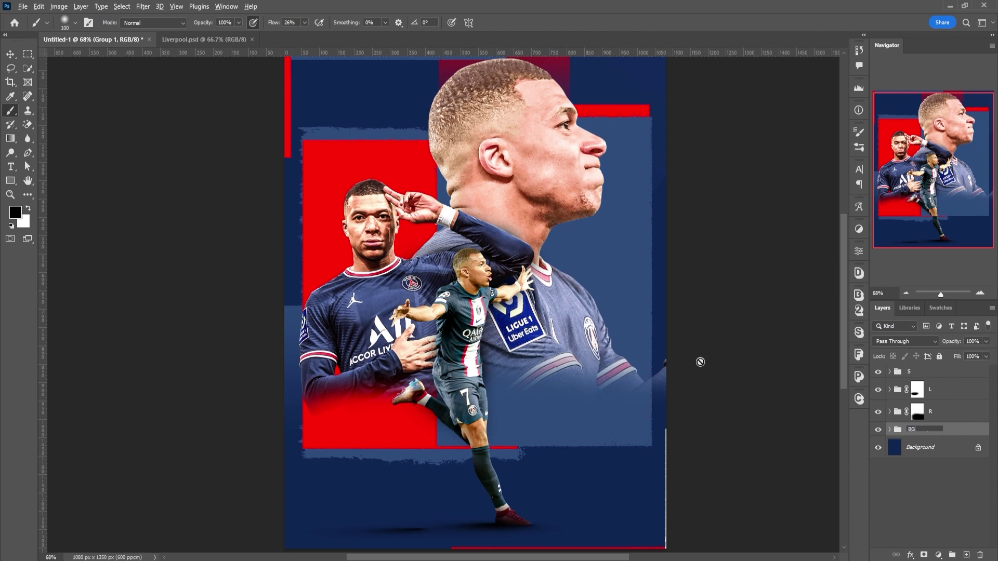
key("Return")
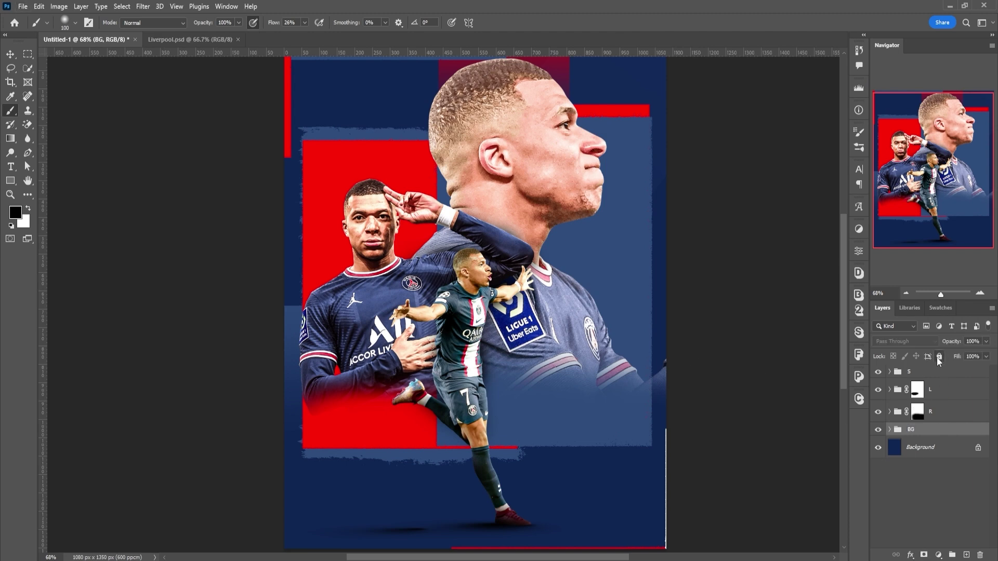
scroll(403, 358, "down", 3)
scroll(403, 358, "up", 1)
scroll(452, 370, "down", 1)
scroll(463, 372, "up", 2)
scroll(476, 375, "down", 1)
scroll(477, 376, "up", 2)
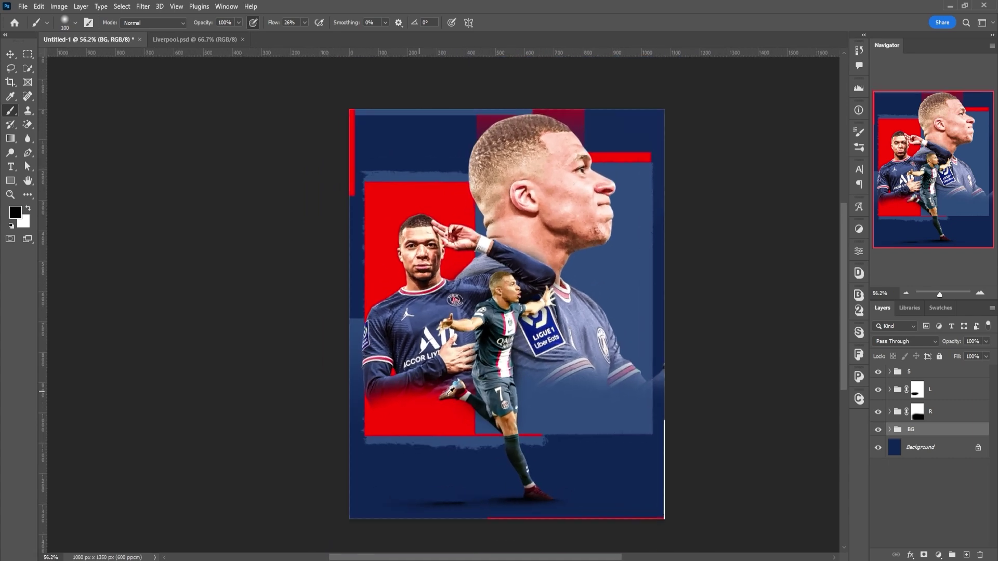
- Add a white Lorem Ipsum placeholder text layer above the BG group, set in Albertus MT Regular
key("t")
left_click(341, 201)
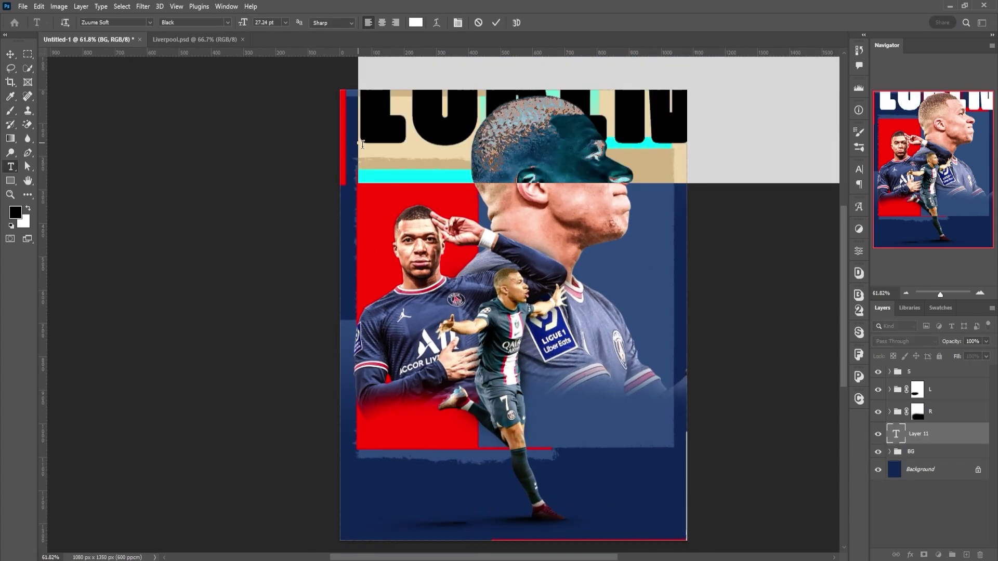
left_click(149, 22)
type("t")
left_click_drag(282, 441, 271, 68)
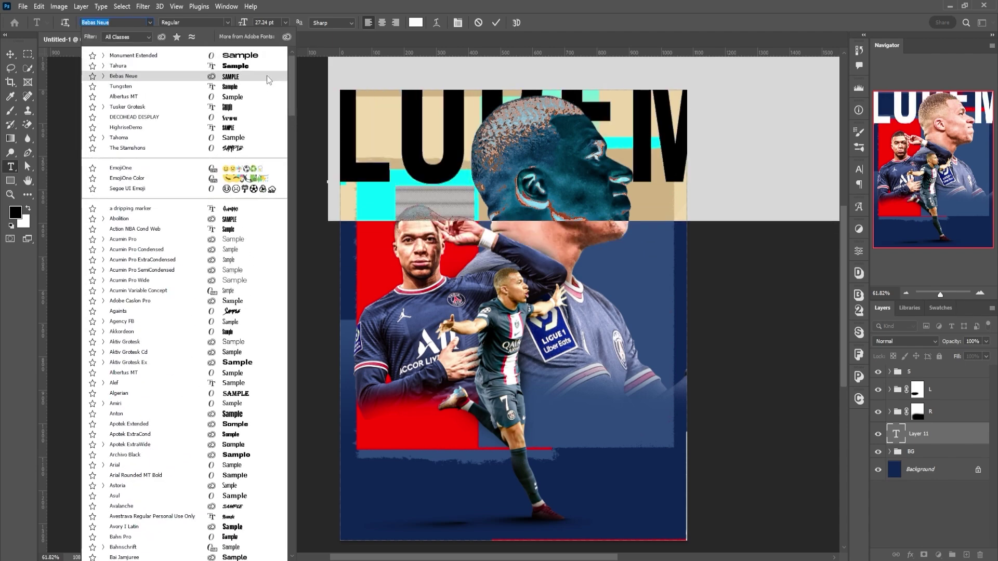
left_click(258, 97)
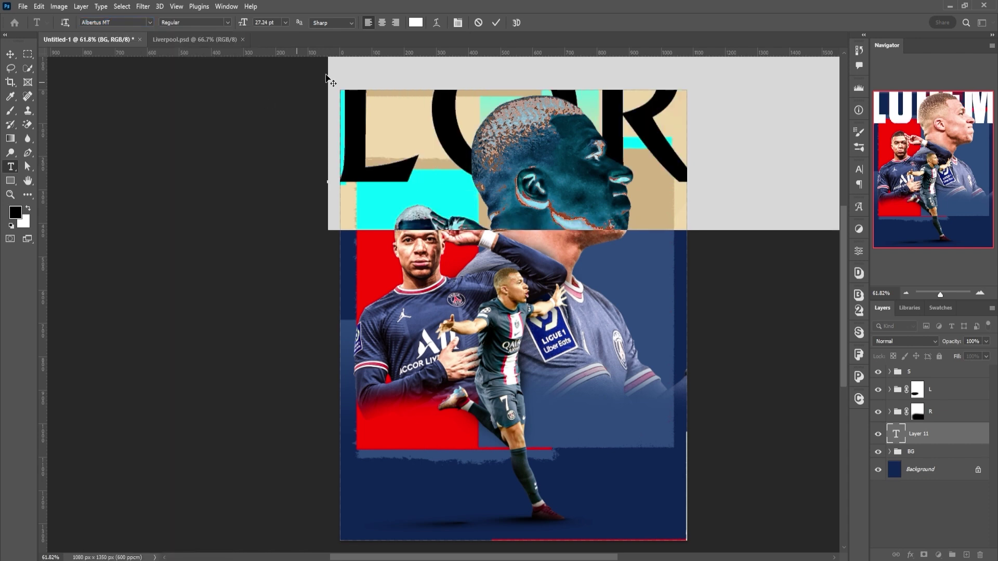
left_click(496, 22)
- Scale the placeholder text down to about a third and place it over the blue rectangle beside the running player's legs
key("ctrl+t")
left_click_drag(627, 259, 524, 448)
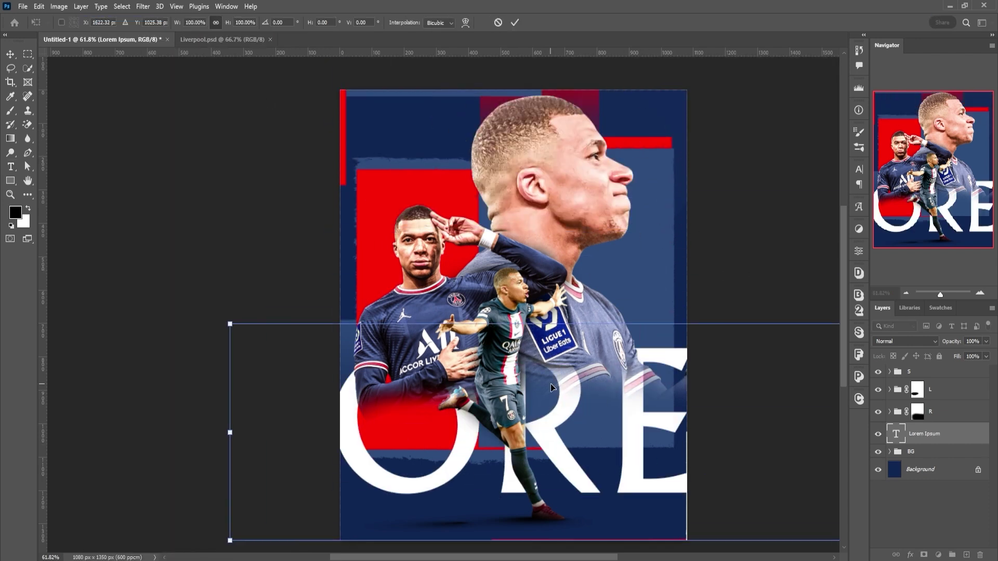
left_click_drag(522, 319, 522, 468)
left_click_drag(696, 515, 482, 390)
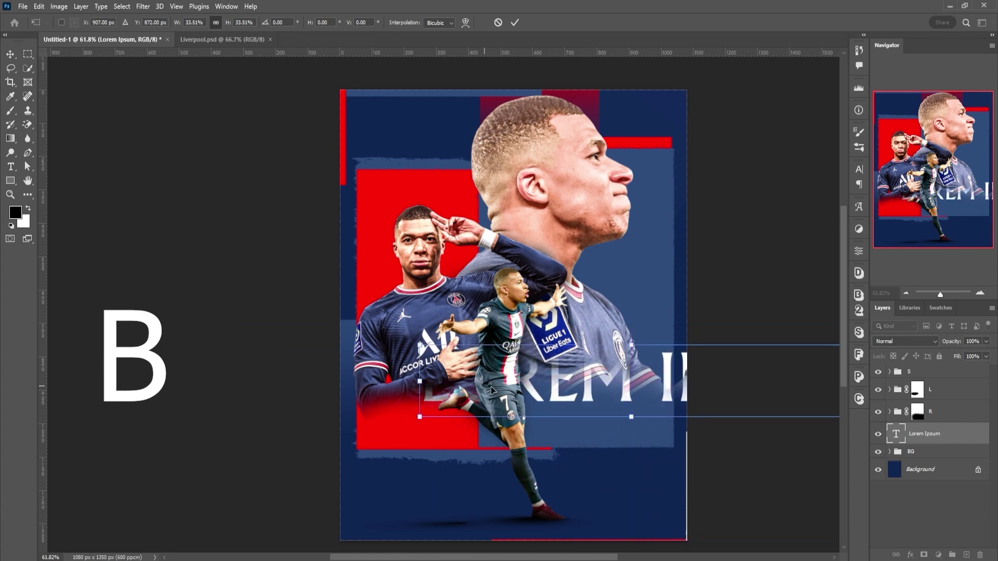
left_click(514, 23)
key("ctrl+t")
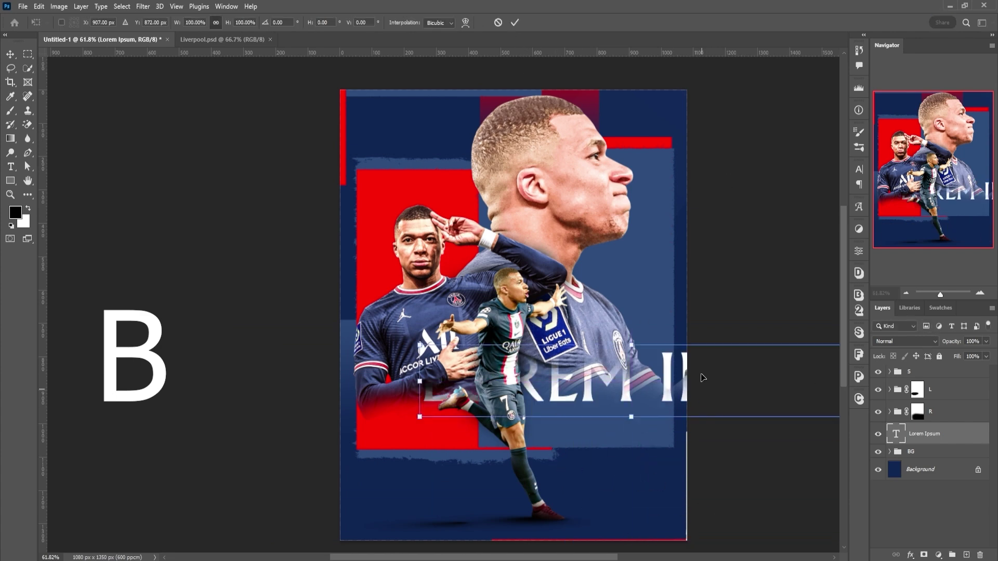
left_click_drag(668, 343, 668, 379)
key("Return")
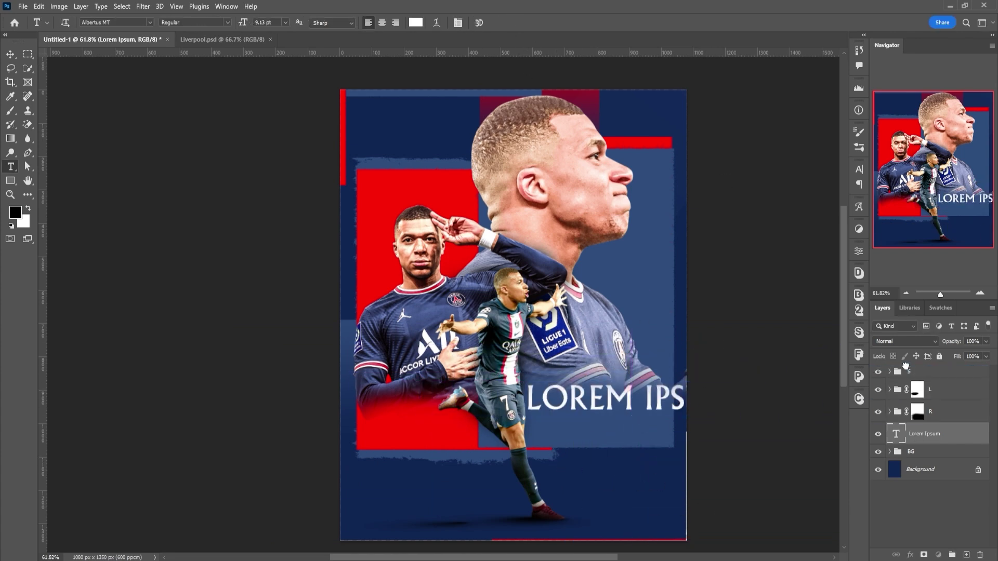
- Bring the placeholder text layer above all the player groups and set its font to HighriseDemo
key("ctrl+shift+bracketright")
left_click(150, 23)
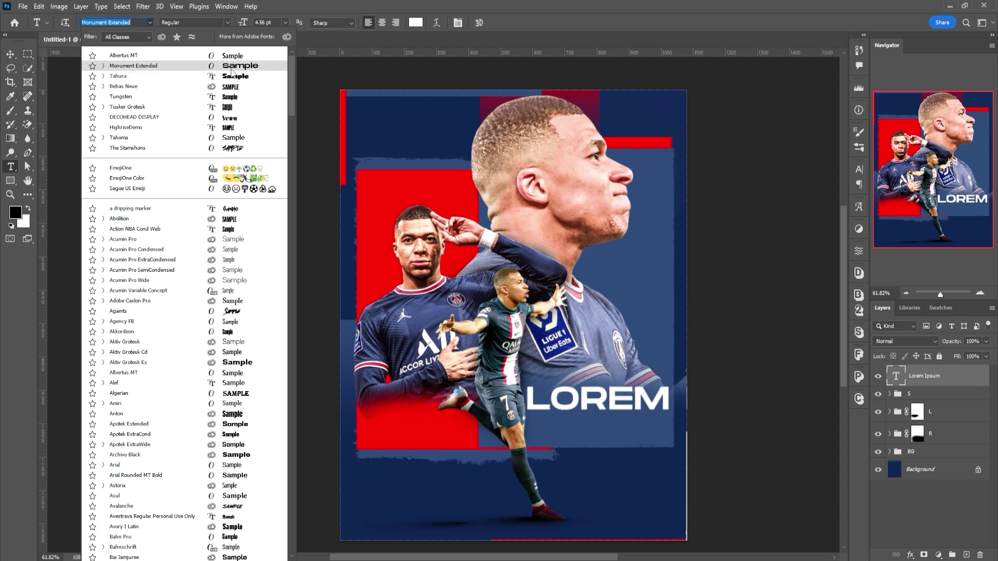
left_click_drag(289, 87, 273, 464)
scroll(273, 463, "up", 7)
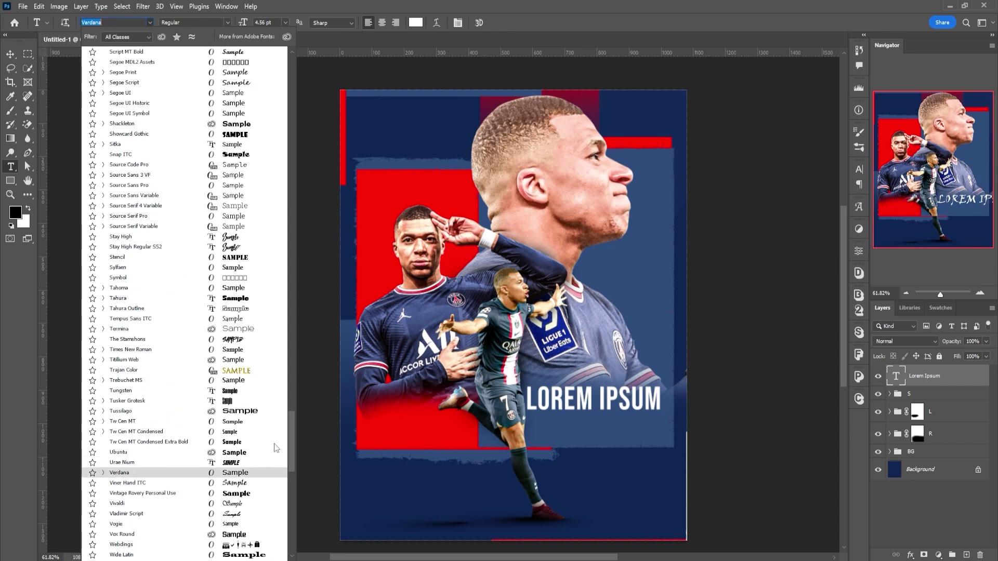
scroll(274, 432, "up", 8)
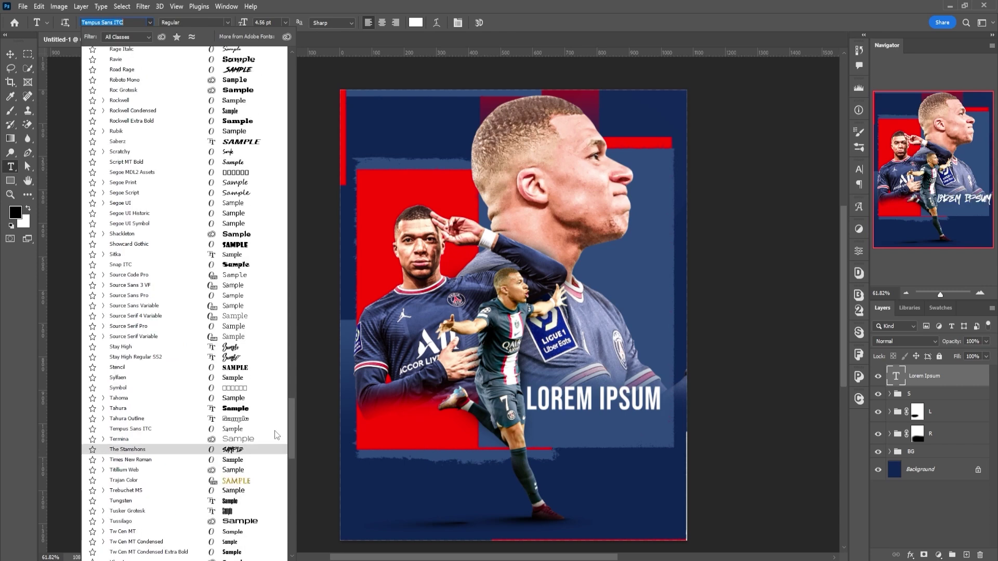
left_click_drag(290, 406, 291, 301)
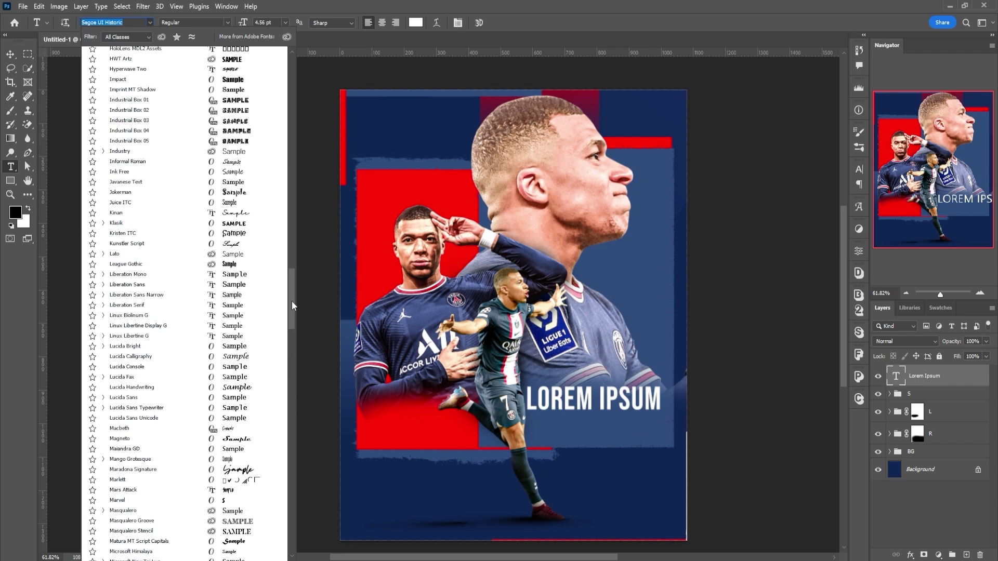
scroll(237, 206, "up", 5)
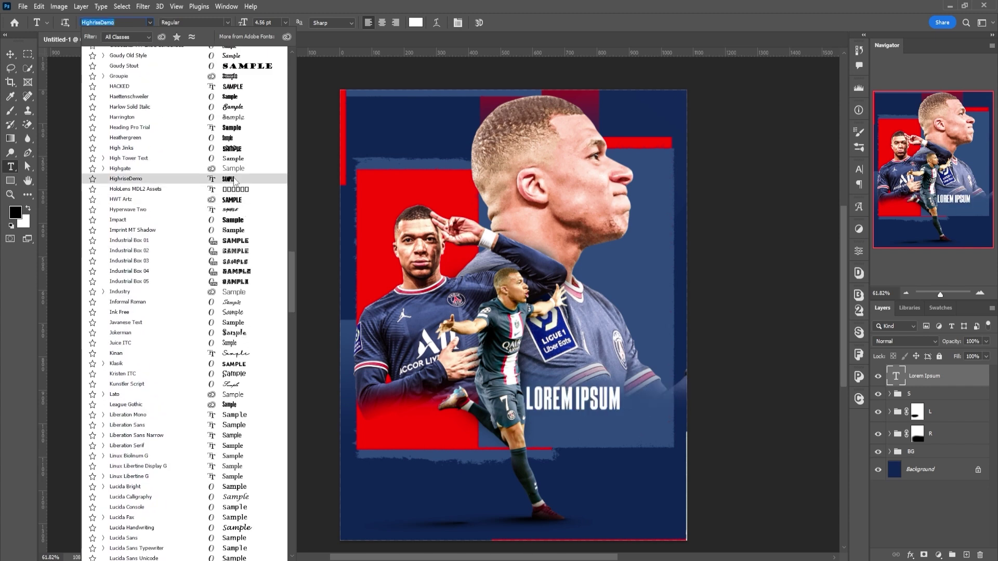
left_click(234, 178)
- Replace the placeholder text with KYLIAN and enlarge it to about 129%
scroll(629, 445, "up", 3)
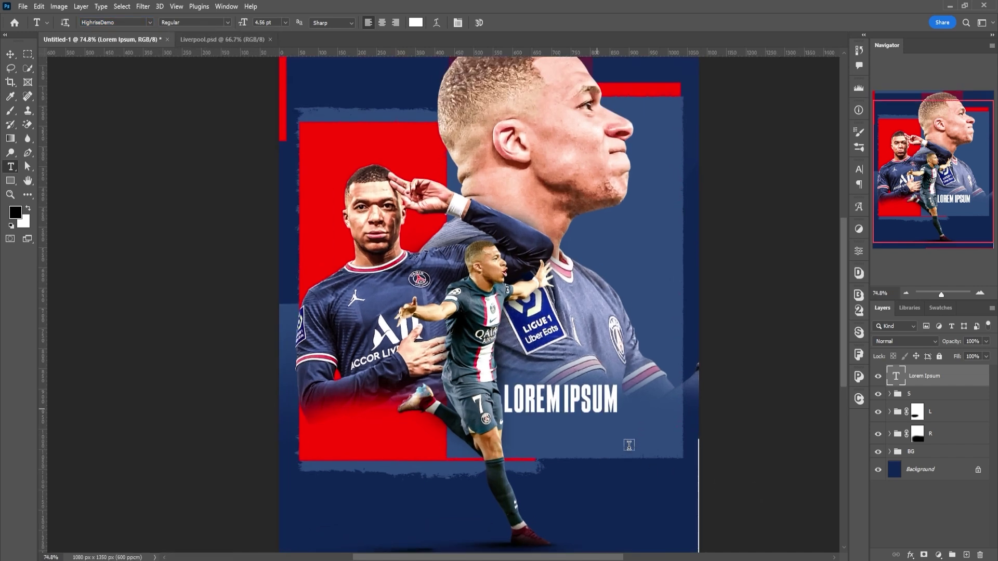
scroll(605, 410, "down", 4)
scroll(541, 389, "up", 1)
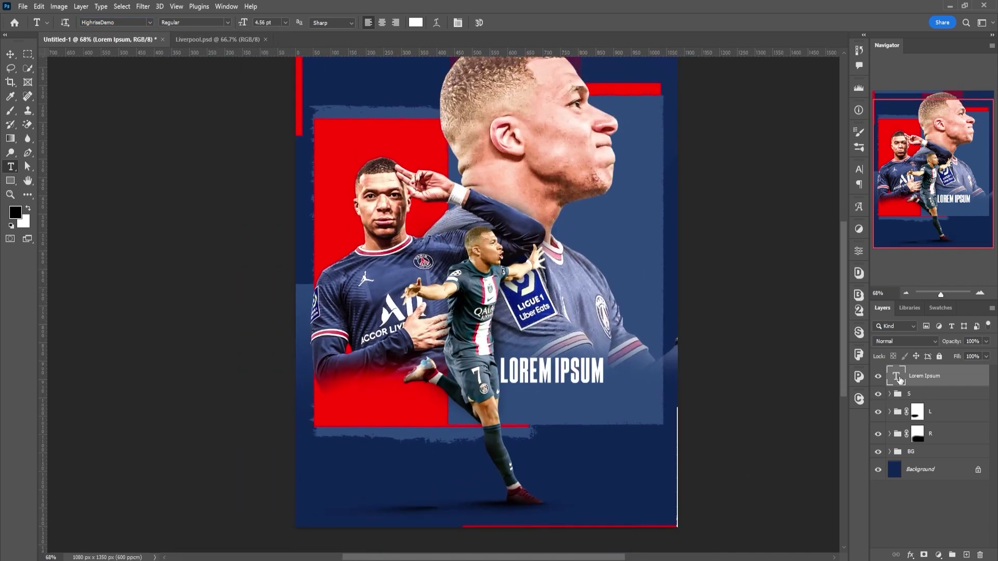
double_click(904, 382)
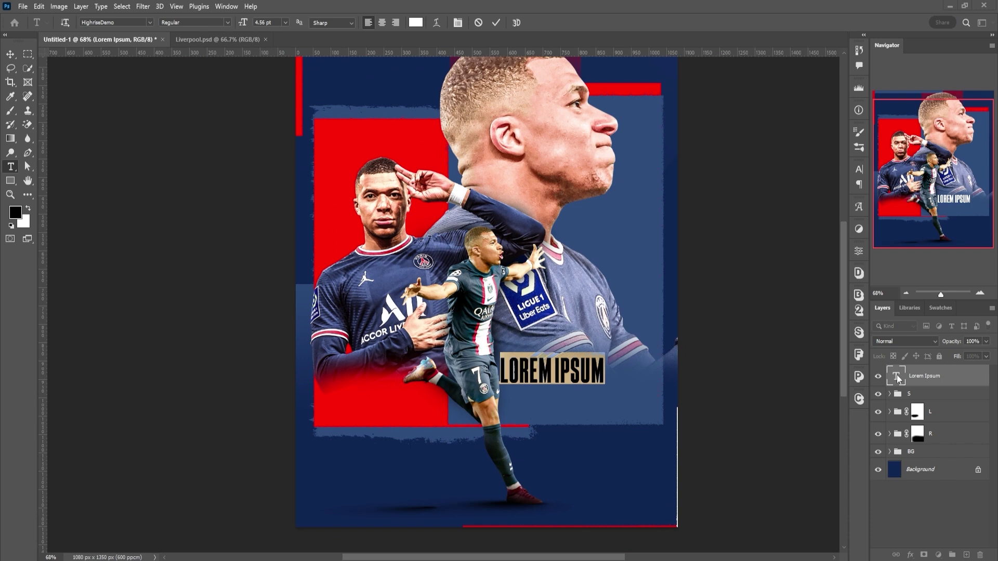
type("KYLIAN")
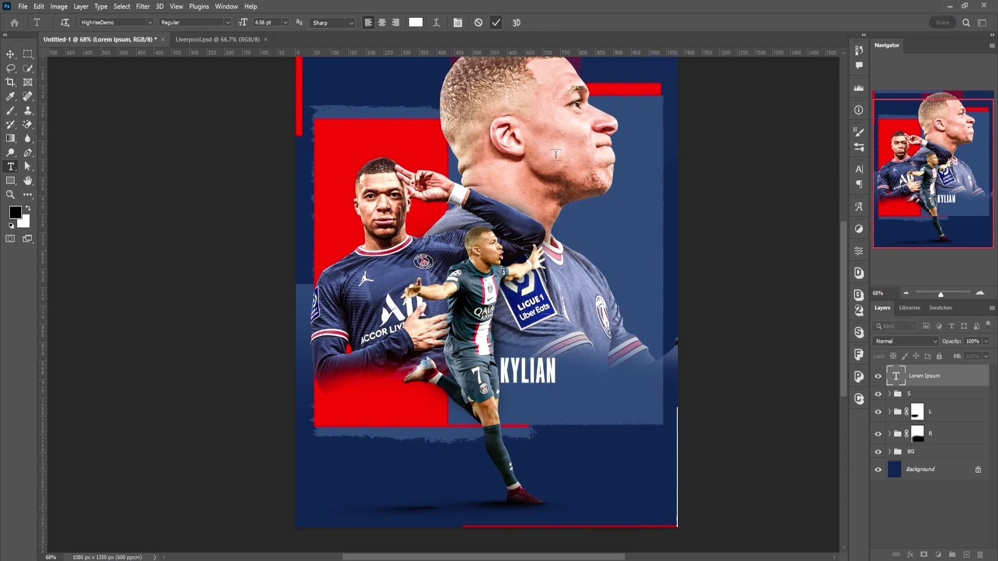
left_click(496, 22)
key("ctrl+t")
left_click_drag(543, 370, 584, 365)
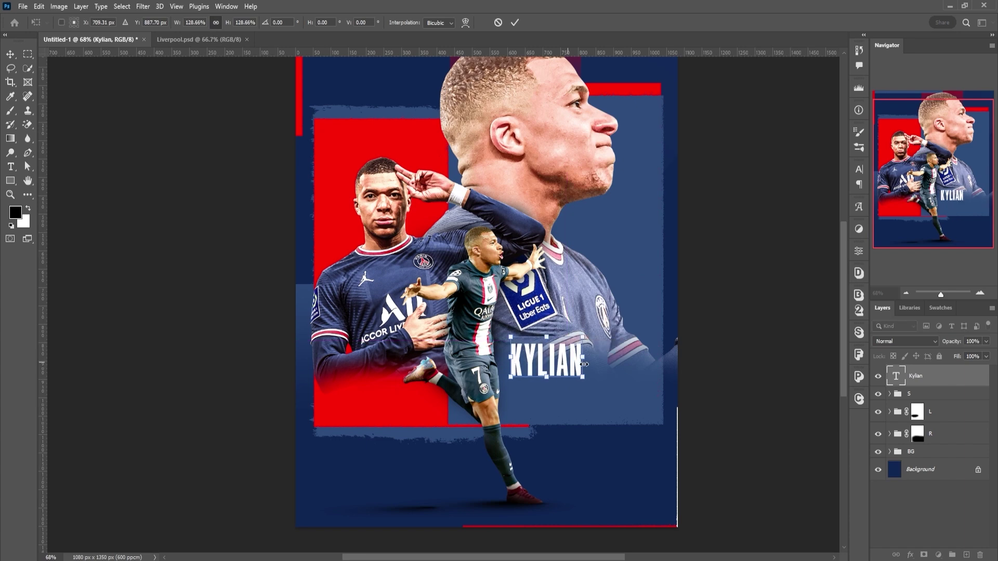
left_click(515, 23)
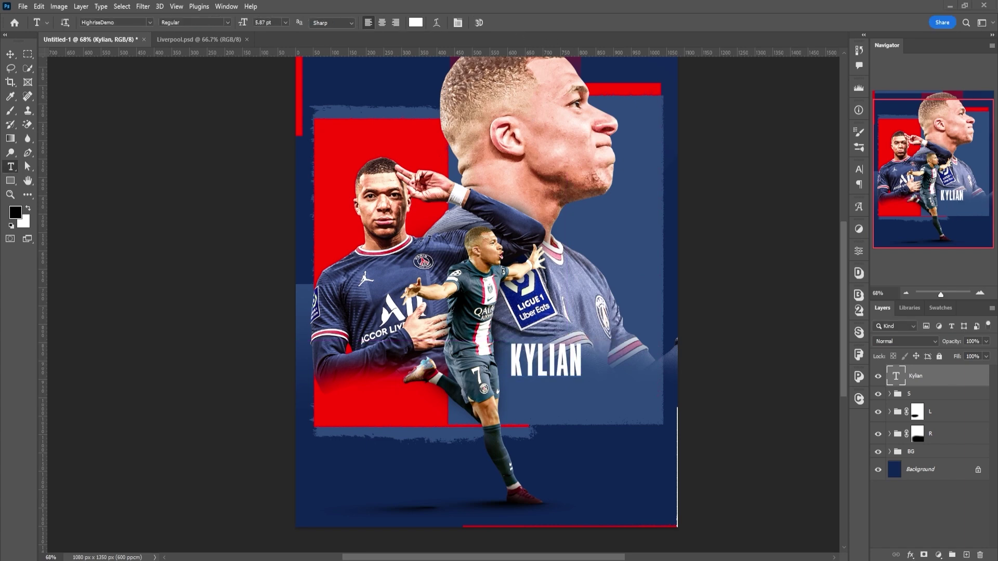
- Duplicate the KYLIAN text layer, change the copy to MBAPPE and shrink it to about half size directly beneath KYLIAN
double_click(899, 380)
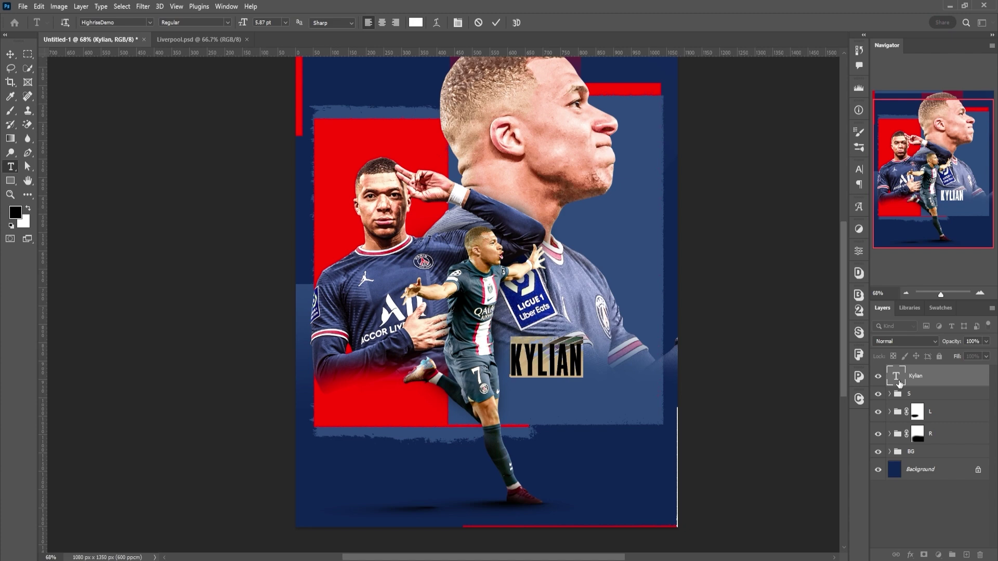
left_click(495, 22)
key("ctrl+j")
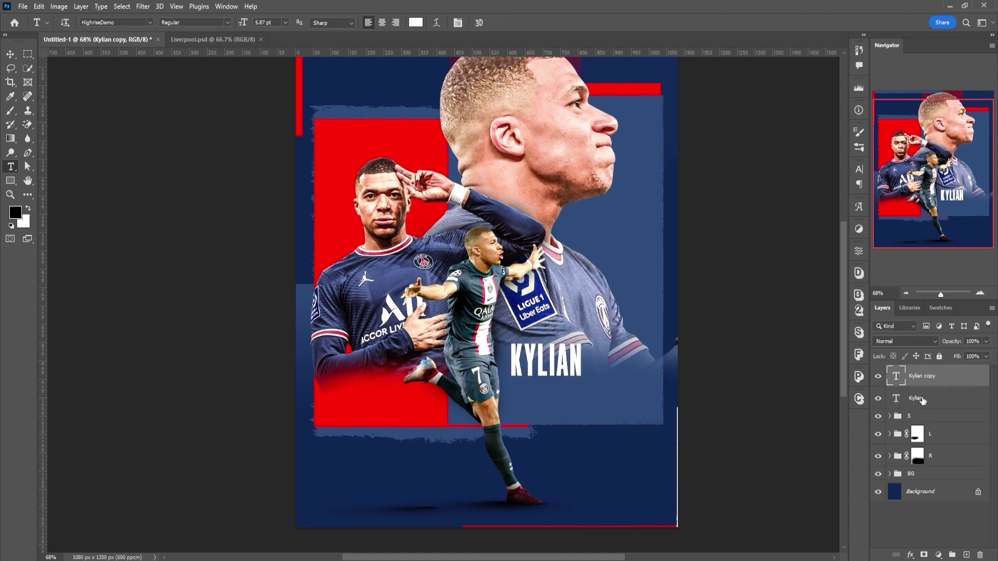
double_click(896, 380)
type("MBAPPE")
left_click(496, 23)
key("ctrl+t")
left_click_drag(551, 359, 559, 394)
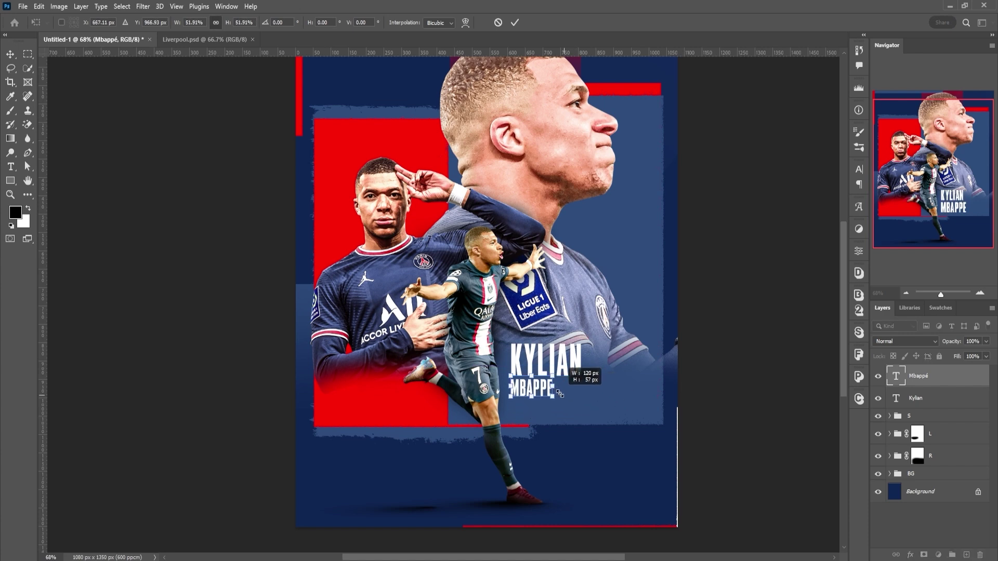
key("Return")
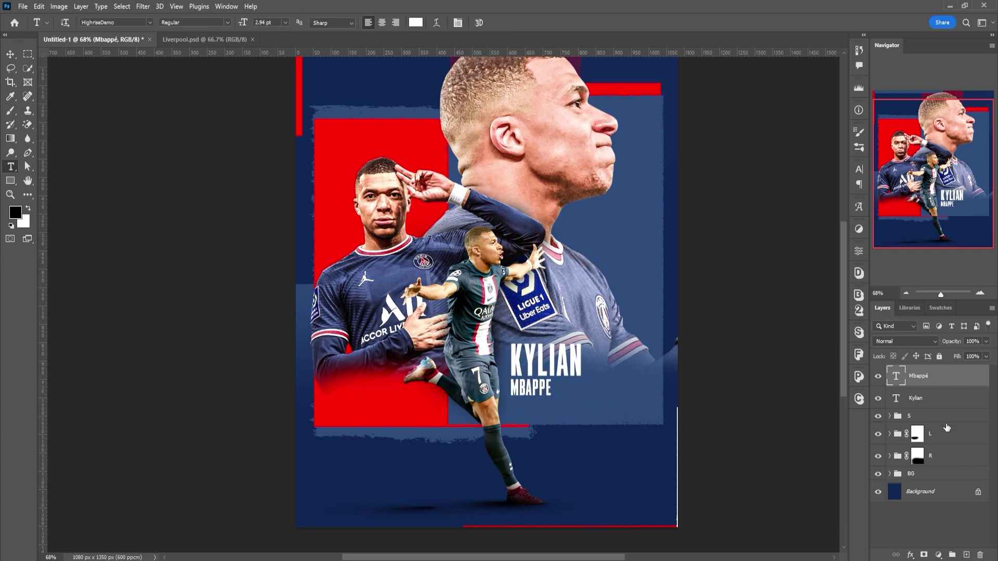
- Tighten the letter tracking of the KYLIAN and MBAPPE texts and enlarge both together
left_click(939, 401, "shift")
left_click(859, 252)
left_click(689, 340)
left_click(682, 421)
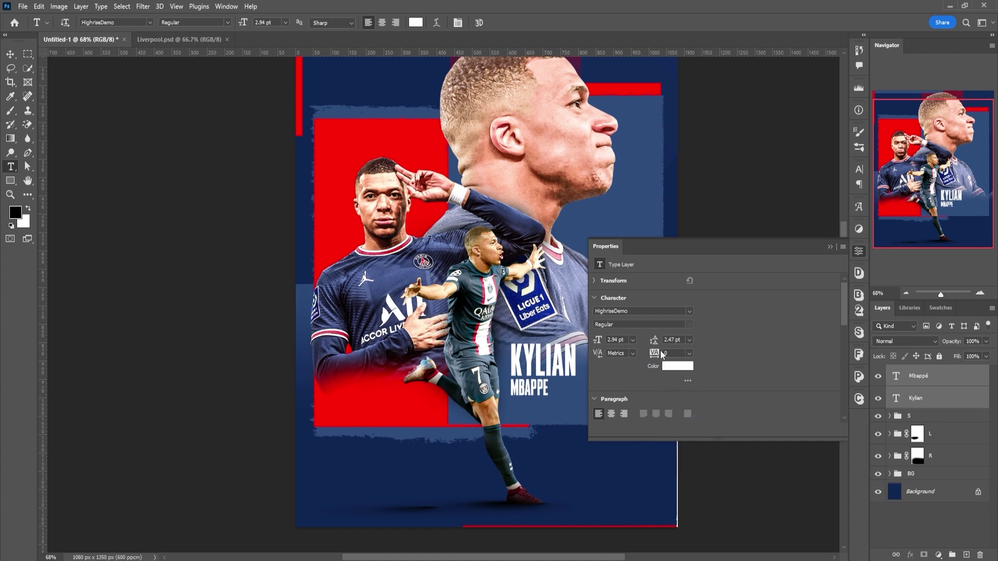
left_click_drag(653, 354, 654, 353)
left_click(831, 248)
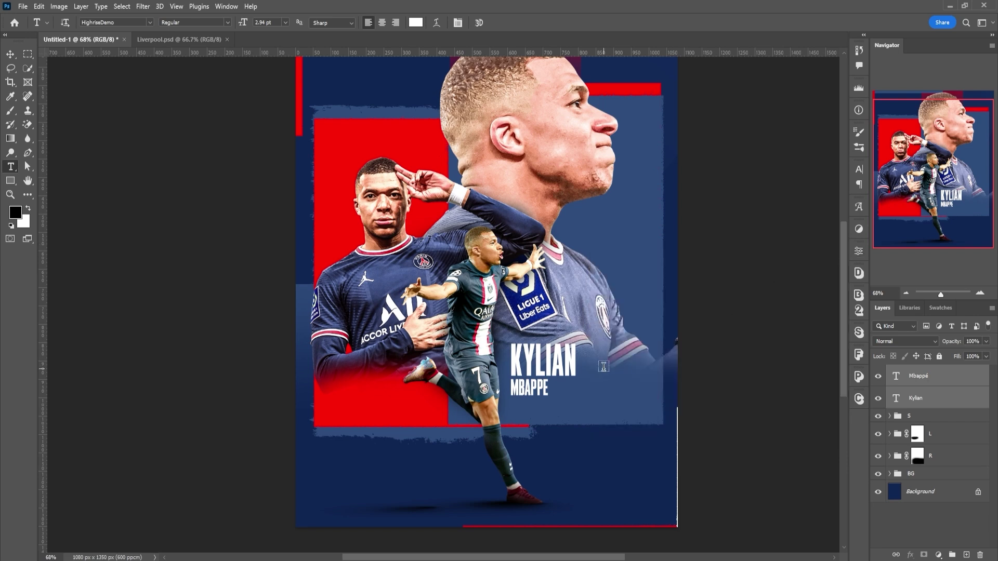
key("ctrl+t")
left_click_drag(575, 343, 597, 397)
key("Return")
- Add a black Outer Glow to the KYLIAN layer with Normal blending, 33% opacity and 29 px size
left_click(944, 399)
key("space")
double_click(962, 399)
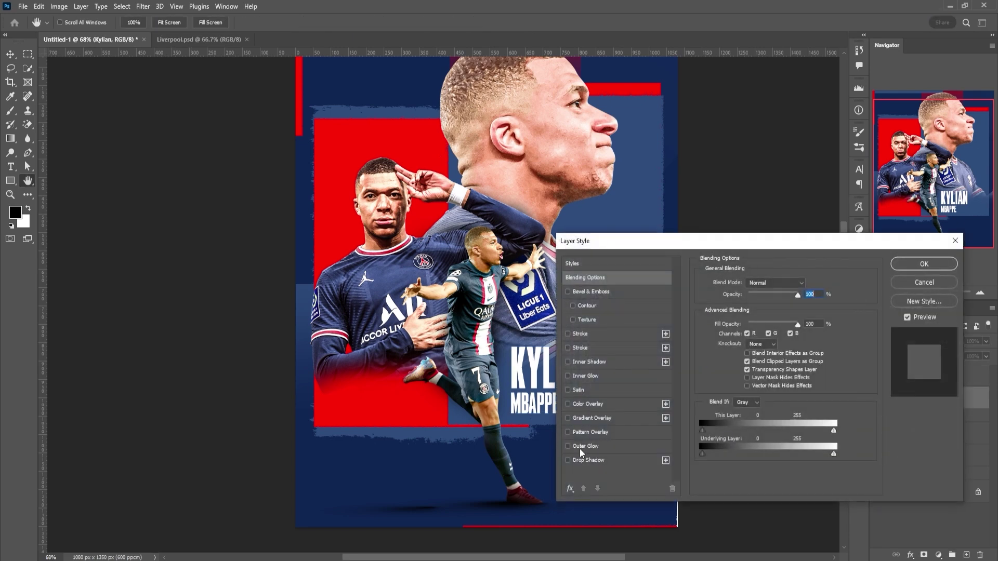
left_click(587, 443)
left_click_drag(699, 242, 822, 243)
left_click_drag(879, 388, 872, 390)
left_click_drag(876, 292, 880, 289)
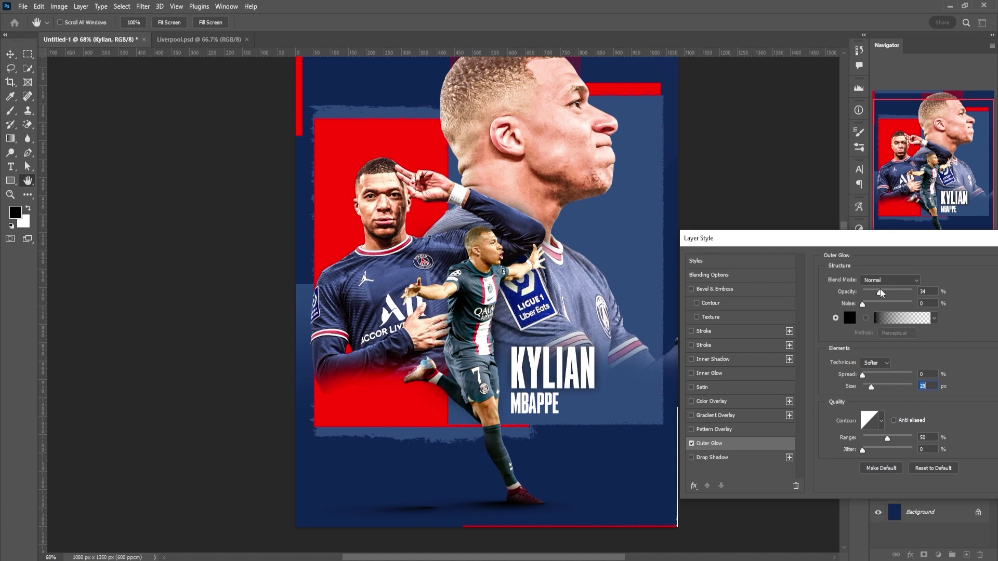
left_click_drag(942, 237, 709, 236)
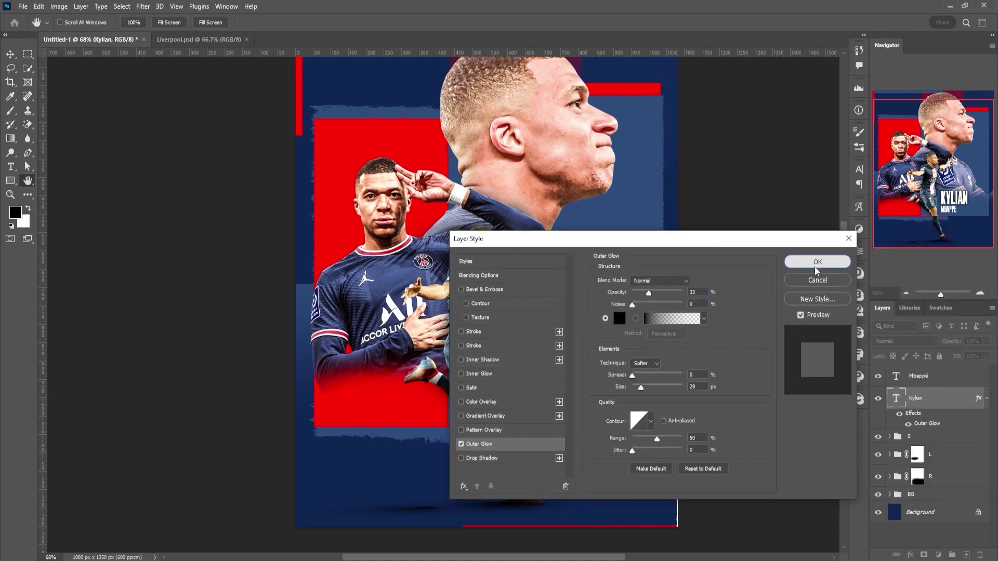
left_click(839, 260)
- Move the KYLIAN and MBAPPE texts together slightly upward
left_click(933, 379, "ctrl")
key("ctrl+t")
left_click_drag(573, 378, 572, 364)
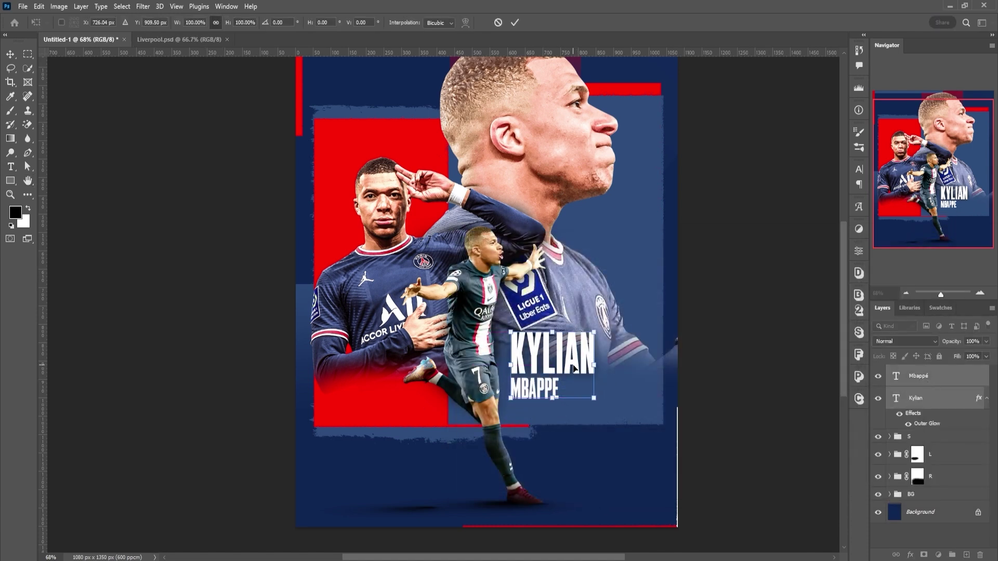
key("Return")
- Convert both name text layers into one smart object and apply the Displace filter with a displacement map file
left_click(946, 383)
right_click(944, 401)
left_click(949, 377)
left_click(948, 376, "ctrl")
right_click(947, 377)
left_click(882, 206)
left_click(143, 6)
left_click(156, 17)
left_click(560, 175)
double_click(186, 104)
- Nudge the displaced name text up and sideways to realign it beside the running player
key("v")
key("shift+Left")
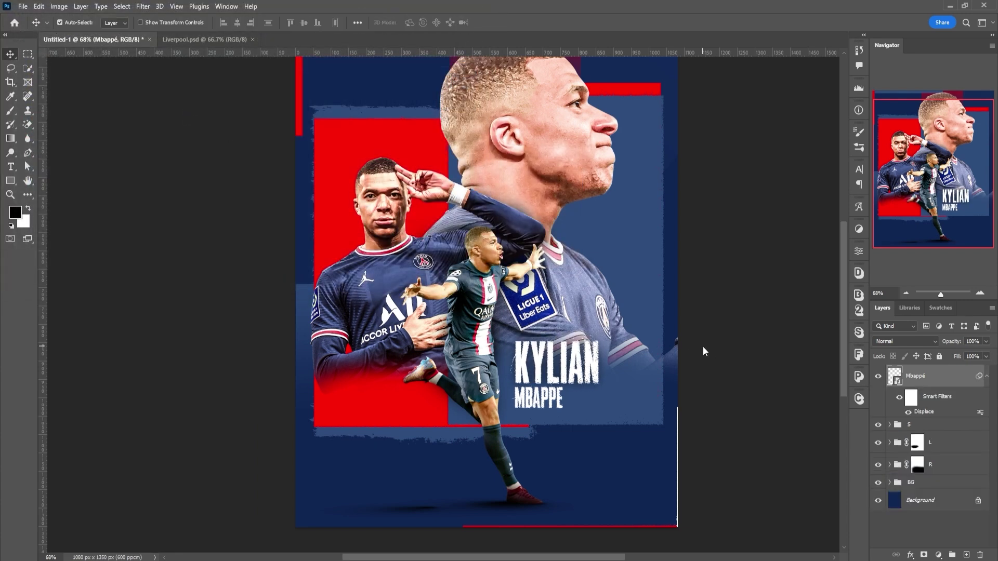
key("shift+Up")
key("shift+Up")
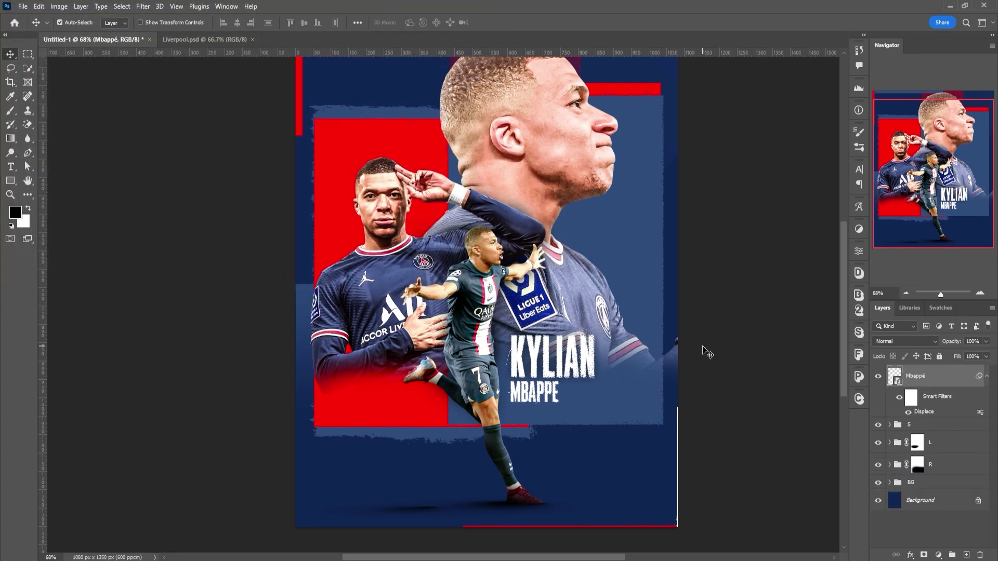
key("Right")
key("Right")
key("Right")
key("Right")
key("ctrl+0")
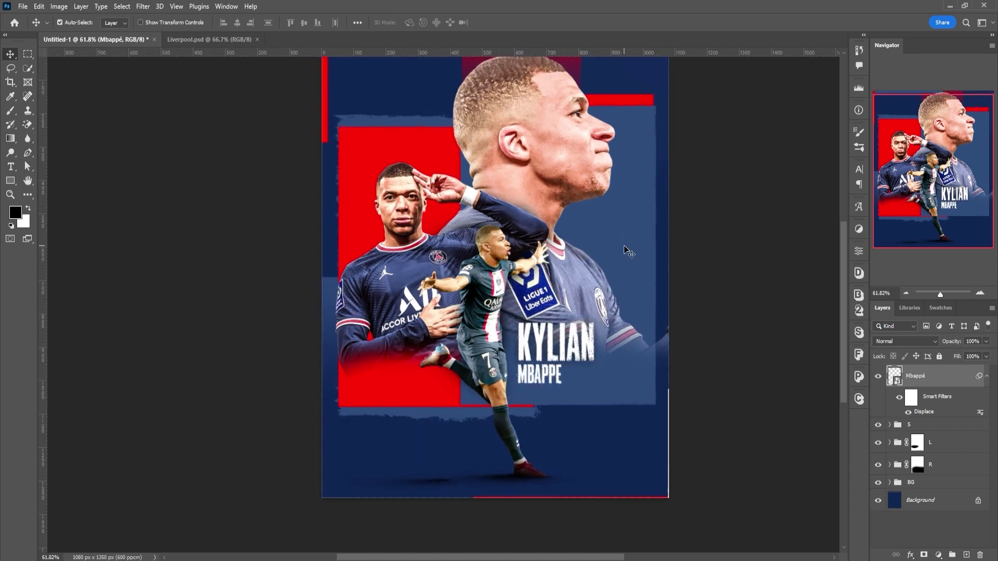
- Duplicate the large profile portrait's render and shift the lower of the two layers slightly left
left_click(570, 185)
key("ctrl+j")
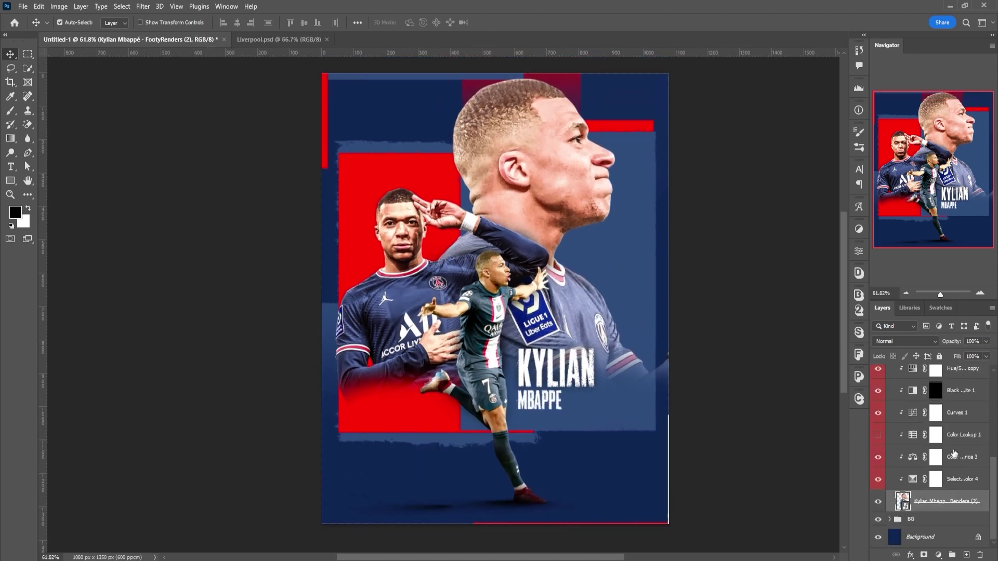
scroll(936, 468, "down", 2)
left_click(943, 503)
key("Left")
key("Left")
key("Left")
key("Left")
key("Left")
key("Left")
key("Left")
key("Left")
key("Left")
key("Left")
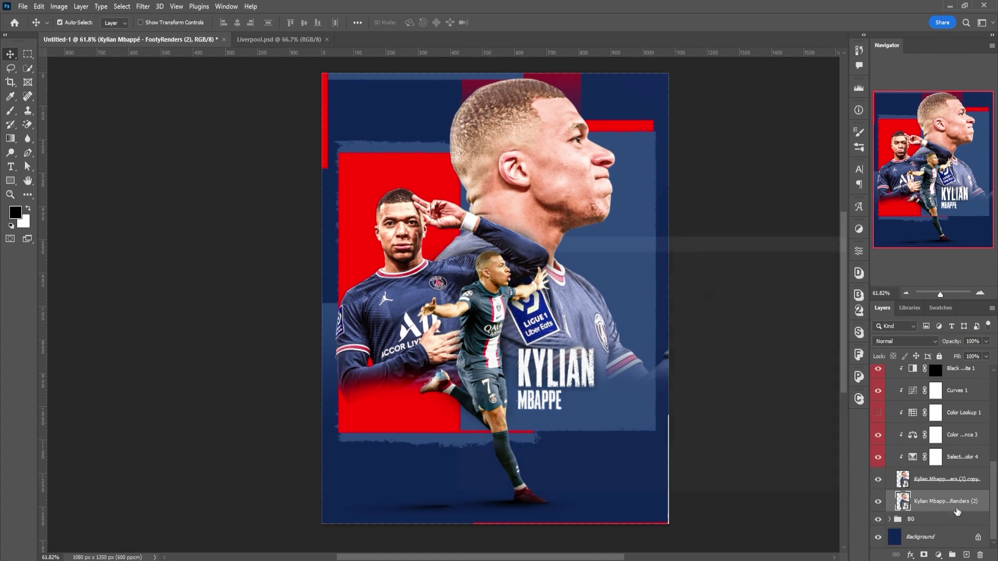
- Add a white Color Overlay to the left-shifted portrait layer
double_click(958, 503)
left_click(502, 403)
left_click(802, 261)
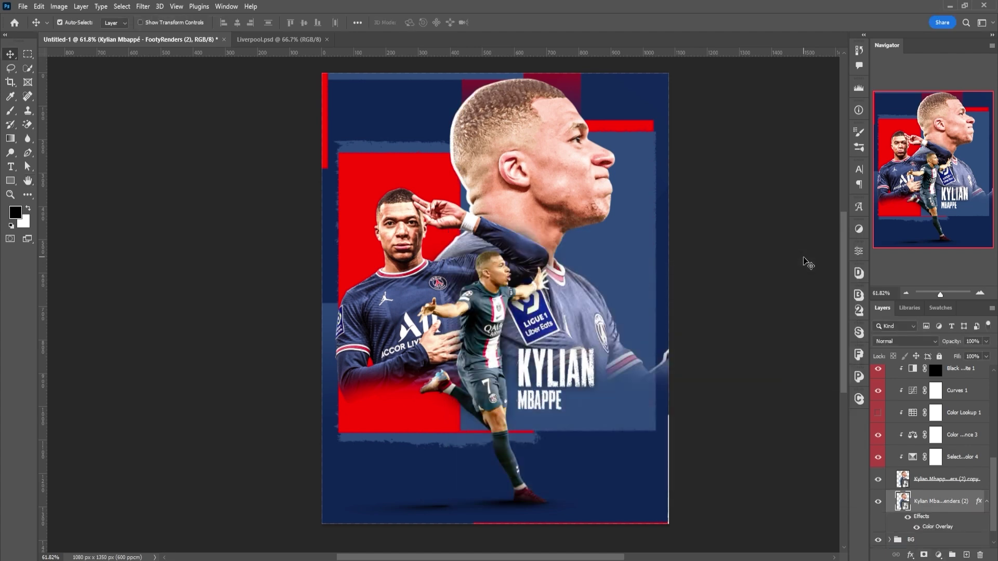
- Duplicate the white-overlaid portrait layer and shift the copy right so white edges the profile on its other side
key("ctrl+j")
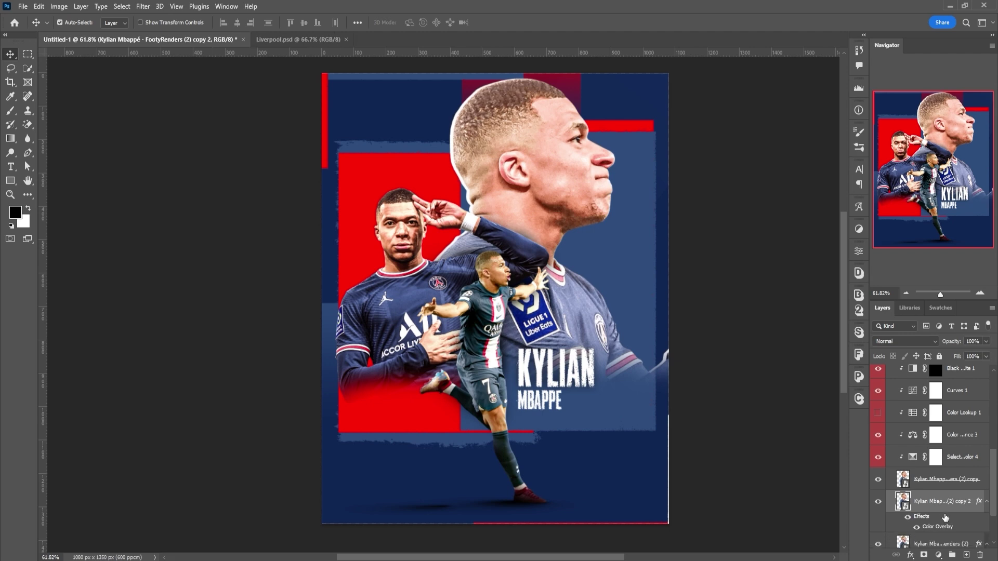
key("Right")
key("Right")
key("Right")
key("Right")
key("Right")
key("Right")
key("Right")
key("Right")
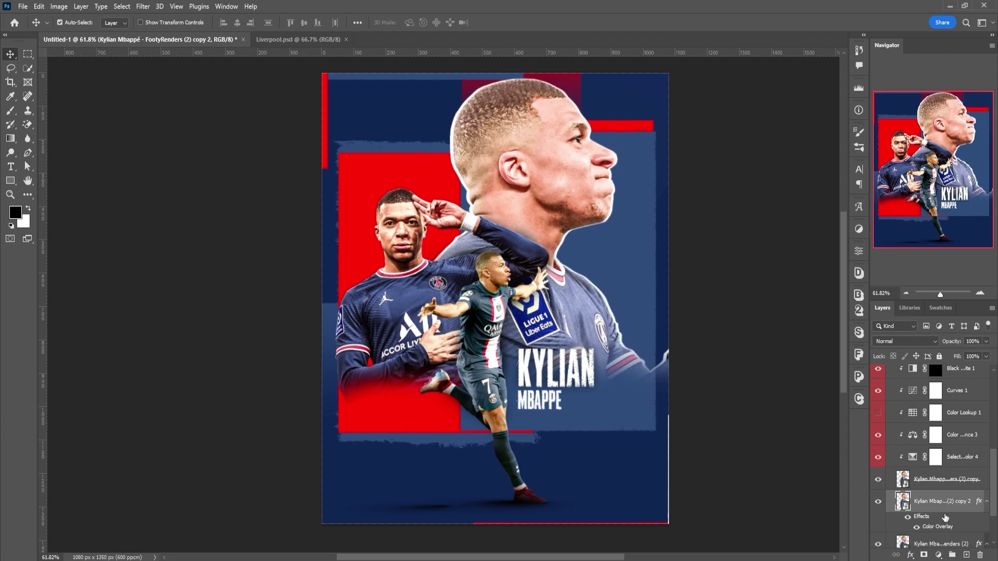
- Combine the two white profile outline layers into one Smart Object and Displace it at 12 horizontal, 23 vertical with the DUST map
scroll(945, 518, "down", 3)
left_click(930, 485, "shift")
right_click(930, 483)
left_click(844, 196)
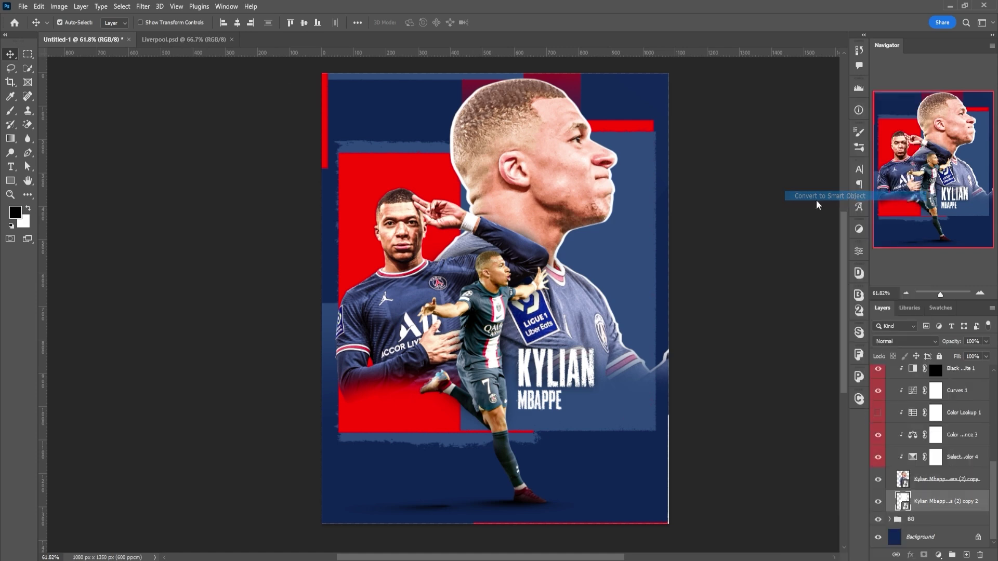
left_click(143, 6)
left_click(299, 164)
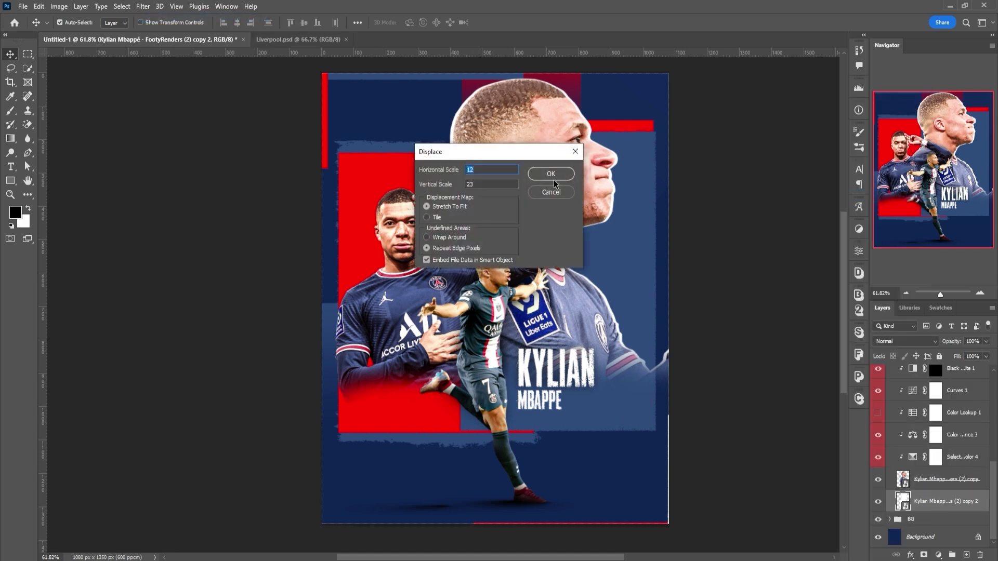
left_click(551, 172)
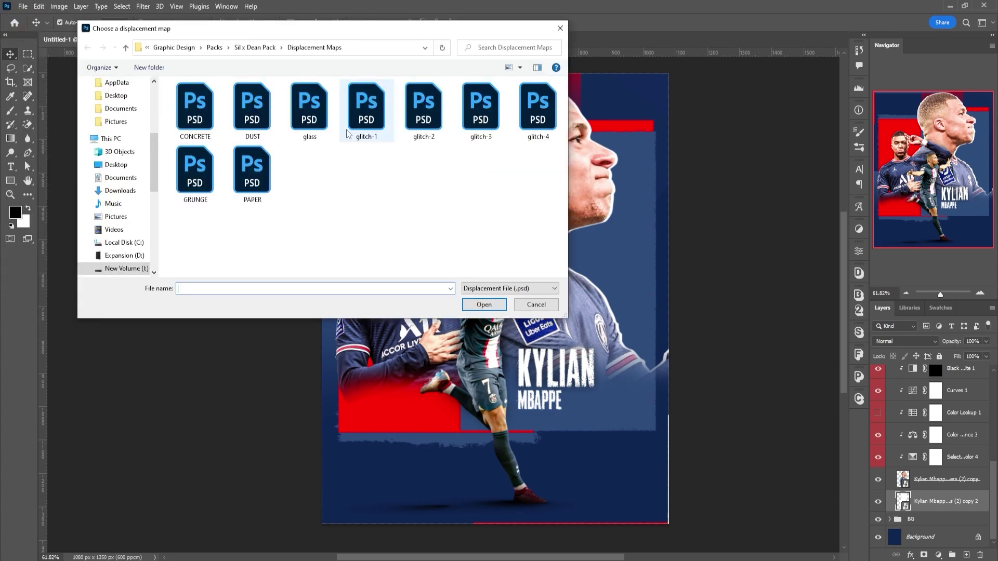
double_click(253, 110)
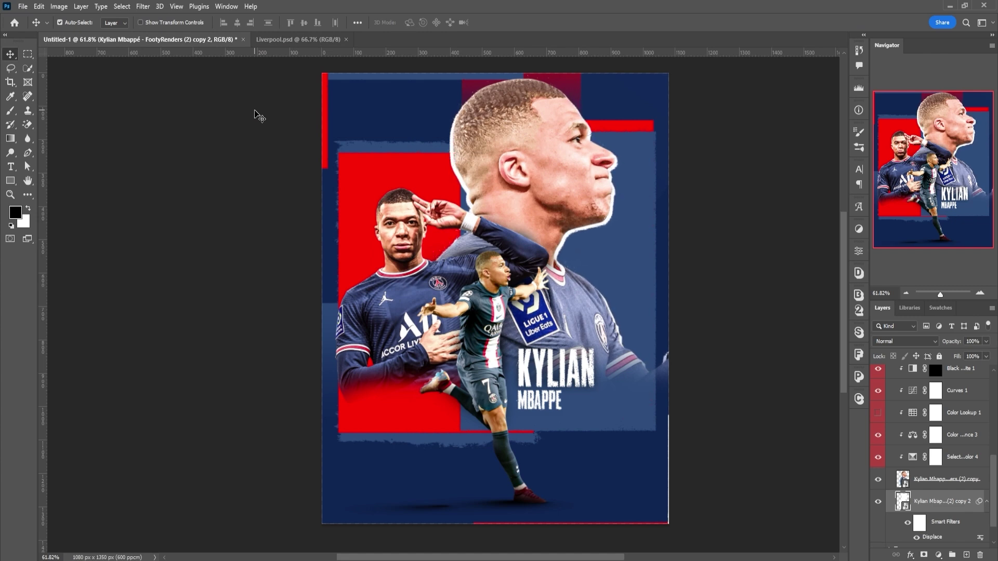
- Shift the displaced white outline right so it edges both sides of the large profile portrait
key("ctrl+t")
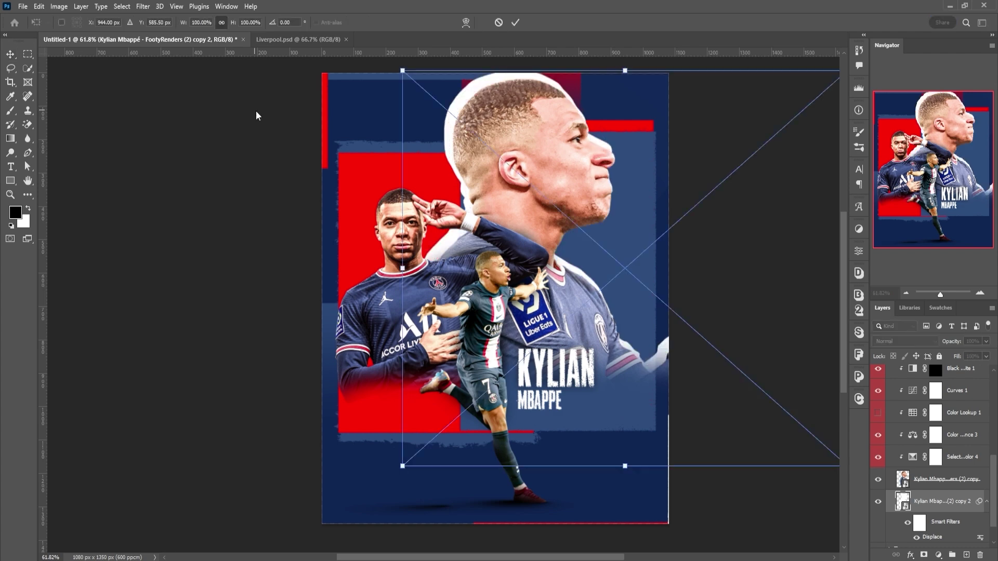
left_click_drag(624, 469, 649, 469)
key("Return")
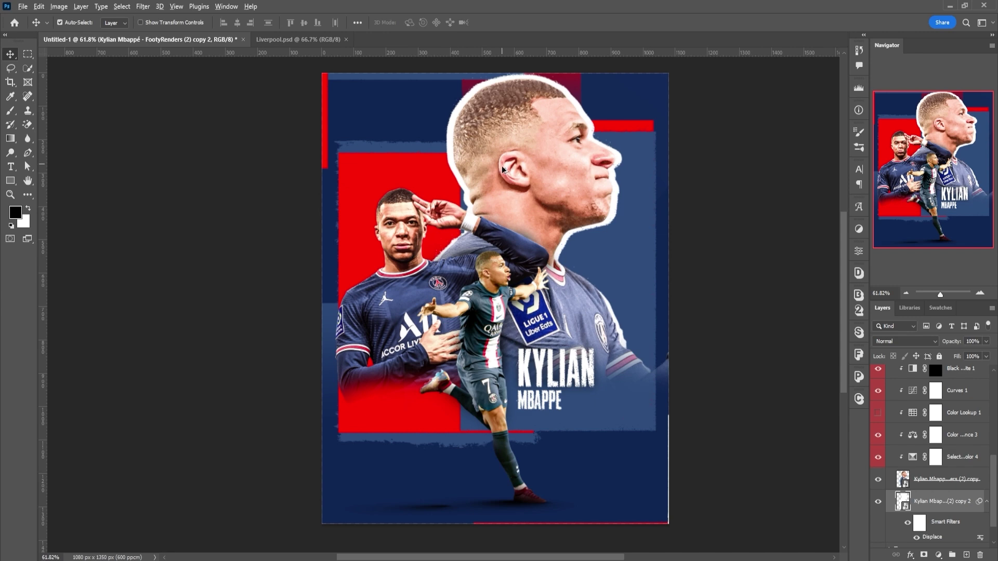
- Duplicate the saluting player's render twice
scroll(537, 206, "up", 1)
left_click(539, 208)
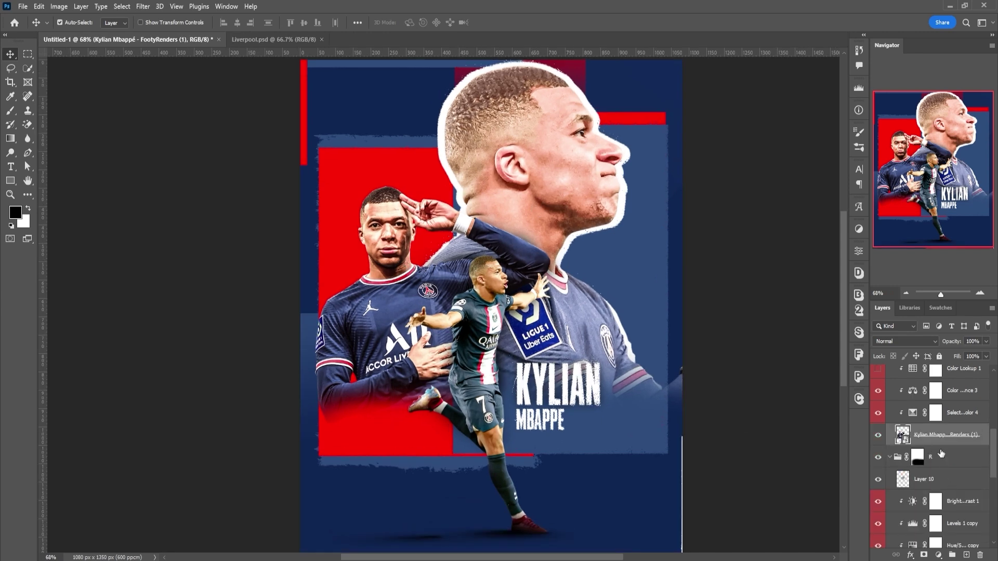
key("ctrl+j")
key("ctrl+j")
- Add a white Color Overlay to the two lower layers of the saluting player's render
double_click(948, 466)
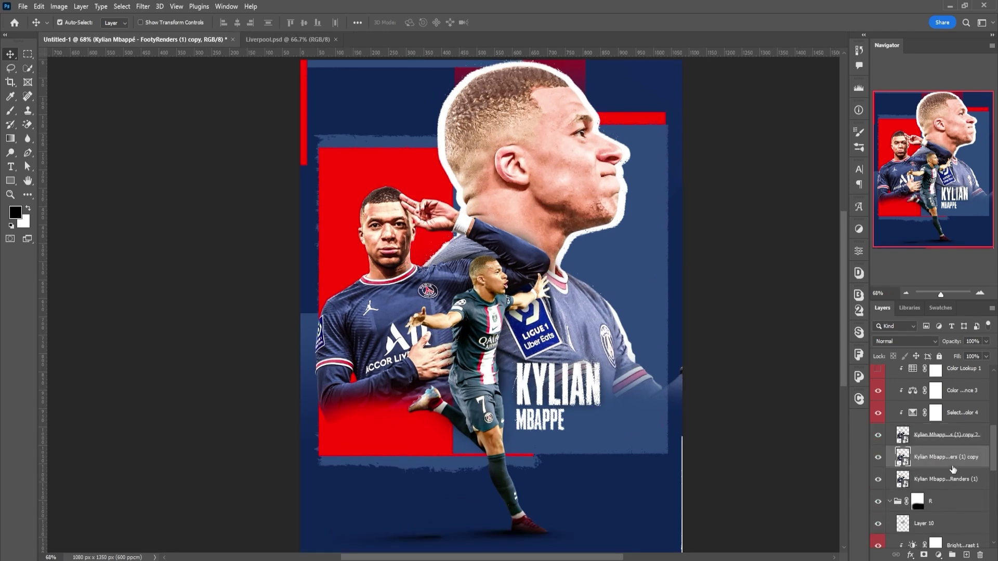
left_click(507, 402)
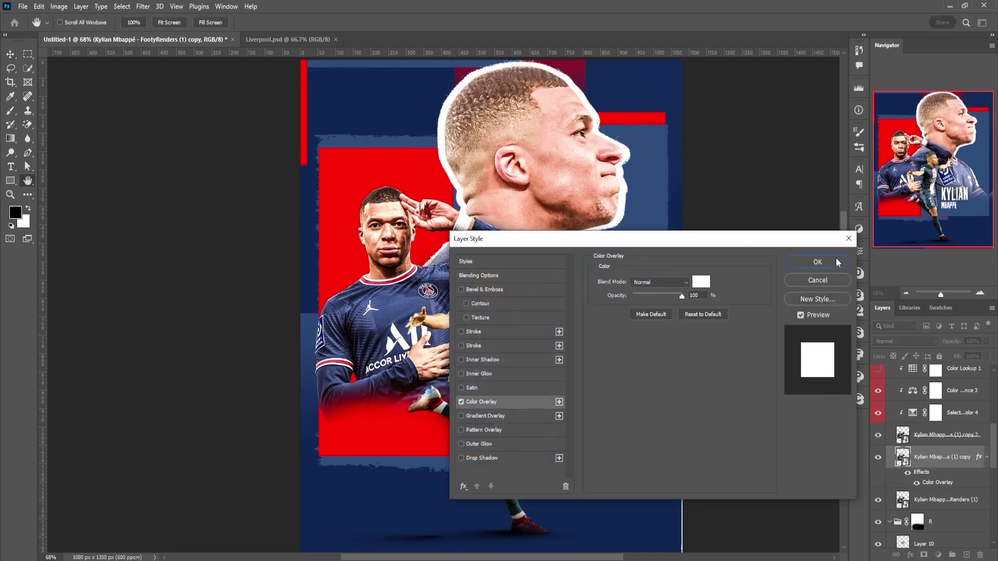
left_click(818, 262)
double_click(982, 499)
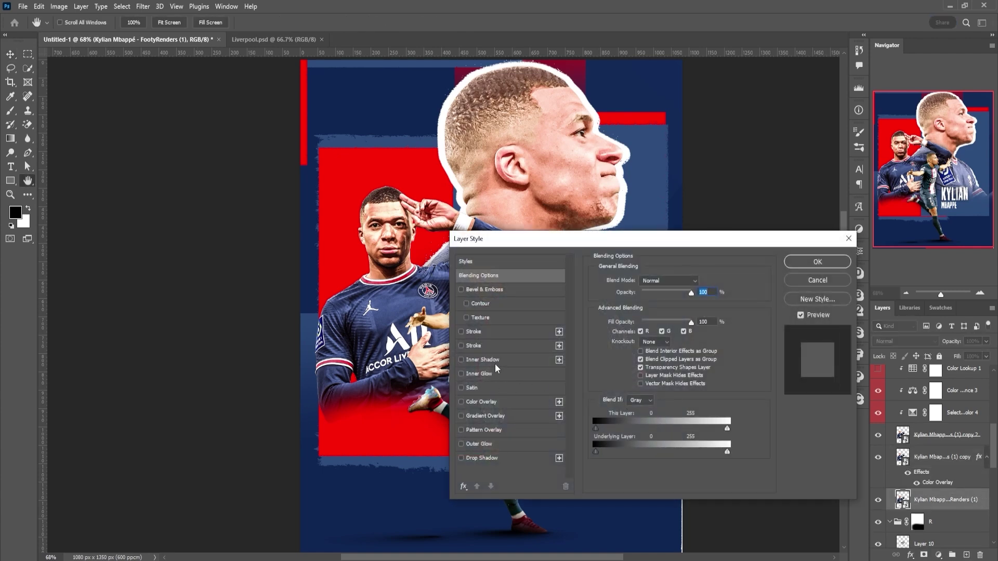
left_click(497, 406)
left_click(817, 262)
- Offset the two white saluting player layers, the lowest to the left and the one above it to the right
key("ctrl+t")
left_click_drag(439, 325, 446, 328)
key("Return")
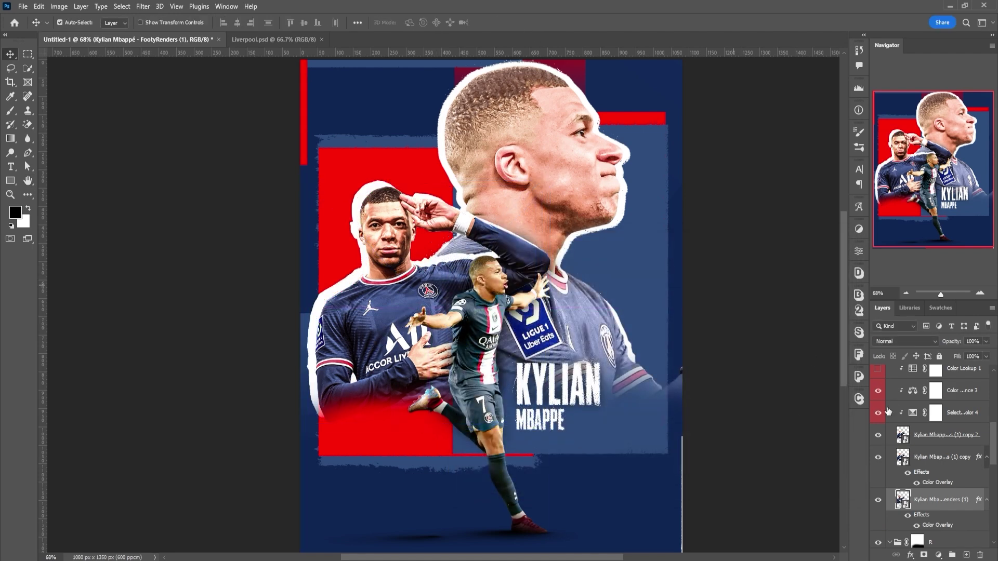
left_click(942, 457)
key("ctrl+t")
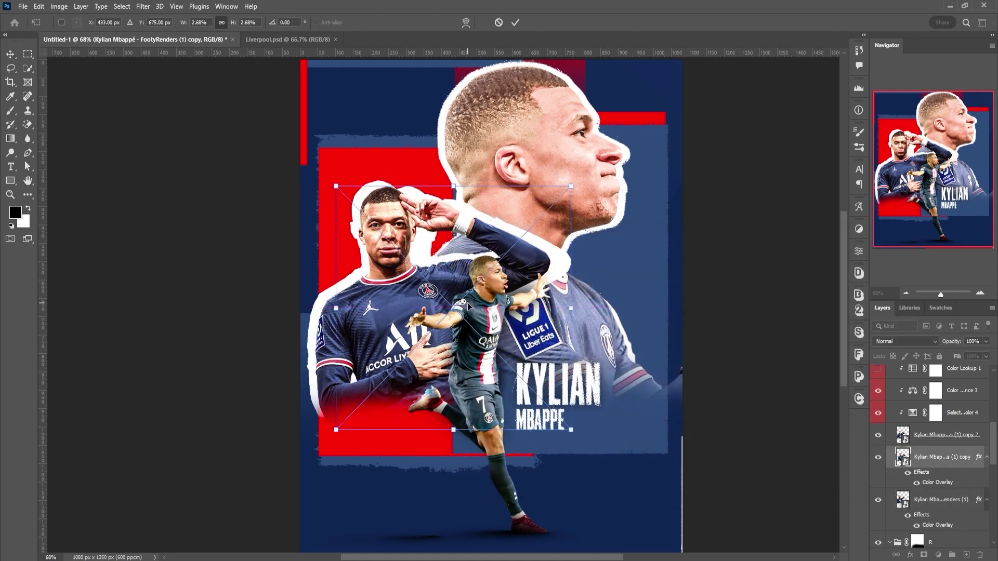
left_click(516, 22)
- Try converting only the lowest white saluting layer to a Smart Object and displacing it at 23 horizontal, 16 vertical with the DUST map
scroll(942, 458, "down", 2)
left_click(942, 460, "shift")
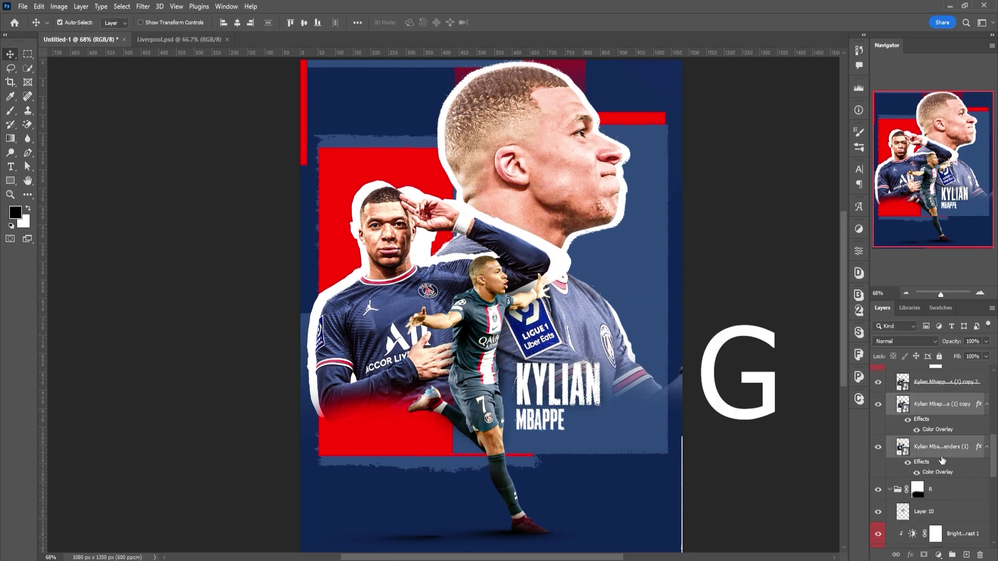
right_click(942, 452)
left_click(832, 243)
left_click(144, 6)
left_click(152, 17)
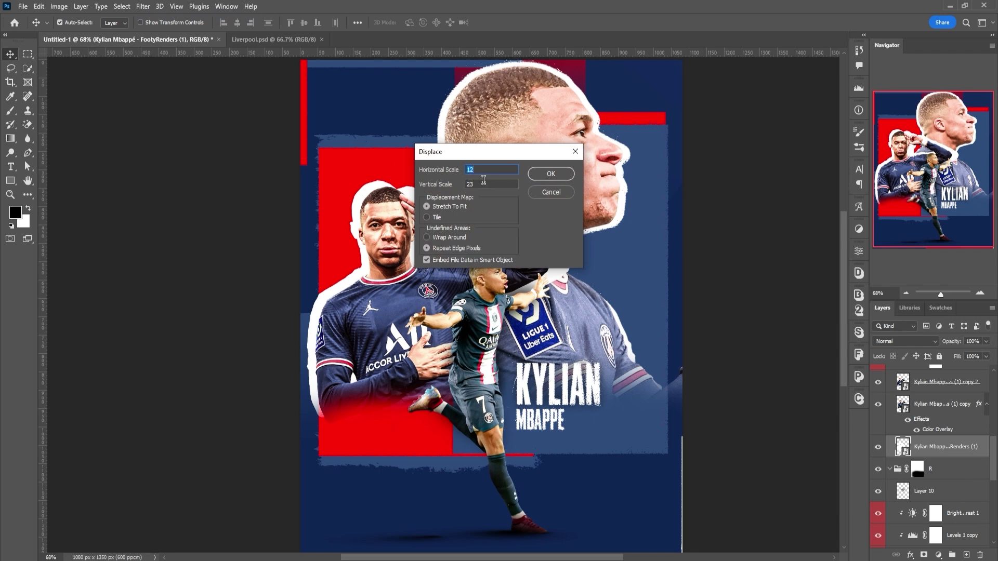
left_click(482, 182)
type("242")
left_click(538, 170)
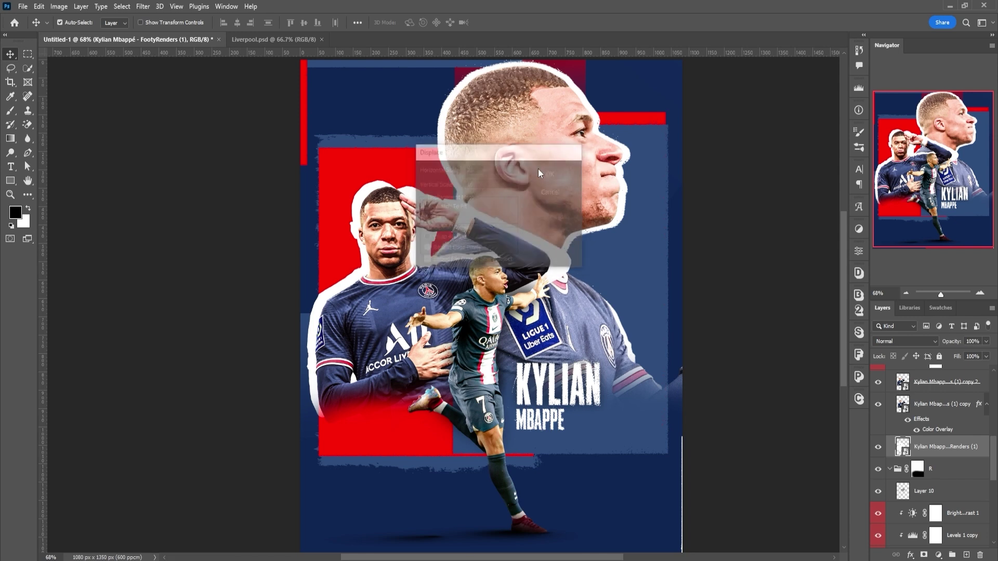
double_click(247, 111)
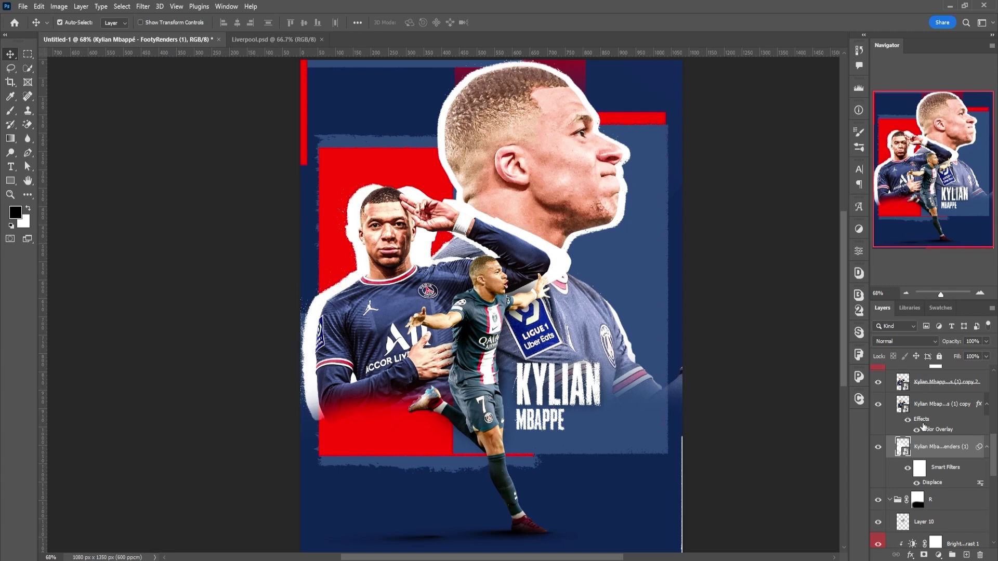
- Undo that Displace, combine both white saluting layers into one Smart Object and displace it at 23 horizontal, 16 vertical with the DUST map
left_click_drag(924, 416, 935, 449)
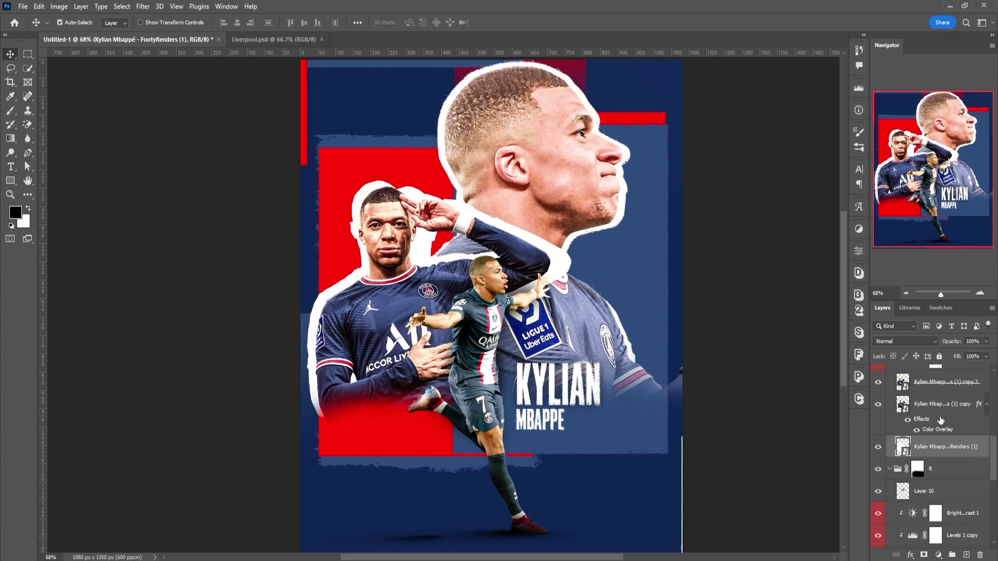
right_click(935, 449)
left_click(884, 202)
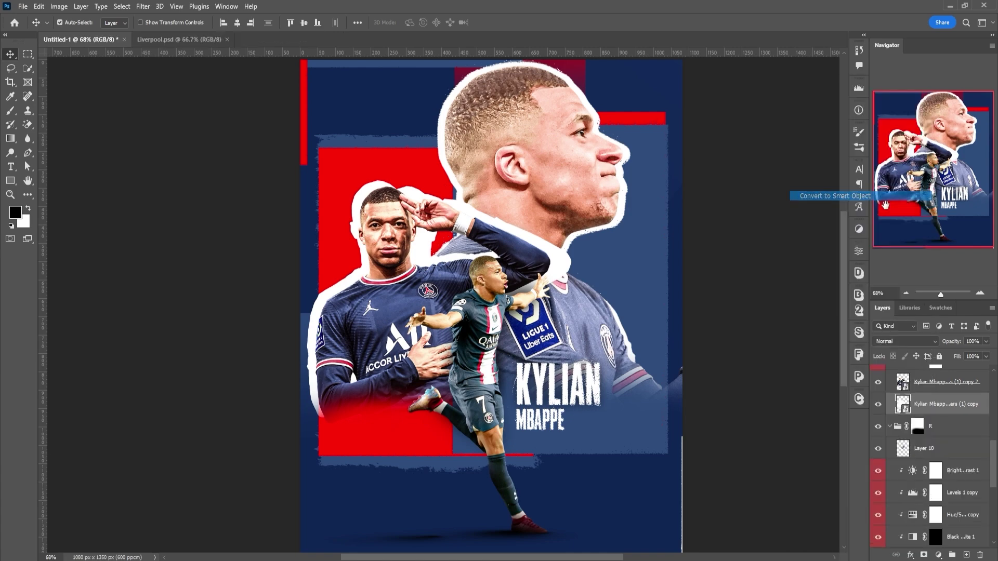
left_click(145, 6)
left_click(156, 16)
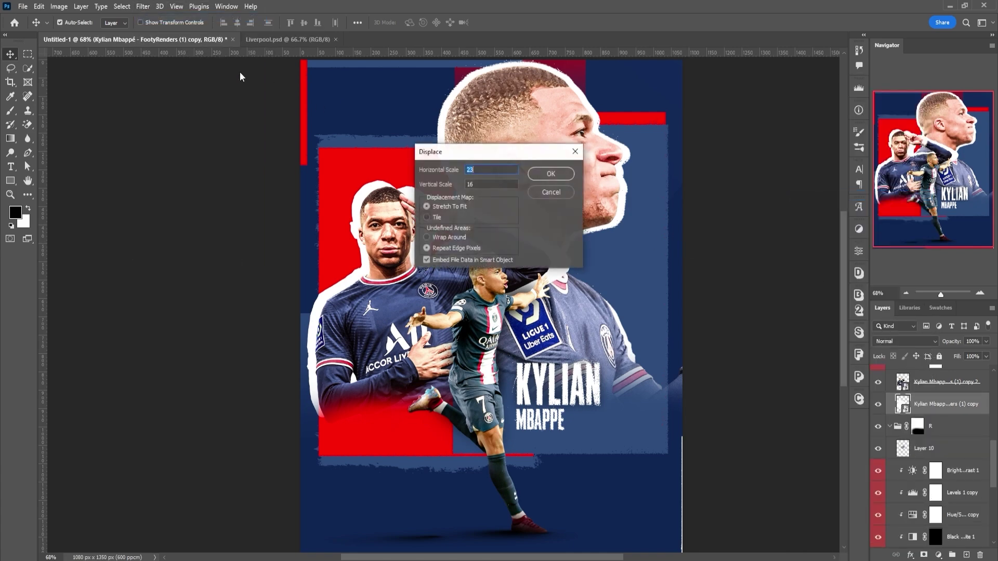
left_click(561, 172)
double_click(294, 127)
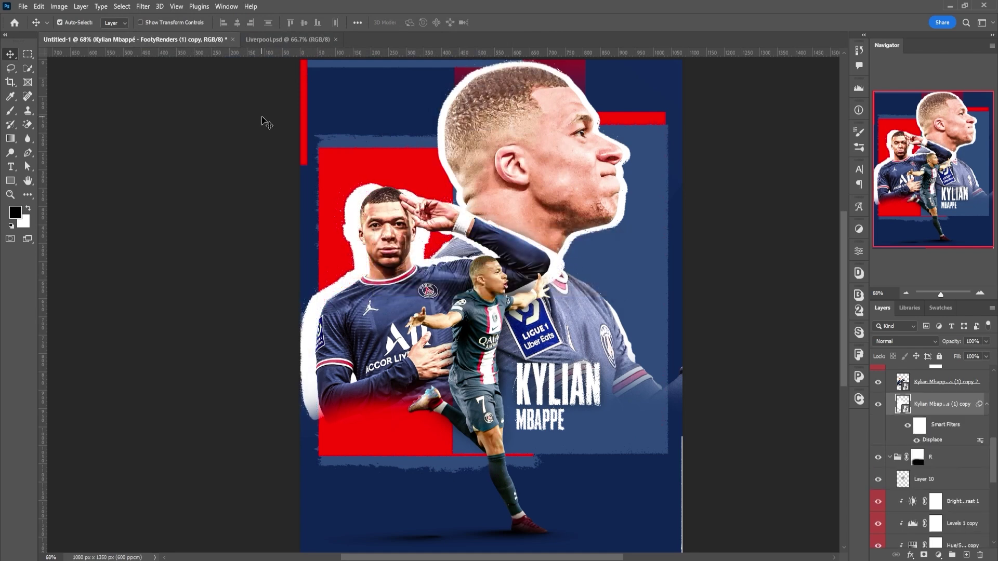
- Duplicate the running player's render twice
left_click(461, 314)
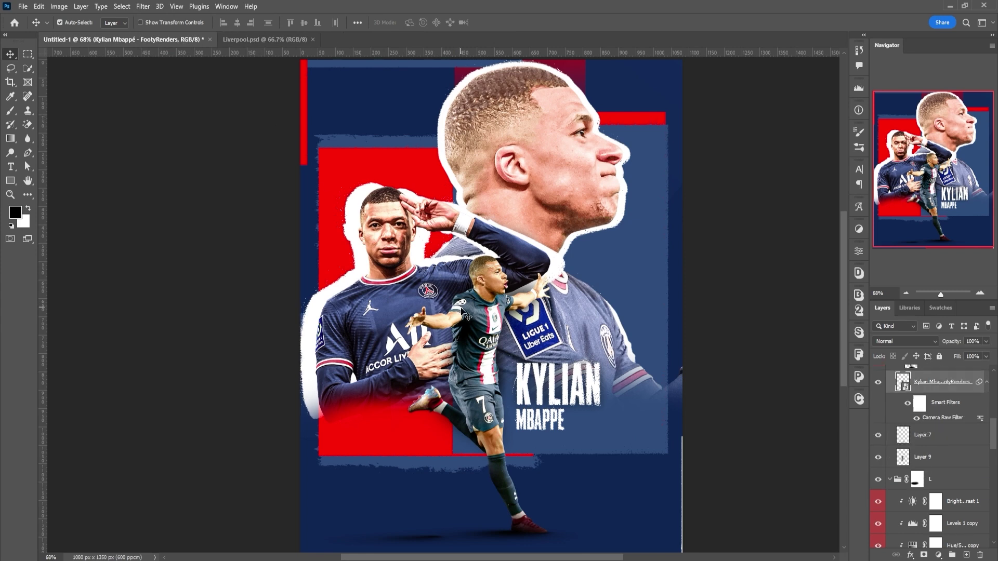
key("ctrl+j")
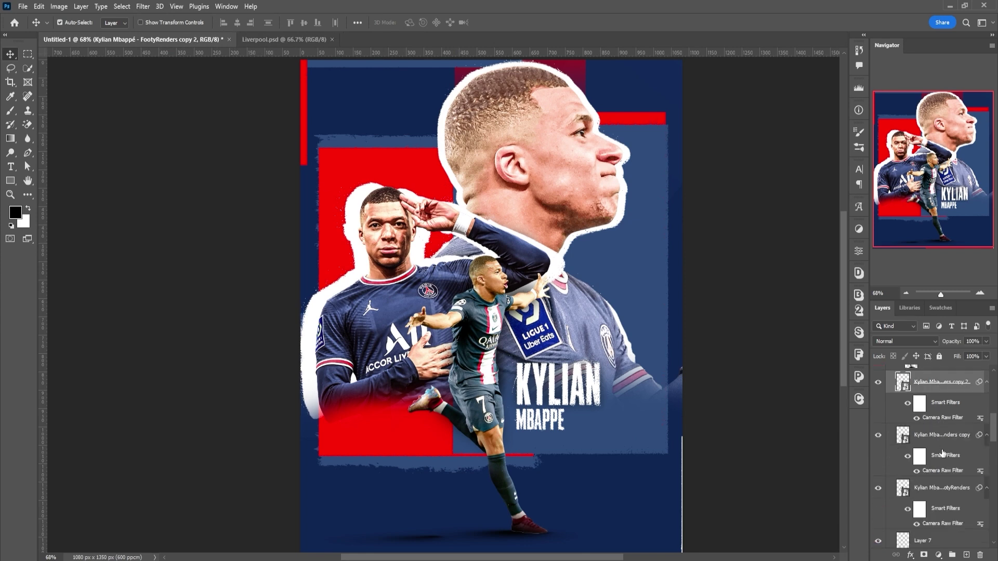
key("ctrl+j")
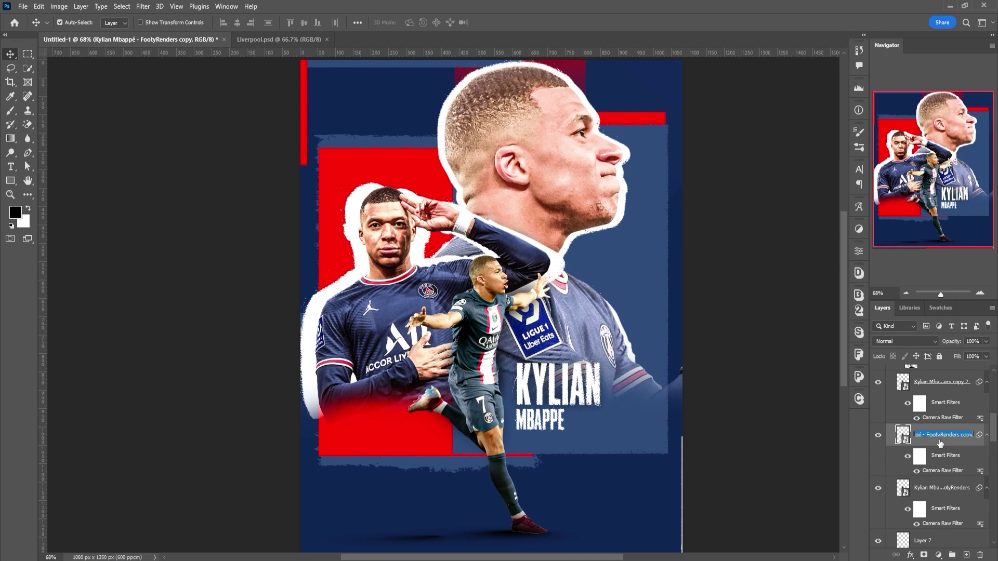
- Add a white Color Overlay to the two lower layers of the running player's render
double_click(942, 444)
left_click(483, 405)
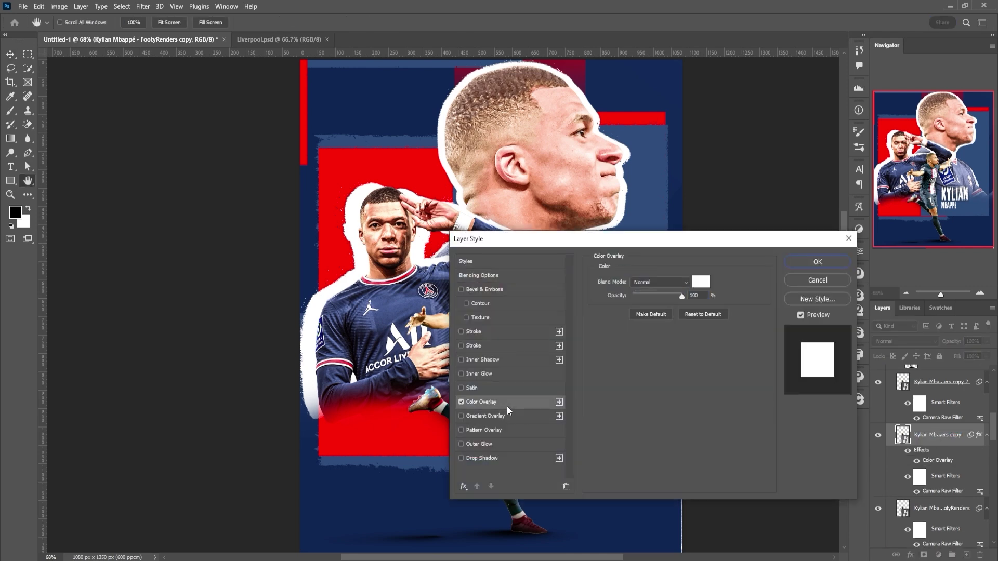
left_click(818, 261)
double_click(946, 519)
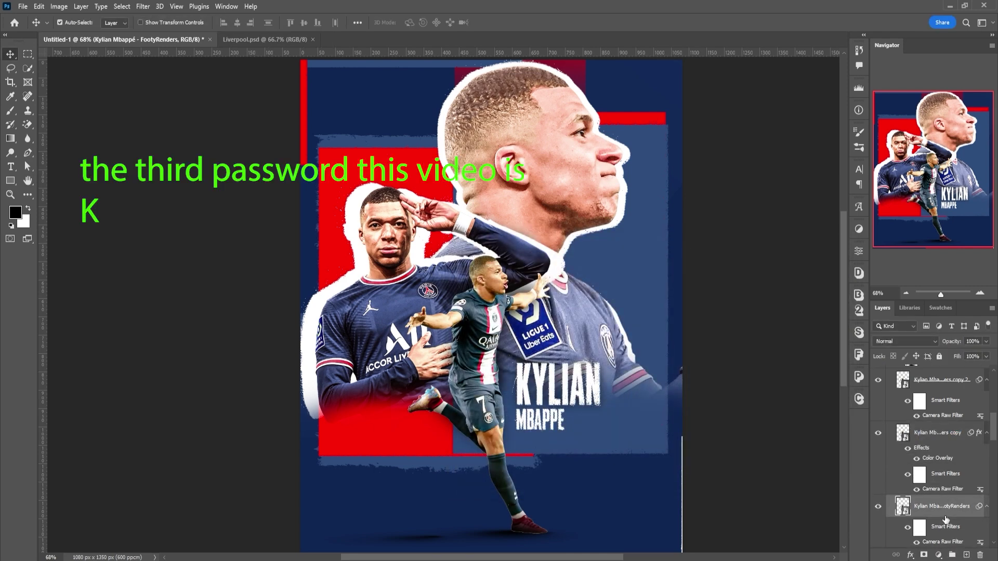
left_click(481, 402)
left_click(818, 262)
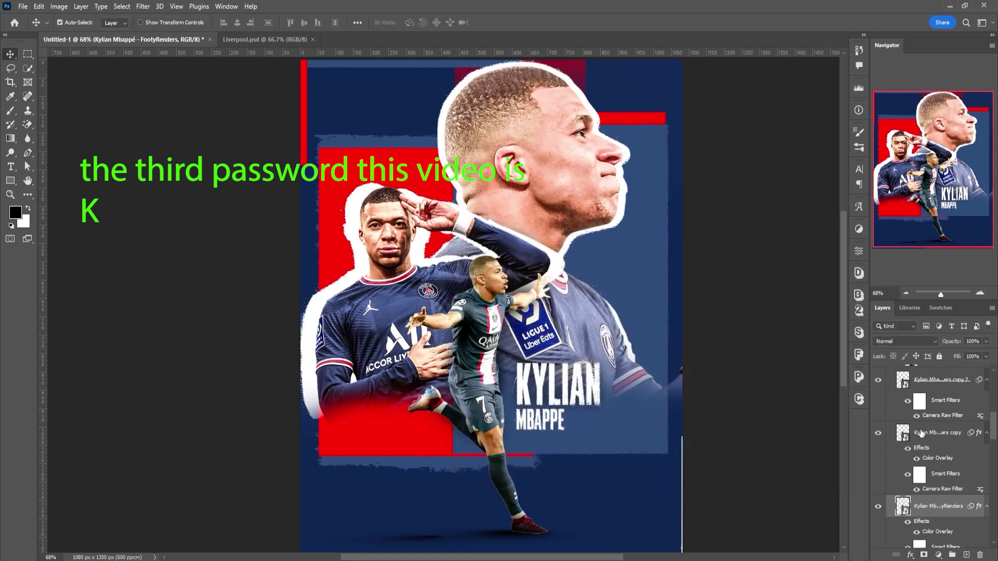
- Offset the two white running player layers to opposite sides and combine them into one Smart Object
left_click(921, 431)
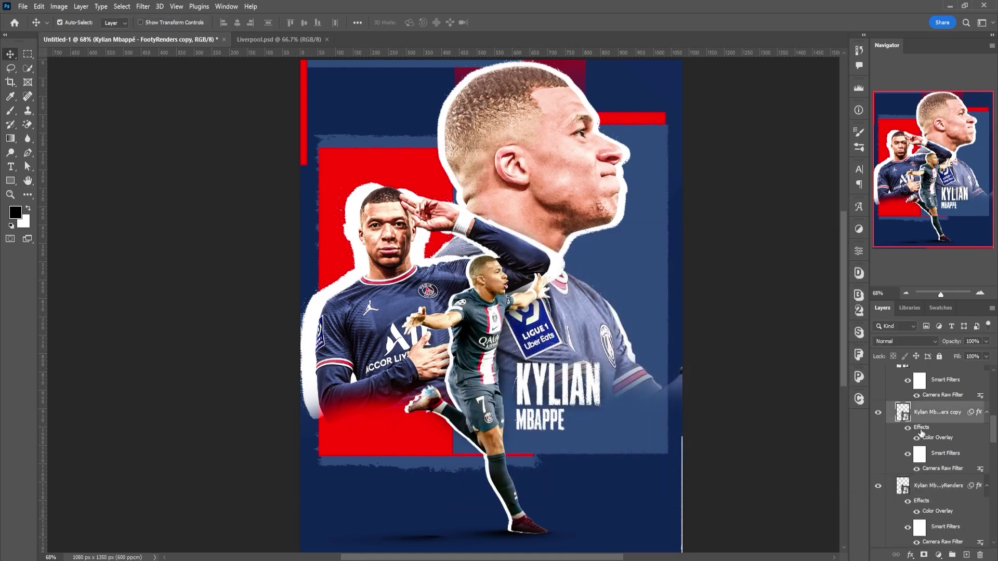
scroll(921, 431, "down", 3)
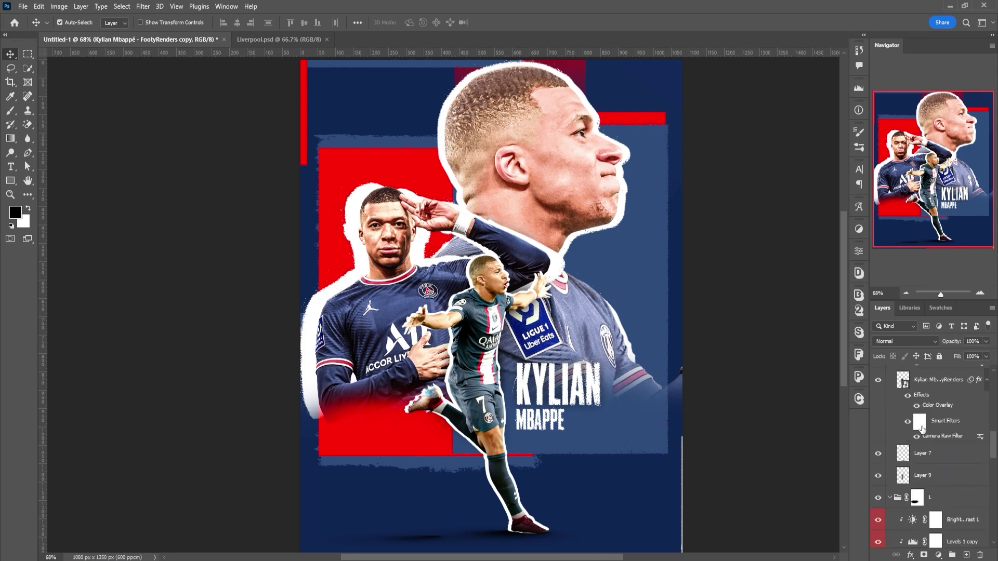
left_click(930, 381, "ctrl")
right_click(922, 383)
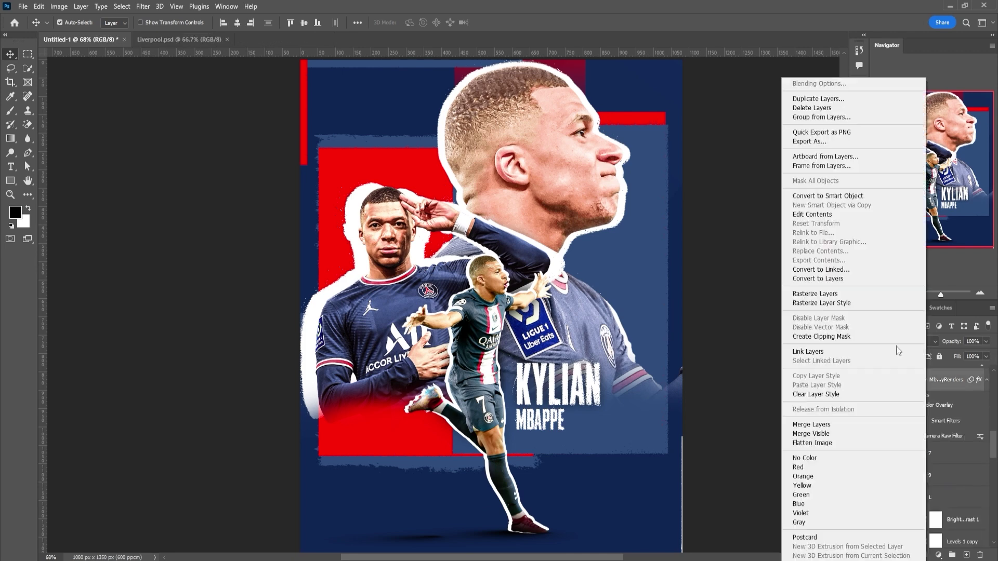
left_click(847, 196)
- Add a layer mask to the running player's white outline and hide it around the planted boot with a hard brush at 100% flow
left_click(925, 553)
scroll(592, 484, "down", 1)
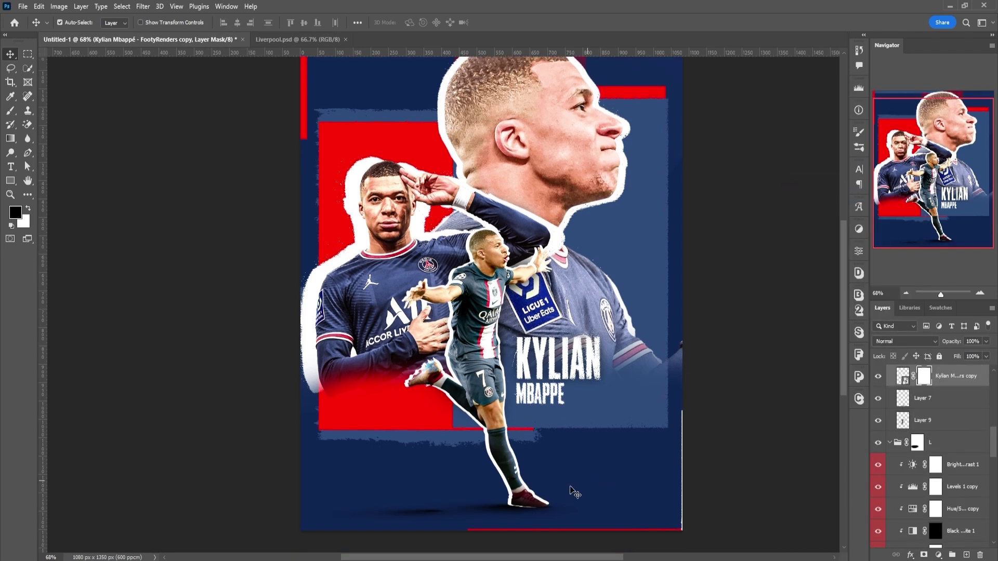
key("b")
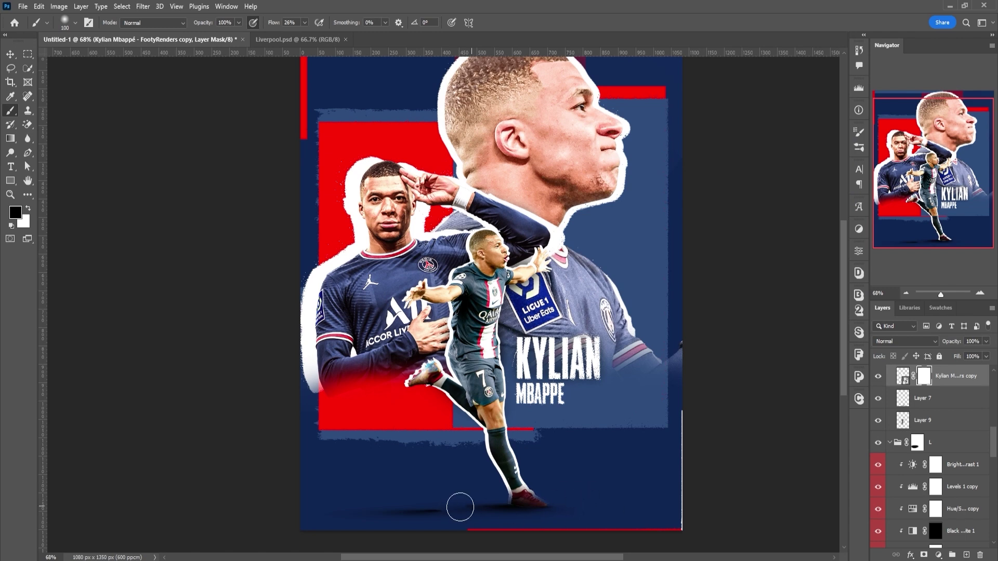
right_click(580, 498)
left_click(672, 465)
key("Return")
left_click_drag(566, 498, 528, 508)
key("ctrl+z")
left_click_drag(275, 22, 332, 23)
left_click_drag(524, 527, 554, 511)
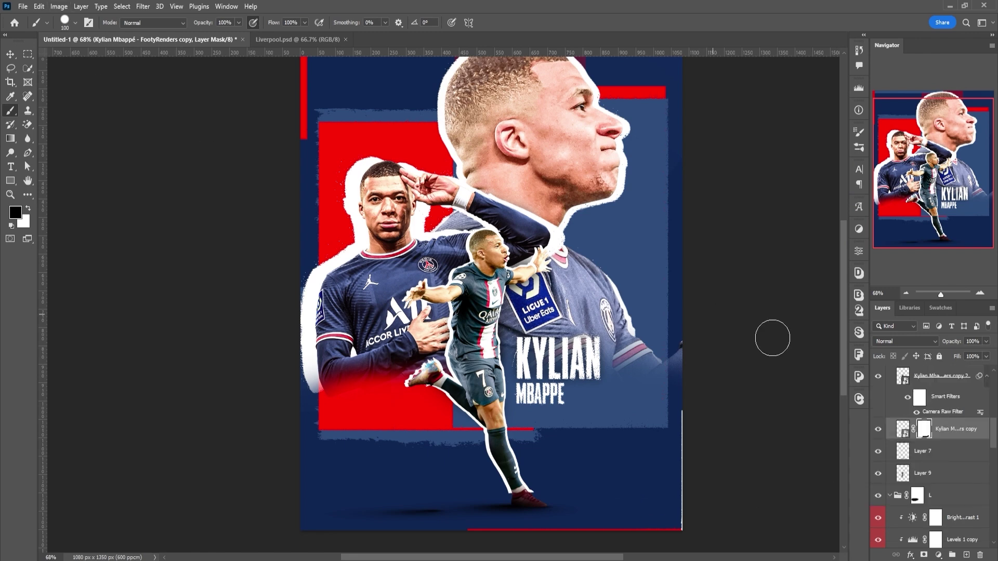
- Apply the Displace filter to the running player's white outline Smart Object using a displacement map
left_click(143, 6)
left_click(302, 159)
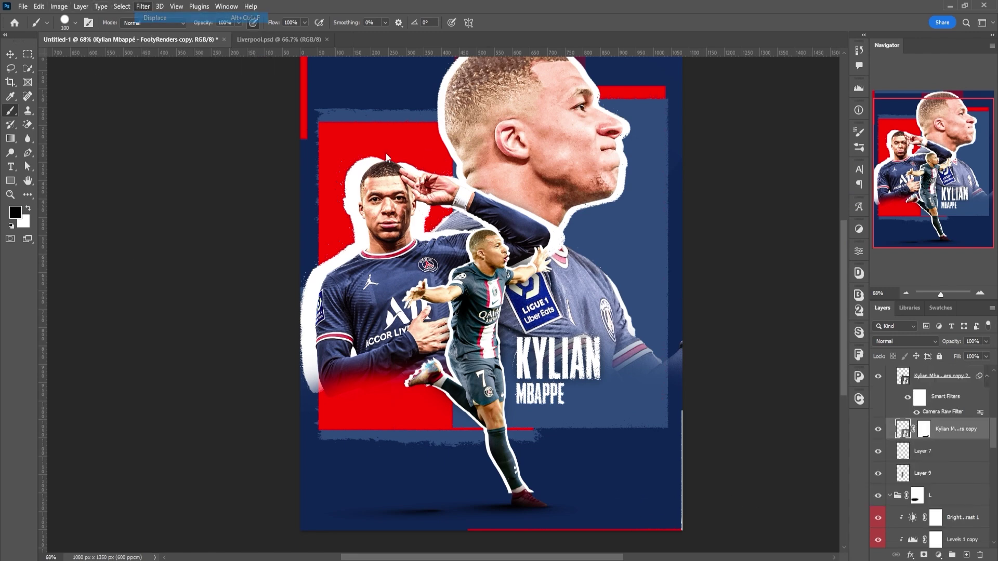
left_click(553, 165)
double_click(237, 183)
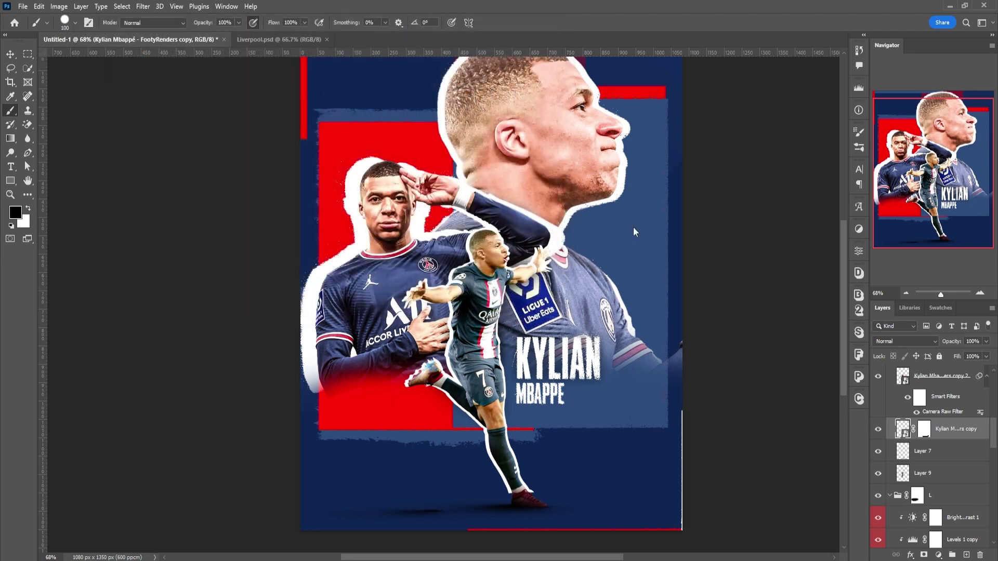
- Shift the running player's displaced white outline slightly left behind him
key("v")
key("Left")
key("Left")
key("Left")
key("Left")
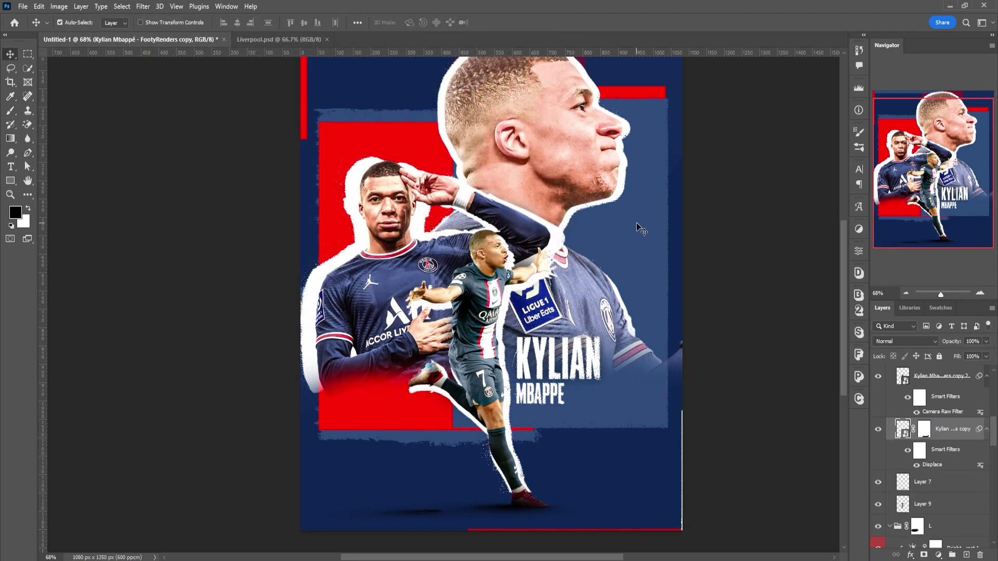
key("Left")
key("Left")
key("Left")
key("Left")
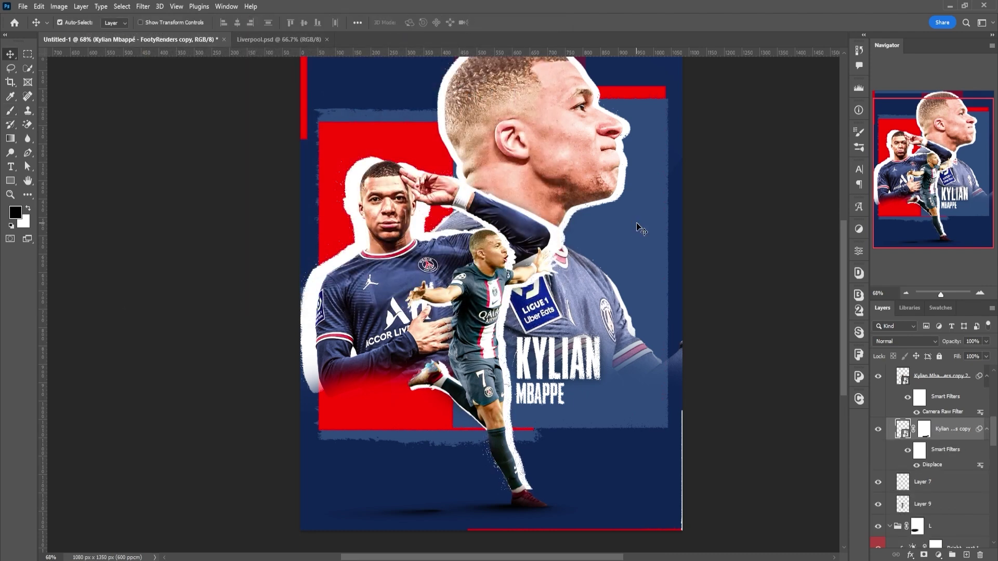
- Add a soft black Outer Glow in Normal mode to the red and blue background shapes on Layer 3, adjusting its opacity and size
scroll(642, 229, "down", 3)
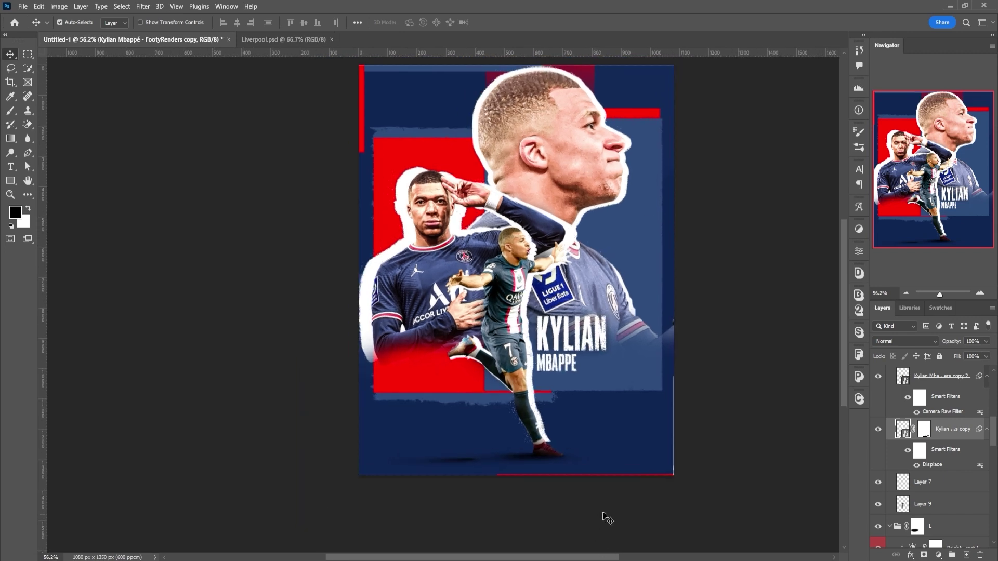
scroll(622, 497, "down", 5)
scroll(514, 261, "up", 7)
scroll(358, 307, "up", 3)
scroll(349, 319, "down", 2)
scroll(336, 319, "up", 2)
left_click(623, 308)
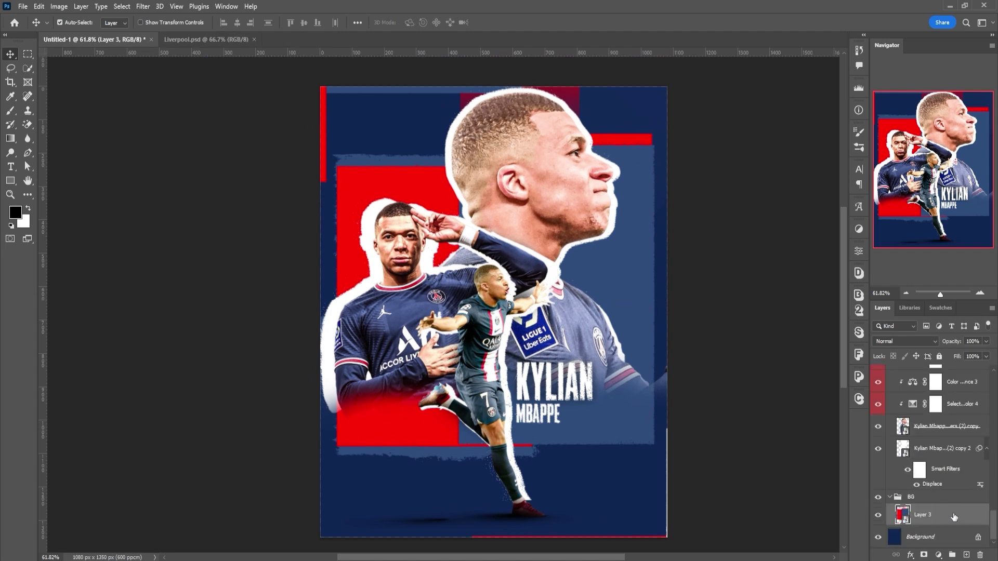
double_click(972, 515)
left_click(479, 444)
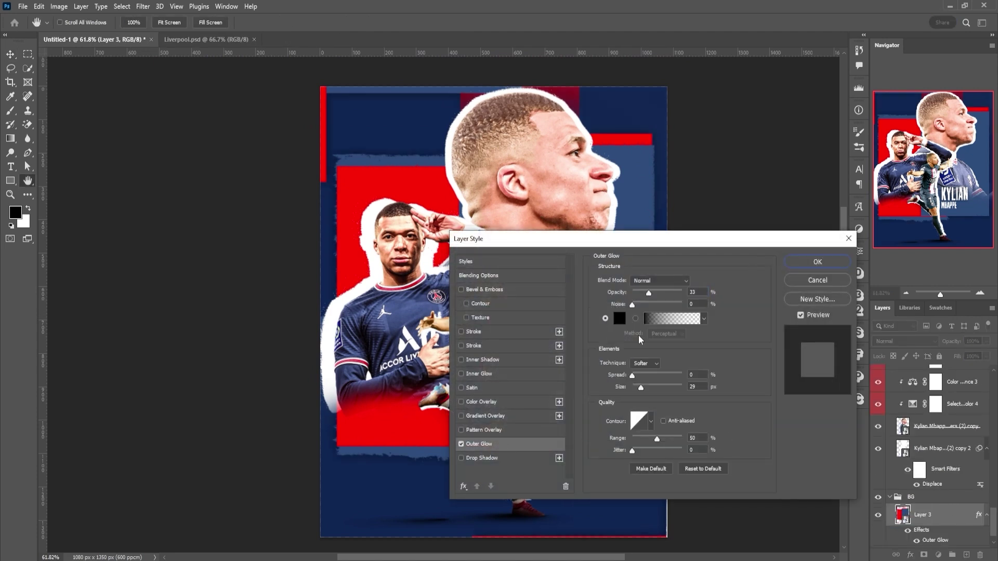
left_click_drag(641, 292, 642, 292)
left_click_drag(644, 386, 646, 386)
left_click_drag(650, 291, 641, 295)
left_click(814, 266)
scroll(540, 405, "down", 1)
scroll(543, 408, "up", 1)
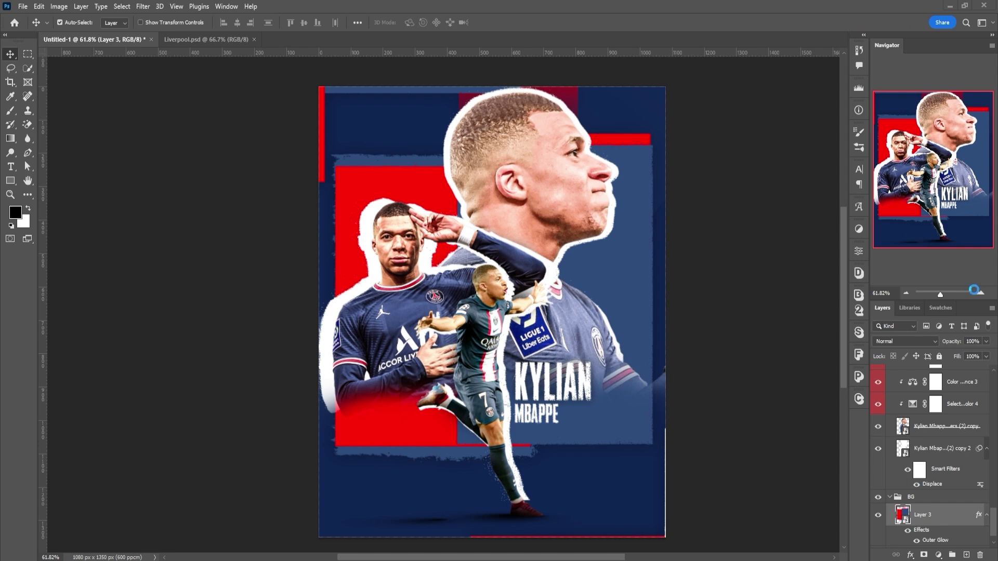
- Place the Feyu2ipXwAAgxDU photo beneath Layer 3 and scale it down into the poster's upper right corner
scroll(494, 312, "down", 2)
scroll(945, 491, "down", 2)
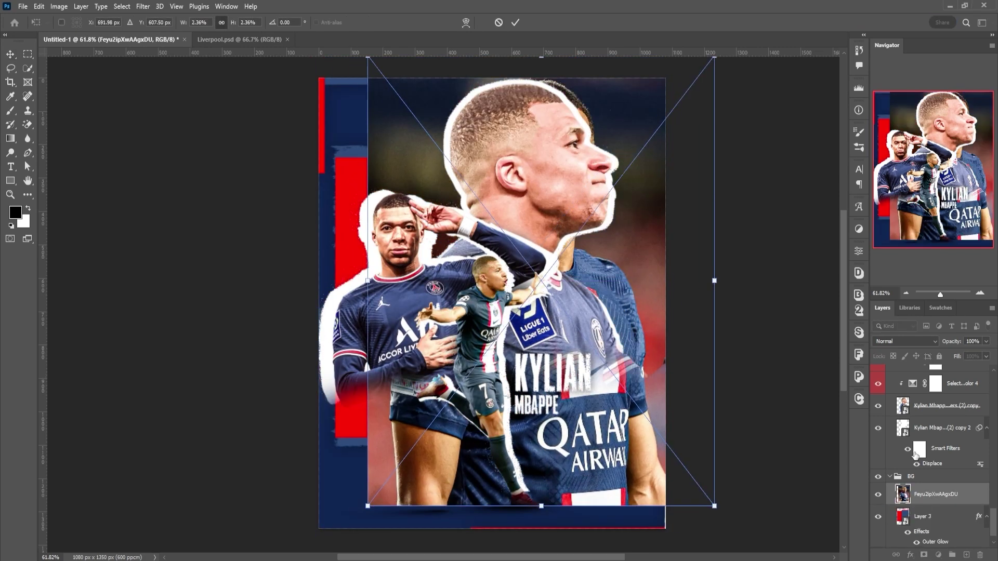
key("Return")
key("ctrl+bracketleft")
key("ctrl+t")
left_click_drag(640, 319, 676, 185)
left_click_drag(756, 145, 659, 163)
key("ctrl+z")
key("shift+Up")
key("shift+Up")
left_click(515, 22)
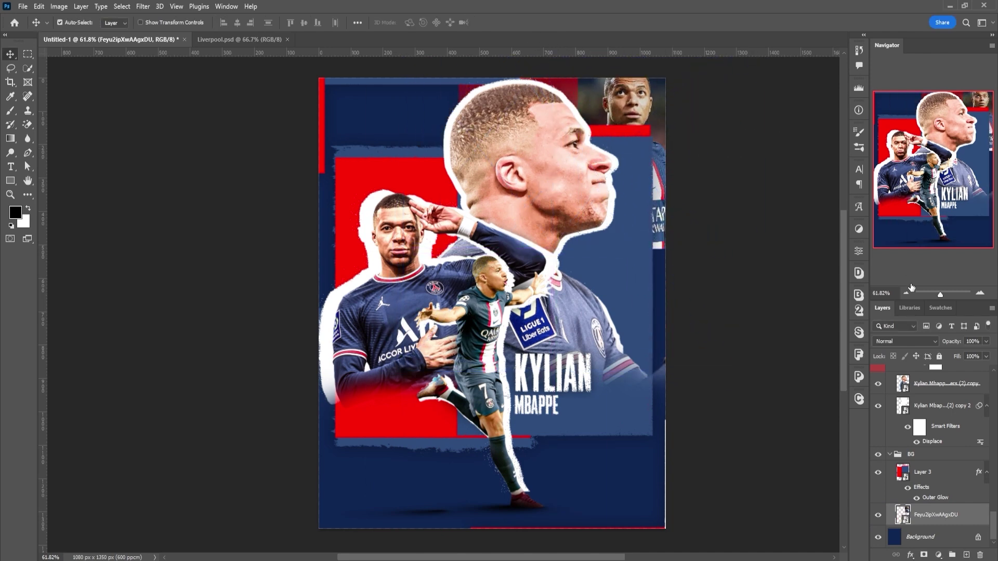
- Set the upper right corner photo to Luminosity blending at 29% opacity
left_click(898, 346)
left_click(898, 537)
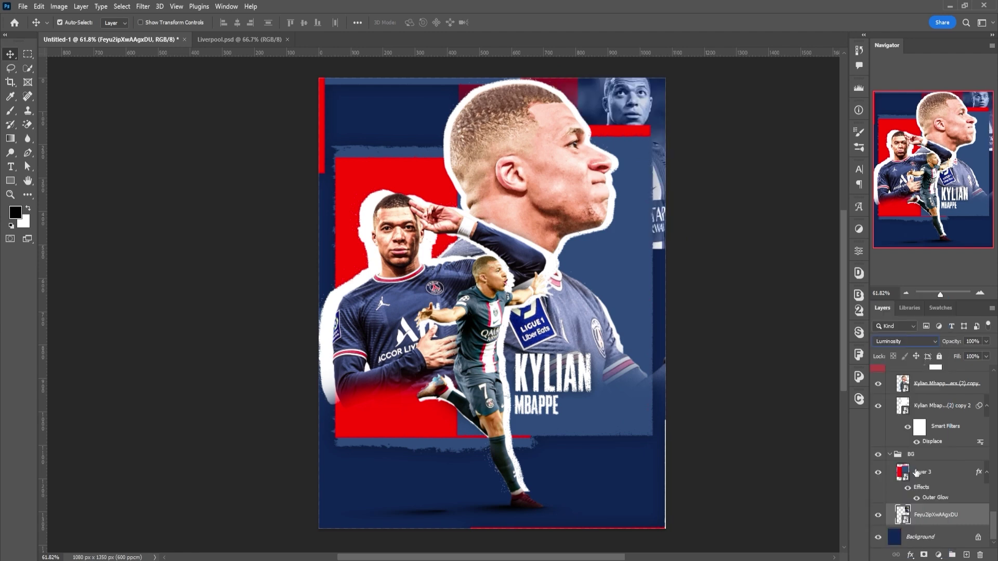
left_click_drag(948, 343, 910, 342)
- Add a layer mask to the upper right corner photo and fade its lower part with a soft 400 px brush at 24% flow
left_click(924, 554)
key("b")
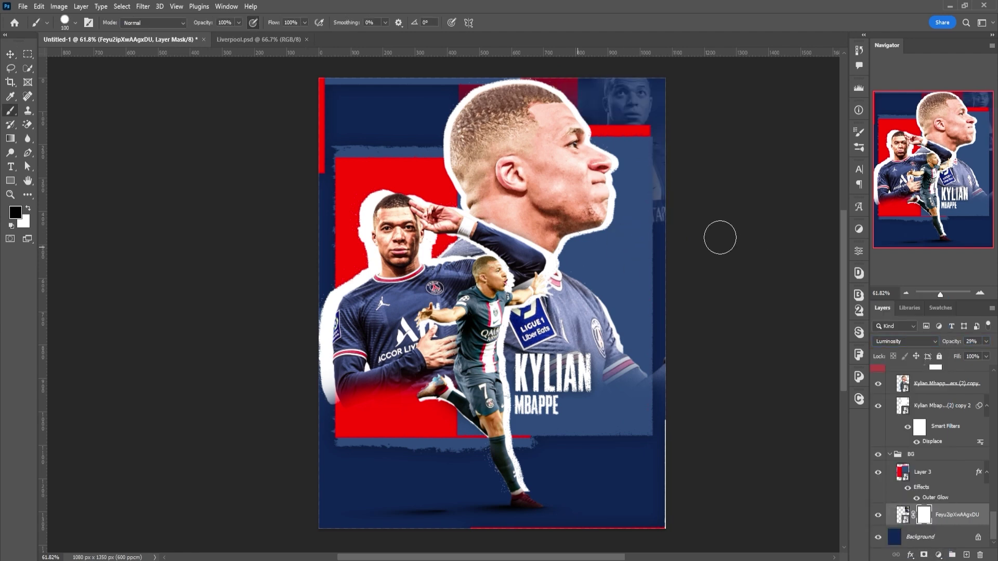
right_click(676, 253)
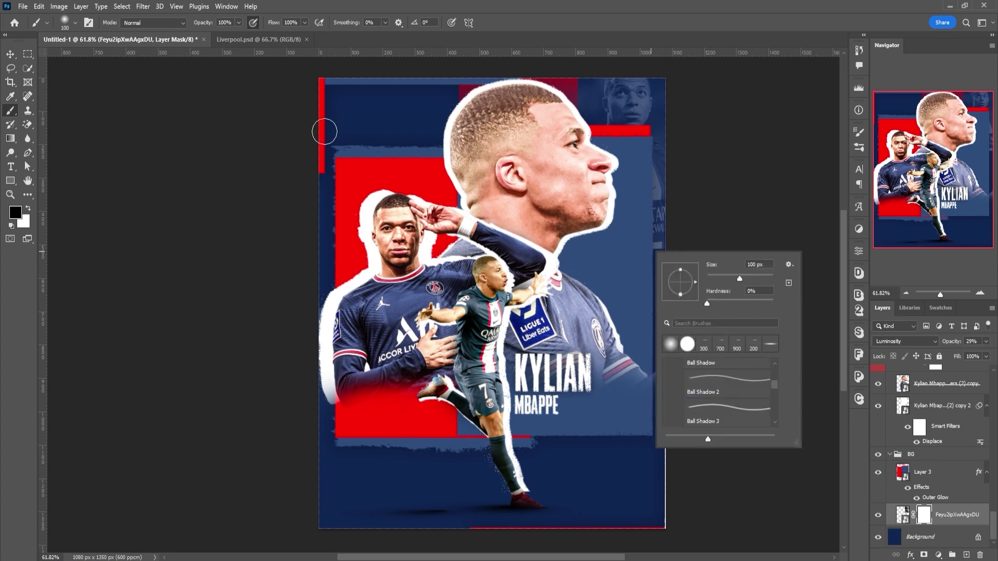
left_click_drag(273, 22, 234, 24)
key("bracketright")
key("bracketright")
key("bracketright")
key("bracketright")
key("bracketright")
key("bracketright")
key("bracketright")
key("bracketright")
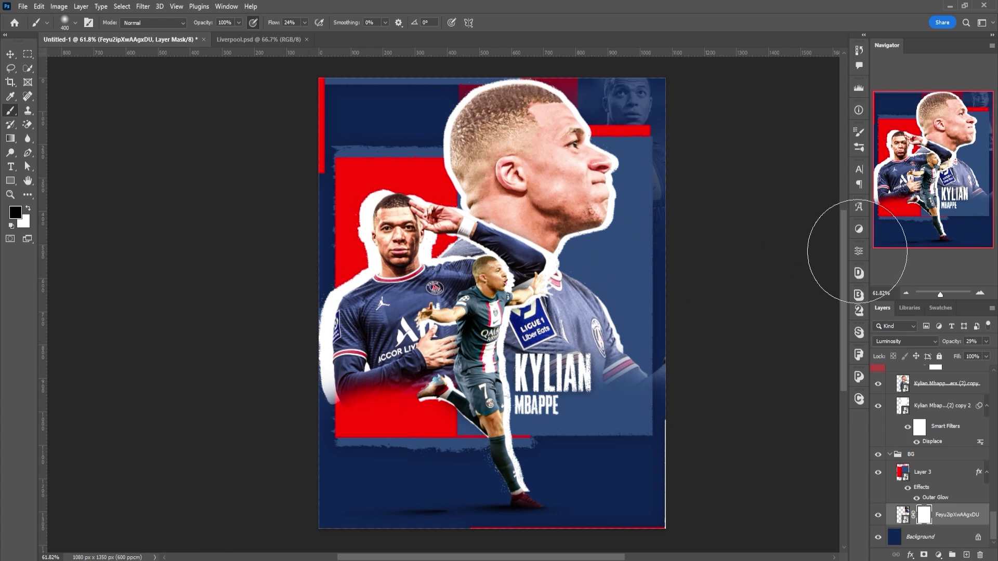
left_click_drag(416, 248, 563, 250)
- Place the 45230455 photo beneath Layer 3, positioned in the poster's upper left area
scroll(585, 254, "down", 4)
scroll(541, 320, "up", 3)
scroll(530, 312, "up", 1)
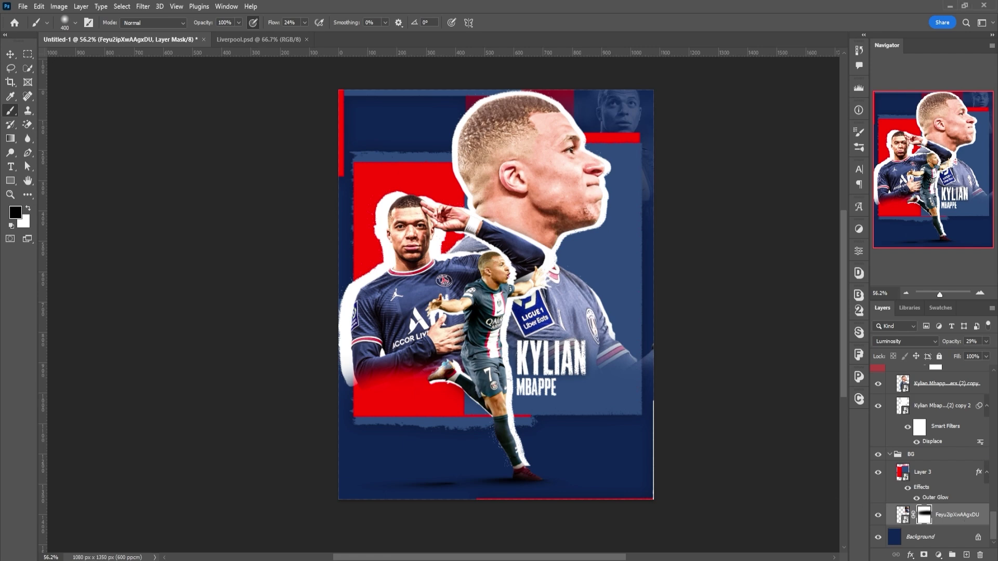
left_click_drag(497, 381, 416, 220)
left_click_drag(421, 165, 423, 190)
left_click(515, 23)
key("b")
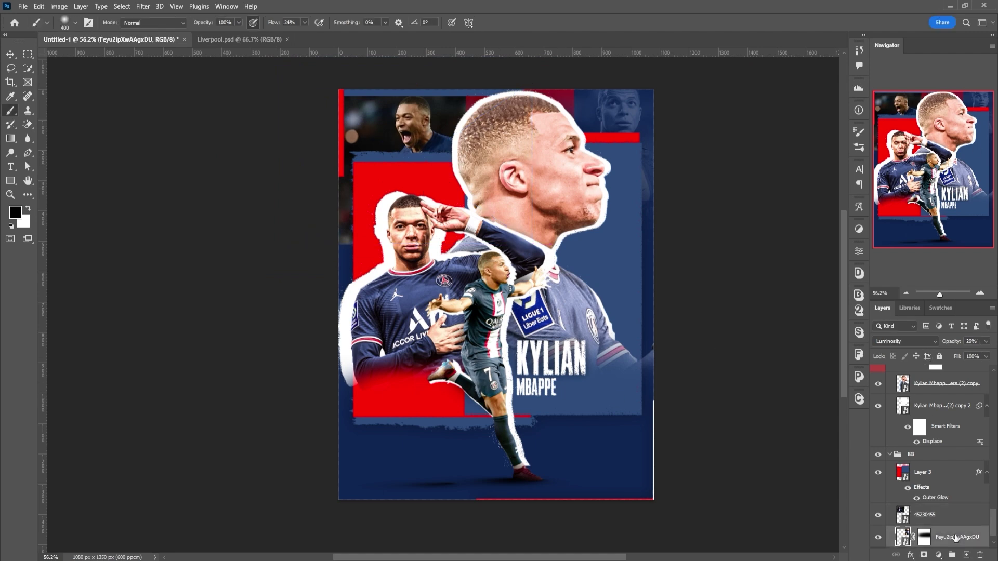
- Set the 45230455 photo to Luminosity blending at 30% opacity
left_click(916, 342)
left_click(907, 553)
left_click(957, 542)
left_click(957, 520)
left_click_drag(951, 341, 913, 335)
- Mask the 45230455 photo and fade its edges into the navy background with the soft brush at 24% flow
left_click(923, 554)
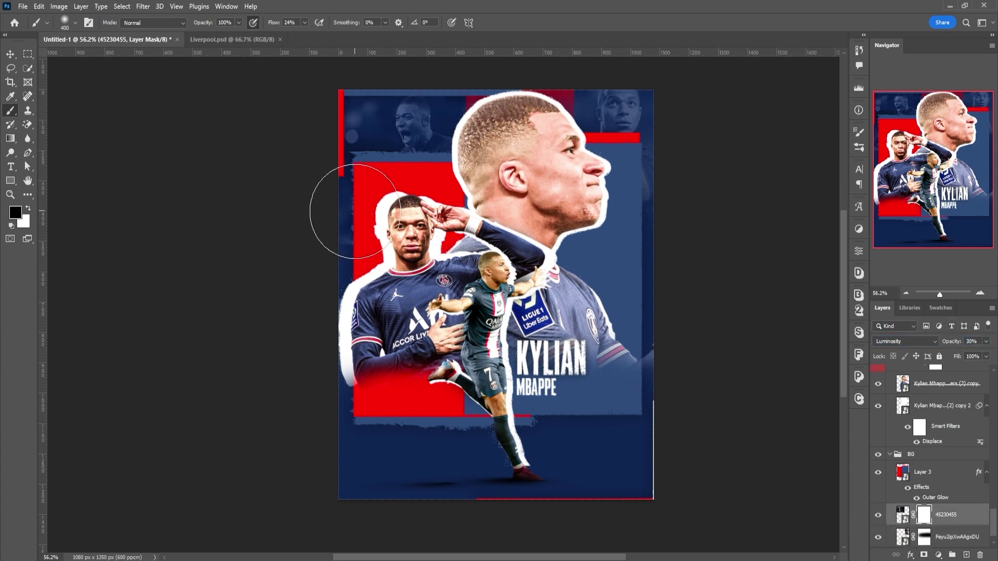
scroll(667, 229, "up", 1)
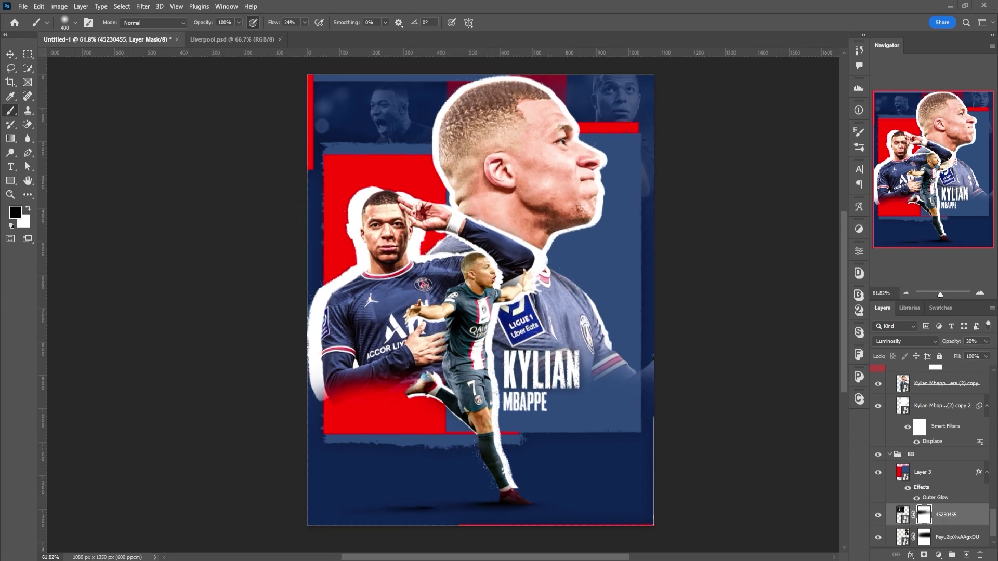
scroll(449, 259, "up", 1)
scroll(453, 257, "down", 2)
scroll(484, 247, "up", 2)
scroll(485, 243, "down", 1)
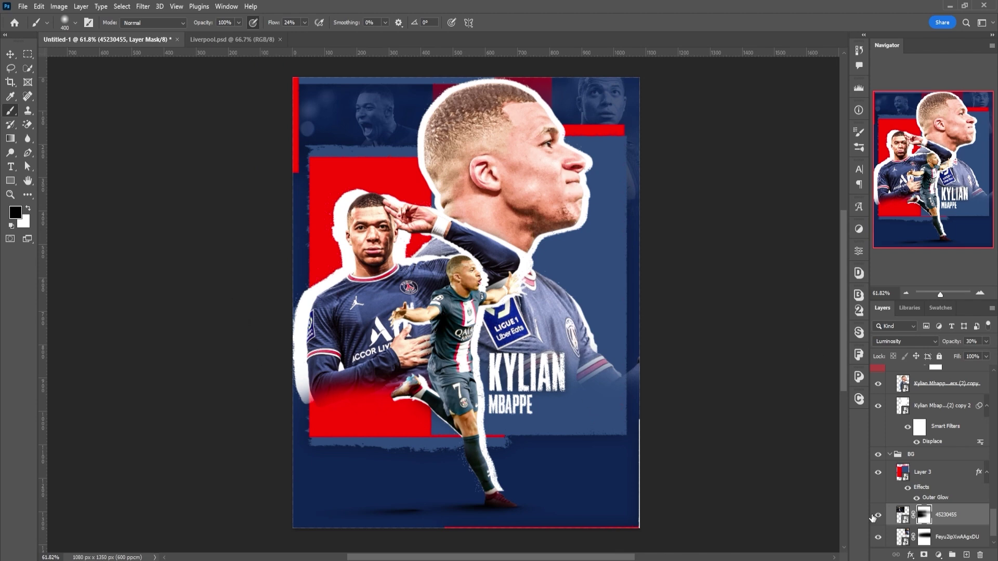
scroll(368, 263, "up", 1)
scroll(368, 262, "down", 1)
scroll(406, 260, "up", 1)
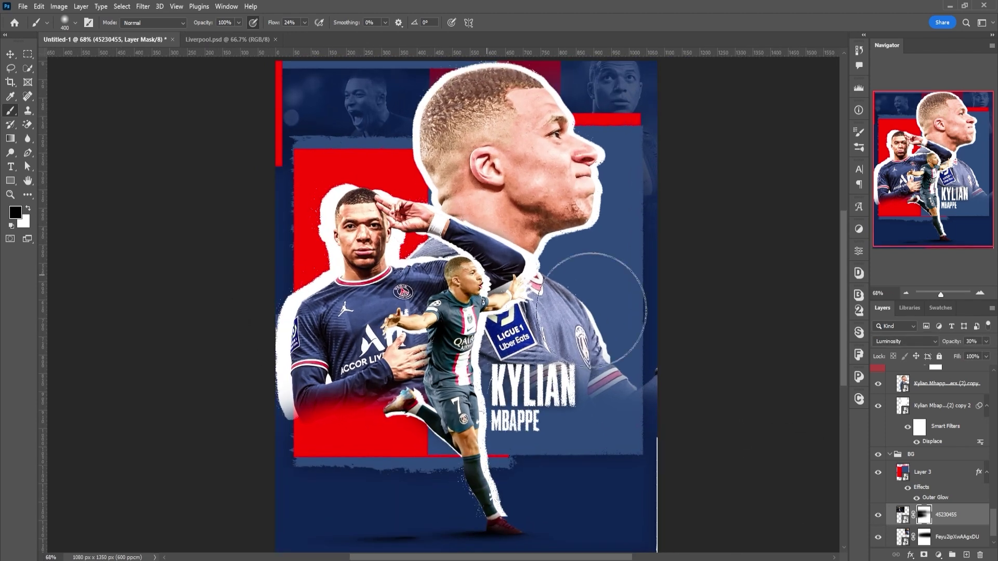
scroll(462, 301, "down", 1)
scroll(461, 322, "down", 1)
scroll(461, 343, "up", 2)
scroll(459, 364, "down", 1)
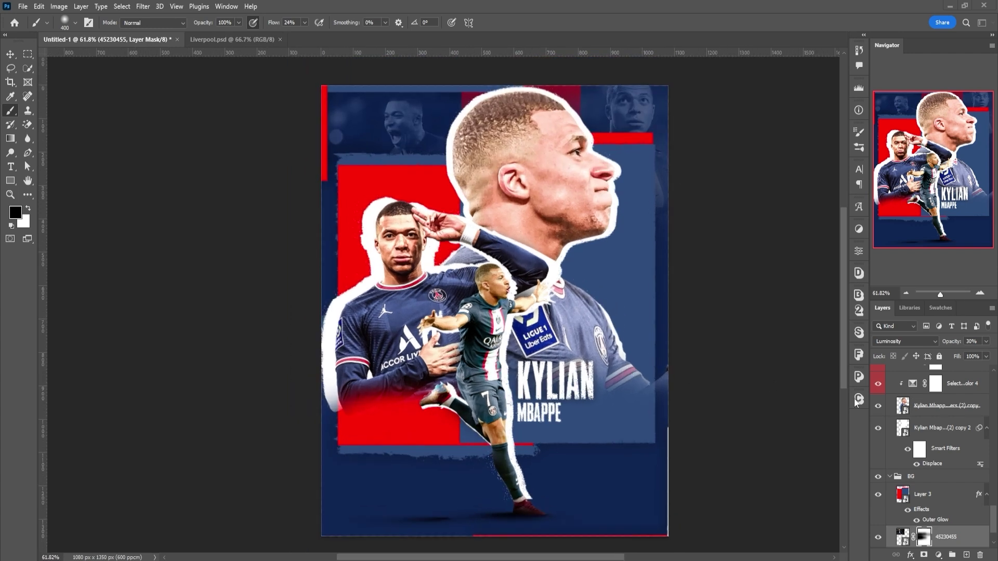
- Try placing the white ripped-paper image over the poster's lower left area, above the title layer, and undo it
scroll(990, 442, "up", 3)
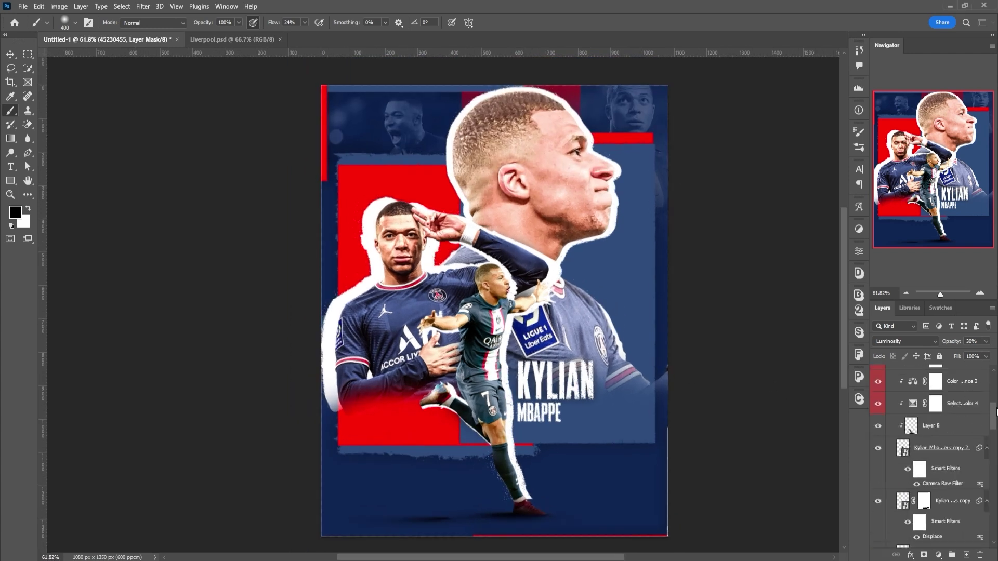
scroll(993, 411, "up", 5)
left_click(917, 376)
key("ctrl+t")
left_click_drag(468, 330, 413, 490)
left_click(515, 22)
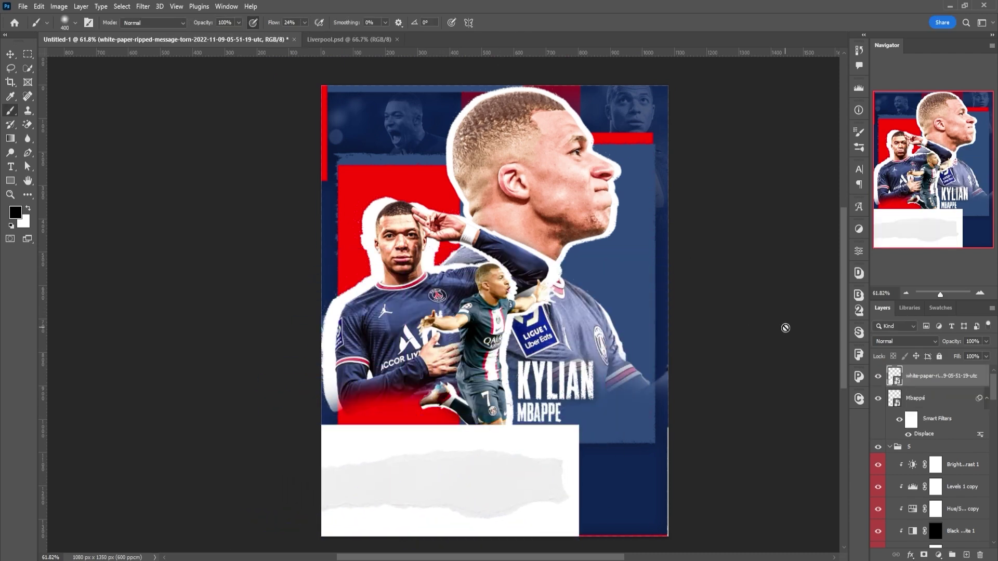
key("ctrl+z")
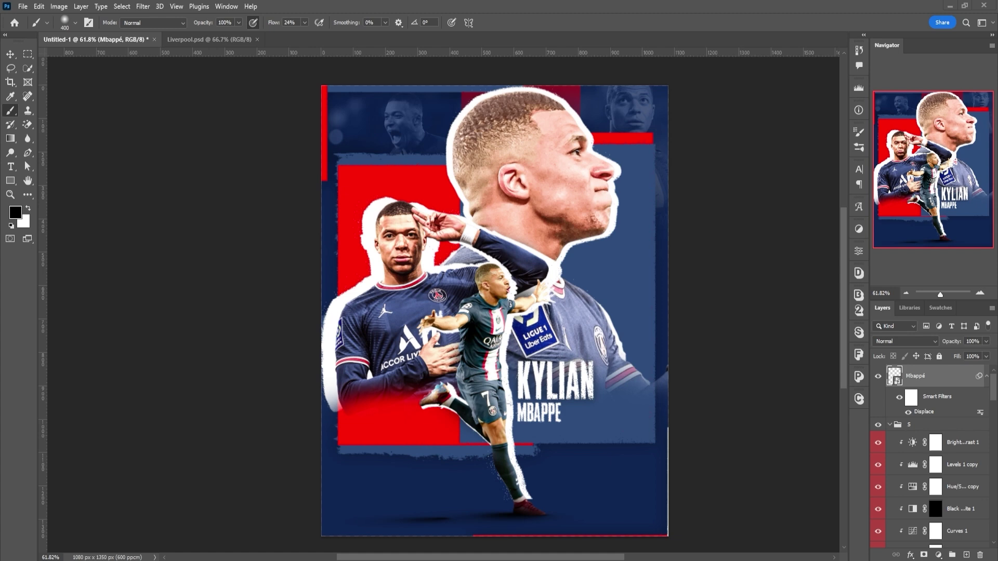
- Place the black ripped-paper image across the middle of the poster above all layers and set its blend mode to Screen
left_click_drag(435, 472, 423, 470)
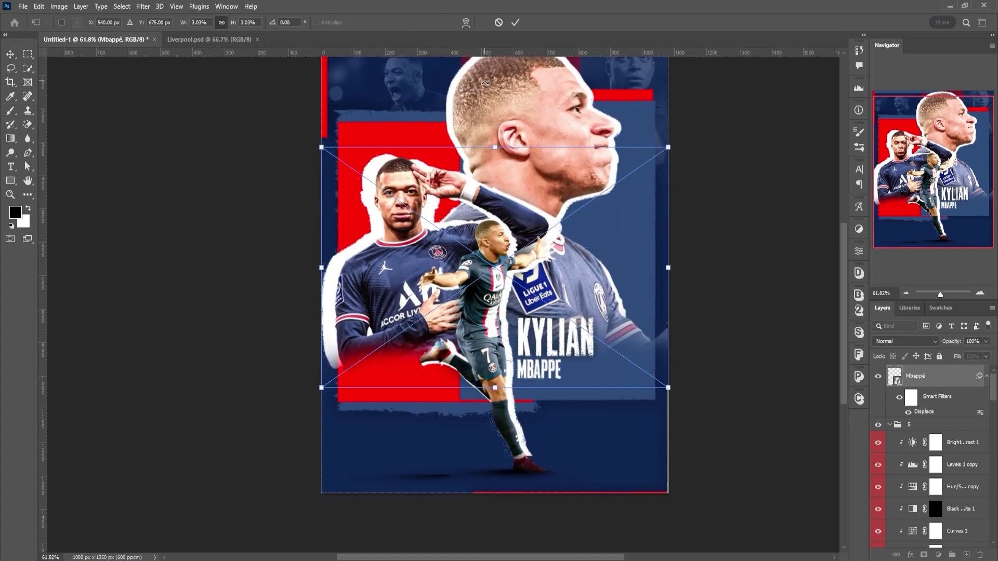
key("b")
left_click(906, 340)
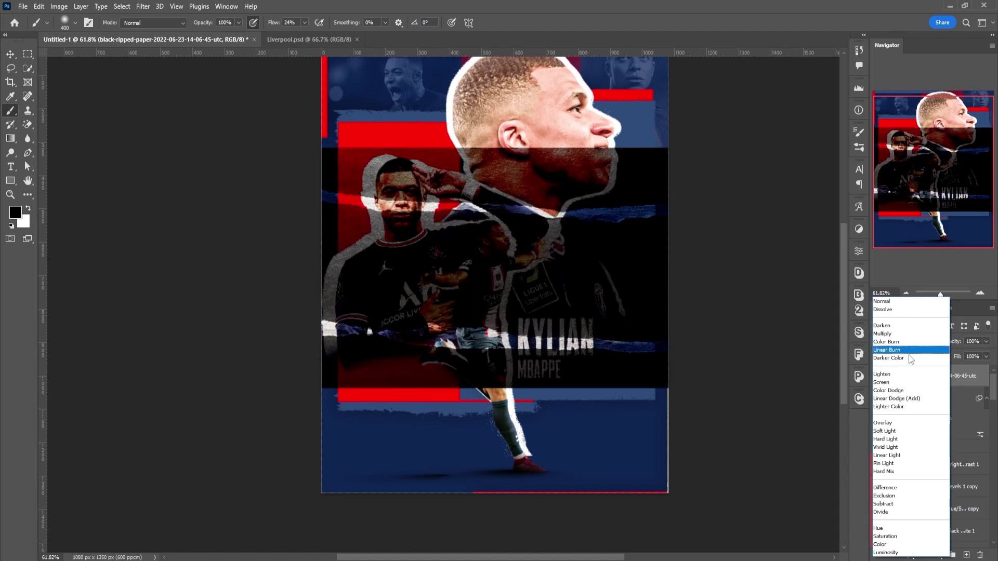
left_click(895, 385)
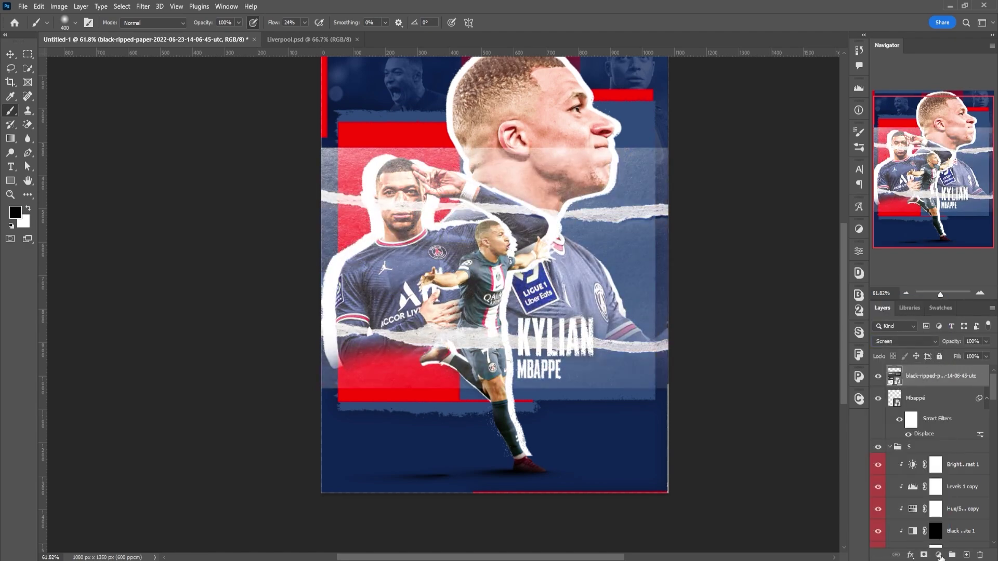
- Add a Levels adjustment clipped to the black ripped-paper layer, try its midtones at 0.30 and undo that change
left_click(939, 554)
left_click(938, 407)
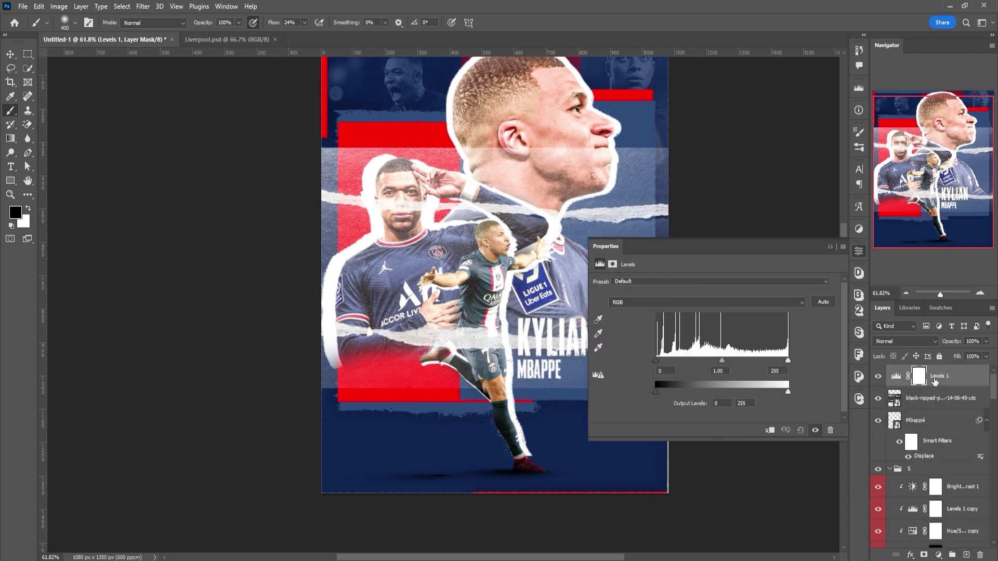
right_click(934, 375)
left_click(854, 314)
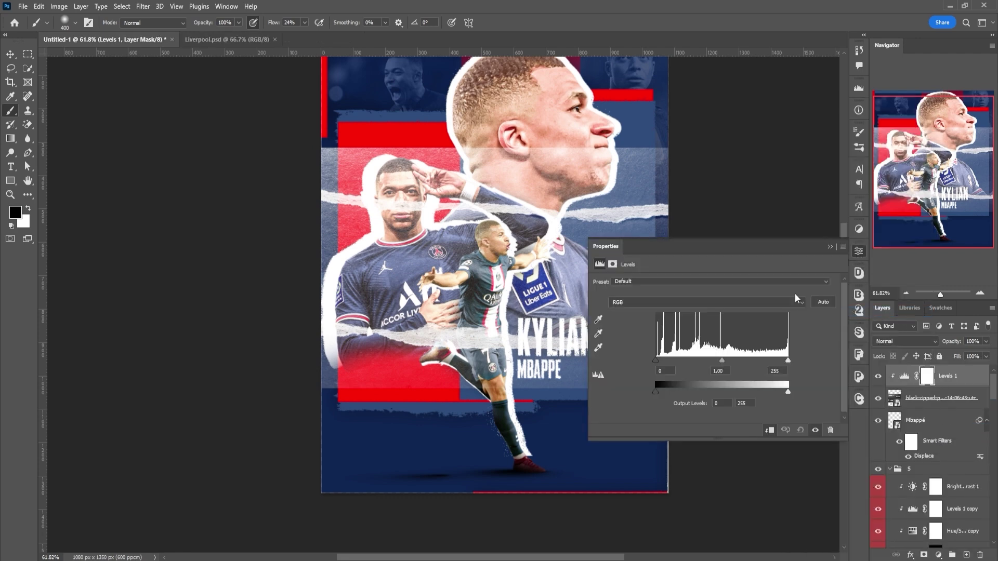
left_click_drag(722, 360, 763, 358)
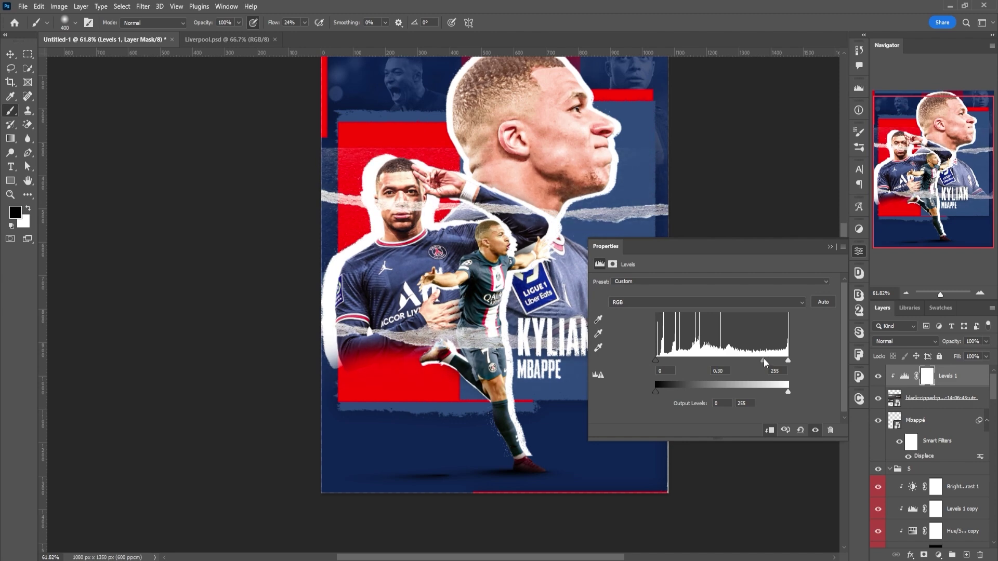
key("ctrl+z")
- Try other blend modes on the black ripped-paper layer, hide its Levels adjustment and set the paper layer to Normal
left_click(907, 341)
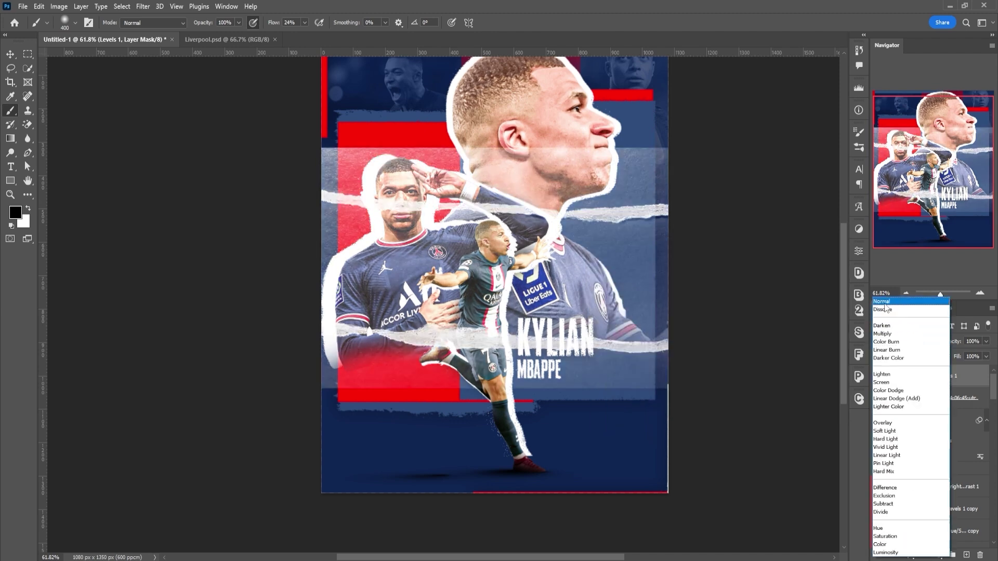
left_click(939, 555)
left_click(944, 400)
left_click(907, 341)
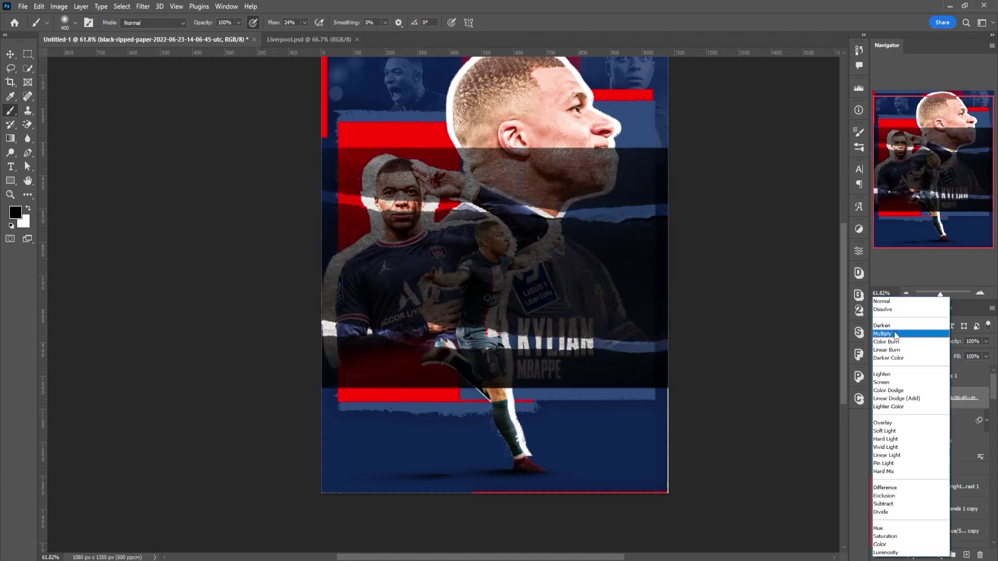
left_click(899, 326)
left_click(878, 376)
left_click(906, 343)
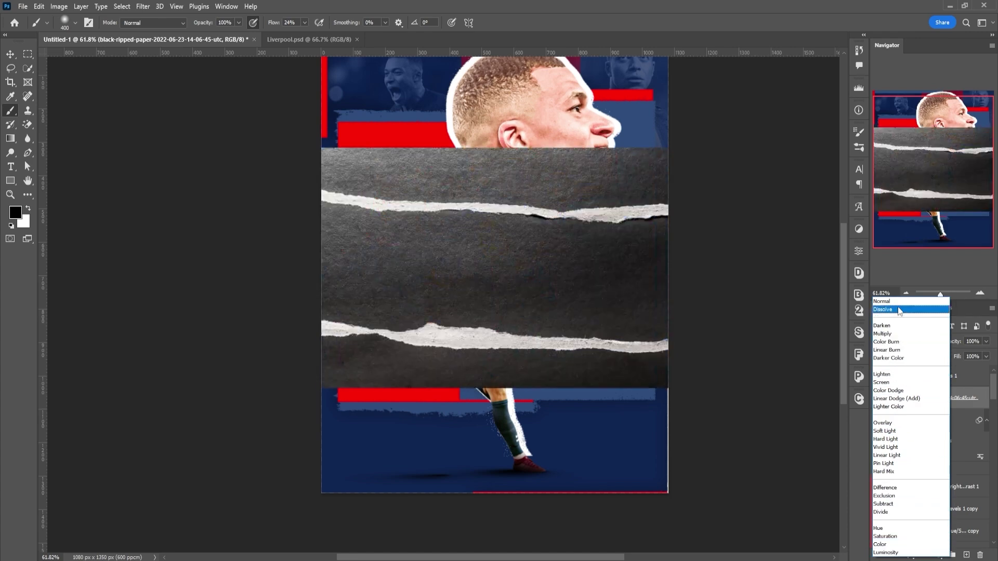
left_click(883, 301)
- Isolate the white torn edges inside the ripped-paper Smart Object using a Color Range selection at fuzziness 153 and a layer mask
double_click(894, 398)
left_click(121, 7)
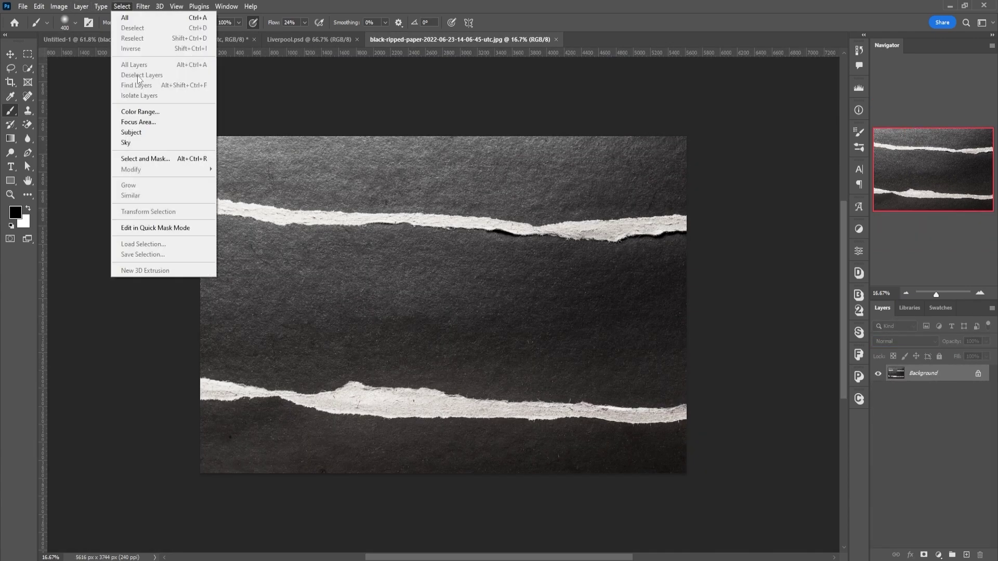
left_click(140, 109)
left_click(316, 137)
left_click(364, 166)
left_click(475, 221)
mouse_move(710, 165)
left_mouse_down()
mouse_move(718, 166)
mouse_move(695, 165)
left_mouse_up()
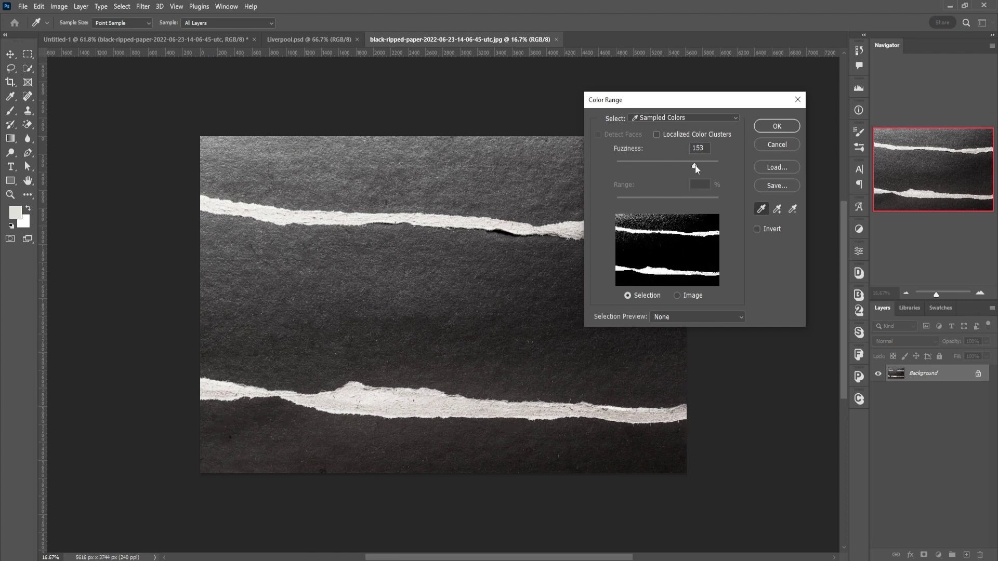
left_click(764, 128)
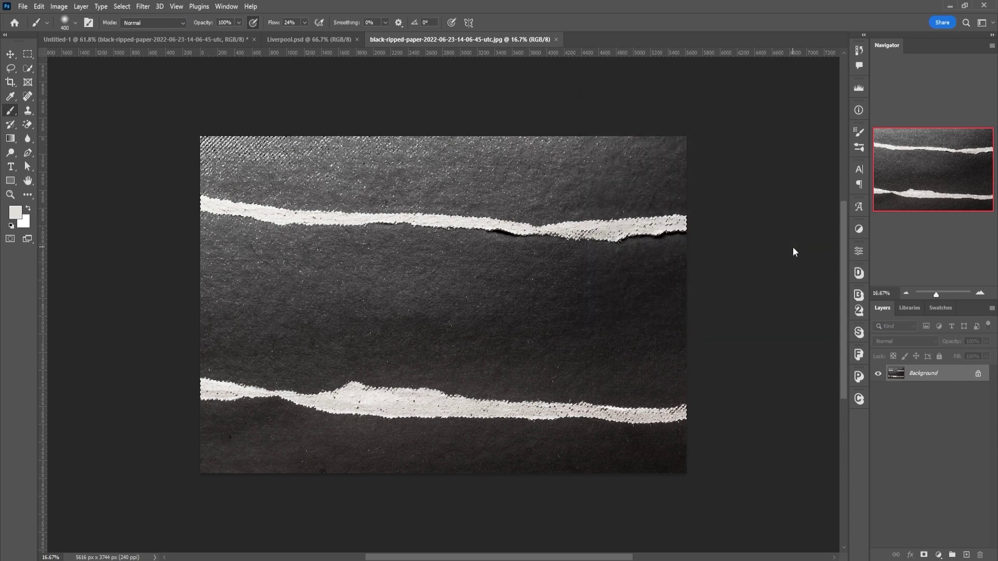
left_click(925, 555)
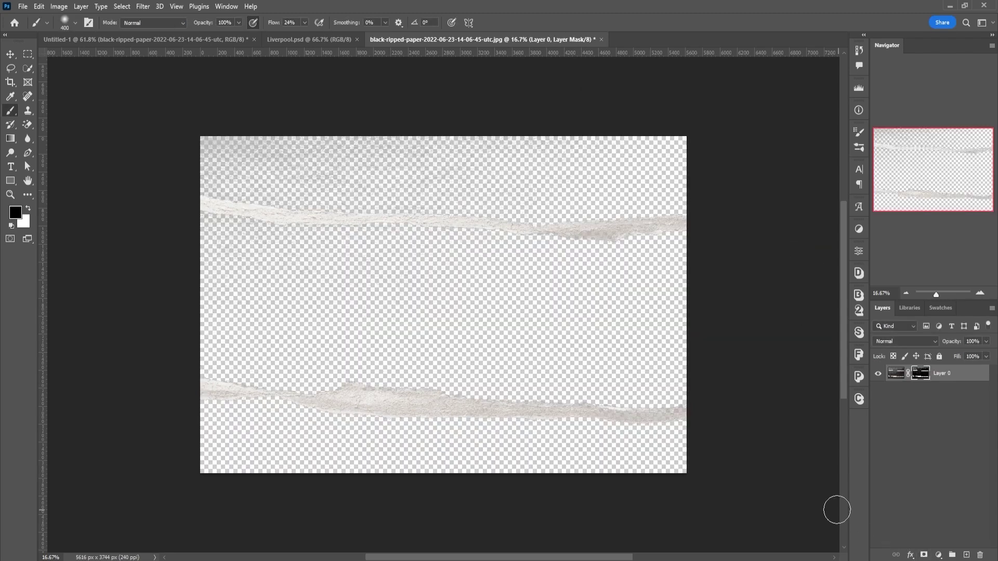
- Close the ripped-paper Smart Object without saving, set the paper layer's blend mode to Screen and show its Levels adjustment
left_click(602, 40)
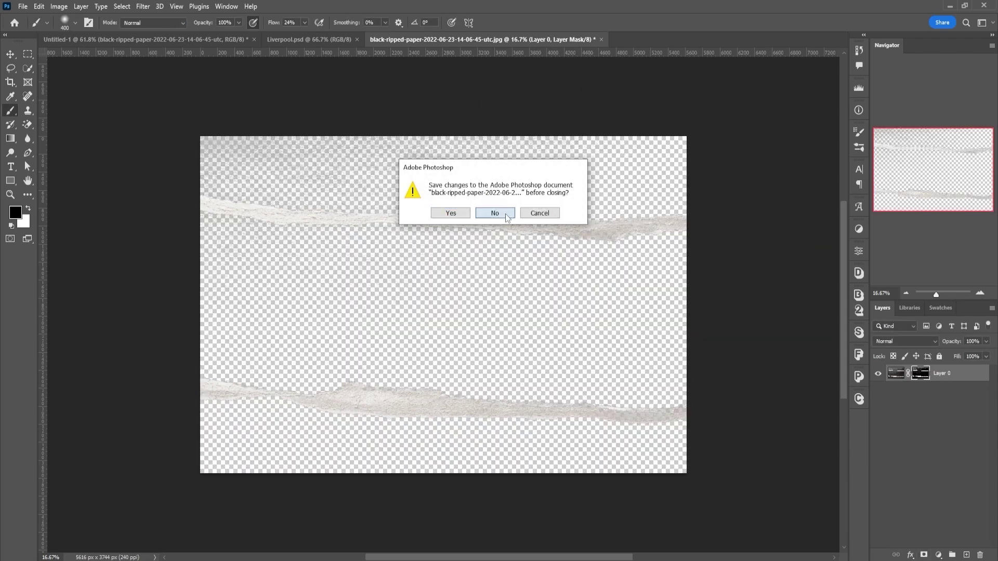
left_click(505, 213)
left_click(906, 338)
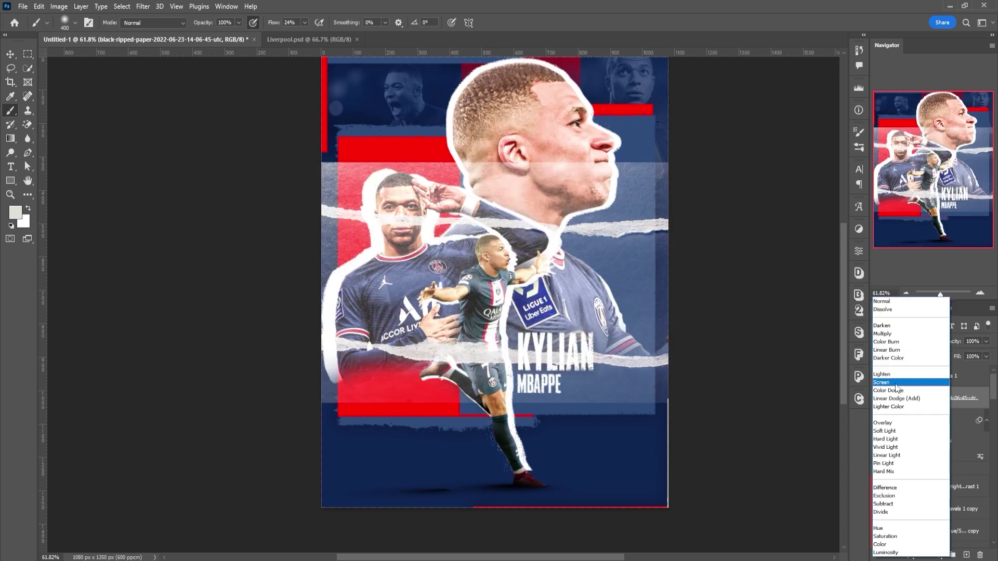
left_click(890, 383)
left_click(879, 378)
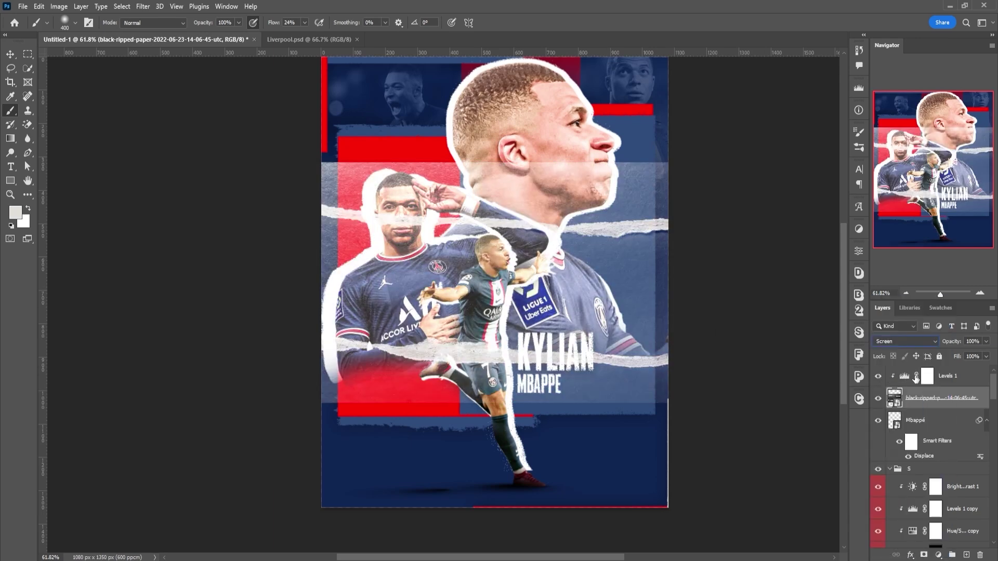
- Darken the paper's clipped Levels adjustment with midtones 0.21 and white input level 220
left_click(929, 379)
left_click(859, 251)
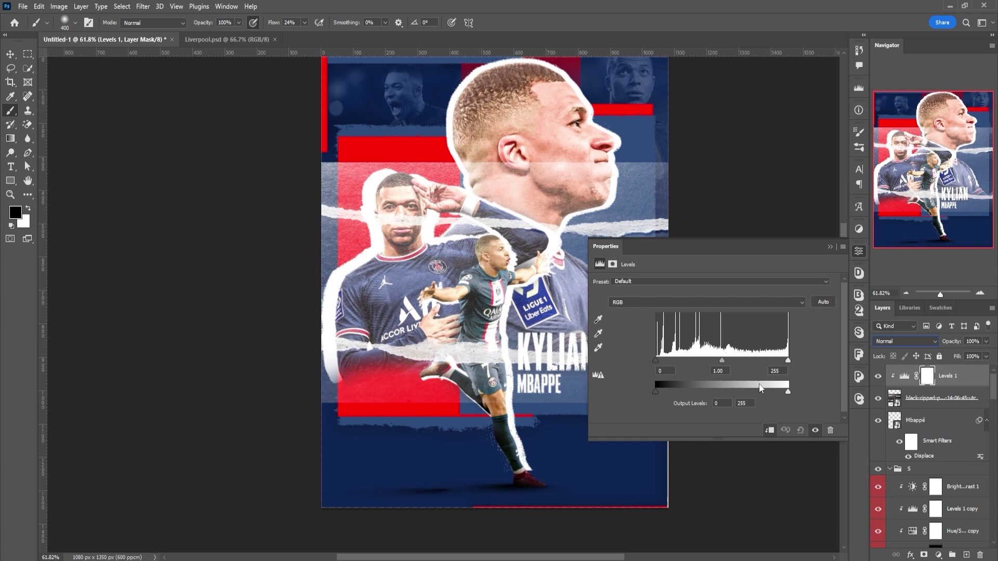
left_click_drag(722, 360, 769, 360)
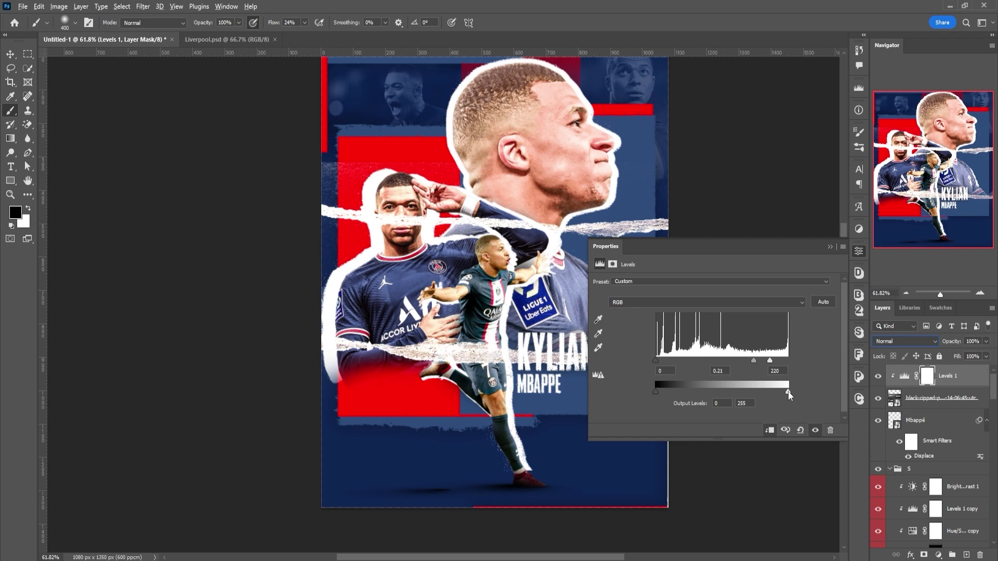
mouse_move(787, 392)
left_mouse_down()
mouse_move(750, 391)
mouse_move(806, 390)
left_mouse_up()
mouse_move(771, 361)
left_mouse_down()
mouse_move(753, 360)
mouse_move(771, 360)
left_mouse_up()
left_click(830, 247)
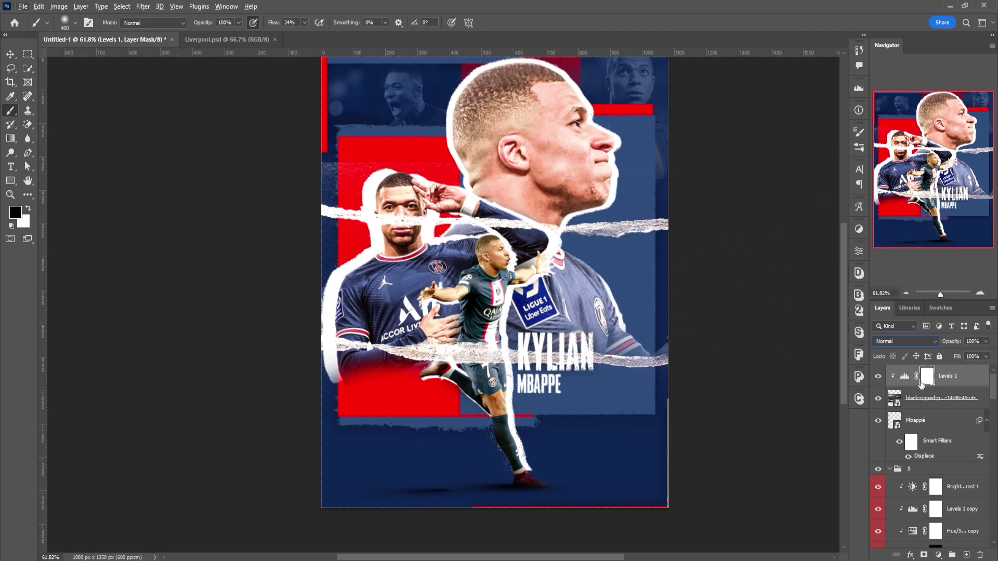
- Move the ripped-paper layer down so one torn edge sits in the poster's lower-left corner
left_click(935, 398)
key("ctrl+t")
left_click_drag(499, 312, 471, 466)
left_click(515, 23)
key("b")
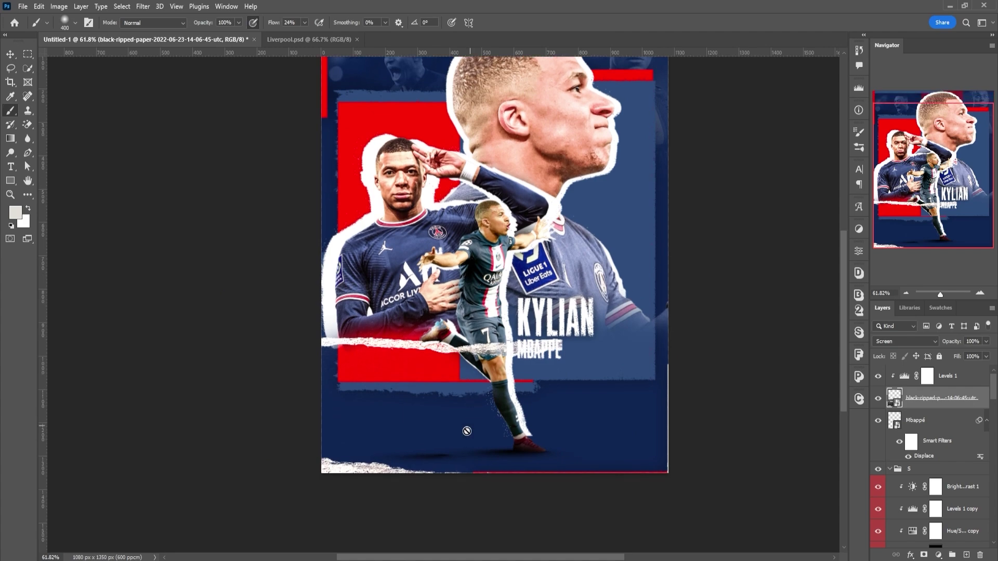
- Add a layer mask to the ripped paper and paint out the torn strip crossing the running player's legs in black
scroll(470, 416, "up", 5)
scroll(565, 347, "down", 4)
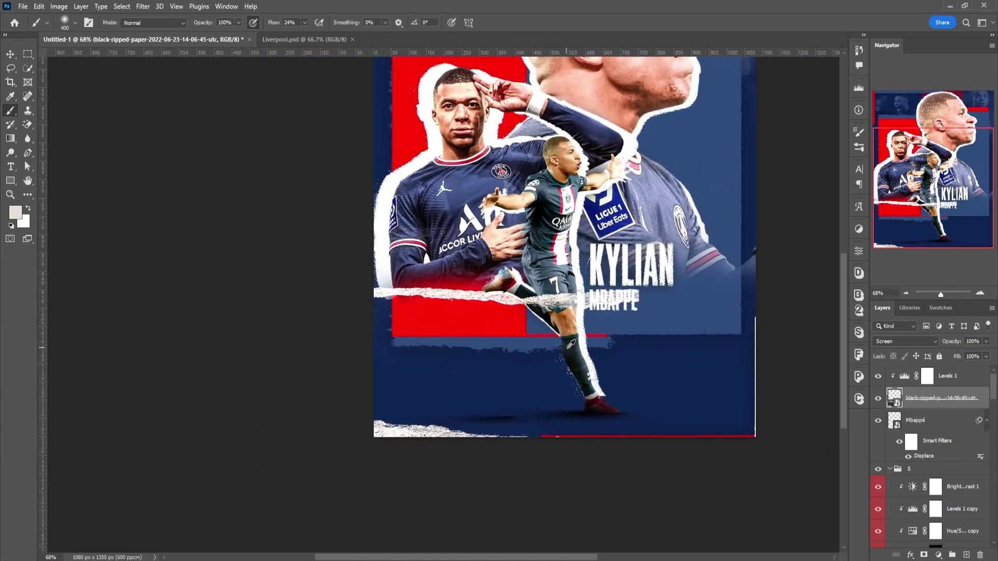
scroll(572, 347, "up", 2)
scroll(681, 347, "down", 3)
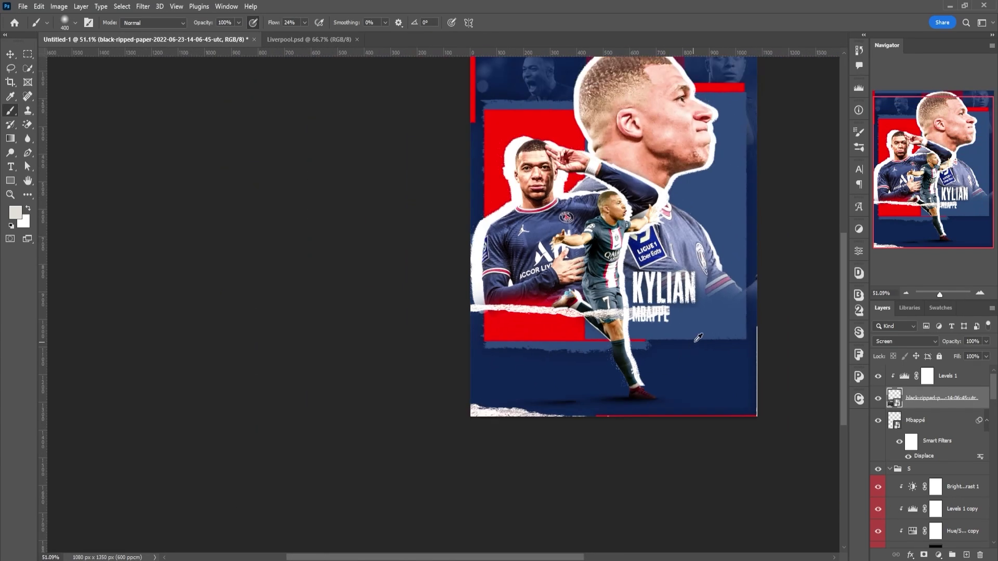
scroll(702, 343, "up", 2)
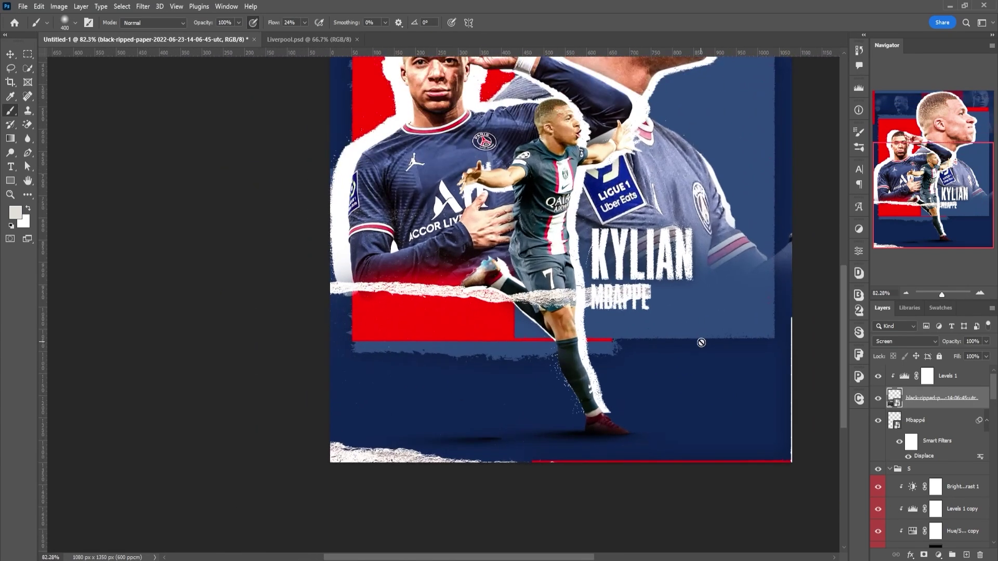
left_click(924, 555)
key("d")
left_click_drag(525, 300, 191, 287)
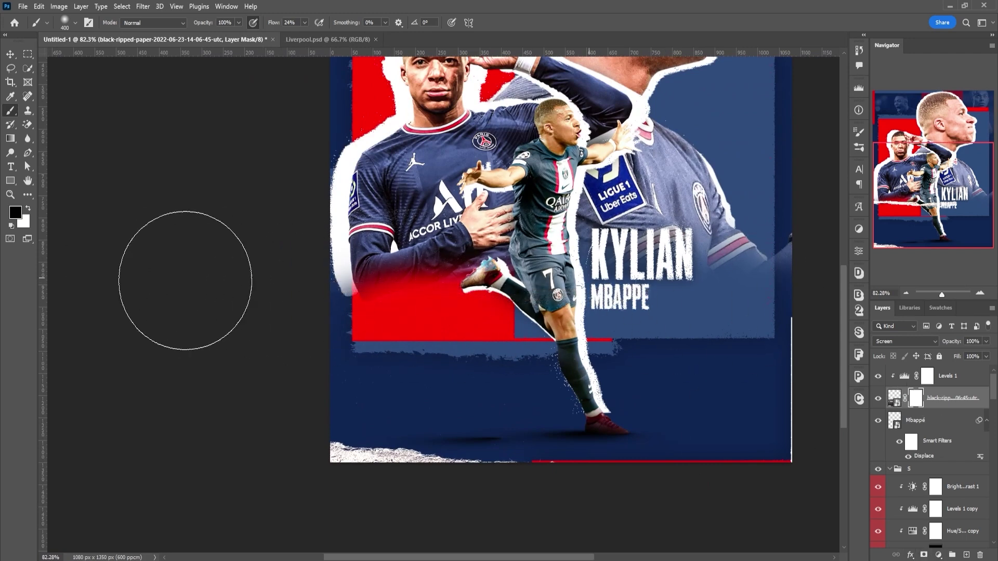
scroll(570, 320, "down", 3)
- Duplicate the masked ripped-paper layer and clip a copy of its Levels adjustment to the original paper layer
key("ctrl+j")
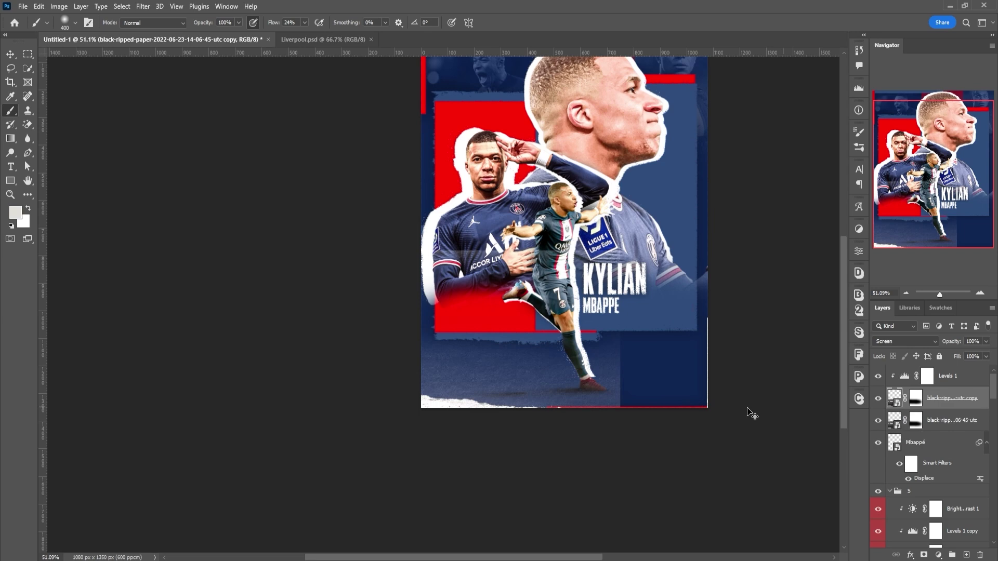
scroll(749, 392, "up", 2)
left_click_drag(949, 382, 948, 422)
right_click(947, 421)
left_click(878, 314)
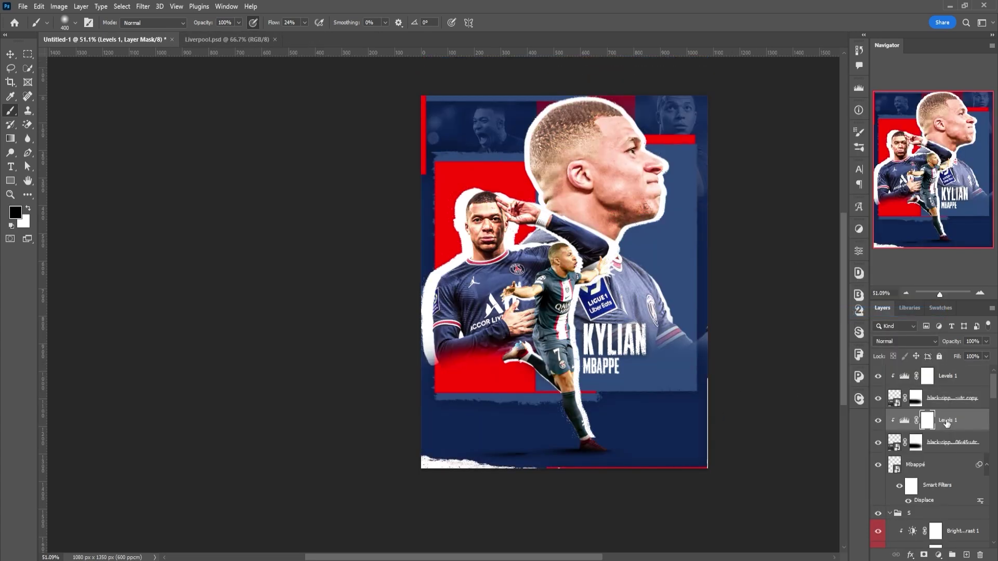
- Move the ripped-paper copy so its torn edge fills the poster's upper-right corner
left_click(951, 399)
key("ctrl+t")
left_click_drag(514, 434, 731, 107)
scroll(651, 229, "up", 2)
left_click(514, 22)
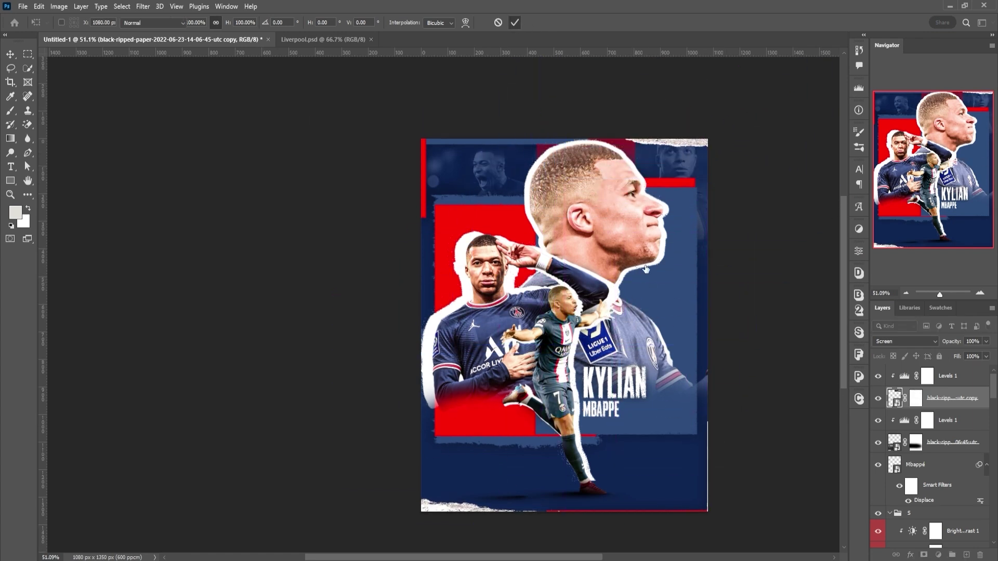
key("b")
- Examine the torn-paper corners and the overall composition of the poster
scroll(764, 431, "up", 3)
left_click_drag(568, 559, 576, 560)
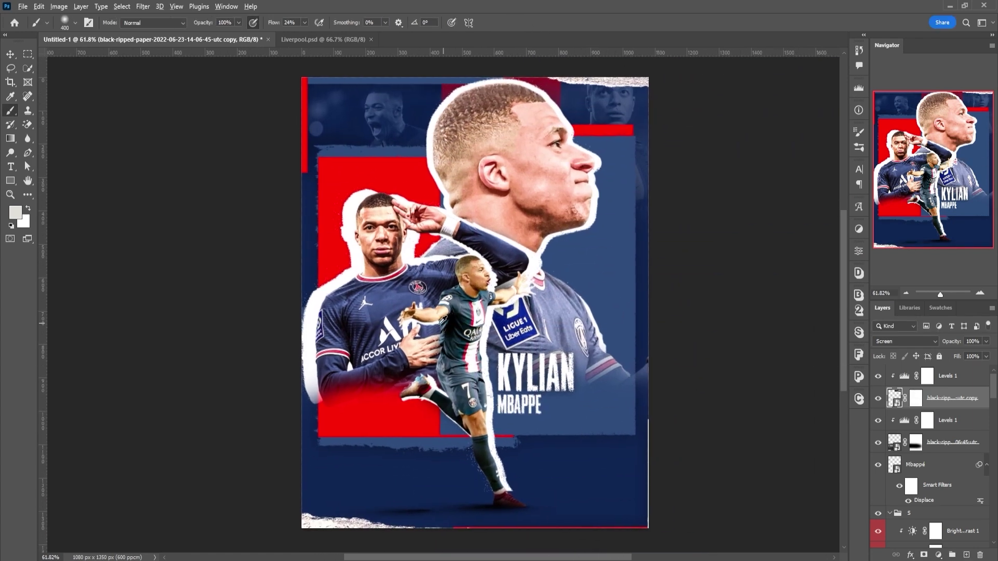
scroll(380, 314, "up", 1)
scroll(335, 313, "down", 1)
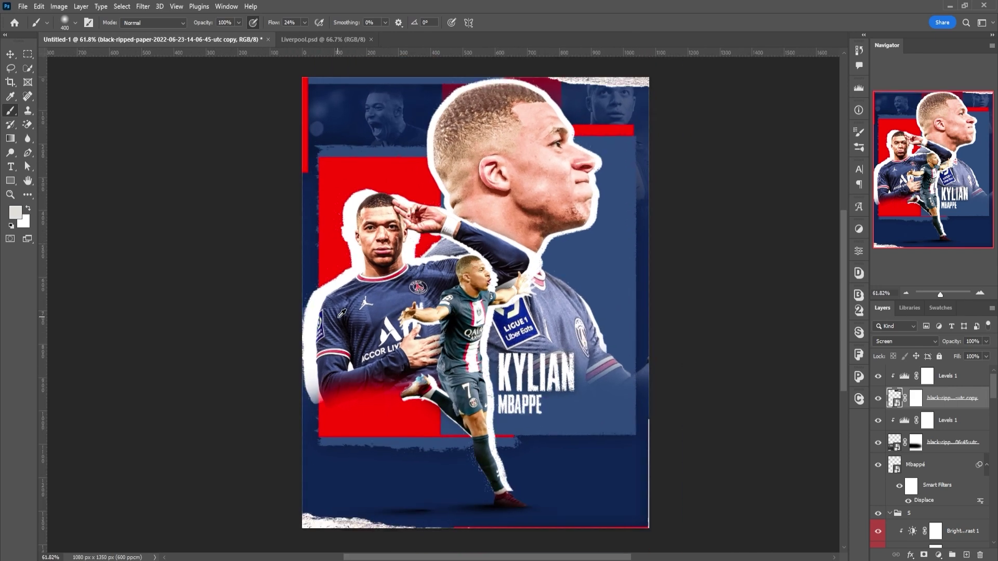
scroll(336, 314, "up", 1)
scroll(340, 314, "down", 2)
scroll(343, 313, "up", 1)
scroll(342, 313, "up", 1)
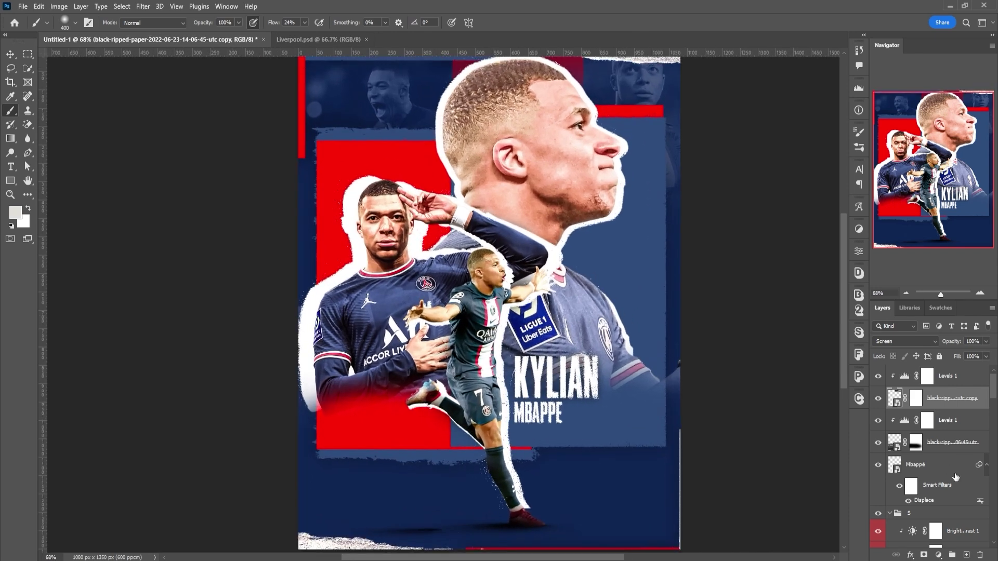
- Group the two ripped-paper layers with their Levels adjustments and name the group Papeer
left_click(935, 442)
left_click(945, 387, "shift")
key("ctrl+g")
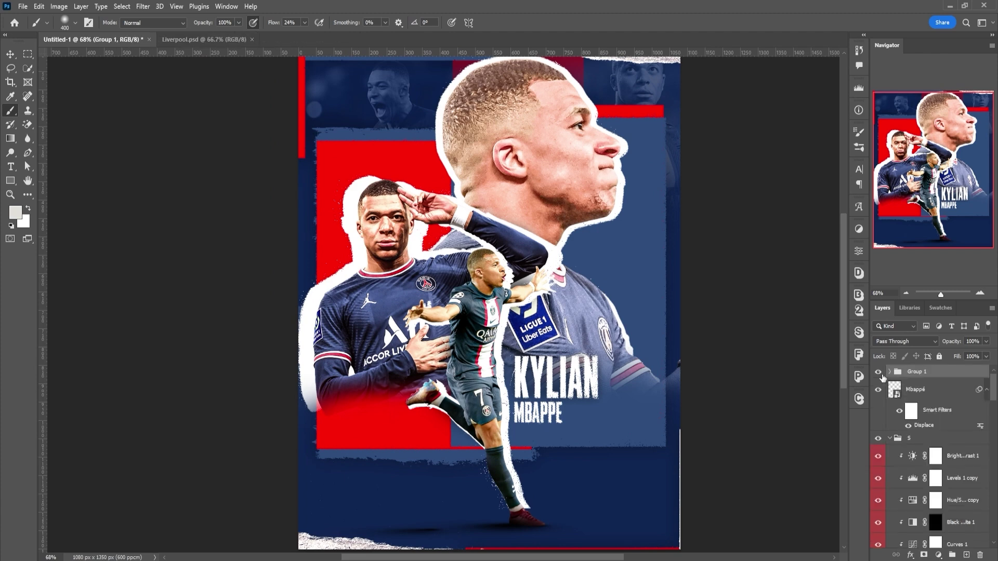
double_click(922, 372)
type("Papeer")
key("Return")
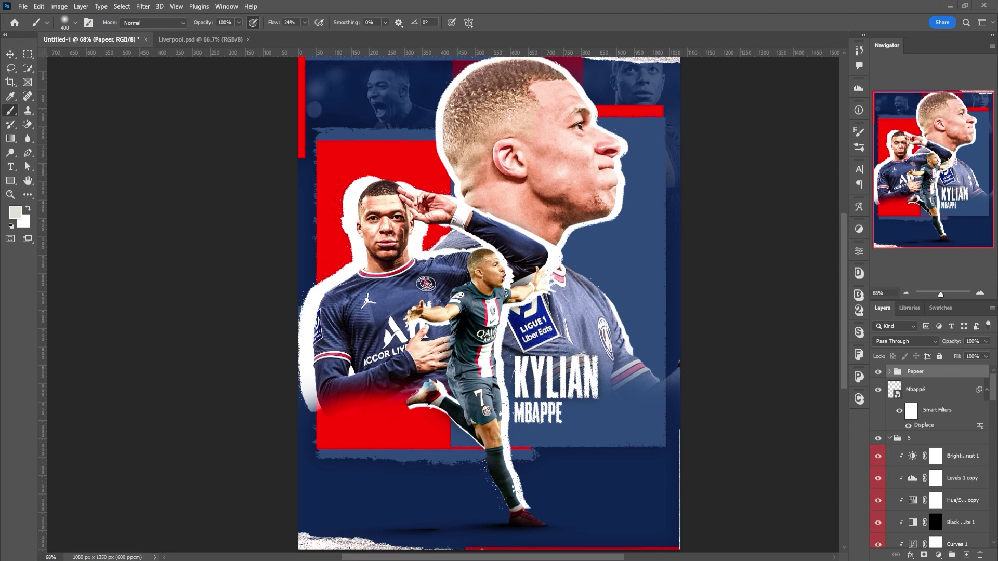
- Hide the texture layers above NOISE and reposition the NOISE layer to cover the whole poster
scroll(623, 384, "down", 1)
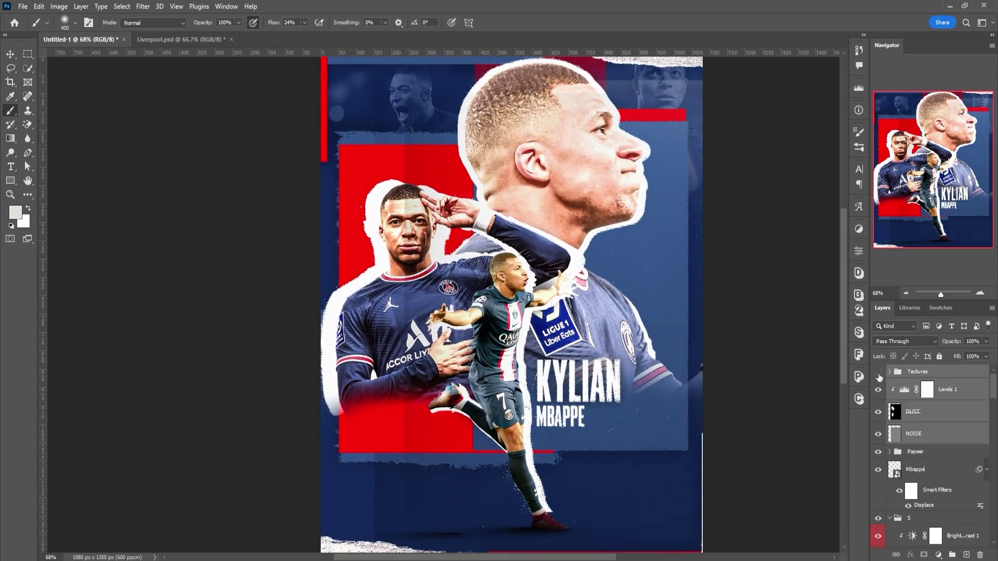
left_click_drag(878, 373, 890, 428)
left_click(913, 435)
key("ctrl+t")
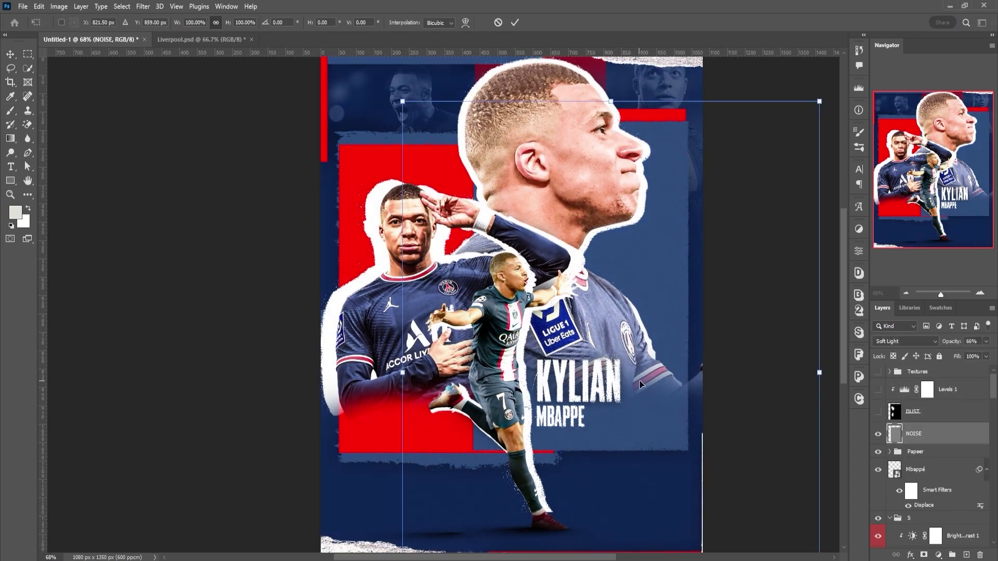
key("ctrl+0")
left_click_drag(593, 337, 597, 322)
key("Return")
- Show the DUST layer and move it to cover the whole poster
left_click(878, 412)
left_click(914, 412)
key("ctrl+t")
left_click_drag(662, 390, 590, 334)
key("Return")
key("b")
scroll(535, 377, "up", 3)
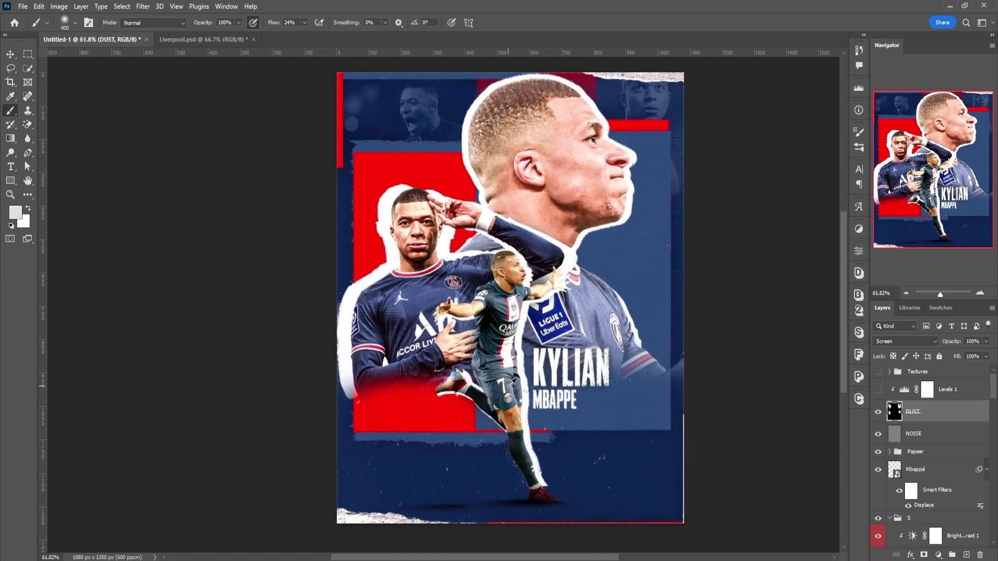
- Show the Levels adjustment above DUST and the Textures group, and expand that group
left_click(877, 390)
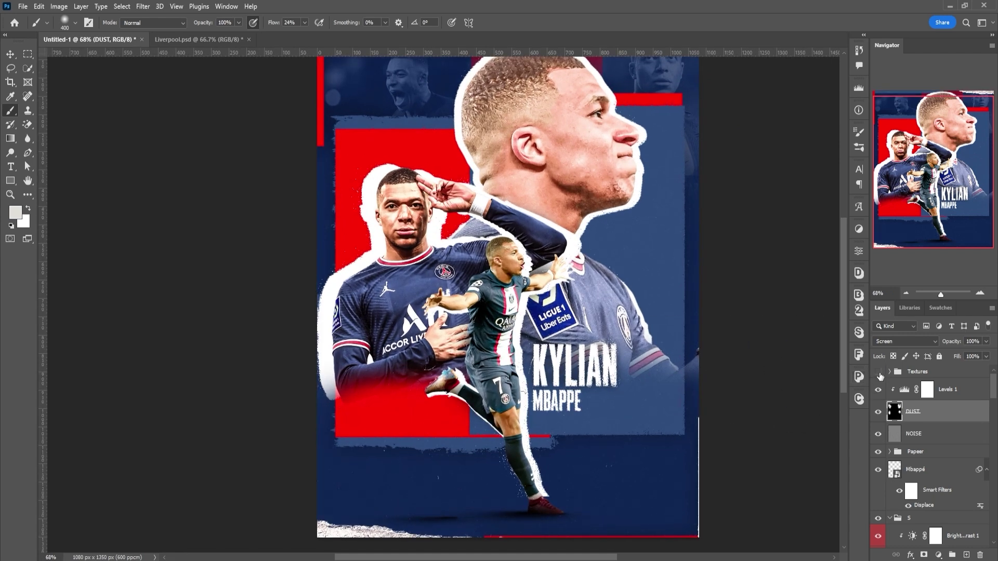
left_click(878, 372)
left_click(889, 371)
left_click(934, 403)
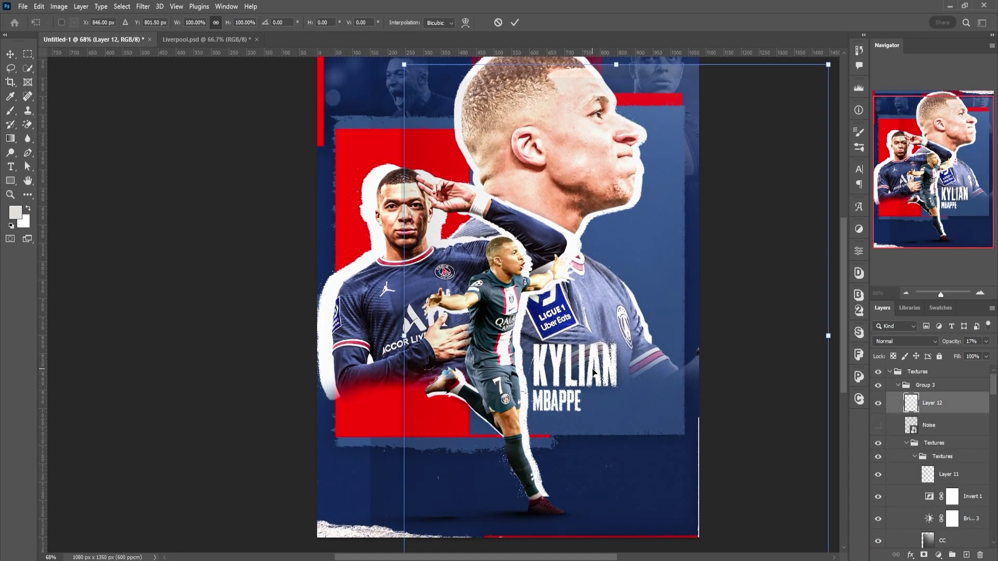
key("ctrl+t")
scroll(618, 370, "down", 2)
key("Escape")
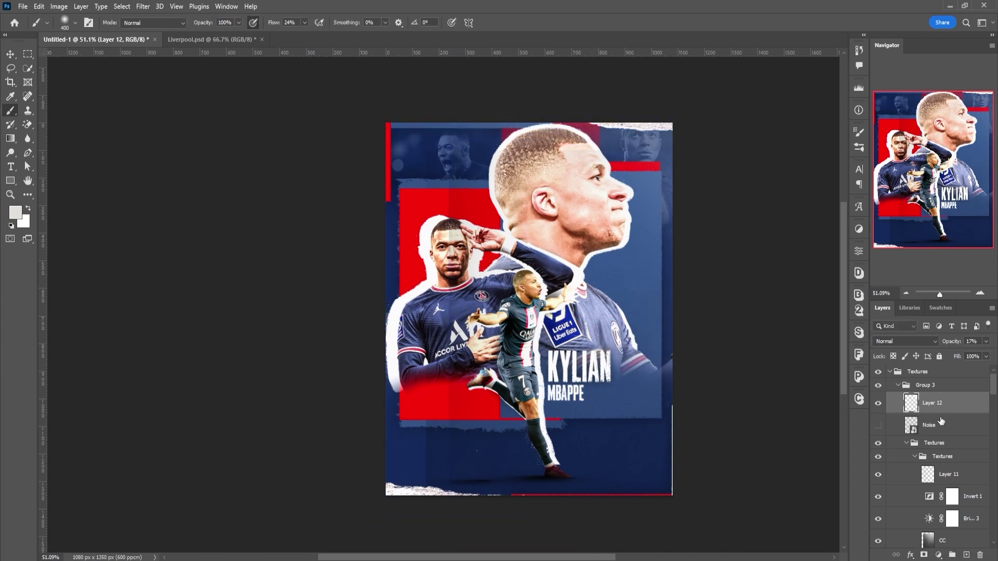
- Delete the hidden Noise layer inside the Textures group
left_click(932, 428)
key("Delete")
left_click(941, 455)
key("ctrl+t")
left_click_drag(670, 431, 594, 391)
key("Escape")
scroll(930, 492, "down", 1)
left_click(929, 491)
key("ctrl+t")
left_click(493, 216)
- Reposition the CC texture layer to cover the whole poster and collapse the Textures group
left_click(951, 507)
key("ctrl+t")
left_click_drag(522, 367, 543, 380)
key("Return")
key("b")
scroll(931, 473, "up", 1)
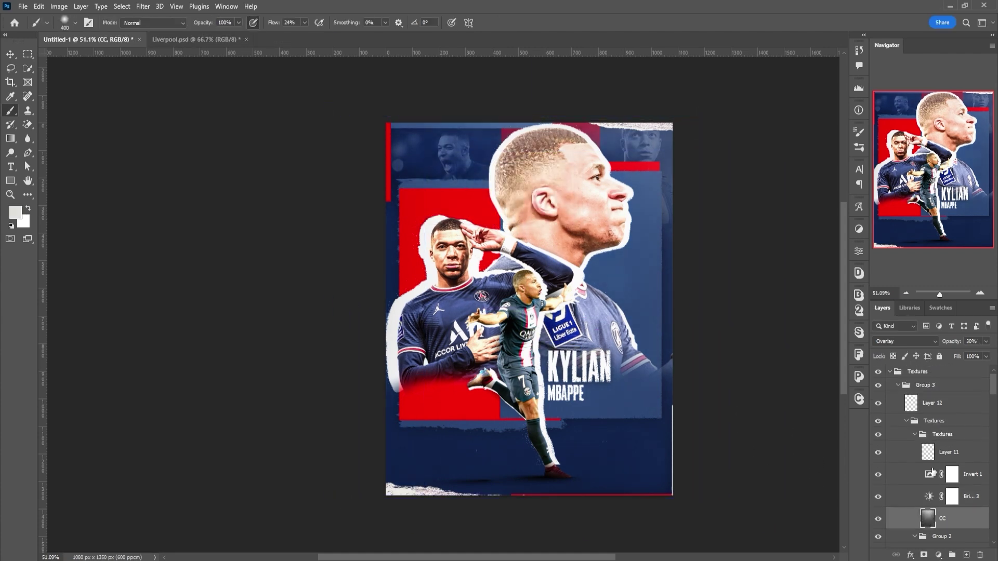
left_click(891, 373)
scroll(633, 365, "up", 2)
scroll(660, 372, "up", 1)
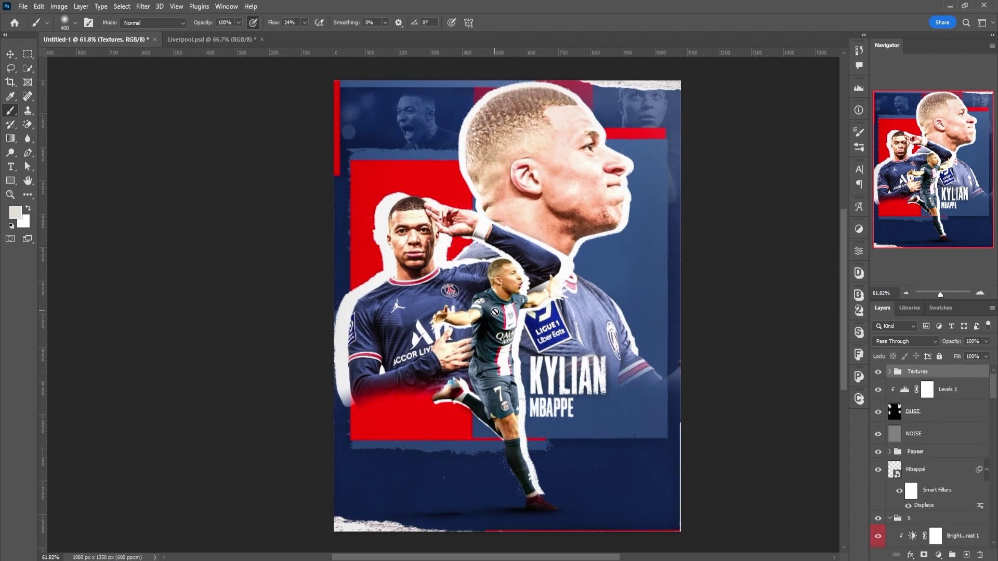
left_click(702, 387)
key("Return")
key("v")
key("ctrl+z")
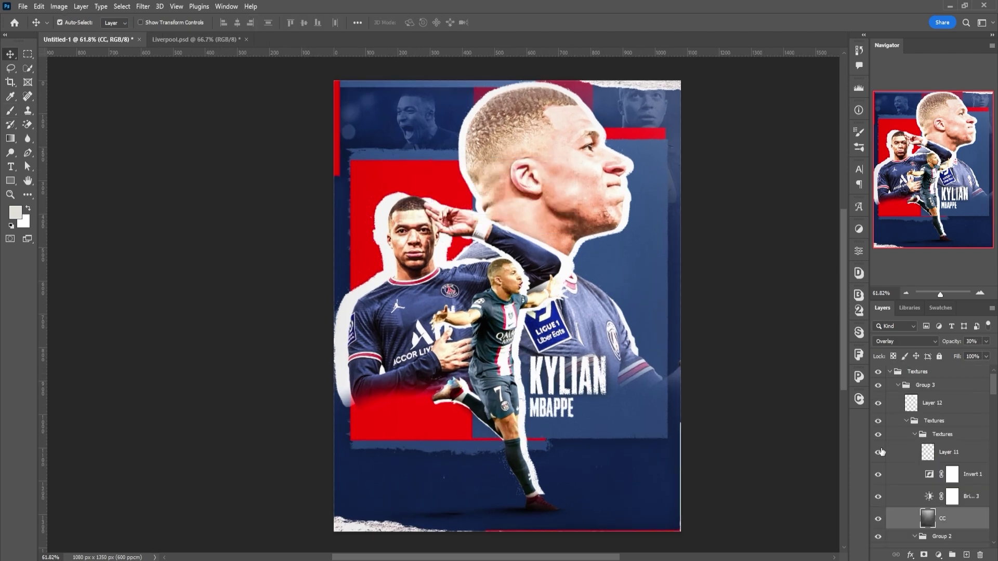
- Lock the Textures group, the DUST and NOISE layers and the Papeer group
left_click(891, 373)
left_click(503, 340)
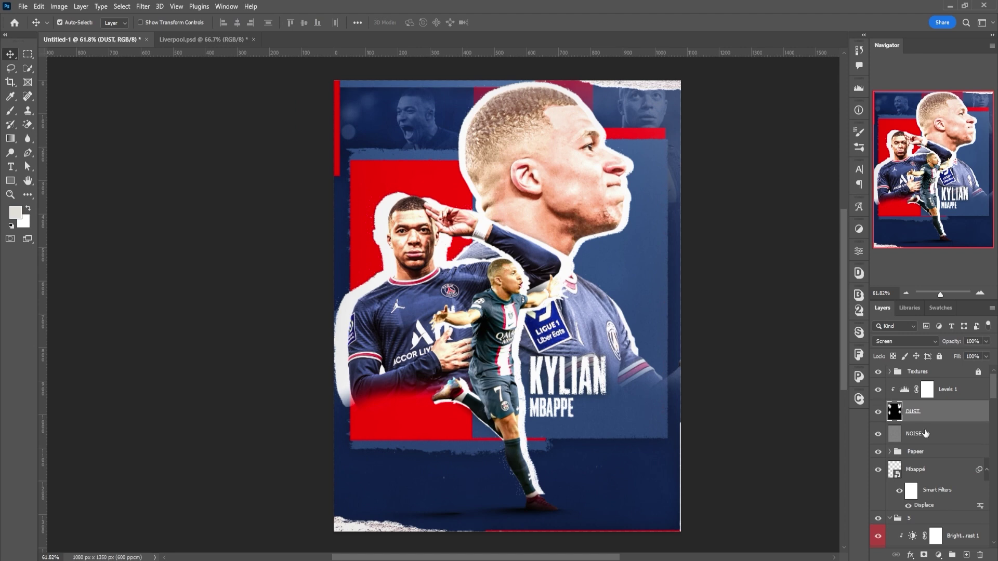
left_click(489, 366)
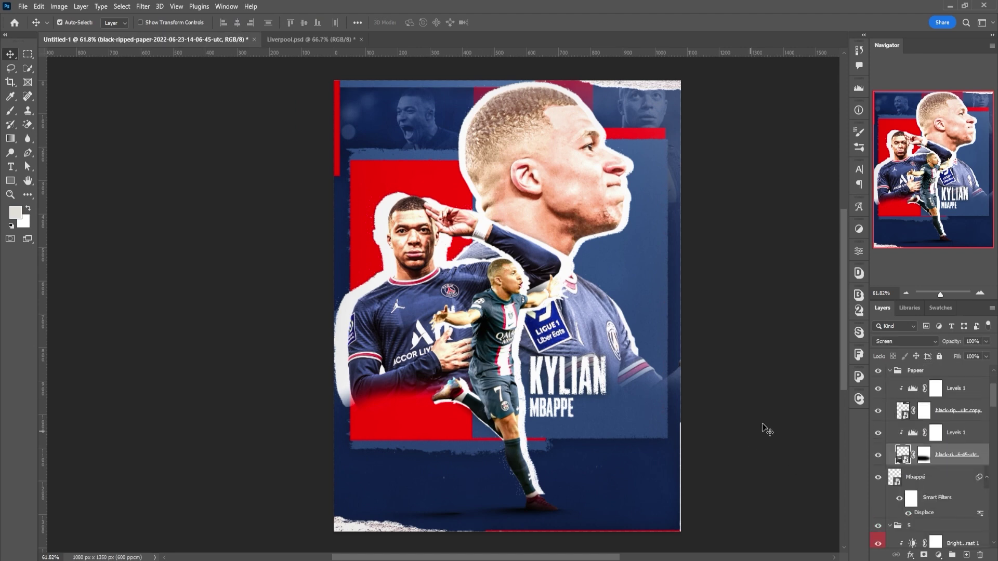
left_click(894, 419)
- Edit the running player render's Camera Raw filter, applying it with saturation at -7
left_click(527, 348)
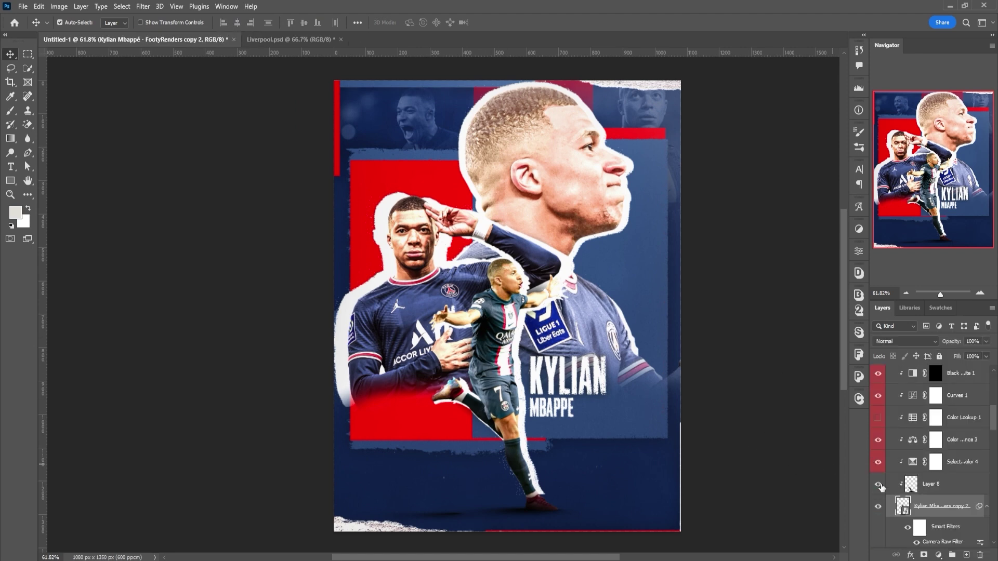
scroll(941, 516, "down", 1)
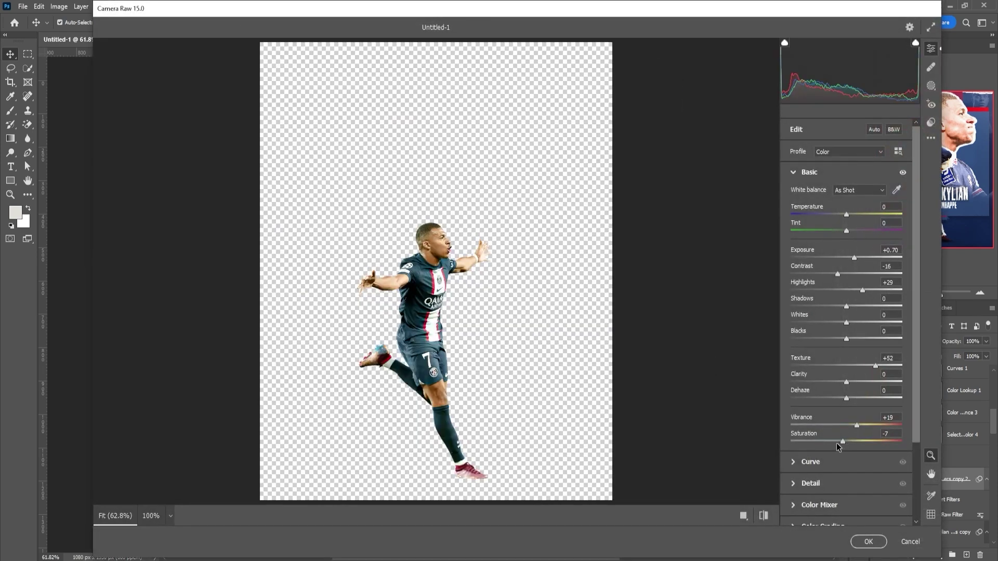
left_click(866, 542)
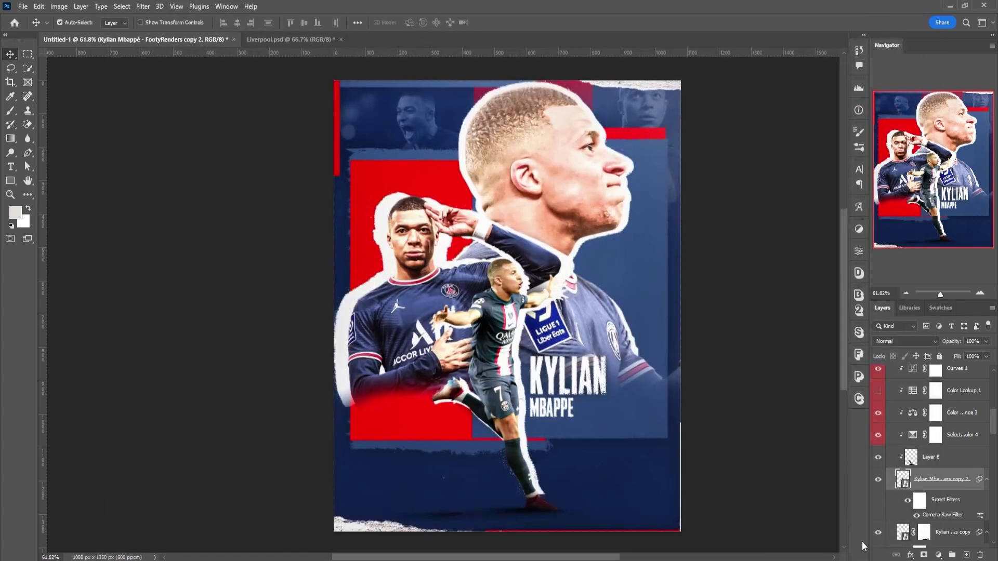
scroll(478, 373, "up", 2)
scroll(478, 373, "down", 2)
scroll(899, 500, "up", 2)
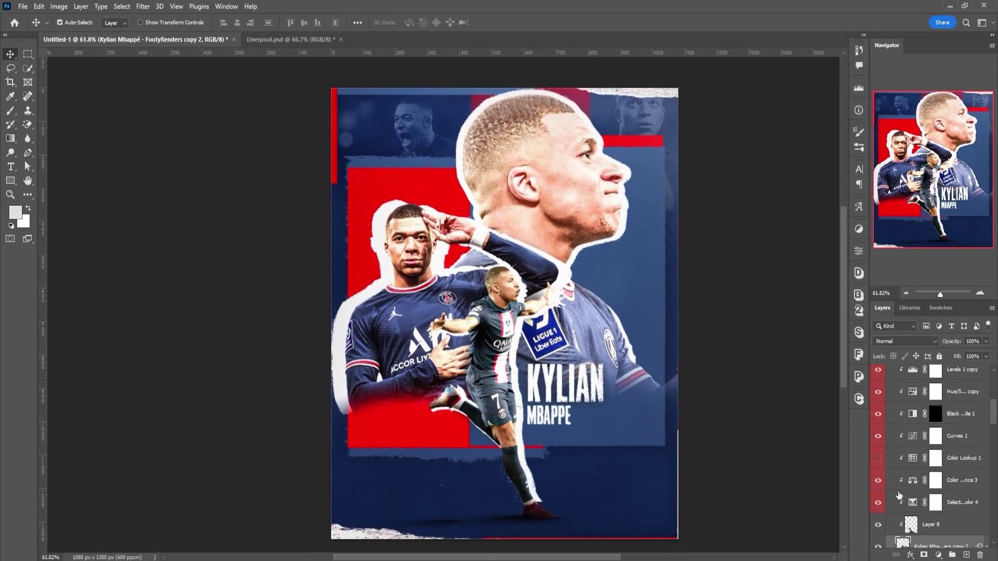
scroll(899, 500, "up", 5)
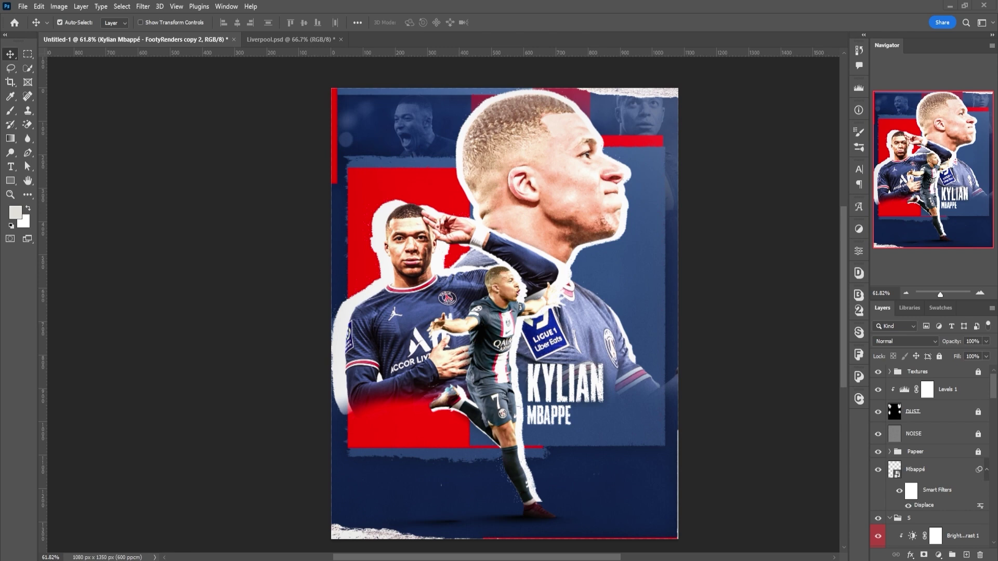
- Place the Glued Paper 3 texture into the poster above the Textures group
scroll(825, 468, "up", 1)
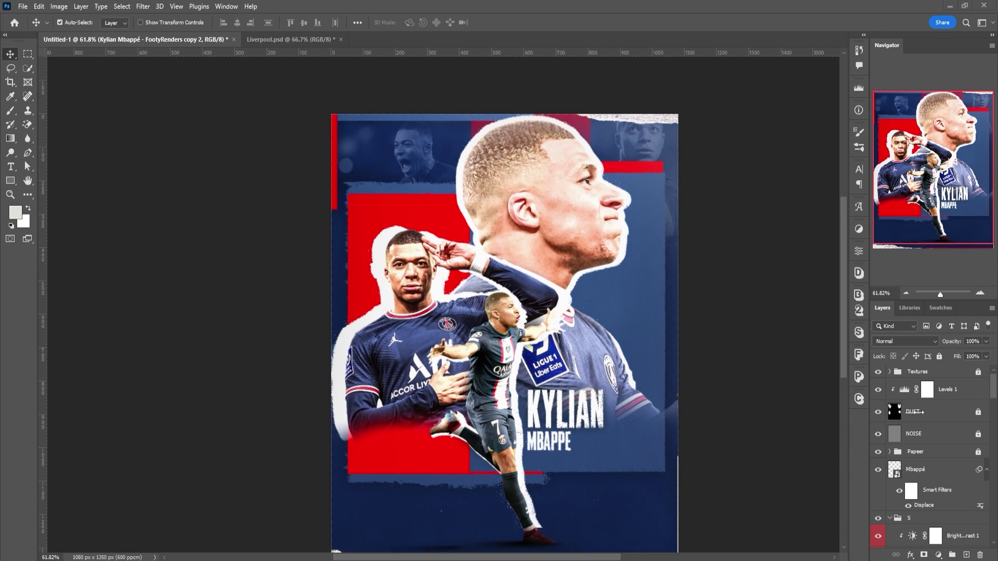
left_click(923, 375)
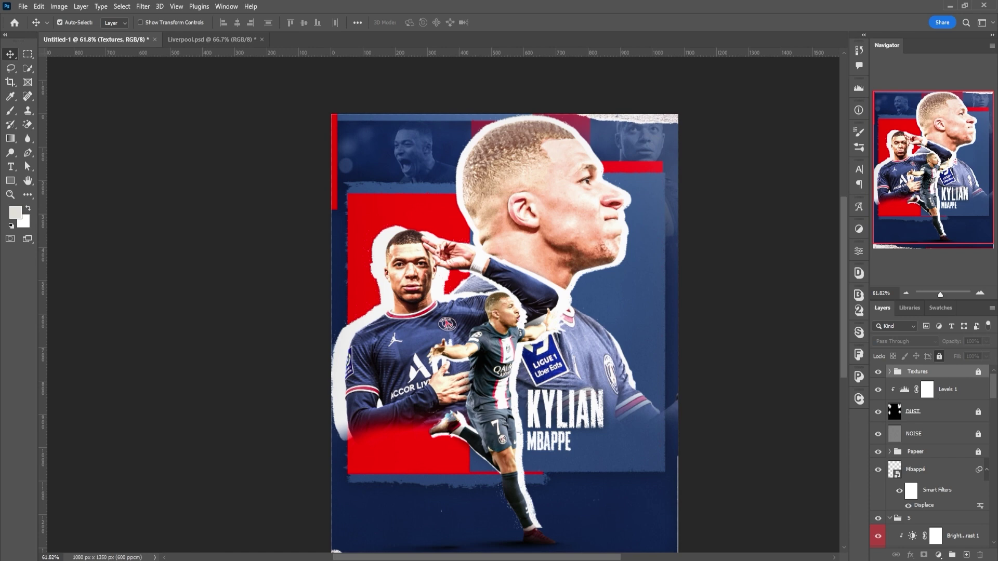
left_click_drag(642, 279, 726, 338)
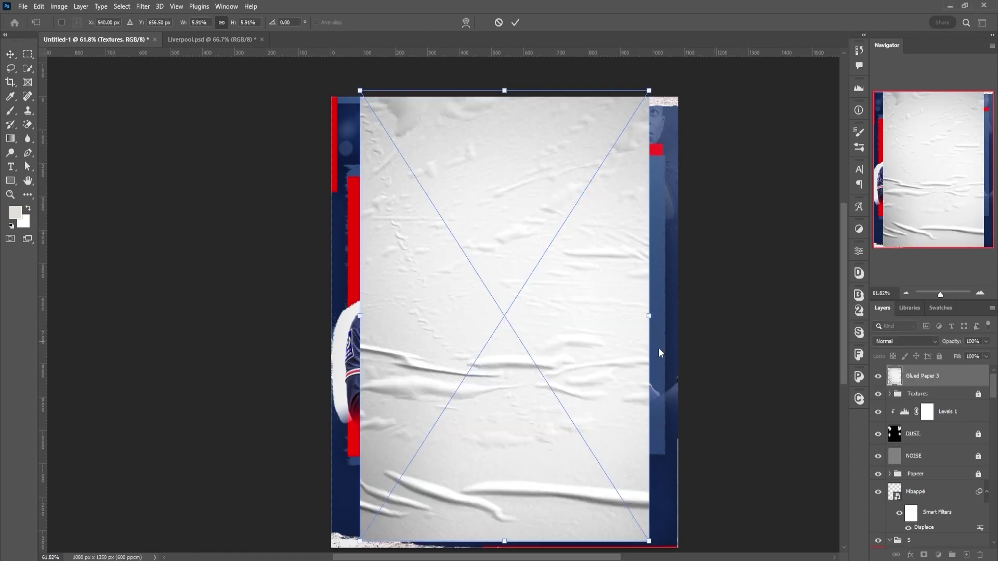
- Stretch the Glued Paper 3 texture to cover the whole poster and set its blend mode to Multiply
left_click_drag(650, 316, 684, 315)
left_click_drag(360, 316, 312, 317)
key("Return")
left_click_drag(499, 321, 518, 325)
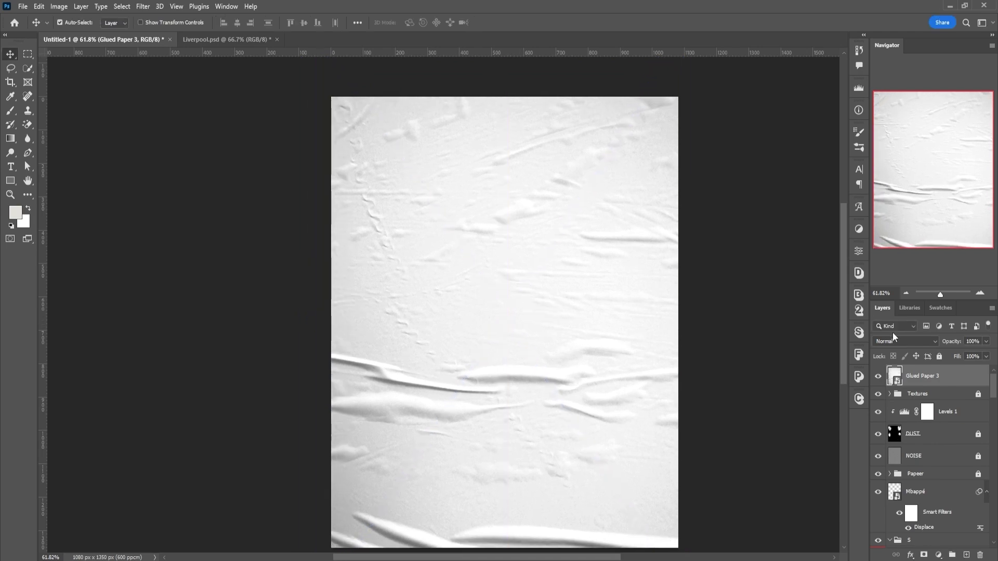
left_click(905, 341)
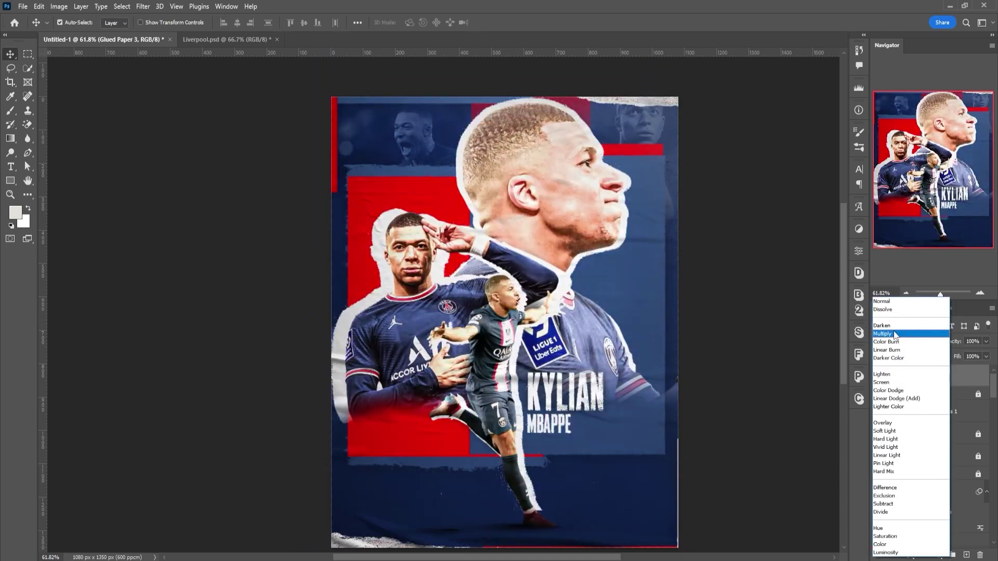
left_click(894, 335)
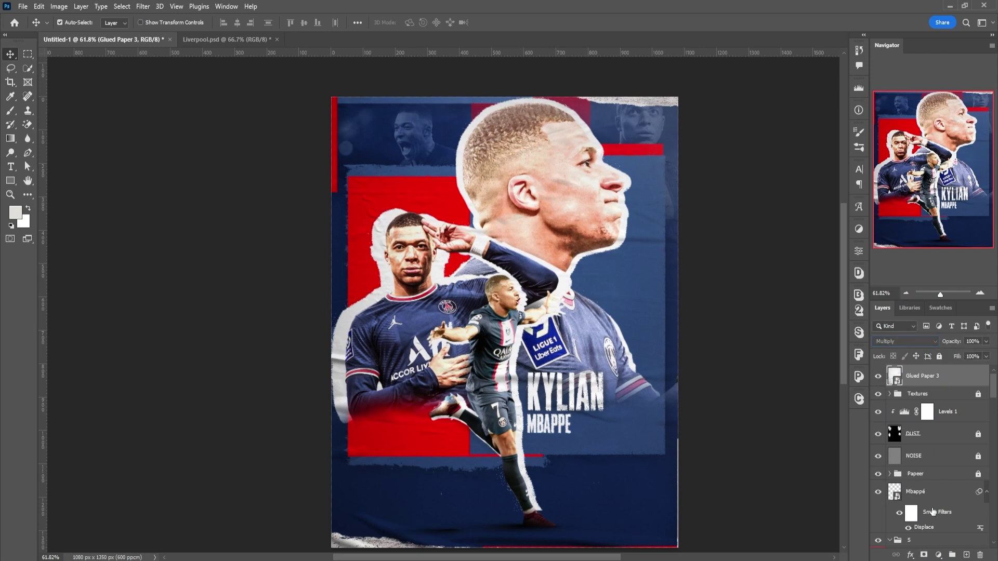
- Add a Curves adjustment clipped to the Glued Paper 3 layer and raise the curve's middle to brighten the texture
left_click(939, 555)
left_click(932, 416)
right_click(884, 376)
left_click(863, 312)
left_click(858, 251)
scroll(582, 322, "down", 1)
left_click_drag(710, 377, 710, 369)
scroll(538, 304, "down", 3)
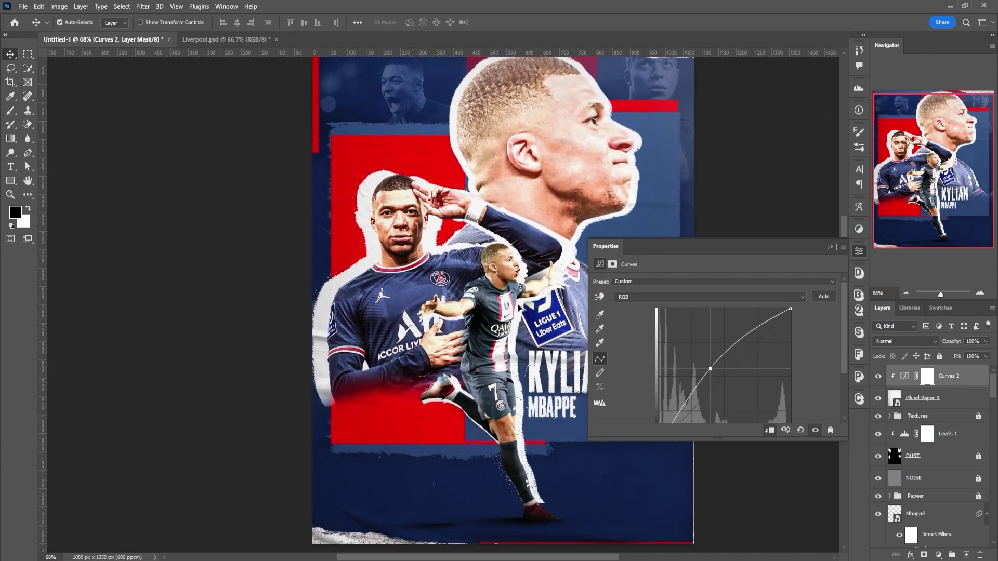
scroll(538, 304, "up", 4)
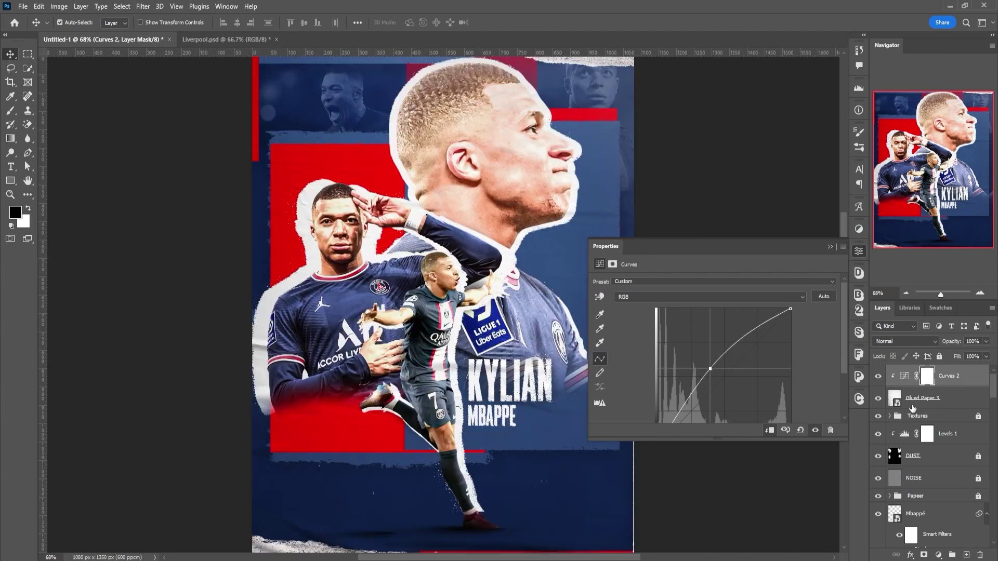
- Raise the midtones of the Curves 2 adjustment clipped to the glued paper texture
left_click(873, 402)
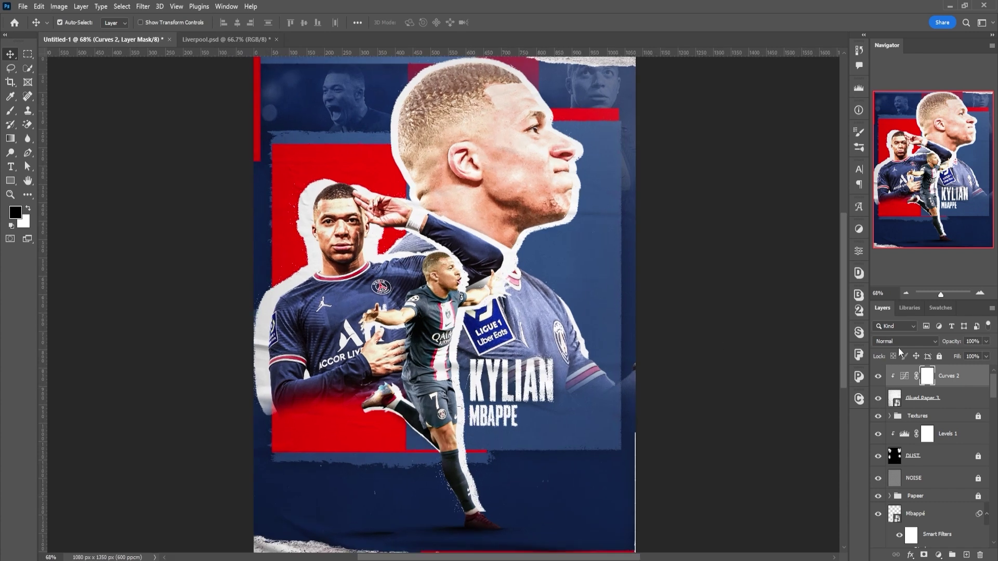
left_click(859, 272)
left_click_drag(712, 362, 711, 350)
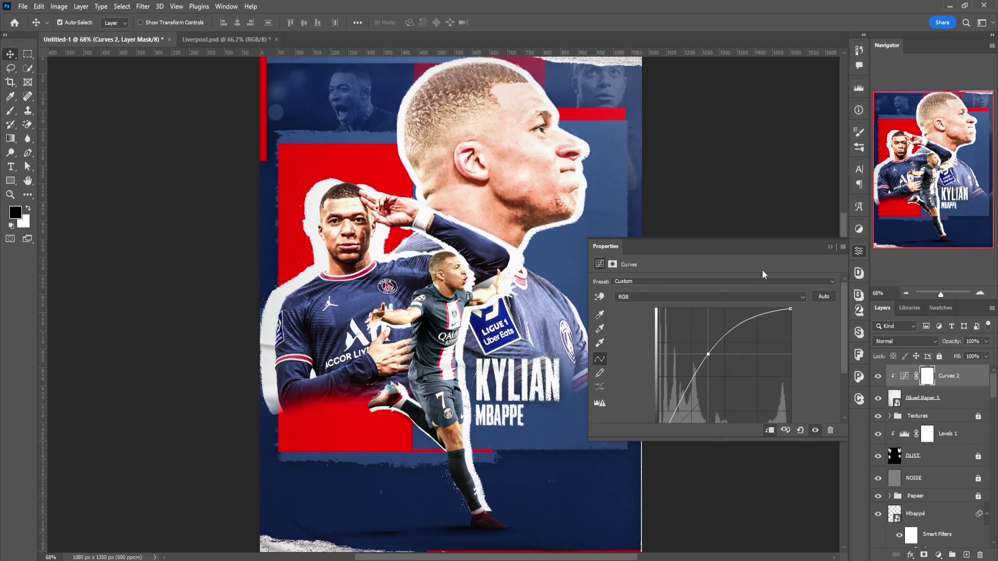
left_click(830, 248)
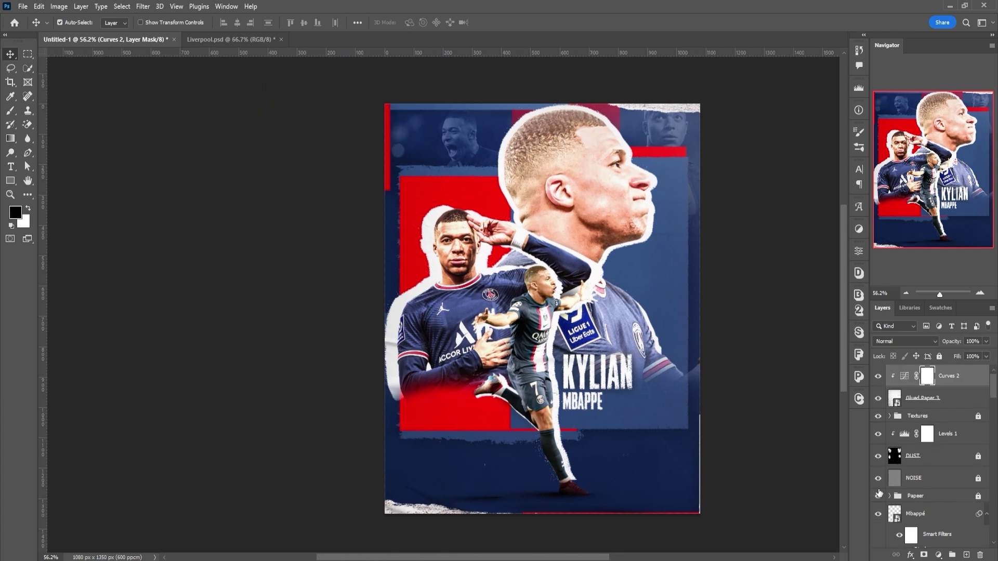
- Hide the layers from Curves 2 down to NOISE, and place the PSG-Nantes stadium photo below Layer 3 in the BG group
left_click(878, 376)
scroll(878, 382, "down", 3)
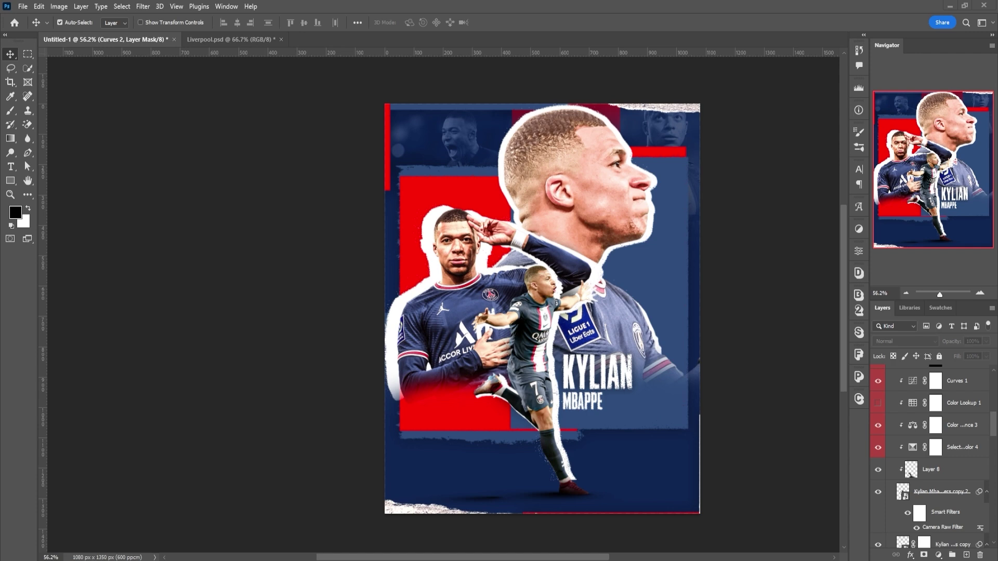
scroll(937, 473, "down", 5)
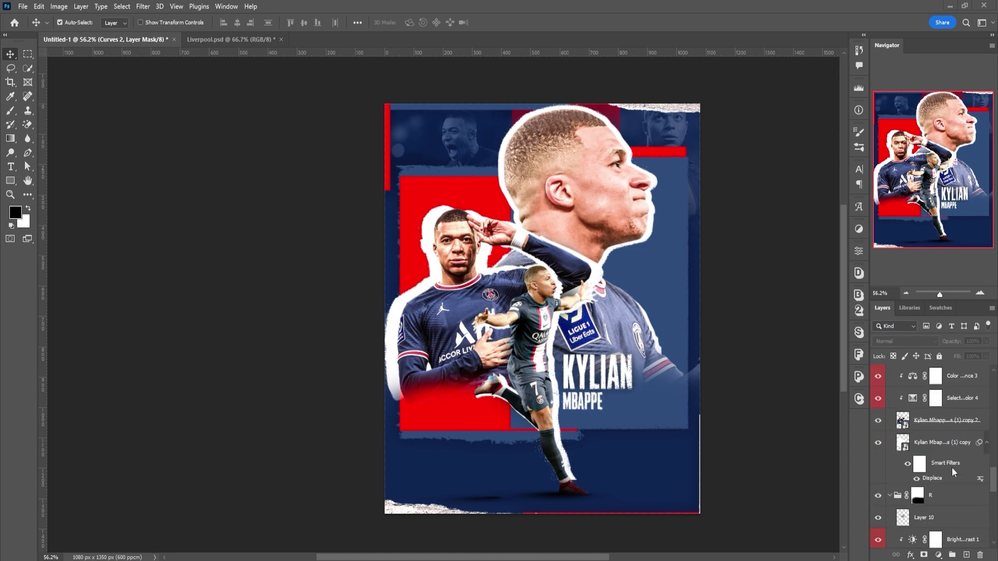
left_click_drag(937, 473, 937, 474)
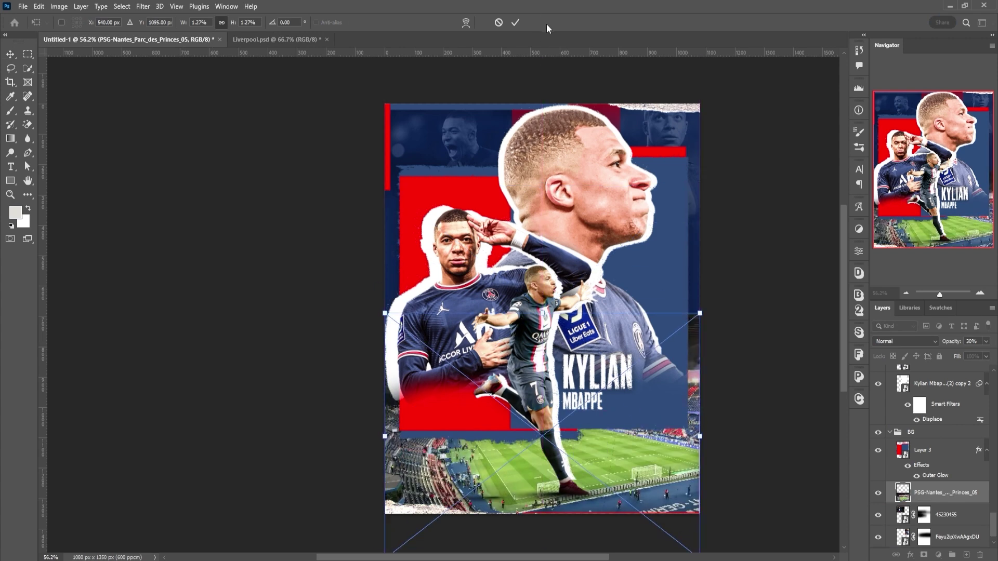
left_click(515, 22)
- Set the stadium layer's blend mode to Luminosity and its opacity to 7%
left_click(913, 344)
left_click(904, 546)
left_click_drag(947, 341, 898, 338)
- Add a layer mask to the stadium layer and paint black with a soft brush to fade the photo's upper edge
left_click(924, 555)
key("b")
key("d")
scroll(580, 501, "down", 2)
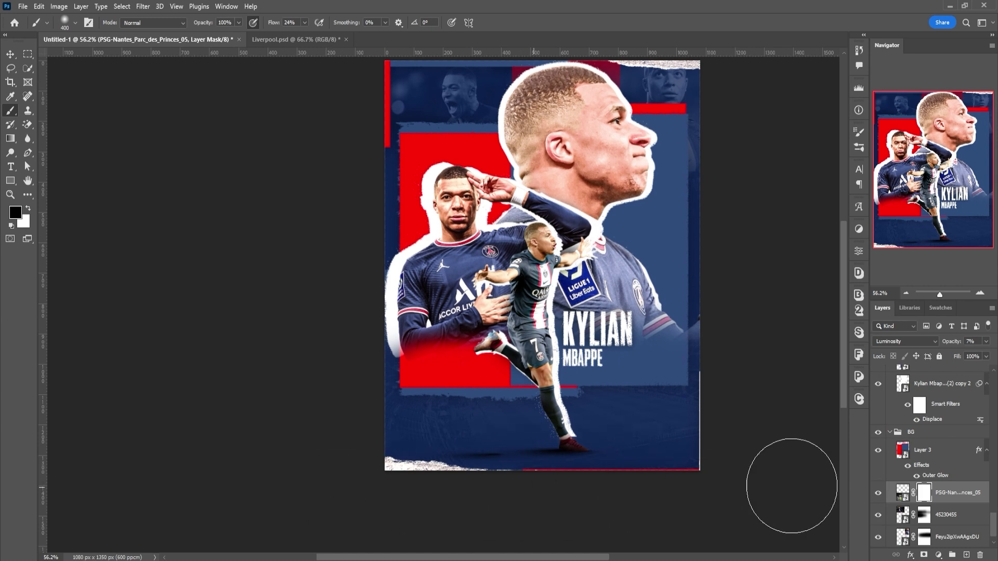
left_click_drag(617, 329, 456, 345)
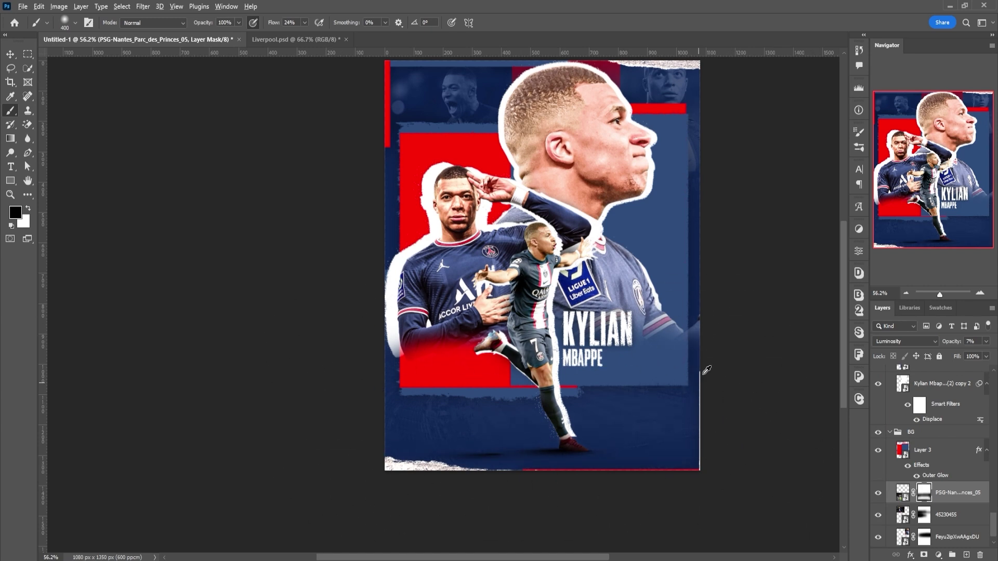
- Stamp all visible layers into a new merged layer above the Papeer group
scroll(733, 357, "down", 2)
scroll(725, 356, "down", 2)
scroll(597, 479, "right", 3)
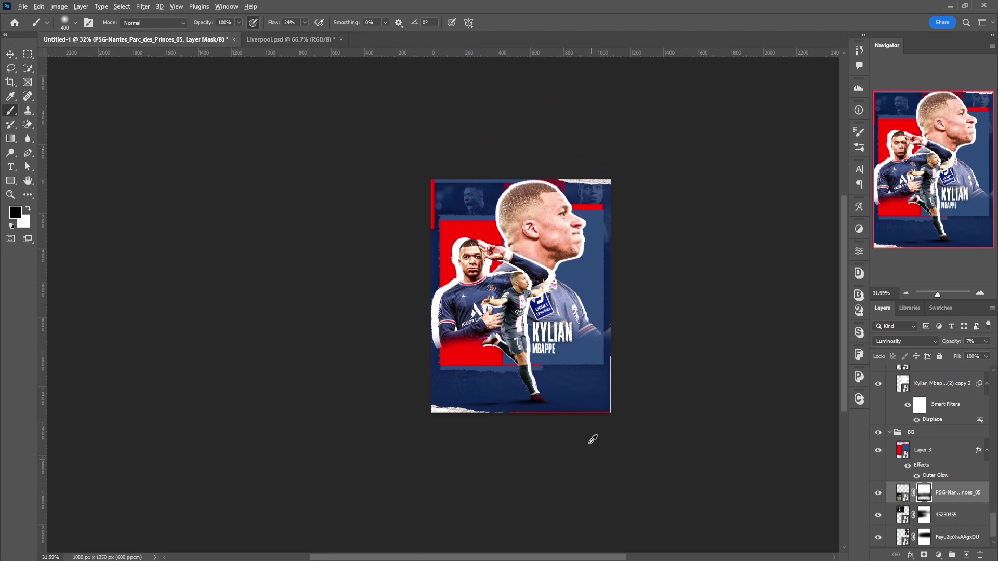
scroll(597, 479, "up", 3)
scroll(935, 476, "up", 3)
left_click_drag(993, 499, 990, 382)
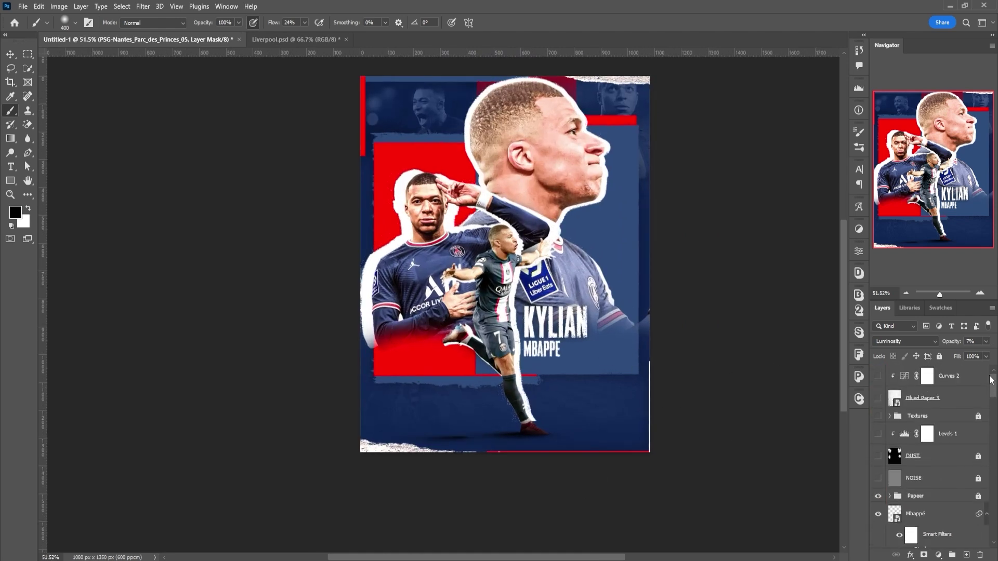
key("ctrl+shift+alt+e")
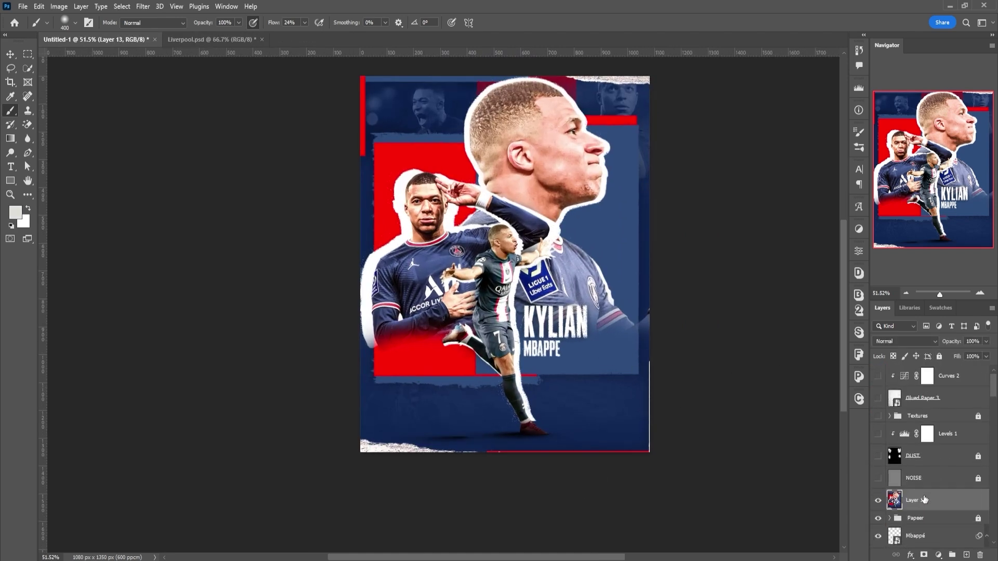
right_click(925, 501)
left_click(881, 123)
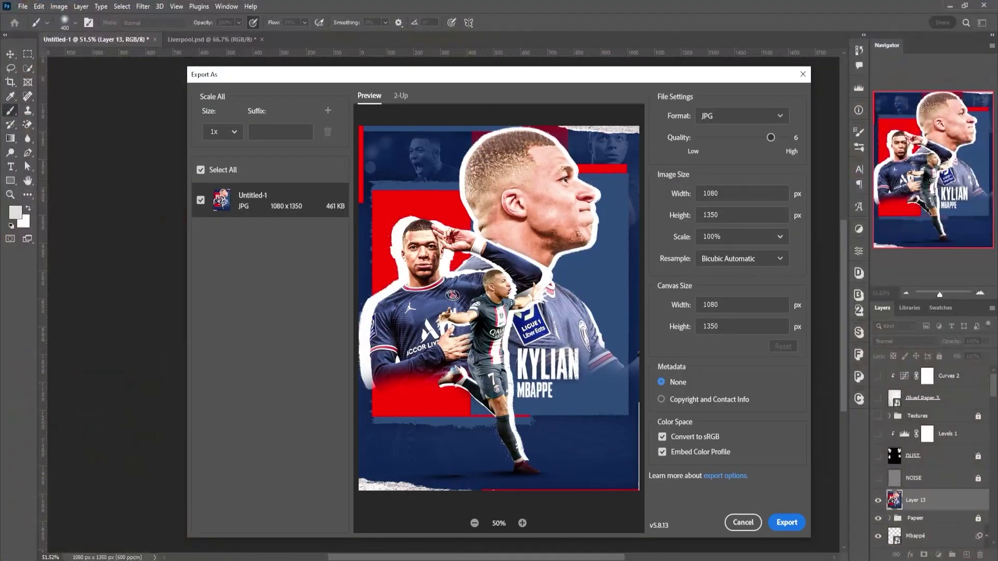
left_click(803, 73)
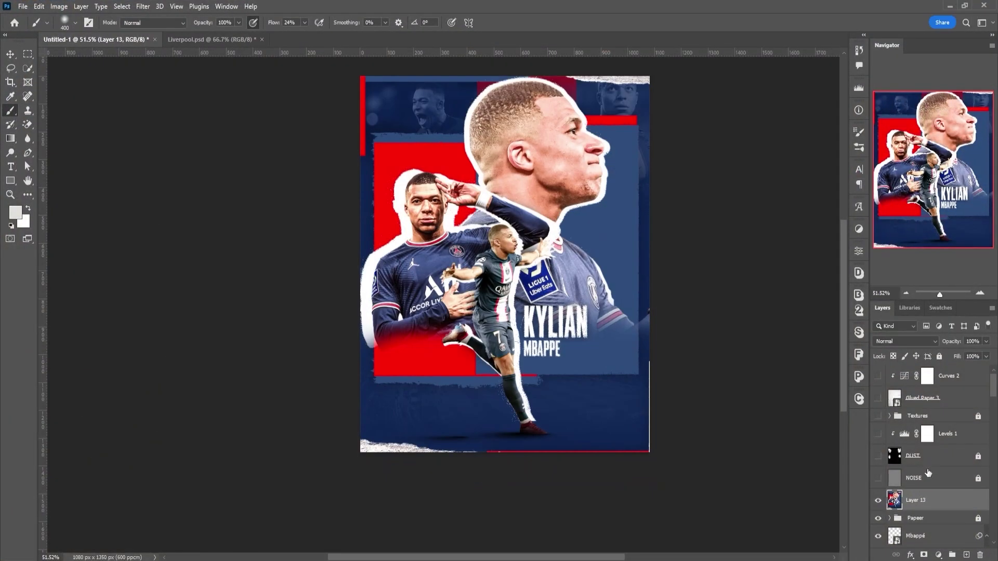
- Apply the Camera Raw Filter to the merged layer, adding grain in its Effects settings
left_click(138, 10)
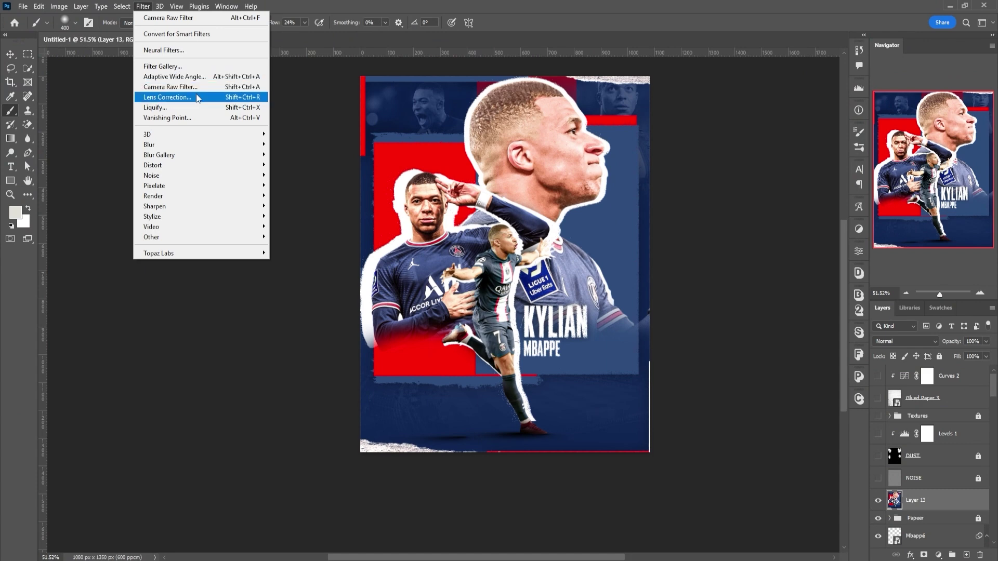
left_click(170, 87)
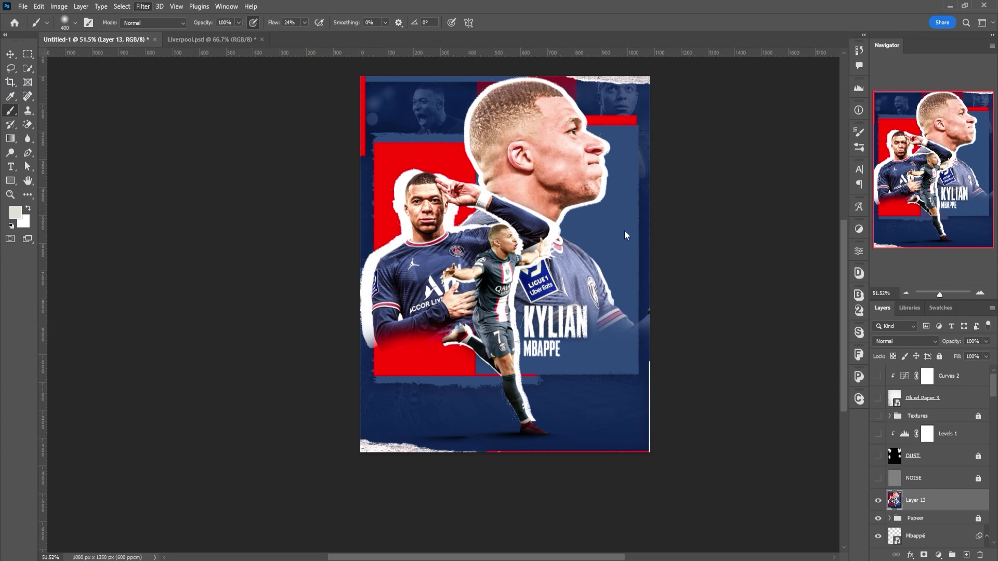
scroll(842, 468, "down", 3)
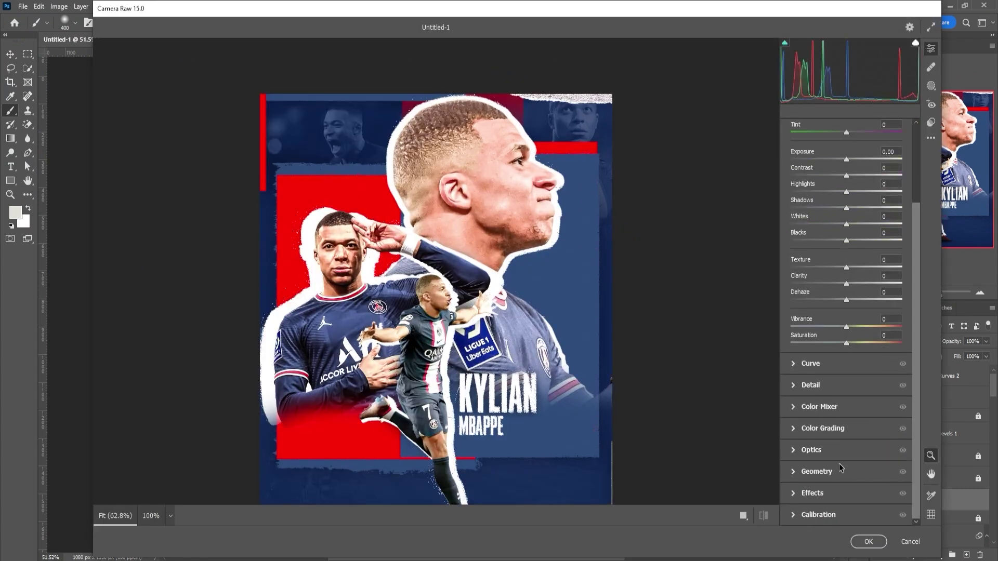
left_click(824, 491)
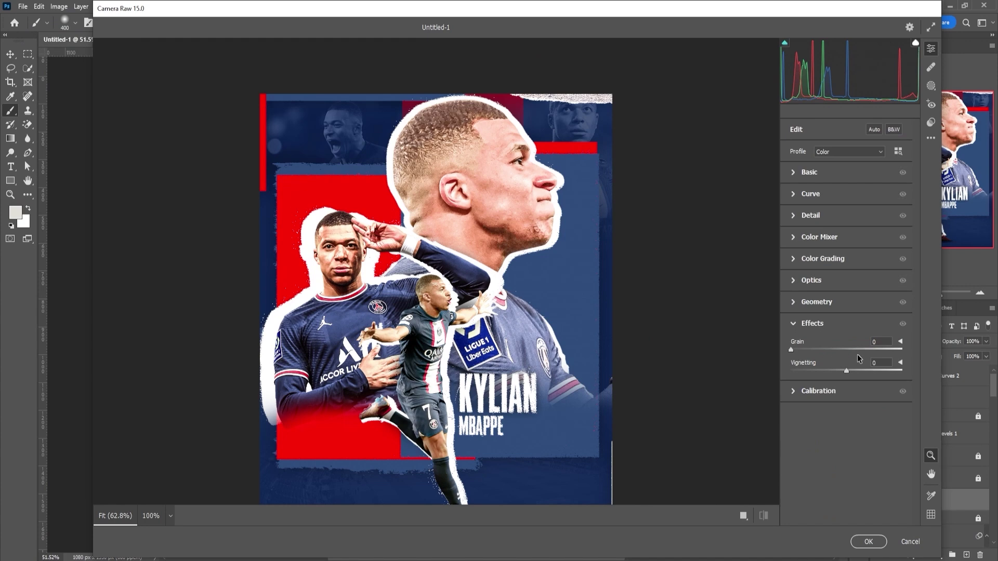
left_click_drag(838, 350, 832, 353)
left_click(868, 542)
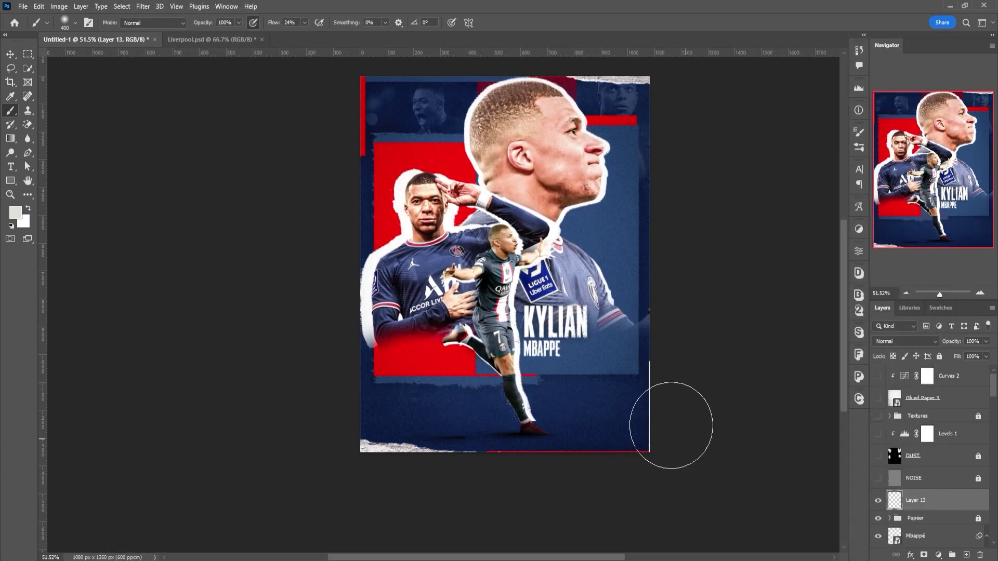
- Show the hidden texture and adjustment layers from NOISE up to Curves 2 again
scroll(675, 331, "up", 3)
left_click_drag(878, 478, 879, 376)
scroll(590, 304, "up", 2)
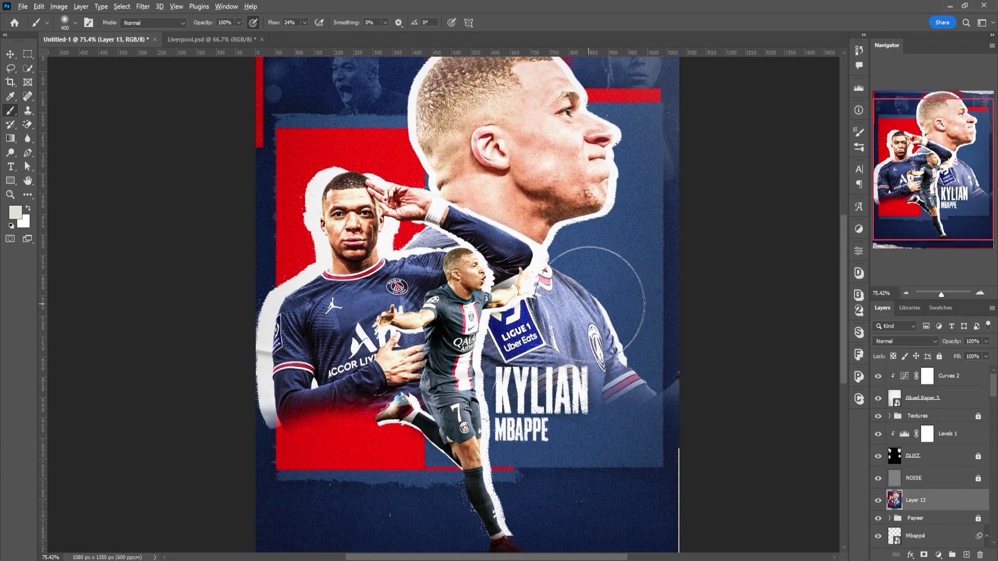
scroll(590, 304, "down", 2)
scroll(598, 301, "up", 1)
- Hide, unlock and delete the Textures group
left_click(878, 416)
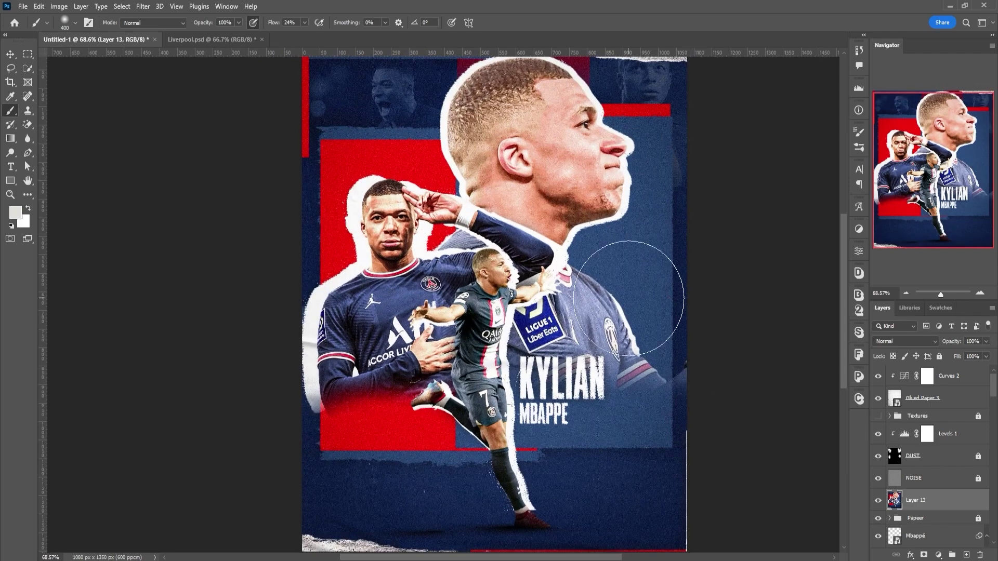
left_click(975, 422)
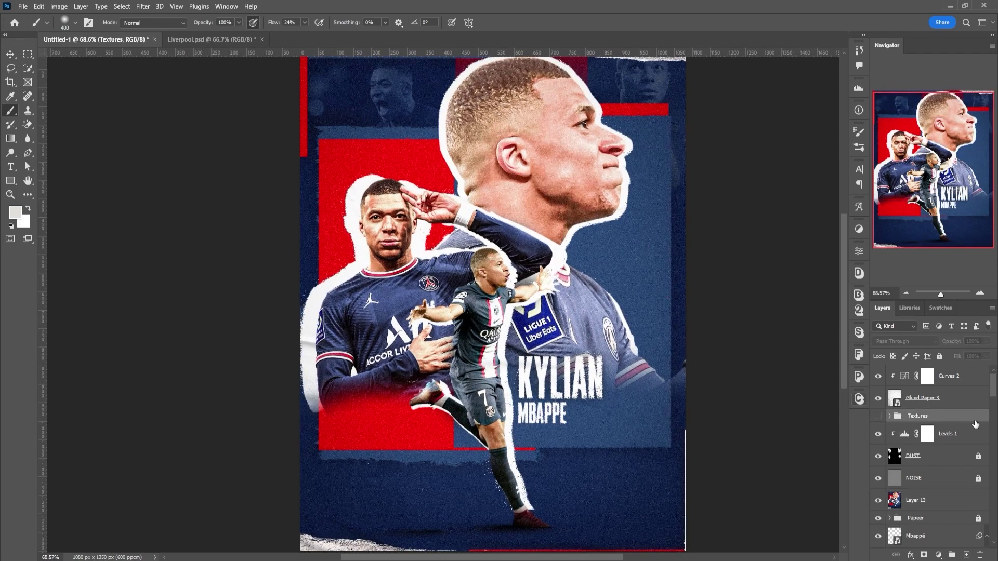
key("Delete")
scroll(607, 299, "down", 1)
scroll(607, 299, "up", 1)
scroll(533, 305, "down", 3)
scroll(533, 306, "up", 2)
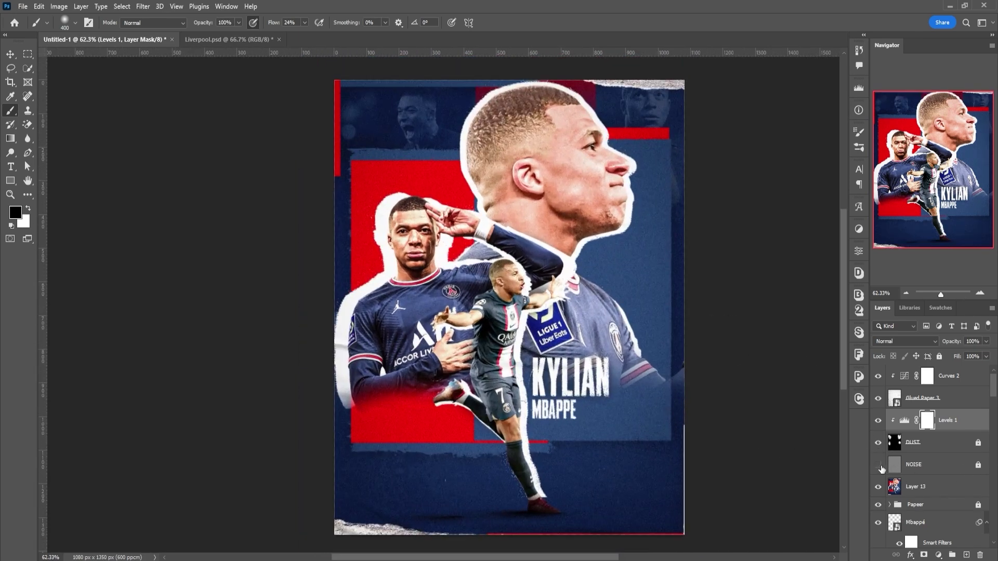
scroll(907, 476, "down", 1)
- Start another Camera Raw Filter on Layer 13 and set grain to 24 and vignetting to -8
left_click(929, 466)
left_click(142, 6)
left_click(156, 93)
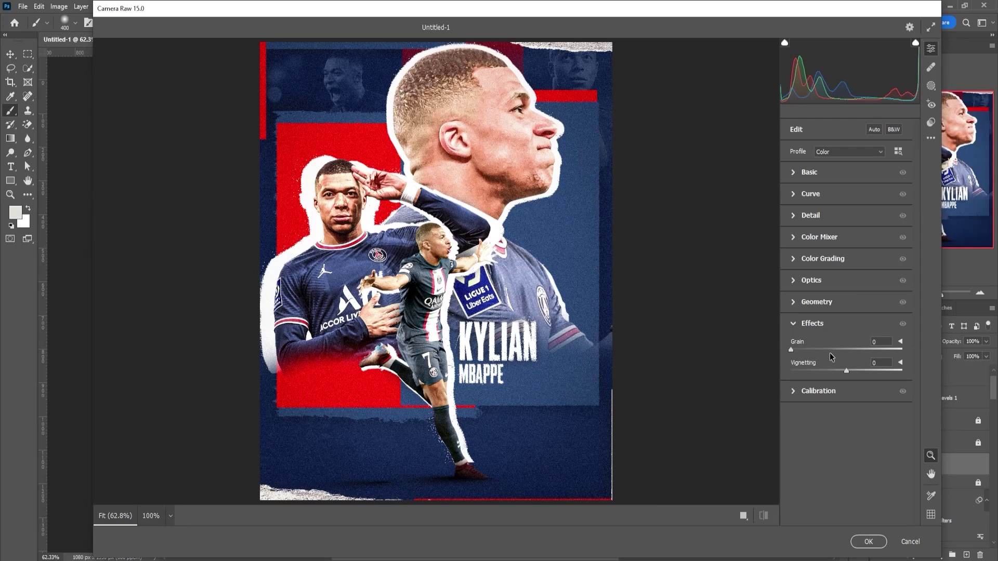
left_click_drag(822, 353, 841, 370)
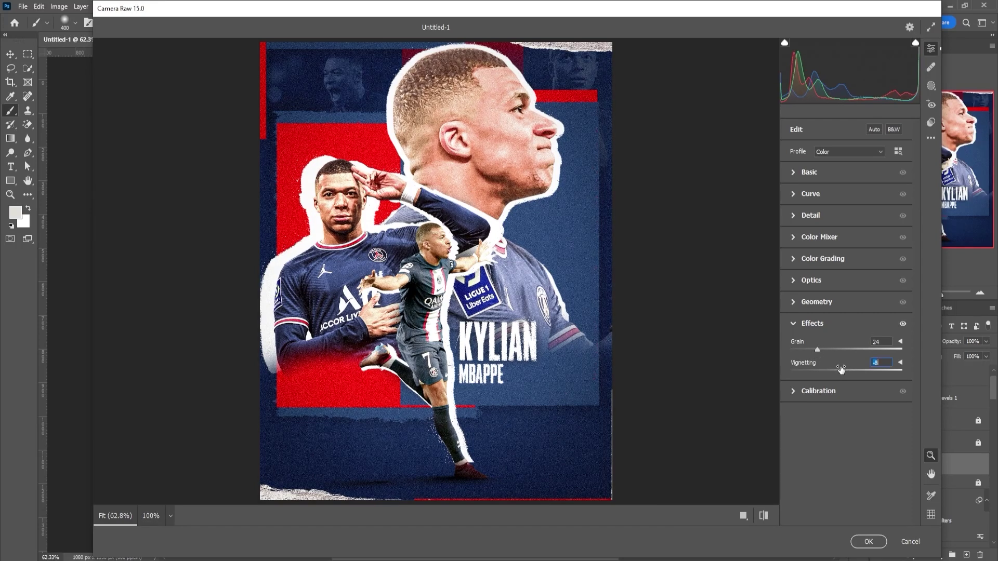
- Set exposure to +0.20, clarity to +18 and texture to +15 in the Basic adjustments
left_click(797, 173)
left_click_drag(846, 258, 849, 258)
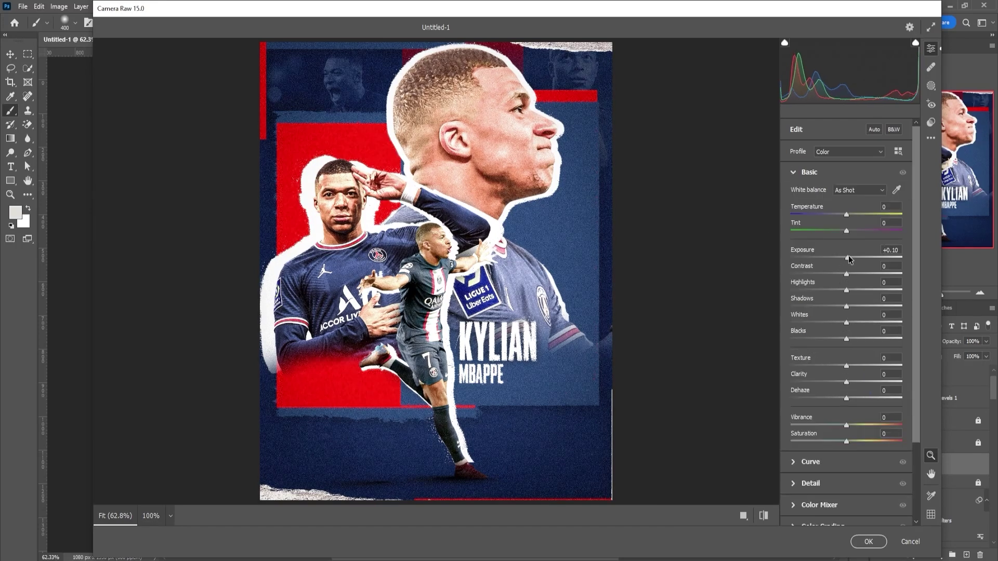
left_click(856, 382)
left_click(857, 366)
left_click_drag(857, 368, 855, 366)
- Set vibrance to +9, saturation to +5 and blacks to -8, raise the contrast slightly, and apply the Camera Raw grade
left_click(854, 442)
left_click(846, 425)
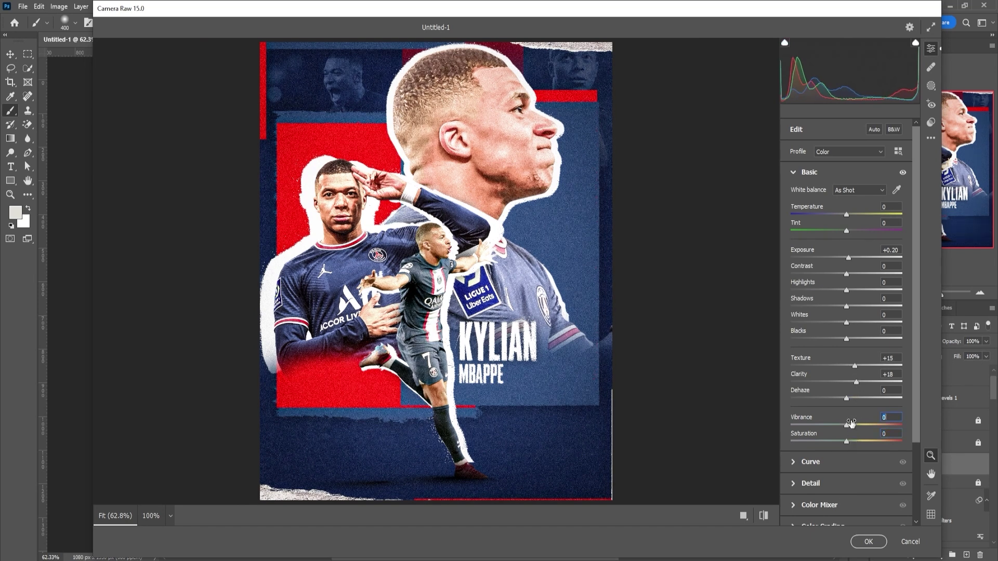
left_click(851, 426)
left_click(849, 442)
left_click(842, 339)
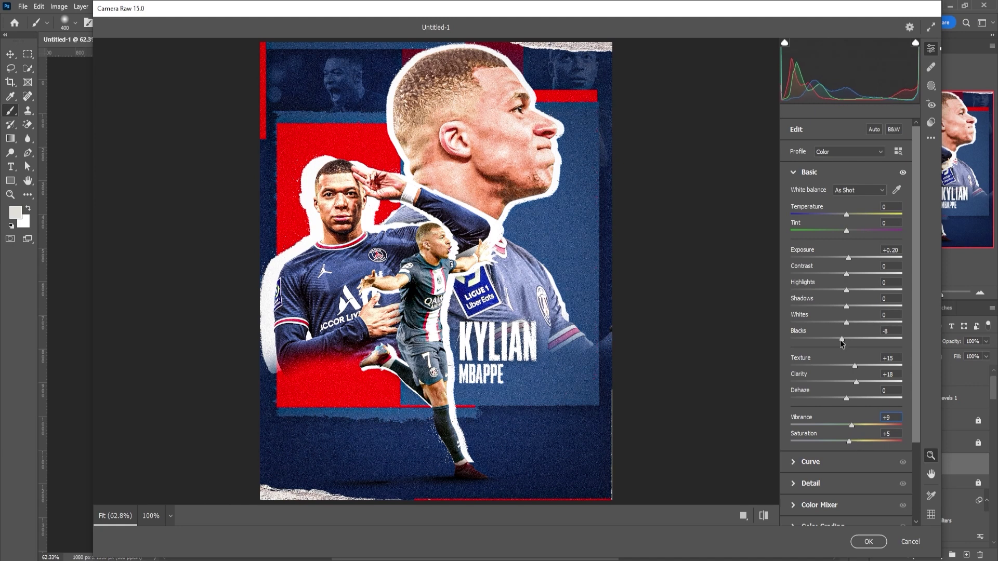
left_click(850, 275)
left_click(868, 542)
- Examine the graded Mbappé poster up close and as a whole
scroll(652, 372, "up", 1)
scroll(636, 274, "down", 1)
scroll(636, 274, "up", 1)
scroll(637, 274, "down", 1)
scroll(596, 280, "up", 1)
scroll(595, 279, "down", 1)
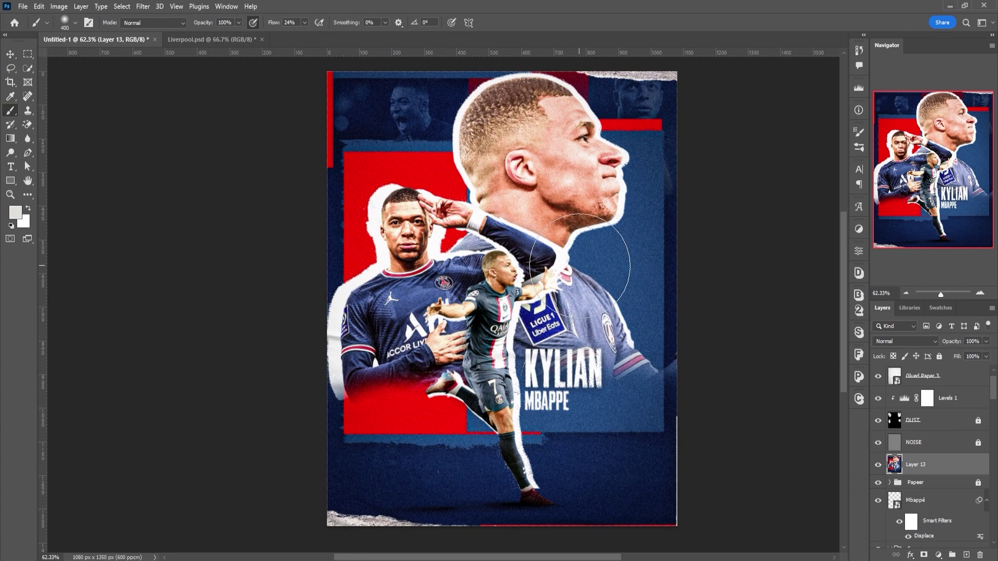
scroll(582, 264, "up", 1)
scroll(582, 264, "down", 4)
scroll(538, 281, "up", 3)
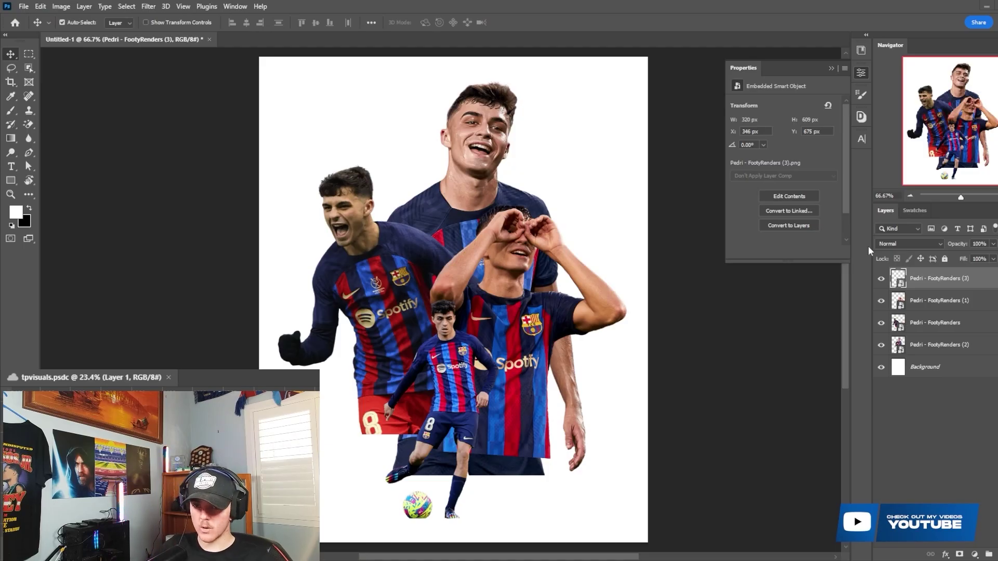
- Group the three large Pedri renders below the small full-body player and add a layer mask to the group
scroll(538, 251, "down", 1)
scroll(538, 251, "up", 1)
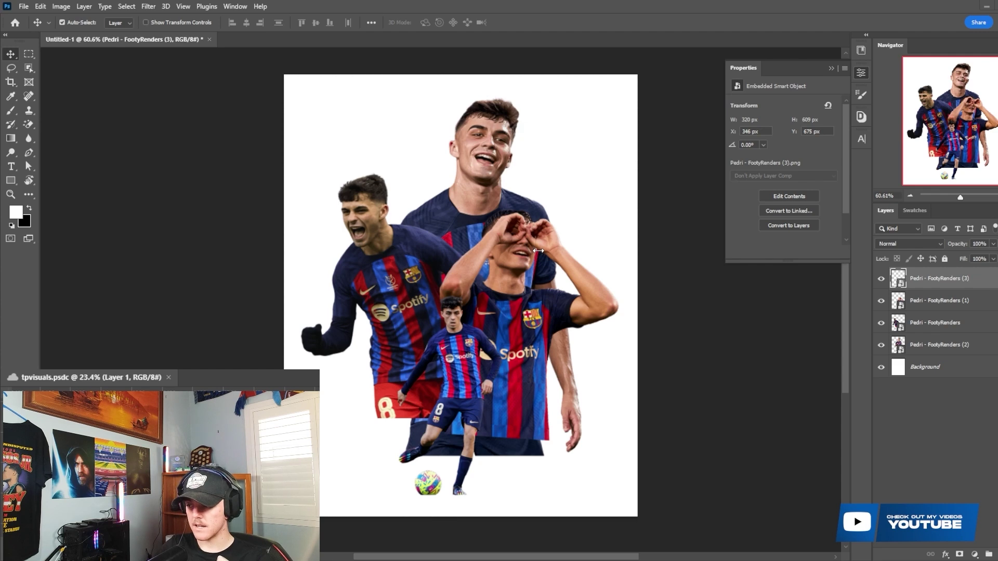
left_click(934, 307)
left_click(944, 349, "shift")
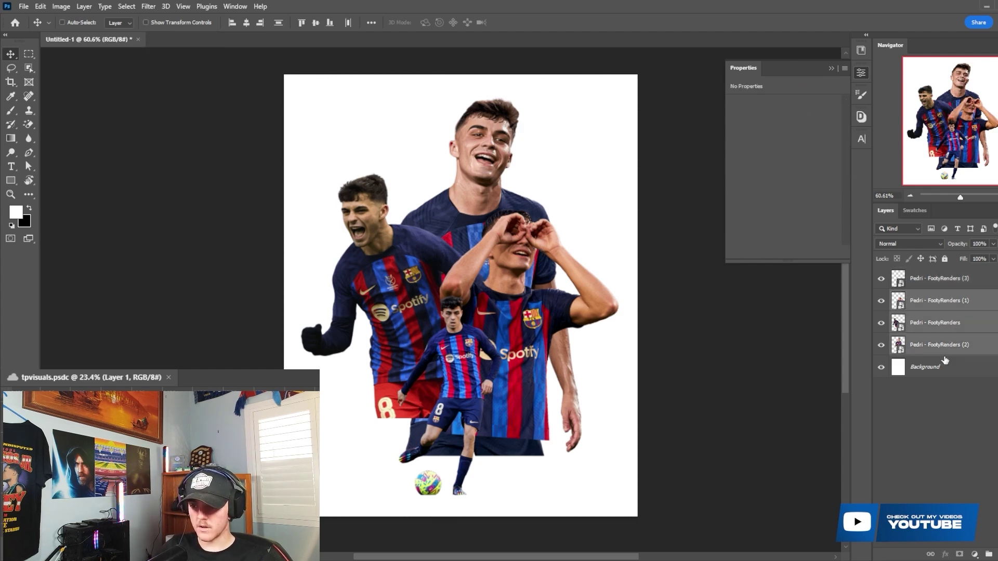
key("ctrl+g")
left_click(880, 296)
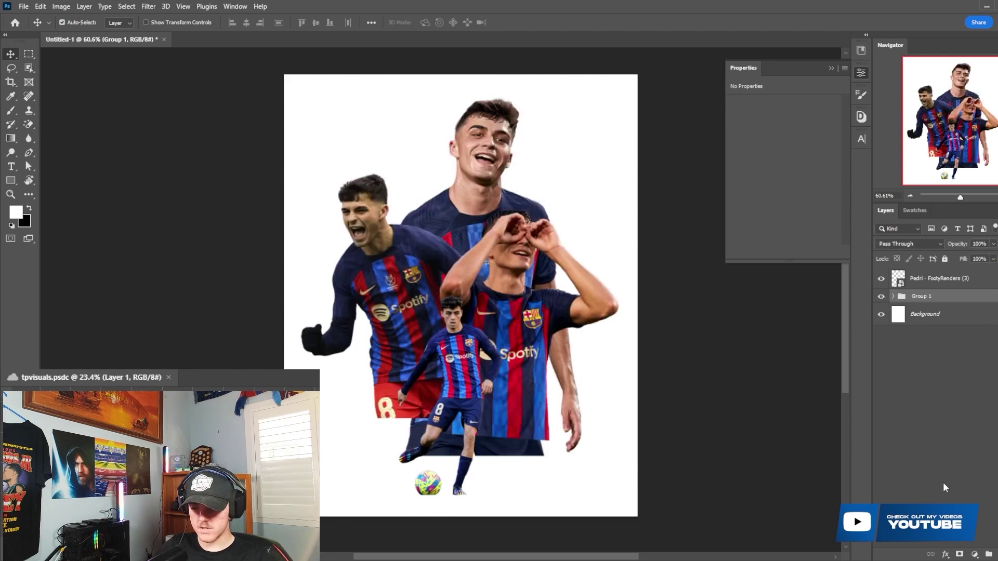
left_click(959, 552)
- Paint black on Group 1's mask with a large soft round brush at 0% hardness to fade the renders' lower edges
key("b")
right_click(406, 336)
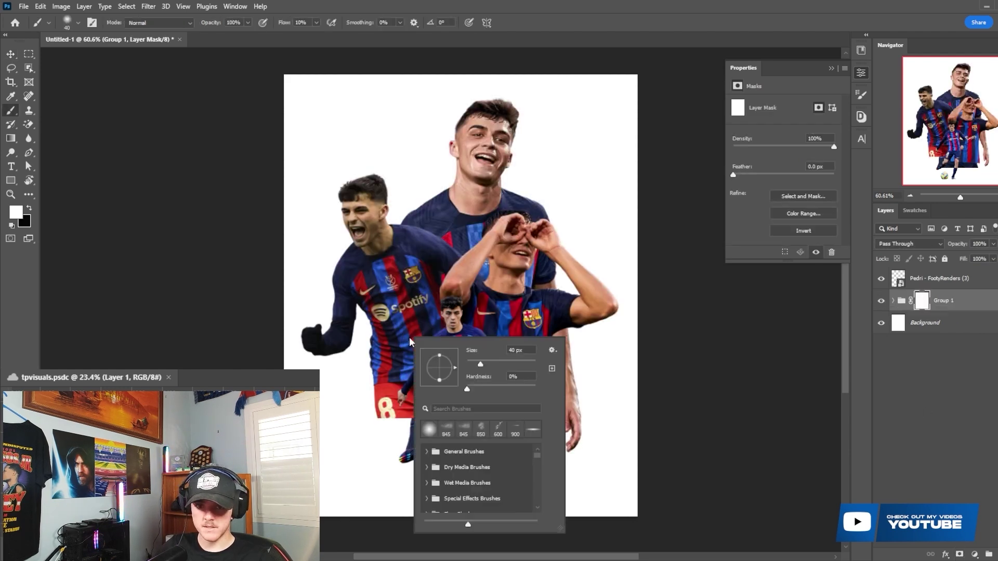
double_click(429, 430)
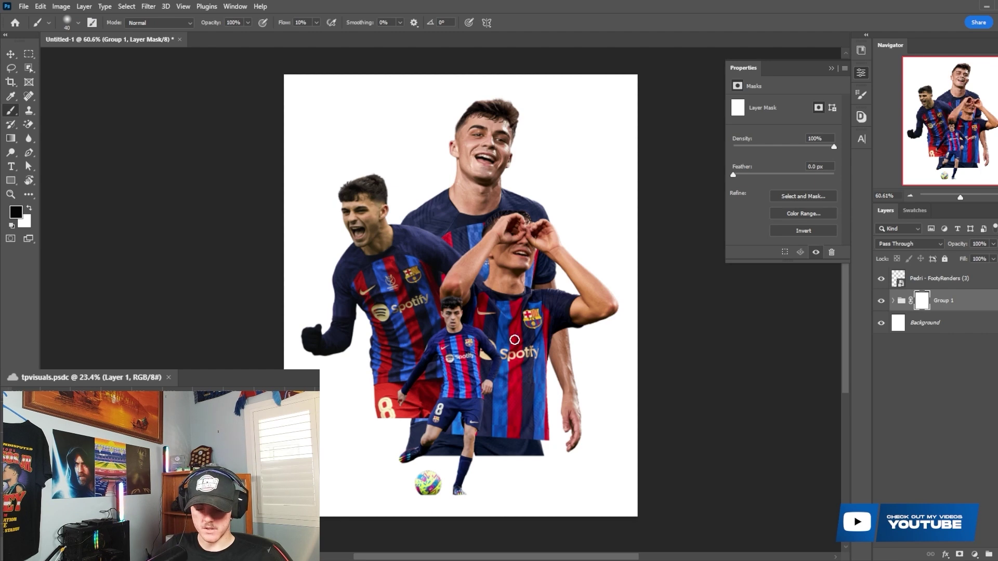
key("bracketright")
key("bracketright")
key("bracketright")
key("bracketright")
key("bracketright")
key("bracketright")
key("bracketright")
key("bracketright")
key("bracketright")
key("bracketright")
key("bracketright")
key("bracketright")
key("bracketright")
key("bracketright")
key("bracketright")
mouse_move(427, 434)
left_mouse_down()
mouse_move(395, 435)
mouse_move(431, 455)
mouse_move(366, 424)
mouse_move(433, 426)
mouse_move(369, 418)
mouse_move(454, 408)
mouse_move(394, 411)
mouse_move(482, 420)
mouse_move(433, 435)
mouse_move(468, 442)
mouse_move(570, 444)
mouse_move(489, 450)
mouse_move(600, 419)
mouse_move(433, 472)
mouse_move(546, 438)
mouse_move(303, 449)
mouse_move(514, 432)
mouse_move(388, 467)
mouse_move(544, 452)
mouse_move(309, 443)
mouse_move(407, 436)
mouse_move(351, 417)
left_mouse_up()
- Continue fading the renders below the shirts on the group mask, raising the brush flow to 39% and using a 300 px tip
key("bracketleft")
key("bracketleft")
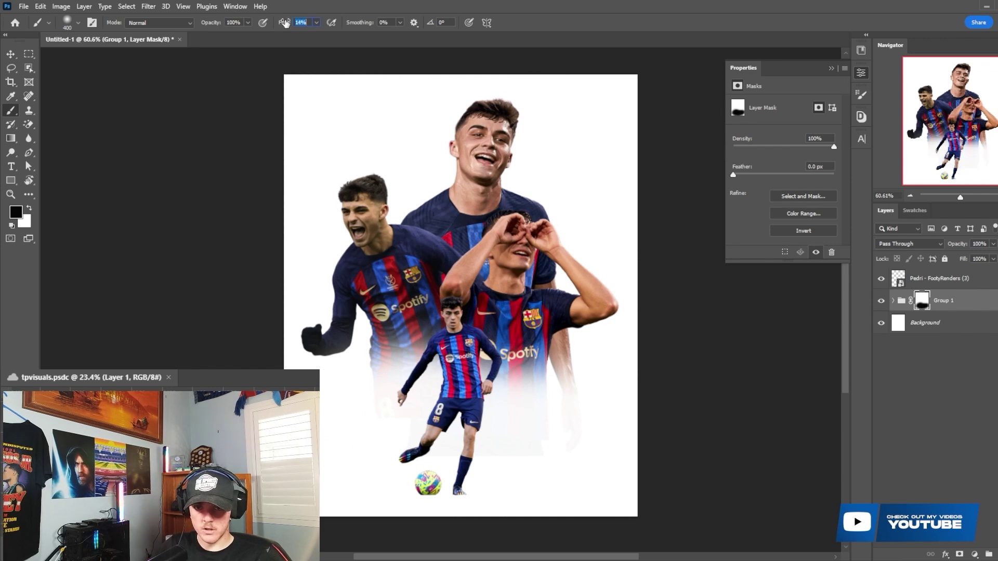
mouse_move(379, 435)
left_mouse_down()
mouse_move(390, 423)
mouse_move(357, 435)
mouse_move(401, 435)
mouse_move(341, 432)
mouse_move(453, 432)
mouse_move(459, 422)
mouse_move(352, 423)
mouse_move(454, 412)
mouse_move(434, 412)
mouse_move(333, 432)
left_mouse_up()
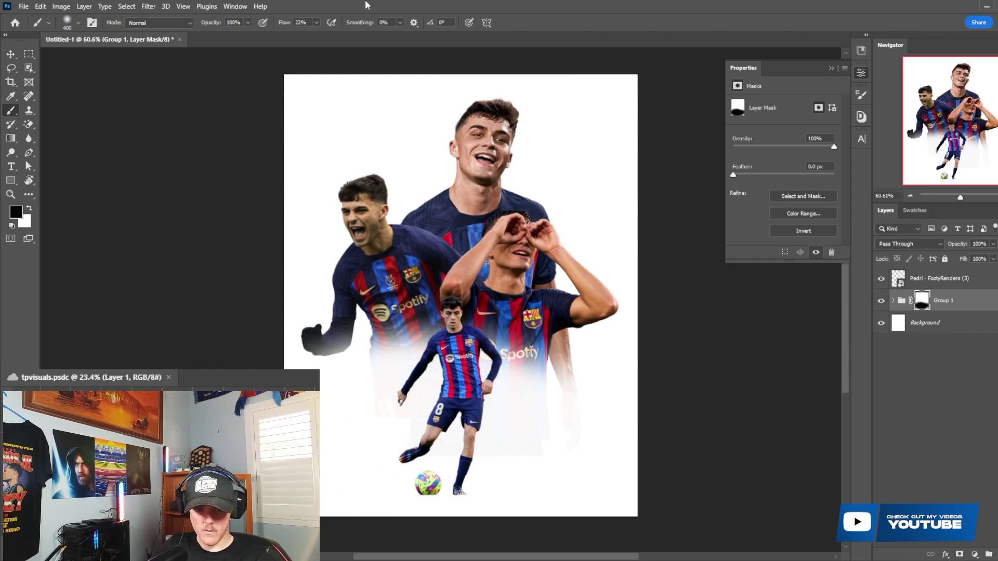
left_click_drag(284, 24, 288, 24)
key("bracketleft")
key("bracketleft")
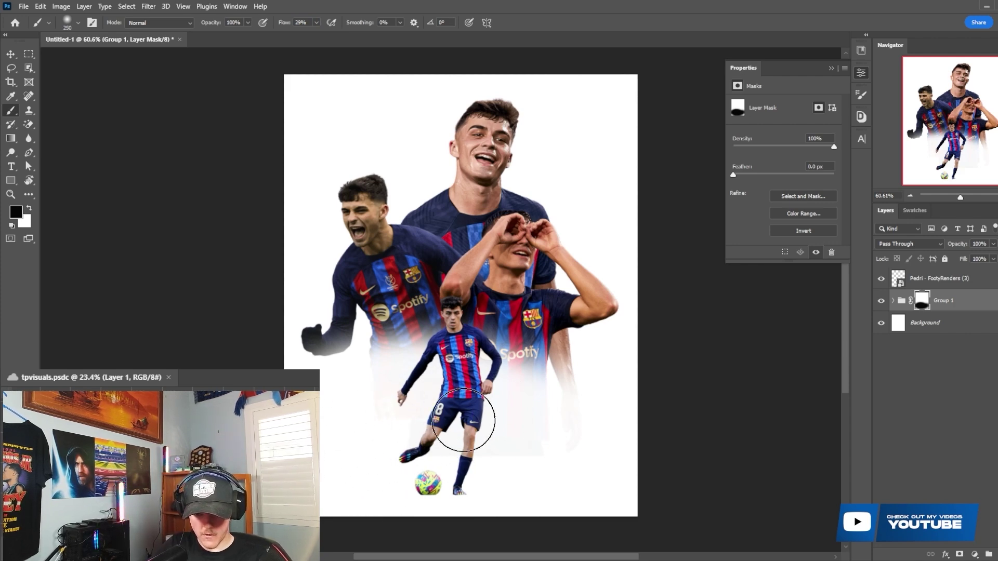
left_click_drag(284, 25, 289, 25)
key("bracketright")
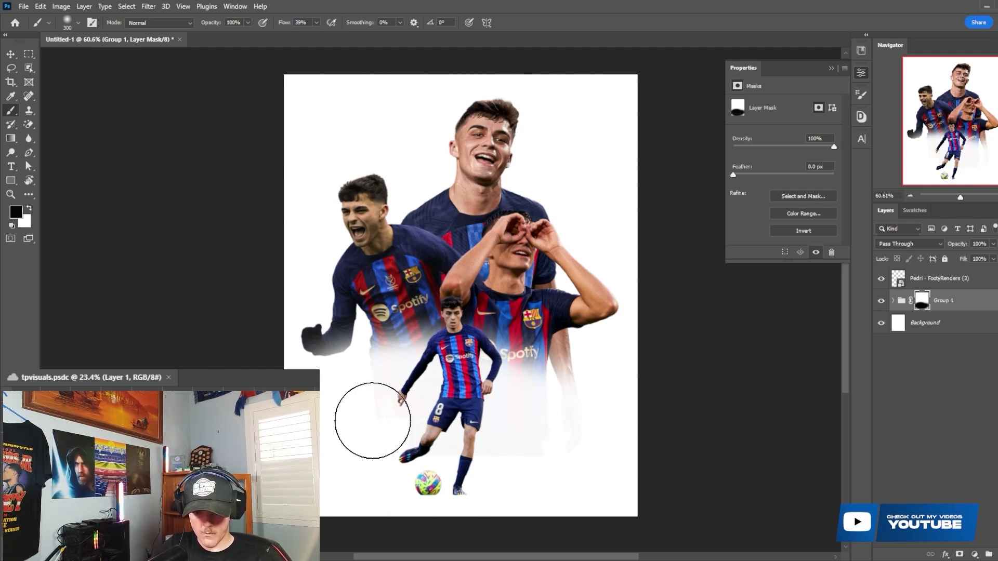
- Place the FC Barcelona crest image at full canvas width above all other layers
scroll(422, 307, "up", 1)
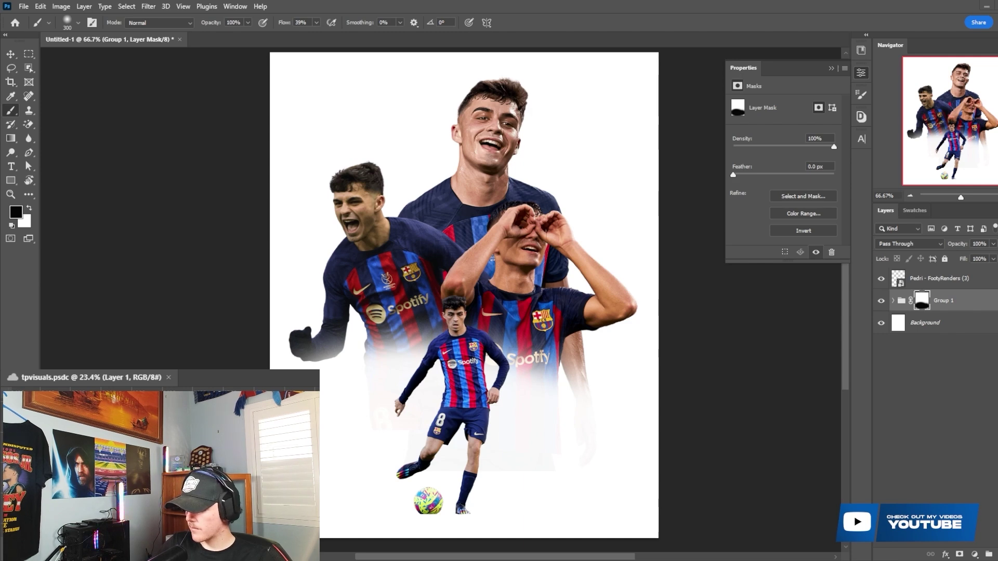
left_click_drag(815, 444, 530, 275)
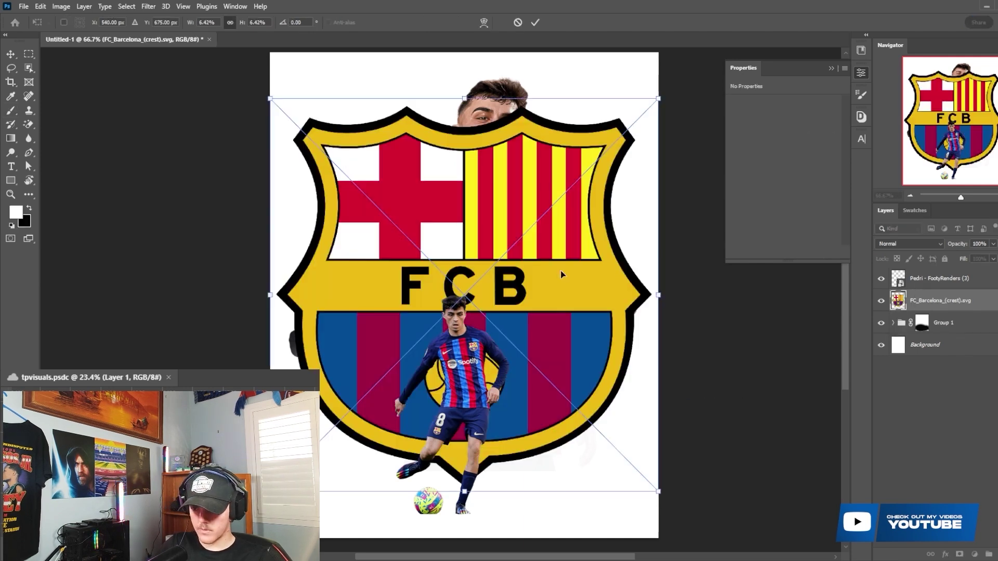
key("Return")
key("ctrl+t")
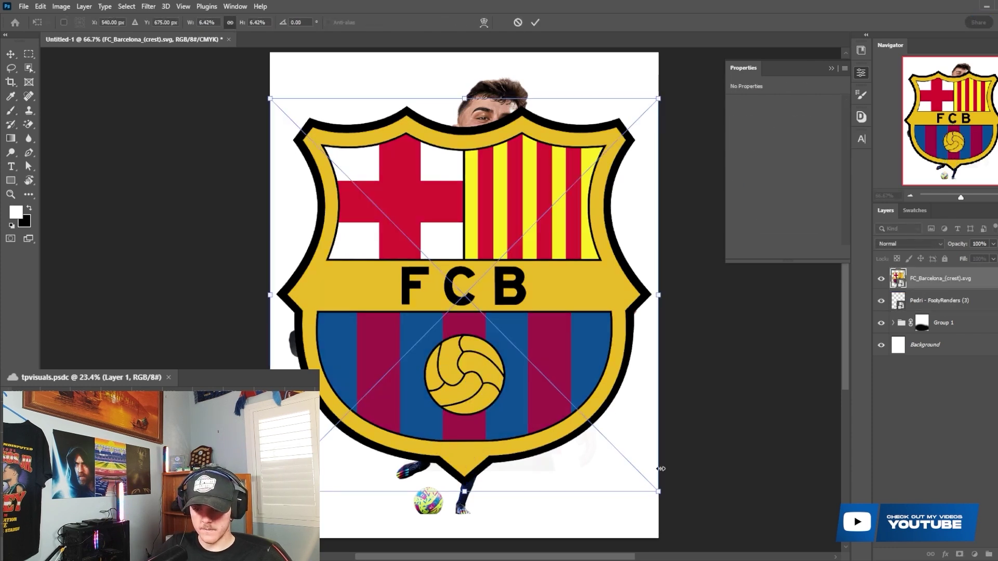
left_click(536, 23)
- Sample the crest's blue as the background colour and its claret as the foreground colour
key("b")
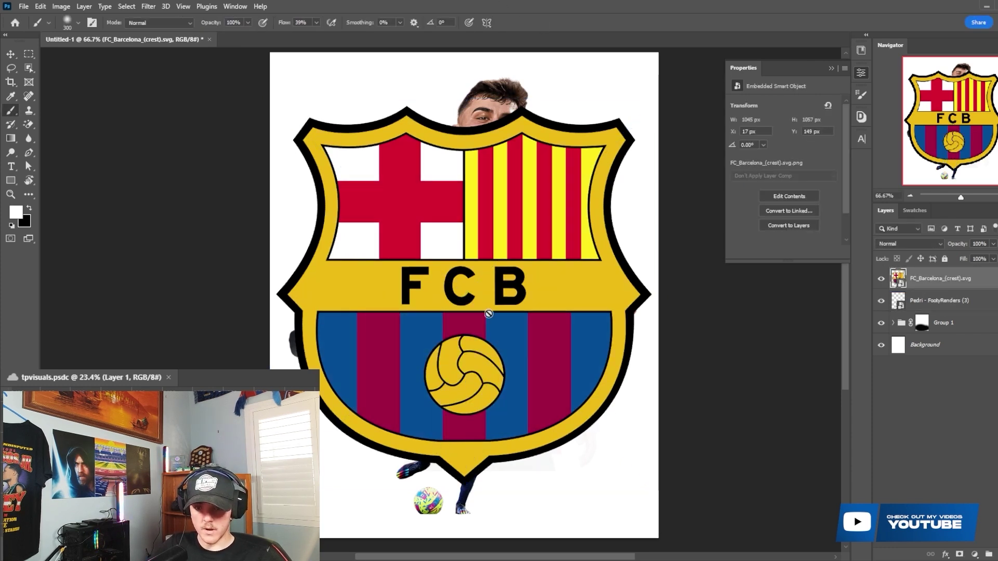
left_click(514, 327, "alt")
key("c")
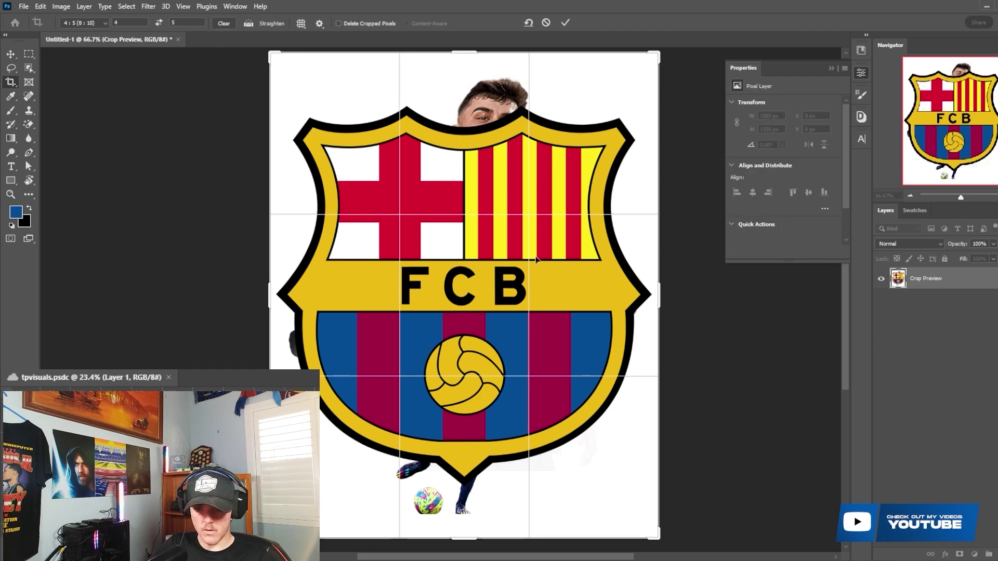
key("Escape")
key("b")
key("v")
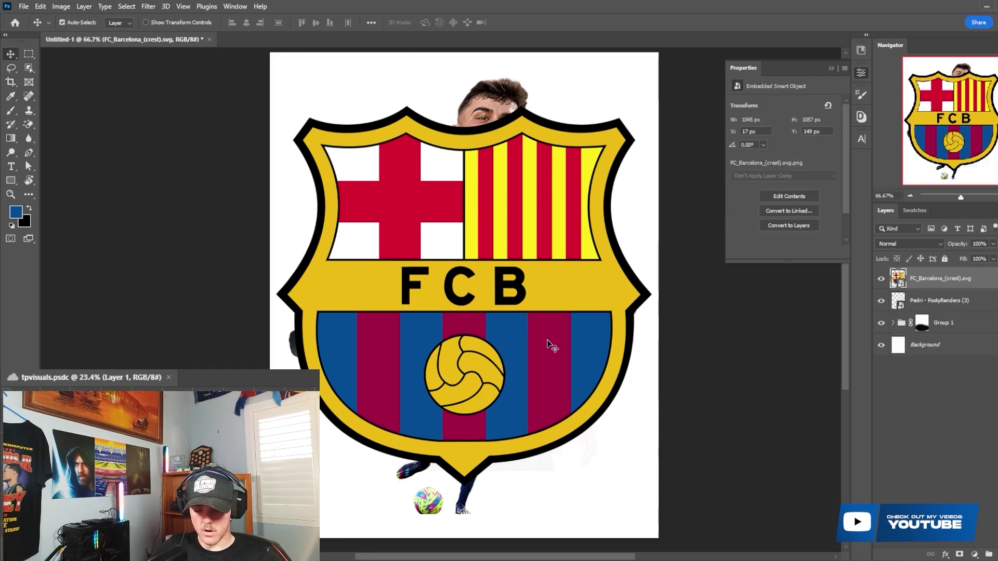
key("i")
left_click(548, 340)
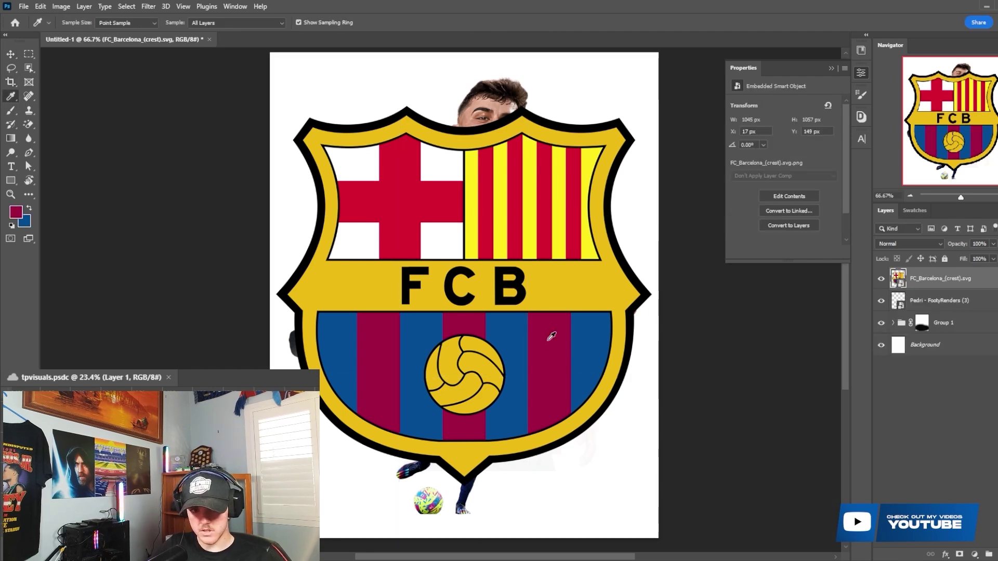
- Hide the crest, select the Background layer and set the Gradient tool to a foreground-to-background blend
left_click(881, 279)
left_click(926, 345)
key("g")
key("ctrl+minus")
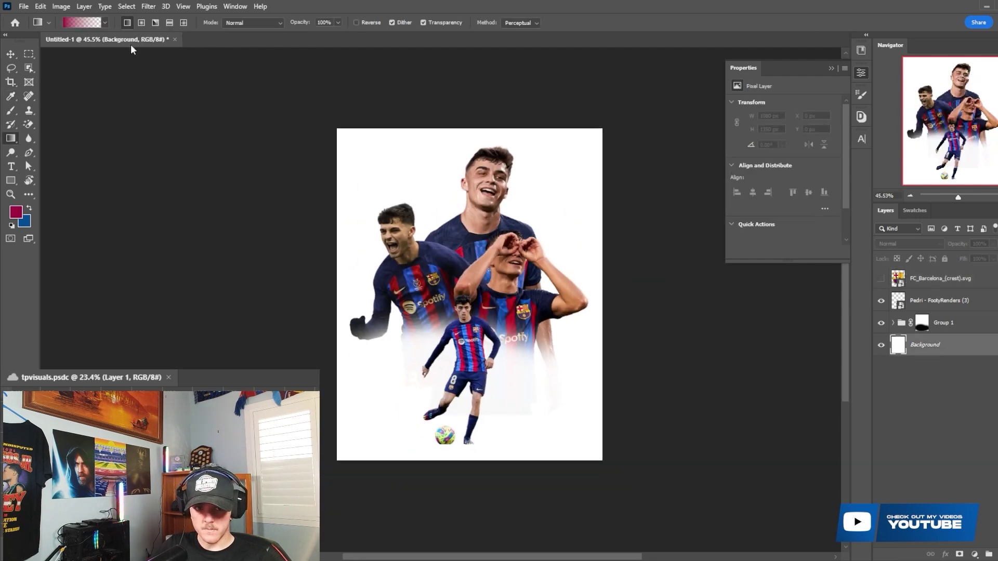
left_click(106, 25)
left_click(27, 44)
left_click(46, 62)
key("Return")
- Try gradients of the sampled claret and blue across the Background layer and undo them
key("x")
left_click_drag(471, 389, 471, 389)
key("ctrl+z")
left_click_drag(320, 477, 590, 139)
key("ctrl+z")
- Set the foreground to the saved bright blue swatch and fill the Background layer with a gradient between the two blues
left_click(14, 214)
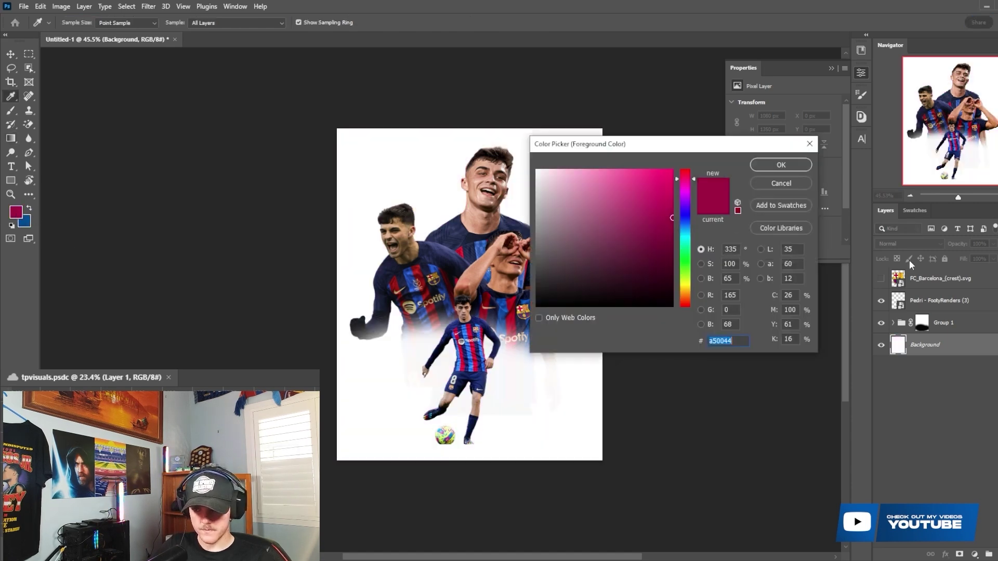
left_click(910, 214)
left_click(891, 245)
left_click(780, 165)
key("g")
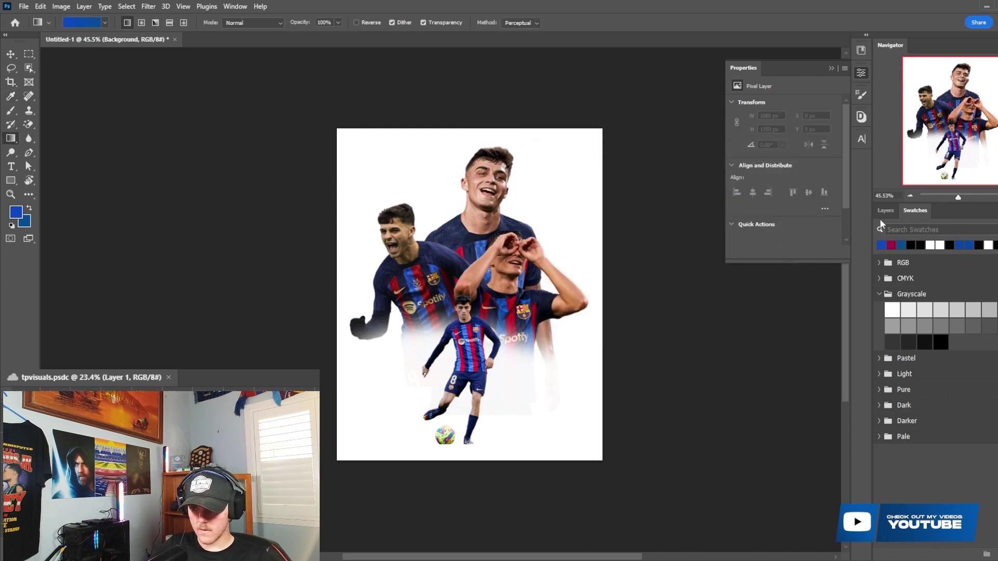
key("F7")
left_click_drag(591, 252, 571, 311)
- Brush more black onto Group 1's mask below the shirts with the 300 px soft brush at 55% flow
key("ctrl+plus")
key("ctrl+plus")
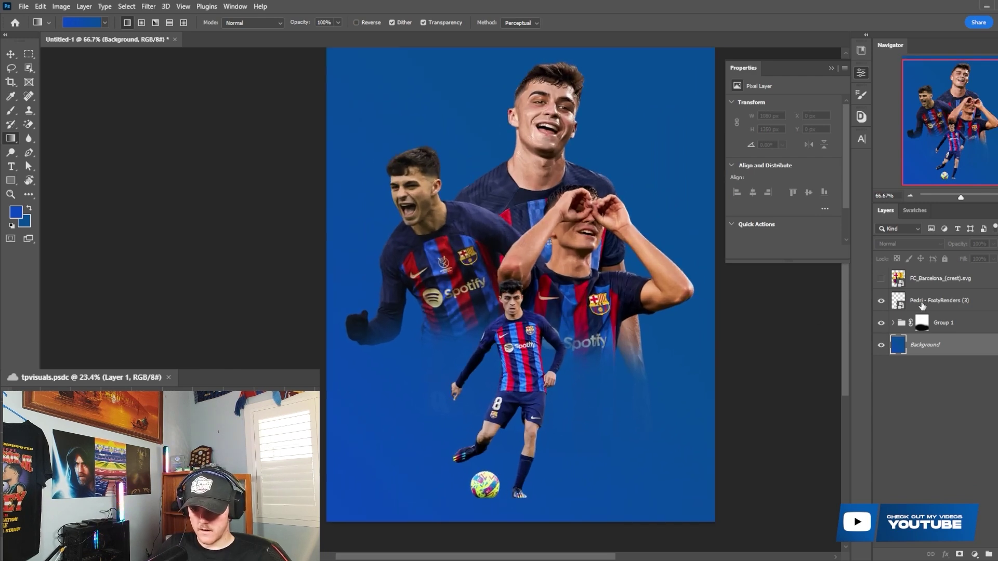
left_click(922, 323)
key("b")
key("d")
right_click(459, 417)
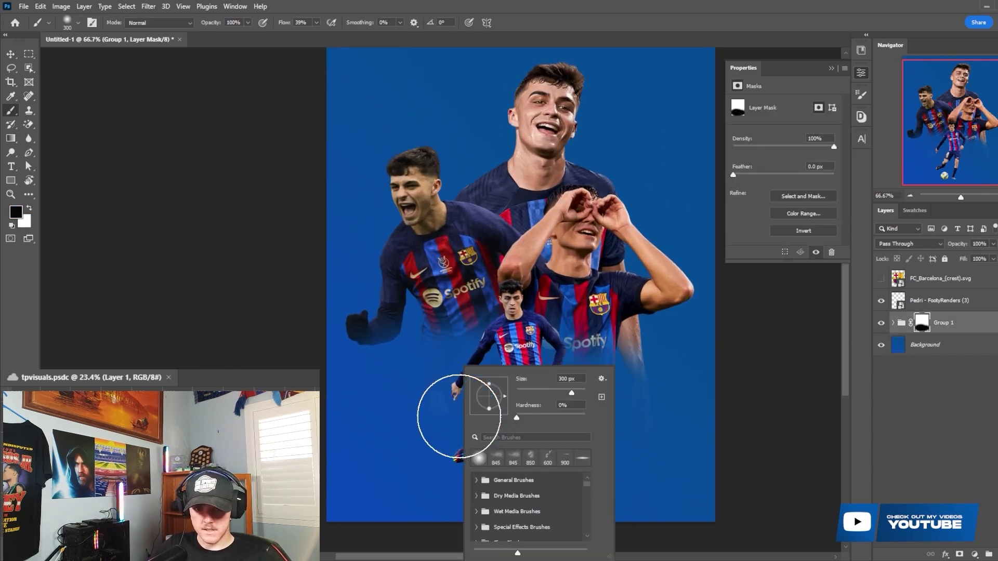
key("Escape")
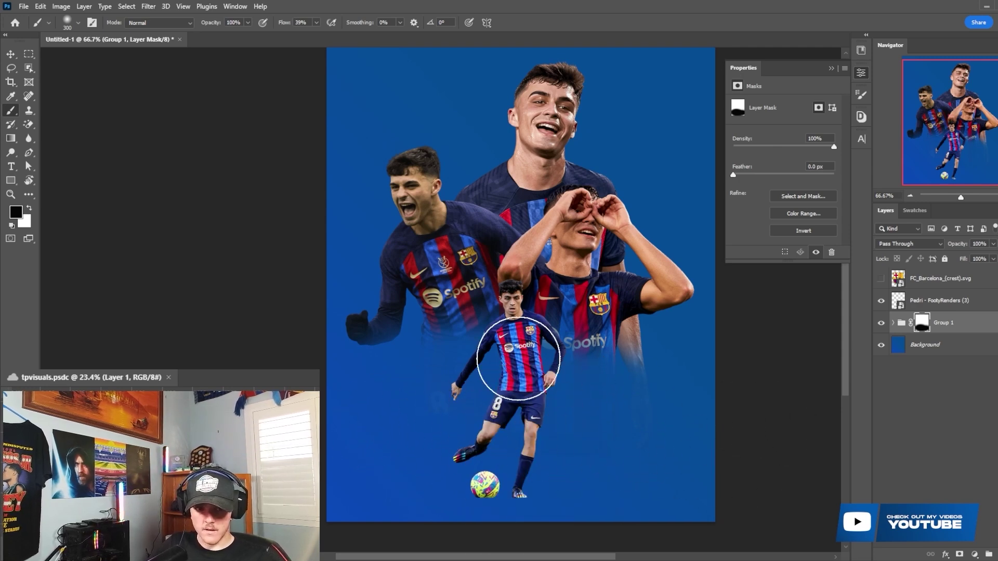
left_click_drag(286, 25, 284, 24)
left_click_drag(523, 406, 617, 373)
- Compare Group 1 hidden and shown, and reduce the brush to 200 px over the faint shorts number
left_click(881, 323)
left_click(881, 323)
scroll(624, 367, "down", 5)
scroll(549, 373, "down", 2)
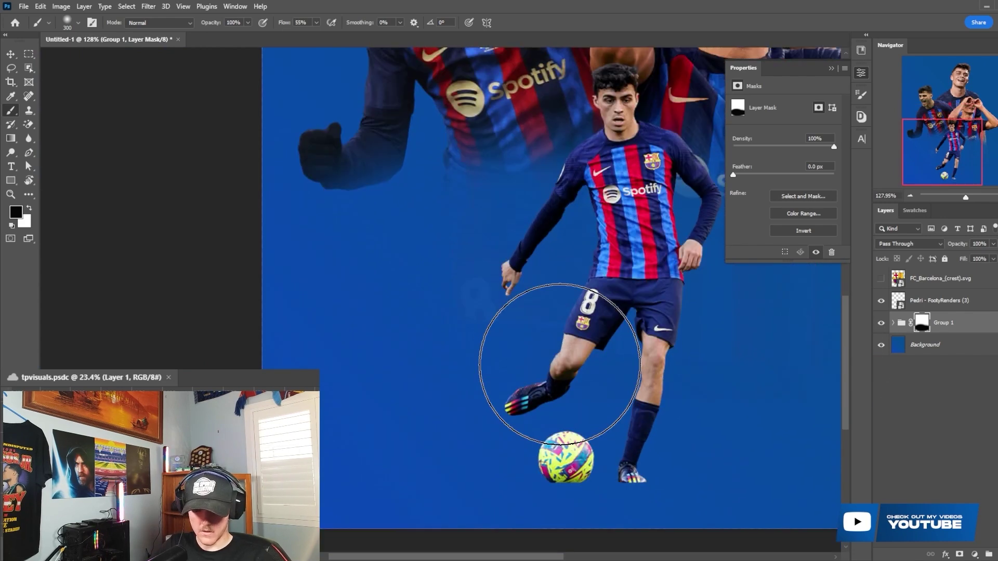
key("bracketleft")
key("bracketleft")
key("bracketleft")
key("bracketright")
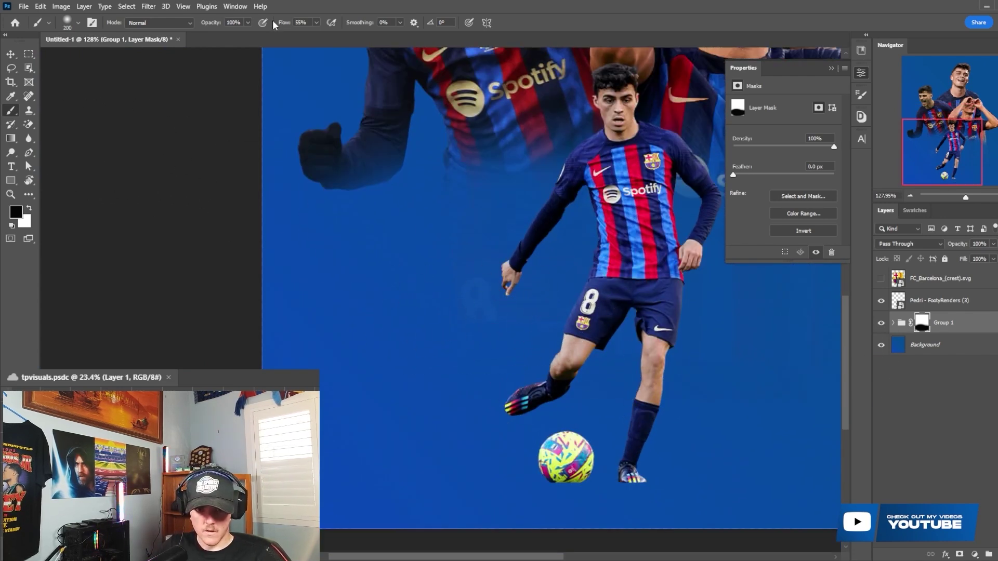
- Set the brush flow to 100% and replace Group 1's layer mask with a fresh one
left_click_drag(280, 23, 312, 24)
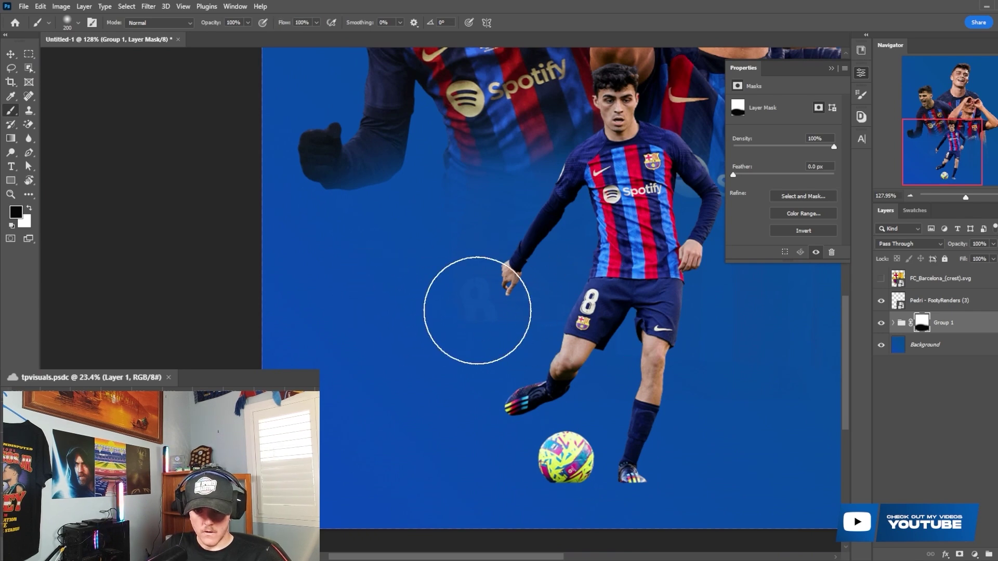
right_click(912, 326)
left_click(936, 344)
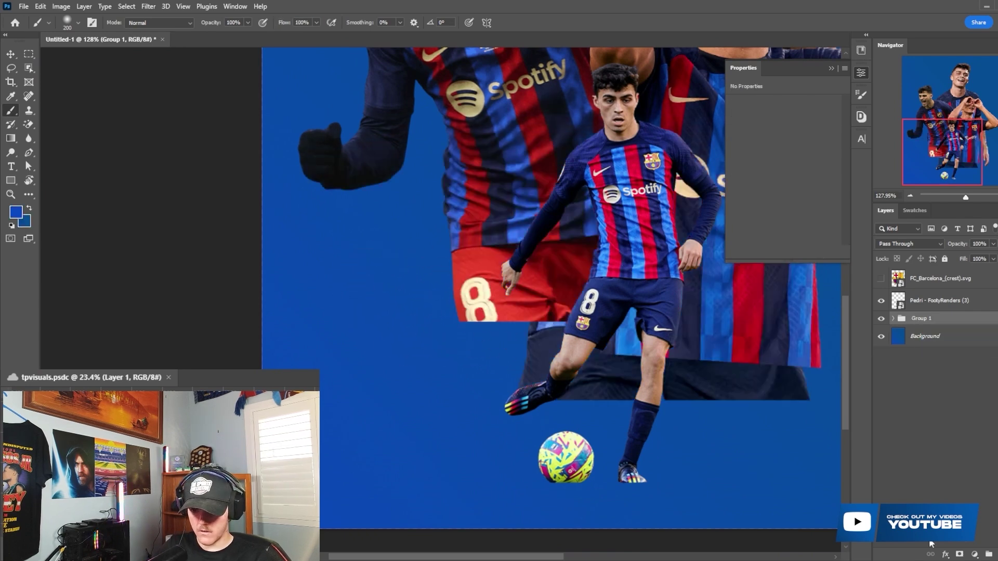
left_click(958, 555)
- Paint black on the new group mask with a 300 px soft brush to fade the shorts and lower shirt edges
key("d")
key("x")
key("bracketright")
key("bracketright")
left_click_drag(459, 356, 582, 373)
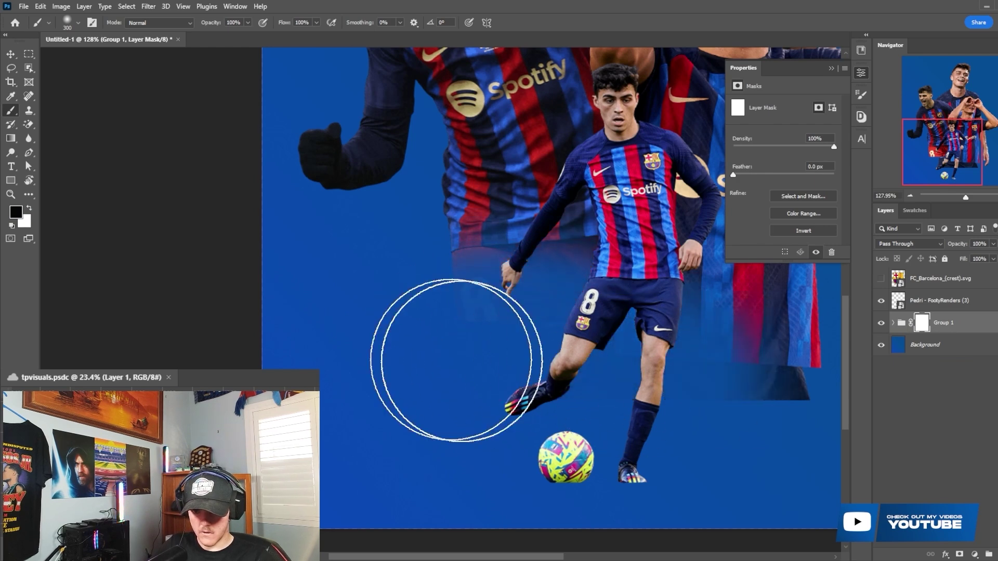
mouse_move(728, 364)
left_mouse_down()
mouse_move(806, 401)
mouse_move(829, 379)
left_mouse_up()
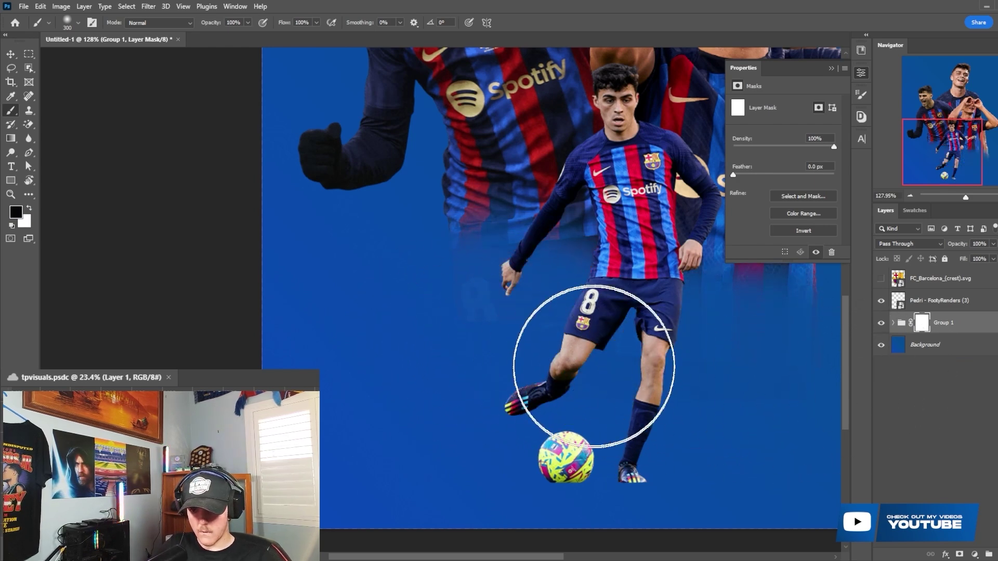
scroll(598, 376, "down", 3)
scroll(735, 291, "up", 2)
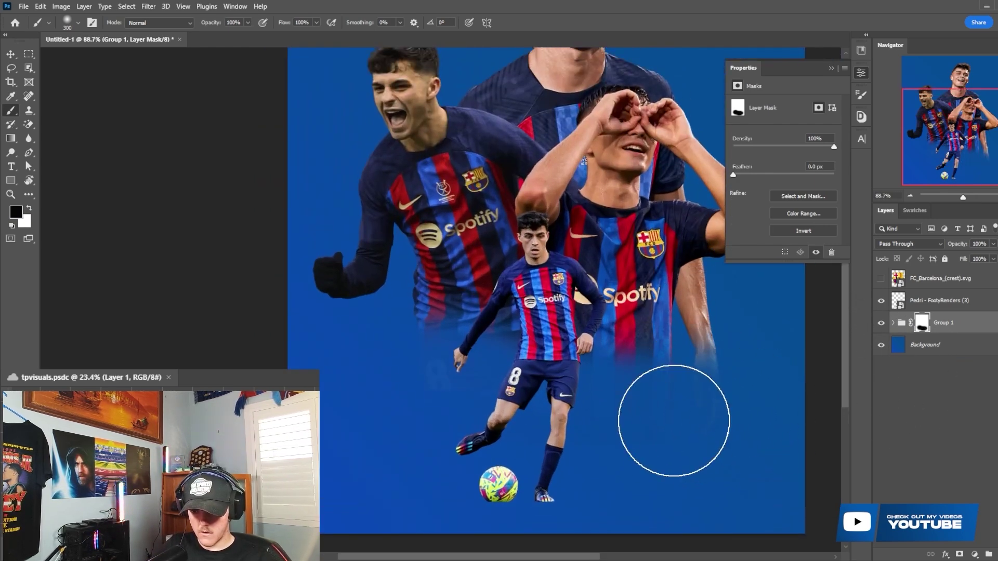
- Put the shouting Pedri render in its own masked group inside Group 1 and brush away its faint shorts
left_click(881, 323)
left_click(881, 323)
left_click(888, 325)
left_click(893, 323)
left_click(881, 344)
left_click(881, 345)
left_click(881, 367)
left_click(881, 367)
left_click(935, 366)
key("ctrl+g")
left_click(958, 554)
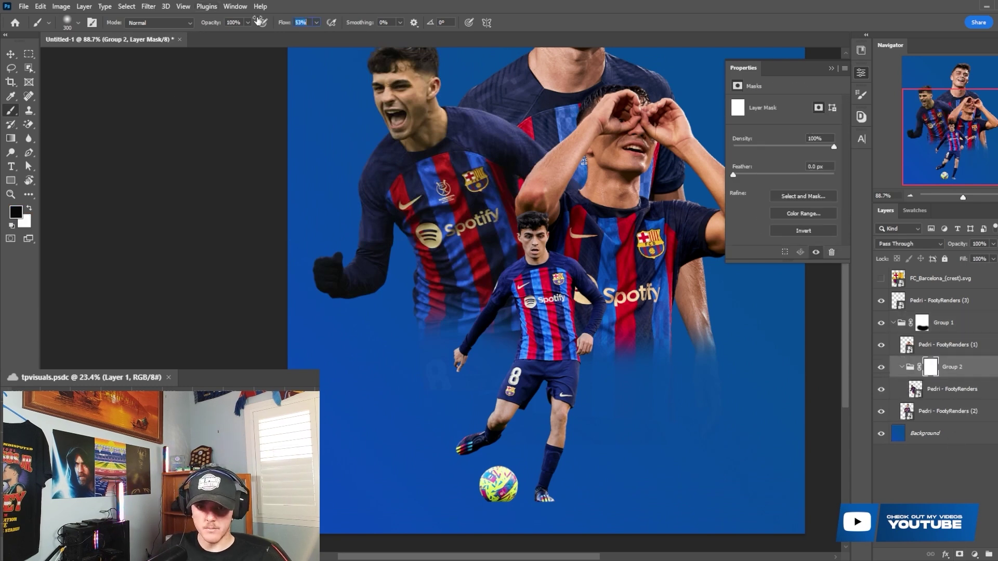
mouse_move(461, 383)
left_mouse_down()
mouse_move(408, 413)
mouse_move(591, 419)
mouse_move(564, 448)
left_mouse_up()
- Add a layer mask to the Pedri - FootyRenders (2) layer and brush out its faint lower remains at 24% flow
left_click(881, 411)
left_click(880, 411)
left_click(936, 411)
left_click(959, 555)
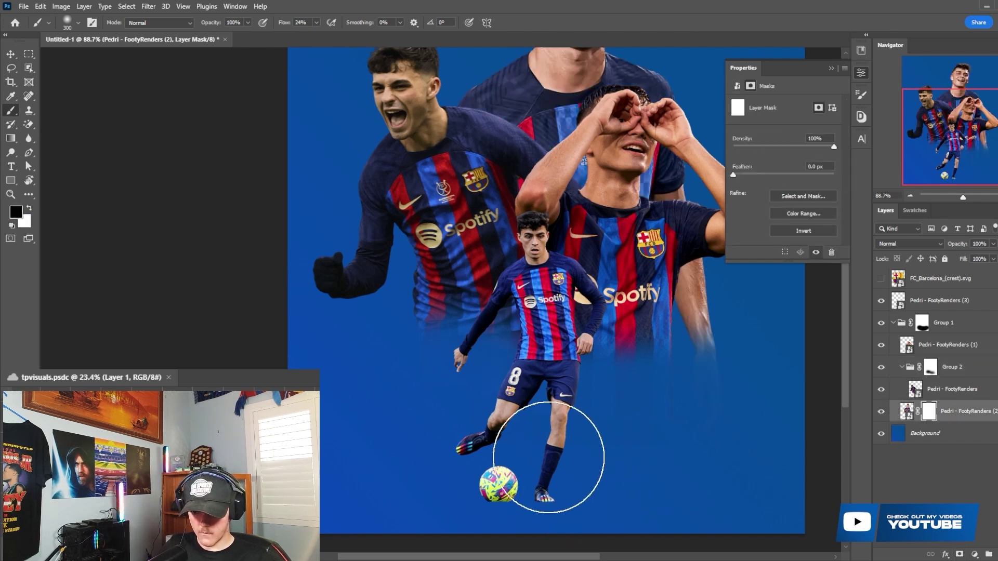
key("ctrl+0")
scroll(652, 195, "up", 5)
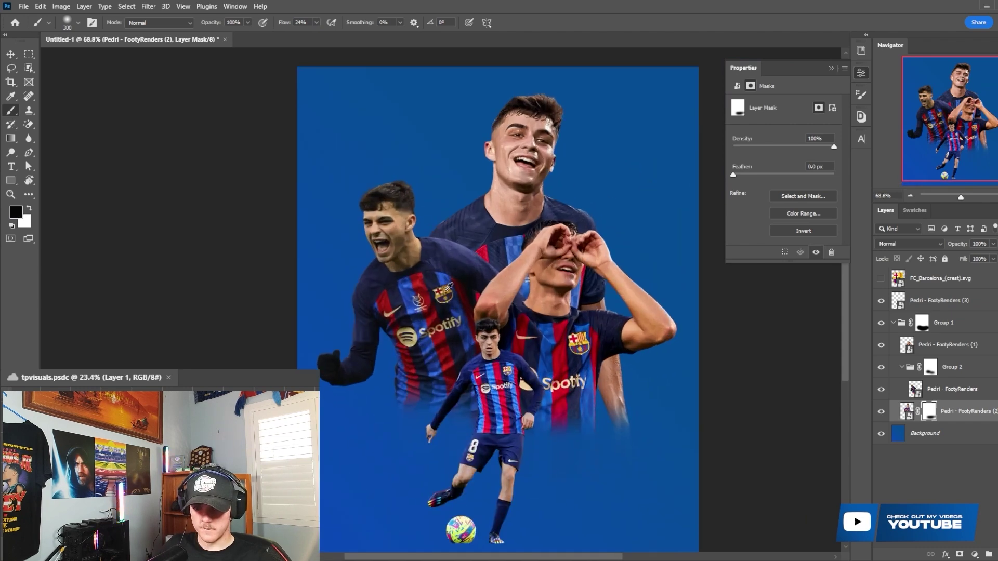
scroll(447, 289, "down", 4)
scroll(356, 323, "up", 3)
- Apply Camera Raw to the shouting Pedri render with Exposure +0.25, Contrast +14, Texture +65, Vibrance +7 and Saturation +1
key("v")
left_click(450, 287)
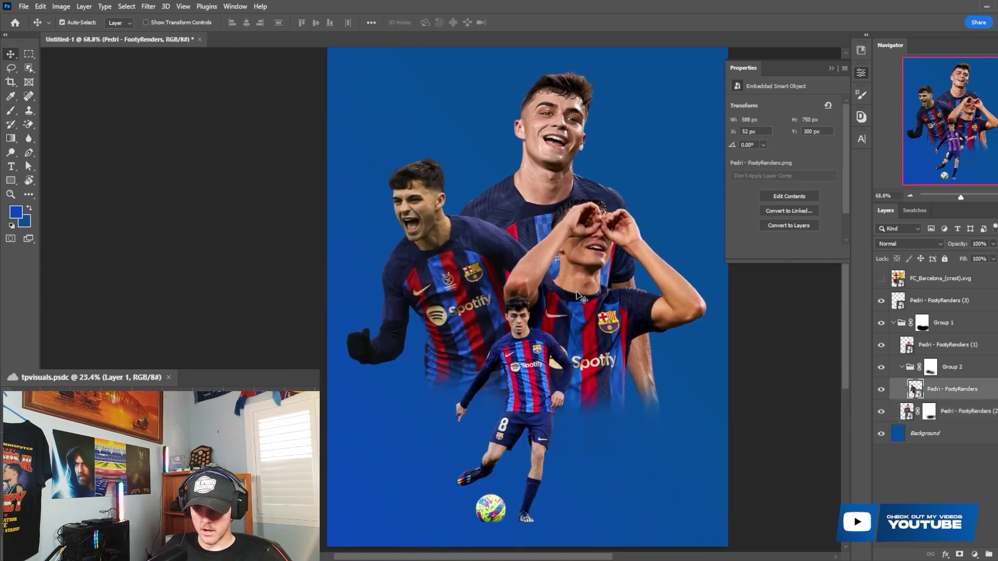
left_click(148, 6)
left_click(197, 86)
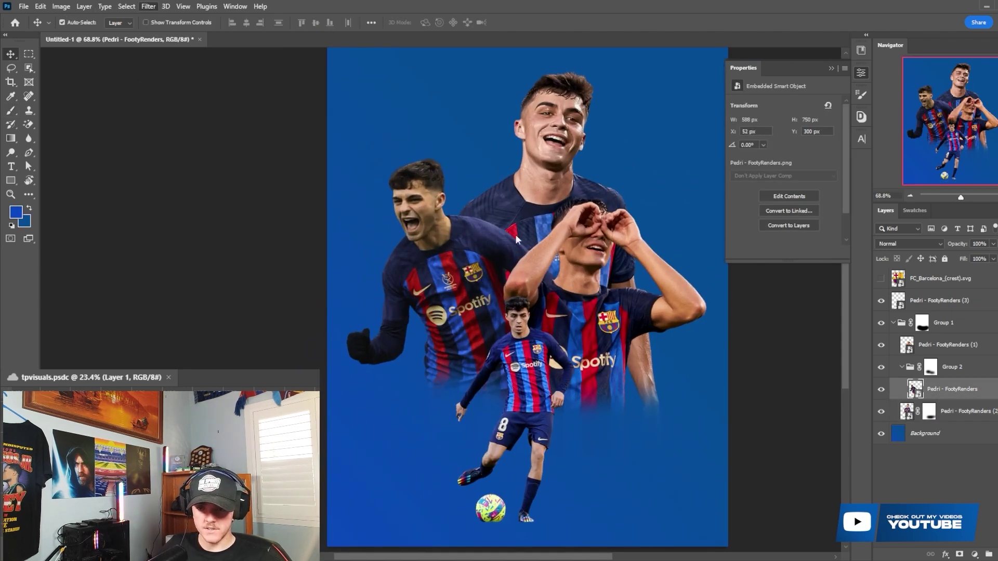
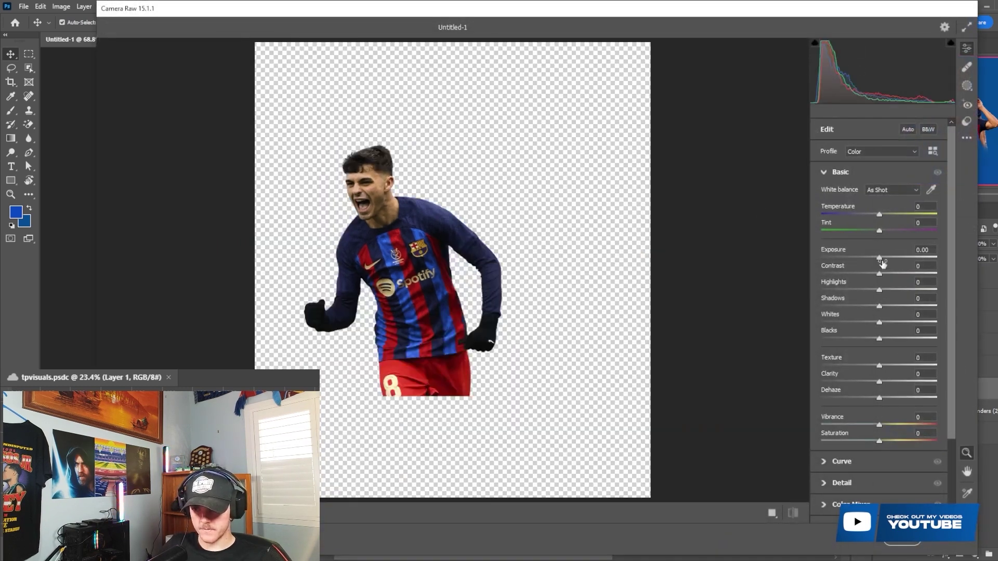
left_click(882, 257)
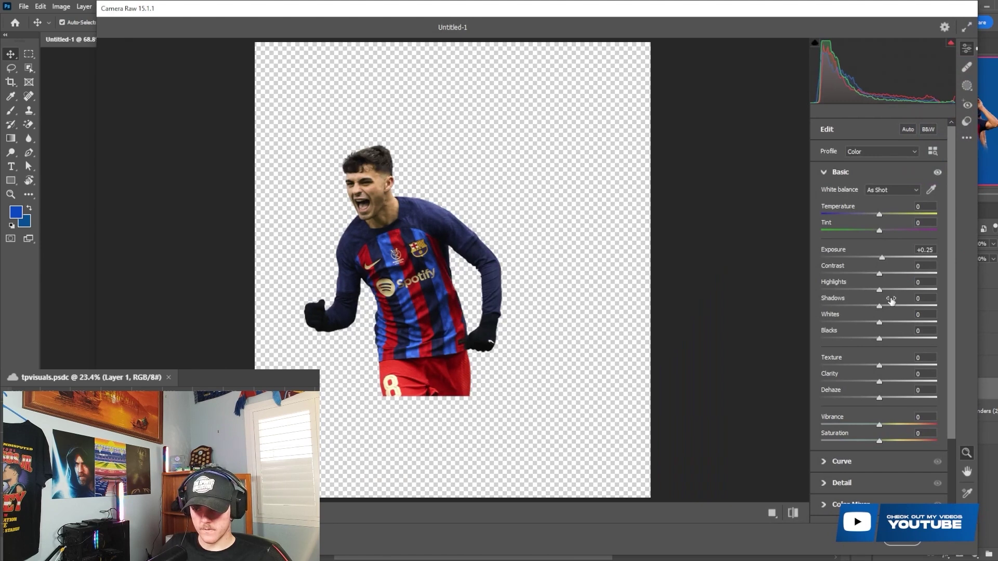
left_click_drag(883, 275, 887, 275)
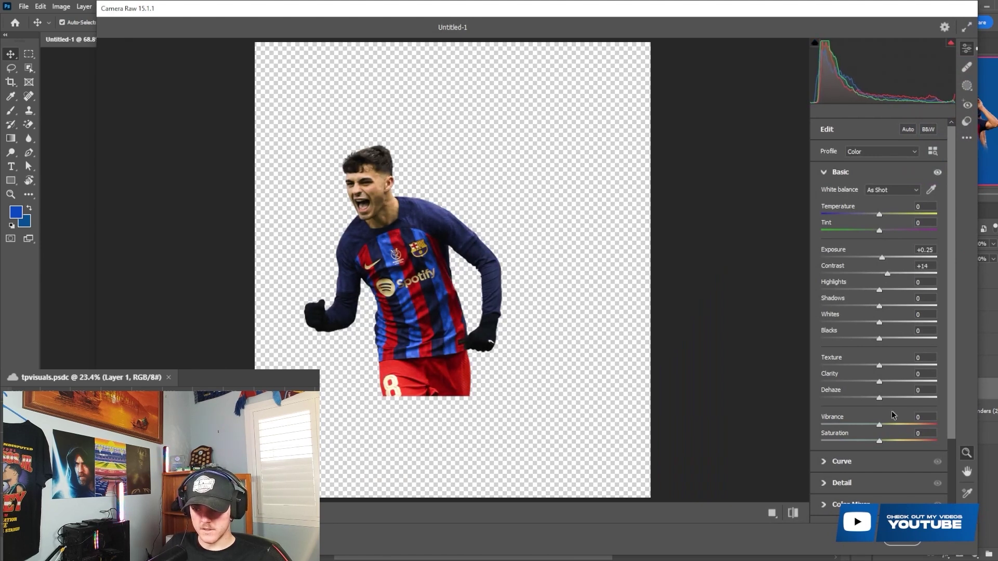
left_click(880, 441)
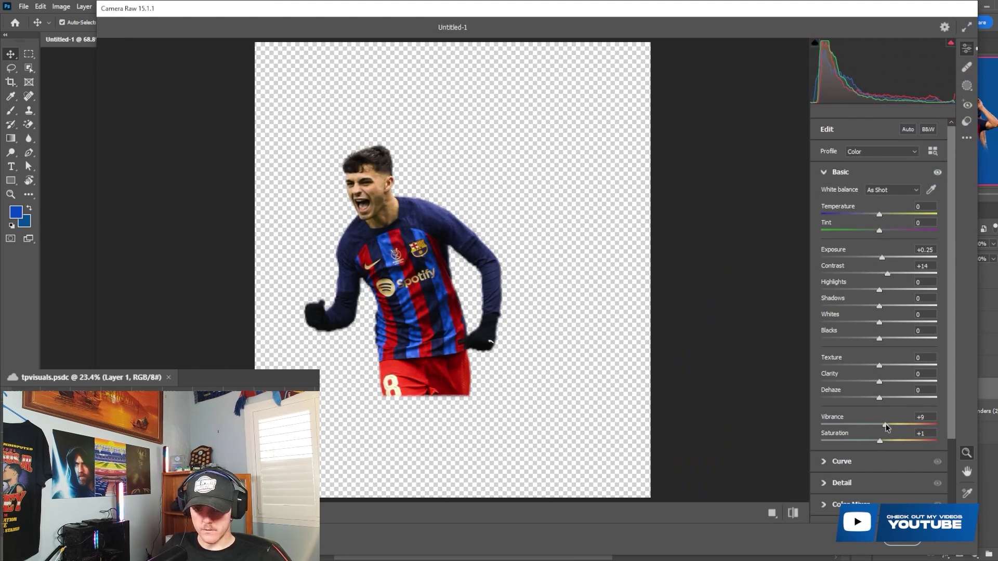
left_click_drag(887, 367, 917, 370)
scroll(875, 395, "down", 2)
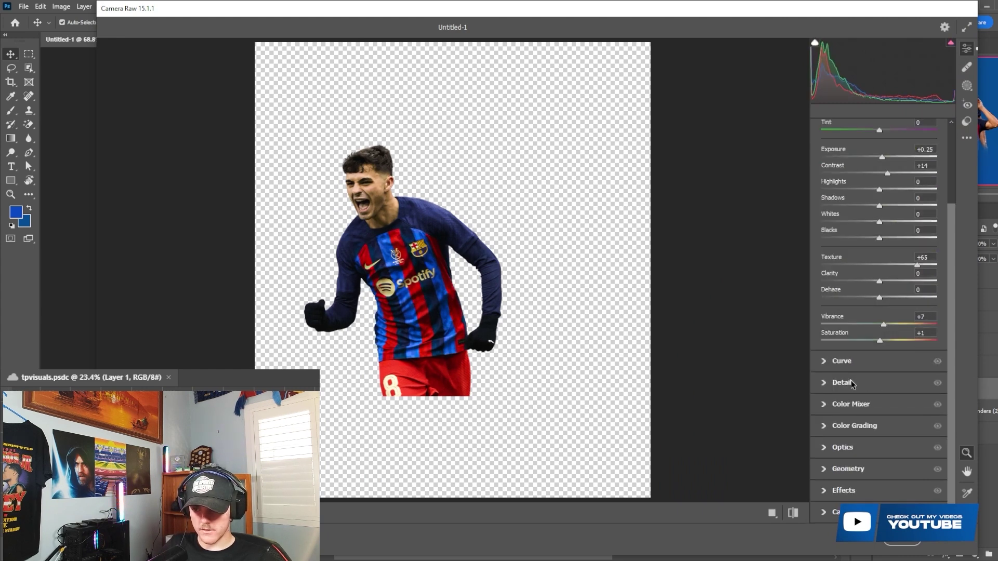
- Set Camera Raw sharpening to 45, shift the Yellows hue strongly toward orange and apply the filter
left_click(852, 383)
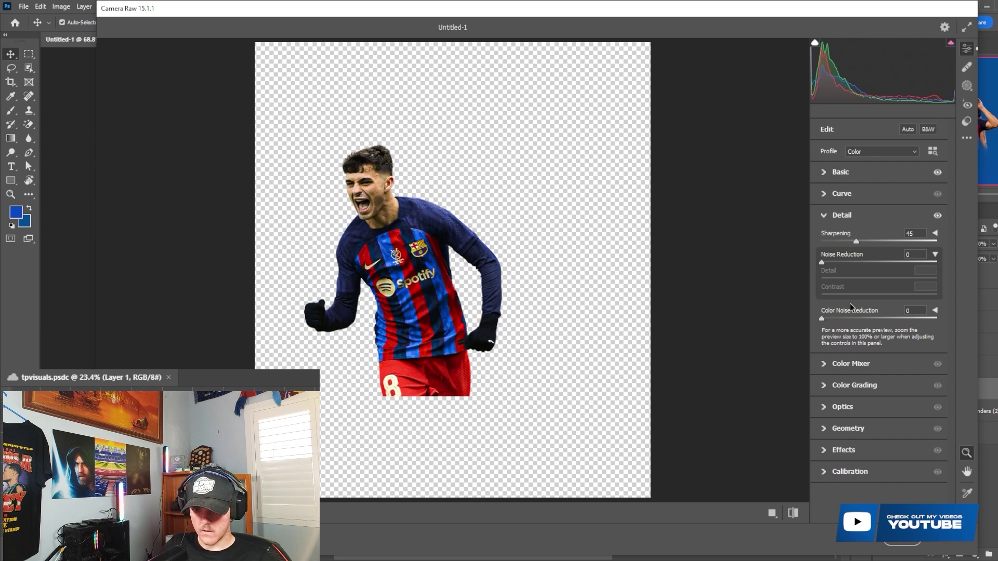
left_click(861, 389)
left_click(869, 246)
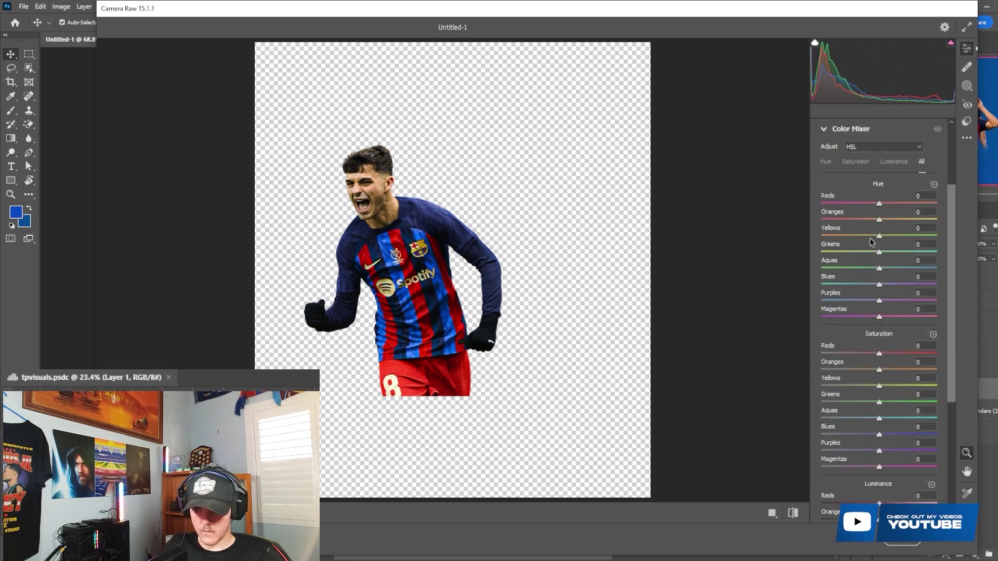
left_click_drag(877, 236, 826, 241)
key("Return")
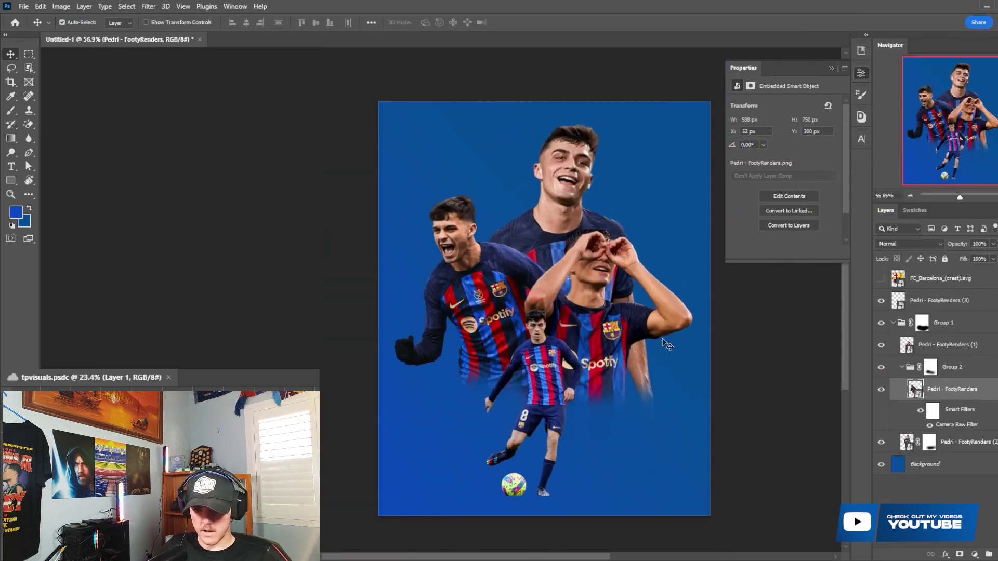
- Duplicate the filtered shouting render inside Group 2 and delete the original layer beneath the copy
key("ctrl+j")
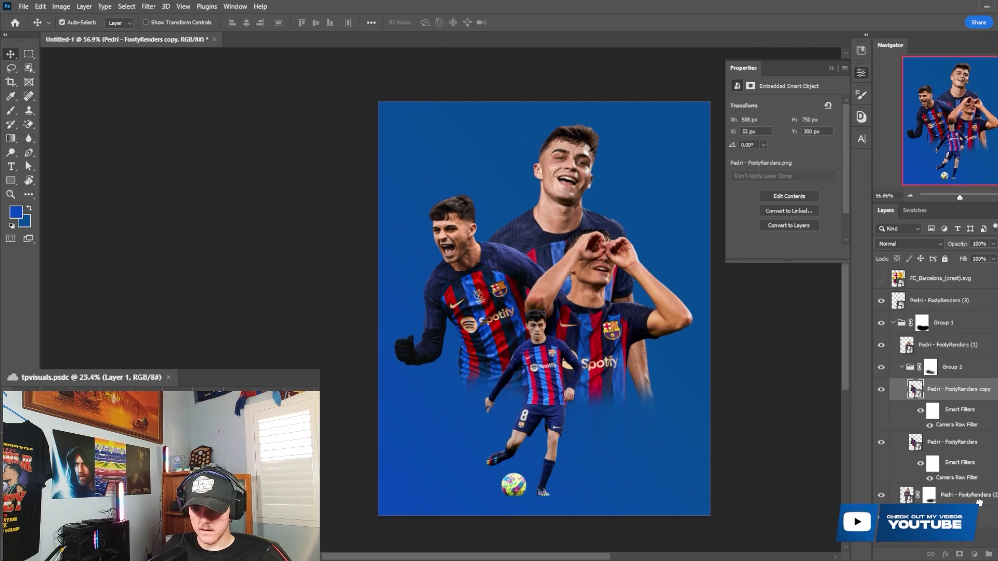
left_click_drag(979, 503, 997, 555)
key("Delete")
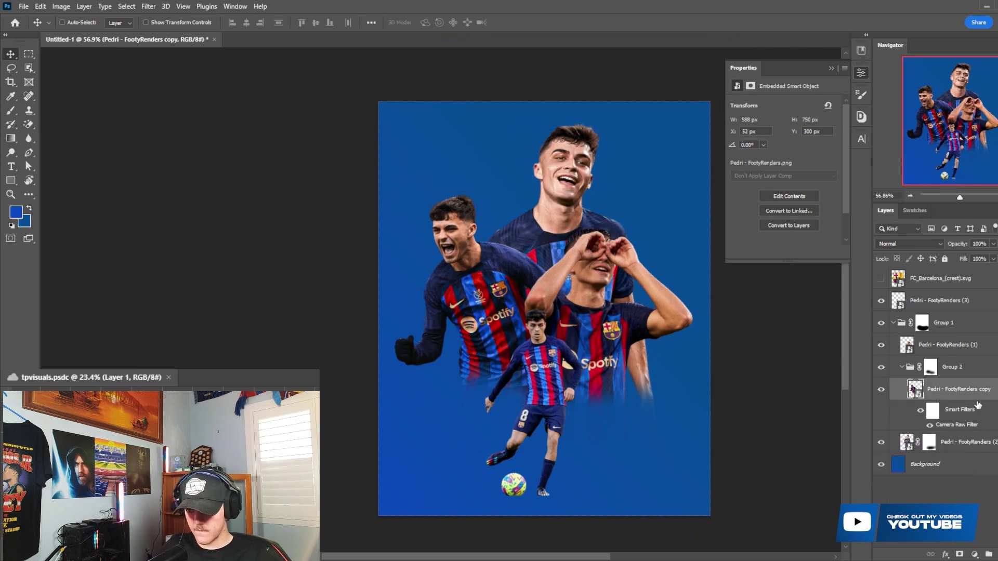
- Try to transfer the Camera Raw filter from another duplicate of the shouting render to the Pedri - FootyRenders (1) layer
key("ctrl+j")
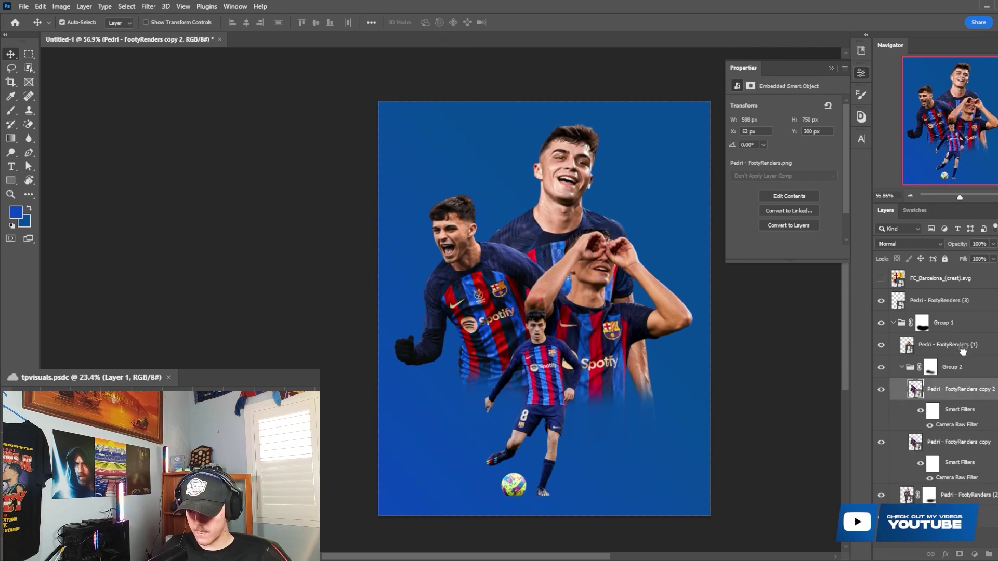
left_click_drag(963, 352, 964, 356)
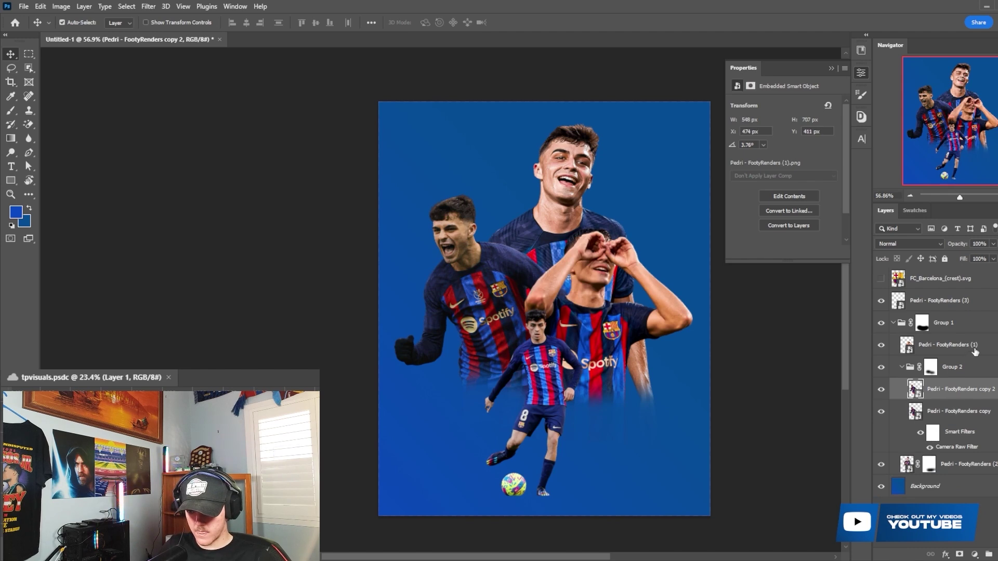
left_click(974, 352)
left_click(979, 387)
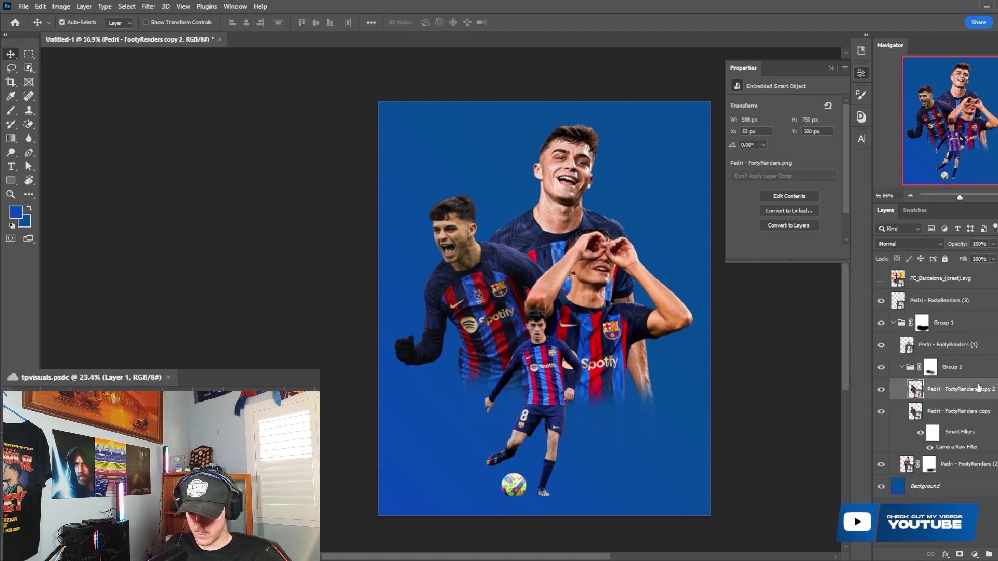
key("ctrl+z")
left_click_drag(961, 430, 958, 309)
key("Delete")
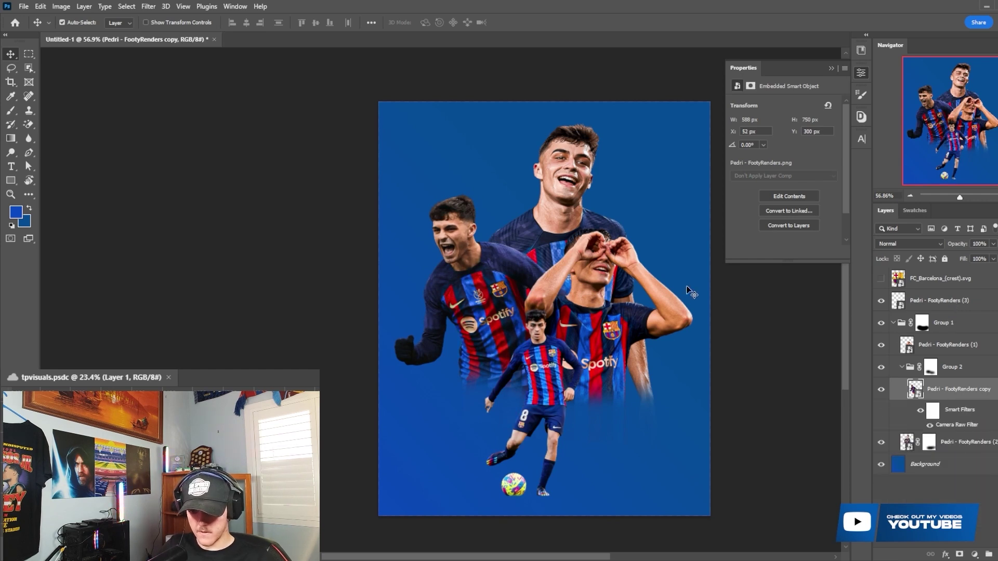
- Select Pedri - FootyRenders (3) together with Group 1 and scale all the renders down to 84.41%
scroll(626, 251, "up", 3)
scroll(628, 254, "down", 3)
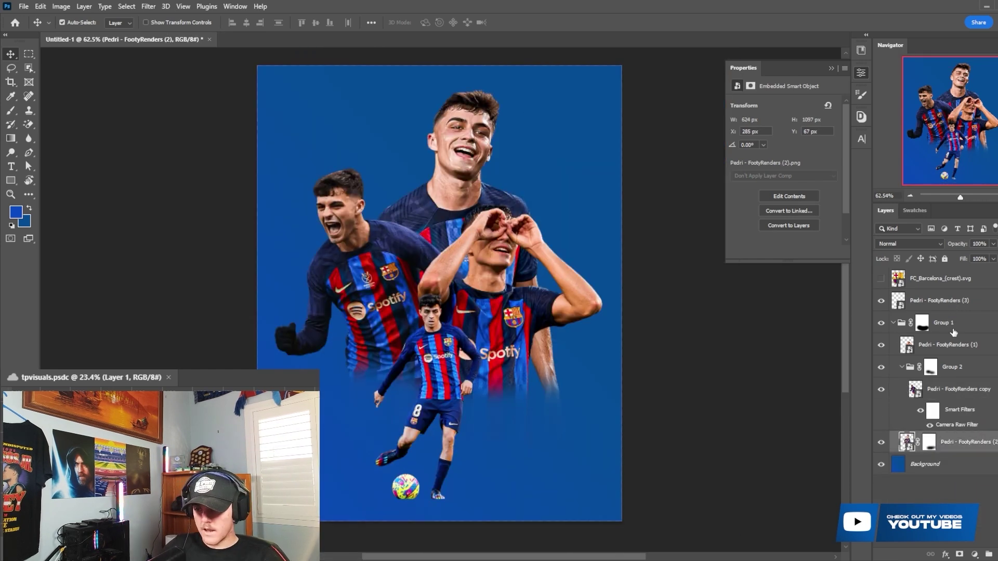
left_click(964, 320)
left_click(962, 301, "shift")
key("ctrl+t")
left_click_drag(621, 294, 578, 296)
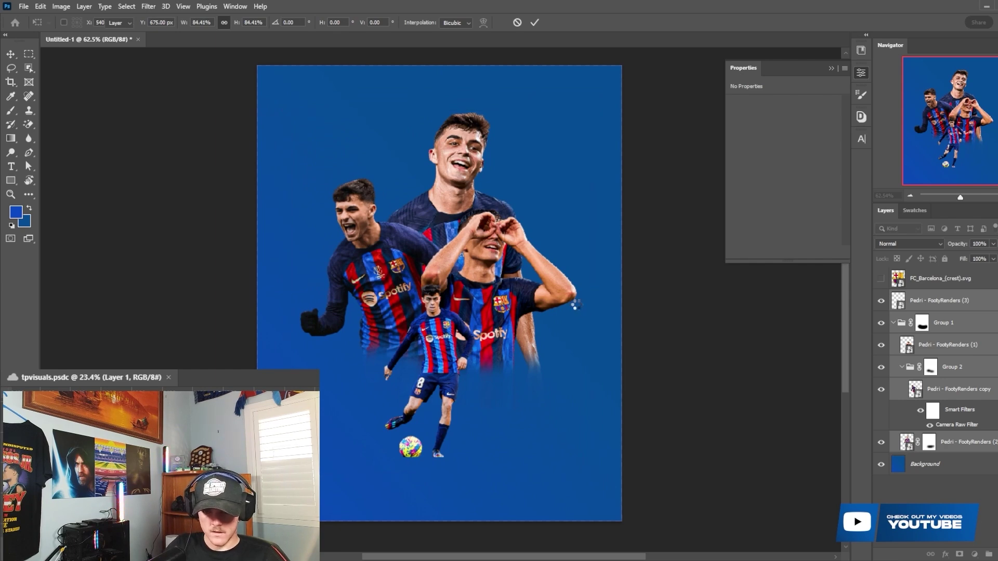
key("Return")
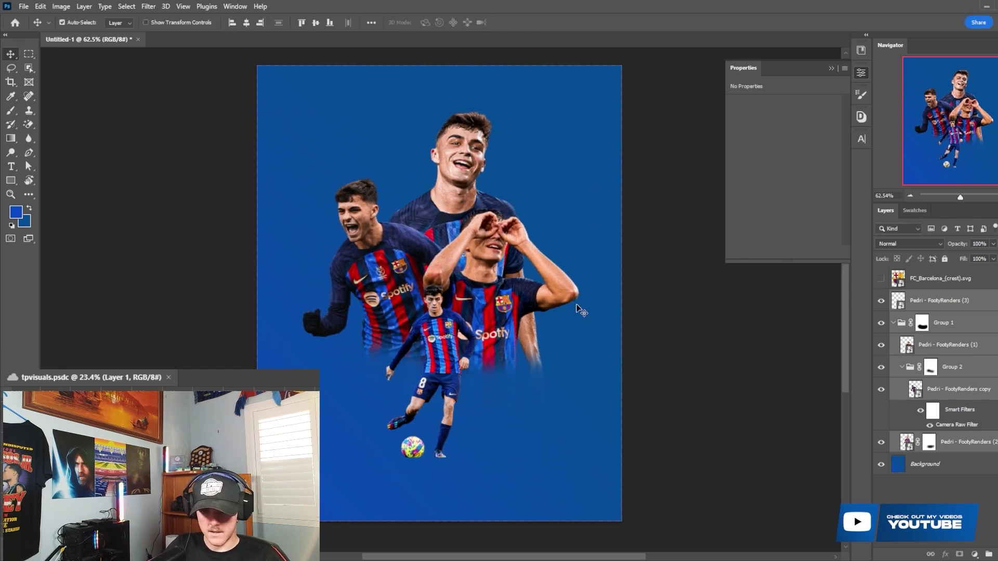
- Reset the foreground and background colours to default and fill the Background layer with white
left_click(921, 466)
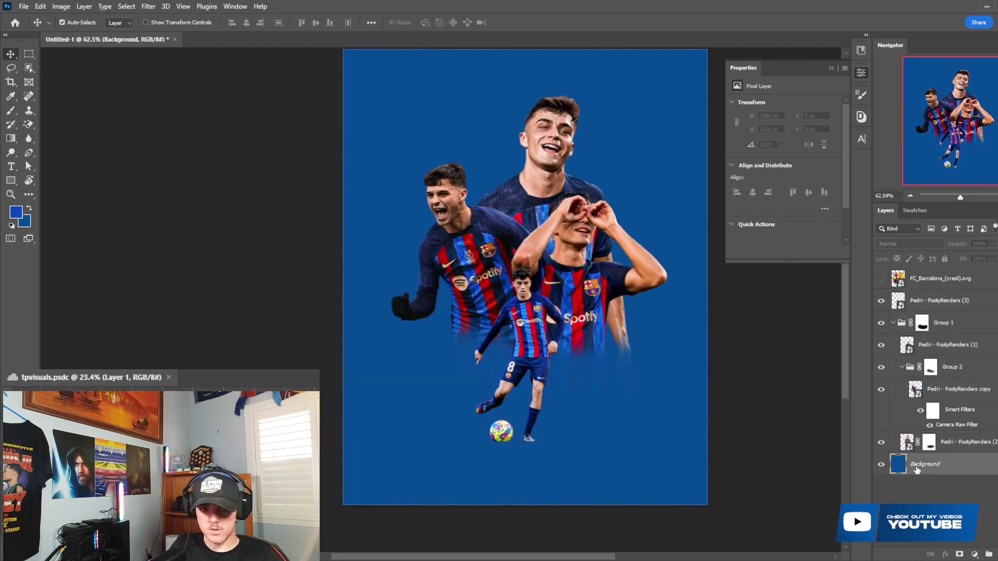
key("d")
key("ctrl+BackSpace")
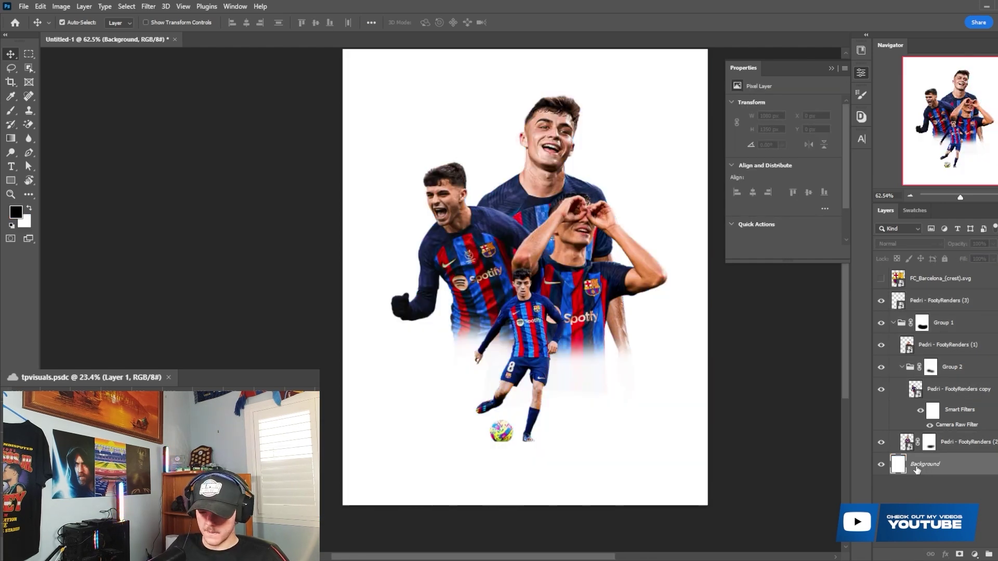
scroll(468, 329, "down", 2)
scroll(467, 329, "up", 2)
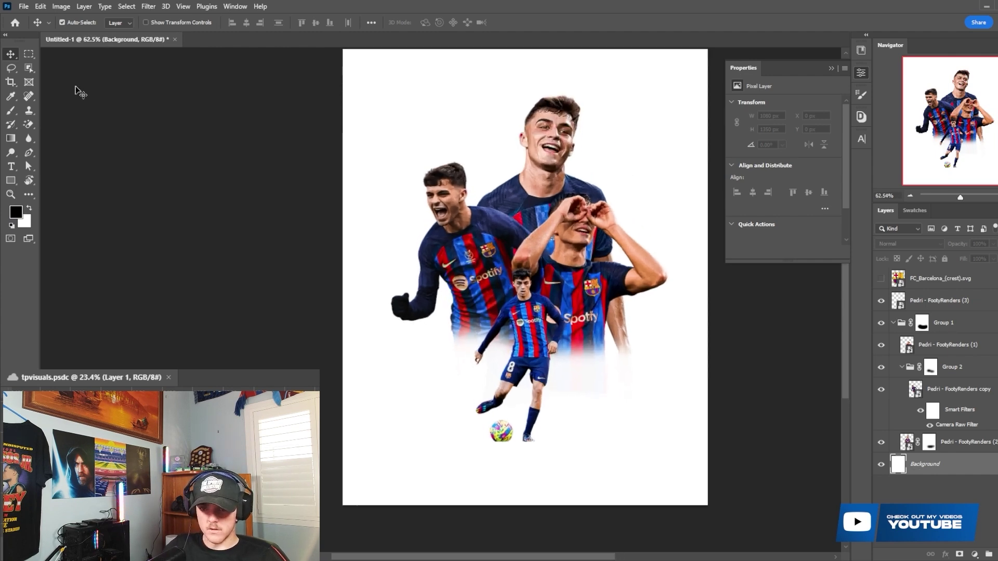
- Enlarge the large smiling Pedri render to about 640 by 1110 px and rotate it to -2.83°
left_click(525, 146)
key("ctrl+t")
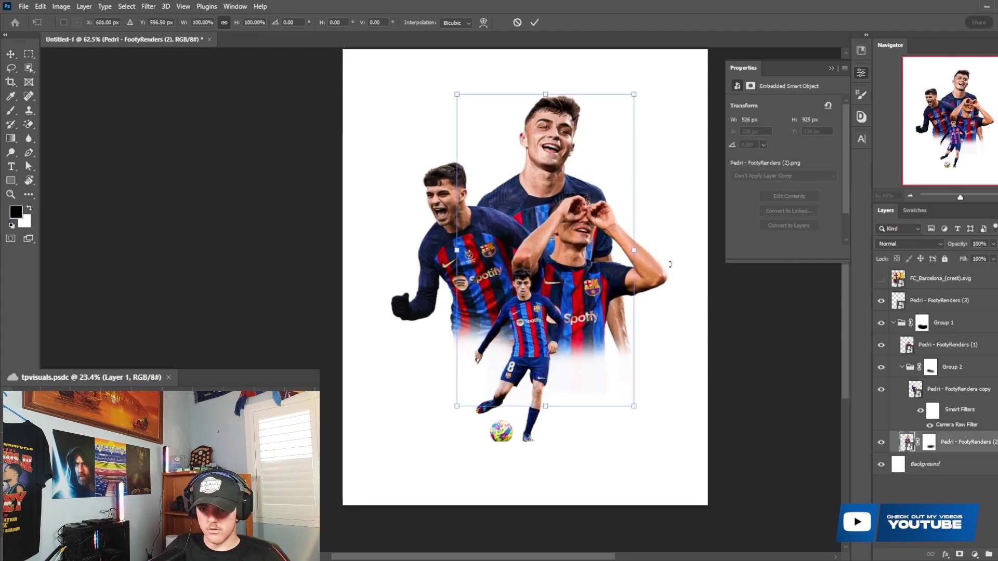
left_click_drag(673, 262, 686, 239)
left_click_drag(635, 258, 659, 226)
left_click(534, 22)
scroll(582, 133, "down", 2)
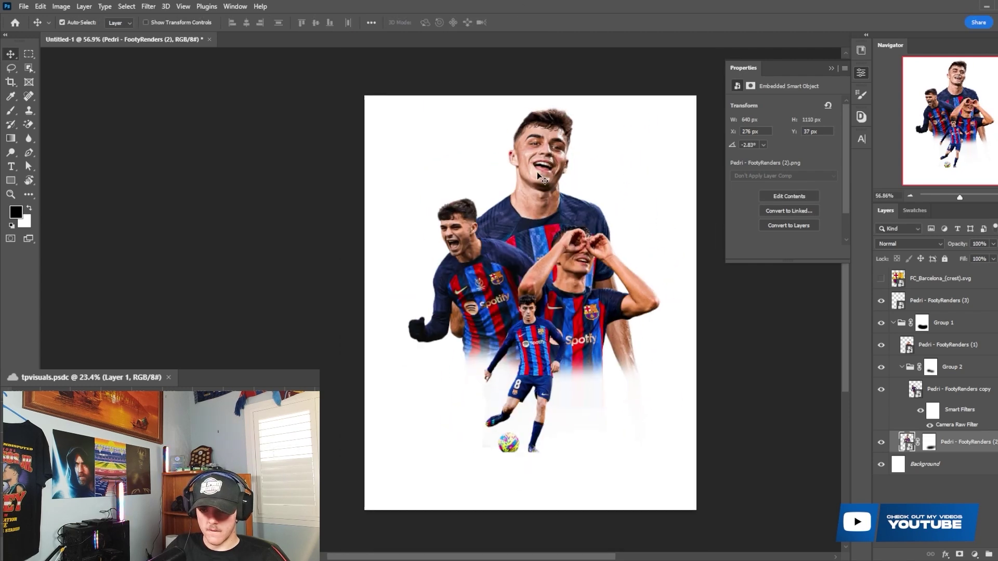
- Select Group 1 and Pedri - FootyRenders (3) together and move all the renders down about 49 px
left_click(948, 323)
key("ctrl+t")
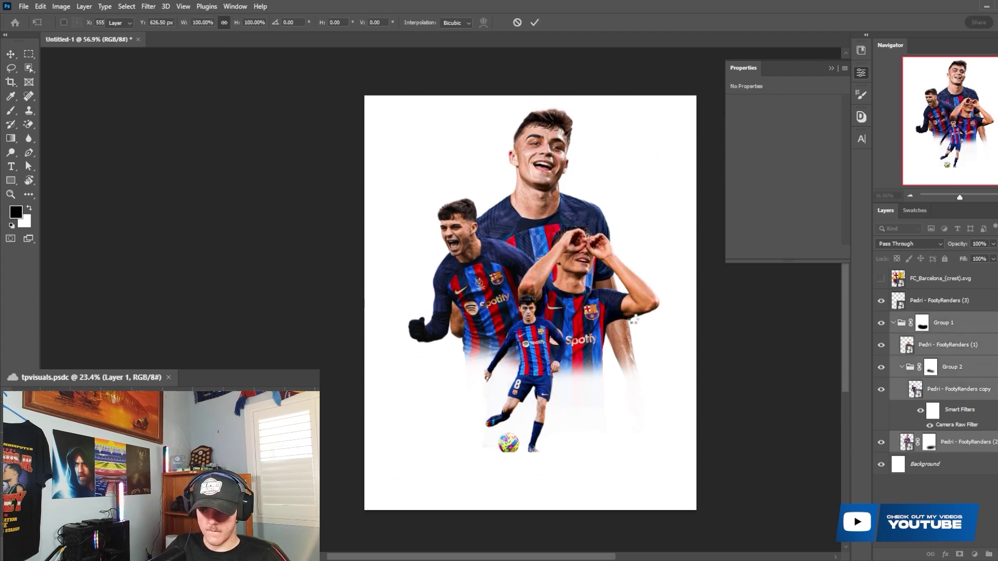
left_click(915, 303)
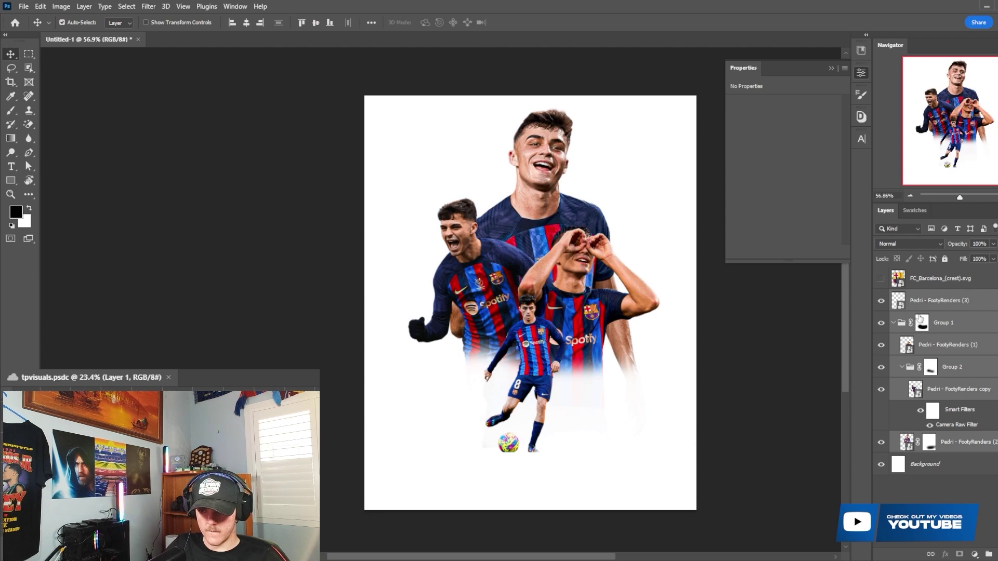
key("ctrl+t")
left_click_drag(559, 279, 557, 290)
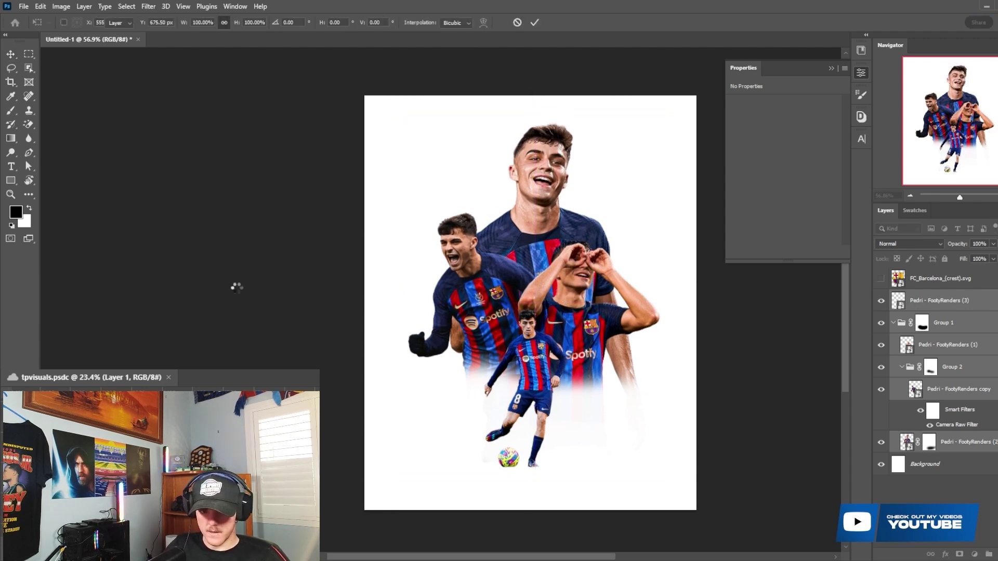
- Draw a Barcelona-blue rectangle about 644 by 1418 px directly above the Background layer, extending past the canvas height
left_click(10, 180)
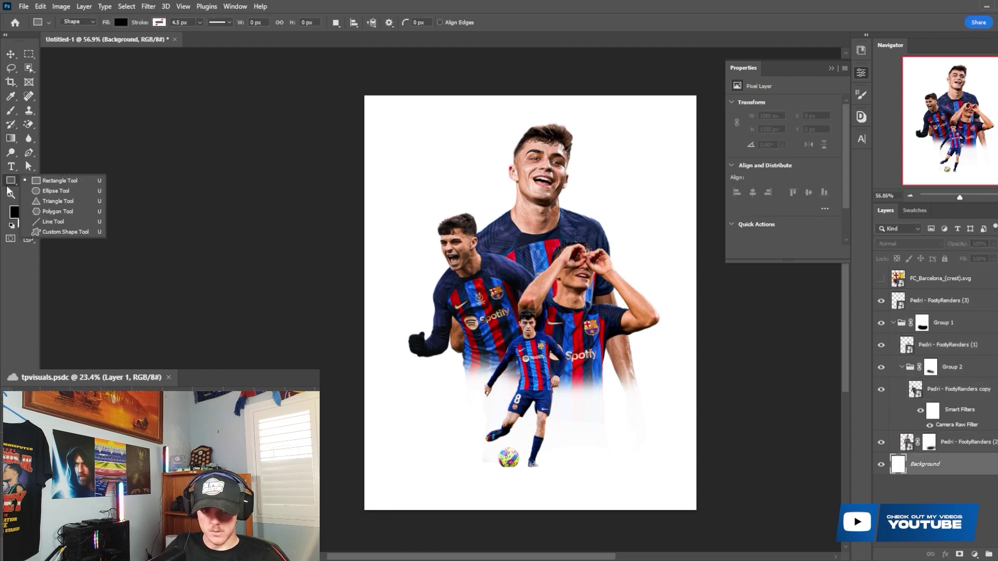
left_click(44, 181)
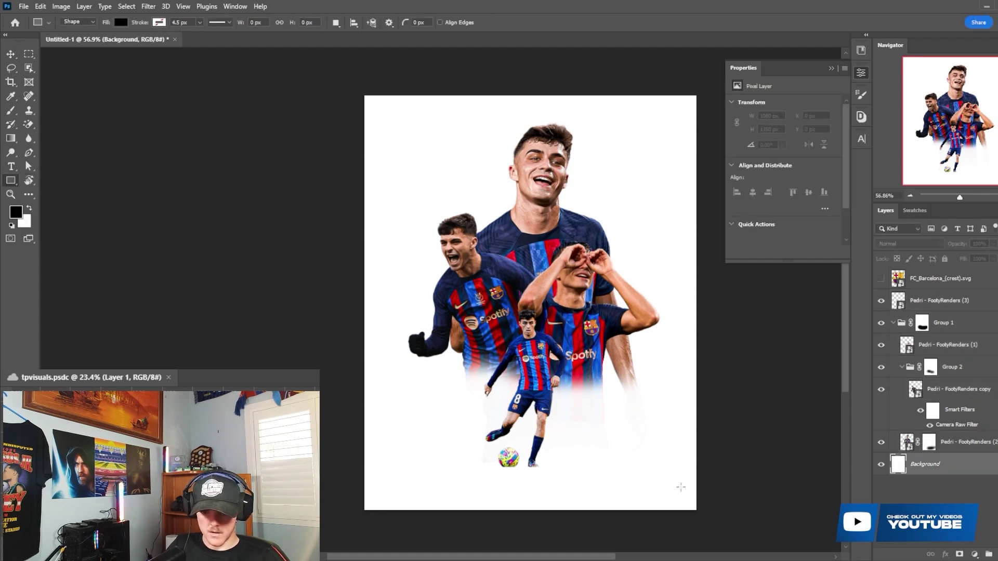
left_click(914, 211)
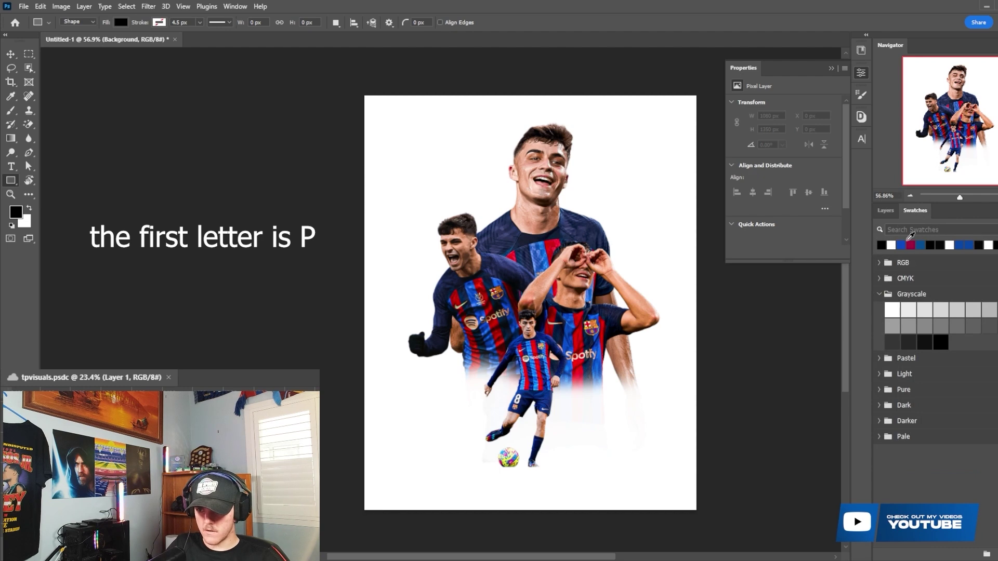
left_click(884, 210)
left_click_drag(706, 518, 508, 83)
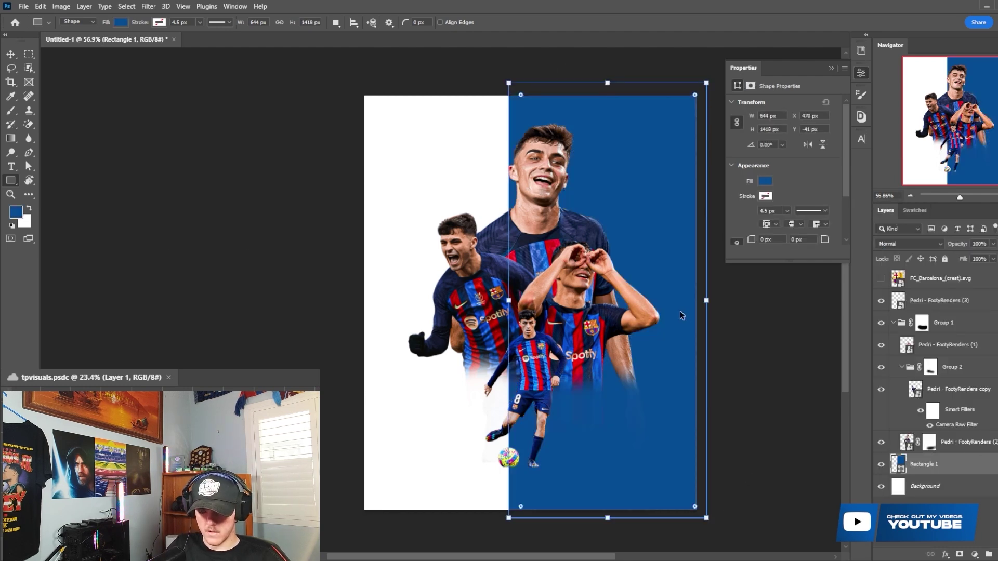
key("ctrl+t")
left_click(528, 23)
- Centre the blue rectangle horizontally on the canvas using a full-canvas selection, and clear the selection
key("m")
left_click_drag(358, 91, 712, 546)
key("v")
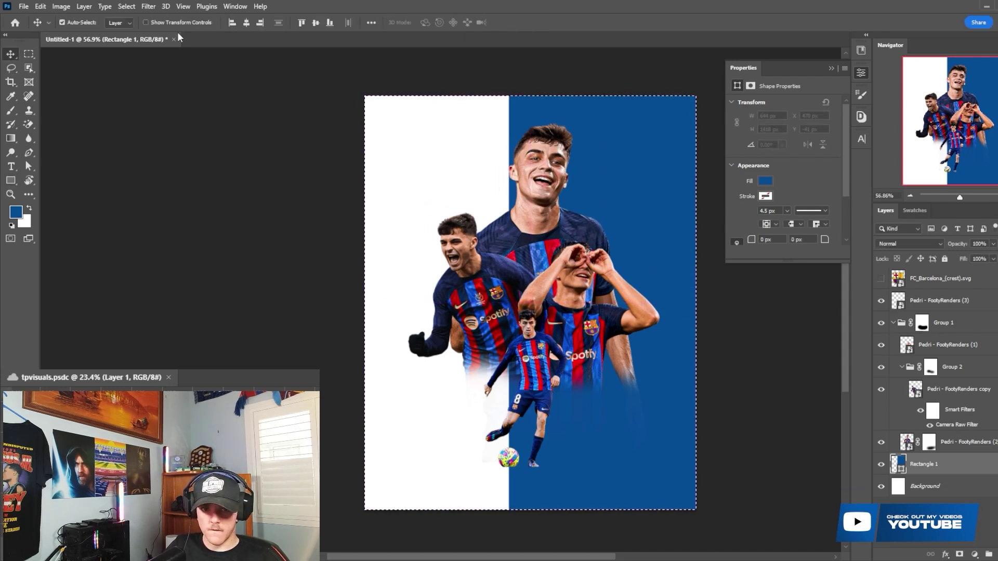
left_click(247, 23)
key("ctrl+d")
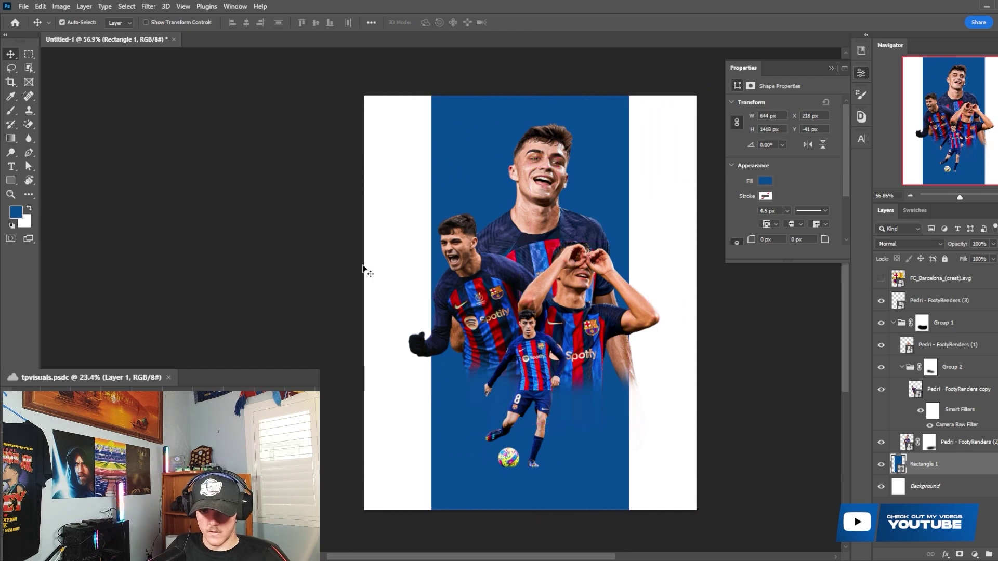
- Show the rulers and place a vertical guide through the horizontal centre of the canvas
key("ctrl+r")
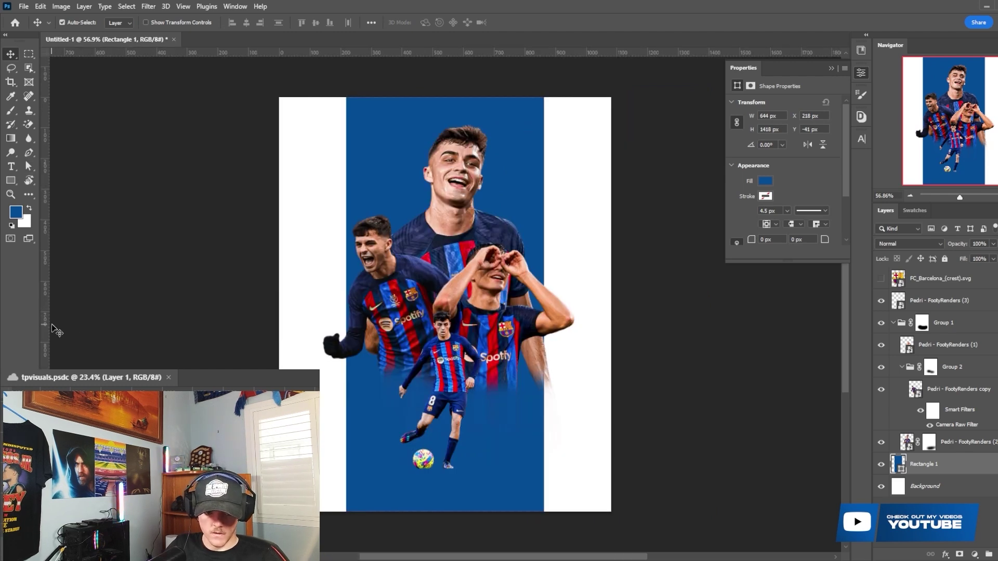
left_click_drag(47, 327, 445, 333)
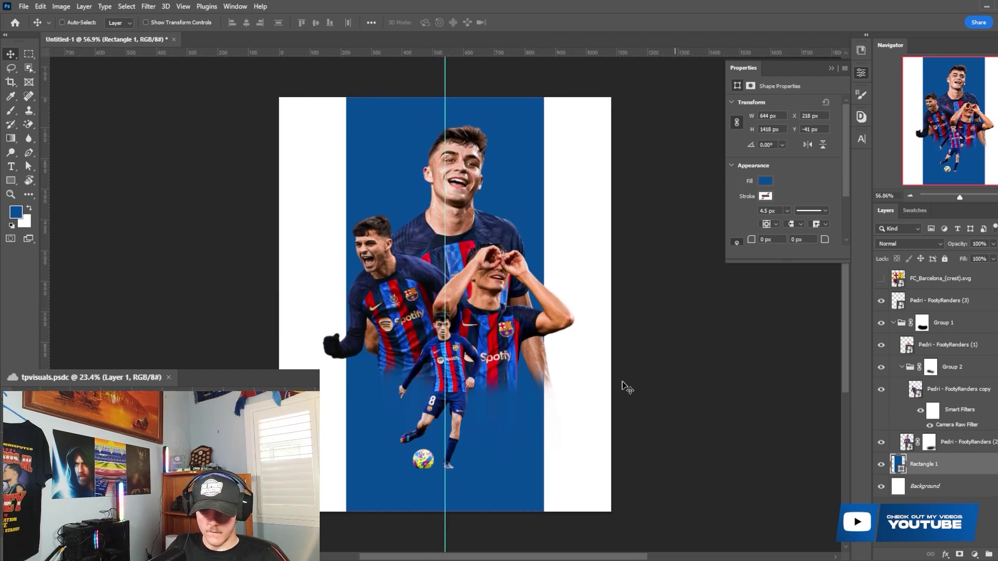
- Move the blue rectangle 322 px to the right so its left edge meets the centre guide and it fills the canvas's right half
key("ctrl+t")
left_click_drag(501, 350, 596, 350)
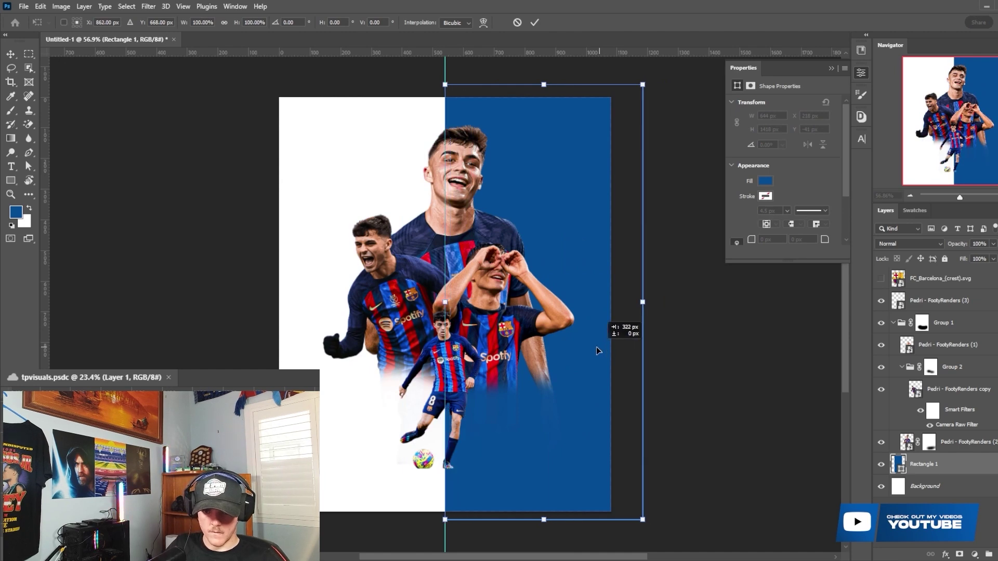
key("Return")
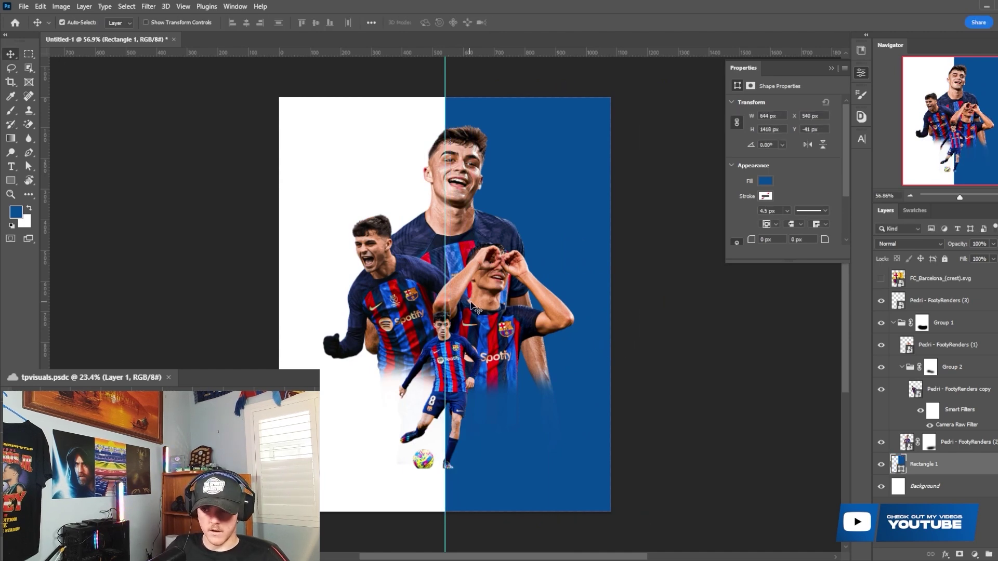
- Touch up Group 1's mask below the renders with a soft round 300 px brush at 24% flow
scroll(456, 292, "up", 3)
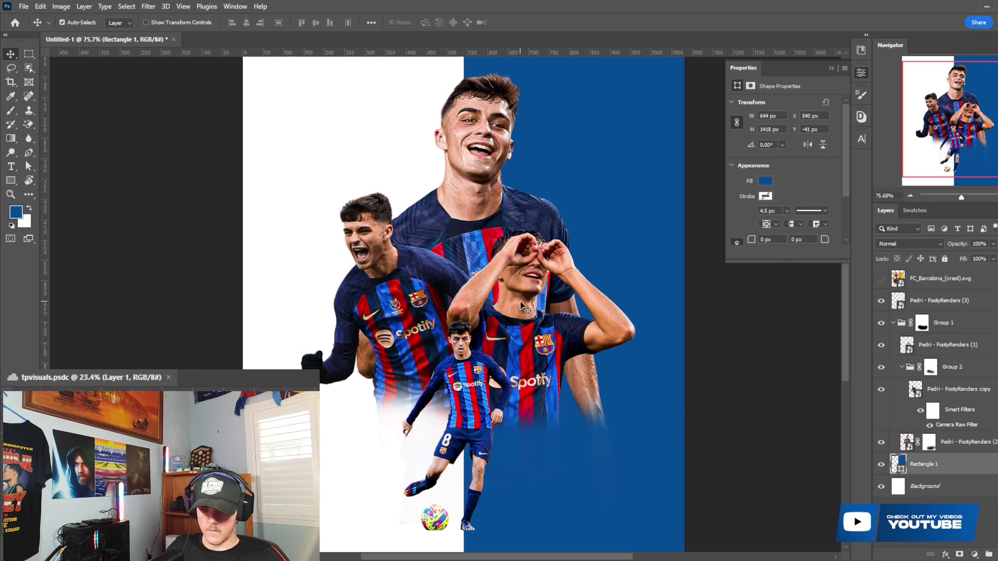
left_click(922, 324)
scroll(499, 453, "down", 2)
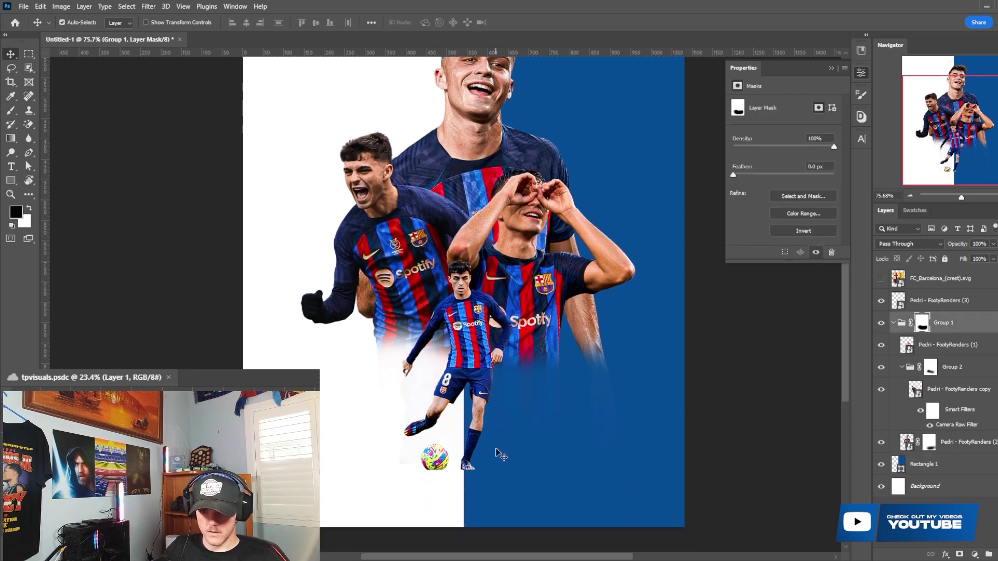
key("b")
scroll(416, 441, "down", 2)
right_click(383, 413)
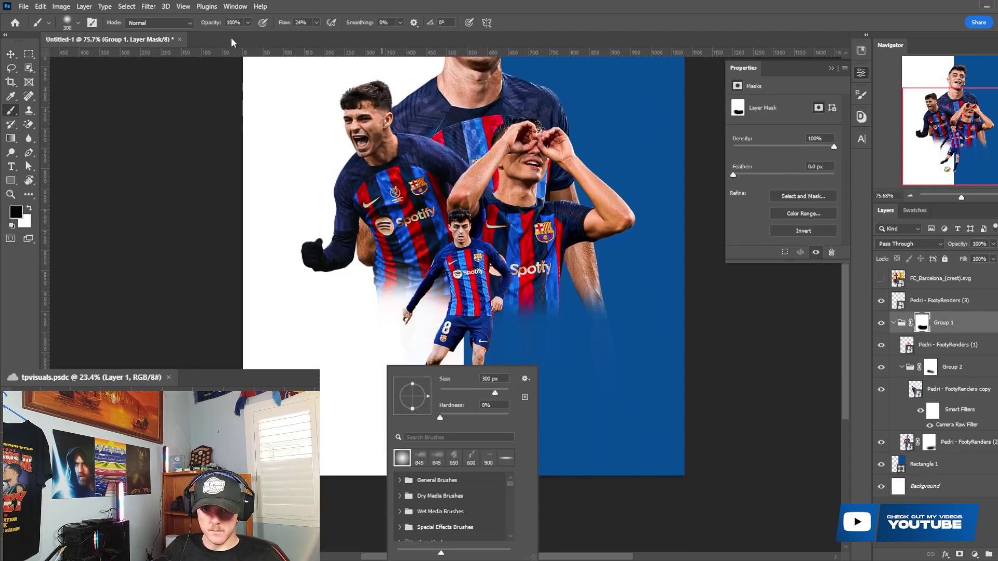
left_click(366, 347)
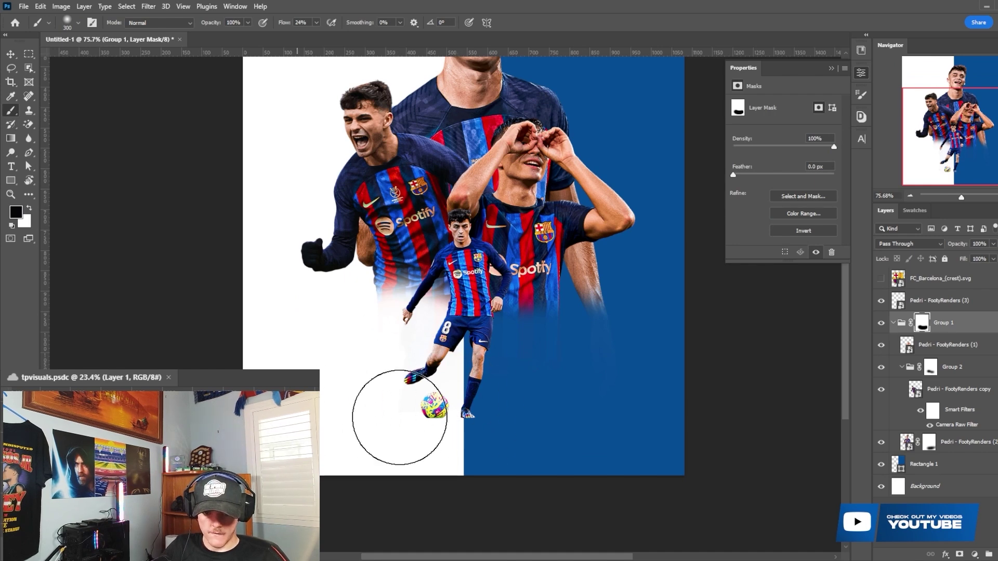
scroll(832, 276, "up", 1)
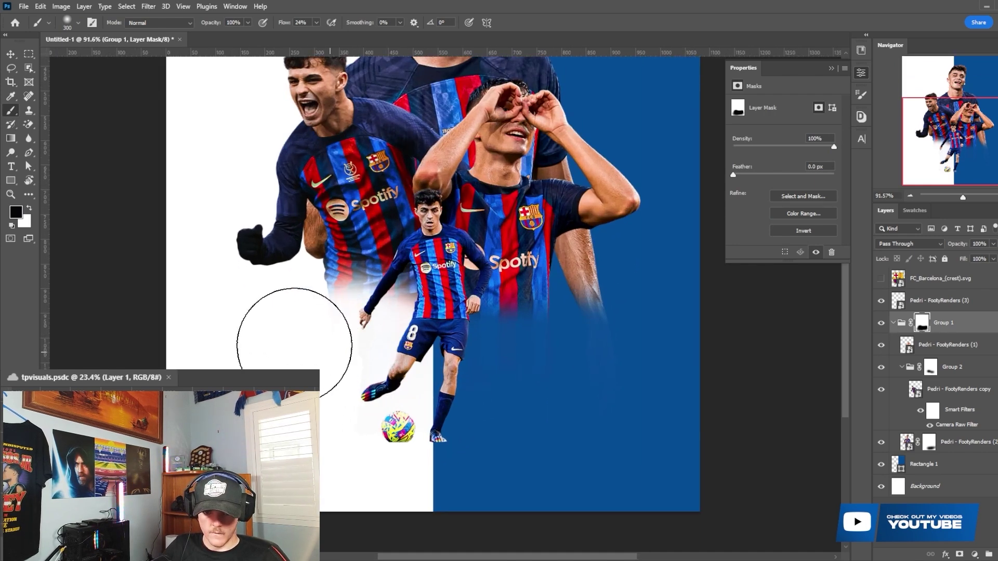
- Mask stray residue around the left player's arm on Pedri - FootyRenders (2), using a black Hard Round brush at 100% flow
scroll(291, 363, "down", 3)
key("v")
left_click(326, 242)
left_click(928, 442)
key("b")
key("d")
right_click(331, 307)
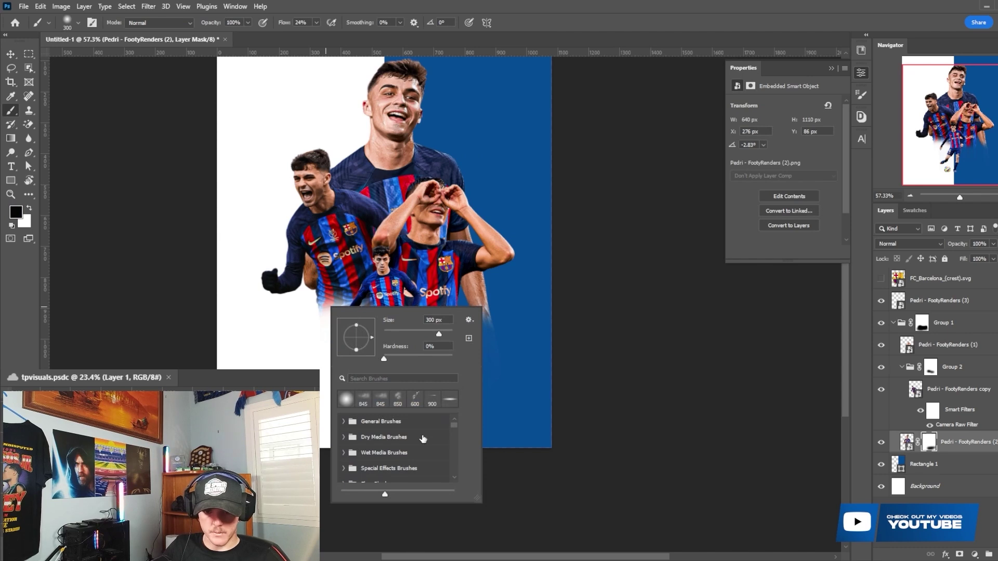
left_click(343, 421)
left_click(399, 463)
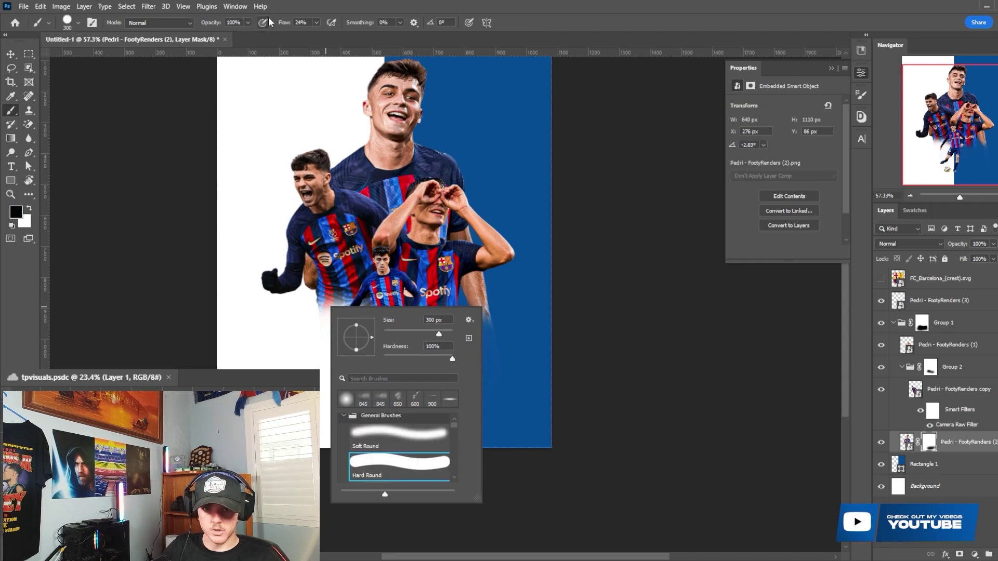
left_click_drag(279, 25, 535, 122)
mouse_move(291, 265)
left_mouse_down()
mouse_move(234, 285)
mouse_move(267, 274)
left_mouse_up()
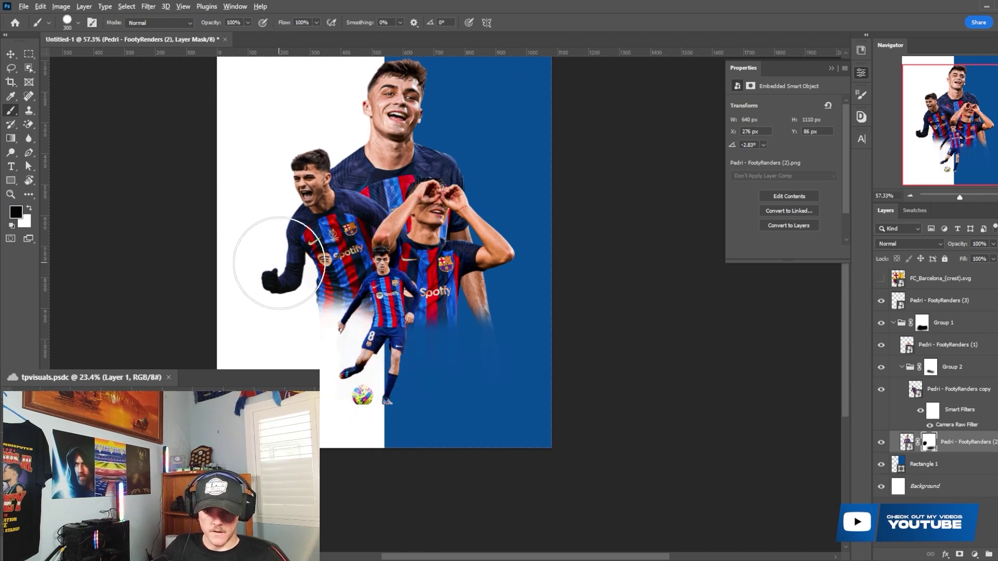
scroll(267, 274, "up", 2)
scroll(279, 262, "up", 2)
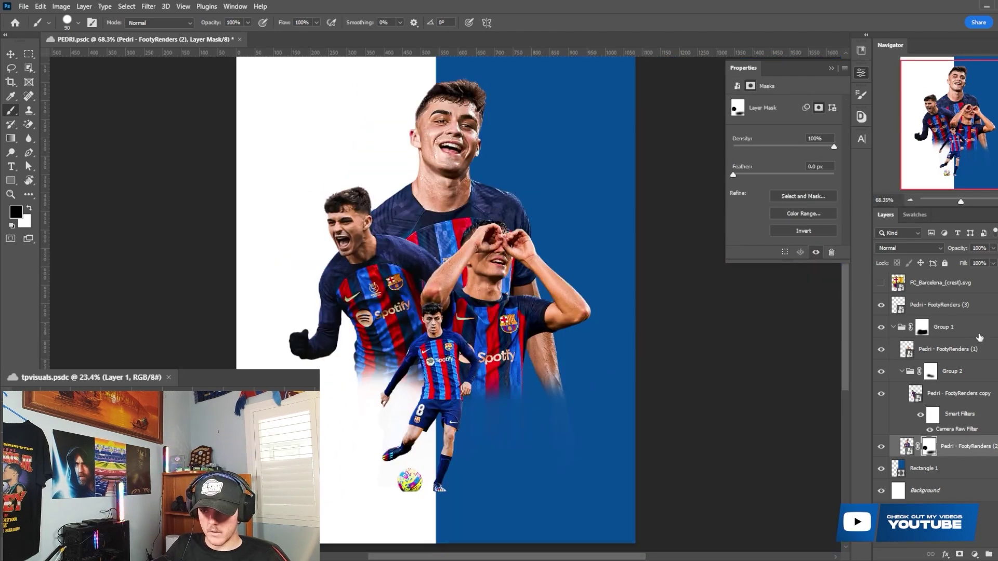
- Create a new empty layer directly above Group 1 and collapse the group
left_click(980, 337)
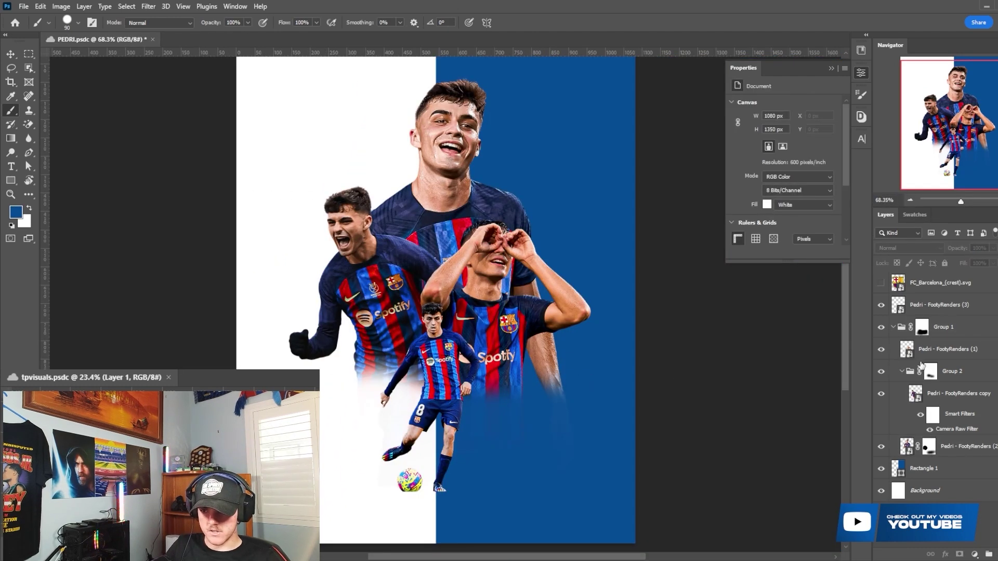
left_click(922, 327)
scroll(554, 483, "down", 3)
left_click(554, 483, "alt")
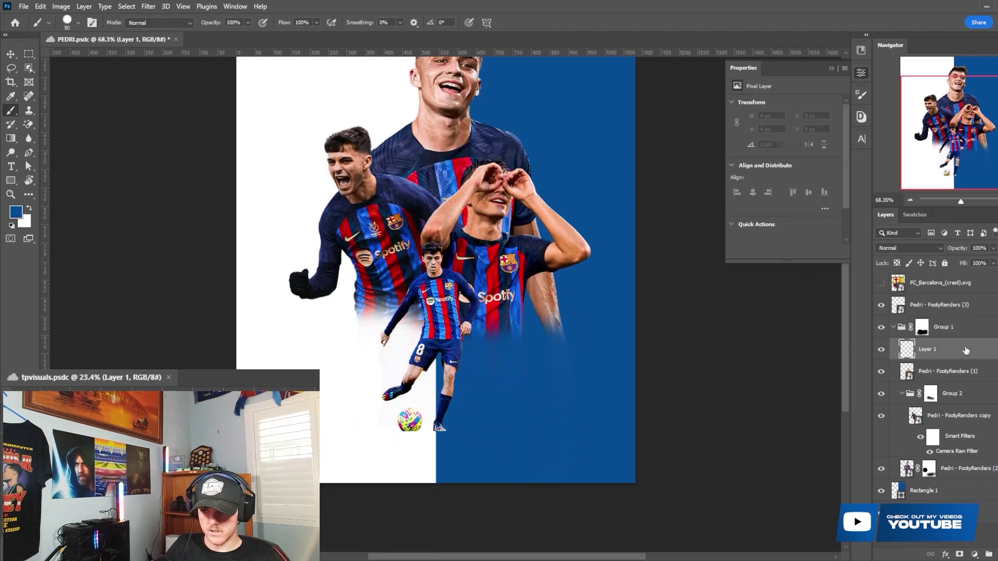
key("ctrl+shift+alt+n")
left_click(893, 350)
- Paint a flat black ground shadow about 793 by 84 px beneath the ball and standing foot with the 900 px brush
right_click(550, 357)
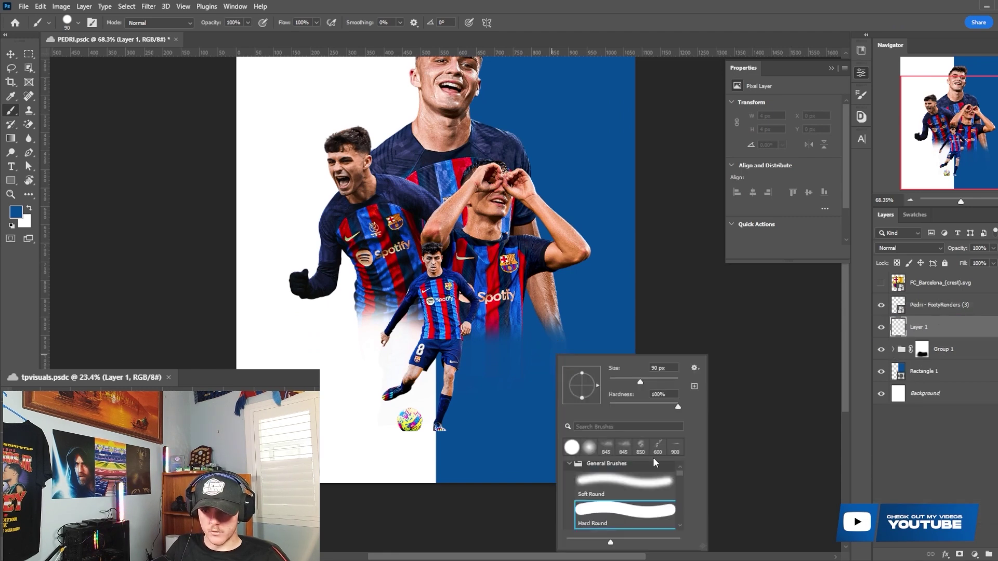
double_click(675, 446)
key("d")
scroll(423, 428, "up", 3, "alt")
scroll(424, 423, "down", 2)
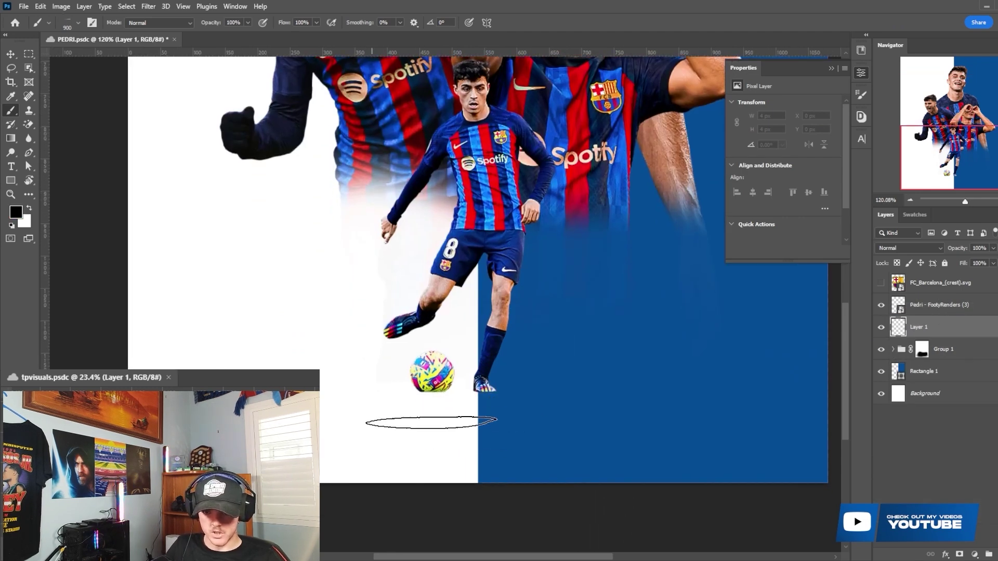
left_click_drag(445, 398, 396, 397)
scroll(343, 400, "up", 3, "alt")
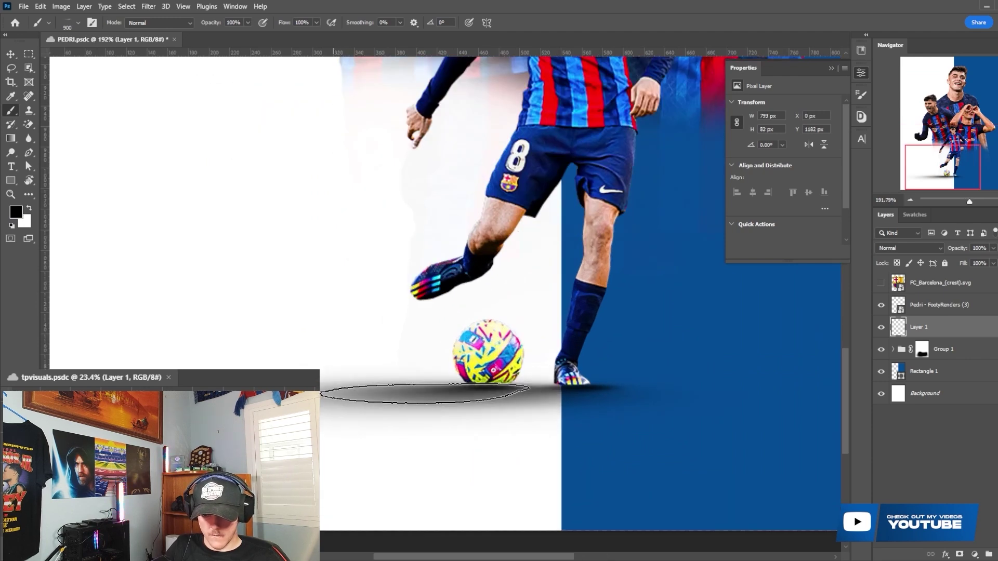
left_click(426, 396)
left_click(363, 395)
scroll(364, 396, "down", 2, "alt")
scroll(368, 391, "down", 1, "alt")
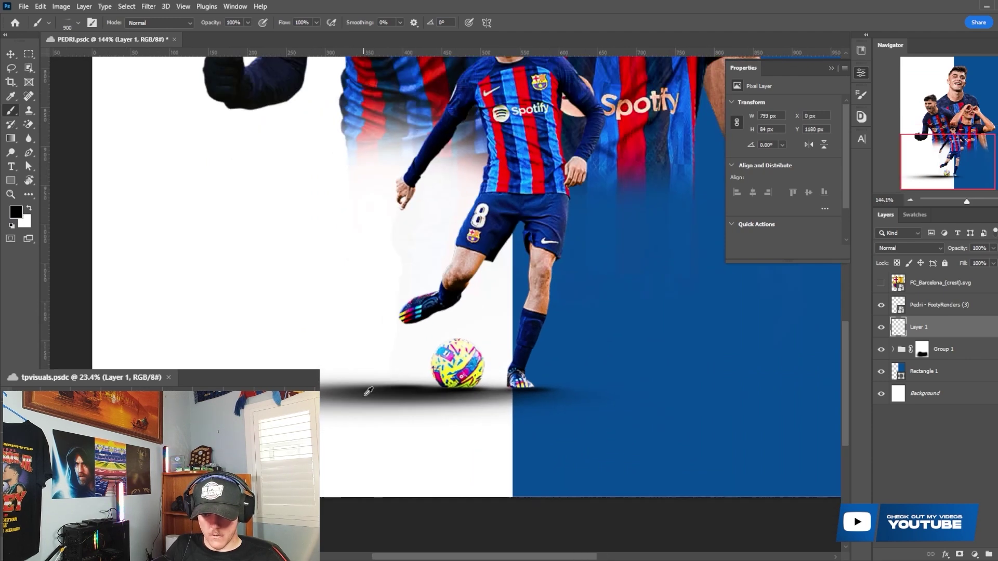
- Add a new layer above Pedri - FootyRenders (3) and clip it to that render
key("alt+bracketright")
left_click(990, 554)
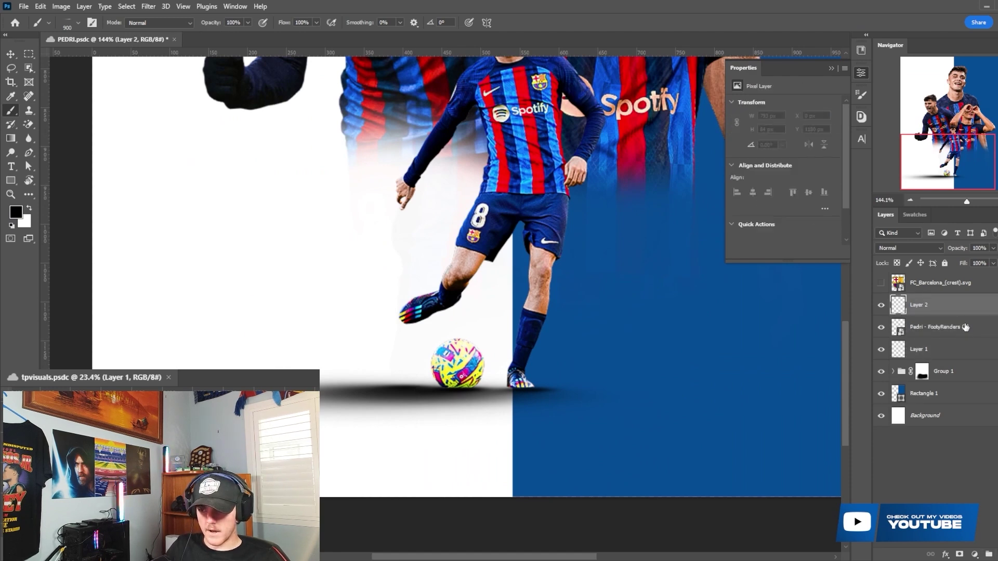
right_click(957, 304)
left_click(868, 312)
- Shade the ball, boots and lower legs of the small player in black on the clipped layer, reducing the soft brush to 60 px
right_click(526, 367)
left_click(556, 459)
key("Return")
key("bracketleft")
key("bracketleft")
key("bracketleft")
key("bracketleft")
key("bracketleft")
key("bracketleft")
key("bracketleft")
key("bracketleft")
key("bracketleft")
key("bracketleft")
key("bracketleft")
key("bracketleft")
mouse_move(540, 421)
left_mouse_down()
mouse_move(410, 360)
mouse_move(468, 314)
left_mouse_up()
key("bracketleft")
key("bracketleft")
key("bracketleft")
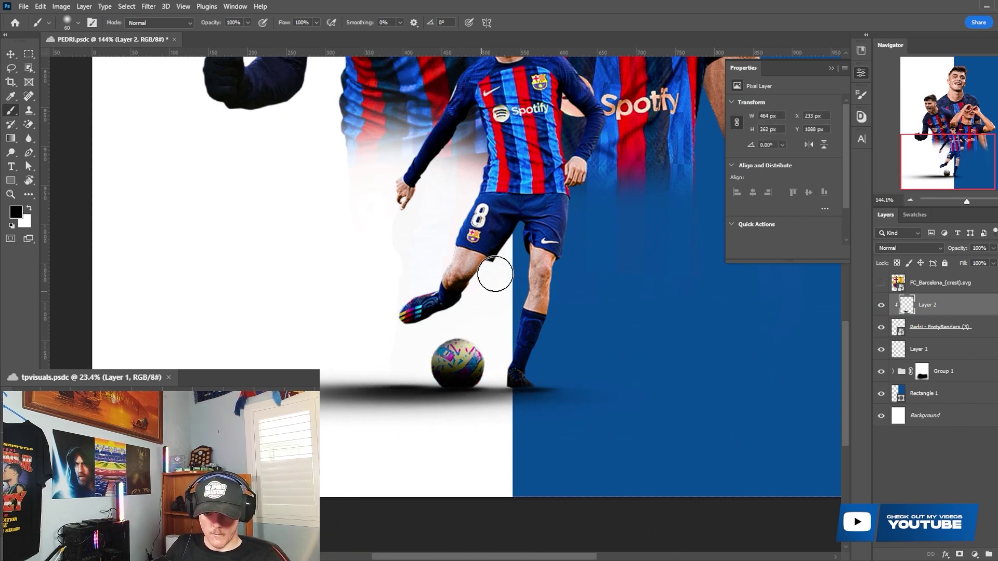
left_click_drag(504, 257, 508, 286)
key("ctrl+0")
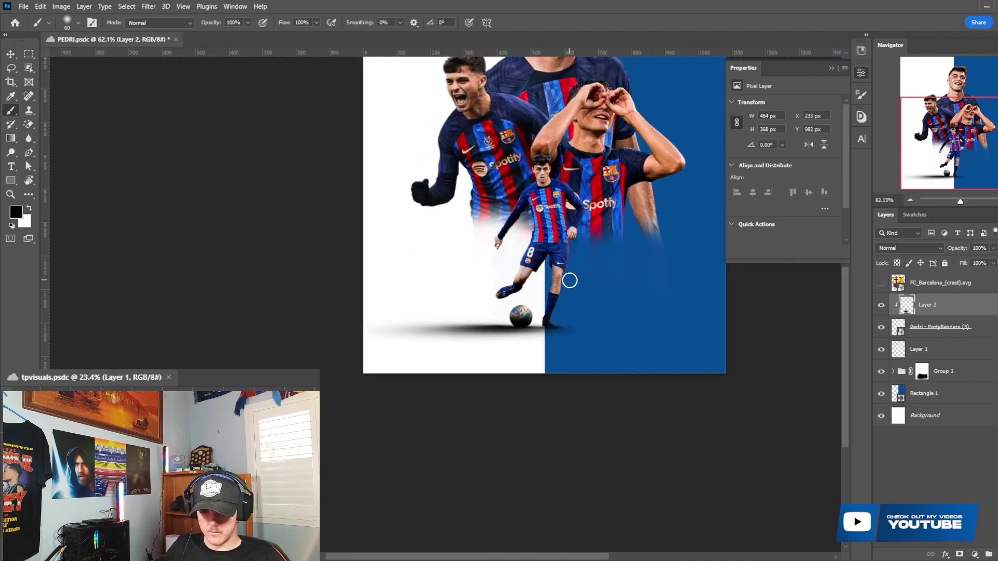
- Darken the contact shadow directly beneath the ball on Layer 1 with the flat shadow brush reduced to 200 px
scroll(562, 358, "up", 10)
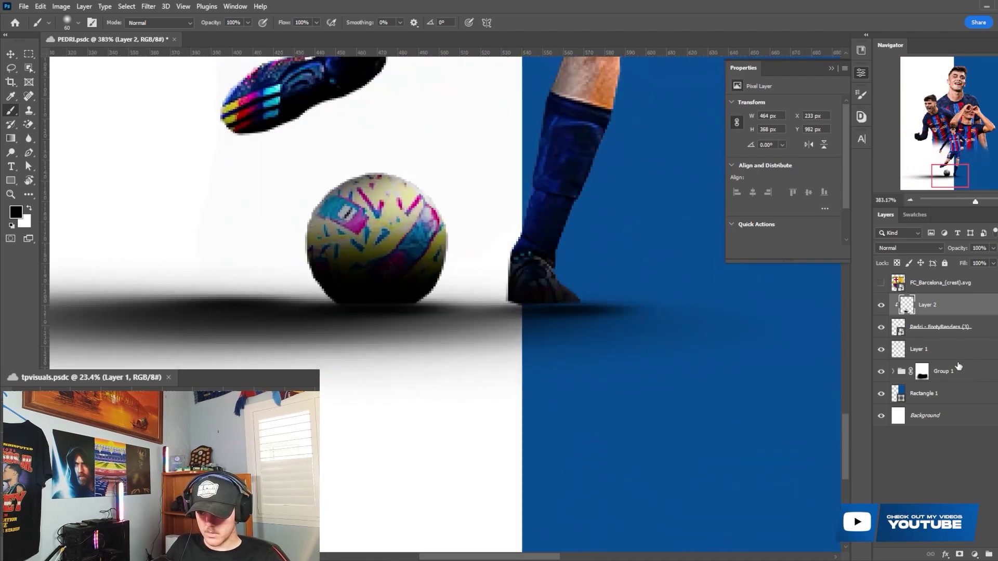
left_click(957, 352)
right_click(574, 350)
left_click(612, 444)
key("Return")
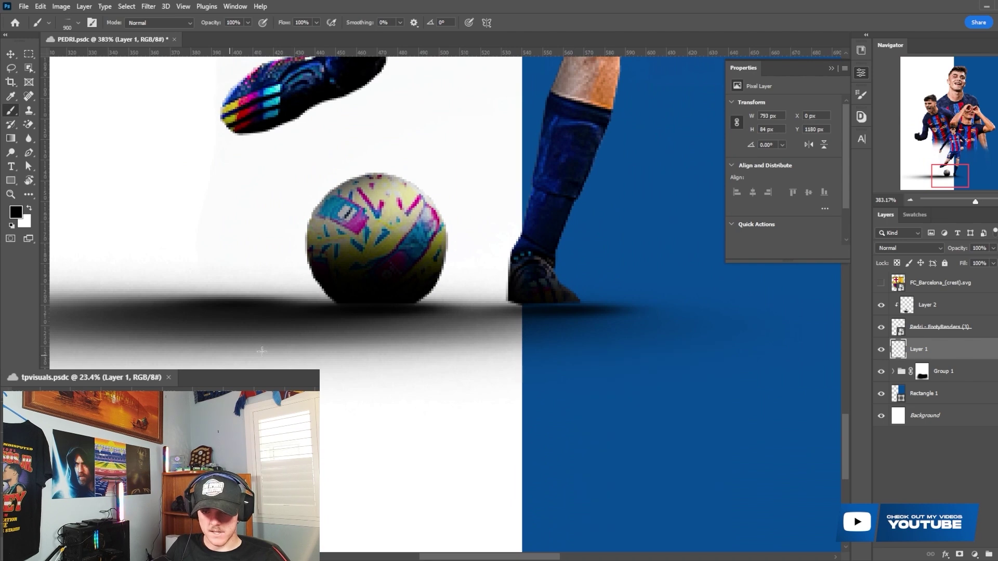
key("bracketleft")
key("bracketleft")
key("bracketleft")
key("bracketleft")
key("bracketleft")
key("bracketleft")
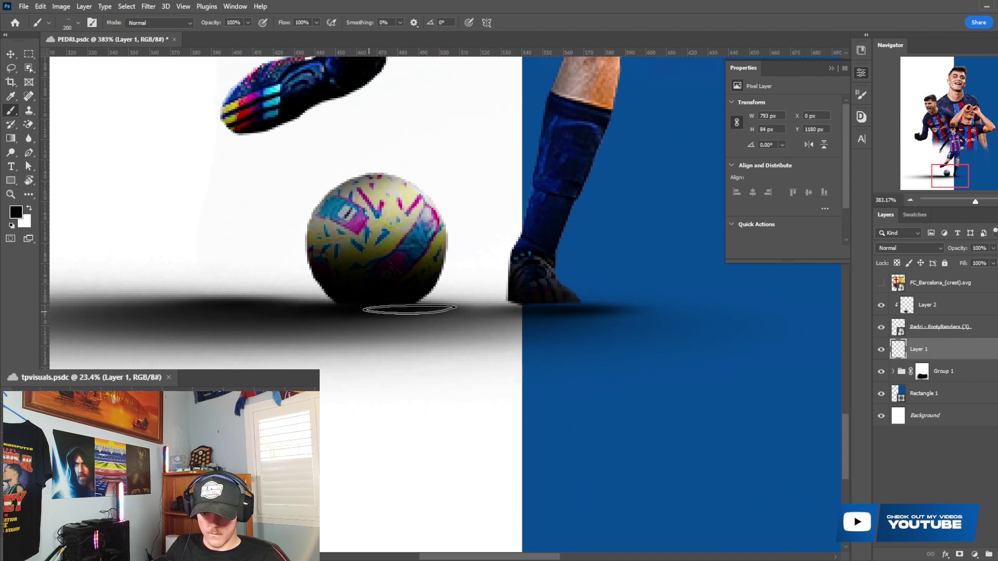
scroll(400, 275, "down", 8)
- Fade the leftover residue below the renders on Group 2's mask with a soft 200 px brush at 40% flow
scroll(405, 271, "up", 3)
key("v")
mouse_move(845, 342)
left_mouse_down()
mouse_move(845, 330)
mouse_move(845, 349)
left_mouse_up()
left_click(339, 108)
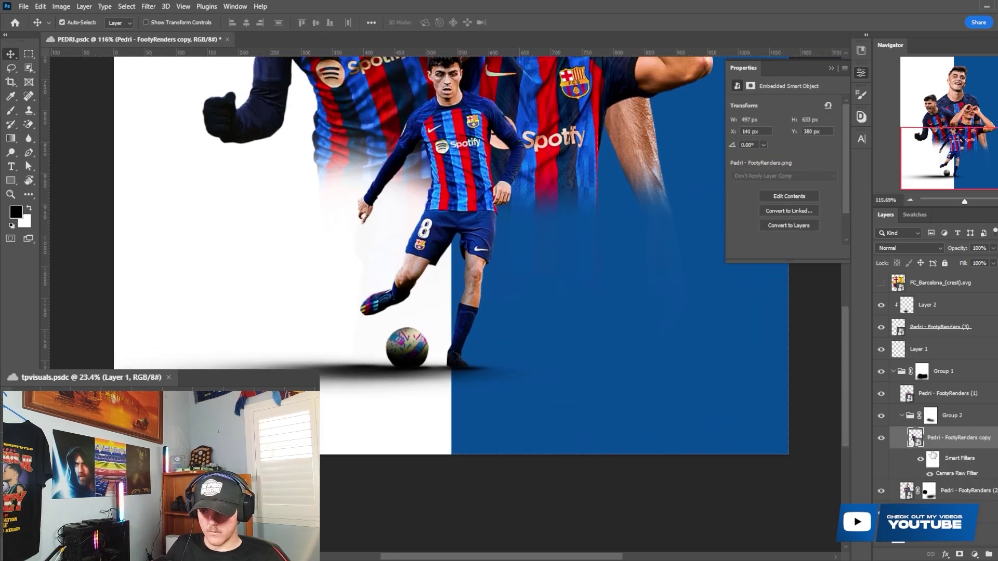
left_click(930, 417)
key("b")
right_click(441, 295)
left_click(490, 385)
key("Return")
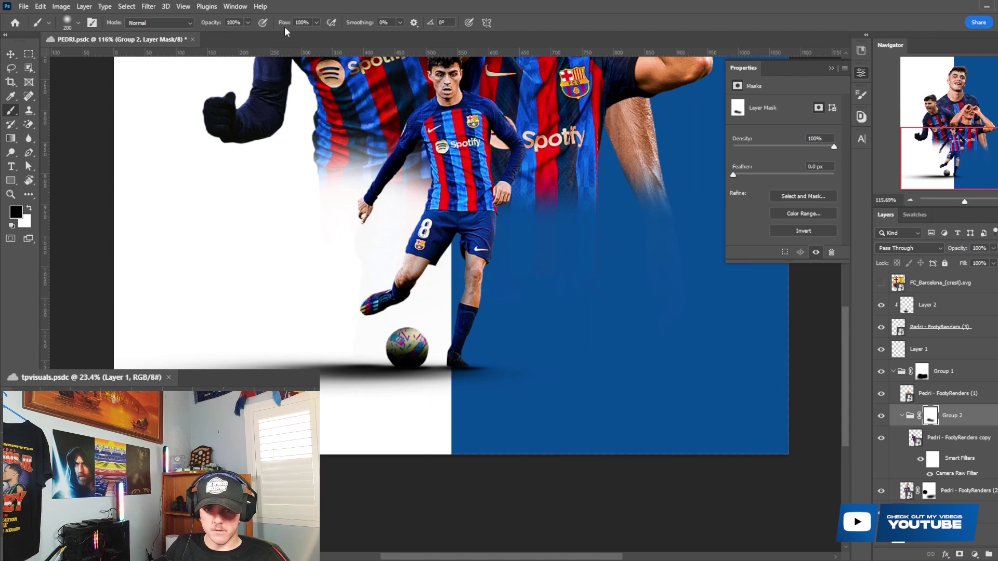
scroll(401, 289, "up", 2)
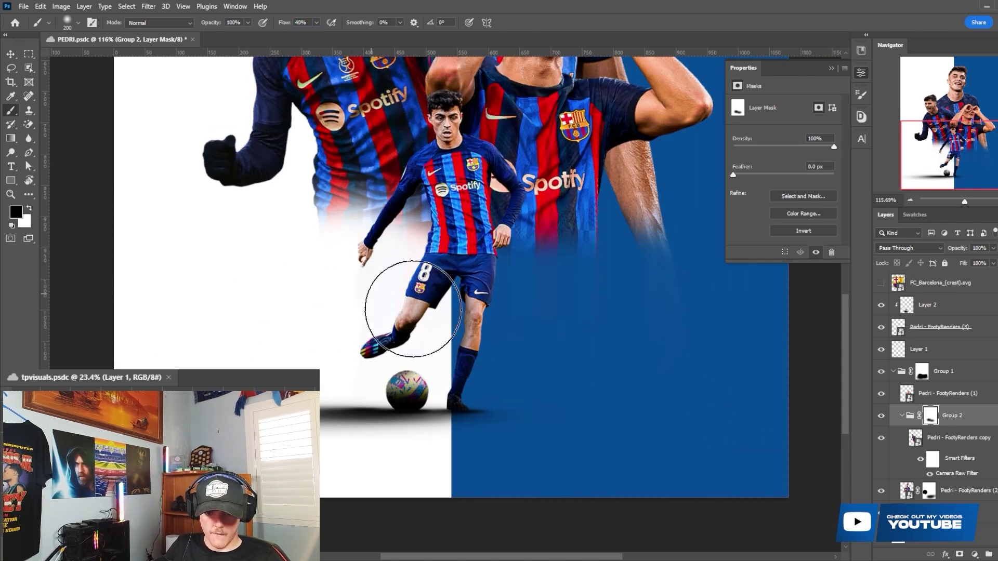
scroll(384, 287, "up", 3)
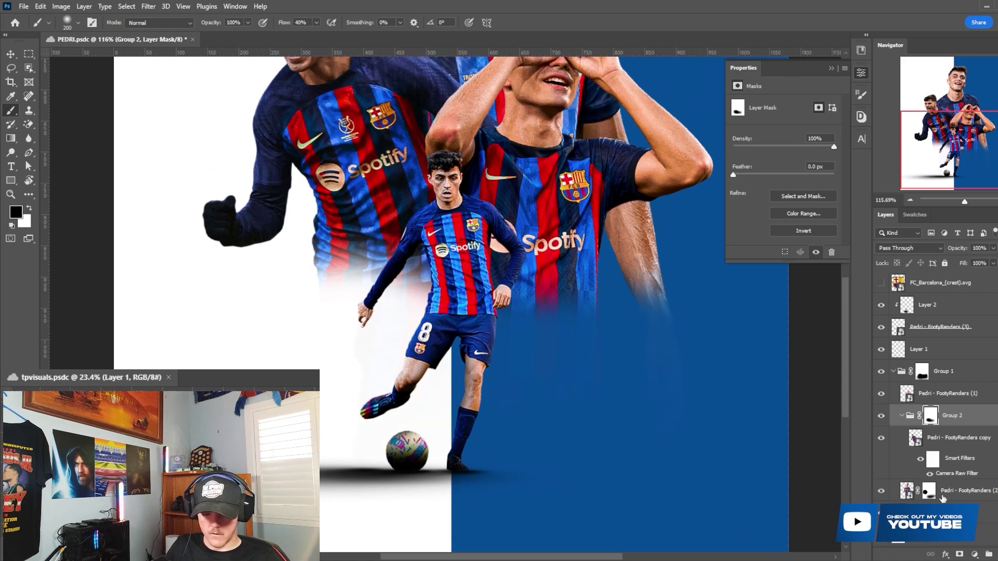
- Mask out the remaining residue around the small player's legs on the Pedri - FootyRenders (2) mask with the soft brush
left_click(928, 490)
scroll(377, 380, "down", 2)
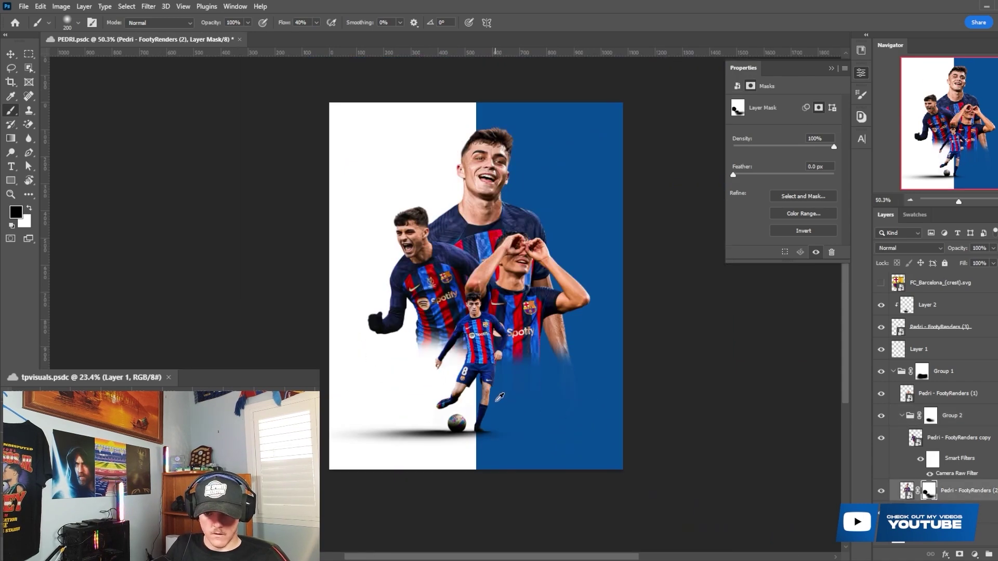
scroll(377, 380, "up", 4)
scroll(328, 310, "down", 8)
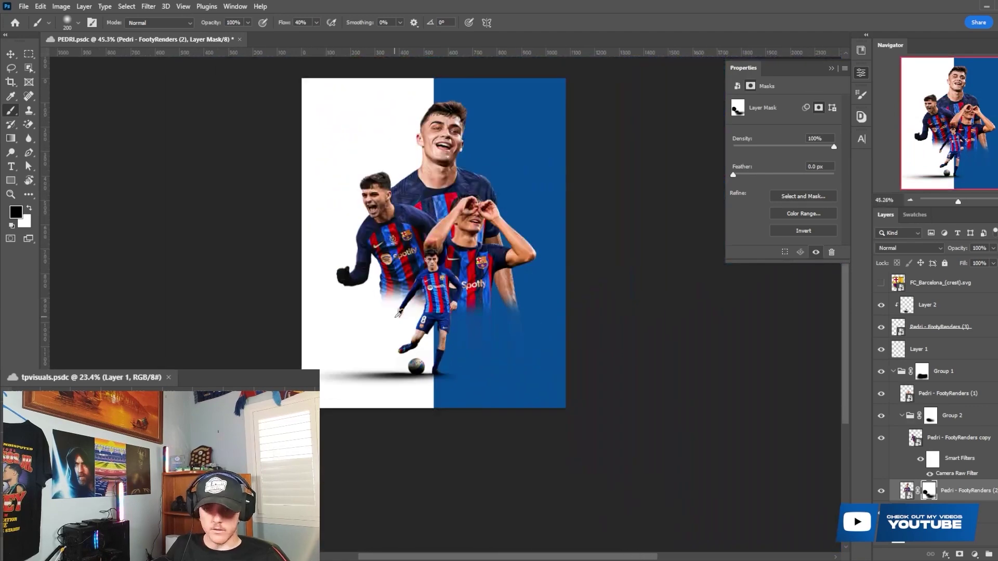
scroll(415, 234, "up", 3)
scroll(325, 264, "down", 3)
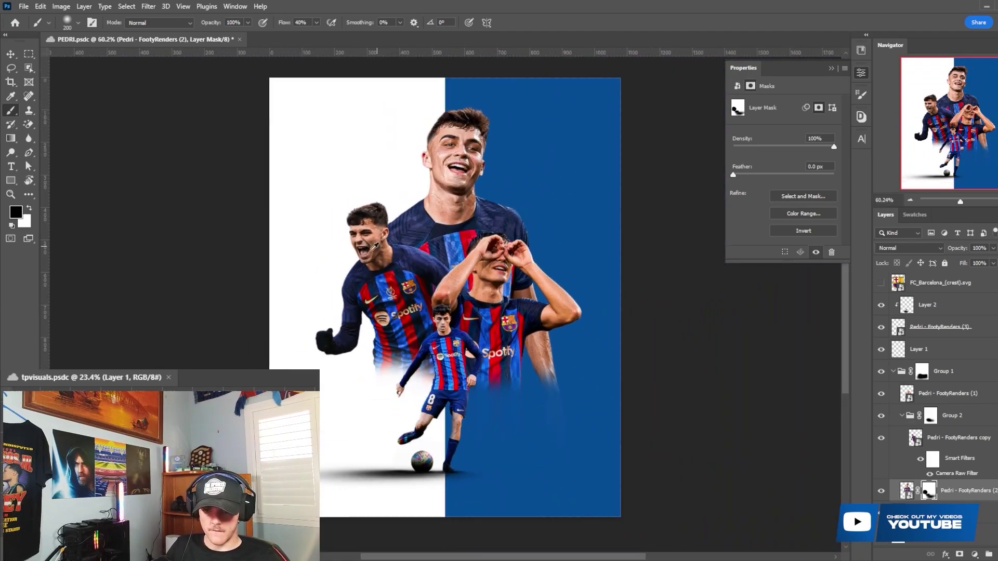
scroll(610, 342, "up", 2)
- Add a LOREM IPSUM text layer above Layer 2, set in Tusker Grotesk 3700 Bold with tracking 0
left_click(951, 307)
scroll(577, 357, "down", 5)
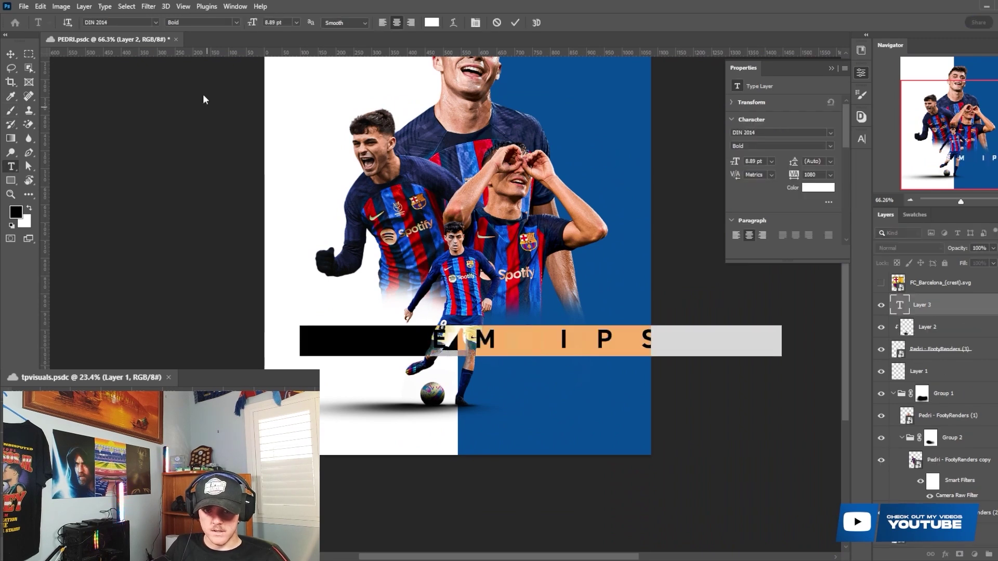
left_click(156, 22)
type("tusker")
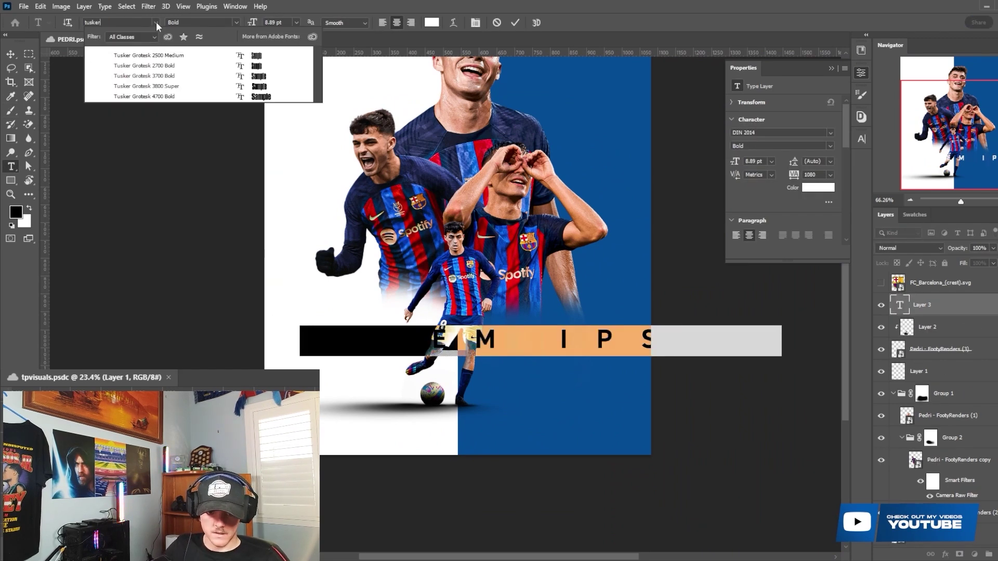
left_click(183, 74)
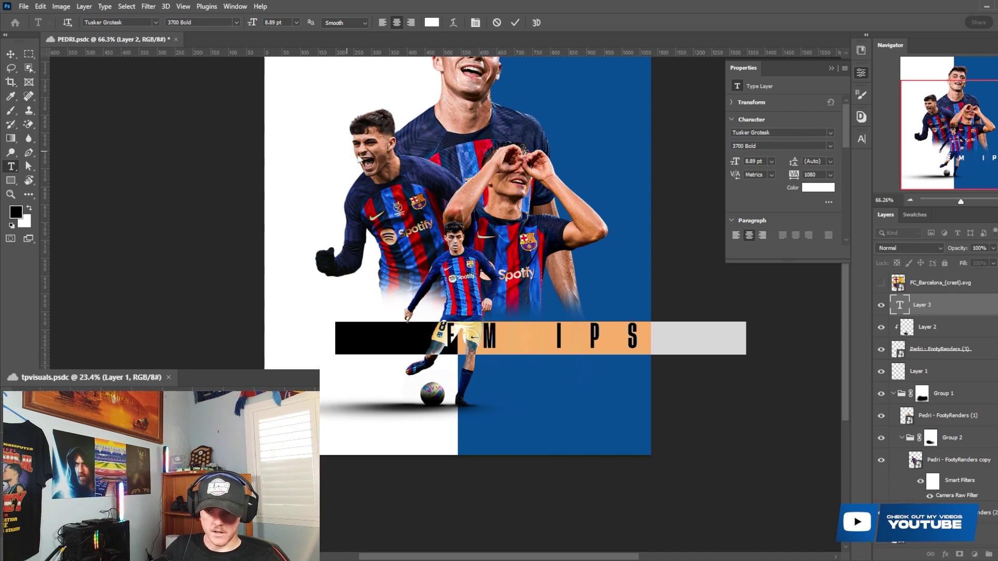
left_click(830, 175)
left_click(813, 241)
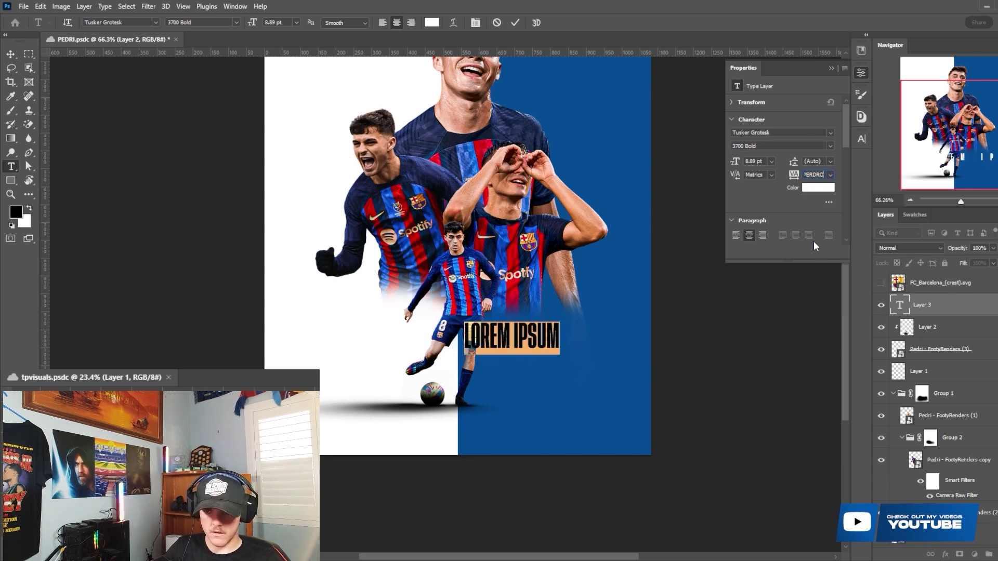
key("Return")
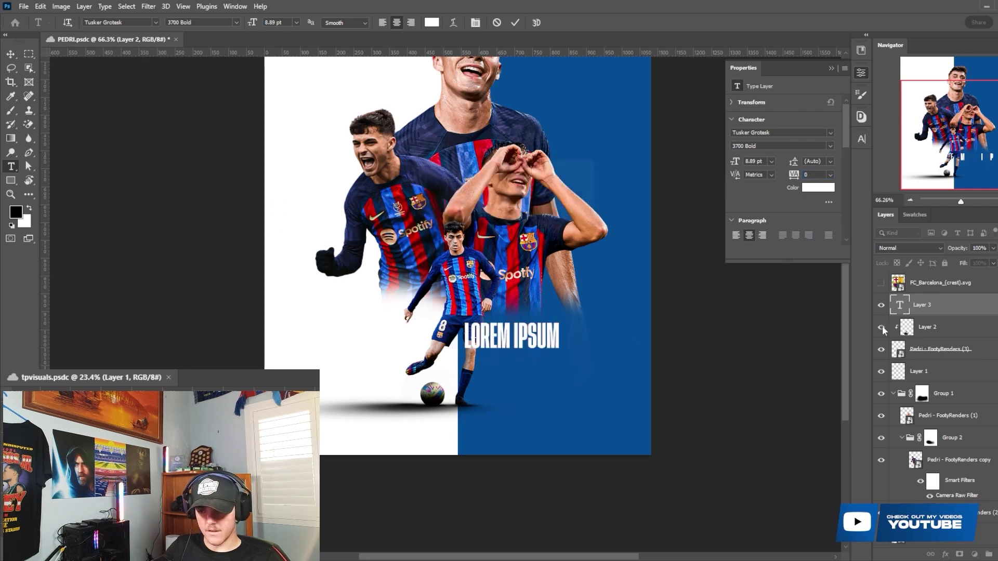
- Replace the placeholder text in the title layer with PEDRI
type("PERDI")
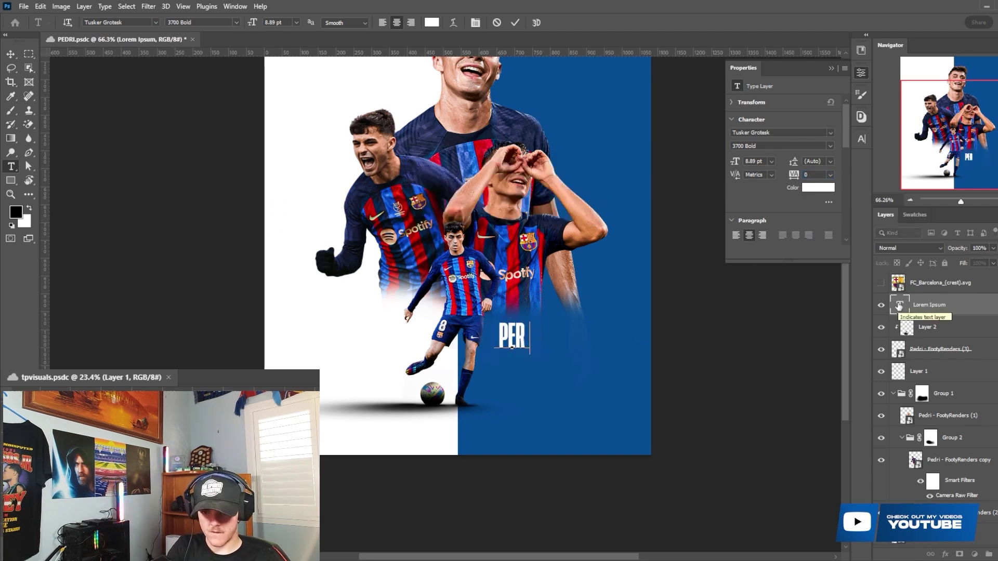
key("BackSpace")
type("I")
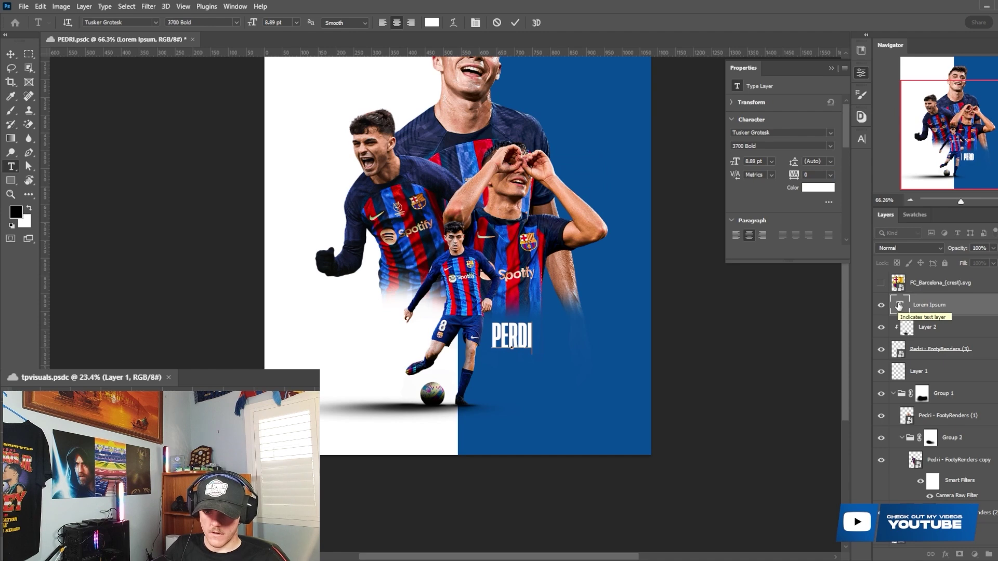
key("BackSpace")
key("BackSpace")
key("BackSpace")
type("DRI")
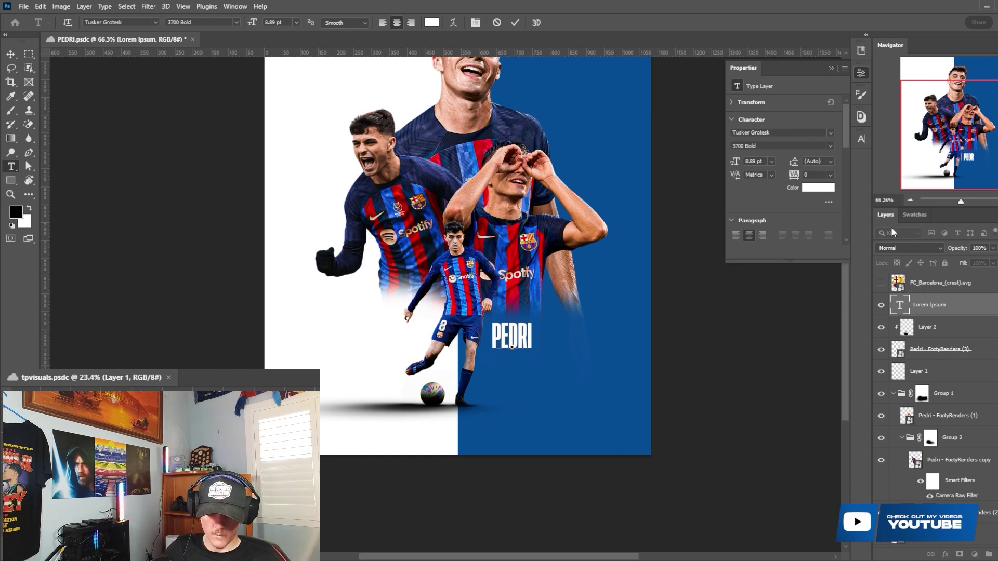
left_click(517, 23)
- Enlarge the PEDRI title to 18.06 pt and place it beside the small player's legs, layered directly beneath Layer 1
key("ctrl+t")
left_click_drag(531, 353, 549, 338)
key("Return")
key("t")
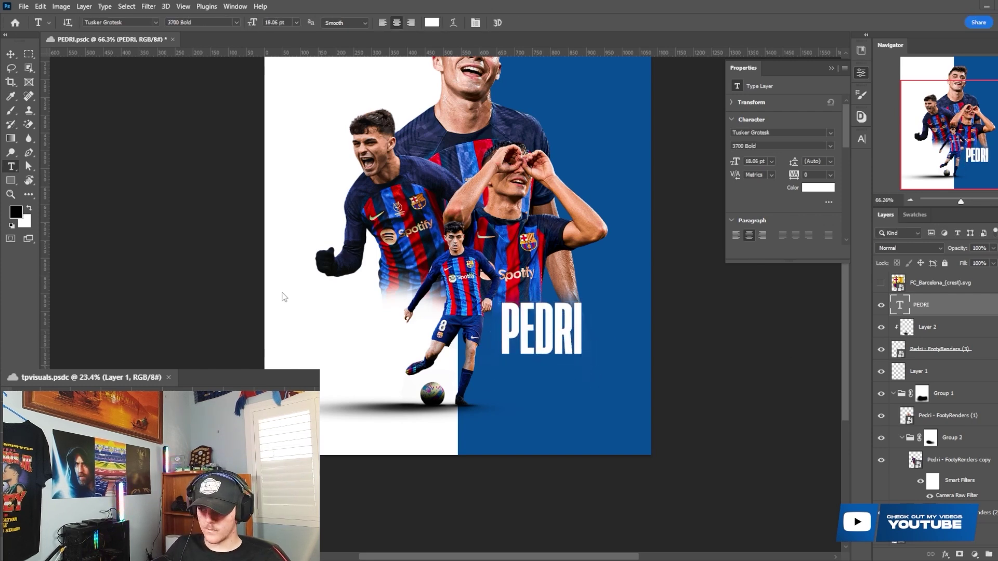
scroll(283, 297, "up", 2)
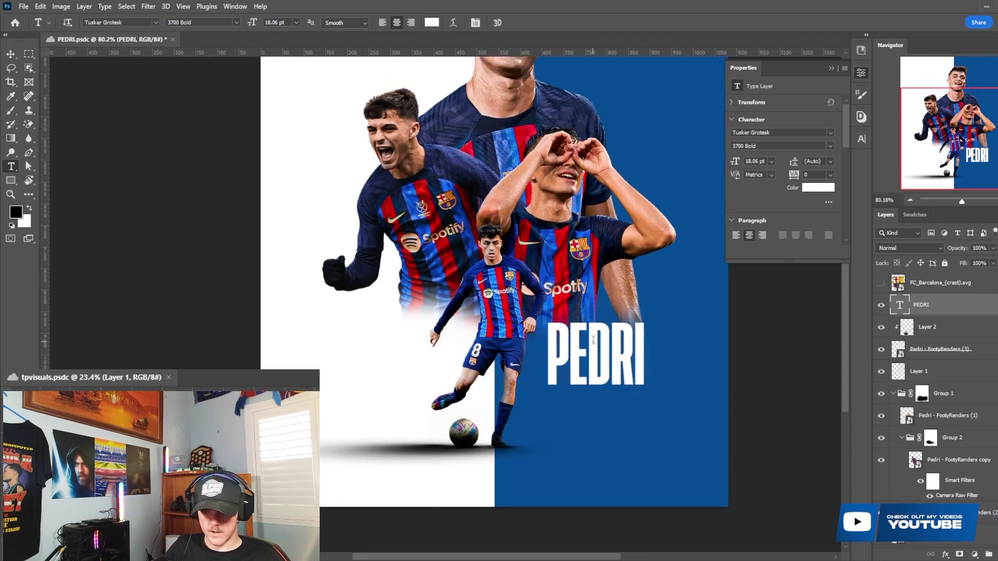
key("v")
left_click_drag(603, 341, 585, 341)
left_click_drag(938, 309, 921, 379)
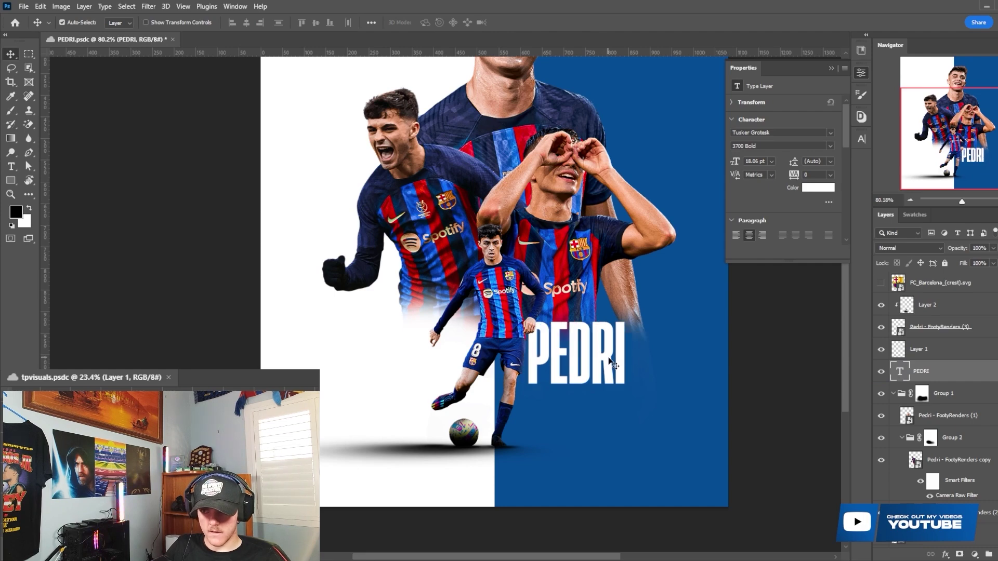
- Sharpen the stadium photo in Camera Raw with Texture +29, Clarity +42 and Contrast +30
scroll(691, 261, "down", 3)
scroll(691, 261, "up", 1)
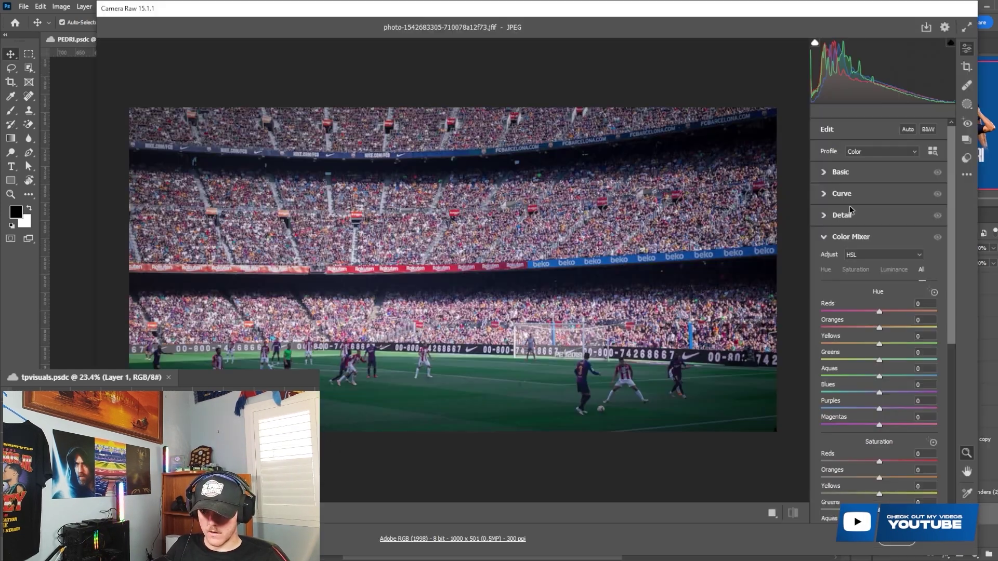
left_click(850, 174)
left_click_drag(888, 382, 904, 382)
left_click(904, 366)
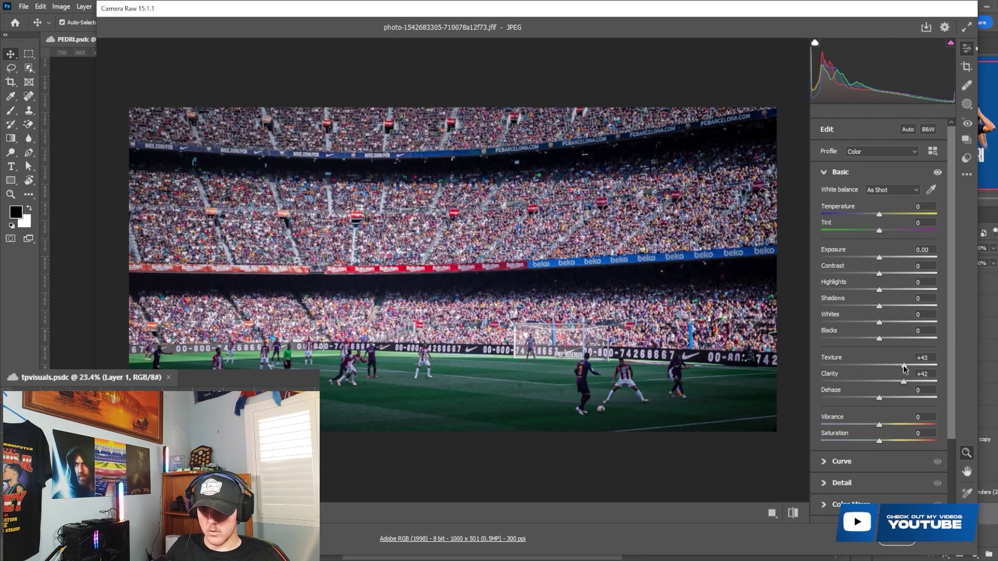
left_click_drag(886, 274, 904, 274)
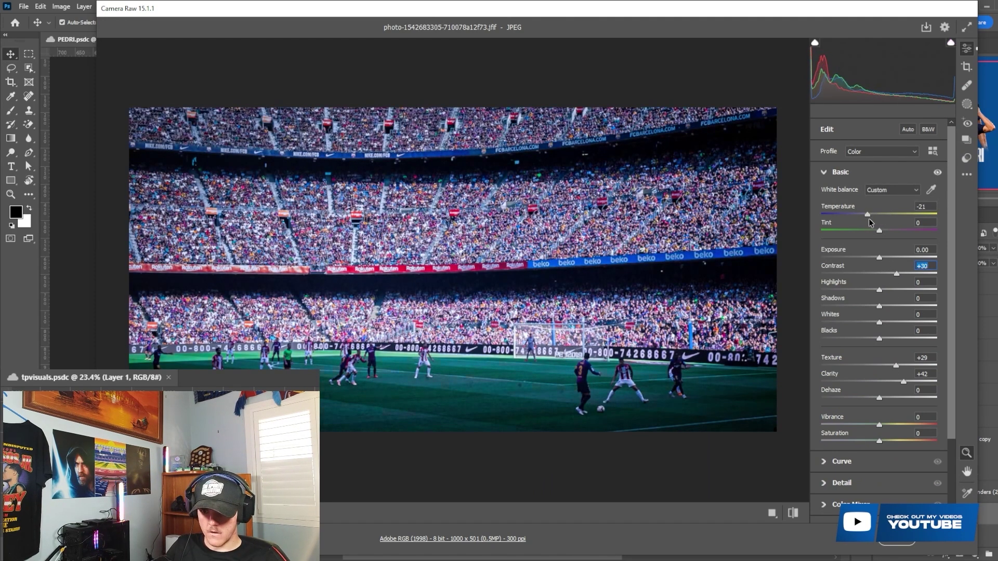
- Grade the stadium photo with cyan midtones and blue shadows, shift the Greens hue to -30, and place the photo in the poster
scroll(866, 357, "down", 2)
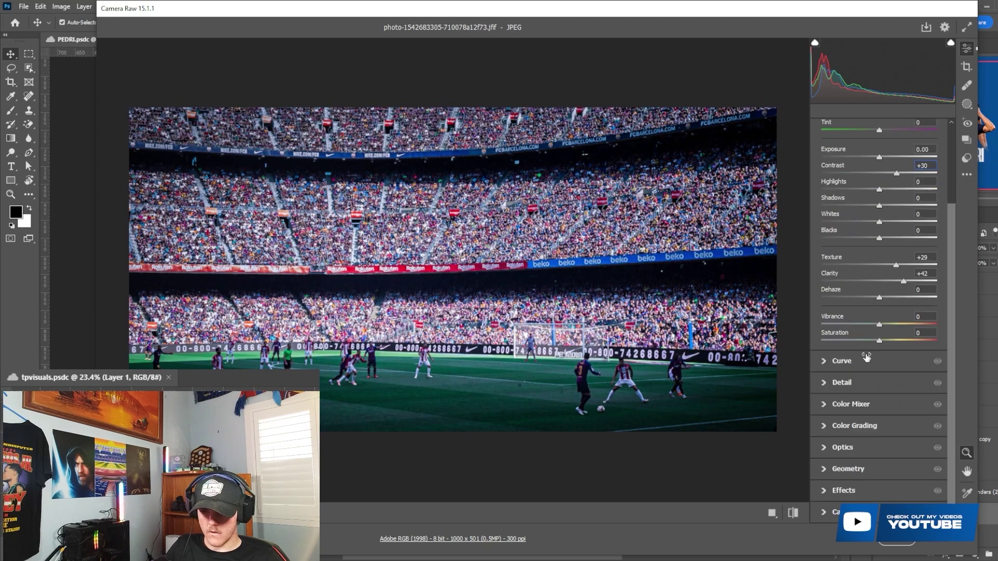
left_click(876, 386)
left_click_drag(857, 242, 845, 242)
left_click(899, 360)
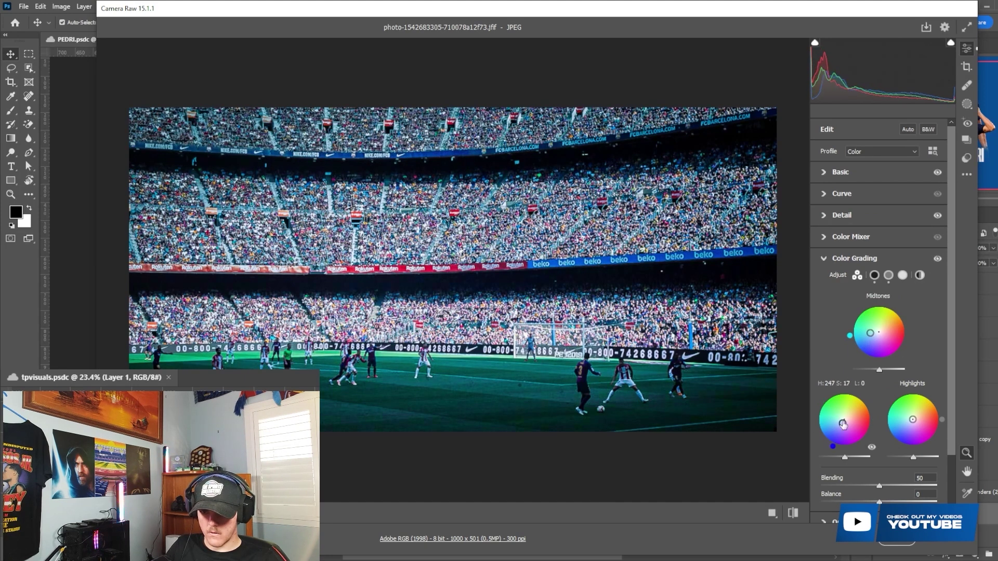
left_click(865, 239)
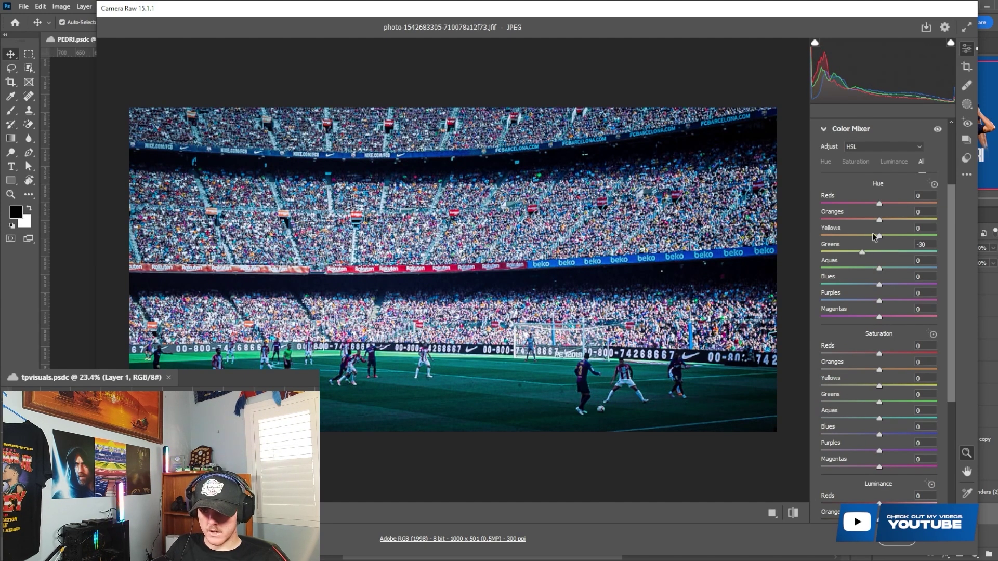
scroll(892, 418, "down", 5)
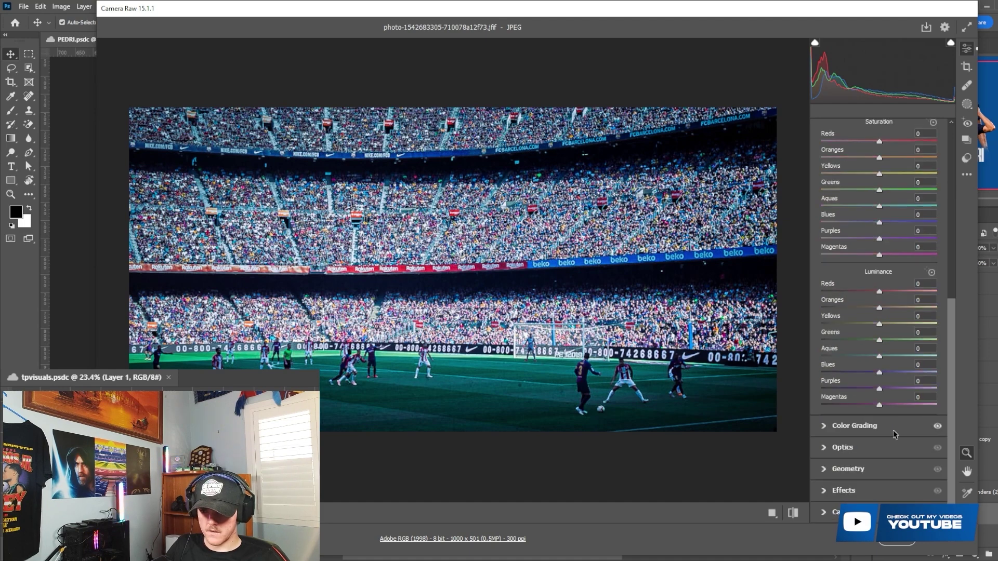
left_click(895, 542)
- Rotate the stadium photo 90° counter-clockwise and scale it to about 71% over the blue half of the poster
right_click(622, 322)
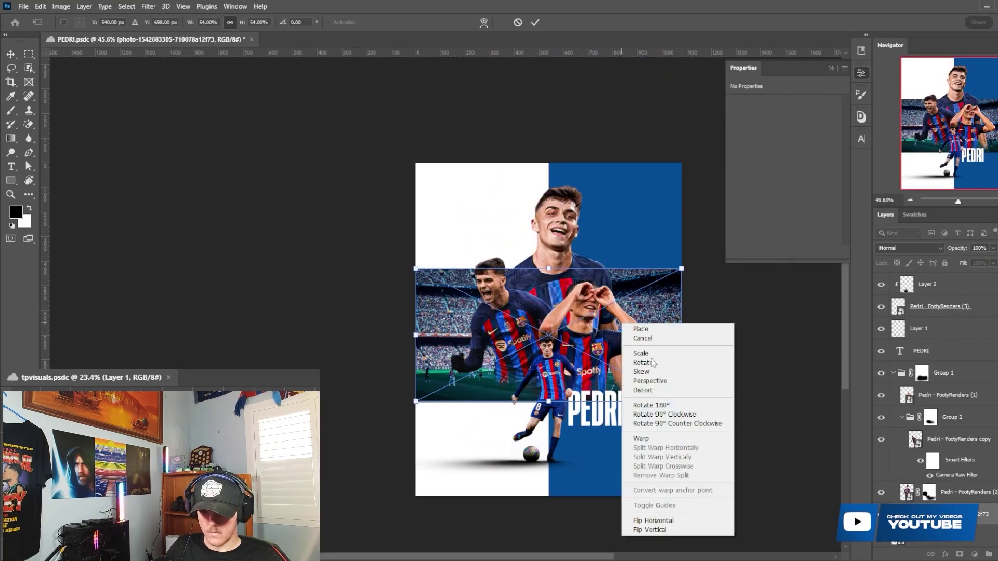
left_click(671, 426)
left_click_drag(628, 337, 700, 345)
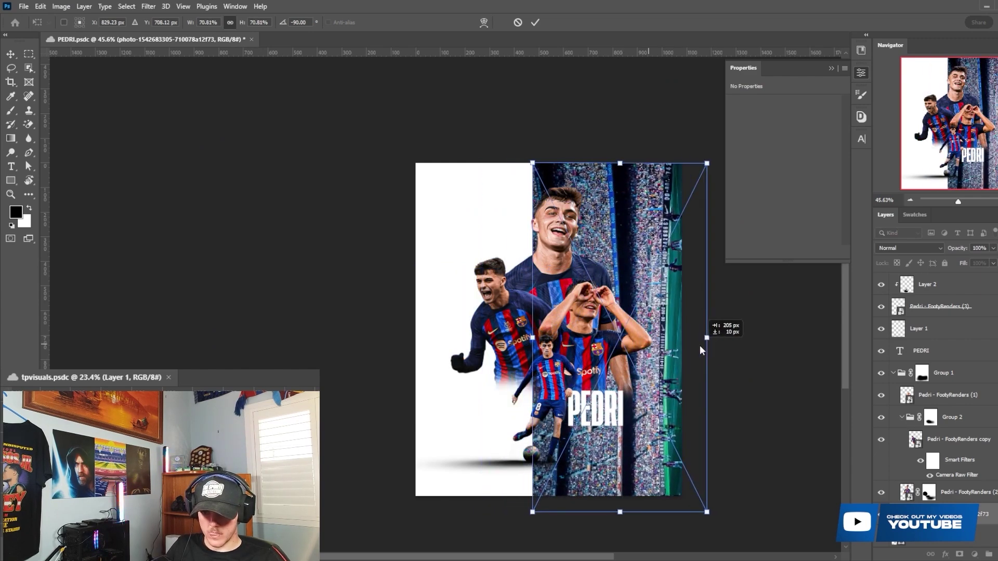
left_click(535, 22)
- Clip the stadium photo to the blue half and enlarge it to about 78% so the crowd fills that half
right_click(946, 514)
left_click(930, 284)
key("ctrl+t")
left_click_drag(715, 336, 733, 335)
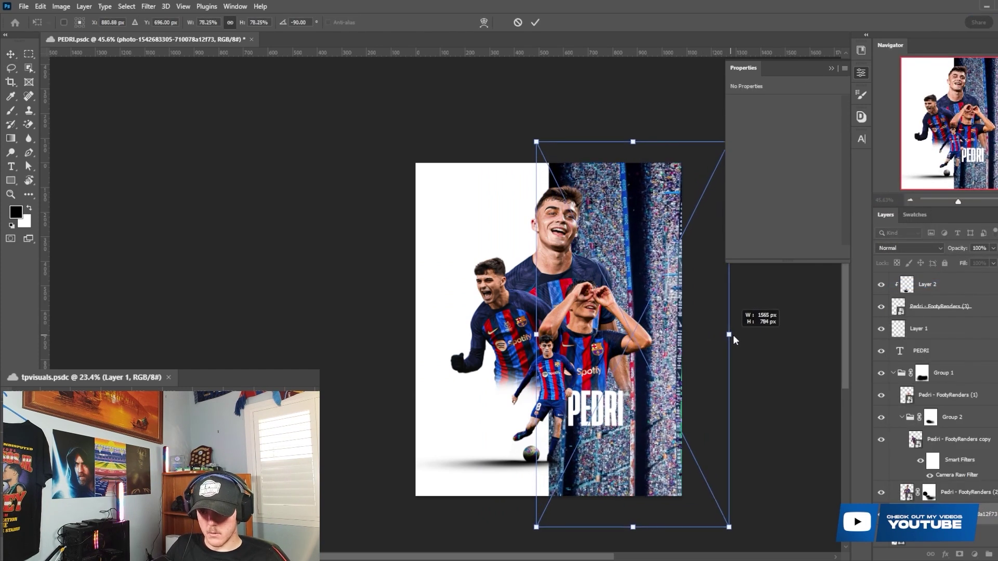
key("Return")
- Blend the stadium photo into the blue half using Luminosity mode at 16% opacity
scroll(611, 306, "up", 3)
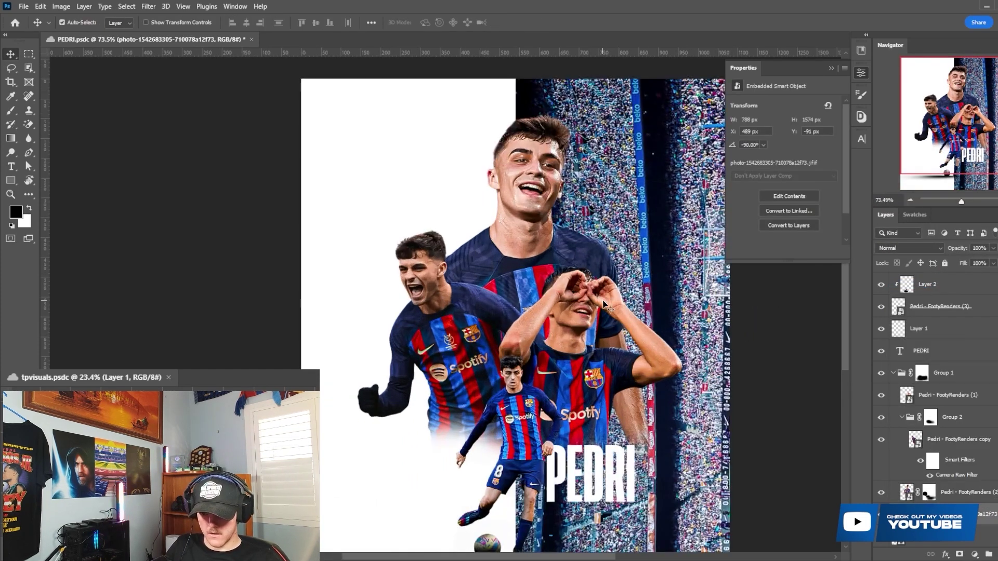
left_click(910, 248)
left_click(897, 539)
left_click_drag(956, 248, 912, 244)
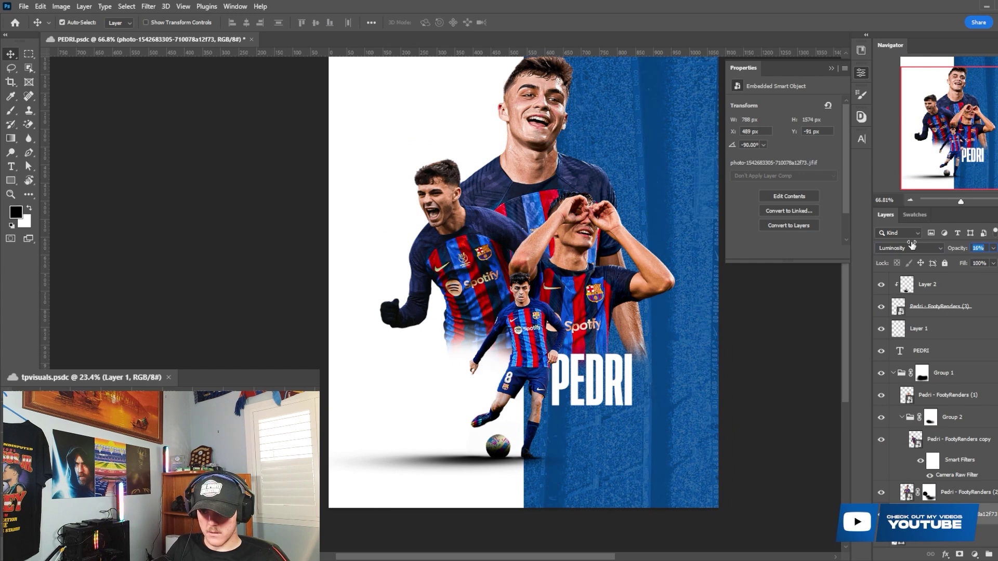
- Add a mask to the stadium photo and fade its lower part with a large soft round brush at 11% flow
left_click(960, 556)
key("b")
scroll(598, 430, "down", 2)
right_click(603, 431)
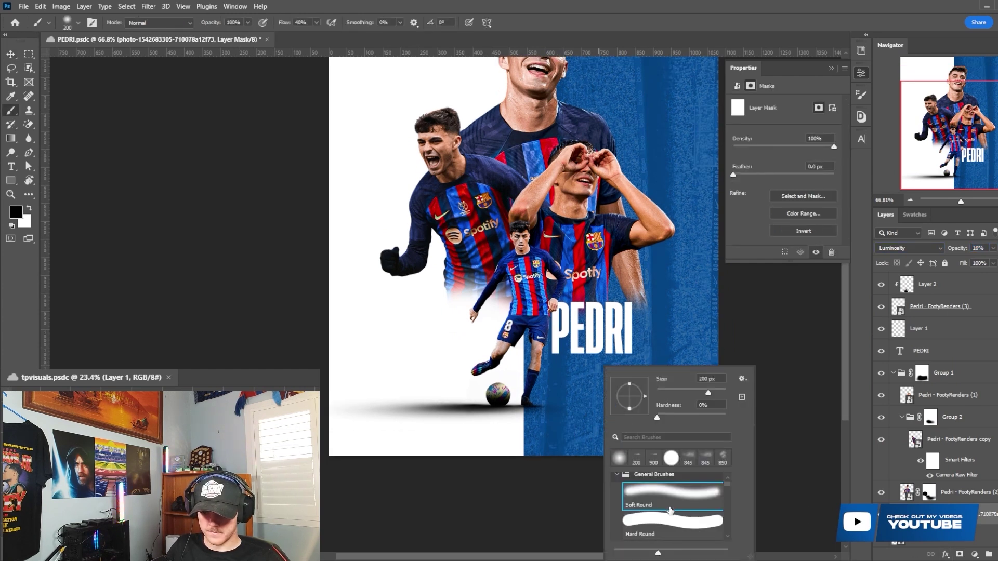
left_click_drag(286, 24, 271, 24)
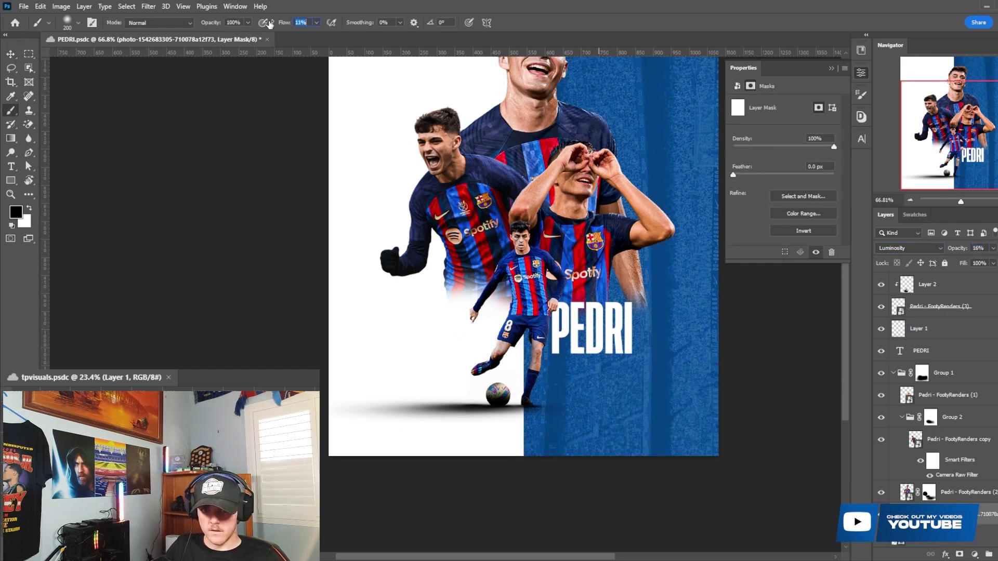
scroll(460, 141, "up", 1)
key("bracketright")
key("bracketright")
key("bracketright")
key("bracketright")
key("bracketright")
key("bracketright")
mouse_move(543, 469)
left_mouse_down()
mouse_move(614, 515)
mouse_move(718, 502)
mouse_move(751, 481)
mouse_move(813, 469)
left_mouse_up()
key("bracketleft")
scroll(748, 447, "up", 3)
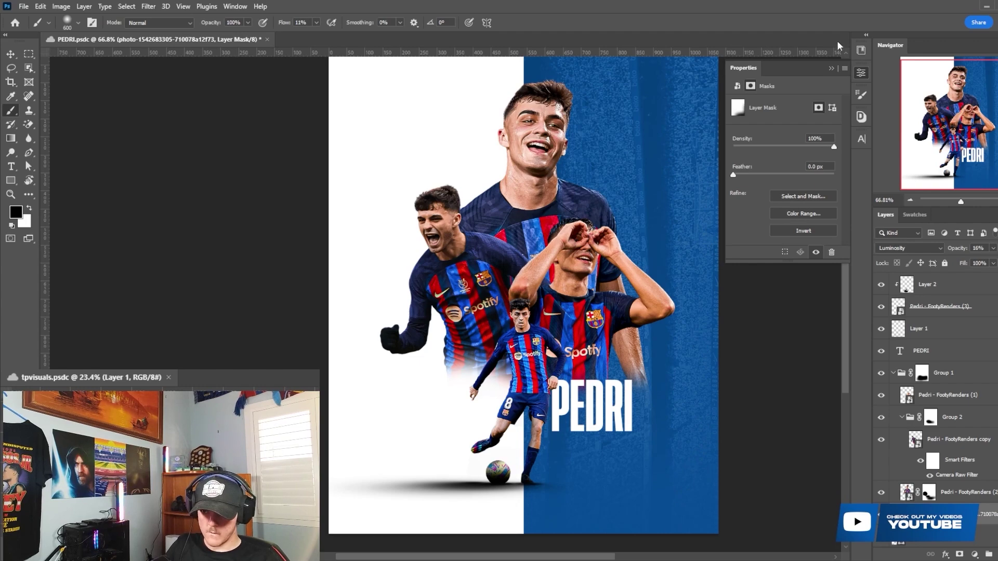
- Remove the stadium photo and the blue half from the background and add an empty layer beneath the player renders
left_click(831, 68)
scroll(724, 345, "down", 3)
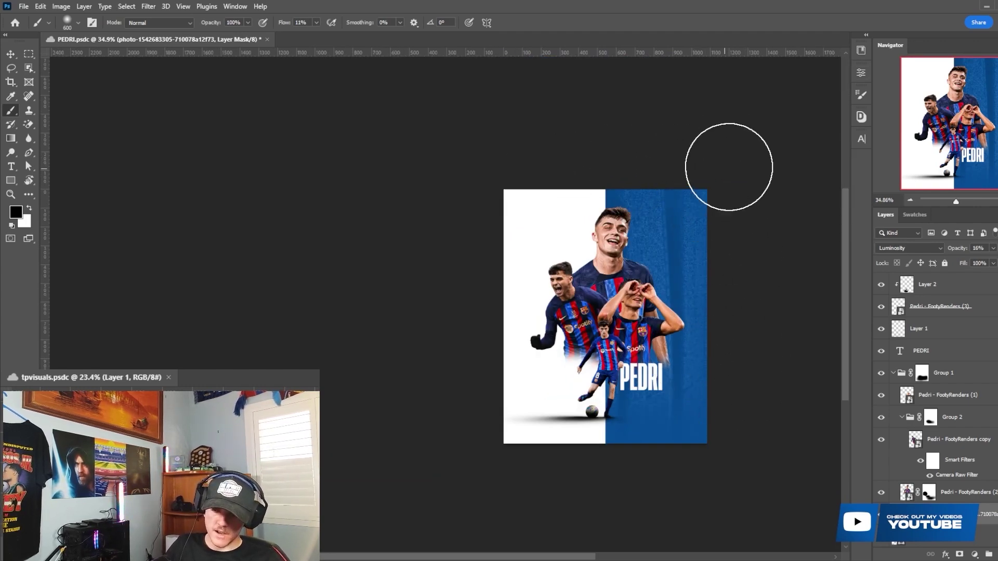
scroll(525, 365, "up", 5)
left_click(960, 496, "shift")
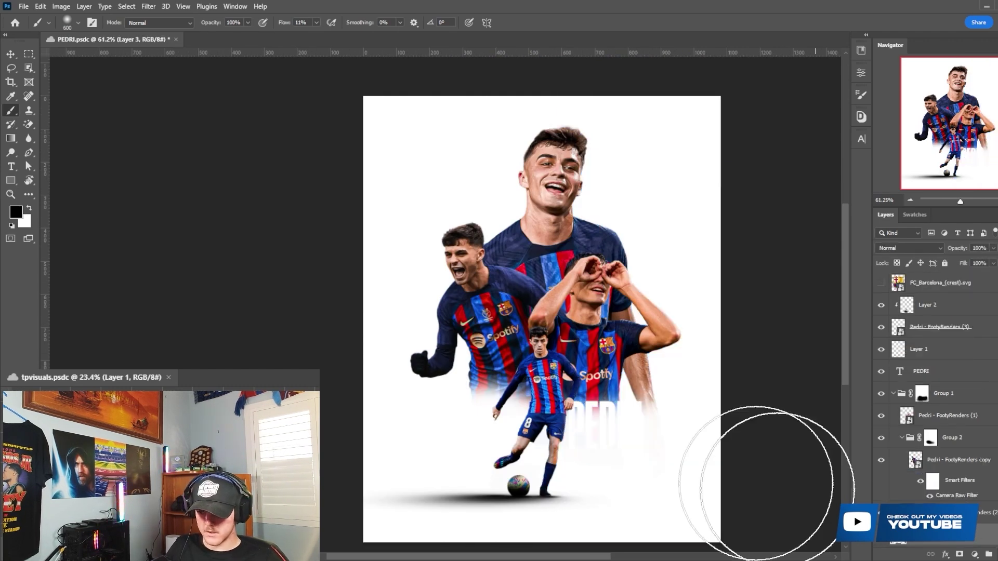
- Choose the paint 6 splatter brush from the saved brush presets for painting the background
scroll(568, 375, "down", 3)
right_click(573, 367)
left_click(590, 476)
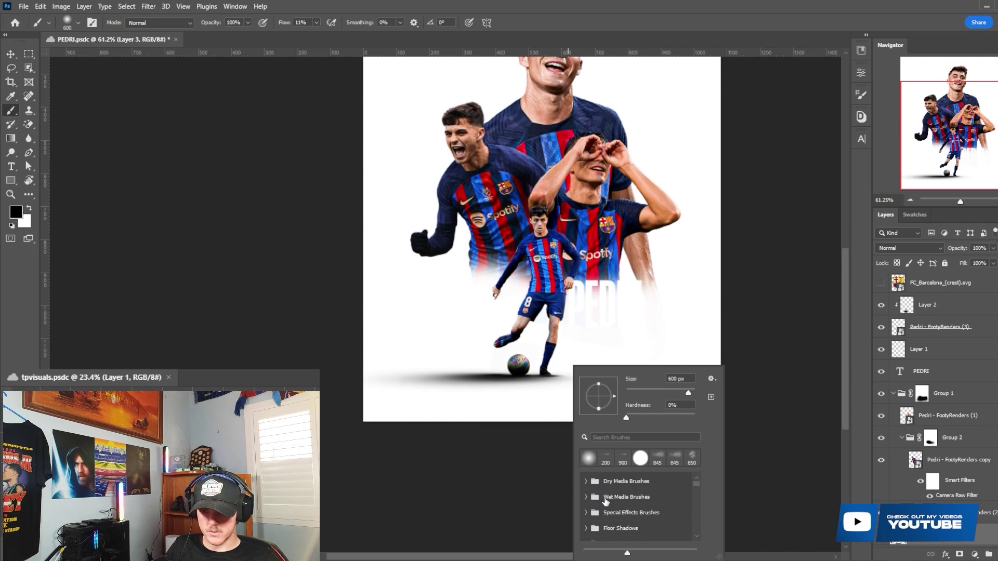
left_click(586, 502)
left_click(586, 502)
scroll(586, 504, "down", 1)
left_click(586, 505)
scroll(592, 507, "down", 2)
scroll(596, 508, "down", 4)
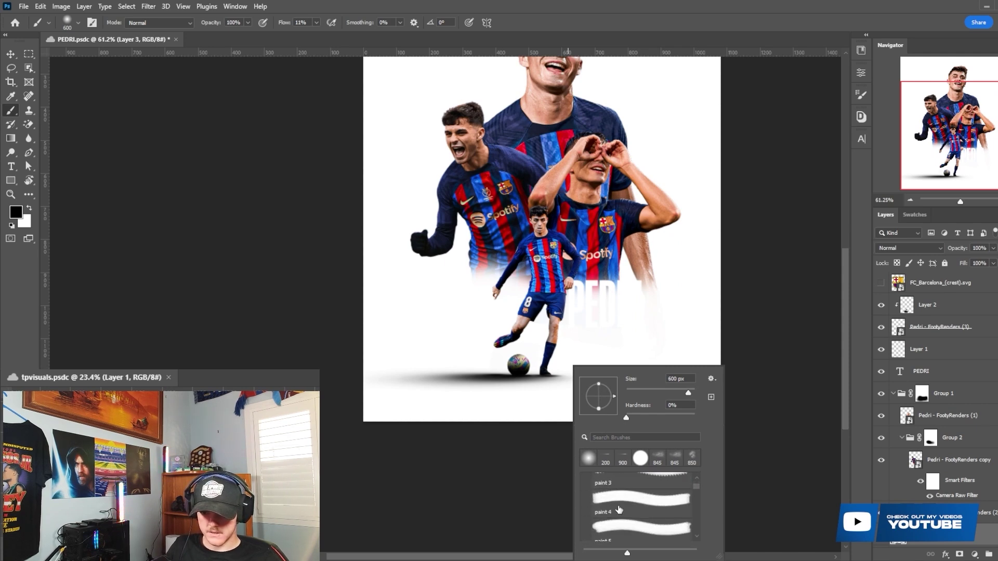
left_click(618, 520)
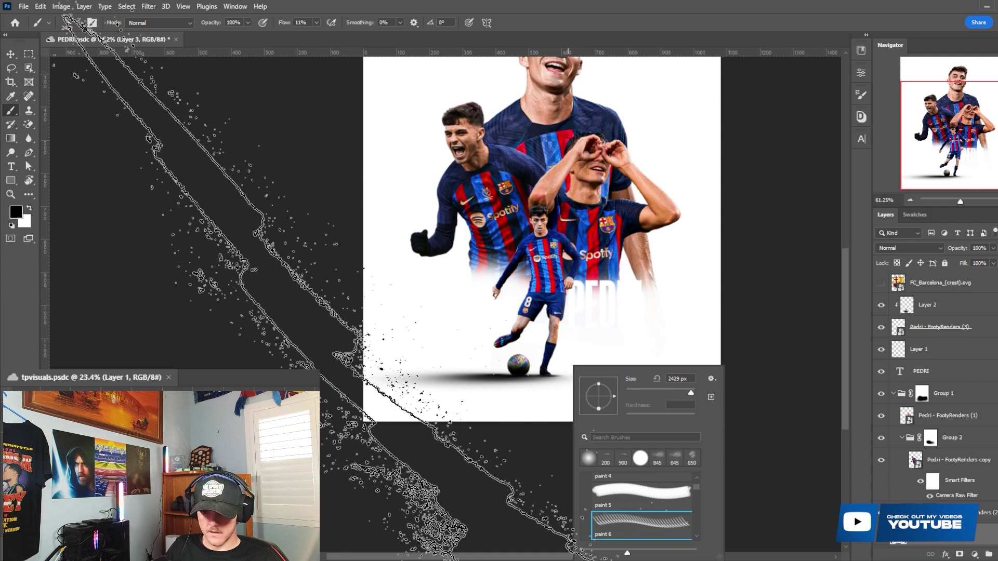
- Paint alternating Barcelona-blue and crimson diagonal strokes across Layer 3 at 1500 px and 100% flow, turning the brush to -41° for further strokes
left_click(915, 215)
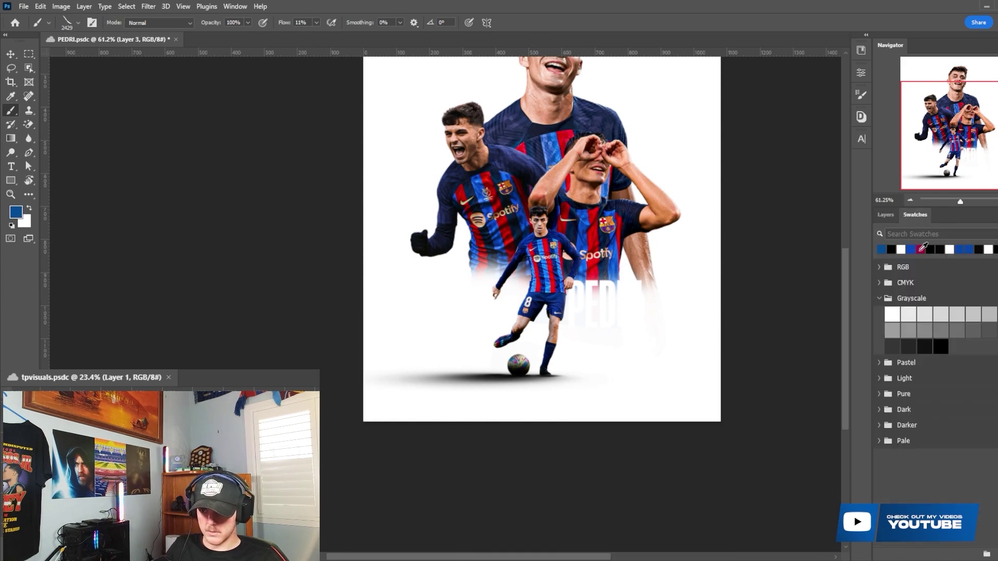
left_click(885, 215)
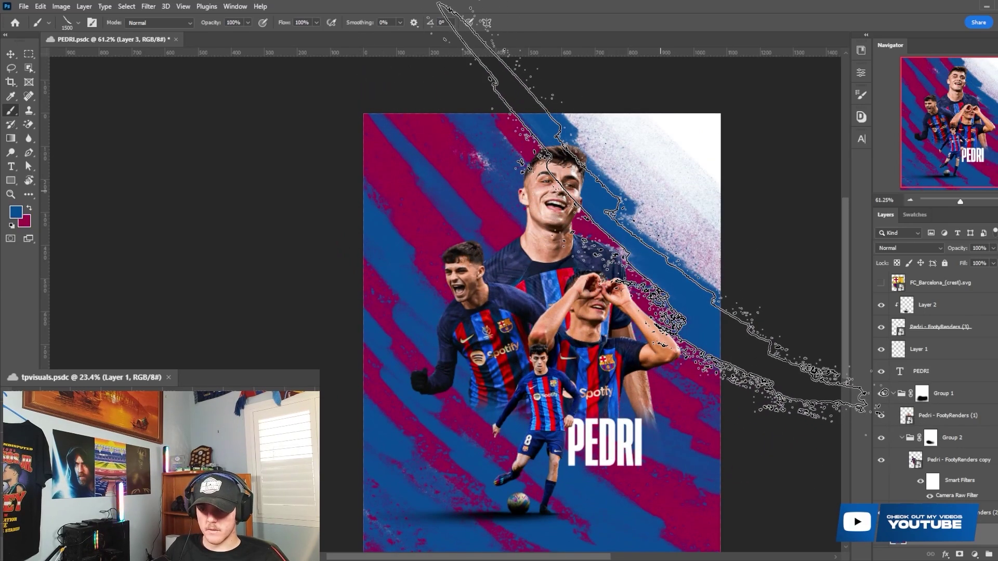
key("x")
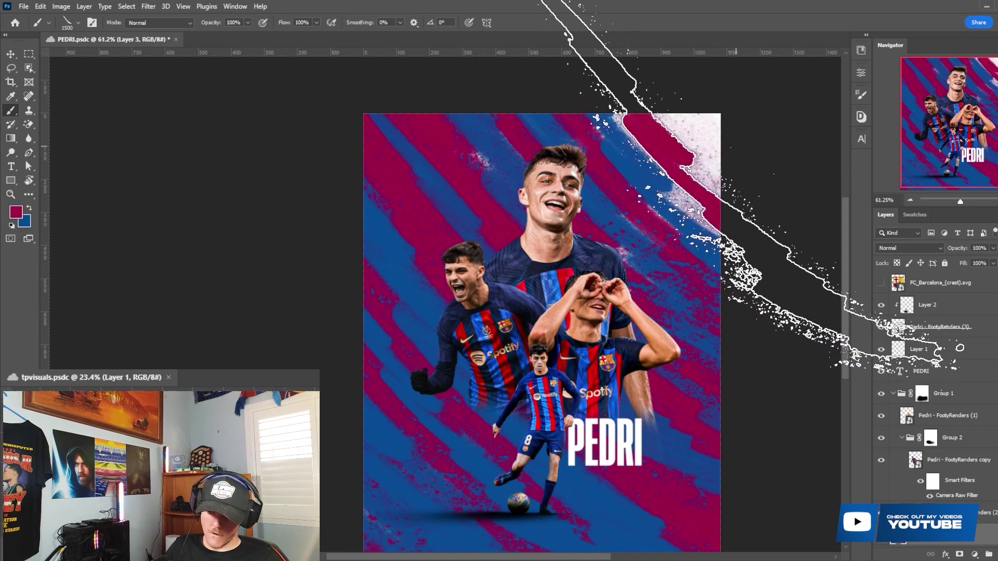
key("x")
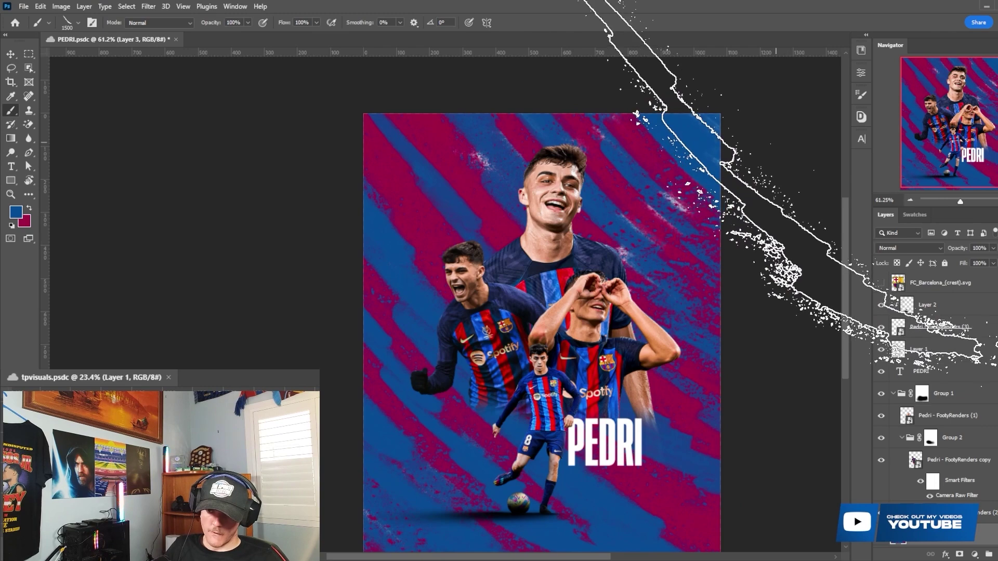
right_click(560, 294)
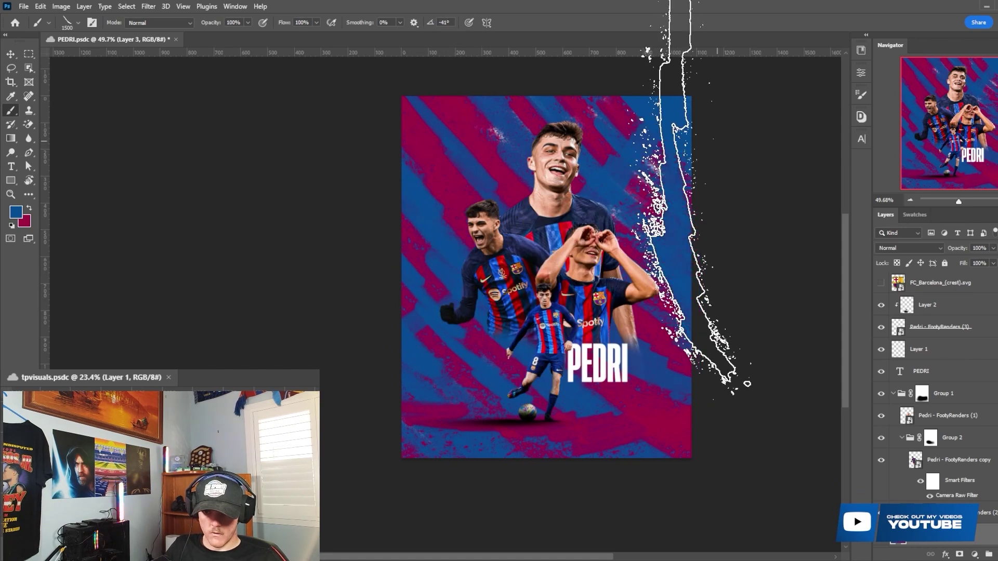
- Darken the crimson foreground colour and paint darker strokes over the upper crimson stripes with the brush angled at -158°
left_click(22, 210)
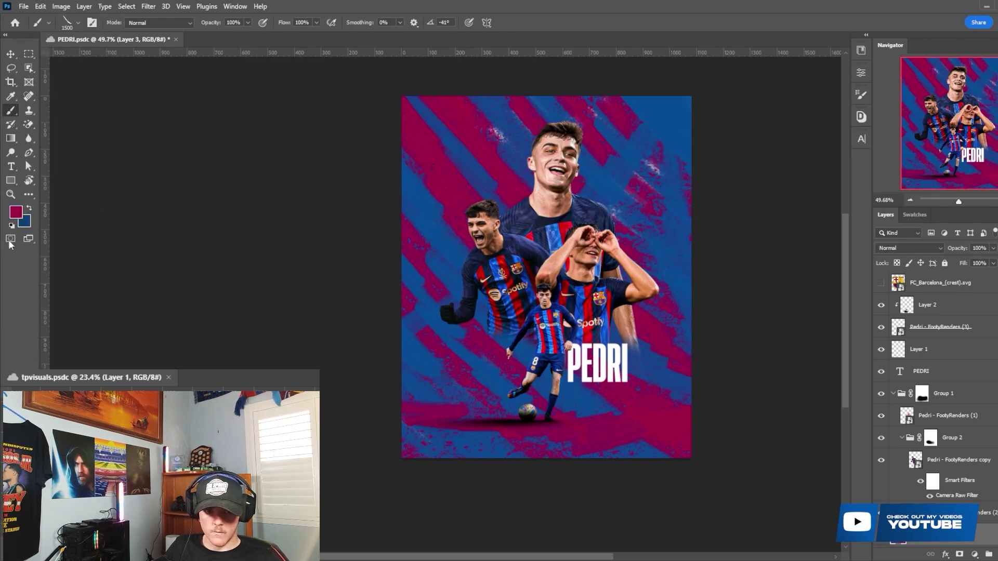
left_click(16, 212)
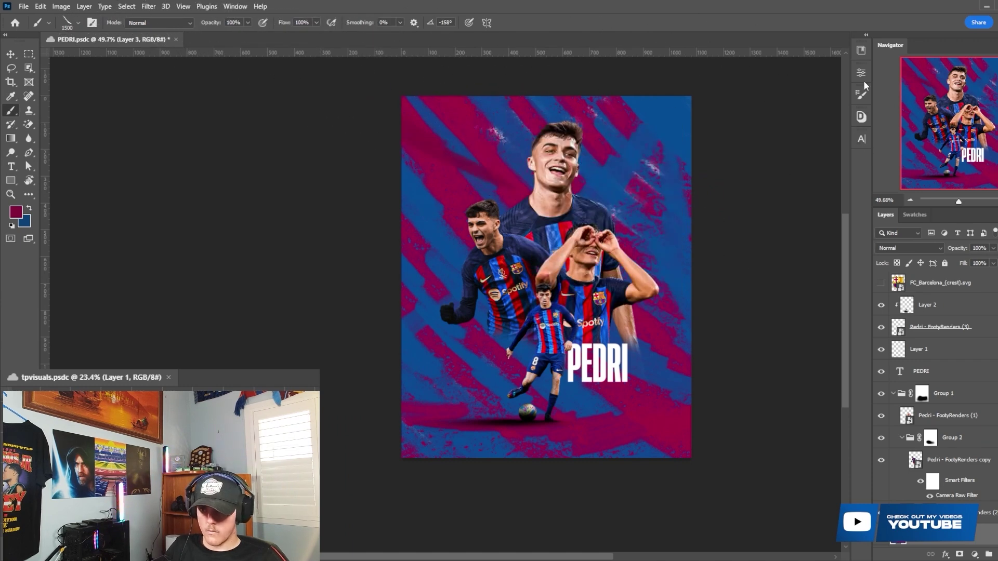
- Enable Shape Dynamics for the splatter brush with an angle jitter of 28%
left_click(862, 50)
left_click(862, 73)
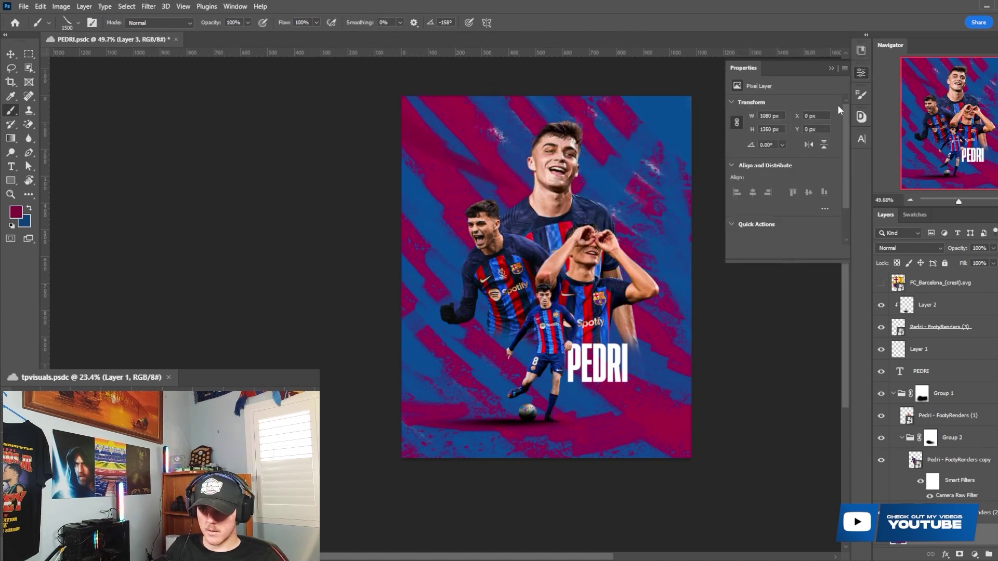
left_click(860, 99)
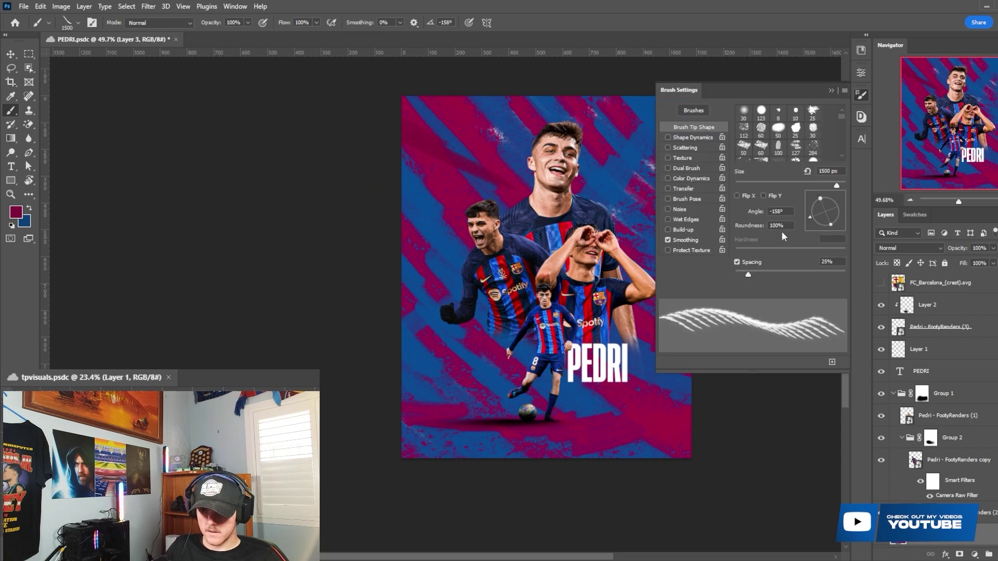
left_click(691, 146)
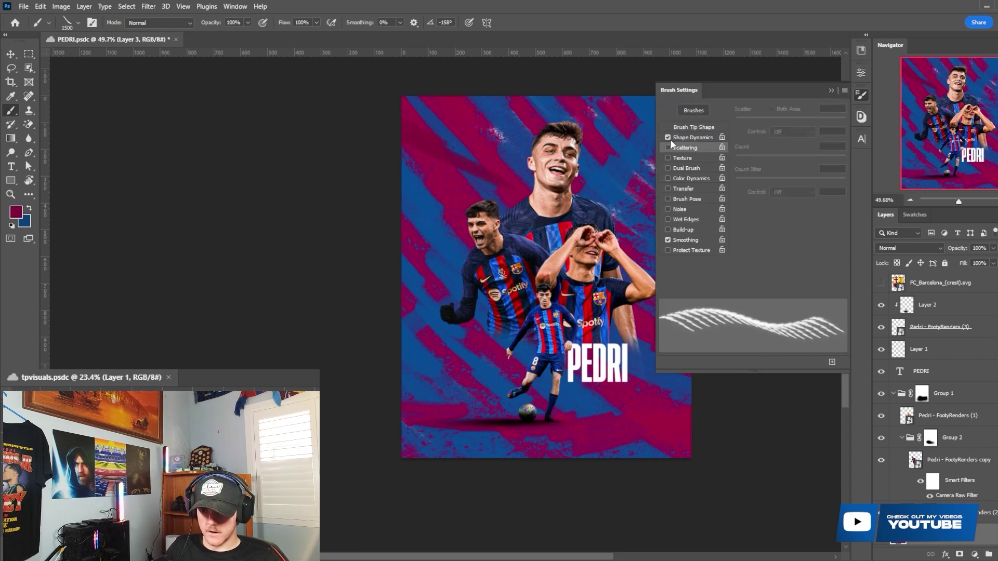
left_click(691, 139)
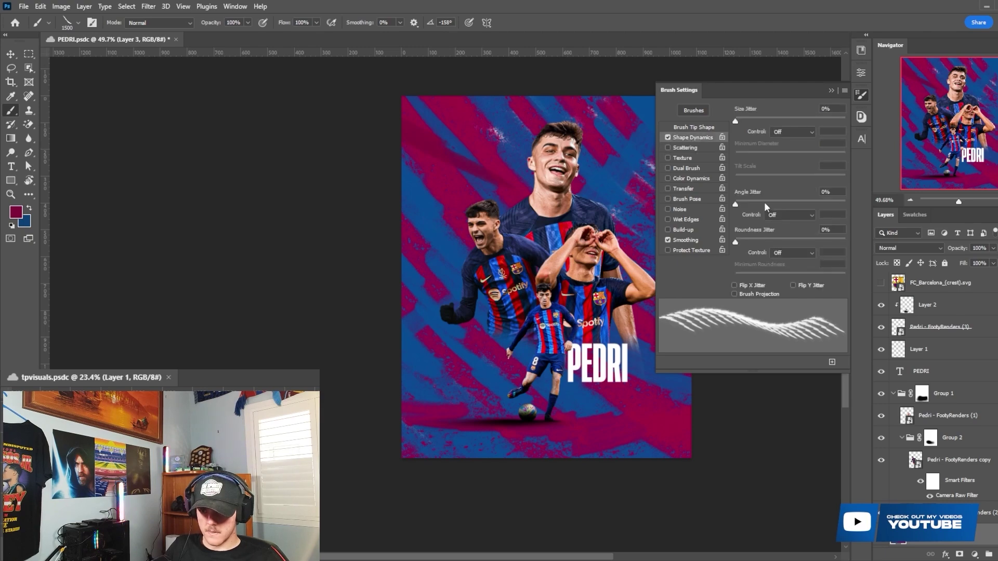
left_click(409, 179)
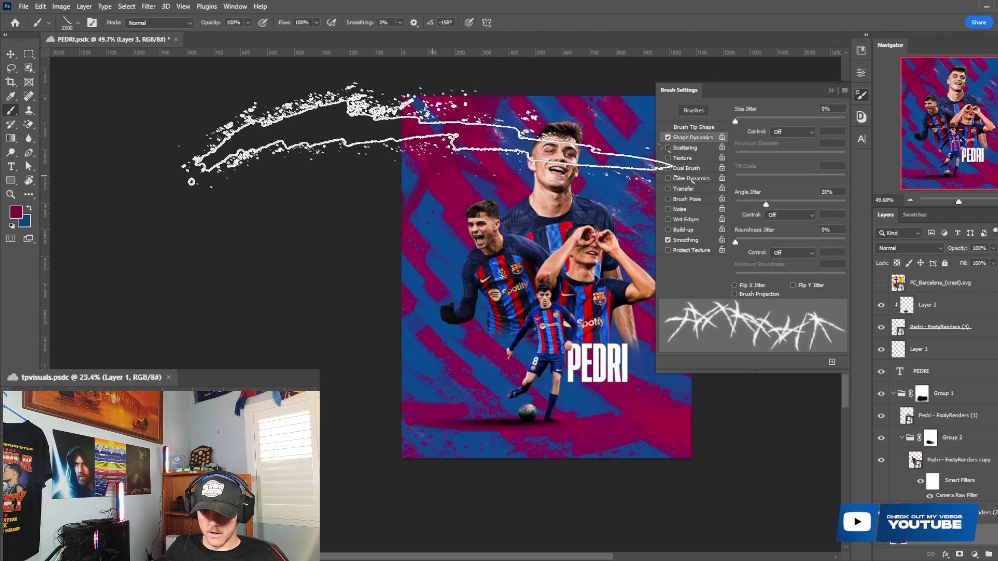
key("x")
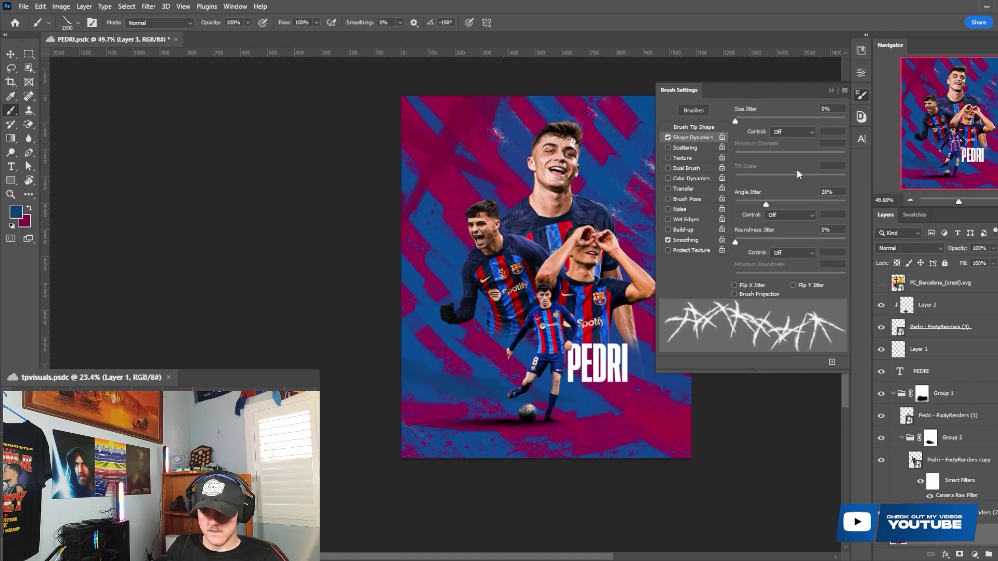
left_click(830, 91)
- Paint randomly angled blue and crimson strokes over the diagonal stripes on Layer 3 at 1500 px
key("x")
key("x")
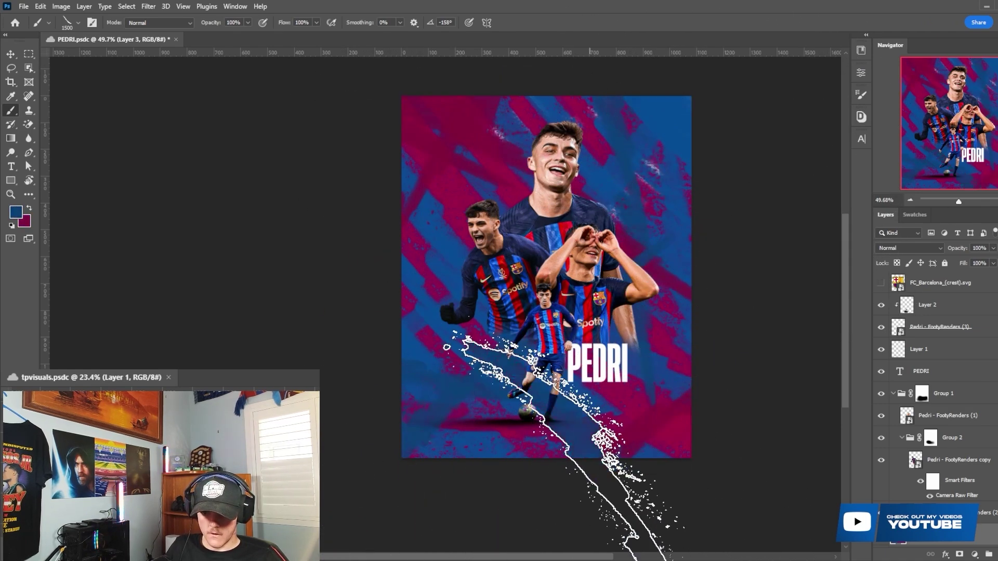
scroll(551, 453, "up", 1)
key("x")
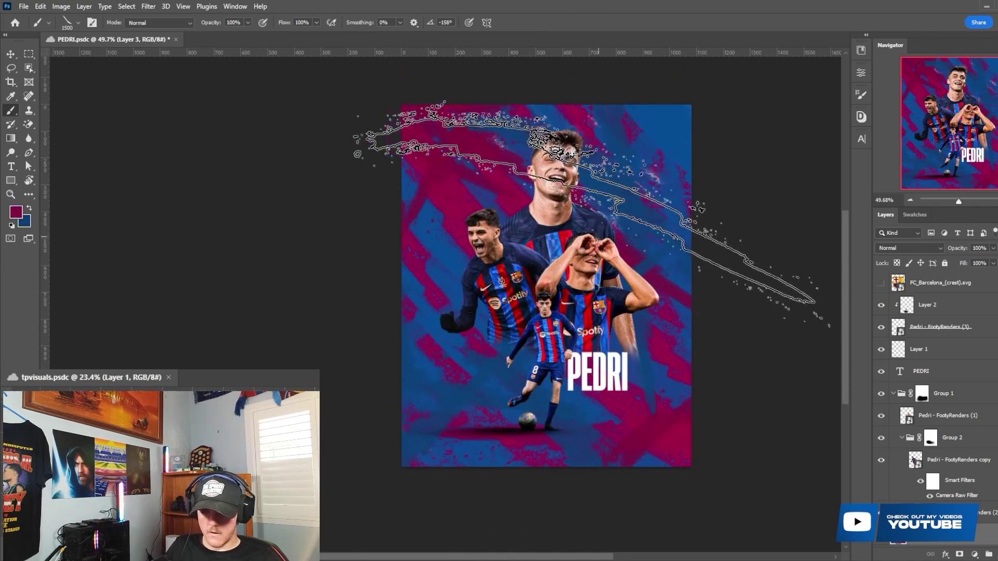
key("x")
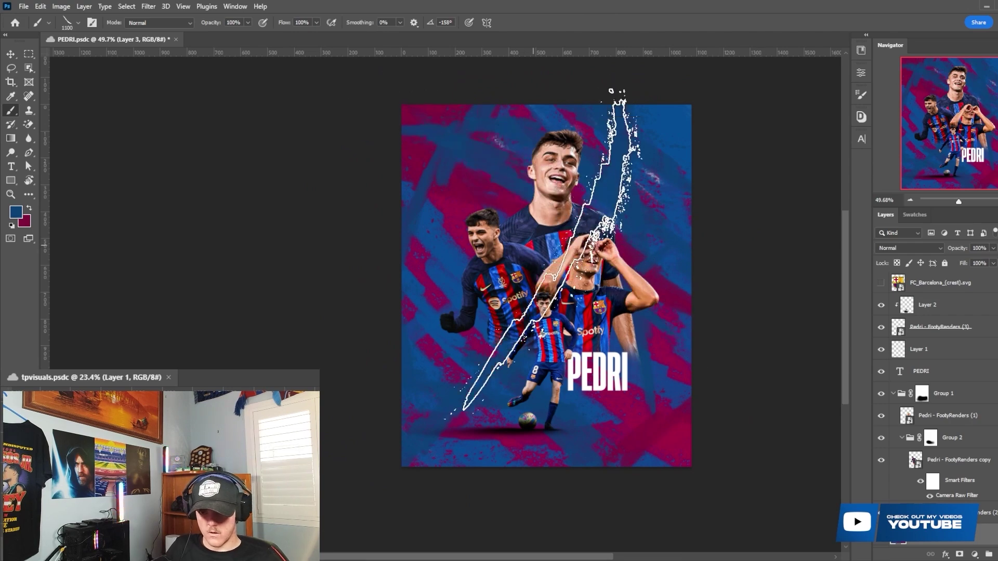
- Reduce the brush to 1100 px and layer more alternating blue and crimson strokes across the whole background
key("bracketleft")
key("bracketleft")
key("bracketleft")
key("bracketleft")
key("x")
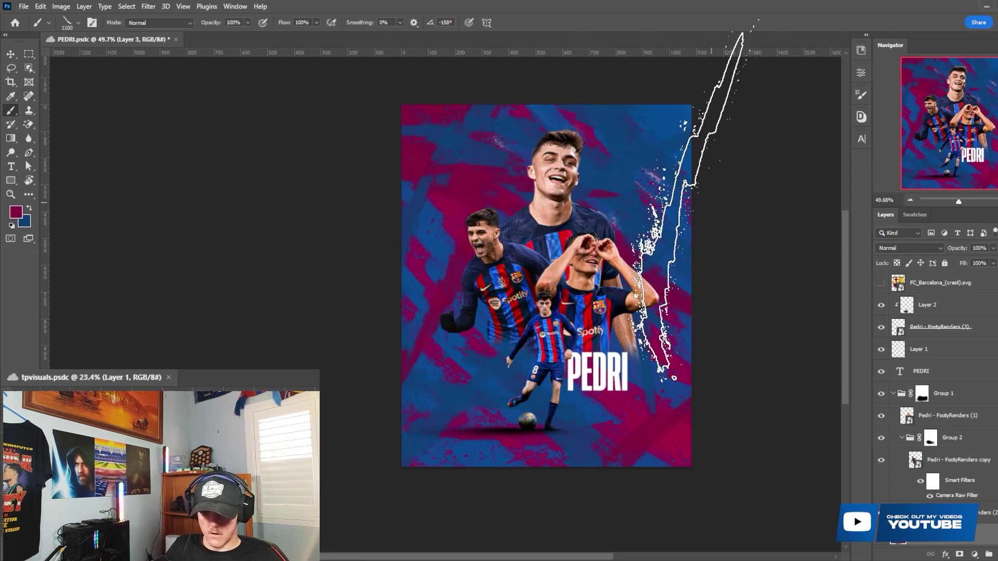
key("x")
key("x")
key("x")
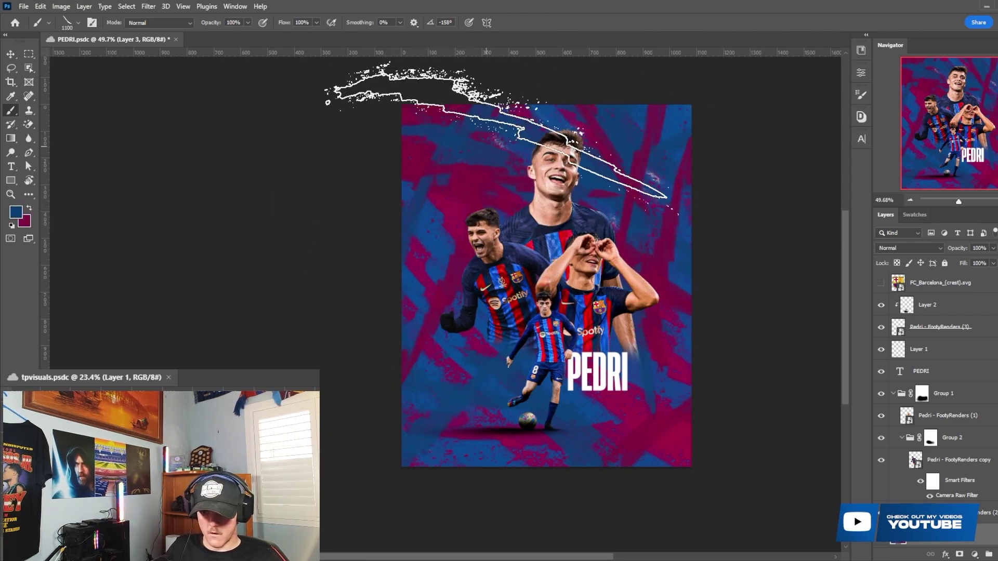
key("x")
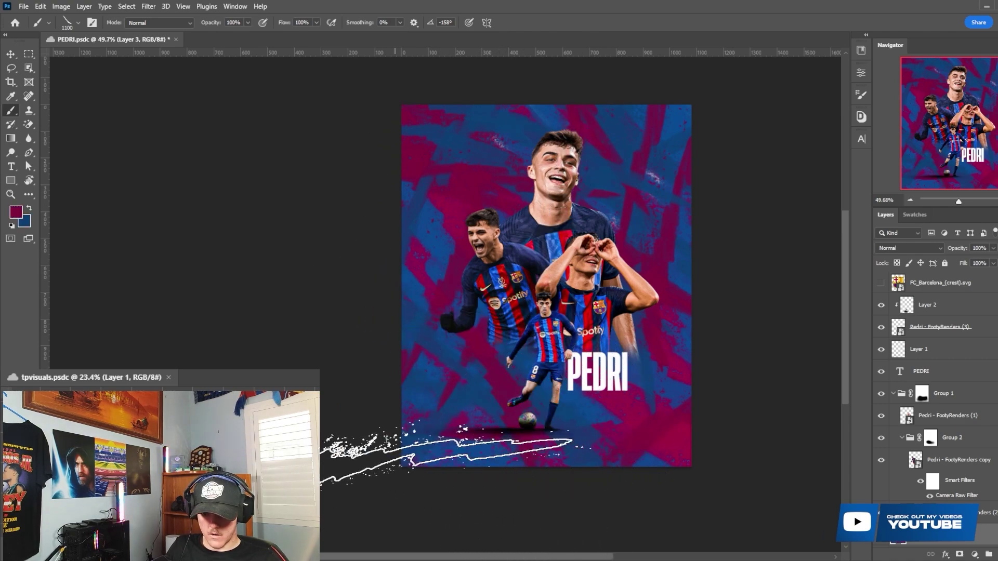
key("x")
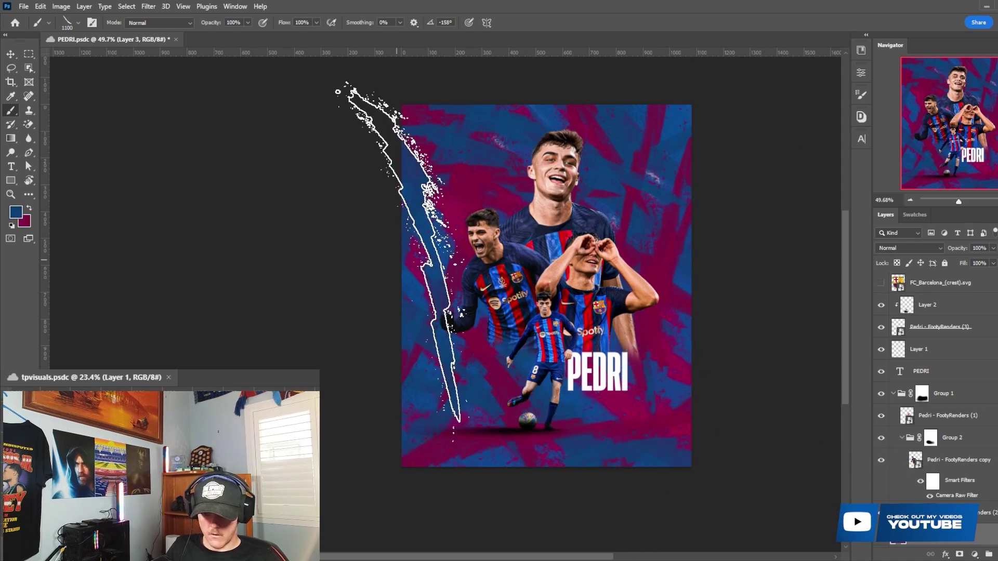
scroll(550, 260, "up", 2)
scroll(550, 249, "up", 1)
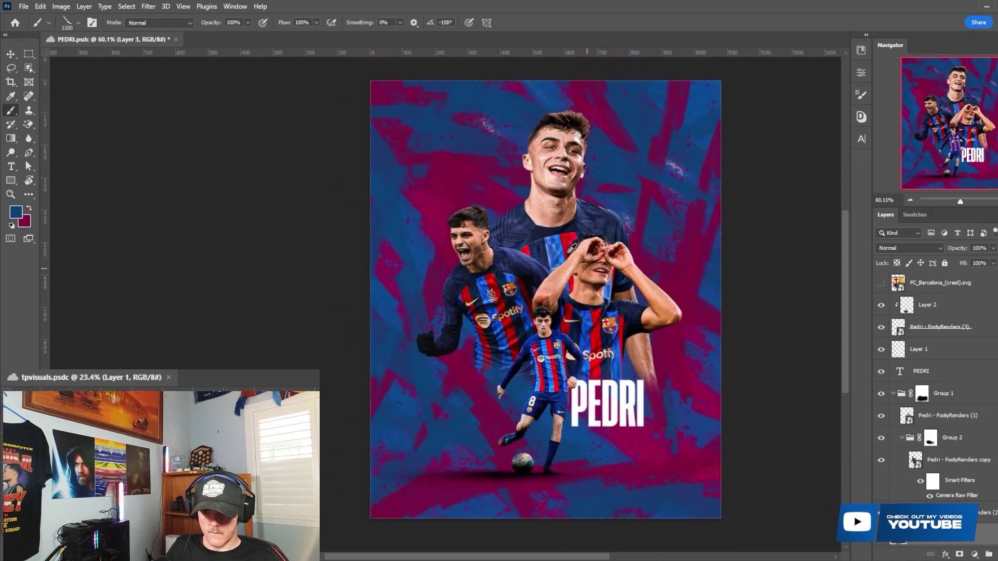
key("x")
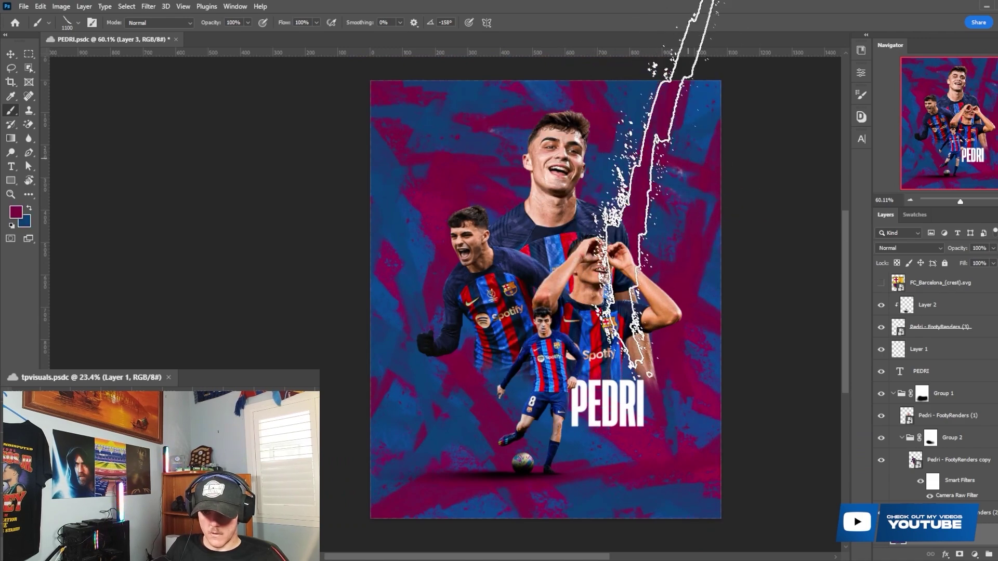
- Show the FC Barcelona crest to sample its yellow, hide it again, and add a new layer above the painted background
left_click(881, 282)
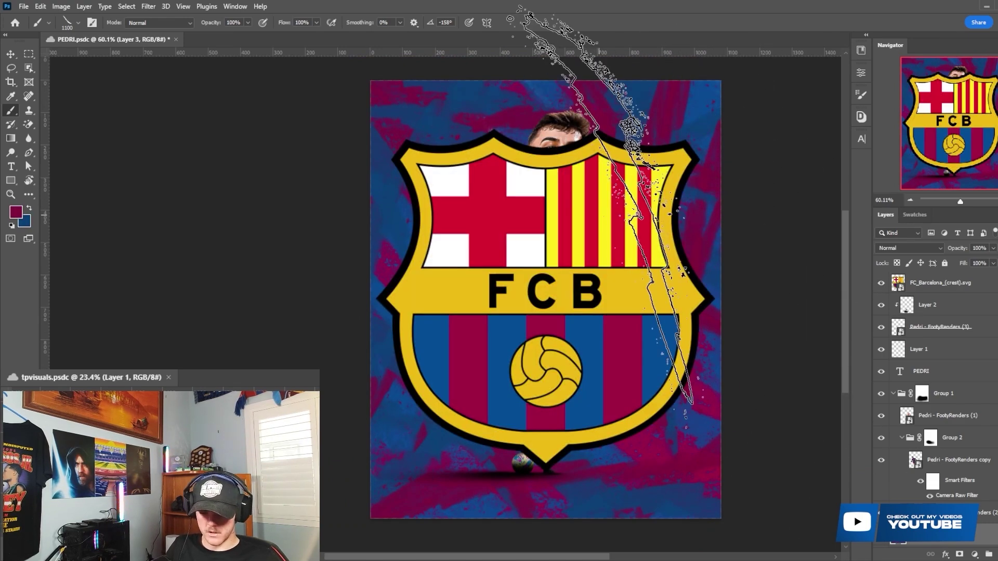
key("i")
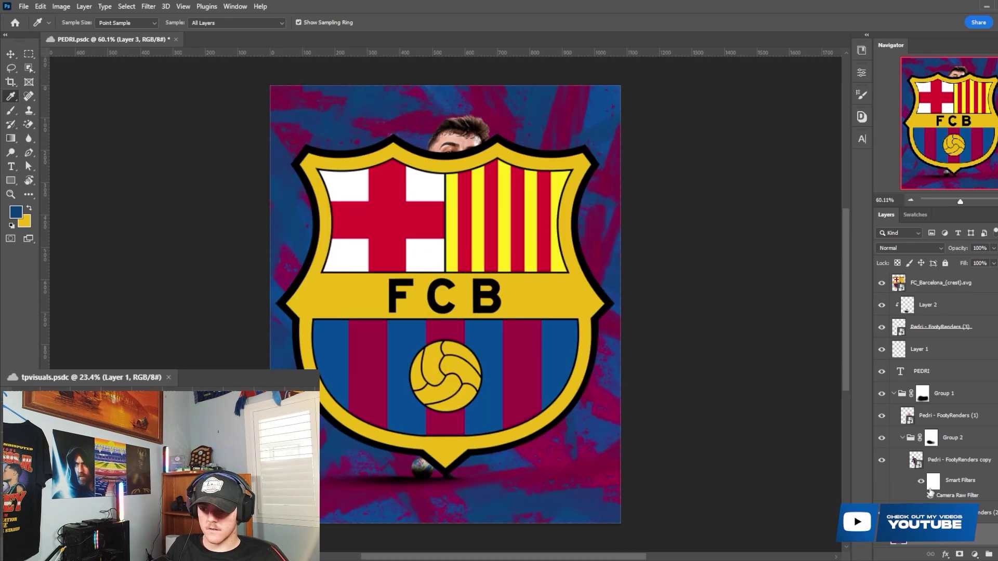
left_click(882, 284)
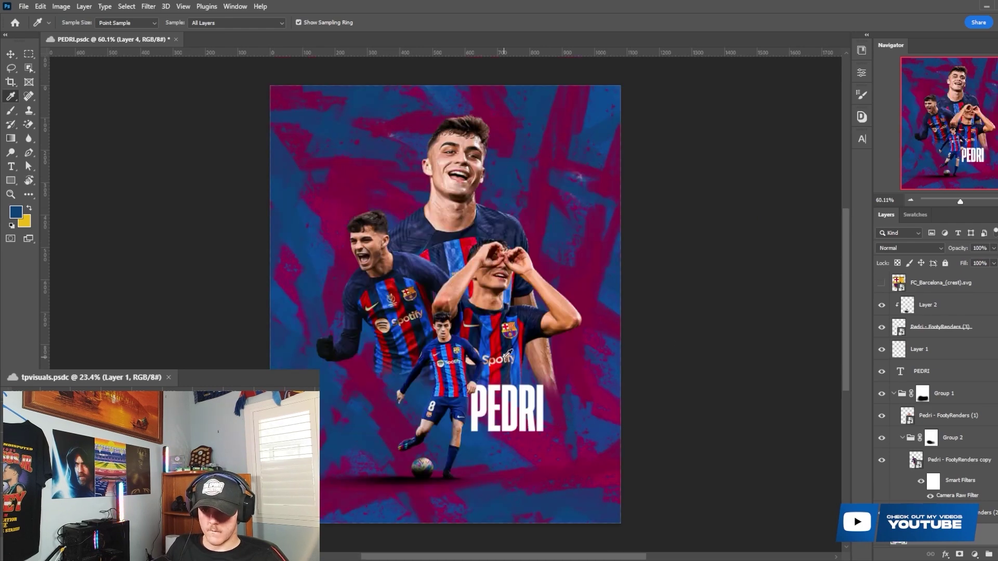
- Paint yellow splatter strokes on Layer 4 at the poster's left edge and upper-right corner with the 1100 px brush
key("b")
key("x")
scroll(100, 195, "down", 1)
left_click(200, 308)
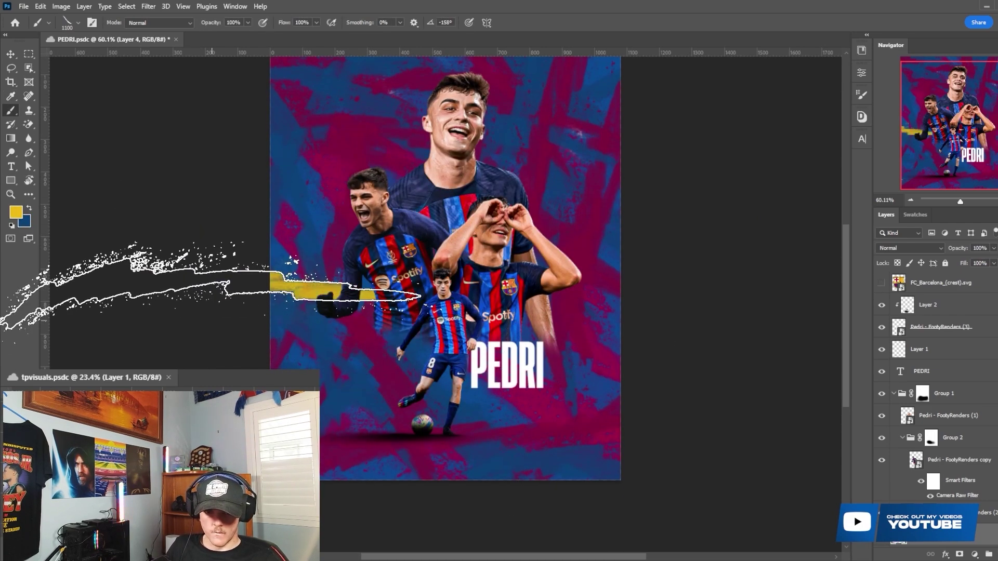
scroll(260, 263, "up", 2)
left_click(694, 93)
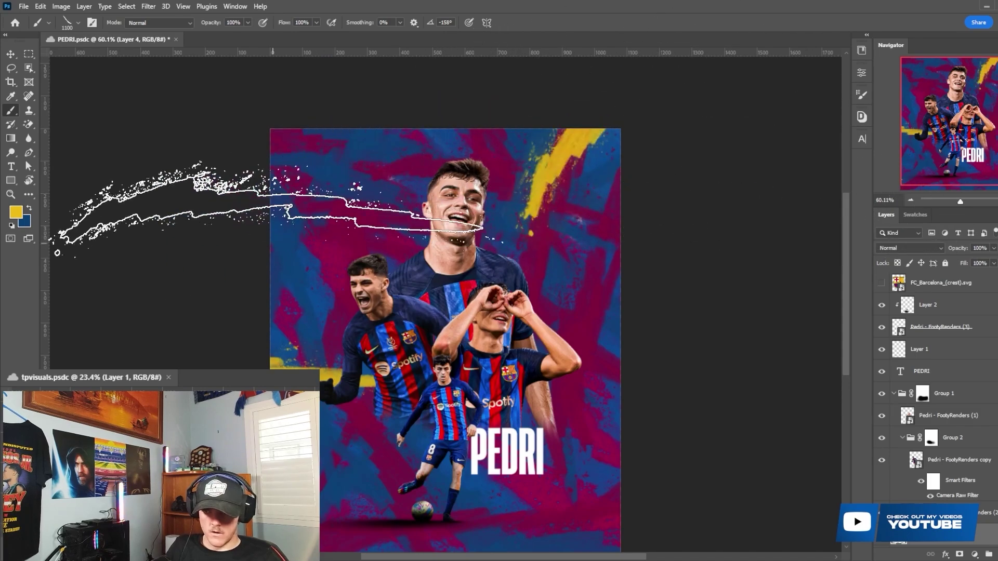
scroll(445, 130, "down", 5)
scroll(504, 353, "down", 2)
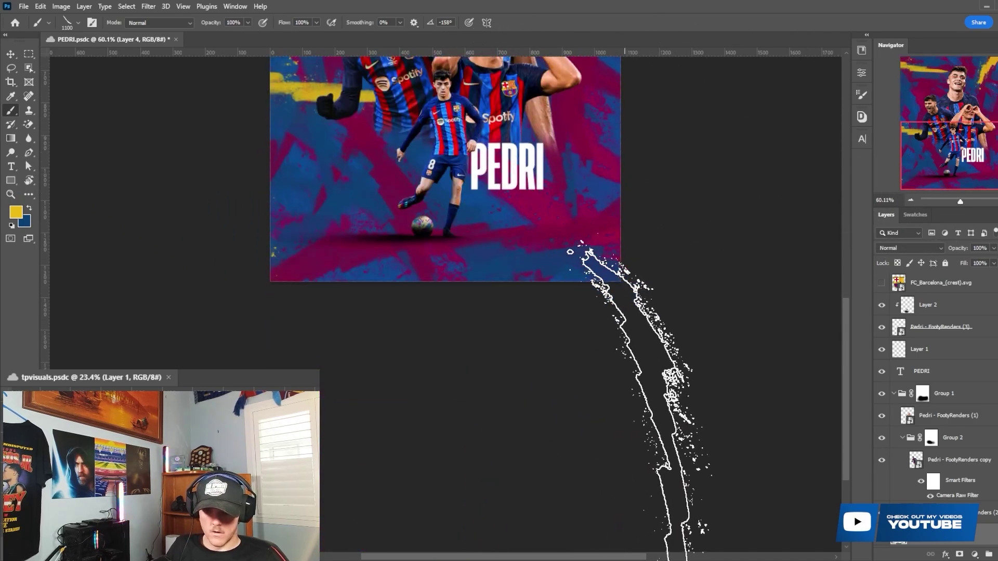
- Add yellow splatter strokes to the poster's bottom corners, right edge and upper-left corner on Layer 4
left_click(285, 295)
scroll(519, 305, "up", 2)
scroll(520, 302, "up", 3)
key("x")
scroll(252, 242, "down", 2)
key("x")
scroll(369, 263, "up", 1)
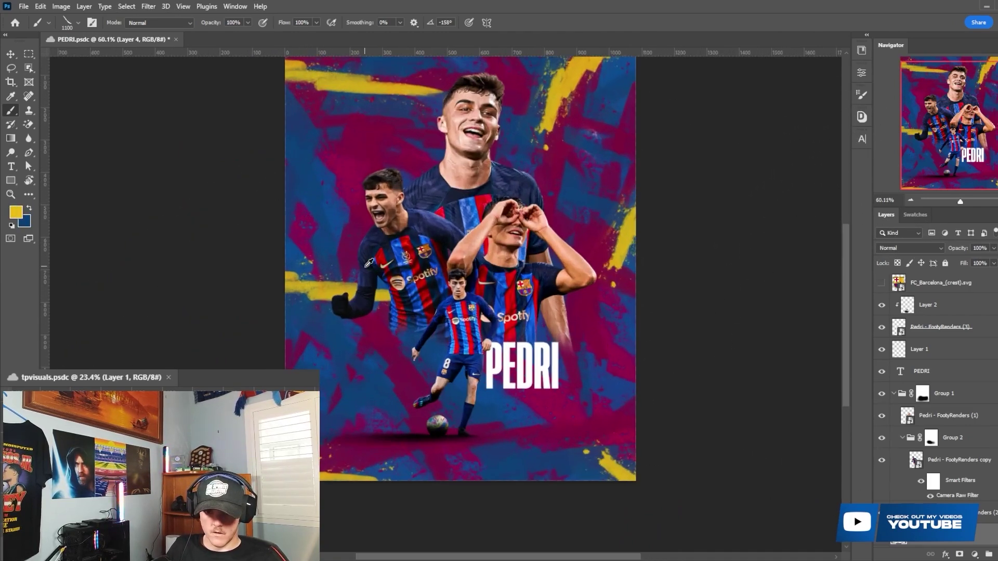
key("x")
scroll(322, 224, "up", 1)
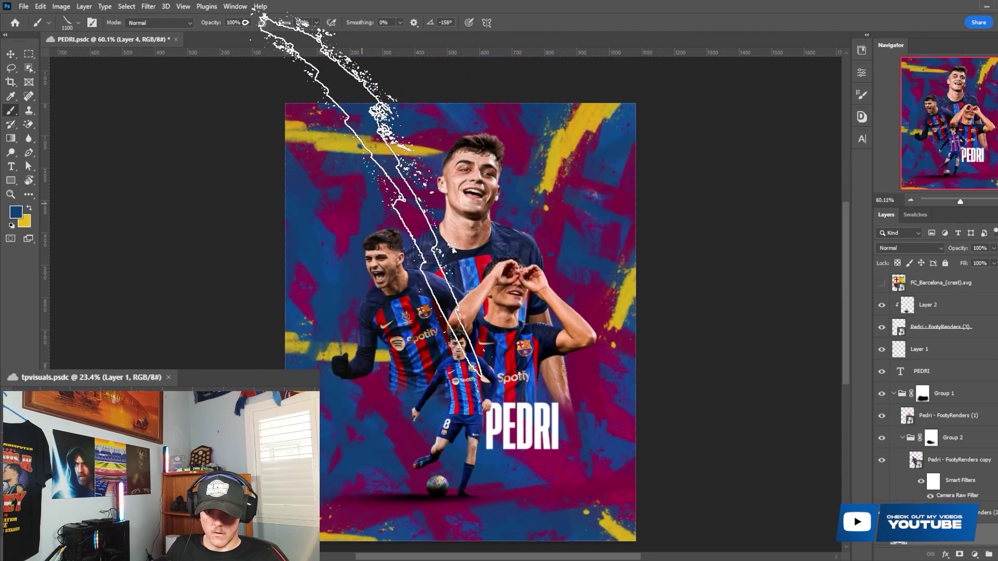
scroll(675, 338, "down", 4)
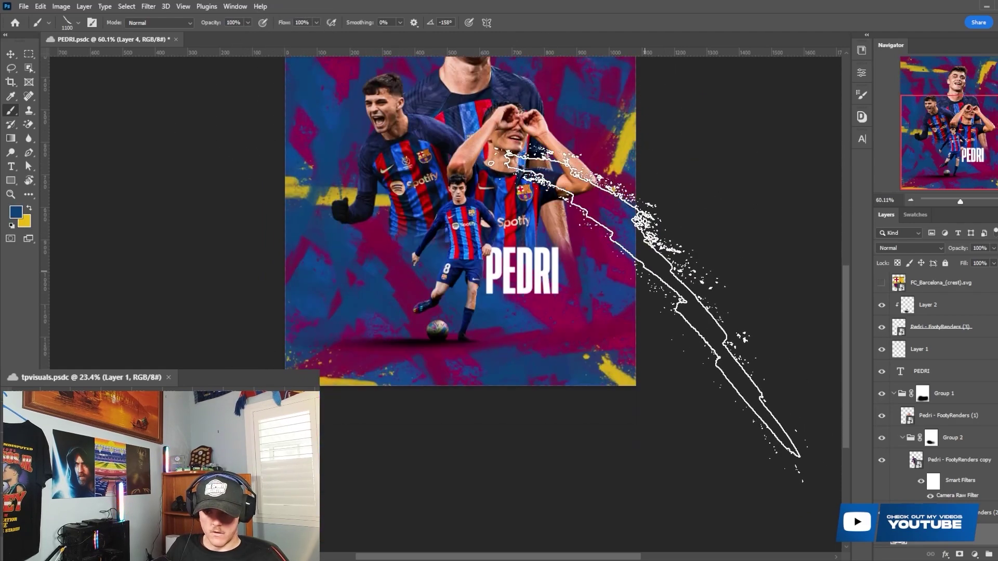
scroll(634, 437, "down", 2)
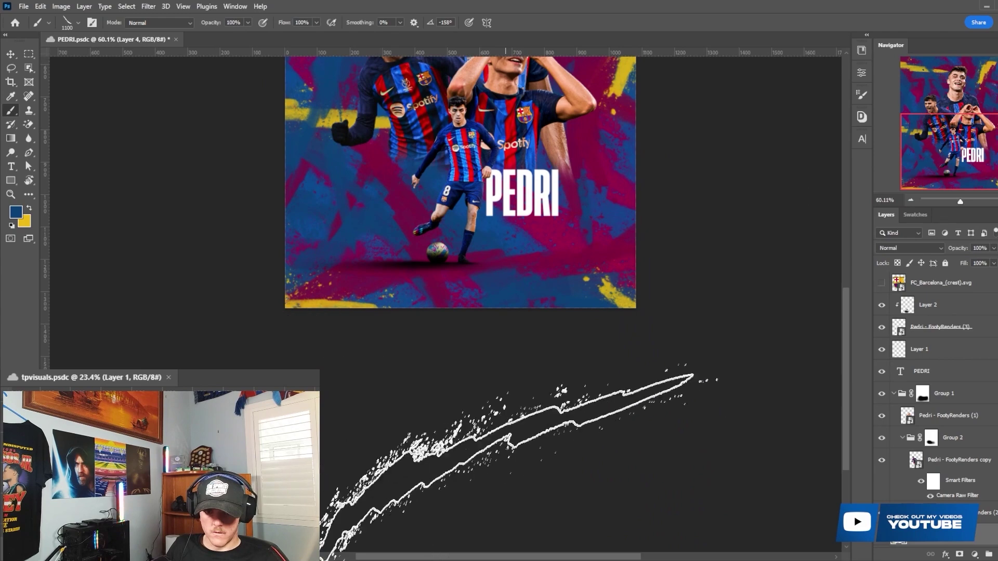
scroll(519, 411, "up", 3)
scroll(676, 276, "up", 2)
scroll(545, 260, "down", 4)
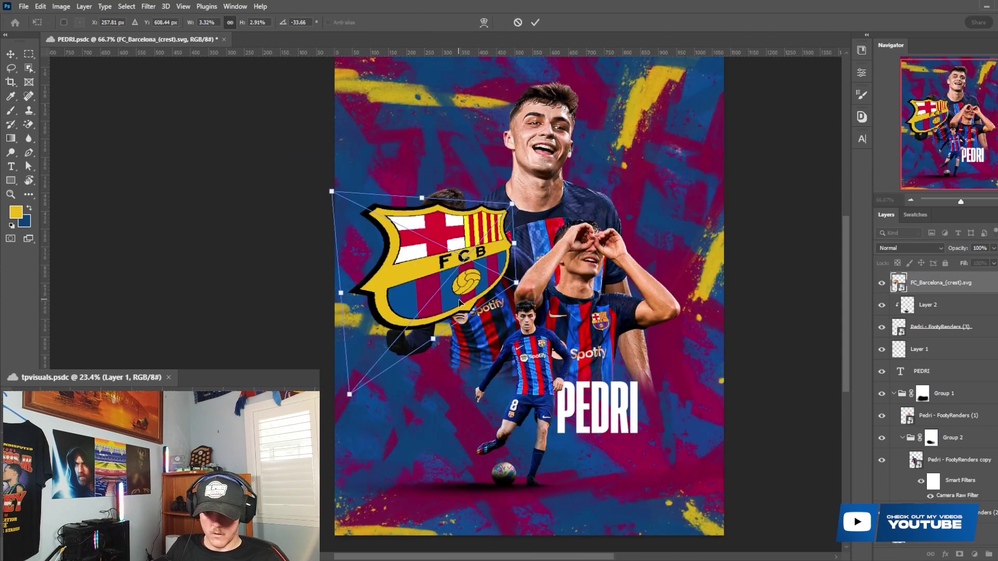
- Try distorting the FC Barcelona crest into a flatter, wider shape over the central players, and undo the transform
right_click(493, 273)
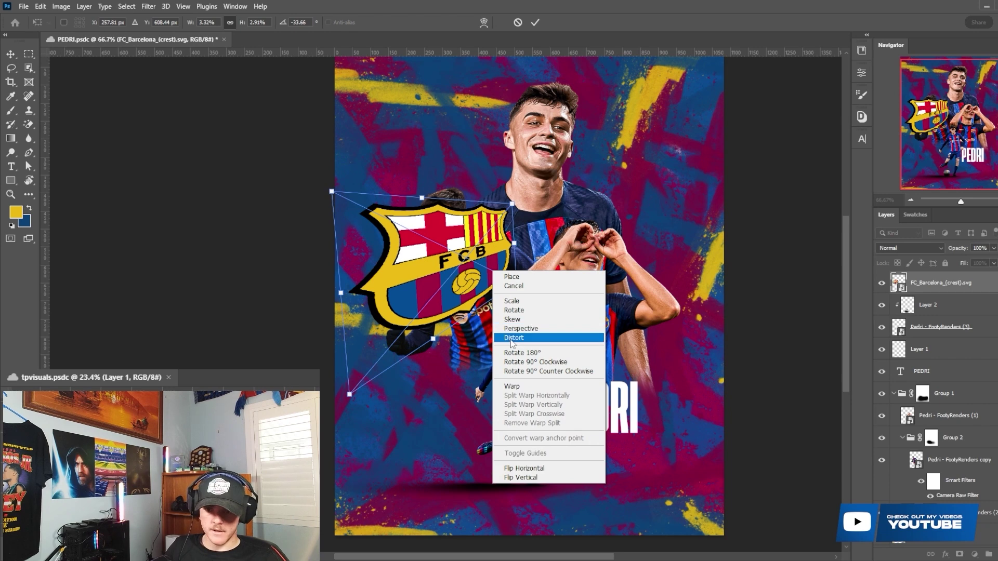
left_click(511, 339)
left_click_drag(341, 400, 350, 330)
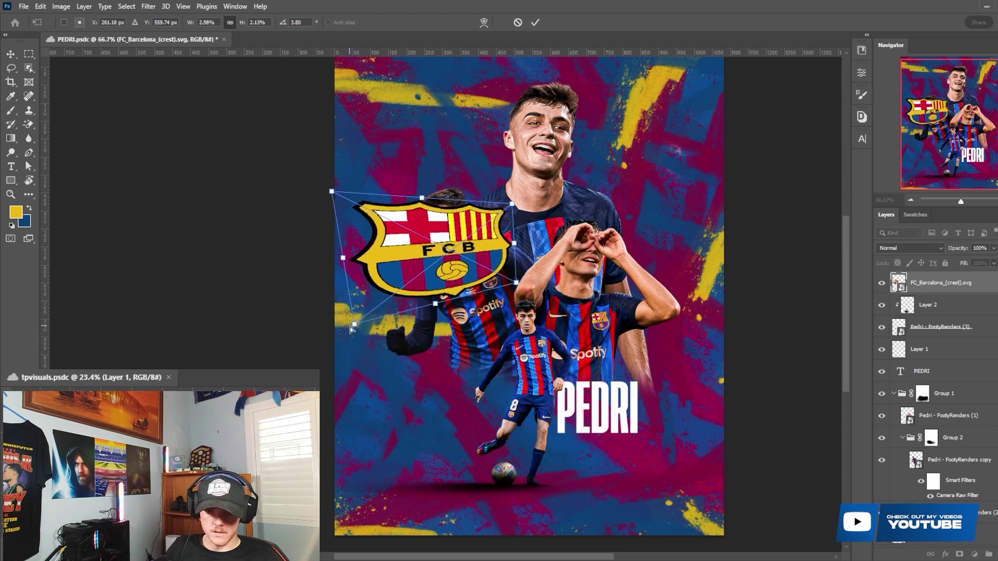
left_click_drag(512, 204, 497, 206)
left_click_drag(516, 281, 583, 226)
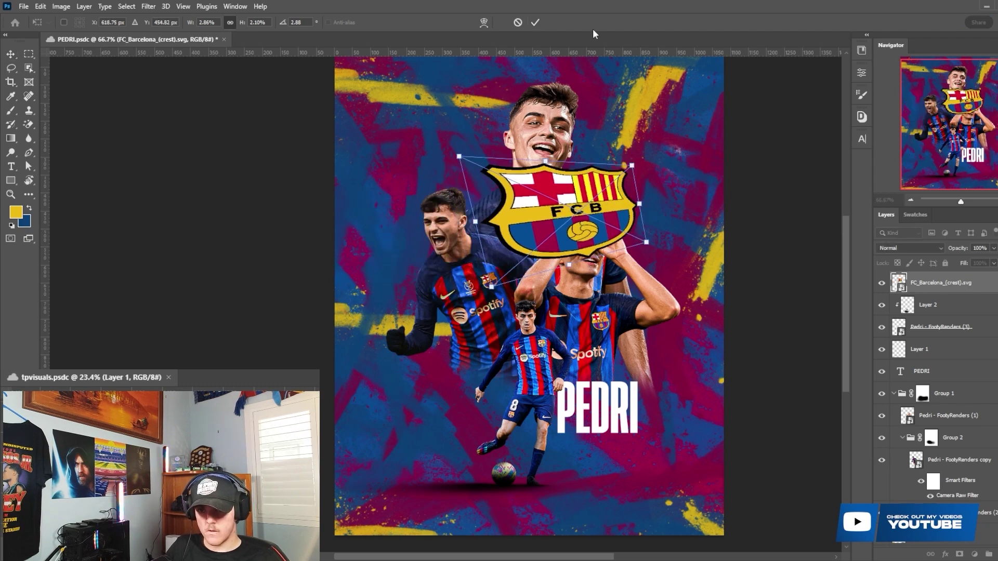
left_click(535, 23)
key("ctrl+z")
key("ctrl+z")
- Scale the crest to 2.20%, place it beside the largest player's head, and move its layer beneath the player renders above Layer 4
key("ctrl+t")
left_click_drag(723, 289, 395, 278)
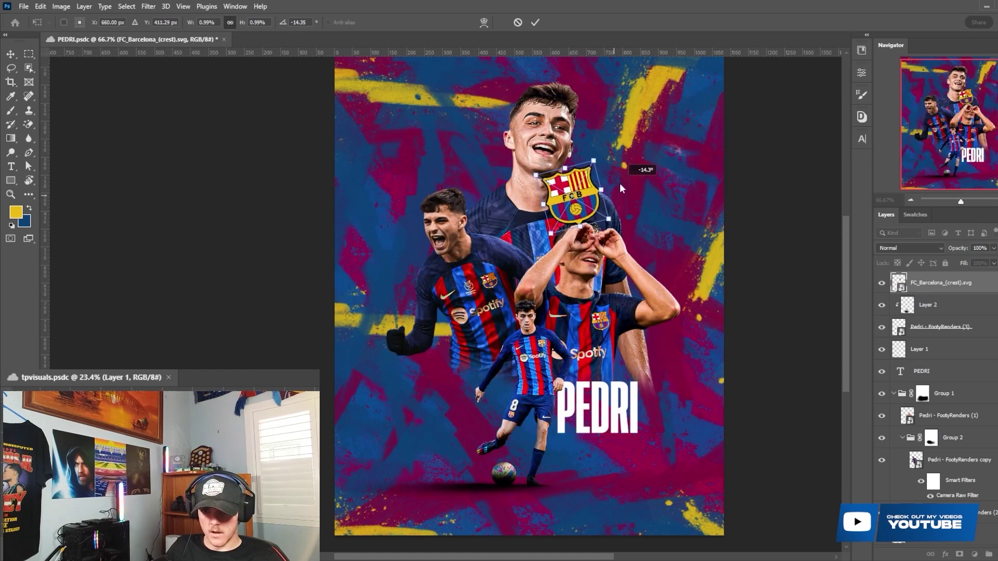
left_click_drag(611, 199, 555, 203)
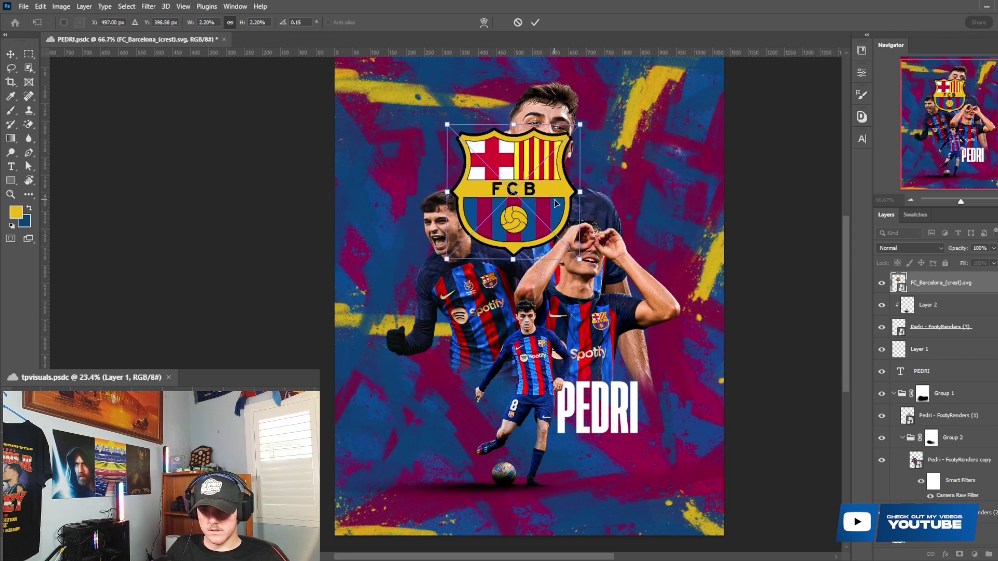
left_click_drag(943, 304, 891, 488)
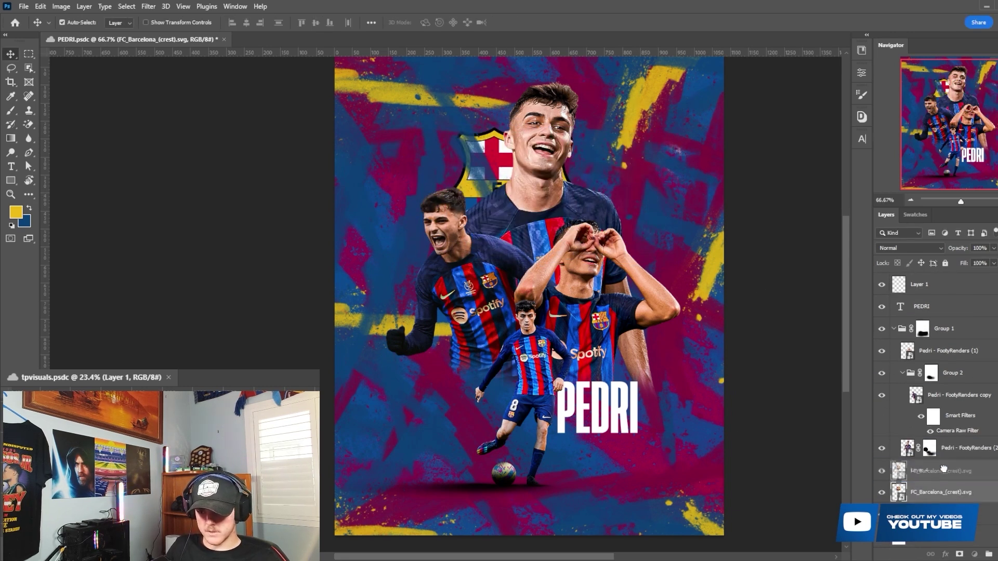
- Distort the FC Barcelona crest into a slanted shape and place it beside the largest player's head, above the shouting player
key("ctrl+t")
right_click(493, 170)
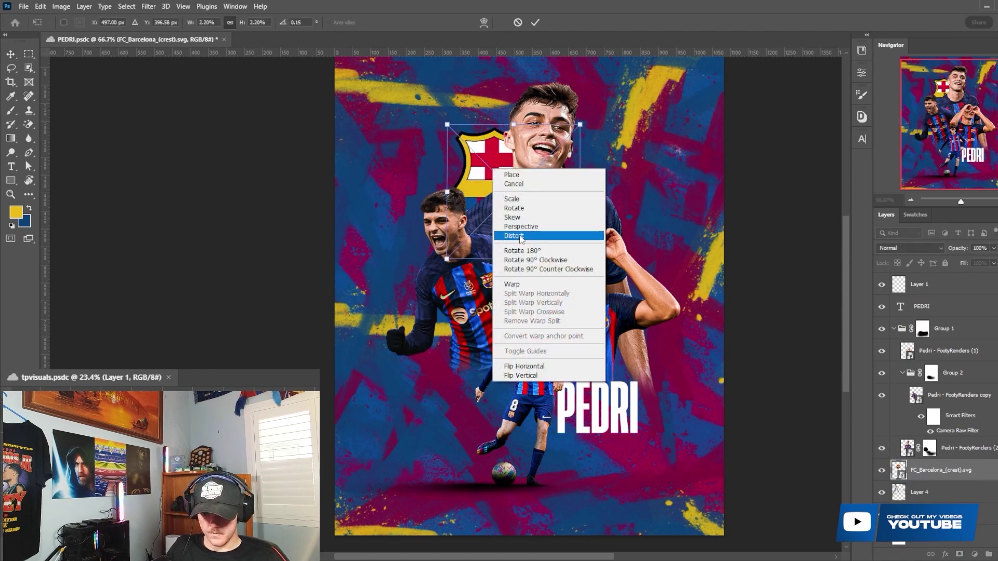
left_click(520, 237)
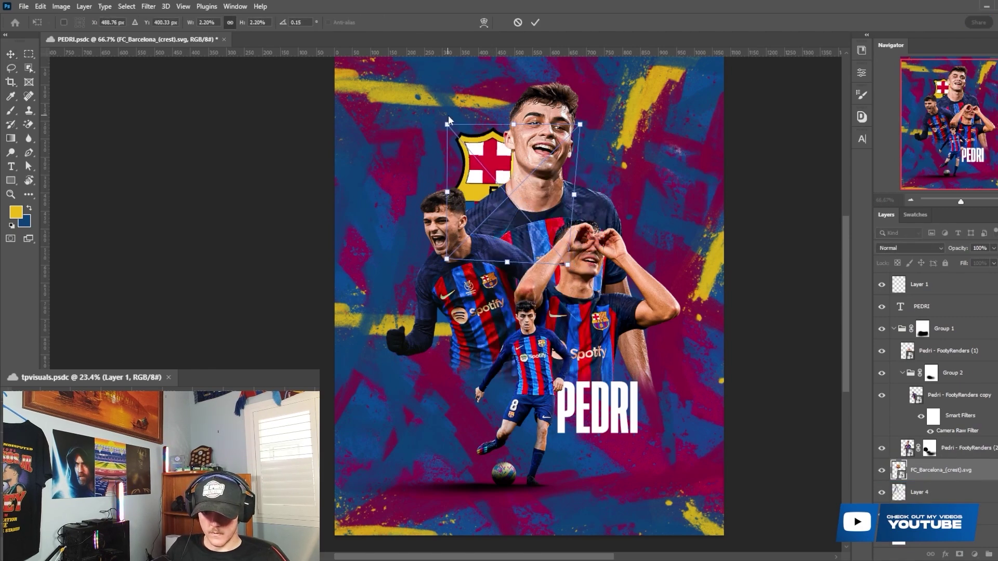
left_click_drag(448, 125, 451, 125)
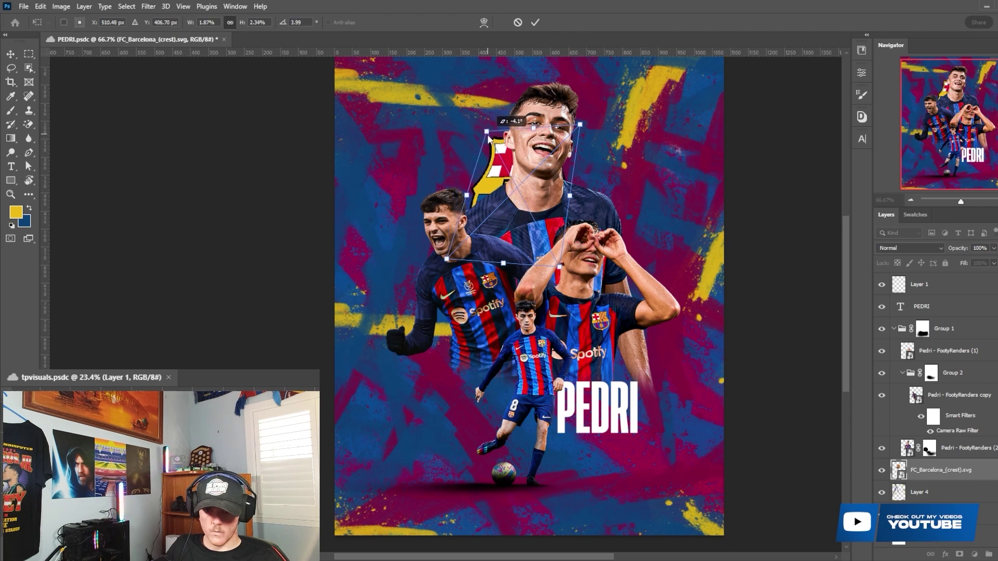
left_click_drag(536, 203, 490, 206)
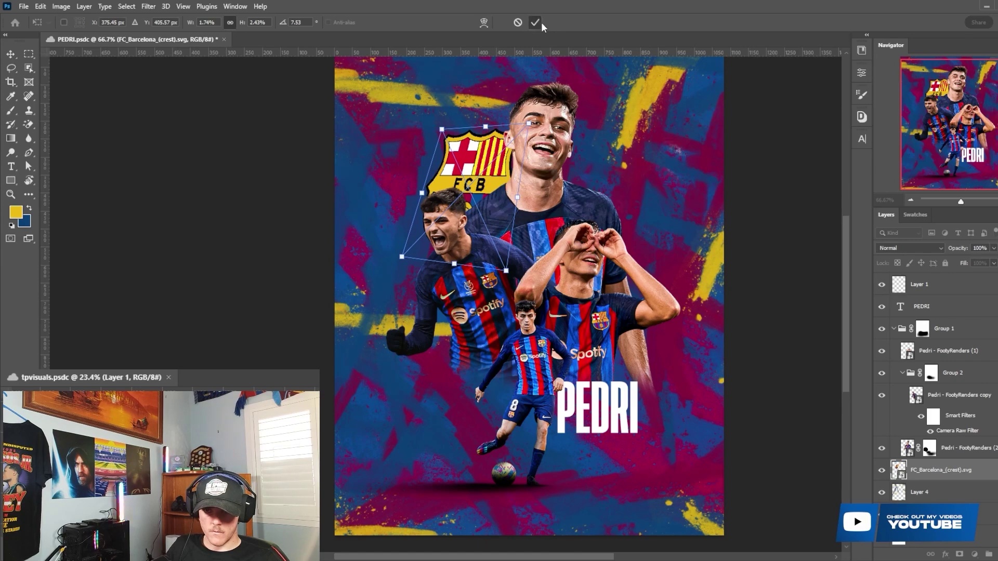
left_click(535, 22)
- Apply the Displace filter to the crest, browsing to the Displacement Maps folder of the Sil x Dean Pack for the map
left_click(148, 6)
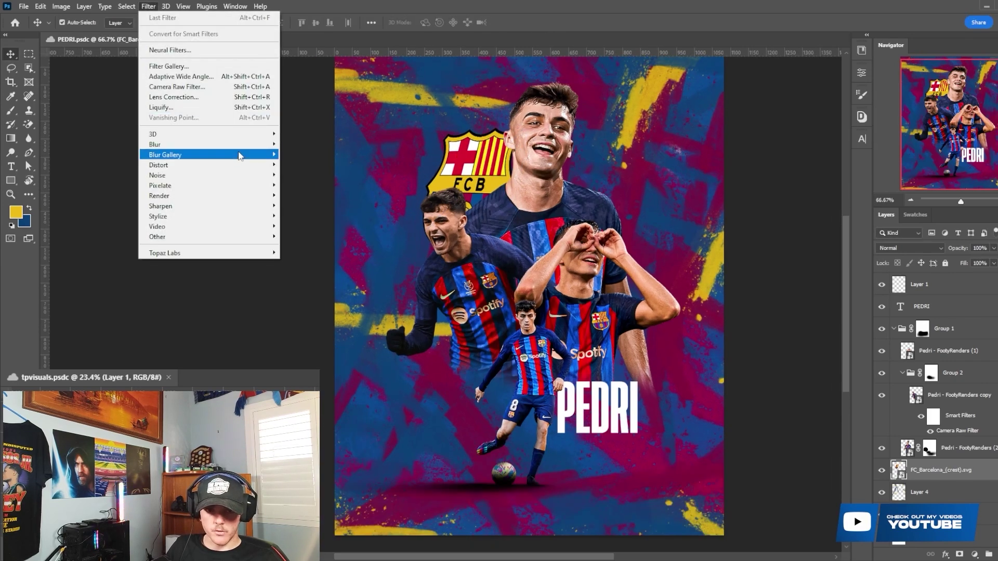
mouse_move(249, 165)
left_click(301, 165)
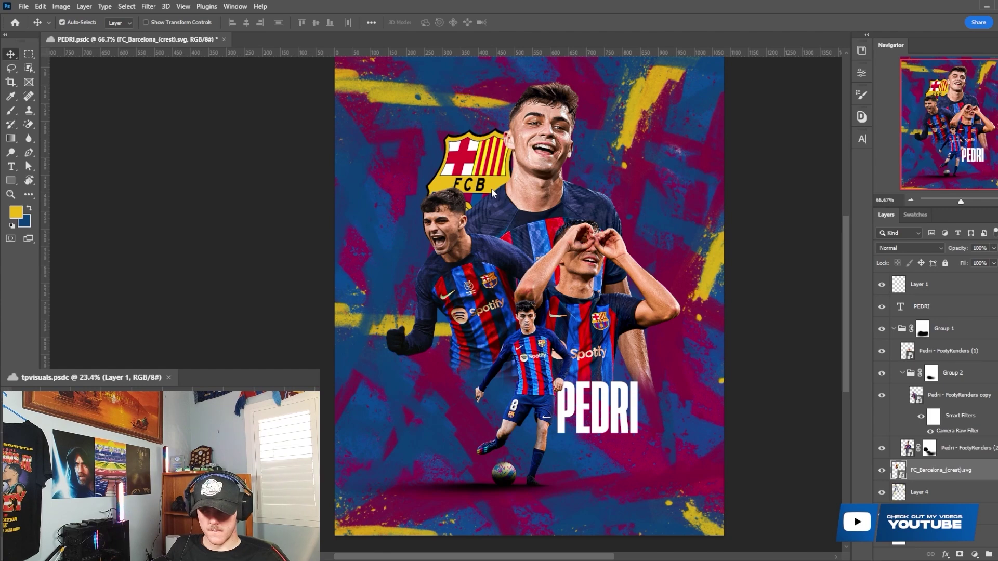
left_click(192, 27)
left_click(138, 27)
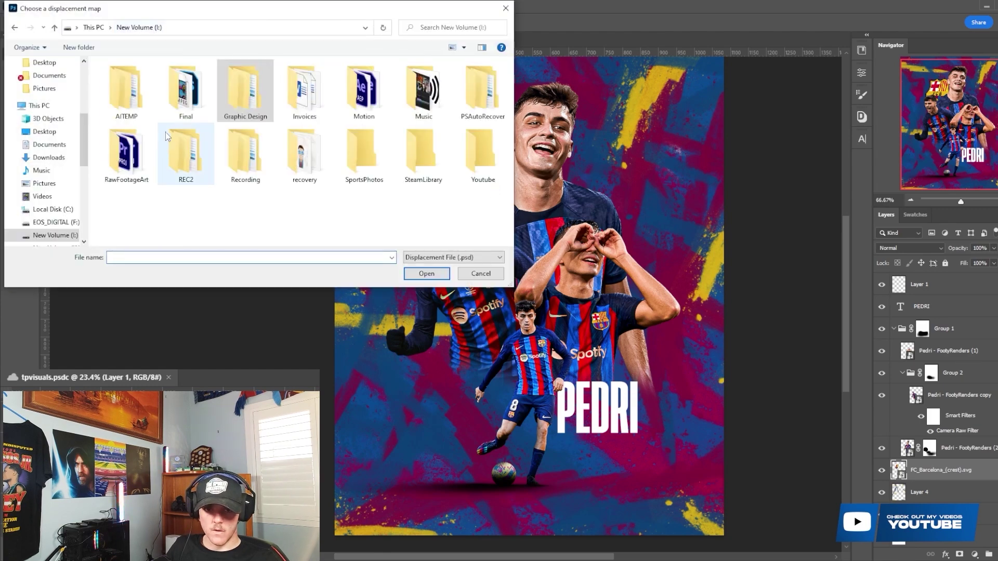
double_click(237, 110)
double_click(119, 124)
scroll(156, 146, "down", 3)
double_click(140, 161)
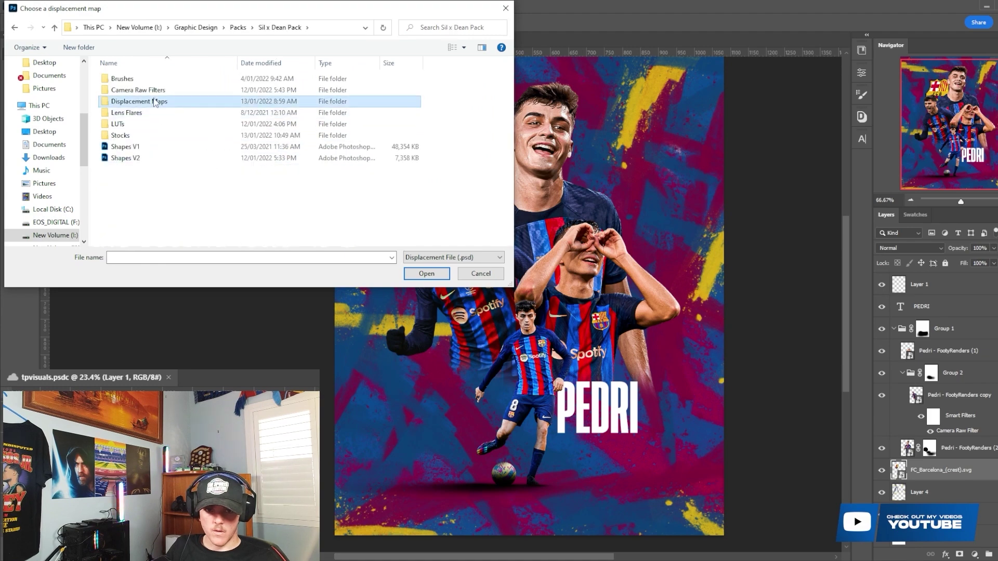
double_click(155, 101)
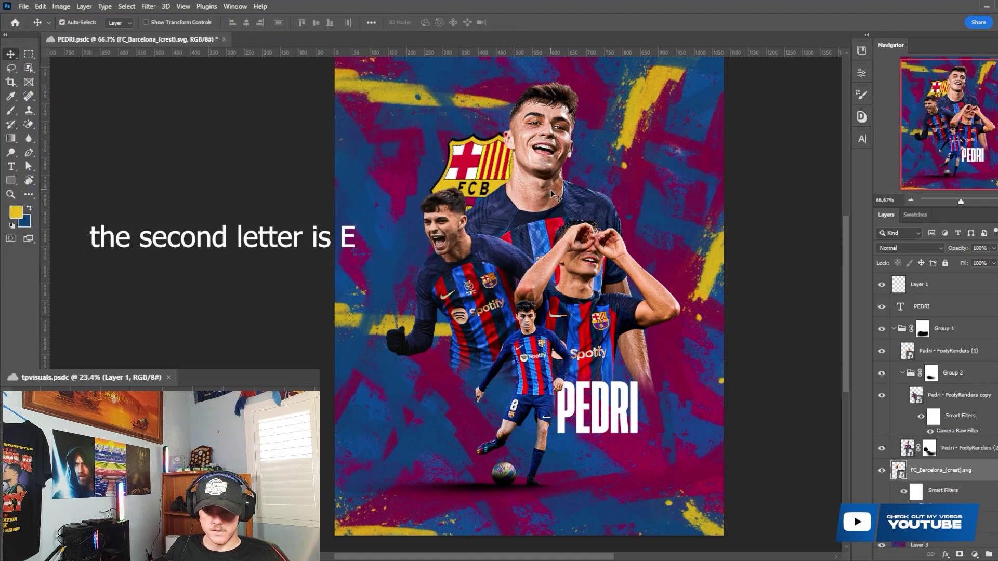
- Redo the crest's Displace filter with horizontal and vertical scales of 50 and the DUST map, keeping the crest beside the largest head
key("ctrl+alt+f")
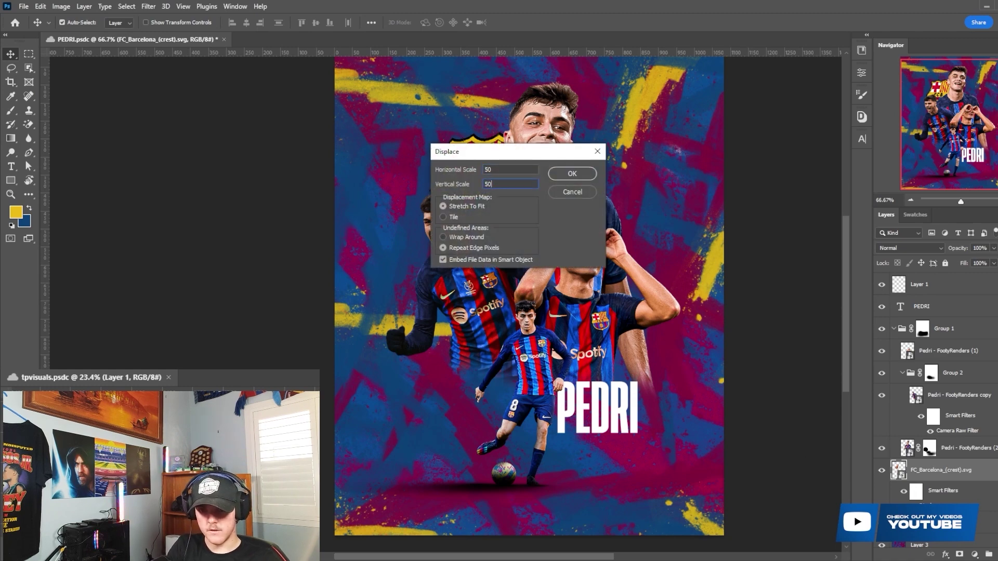
key("Return")
double_click(194, 97)
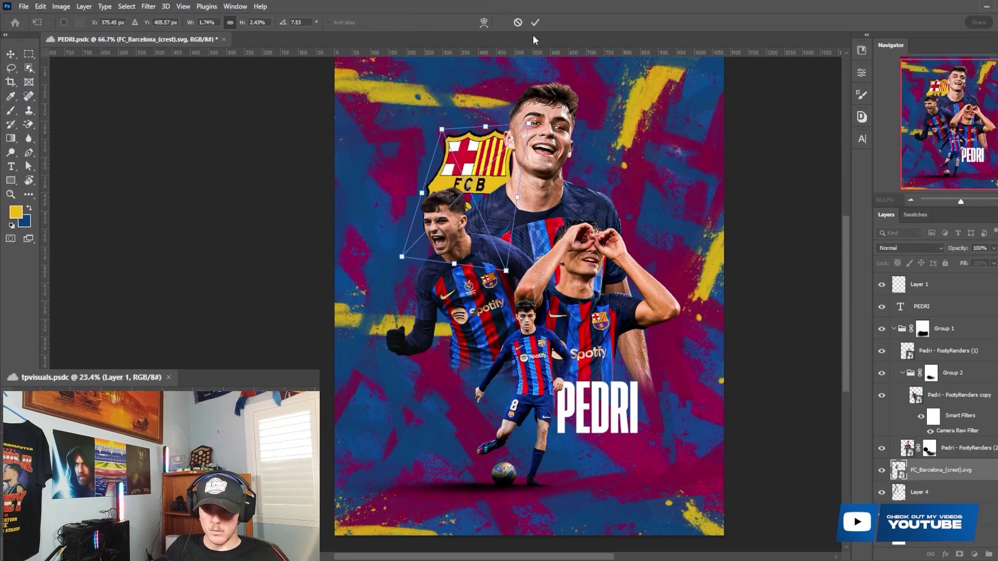
left_click(535, 22)
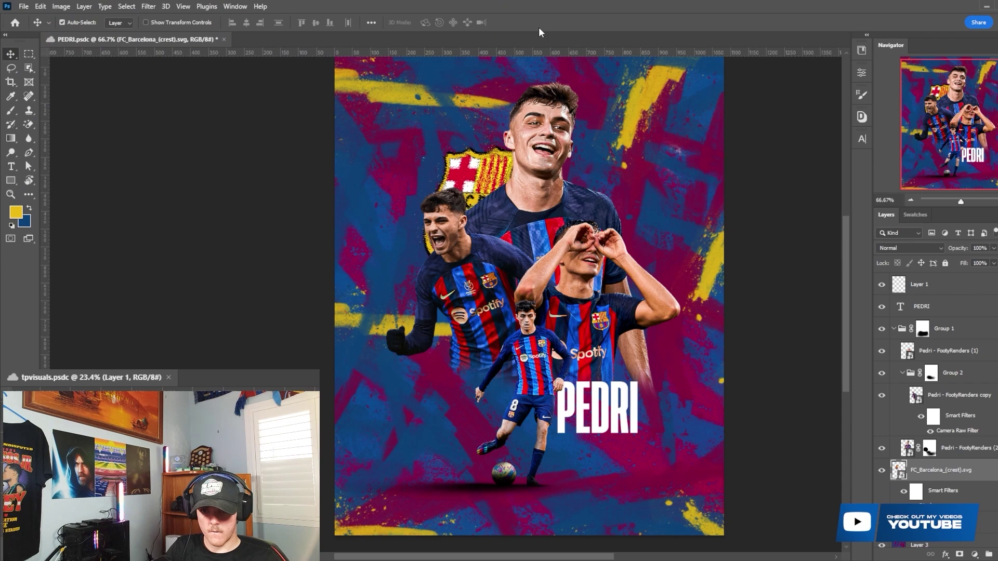
left_click_drag(576, 81, 553, 112)
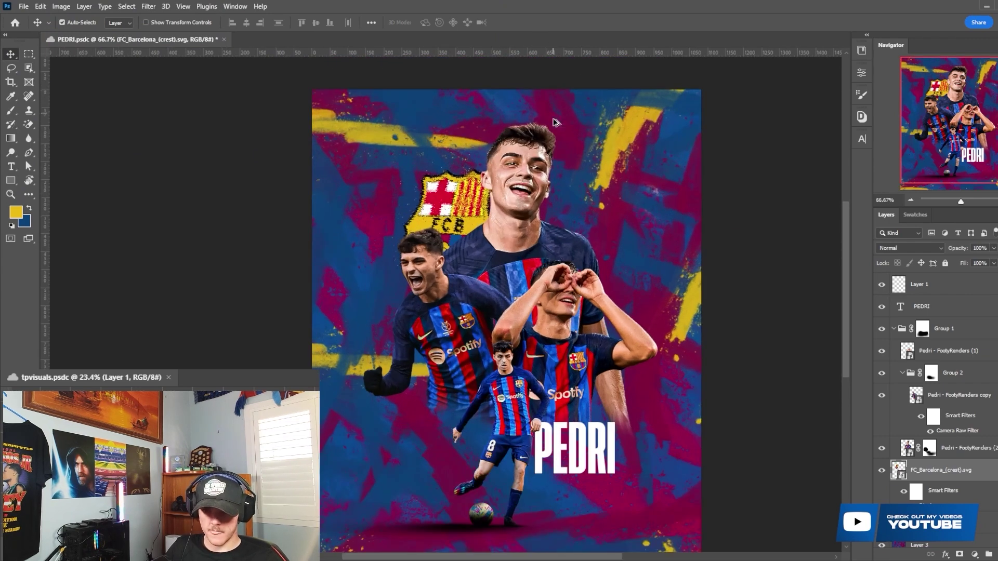
- Add a black Outer Glow to Group 2 and lower its opacity to 48%
scroll(553, 116, "down", 2)
left_click(973, 351)
double_click(974, 372)
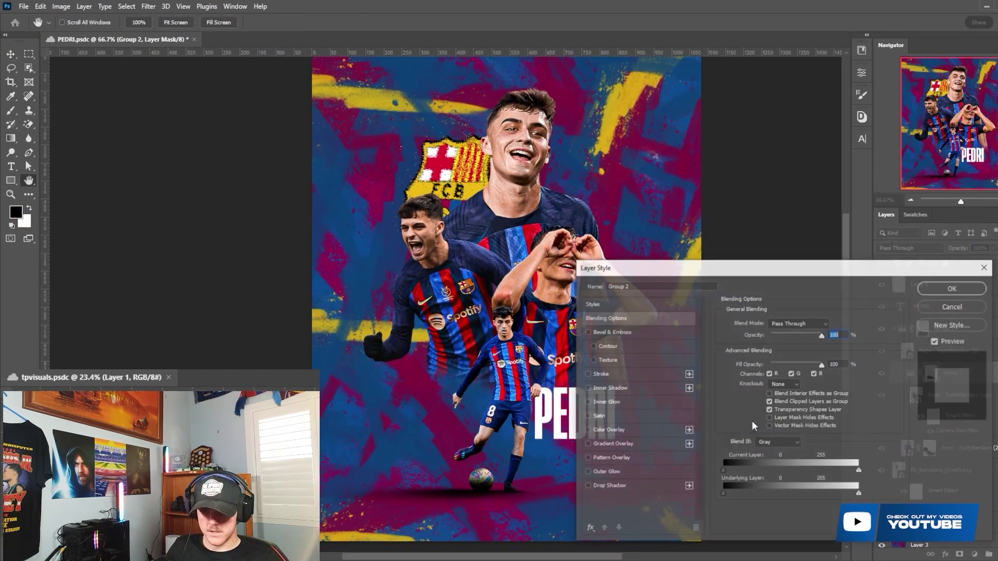
left_click(647, 473)
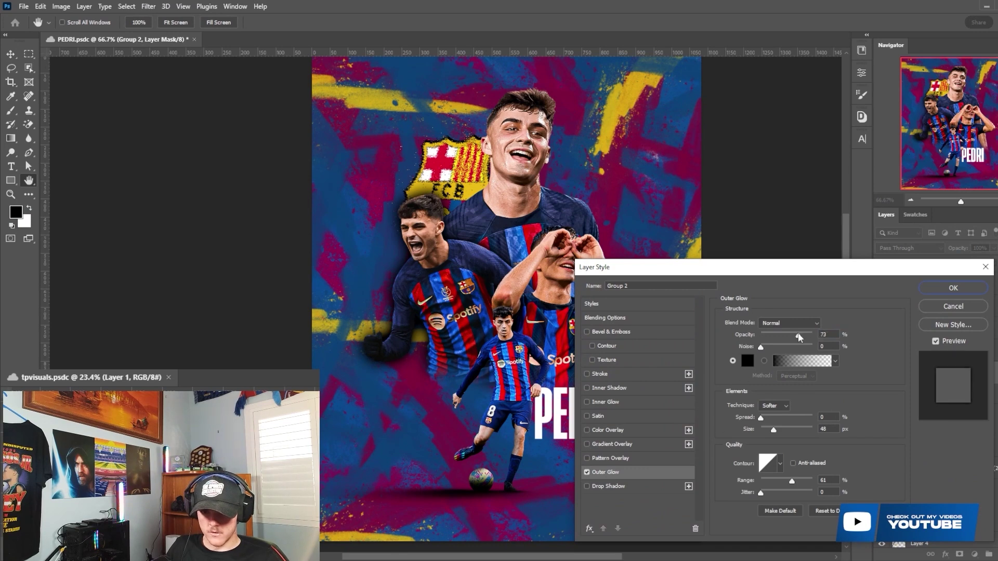
left_click_drag(800, 335, 782, 337)
left_click(935, 292)
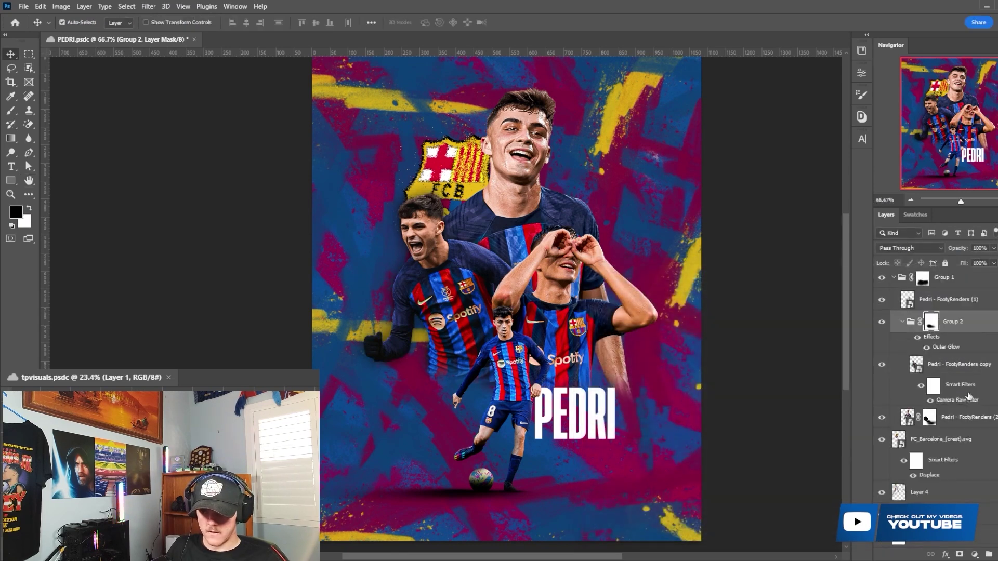
left_click(990, 377)
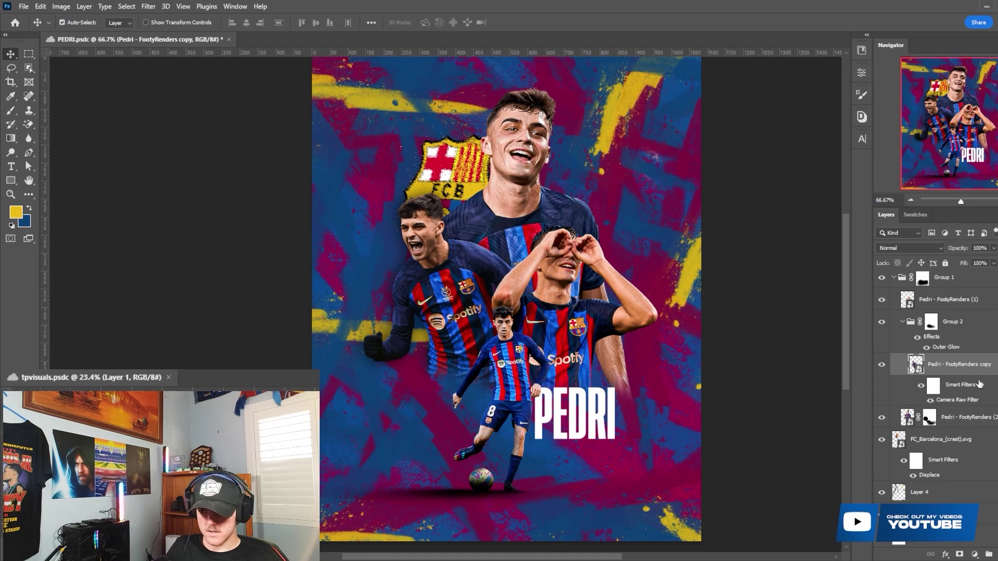
double_click(988, 375)
left_click(615, 472)
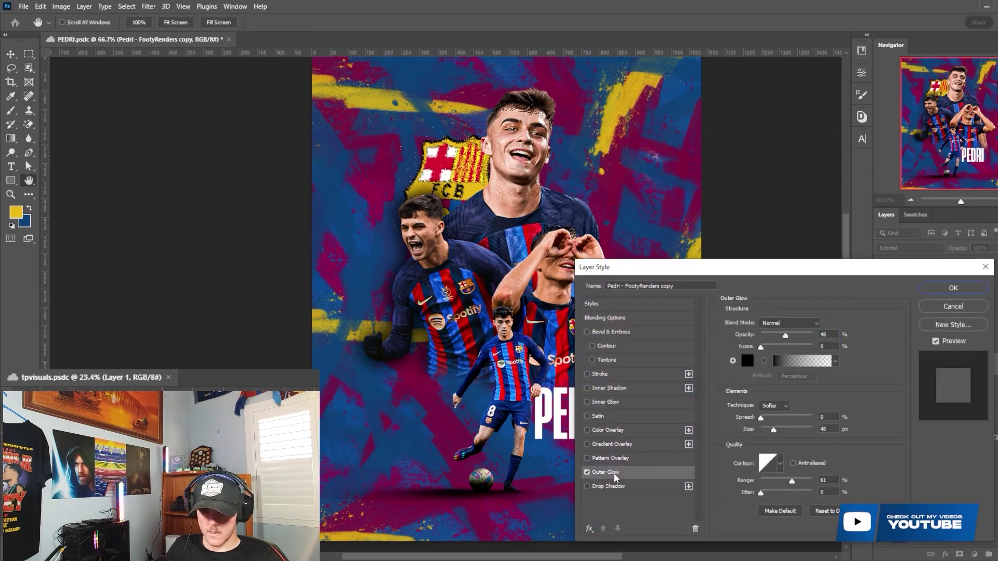
left_click(943, 307)
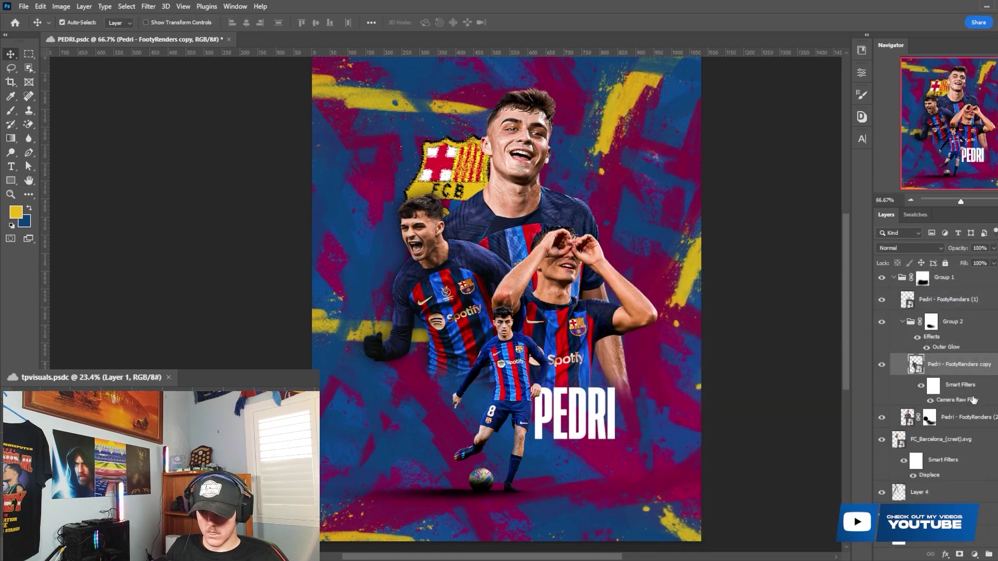
- Add the same black 48% Outer Glow to the Pedri - FootyRenders (2) and Pedri - FootyRenders (1) layers
double_click(991, 416)
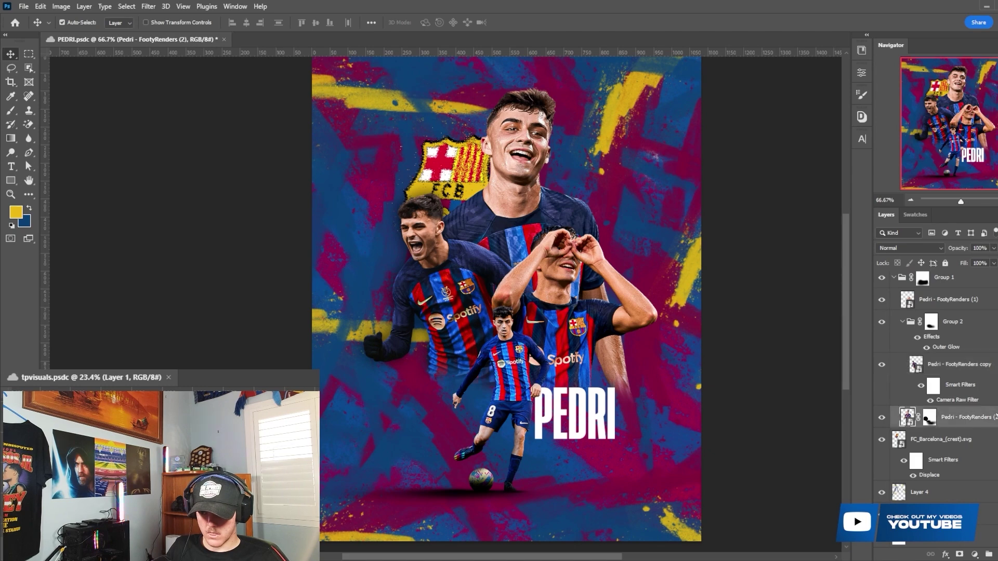
left_click(612, 474)
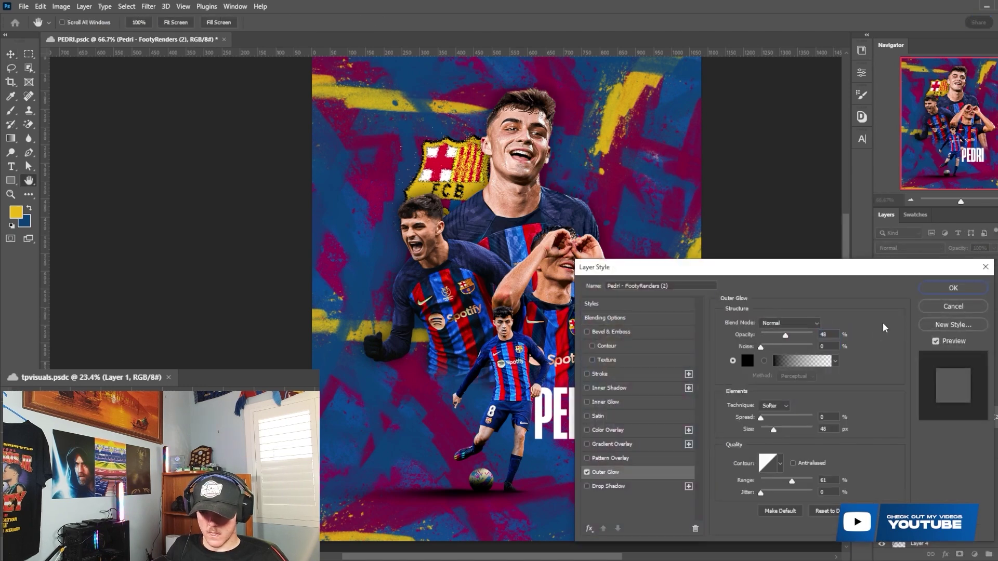
left_click(942, 291)
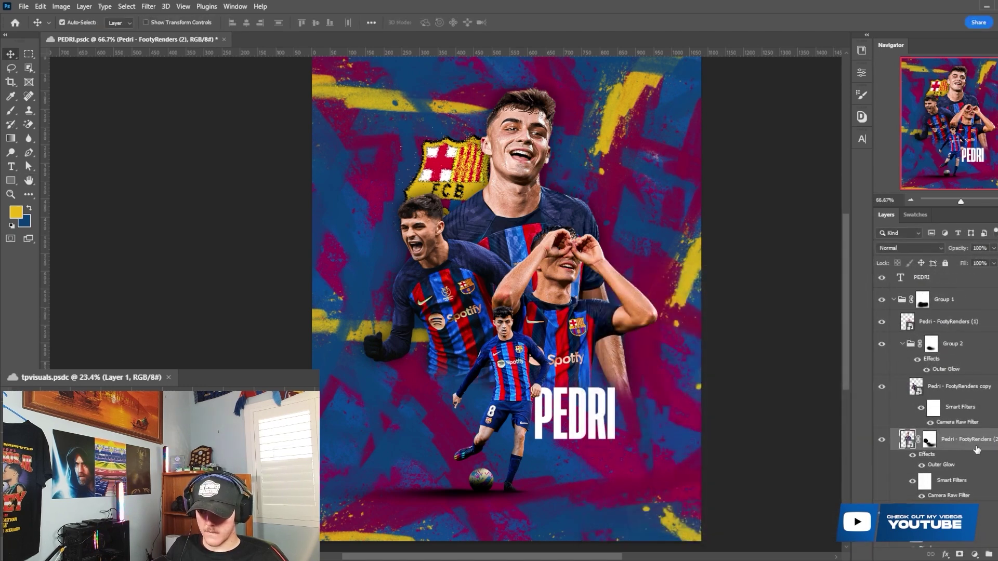
left_click(881, 321)
left_click(881, 322)
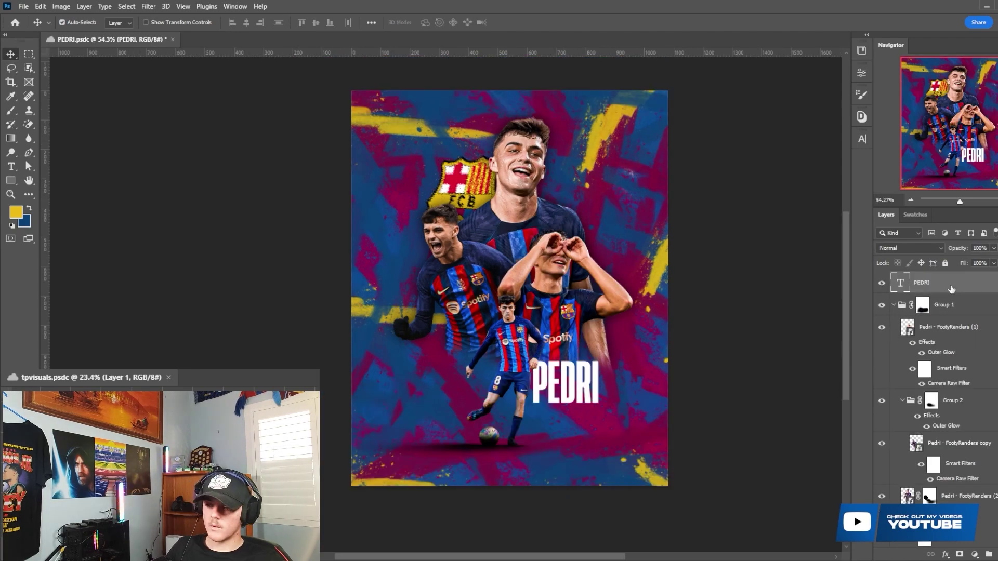
- Convert the PEDRI title to a smart object and apply the Displace filter to it with the DUST map
right_click(953, 290)
key("Escape")
left_click(149, 7)
left_click(155, 18)
key("Return")
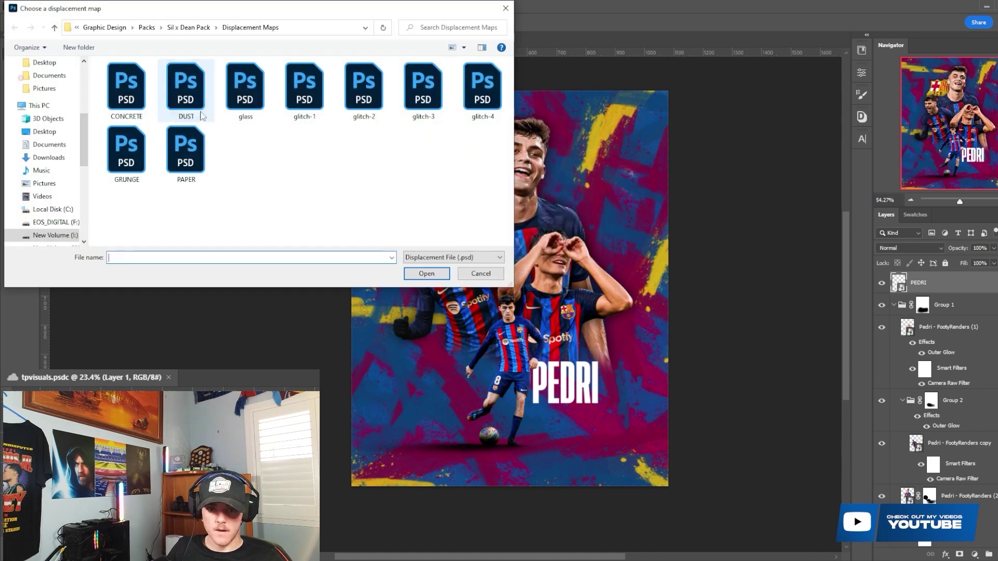
double_click(200, 114)
- Nudge the displaced PEDRI title left and up so it sits beside the kicking player's legs
key("shift+Left")
key("shift+Left")
key("shift+Left")
key("shift+Left")
key("shift+Left")
key("shift+Left")
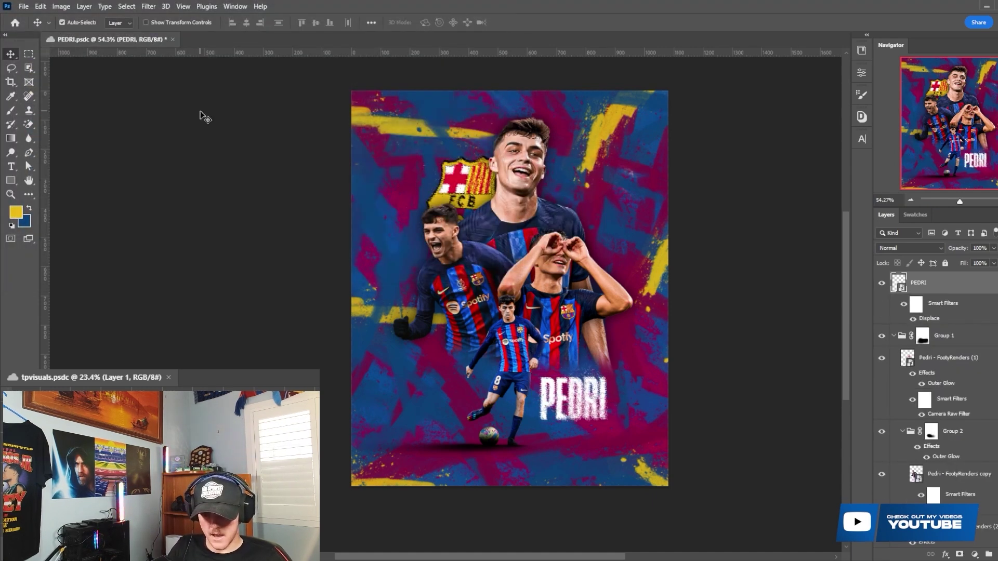
key("shift+Left")
key("shift+Up")
key("shift+Up")
key("shift+Up")
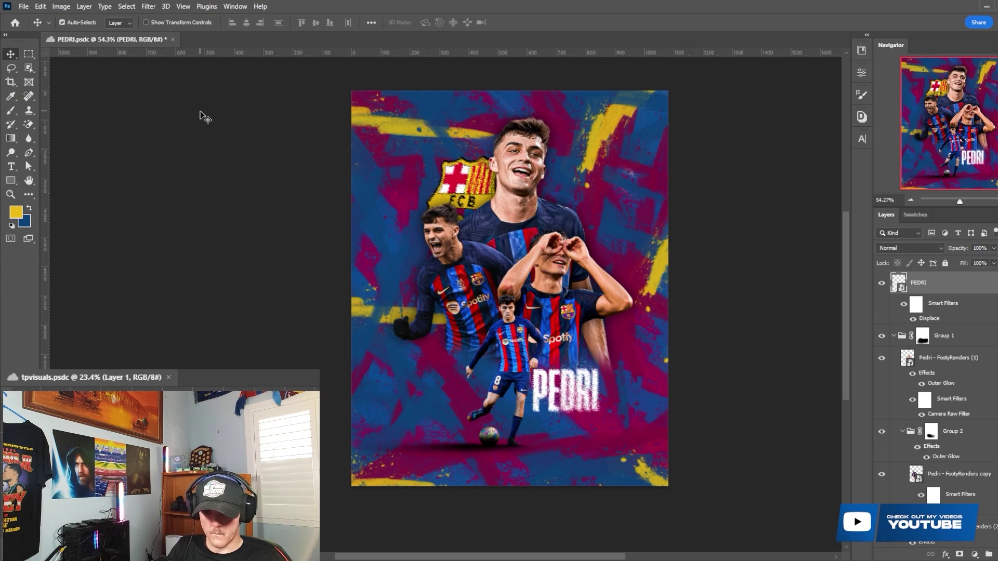
- Review the Basic adjustments of the Pedri - FootyRenders copy render in the Camera Raw Filter
scroll(319, 167, "up", 3)
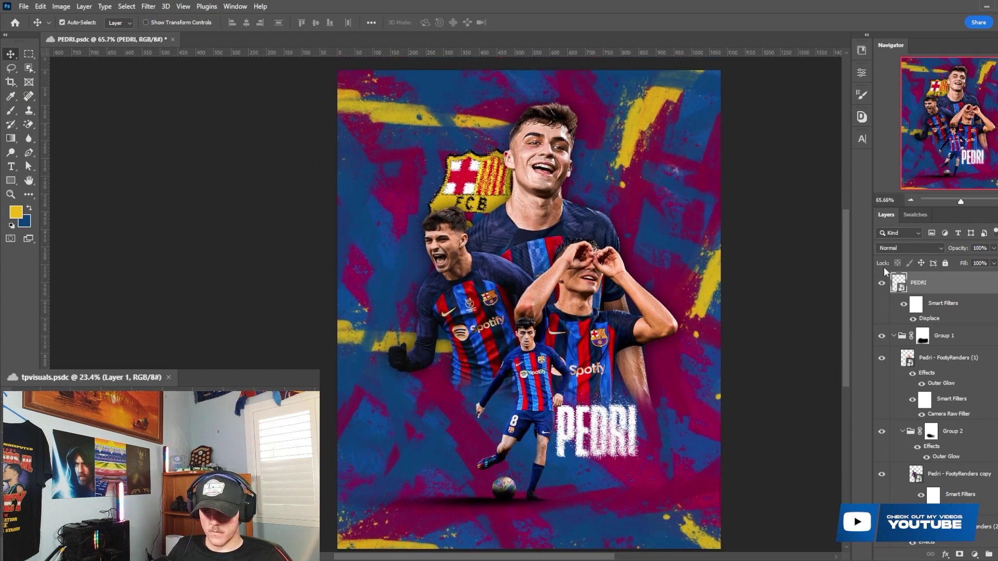
scroll(886, 270, "up", 2)
left_click_drag(512, 291, 484, 262)
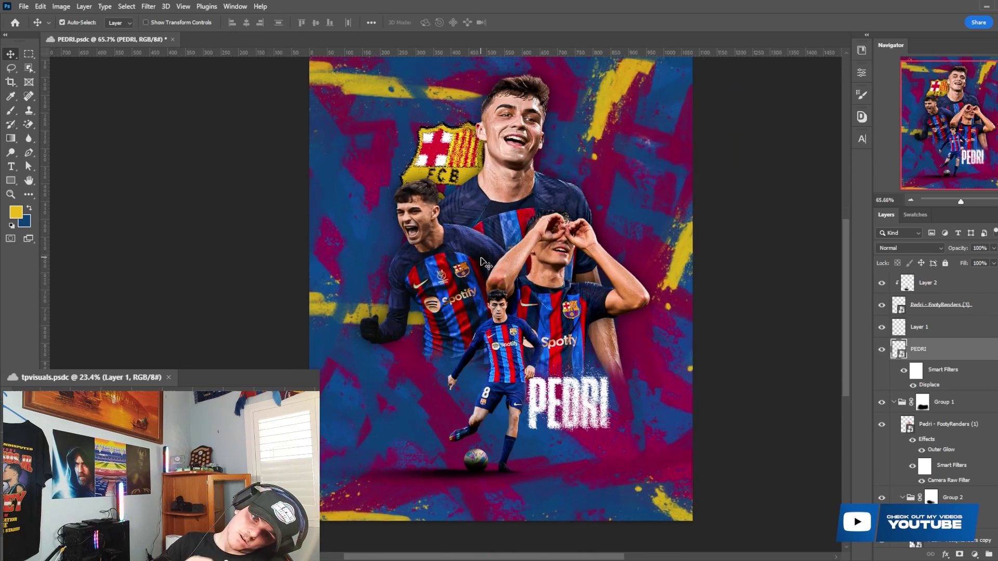
scroll(913, 468, "down", 3)
left_click(913, 485)
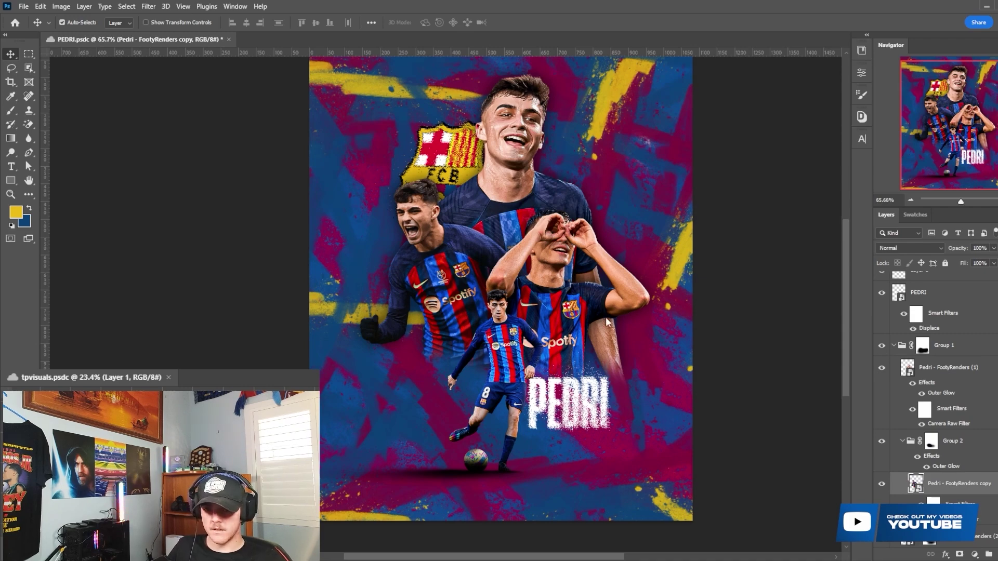
key("ctrl+shift+a")
left_click(838, 172)
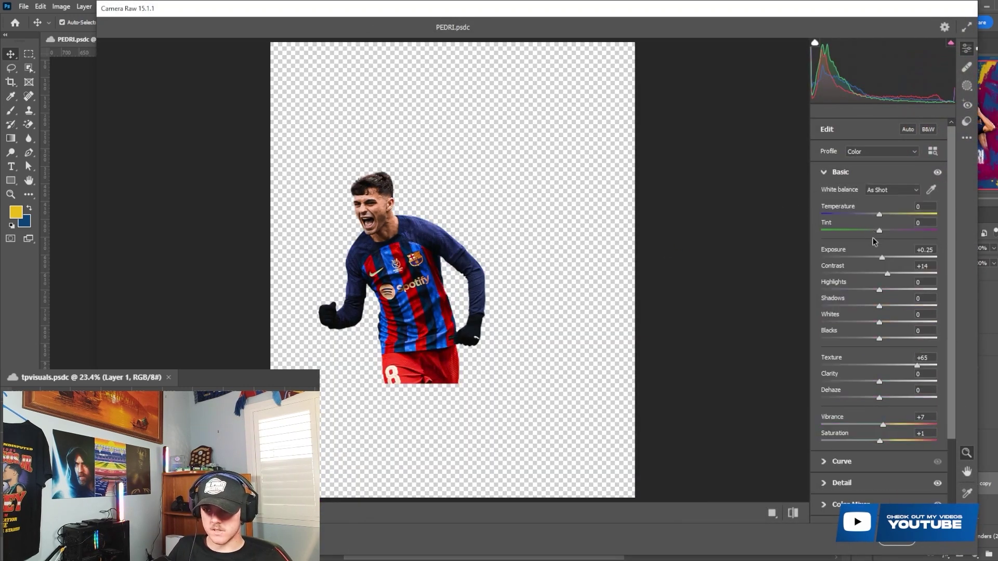
left_click(941, 549)
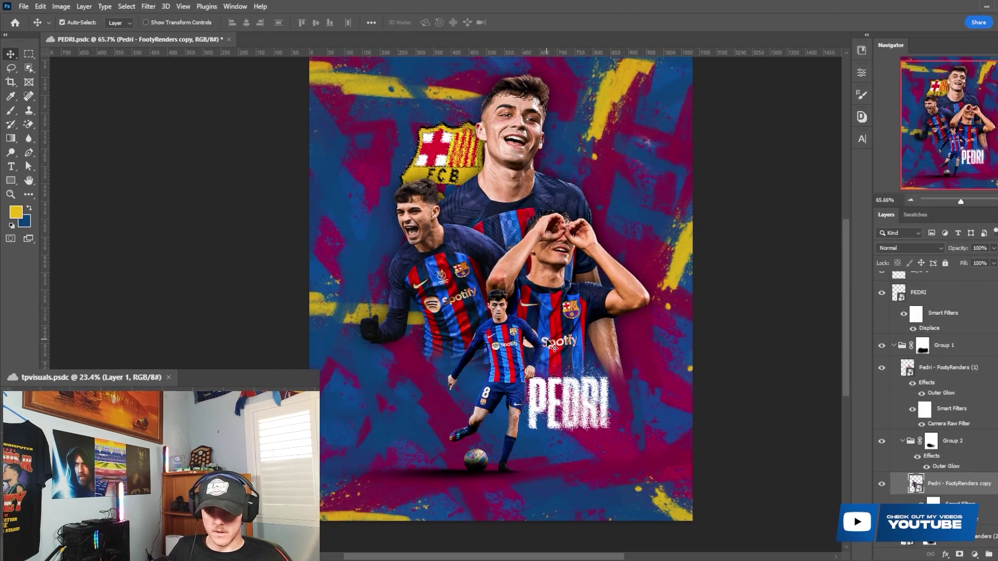
- Add two empty layers above Pedri - FootyRenders (1) and clip both to that render
scroll(548, 343, "down", 3)
scroll(561, 312, "up", 4)
scroll(567, 297, "down", 3)
scroll(574, 275, "up", 4)
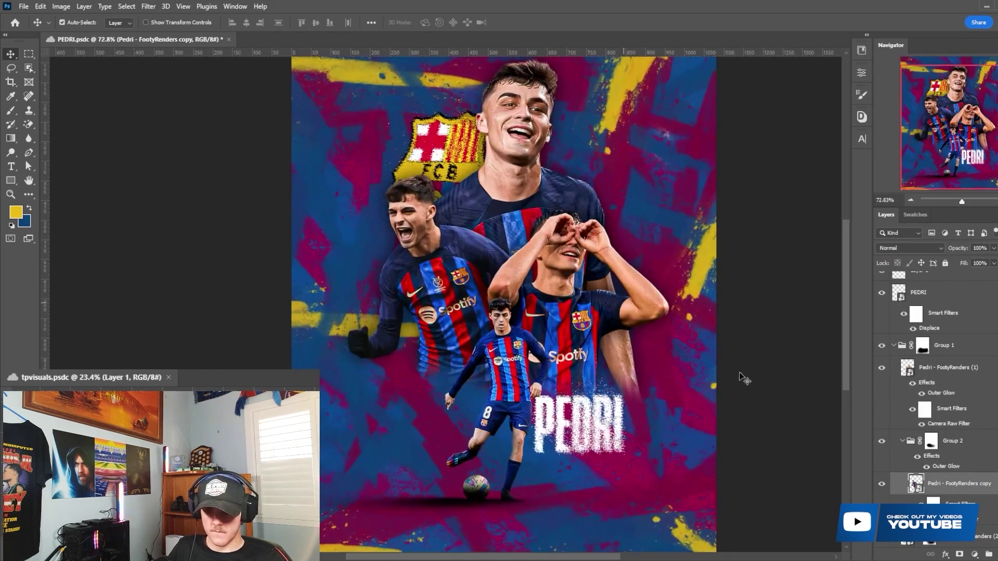
left_click(934, 390)
scroll(598, 332, "down", 2)
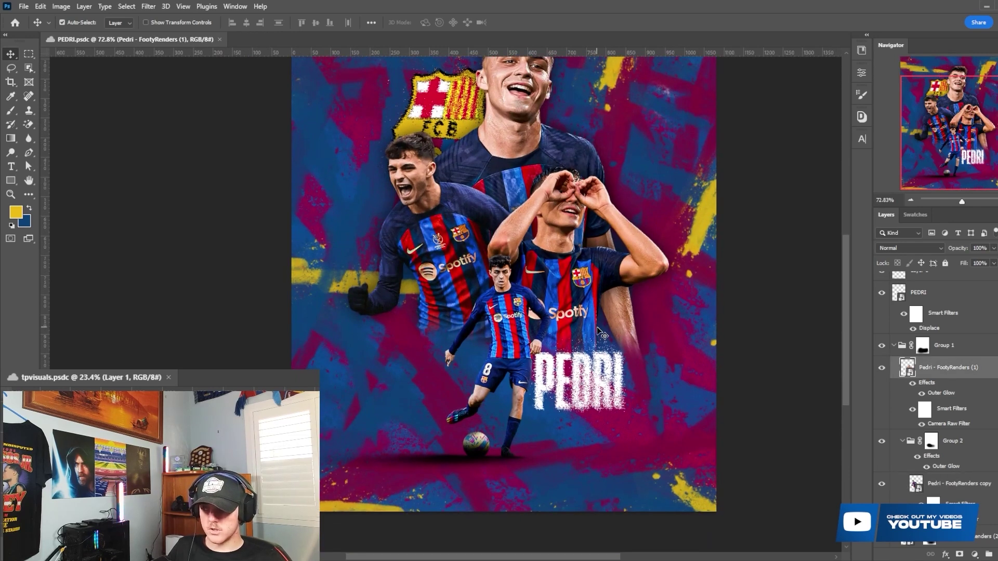
scroll(598, 333, "up", 1)
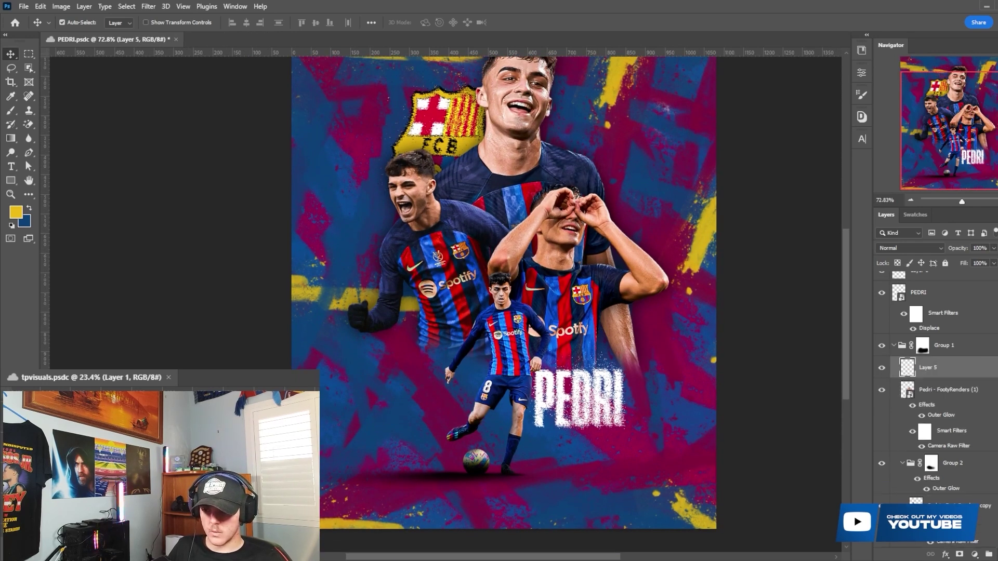
left_click(961, 389, "ctrl")
right_click(978, 389)
left_click(868, 312)
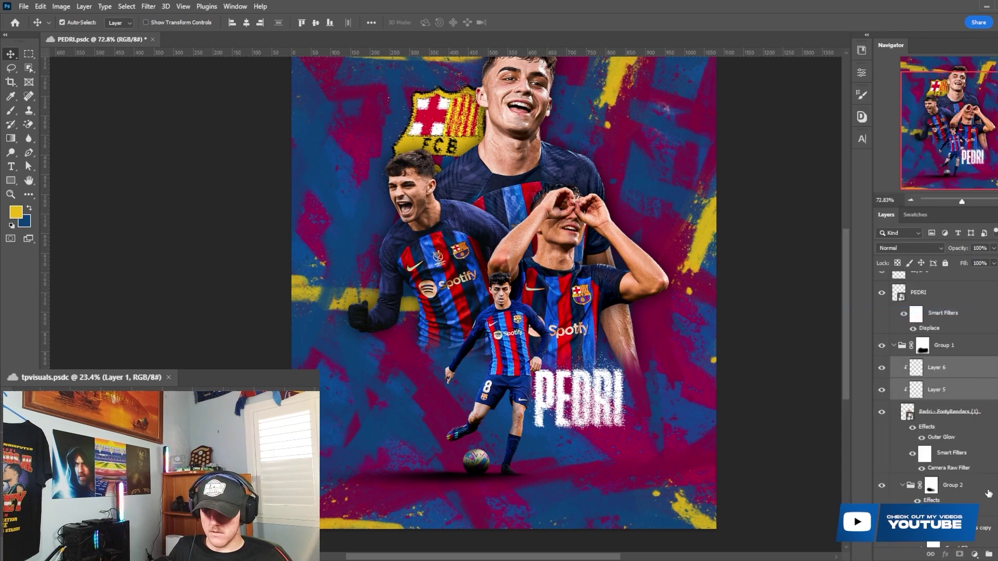
- Rename the two empty layers clipped to Pedri - FootyRenders (1), the lower one b and the upper one w
double_click(927, 391)
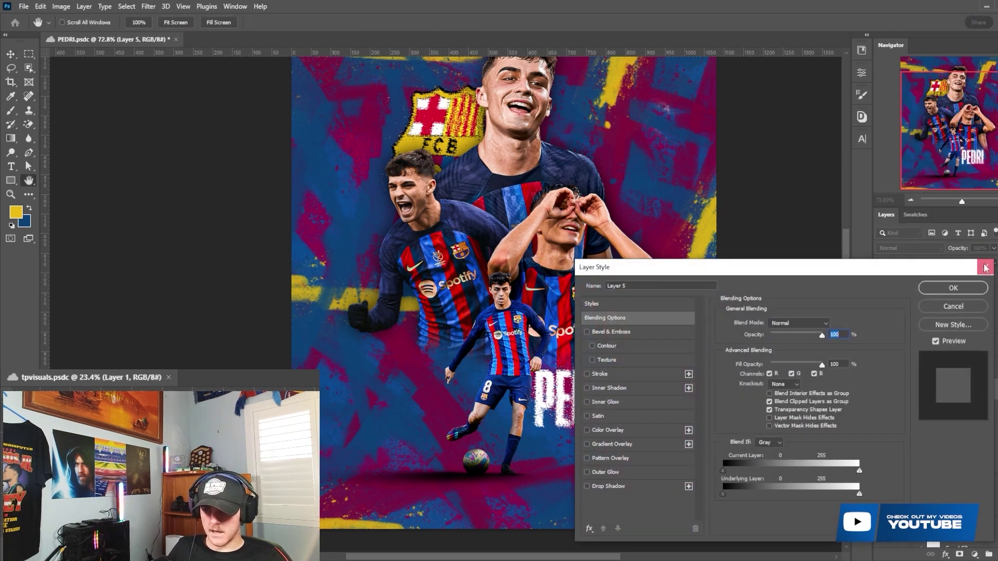
key("Escape")
type("b")
key("Tab")
type("w")
key("Return")
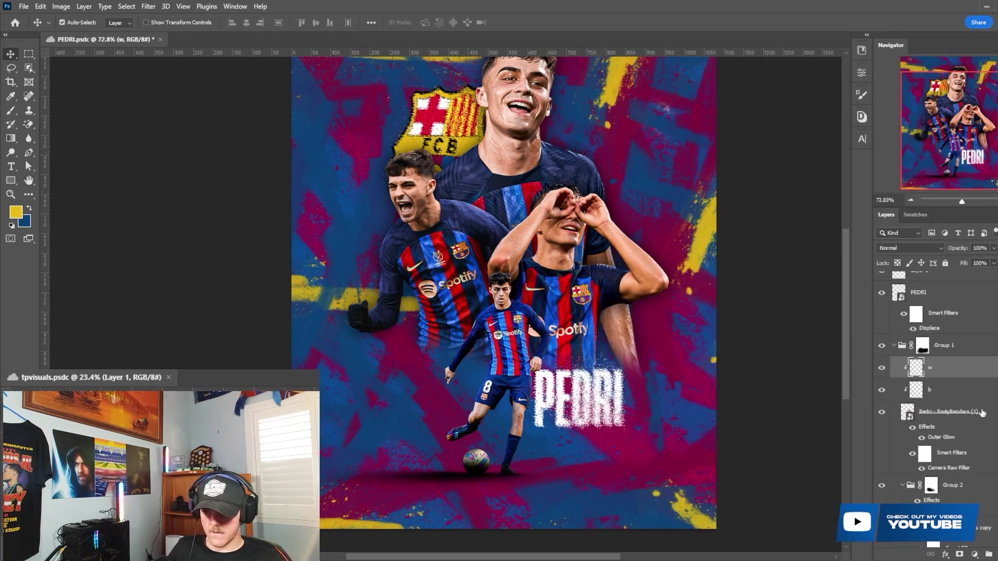
- Add a Color Lookup adjustment above the w layer, clip it to the render and load the 3Strip.look 3DLUT
left_click(975, 553)
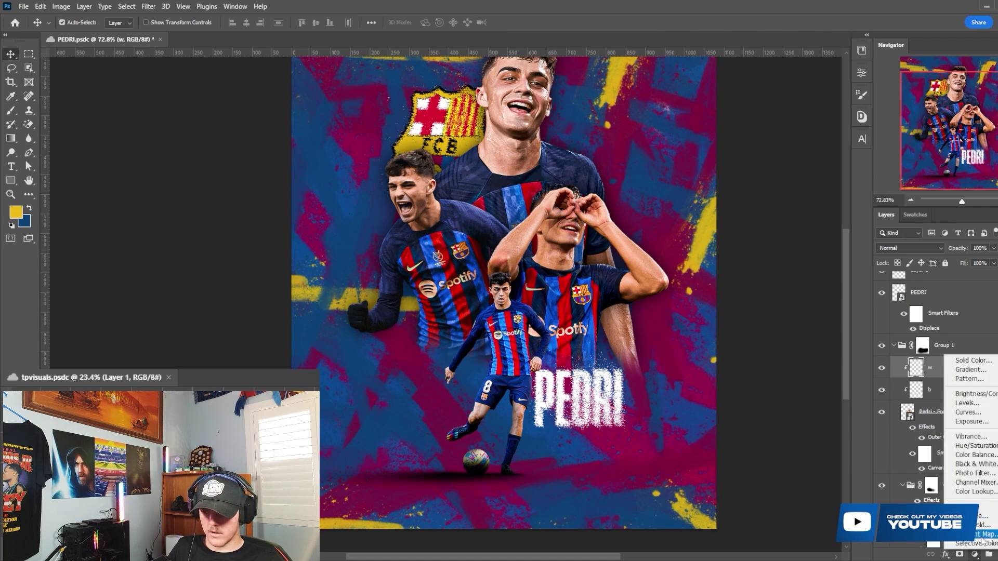
left_click(974, 491)
right_click(969, 367)
left_click(894, 311)
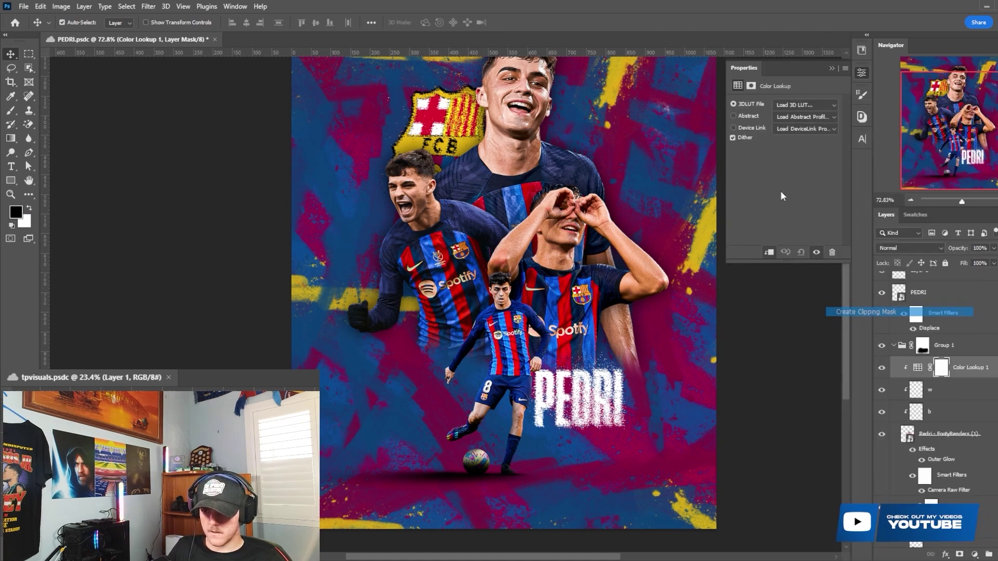
left_click(793, 105)
left_click(797, 46)
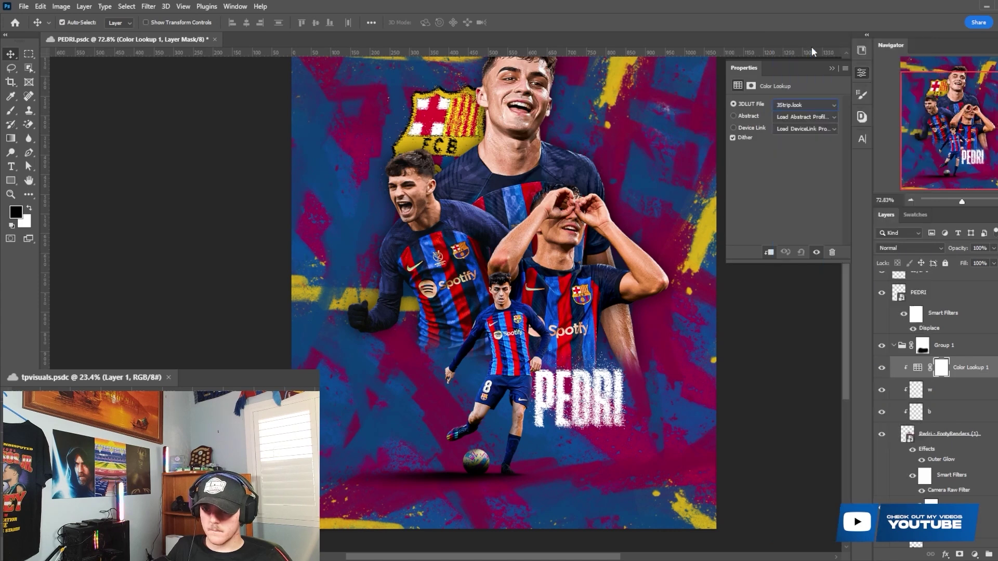
- Duplicate the Color Lookup, w and b layers into Group 2 and clip the copies to the Pedri - FootyRenders copy render
left_click(931, 390, "shift")
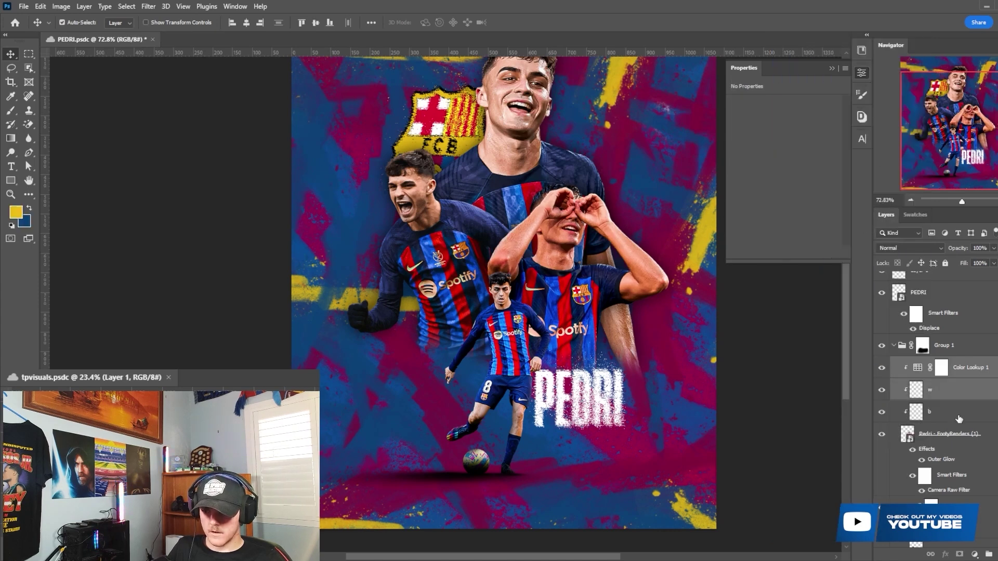
left_click(930, 412, "shift")
scroll(974, 435, "down", 3)
left_click_drag(975, 493, 974, 492)
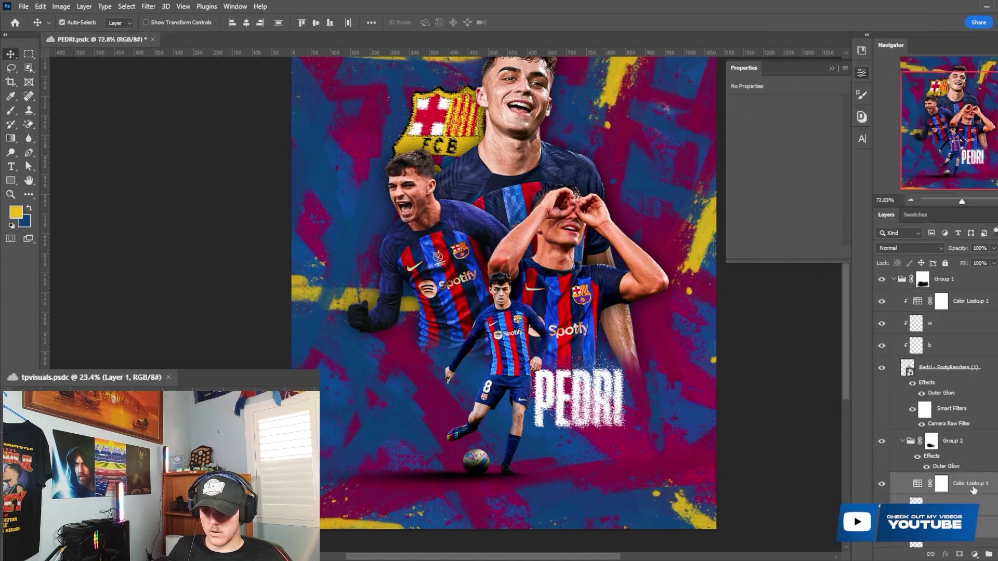
right_click(974, 491)
left_click(946, 236)
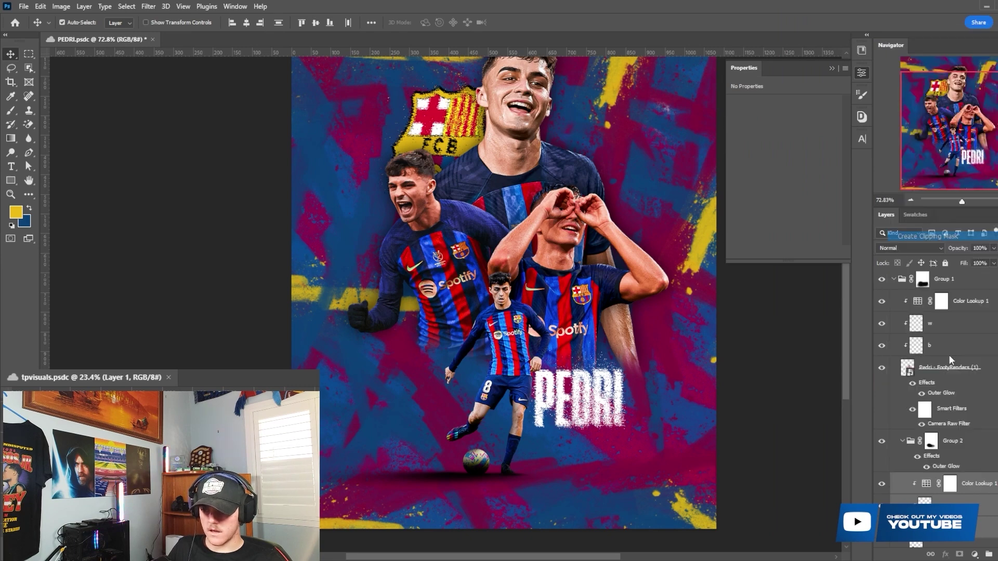
- Place another copy of the Color Lookup, w and b layers above Pedri - FootyRenders (2) and clip them to it
left_click(972, 420)
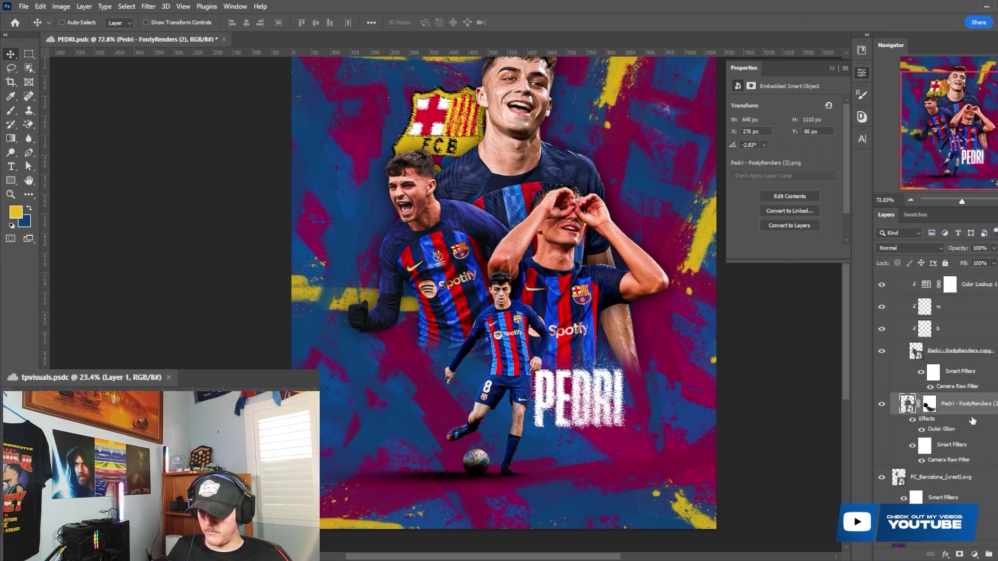
right_click(972, 420)
left_click(946, 309)
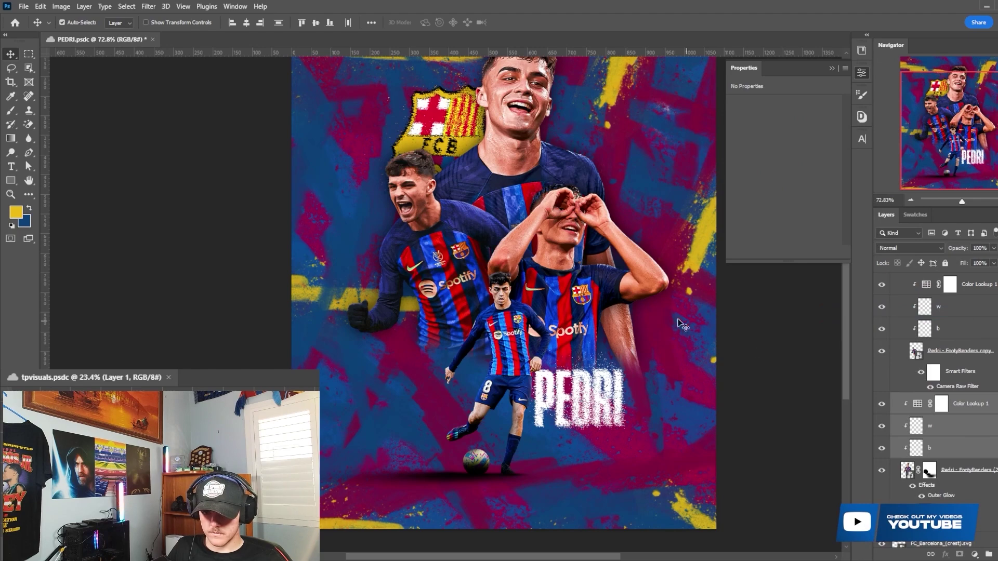
- Place a copy of the Color Lookup, w and b layers above the kicking player's Layer 2 and clip them to that render
left_click(508, 310)
left_click(970, 286)
right_click(970, 286)
left_click(949, 312)
scroll(550, 282, "down", 3)
key("ctrl+0")
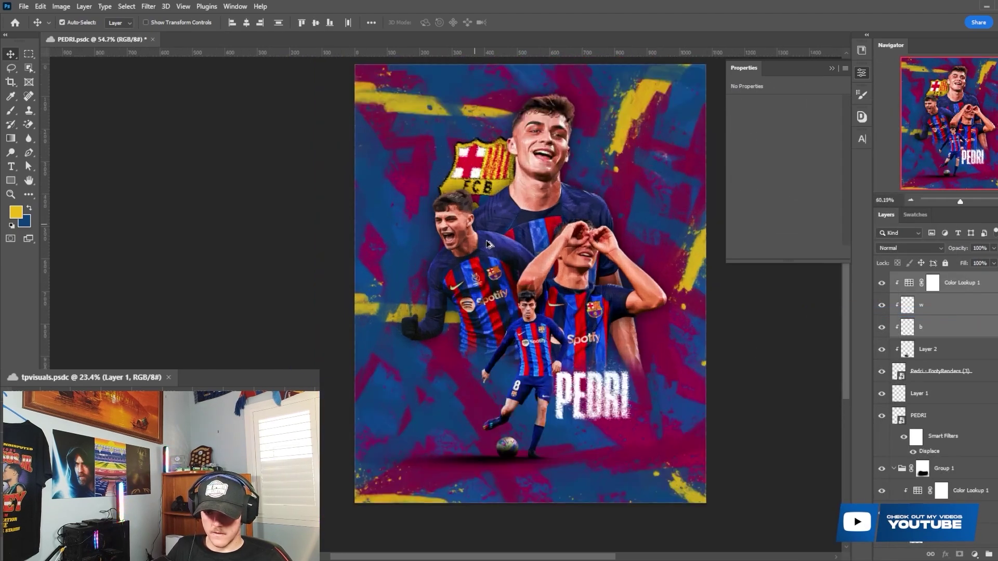
- Select the kicking player's b layer and set up a black Soft Round brush at 30% opacity
left_click(654, 350)
left_click(952, 335)
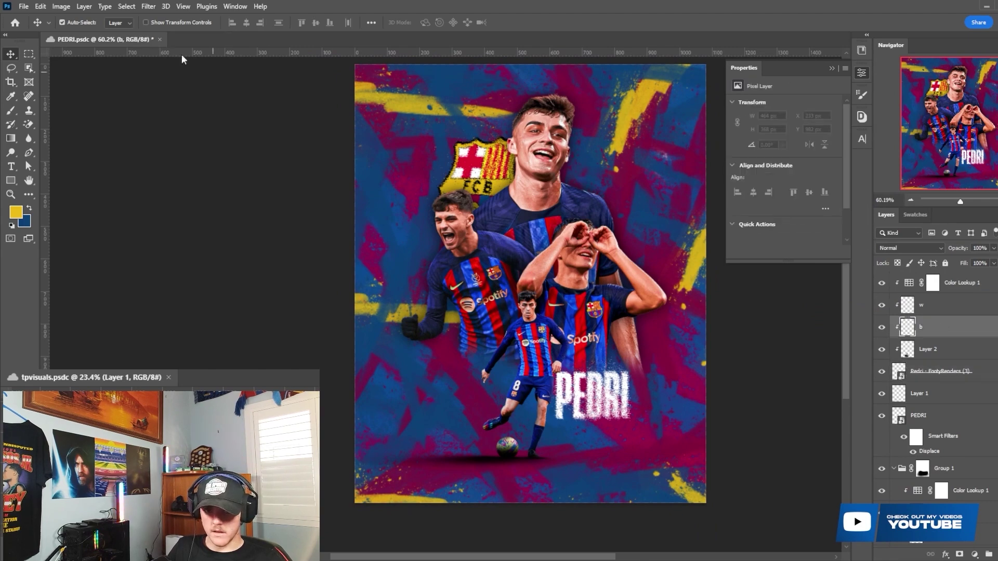
key("b")
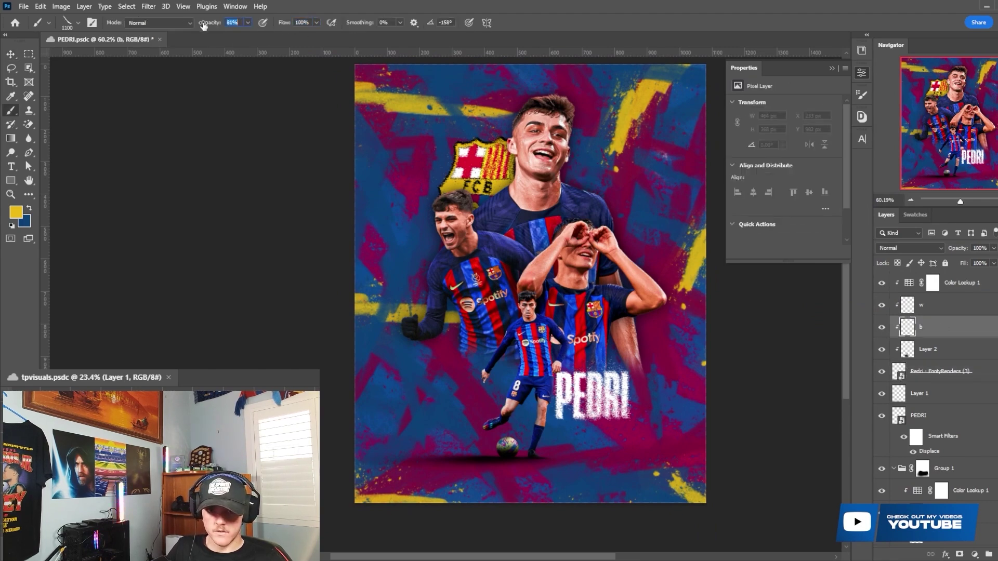
key("d")
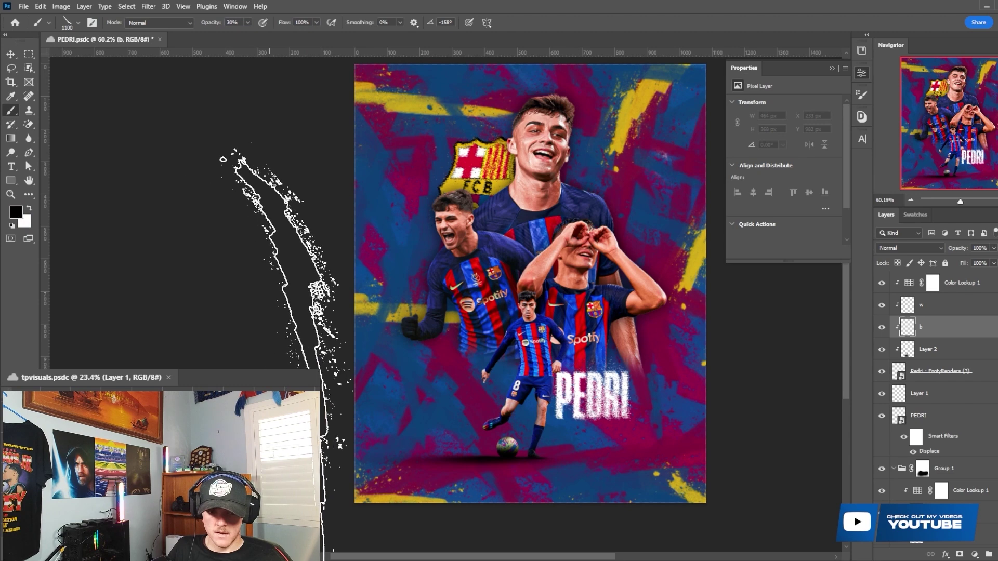
right_click(447, 370)
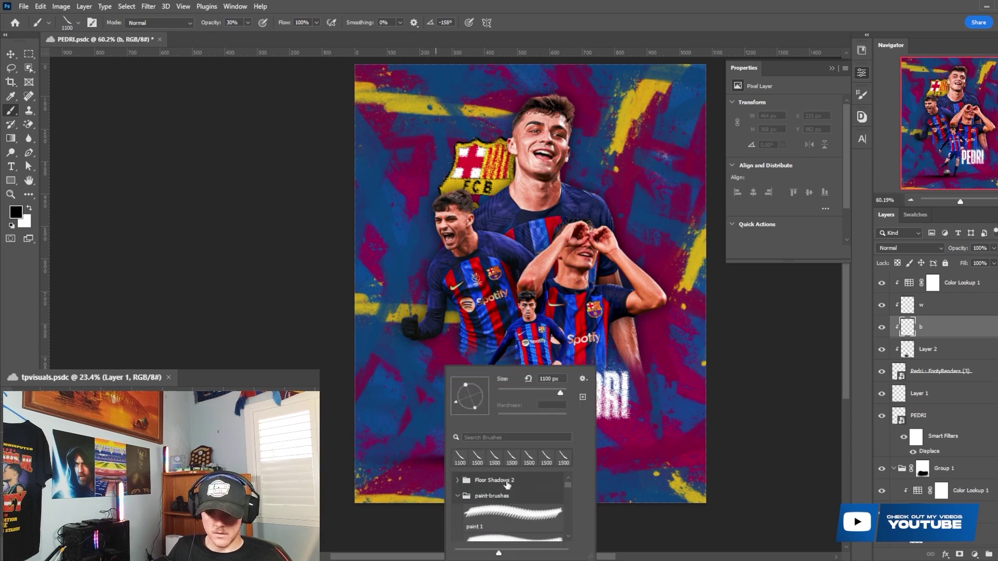
left_click(467, 486)
left_click(458, 481)
double_click(488, 515)
scroll(516, 312, "up", 3)
scroll(540, 286, "up", 6)
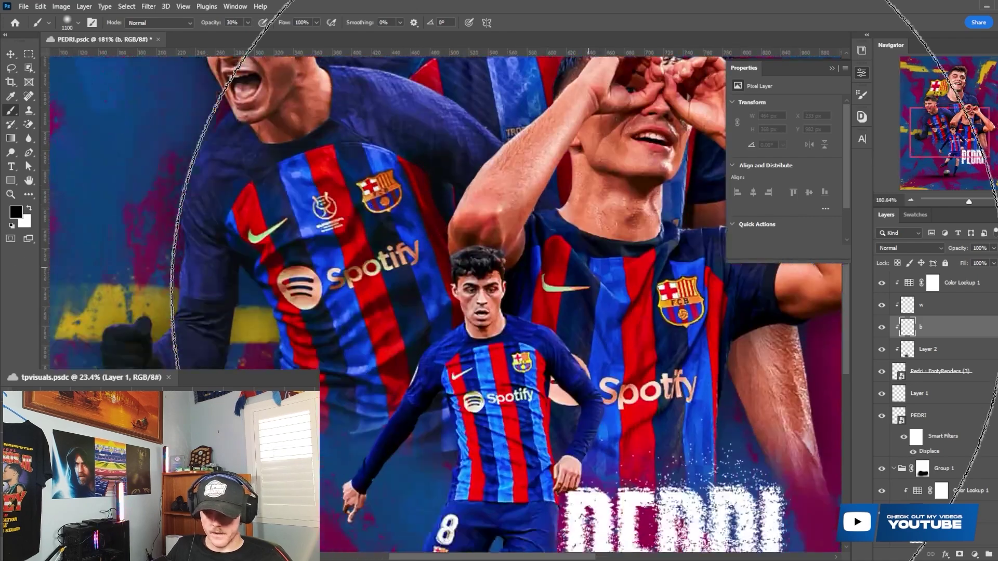
scroll(503, 195, "up", 2)
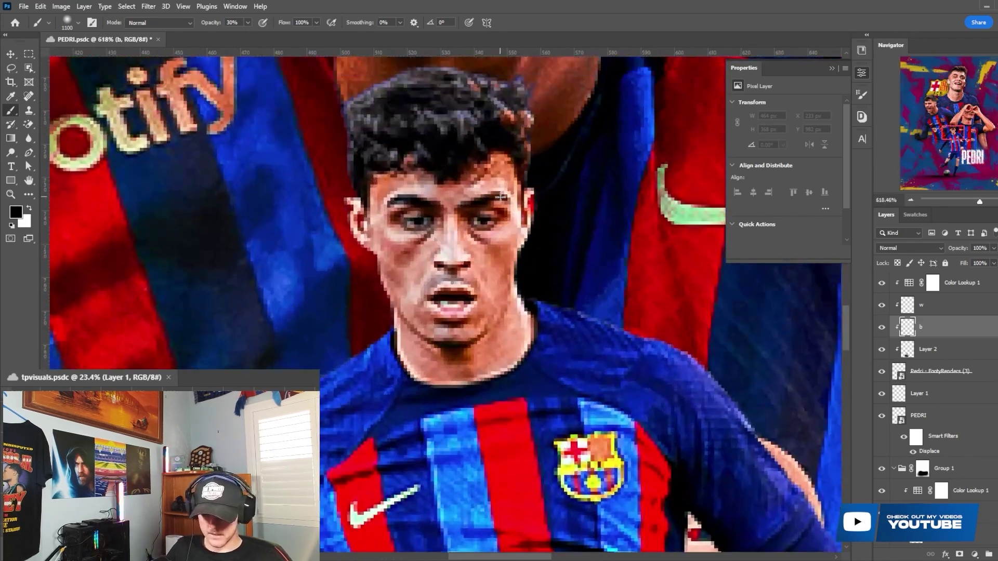
- Set the blend mode of the kicking player's b and w layers to Overlay
left_click(910, 247)
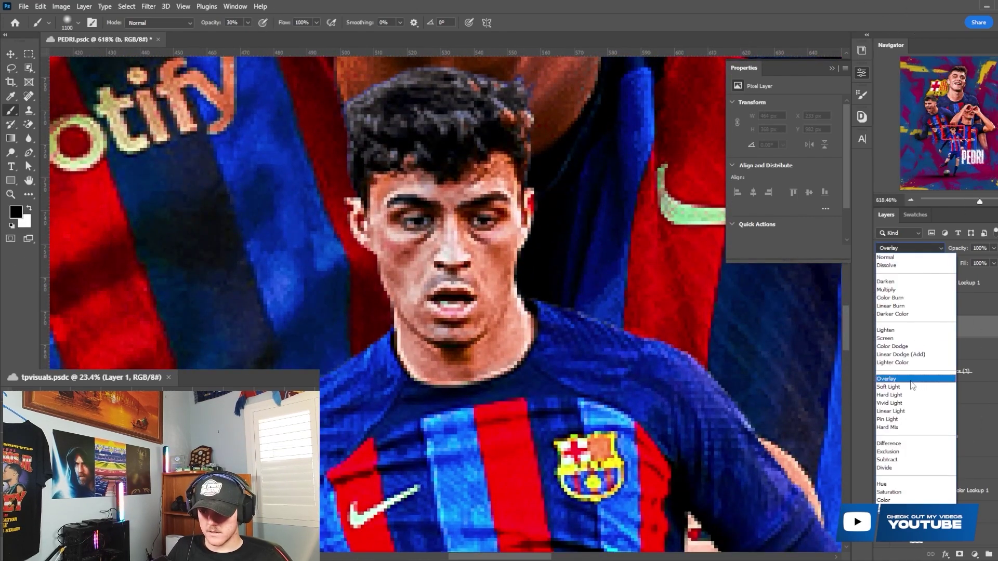
left_click(894, 248)
left_click(935, 306, "shift")
left_click(920, 248)
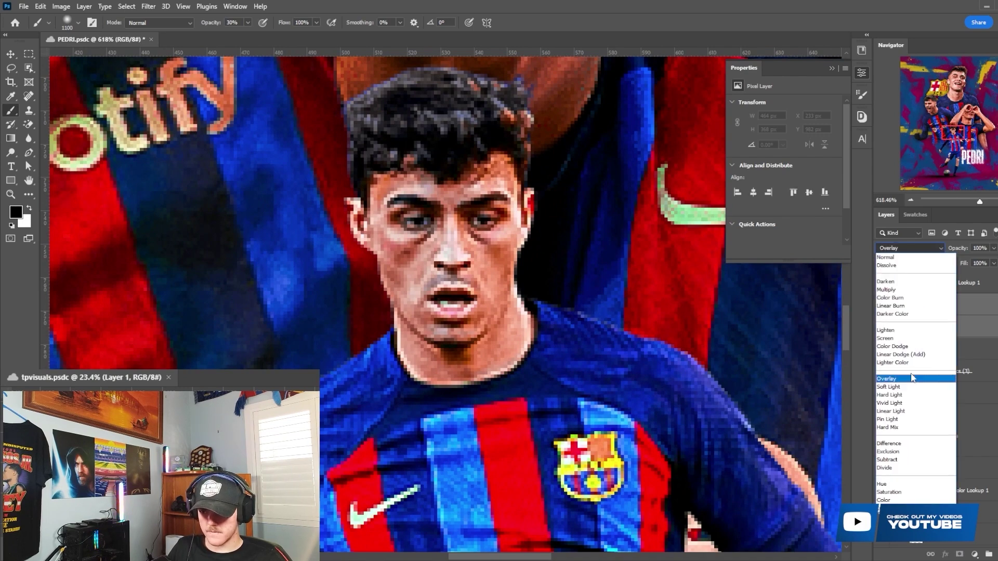
left_click(915, 378)
- On the kicking player's b layer, shrink the soft brush and paint a shadow below the round sponsor logo on the shirt
scroll(516, 317, "down", 3)
scroll(516, 317, "up", 1)
left_click(902, 325)
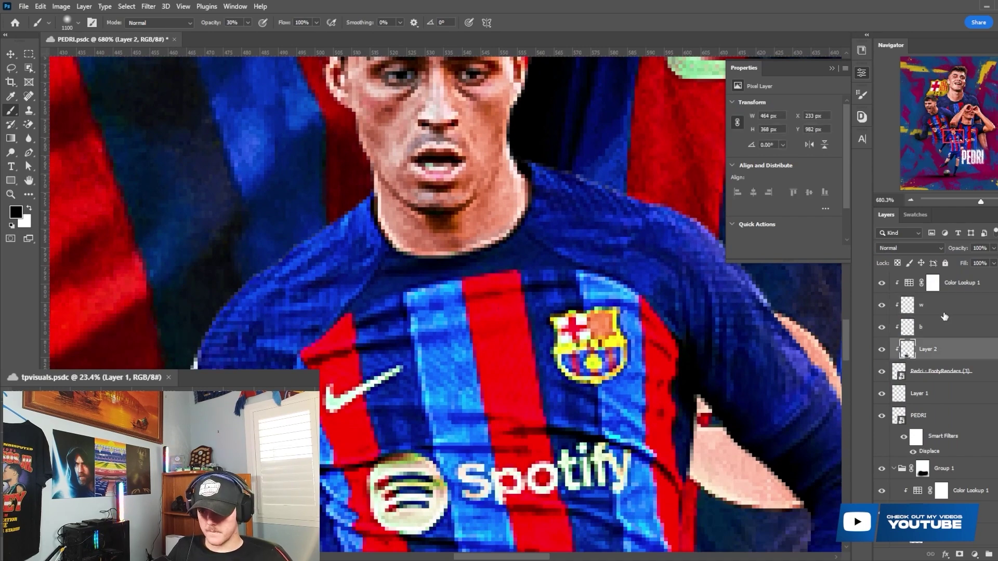
scroll(518, 362, "down", 3)
scroll(517, 363, "down", 2)
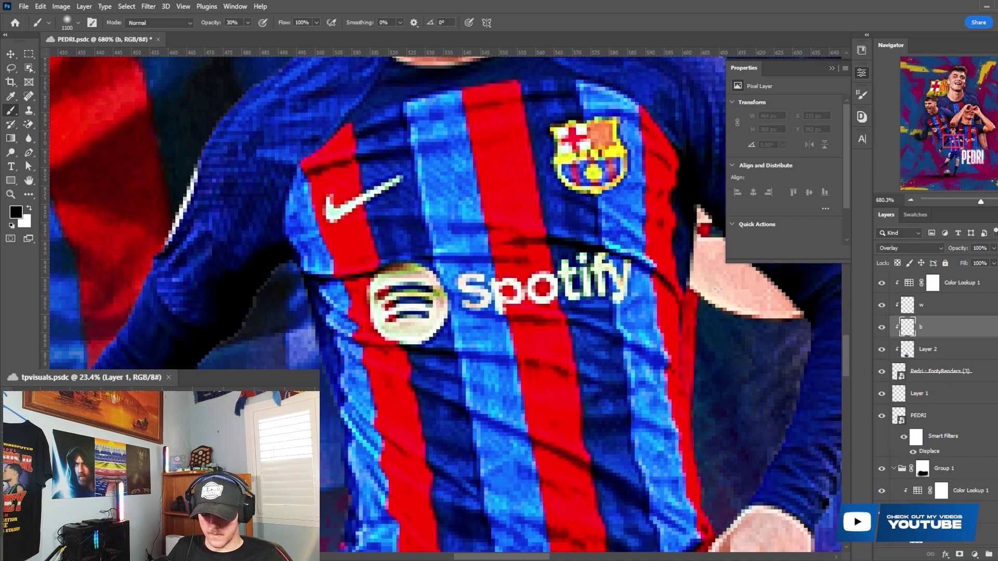
right_click(12, 116)
left_click(58, 109)
left_click(382, 223)
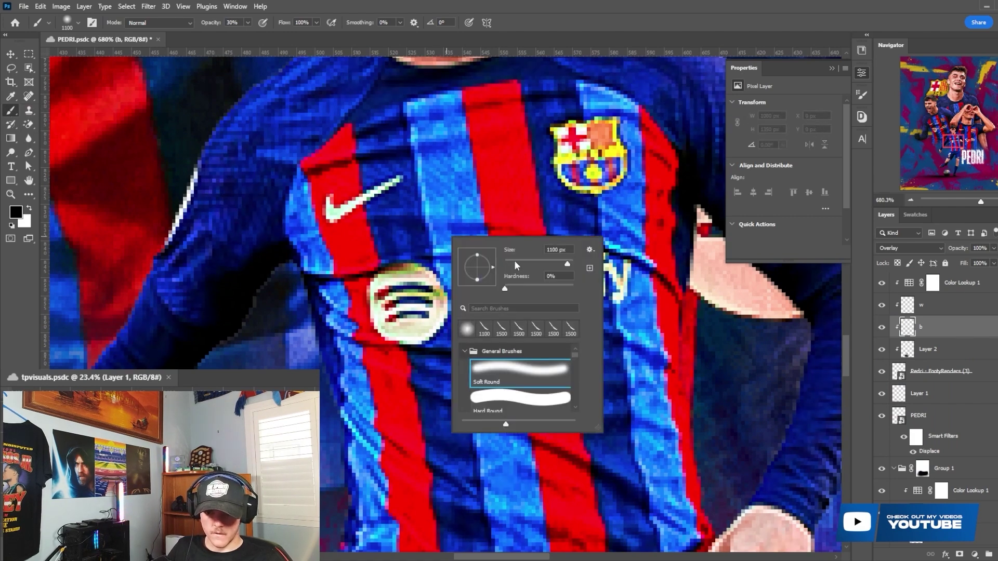
key("Return")
scroll(412, 352, "down", 2)
key("bracketleft")
key("bracketleft")
key("bracketleft")
key("bracketleft")
key("bracketleft")
key("bracketleft")
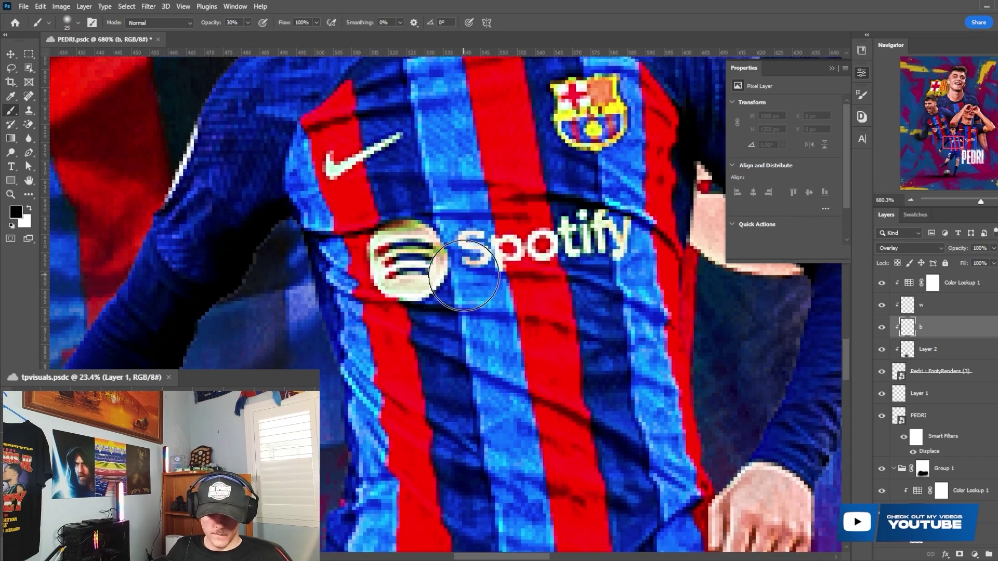
mouse_move(367, 310)
left_mouse_down()
mouse_move(430, 310)
mouse_move(397, 315)
left_mouse_up()
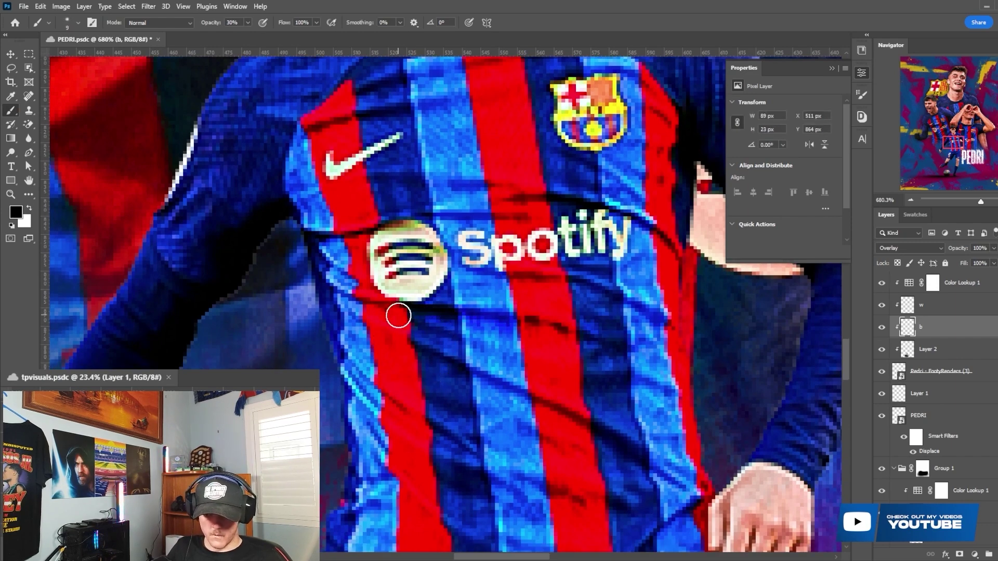
- Paint black shadows along the side of the kicking player's shirt and over the adjacent sleeve, adjusting the brush size as needed
scroll(607, 388, "down", 1)
key("bracketright")
key("bracketright")
key("bracketright")
key("bracketright")
key("bracketright")
mouse_move(607, 387)
left_mouse_down()
mouse_move(664, 412)
mouse_move(345, 263)
mouse_move(546, 300)
mouse_move(360, 256)
mouse_move(664, 334)
left_mouse_up()
scroll(664, 334, "up", 1)
key("bracketleft")
key("bracketleft")
mouse_move(747, 297)
left_mouse_down()
mouse_move(579, 250)
mouse_move(474, 194)
mouse_move(526, 192)
mouse_move(543, 177)
left_mouse_up()
- Darken the folds across the lower part of the kicking player's shirt on the b layer
scroll(542, 176, "down", 1)
scroll(542, 177, "down", 5)
key("bracketright")
key("bracketright")
key("bracketright")
key("bracketleft")
left_click_drag(614, 398, 381, 306)
scroll(381, 305, "down", 2)
key("bracketleft")
mouse_move(379, 265)
left_mouse_down()
mouse_move(530, 350)
mouse_move(641, 343)
mouse_move(490, 394)
left_mouse_up()
- Shade the folds of the kicking player's shorts and the thigh of the kicking leg with black
scroll(491, 395, "down", 6)
key("bracketleft")
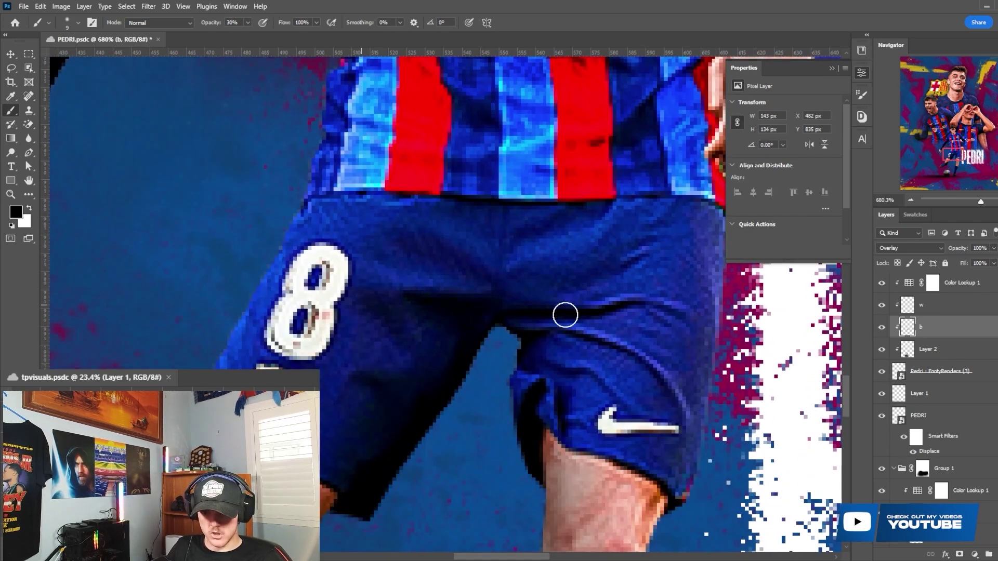
mouse_move(583, 347)
left_mouse_down()
mouse_move(522, 334)
mouse_move(588, 452)
mouse_move(522, 419)
left_mouse_up()
key("bracketright")
scroll(464, 479, "down", 5)
key("bracketright")
key("bracketright")
key("bracketright")
left_click_drag(441, 468, 280, 334)
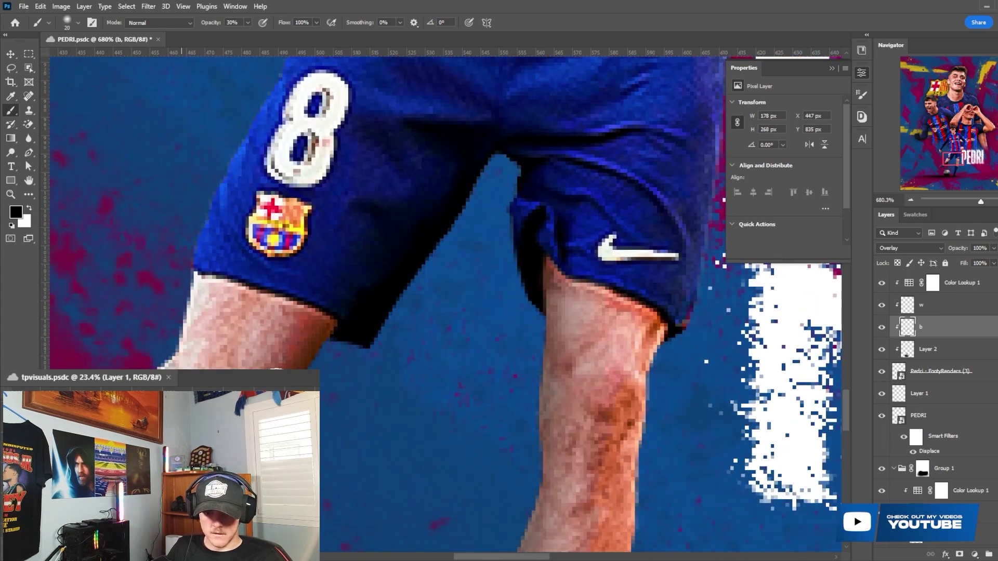
- Paint shadows down the kicking player's standing leg, using a smaller brush for the finer areas
scroll(435, 301, "down", 4)
mouse_move(530, 272)
left_mouse_down()
mouse_move(545, 435)
mouse_move(555, 311)
mouse_move(579, 209)
mouse_move(590, 331)
mouse_move(572, 423)
left_mouse_up()
key("bracketleft")
key("bracketleft")
key("bracketleft")
scroll(569, 395, "up", 3)
left_click_drag(564, 363, 585, 276)
scroll(583, 276, "down", 4)
- Shade both of the kicking player's hands and the sleeve folds on the b layer
scroll(741, 370, "up", 4)
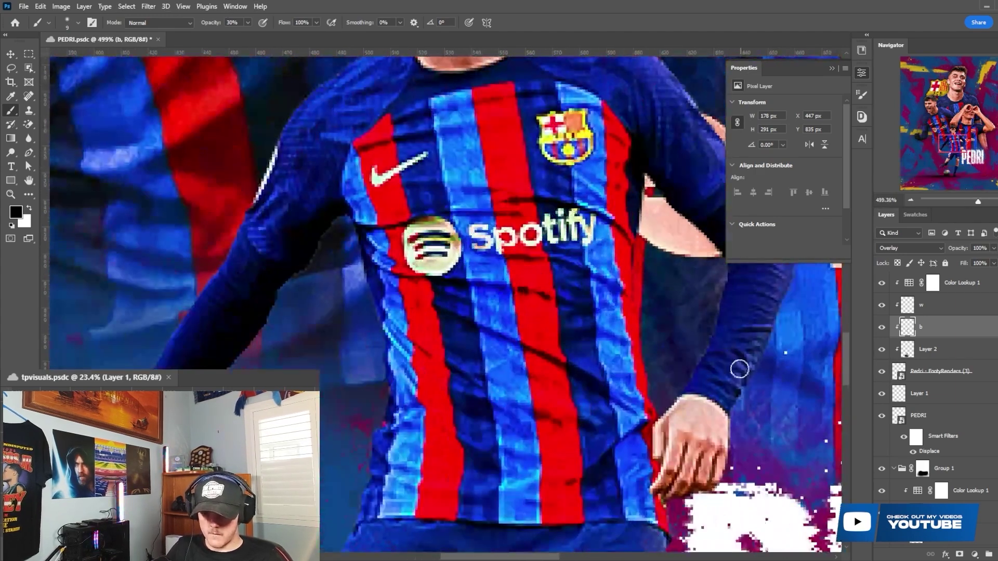
scroll(740, 370, "up", 1)
scroll(726, 441, "down", 1)
mouse_move(726, 442)
left_mouse_down()
mouse_move(675, 483)
mouse_move(717, 468)
left_mouse_up()
scroll(718, 468, "down", 2)
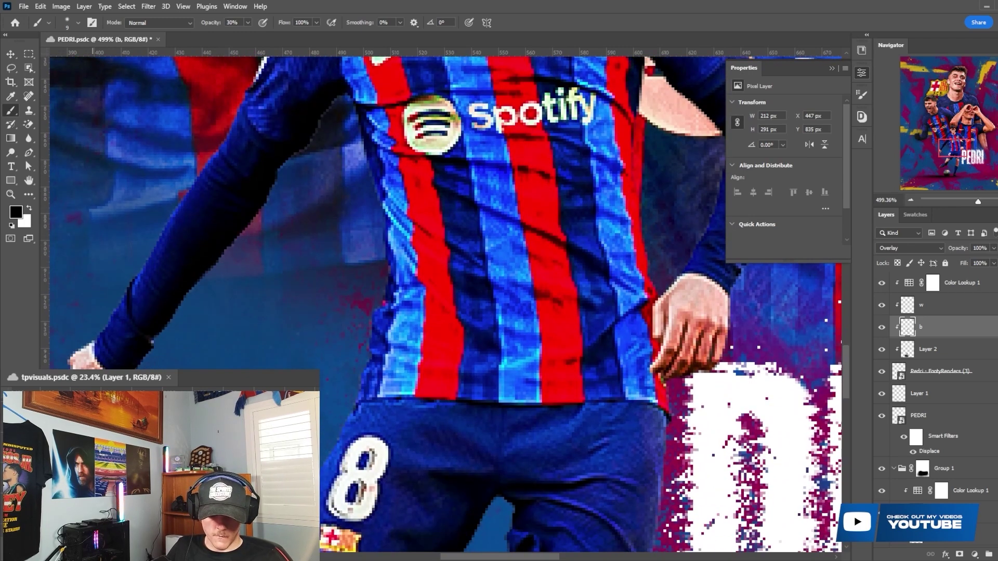
left_click_drag(93, 377, 80, 380)
scroll(119, 375, "up", 2)
scroll(229, 248, "up", 1)
left_click_drag(279, 283, 322, 264)
scroll(305, 279, "up", 1)
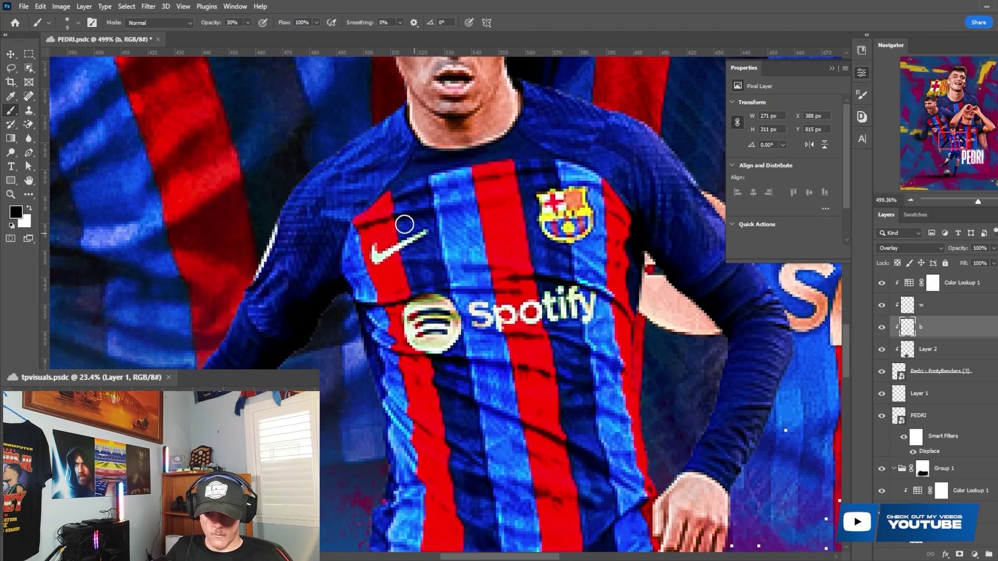
- Paint black shadows over the kicking player's upper chest, neck and face on the b layer
scroll(492, 324, "up", 1)
mouse_move(540, 213)
left_mouse_down()
mouse_move(572, 187)
mouse_move(608, 218)
left_mouse_up()
left_click_drag(530, 174, 381, 198)
scroll(528, 167, "up", 1)
mouse_move(528, 167)
left_mouse_down()
mouse_move(453, 207)
mouse_move(468, 238)
left_mouse_up()
mouse_move(429, 190)
left_mouse_down()
mouse_move(424, 116)
mouse_move(408, 102)
left_mouse_up()
left_click_drag(489, 163, 470, 205)
scroll(470, 205, "up", 1)
left_click_drag(444, 127, 412, 106)
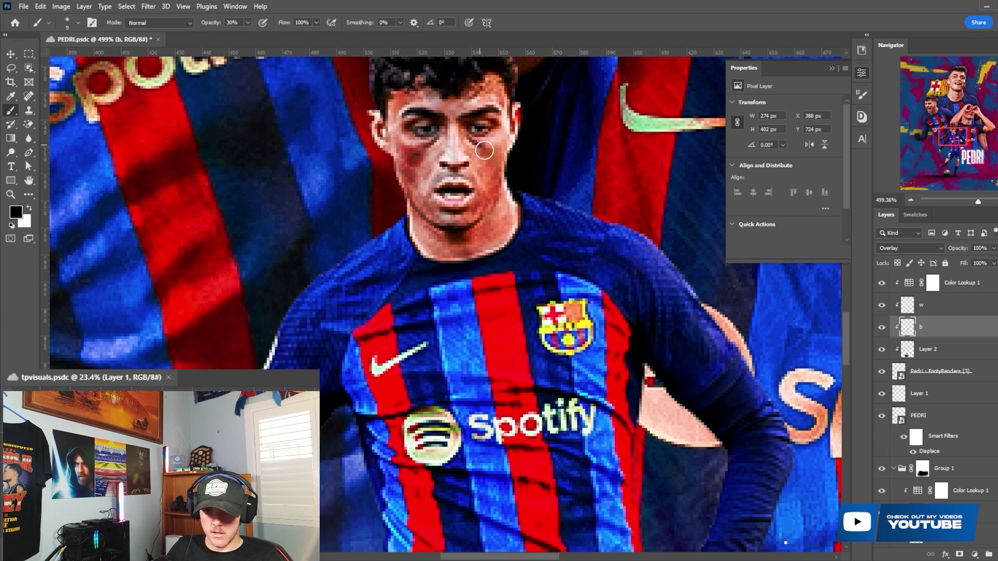
left_click_drag(424, 196, 455, 229)
- Switch to the w layer and paint white highlights over the kicking player's face and body
key("alt+[")
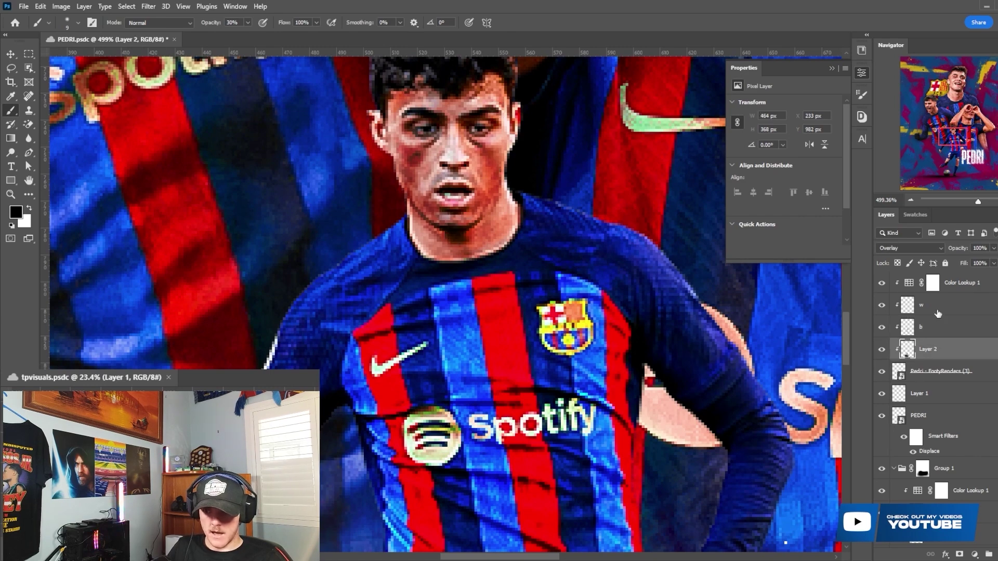
key("alt+]")
key("alt+]")
scroll(354, 229, "up", 1)
key("x")
scroll(353, 229, "up", 2)
scroll(396, 286, "up", 1)
mouse_move(441, 181)
left_mouse_down()
mouse_move(471, 176)
mouse_move(423, 253)
mouse_move(457, 235)
mouse_move(465, 192)
mouse_move(398, 170)
mouse_move(384, 181)
mouse_move(390, 154)
mouse_move(433, 134)
mouse_move(576, 125)
mouse_move(586, 216)
mouse_move(570, 209)
mouse_move(554, 291)
mouse_move(516, 315)
mouse_move(463, 296)
mouse_move(437, 384)
mouse_move(463, 403)
mouse_move(580, 408)
mouse_move(608, 341)
mouse_move(556, 103)
mouse_move(465, 114)
mouse_move(402, 219)
left_mouse_up()
scroll(383, 148, "up", 1)
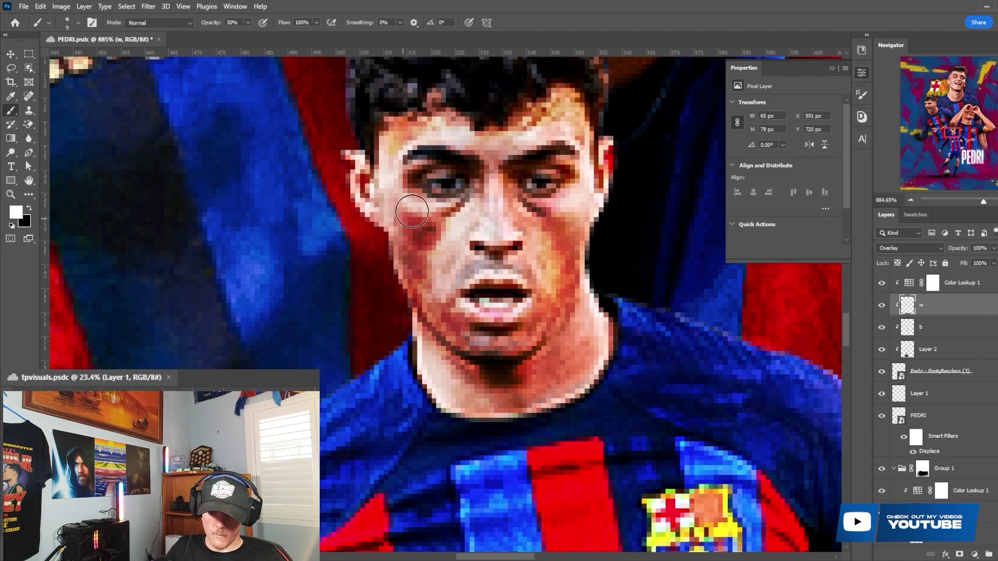
scroll(530, 270, "down", 10)
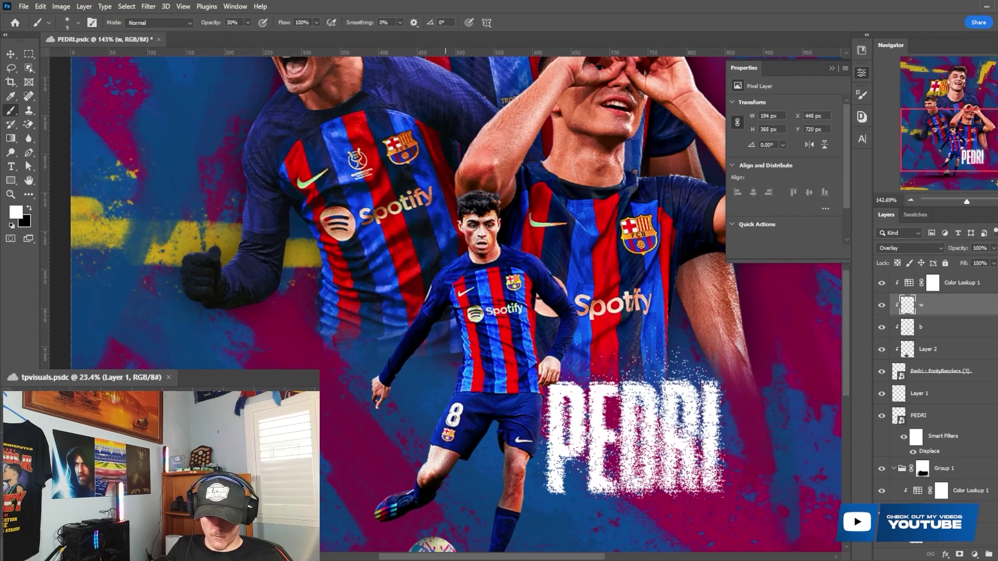
scroll(527, 479, "down", 1)
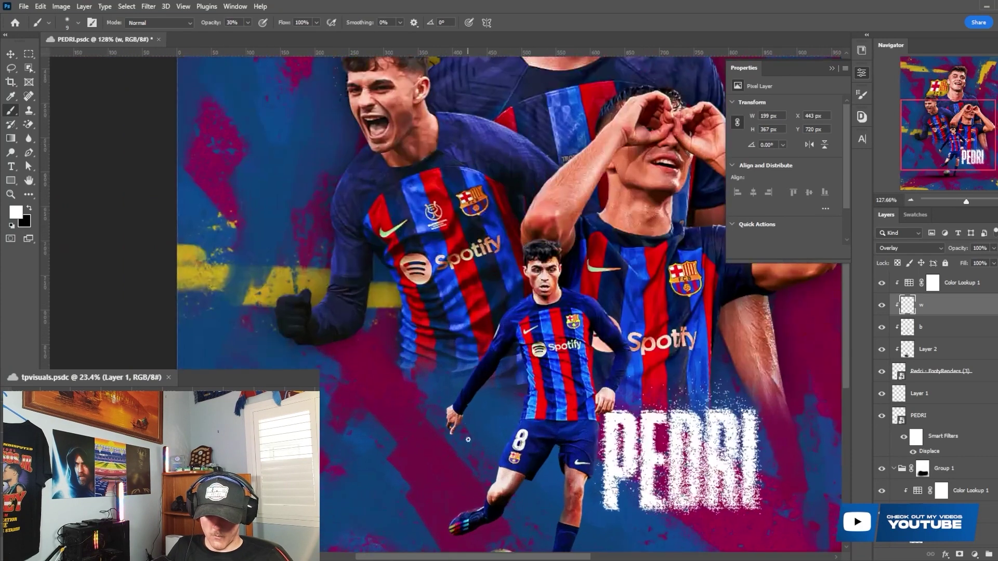
scroll(488, 426, "down", 7)
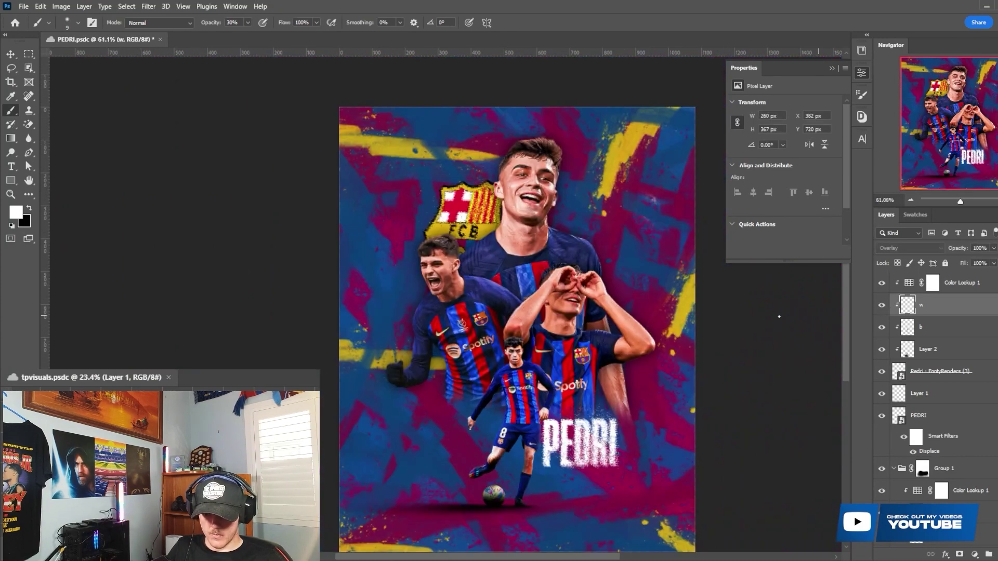
- Set the w and b layers clipped to the player holding his hands over his eyes to the Overlay blend mode
scroll(419, 304, "up", 3)
scroll(419, 303, "down", 3)
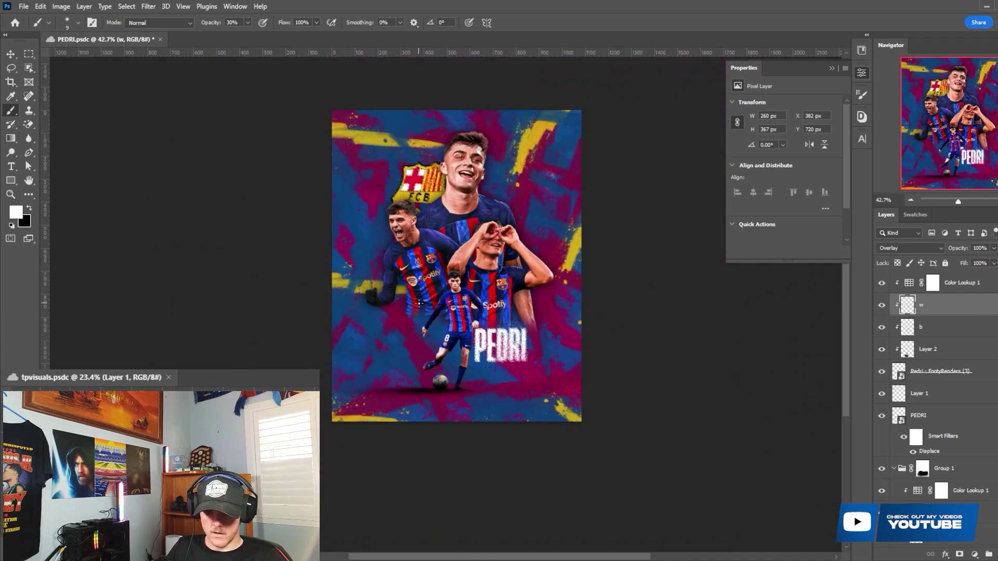
scroll(433, 312, "up", 2)
key("v")
left_click(527, 271)
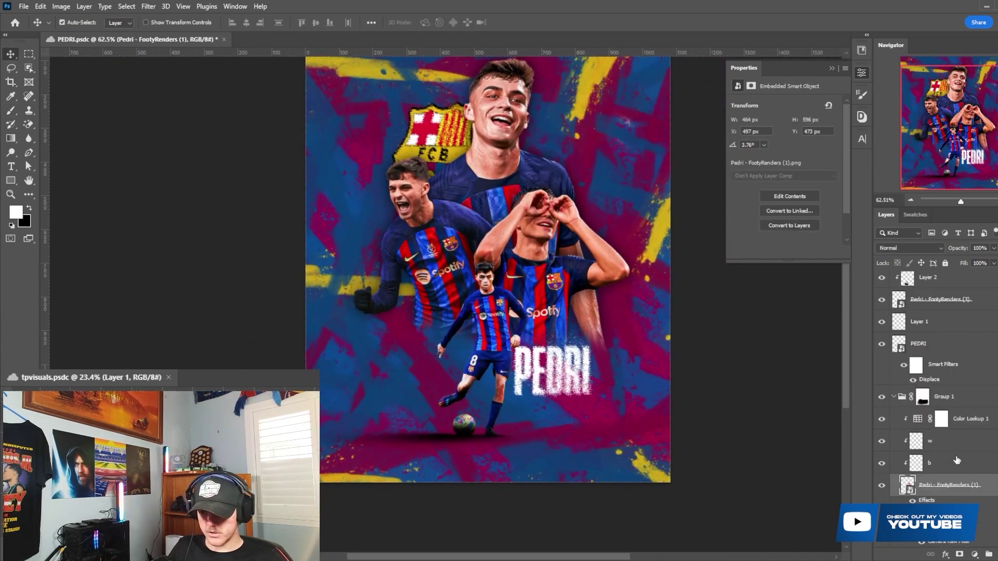
left_click(932, 444)
left_click(932, 463, "shift")
left_click(915, 248)
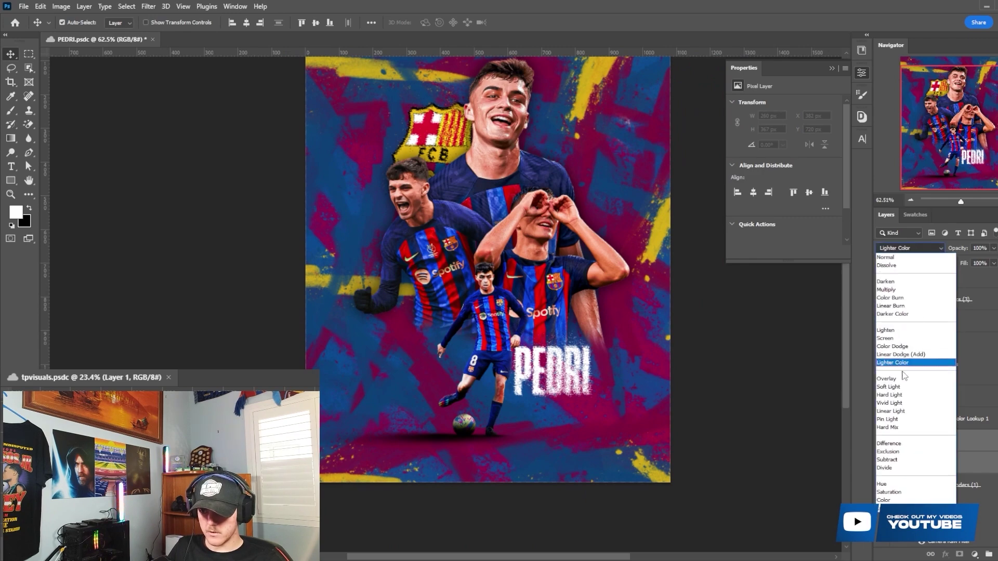
left_click(907, 379)
left_click(945, 263)
left_click(945, 264)
- Paint black shadows at 18% brush opacity over the neck of the player with raised hands, on his b layer
left_click(931, 441)
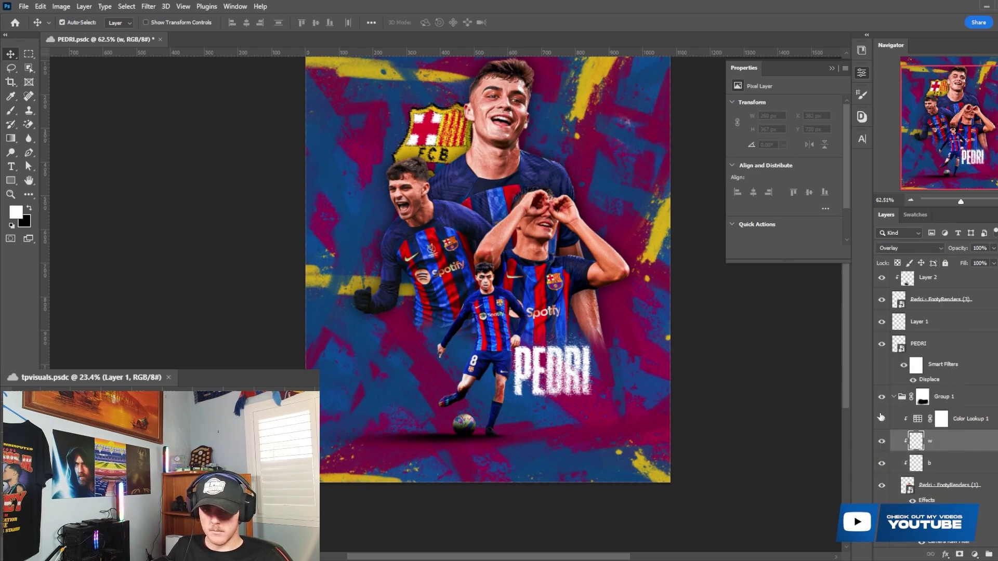
scroll(538, 159, "up", 8)
key("b")
scroll(623, 332, "down", 8)
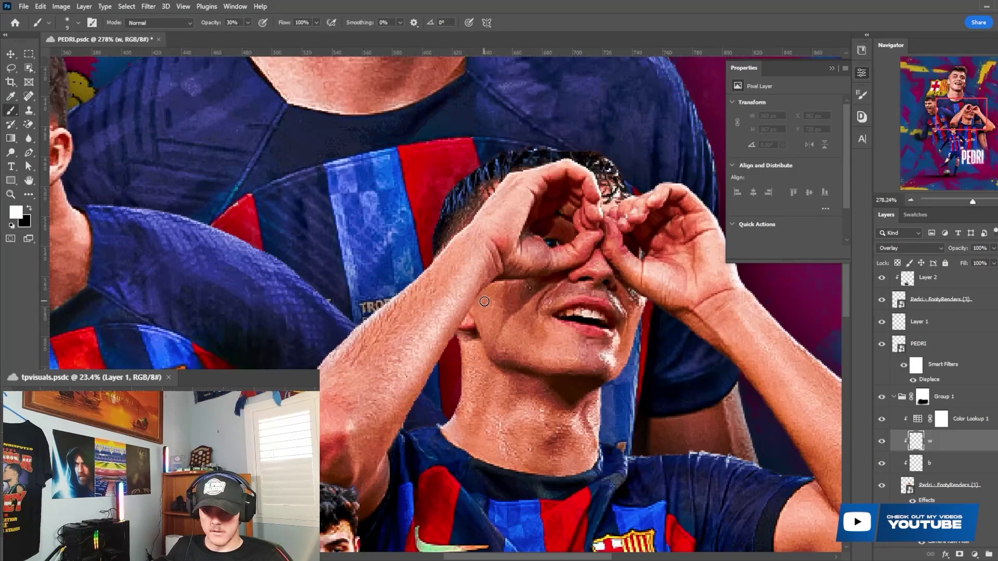
left_click(949, 468)
scroll(510, 342, "up", 6)
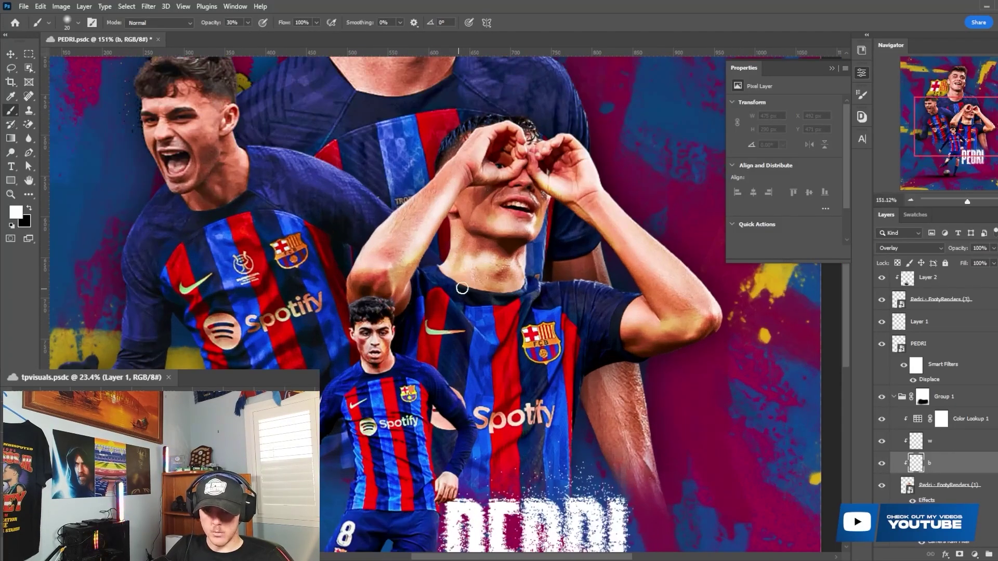
key("x")
scroll(468, 278, "up", 4)
left_click_drag(447, 250, 535, 259)
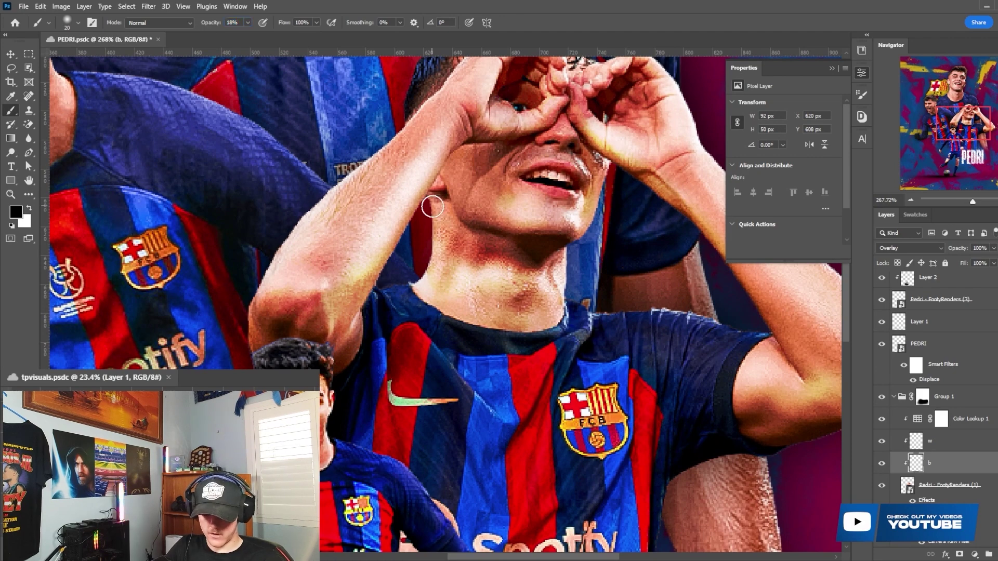
- Shade the raised forearm and wrist beside the shouting player on the b layer, resizing the brush to fit
key("bracketright")
mouse_move(495, 259)
left_mouse_down()
mouse_move(458, 271)
mouse_move(487, 307)
mouse_move(531, 330)
mouse_move(566, 326)
mouse_move(419, 316)
mouse_move(316, 342)
mouse_move(324, 298)
mouse_move(387, 186)
mouse_move(373, 205)
mouse_move(372, 194)
mouse_move(379, 232)
left_mouse_up()
key("bracketright")
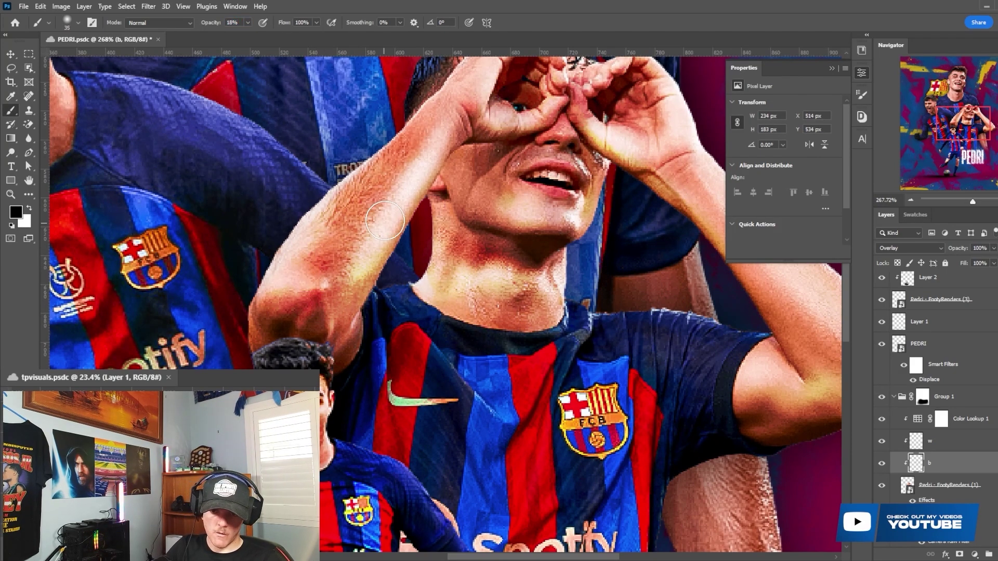
key("bracketleft")
left_click_drag(406, 162, 459, 115)
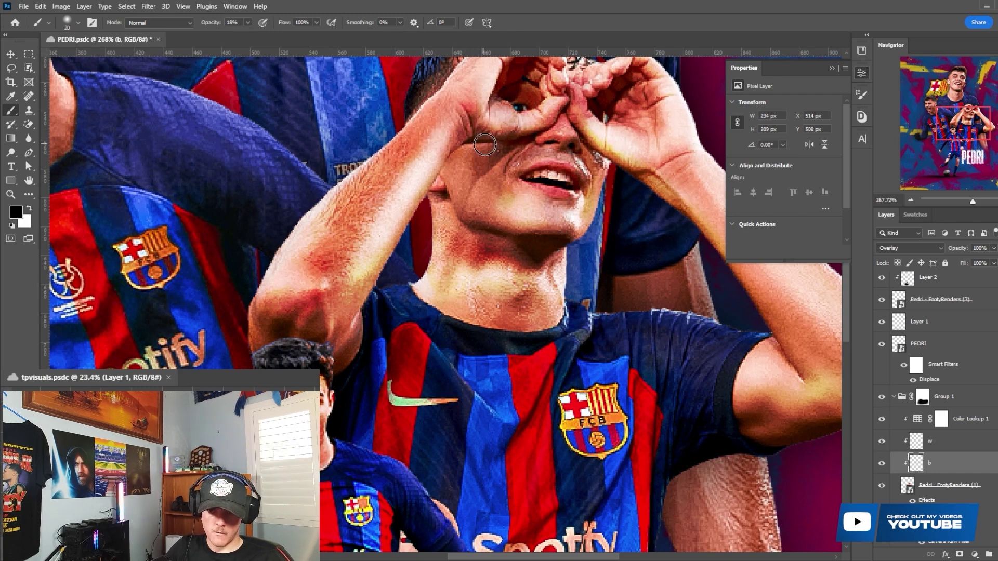
- Shade the face, both cupped hands and the outer arm of the player with raised hands
scroll(515, 130, "up", 2)
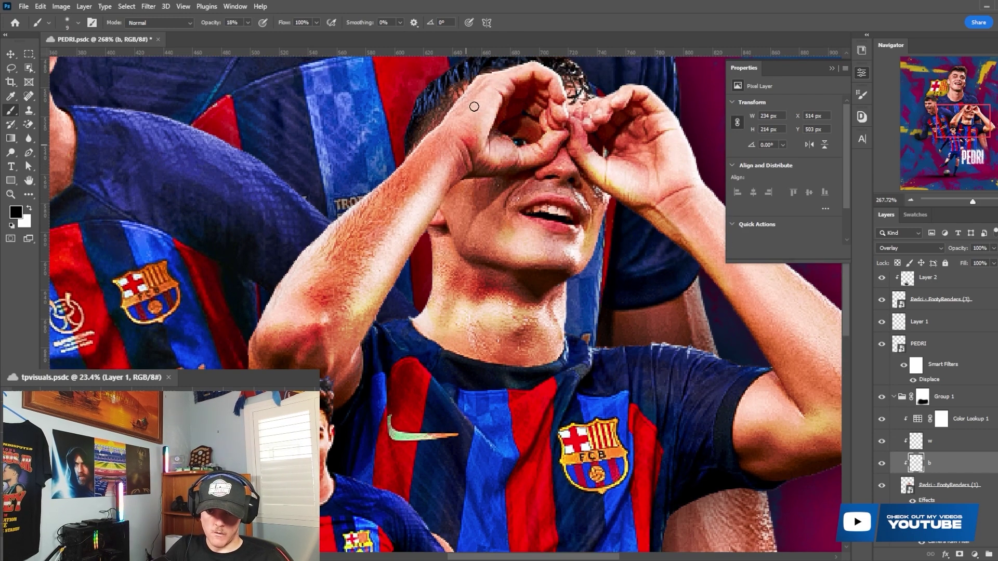
mouse_move(498, 202)
left_mouse_down()
mouse_move(468, 230)
mouse_move(459, 224)
mouse_move(449, 258)
mouse_move(586, 271)
mouse_move(603, 229)
mouse_move(601, 162)
mouse_move(583, 145)
mouse_move(588, 118)
mouse_move(646, 91)
left_mouse_up()
key("bracketright")
key("bracketright")
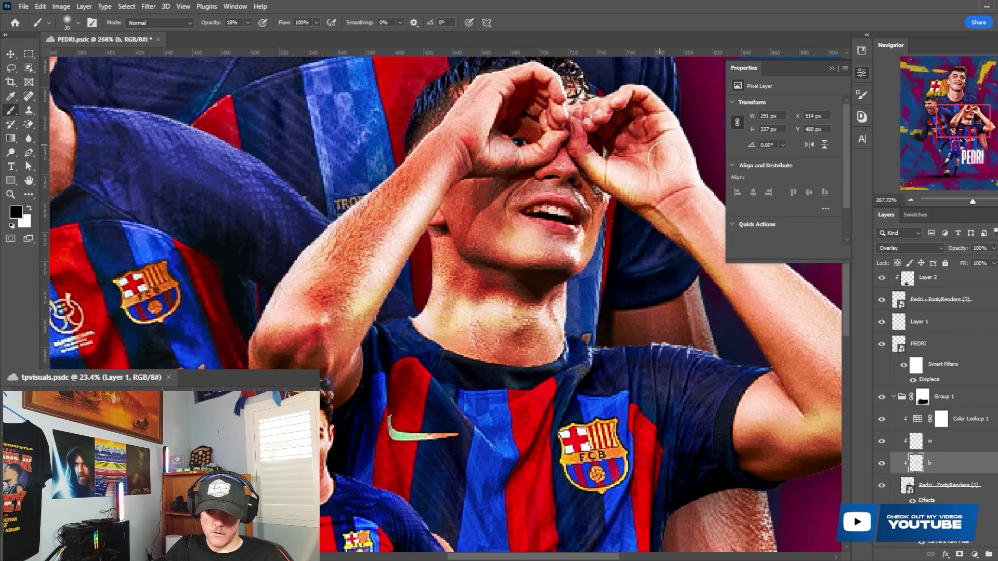
key("bracketleft")
scroll(712, 223, "down", 5)
scroll(701, 298, "down", 5)
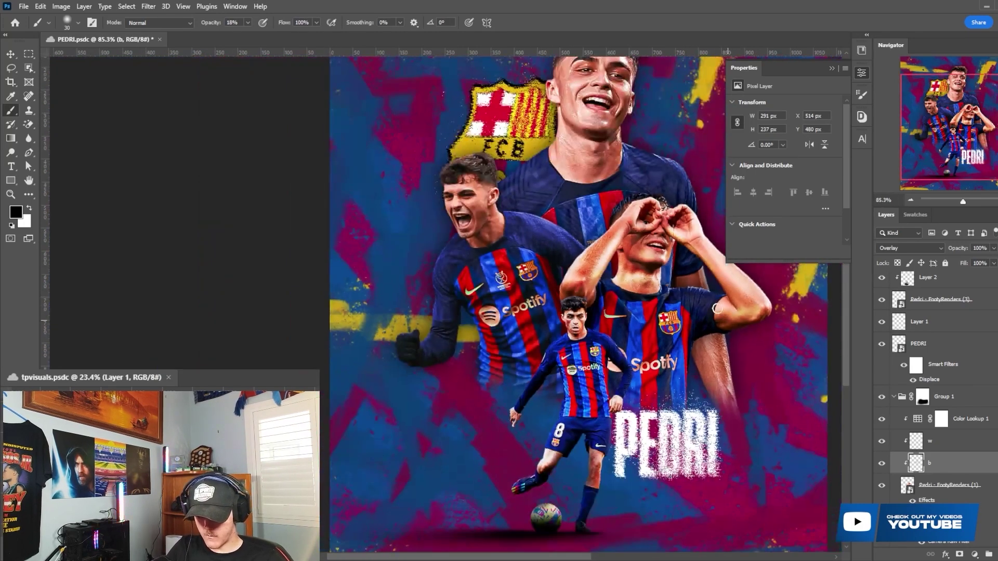
scroll(755, 324, "up", 4)
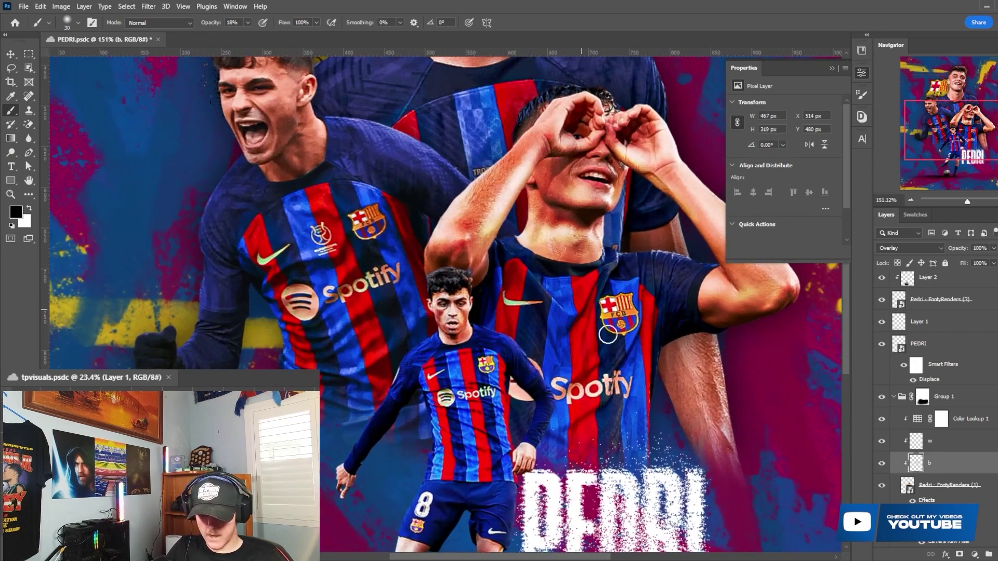
- Paint shadows over the jersey of the player with raised hands at 33% brush opacity and compare the layer visibility
mouse_move(544, 390)
left_mouse_down()
mouse_move(566, 416)
mouse_move(605, 383)
left_mouse_up()
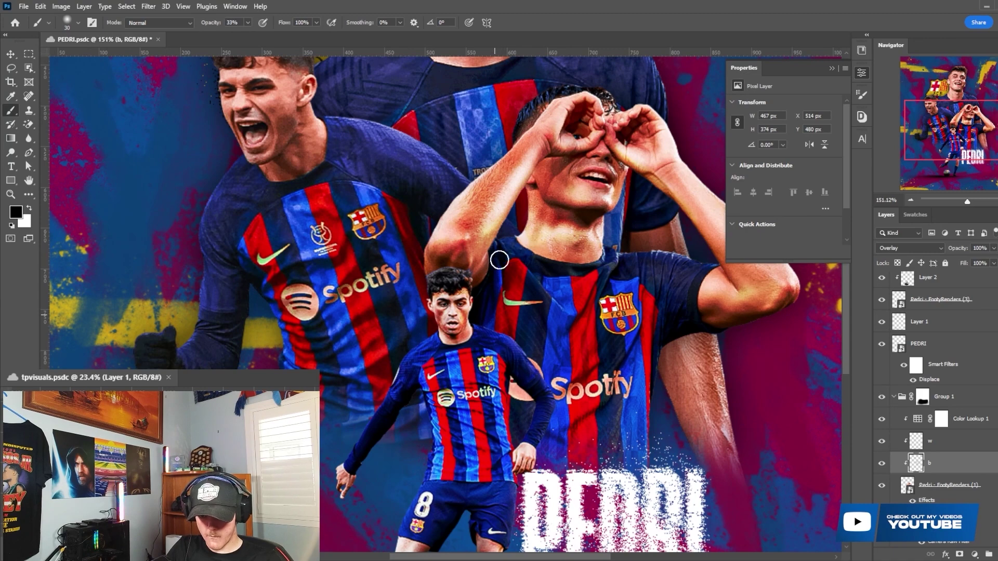
left_click_drag(542, 343, 582, 329)
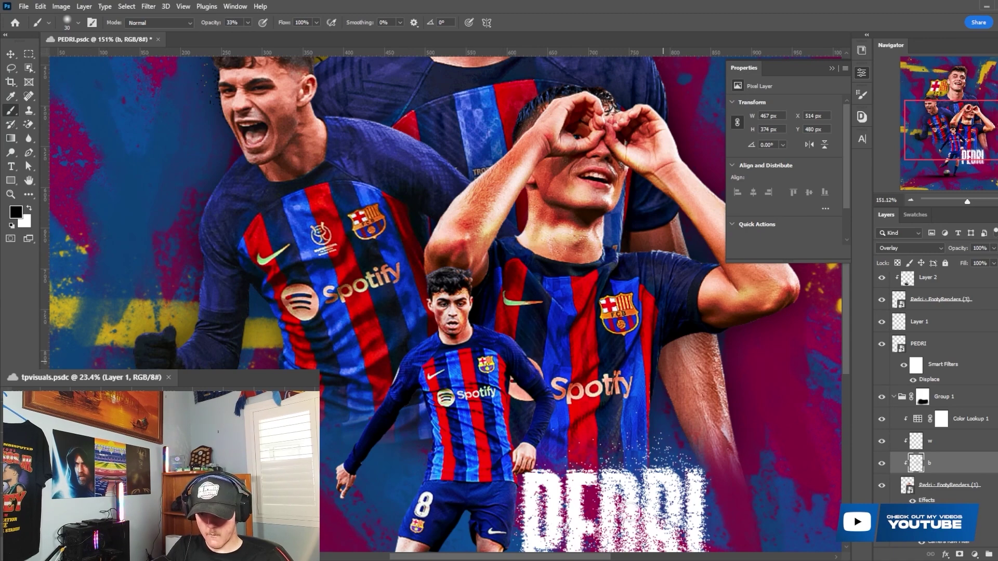
scroll(635, 505, "down", 5)
left_click_drag(882, 441, 882, 463)
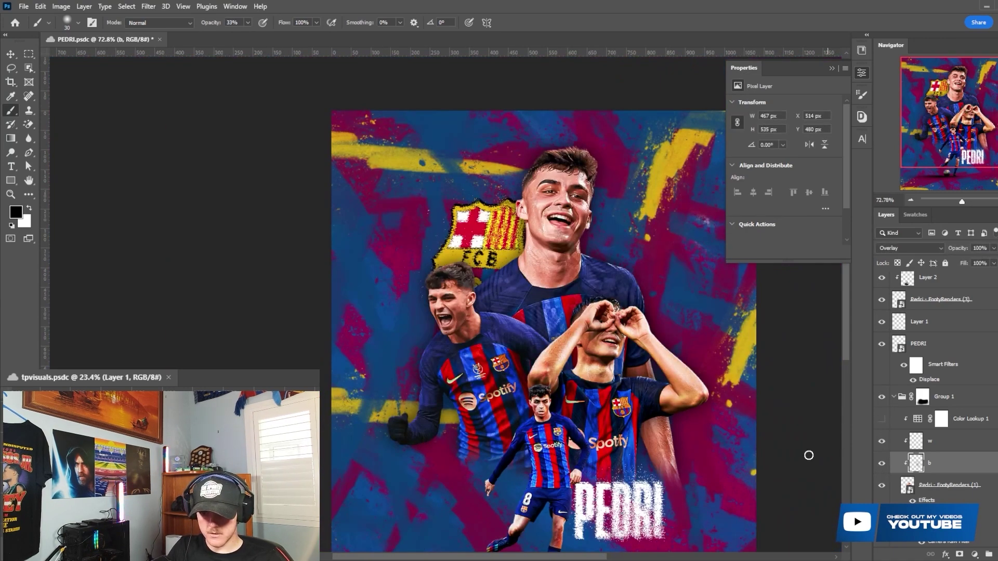
scroll(522, 326, "down", 3)
scroll(522, 326, "up", 2)
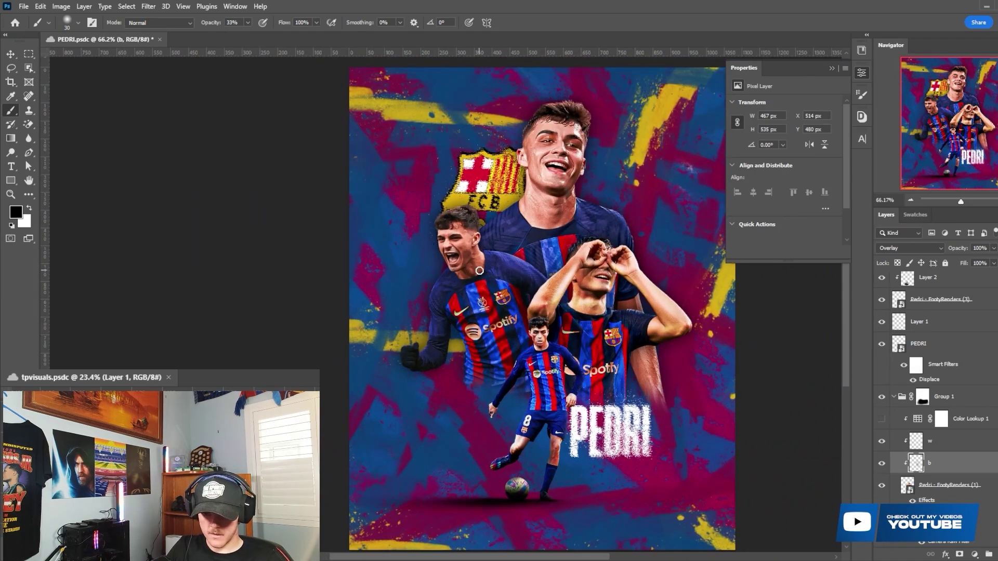
- Set the w and b layers of the shouting player in Group 2 to the Overlay blend mode
key("v")
left_click(480, 271)
left_click(966, 489)
left_click(965, 460, "shift")
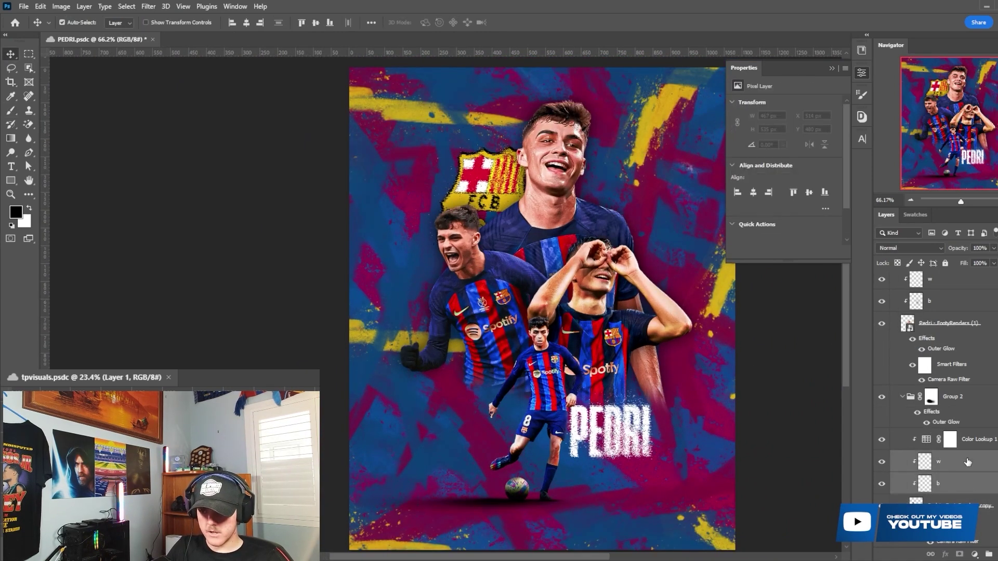
left_click(906, 247)
left_click(906, 361)
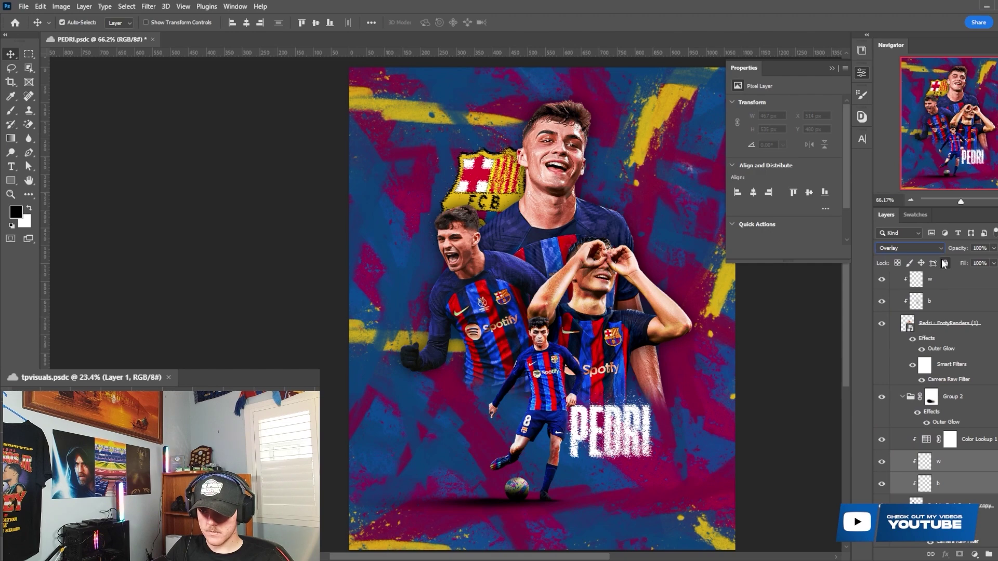
- Paint black shadows at 18% brush opacity over the shouting player's cheek and chin on his b layer
left_click(938, 484)
scroll(447, 239, "up", 5)
key("b")
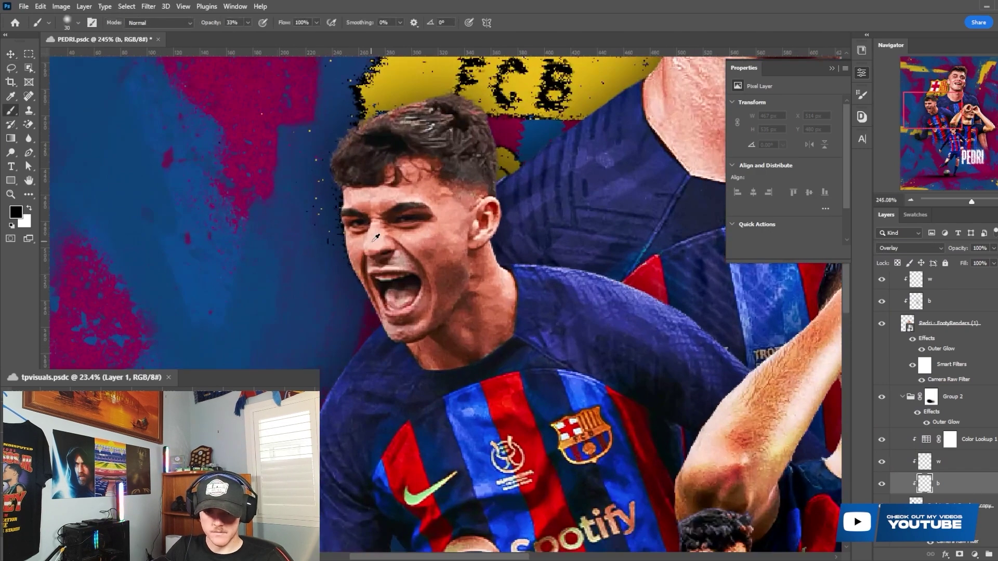
scroll(376, 237, "up", 3)
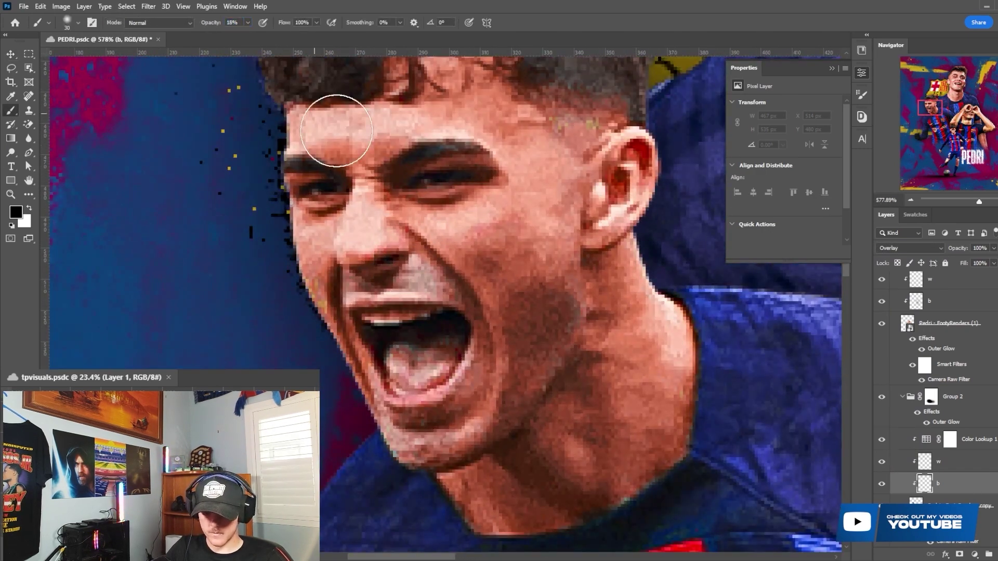
key("bracketleft")
key("bracketright")
mouse_move(512, 296)
left_mouse_down()
mouse_move(505, 313)
mouse_move(468, 294)
mouse_move(432, 241)
mouse_move(379, 397)
mouse_move(391, 419)
left_mouse_up()
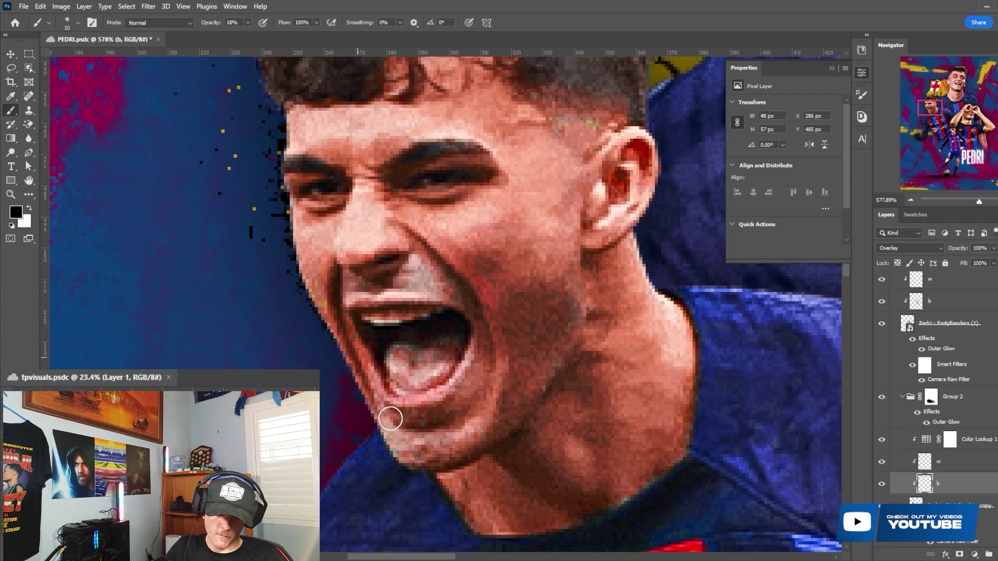
- Shade around the shouting player's eyes and nose with a smaller brush
key("bracketleft")
scroll(338, 203, "up", 1)
mouse_move(338, 206)
left_mouse_down()
mouse_move(337, 232)
mouse_move(452, 218)
mouse_move(449, 186)
mouse_move(563, 208)
mouse_move(479, 239)
mouse_move(438, 272)
left_mouse_up()
key("bracketright")
key("bracketleft")
scroll(575, 328, "down", 1)
- Darken the shouting player's jawline, neck and ear on the b layer, raising the brush opacity to 29%
mouse_move(574, 328)
left_mouse_down()
mouse_move(531, 405)
mouse_move(461, 439)
mouse_move(514, 368)
mouse_move(666, 341)
mouse_move(697, 265)
left_mouse_up()
scroll(461, 438, "down", 4)
key("bracketright")
scroll(697, 265, "up", 1)
scroll(676, 308, "up", 1)
key("bracketleft")
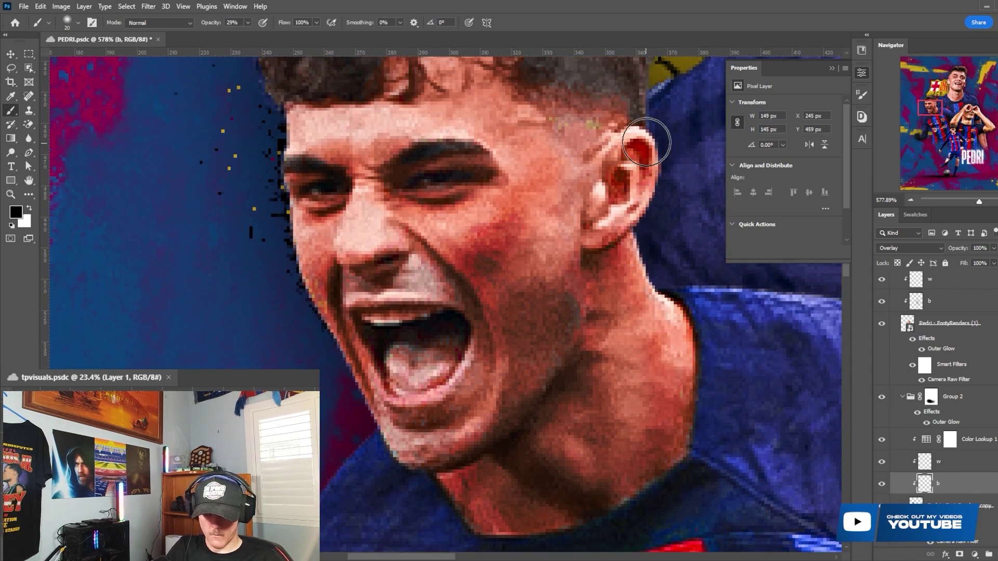
- Deepen the shadows along the shouting player's hair, temple and mouth area on the b layer
scroll(653, 140, "up", 2)
mouse_move(564, 172)
left_mouse_down()
mouse_move(542, 137)
mouse_move(493, 105)
mouse_move(405, 109)
mouse_move(376, 136)
mouse_move(274, 142)
mouse_move(400, 141)
left_mouse_up()
scroll(557, 194, "down", 1)
mouse_move(557, 194)
left_mouse_down()
mouse_move(544, 296)
mouse_move(499, 324)
mouse_move(494, 342)
mouse_move(606, 300)
mouse_move(547, 424)
mouse_move(478, 487)
mouse_move(405, 490)
mouse_move(479, 360)
mouse_move(407, 284)
mouse_move(331, 315)
mouse_move(360, 431)
mouse_move(380, 373)
mouse_move(348, 303)
mouse_move(440, 320)
mouse_move(431, 293)
mouse_move(345, 293)
mouse_move(352, 225)
mouse_move(356, 261)
mouse_move(379, 229)
mouse_move(410, 267)
mouse_move(434, 312)
left_mouse_up()
key("bracketleft")
scroll(445, 260, "down", 3)
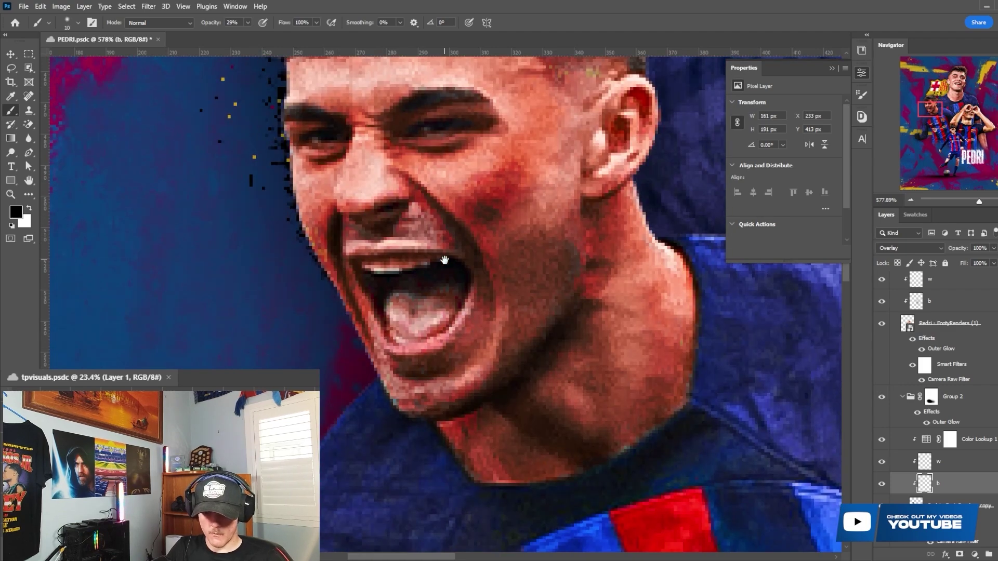
scroll(492, 250, "down", 5)
scroll(462, 254, "up", 4)
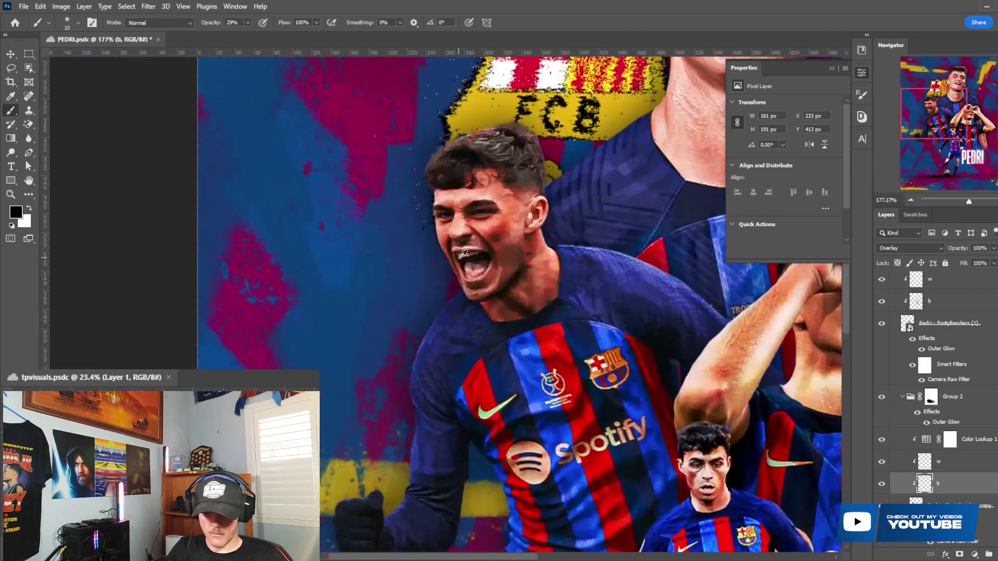
- Shade the shouting player's jersey, sleeve and gloved fist on the b layer with a larger brush
scroll(380, 359, "down", 4)
scroll(515, 305, "down", 3)
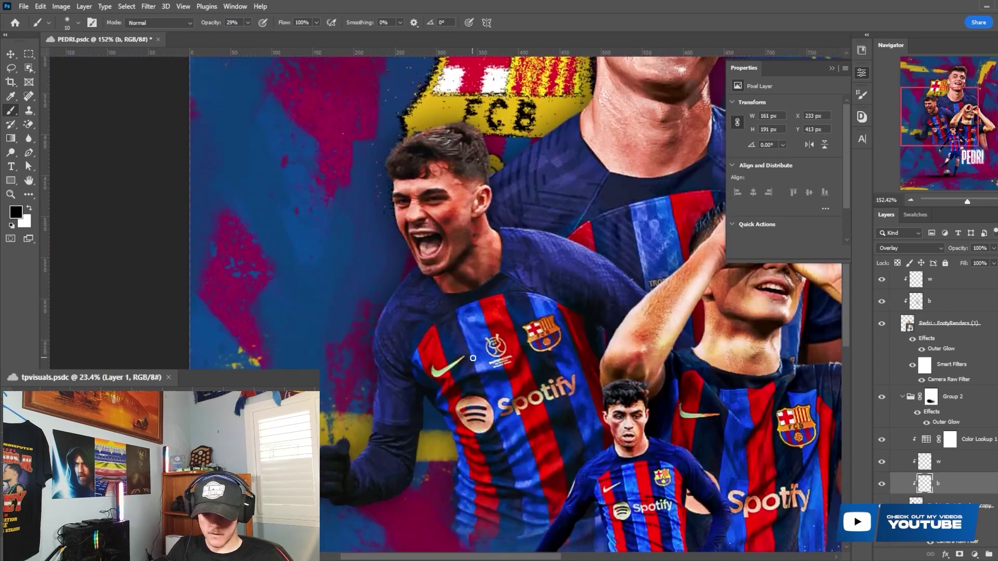
scroll(539, 280, "down", 2)
key("bracketright")
key("bracketright")
key("bracketright")
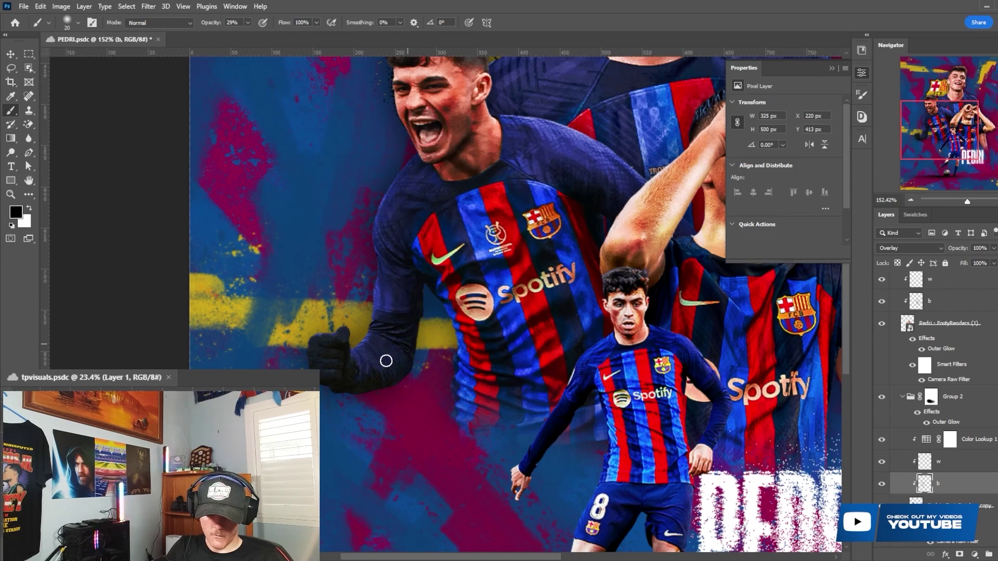
key("bracketright")
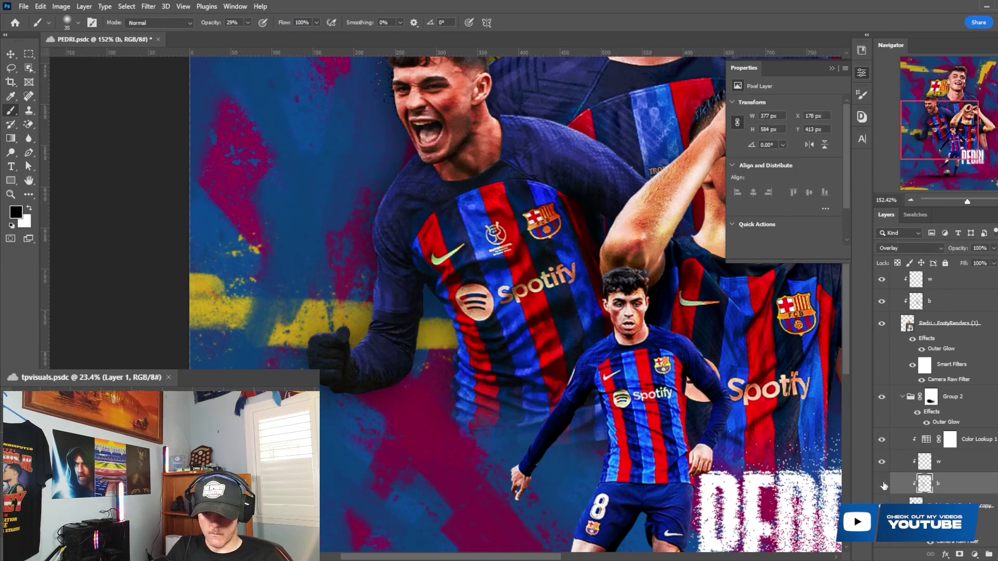
- Switch to the shouting player's w layer and paint white highlights across his forehead at 29% brush opacity
left_click(949, 441)
left_click(945, 460)
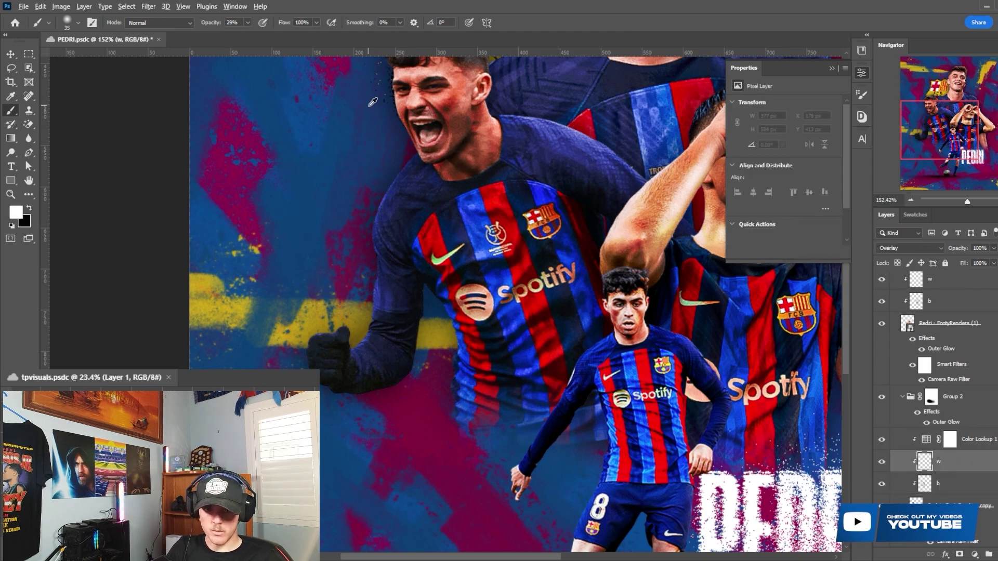
key("x")
scroll(528, 139, "up", 5)
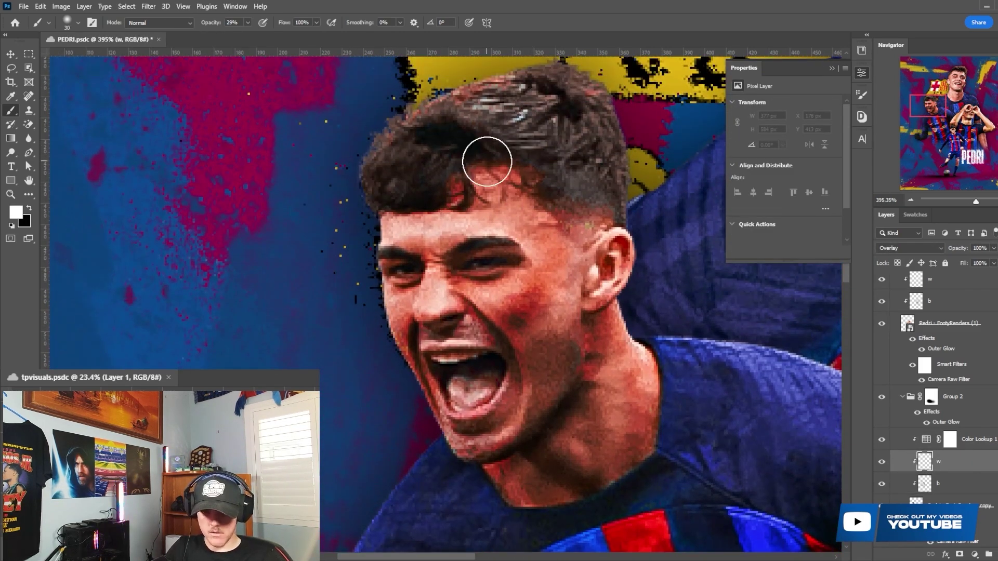
key("bracketleft")
key("bracketleft")
left_click_drag(406, 213, 464, 235)
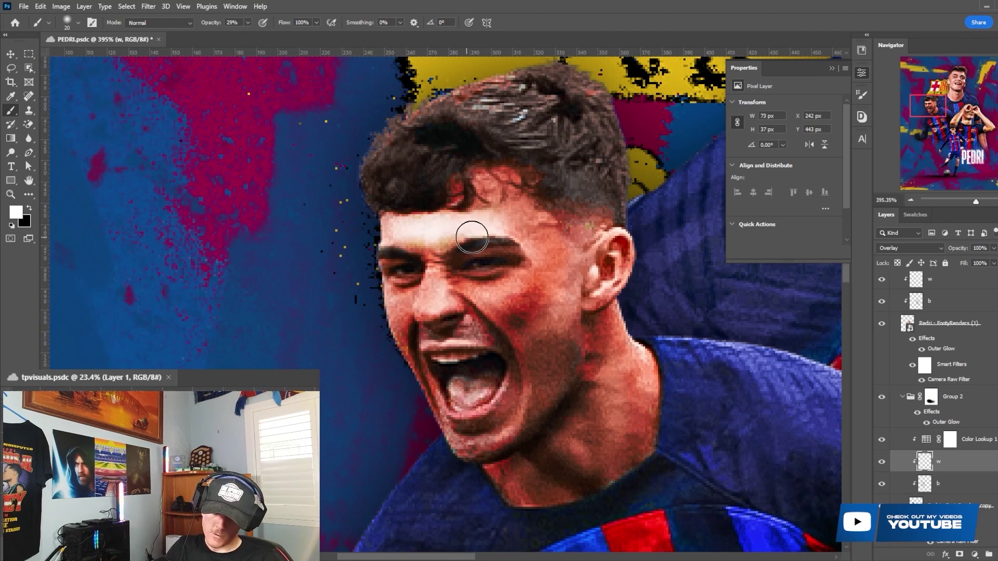
- Paint white highlights over the shouting player's nose, cheeks and chin on the w layer
key("bracketright")
key("bracketright")
mouse_move(415, 292)
left_mouse_down()
mouse_move(396, 327)
mouse_move(444, 308)
mouse_move(510, 315)
mouse_move(532, 282)
mouse_move(534, 249)
mouse_move(543, 315)
left_mouse_up()
scroll(543, 315, "down", 2)
key("bracketleft")
mouse_move(525, 241)
left_mouse_down()
mouse_move(561, 249)
mouse_move(575, 290)
mouse_move(539, 354)
mouse_move(465, 377)
mouse_move(426, 323)
left_mouse_up()
scroll(472, 225, "down", 3)
scroll(472, 224, "down", 4)
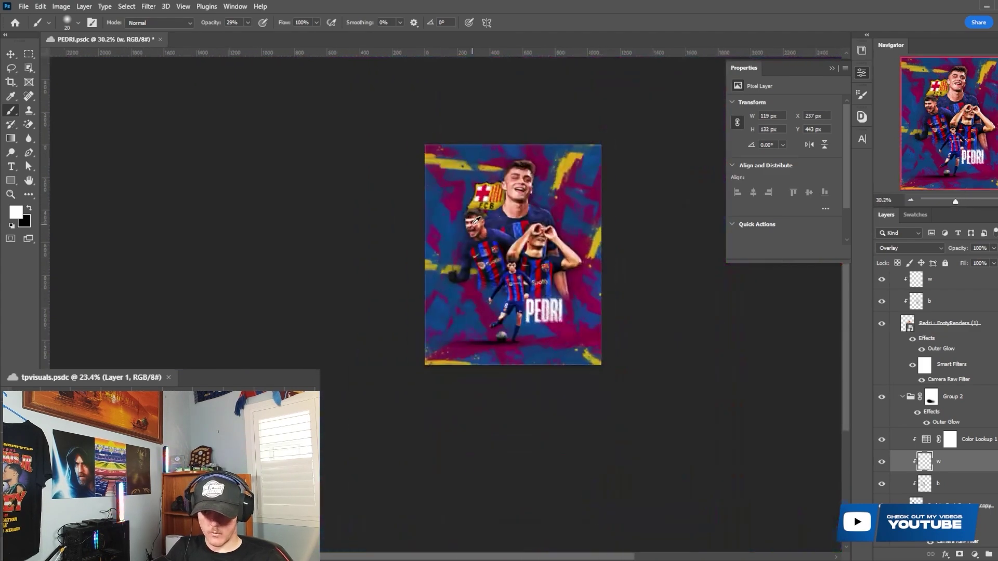
- Add white highlights to the shouting player's neck and ear on the w layer and review the whole poster
scroll(518, 235, "up", 7)
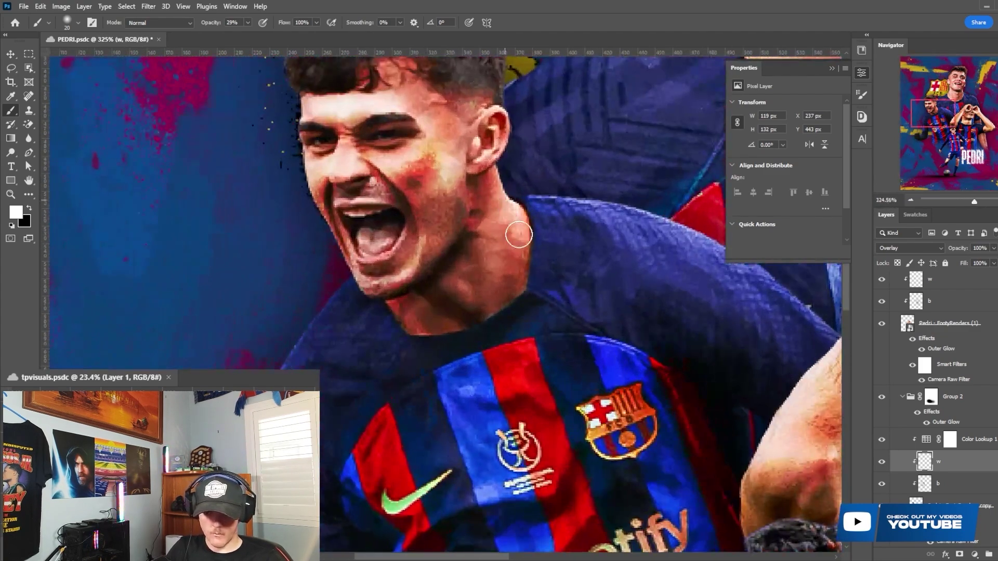
mouse_move(519, 235)
left_mouse_down()
mouse_move(512, 295)
mouse_move(434, 329)
mouse_move(494, 212)
mouse_move(496, 172)
mouse_move(474, 162)
mouse_move(455, 168)
left_mouse_up()
scroll(391, 277, "down", 3)
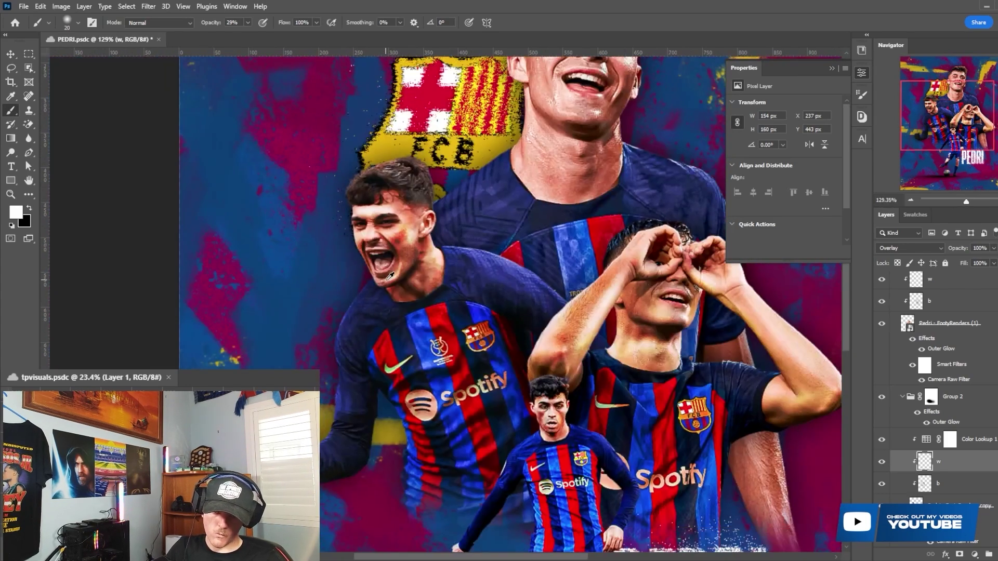
scroll(414, 214, "down", 5)
scroll(585, 278, "up", 3)
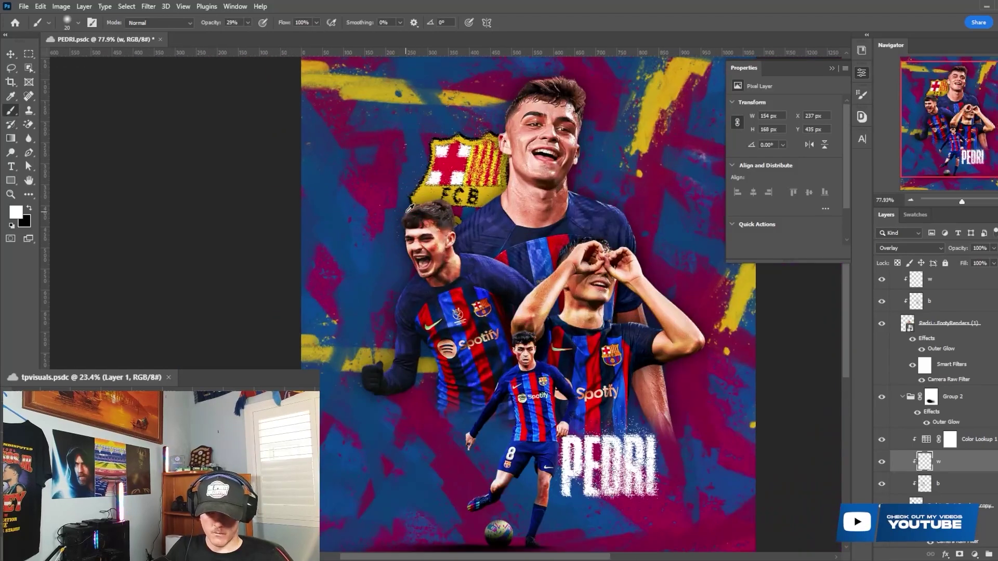
- Toggle the shouting player's w and b layers off and on to compare him with and without the shading
left_click_drag(881, 484, 882, 462)
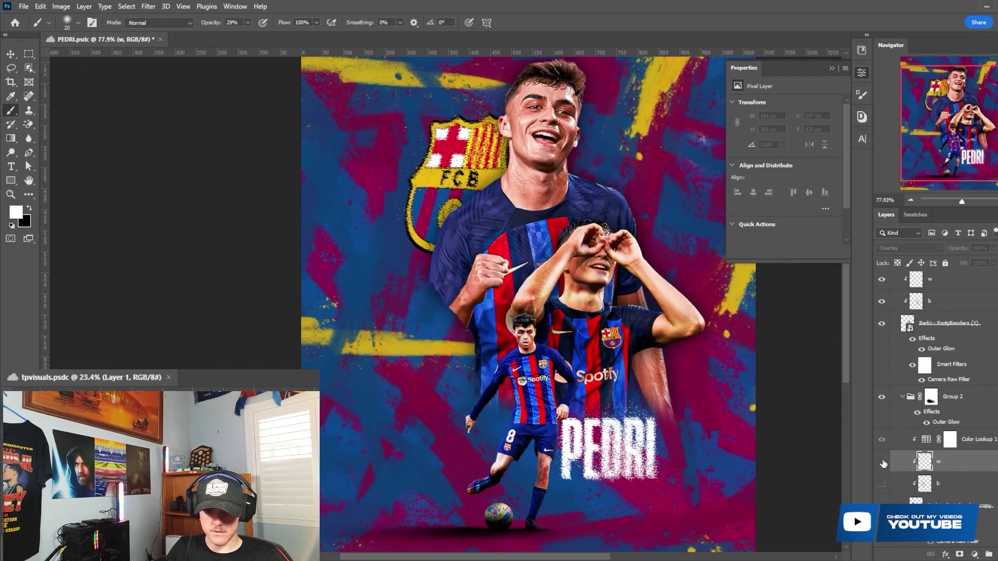
left_click(883, 482)
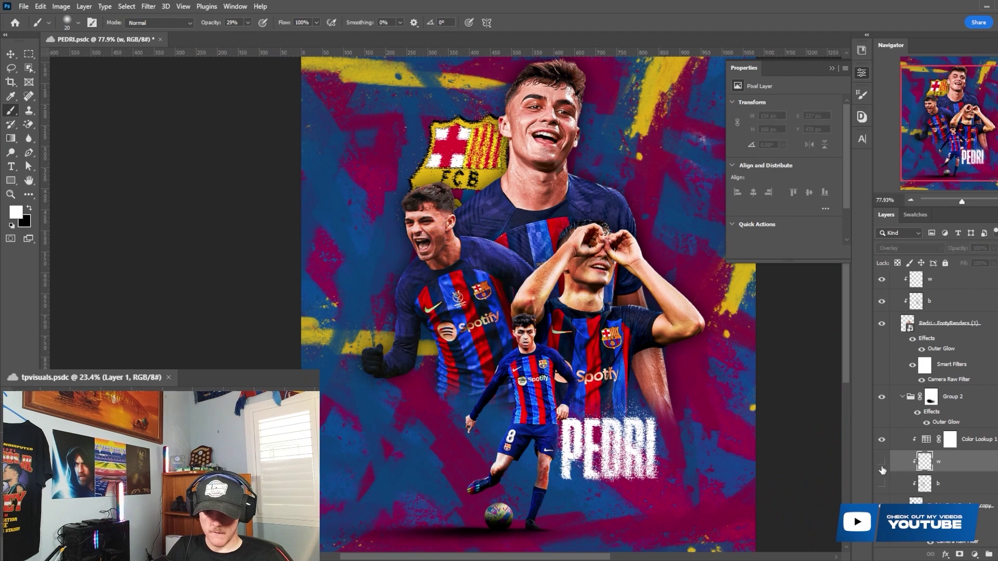
left_click(882, 484)
left_click(882, 484)
left_click(882, 484)
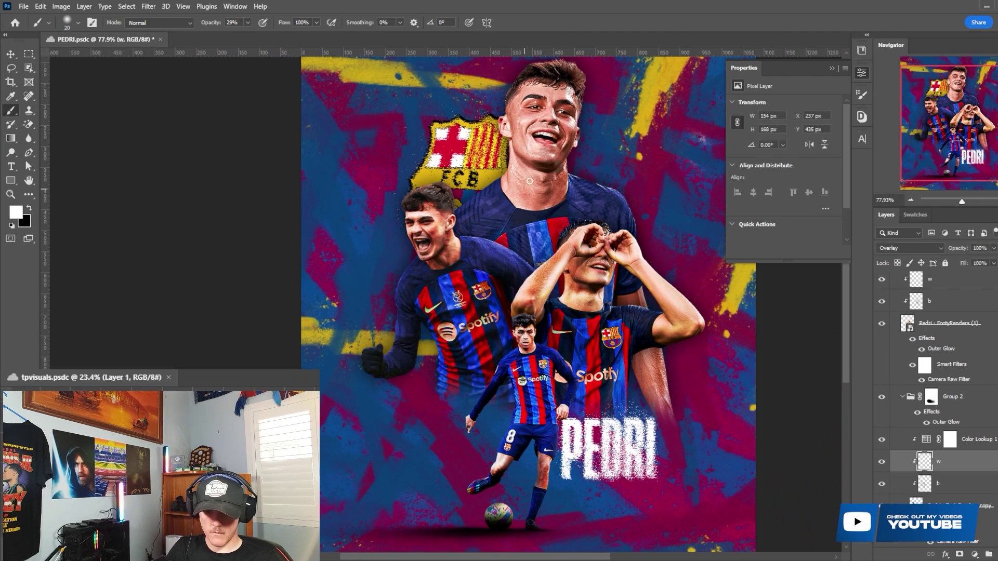
scroll(542, 168, "down", 1)
- Set the w and b layers of the large laughing player to Overlay blend mode
key("v")
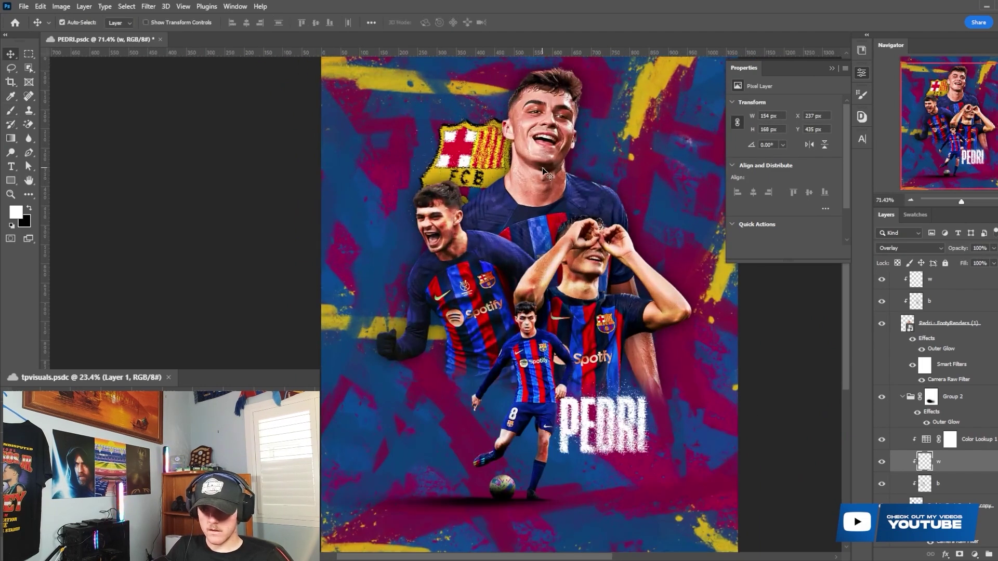
left_click(542, 167)
left_click(964, 425)
key("x")
scroll(640, 327, "down", 3)
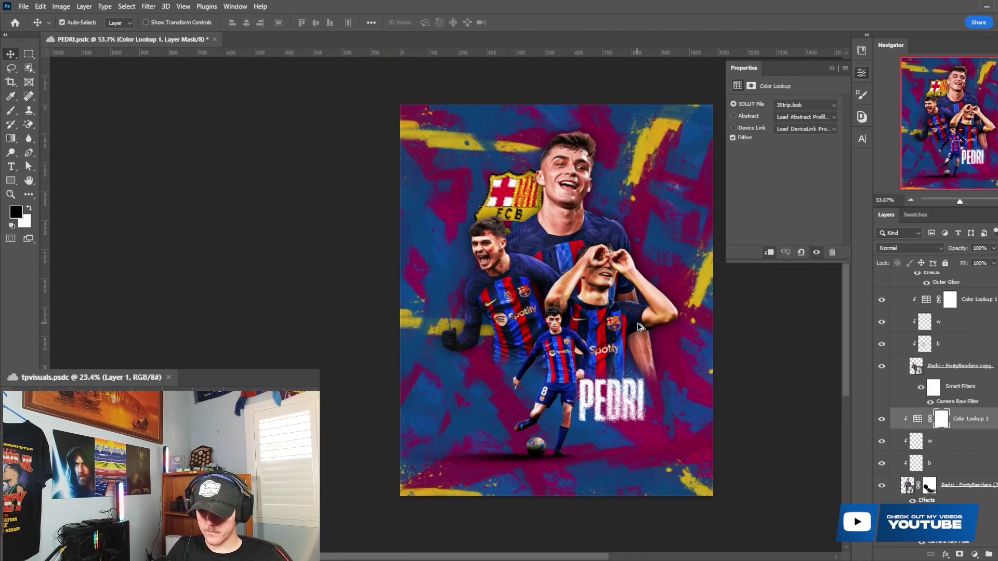
left_click(962, 450)
left_click(962, 462, "shift")
left_click(910, 247)
left_click(909, 375)
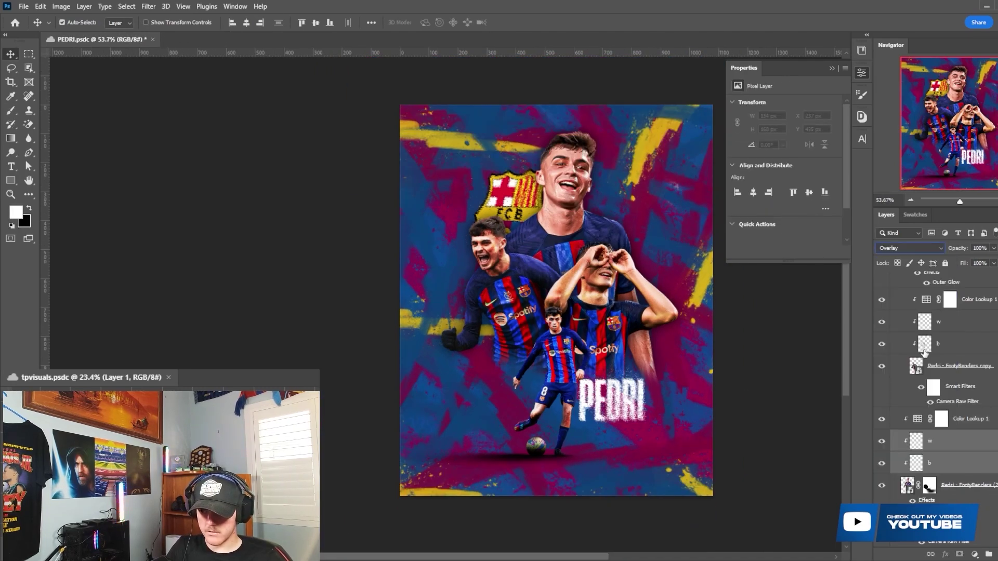
- Paint white highlights over the large laughing player's forehead, nose, cheek and chin on his w layer at 29% brush opacity
left_click(930, 441)
scroll(520, 176, "up", 5)
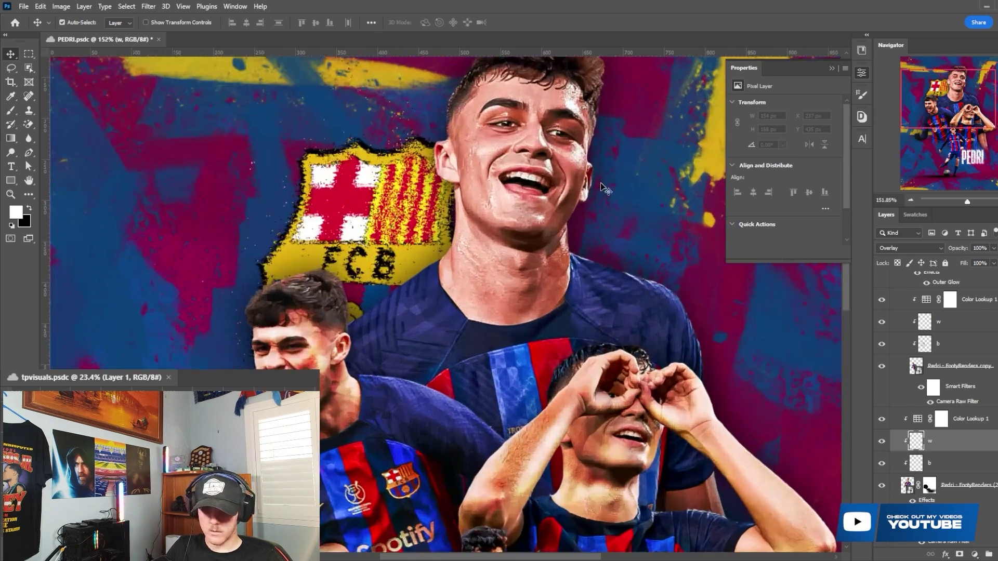
key("b")
scroll(506, 180, "up", 3)
mouse_move(446, 218)
left_mouse_down()
mouse_move(450, 312)
mouse_move(494, 401)
mouse_move(533, 376)
left_mouse_up()
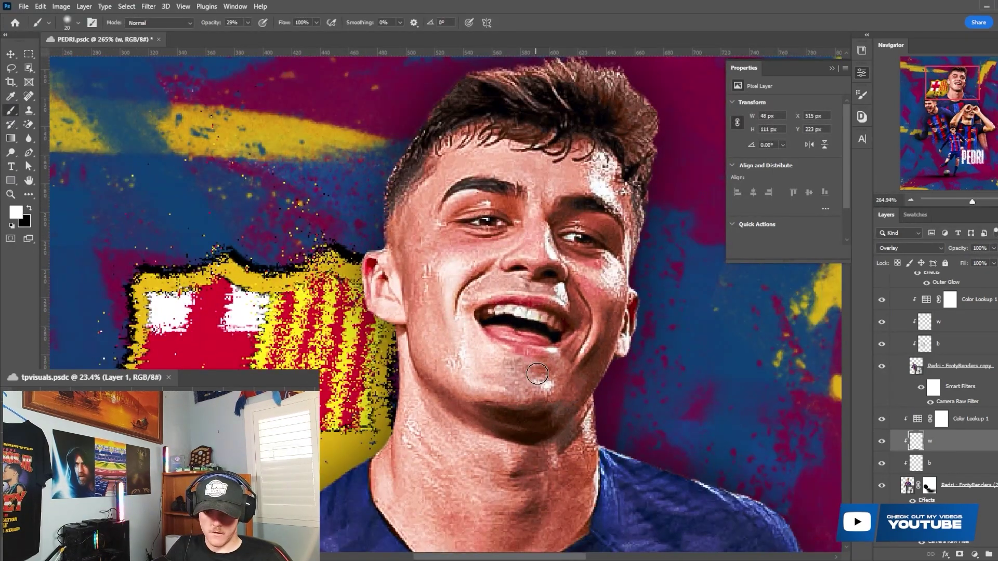
- Add white highlights along the large player's jaw, ear side and neck on the w layer
scroll(502, 353, "down", 2)
mouse_move(447, 333)
left_mouse_down()
mouse_move(414, 456)
mouse_move(397, 444)
mouse_move(427, 386)
left_mouse_up()
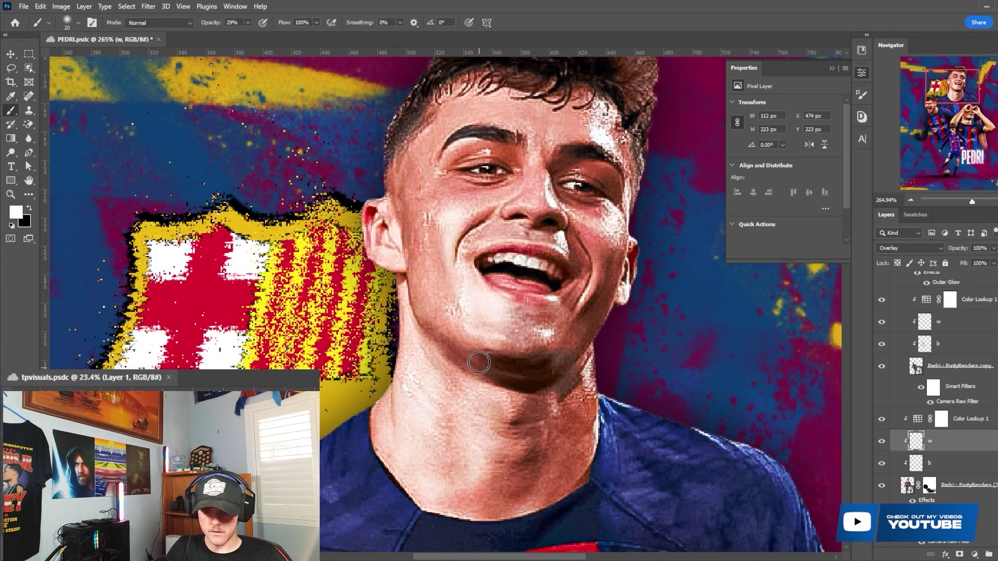
mouse_move(443, 295)
left_mouse_down()
mouse_move(530, 115)
mouse_move(603, 130)
mouse_move(621, 224)
mouse_move(575, 383)
mouse_move(601, 374)
mouse_move(492, 491)
mouse_move(423, 444)
left_mouse_up()
mouse_move(431, 277)
left_mouse_down()
mouse_move(416, 229)
mouse_move(418, 188)
mouse_move(454, 113)
mouse_move(551, 104)
left_mouse_up()
scroll(560, 199, "down", 2)
- Switch to the large player's b layer and paint black shadows over the darker areas of his face
left_click(935, 463)
scroll(569, 229, "up", 5)
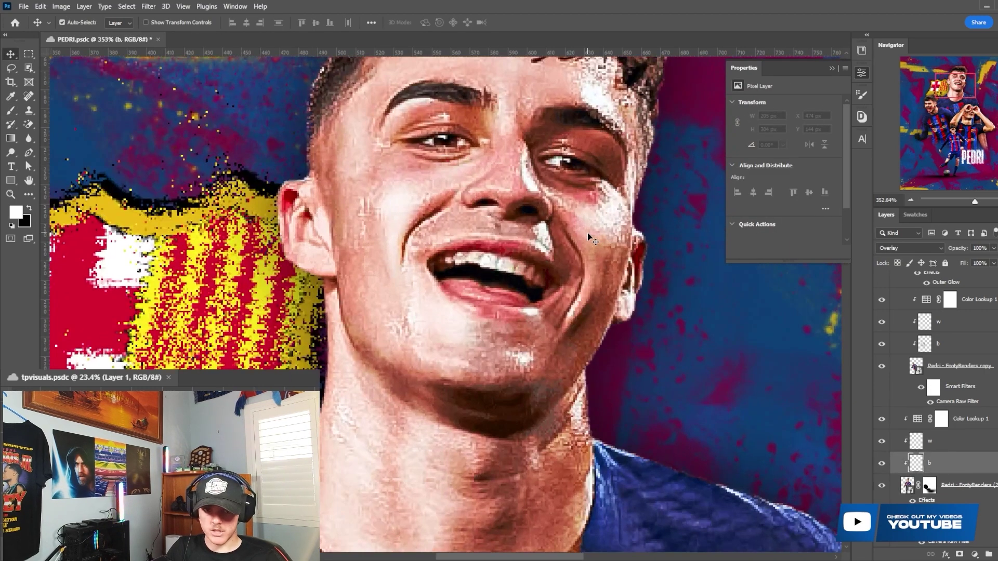
mouse_move(557, 264)
left_mouse_down()
mouse_move(540, 352)
mouse_move(548, 314)
mouse_move(431, 285)
mouse_move(453, 232)
left_mouse_up()
mouse_move(483, 187)
left_mouse_down()
mouse_move(493, 134)
mouse_move(397, 161)
mouse_move(341, 191)
left_mouse_up()
scroll(359, 183, "up", 2)
mouse_move(346, 275)
left_mouse_down()
mouse_move(363, 276)
mouse_move(452, 100)
mouse_move(630, 169)
mouse_move(616, 353)
left_mouse_up()
- Paint black shadows under the large player's jaw and down his neck on the b layer
scroll(616, 354, "down", 2)
left_click_drag(598, 266, 539, 408)
scroll(539, 408, "down", 2)
mouse_move(526, 354)
left_mouse_down()
mouse_move(485, 382)
mouse_move(520, 430)
mouse_move(561, 444)
left_mouse_up()
scroll(567, 431, "down", 5)
scroll(568, 428, "down", 3)
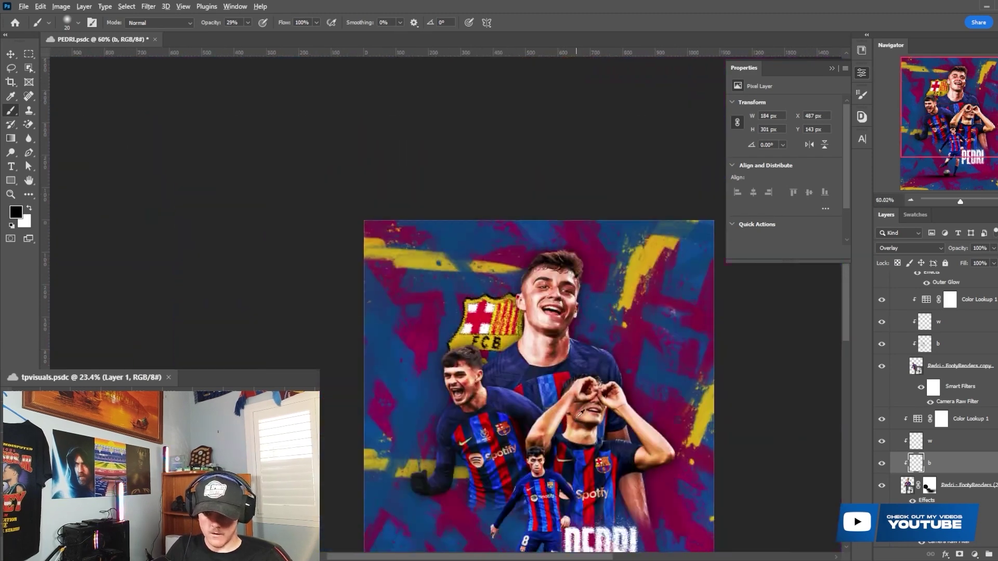
- Shade the large player's jersey on the b layer with a larger brush
scroll(619, 334, "up", 3)
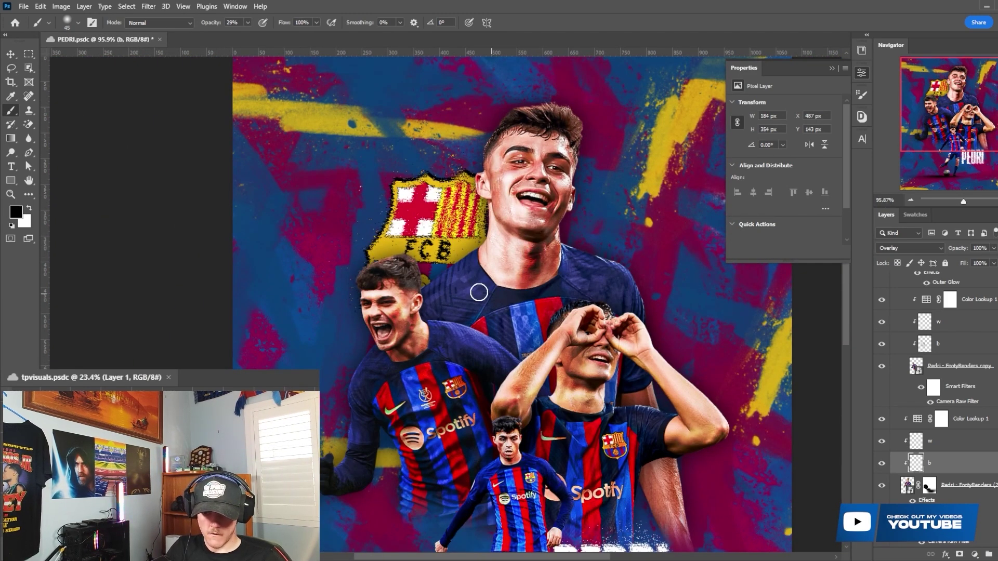
left_click_drag(467, 290, 535, 385)
scroll(620, 382, "down", 6)
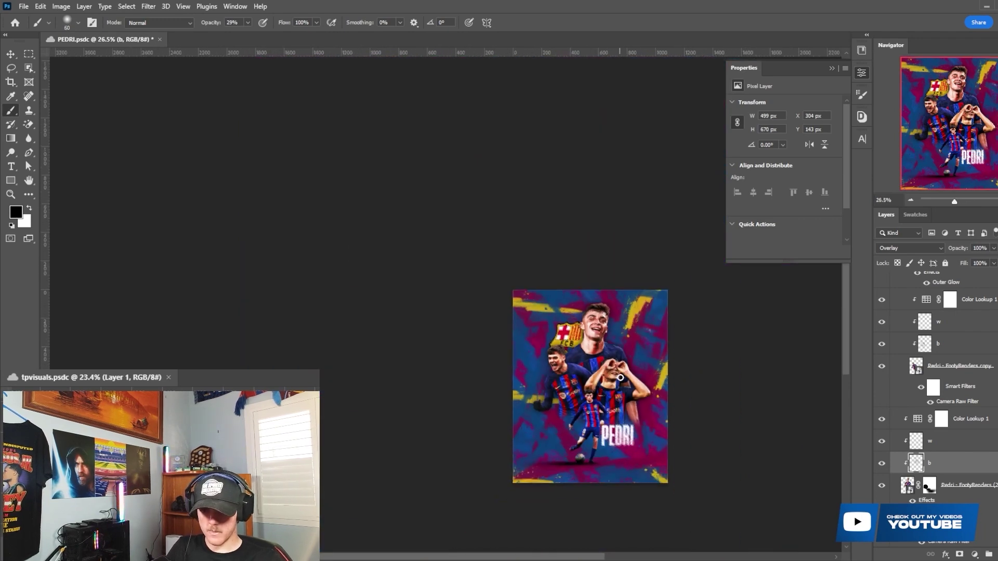
scroll(620, 379, "down", 1)
- Add a Color Lookup adjustment layer above all layers and load the EJD Make it Pop 2.3DL LUT
scroll(945, 374, "up", 7)
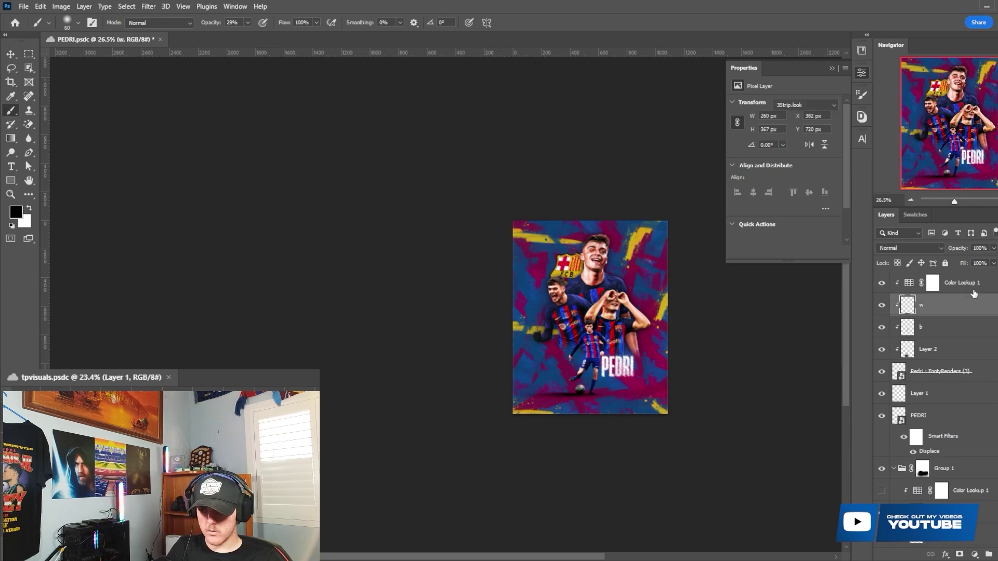
left_click(968, 285)
left_click(975, 555)
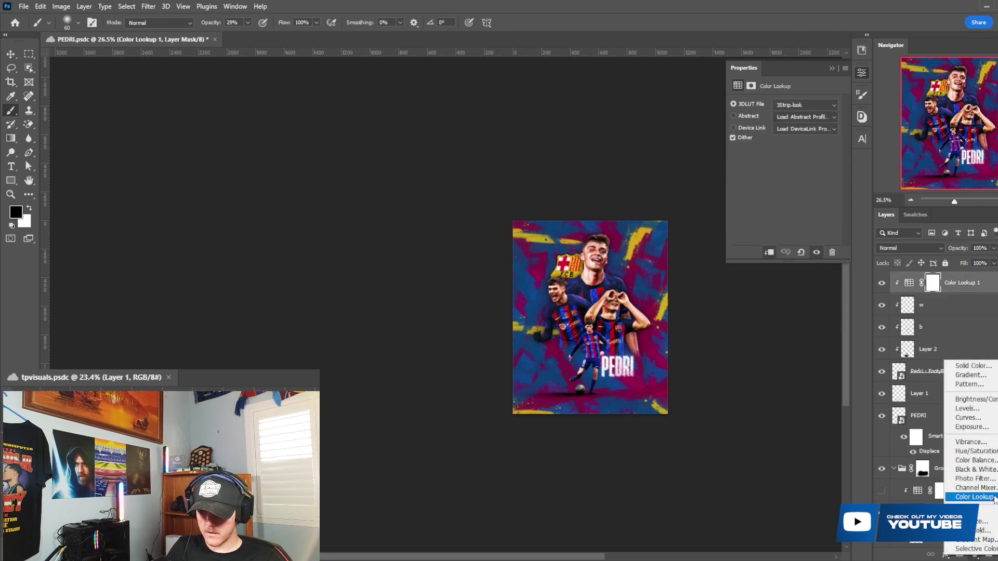
left_click(975, 497)
left_click(820, 106)
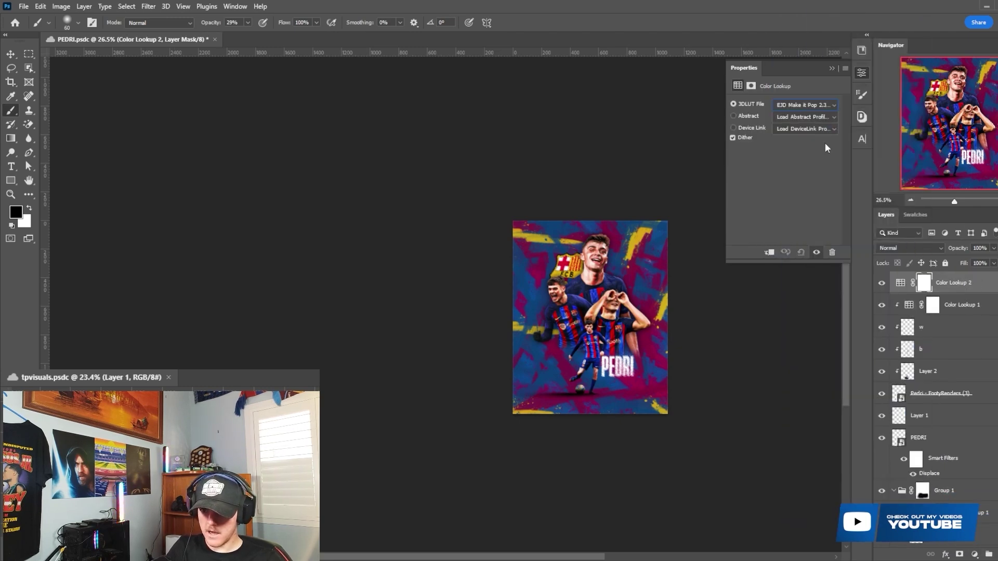
left_click(789, 127)
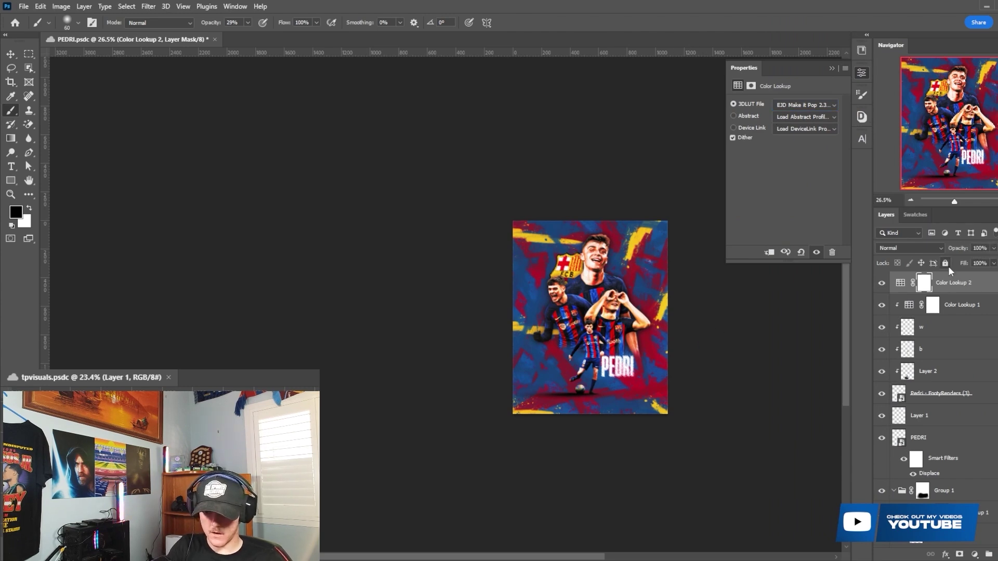
- Preview the other EJD Make it Pop and EJD Teal and Orange LUTs on the whole poster
key("ctrl+0")
left_click(798, 106)
scroll(811, 77, "up", 5)
left_click(811, 42)
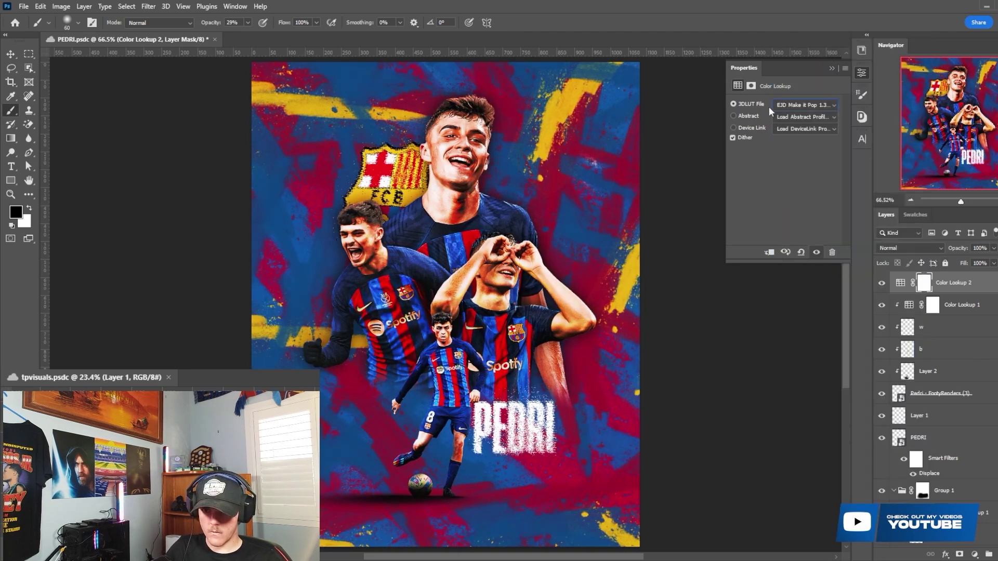
key("Down")
key("Down")
key("Down")
key("Down")
key("Down")
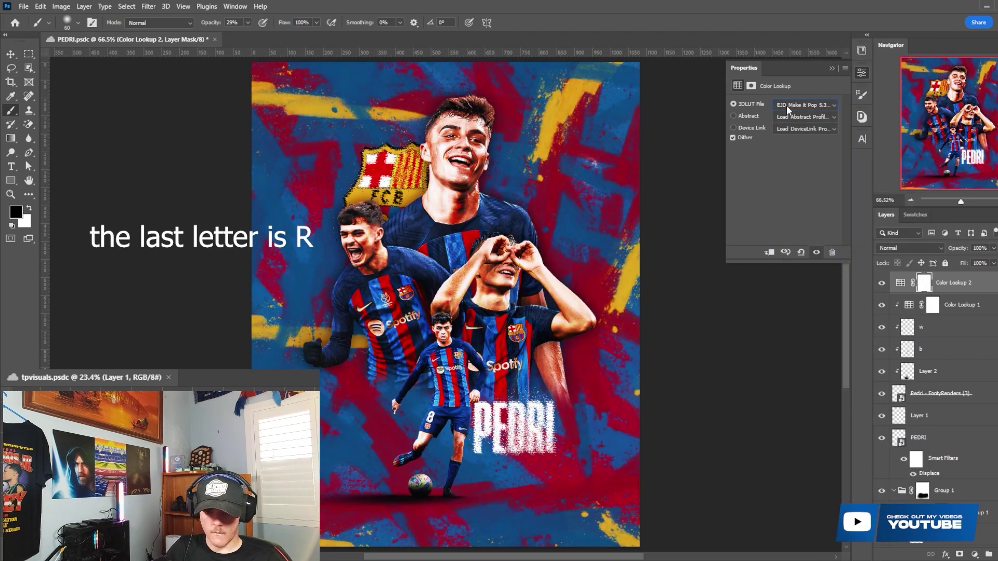
key("Down")
key("Down")
key("Down")
key("Down")
key("Down")
key("Down")
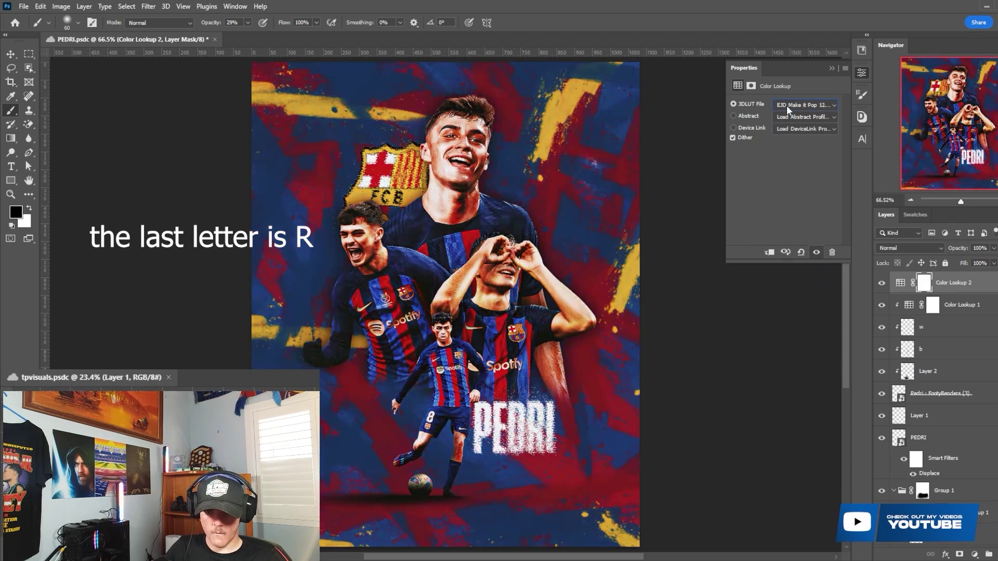
key("Down")
key("Down")
key("Down")
key("Down")
key("Down")
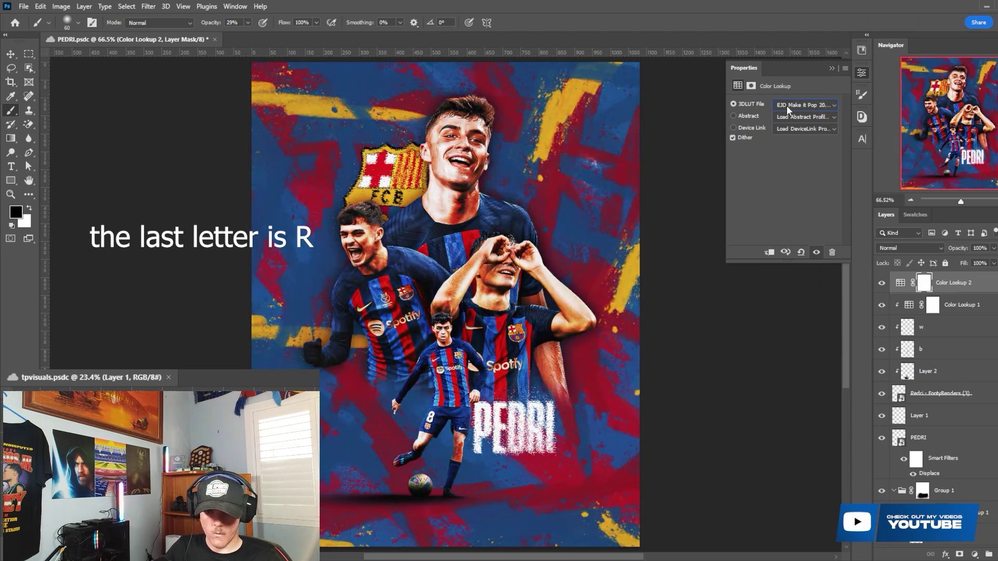
key("Down")
key("Down")
key("Down")
key("Down")
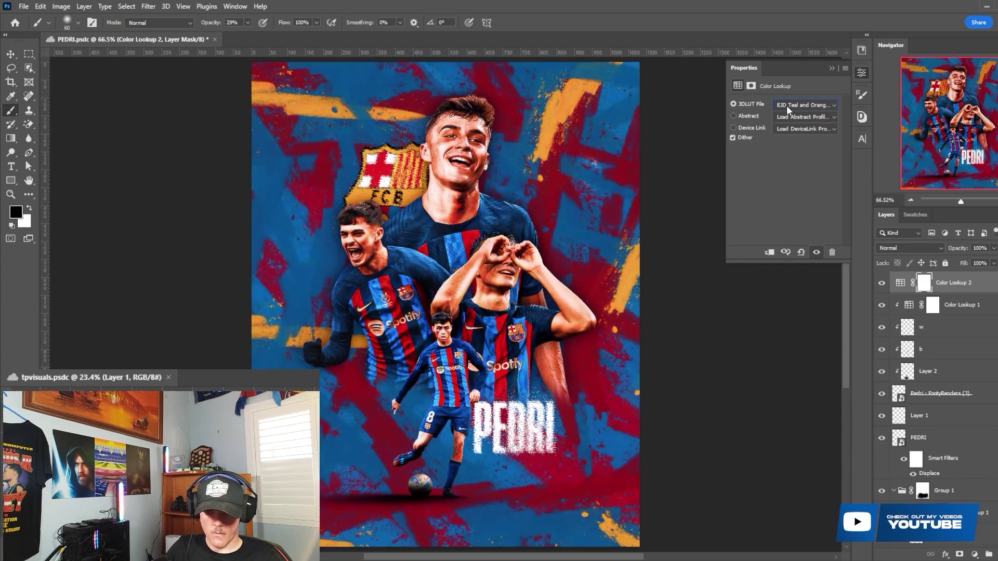
key("Down")
key("Down")
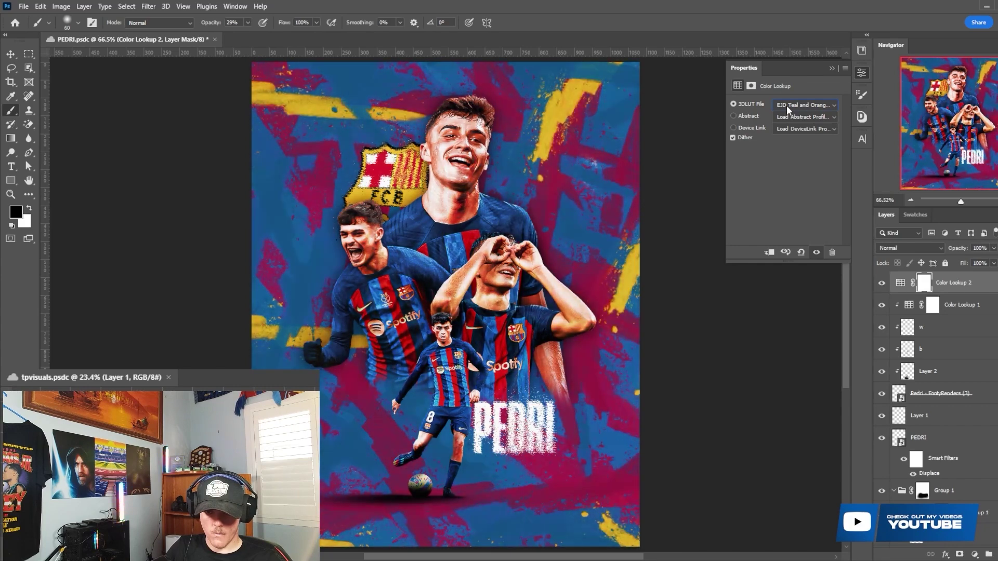
- Choose the EJD Make it Pop 2.3DL LUT for the top Color Lookup layer and lower its opacity to about 48%
left_click(787, 105)
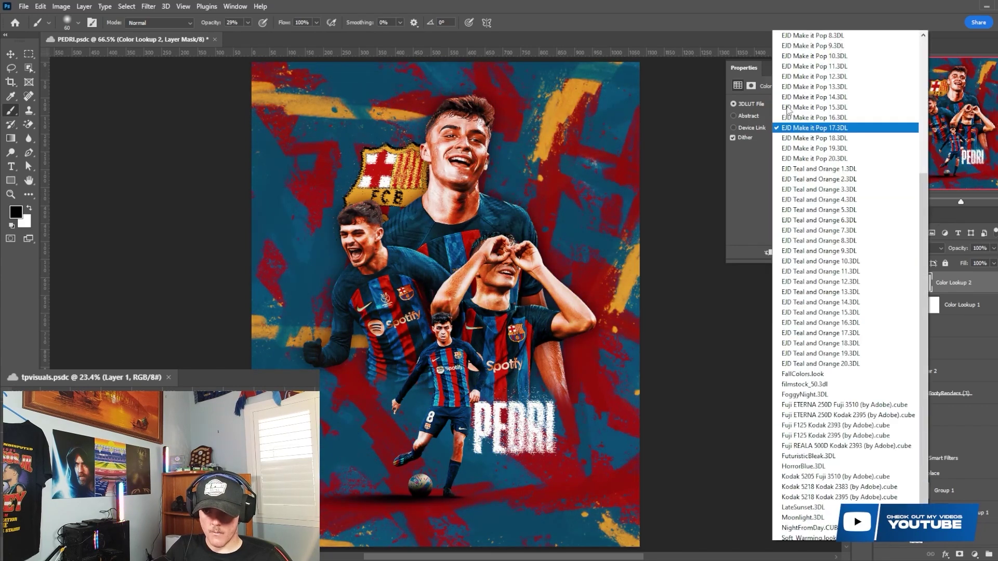
left_click(822, 129)
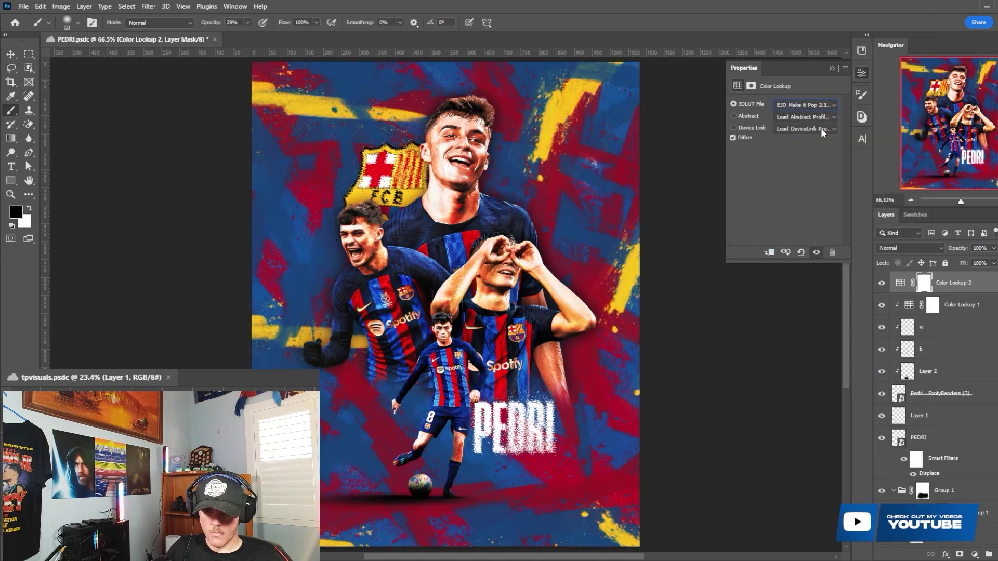
left_click_drag(954, 252, 937, 244)
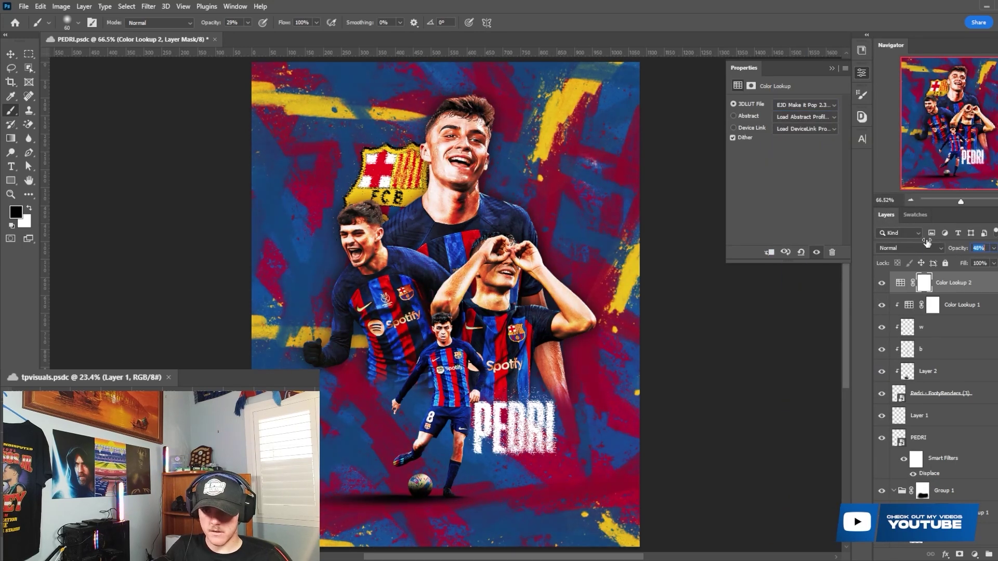
- Stamp all visible layers into a new smart object layer and open it in the Camera Raw Filter
key("ctrl+shift+alt+e")
right_click(966, 283)
left_click(837, 251)
left_click(148, 6)
left_click(177, 78)
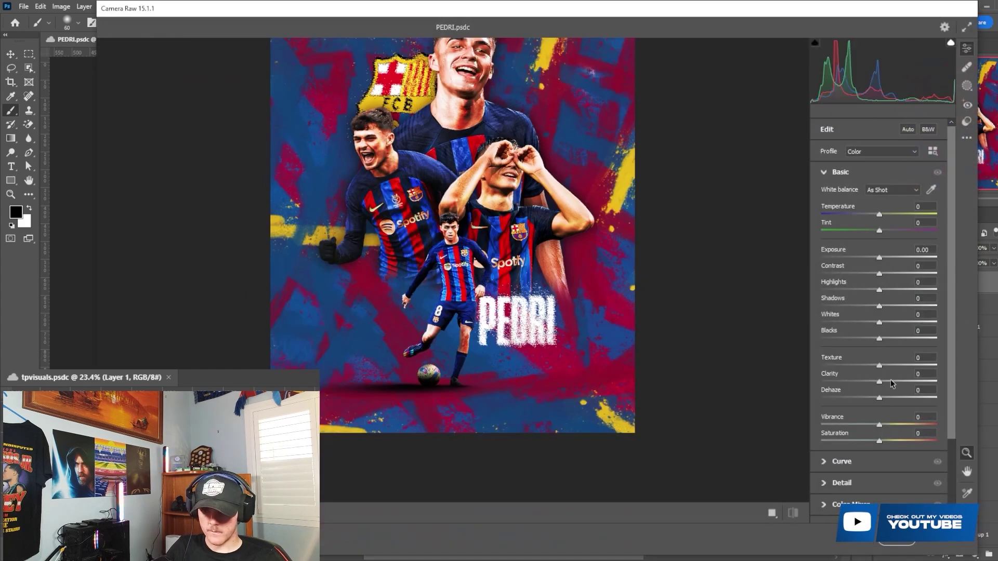
- Set Texture to +21, Clarity to +38 and Exposure to about +0.35, and raise the curve's black point to output 5
mouse_move(891, 383)
left_mouse_down()
mouse_move(900, 385)
mouse_move(891, 368)
left_mouse_up()
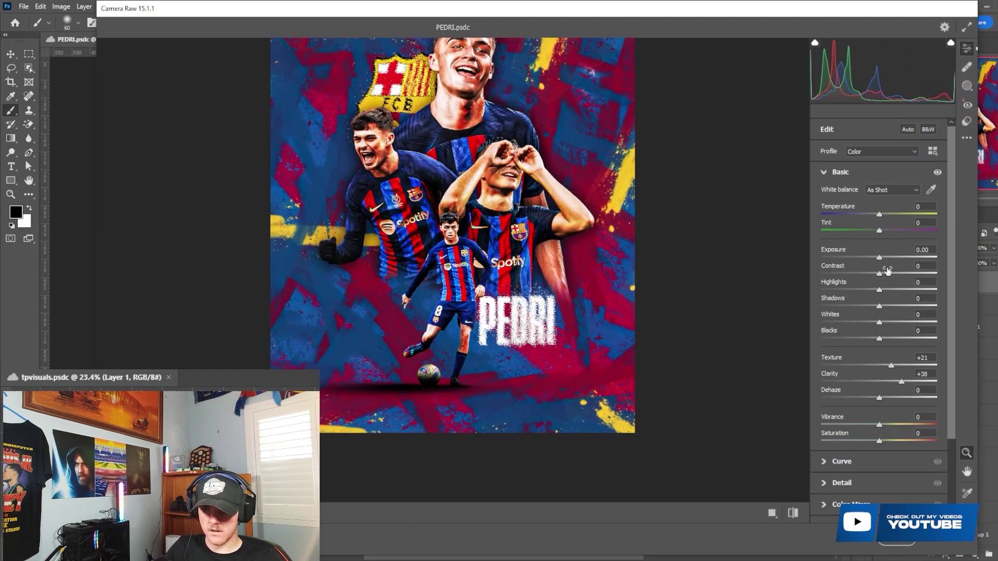
left_click_drag(880, 257, 884, 258)
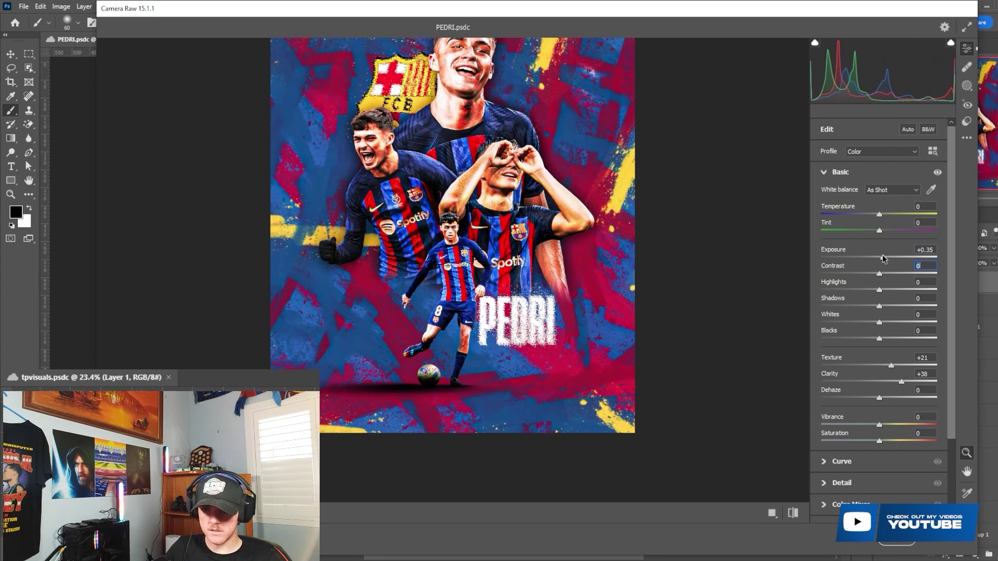
scroll(879, 399, "down", 3)
left_click(857, 364)
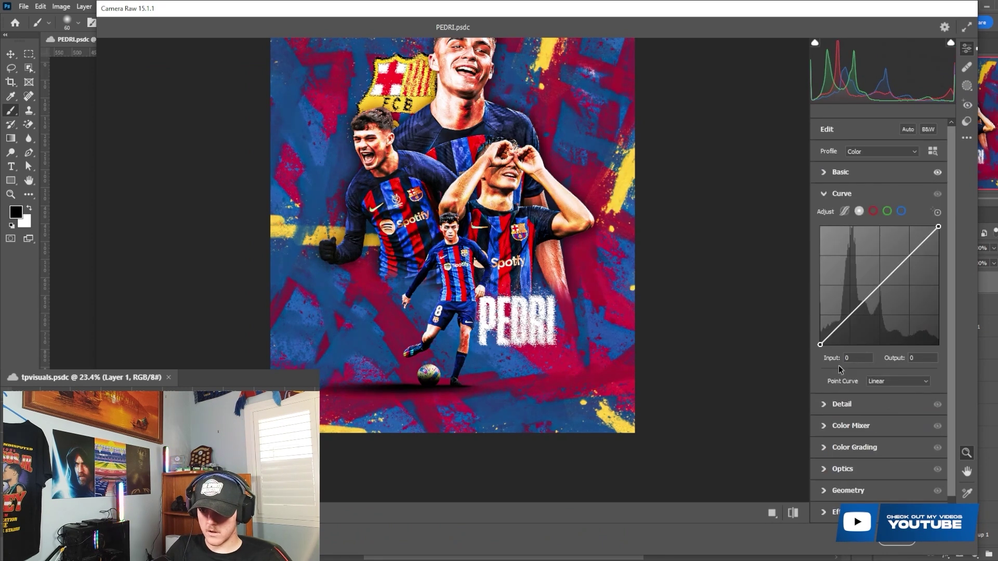
left_click_drag(820, 344, 820, 342)
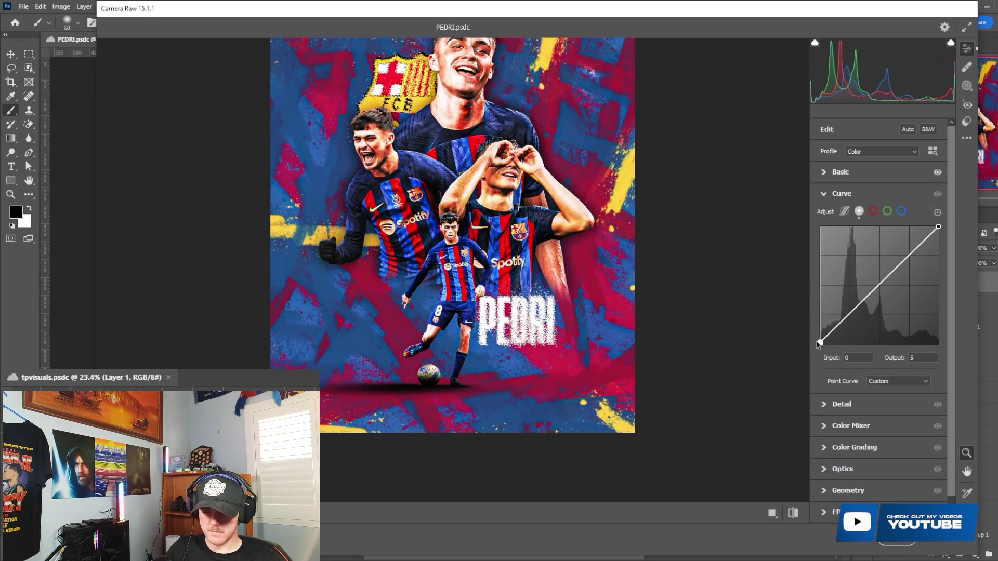
- Set Vignetting to -12 and Grain to 18, and apply the Camera Raw filter
scroll(876, 415, "down", 1)
left_click(861, 485)
left_click_drag(878, 370, 874, 371)
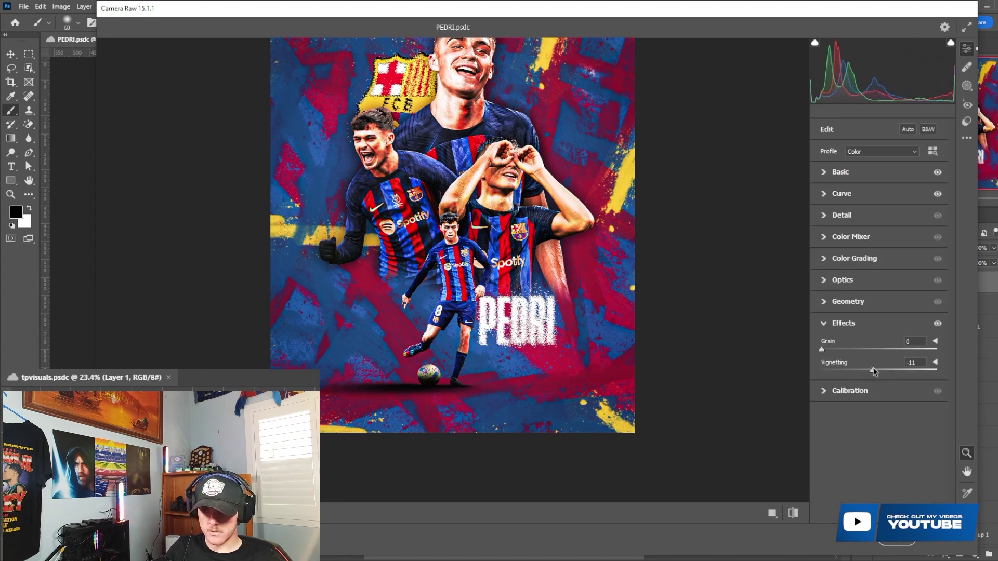
left_click_drag(822, 350, 843, 351)
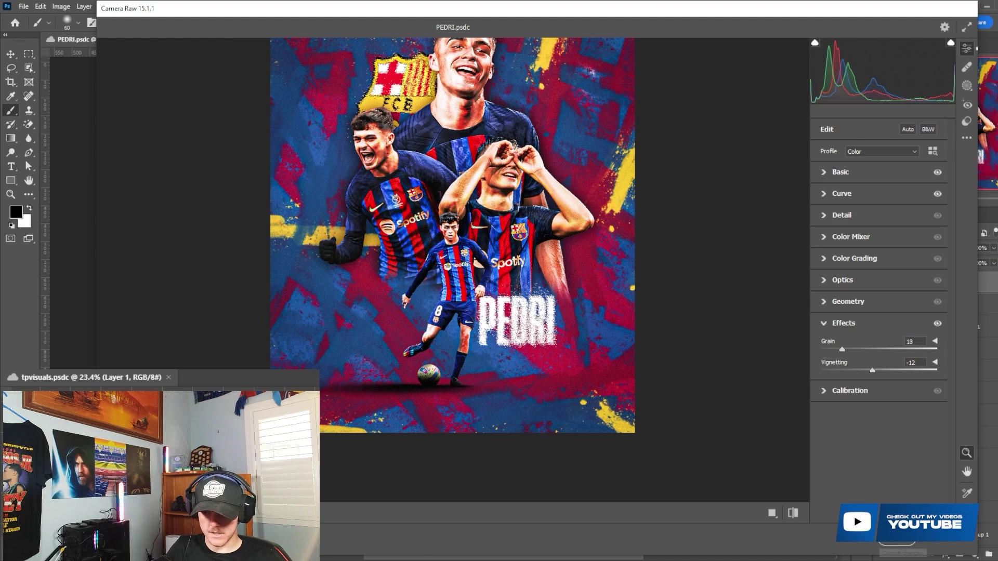
left_click(896, 552)
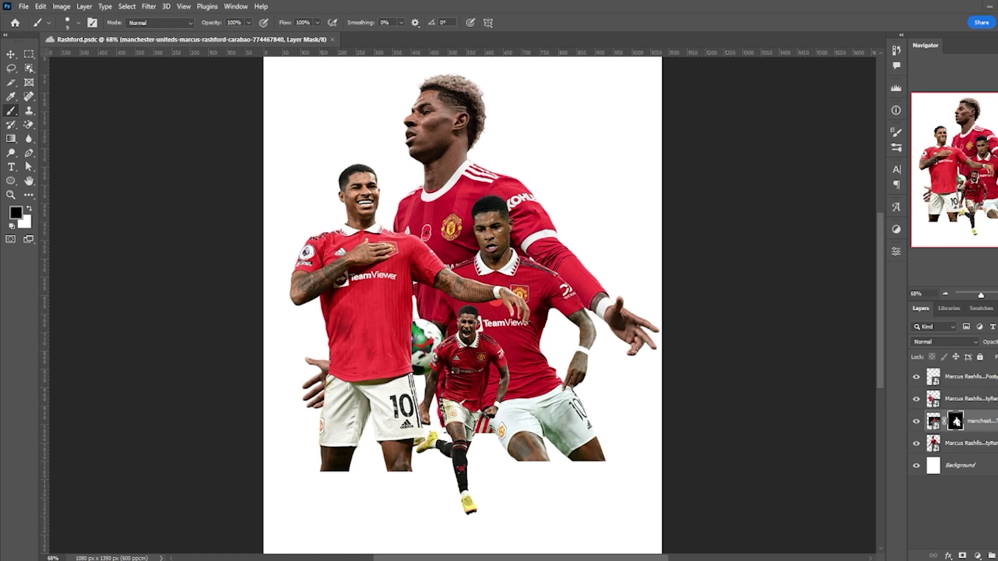
scroll(553, 219, "left", 1)
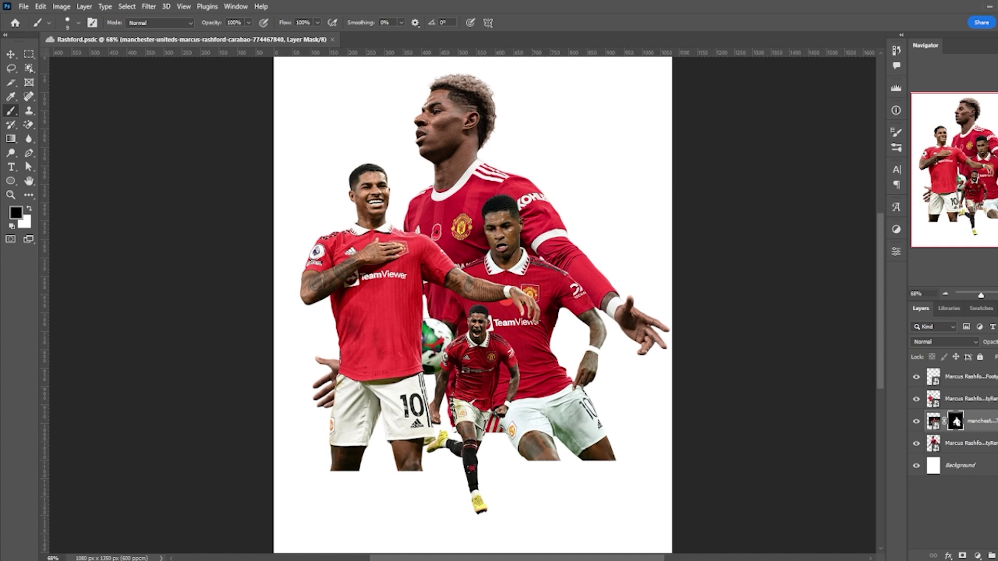
- Place the red Manchester United devil graphic directly above the Background layer, scaled to 29.25% and centred behind the players
left_click(959, 470)
scroll(462, 363, "down", 1)
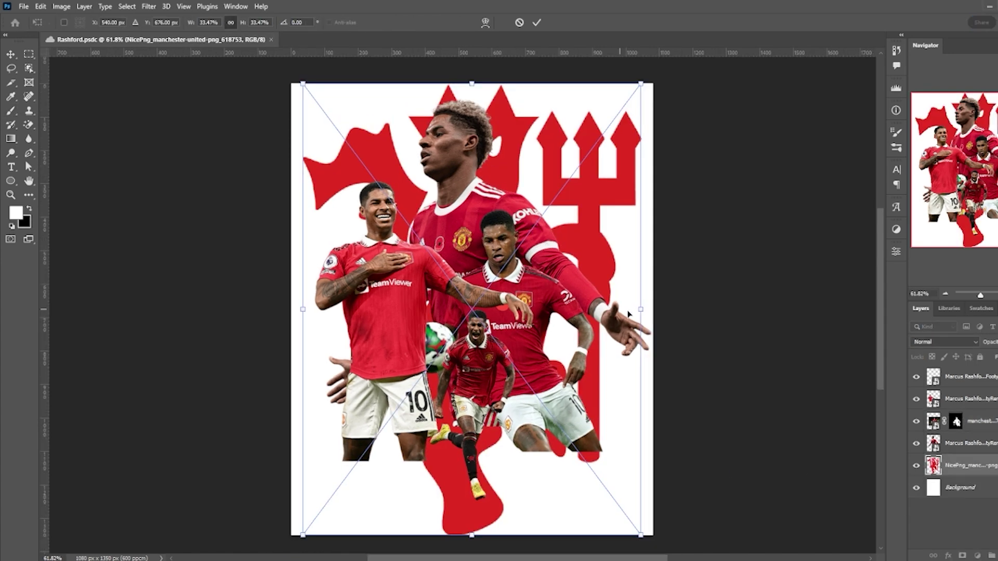
left_click_drag(644, 309, 575, 309)
key("Up")
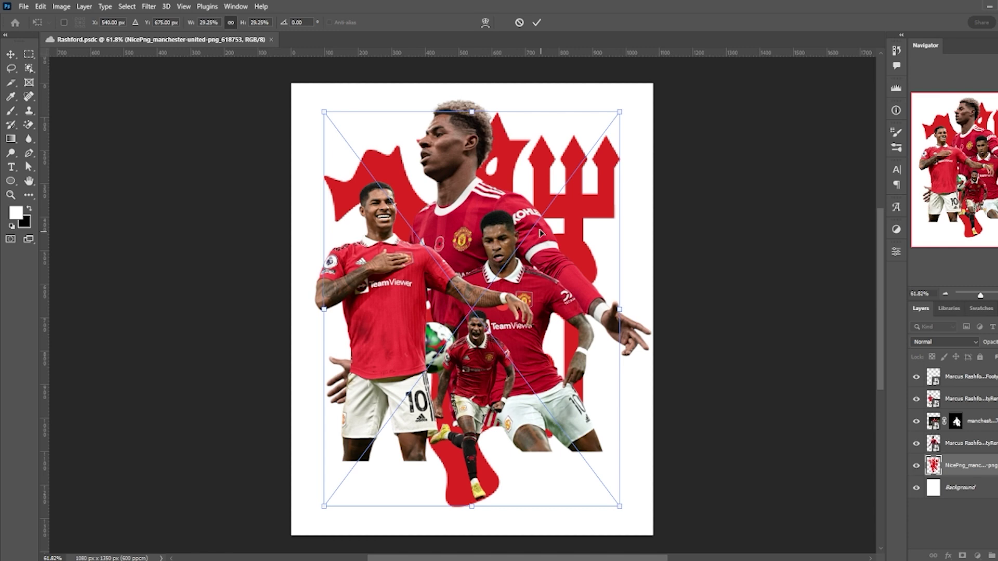
left_click(537, 23)
scroll(473, 307, "up", 1)
key("b")
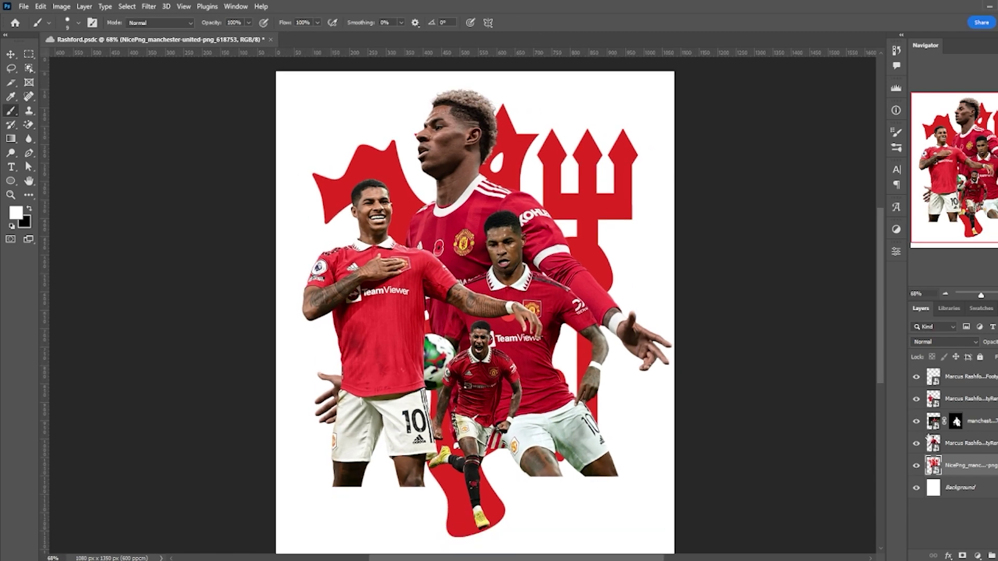
- Add a layer mask shaped like the devil graphic's outline to the large rear player render
left_click(933, 465, "ctrl")
left_click(936, 443)
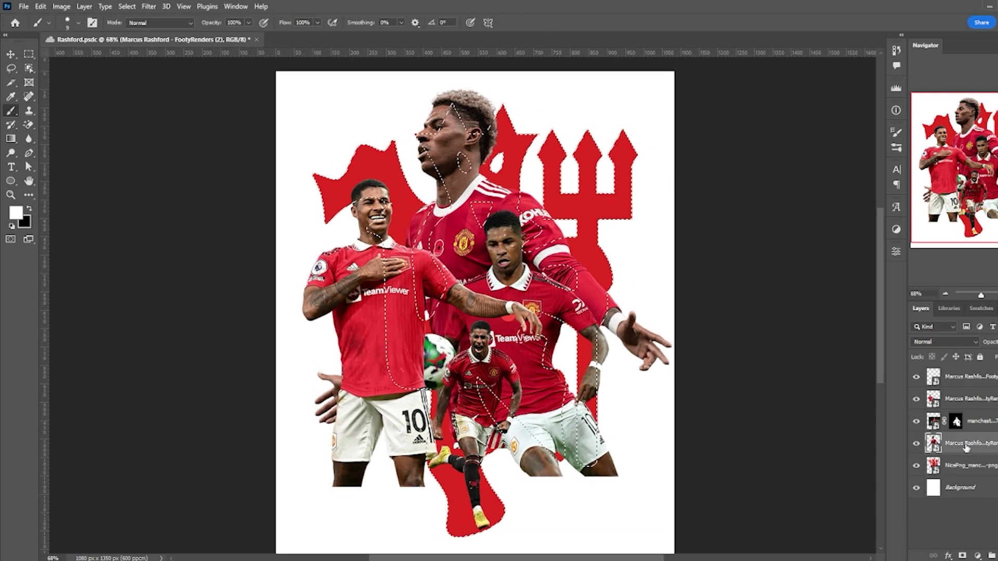
left_click(961, 556)
- Paint white on the large rear player's mask with a 500 px brush to bring back his head and upper body
key("x")
key("bracketright")
key("bracketright")
key("bracketright")
key("bracketright")
key("bracketright")
key("bracketright")
key("bracketright")
key("bracketright")
key("bracketright")
key("bracketright")
key("bracketright")
key("bracketright")
key("bracketright")
key("bracketright")
key("bracketright")
key("bracketright")
key("bracketright")
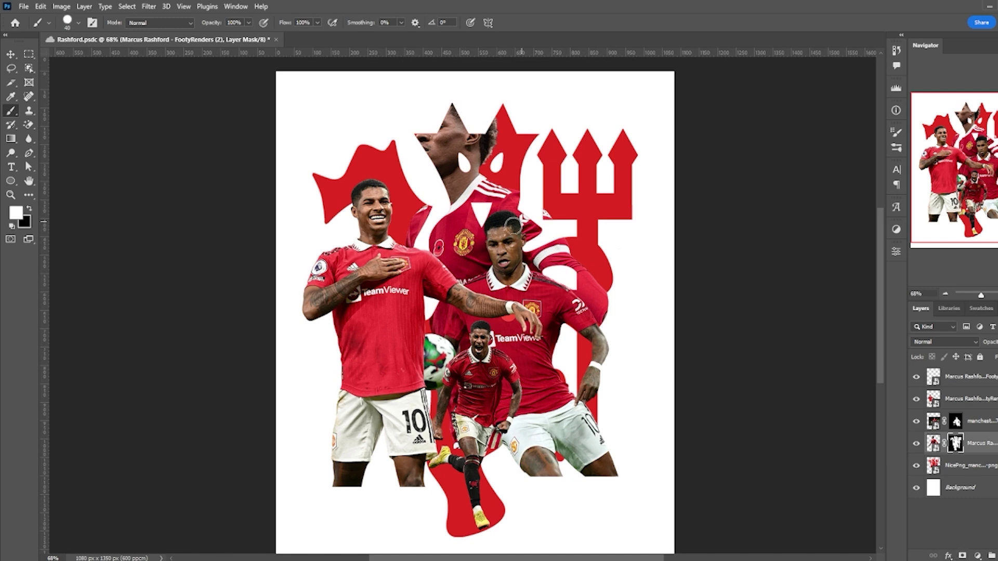
mouse_move(458, 249)
left_mouse_down()
mouse_move(427, 234)
mouse_move(422, 142)
mouse_move(515, 161)
mouse_move(481, 255)
mouse_move(507, 263)
left_mouse_up()
scroll(507, 264, "down", 1)
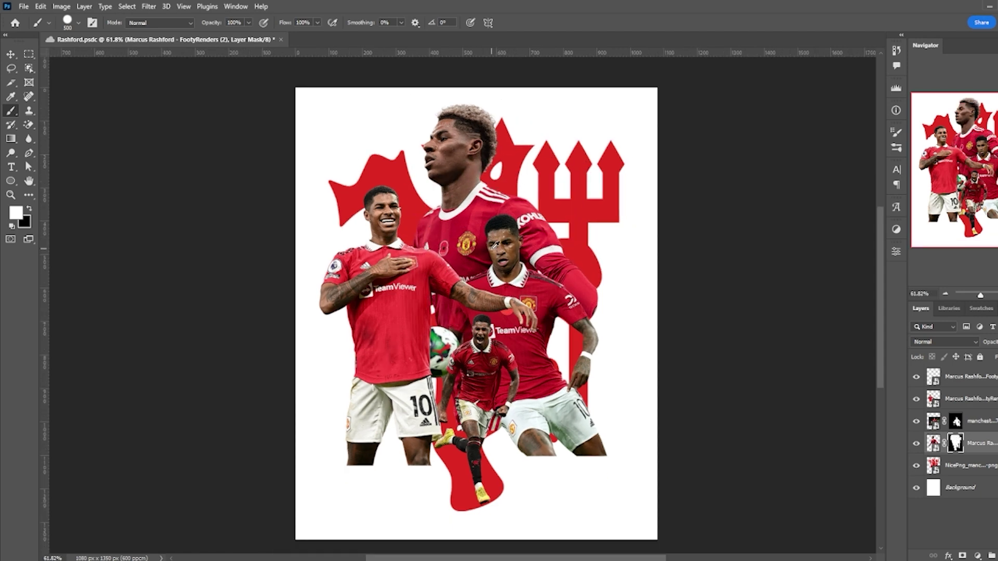
- Try masking the smiling player's render with the devil outline and painting his body back in, and delete the mask
scroll(395, 286, "up", 1)
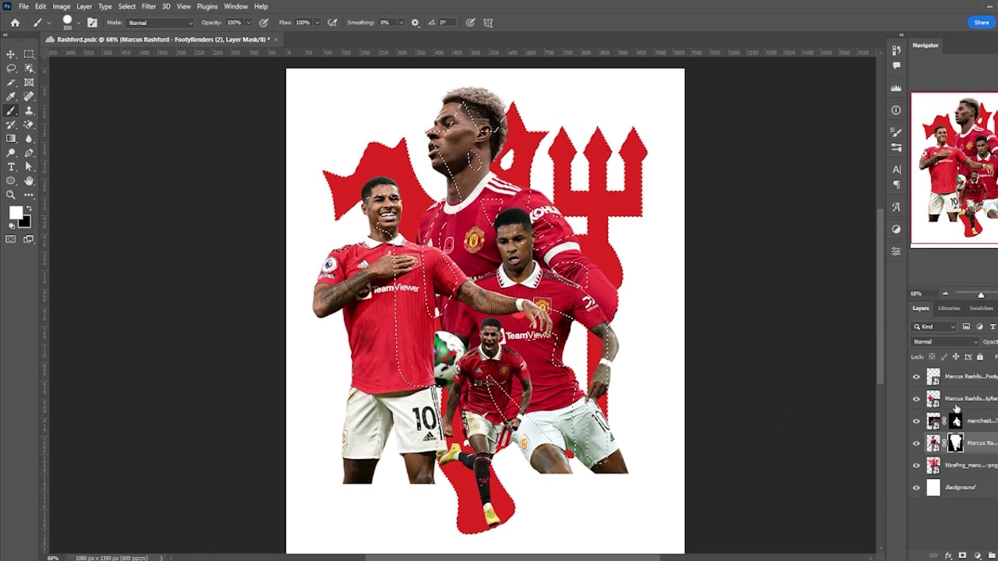
left_click(935, 399)
left_click(964, 556)
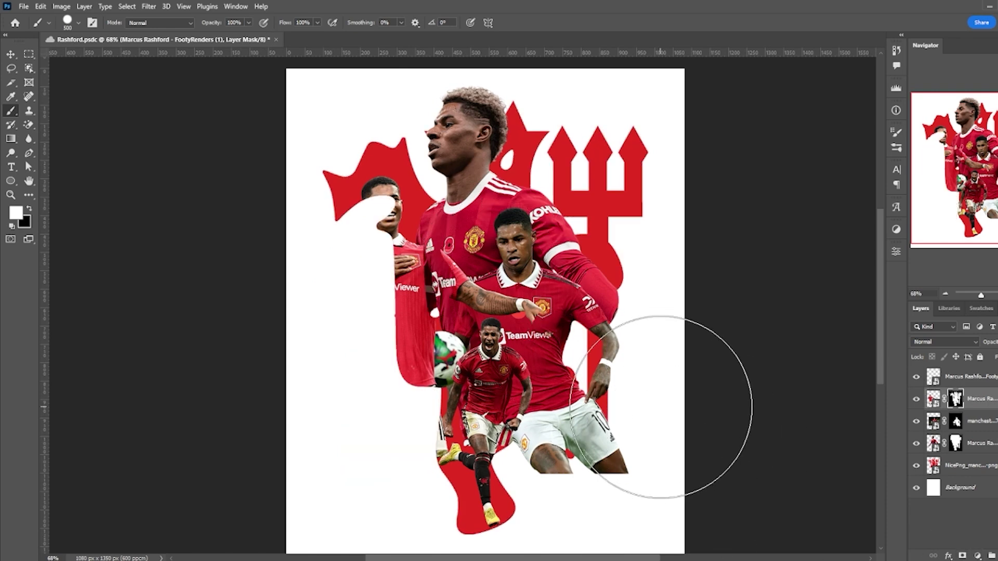
mouse_move(315, 339)
left_mouse_down()
mouse_move(349, 333)
mouse_move(351, 321)
mouse_move(332, 316)
mouse_move(341, 236)
left_mouse_up()
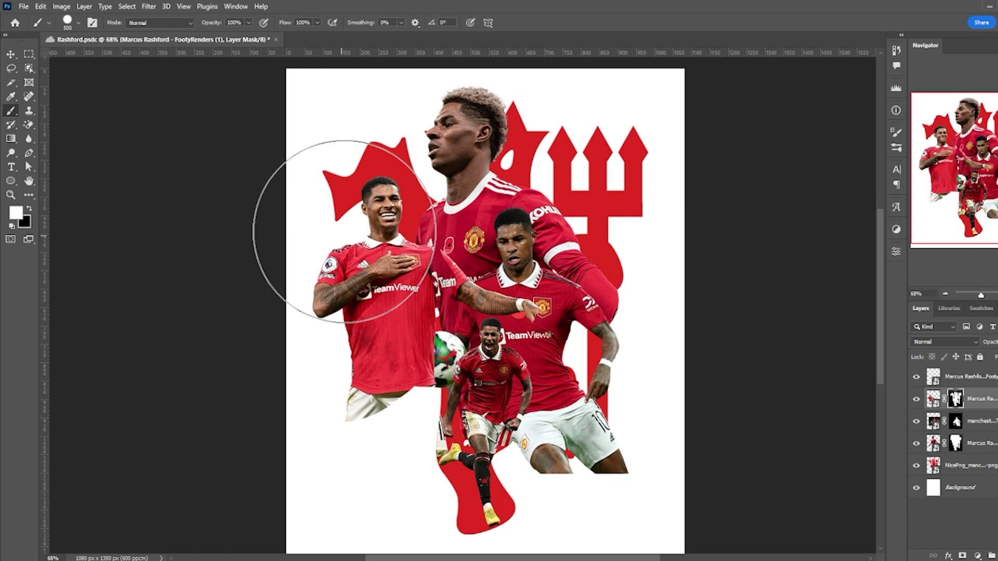
key("ctrl+z")
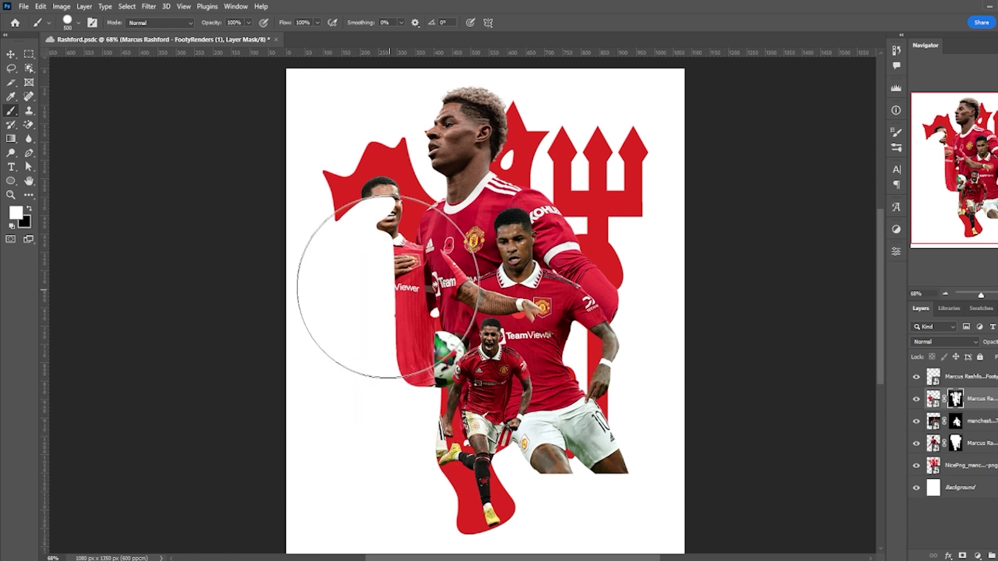
left_click_drag(356, 290, 379, 244)
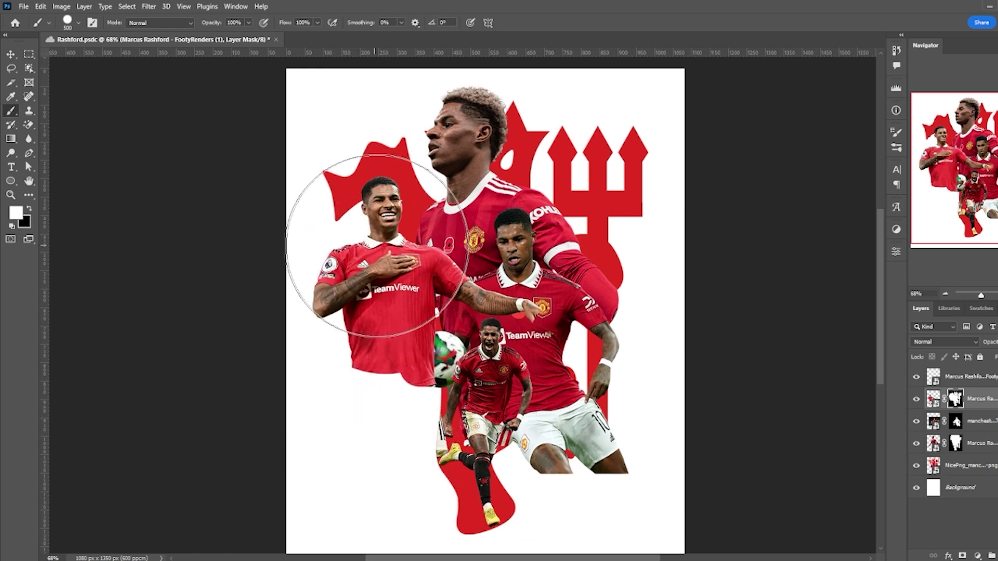
right_click(955, 400)
left_click(967, 429)
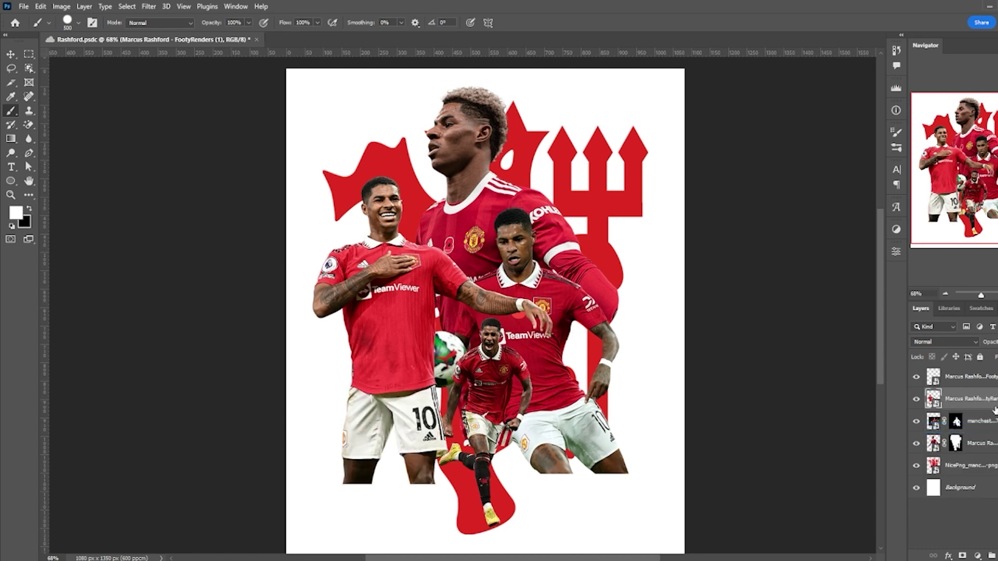
- Enlarge the small front player render to about 269 × 604 px, extending it downward from its upper edge
key("ctrl+t")
key("Escape")
left_click(970, 376)
key("ctrl+t")
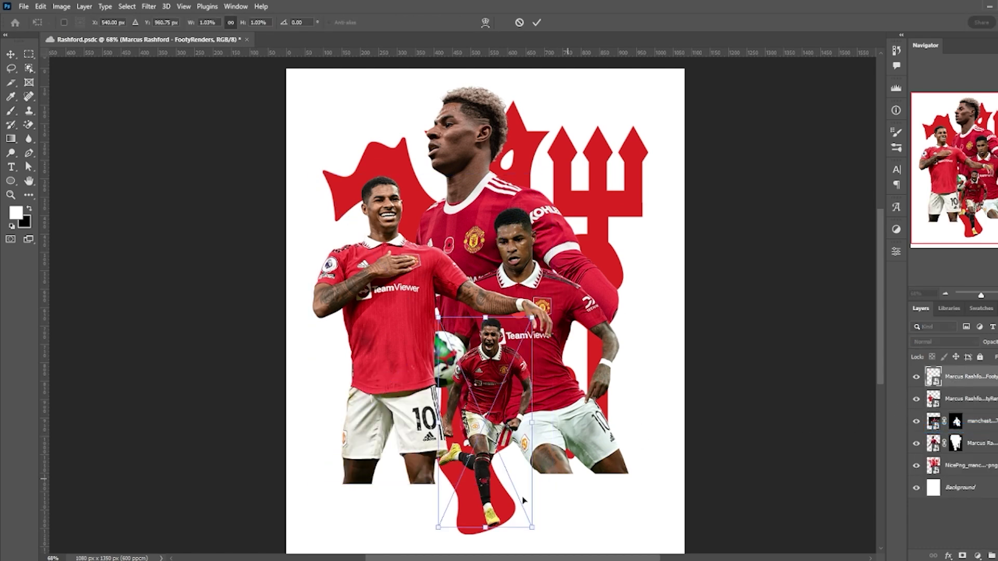
left_click_drag(485, 528, 488, 536)
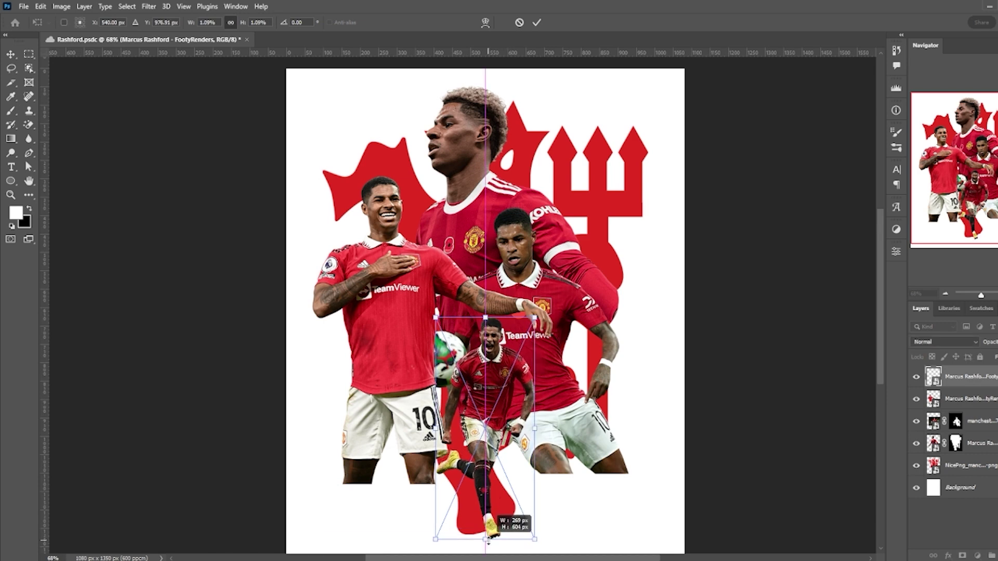
key("Return")
key("b")
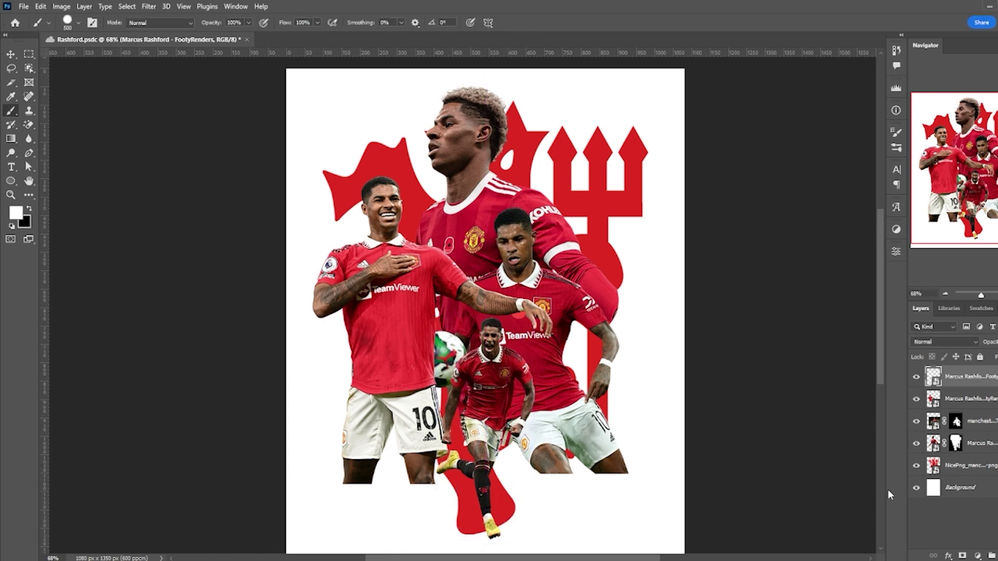
- Convert the masked manchester-united player layer to a smart object
right_click(980, 421)
left_click(878, 196)
left_click(933, 466, "ctrl")
left_click(963, 557)
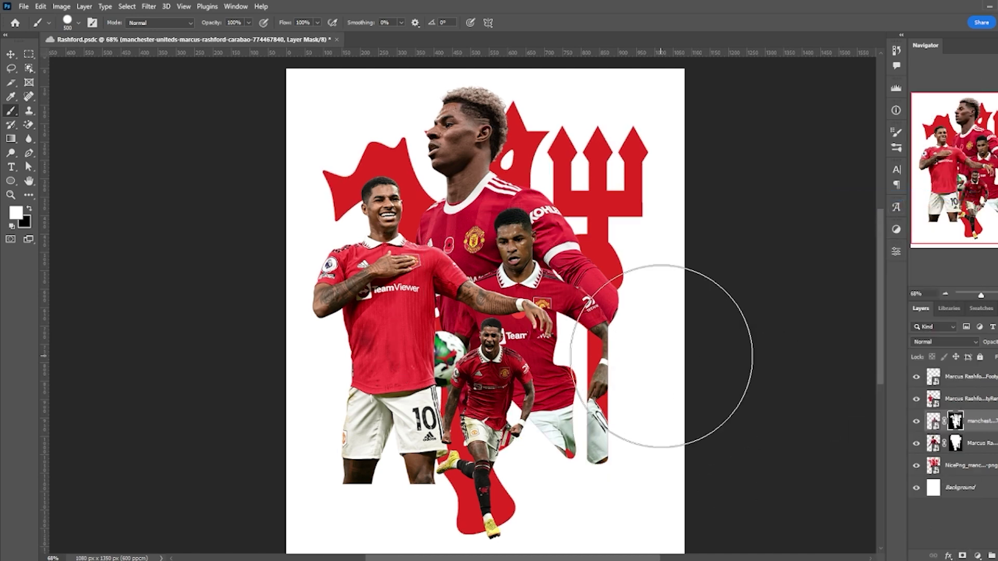
left_click_drag(466, 393, 483, 390)
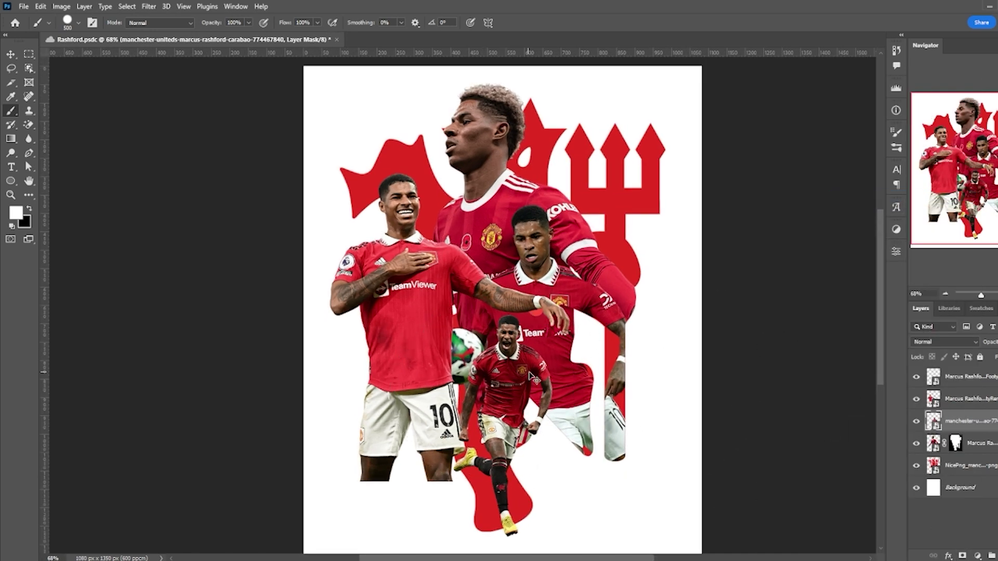
key("ctrl+z")
scroll(479, 383, "down", 1)
scroll(478, 384, "up", 1)
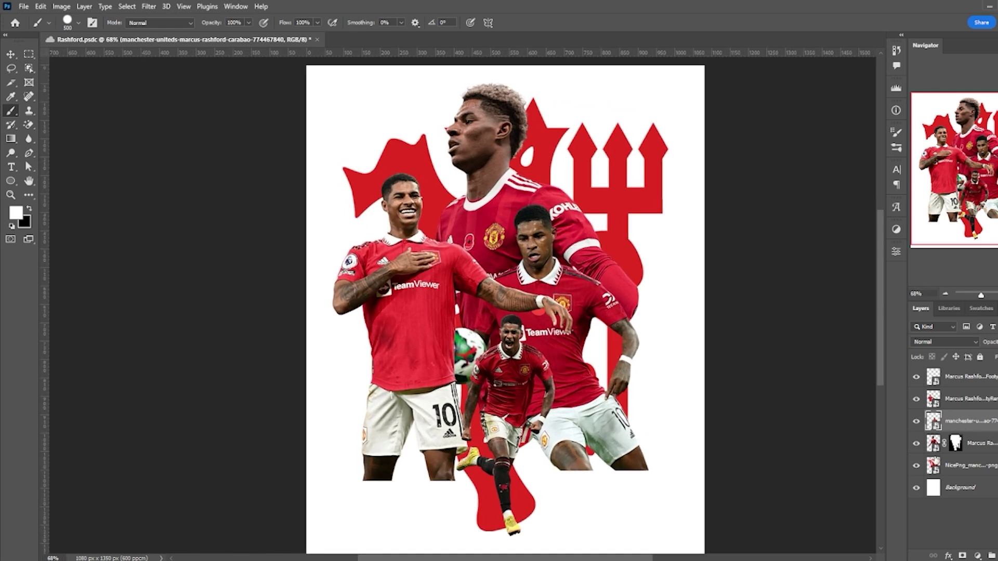
- Place the manchester-united player layer and the smiling player layer above it into two separate groups
left_click(945, 445)
left_click(916, 444)
left_click(916, 444)
left_click(950, 408)
left_click(917, 422)
left_click(916, 422)
left_click(957, 421)
key("ctrl+g")
left_click(966, 399)
key("ctrl+g")
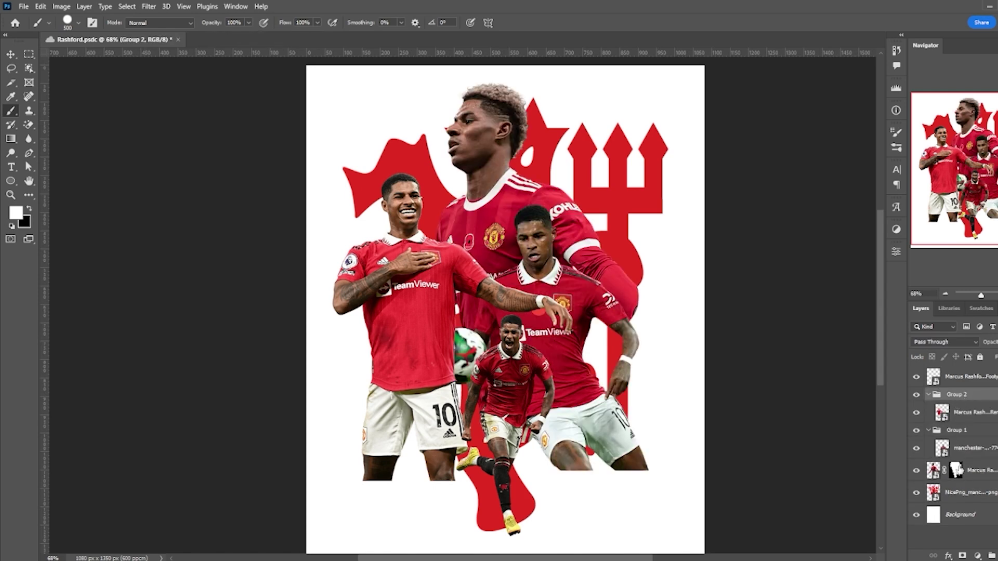
- Add a blank layer mask to Group 2 and another to Group 1
left_click(963, 556)
left_click(968, 441)
left_click(962, 553)
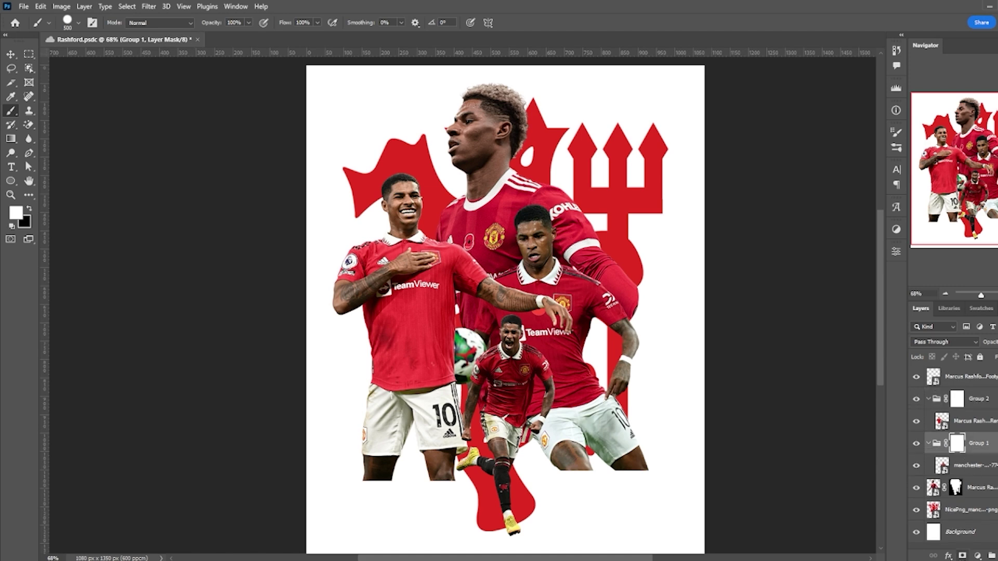
- Set the brush flow to 25%, paint black on the Group 1 mask to fade that player's shorts and legs, and save the document
left_click_drag(284, 24, 248, 26)
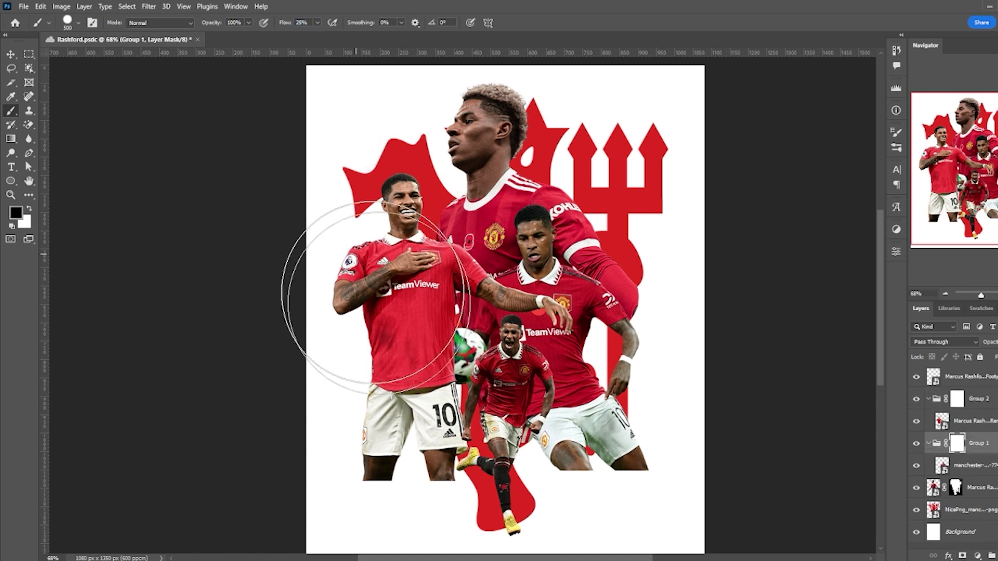
scroll(390, 434, "down", 1)
key("x")
left_click_drag(461, 490, 563, 478)
right_click(561, 486)
double_click(606, 457)
mouse_move(646, 468)
left_mouse_down()
mouse_move(651, 494)
mouse_move(446, 507)
mouse_move(624, 506)
mouse_move(601, 475)
mouse_move(524, 501)
mouse_move(681, 520)
mouse_move(448, 508)
mouse_move(513, 535)
mouse_move(691, 530)
mouse_move(555, 537)
left_mouse_up()
key("ctrl+z")
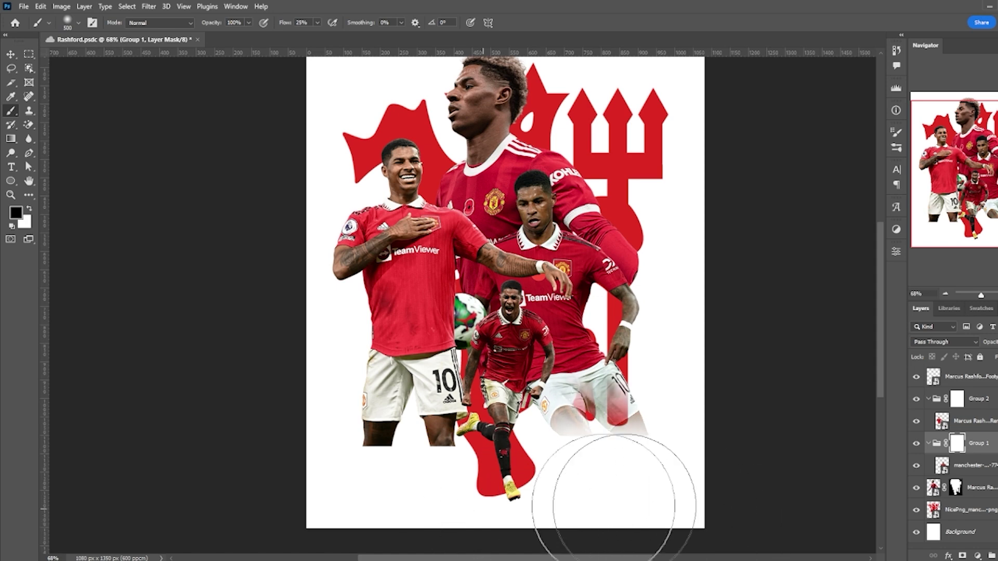
mouse_move(680, 486)
left_mouse_down()
mouse_move(639, 473)
mouse_move(650, 485)
mouse_move(506, 490)
mouse_move(697, 483)
left_mouse_up()
key("ctrl+s")
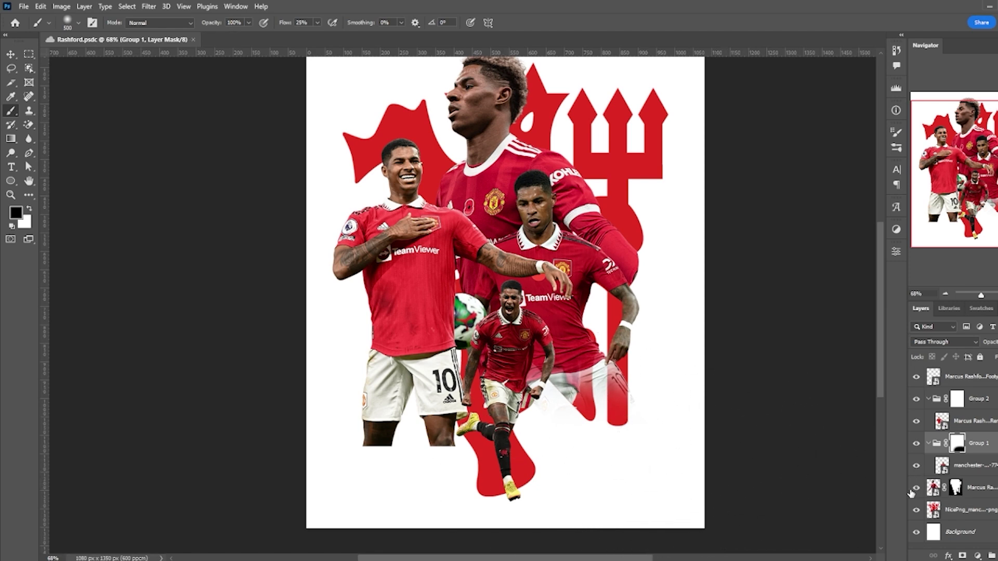
- Paint black on the large background player's layer mask to fade its lower area behind the running player
left_click(954, 490)
mouse_move(450, 443)
left_mouse_down()
mouse_move(610, 434)
mouse_move(477, 426)
mouse_move(535, 412)
left_mouse_up()
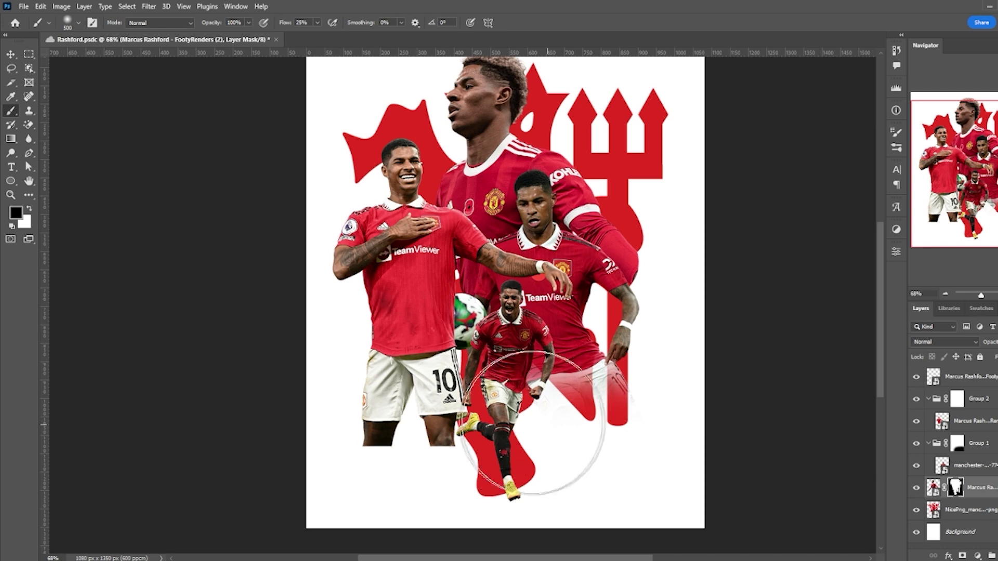
left_click(967, 515)
- Paint black on the Group 2 mask to fade the smiling player's shorts and legs into the background
left_click(975, 422)
left_click(957, 399)
mouse_move(347, 421)
left_mouse_down()
mouse_move(330, 446)
mouse_move(523, 468)
mouse_move(338, 447)
mouse_move(490, 454)
mouse_move(341, 450)
left_mouse_up()
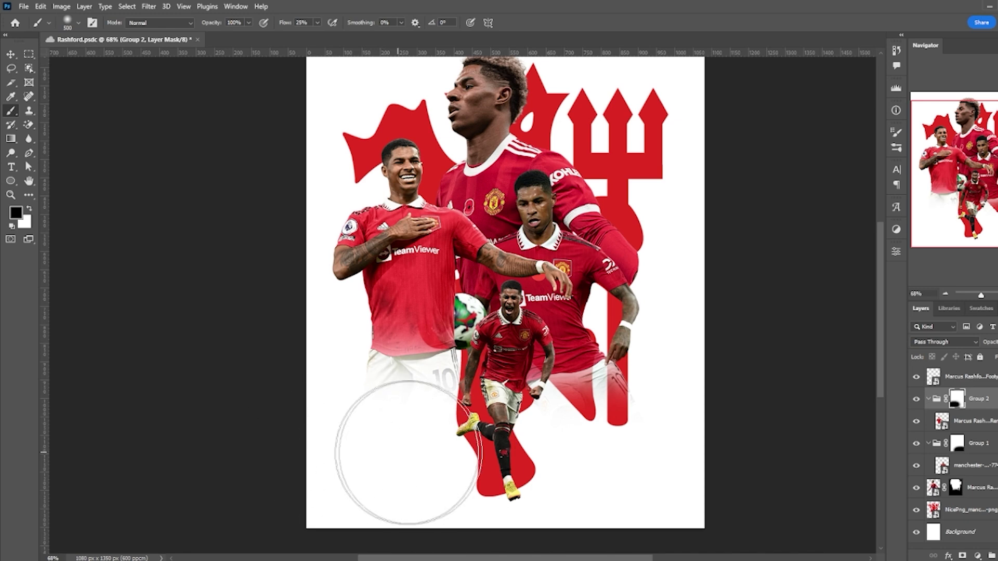
scroll(575, 405, "down", 1)
scroll(576, 405, "up", 1)
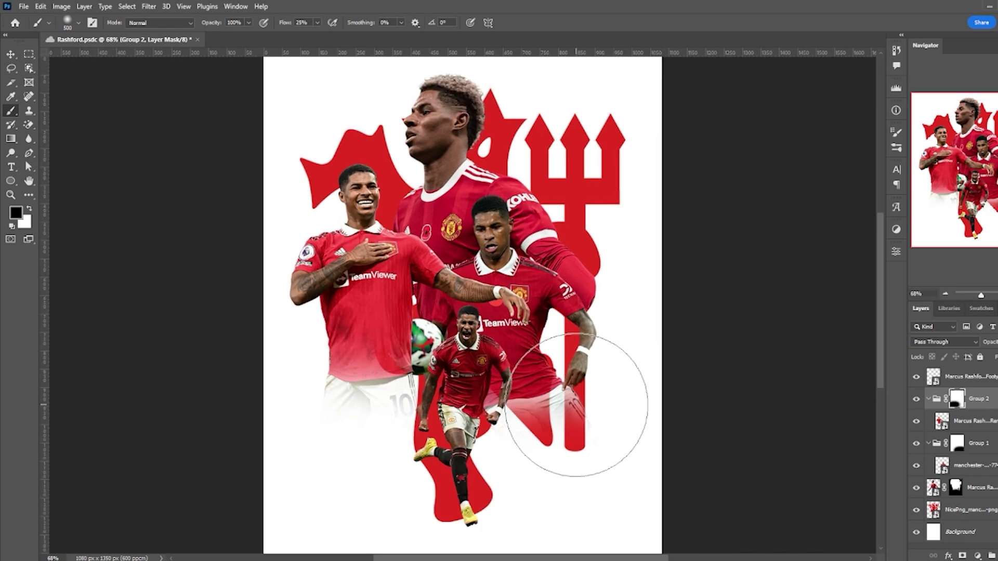
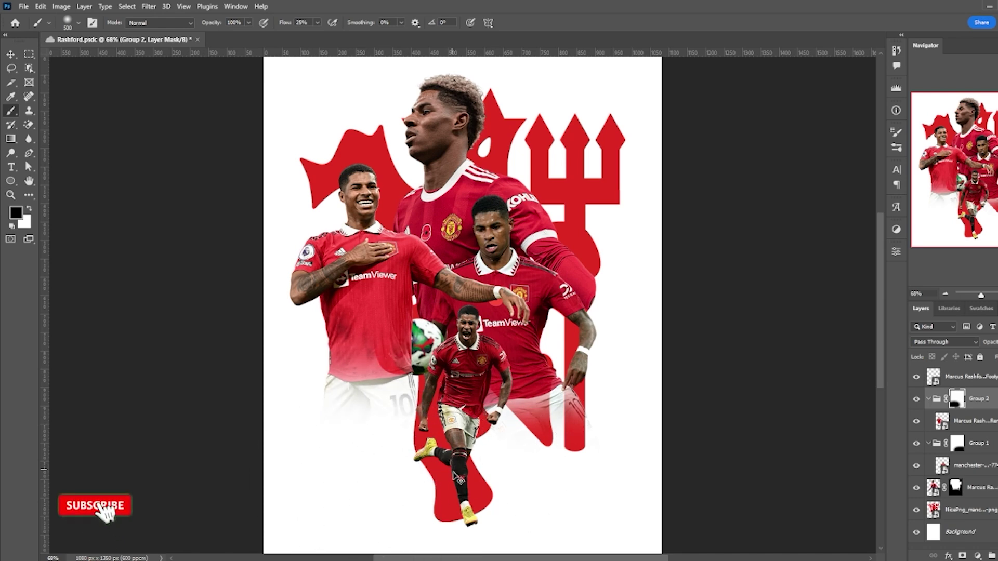
- Refine the lower-body fade on the Group 1 mask and collapse both player groups
left_click(957, 443)
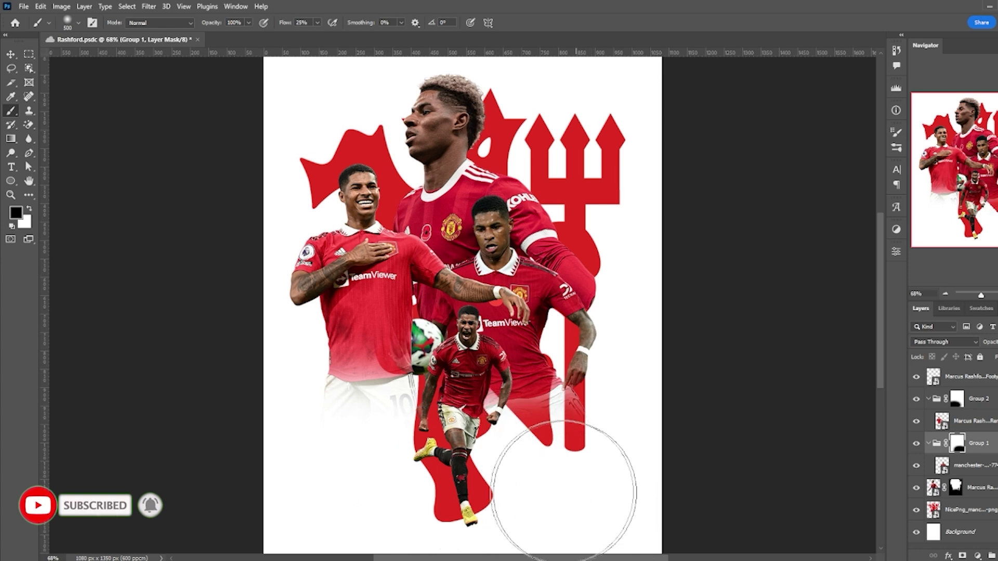
scroll(474, 480, "down", 1)
left_click(929, 399)
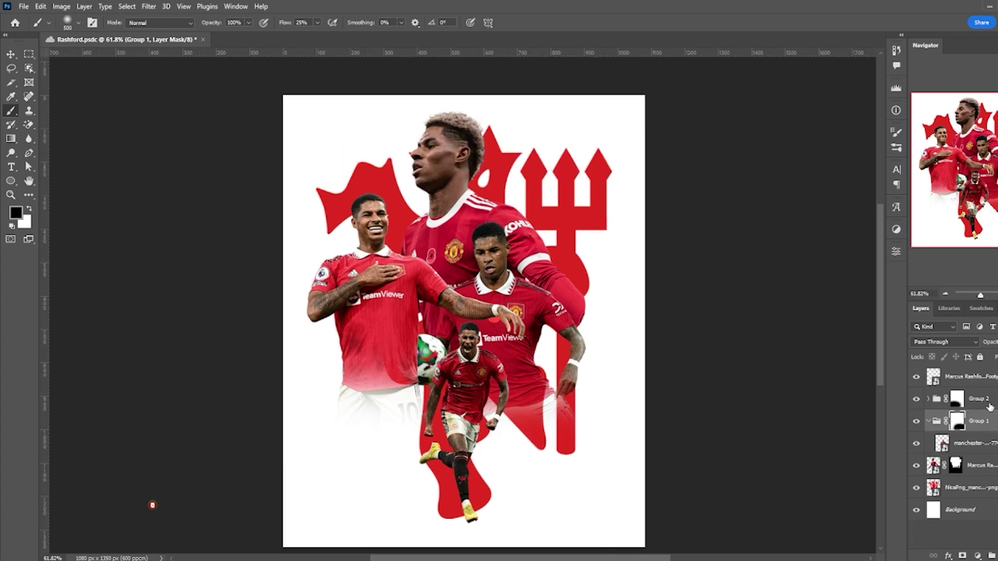
left_click(937, 399)
left_click(928, 421)
- Add a new layer above Group 2 and prepare a flattened brush with black as the paint colour
left_click(977, 555)
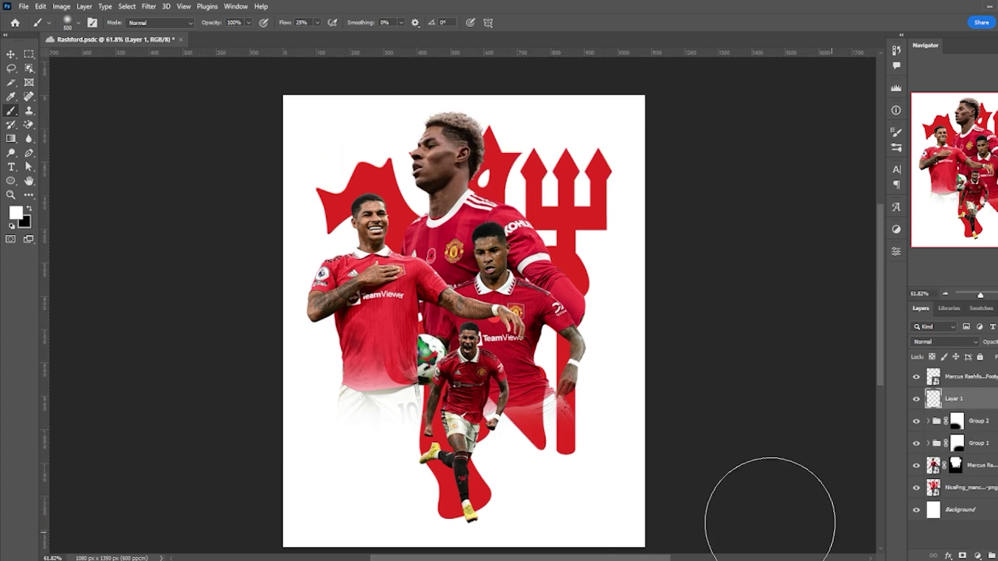
key("x")
scroll(477, 436, "down", 2)
right_click(477, 437)
left_click(528, 460)
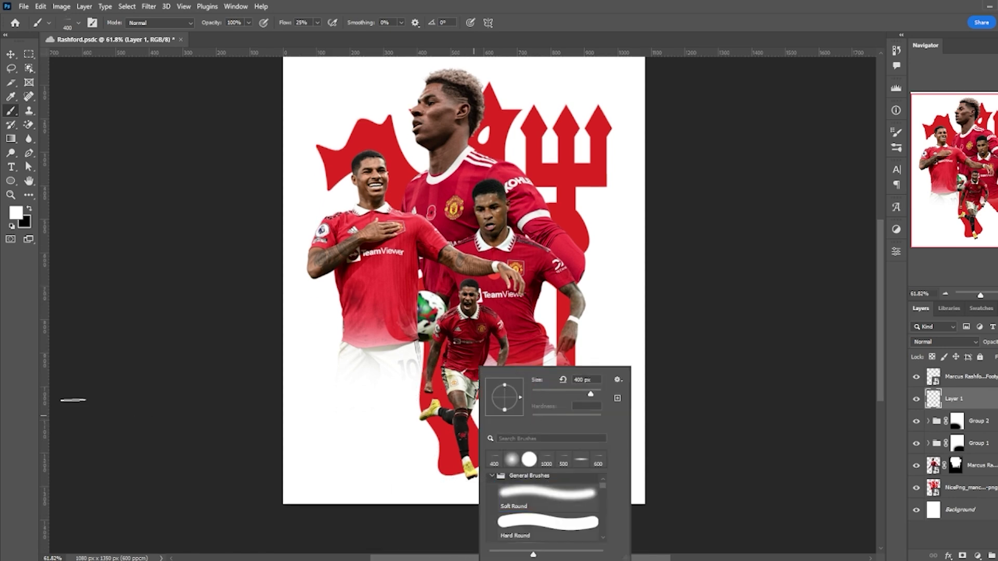
key("Return")
key("x")
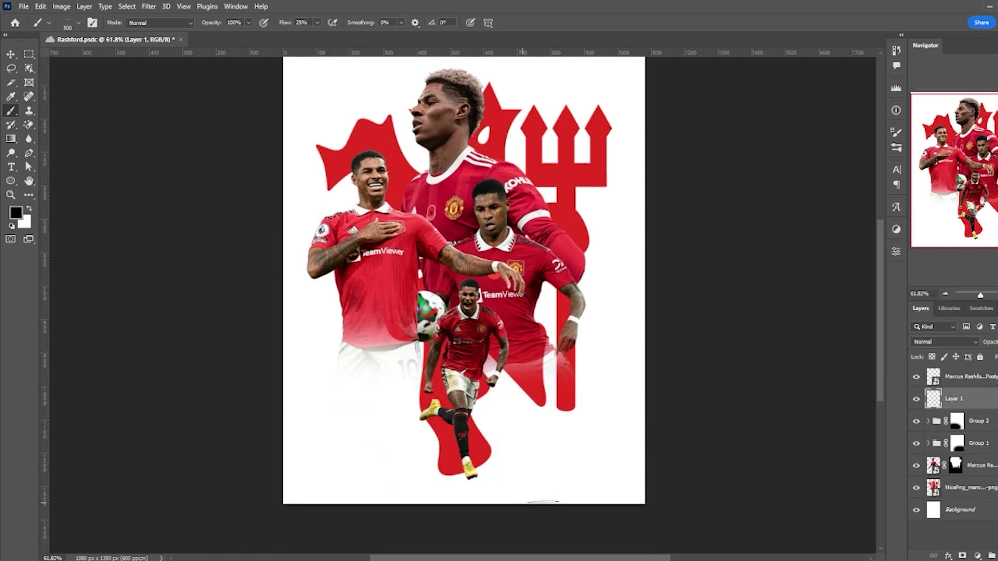
- Paint a black ground shadow beneath the running player's feet using the flattened brush at 1000 px and 100% flow
key("bracketright")
key("bracketright")
key("bracketright")
key("bracketright")
key("bracketright")
key("bracketright")
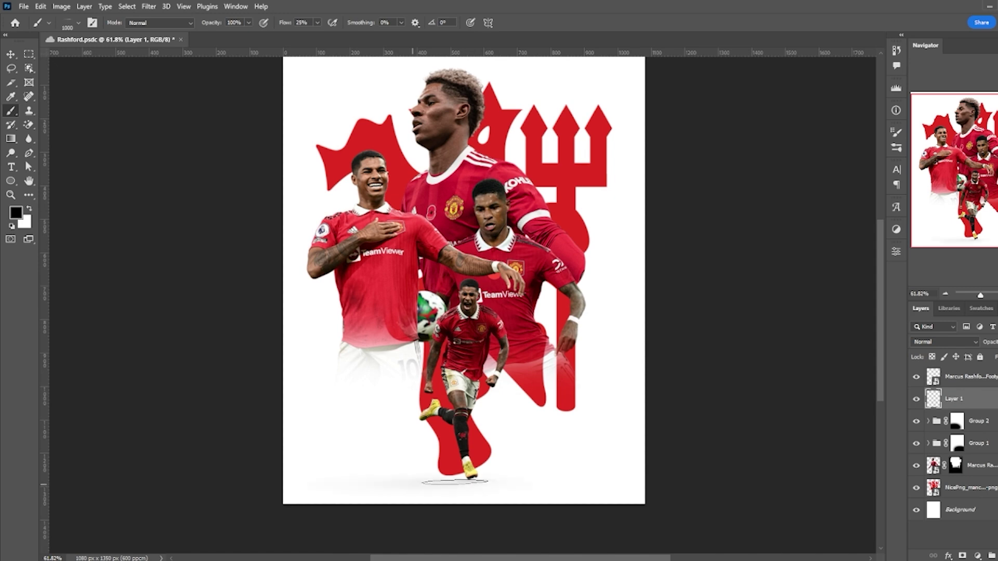
key("shift+0")
left_click(459, 487)
key("ctrl+z")
left_click(457, 485)
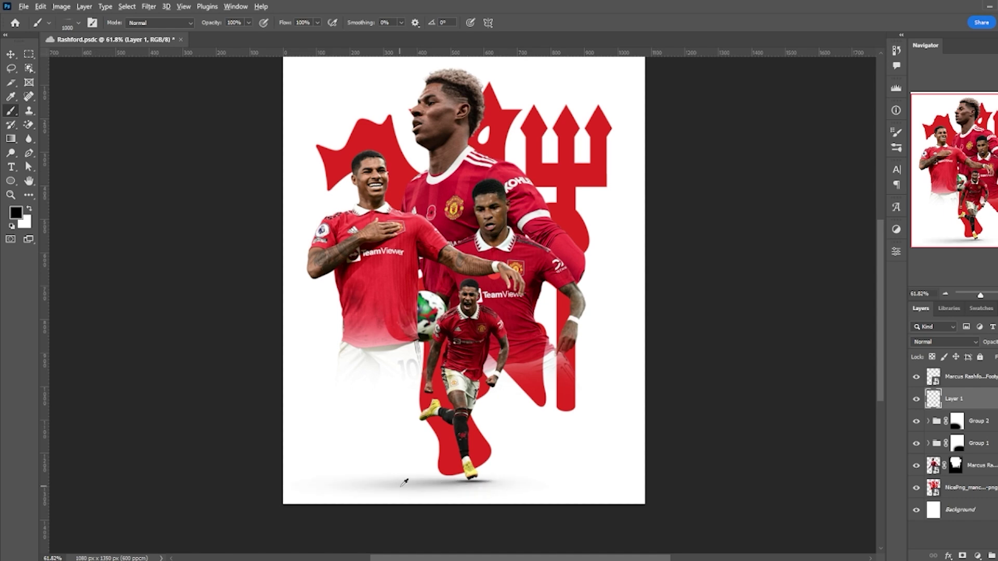
scroll(467, 496, "up", 3)
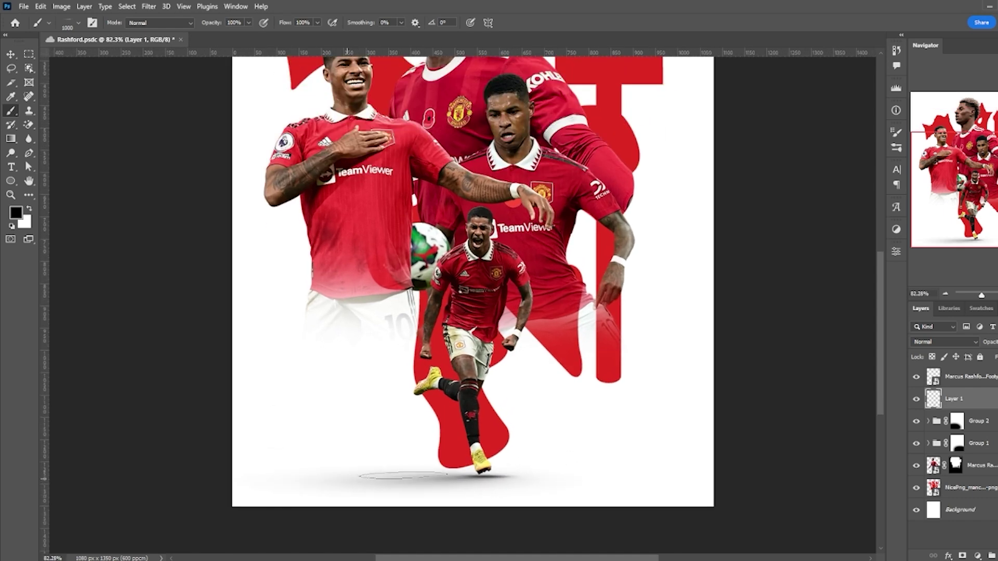
left_click(400, 479)
scroll(538, 329, "up", 1)
scroll(538, 329, "down", 3)
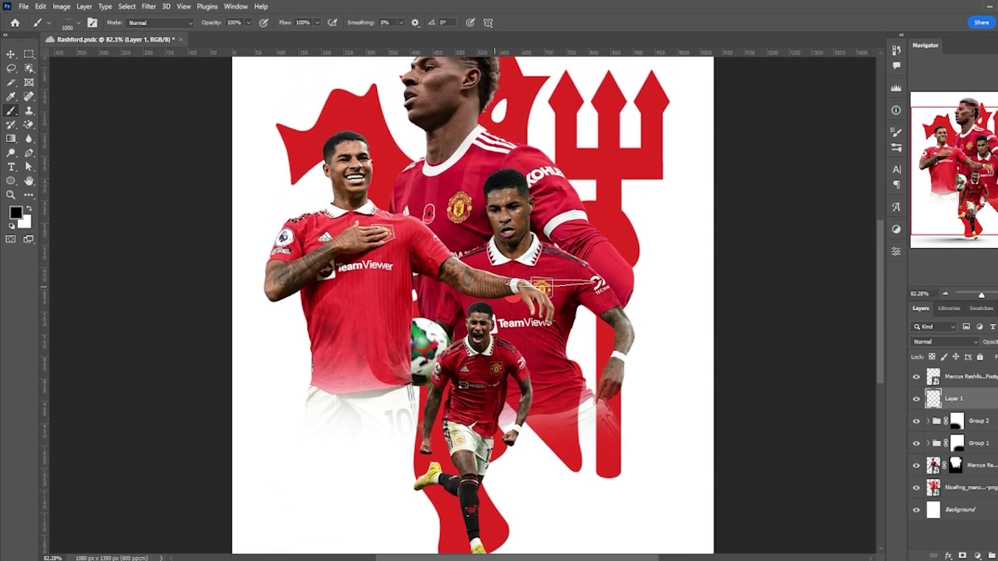
scroll(517, 324, "down", 1)
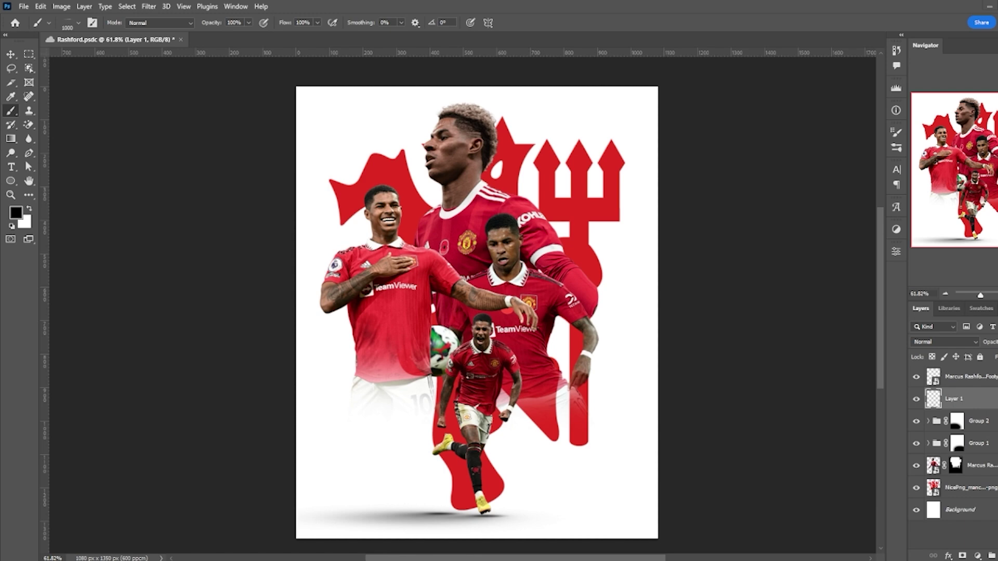
- Place the Manchester_United_FC_crest image above the running player layer, scaled to 0.21% in the poster's upper-right corner
scroll(857, 339, "up", 1)
left_click(971, 377)
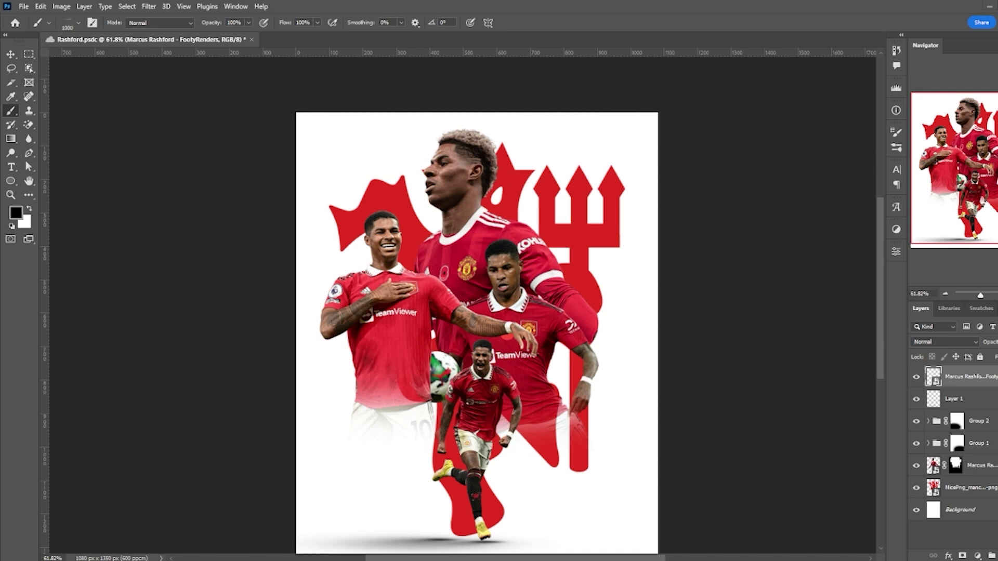
left_click_drag(768, 441, 585, 243)
left_click_drag(656, 334, 647, 137)
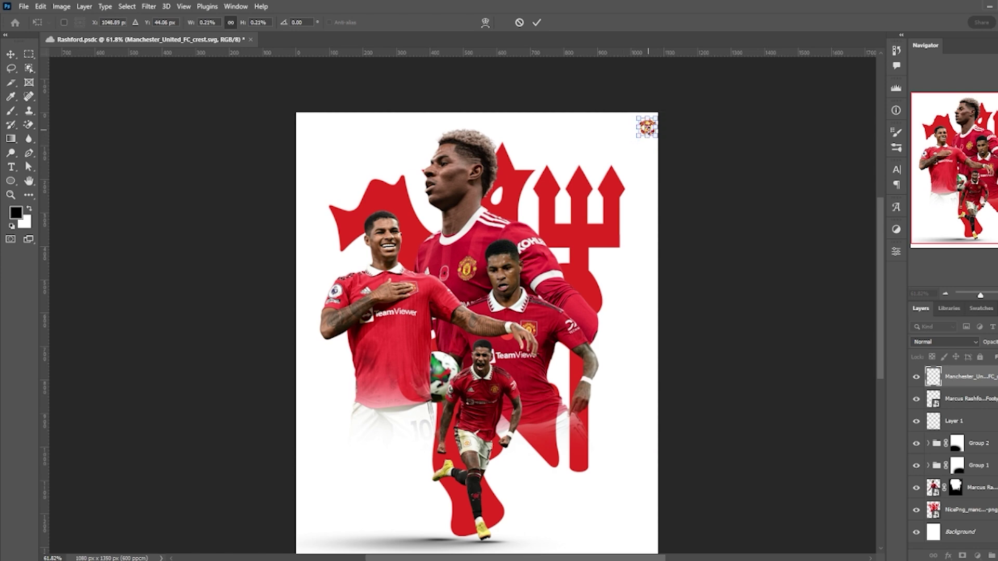
key("Return")
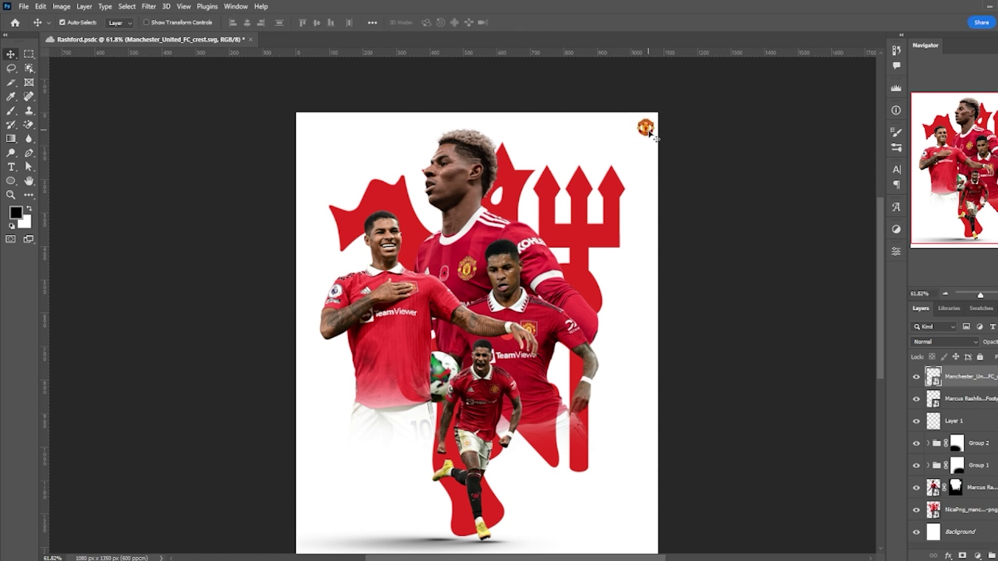
scroll(650, 135, "up", 1)
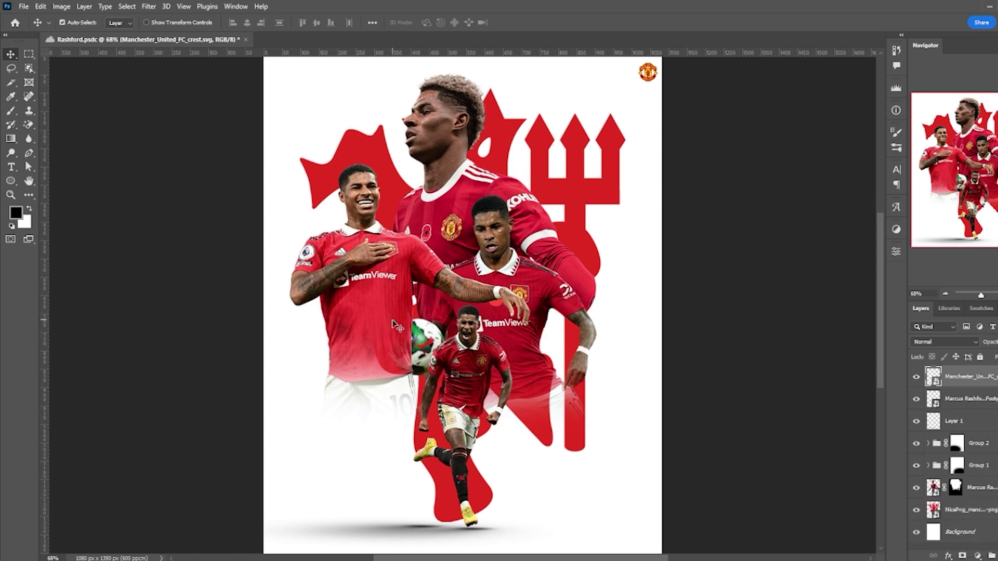
scroll(271, 346, "down", 1)
scroll(271, 345, "up", 1)
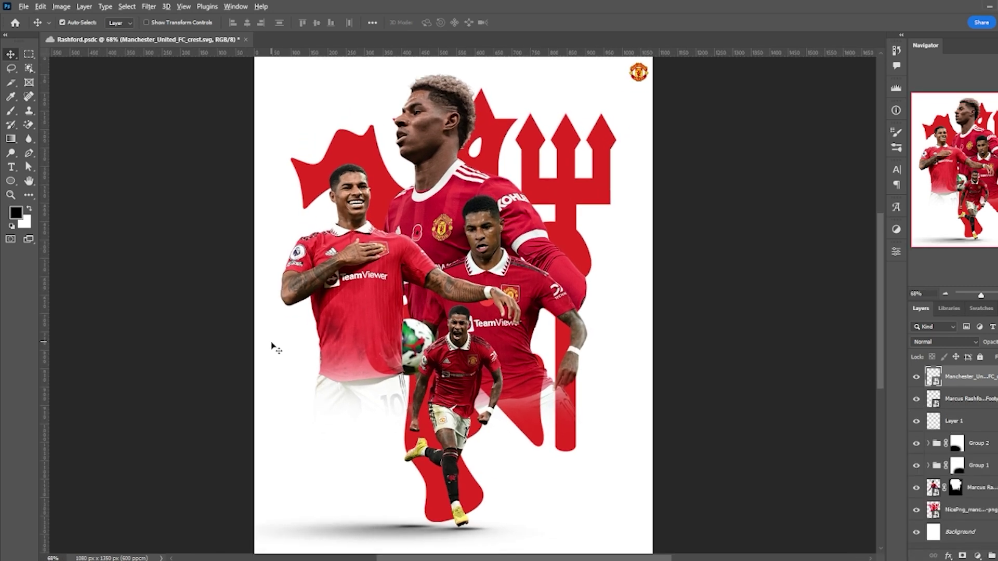
scroll(260, 348, "down", 1)
scroll(229, 356, "up", 1)
scroll(568, 556, "left", 3)
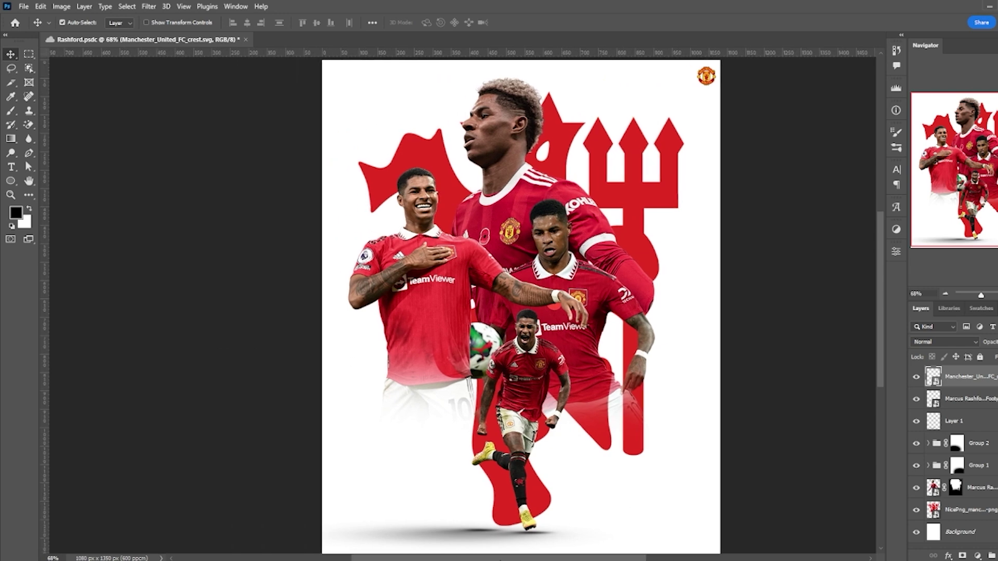
- Open the Camera Raw filter on the running player layer and set Clarity +30, Texture +15, Contrast +20 and Saturation -25
left_click(948, 396)
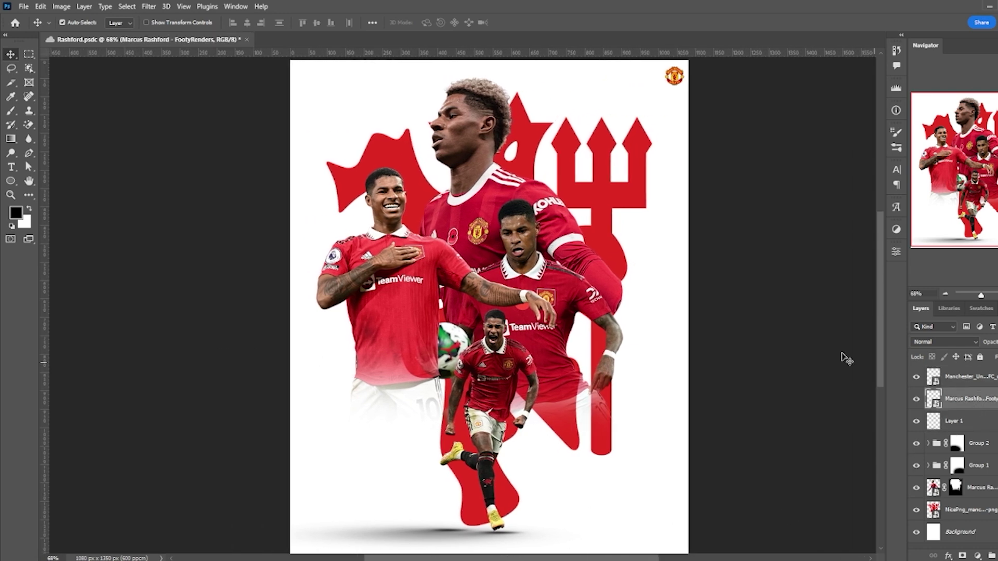
left_click(148, 7)
left_click(193, 86)
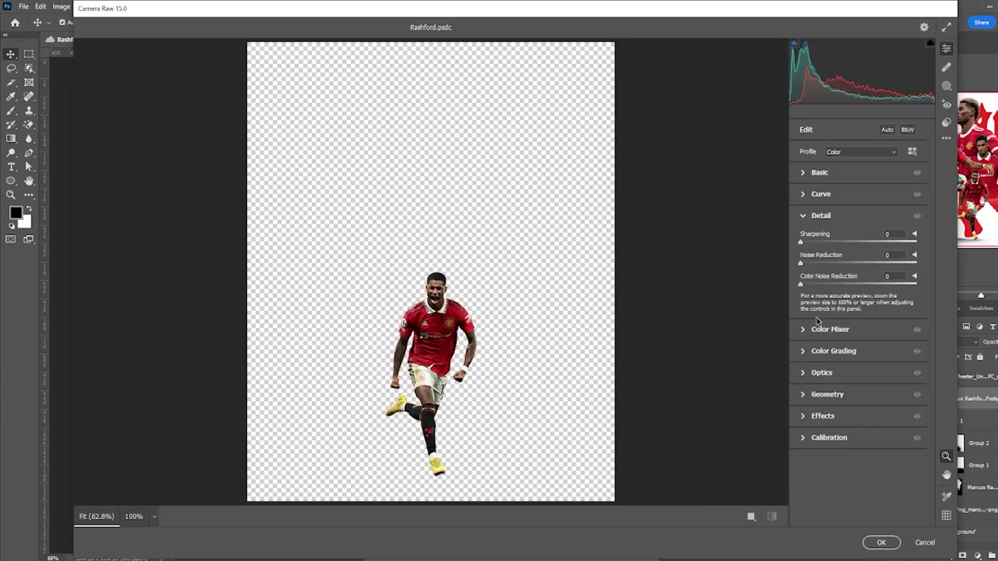
left_click(874, 384)
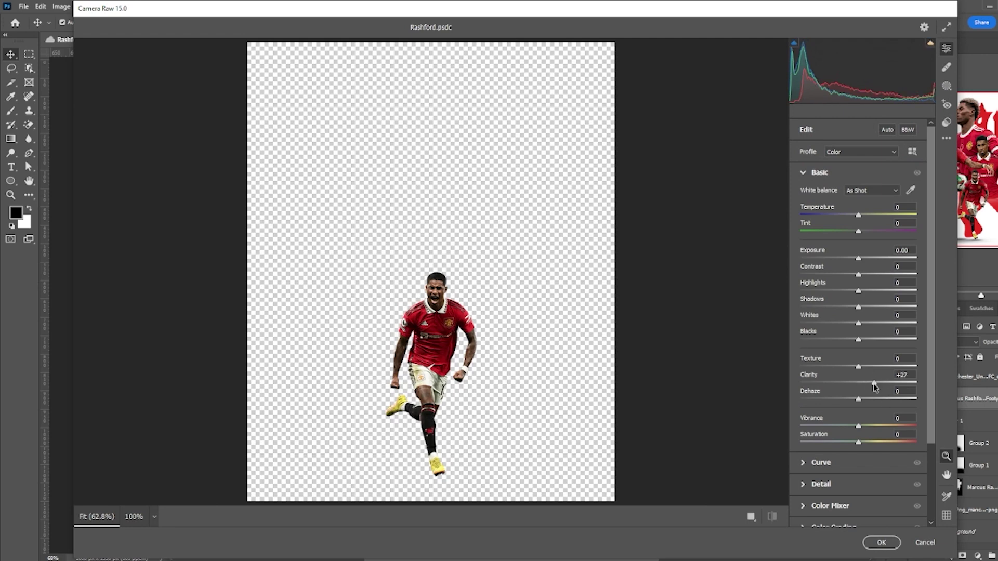
left_click(868, 367)
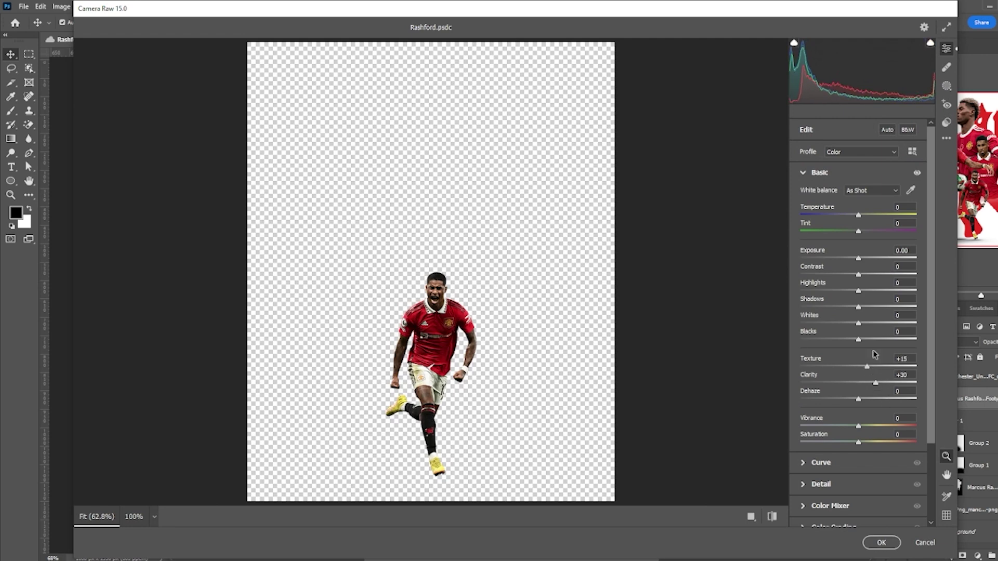
left_click(870, 274)
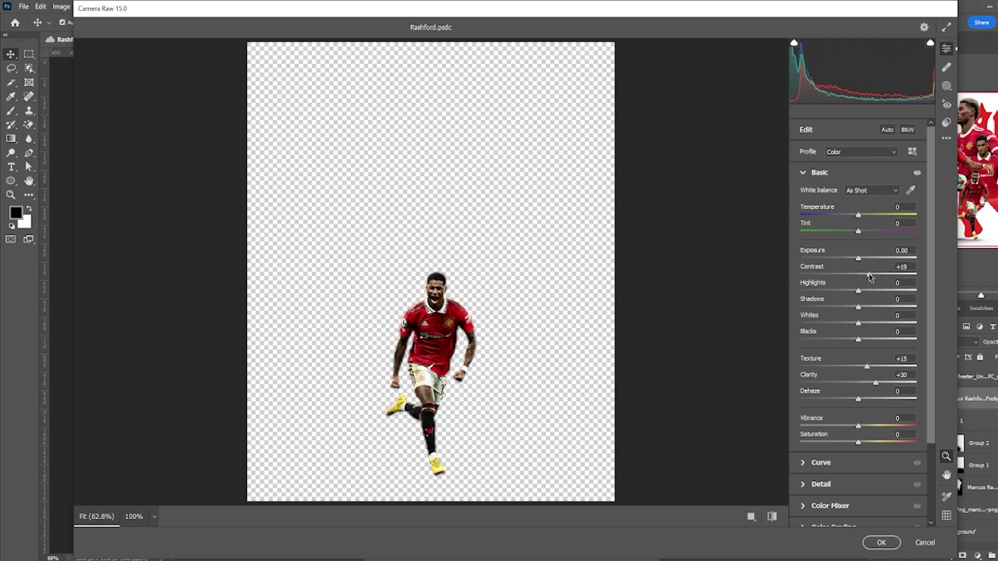
left_click(850, 443)
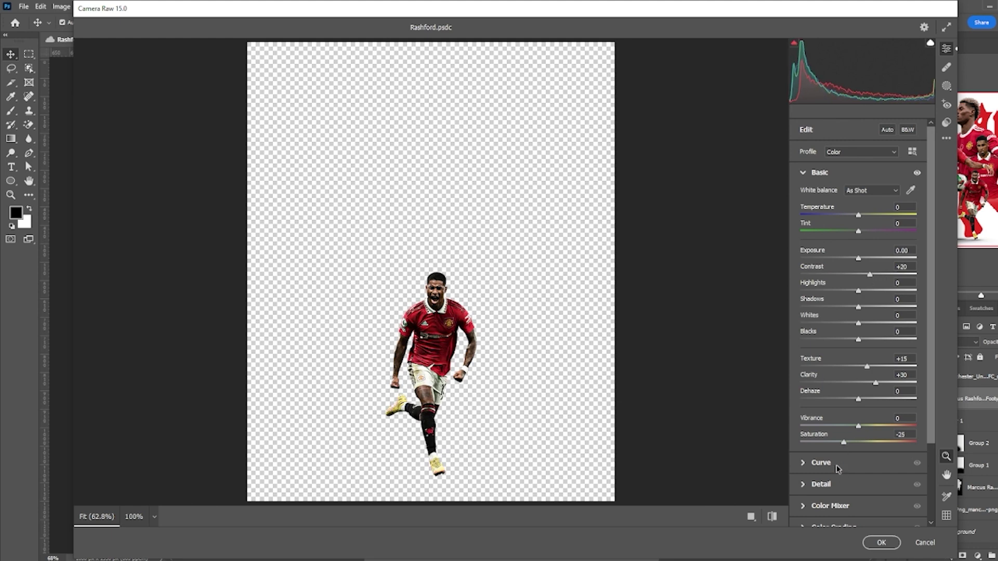
- Add a point-curve point at input 120, output 133, adjust the sharpening detail, and apply the Camera Raw filter to the running player
left_click(842, 464)
left_click(838, 211)
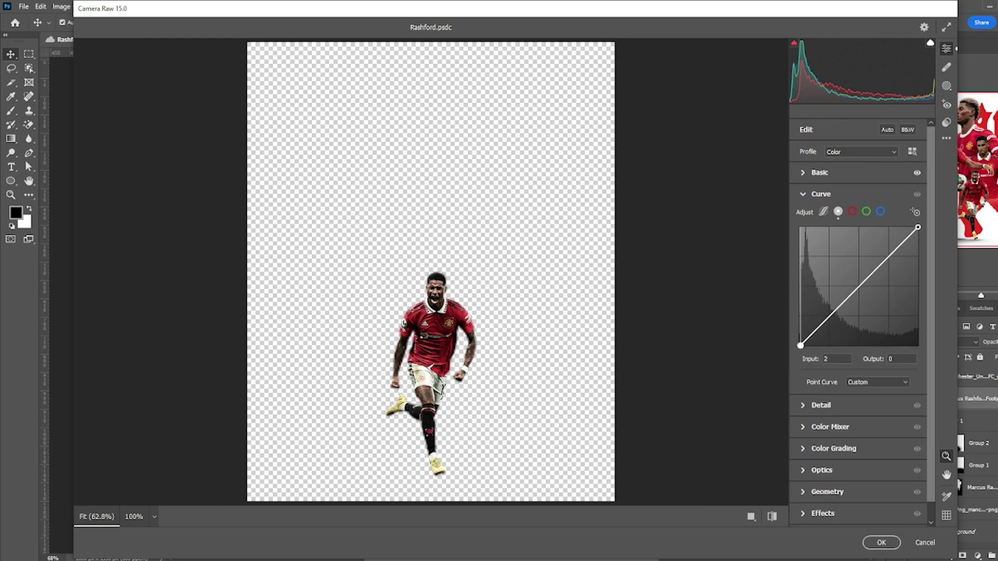
left_click(859, 287)
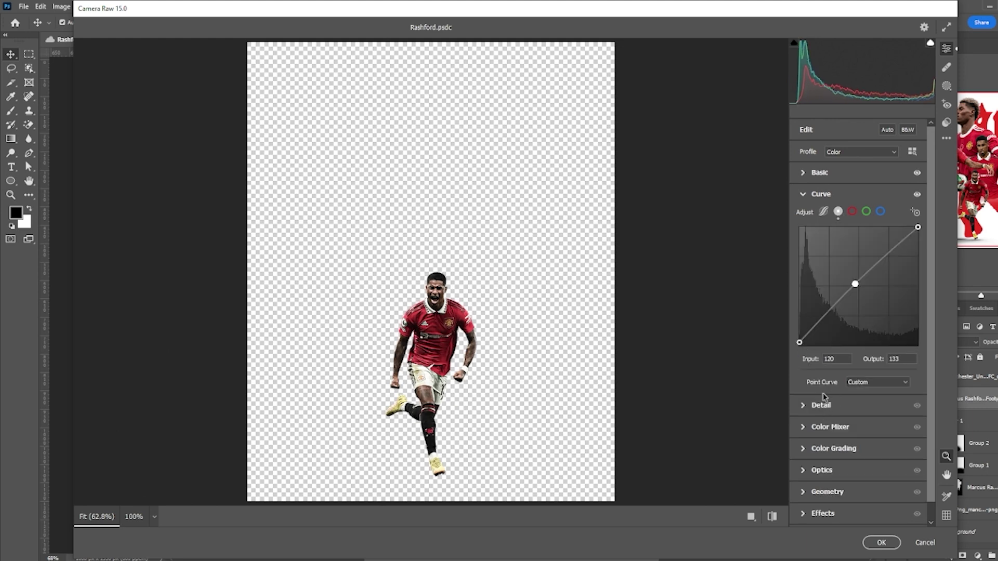
left_click(823, 408)
left_click_drag(828, 243, 820, 244)
left_click(880, 543)
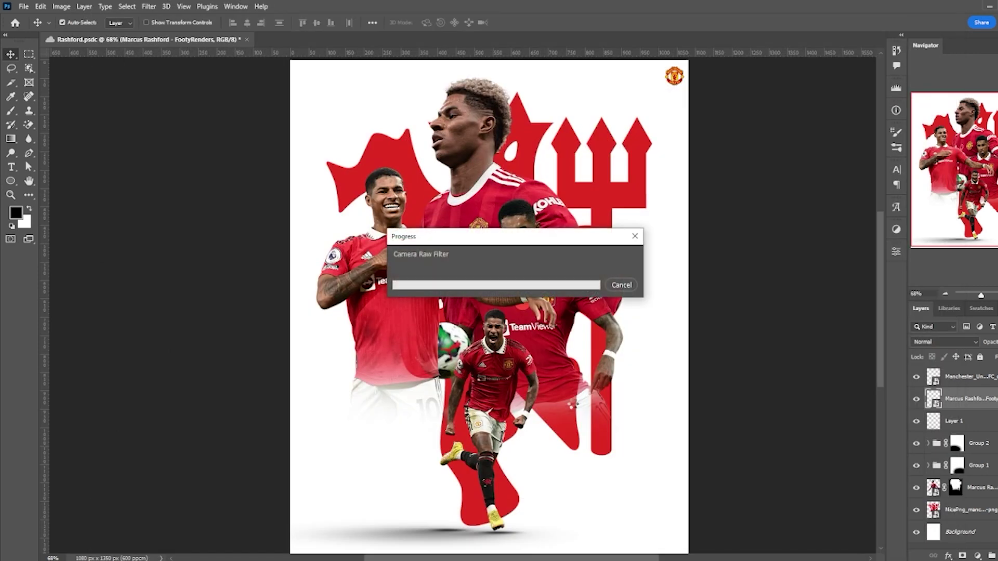
- Duplicate the running player layer and move the original's Camera Raw smart filter onto the player layer inside Group 2
scroll(446, 390, "up", 1)
scroll(446, 390, "down", 1)
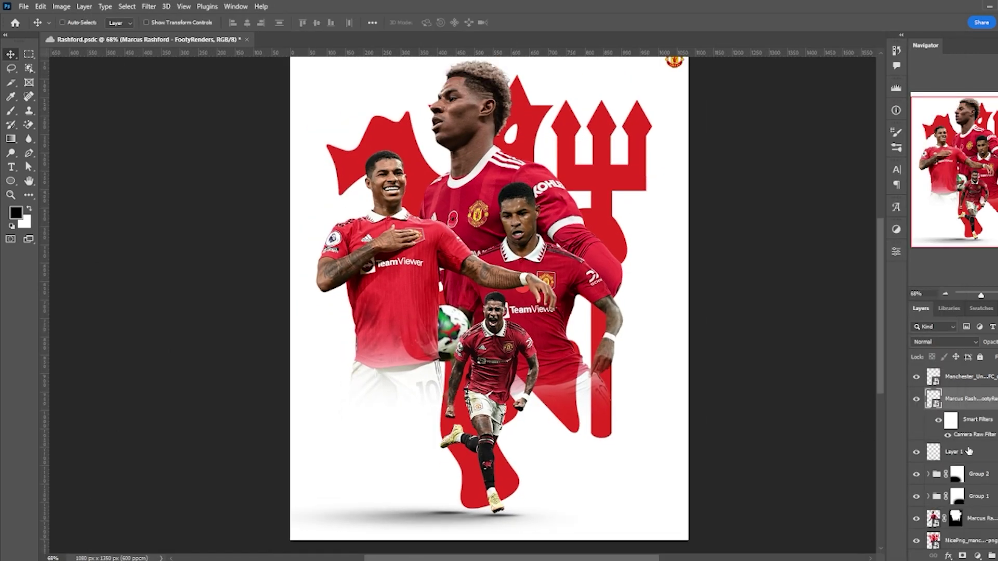
key("ctrl+j")
left_click(928, 505)
scroll(953, 465, "down", 1)
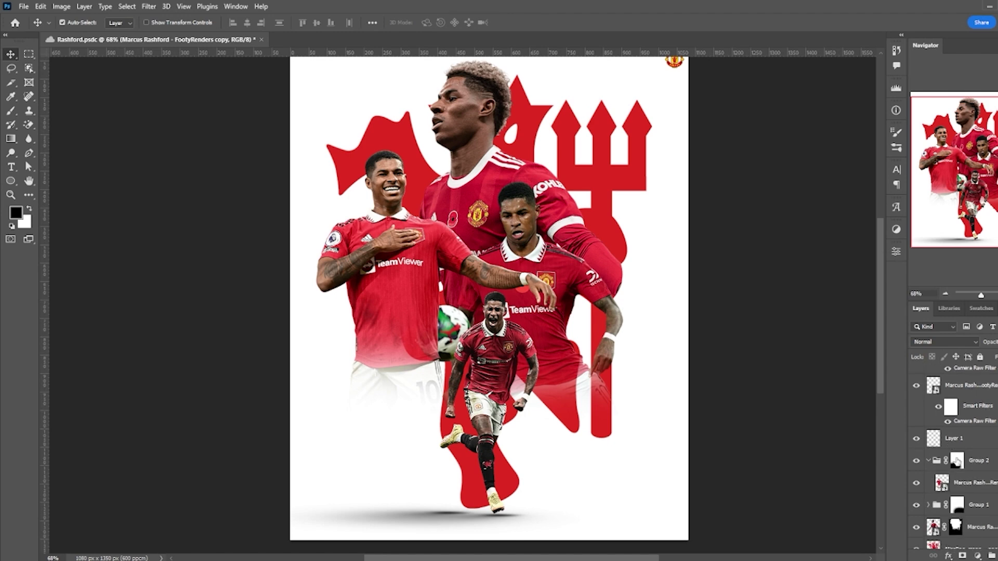
scroll(981, 432, "up", 1)
left_click_drag(981, 448, 984, 507)
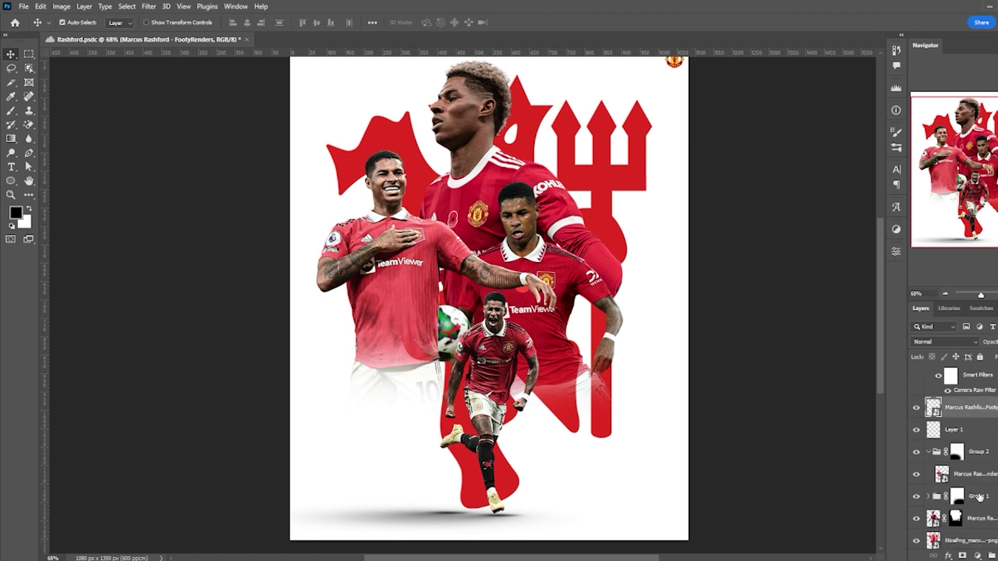
- Duplicate the Group 2 player and move the original's Camera Raw filter onto the Group 1 player, deleting the leftover unfiltered layer
left_click(972, 449)
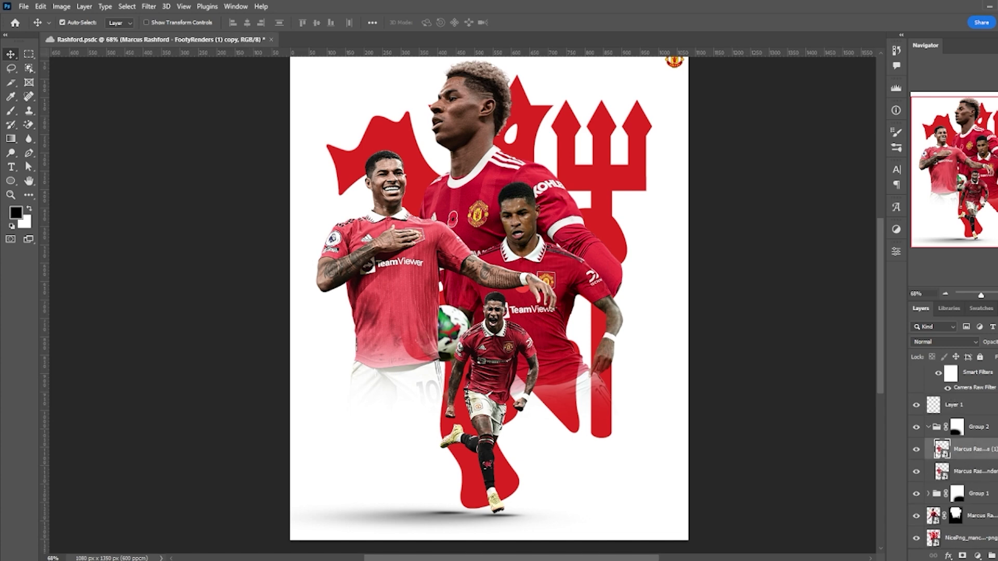
left_click_drag(975, 387, 960, 487)
left_click(929, 481)
scroll(972, 471, "down", 1)
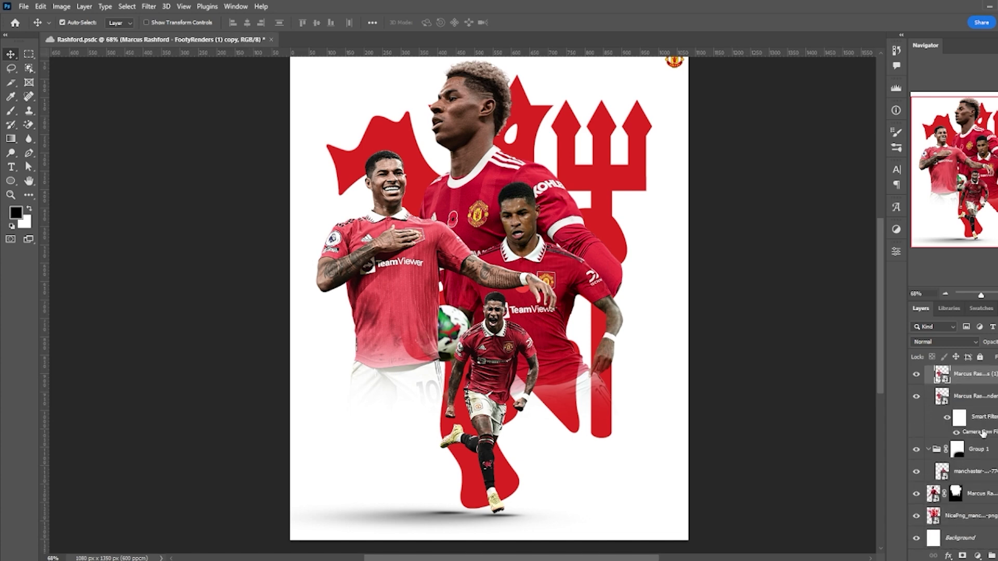
left_click(993, 397)
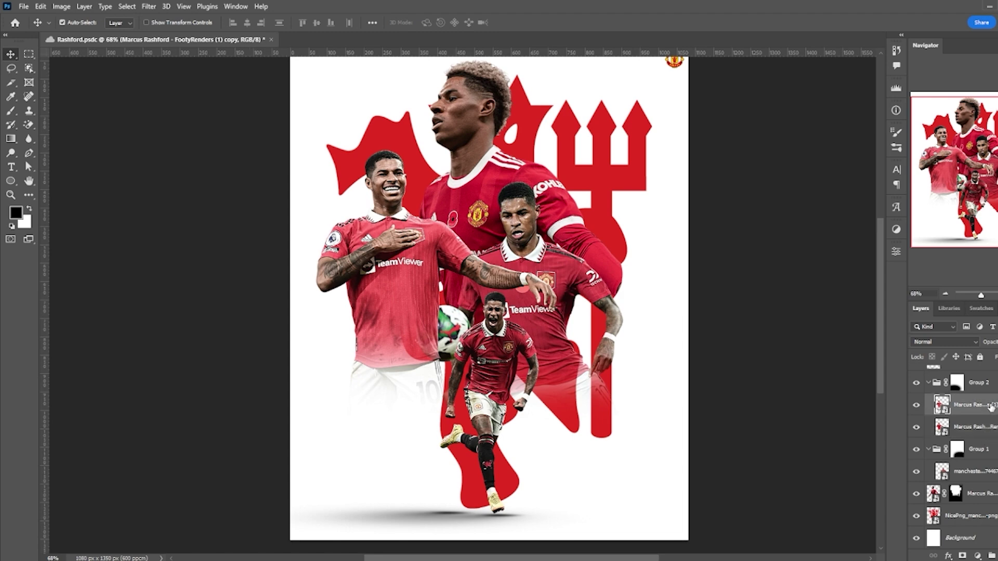
key("Delete")
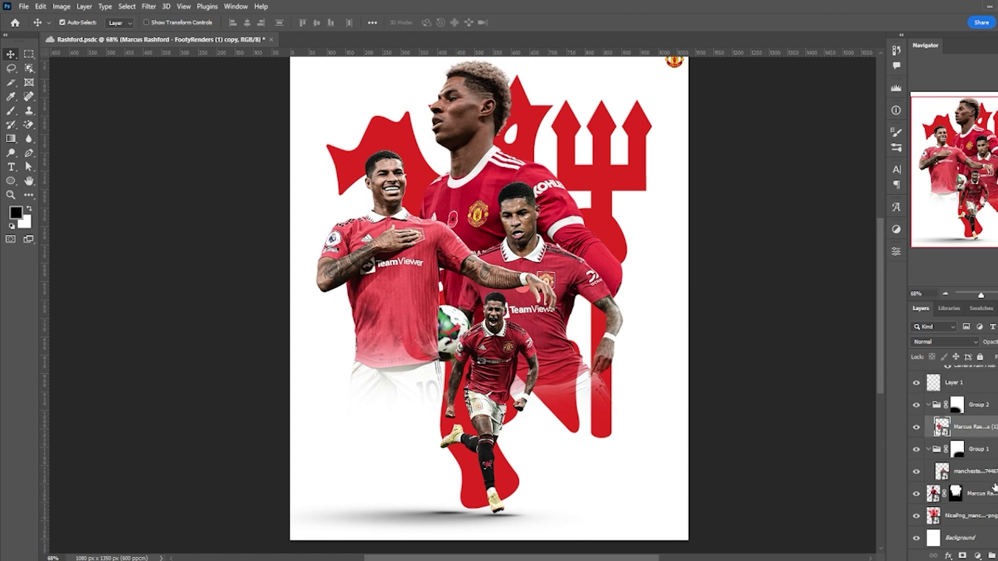
- Duplicate the Group 1 player, transfer the original's Camera Raw filter to the large back player, and tidy up the leftover layer and expanded groups
left_click(990, 481)
key("ctrl+j")
key("ctrl+z")
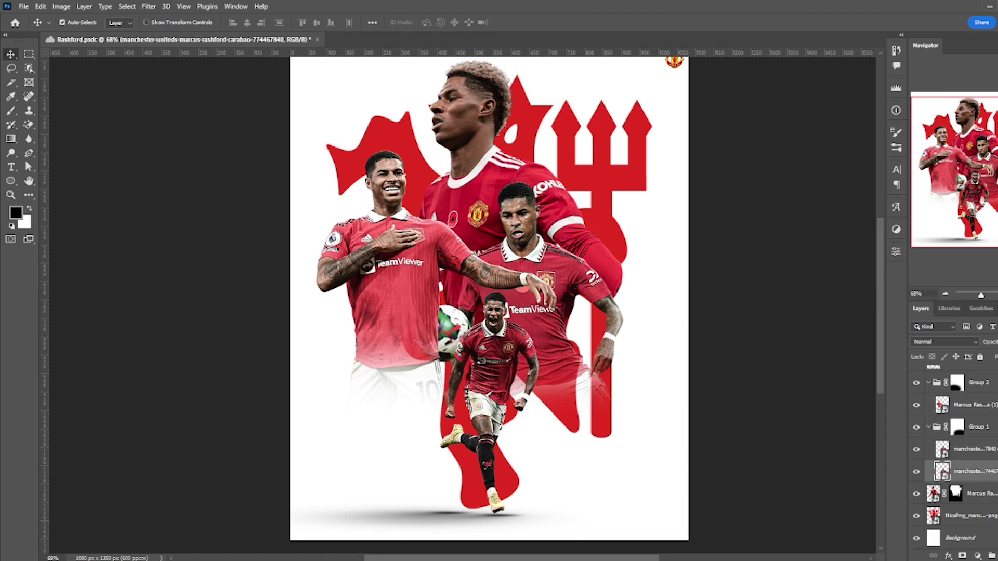
left_click_drag(996, 481, 987, 512)
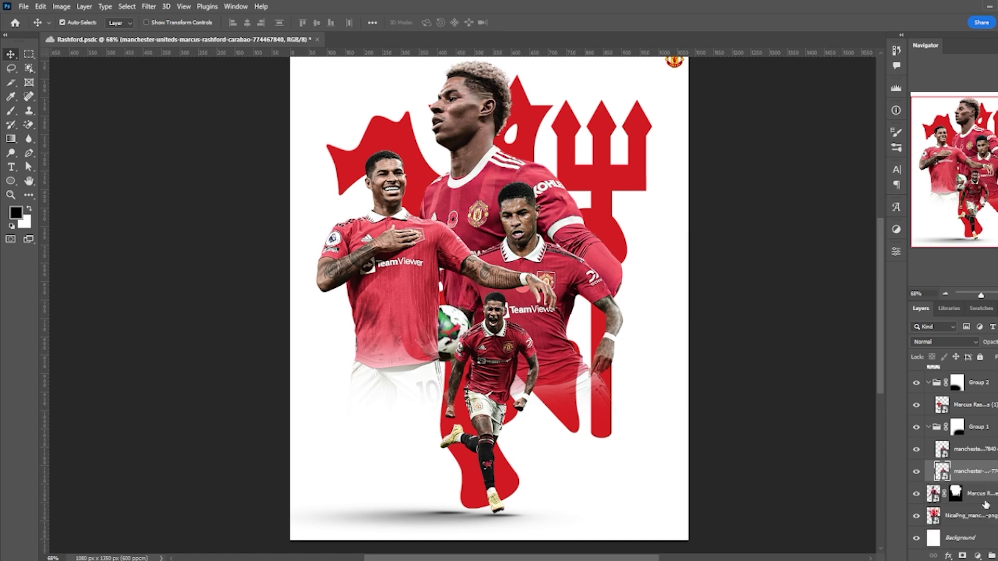
scroll(518, 244, "up", 1)
scroll(519, 243, "down", 1)
scroll(519, 243, "up", 1)
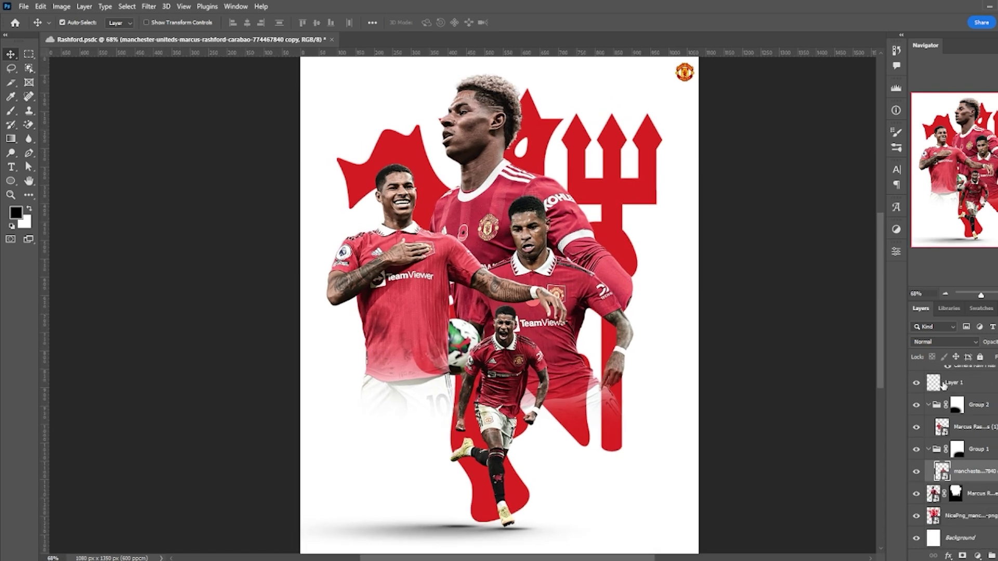
left_click(931, 441)
left_click(933, 476)
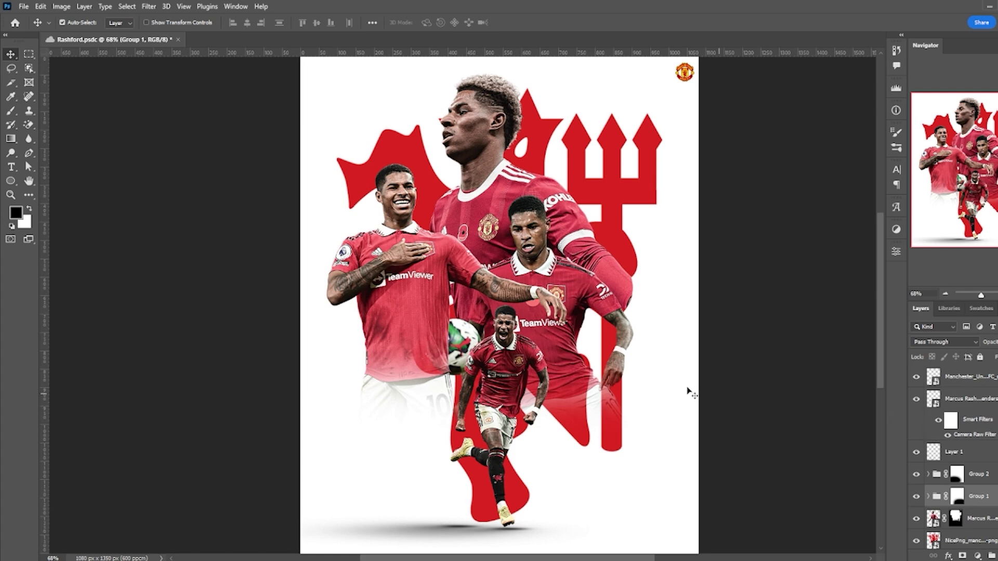
- Add a new layer above Group 1 and prepare a Soft Round brush with white as the paint colour
scroll(506, 373, "down", 1)
scroll(463, 358, "up", 1)
scroll(463, 358, "down", 1)
scroll(463, 358, "up", 1)
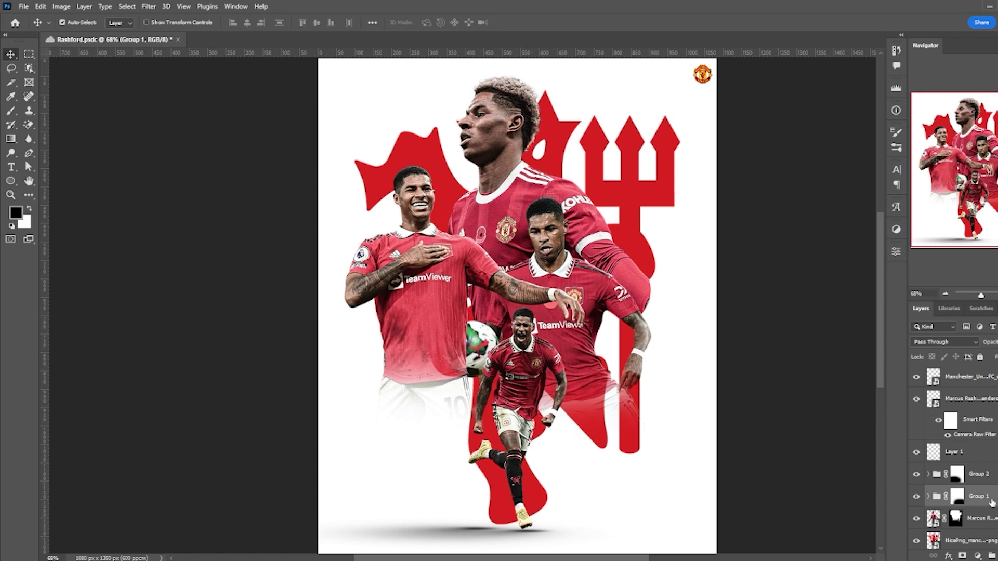
key("ctrl+shift+alt+n")
key("b")
key("x")
right_click(446, 255)
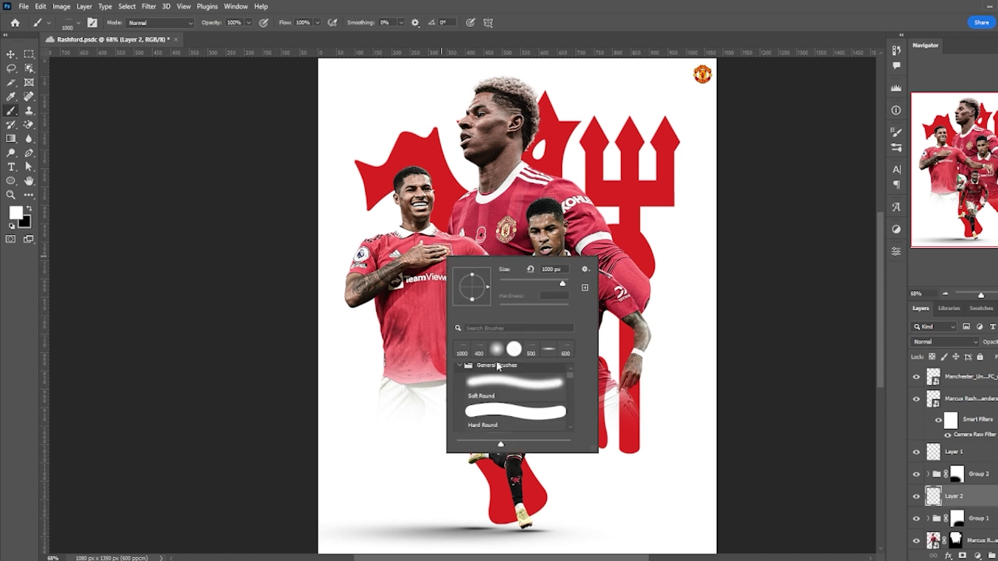
left_click(35, 312)
- Paint a soft white glow behind the smiling player with the brush reduced to 400 px
key("bracketleft")
key("bracketleft")
key("bracketleft")
key("bracketleft")
key("bracketleft")
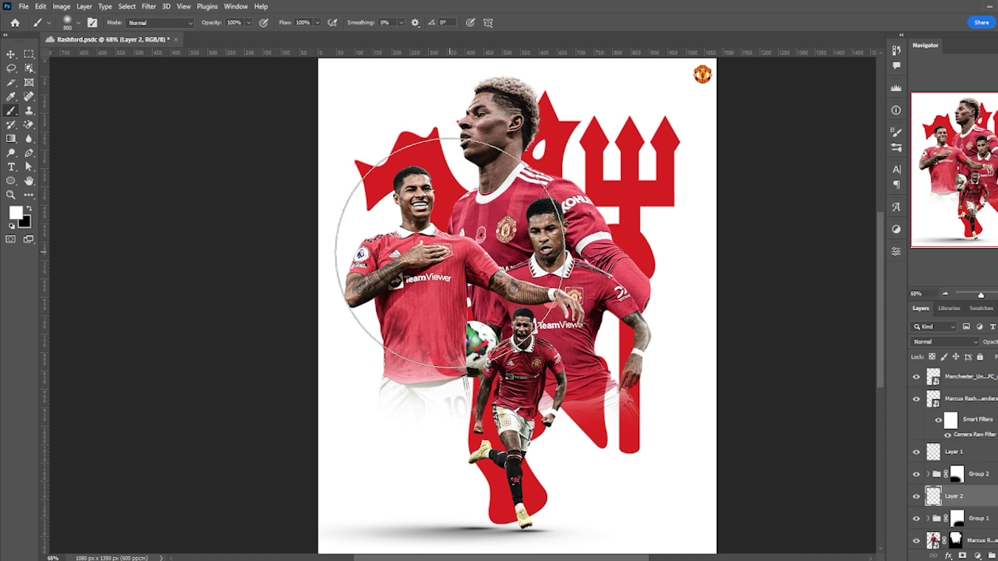
key("bracketleft")
mouse_move(459, 275)
left_mouse_down()
mouse_move(468, 245)
mouse_move(431, 272)
left_mouse_up()
key("ctrl+z")
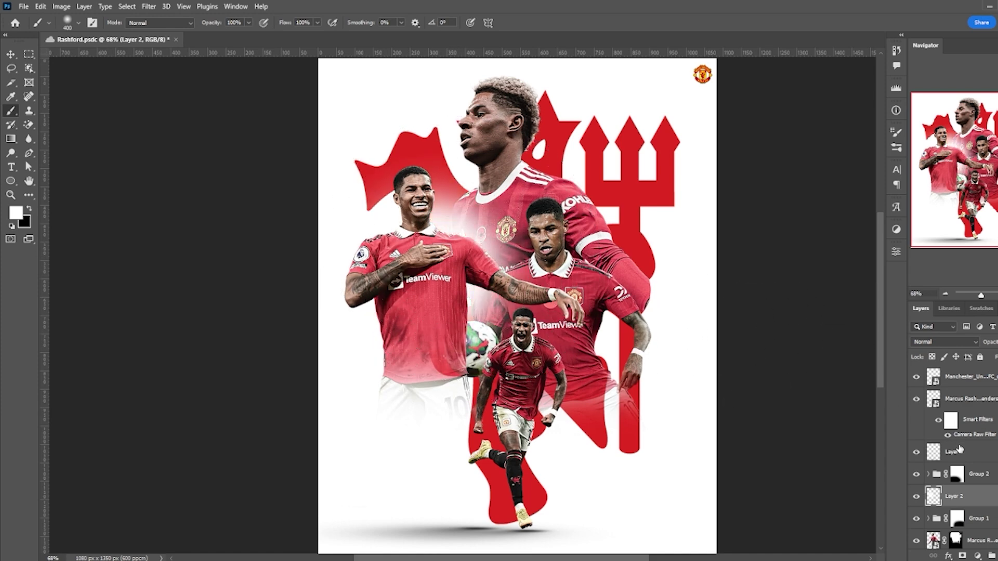
- Add a new layer above Layer 1 and paint a soft white glow behind the running player at 300 px
scroll(981, 485, "down", 2)
left_click(984, 499)
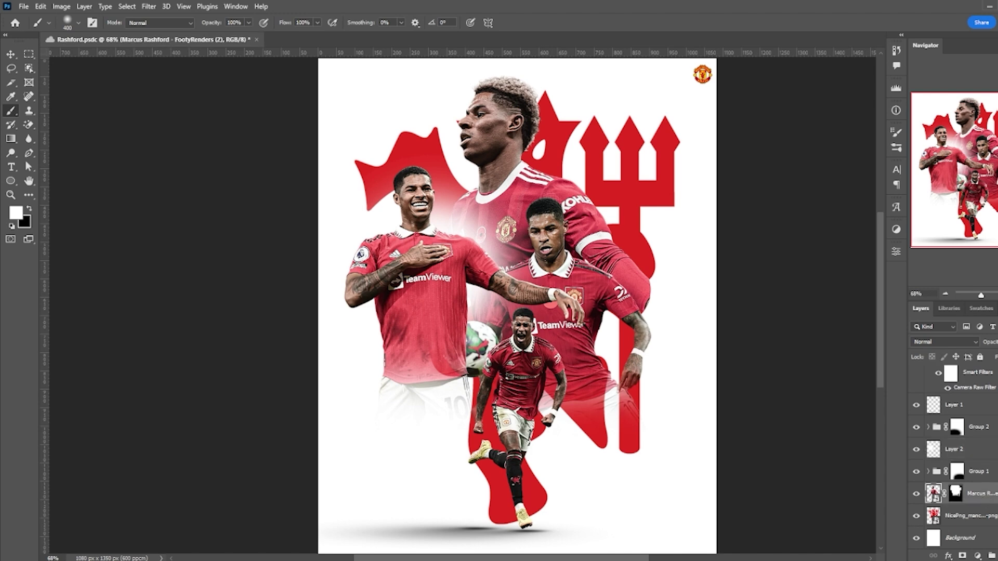
scroll(982, 447, "up", 2)
left_click(981, 452)
key("ctrl+shift+alt+n")
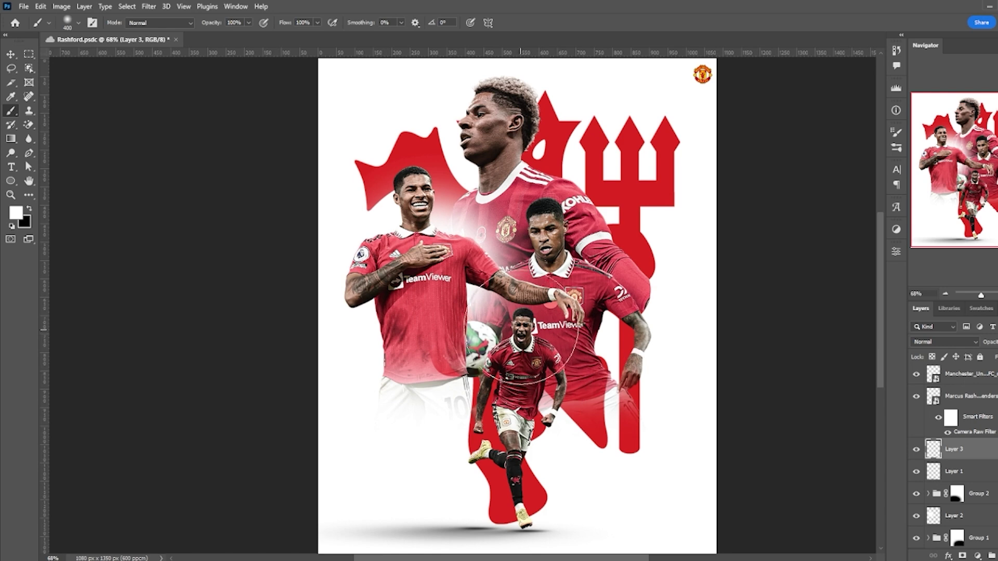
key("bracketleft")
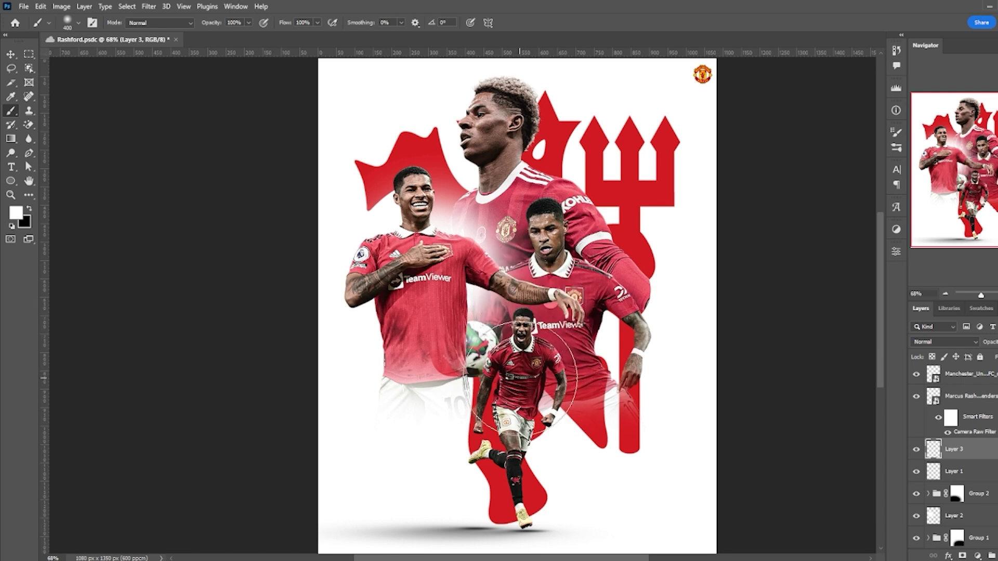
mouse_move(520, 372)
left_mouse_down()
mouse_move(551, 343)
mouse_move(522, 368)
left_mouse_up()
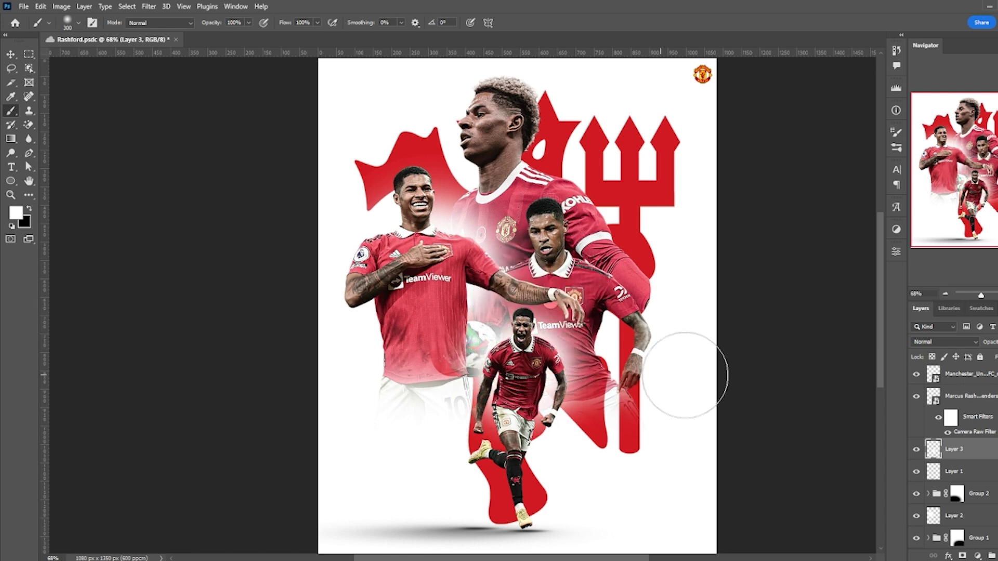
- Add a new layer between Group 1 and the large back player and paint a soft white glow around the Group 1 player
scroll(917, 398, "up", 1)
scroll(936, 413, "down", 3)
left_click(977, 453)
left_click(991, 492)
key("ctrl+shift+alt+n")
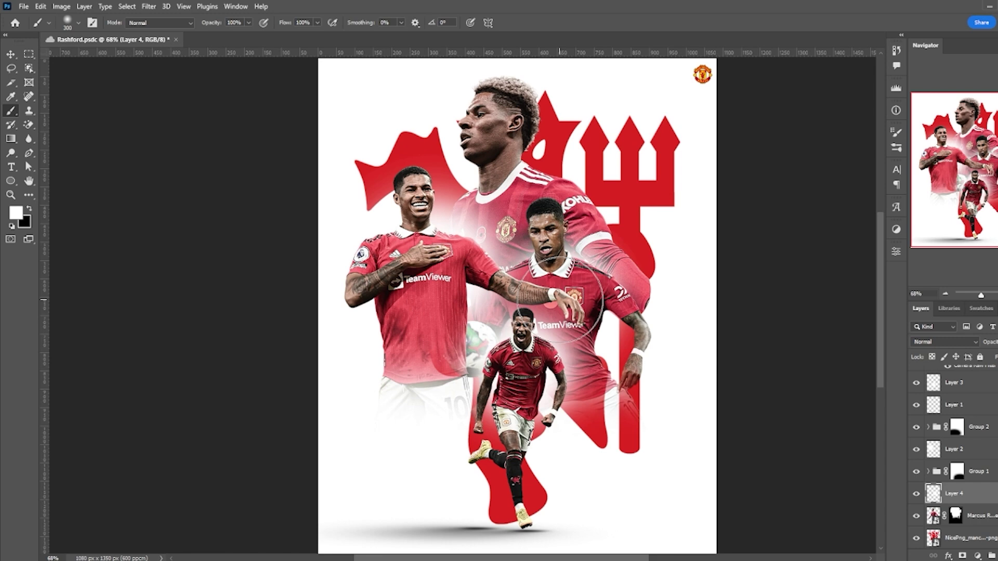
scroll(550, 306, "left", 1)
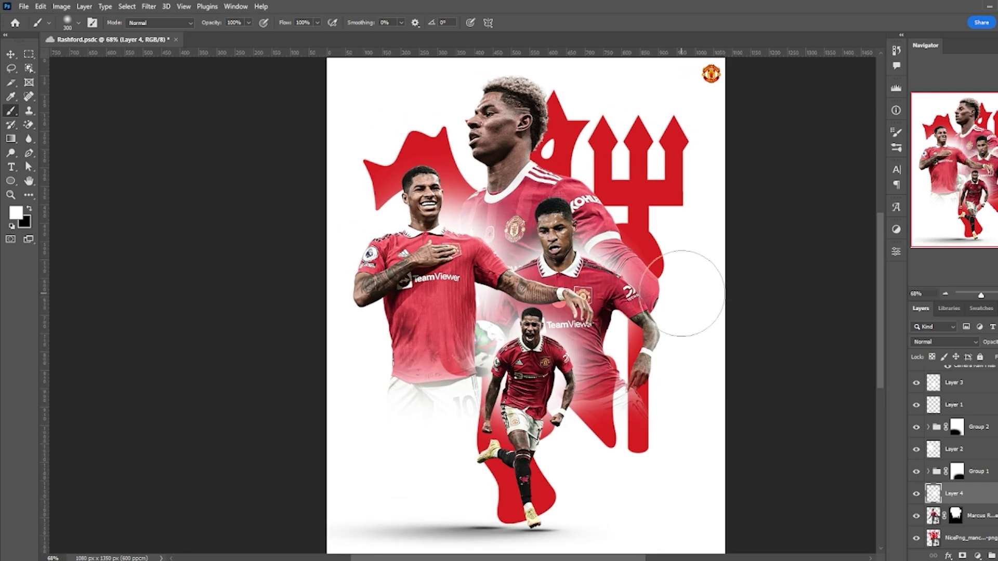
scroll(932, 447, "down", 1)
- Add a new layer above the running player and clip it to that player's layer
key("v")
left_click(556, 385)
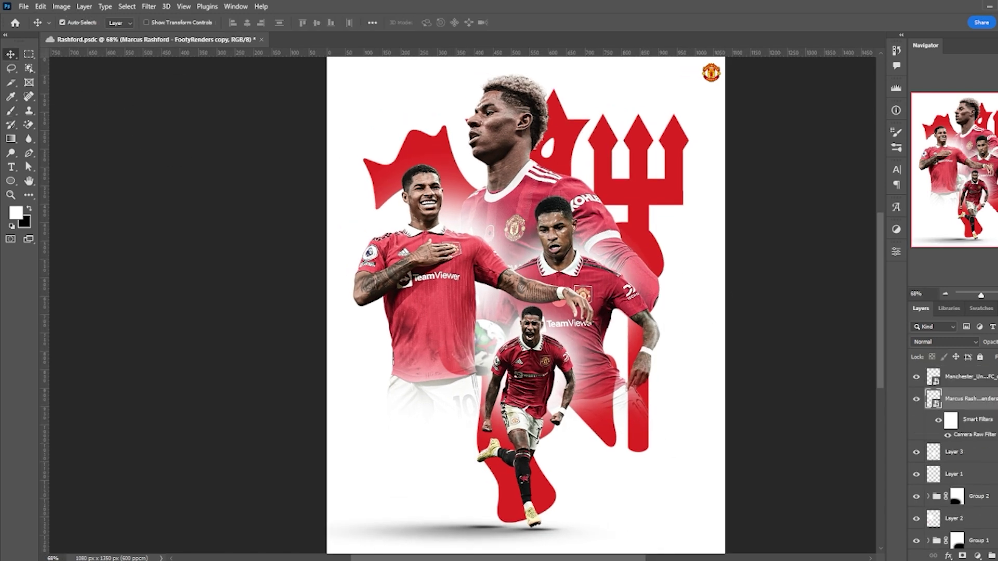
key("ctrl+shift+alt+n")
right_click(950, 394)
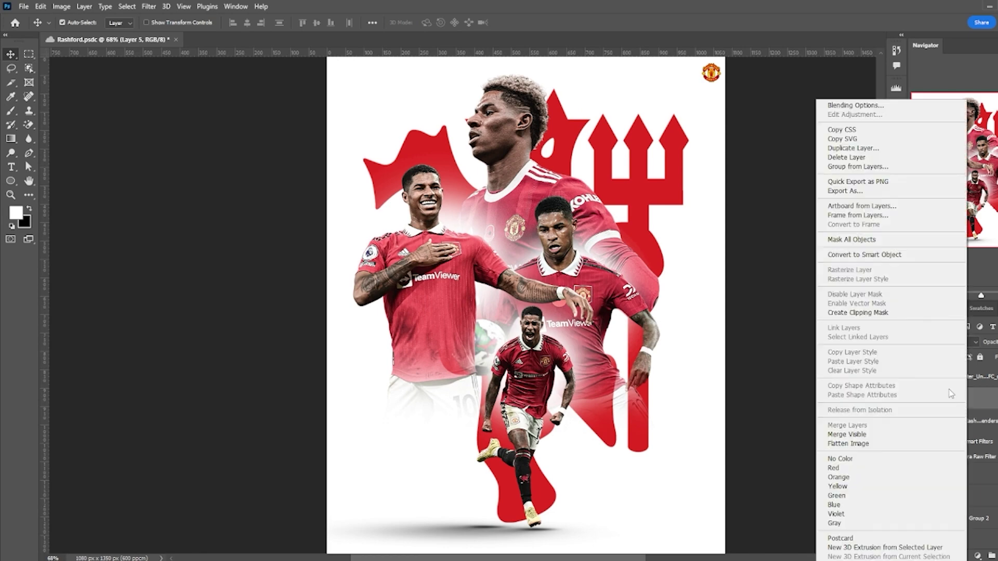
left_click(873, 312)
- Paint soft white light along the running player's outer edges on the clipped layer with a 30 px brush
key("b")
scroll(540, 325, "up", 5)
key("bracketleft")
key("bracketleft")
key("bracketleft")
key("bracketleft")
key("bracketleft")
key("bracketleft")
key("bracketleft")
key("bracketleft")
key("bracketleft")
key("bracketleft")
key("bracketleft")
key("bracketleft")
key("bracketleft")
left_click_drag(372, 315, 399, 293)
left_click_drag(525, 309, 600, 319)
scroll(630, 335, "down", 5)
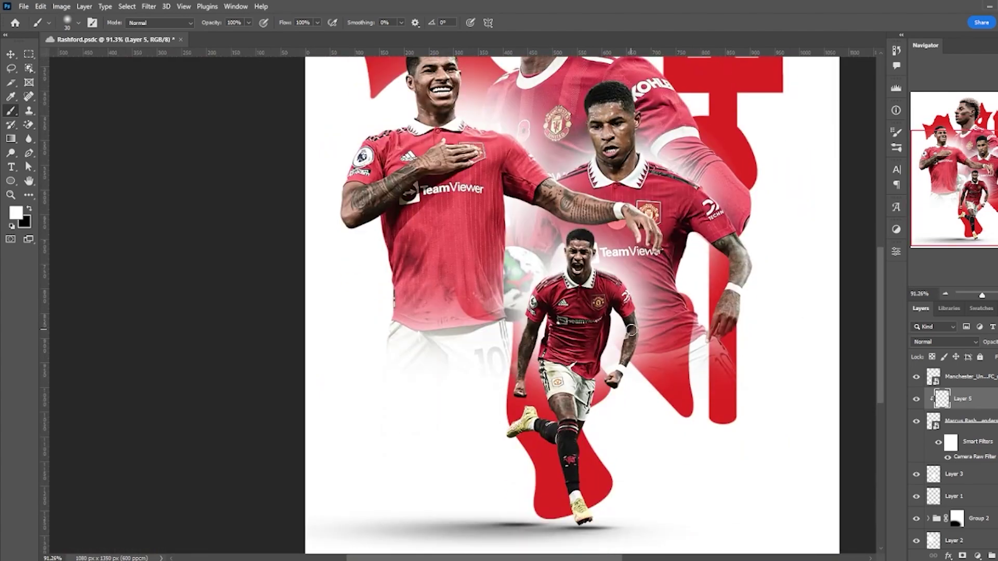
scroll(592, 241, "up", 6)
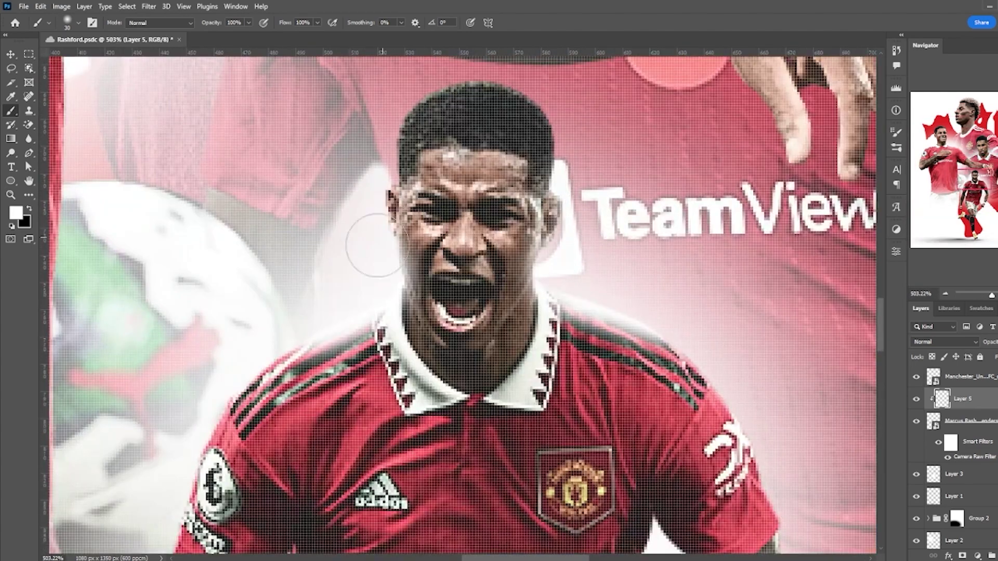
scroll(365, 199, "down", 6)
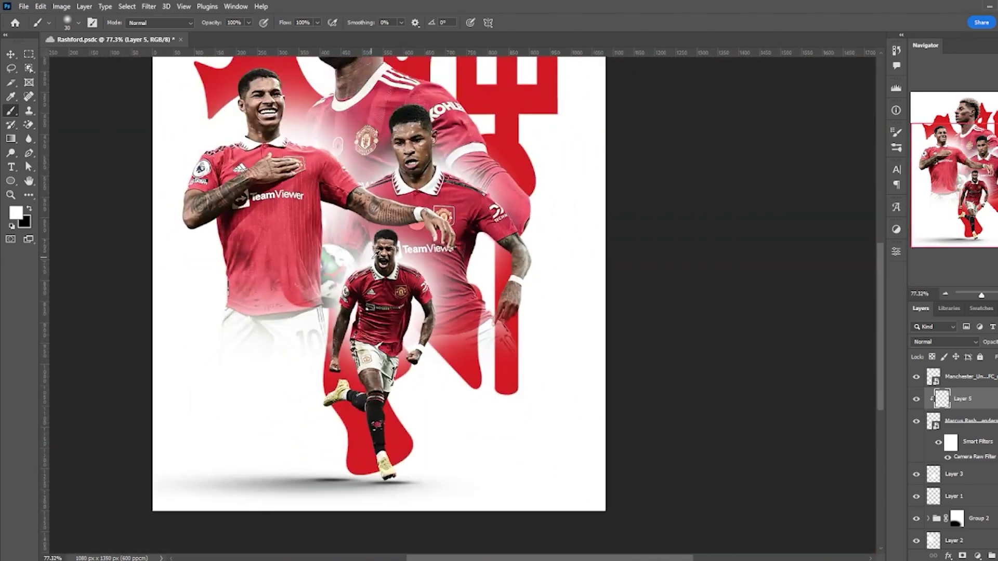
- Add a new layer above the smiling player inside Group 2 and clip it to that player's layer
key("v")
left_click(374, 249)
left_click(993, 555)
right_click(967, 538)
left_click(930, 284)
- Paint soft white light along the smiling player's neck, shoulder and arm edges on the clipped layer with the 30 px brush
scroll(225, 169, "up", 3)
scroll(328, 203, "up", 1)
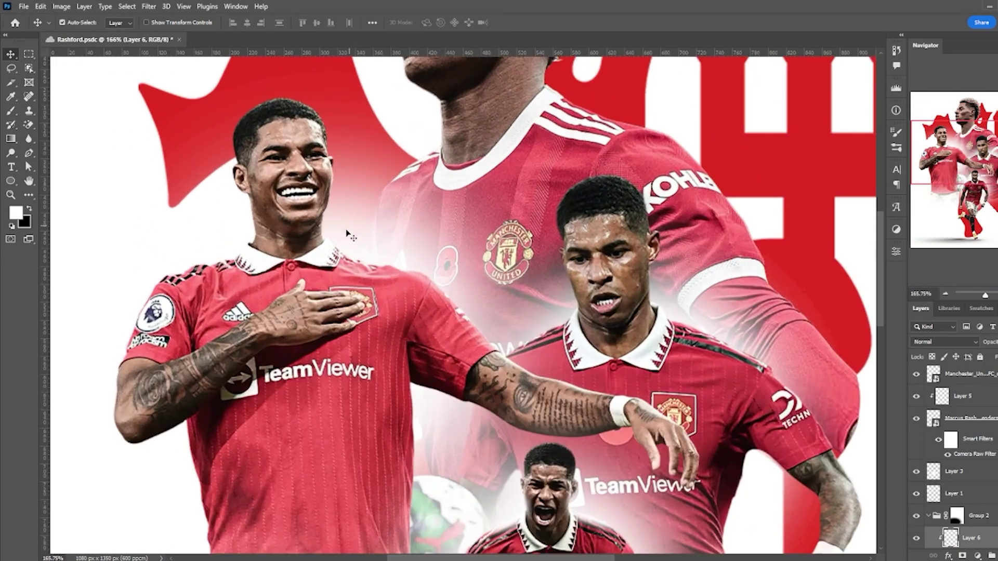
key("b")
mouse_move(370, 252)
left_mouse_down()
mouse_move(347, 248)
mouse_move(416, 262)
mouse_move(410, 255)
left_mouse_up()
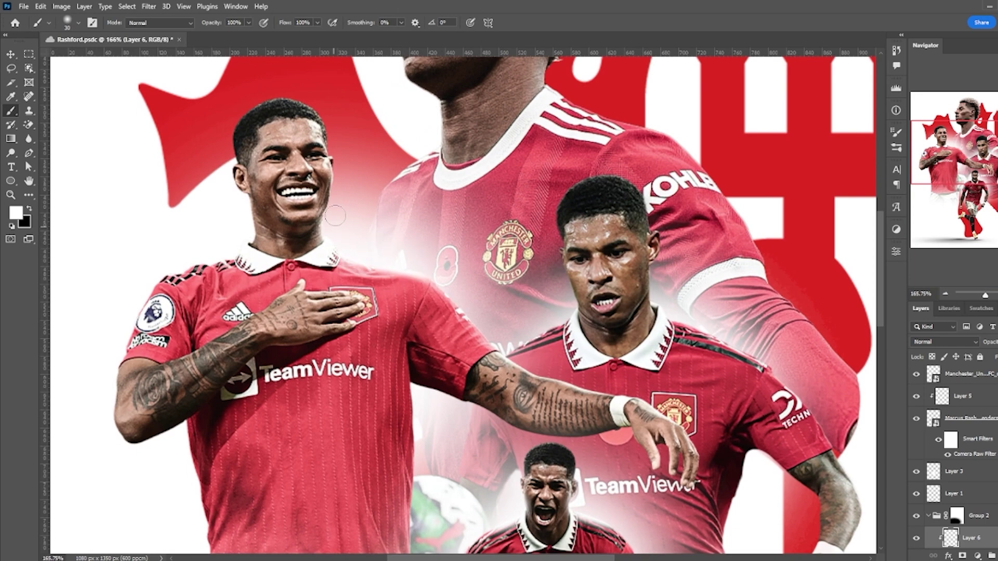
scroll(338, 209, "down", 5)
scroll(364, 192, "up", 6)
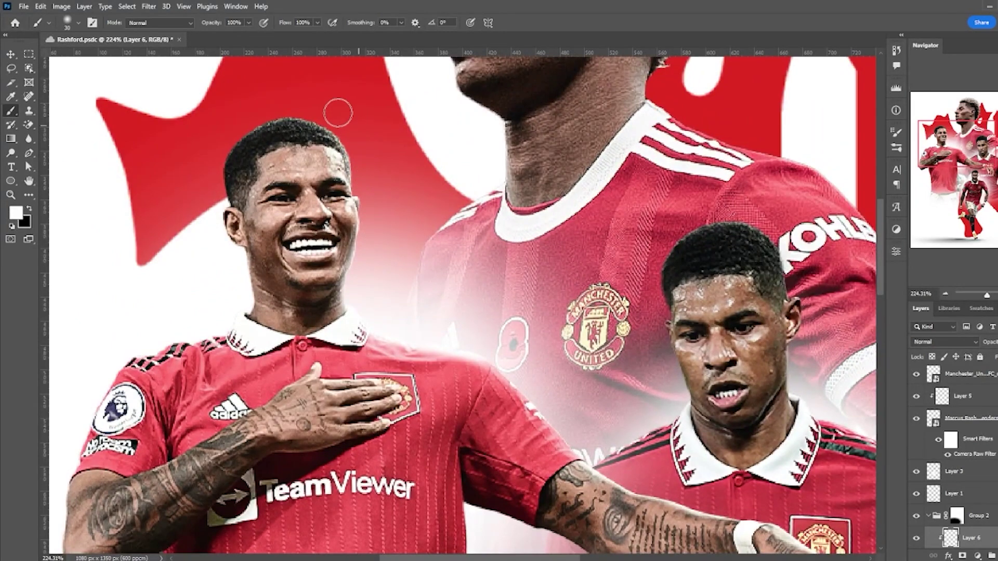
scroll(407, 279, "down", 2)
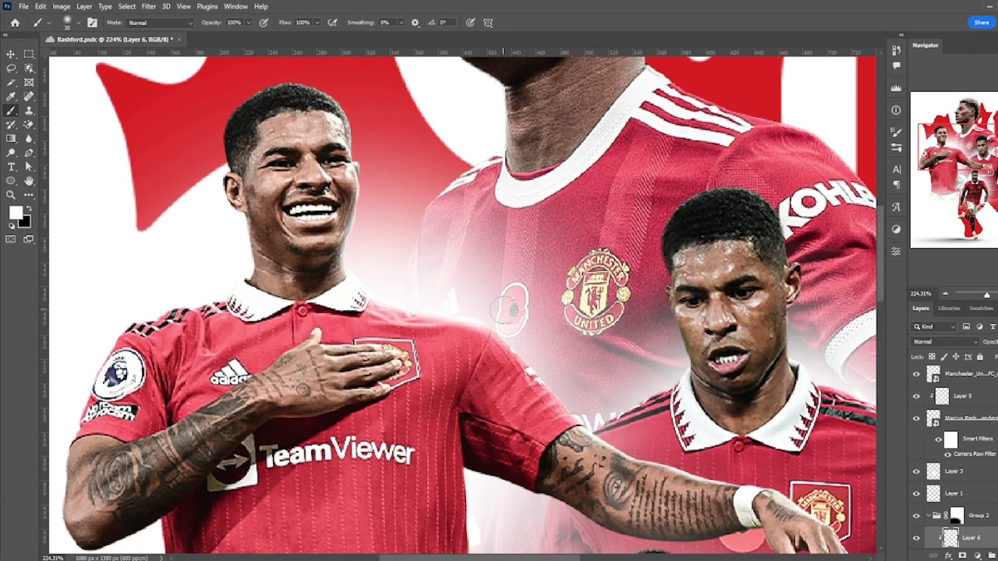
scroll(504, 311, "down", 5)
left_click(546, 295)
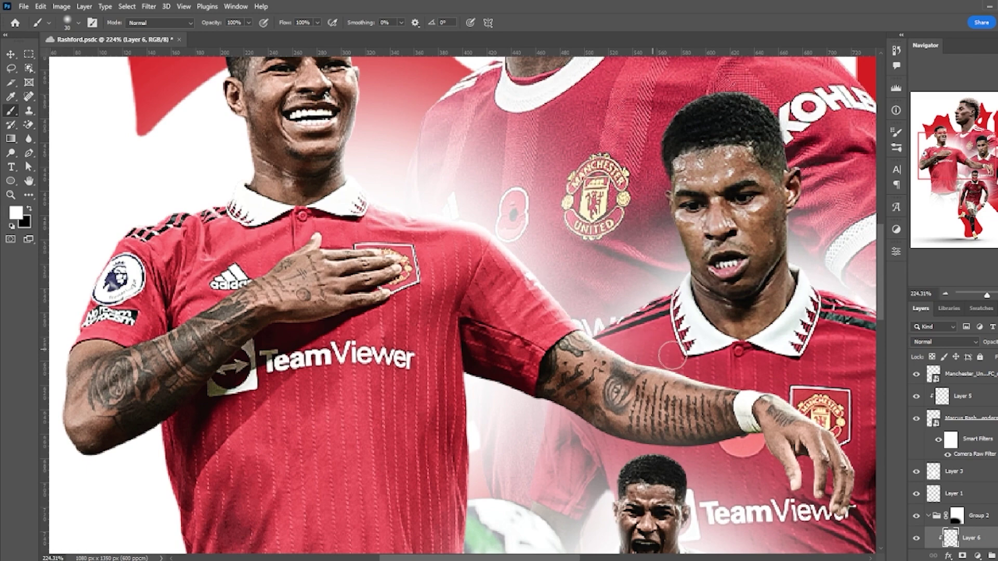
scroll(790, 376, "down", 4)
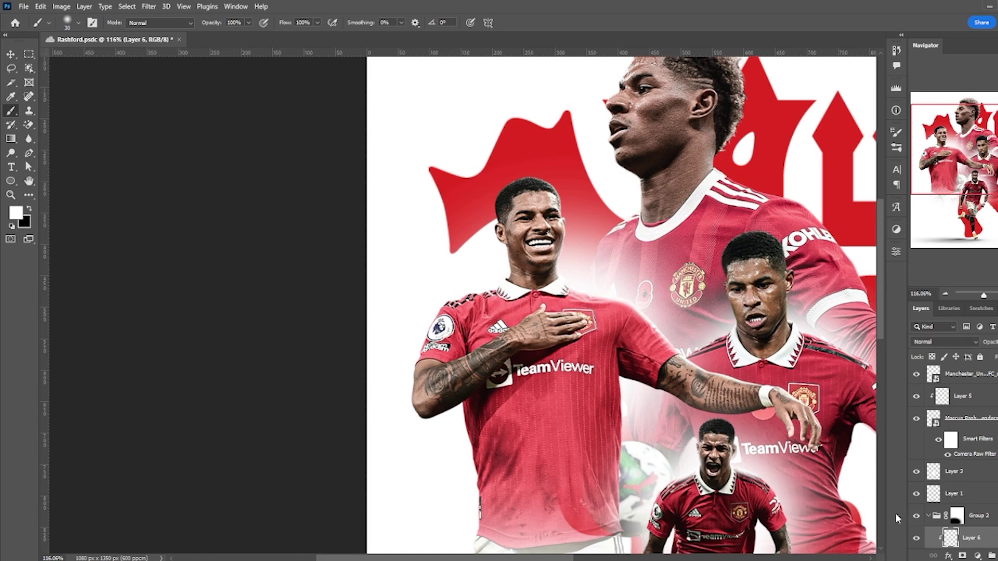
- Add a new layer above the player looking down inside Group 1 and clip it to that player's layer
left_click(921, 538)
scroll(771, 388, "up", 3)
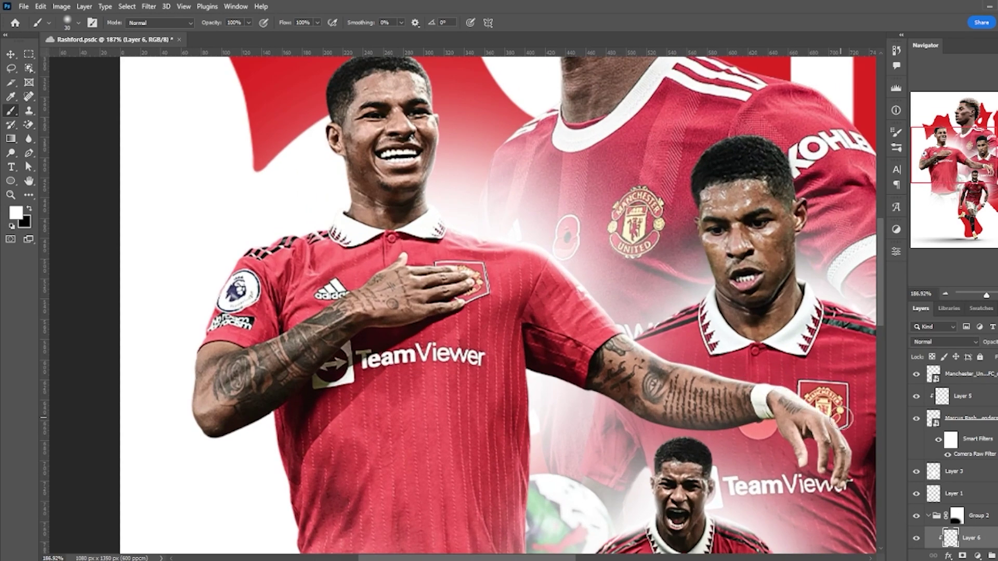
scroll(790, 437, "down", 3)
scroll(730, 398, "down", 3)
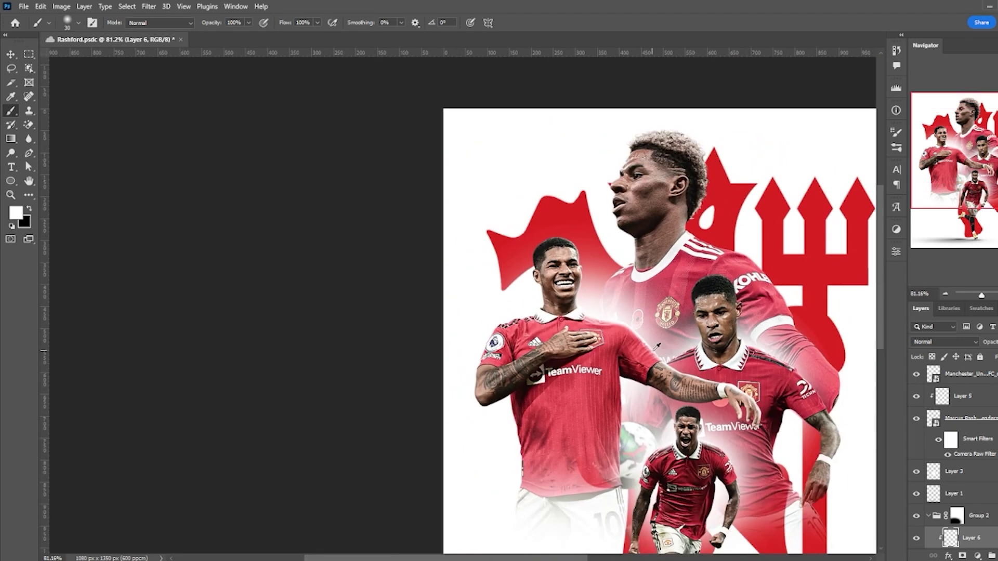
key("v")
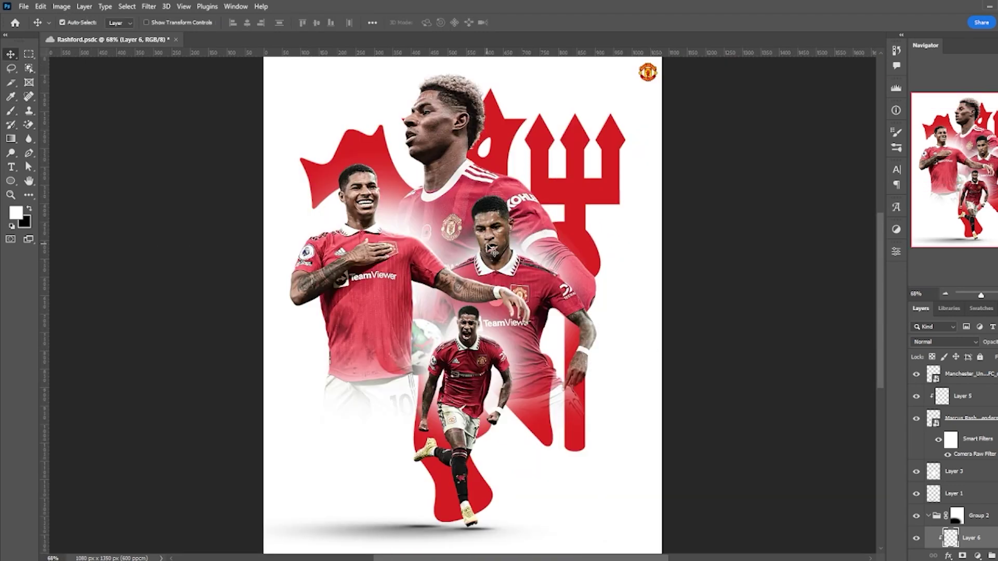
left_click(489, 248)
left_click(997, 555)
right_click(971, 538)
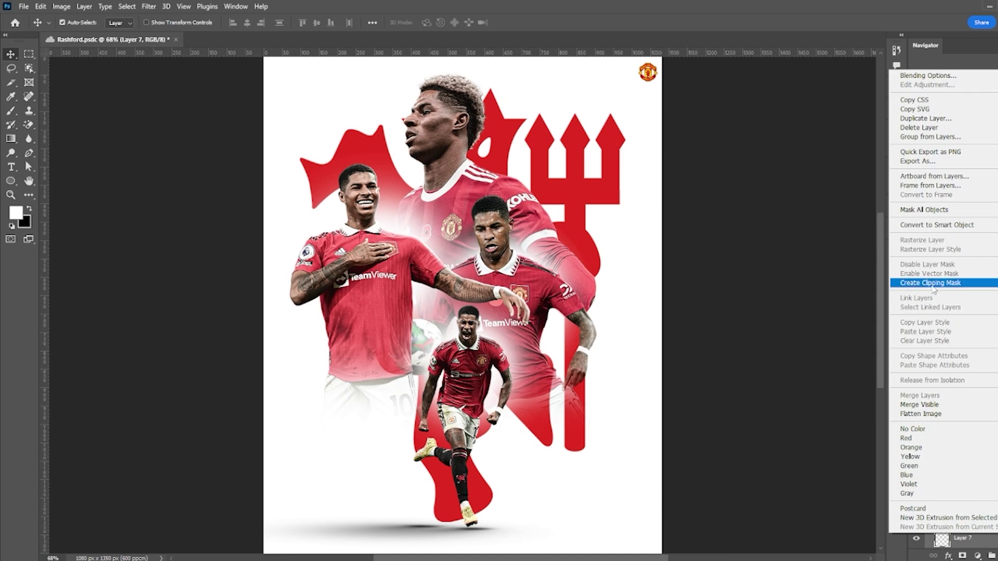
left_click(956, 283)
- Paint soft white light along the outer edges of the Group 1 player on the clipped layer with the 30 px brush
scroll(513, 229, "up", 6)
key("b")
mouse_move(520, 296)
left_mouse_down()
mouse_move(544, 311)
mouse_move(619, 332)
mouse_move(581, 326)
mouse_move(668, 357)
mouse_move(715, 390)
mouse_move(642, 364)
left_mouse_up()
scroll(681, 359, "down", 2)
scroll(772, 398, "down", 2)
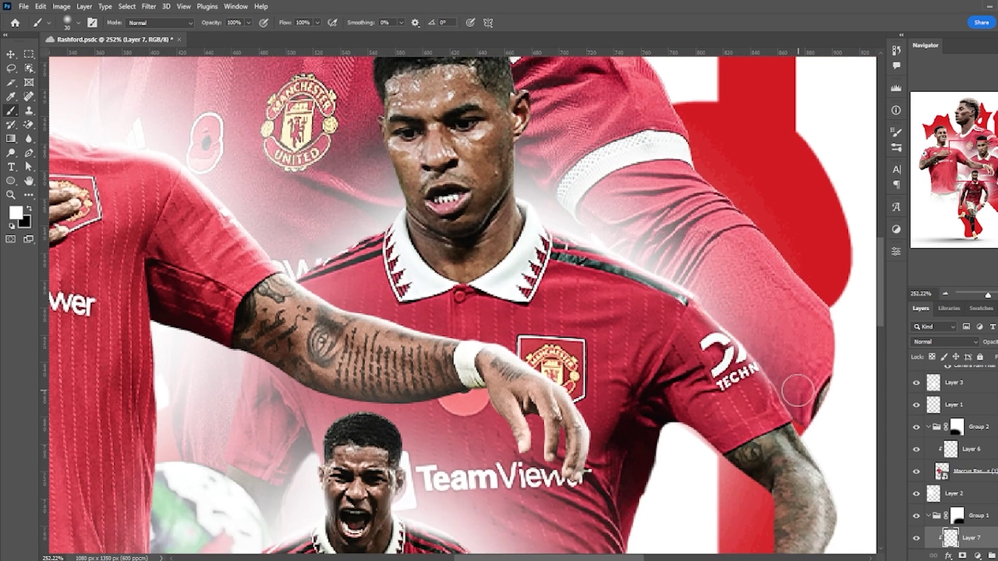
scroll(790, 364, "down", 2)
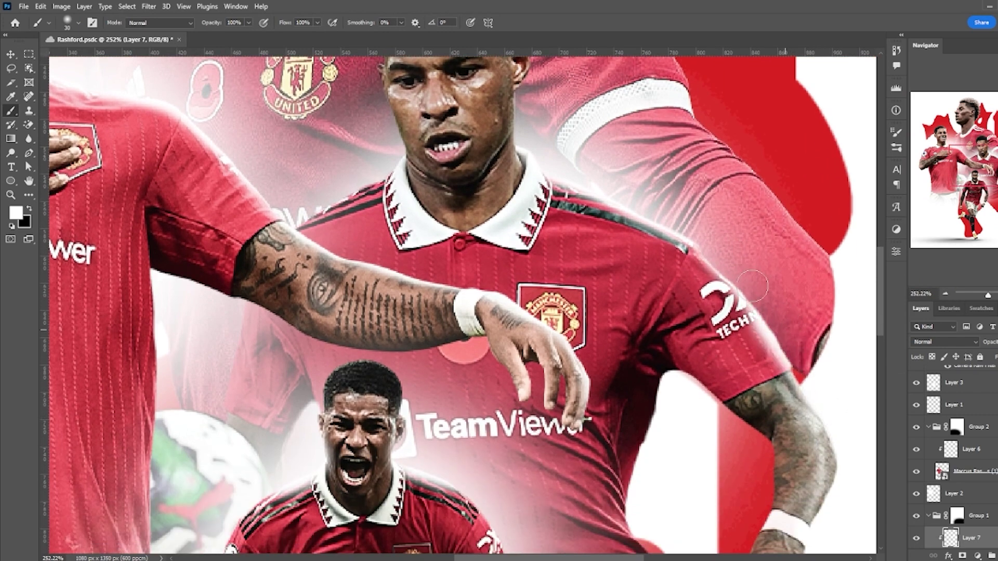
scroll(683, 221, "up", 3)
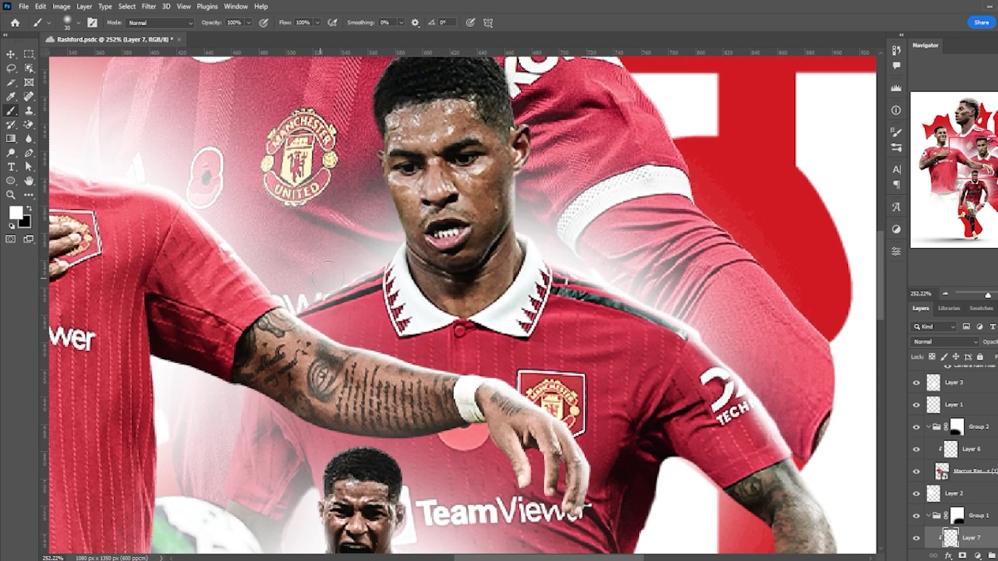
scroll(357, 163, "up", 2)
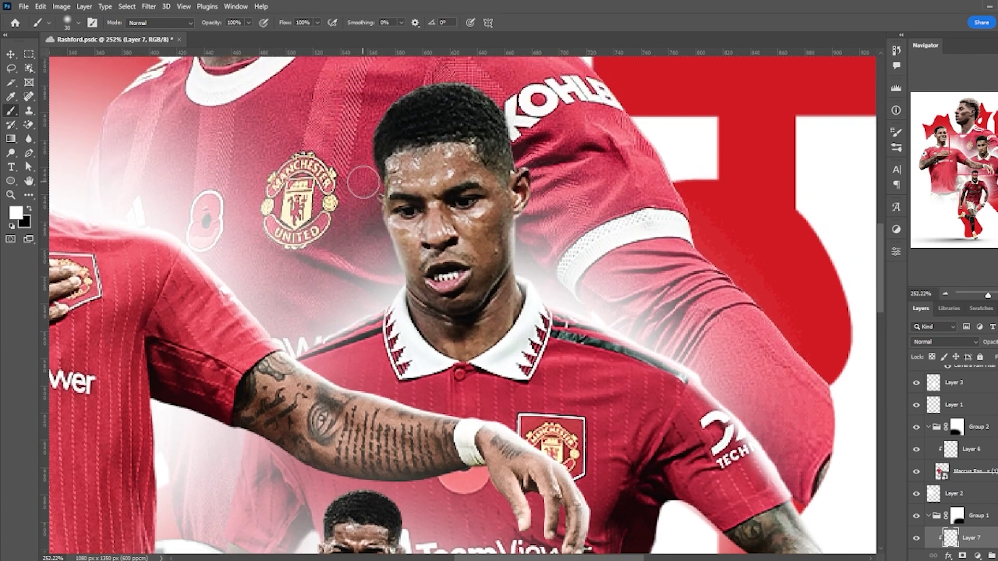
scroll(351, 161, "up", 1)
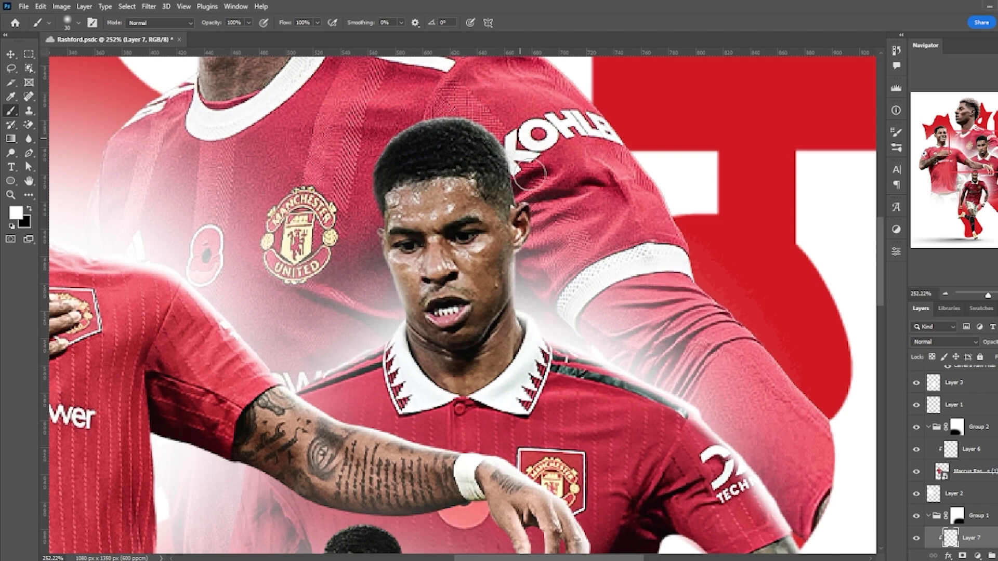
scroll(536, 189, "down", 6)
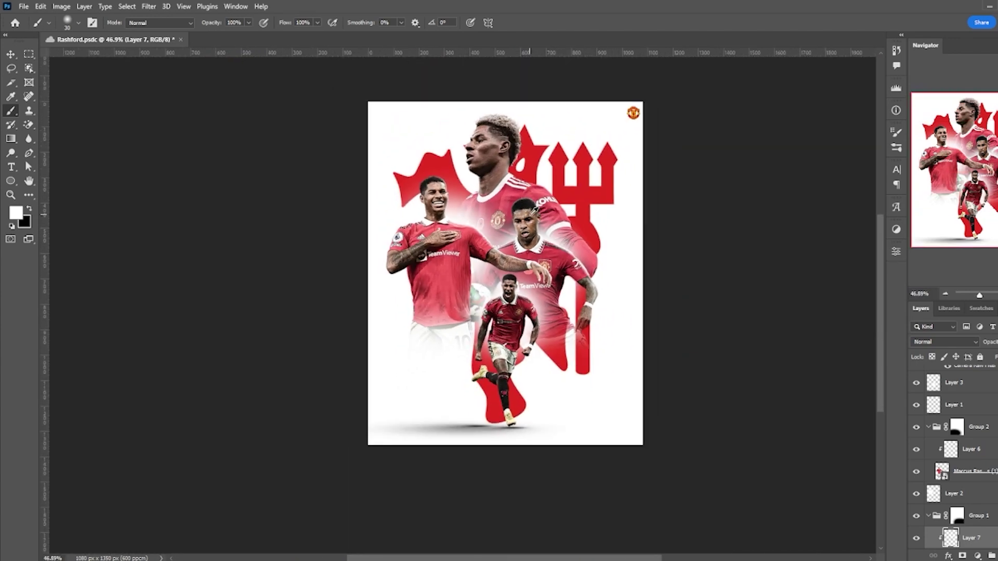
- Review the edge lighting and player cutouts across the whole poster at different magnifications
scroll(526, 229, "up", 1)
key("v")
left_click(545, 213)
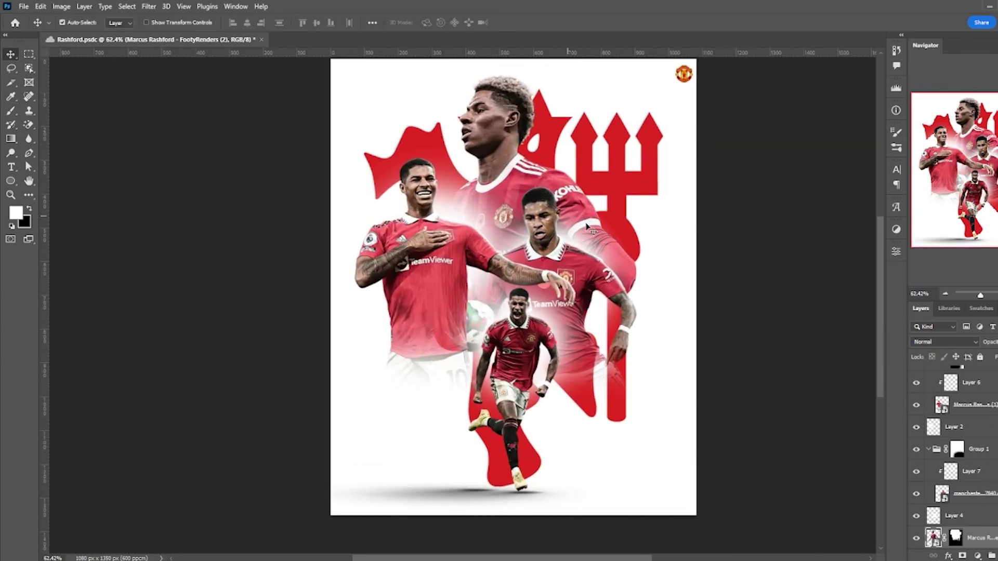
scroll(553, 228, "down", 1)
scroll(509, 224, "up", 1)
scroll(501, 223, "down", 1)
scroll(484, 236, "up", 1)
scroll(515, 234, "down", 1)
scroll(515, 234, "up", 1)
scroll(515, 231, "down", 1)
scroll(515, 231, "up", 1)
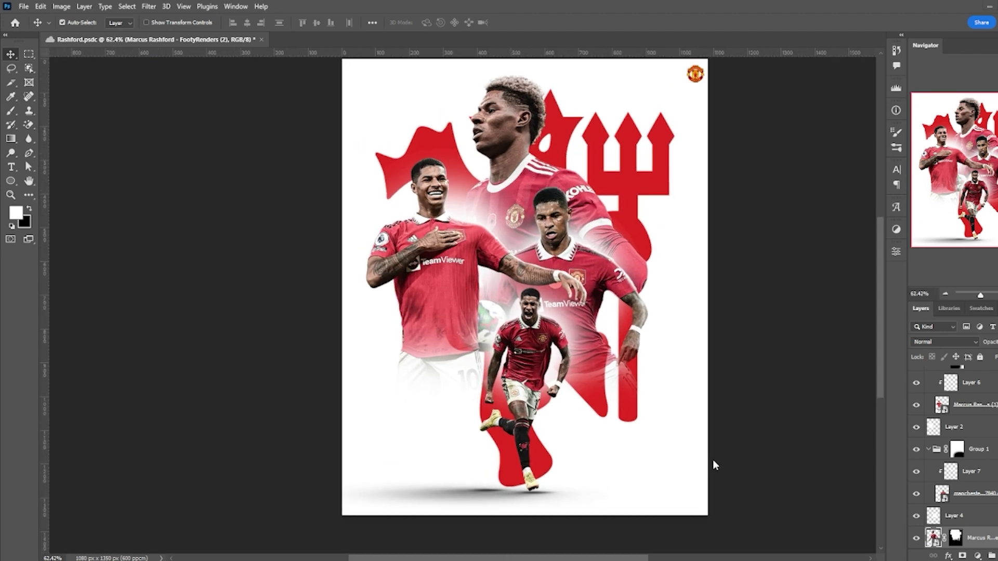
left_click(927, 450)
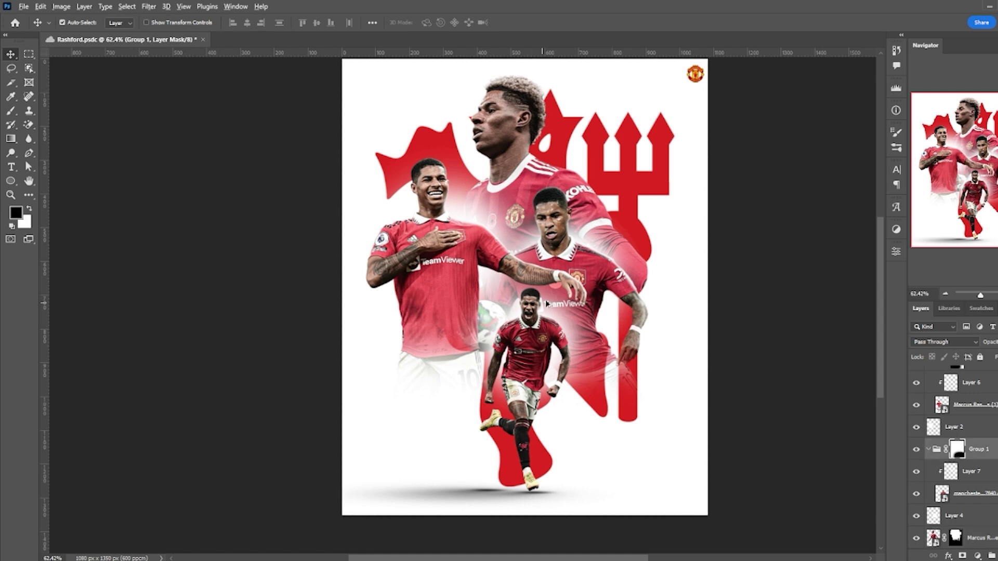
scroll(543, 310, "up", 1)
scroll(585, 310, "down", 2)
scroll(624, 279, "up", 1)
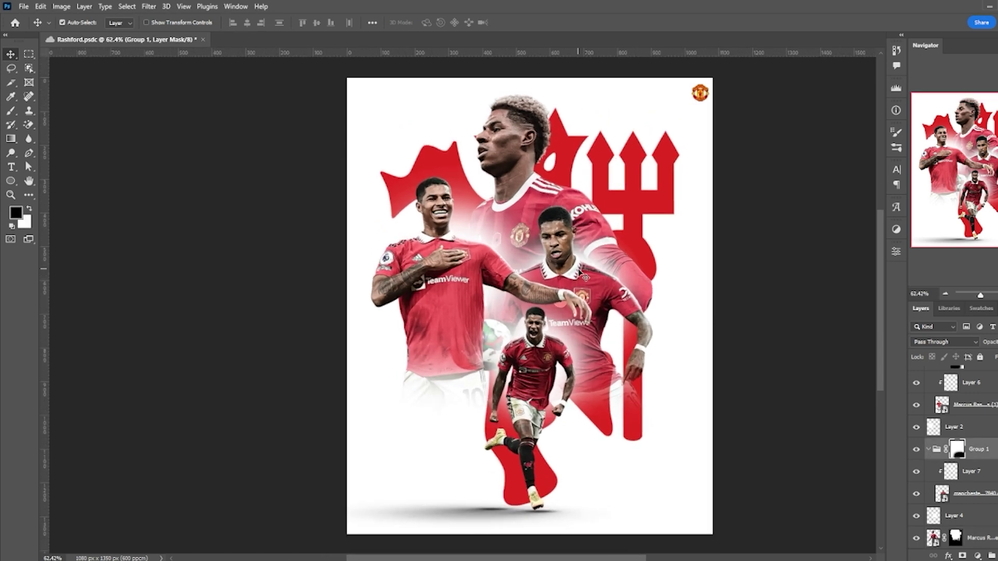
left_click(577, 273)
scroll(964, 450, "down", 1)
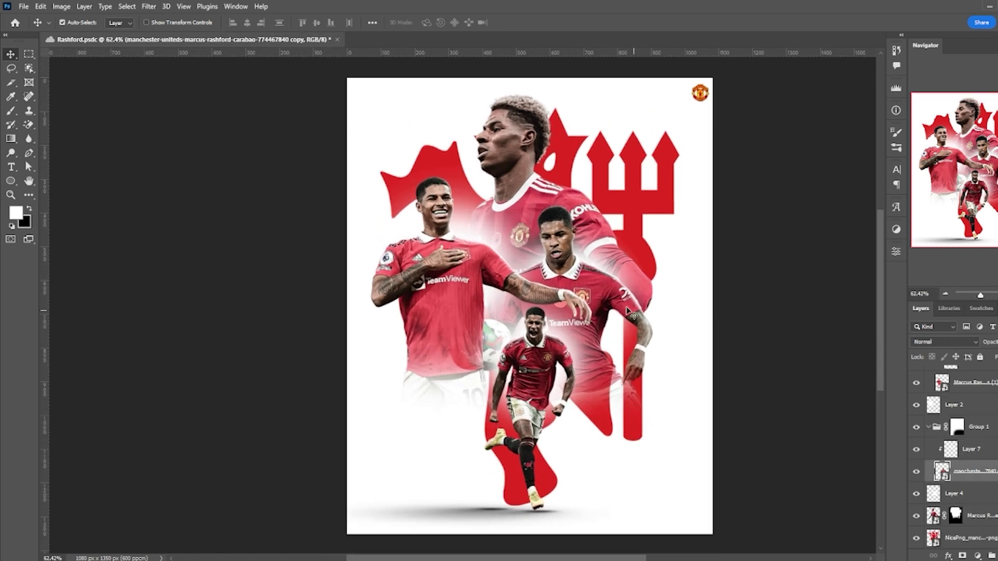
scroll(532, 273, "up", 1)
scroll(570, 284, "down", 1)
scroll(571, 284, "up", 1)
scroll(570, 283, "down", 1)
scroll(571, 284, "up", 1)
scroll(571, 284, "down", 1)
scroll(572, 284, "down", 1)
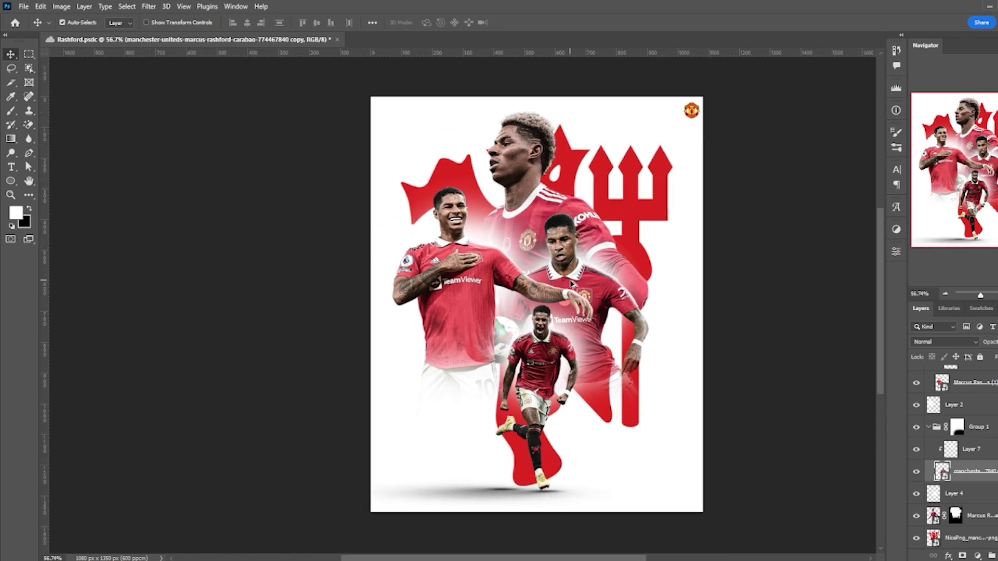
scroll(572, 284, "up", 1)
scroll(571, 284, "down", 1)
scroll(572, 285, "up", 1)
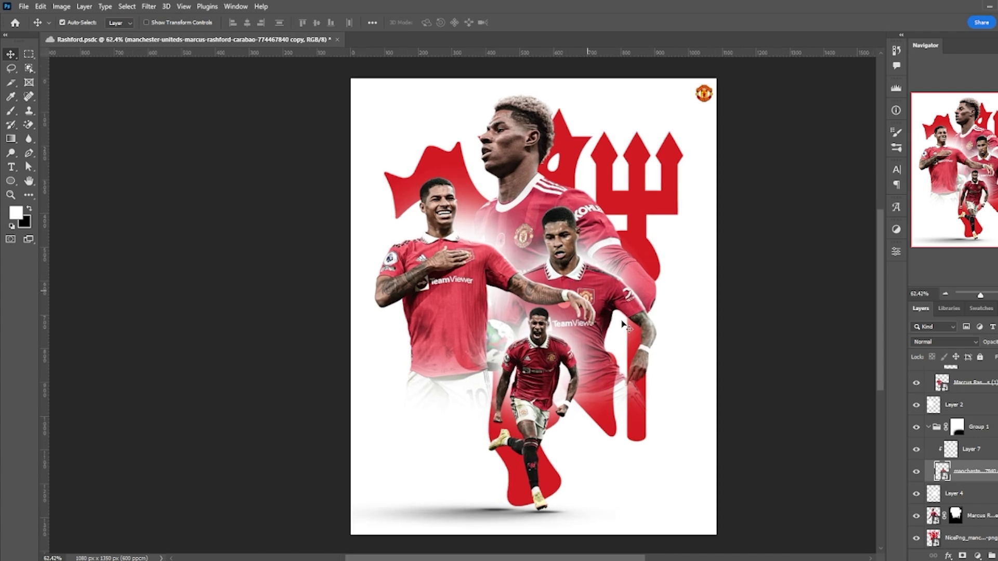
- Place a placeholder text line directly above Layer 5, at the hem of the smiling player's shirt
scroll(921, 451, "up", 2)
scroll(921, 451, "up", 2)
left_click(965, 397)
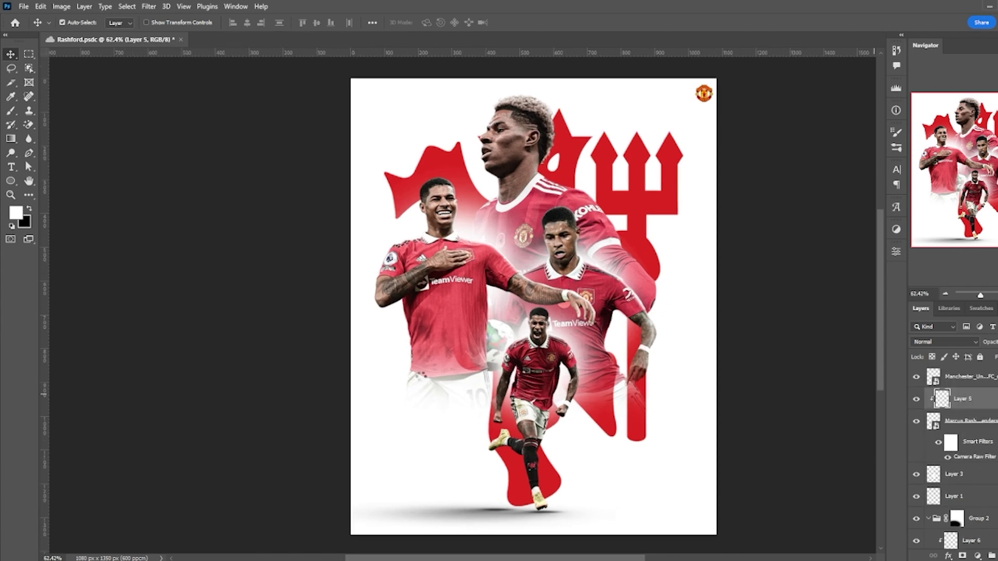
key("t")
left_click(421, 373)
left_click_drag(455, 422, 501, 439)
left_click(981, 309)
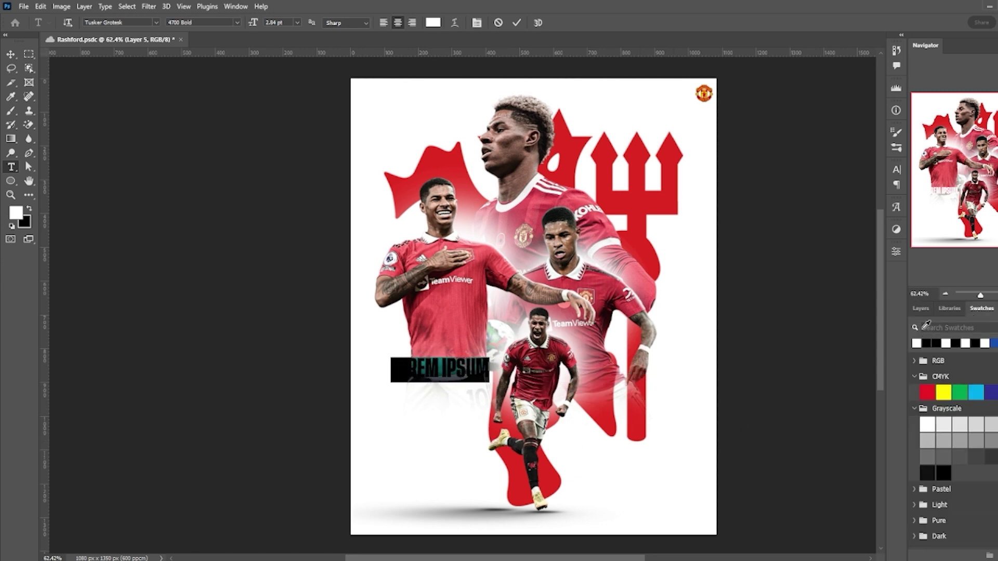
left_click(517, 23)
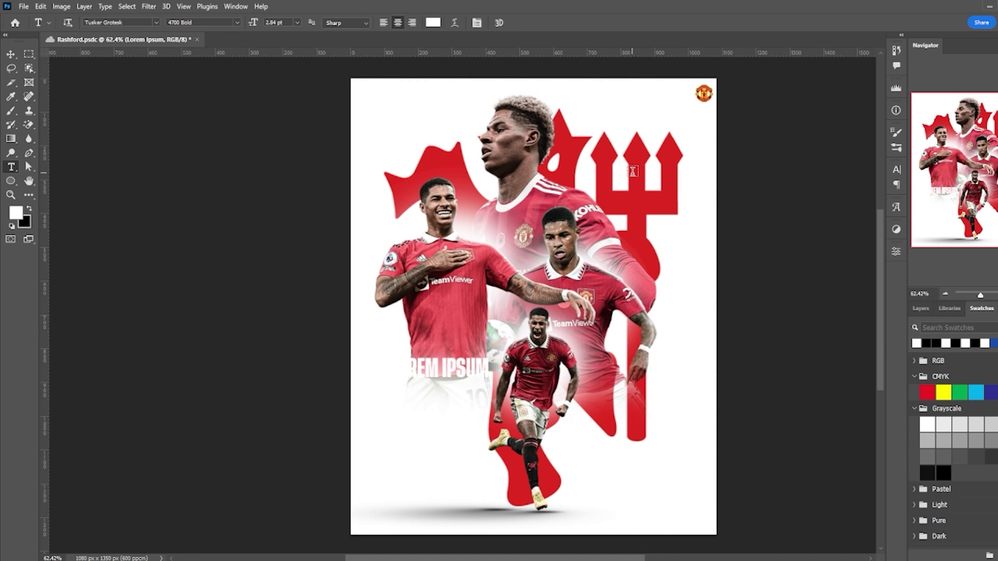
- Sample the red of the trident as the foreground colour
key("i")
left_click(636, 144)
left_click(921, 308)
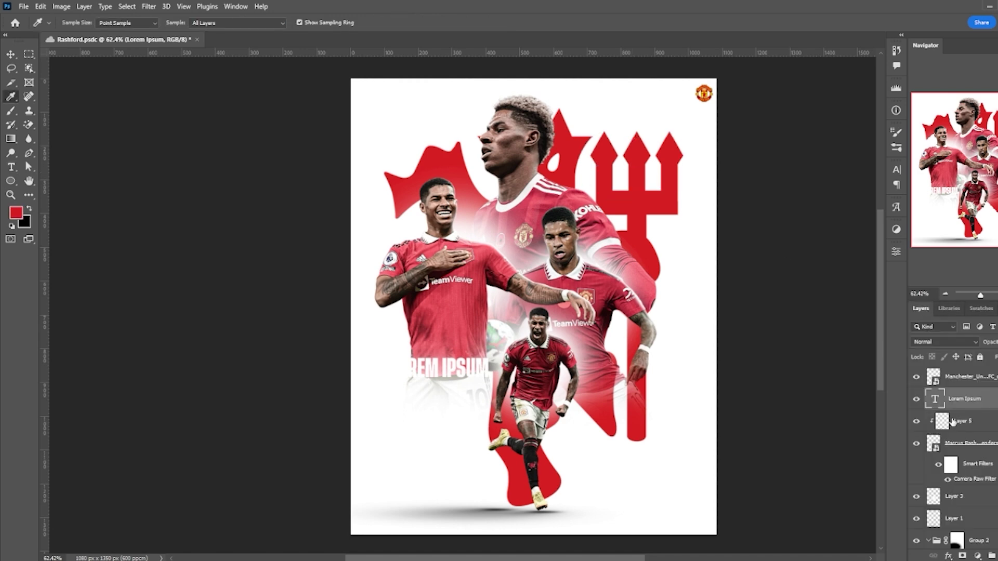
- Replace the placeholder text with MARCUS
double_click(934, 401)
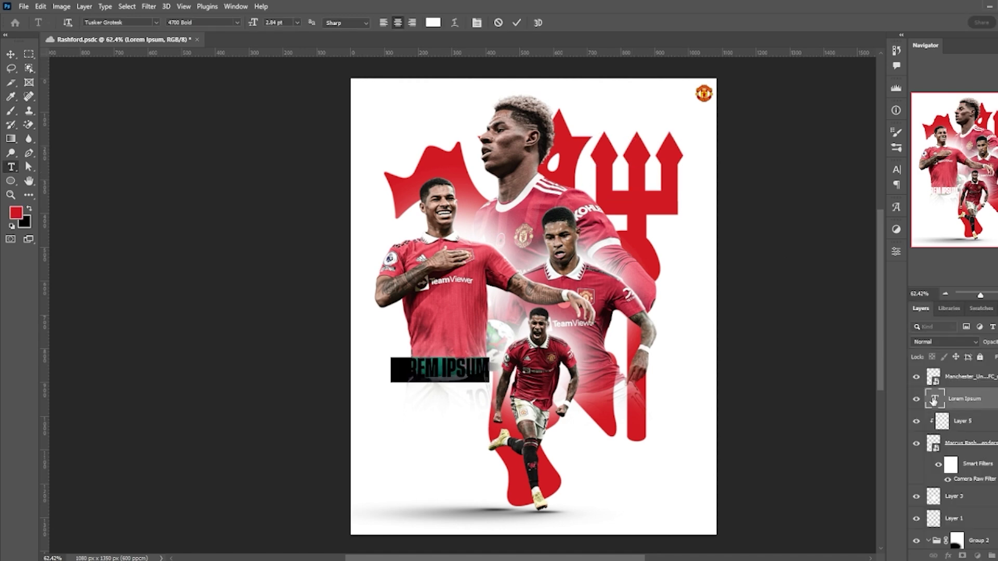
type("MARUCS")
key("BackSpace")
key("BackSpace")
key("BackSpace")
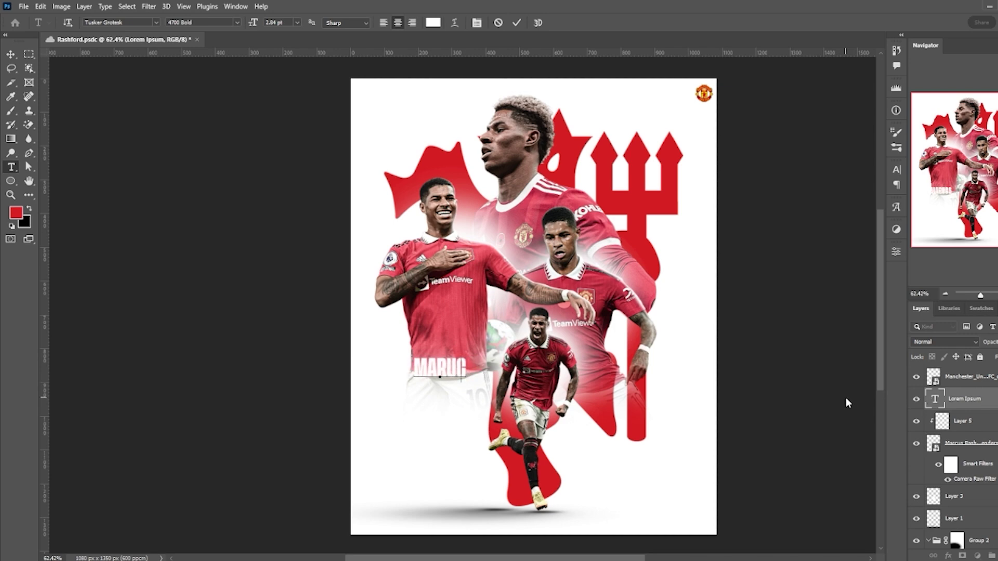
type("CUS")
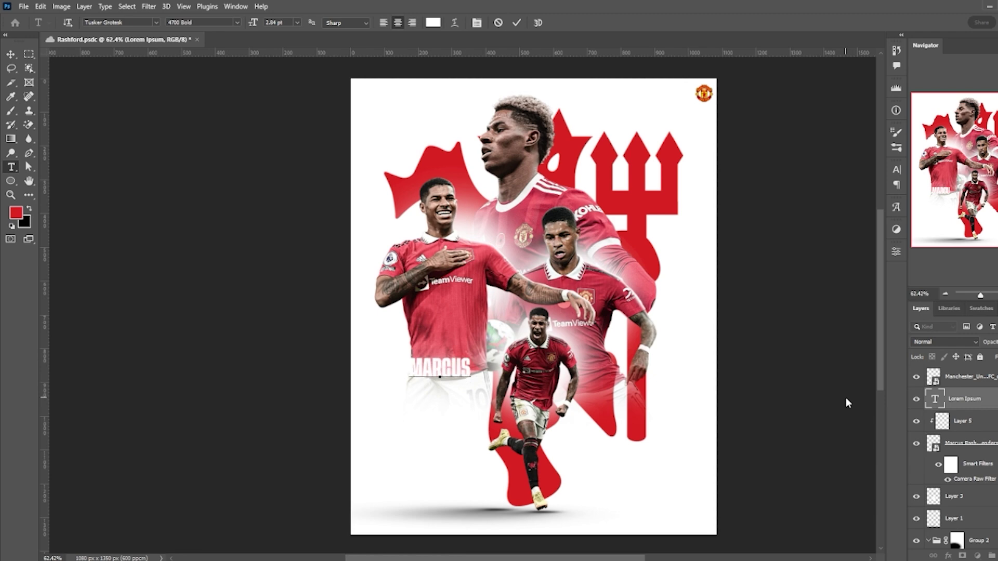
left_click(516, 23)
- Recolour the MARCUS text with the sampled red and scale it down near the hem of the smiling player's shirt
key("i")
left_click(982, 308)
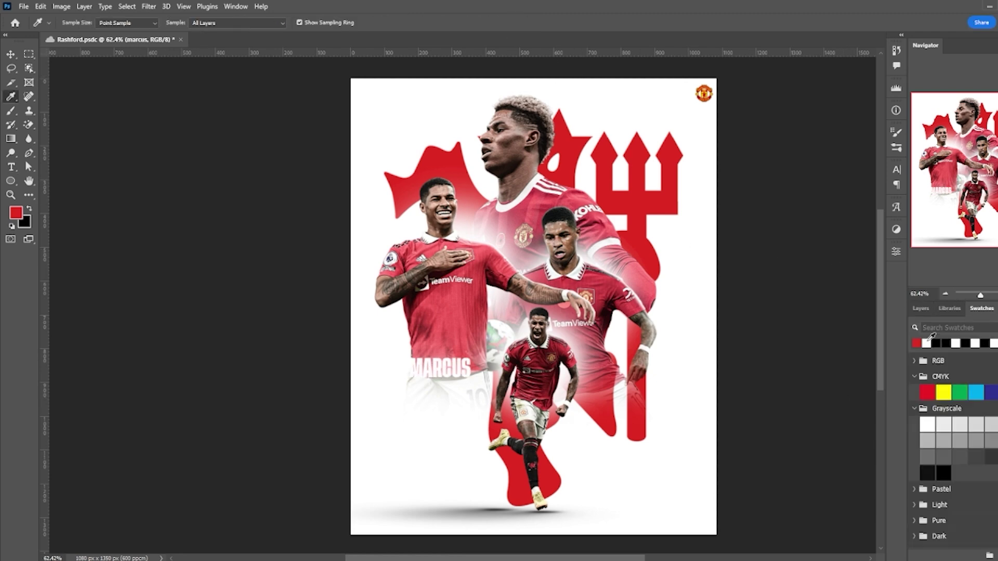
left_click(920, 308)
key("ctrl+t")
left_click_drag(470, 361, 486, 409)
key("Return")
- Duplicate the MARCUS text and scale the copy to about 230% directly beneath the original
key("ctrl+j")
key("ctrl+t")
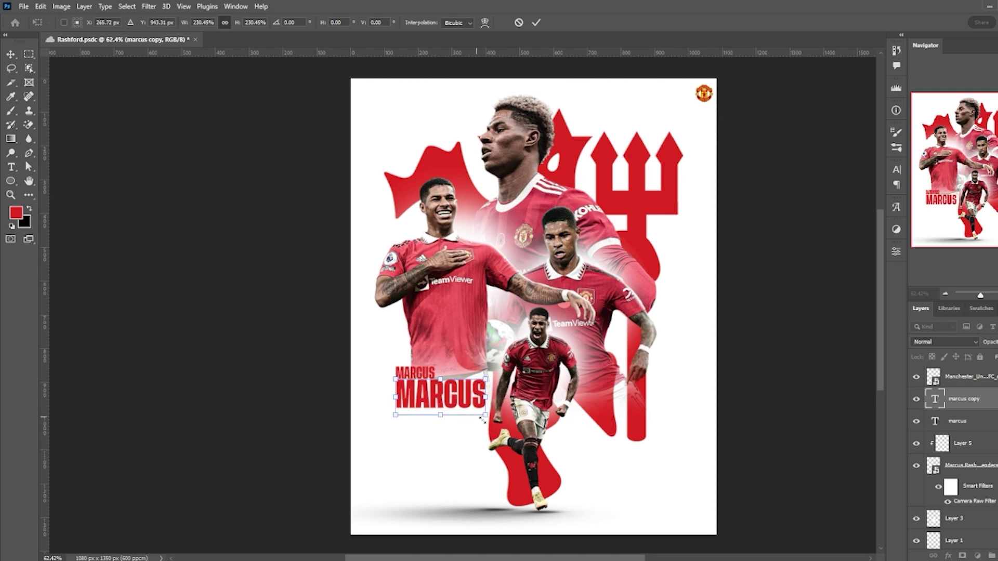
key("Return")
key("v")
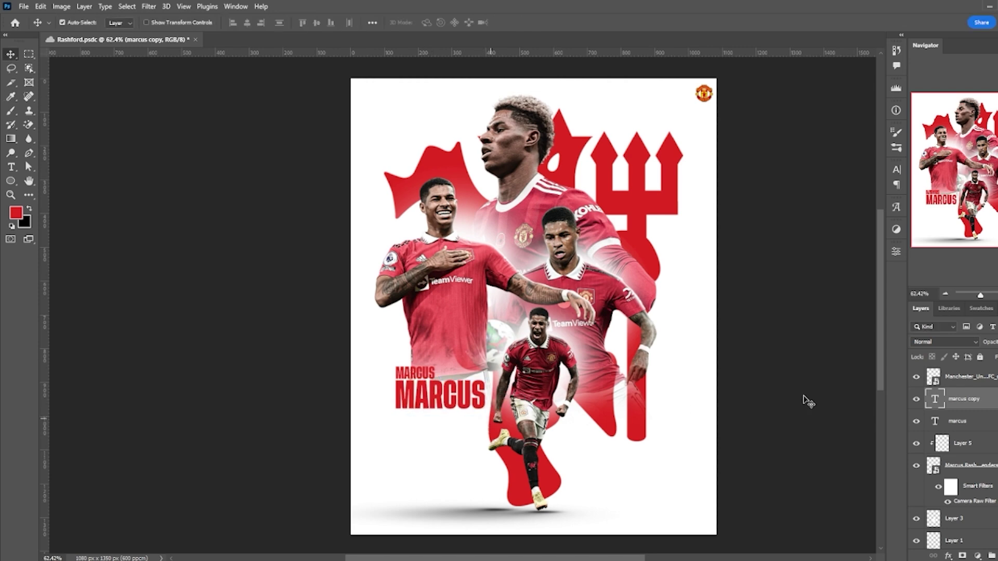
- Change the wording of the larger text copy to RASHFORD
double_click(942, 402)
type("RA")
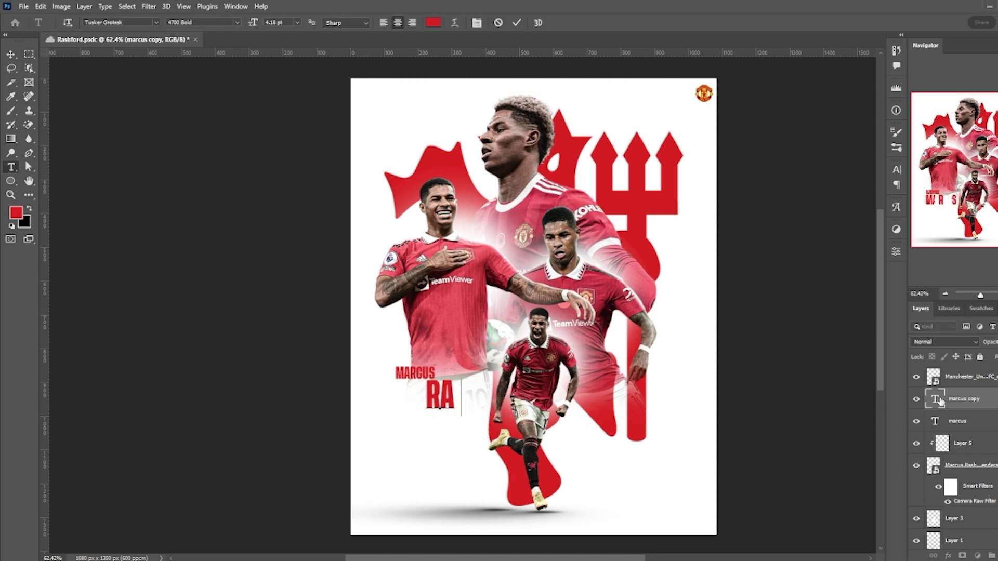
type("SHFORD")
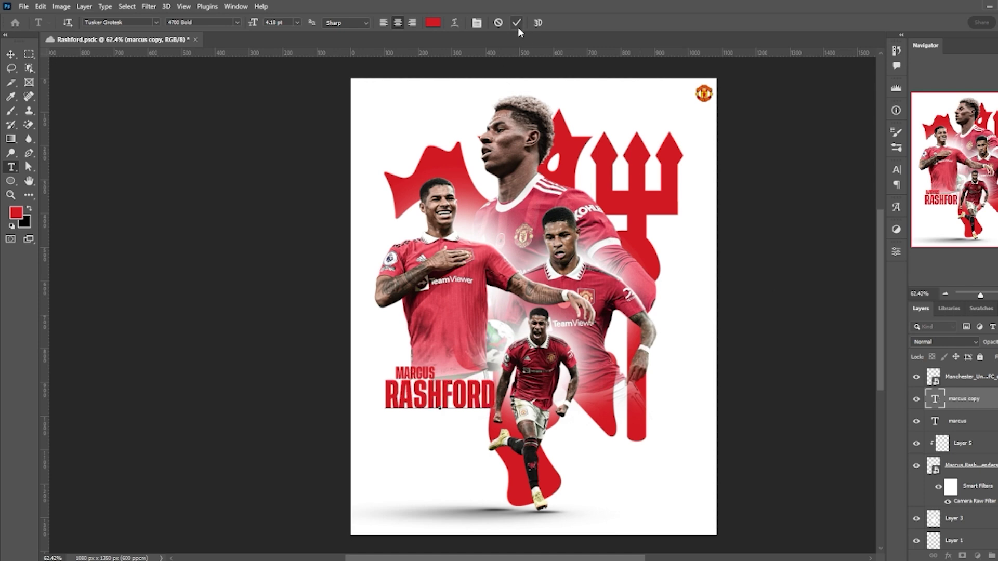
left_click(516, 24)
- Nudge the MARCUS text so its left edge lines up with the left edge of RASHFORD
left_click(948, 419)
key("shift+Left")
key("shift+Left")
key("shift+Left")
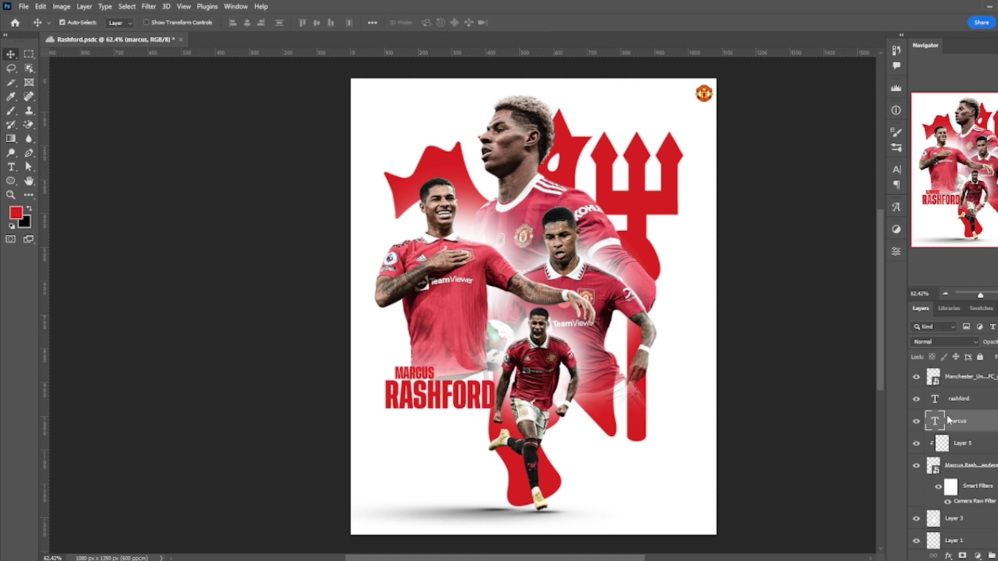
key("Right")
key("Right")
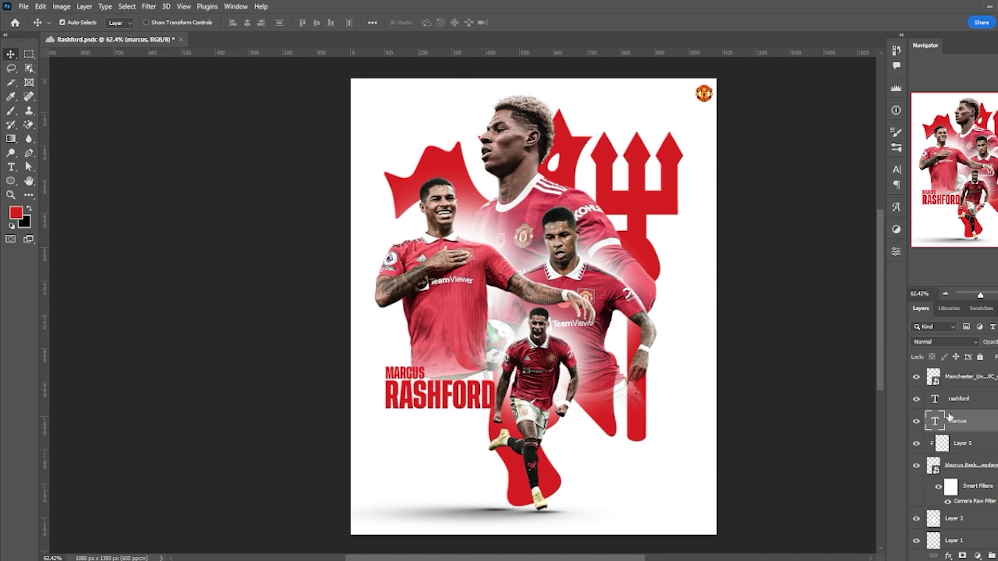
- Scale the MARCUS and RASHFORD text down together to clear the running player, and group both layers
left_click(959, 398, "shift")
key("ctrl+t")
left_click_drag(494, 410, 481, 406)
key("Return")
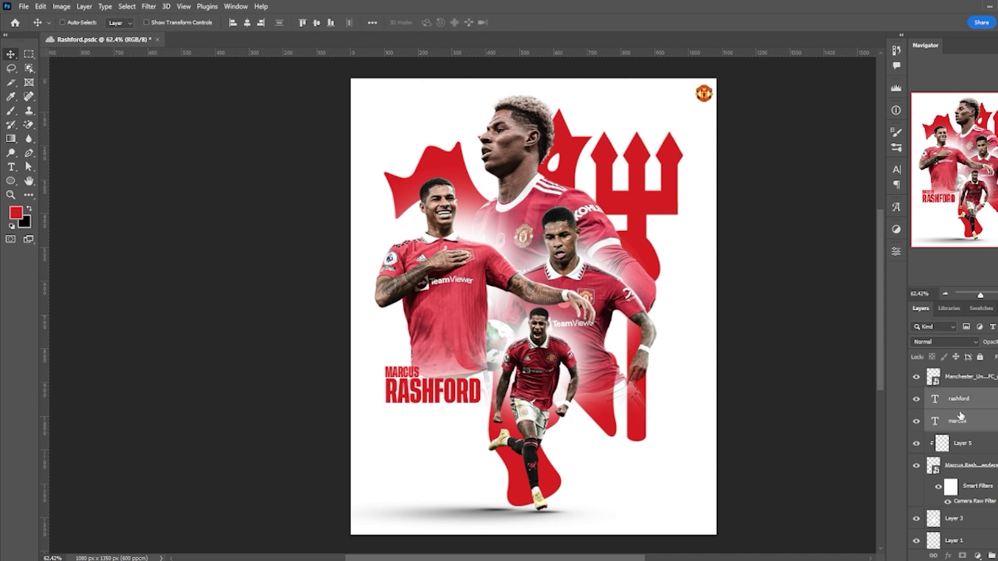
key("ctrl+g")
- Add a black outer glow to the title group with 22% opacity and a size of 21 px
left_click(665, 491)
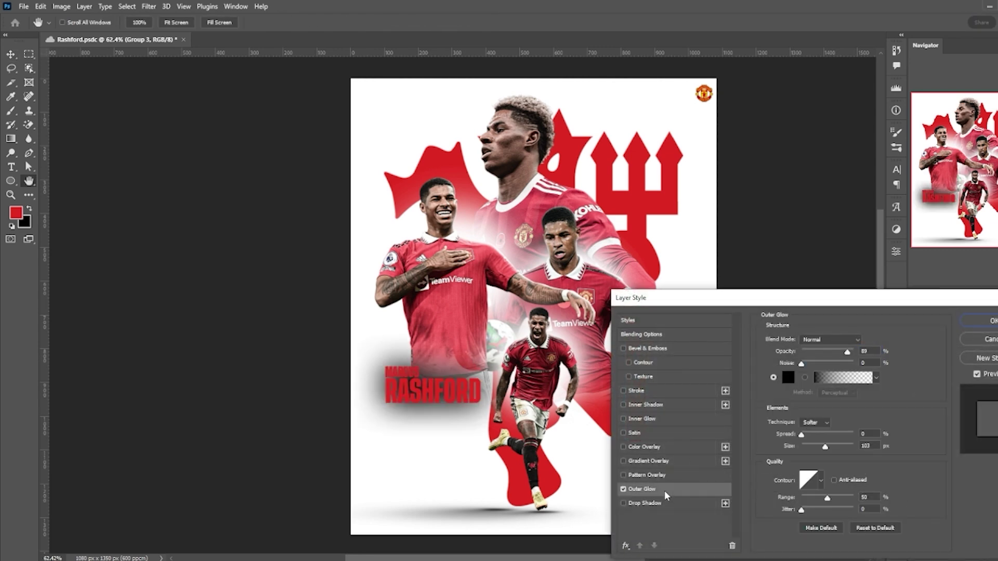
mouse_move(820, 447)
left_mouse_down()
mouse_move(803, 445)
mouse_move(814, 446)
left_mouse_up()
mouse_move(814, 351)
left_mouse_down()
mouse_move(801, 356)
mouse_move(823, 358)
left_mouse_up()
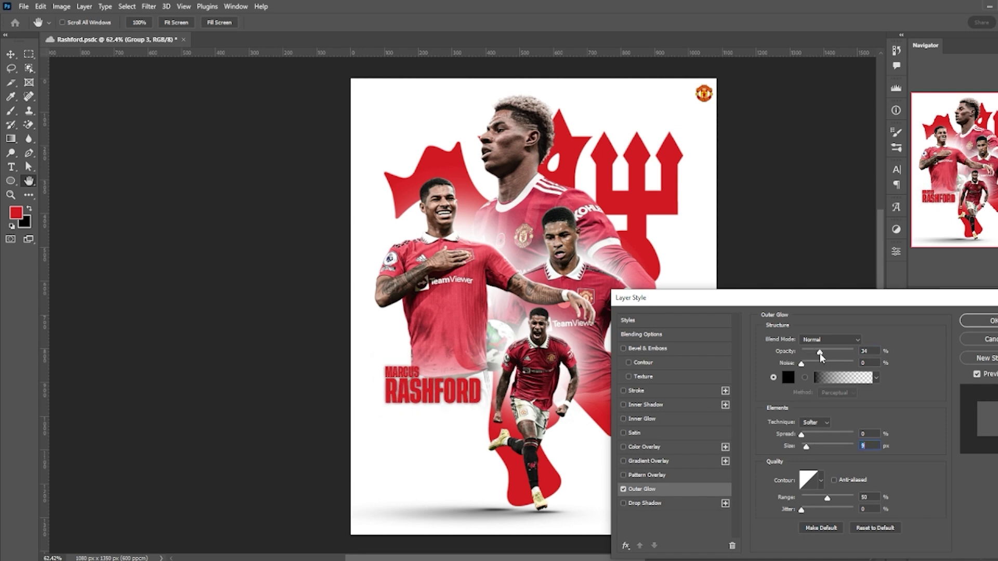
left_click_drag(806, 446, 820, 448)
left_click_drag(819, 353, 808, 357)
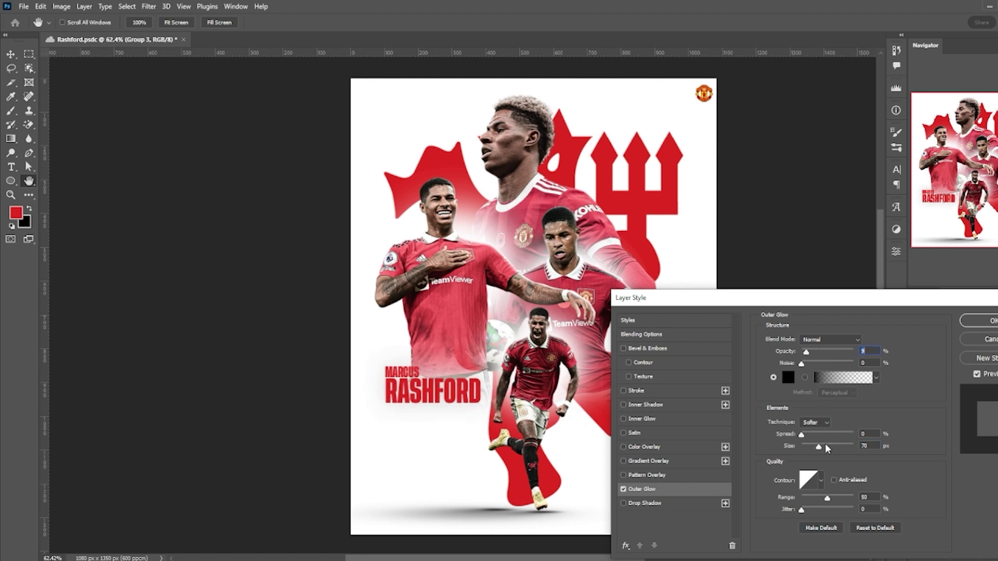
left_click_drag(817, 447, 809, 446)
mouse_move(808, 351)
left_mouse_down()
mouse_move(821, 350)
mouse_move(814, 354)
left_mouse_up()
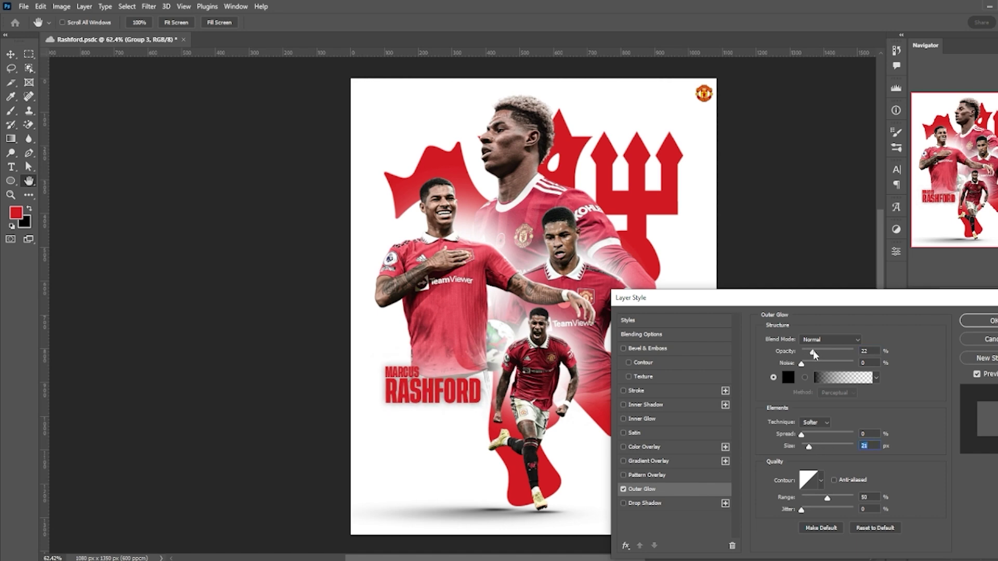
left_click(977, 321)
- Rework the title group's outer glow by adjusting its spread, size, range and opacity for a soft, faint dark halo
scroll(450, 405, "up", 5)
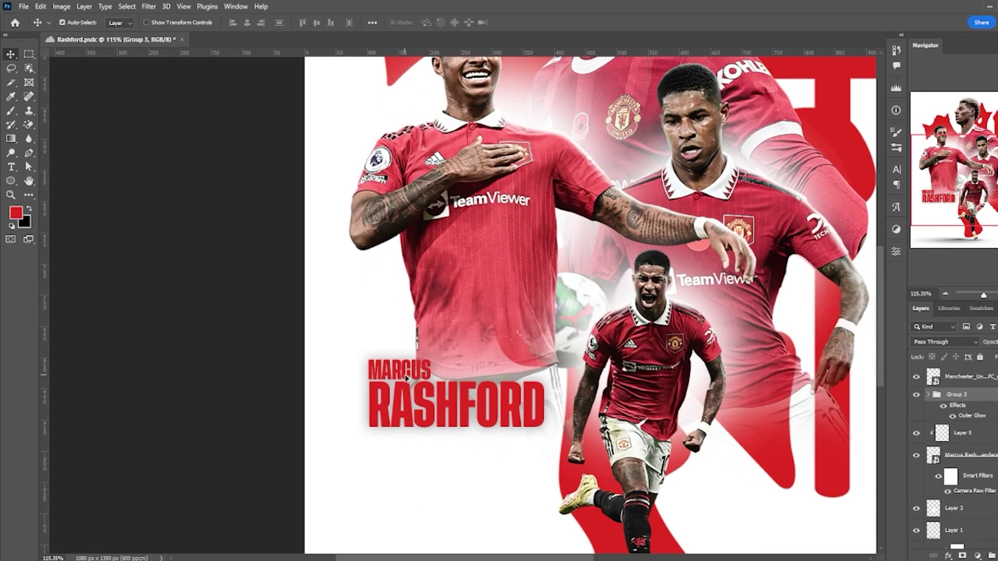
double_click(974, 419)
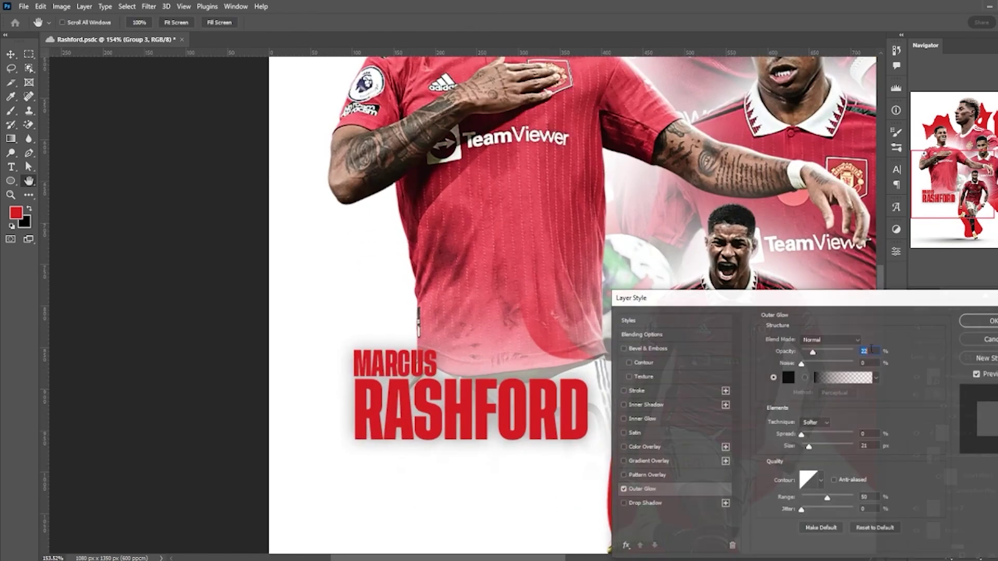
left_click_drag(849, 304, 899, 307)
mouse_move(864, 439)
left_mouse_down()
mouse_move(885, 439)
mouse_move(862, 450)
left_mouse_up()
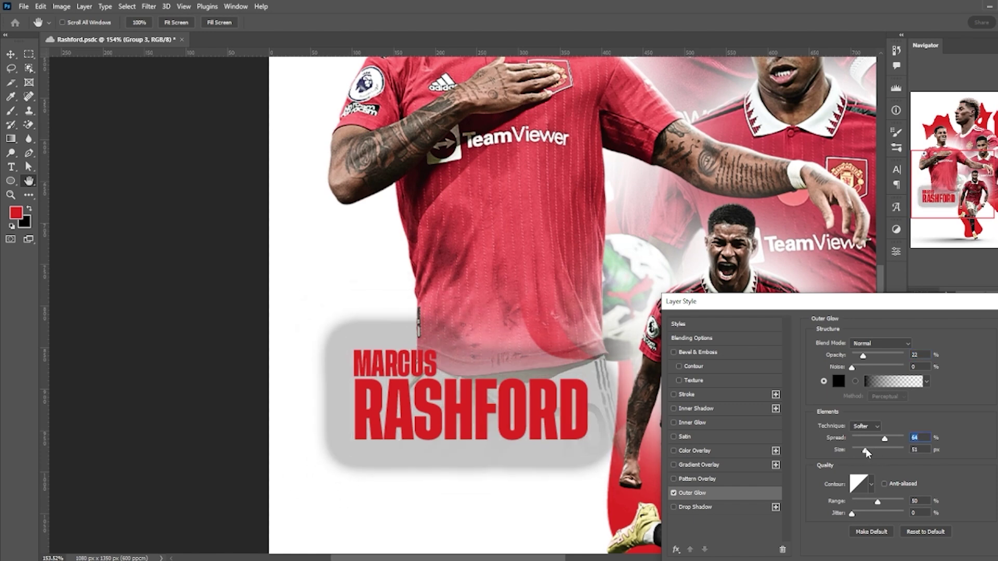
left_click_drag(863, 356, 917, 365)
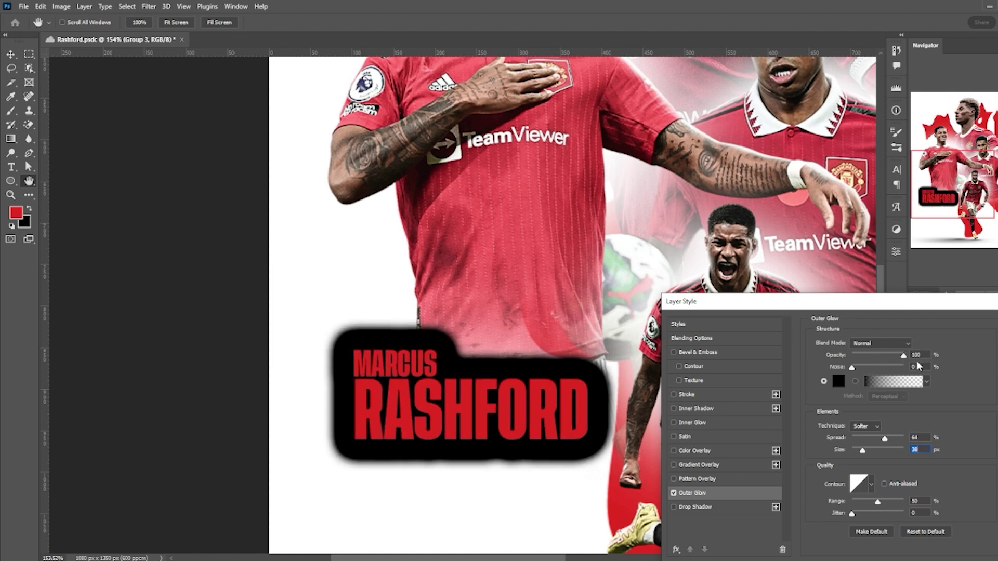
left_click_drag(875, 502, 925, 502)
left_click_drag(887, 439, 865, 455)
mouse_move(870, 359)
left_mouse_down()
mouse_move(854, 367)
mouse_move(867, 357)
left_mouse_up()
key("Return")
key("v")
key("ctrl+0")
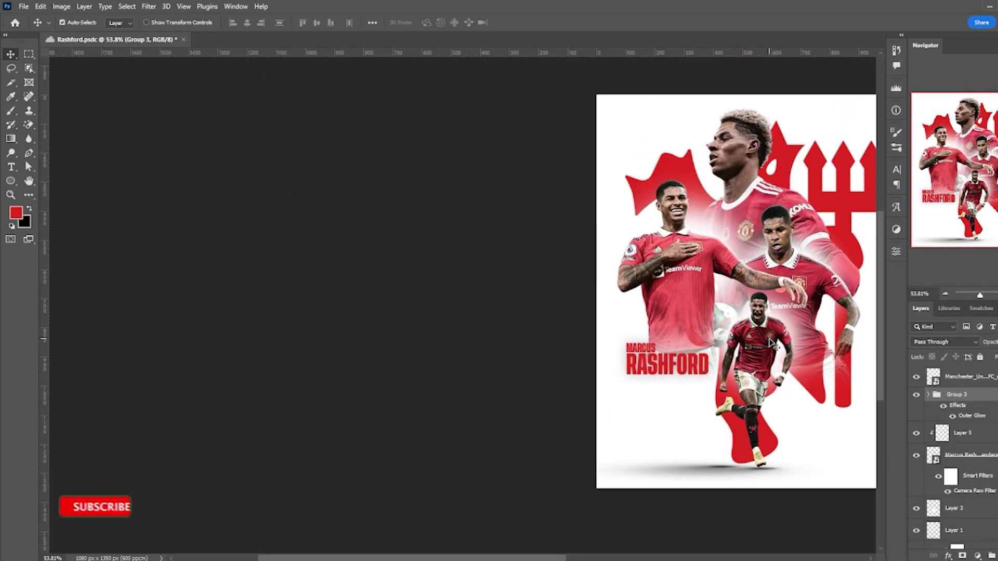
- Add the text RASHFORD near the poster's upper-left corner, directly above the Background layer
scroll(631, 325, "left", 1)
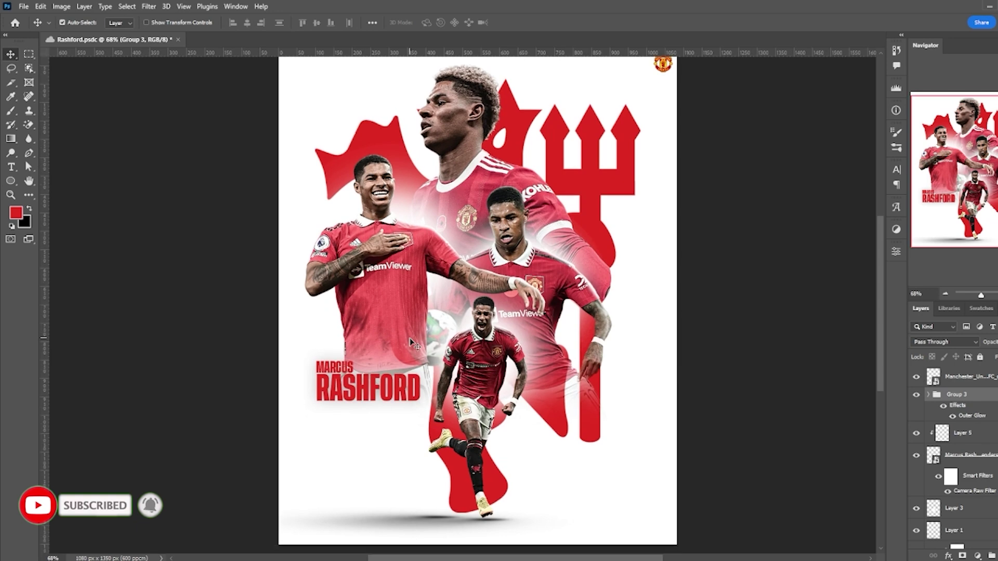
scroll(410, 338, "down", 2)
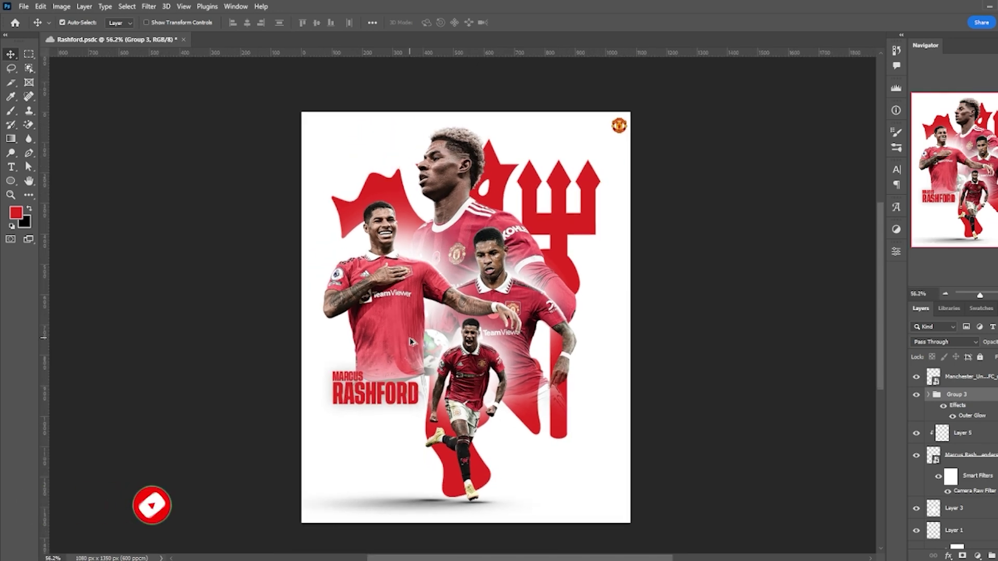
scroll(969, 465, "down", 2)
scroll(969, 463, "down", 3)
left_click(960, 535)
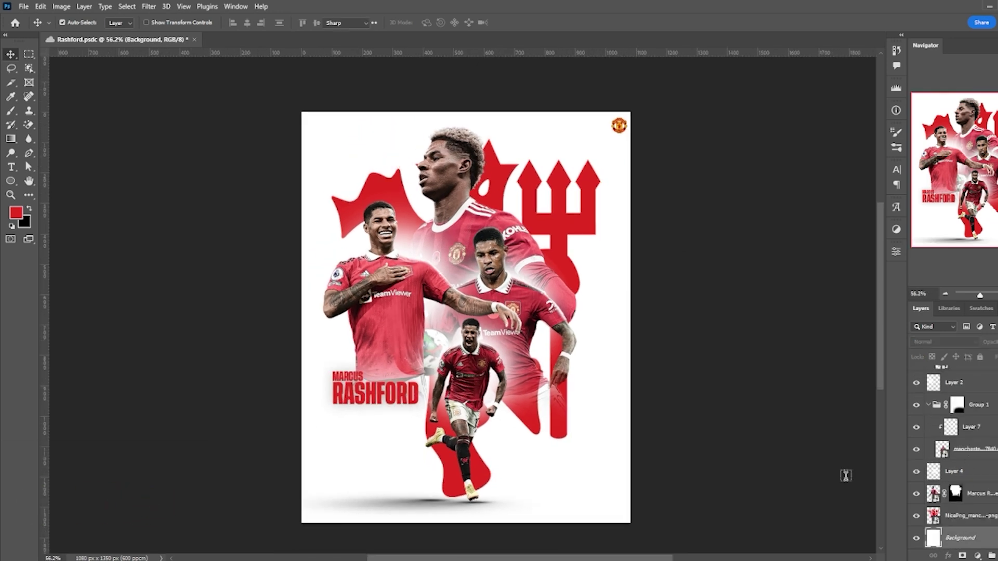
key("t")
left_click(318, 143)
type("RASH FOR")
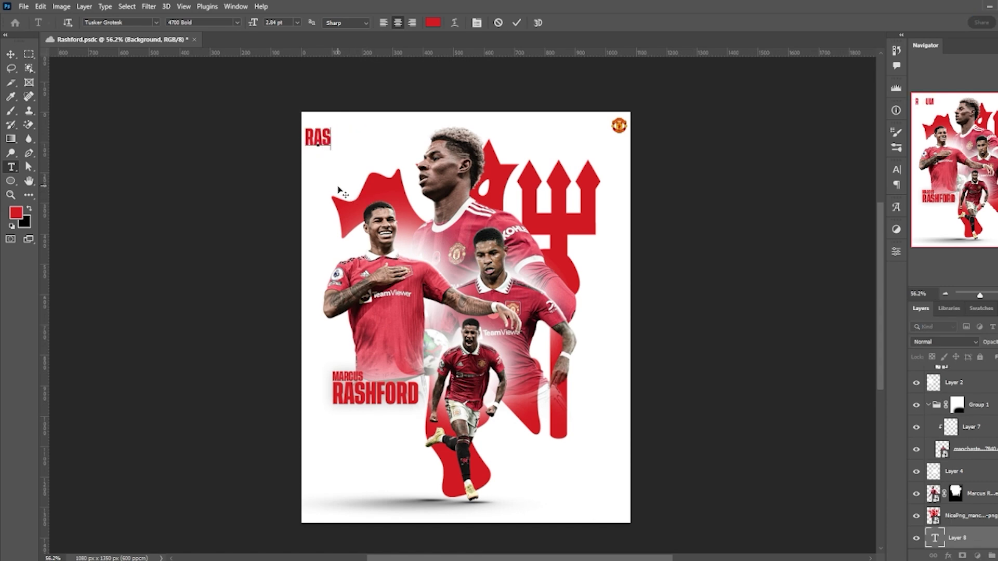
key("BackSpace")
key("BackSpace")
key("BackSpace")
key("BackSpace")
type("FORD")
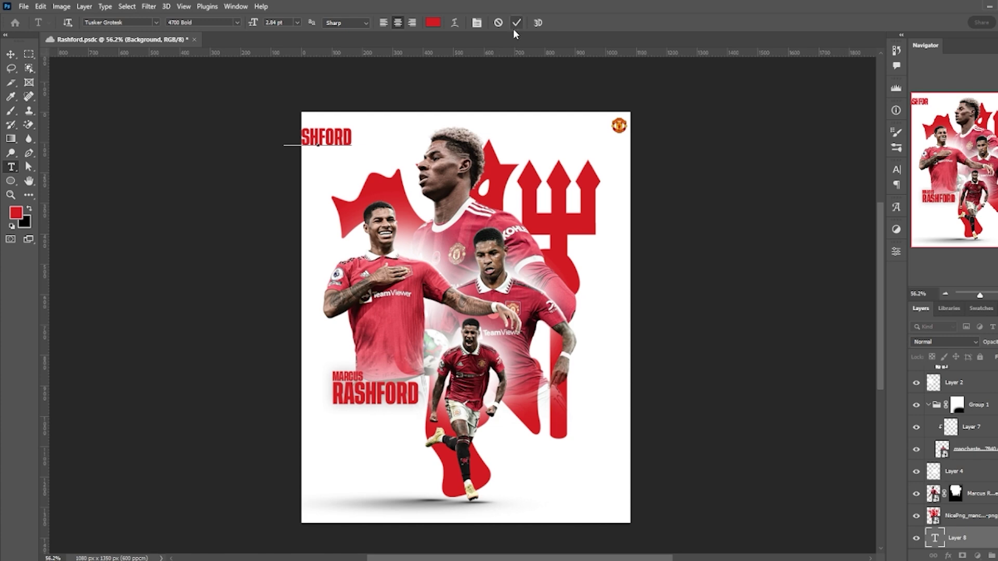
left_click(516, 23)
- Lower the background RASHFORD text's opacity to a barely visible tint and put the text into Free Transform
left_click(981, 309)
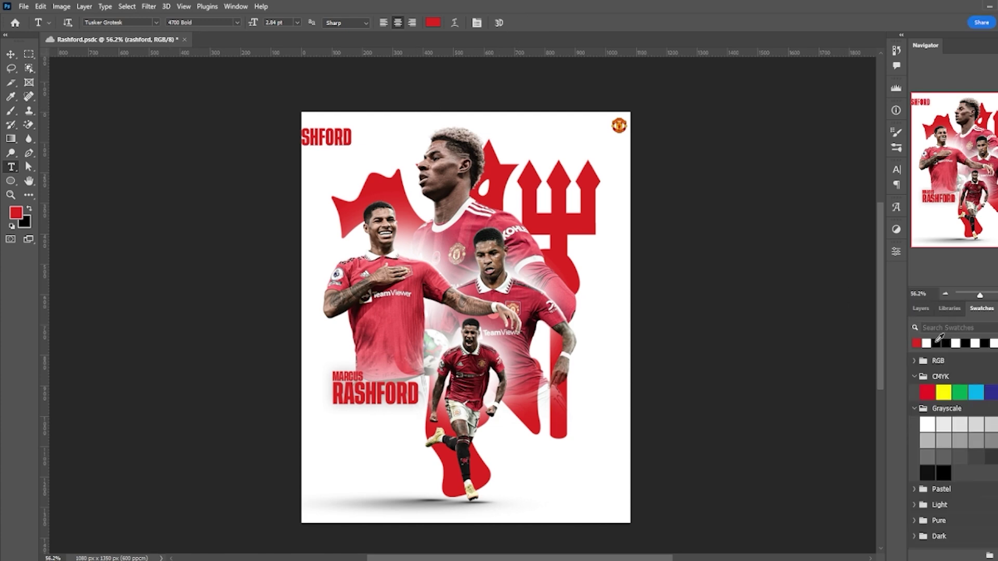
left_click(916, 309)
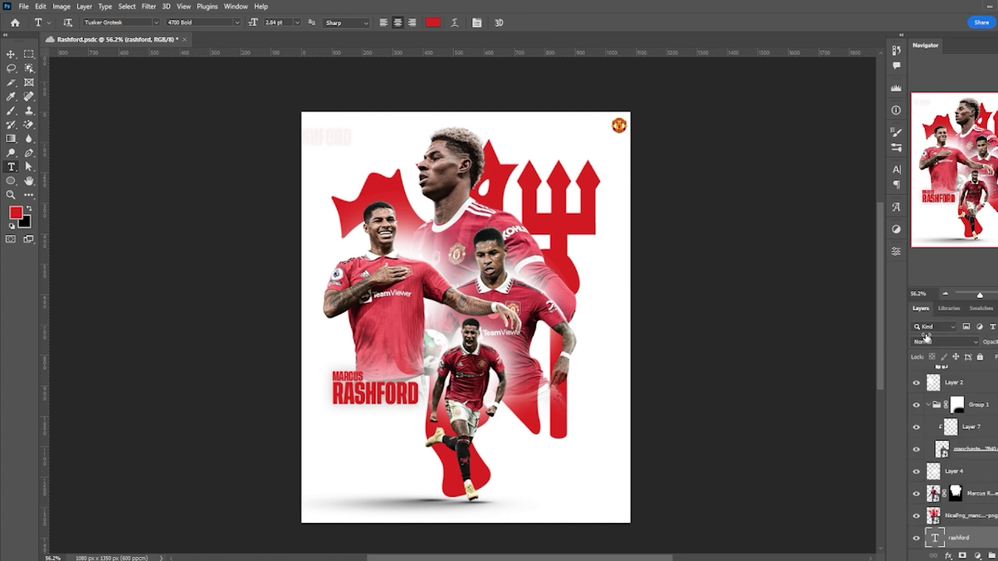
key("ctrl+t")
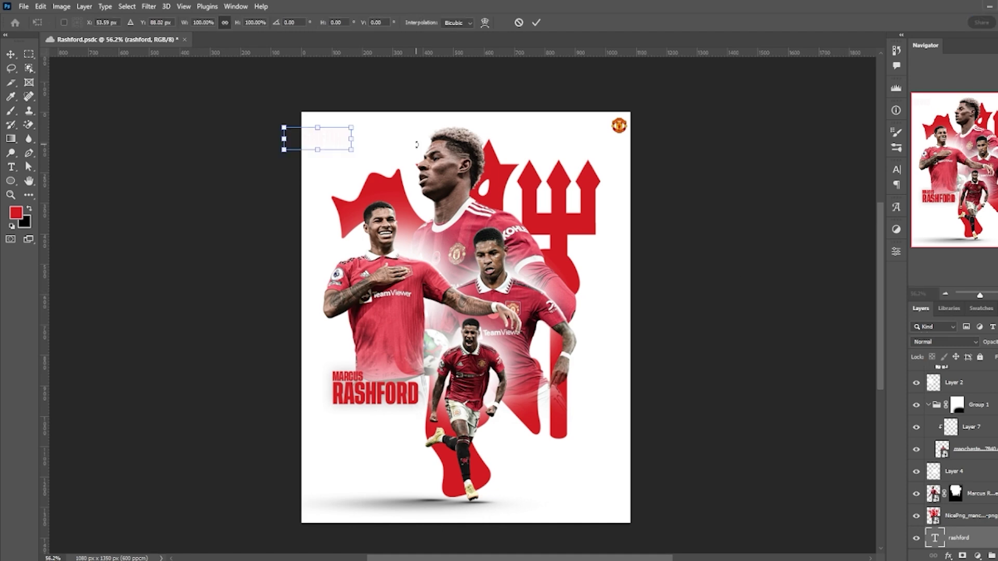
left_click_drag(356, 140, 697, 138)
left_click_drag(592, 134, 590, 165)
key("ctrl+z")
key("ctrl+z")
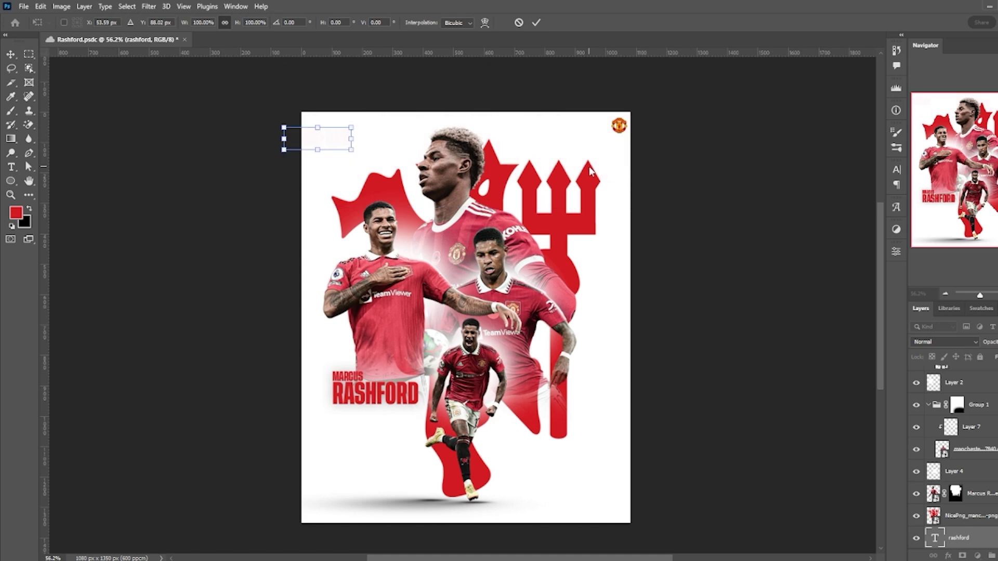
- Enlarge the faint RASHFORD text to 10.37 pt and place it across the upper part of the poster
left_click_drag(351, 128, 530, 68)
left_click_drag(508, 111, 478, 164)
key("Return")
- Copy the word RASHFORD and repeat it so the background line contains it three times, running past the poster's edges
double_click(934, 544)
key("ctrl+c")
left_click(534, 172)
key("ctrl+v")
key("ctrl+v")
- Copy the whole RASHFORD line and repeat it on new lines to make five rows of background text
key("ctrl+a")
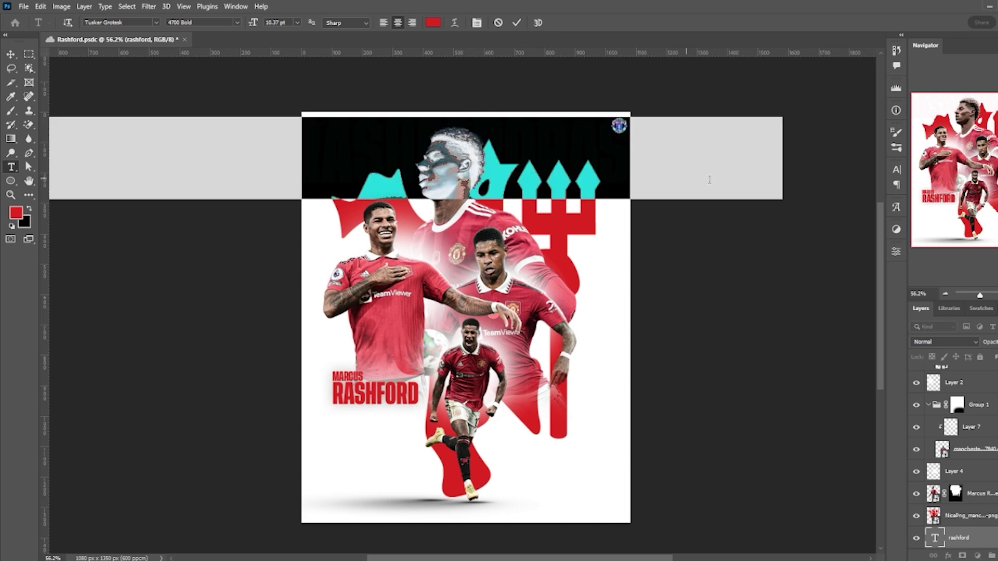
left_click(771, 173)
key("Return")
key("ctrl+v")
key("Return")
key("ctrl+v")
key("Return")
key("ctrl+v")
key("Return")
key("ctrl+v")
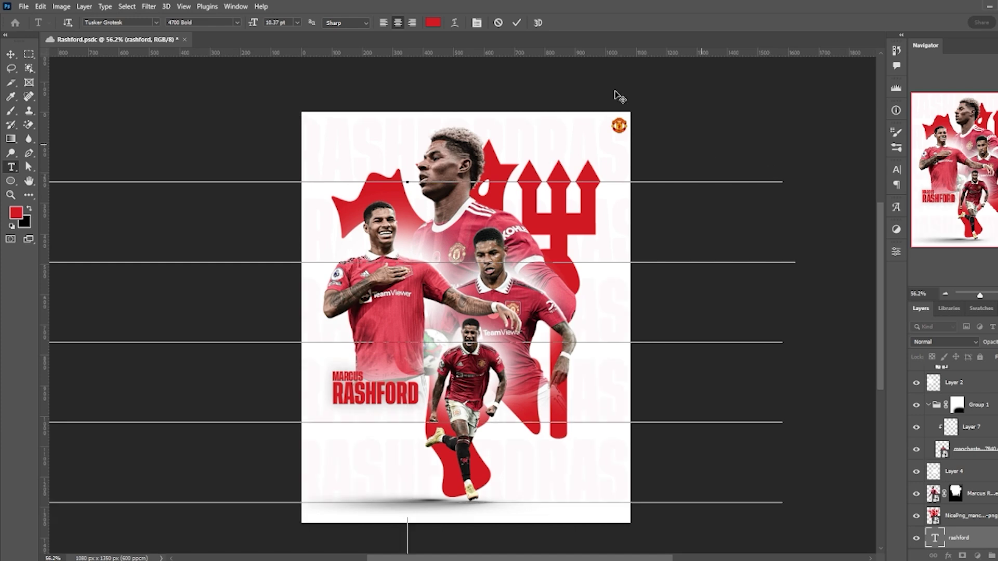
left_click(517, 22)
- Reposition the repeated RASHFORD text and scale it to about 116% so its rows cover the whole poster
key("ctrl+t")
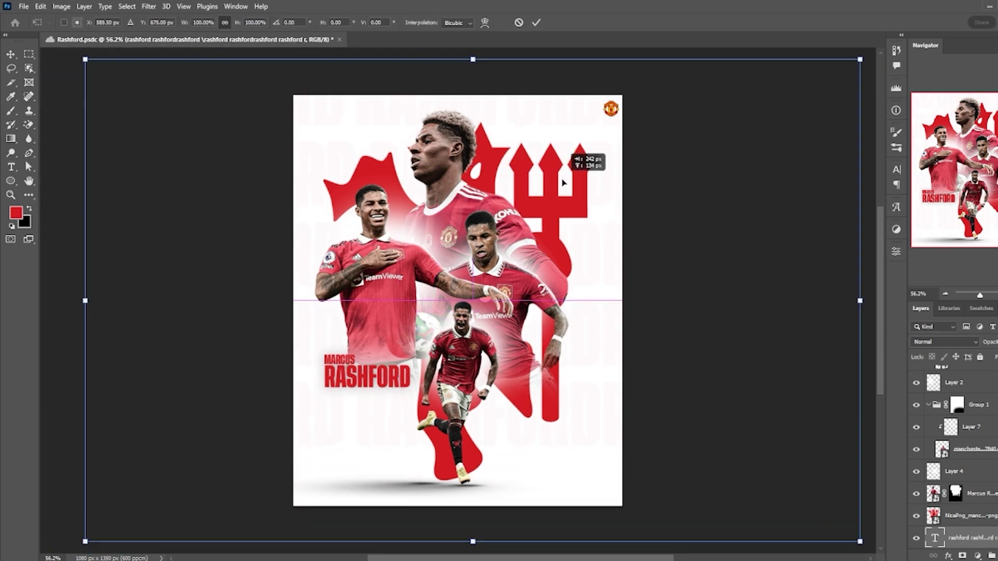
scroll(569, 264, "down", 2)
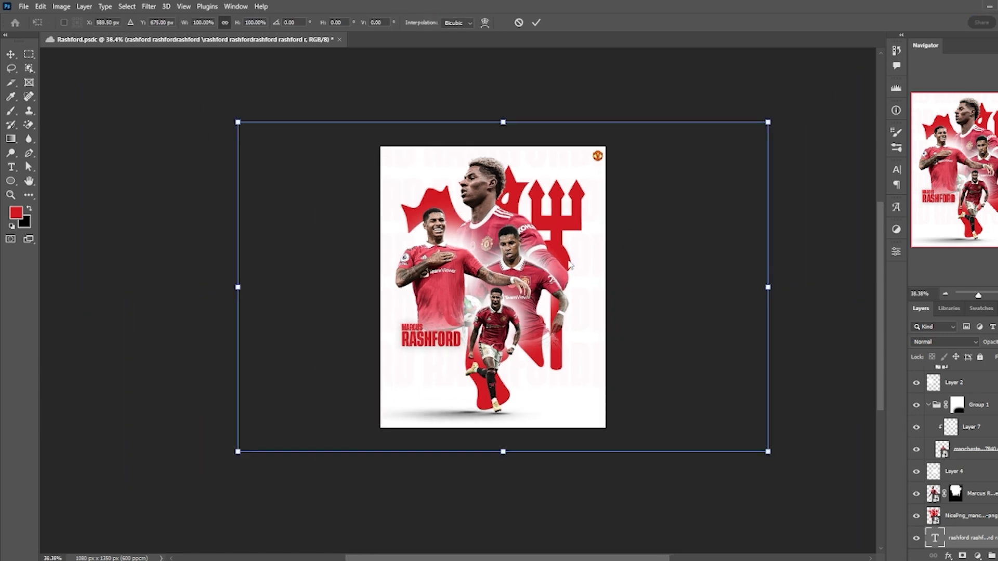
left_click_drag(570, 336, 575, 389)
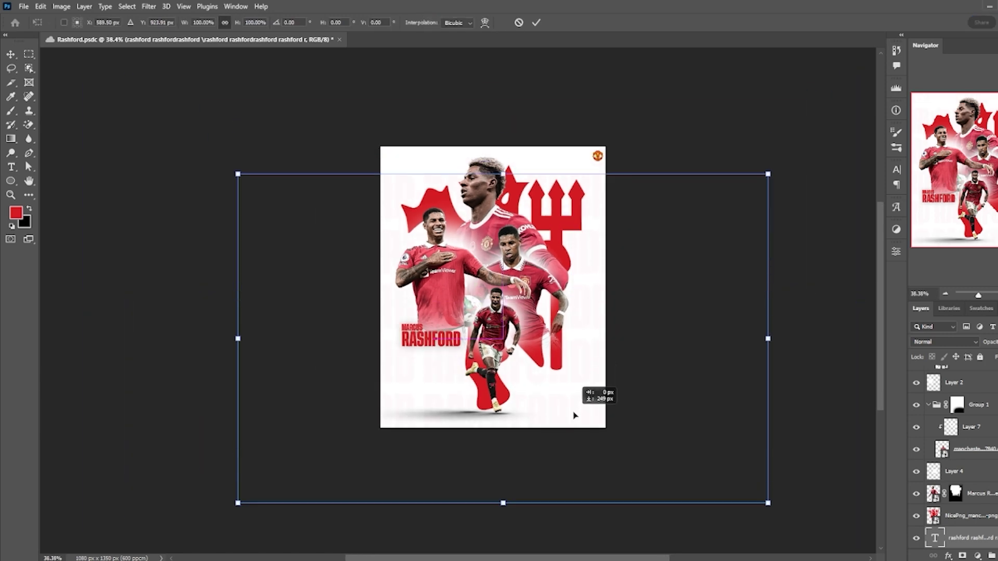
left_click_drag(503, 174, 524, 93)
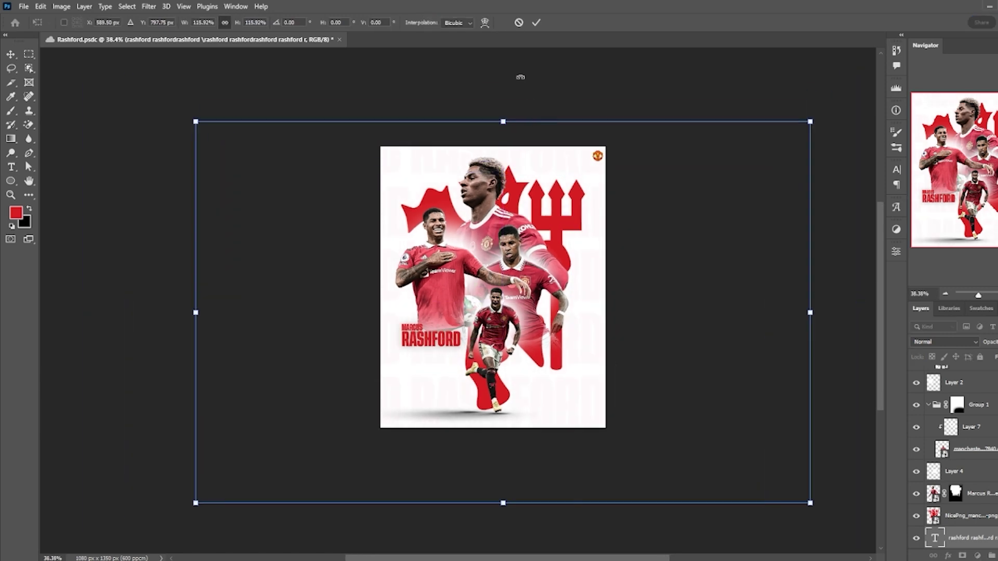
left_click(537, 22)
- Convert the repeated RASHFORD text to a smart object and distort it in Liquify with a 2200 px twirl brush
right_click(979, 537)
left_click(930, 177)
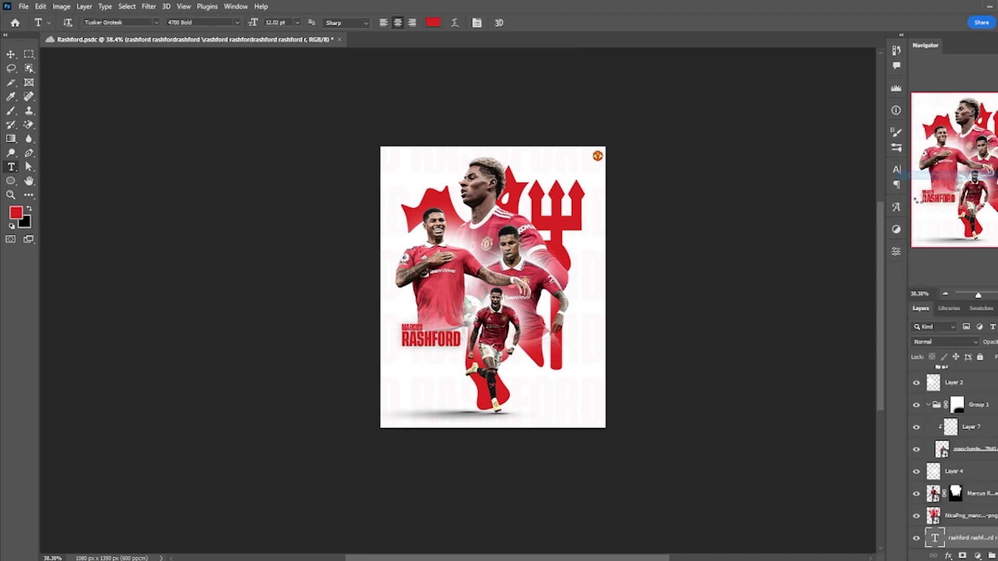
left_click(149, 7)
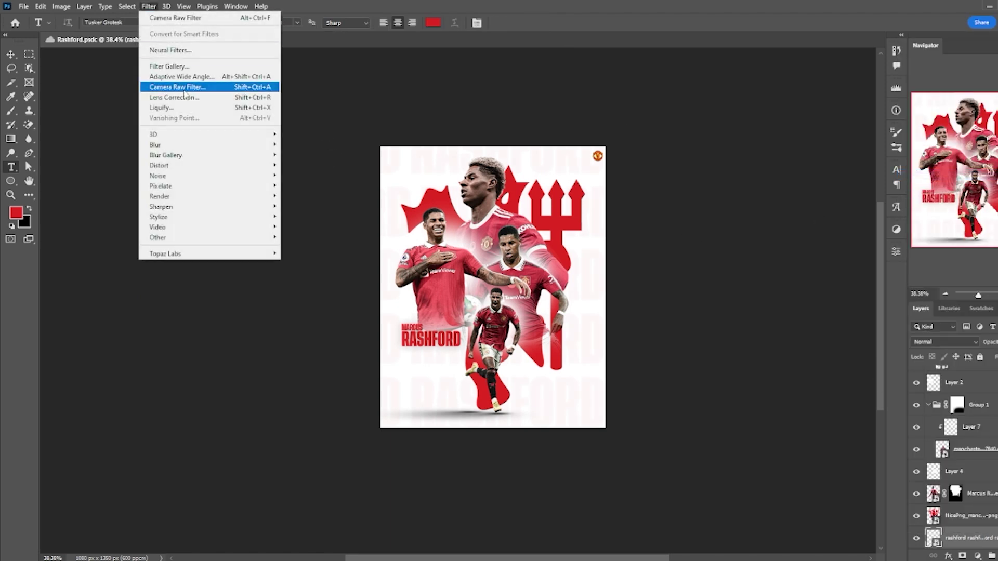
left_click(176, 104)
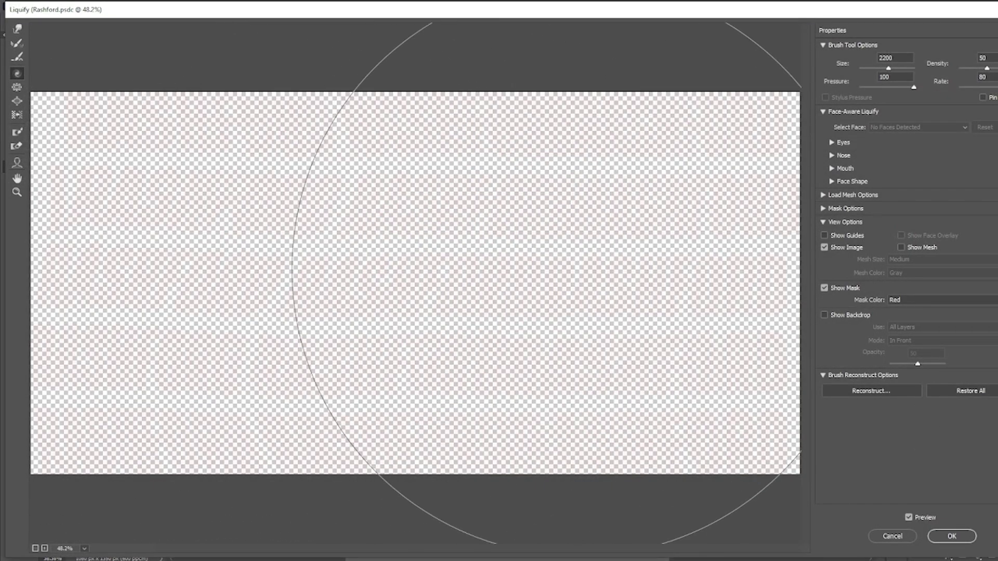
left_click(951, 536)
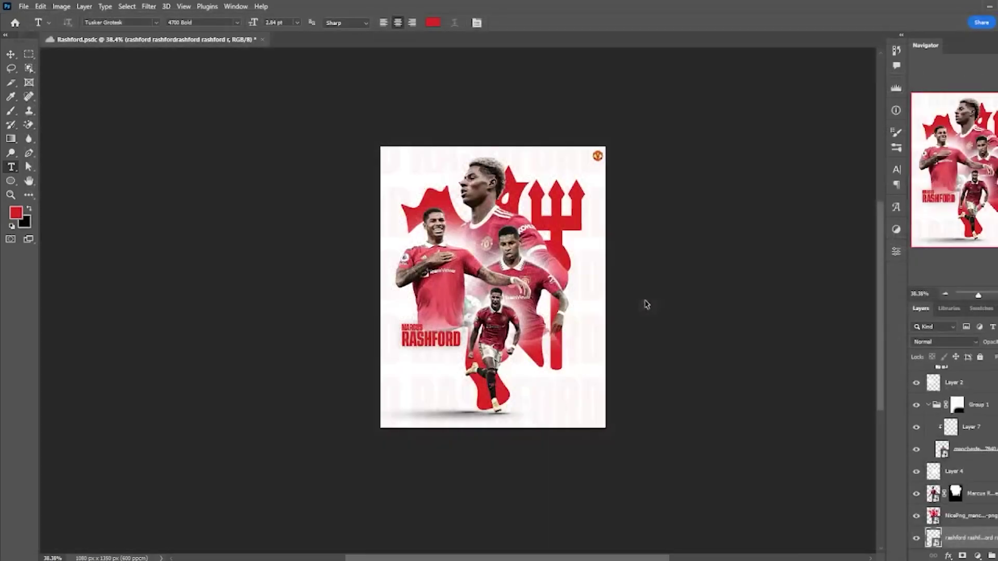
- Add a Black & White adjustment layer with default settings directly above the distorted background text
scroll(580, 269, "up", 6)
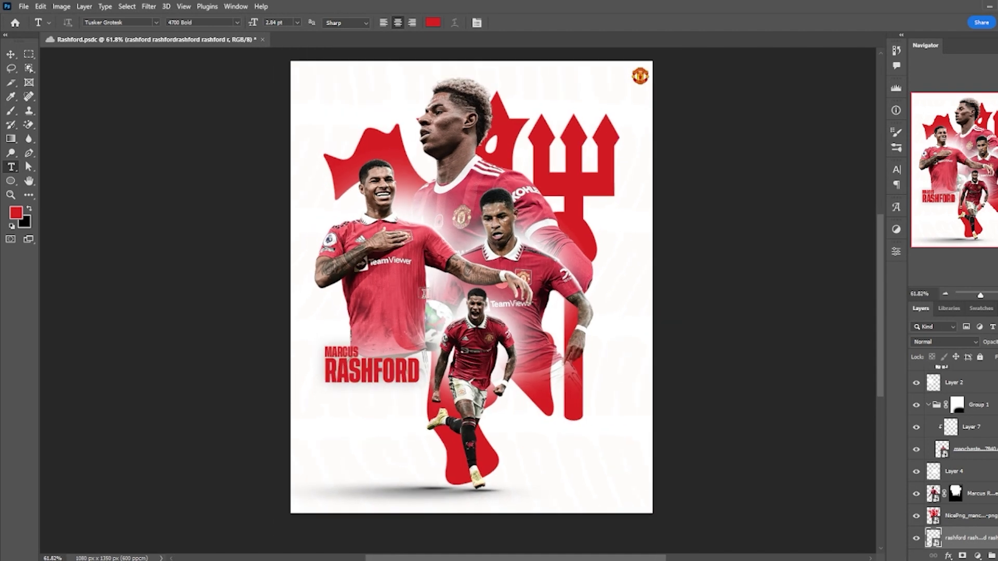
left_click(978, 555)
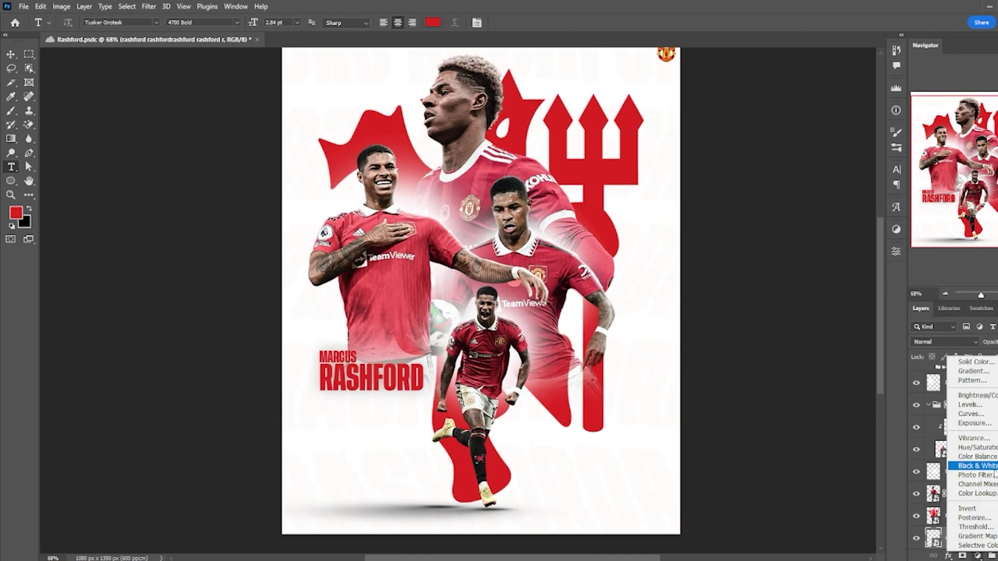
left_click(976, 466)
scroll(479, 296, "down", 1)
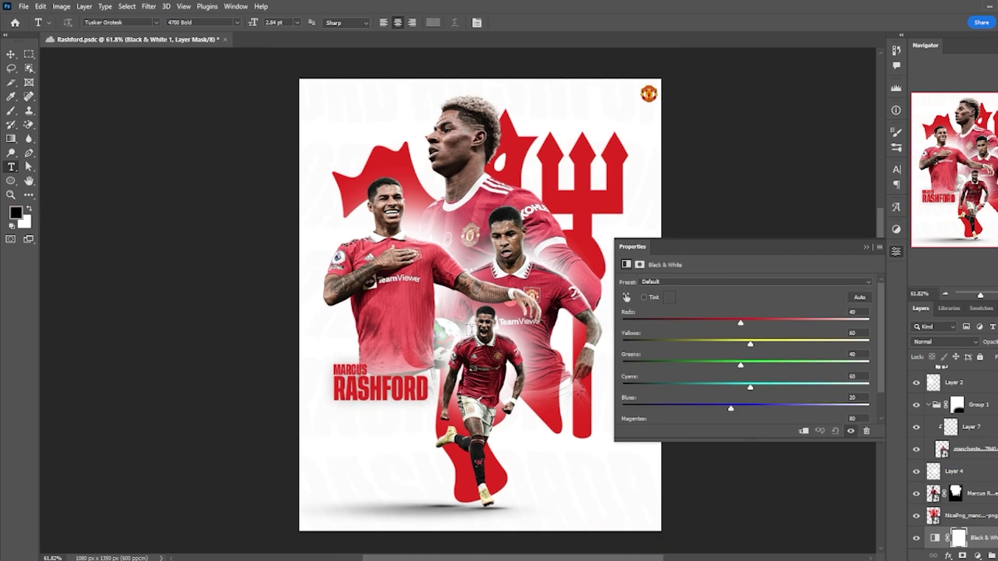
scroll(394, 358, "up", 1)
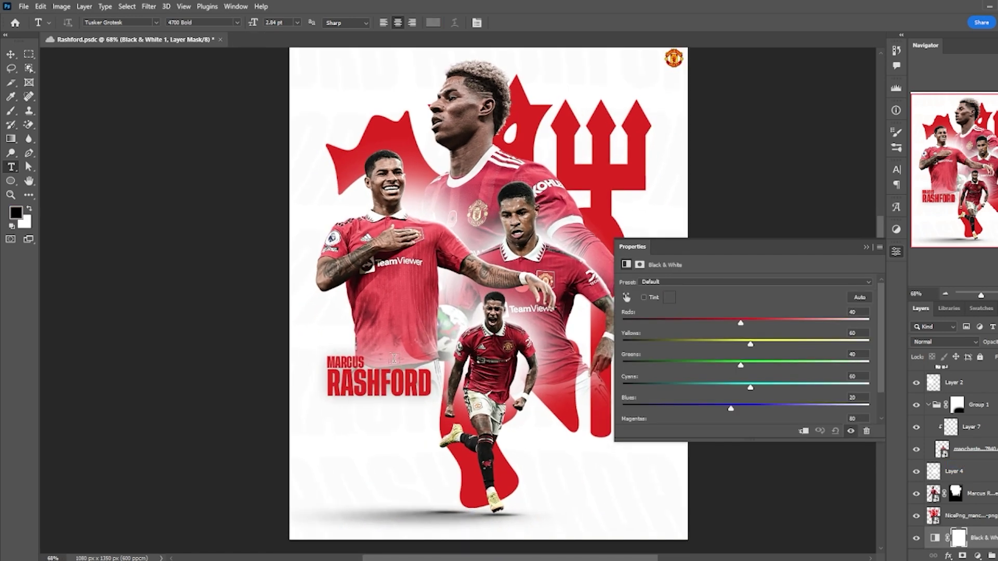
- Create a new empty layer at the top of Group 1, above Layer 7
key("v")
left_click(402, 263)
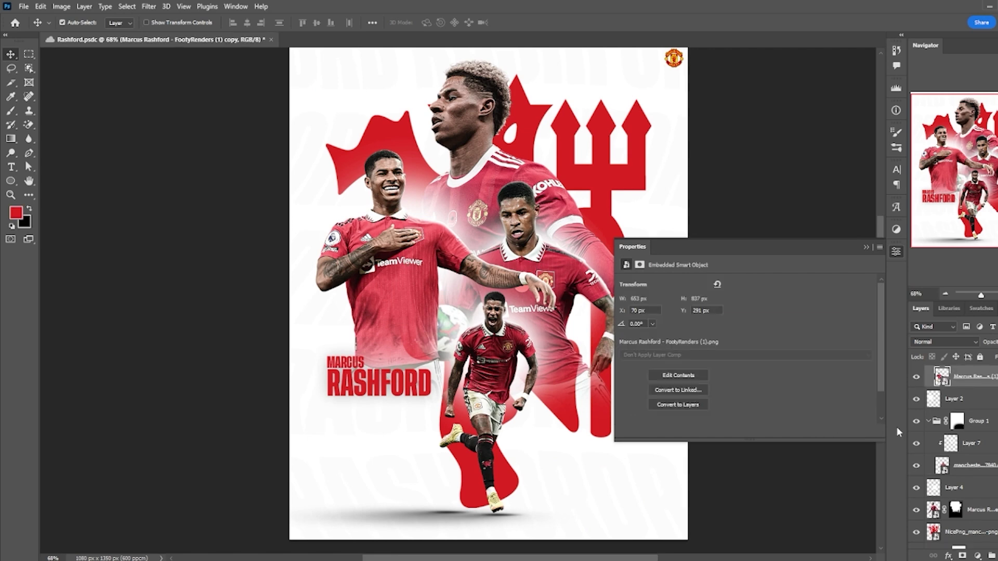
left_click(979, 426)
key("ctrl+shift+alt+n")
- Paint a soft black shadow with a 300 px brush on Layer 8, where the outstretched arm overlaps the middle player
key("b")
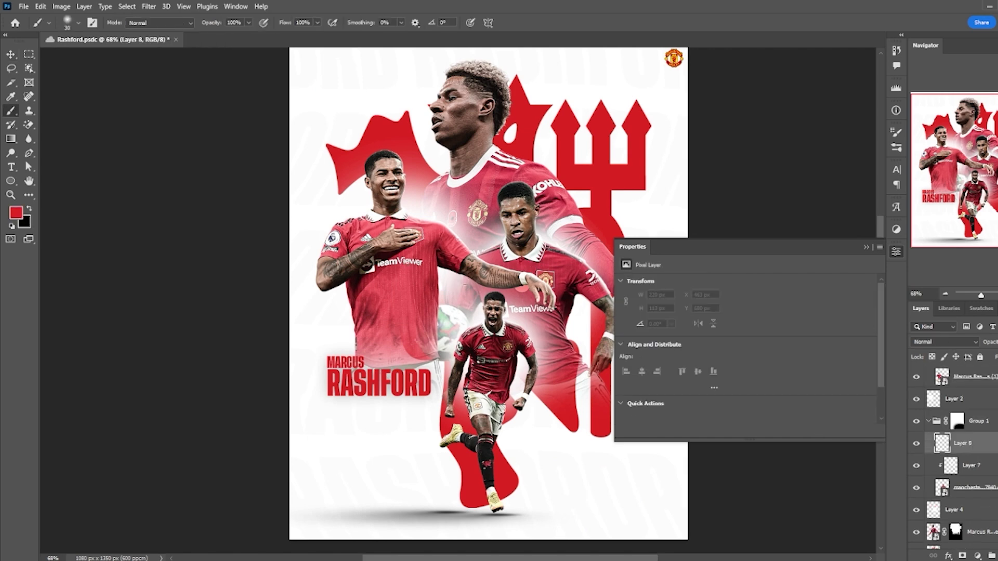
key("x")
right_click(453, 281)
left_click(238, 355)
key("bracketright")
key("bracketright")
key("bracketright")
key("bracketright")
key("bracketright")
key("bracketright")
key("bracketright")
key("bracketright")
key("bracketright")
key("bracketright")
key("bracketright")
key("bracketright")
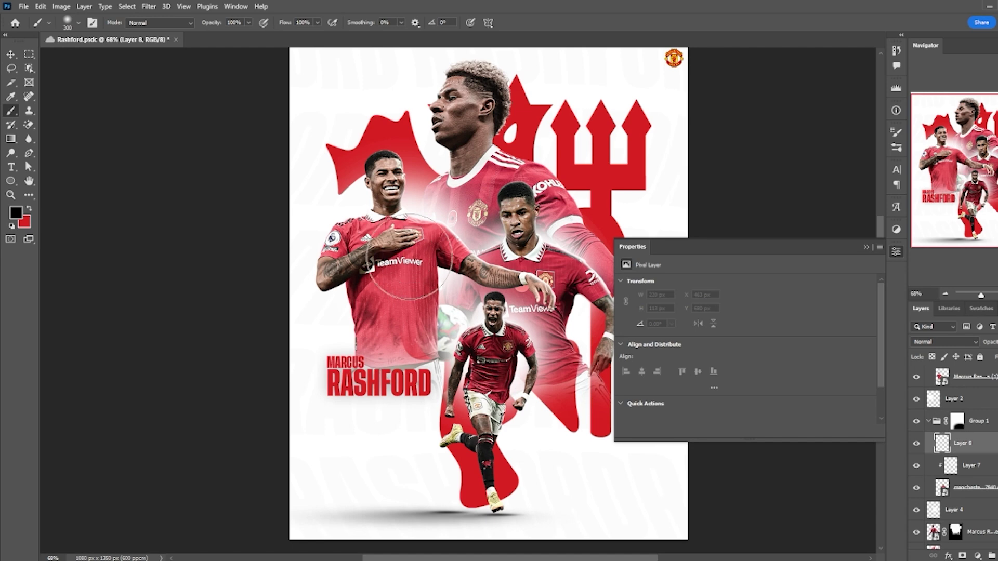
left_click_drag(408, 257, 513, 281)
key("ctrl+z")
scroll(499, 365, "down", 1)
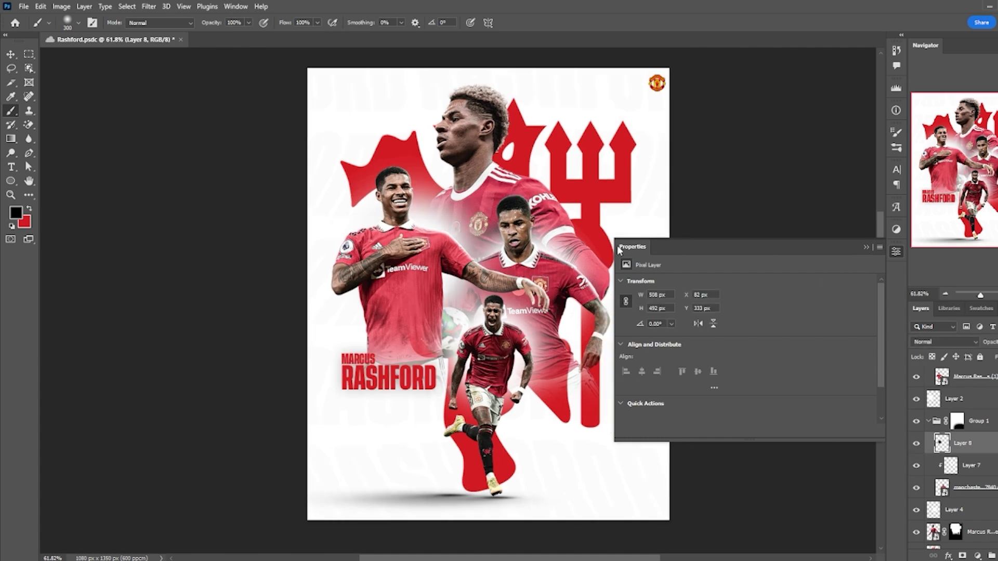
scroll(578, 229, "up", 1)
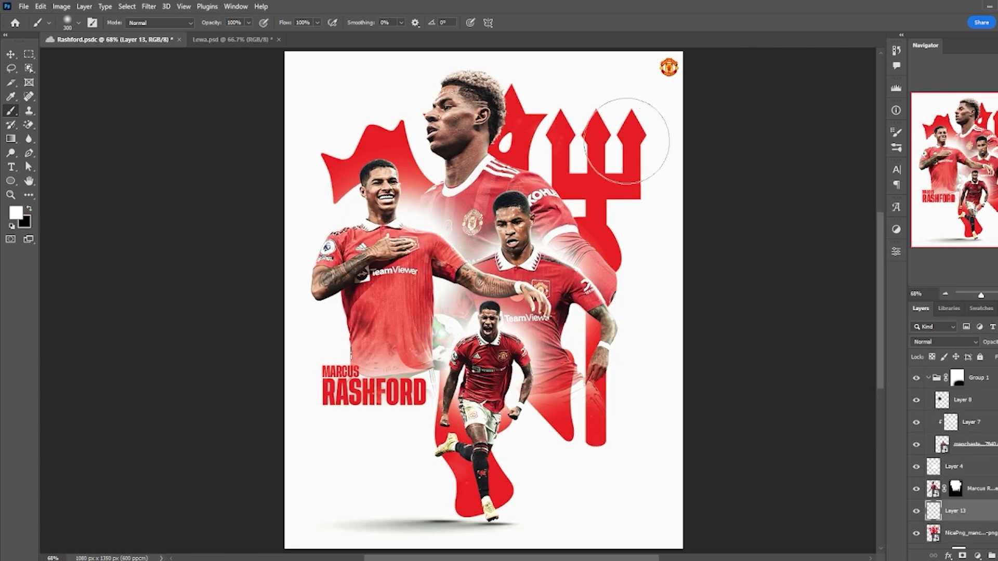
- Paint soft white spots of about 100 px over the red devil and trident on Layer 13 and set the layer to Overlay
key("bracketleft")
key("bracketleft")
key("bracketleft")
key("bracketleft")
key("bracketleft")
key("bracketleft")
left_click(632, 132)
left_click(561, 134)
key("bracketright")
key("bracketright")
left_click(393, 138)
left_click(606, 238)
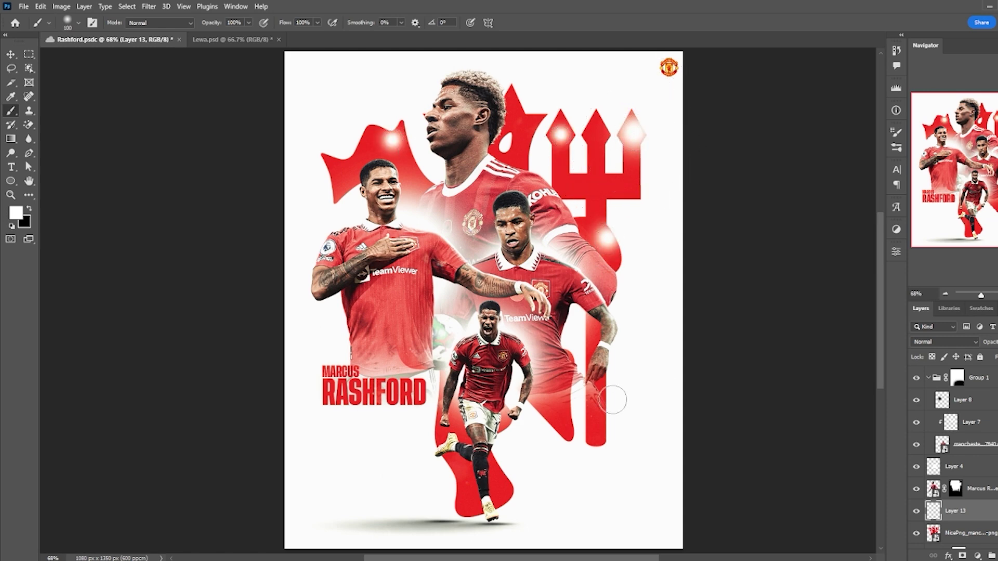
left_click(596, 430)
left_click(552, 422)
left_click(958, 343)
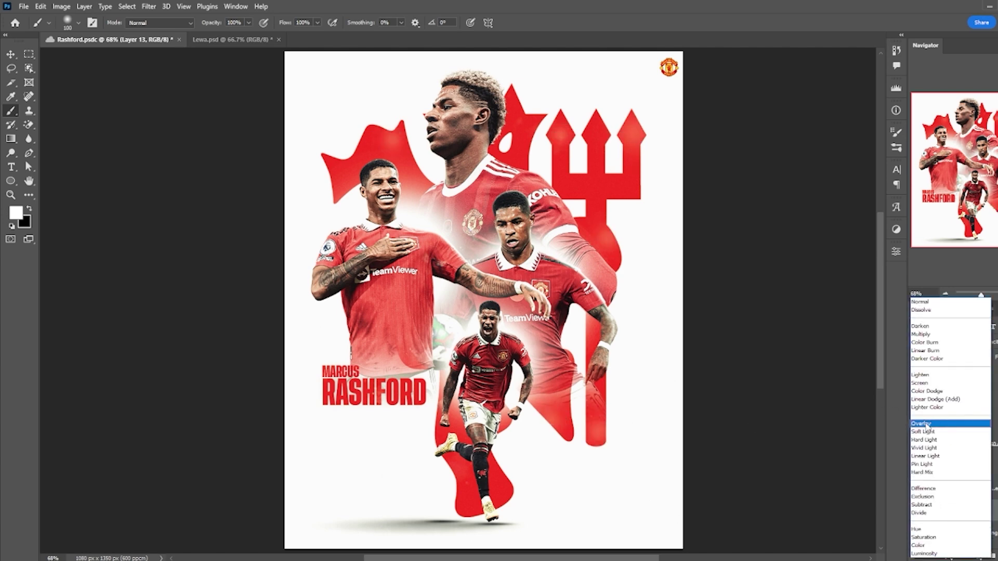
left_click(927, 424)
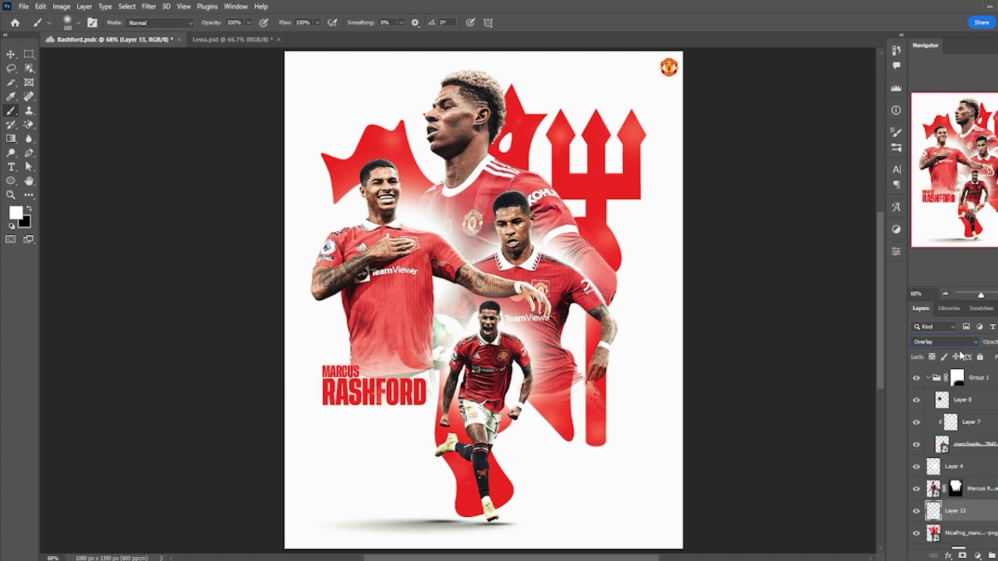
- Add larger white highlights across the trident on the Overlay layer with a 175 to 200 px soft brush
key("bracketright")
key("bracketright")
key("bracketright")
left_click(573, 198)
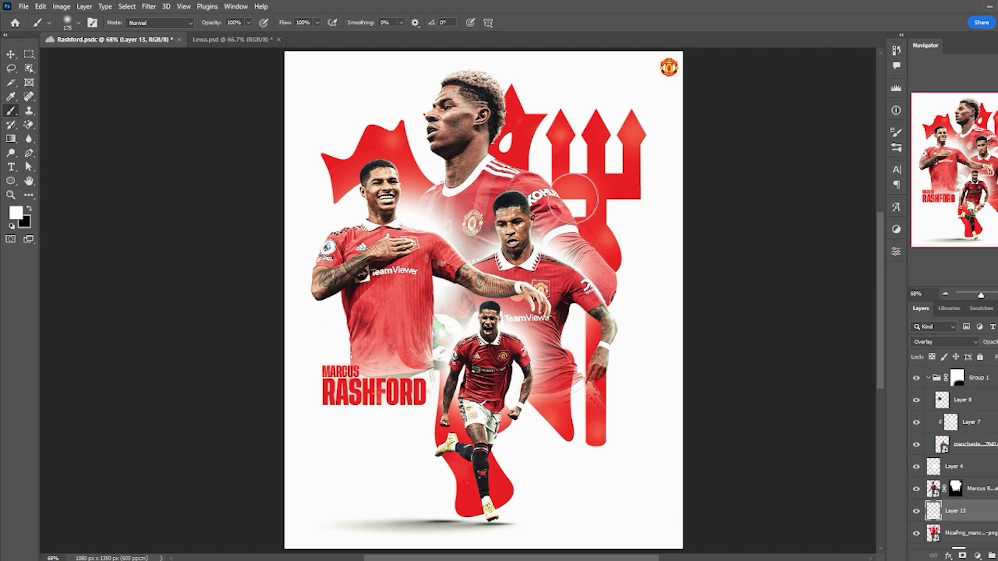
key("bracketright")
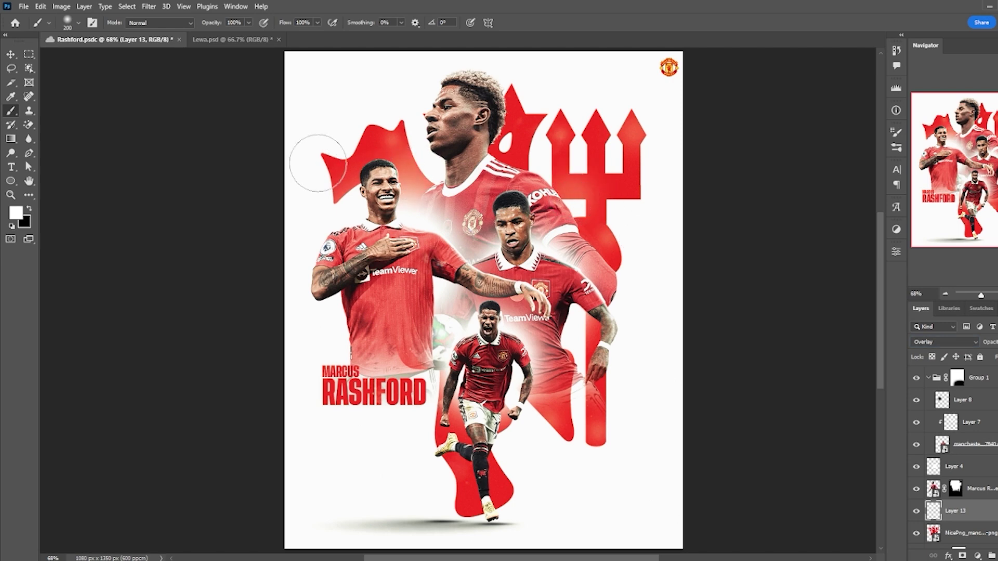
mouse_move(635, 188)
left_mouse_down()
mouse_move(603, 202)
mouse_move(544, 191)
left_mouse_up()
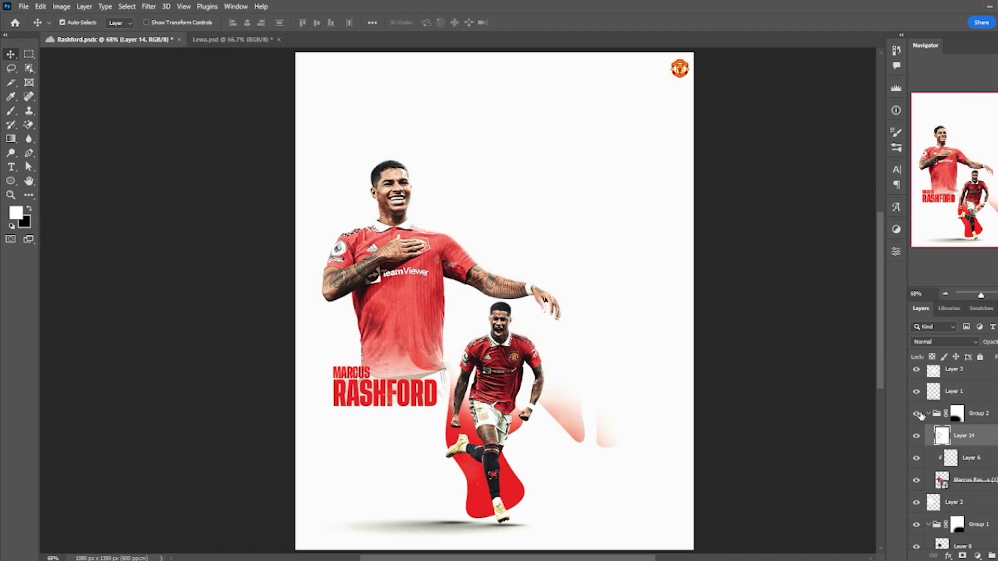
- Clip the white Layer 14 to the player in Group 2 and set its blend mode to Linear Dodge (Add)
right_click(961, 431)
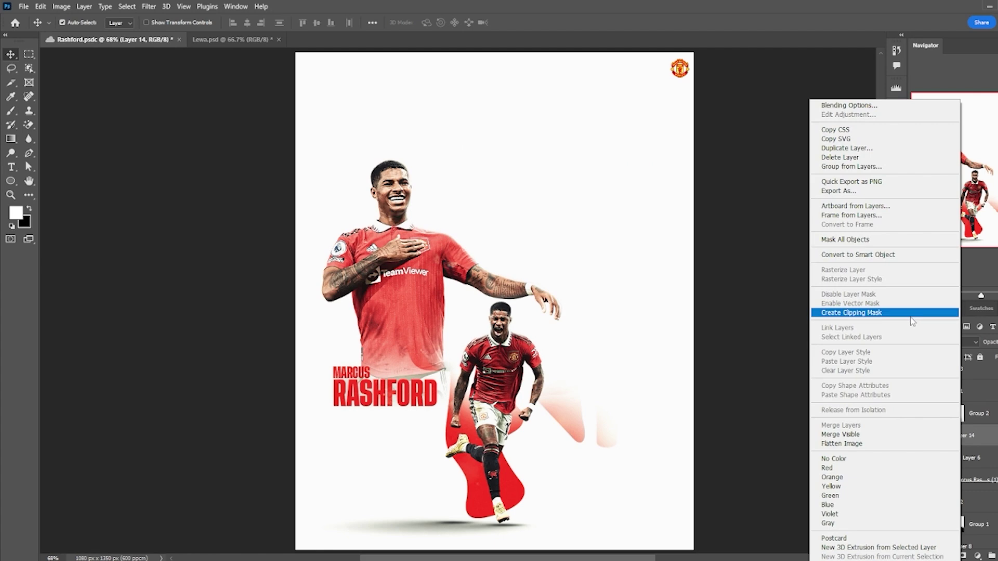
left_click(914, 315)
left_click(944, 341)
left_click(935, 402)
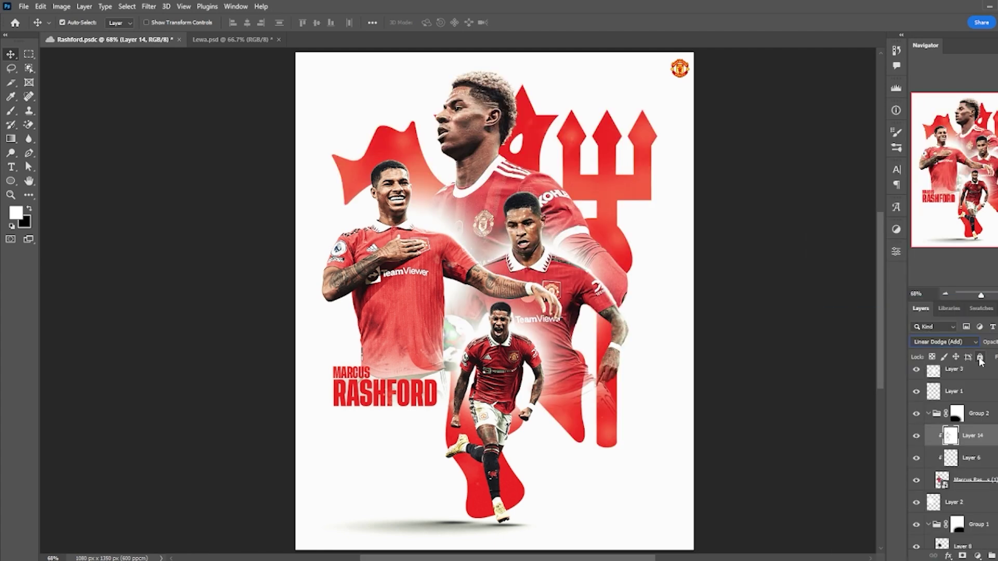
key("ctrl+t")
key("Escape")
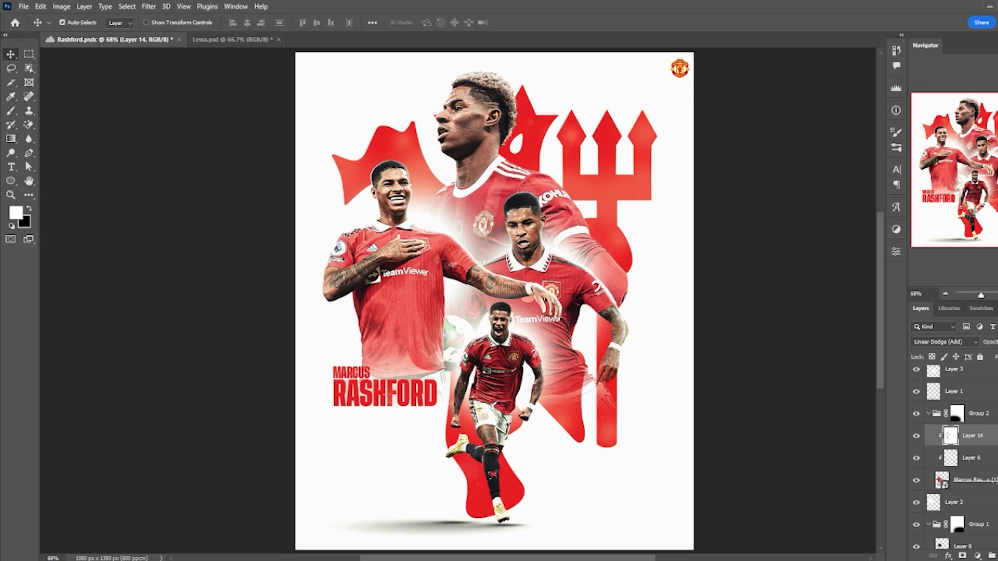
- Load the middle player's outline and fill everything outside it with white on a new layer above Layer 8 in Group 1
left_click(515, 269)
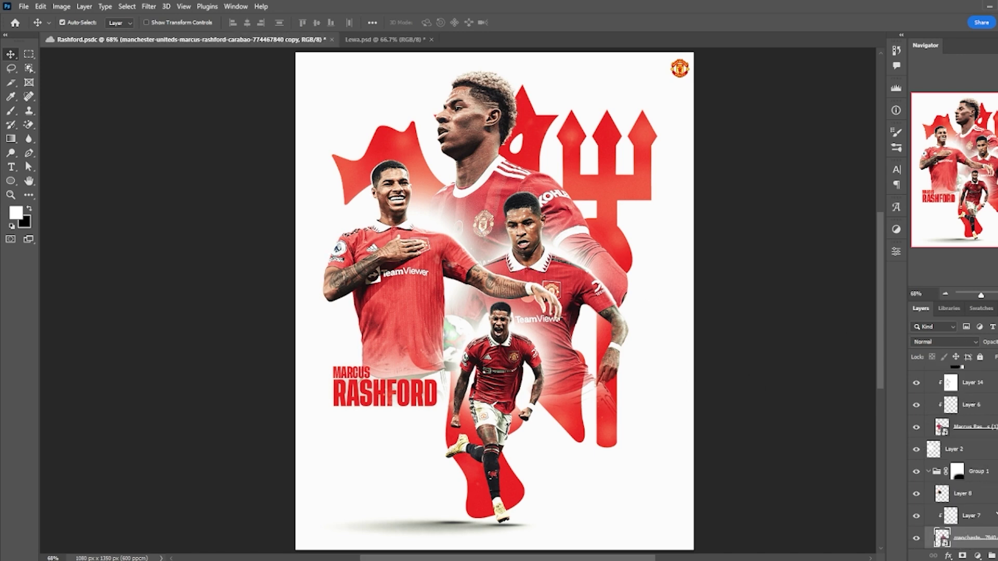
left_click(944, 540, "ctrl")
left_click(968, 498)
key("ctrl+shift+alt+n")
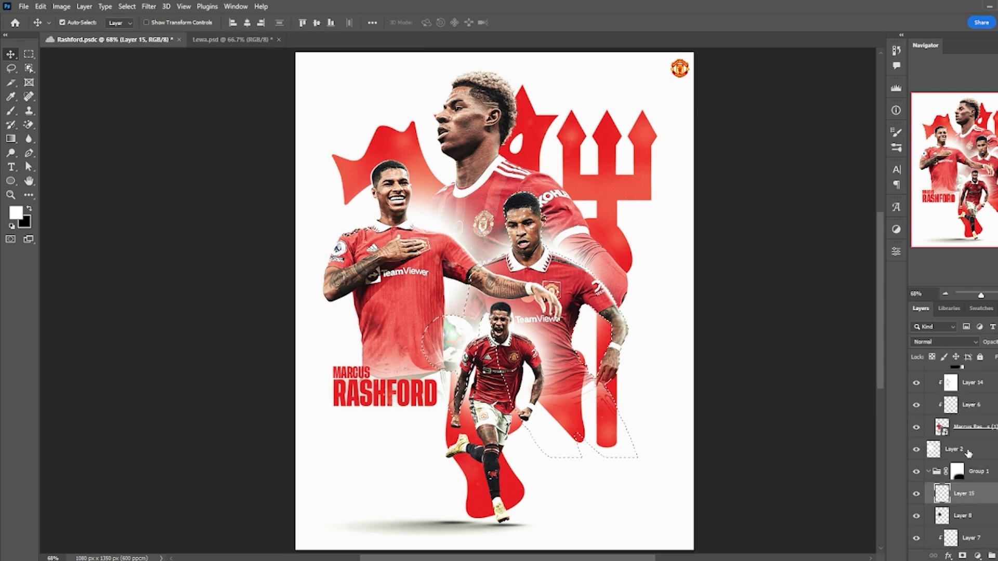
key("alt+BackSpace")
key("ctrl+d")
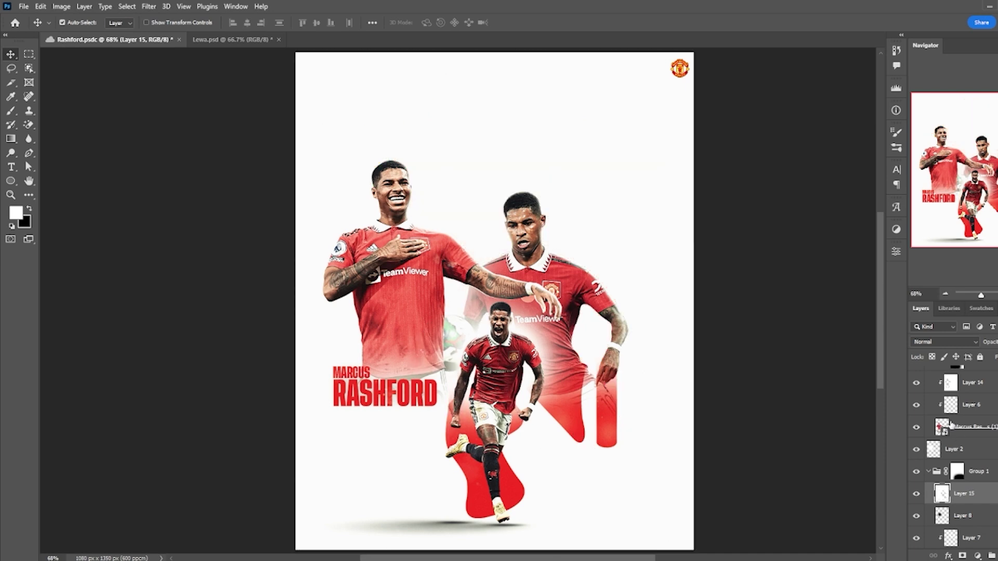
- Clip Layer 15 to the layer below, set it to Linear Dodge (Add) and shift it about 3 px left for a rim light
right_click(966, 493)
left_click(931, 240)
left_click(962, 344)
left_click(935, 317)
key("ctrl+t")
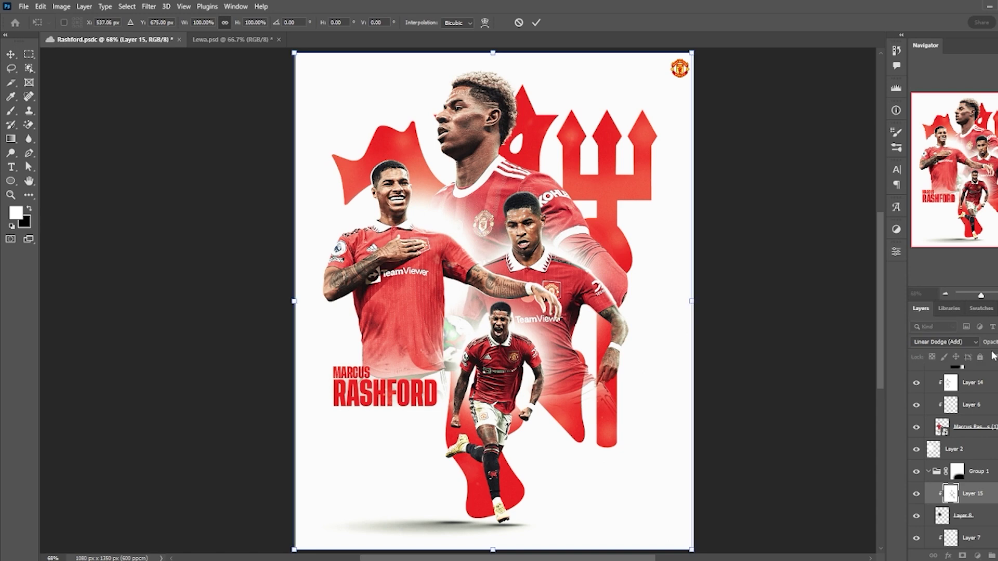
key("Return")
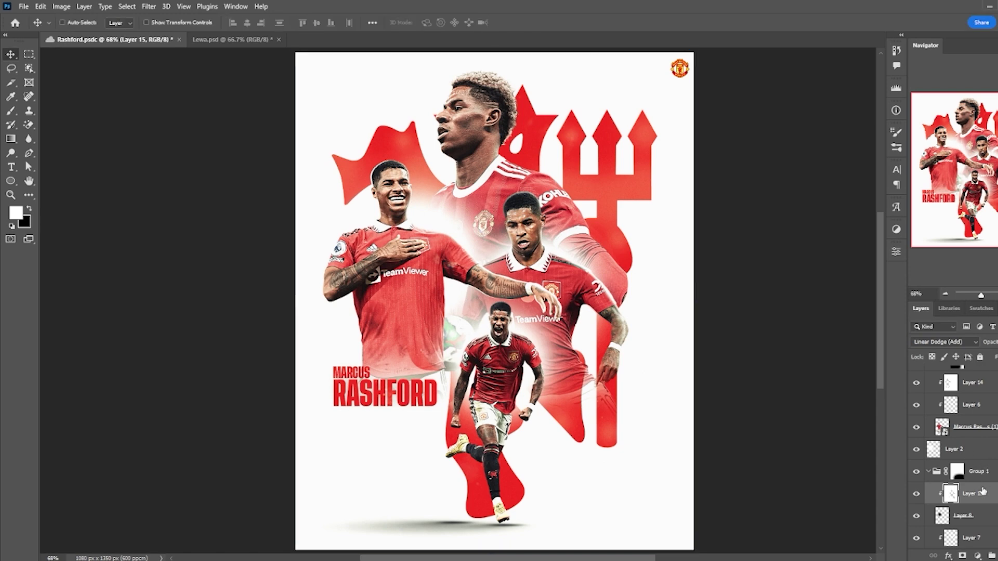
- Duplicate the clipped Layer 15 and shift the copy slightly to the right
right_click(984, 485)
key("Escape")
key("ctrl+j")
key("ctrl+t")
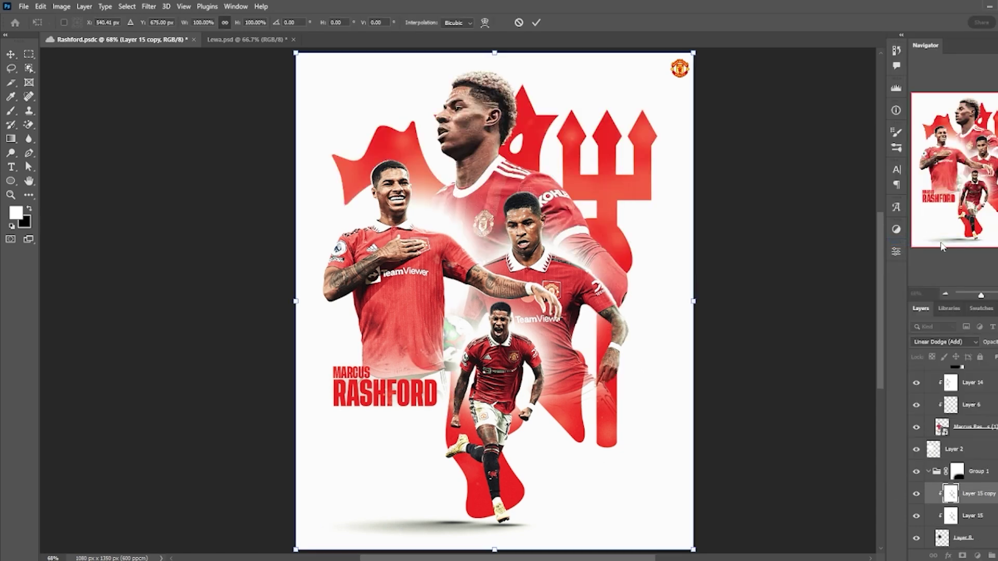
key("Return")
- Load the large upper player's outline and fill the area outside it with white on a new layer above the player
left_click(531, 192)
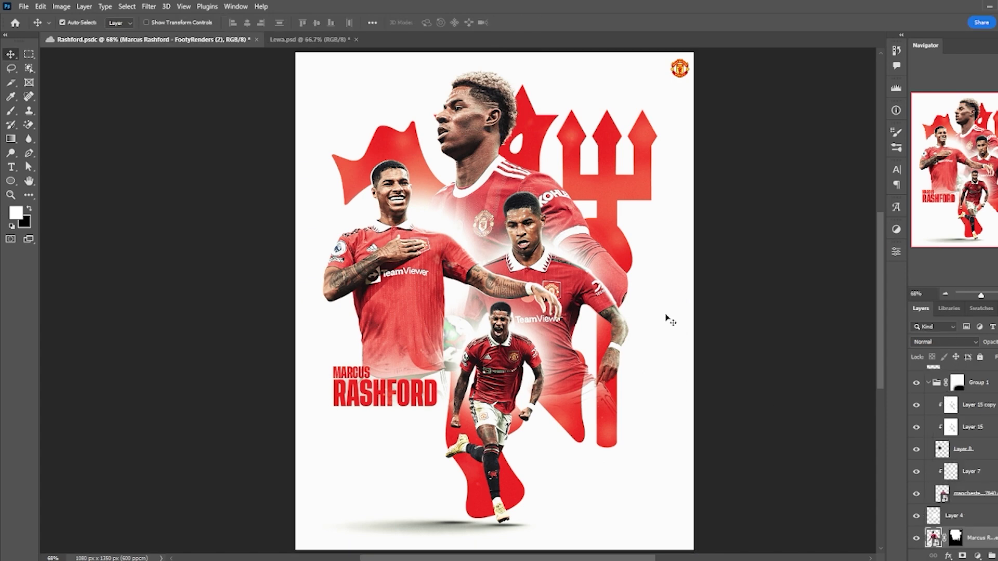
key("ctrl+v")
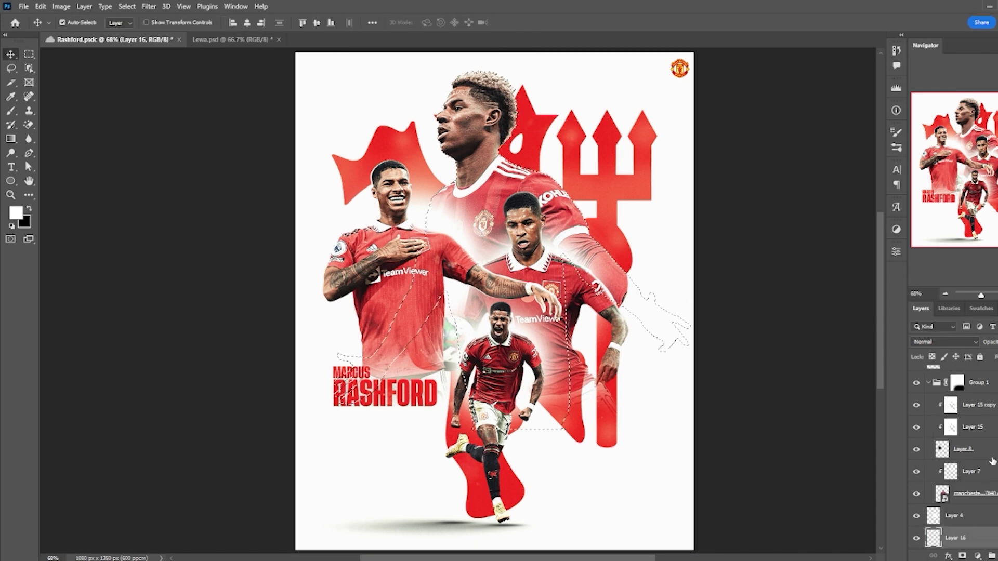
key("ctrl+d")
- Clip Layer 16 to the large upper player, set it to Linear Dodge (Add) and offset it horizontally to about X 537 px
right_click(977, 538)
left_click(947, 286)
key("ctrl+t")
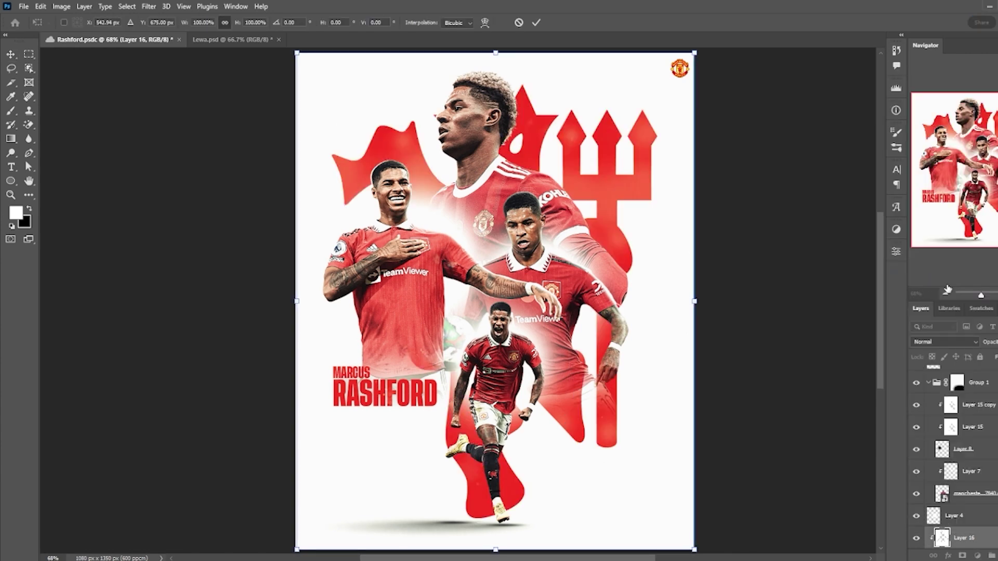
key("Return")
left_click(951, 341)
left_click(943, 407)
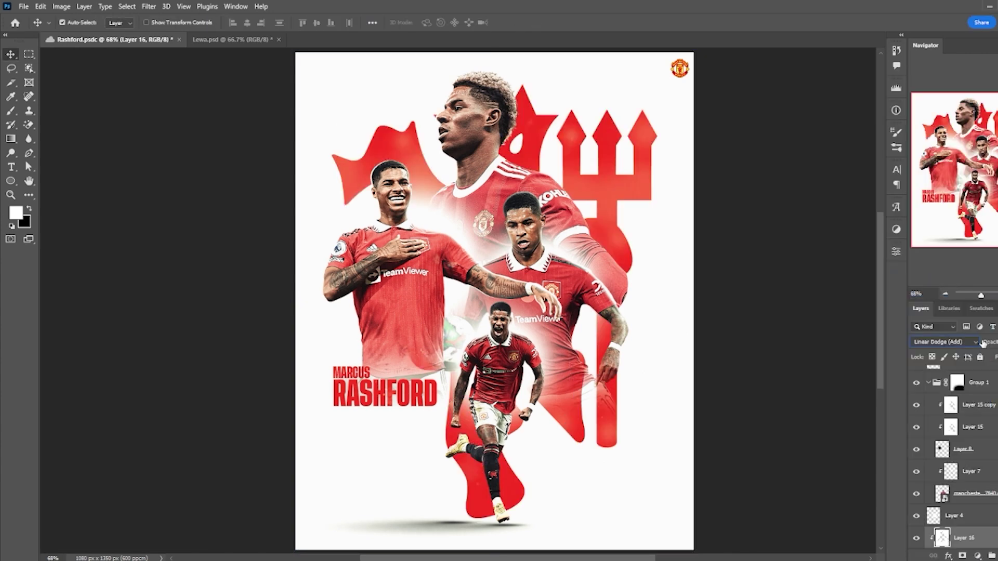
key("ctrl+t")
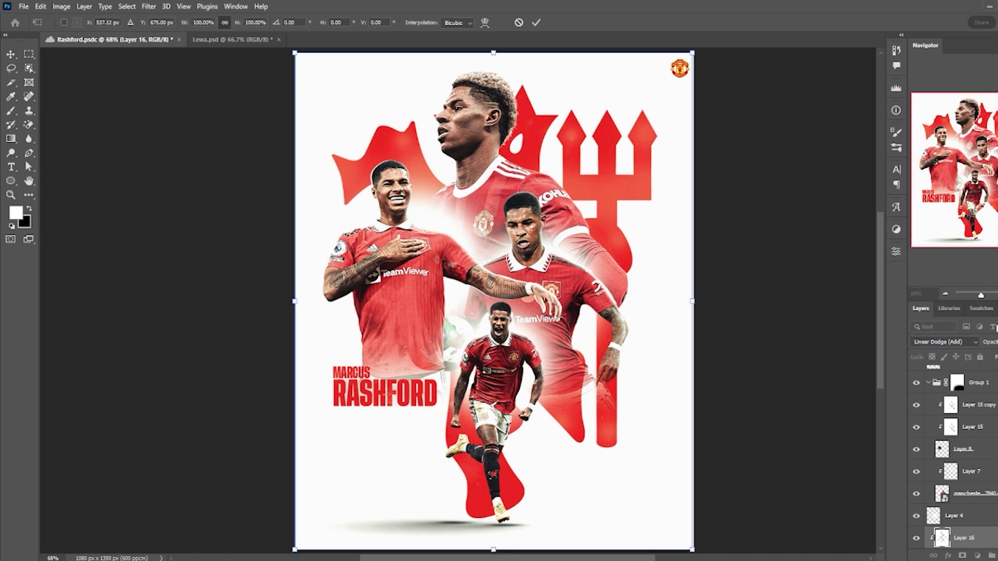
key("Return")
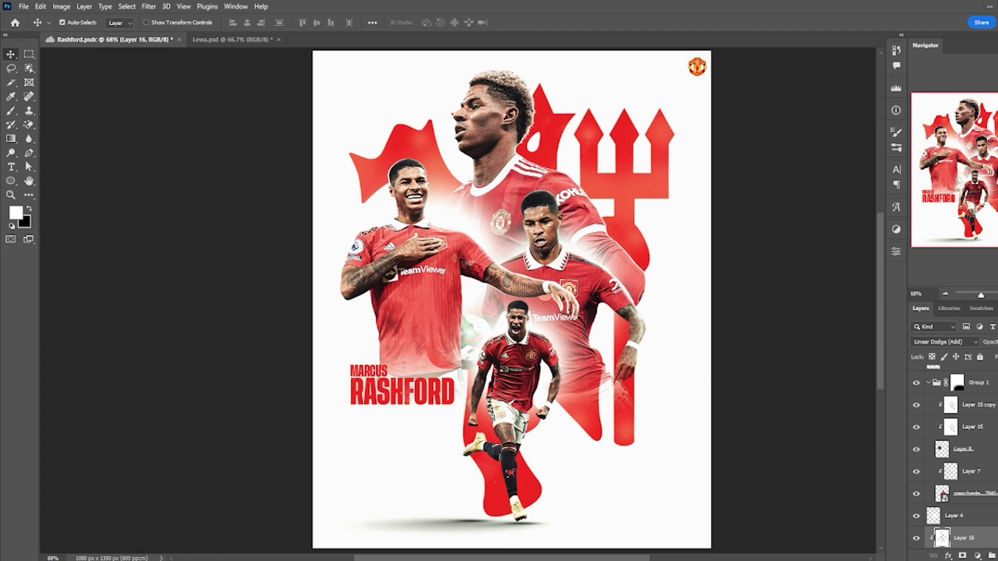
- Place the rashford-3 autograph image above Layer 9 at the poster's full width
scroll(989, 490, "up", 10)
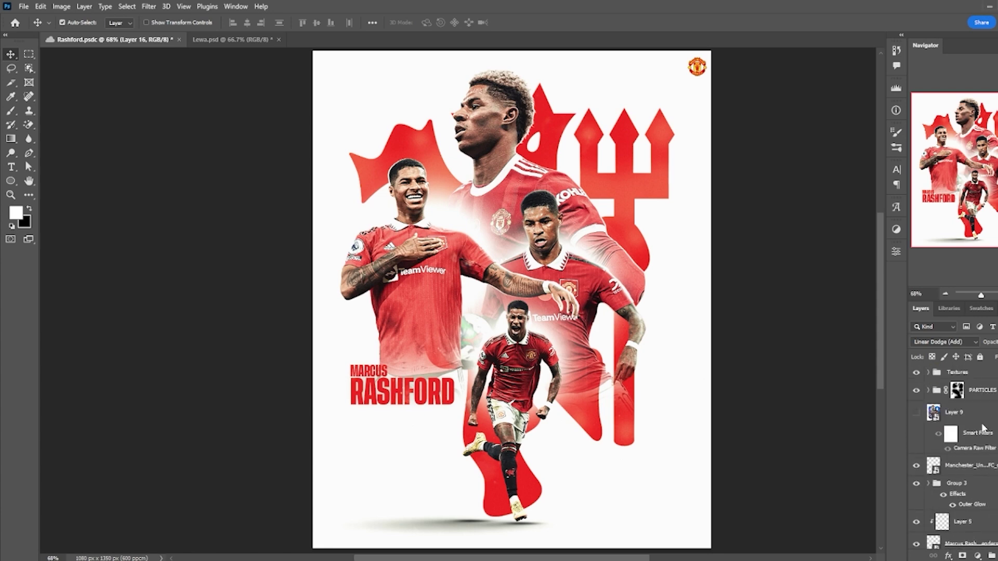
left_click(983, 423)
left_click_drag(997, 354, 441, 355)
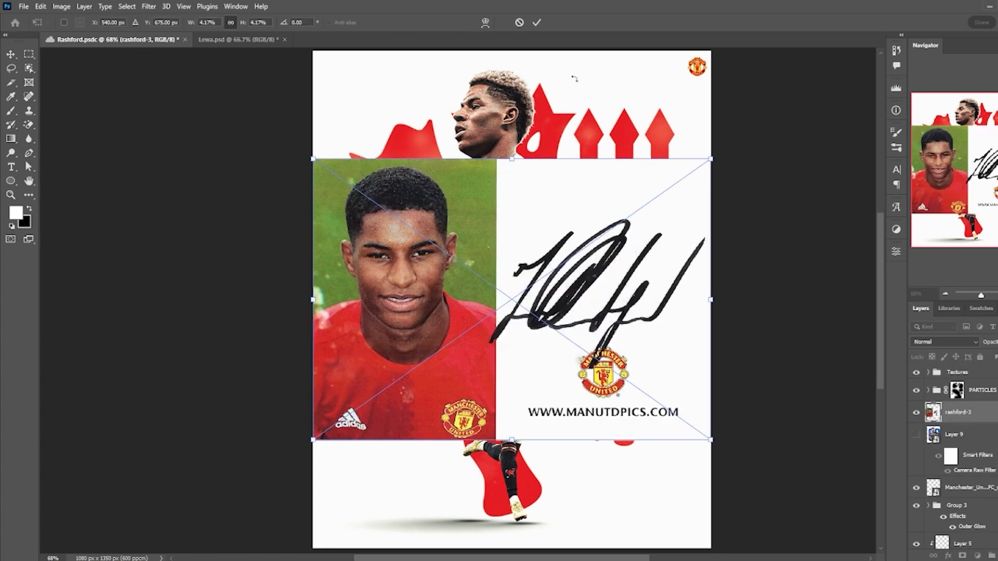
left_click(536, 23)
- Select the signature's black ink with Color Range at fuzziness 200 and turn the selection into a mask on the rashford-3 layer
left_click(127, 7)
left_click(148, 111)
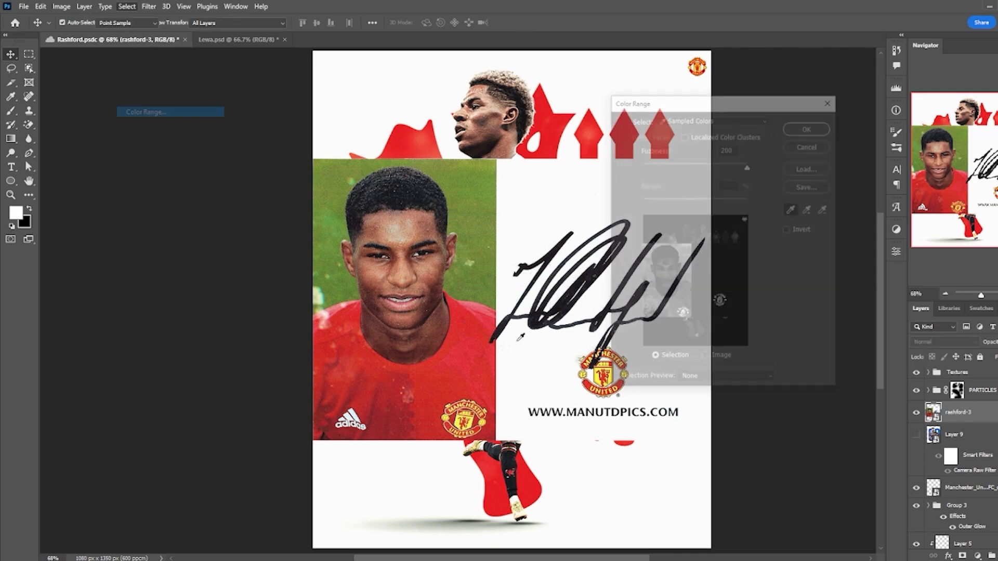
left_click(571, 300)
left_click(809, 127)
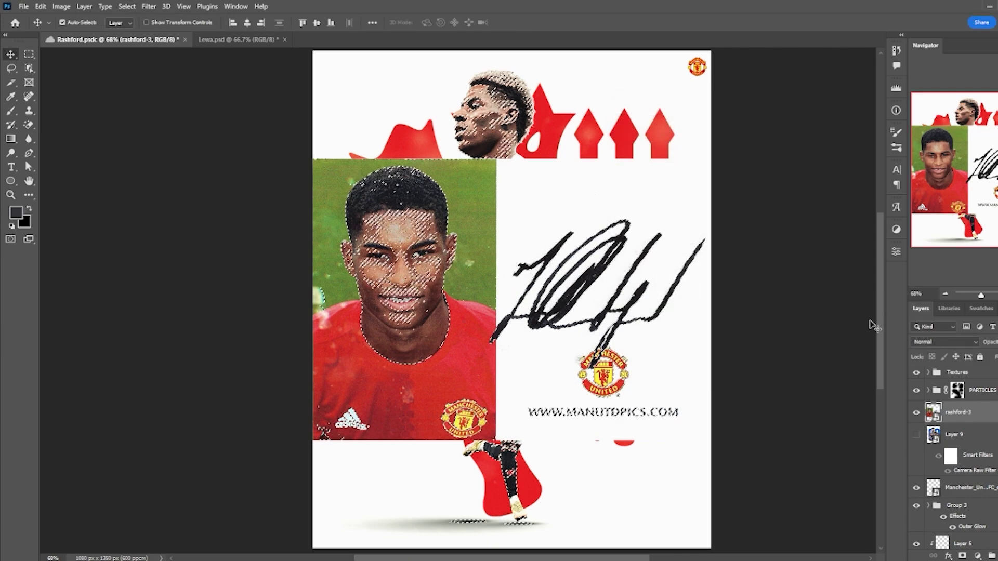
left_click(963, 555)
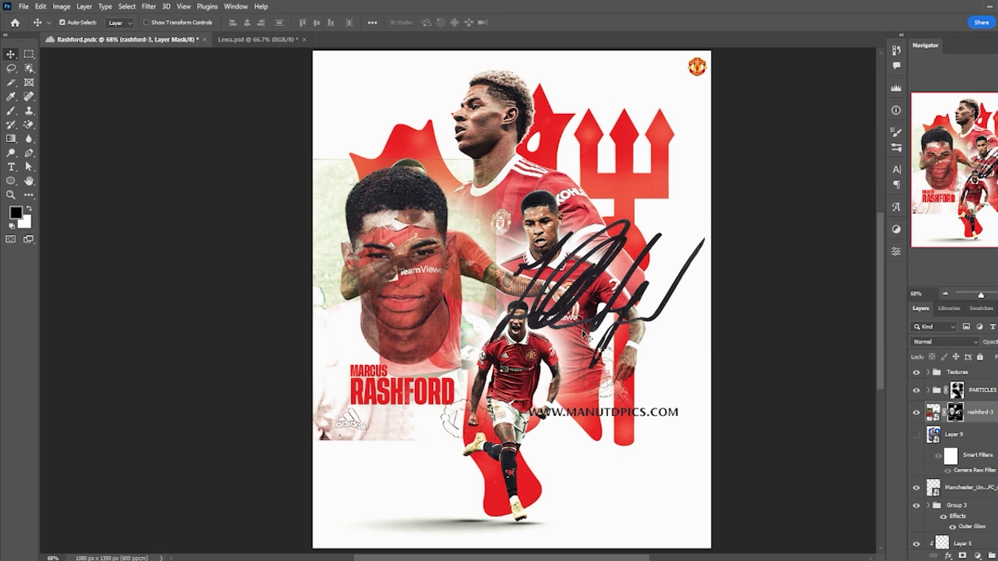
- Paint black on the rashford-3 mask with a 200 px brush to hide the portrait, crest and website text, keeping only the signature
key("b")
right_click(455, 232)
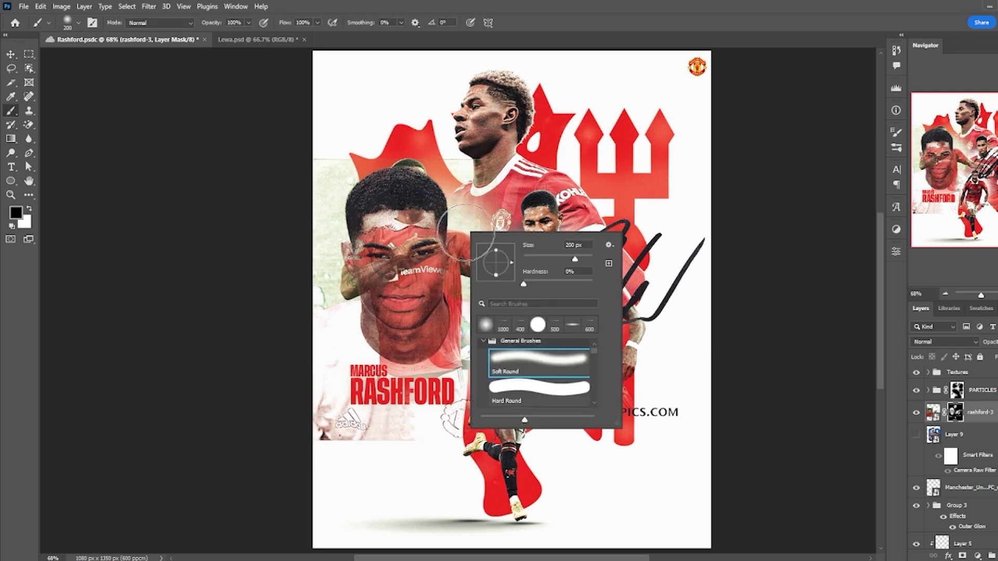
double_click(483, 319)
mouse_move(447, 208)
left_mouse_down()
mouse_move(467, 260)
mouse_move(442, 291)
mouse_move(423, 456)
mouse_move(363, 205)
mouse_move(305, 430)
left_mouse_up()
mouse_move(650, 397)
left_mouse_down()
mouse_move(583, 399)
mouse_move(590, 383)
mouse_move(624, 386)
mouse_move(629, 397)
mouse_move(568, 409)
left_mouse_up()
key("ctrl+z")
left_click_drag(691, 413, 659, 430)
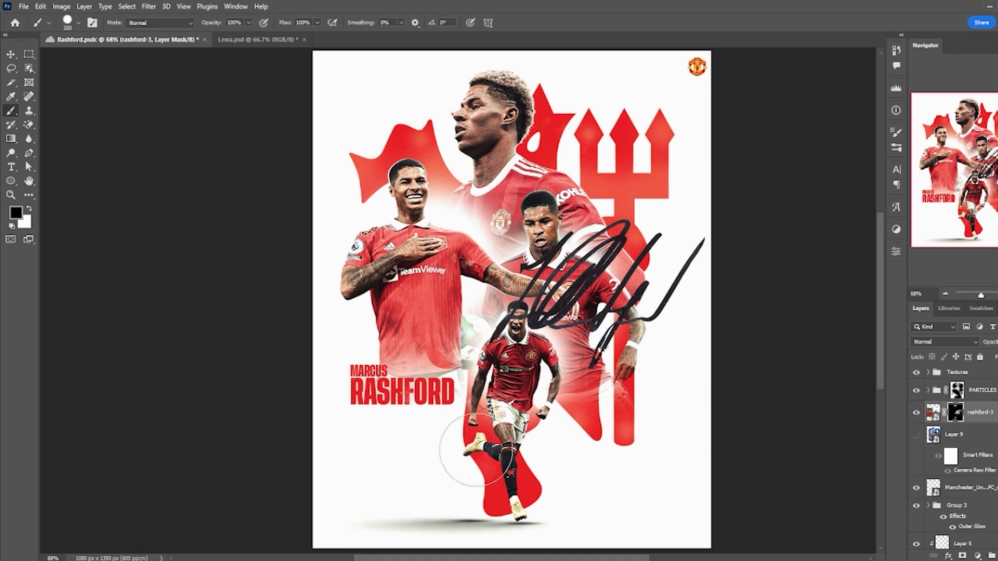
key("bracketleft")
key("bracketleft")
key("bracketleft")
key("bracketleft")
key("bracketleft")
key("bracketleft")
key("bracketleft")
key("bracketleft")
key("bracketleft")
key("bracketleft")
- Duplicate the signature layer and move the copy left and down so it crosses the smiling and running players
right_click(972, 412)
left_click(891, 205)
key("ctrl+t")
left_click_drag(656, 320, 518, 354)
left_click(536, 22)
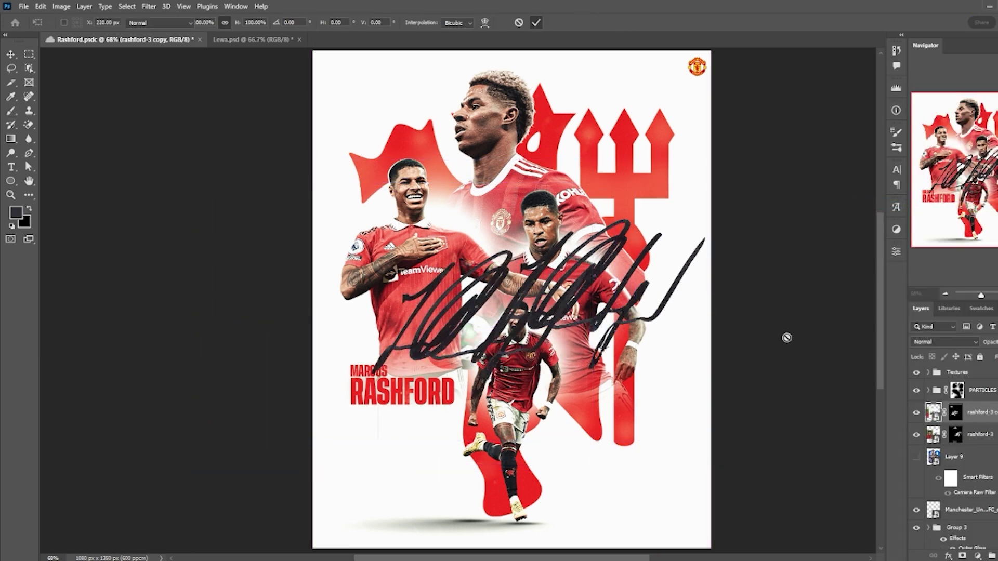
- Hide and delete the original rashford-3 layer, keeping only the repositioned signature copy
key("b")
left_click(954, 414)
left_click(917, 437)
left_click(973, 432)
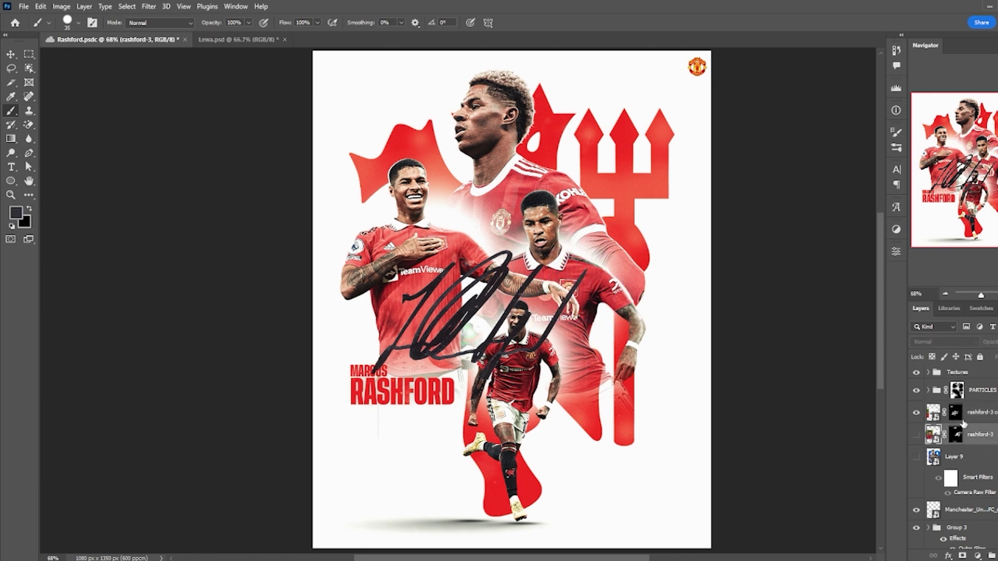
key("Delete")
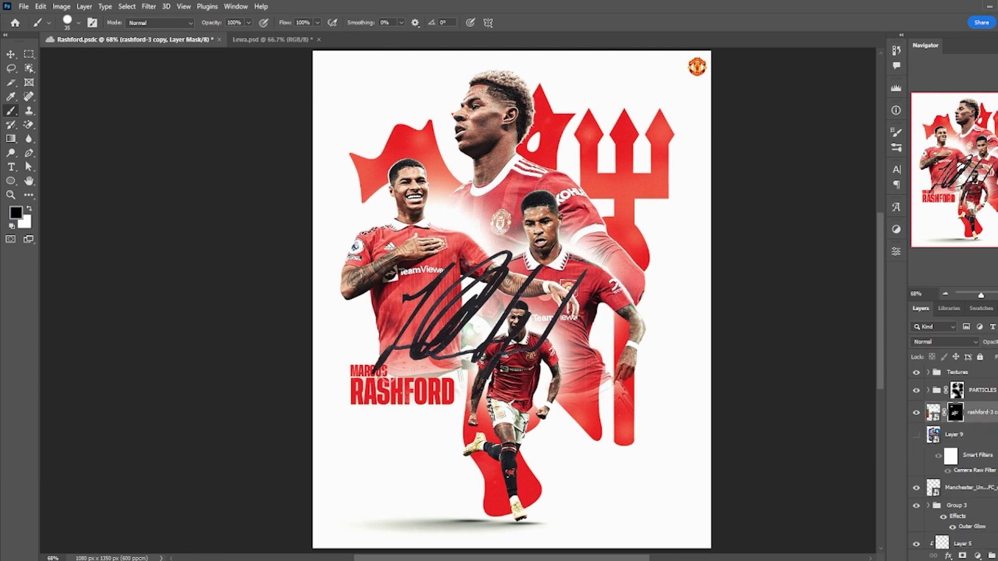
right_click(972, 413)
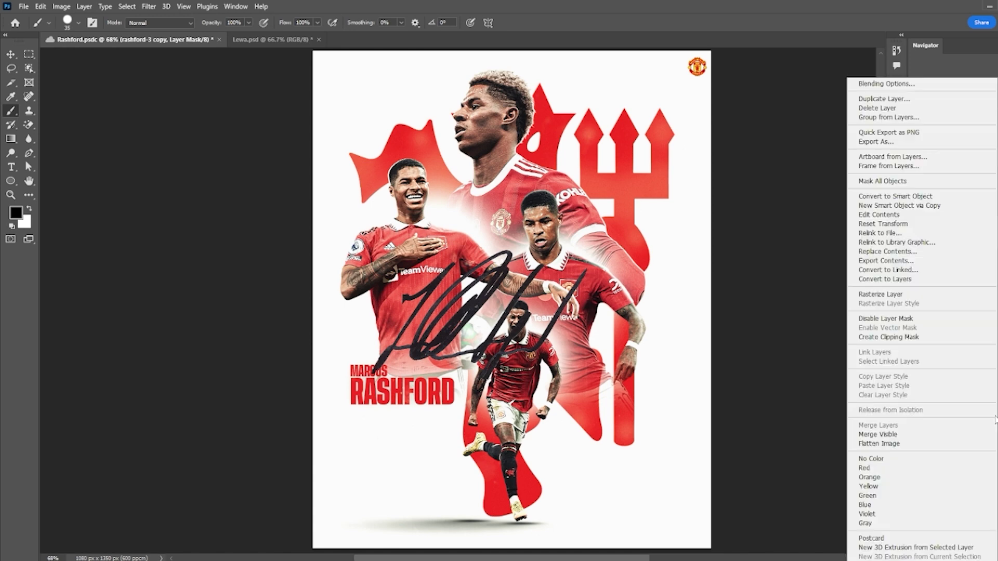
left_click(906, 212)
key("ctrl+t")
left_click_drag(394, 190, 394, 328)
key("ctrl+z")
- Convert the masked signature layer into a smart object
left_click(917, 435)
left_click(982, 435)
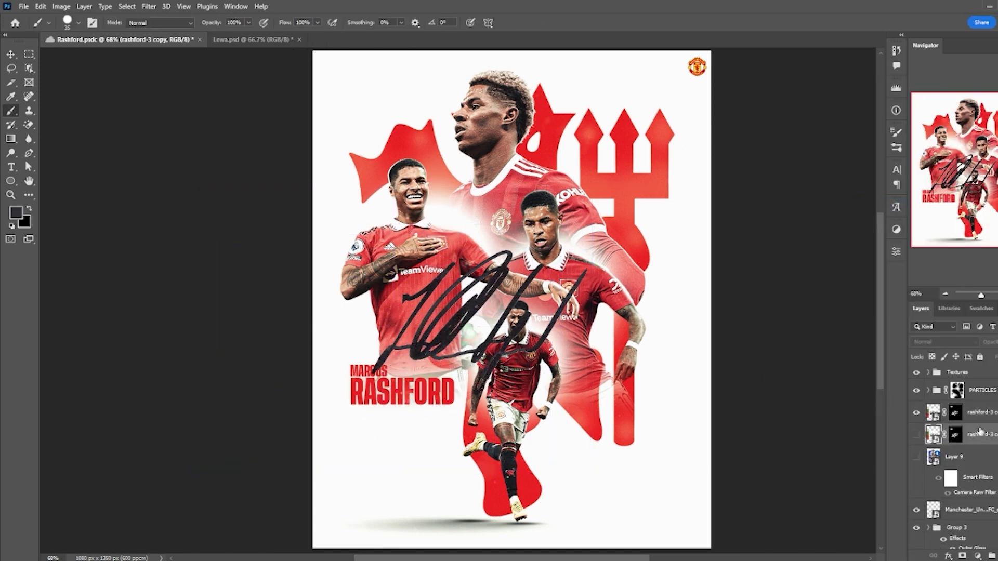
right_click(980, 434)
left_click(933, 197)
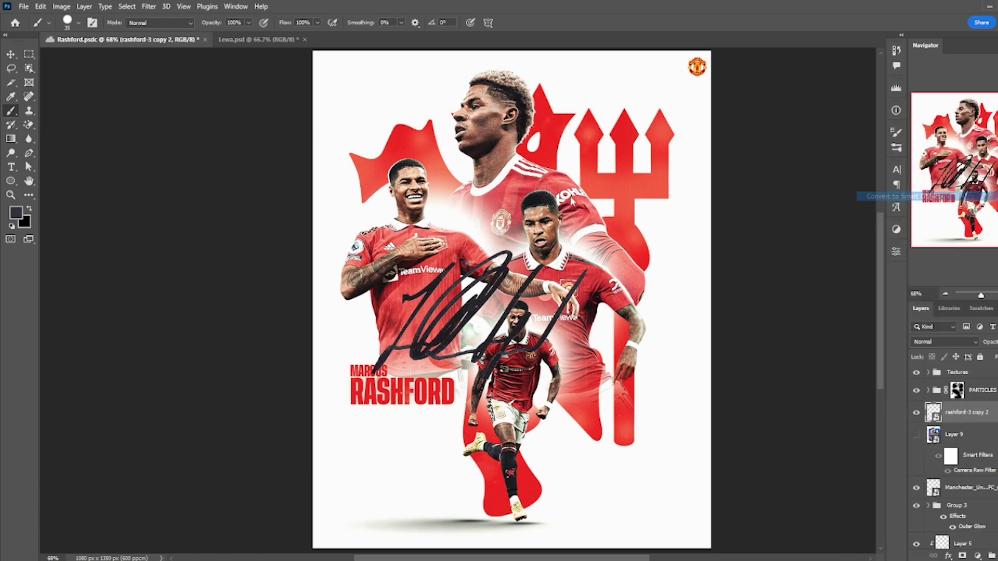
- Scale the signature down to 21.44% and place it below the end of the RASHFORD title
key("ctrl+t")
left_click_drag(418, 189, 464, 413)
mouse_move(418, 440)
left_mouse_down()
mouse_move(483, 442)
mouse_move(422, 435)
mouse_move(463, 406)
left_mouse_up()
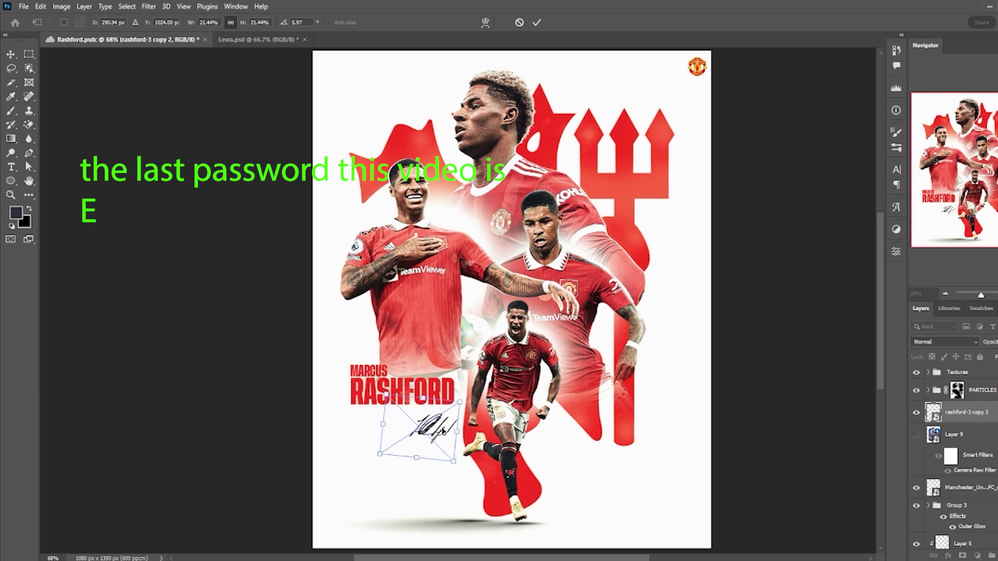
key("Return")
key("b")
- Add a black Color Overlay effect to the signature layer
double_click(994, 412)
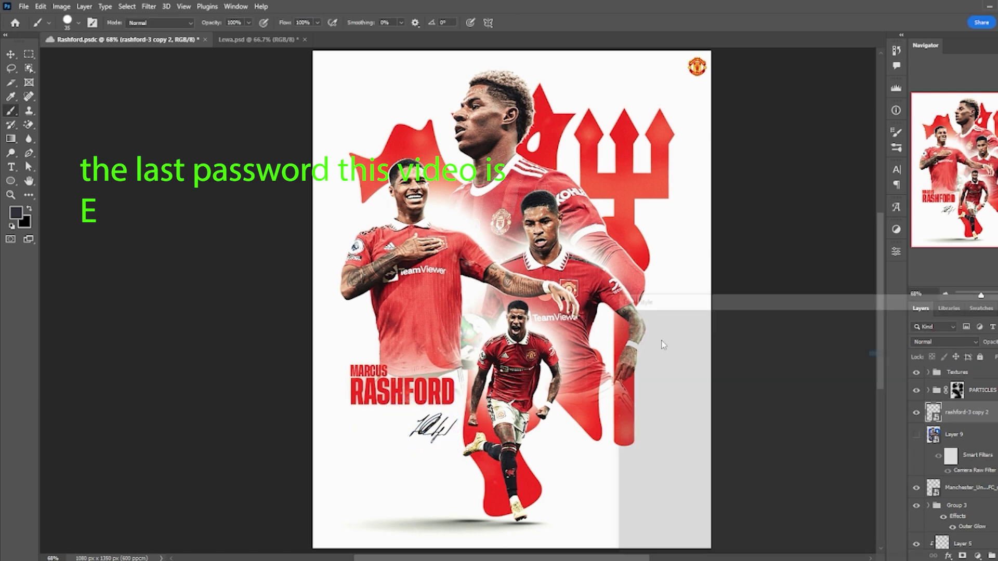
left_click(653, 446)
left_click(873, 341)
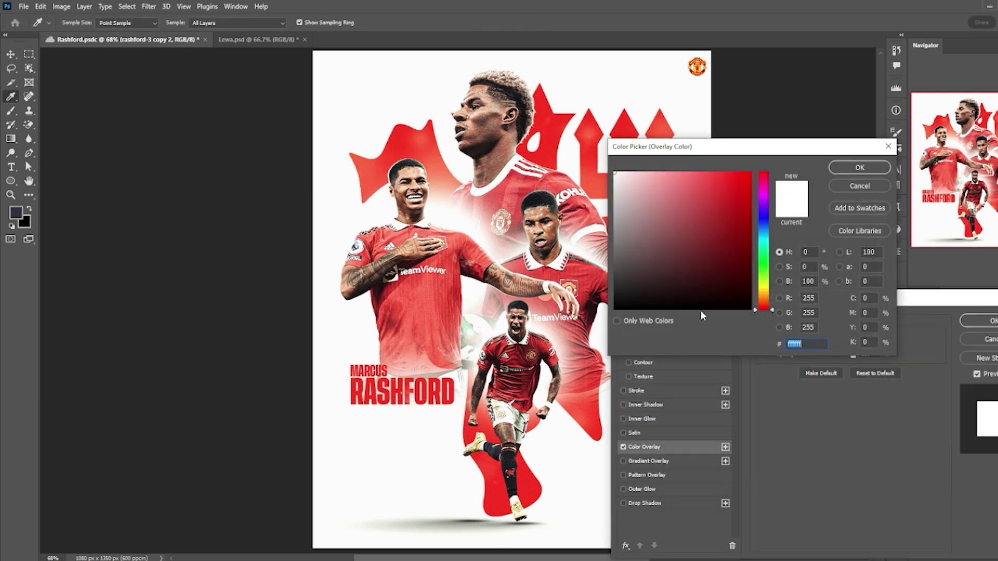
left_click_drag(708, 309, 762, 361)
left_click(859, 167)
left_click(980, 321)
- Shrink the signature further to 17.82% beneath the RASHFORD title
key("ctrl+t")
left_click_drag(431, 443, 443, 437)
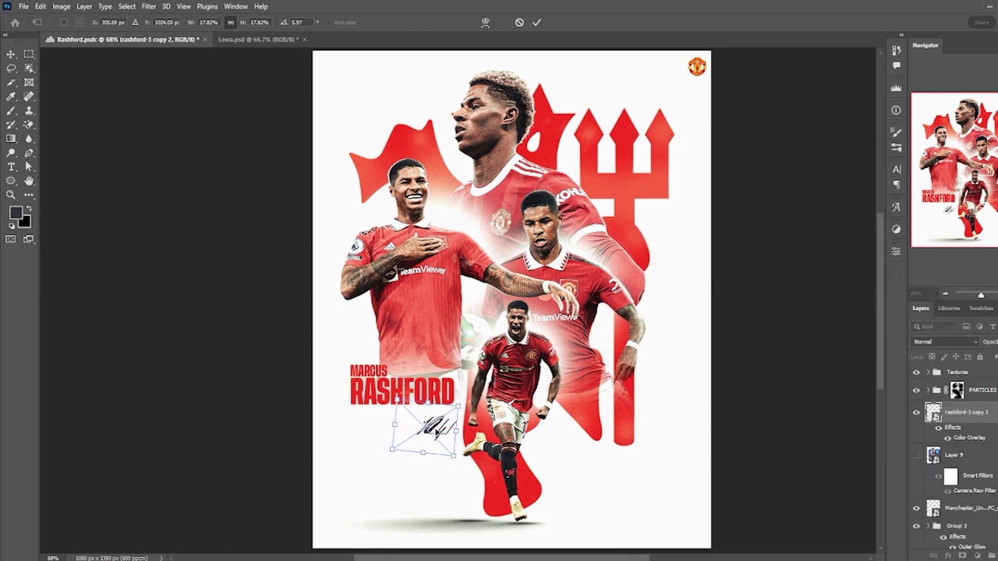
key("Return")
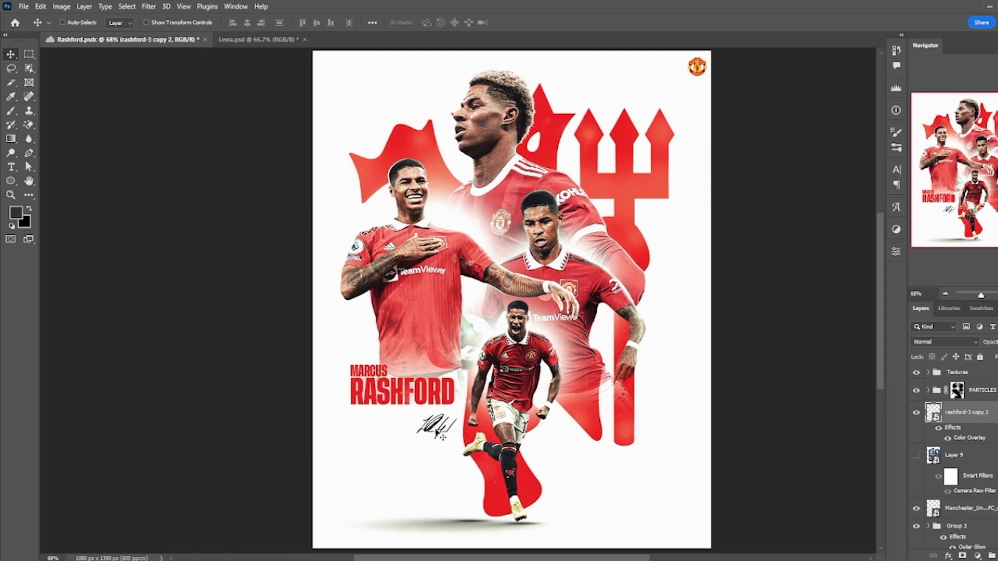
scroll(442, 437, "right", 2)
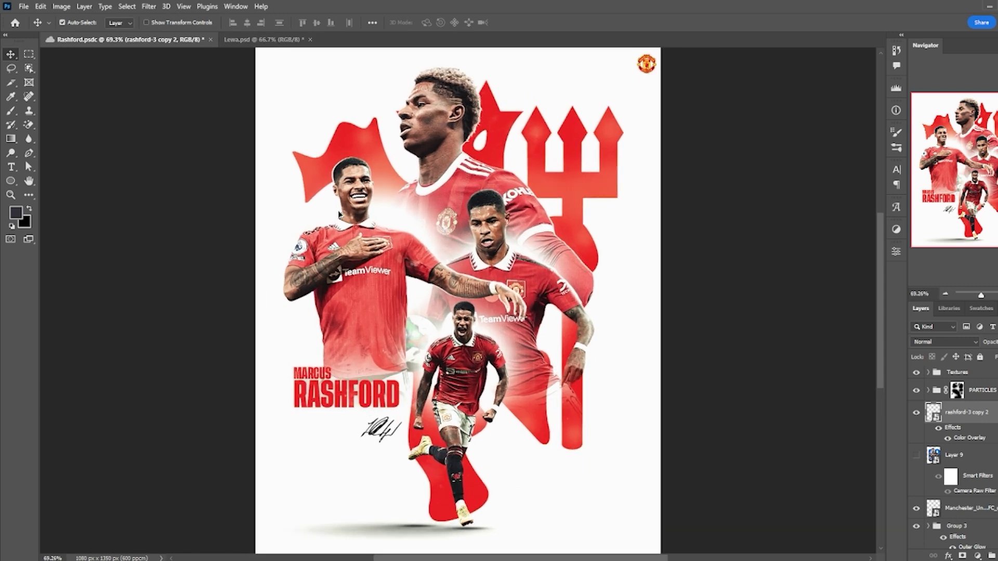
- Add a Black & White adjustment above the running player's cutout and invert its mask to black
left_click(462, 369)
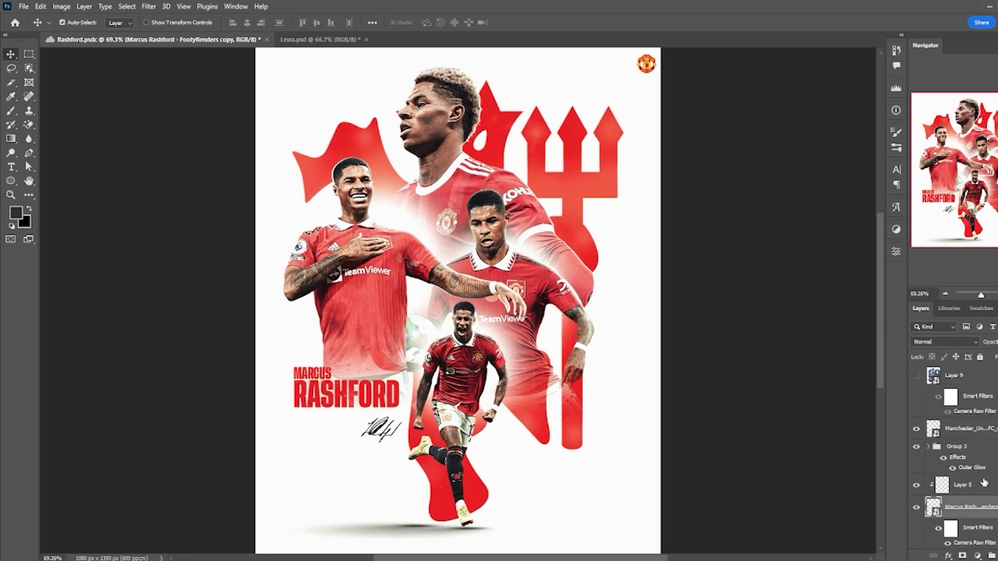
scroll(967, 475, "down", 2)
left_click(977, 556)
left_click(991, 470)
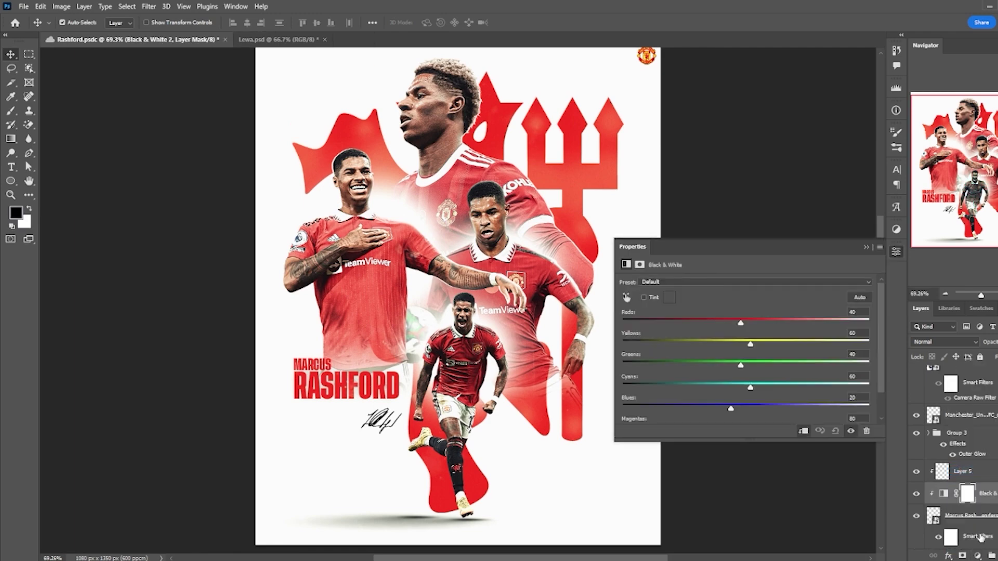
key("ctrl+i")
- Paint the running player's eyes into the mask with a 1 px white brush and set Reds 250, Yellows 225, Greens 207, Cyans 224, Blues 173
scroll(463, 315, "up", 10)
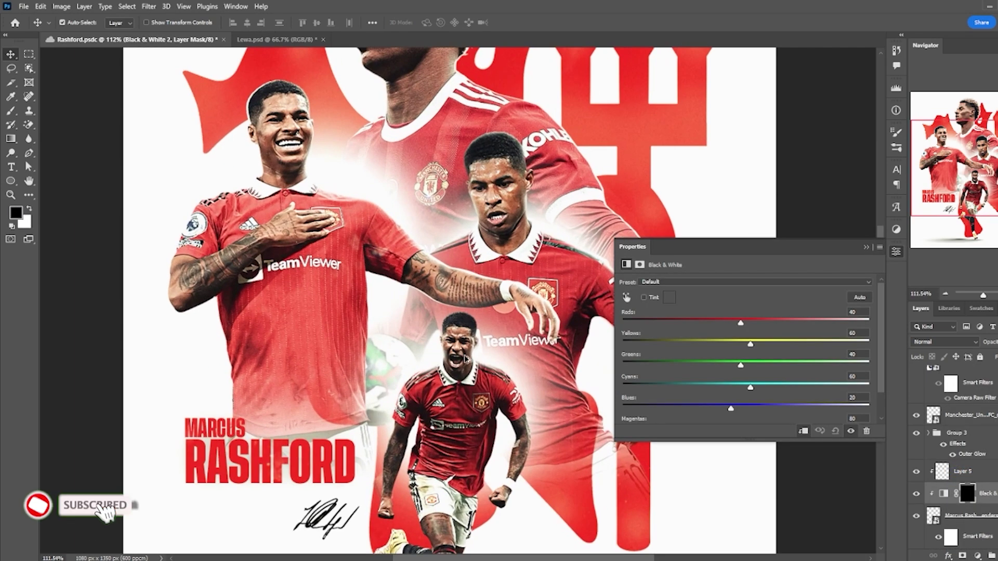
key("b")
key("bracketleft")
key("bracketleft")
key("bracketleft")
key("bracketleft")
key("bracketleft")
key("bracketleft")
key("bracketleft")
key("bracketleft")
key("bracketleft")
key("bracketleft")
key("bracketleft")
key("bracketleft")
key("bracketleft")
key("bracketleft")
key("x")
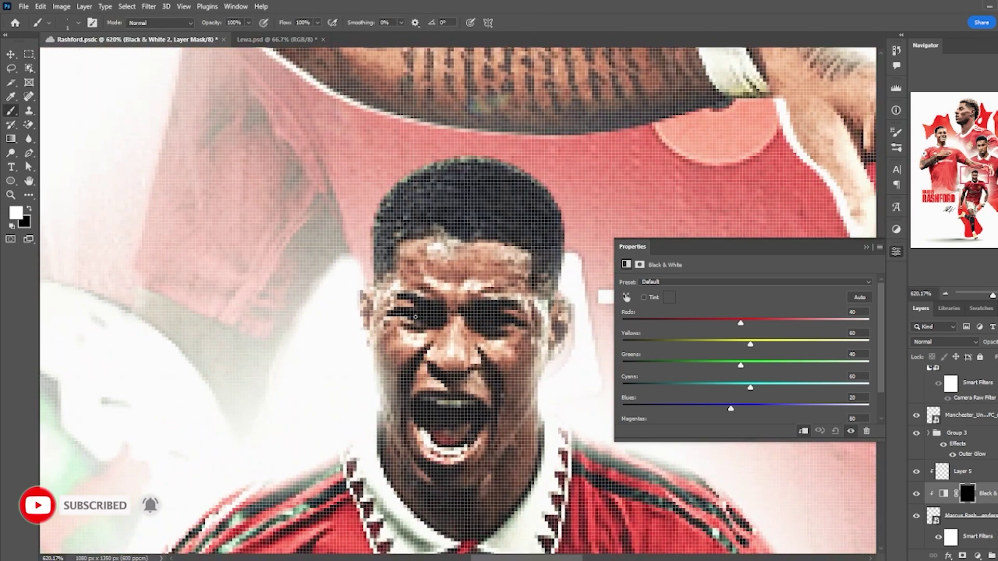
left_click_drag(740, 323, 788, 323)
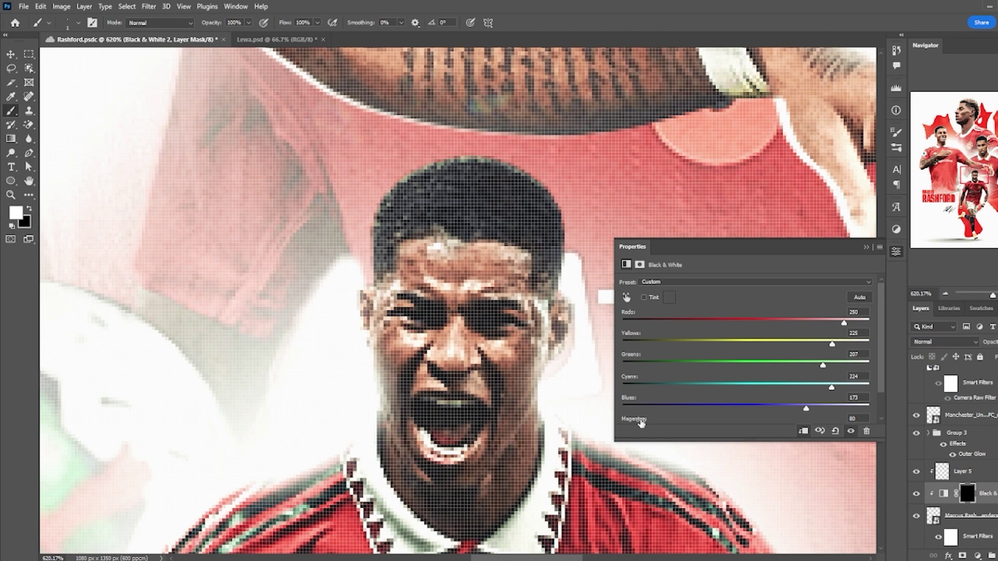
scroll(527, 370, "down", 5)
scroll(566, 373, "down", 2)
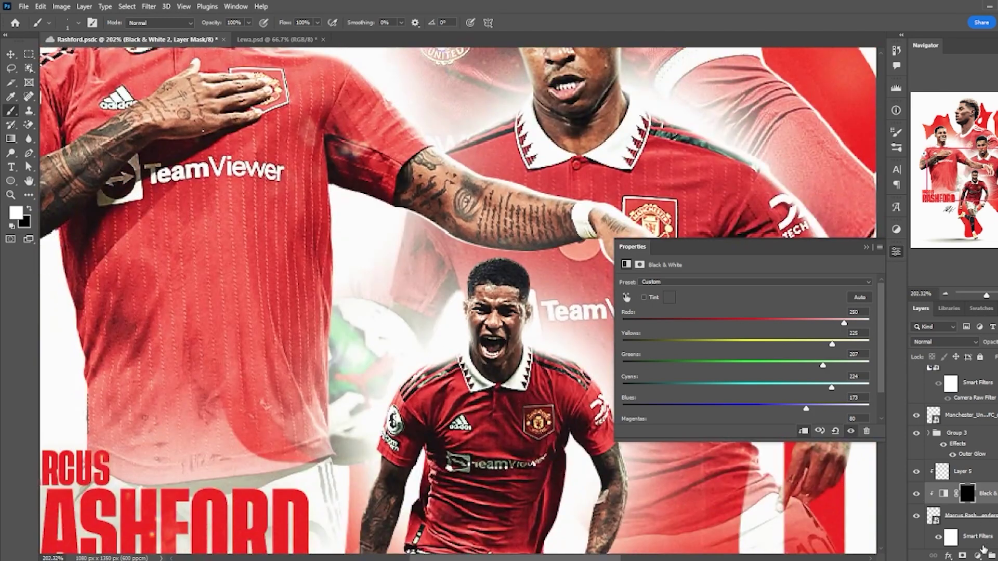
- Add a Brightness/Contrast adjustment limited to the running player's eyes with brightness 124 and contrast -33
left_click(966, 498)
left_click(977, 556)
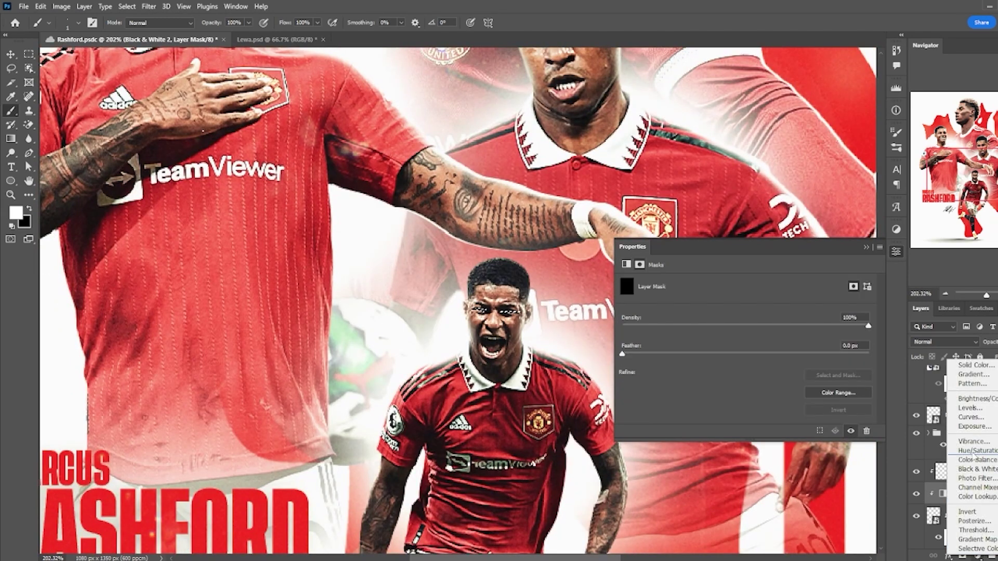
left_click(978, 399)
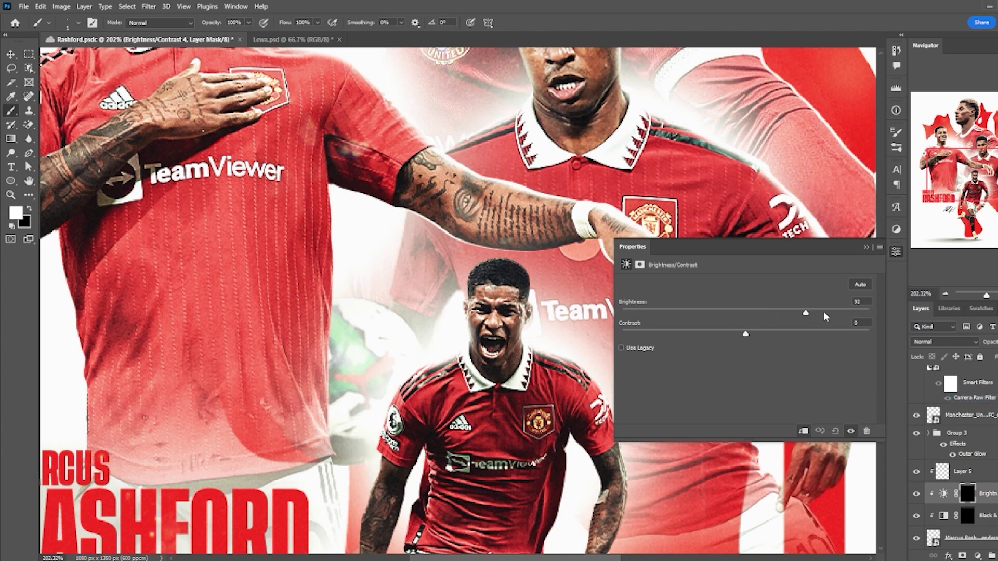
left_click_drag(847, 336, 664, 336)
- Add a Black & White adjustment above the smiling player's cutout and invert its mask to black
scroll(442, 331, "down", 5)
key("v")
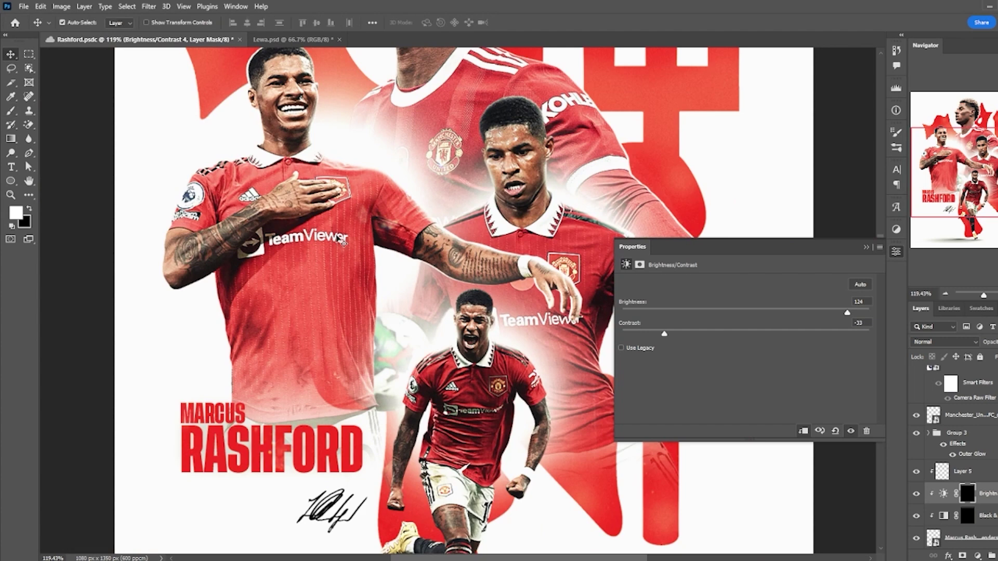
left_click(343, 243)
left_click(977, 555)
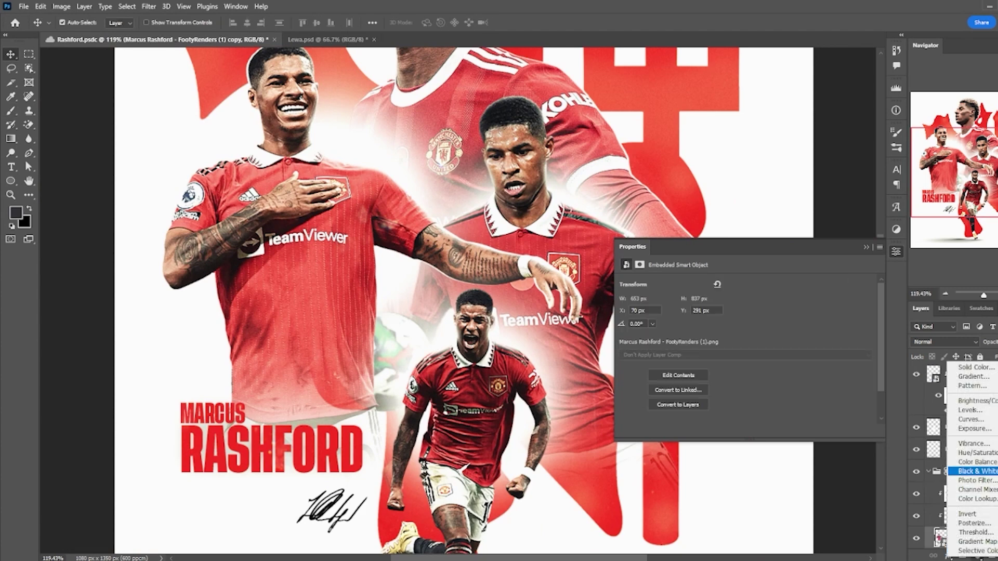
left_click(967, 481)
key("ctrl+i")
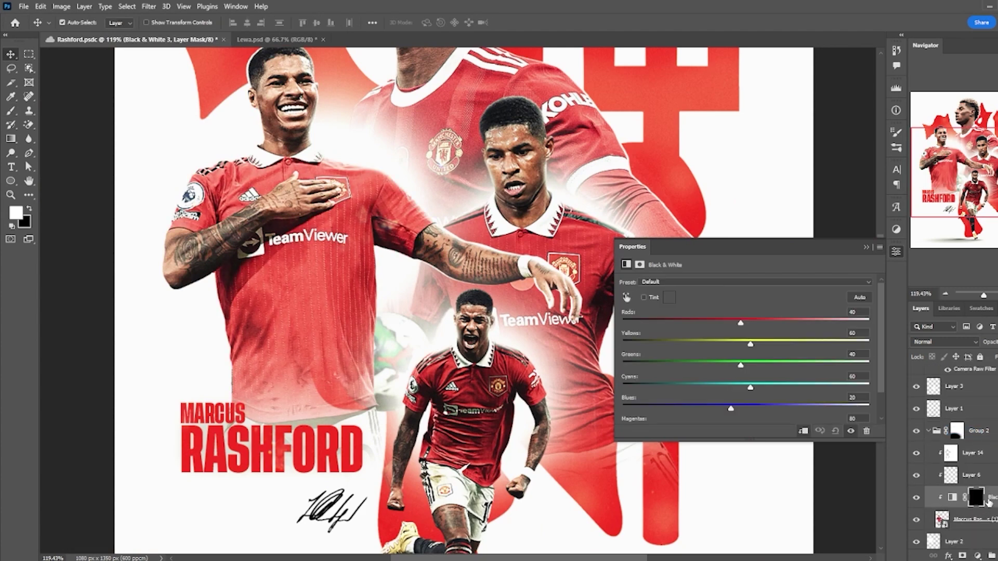
- Paint the smiling player's eyes into the mask in white and brighten them with a Brightness/Contrast adjustment at brightness 122
key("b")
scroll(285, 235, "up", 8)
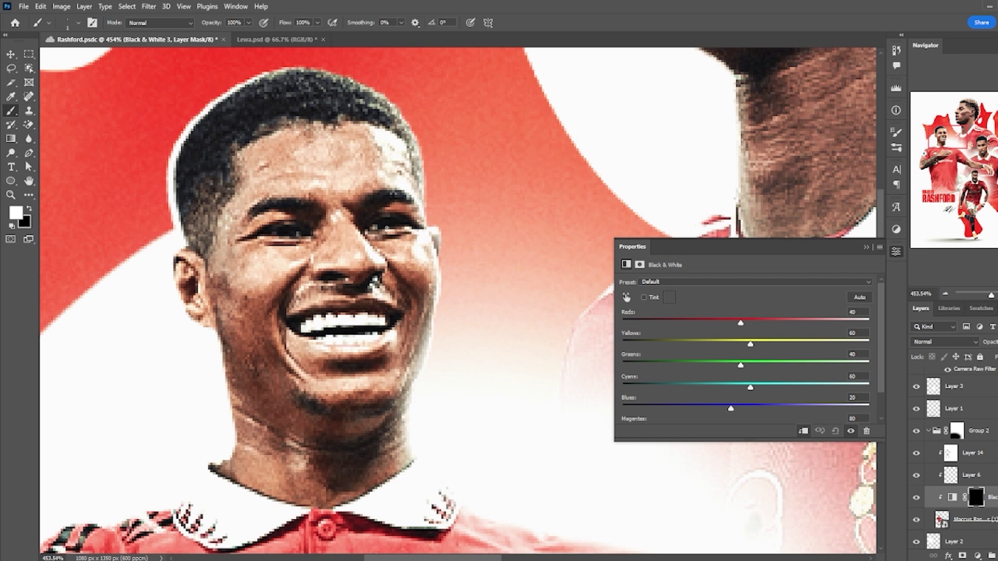
left_click(976, 497, "ctrl")
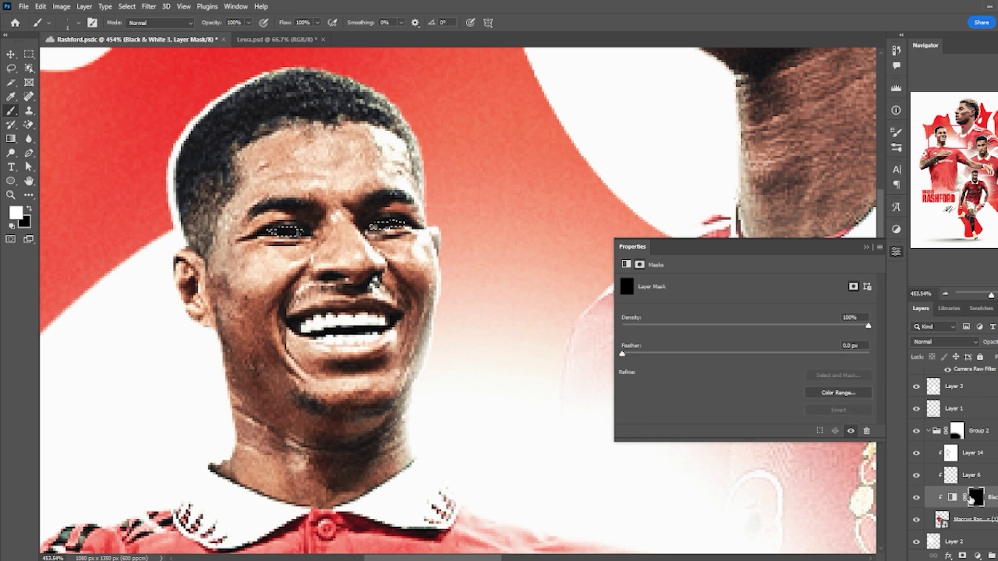
left_click(977, 555)
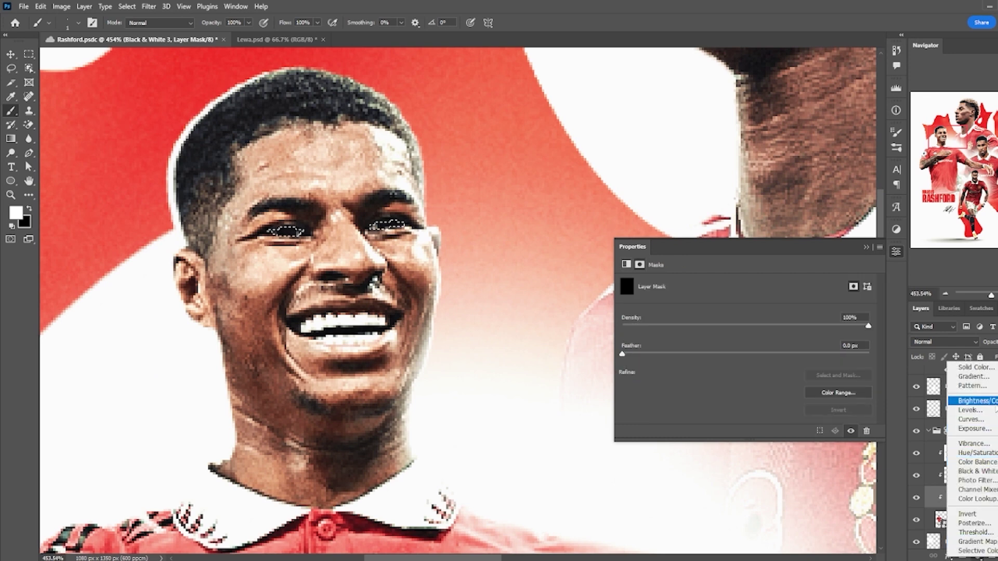
left_click(972, 401)
left_click_drag(751, 312, 846, 310)
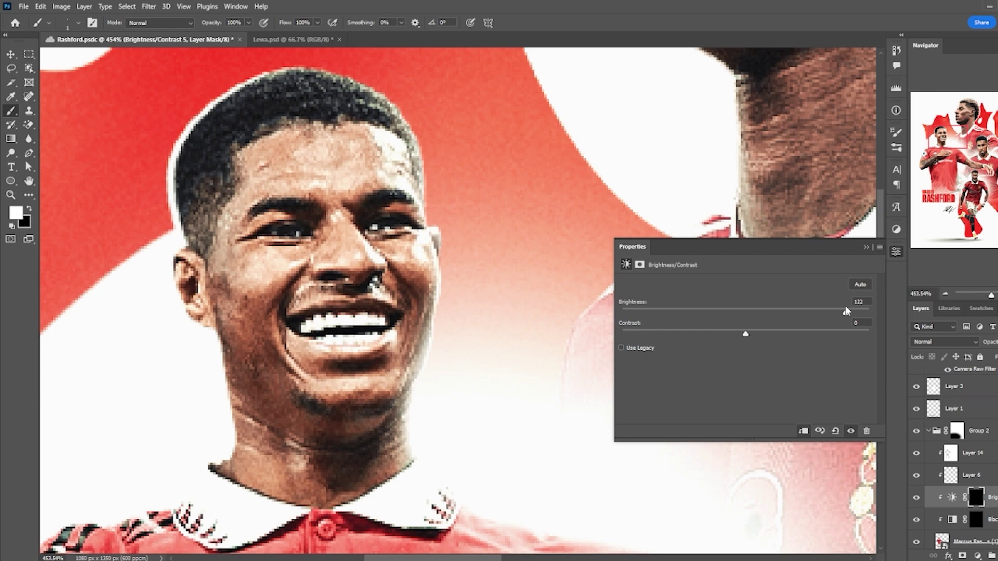
key("ctrl+0")
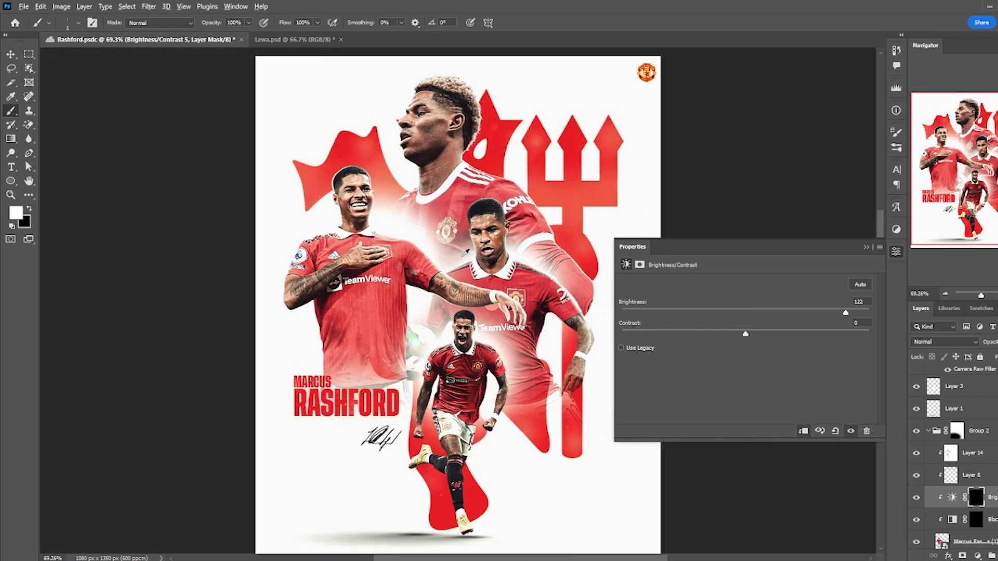
- Stamp the visible artwork, without signature, particles and textures, onto a new layer above the crest and convert it to a smart object
scroll(925, 467, "up", 5)
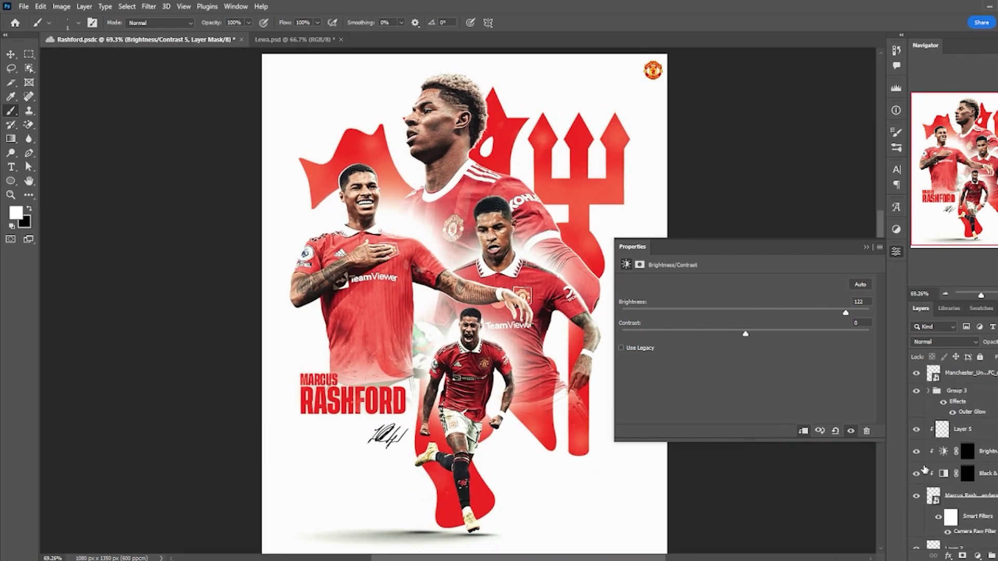
scroll(926, 458, "up", 2)
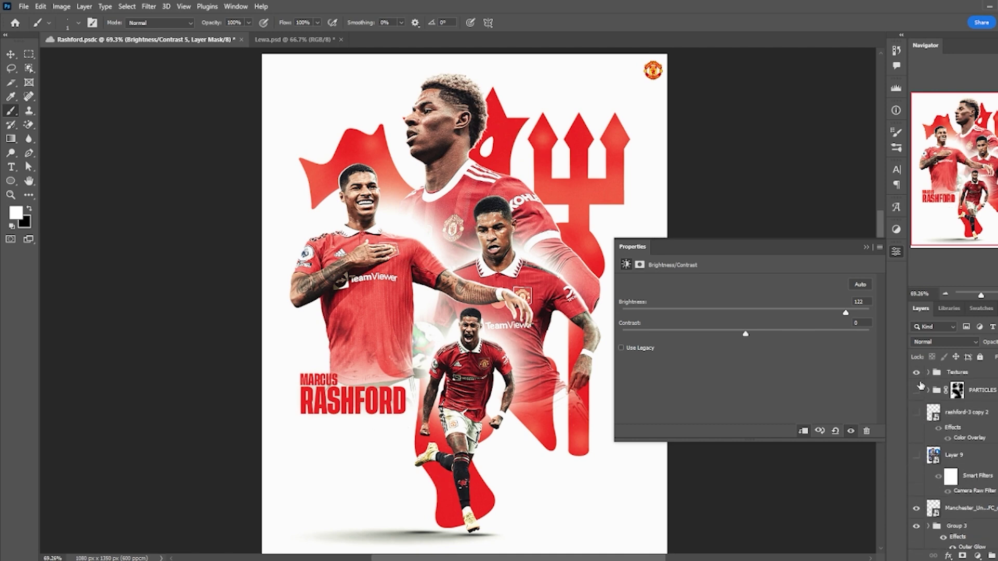
left_click(916, 372)
left_click(965, 509)
key("ctrl+alt+shift+e")
right_click(964, 509)
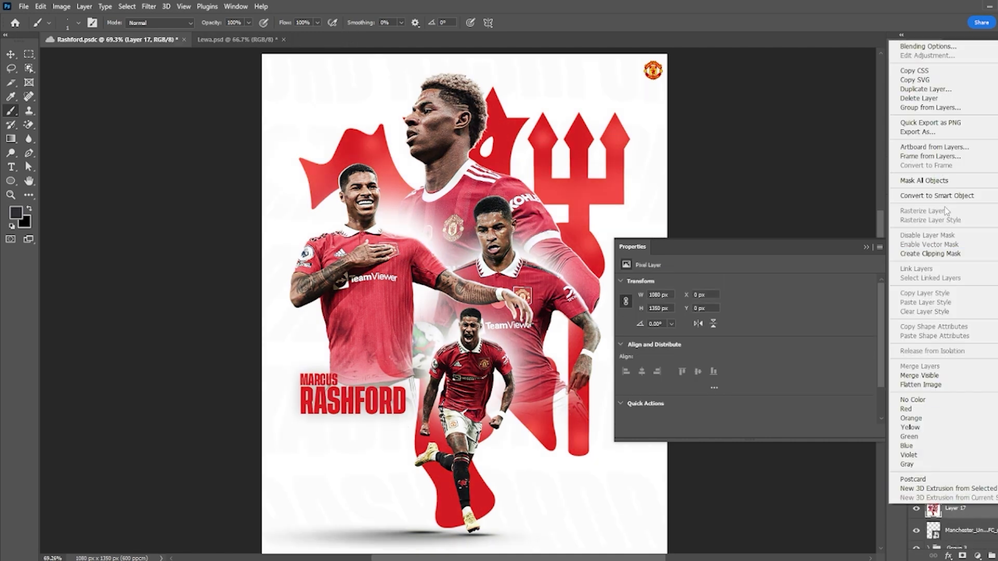
left_click(935, 196)
- Show the Textures, PARTICLES and signature layers again and collapse the layer properties
left_click_drag(975, 505, 967, 507)
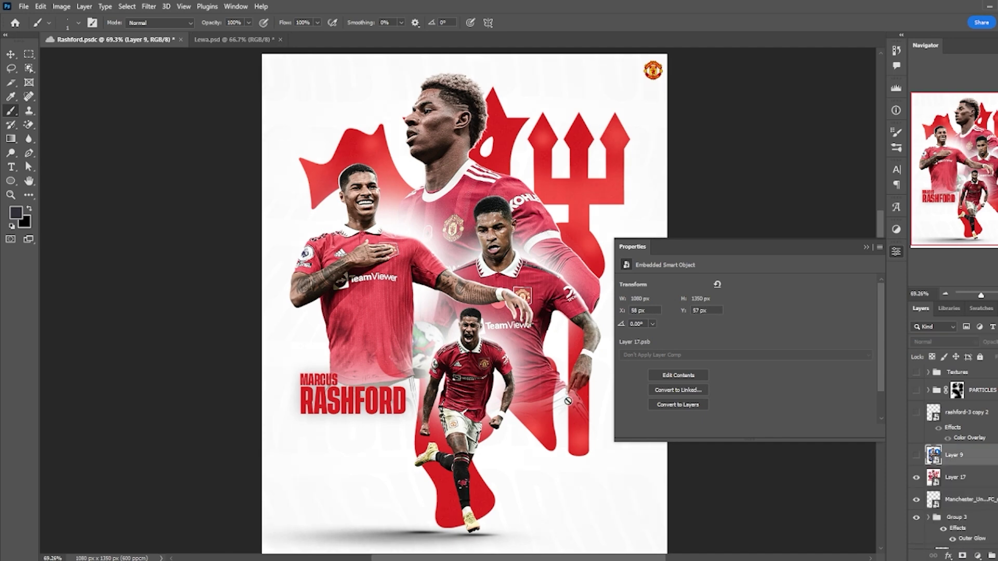
left_click_drag(917, 418, 916, 372)
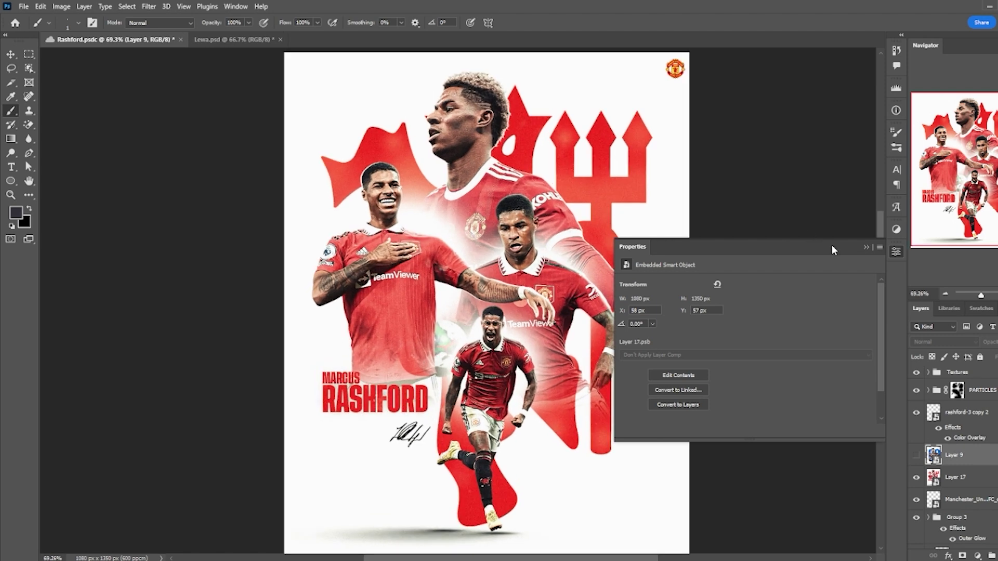
left_click(865, 247)
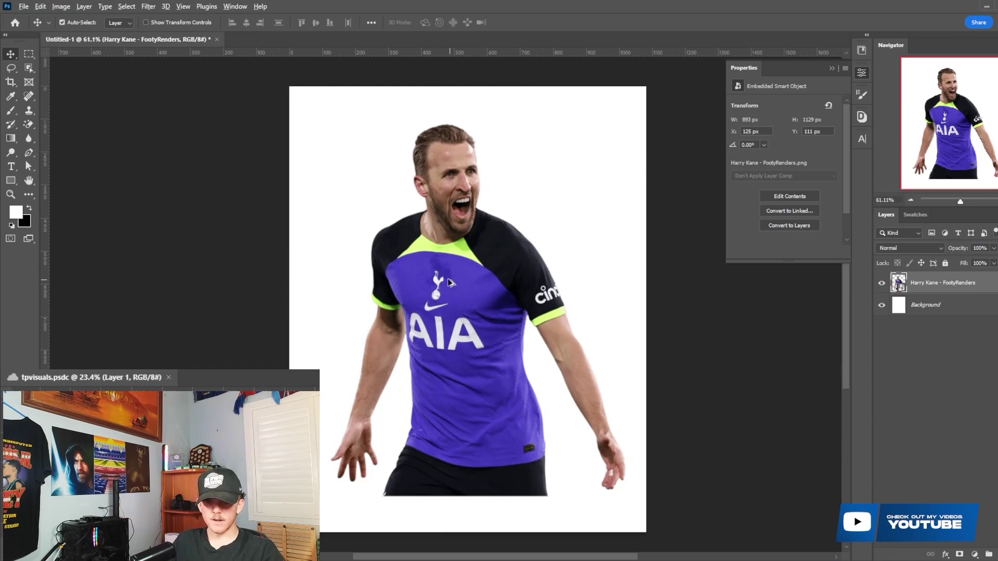
- Sample the collar's lime green and the shirt's purple of the Harry Kane cutout as background and foreground colours
scroll(452, 280, "up", 5)
key("i")
left_click(457, 249)
key("x")
left_click(517, 386)
scroll(520, 384, "down", 7)
- Add a new layer below the Harry Kane cutout and fill it with a radial gradient from purple near the bottom to lime at the top
key("g")
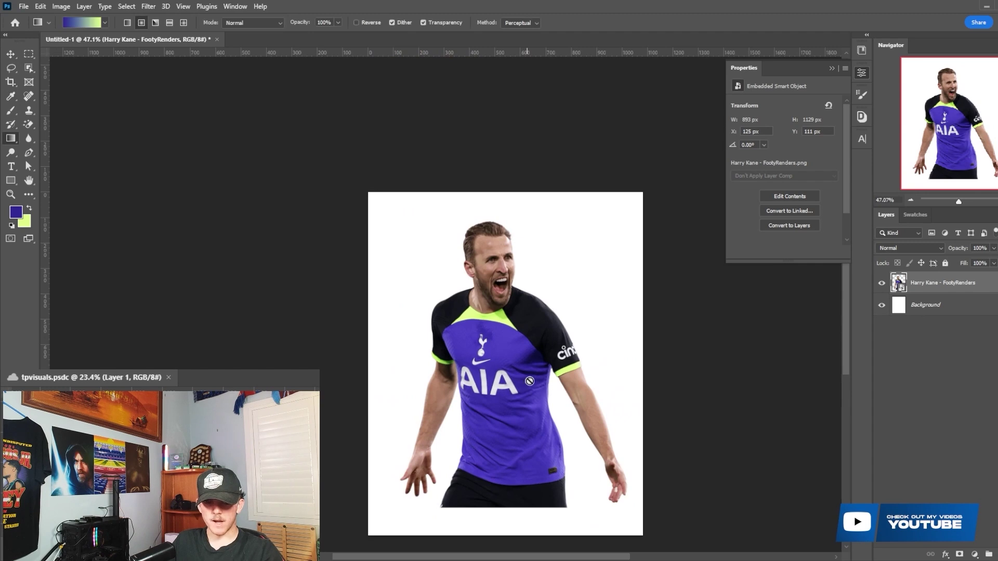
scroll(602, 446, "down", 2)
key("alt+bracketleft")
key("ctrl+shift+alt+n")
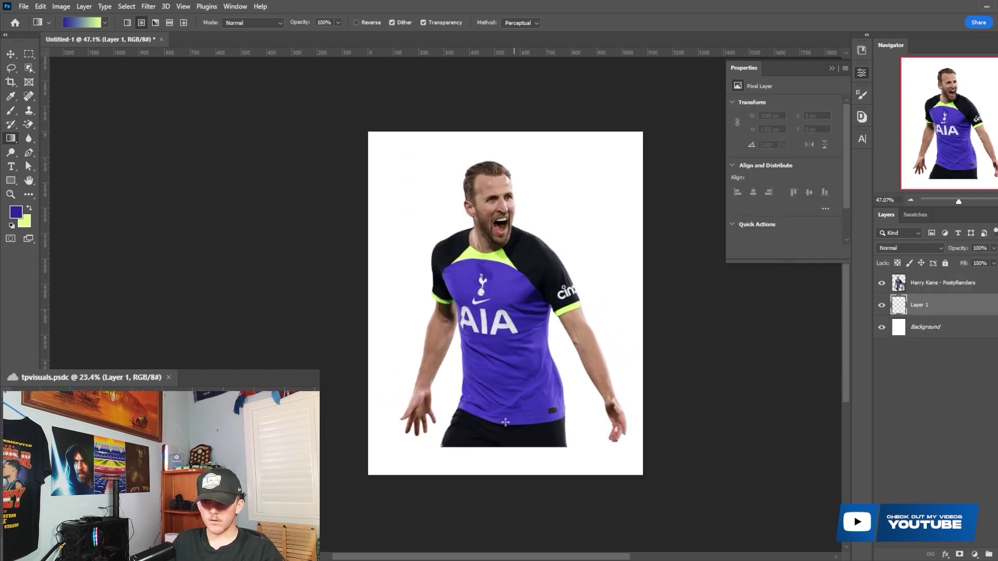
scroll(475, 464, "down", 1)
left_click_drag(486, 320, 495, 70)
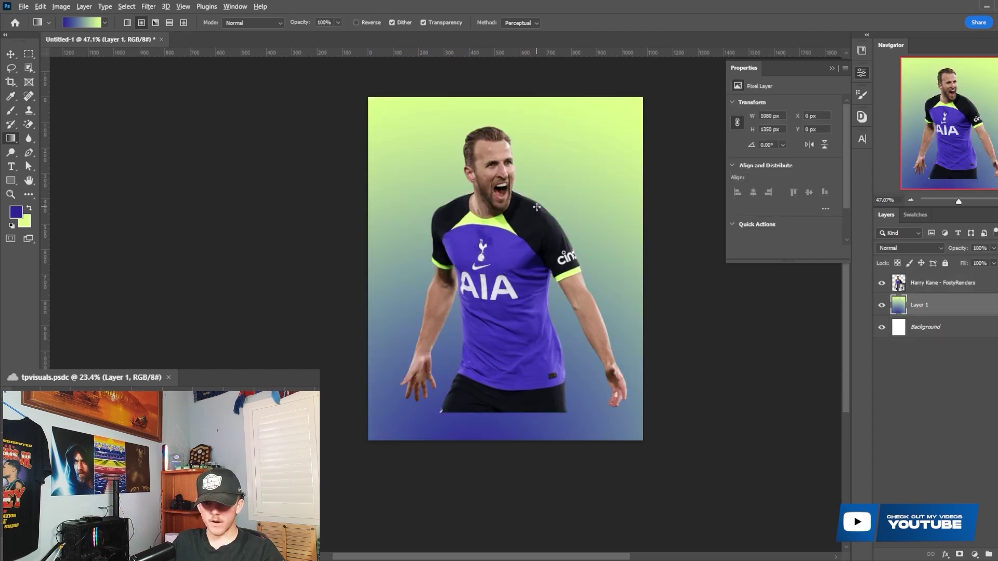
- Scale the Harry Kane cutout down to about 804 px wide and reposition it near the middle of the poster
scroll(536, 207, "up", 2)
key("alt+bracketright")
key("ctrl+t")
left_click_drag(641, 289, 580, 289)
left_click_drag(540, 252, 541, 243)
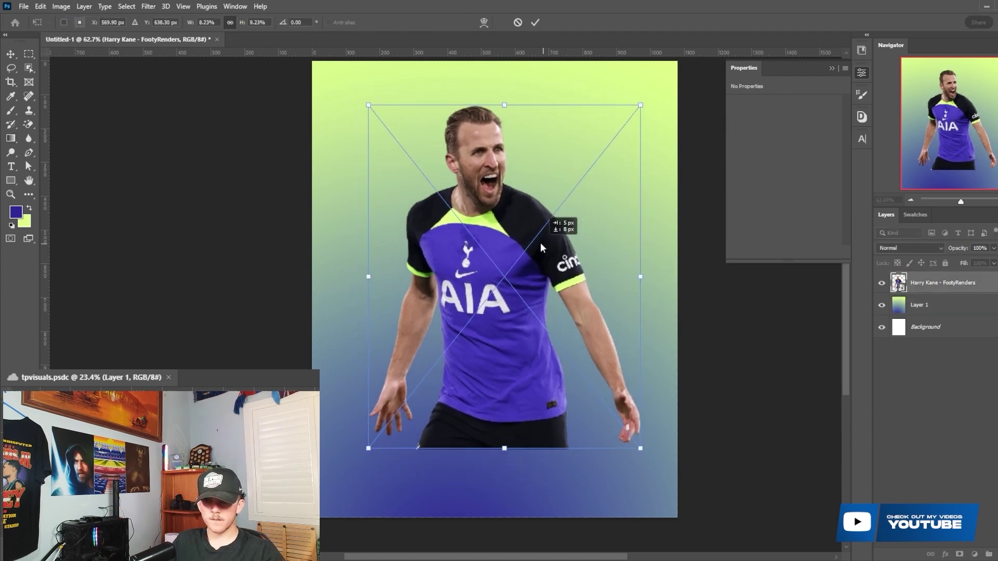
left_click(536, 22)
- Group the Harry Kane cutout, add a layer mask to the group and fade out the lower body with a large soft black brush
key("g")
key("ctrl+g")
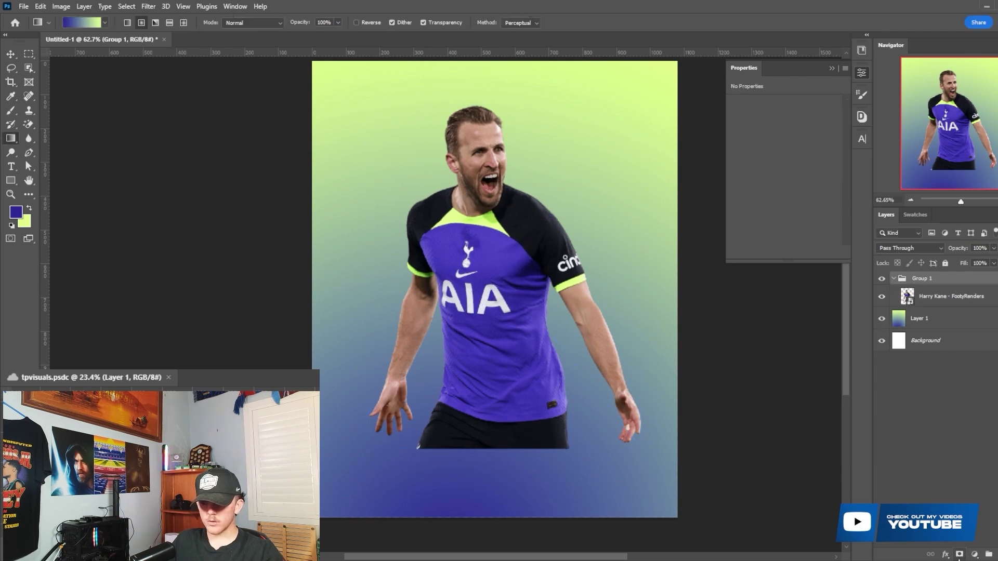
left_click(959, 554)
key("b")
right_click(517, 400)
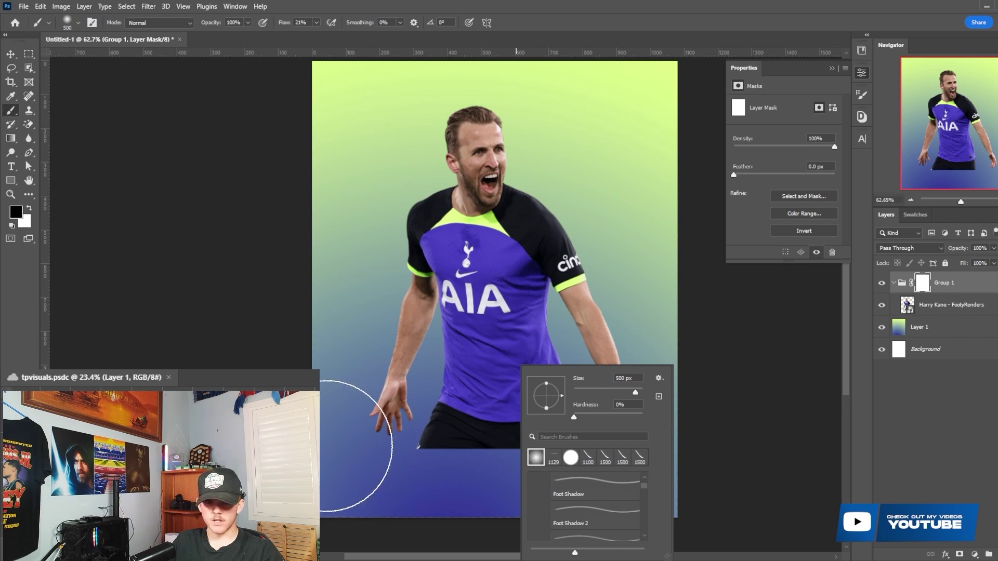
key("Escape")
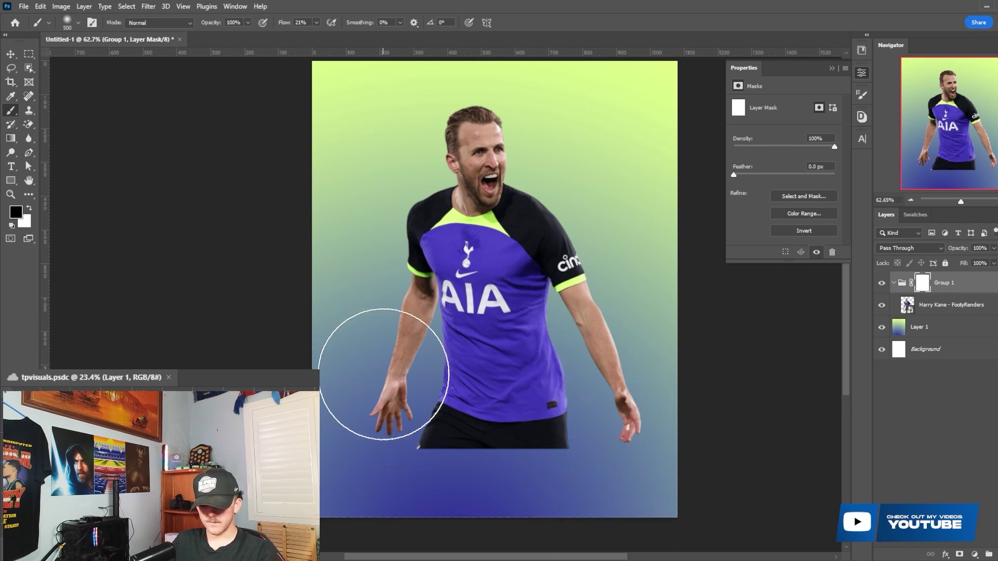
mouse_move(401, 420)
left_mouse_down()
mouse_move(356, 414)
mouse_move(358, 432)
mouse_move(718, 433)
mouse_move(520, 431)
mouse_move(681, 415)
left_mouse_up()
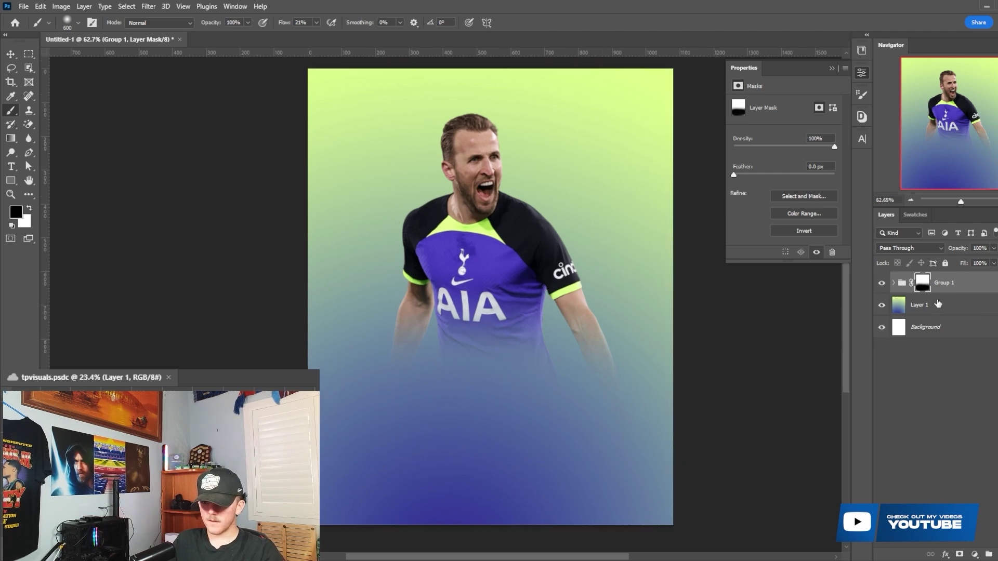
- Paint a soft white glow behind the player on a new layer above the gradient and set that layer's opacity to 84%
left_click(919, 304)
key("ctrl+shift+alt+n")
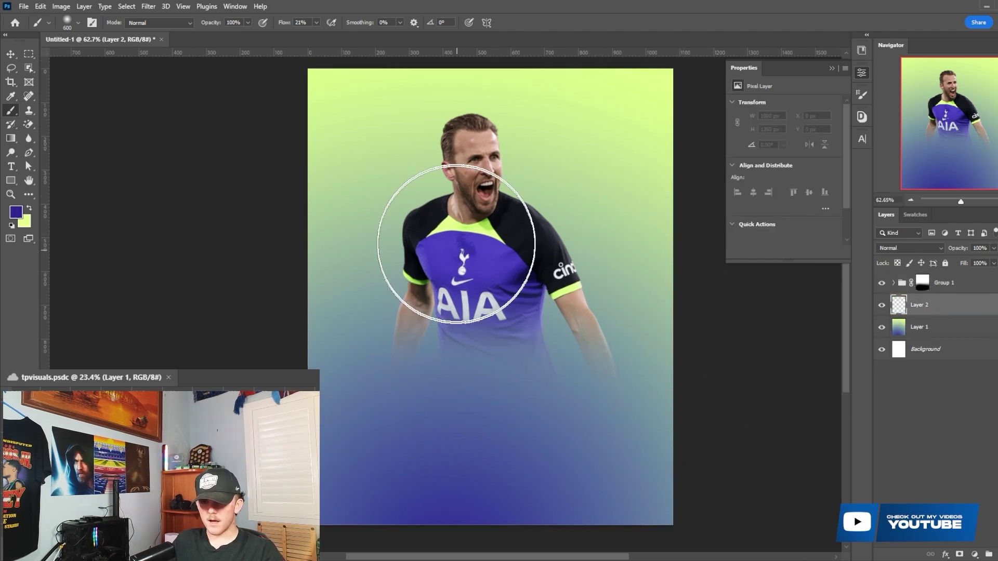
key("x")
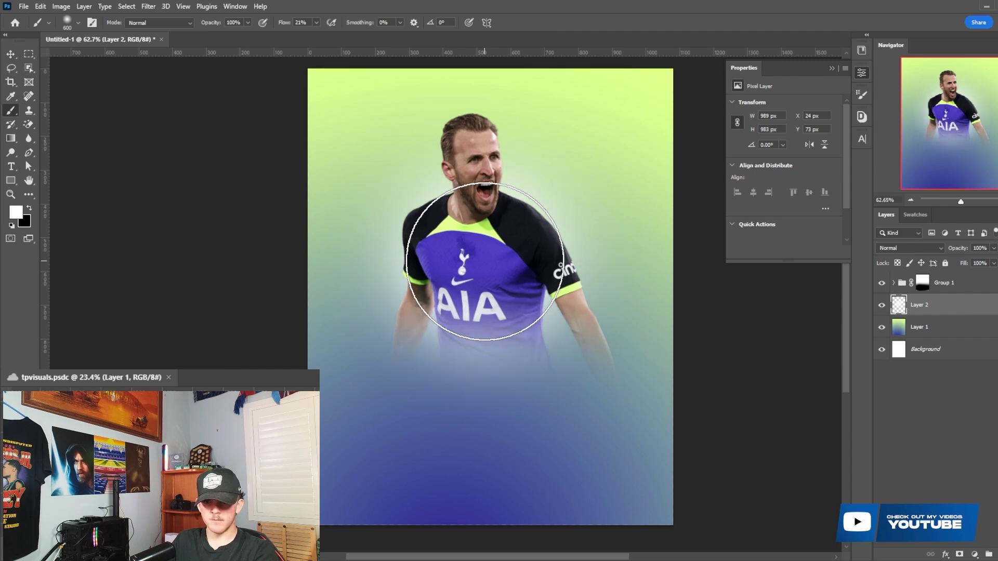
left_click_drag(468, 307, 479, 301)
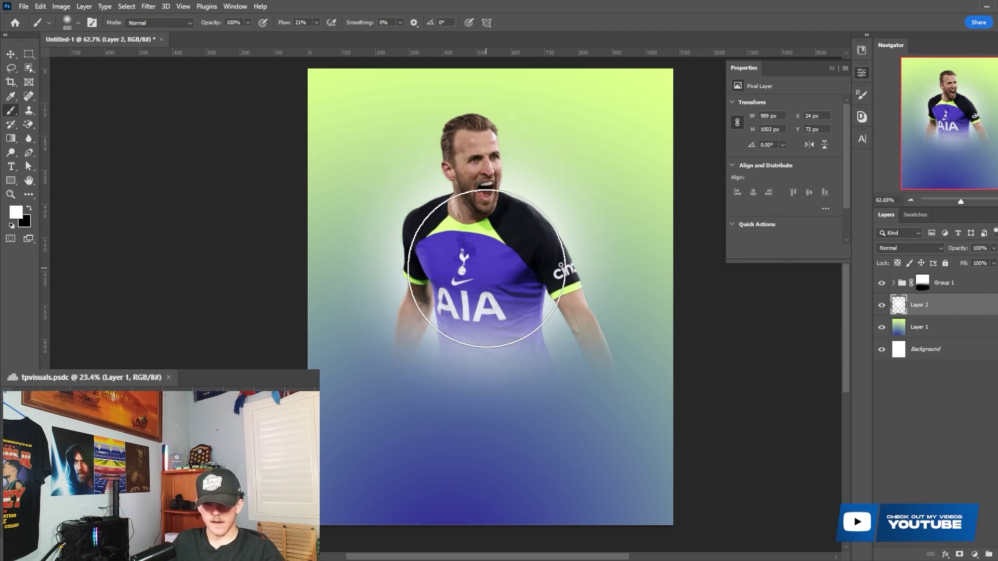
scroll(400, 263, "up", 1)
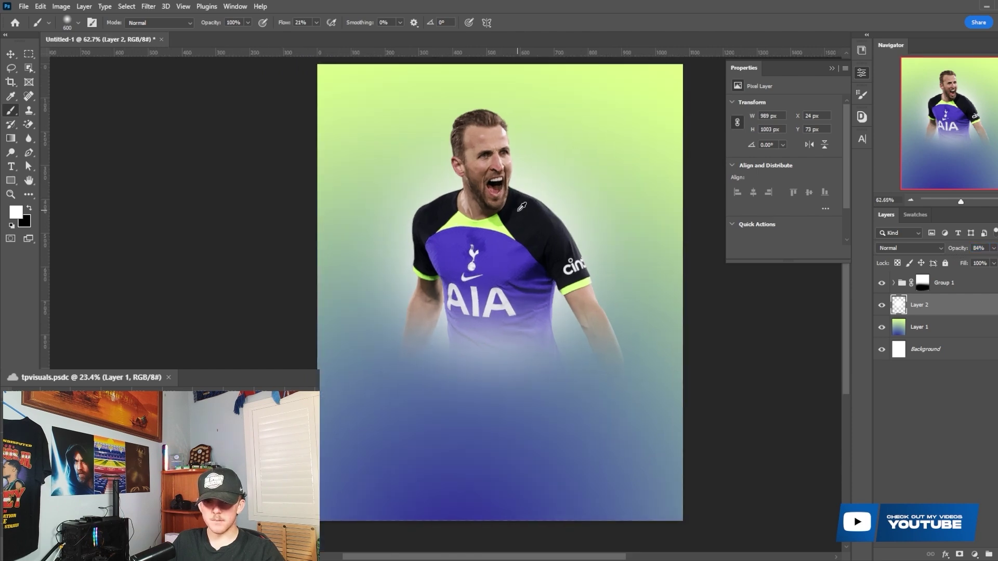
key("v")
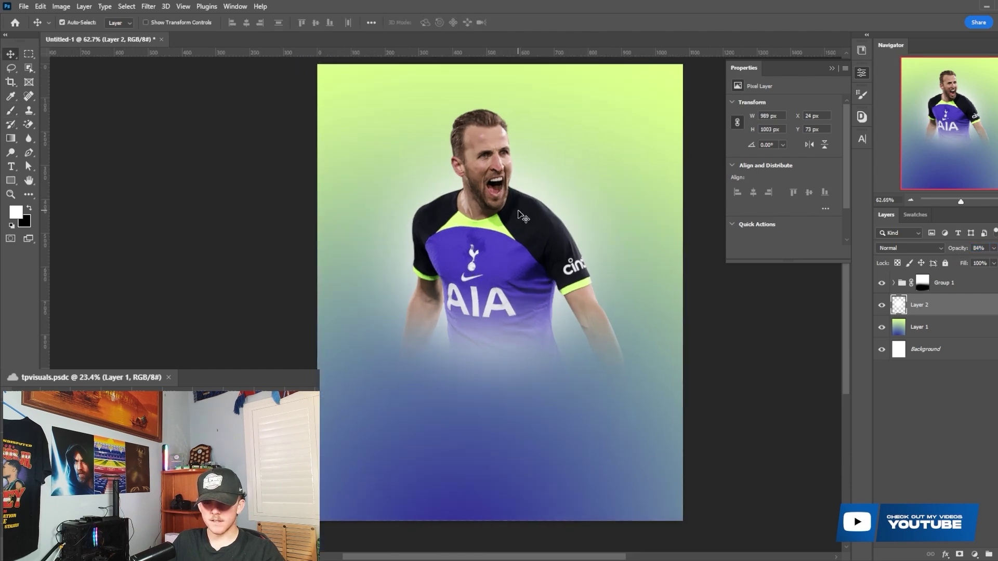
- Open the Harry Kane cutout in the Camera Raw Filter and set Texture to +48, Clarity to +44 and Exposure to +0.25
left_click(902, 305)
left_click(148, 6)
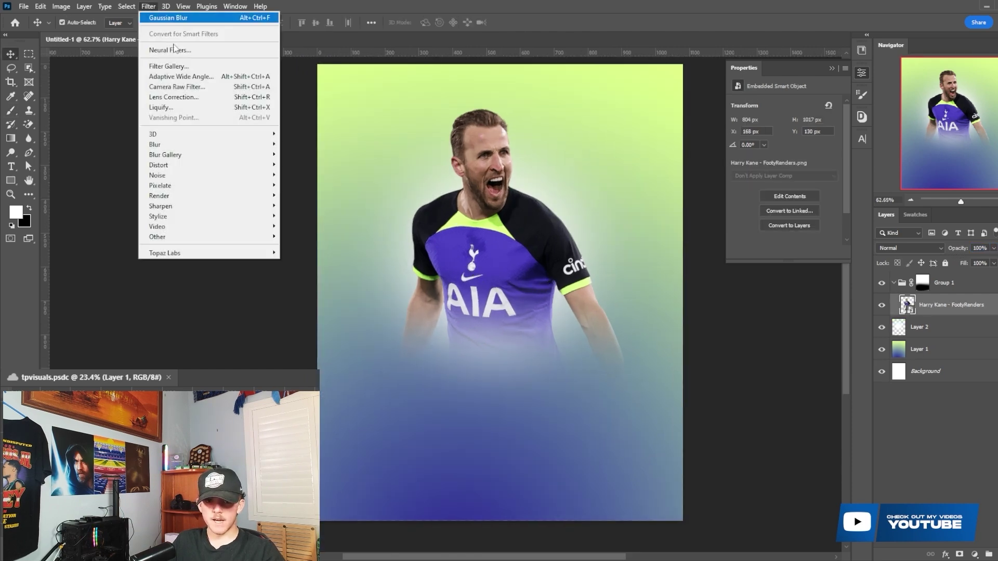
left_click(216, 87)
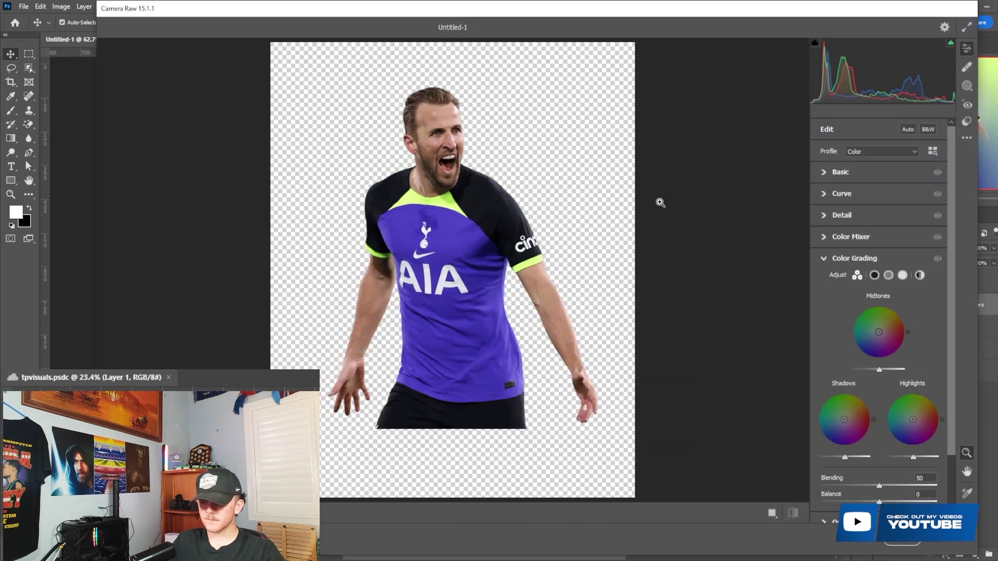
left_click(857, 177)
left_click_drag(894, 378, 916, 375)
left_click(906, 365)
left_click_drag(879, 257, 882, 258)
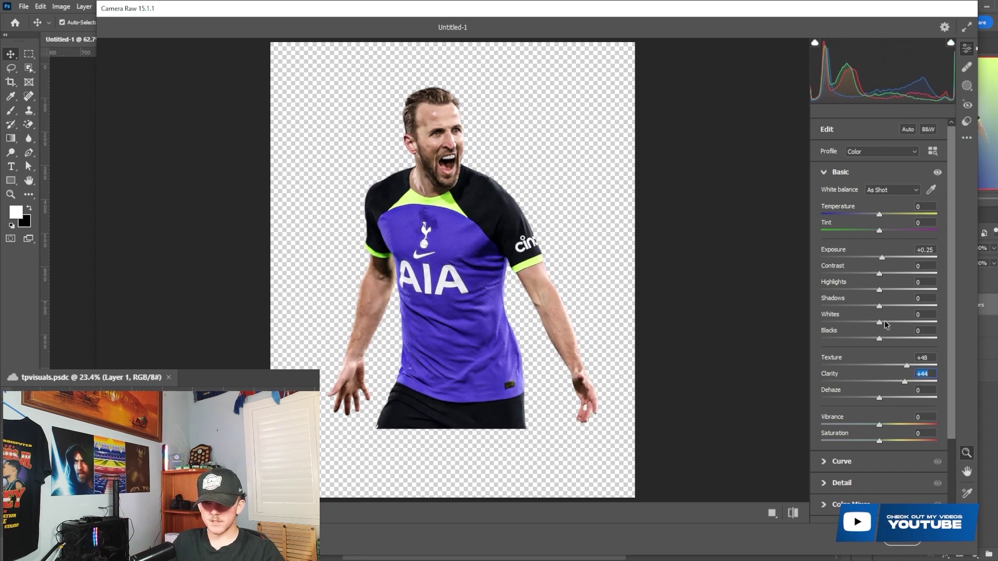
- Set the Oranges hue to -24 and the Greens saturation to -9 in the Color Mixer and apply the filter
scroll(870, 399, "down", 3)
left_click(866, 410)
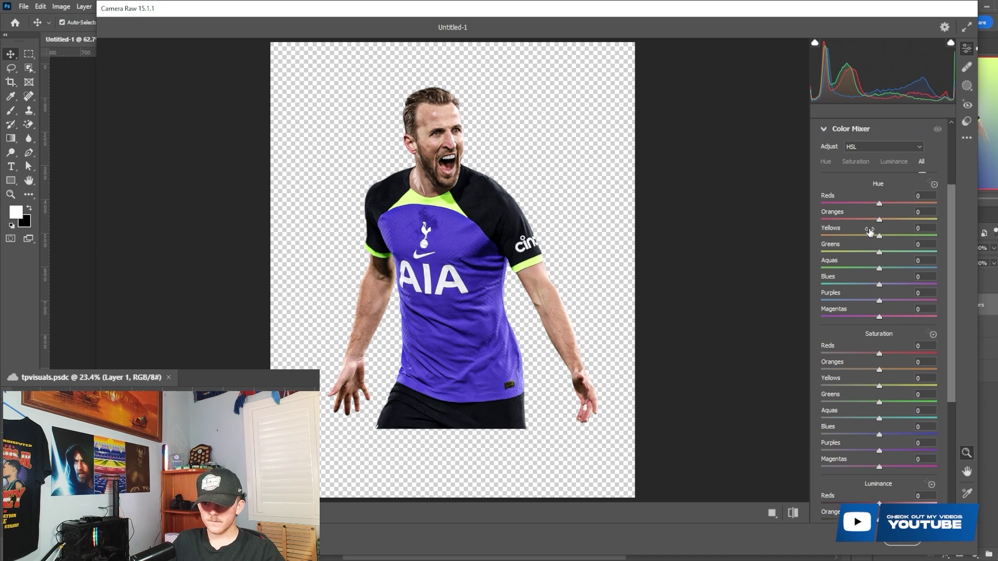
left_click(865, 220)
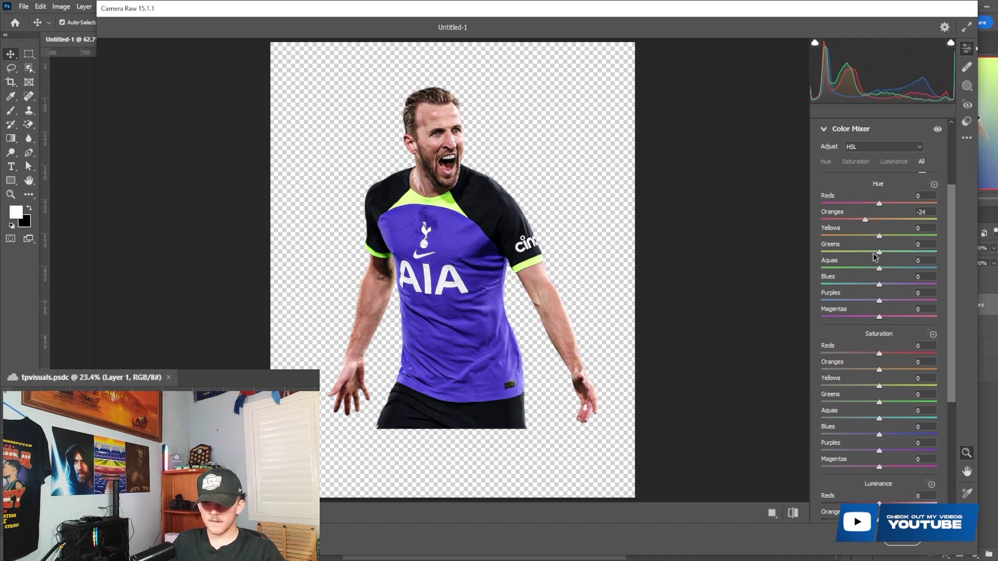
left_click_drag(882, 402, 829, 401)
left_click(439, 213)
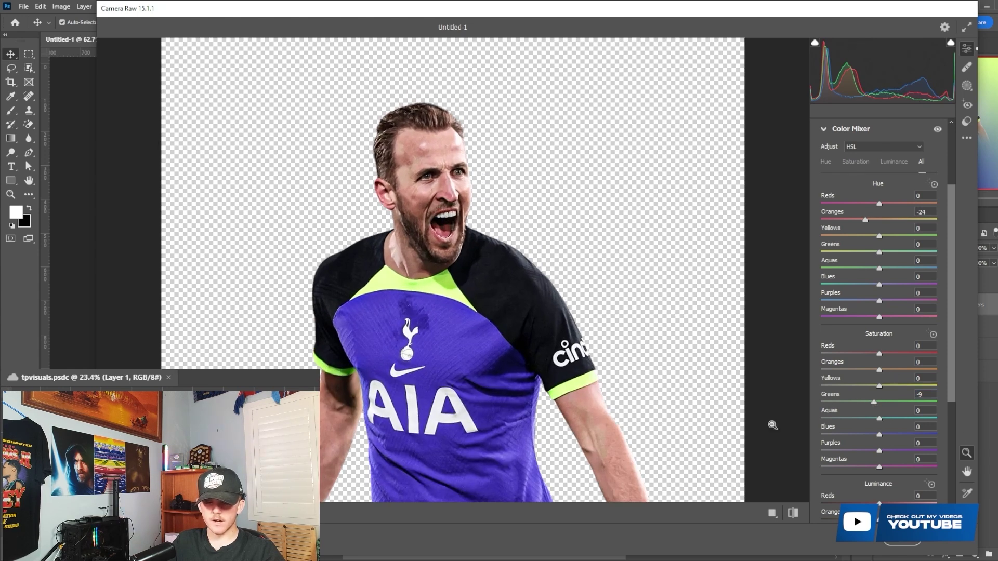
left_click(902, 540)
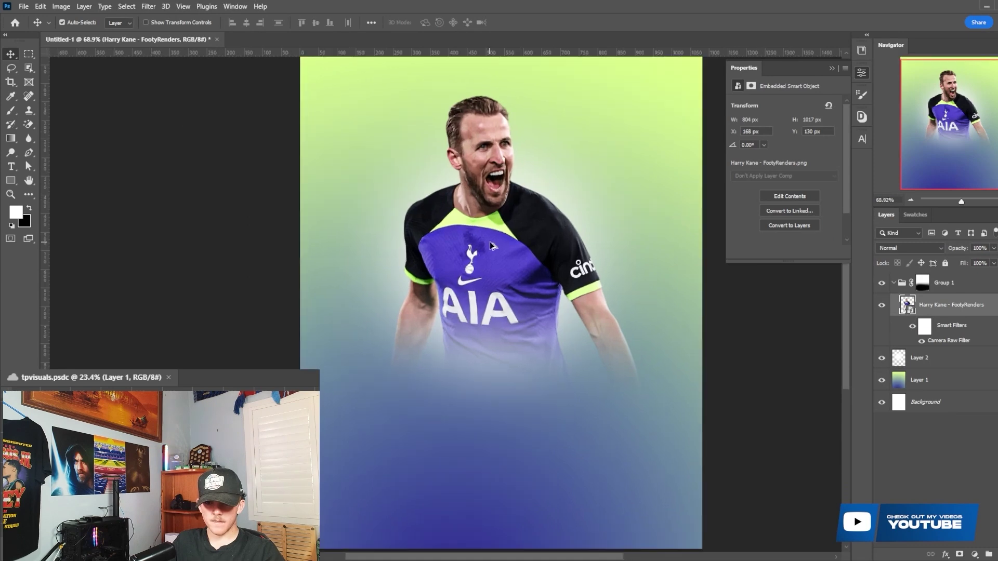
- Add a Color Lookup adjustment layer above the Harry Kane cutout and clip it to the cutout
left_click(975, 555)
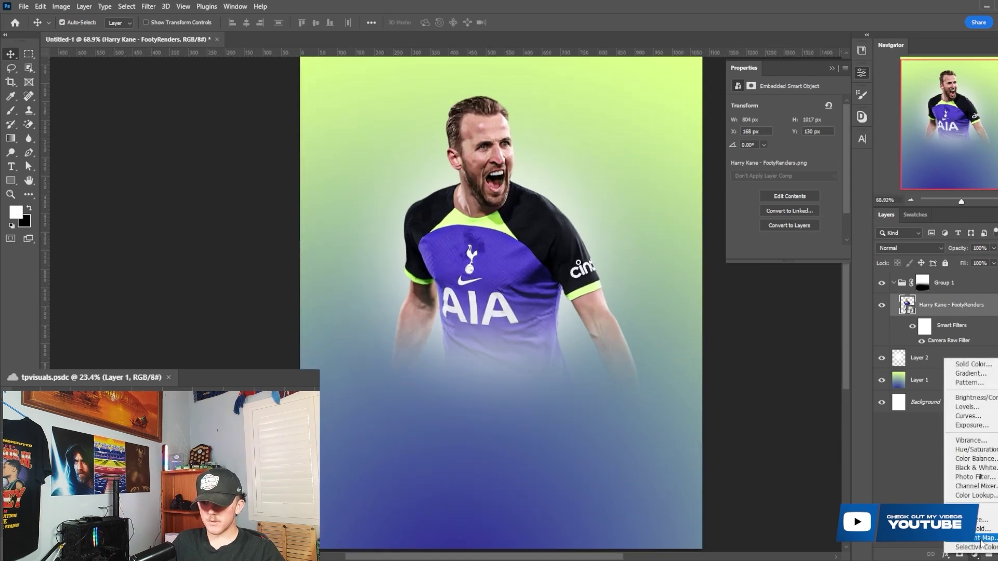
left_click(975, 495)
right_click(971, 306)
left_click(863, 312)
- Try out the 3DLUT files on the Color Lookup layer, settle on EJD Make it Pop 10 and set the layer's opacity to 64%
left_click(805, 105)
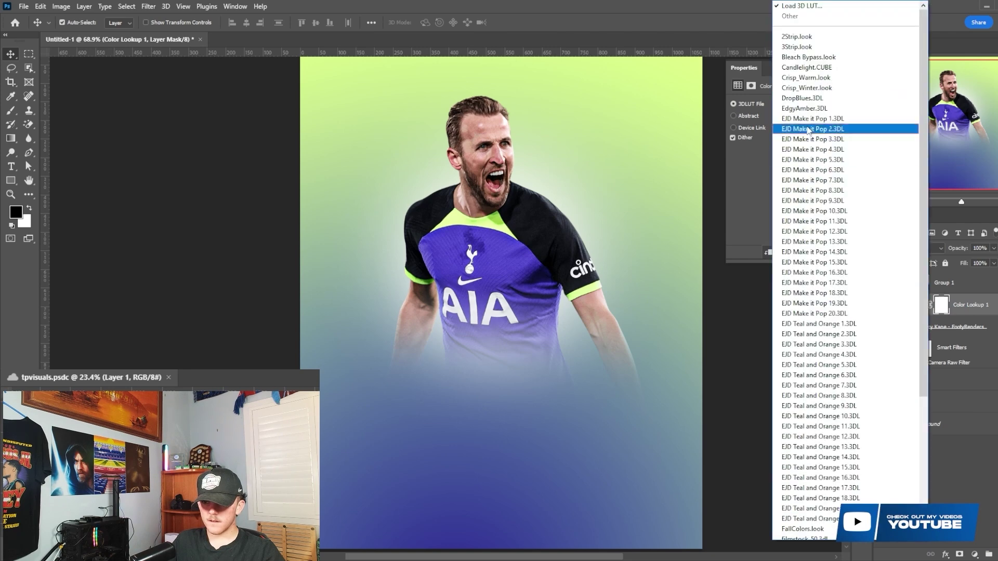
left_click(811, 38)
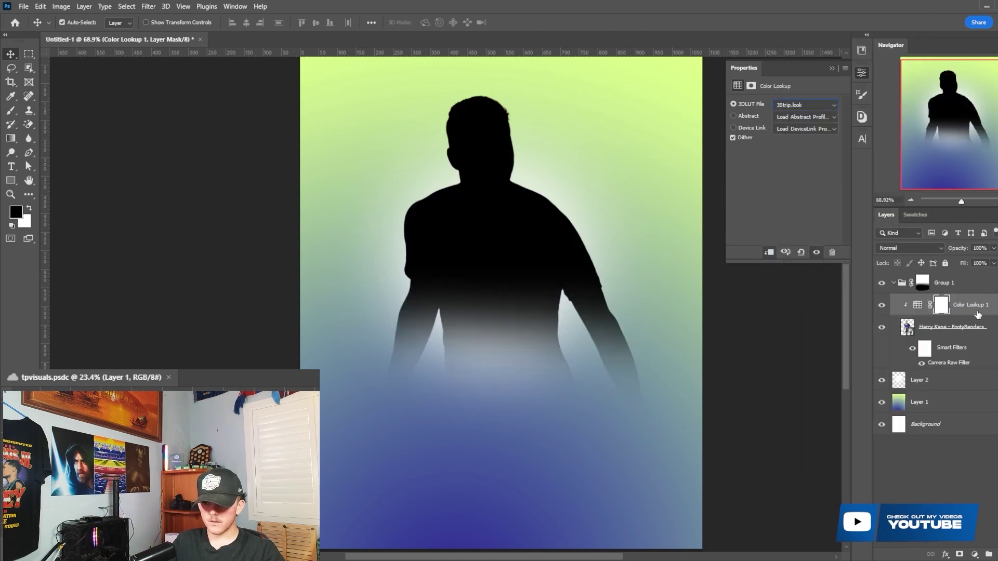
right_click(989, 309)
left_click(795, 105)
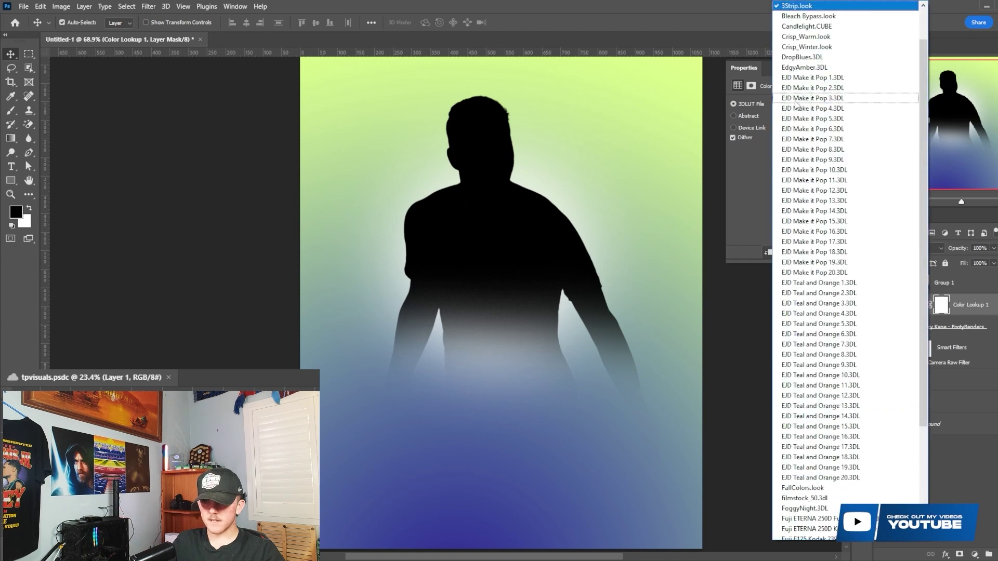
left_click(802, 35)
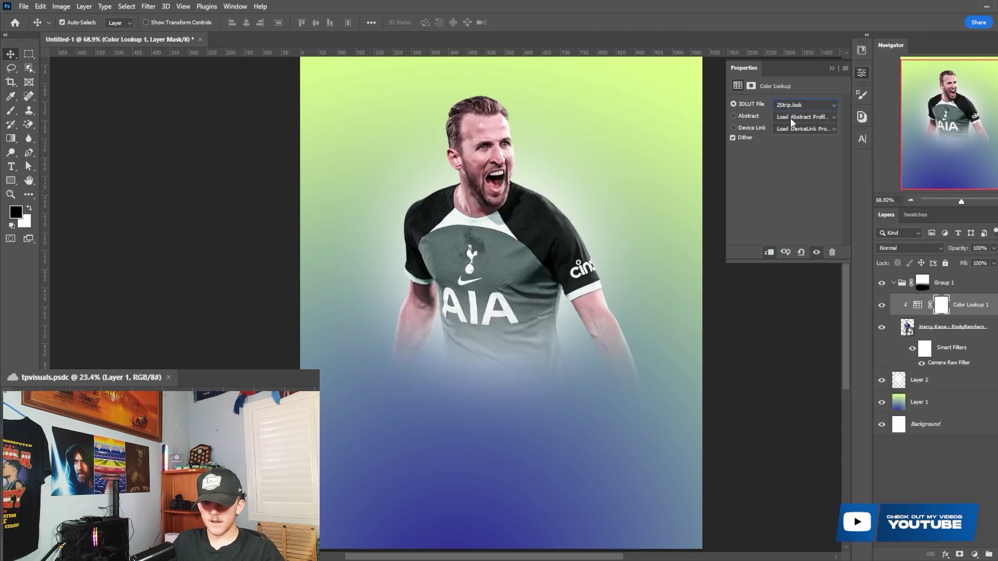
key("Down")
key("Down")
key("Down")
key("Down")
key("Down")
key("Down")
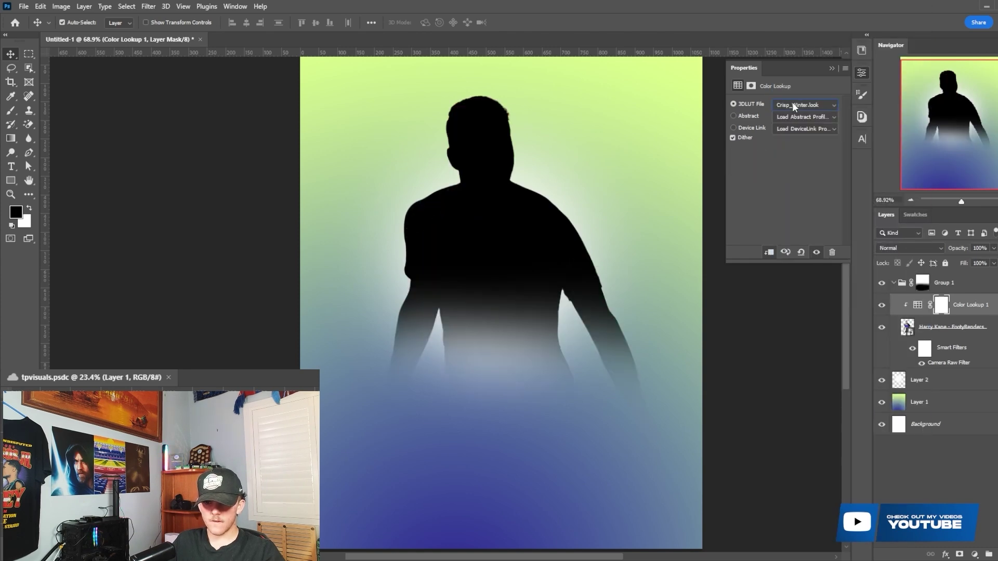
key("Down")
key("Down")
key("Down")
key("Down")
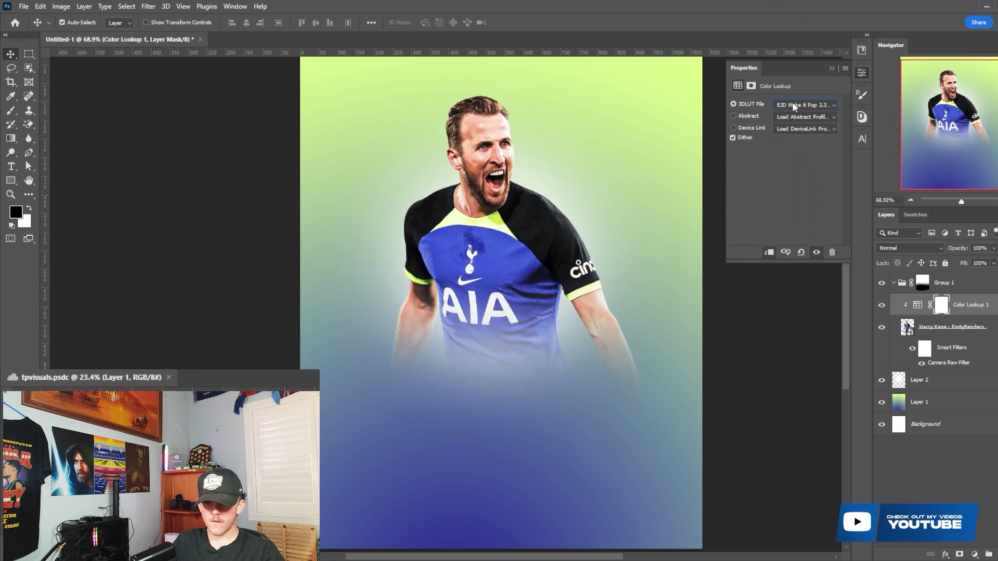
key("Down")
key("Down")
key("Down")
key("Down")
key("Down")
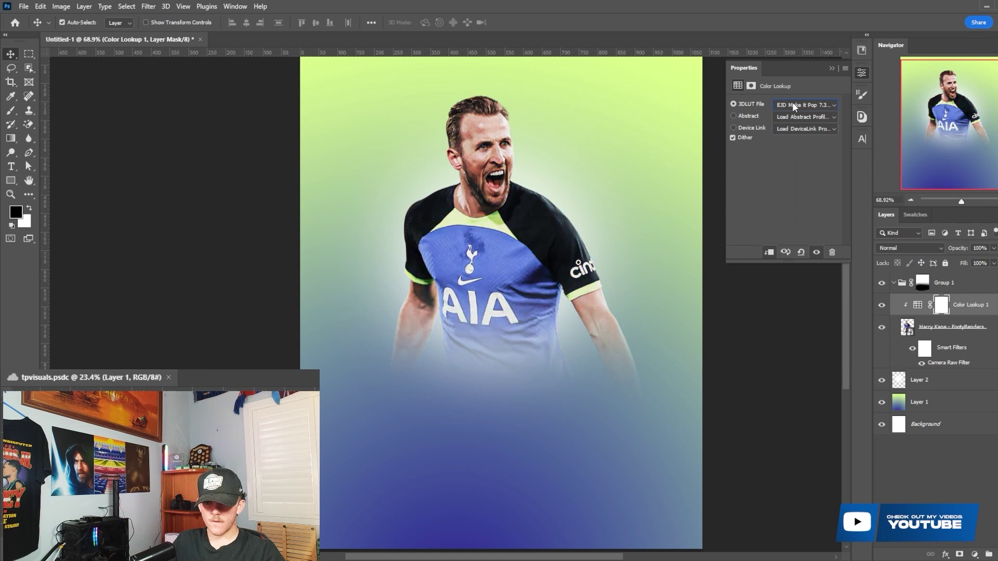
key("Down")
key("Down")
key("Down")
key("Down")
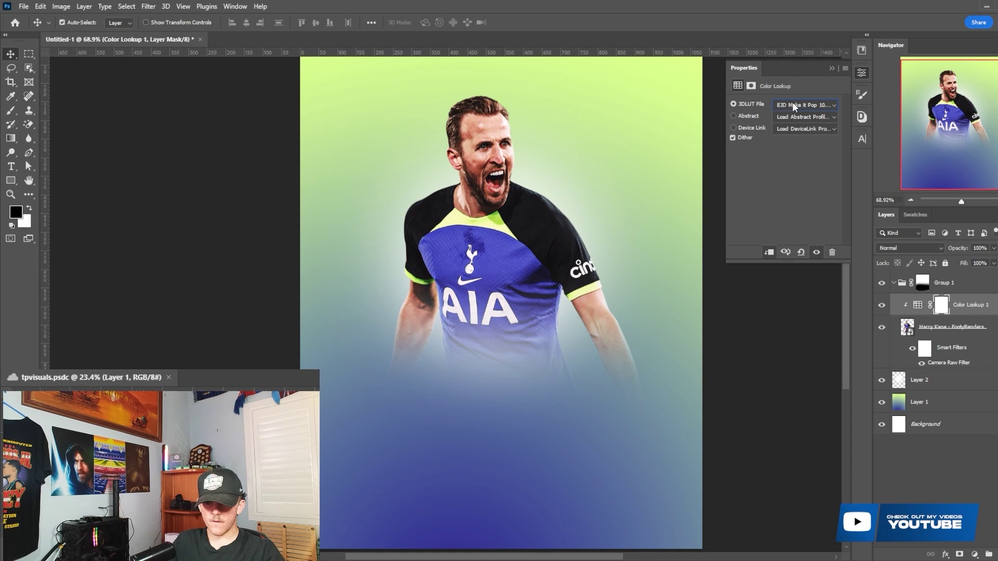
left_click_drag(957, 249, 936, 242)
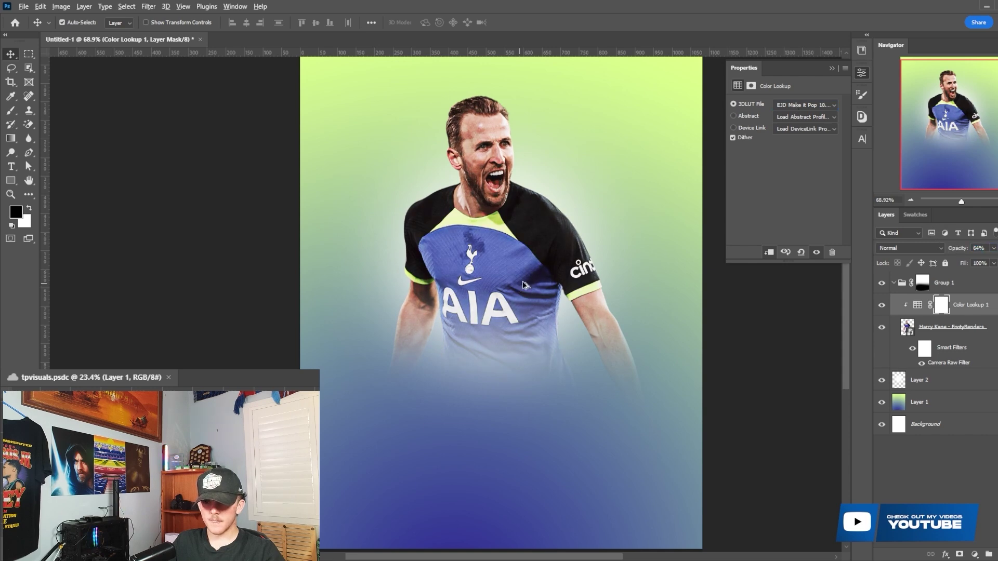
- Add a Selective Color adjustment clipped to the player and set its Reds to Cyan +28% and Magenta +29%
left_click(974, 555)
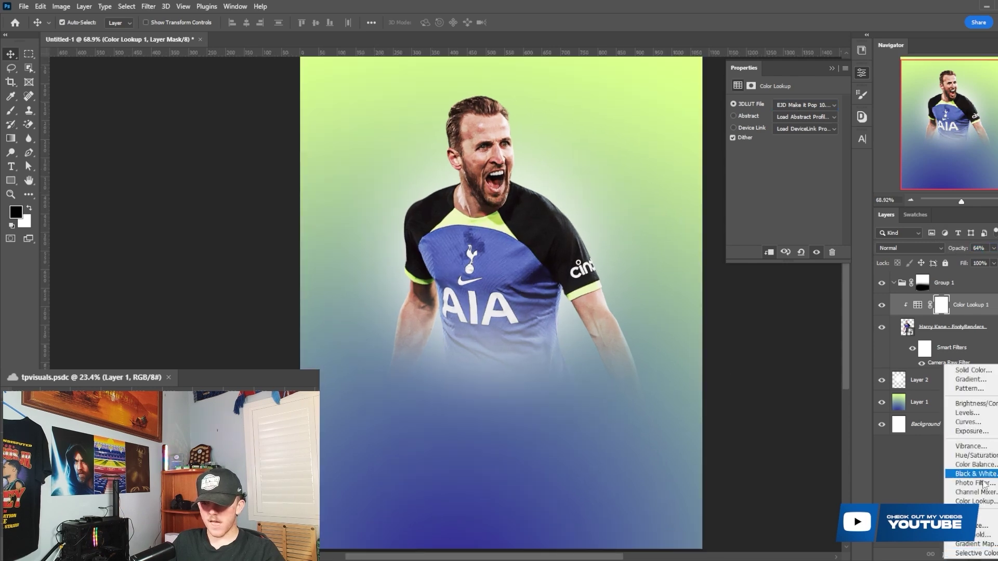
left_click(975, 554)
right_click(967, 305)
left_click(897, 312)
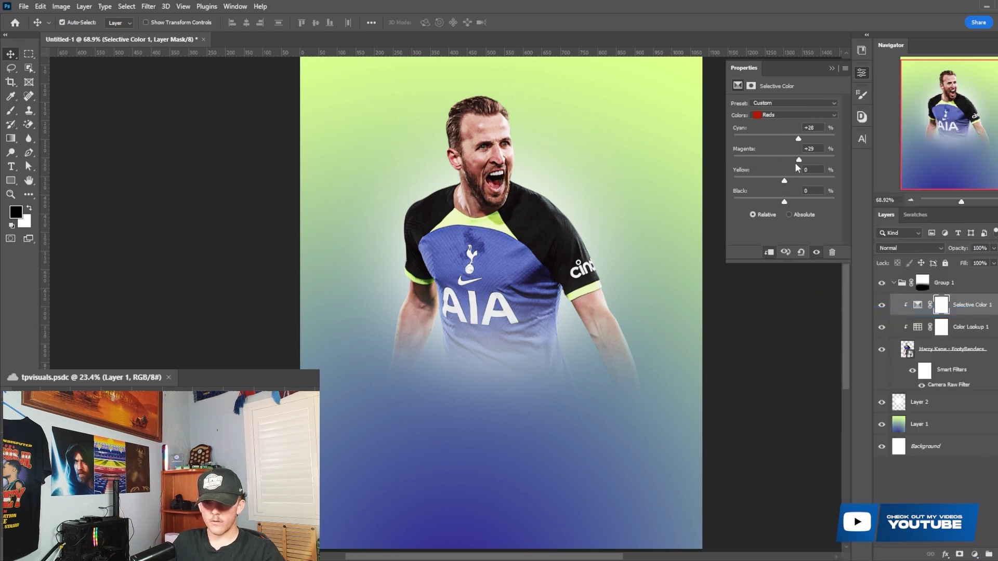
scroll(474, 245, "down", 2)
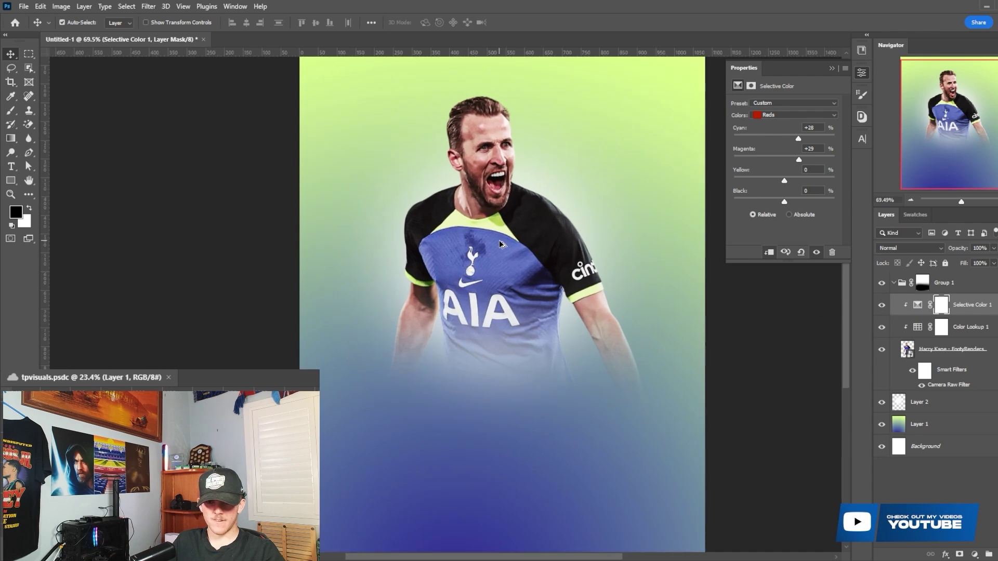
scroll(456, 250, "up", 2)
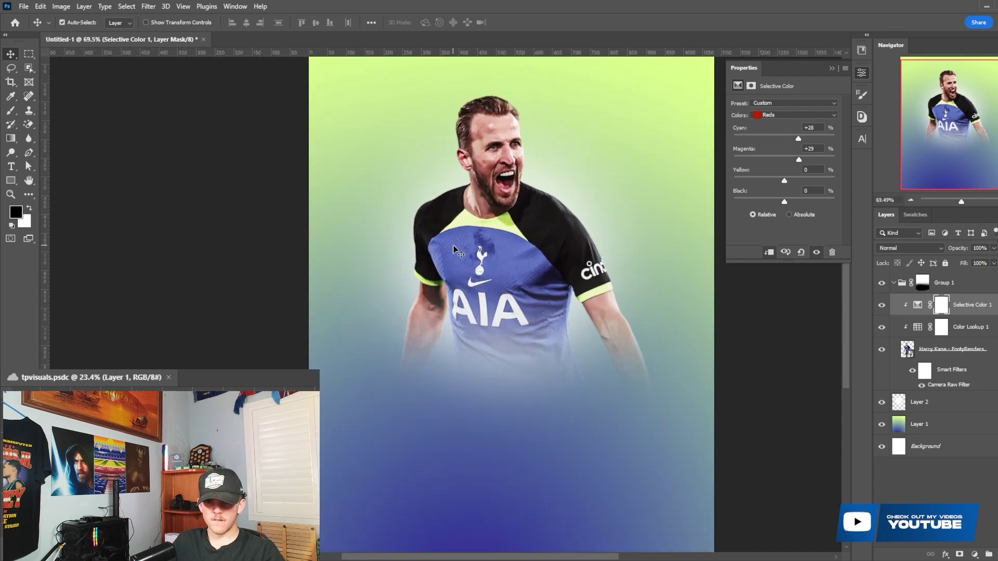
- Add two new layers clipped to the player, set them to Overlay and place them directly above the Harry Kane cutout
left_click(989, 555)
key("x")
left_click(990, 555)
right_click(904, 304)
left_click(897, 312)
left_click(919, 248)
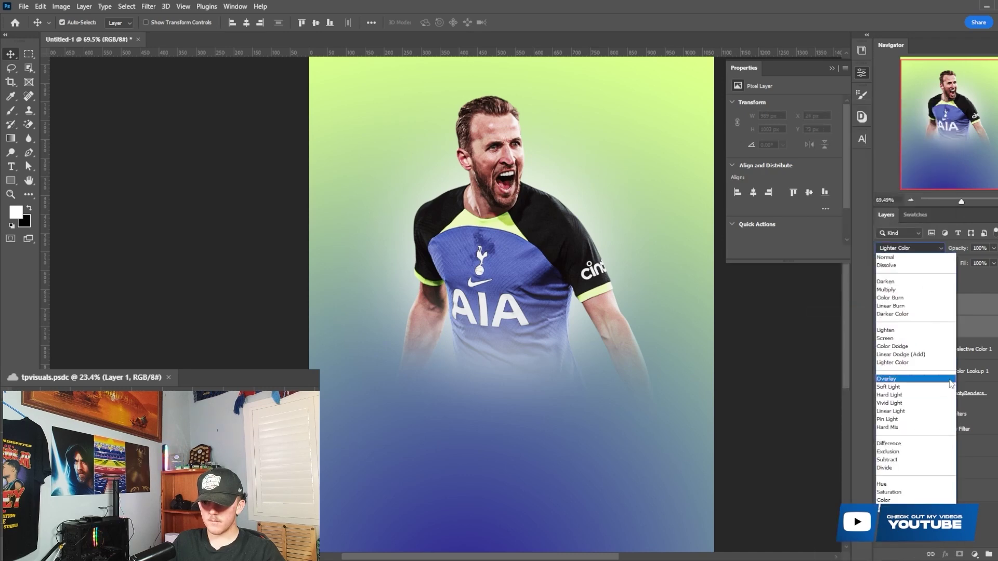
left_click(929, 380)
left_click_drag(971, 320, 971, 387)
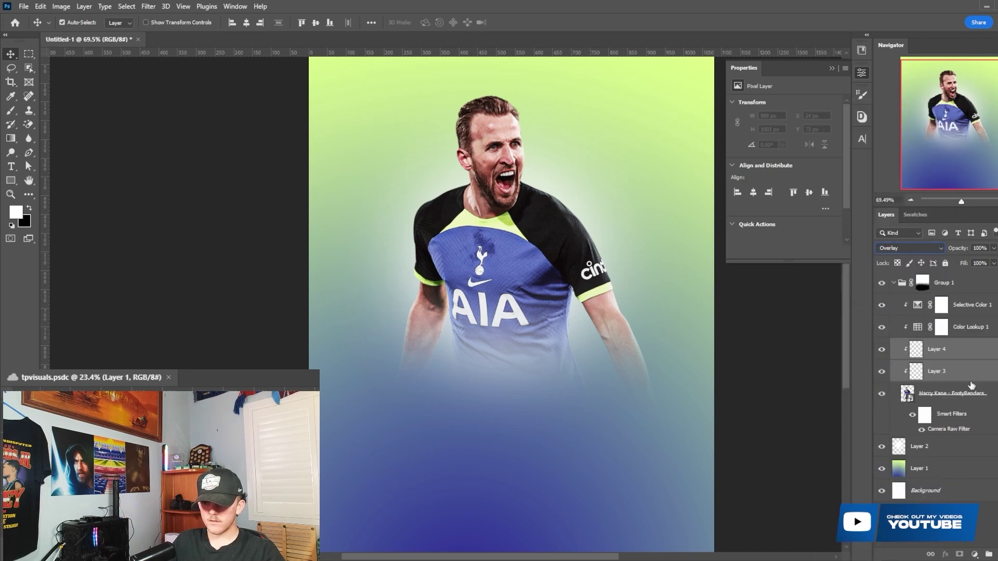
- Rename the upper Overlay layer to w and the lower one to b, and select layer w
double_click(936, 349)
type("w")
double_click(939, 371)
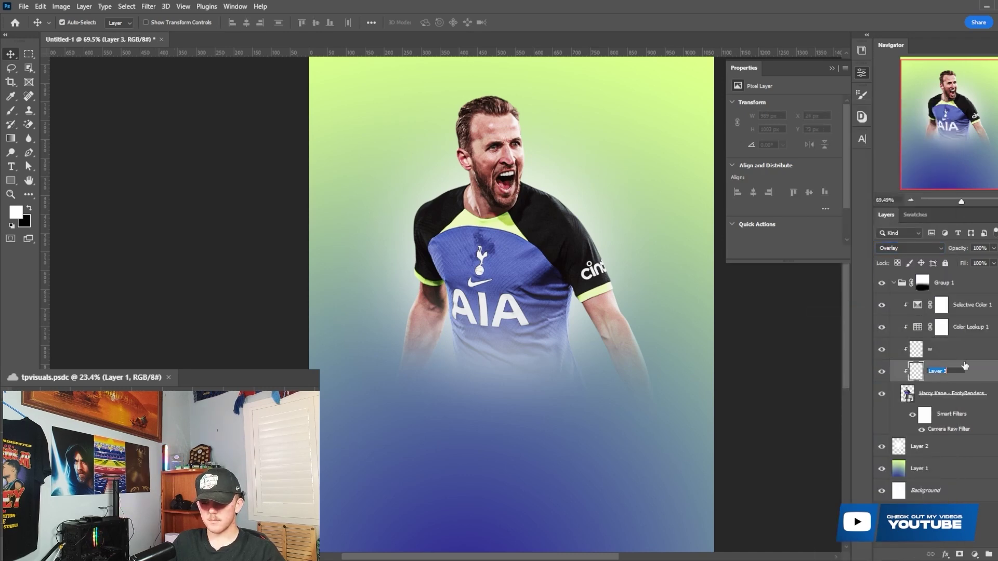
type("b")
left_click(962, 351)
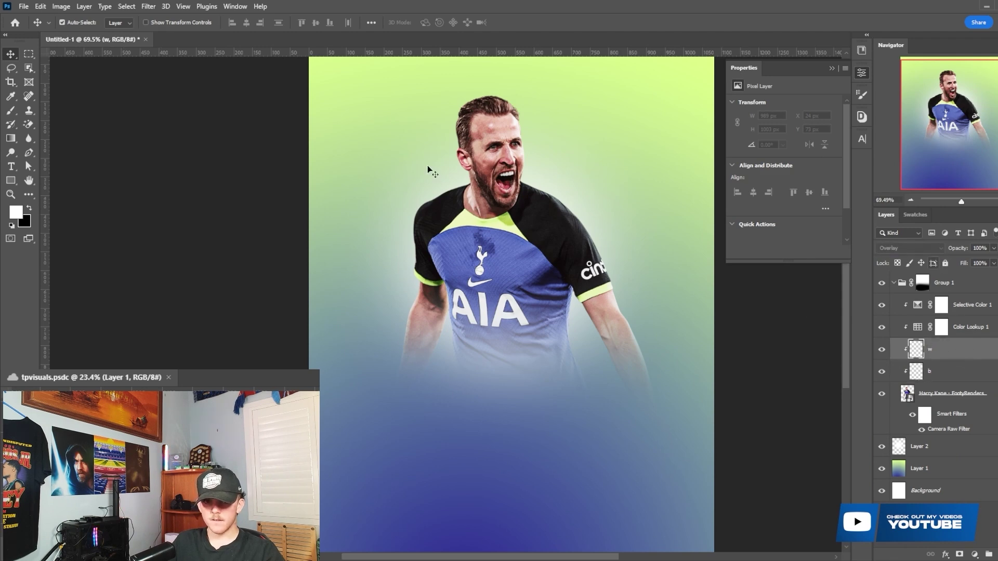
- Paint soft white highlights across the forehead and along the hairline on layer w, using a small brush at 24% opacity
key("b")
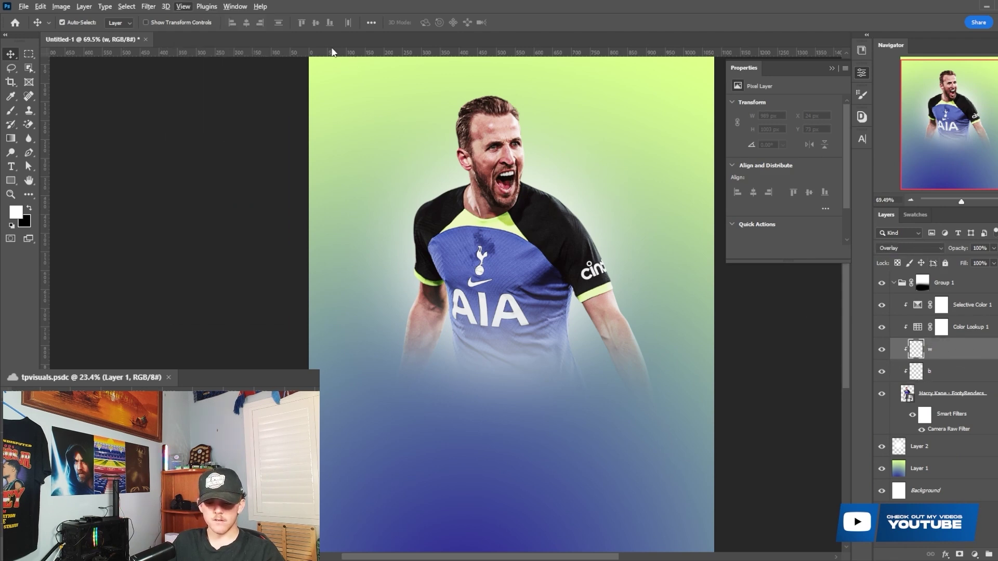
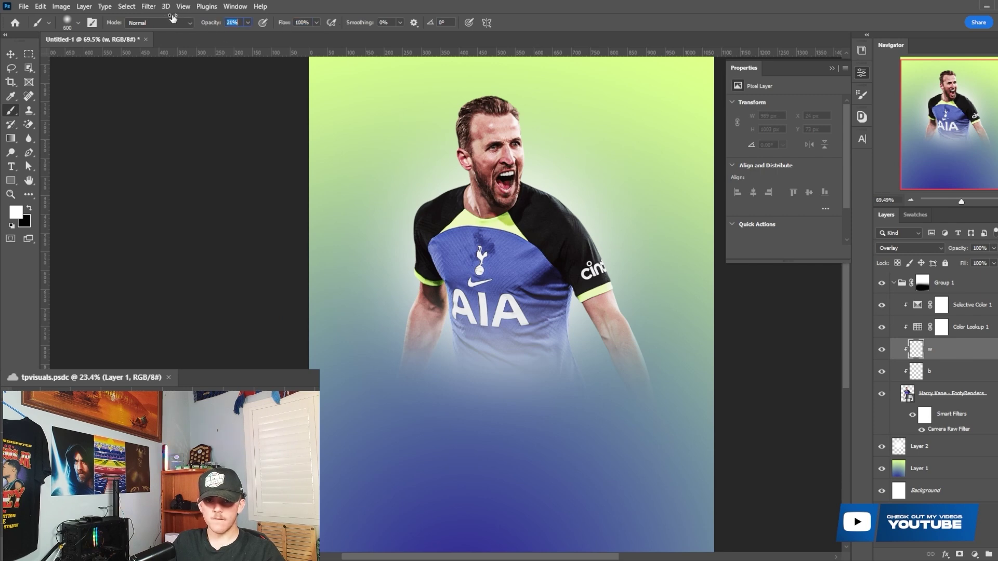
scroll(385, 104, "up", 5)
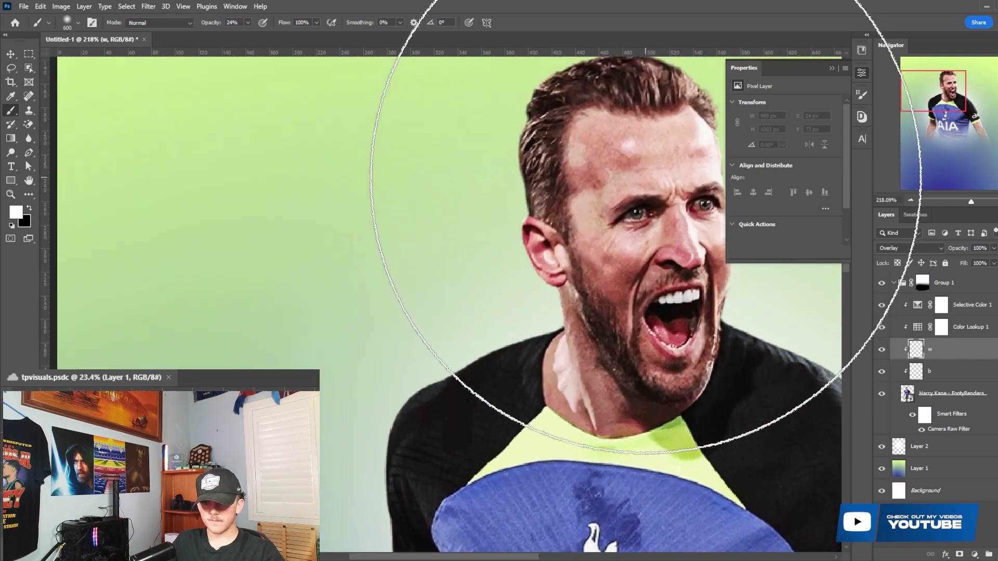
scroll(475, 181, "up", 5)
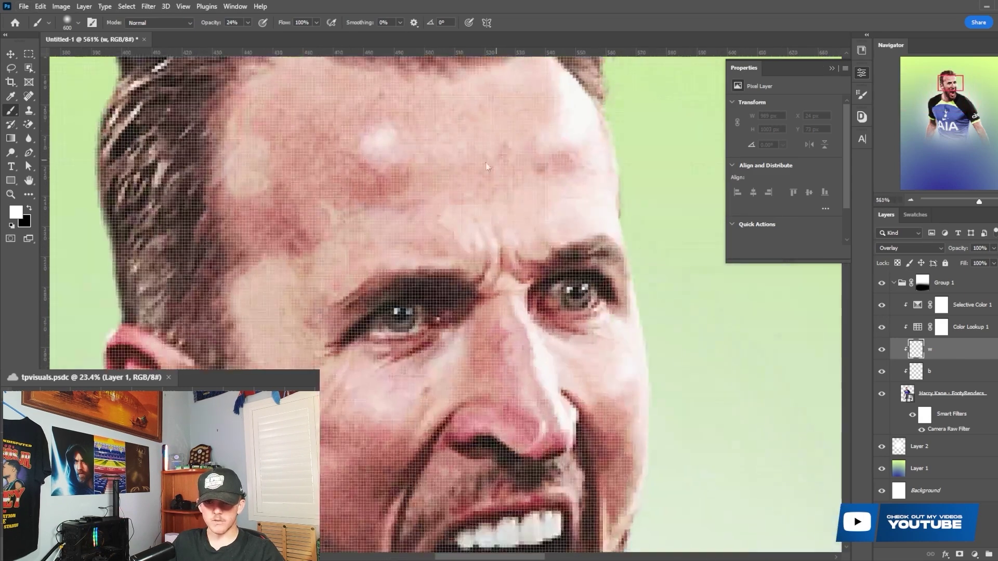
key("bracketleft")
key("bracketleft")
key("bracketleft")
key("bracketleft")
key("bracketleft")
key("bracketleft")
key("bracketleft")
key("bracketleft")
key("bracketleft")
key("bracketleft")
key("bracketleft")
key("bracketleft")
key("bracketleft")
key("bracketleft")
key("bracketleft")
key("bracketleft")
key("bracketleft")
key("bracketleft")
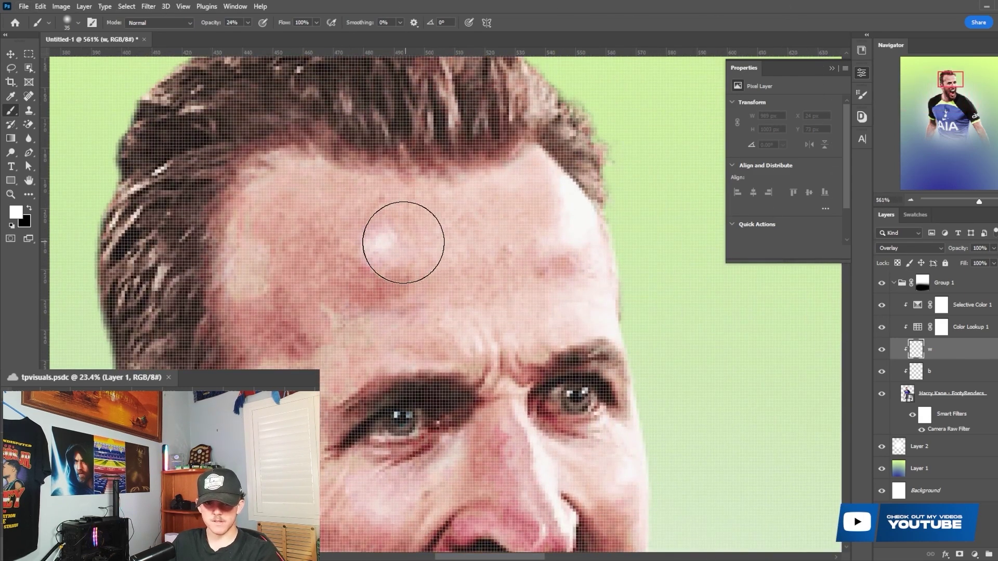
left_click(394, 247)
key("bracketleft")
left_click_drag(394, 252, 563, 250)
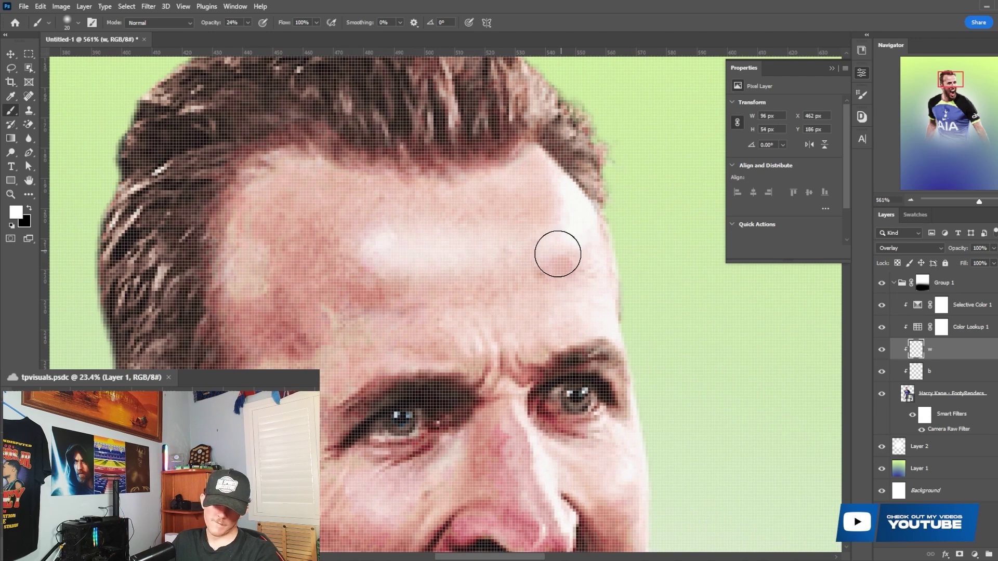
left_click_drag(476, 260, 375, 254)
mouse_move(284, 265)
left_mouse_down()
mouse_move(279, 199)
mouse_move(363, 185)
left_mouse_up()
- Brighten the temple, the area above the eyebrows and the far side of the forehead with white strokes on layer w
scroll(285, 283, "down", 2)
mouse_move(285, 283)
left_mouse_down()
mouse_move(269, 323)
mouse_move(275, 359)
left_mouse_up()
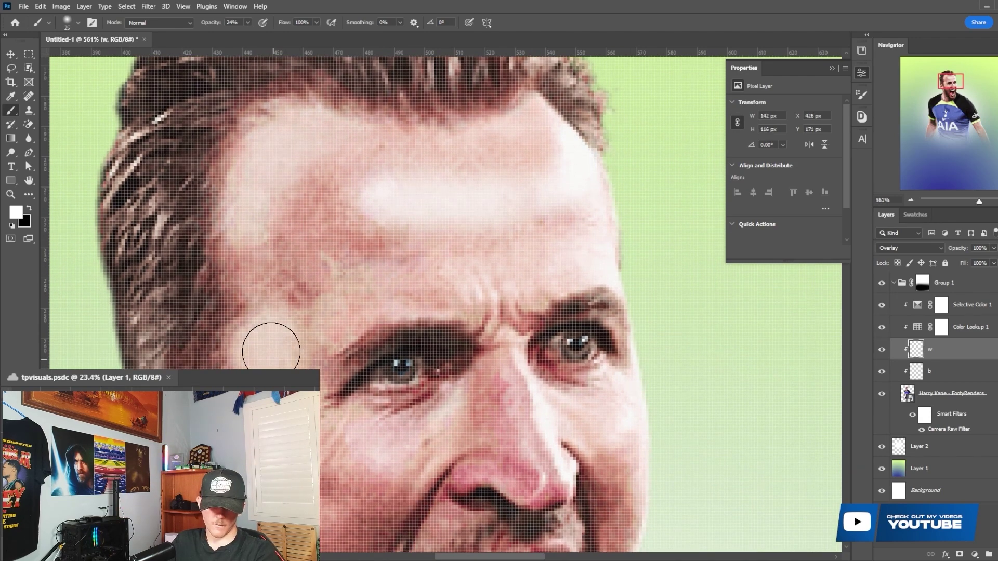
mouse_move(373, 274)
left_mouse_down()
mouse_move(391, 287)
mouse_move(563, 280)
left_mouse_up()
key("bracketright")
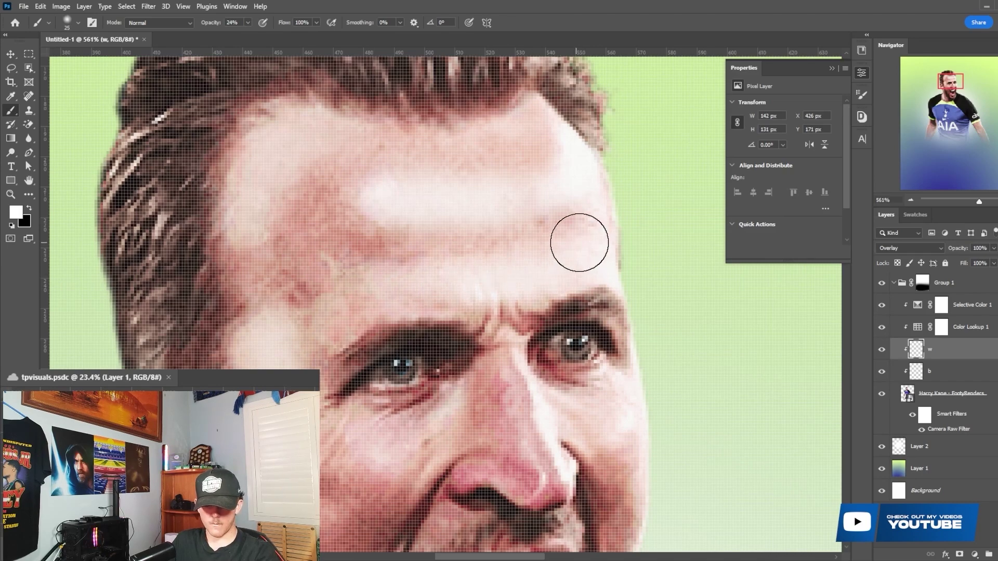
left_click_drag(572, 240, 537, 223)
- Paint white highlights over the nose, cheeks and area around the mouth on layer w, with a smaller brush
scroll(581, 225, "down", 2)
scroll(577, 240, "down", 2)
key("bracketleft")
mouse_move(438, 283)
left_mouse_down()
mouse_move(339, 303)
mouse_move(258, 270)
mouse_move(429, 294)
mouse_move(433, 284)
mouse_move(504, 271)
mouse_move(520, 255)
mouse_move(561, 357)
mouse_move(552, 287)
mouse_move(654, 315)
left_mouse_up()
key("bracketleft")
scroll(650, 358, "down", 3)
key("bracketleft")
mouse_move(244, 338)
left_mouse_down()
mouse_move(332, 307)
mouse_move(389, 333)
left_mouse_up()
scroll(389, 333, "down", 2)
mouse_move(398, 244)
left_mouse_down()
mouse_move(416, 432)
mouse_move(568, 312)
mouse_move(605, 218)
mouse_move(577, 402)
left_mouse_up()
- Add white highlights to the chin and neck on layer w, and check the lightened face
scroll(506, 366, "down", 4)
key("bracketright")
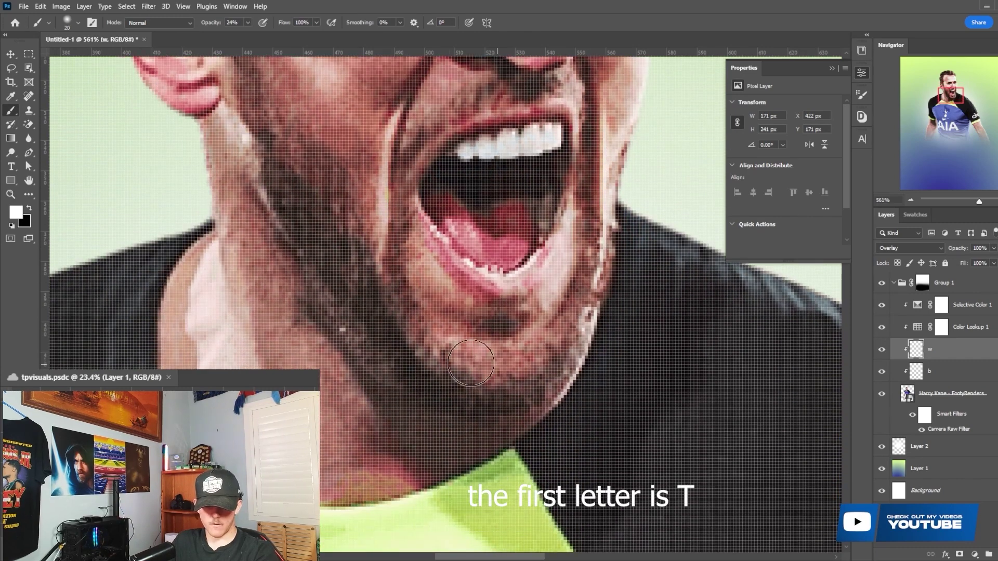
key("bracketleft")
mouse_move(171, 250)
left_mouse_down()
mouse_move(263, 335)
mouse_move(369, 403)
left_mouse_up()
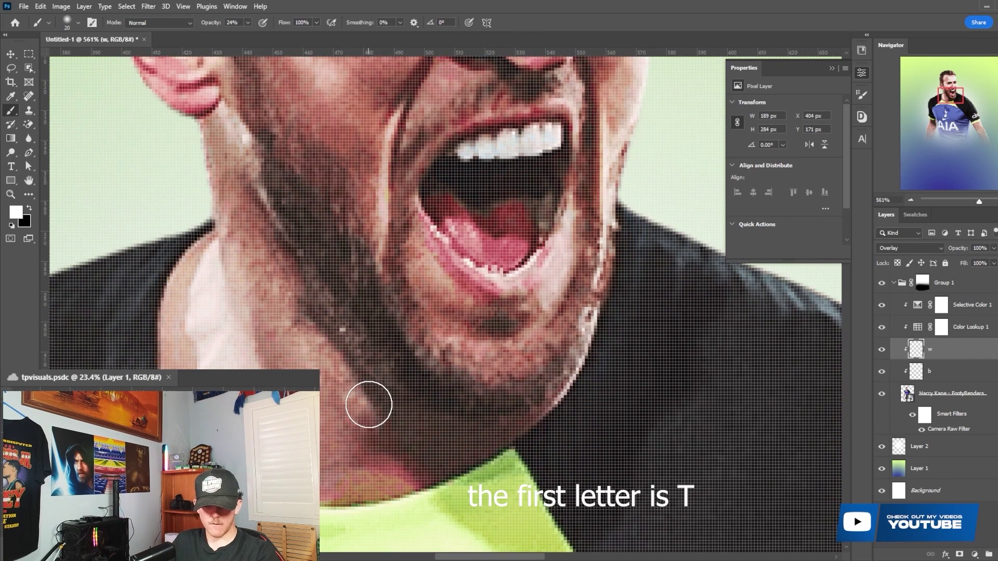
scroll(391, 300, "down", 1)
key("Escape")
scroll(429, 287, "down", 5)
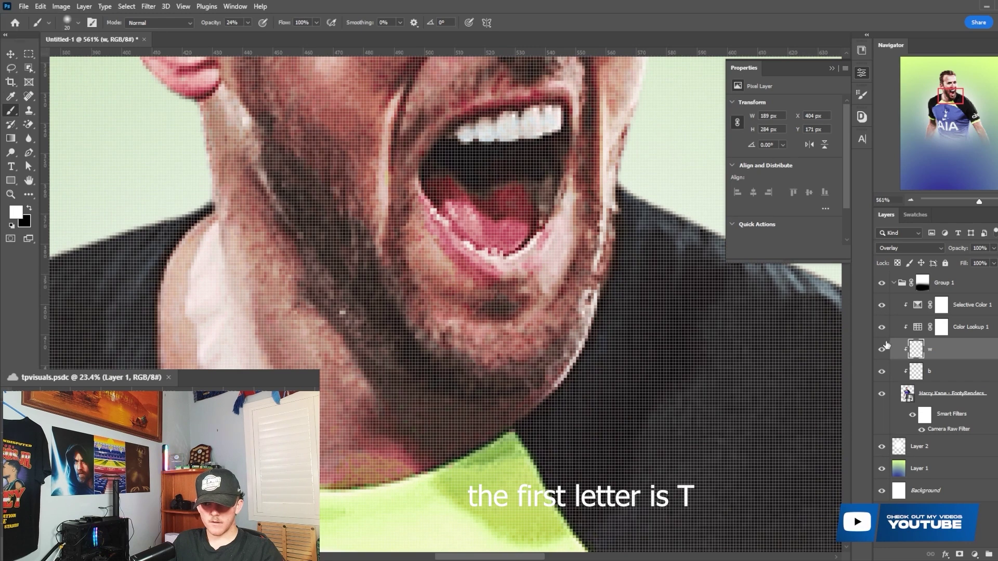
scroll(406, 163, "up", 2)
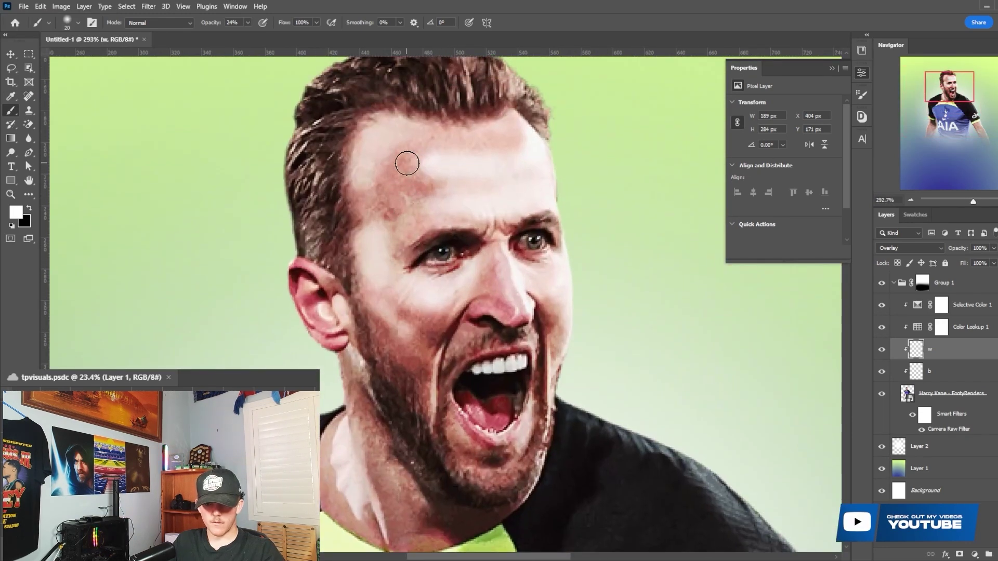
left_click_drag(381, 143, 520, 127)
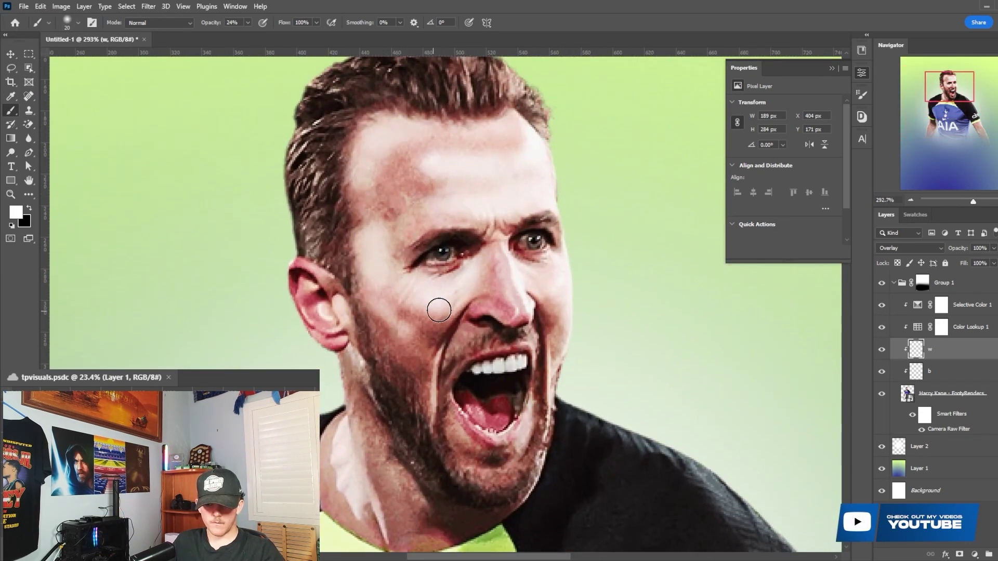
- Select layer b and paint black shading over the darker patches of the forehead
key("alt+[")
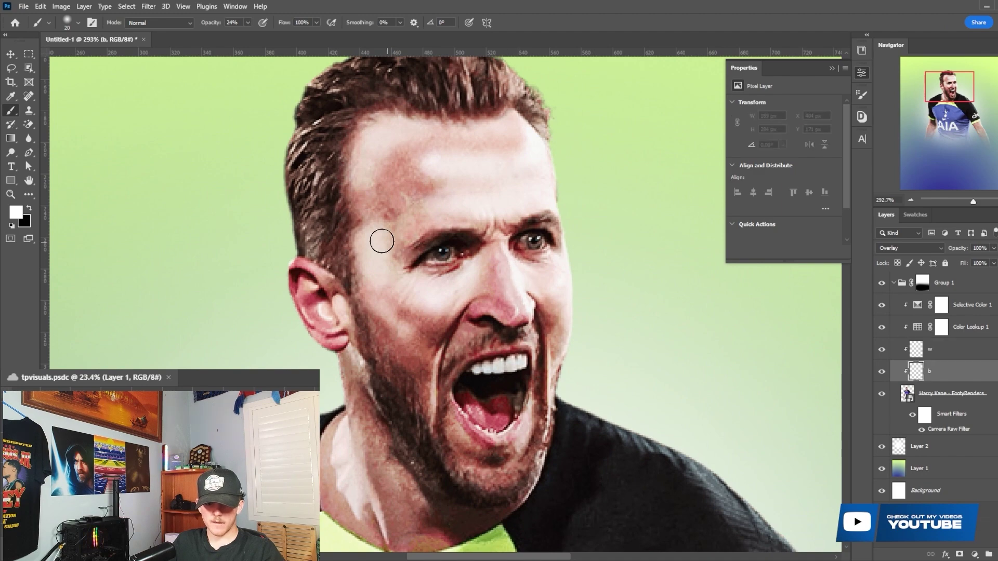
key("x")
scroll(360, 219, "up", 4)
mouse_move(413, 216)
left_mouse_down()
mouse_move(397, 207)
mouse_move(424, 150)
mouse_move(484, 156)
left_mouse_up()
scroll(592, 200, "down", 2)
mouse_move(452, 222)
left_mouse_down()
mouse_move(525, 188)
mouse_move(619, 190)
left_mouse_up()
- Shade the sides of the face, the cheek and the area around the nose and mouth in black on layer b
left_click_drag(644, 268, 644, 354)
mouse_move(473, 415)
left_mouse_down()
mouse_move(424, 384)
mouse_move(405, 368)
left_mouse_up()
scroll(404, 368, "down", 3)
scroll(512, 314, "down", 2)
mouse_move(513, 323)
left_mouse_down()
mouse_move(506, 433)
mouse_move(594, 395)
mouse_move(623, 296)
left_mouse_up()
scroll(622, 296, "down", 5)
scroll(622, 296, "down", 5)
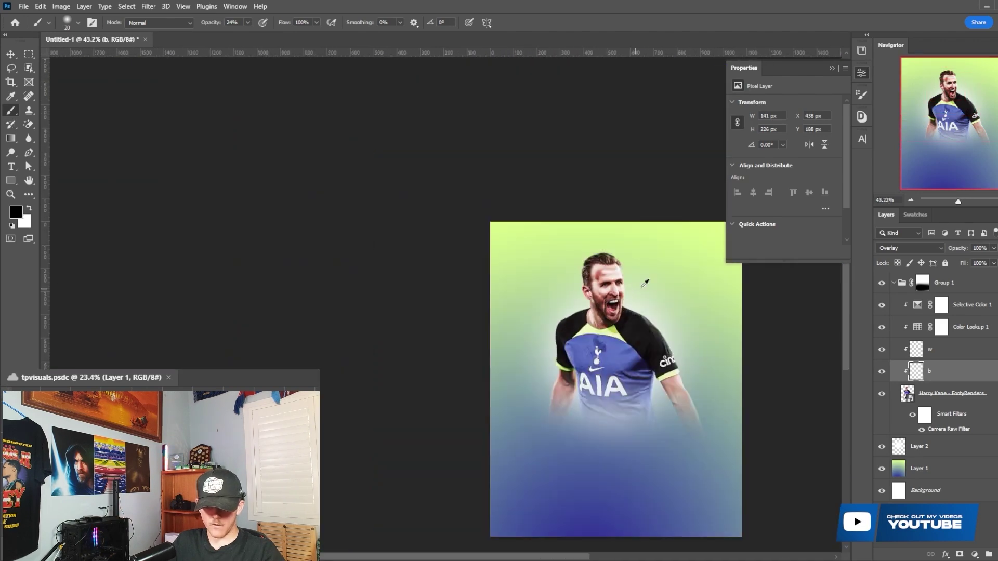
scroll(629, 187, "up", 4)
scroll(570, 165, "up", 4)
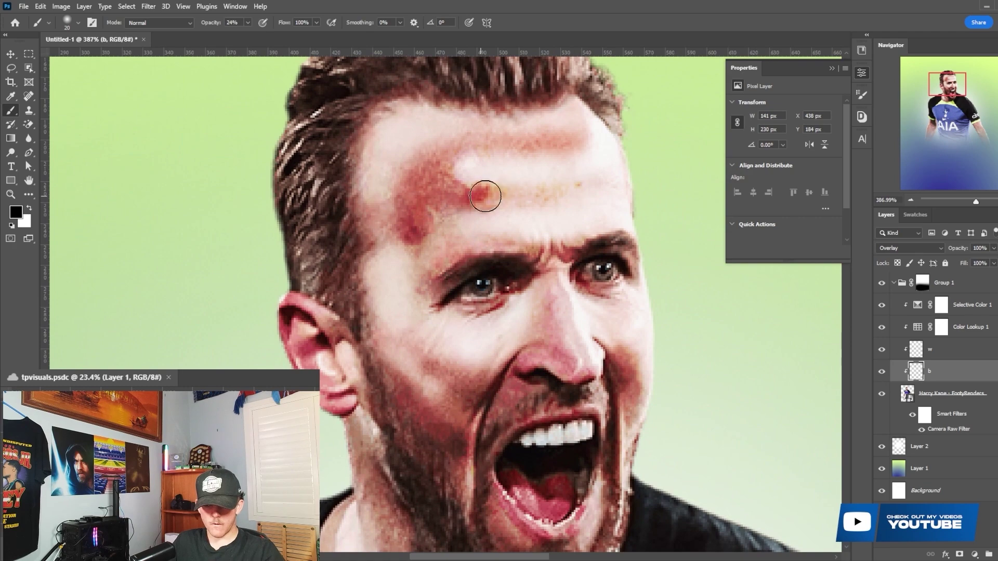
- Deepen the shadows along the cheek, jawline and neck with black strokes on layer b
scroll(481, 197, "down", 10)
scroll(633, 208, "up", 3)
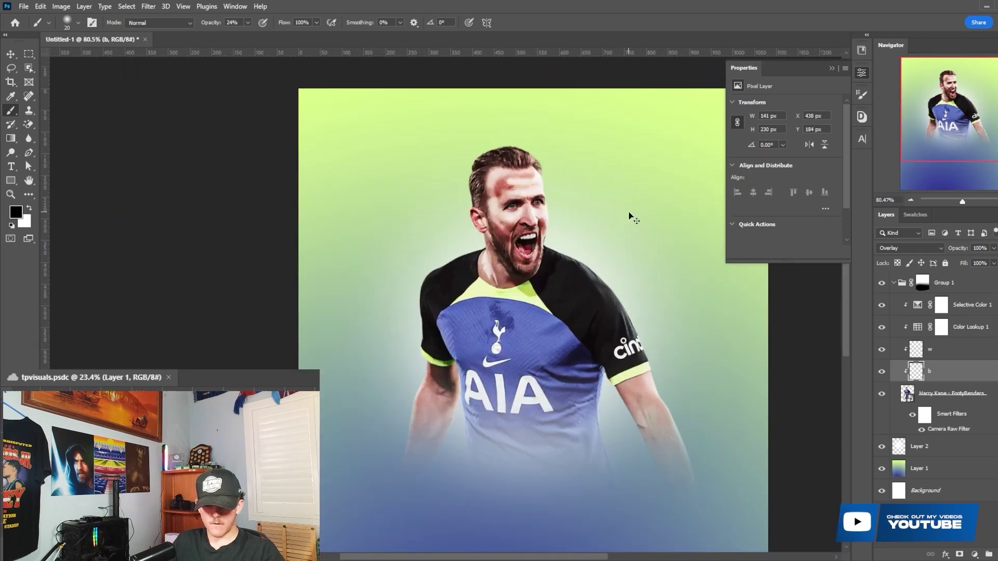
scroll(501, 229, "up", 7)
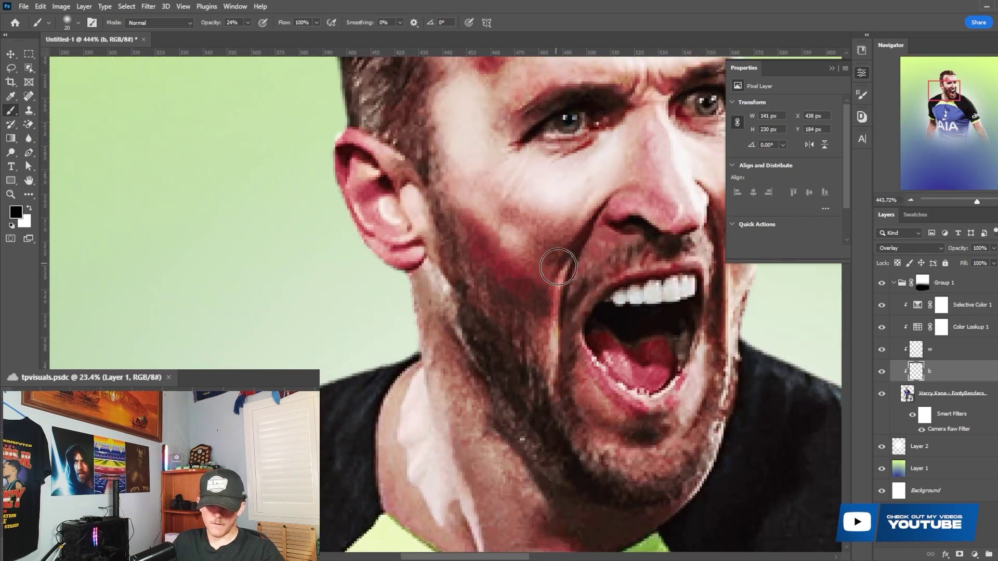
scroll(474, 212, "down", 5)
scroll(492, 275, "up", 5)
left_click_drag(424, 276, 477, 416)
scroll(474, 405, "down", 1)
left_click_drag(459, 328, 508, 428)
left_click_drag(438, 411, 565, 454)
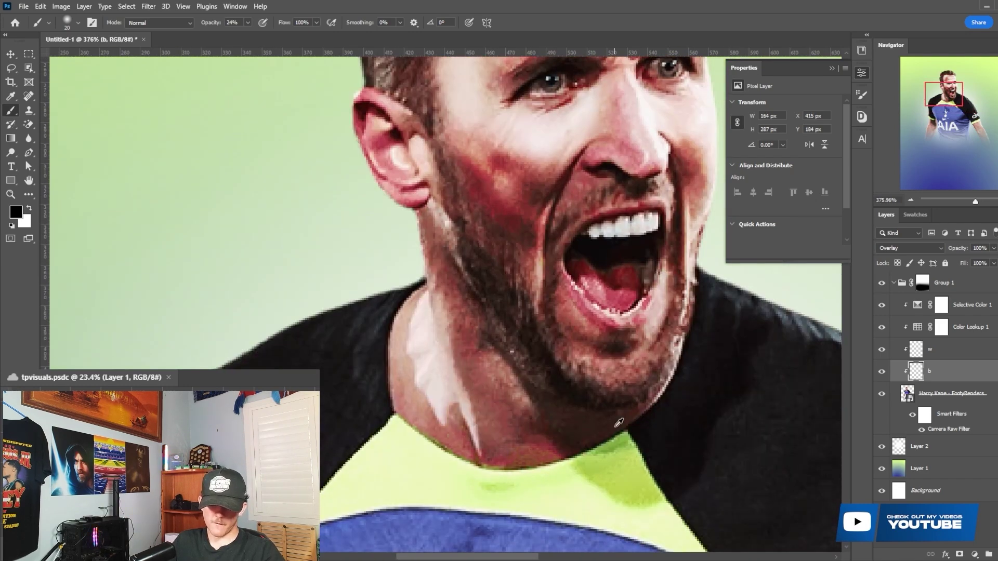
scroll(619, 423, "down", 10)
scroll(673, 386, "up", 3)
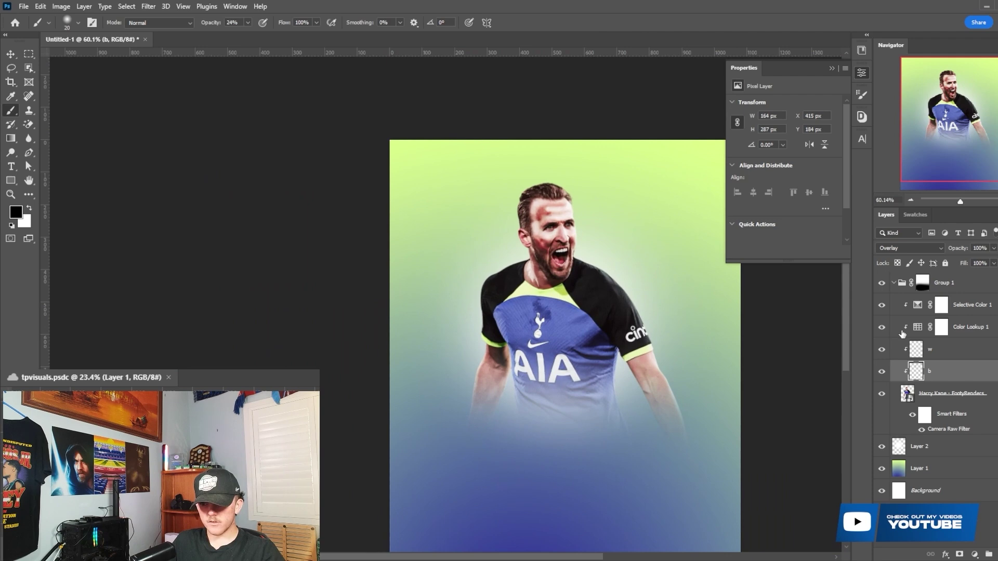
- Try layer w at 79% opacity and inspect the highlights on the face
left_click(957, 357)
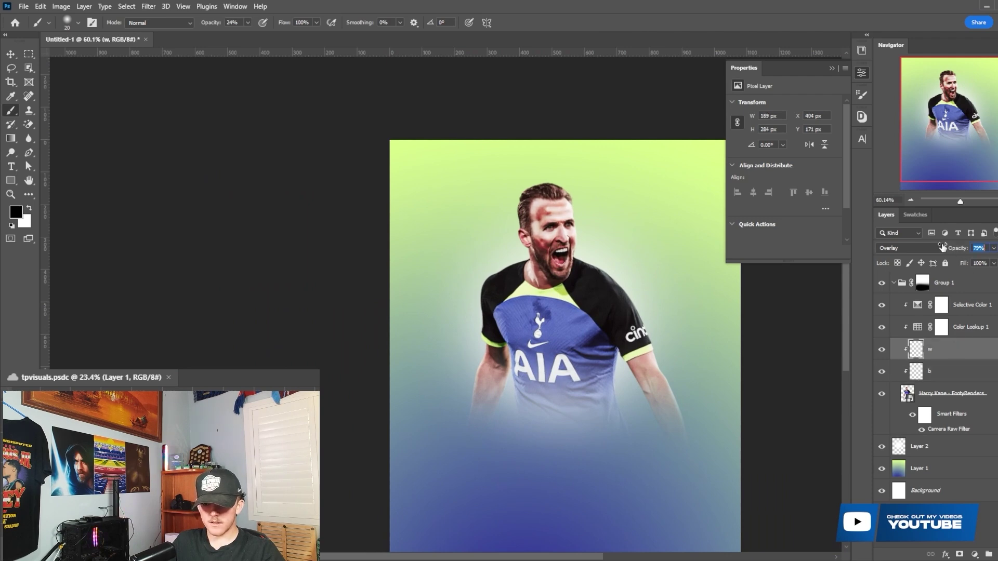
scroll(607, 256, "up", 3)
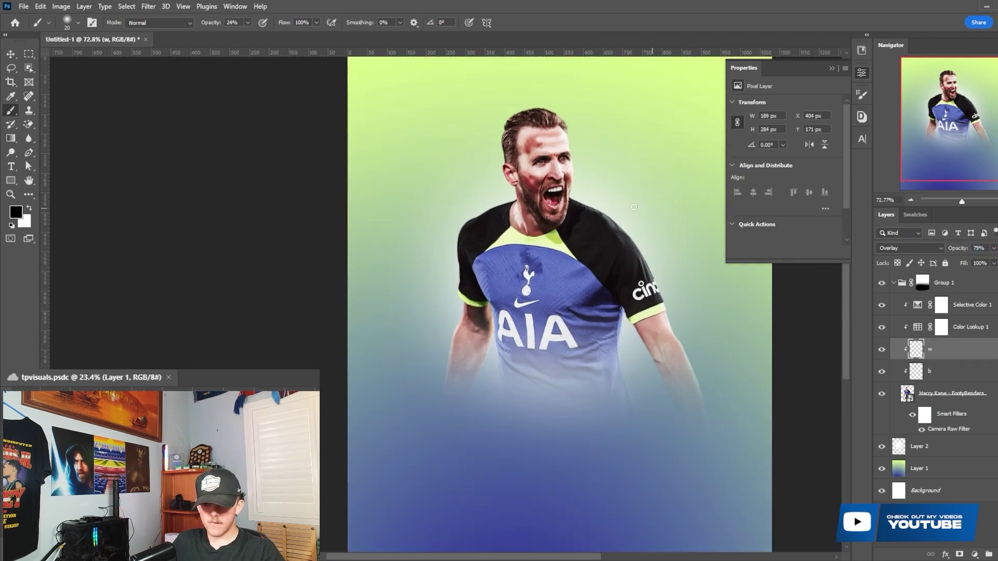
scroll(541, 125, "up", 10)
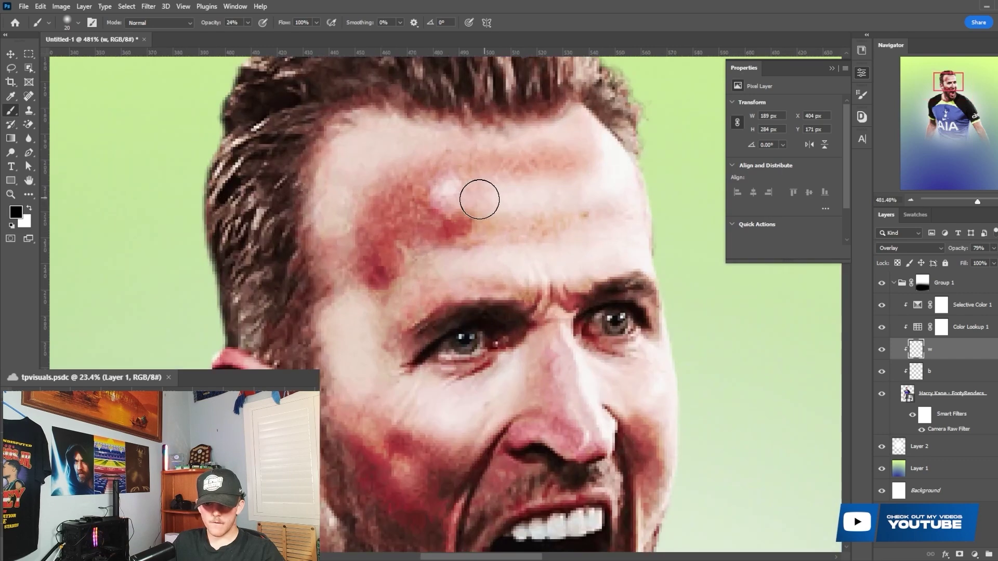
scroll(519, 198, "down", 10)
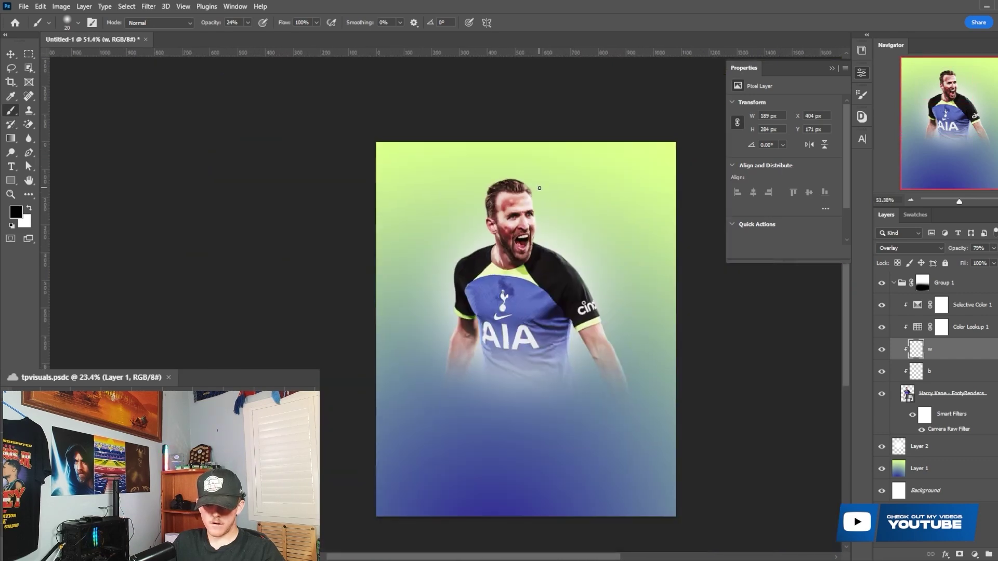
- Set the brush opacity to 8% and toggle the visibility of layers w and b to compare the face
scroll(503, 178, "up", 8)
scroll(592, 232, "up", 1)
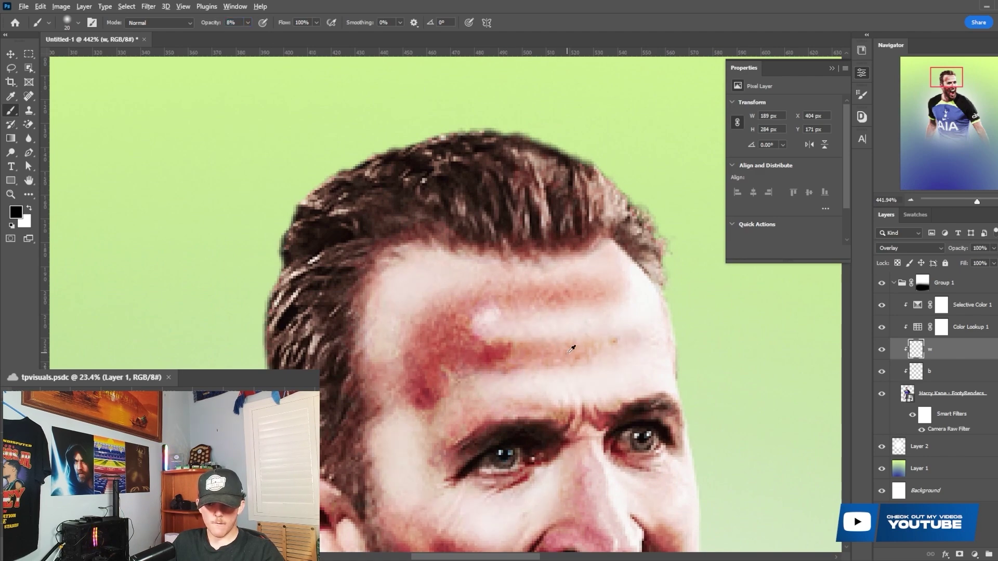
scroll(572, 350, "down", 10)
left_click(880, 356)
left_click(882, 372)
scroll(669, 312, "up", 4)
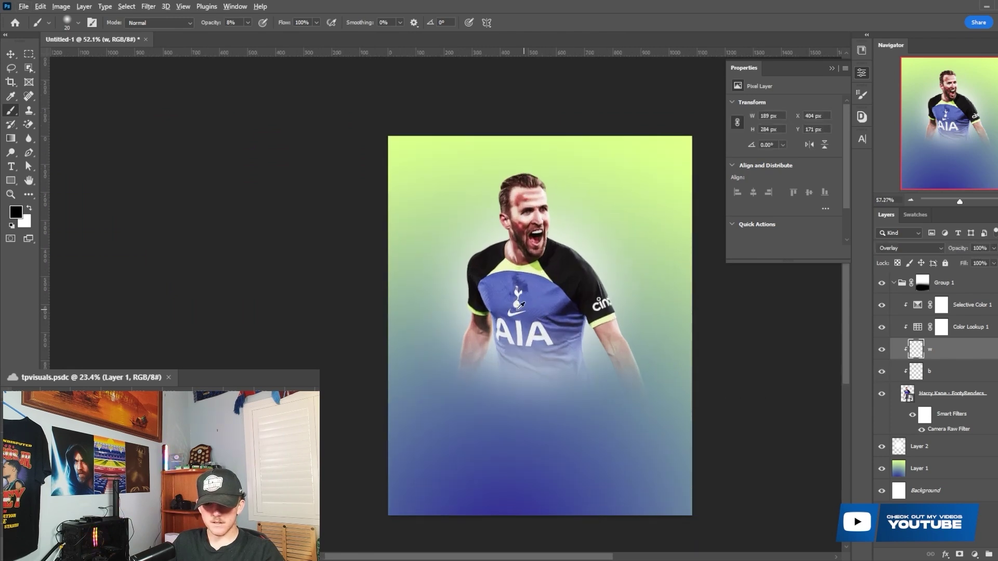
- Lower the opacity of shadow layer b to 67%
left_click(966, 371)
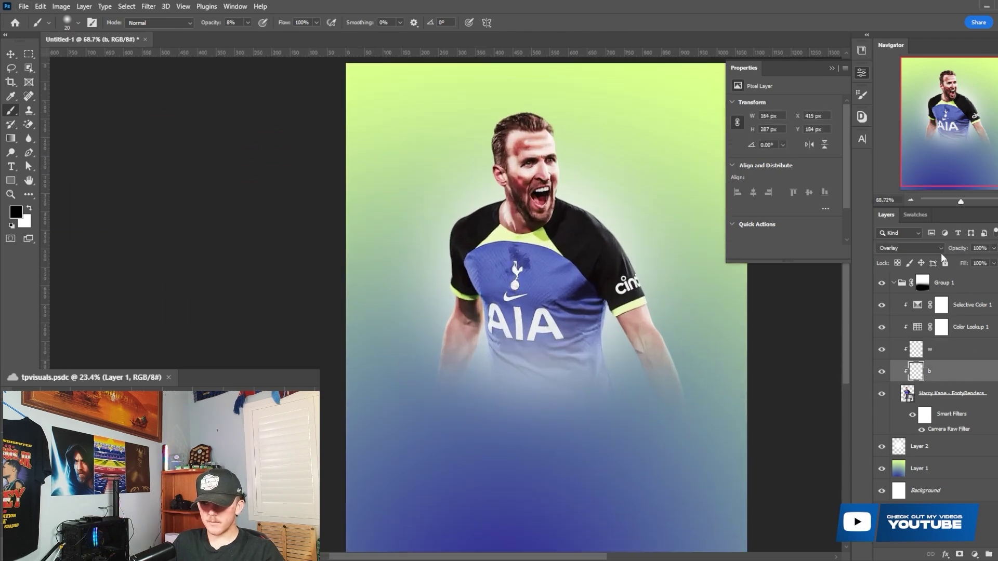
left_click_drag(938, 246, 936, 244)
scroll(618, 263, "up", 2)
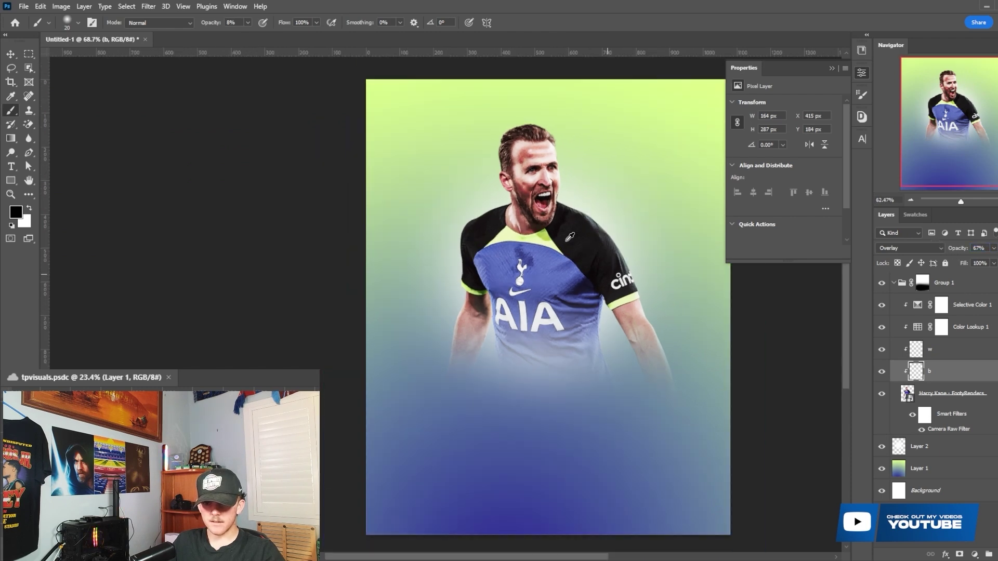
- Lower the opacity of highlight layer w to 74% and toggle layer b's visibility to check the shading
left_click(955, 352)
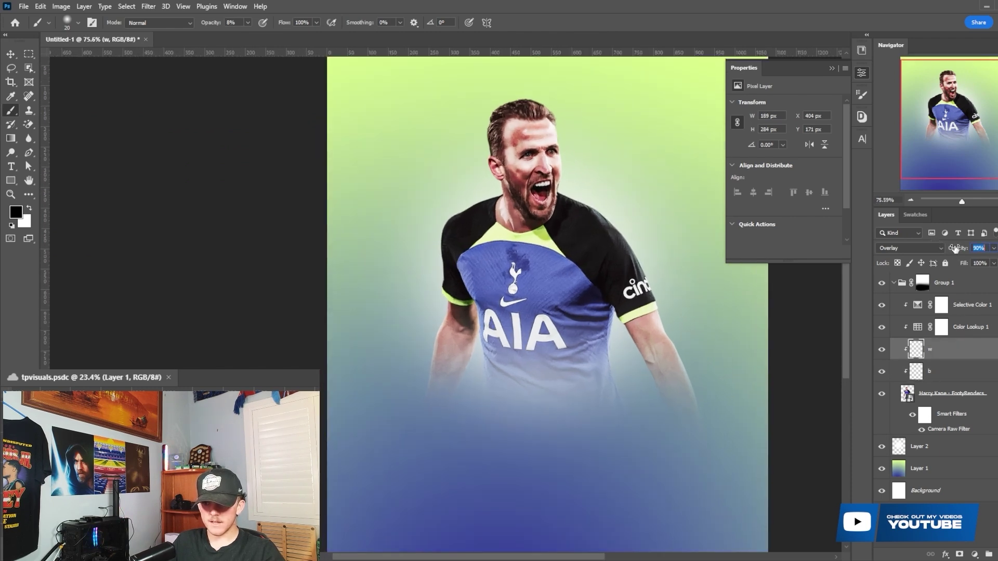
scroll(710, 289, "down", 2)
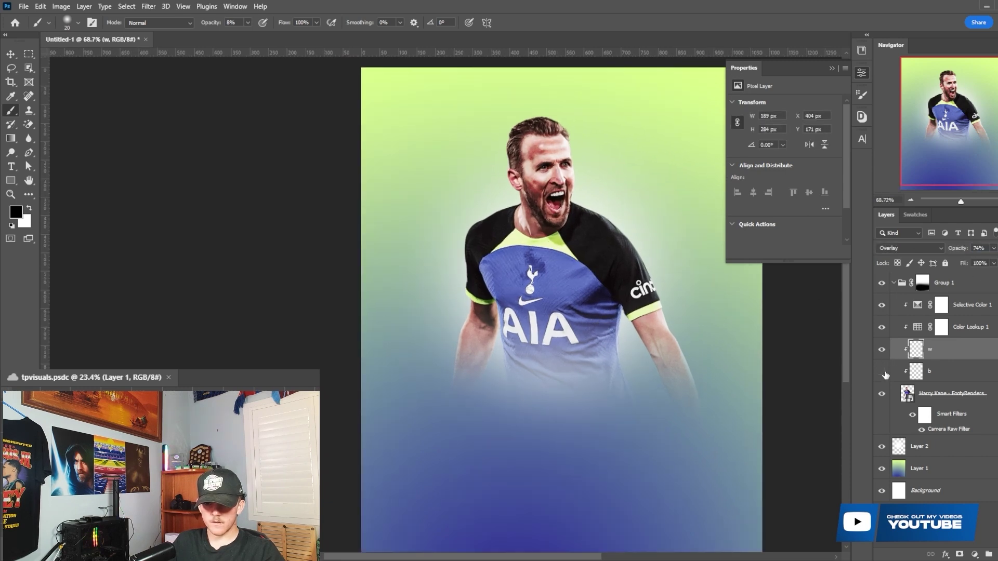
scroll(541, 257, "down", 1)
scroll(544, 258, "up", 1)
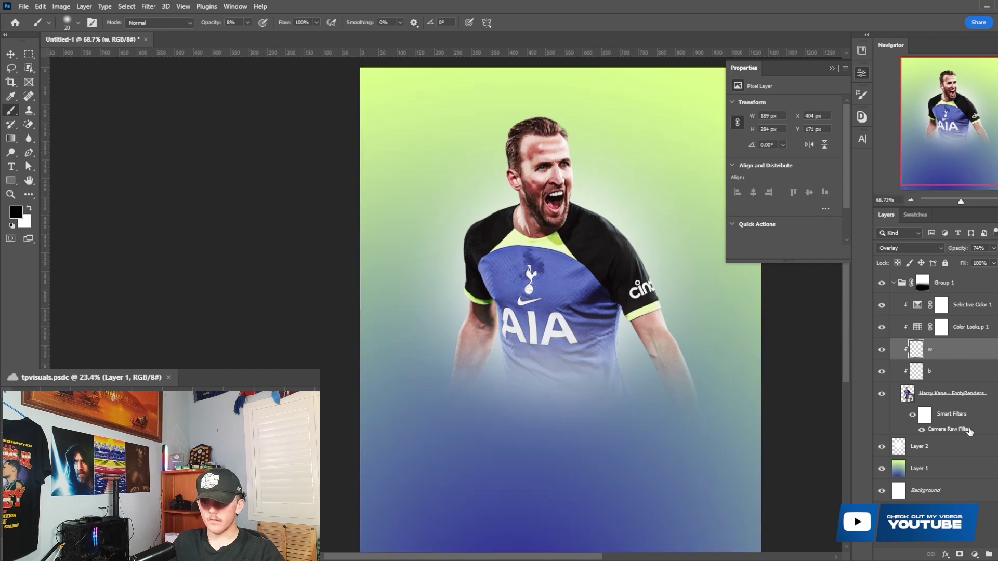
- Add a Black & White adjustment directly above the Harry Kane cutout and clip it to the player
left_click(959, 400)
left_click(973, 553)
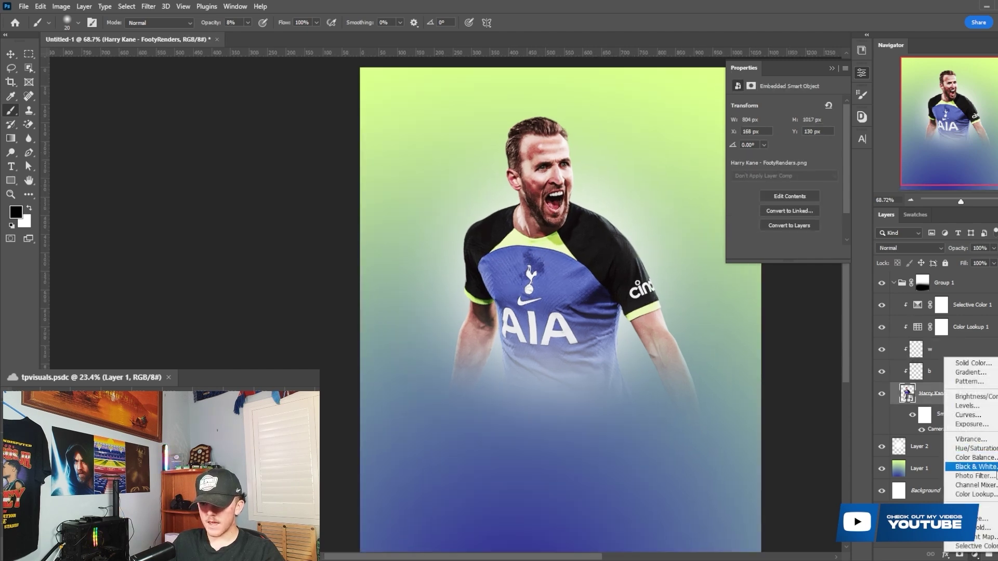
left_click(972, 471)
right_click(976, 404)
left_click(993, 399)
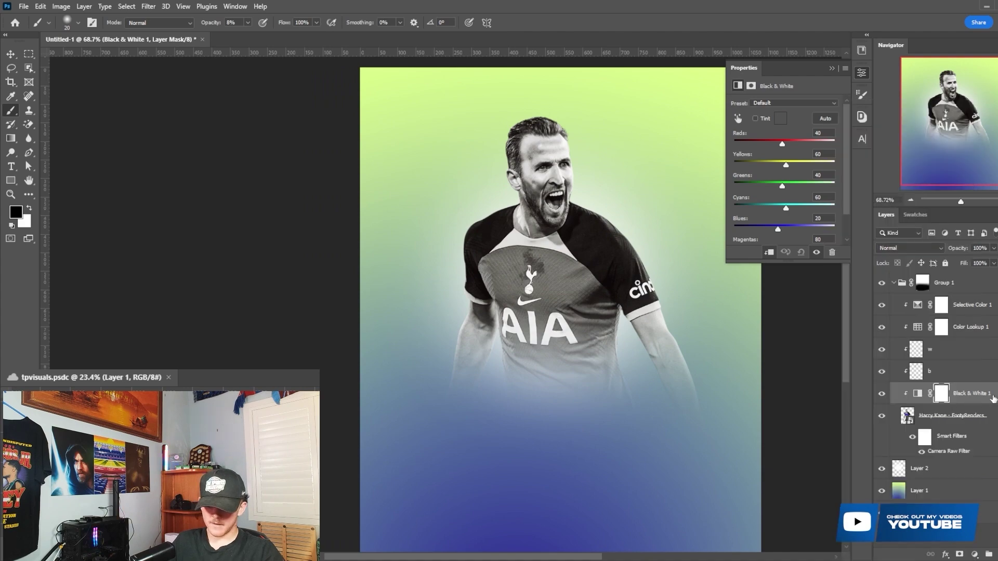
- Invert the Black & White mask and paint white over both irises with a small brush at 100% opacity
key("ctrl+i")
scroll(540, 166, "up", 10)
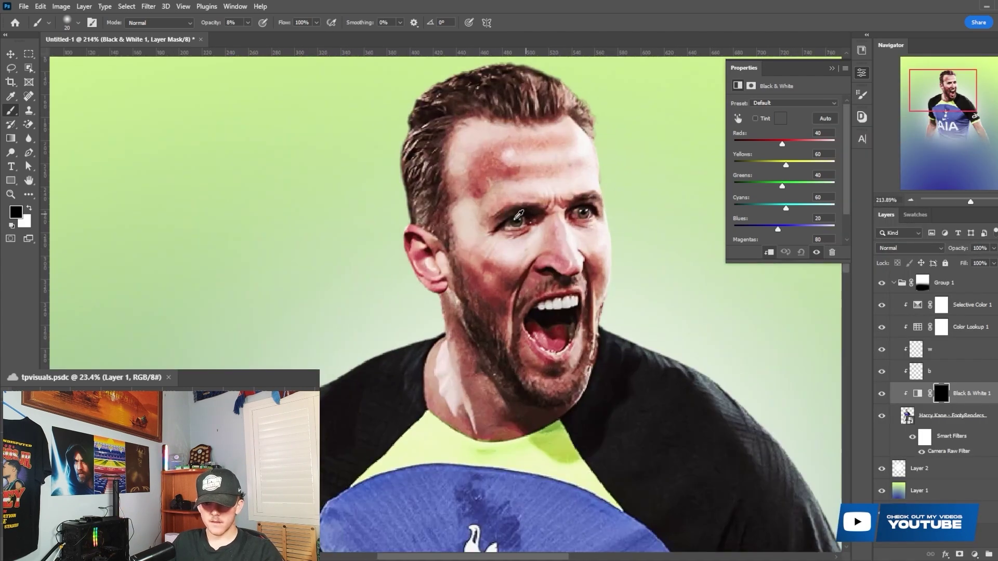
key("x")
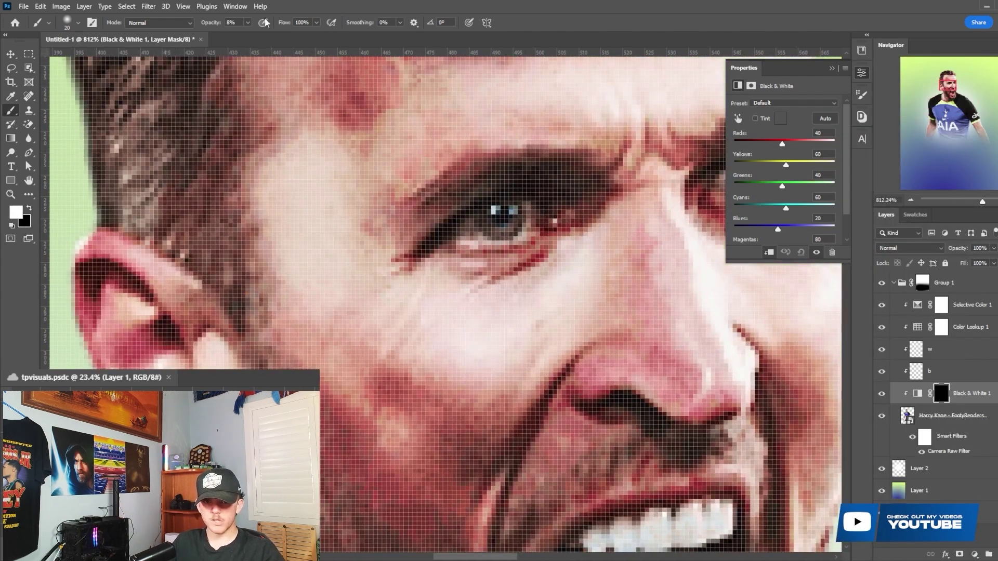
key("0")
key("bracketleft")
key("bracketleft")
key("bracketleft")
key("bracketleft")
key("bracketleft")
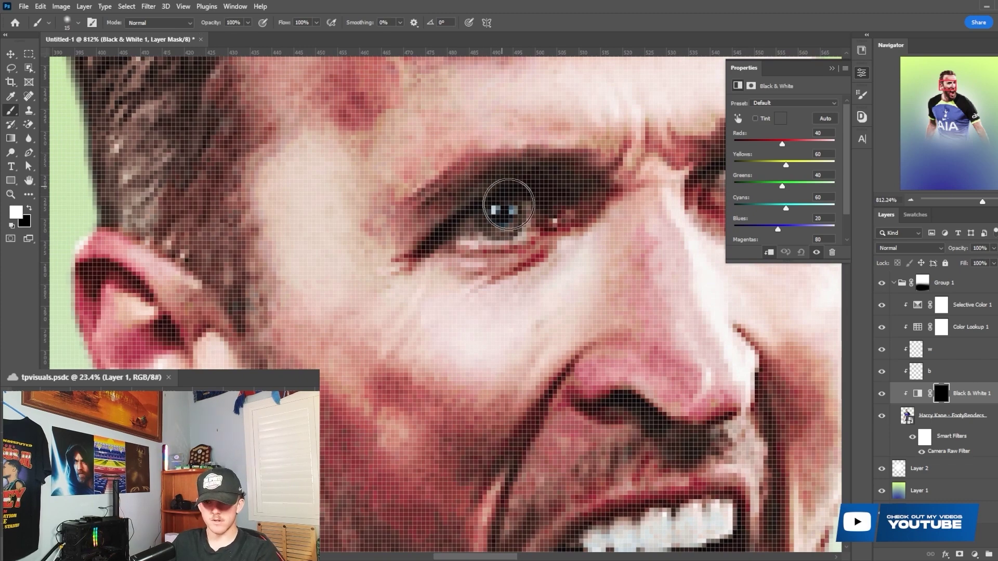
key("bracketright")
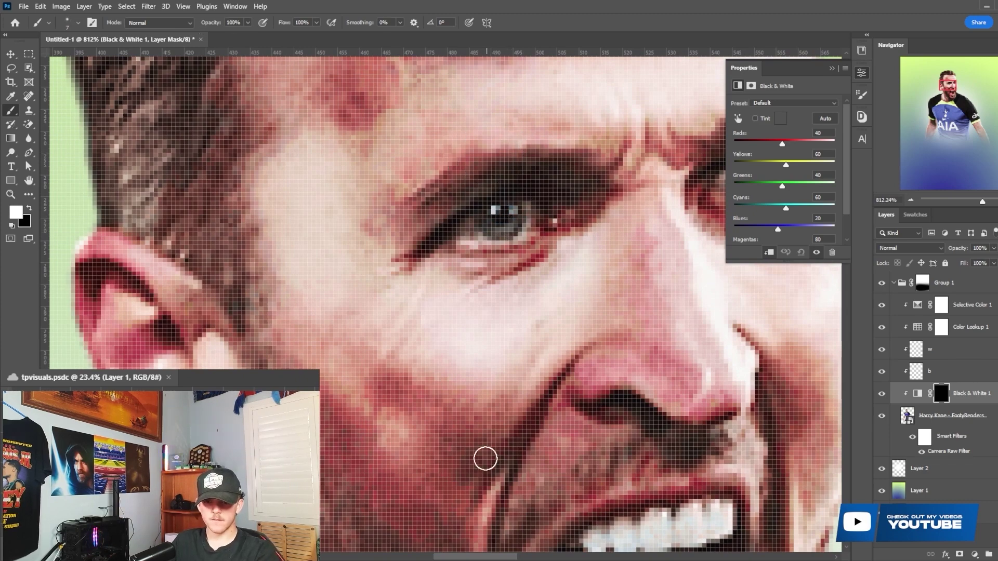
left_click_drag(485, 558, 515, 557)
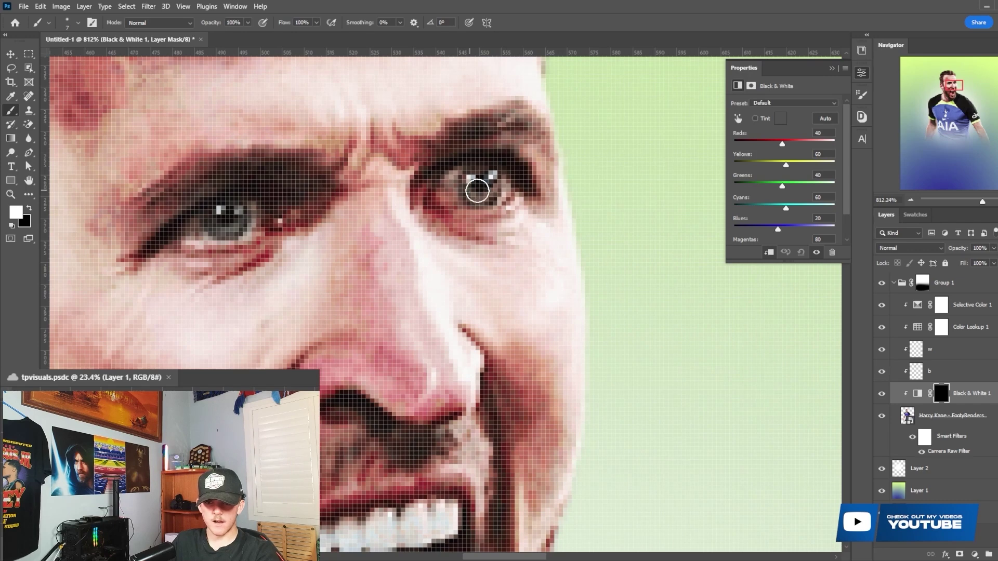
- Load the painted eye mask as a selection and add a Brightness/Contrast adjustment from it with brightness 84
left_click(934, 396, "ctrl")
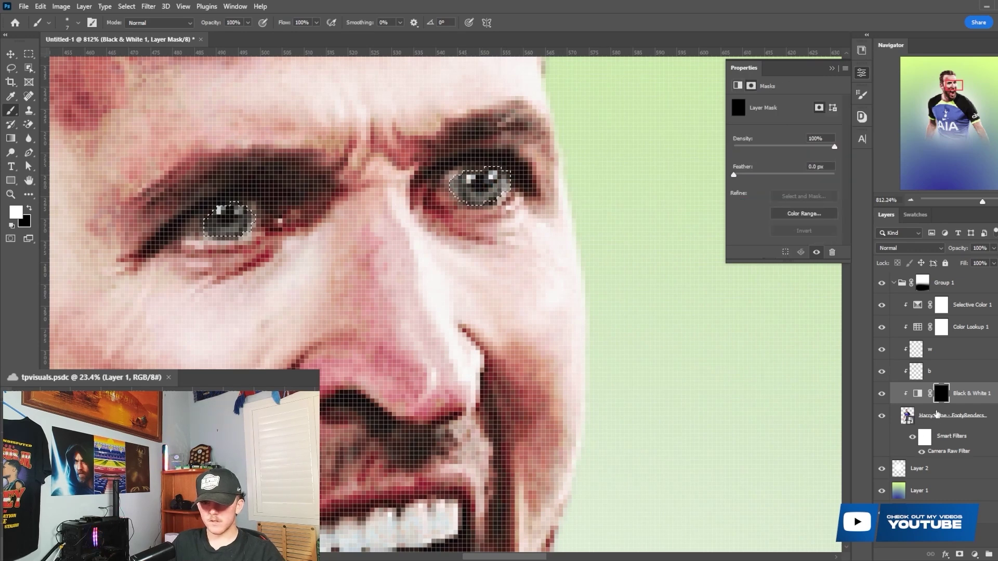
left_click(974, 554)
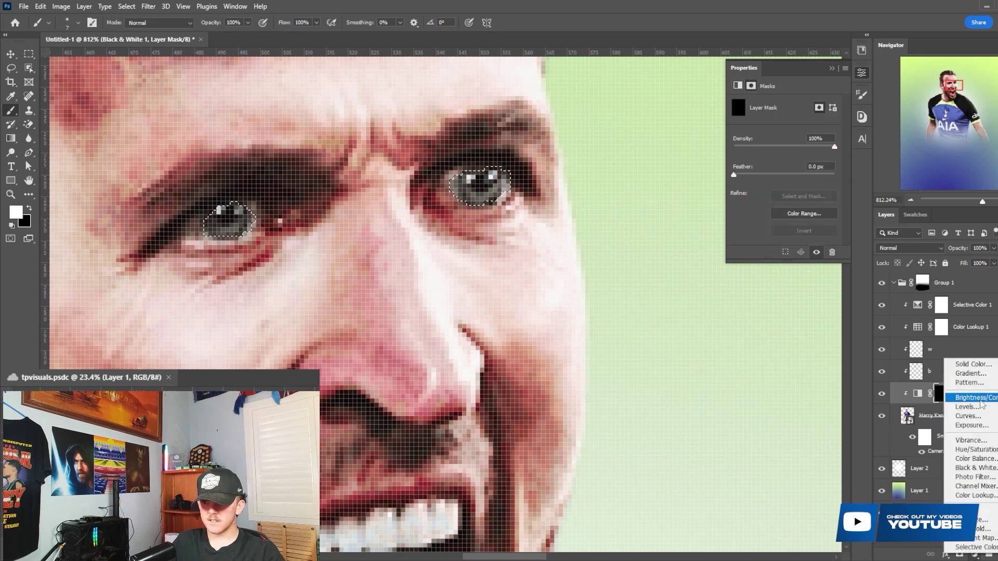
left_click(977, 399)
left_click_drag(785, 134, 815, 134)
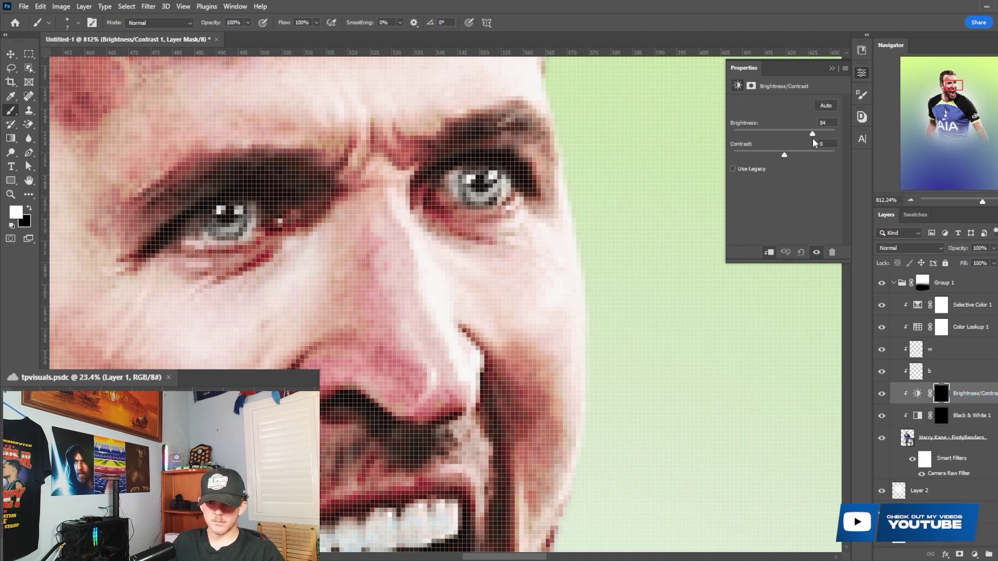
scroll(686, 215, "down", 5)
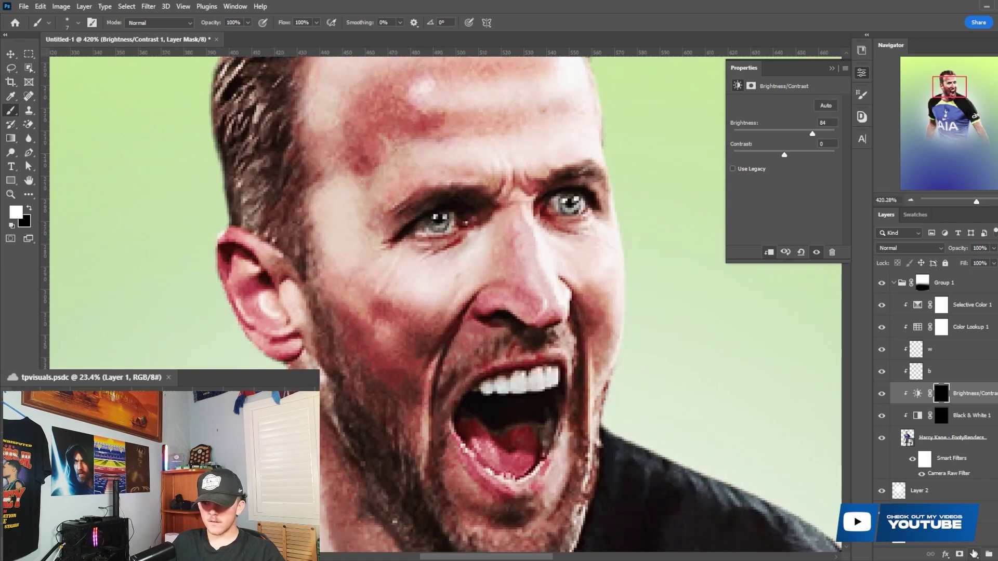
- Add a bright cyan Solid Color fill above the Brightness/Contrast adjustment and set its blend mode to Color
left_click(973, 554)
left_click(969, 371)
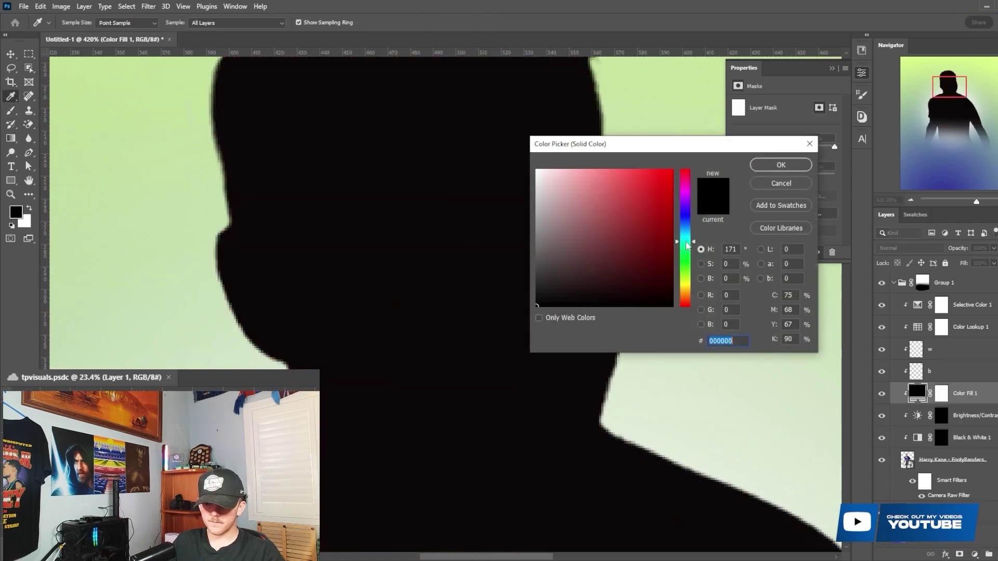
left_click(686, 244)
left_click(668, 182)
left_click(764, 165)
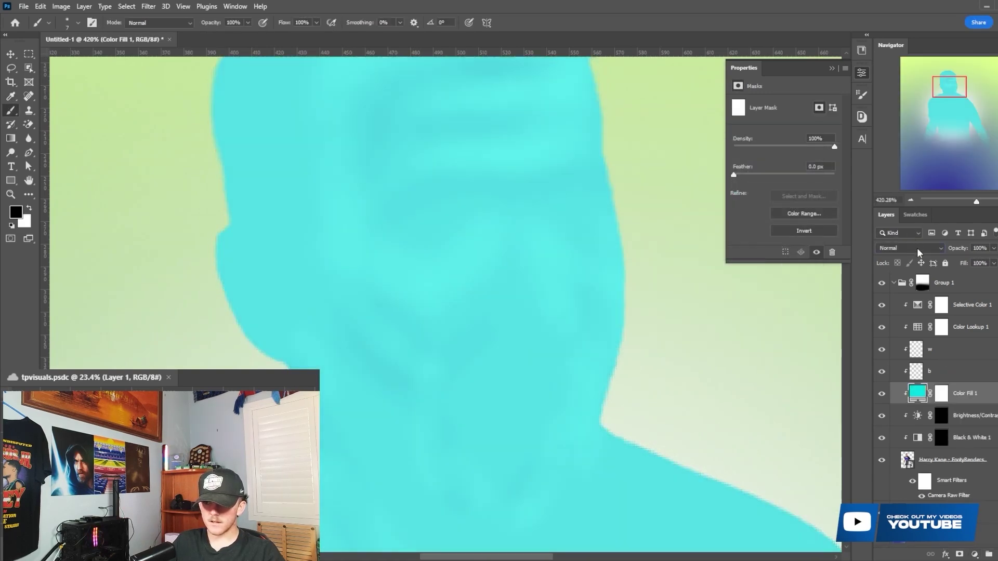
left_click(915, 247)
left_click(929, 468)
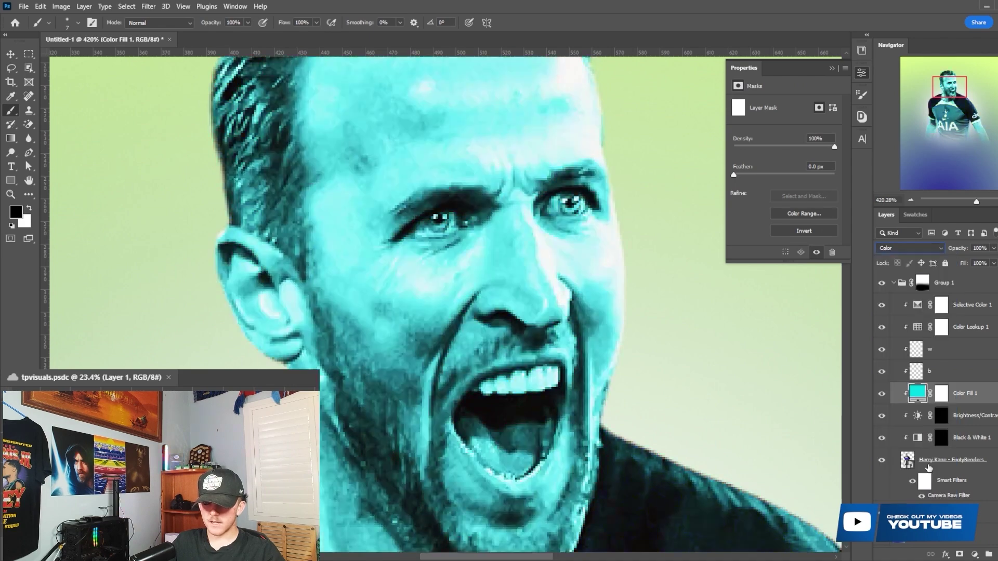
- Invert the cyan fill's mask and paint white over both irises to tint the eyes
left_click(941, 393)
key("x")
key("ctrl+i")
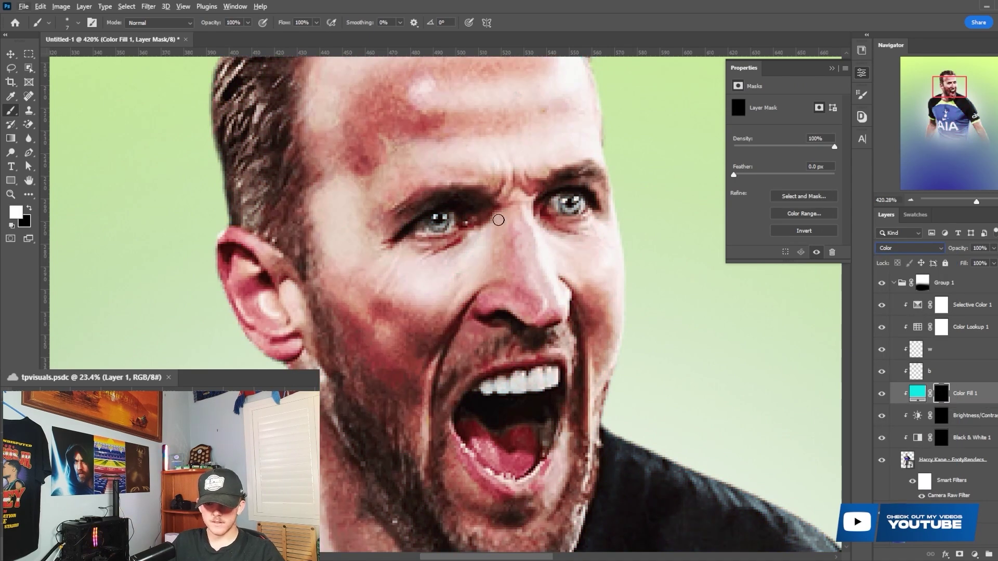
scroll(410, 213, "up", 6, "alt")
left_click_drag(387, 205, 400, 210)
left_click_drag(623, 173, 641, 174)
scroll(563, 233, "down", 12, "alt")
scroll(613, 260, "up", 4, "alt")
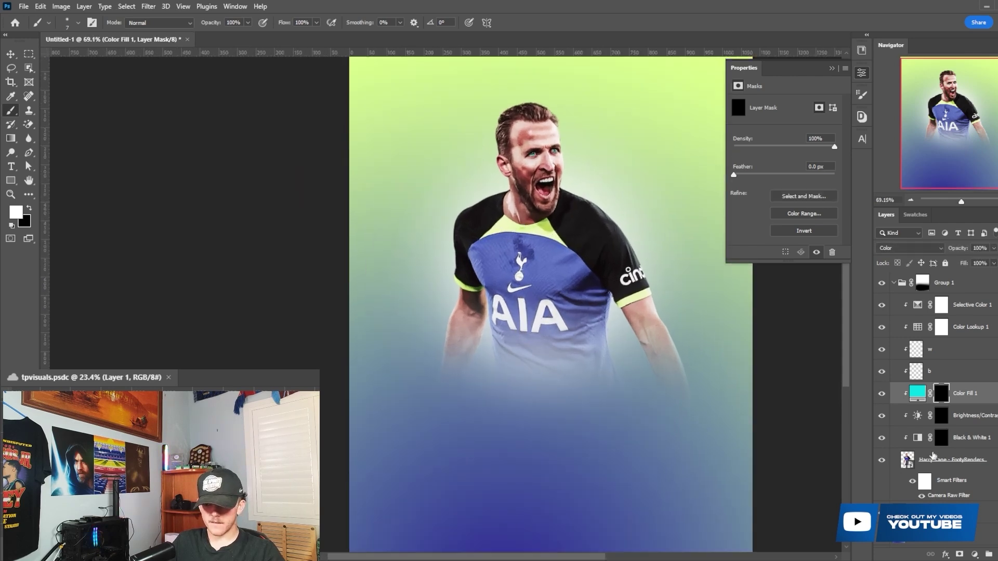
- Add a new clipped layer above layer w and paint black shading down the shirt front at 14% brush flow
left_click(948, 372)
left_click(948, 349)
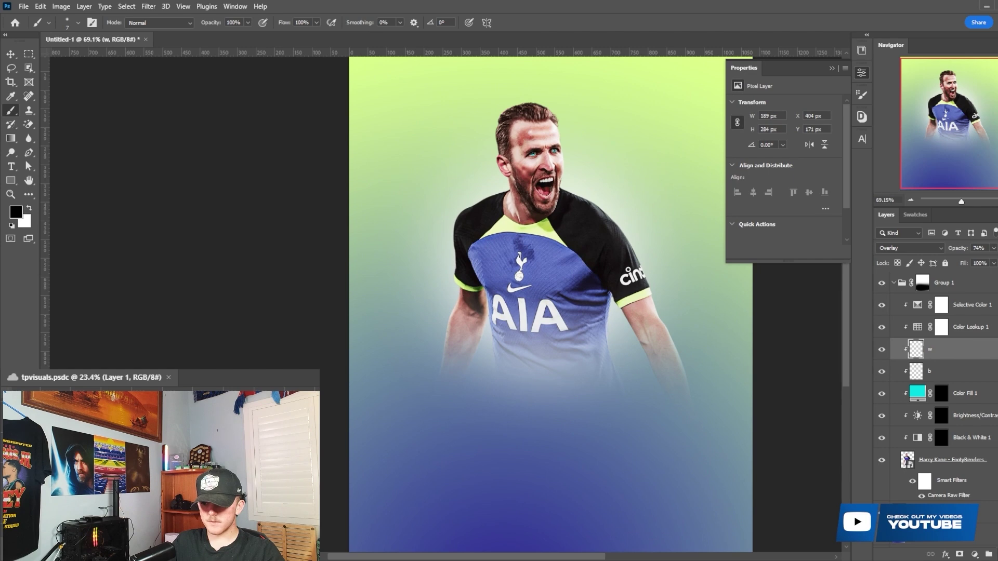
key("ctrl+shift+alt+n")
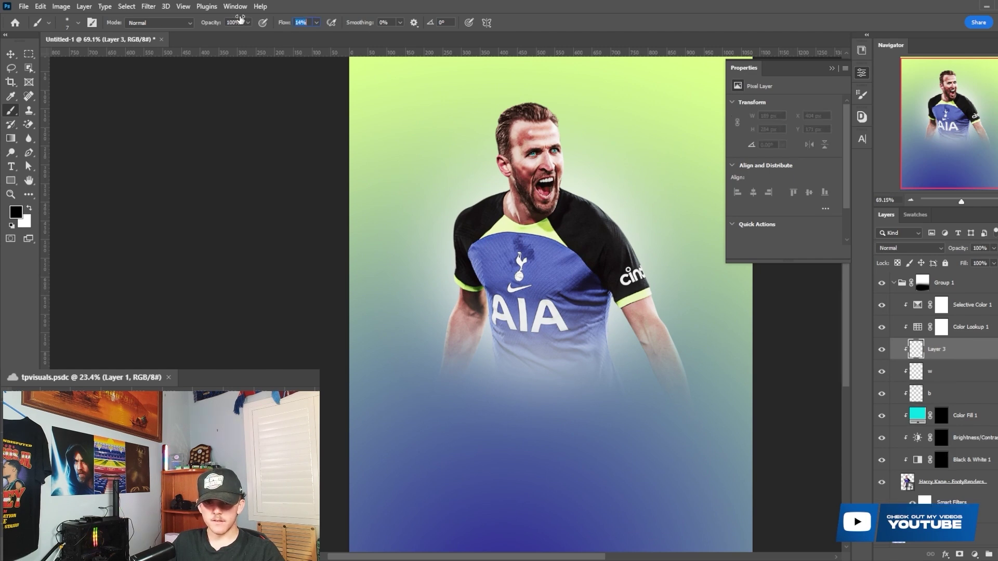
scroll(543, 295, "up", 3)
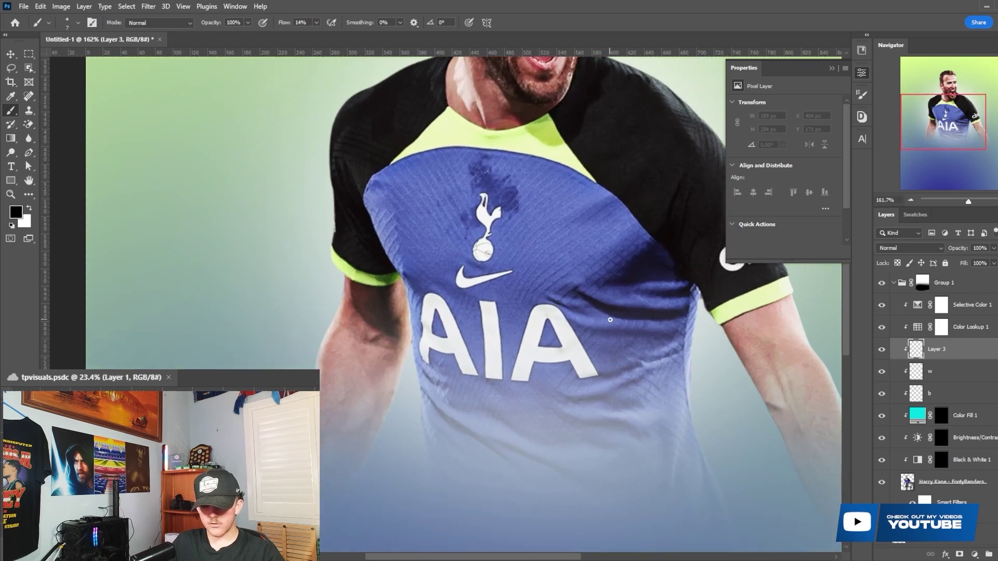
key("bracketright")
key("bracketright")
key("bracketright")
mouse_move(599, 310)
left_mouse_down()
mouse_move(677, 320)
mouse_move(623, 389)
mouse_move(480, 405)
mouse_move(596, 424)
left_mouse_up()
key("bracketright")
- Set the shirt shading layer's blend mode to Overlay and toggle its visibility to compare the shadows
left_click(912, 246)
left_click(909, 378)
left_click(882, 351)
left_click(882, 350)
- Enlarge the brush and darken the shirt folds beside and above the AIA lettering
mouse_move(661, 312)
left_mouse_down()
mouse_move(531, 288)
mouse_move(637, 302)
mouse_move(624, 301)
mouse_move(694, 283)
left_mouse_up()
key("bracketright")
key("bracketright")
key("bracketright")
mouse_move(526, 310)
left_mouse_down()
mouse_move(438, 281)
mouse_move(490, 299)
mouse_move(445, 270)
mouse_move(523, 279)
mouse_move(487, 263)
mouse_move(614, 213)
mouse_move(578, 233)
mouse_move(652, 238)
mouse_move(641, 276)
left_mouse_up()
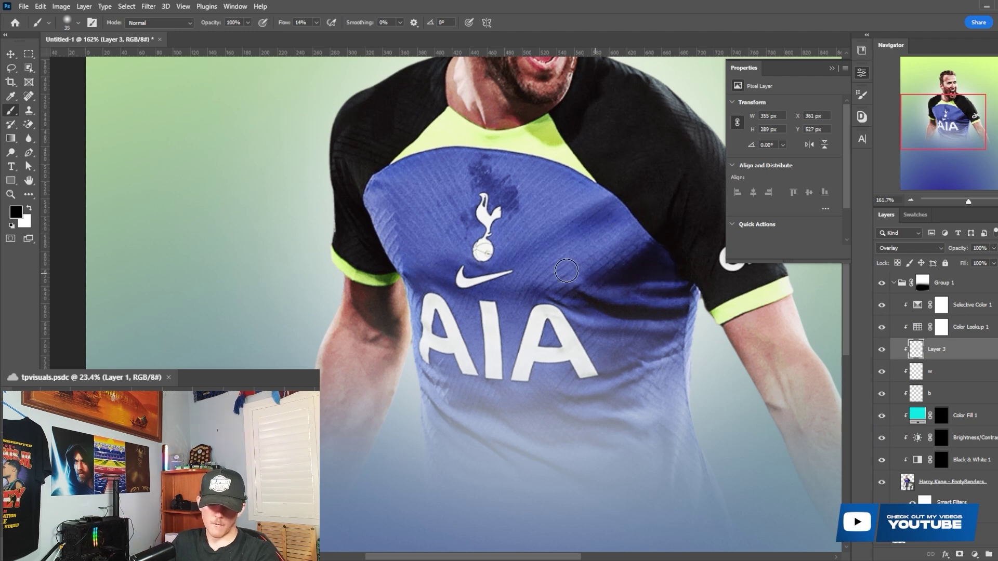
- Paint black shading across the upper shirt, sleeves and arms on the Overlay layer, adjusting the brush size
key("bracketright")
scroll(416, 239, "up", 2)
left_click_drag(414, 234, 341, 205)
key("bracketright")
mouse_move(428, 169)
left_mouse_down()
mouse_move(571, 198)
mouse_move(535, 193)
mouse_move(682, 257)
left_mouse_up()
scroll(703, 216, "down", 2)
key("bracketleft")
left_click_drag(359, 268, 395, 293)
mouse_move(359, 259)
left_mouse_down()
mouse_move(383, 268)
mouse_move(377, 311)
mouse_move(368, 301)
mouse_move(375, 366)
mouse_move(375, 330)
mouse_move(324, 418)
left_mouse_up()
scroll(642, 276, "down", 4)
mouse_move(720, 268)
left_mouse_down()
mouse_move(721, 302)
mouse_move(704, 281)
left_mouse_up()
scroll(727, 401, "up", 2)
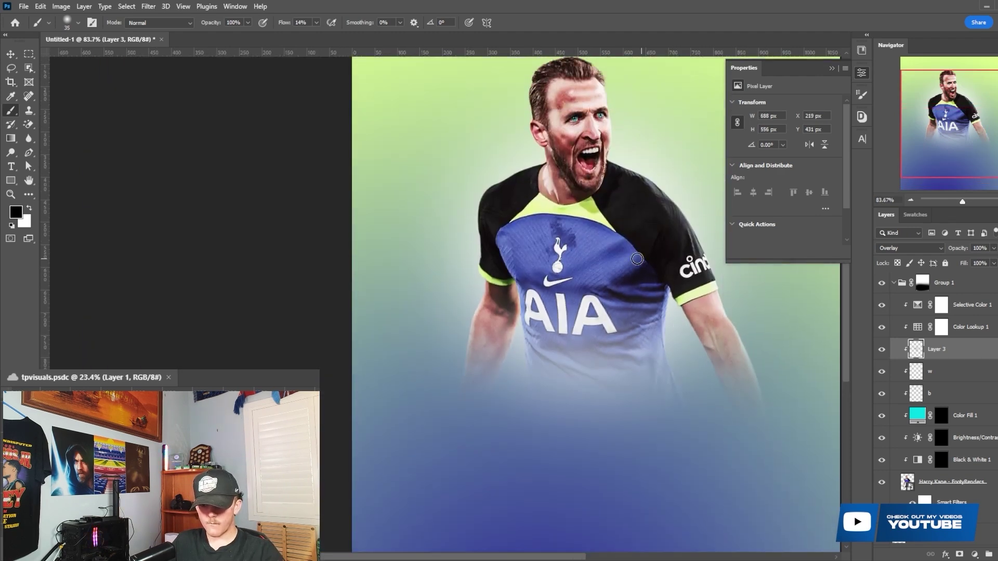
- Extend the black shading up toward the shoulders and collar, checking it close up and on the whole poster
scroll(512, 210, "down", 3)
scroll(498, 249, "up", 5)
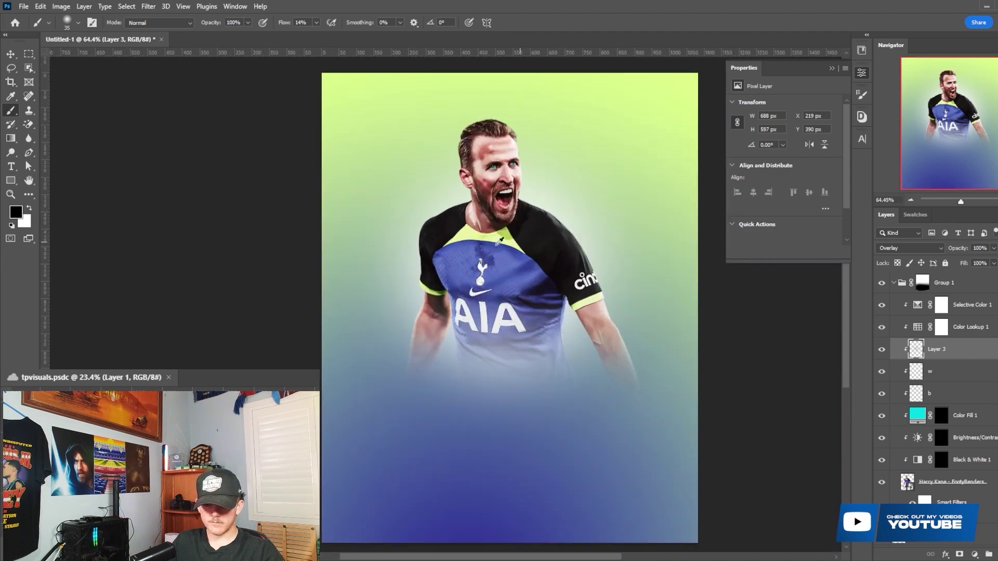
scroll(447, 186, "down", 3)
scroll(639, 229, "up", 3)
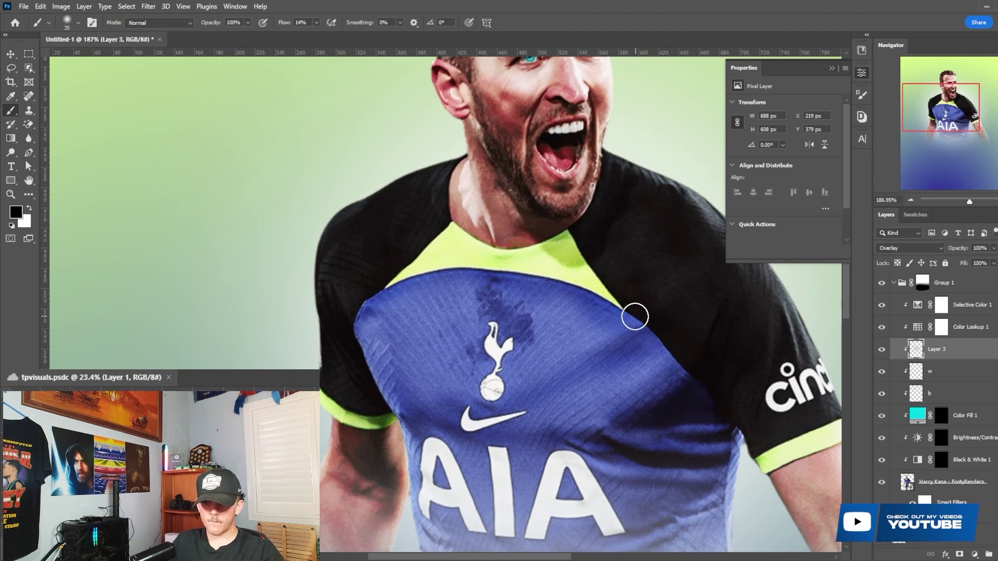
scroll(641, 318, "down", 3)
scroll(633, 312, "up", 3)
scroll(616, 329, "down", 3)
scroll(642, 312, "up", 2)
scroll(642, 312, "down", 2)
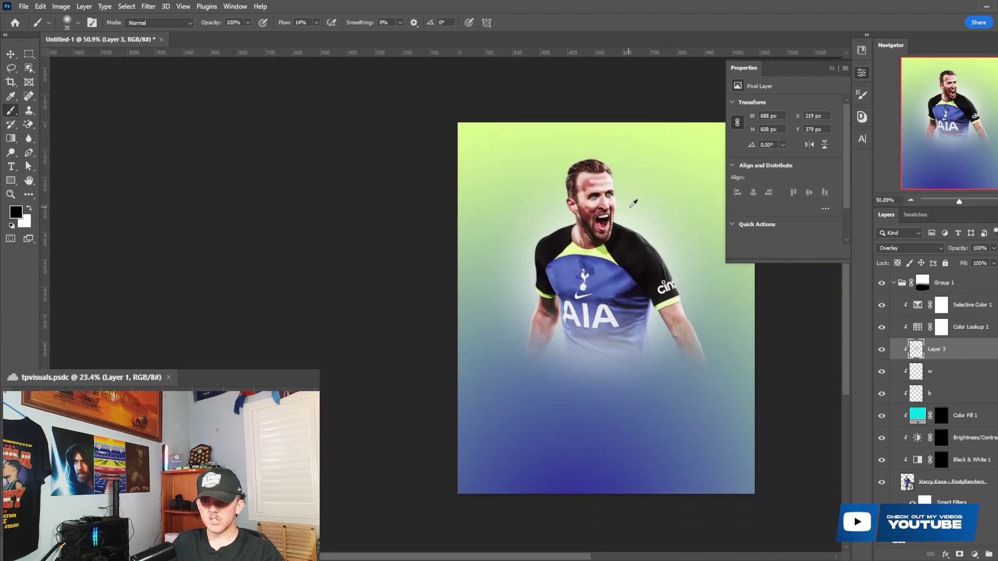
scroll(679, 269, "up", 1)
- Add another clipped layer above the shirt shadows and paint white highlights along the cinch-sleeve arm and shoulder edge
key("ctrl+shift+alt+n")
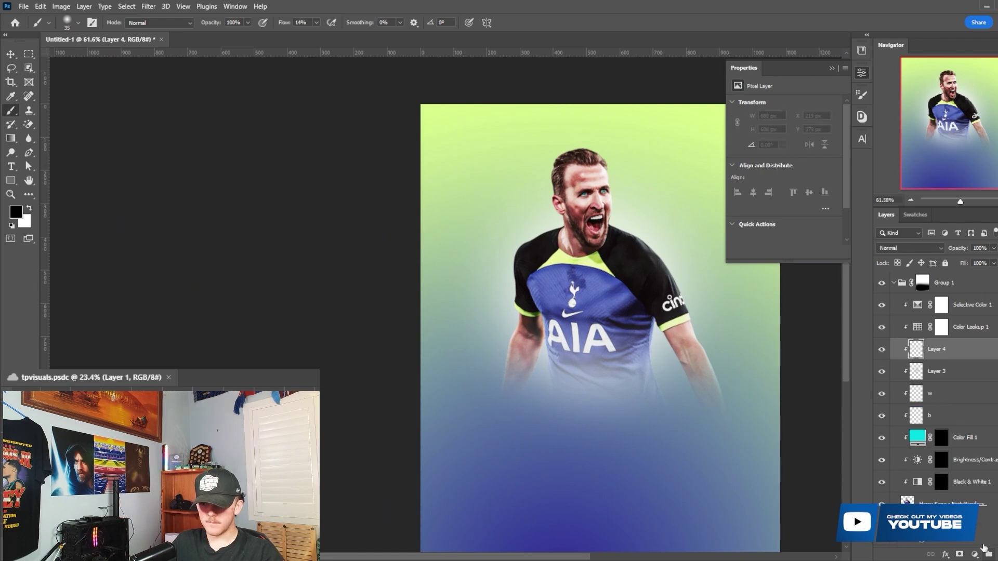
scroll(646, 268, "up", 2)
key("x")
scroll(684, 219, "up", 2)
key("bracketright")
key("bracketright")
scroll(623, 229, "up", 3)
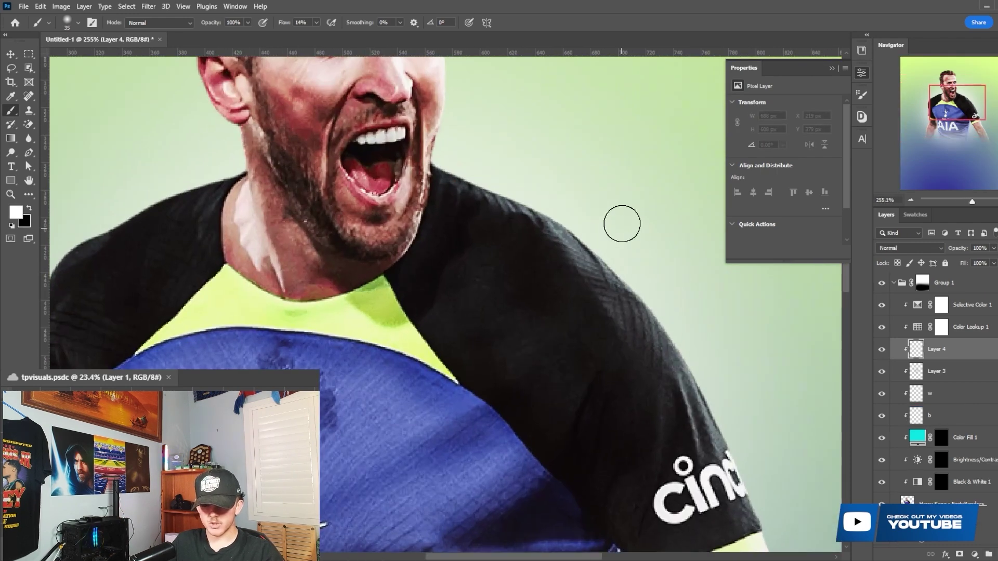
mouse_move(769, 530)
left_mouse_down()
mouse_move(665, 390)
mouse_move(676, 413)
mouse_move(670, 366)
mouse_move(589, 307)
mouse_move(608, 331)
mouse_move(616, 325)
mouse_move(531, 262)
mouse_move(619, 302)
mouse_move(747, 452)
mouse_move(530, 263)
mouse_move(580, 291)
mouse_move(385, 190)
left_mouse_up()
key("bracketleft")
scroll(397, 251, "up", 2)
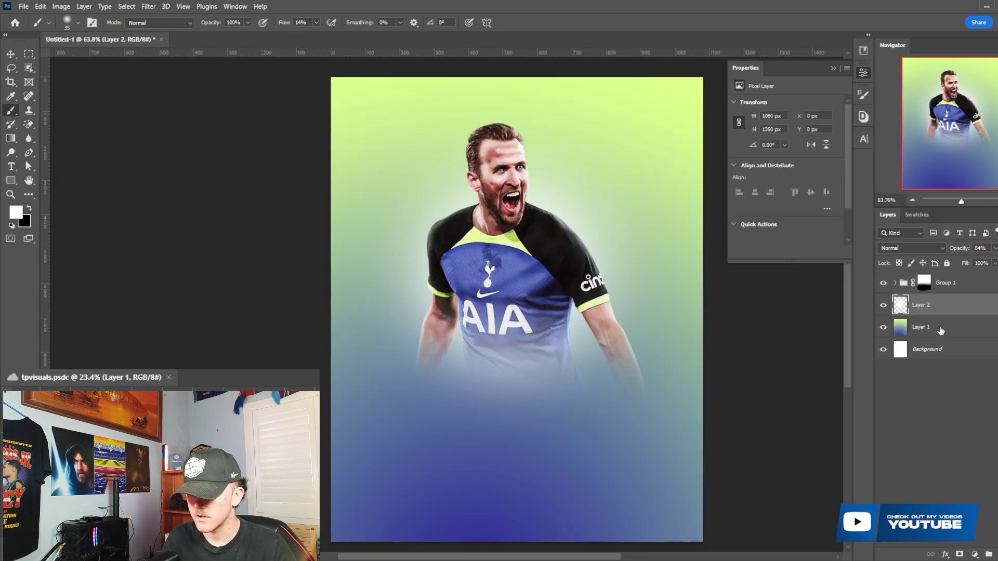
- Add the text "10" in white Tungsten Bold directly above the gradient layer
left_click(941, 330)
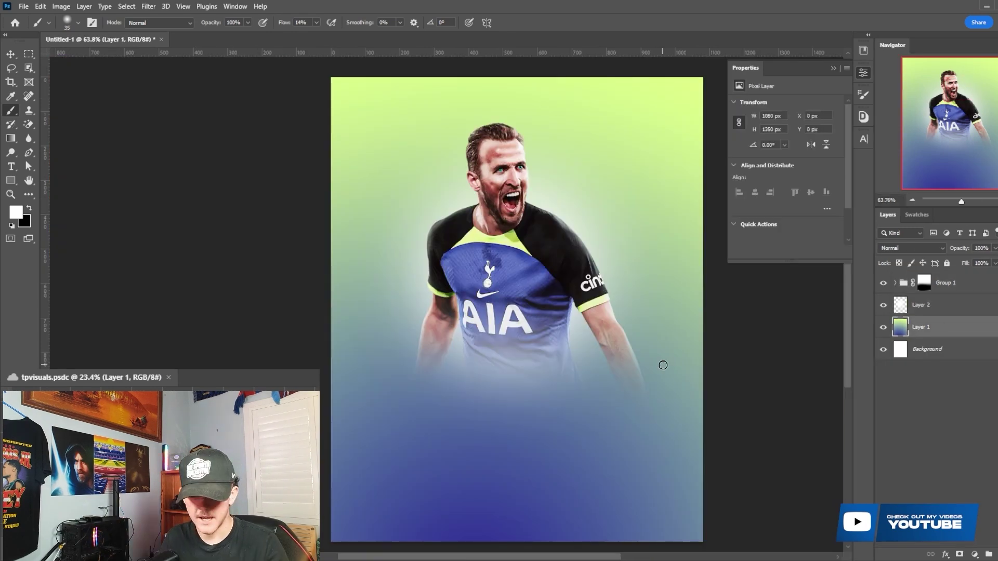
key("t")
left_click(576, 315)
left_click_drag(664, 387, 556, 378)
key("BackSpace")
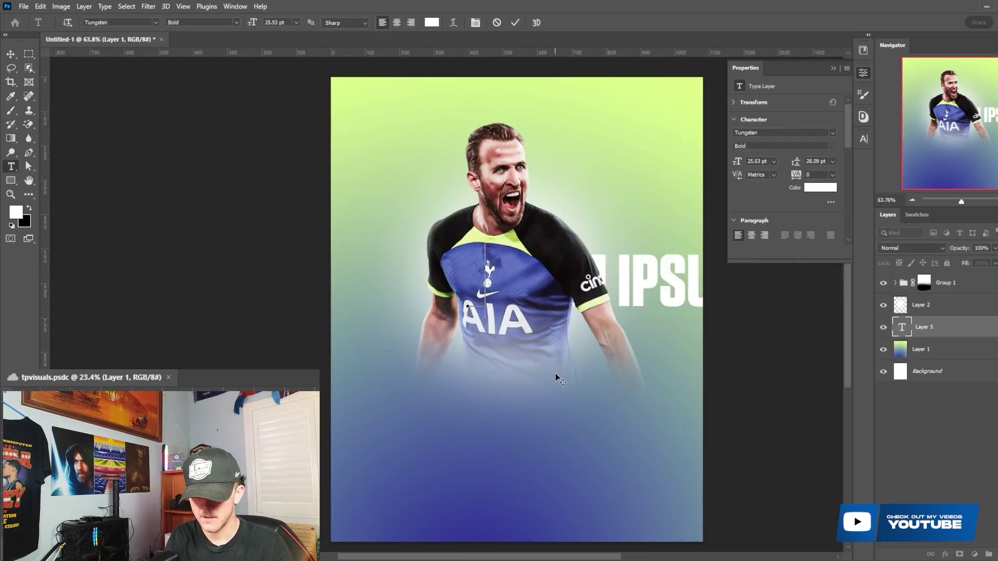
left_click(514, 23)
- Scale the 10 to about 503% behind the player and nudge it slightly to the left
key("ctrl+t")
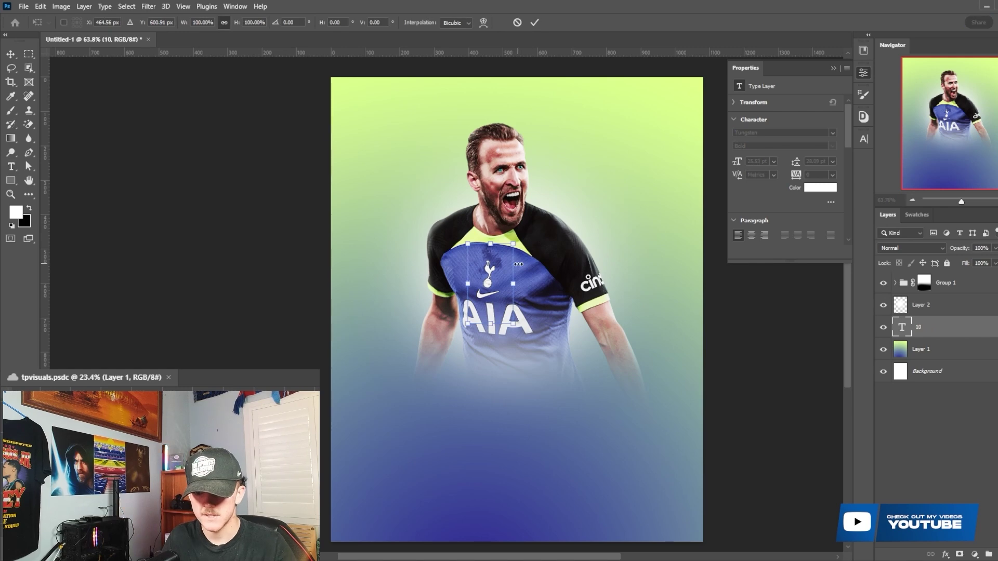
left_click_drag(519, 274, 625, 287)
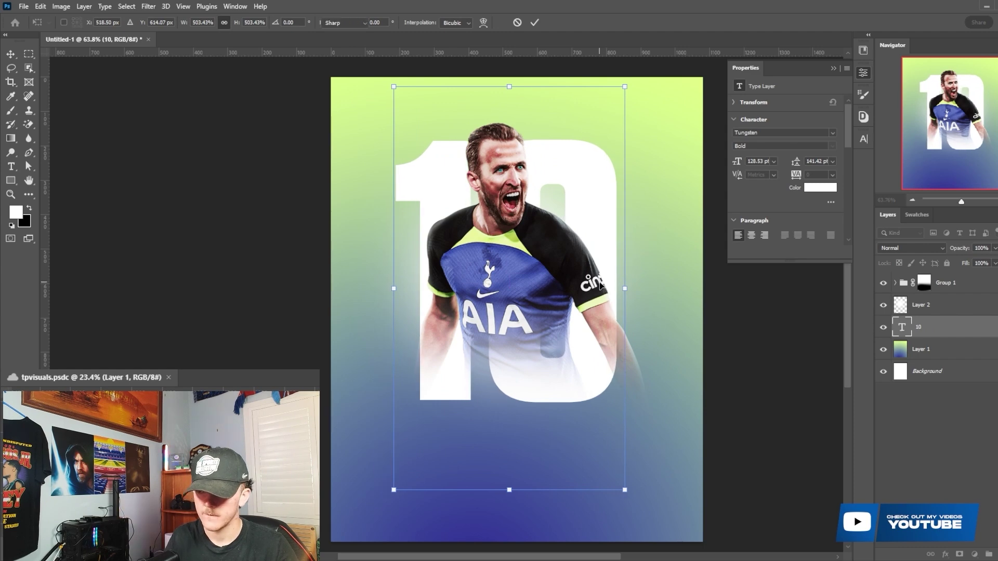
key("Return")
key("Left")
key("Left")
key("Left")
key("Left")
key("Left")
key("Left")
key("Left")
key("Left")
key("Left")
key("Left")
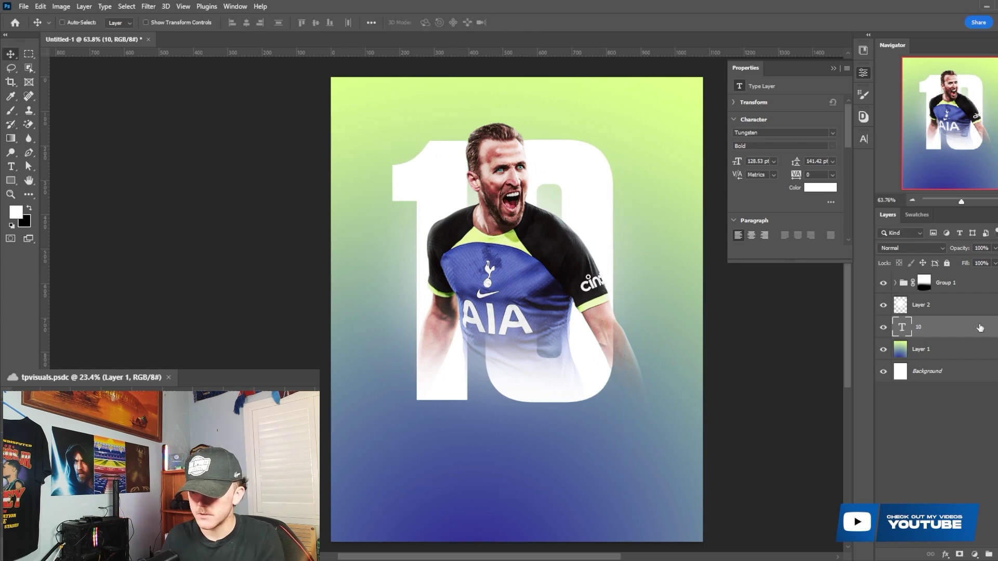
- Duplicate the 10 text layer, bring the copy above the player group and set its fill to 0%
key("ctrl+j")
key("ctrl+shift+bracketright")
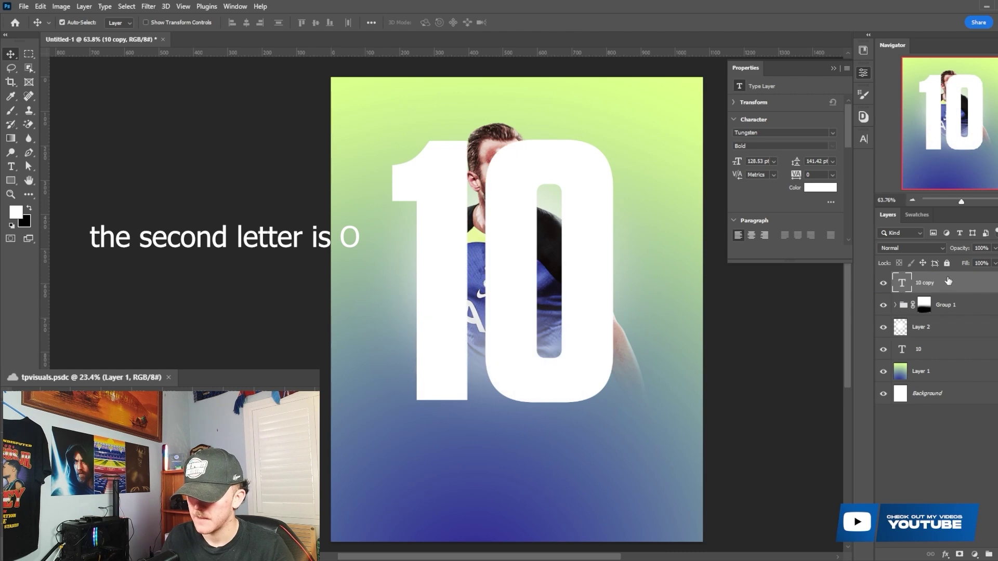
type("0")
key("Return")
- Give the 10 copy a 2 px outside stroke in white (ffffff)
double_click(978, 289)
left_click(633, 374)
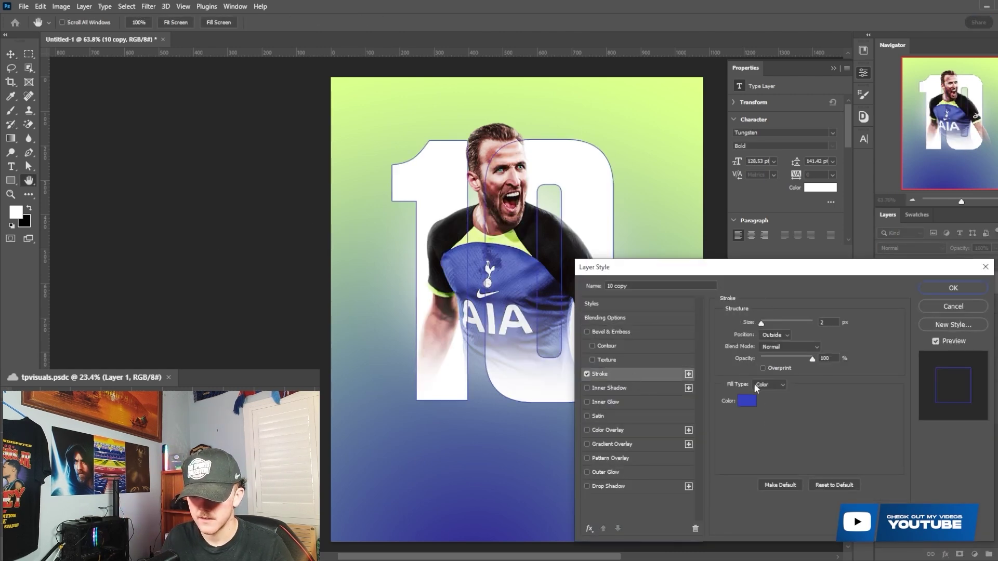
left_click(747, 401)
type("ffffff")
left_click(777, 166)
left_click(951, 288)
- Convert the outlined 10 copy to a smart object and add a layer mask to it
right_click(945, 288)
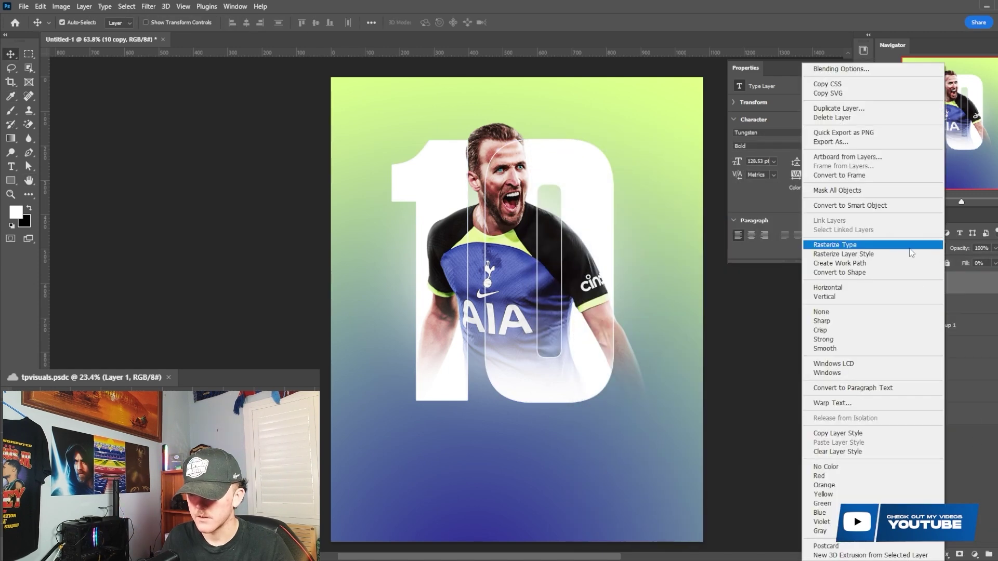
left_click(877, 205)
left_click(960, 555)
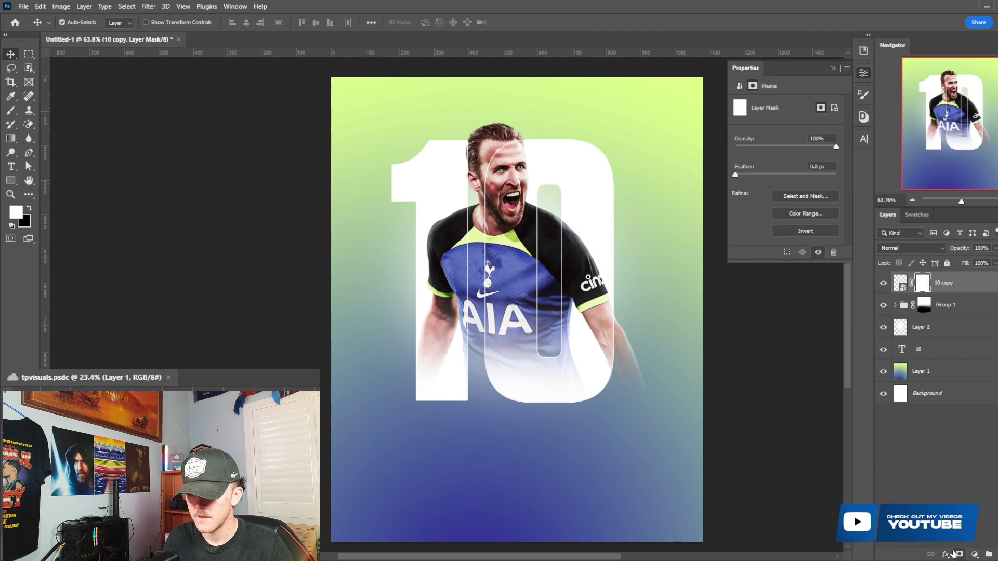
- Paint softly with black on the outlined 10's layer mask to fade parts of the outline, using a soft 600 px brush at 14% flow
key("b")
key("bracketright")
key("bracketright")
key("bracketright")
key("bracketright")
key("bracketright")
key("bracketright")
key("bracketright")
key("bracketright")
key("bracketright")
key("bracketright")
key("bracketright")
key("bracketright")
key("bracketright")
key("bracketright")
key("bracketright")
key("bracketright")
right_click(509, 267)
left_click(532, 358)
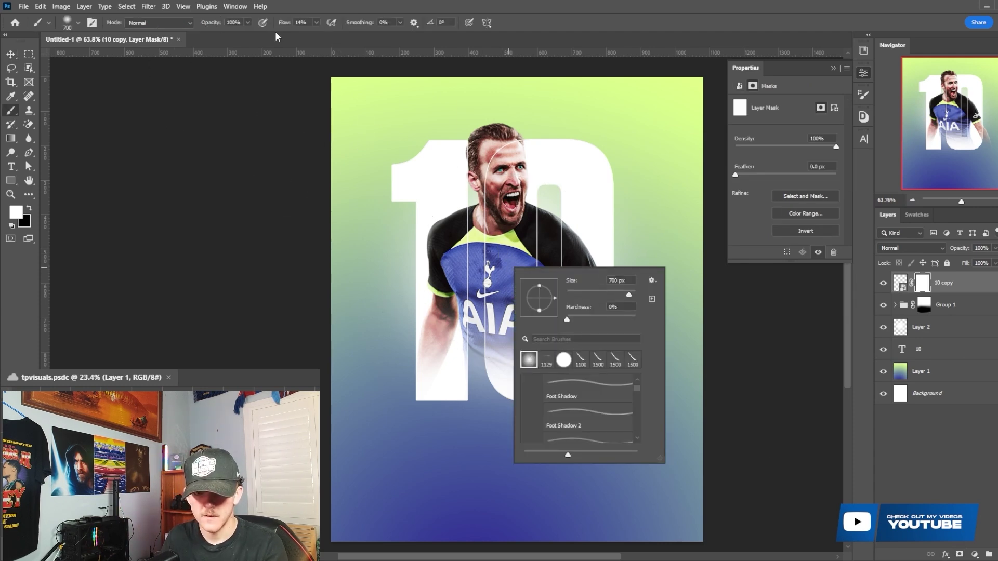
left_click(500, 267)
key("bracketleft")
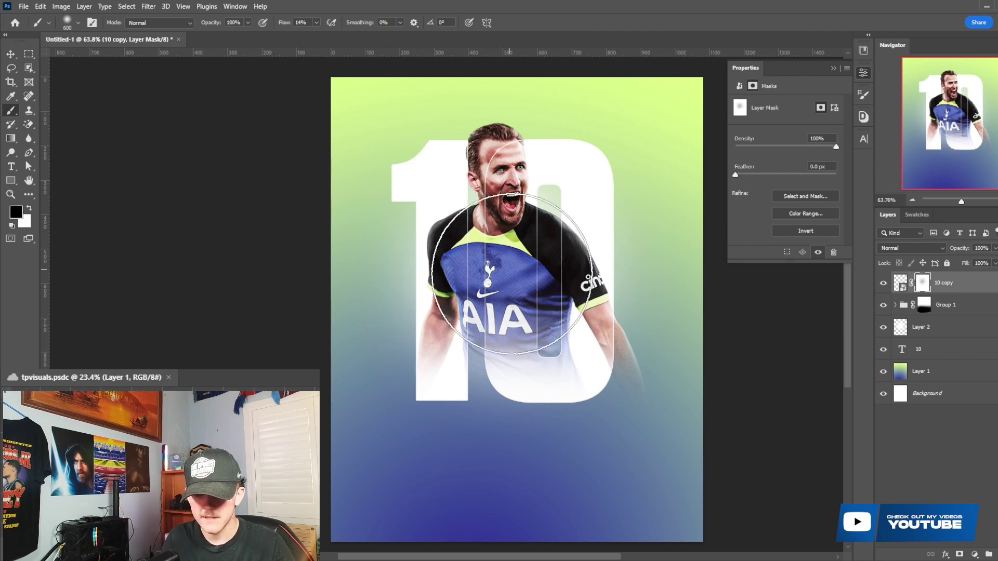
mouse_move(515, 257)
left_mouse_down()
mouse_move(513, 236)
mouse_move(515, 260)
left_mouse_up()
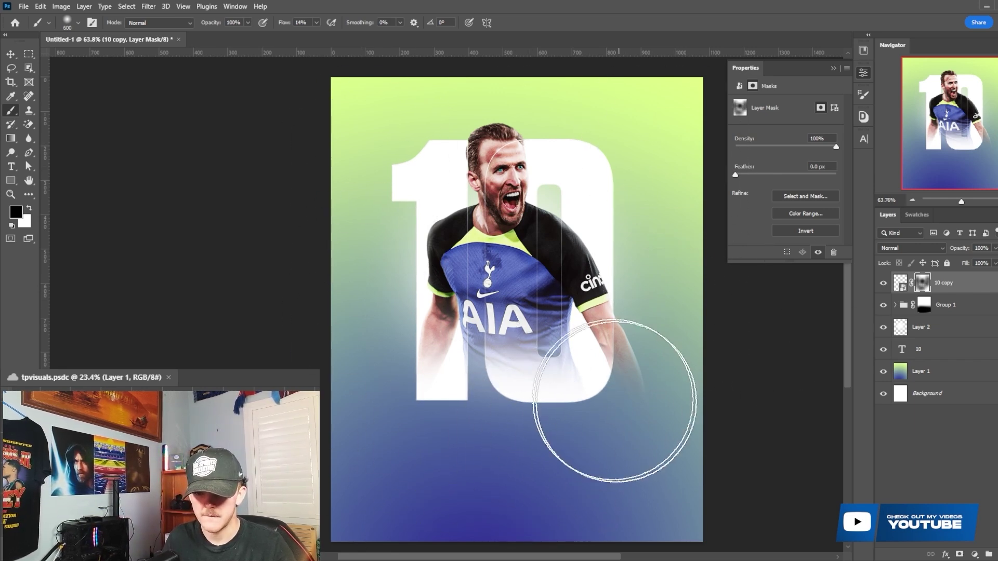
left_click(884, 283)
left_click(883, 283)
left_click(883, 284)
left_click(883, 285)
scroll(459, 152, "down", 2)
scroll(458, 152, "up", 1)
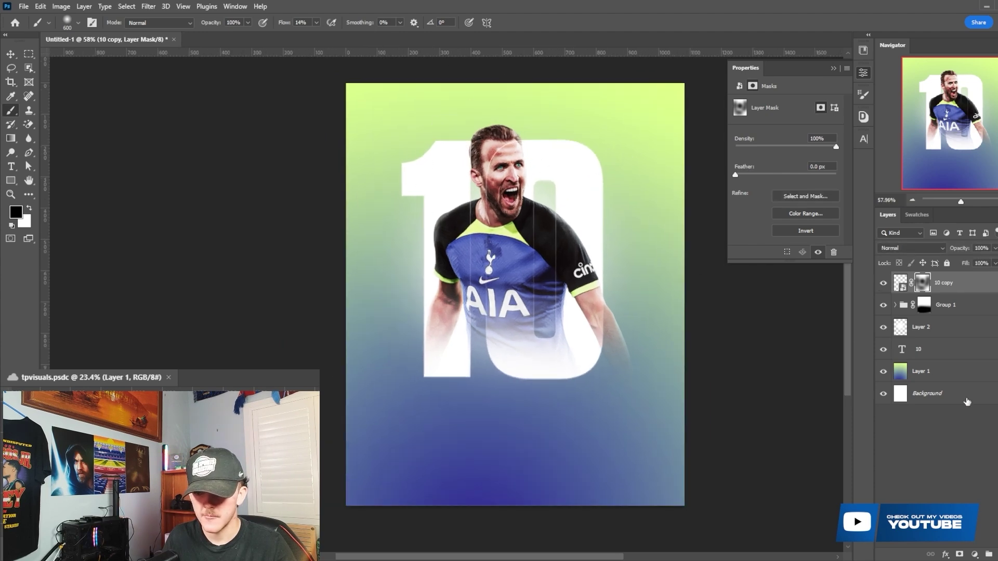
- Add a new top layer and paint white glow spots on the corners of the 10 with a soft brush of about 90 px
key("ctrl+shift+alt+n")
key("x")
scroll(519, 208, "up", 1)
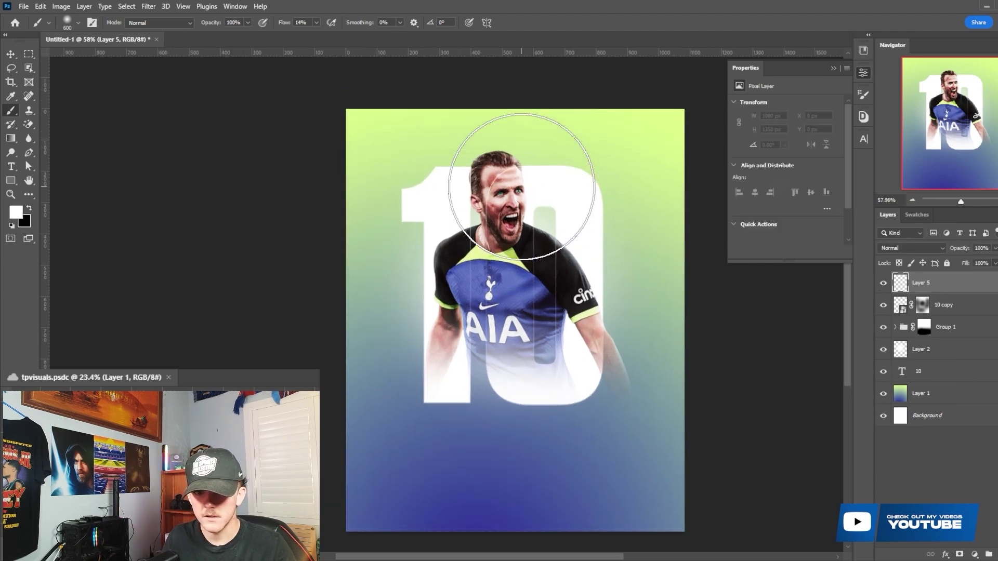
key("bracketleft")
key("bracketleft")
key("bracketleft")
key("bracketleft")
key("bracketleft")
key("bracketleft")
key("bracketleft")
key("bracketleft")
key("bracketleft")
key("bracketleft")
left_click(437, 166)
key("bracketleft")
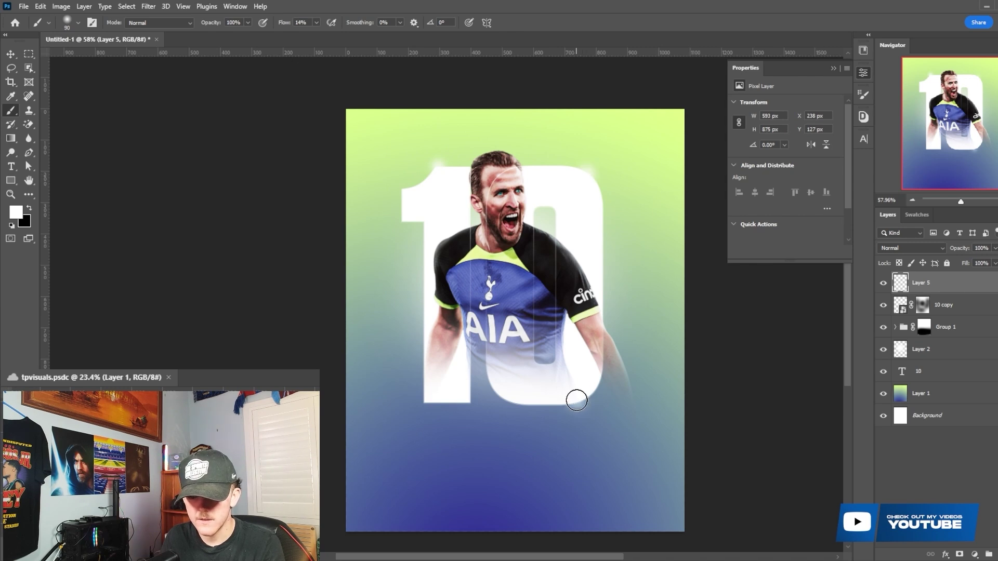
- Set the glow layer's blend mode to Overlay and its opacity to 82%, comparing the result with the layer hidden
left_click(911, 248)
left_click(902, 379)
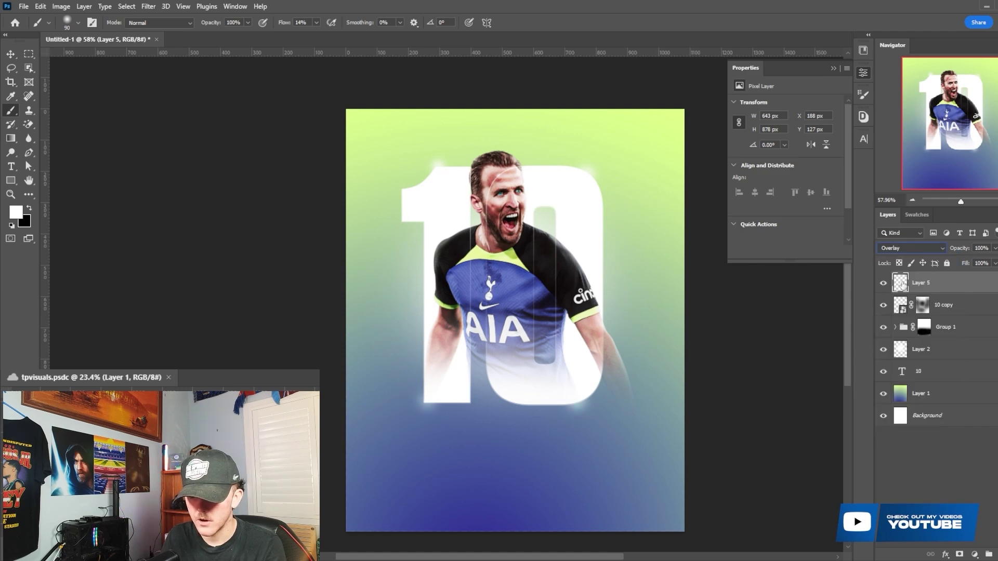
left_click(883, 282)
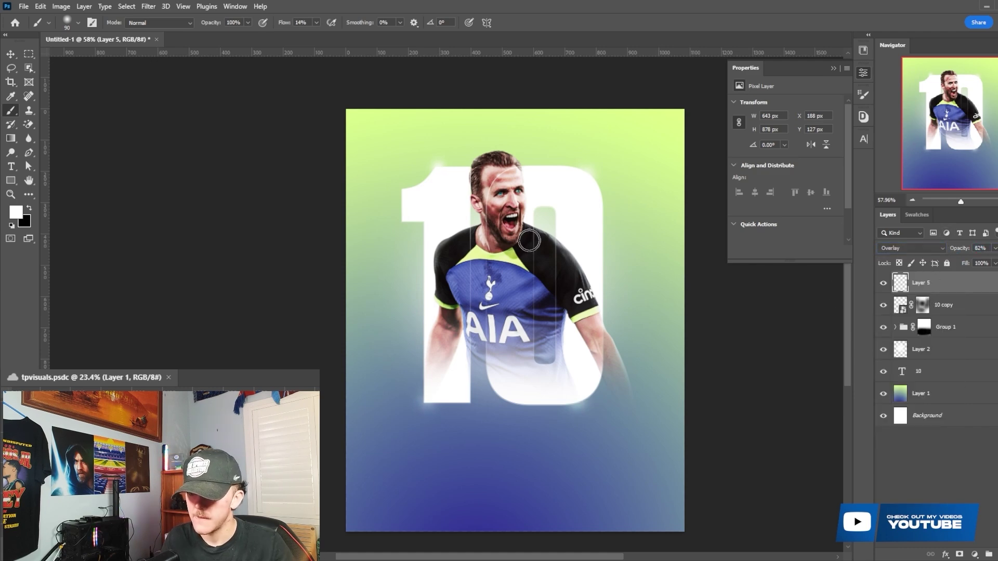
left_click(883, 283)
scroll(370, 274, "up", 2)
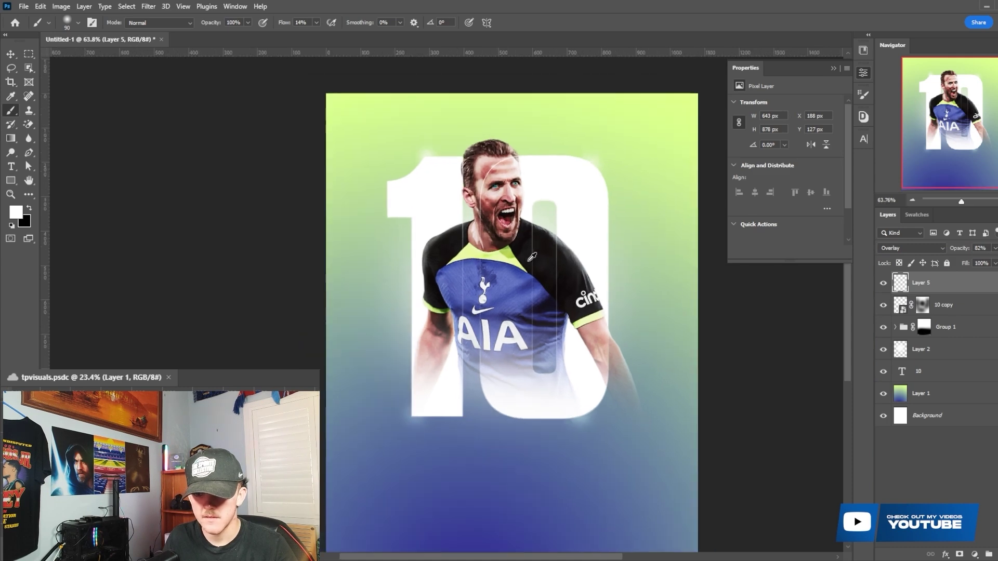
scroll(556, 291, "down", 2)
scroll(505, 289, "up", 2)
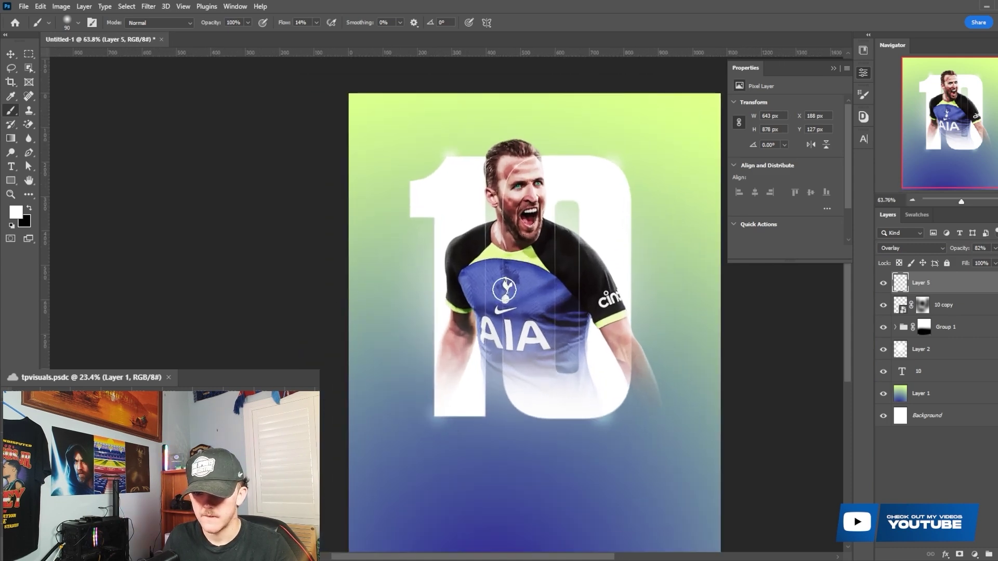
- Convert the 10 text layer behind the player to a smart object
scroll(502, 198, "down", 1)
key("t")
key("alt+t")
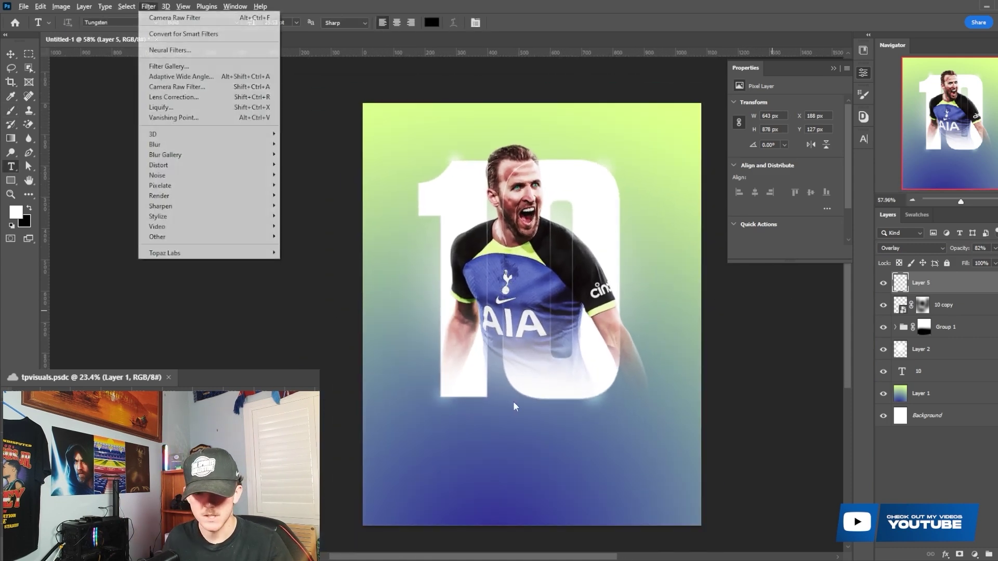
left_click(494, 367)
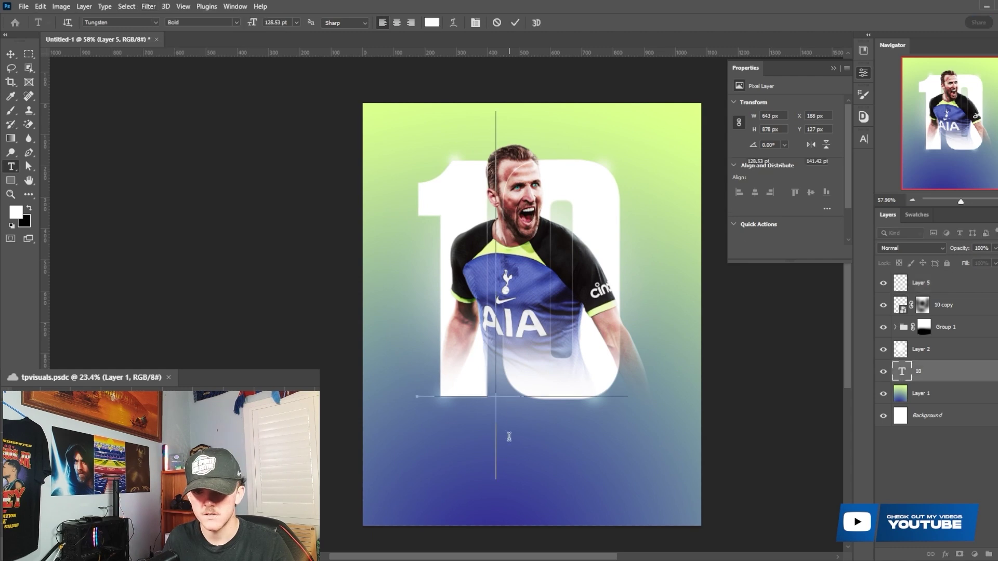
left_click(515, 22)
right_click(941, 371)
left_click(878, 205)
- Add the white text HARRY KANE in Tungsten Bold below the 10
scroll(468, 457, "down", 1)
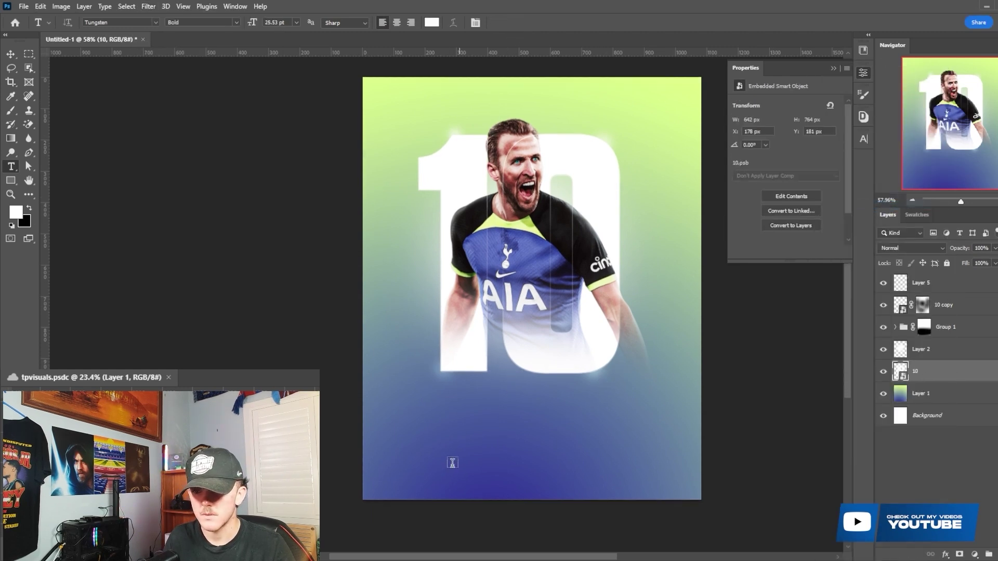
left_click(453, 464)
type("HARRY KANE")
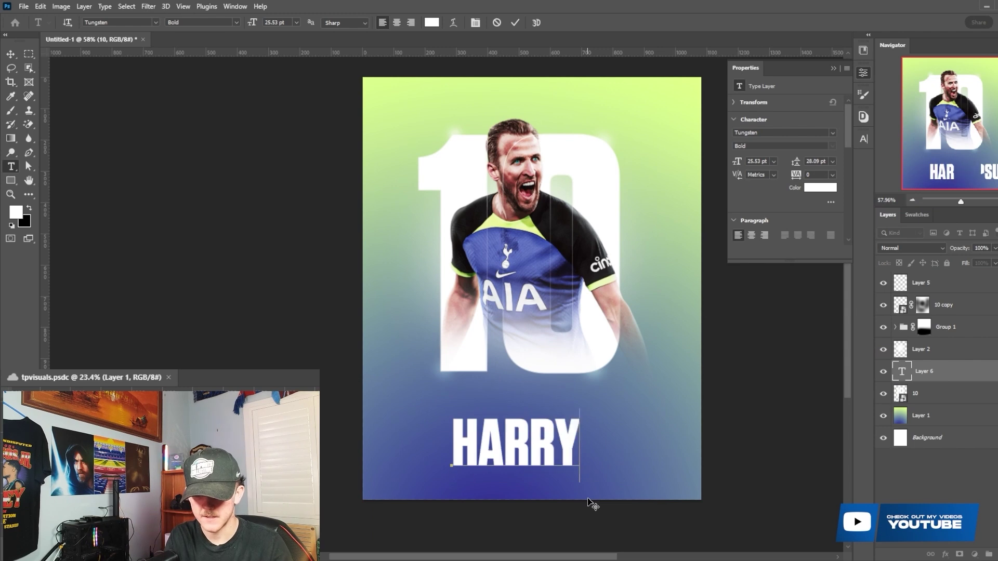
left_click(515, 23)
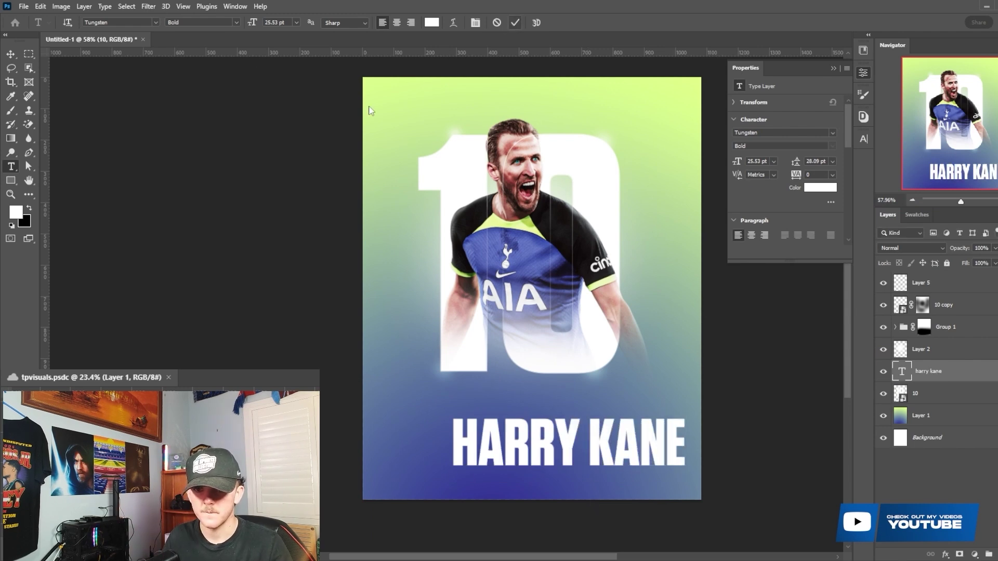
- Select the whole canvas, align the HARRY KANE text to its horizontal centre and deselect
left_click(28, 54)
left_click_drag(354, 70, 726, 515)
key("b")
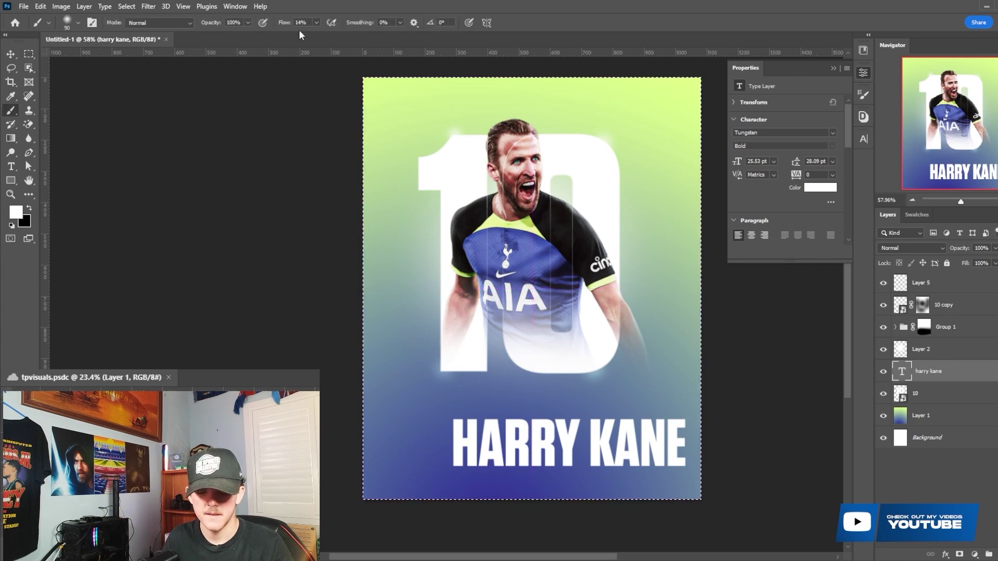
key("v")
left_click(246, 22)
key("ctrl+d")
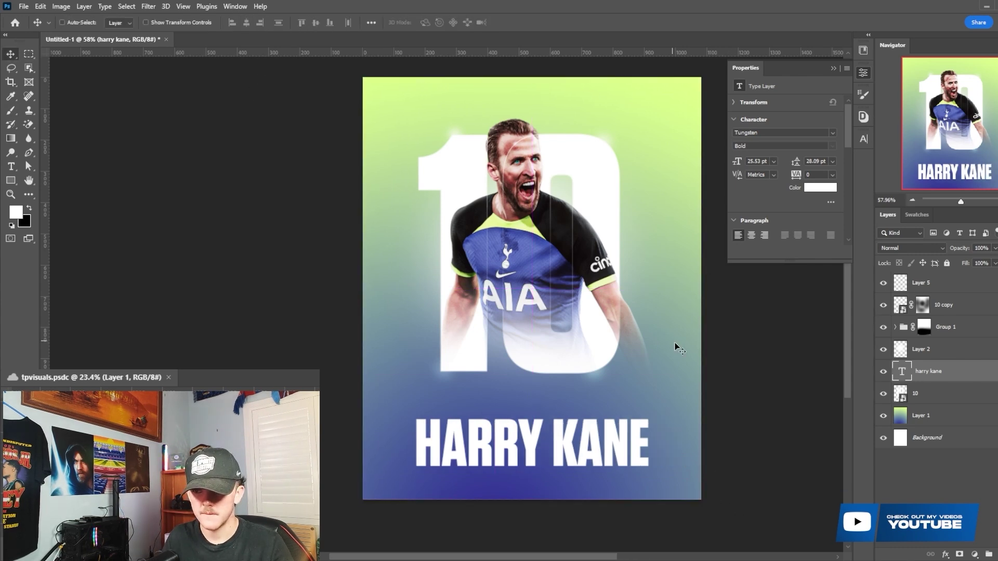
- Scale the HARRY KANE text down to about 11.56 pt near the poster's lower edge and centre its paragraph alignment
key("ctrl+t")
left_click_drag(530, 478, 531, 438)
left_click_drag(542, 424, 542, 458)
left_click(752, 235)
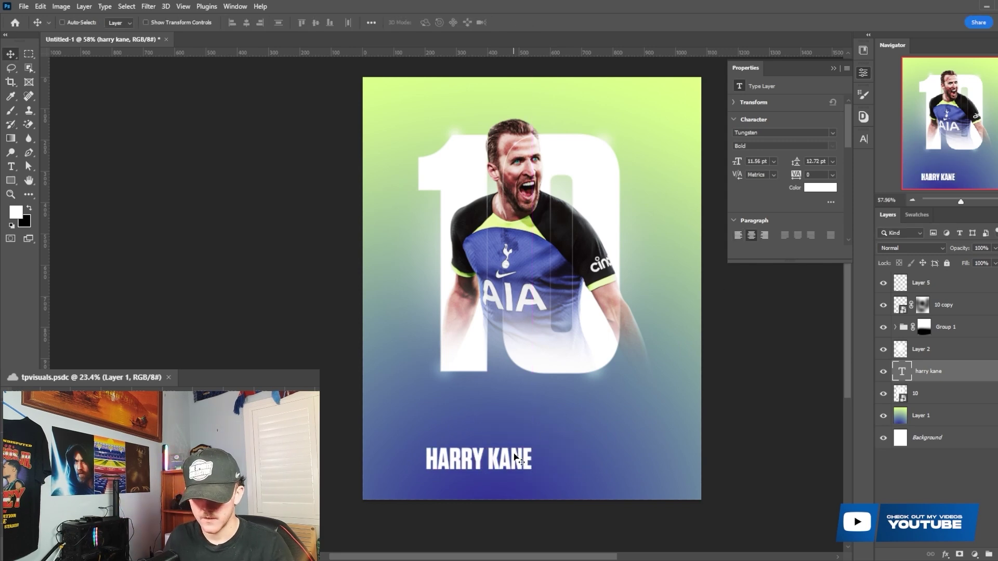
- Move the HARRY KANE text 170 px right onto the poster's vertical centre line
key("ctrl+t")
left_click_drag(505, 460, 556, 460)
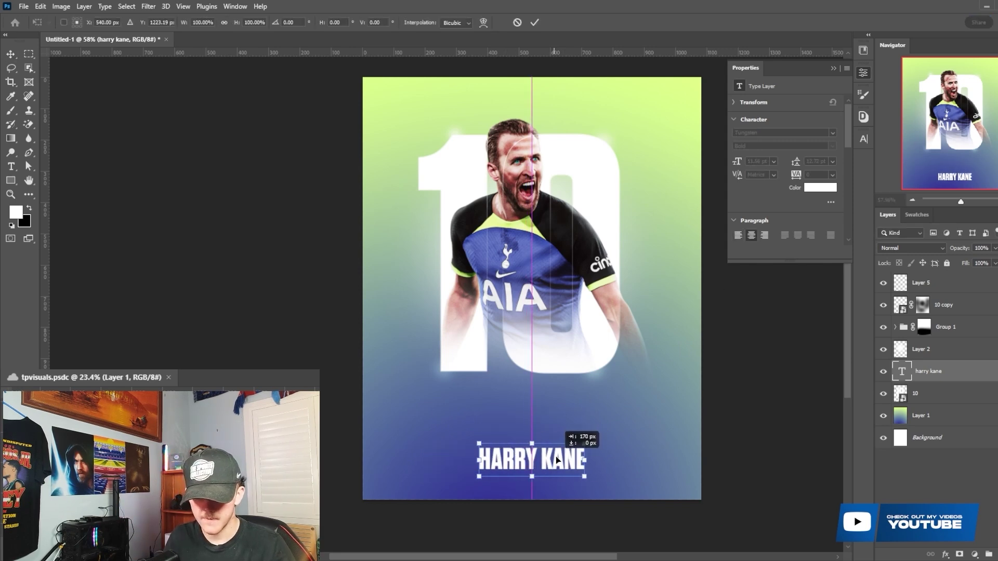
left_click(534, 22)
- Set the HARRY KANE text's tracking to 580 and its font size to 6 pt
left_click_drag(796, 175, 802, 178)
type("580")
key("Return")
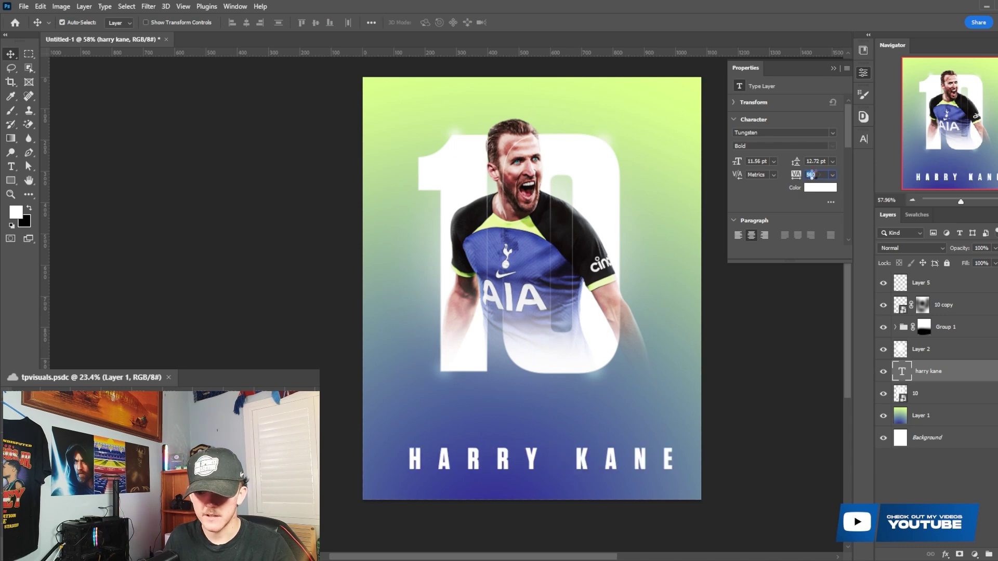
left_click_drag(737, 165, 731, 165)
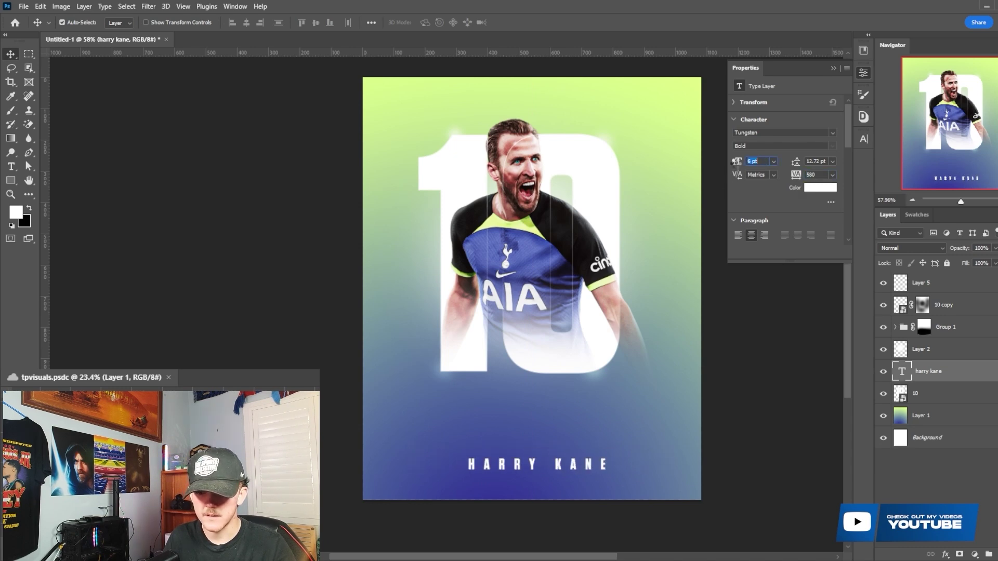
- Recentre the widely spaced HARRY KANE text horizontally against a full-canvas selection and clear the selection
left_click(28, 54)
left_click_drag(363, 77, 700, 500)
left_click(10, 53)
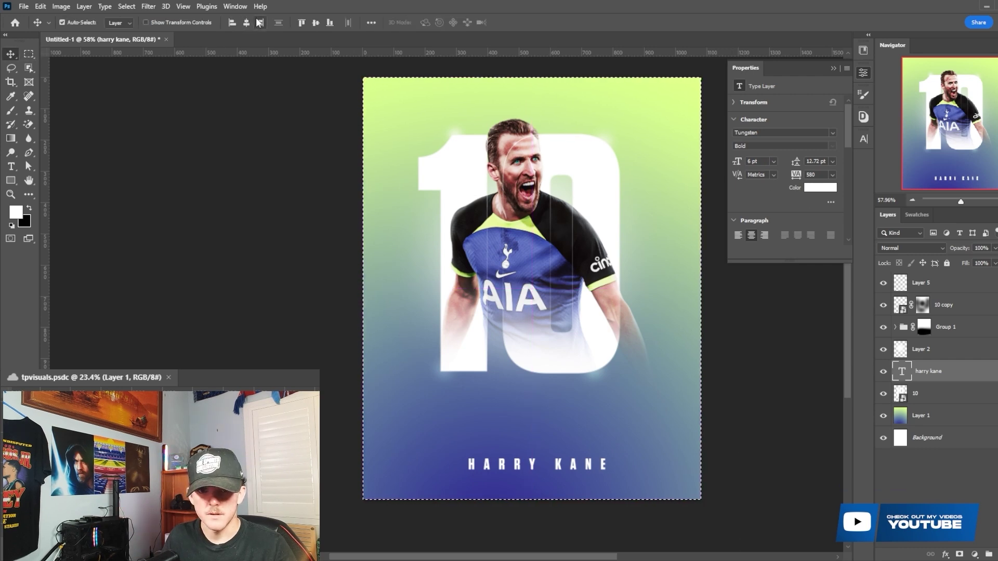
left_click(247, 23)
key("ctrl+d")
scroll(607, 327, "up", 1)
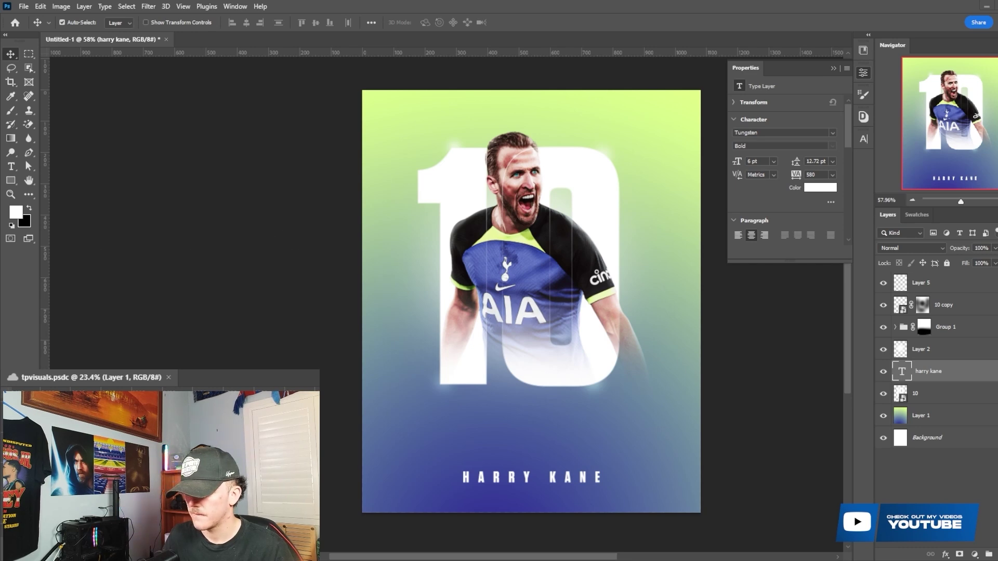
- Place the Tottenham_Hotspur.svg crest as the top layer and scale it to about 69 × 140 px in the poster's upper-right corner
key("Return")
left_click_drag(931, 371, 934, 281)
key("ctrl+t")
left_click_drag(627, 312, 693, 128)
key("Return")
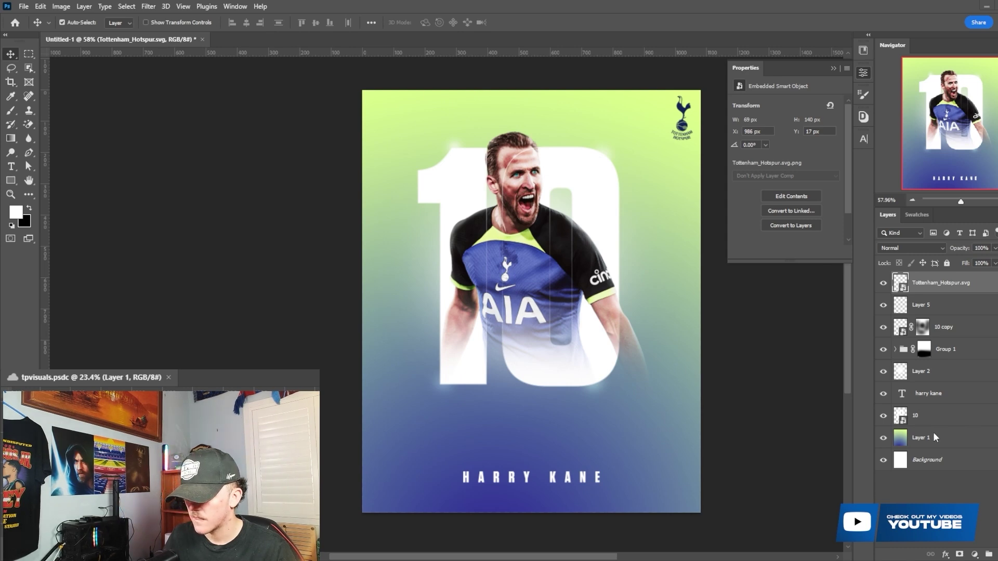
left_click(954, 445)
key("ctrl+v")
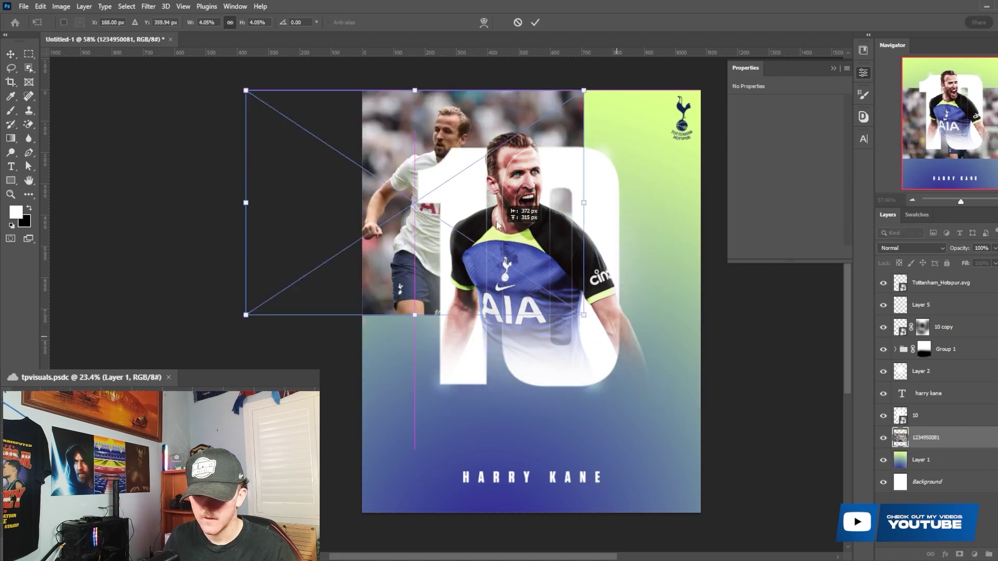
left_click_drag(504, 244, 481, 235)
left_click(535, 22)
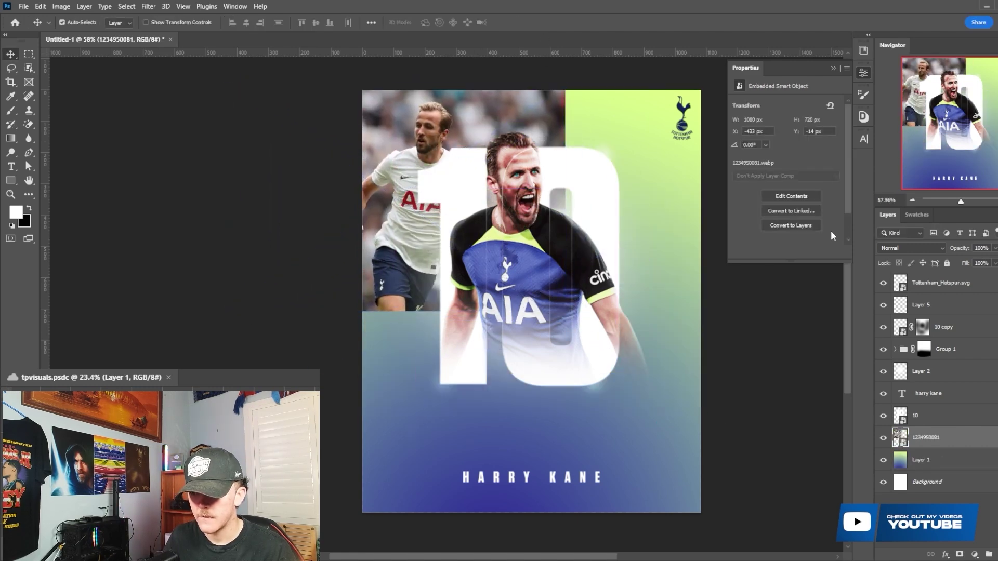
left_click(910, 248)
left_click(891, 422)
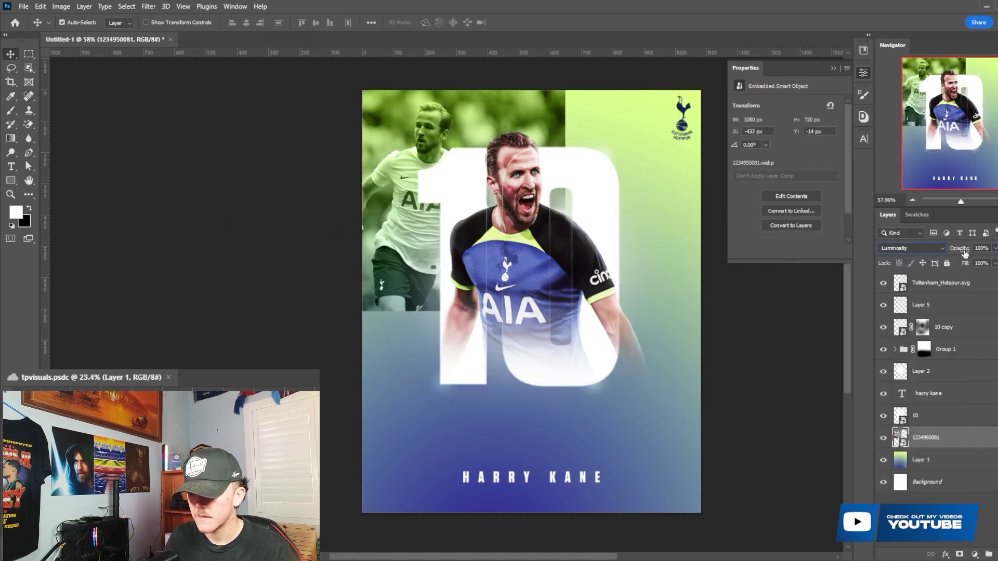
type("0")
key("Return")
left_click_drag(907, 242, 911, 242)
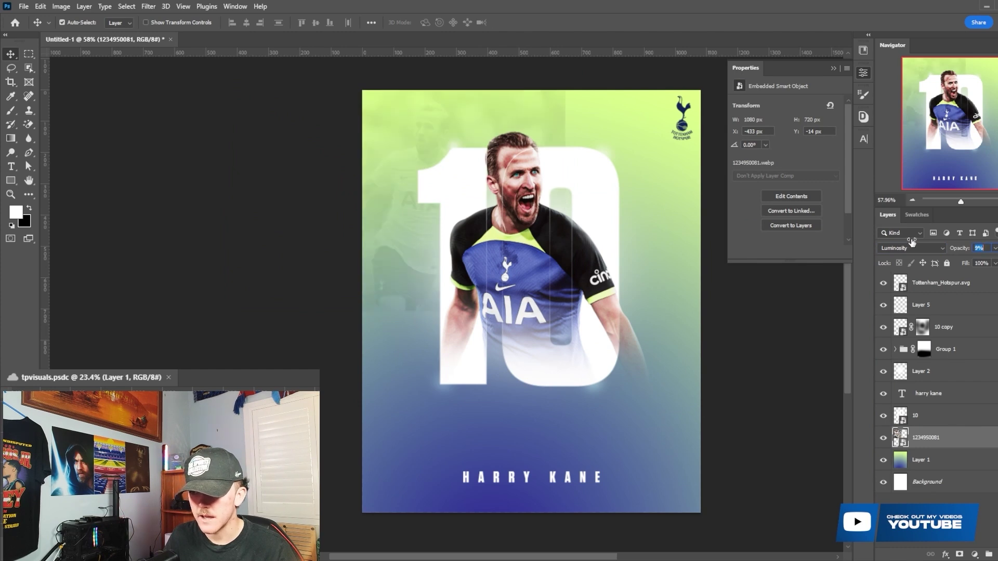
left_click(974, 554)
left_click(962, 465)
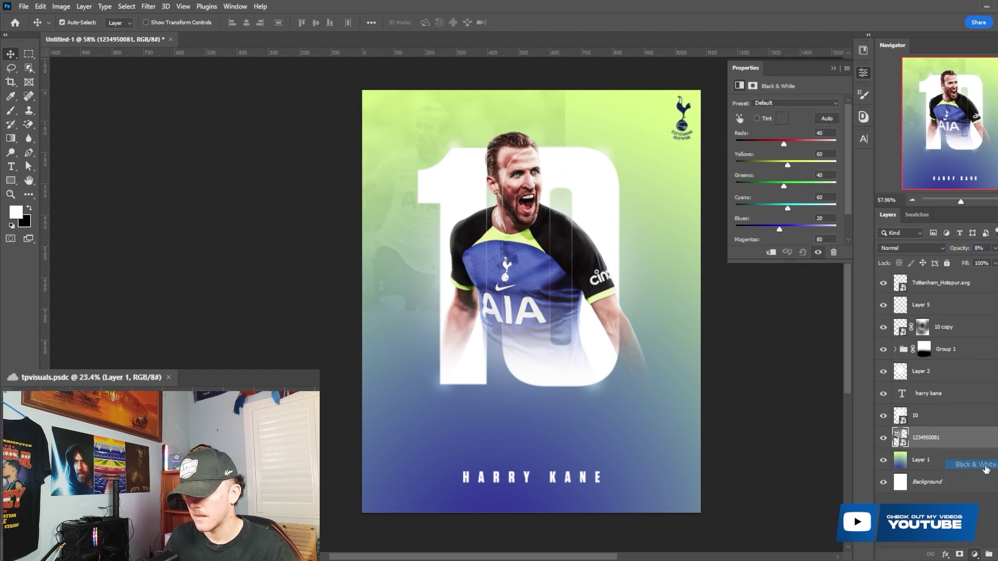
right_click(977, 437)
left_click(897, 312)
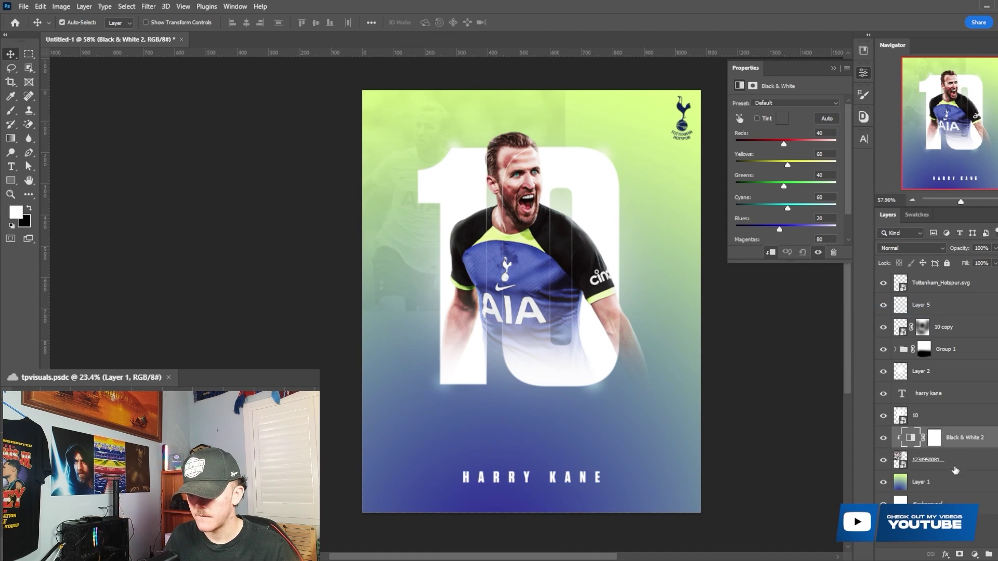
left_click(921, 482)
left_click(949, 460)
left_click(960, 554)
key("b")
key("bracketright")
key("bracketright")
key("bracketright")
key("bracketright")
key("bracketright")
key("bracketright")
key("bracketright")
key("bracketright")
key("bracketright")
key("bracketright")
key("bracketright")
key("bracketright")
key("bracketright")
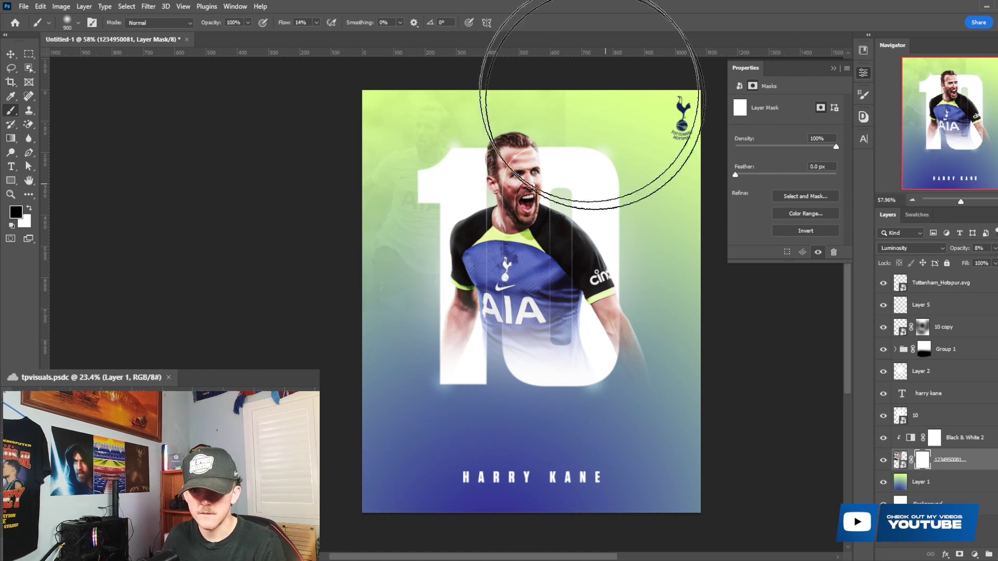
left_click(658, 276)
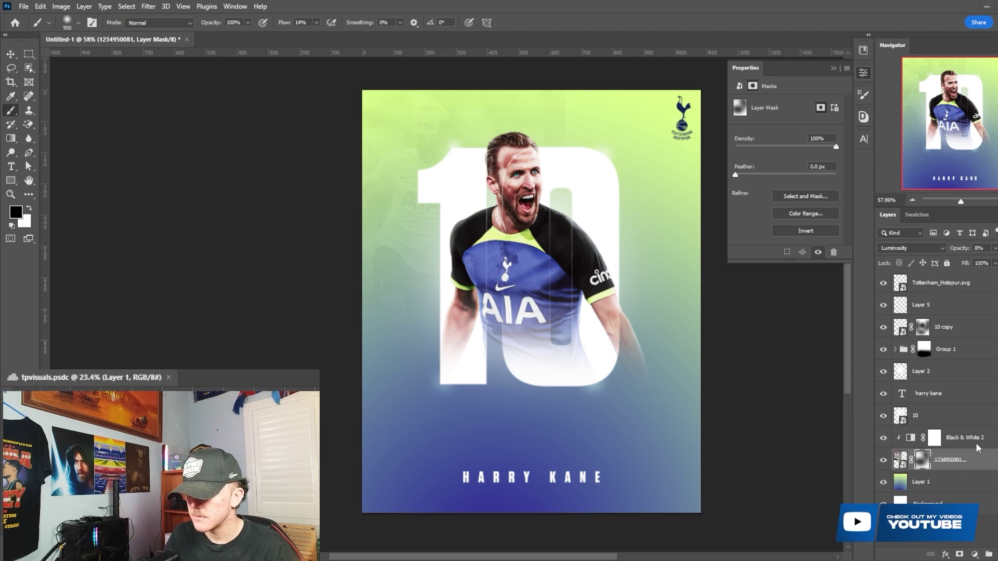
- Place the player photo np_file_177649 behind the 10 at the poster's upper right and set its blend mode to Luminosity
left_click(935, 437)
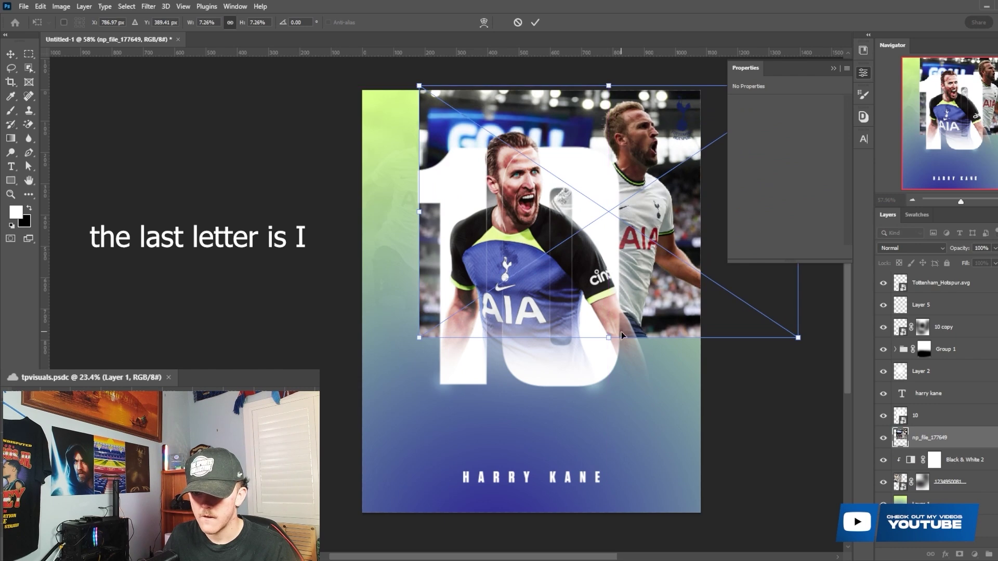
left_click(535, 21)
left_click(910, 248)
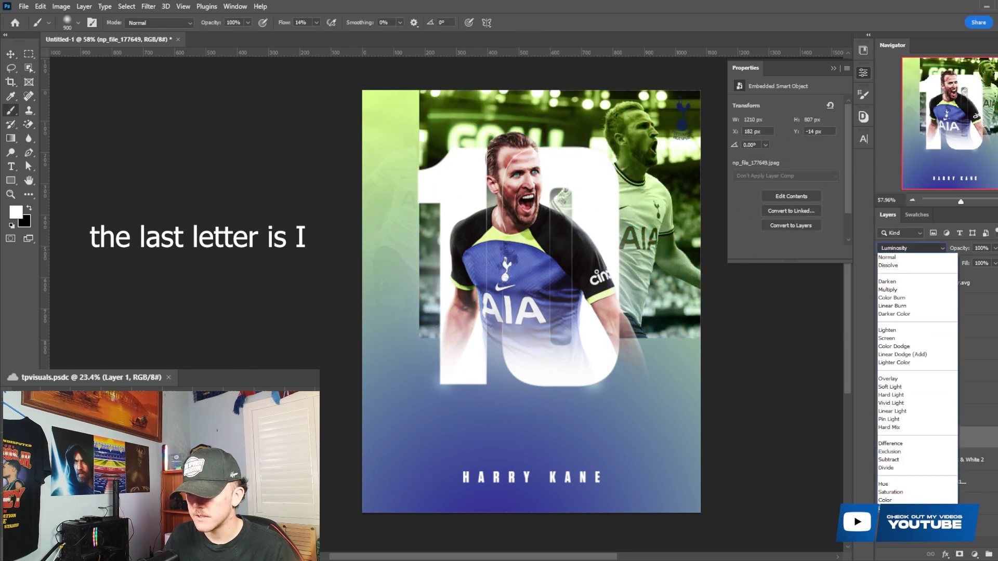
left_click(888, 507)
- Lower the np_file_177649 photo's opacity to 10%
left_click(968, 480)
left_click(962, 459)
left_click(930, 438)
left_click_drag(952, 249, 914, 240)
- Add a Black & White adjustment layer with default values and clip it to the np_file_177649 photo
left_click(975, 554)
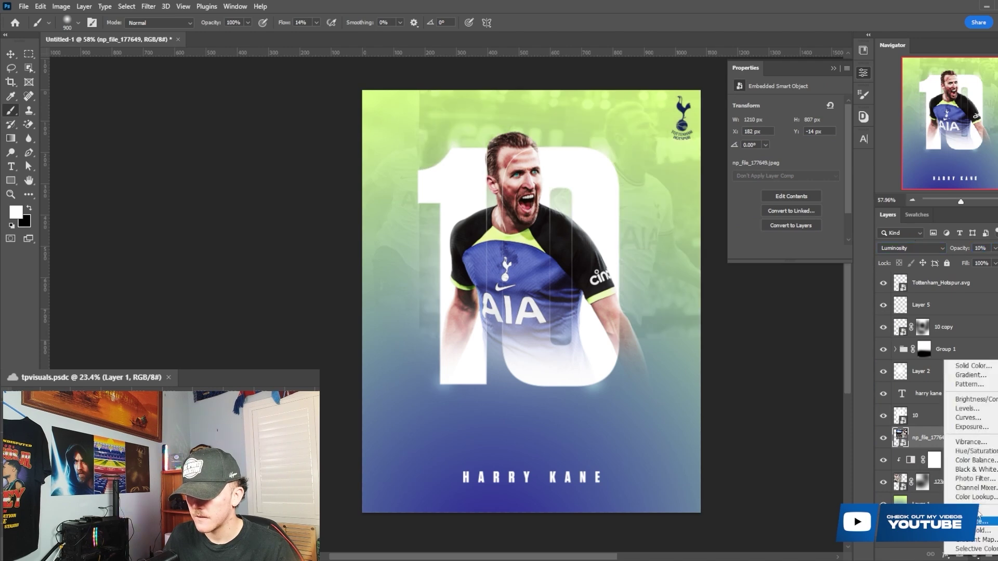
left_click(980, 475)
right_click(965, 436)
left_click(855, 312)
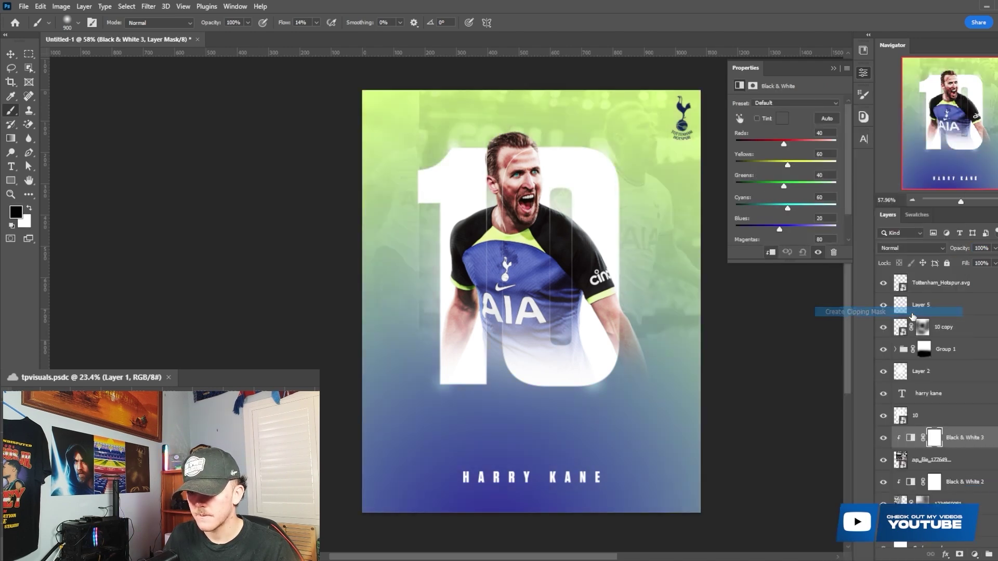
- Add a layer mask to the np_file_177649 photo and fade its edges with the soft black 900 px brush
left_click(967, 460)
left_click(960, 554)
mouse_move(440, 341)
left_mouse_down()
mouse_move(424, 266)
mouse_move(396, 269)
mouse_move(370, 246)
mouse_move(457, 357)
mouse_move(746, 389)
mouse_move(669, 372)
left_mouse_up()
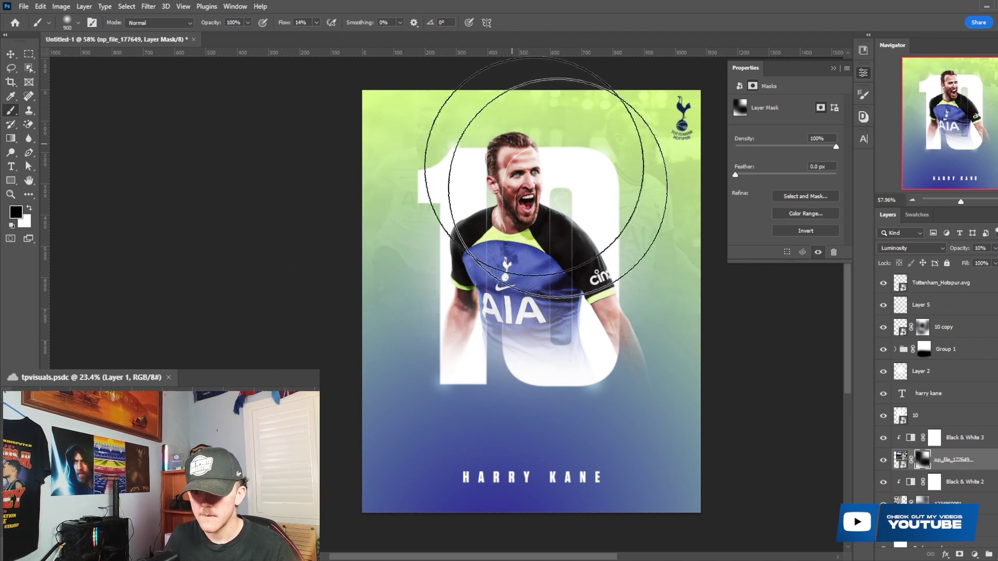
left_click(898, 494)
left_click_drag(548, 297, 580, 241)
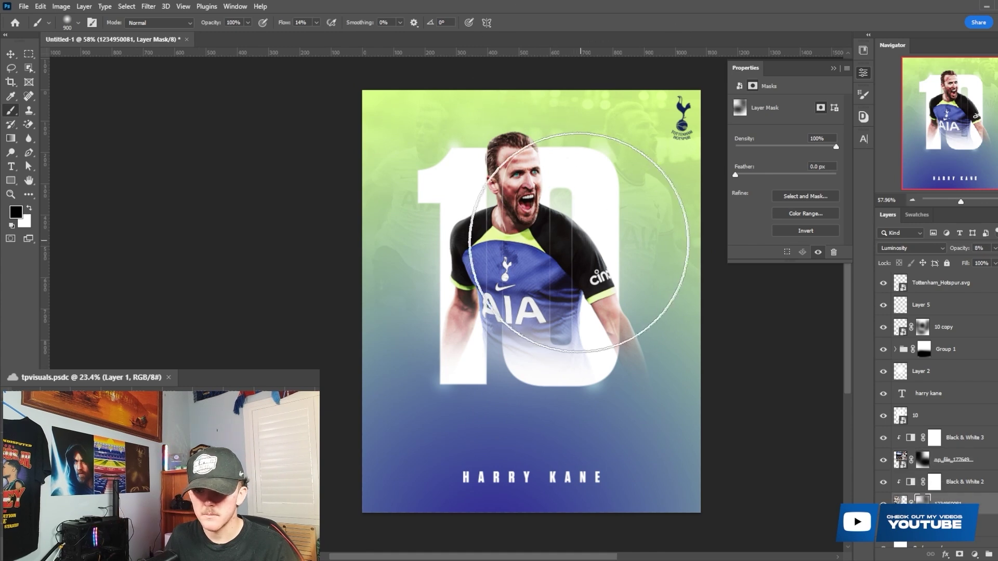
scroll(598, 250, "down", 1)
scroll(597, 250, "up", 1)
- Stamp all visible layers except the club crest into a new layer above Layer 5, and convert it to a smart object
left_click(959, 285)
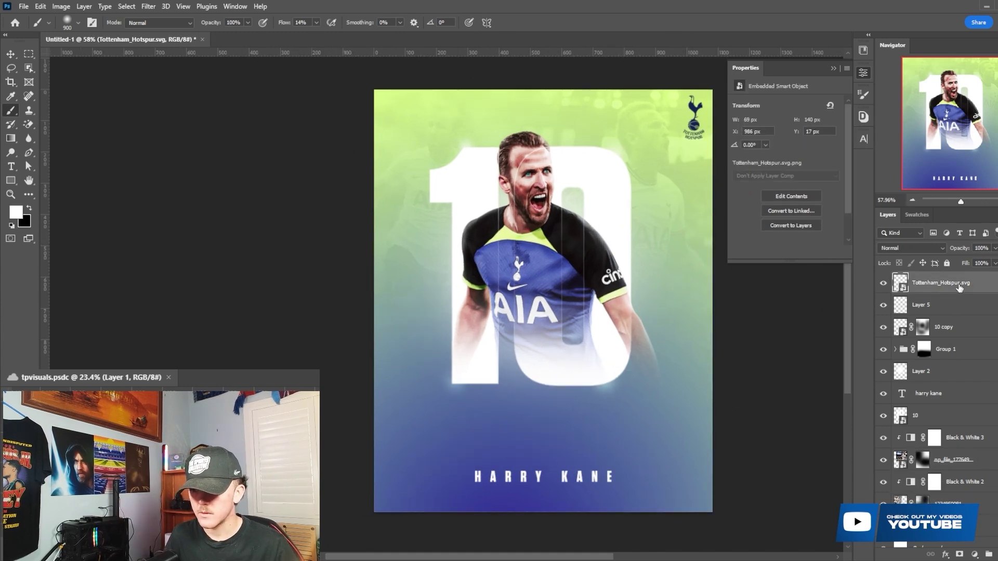
left_click(957, 310)
left_click(884, 284)
key("ctrl+alt+shift+e")
right_click(958, 308)
left_click(883, 255)
left_click(883, 283)
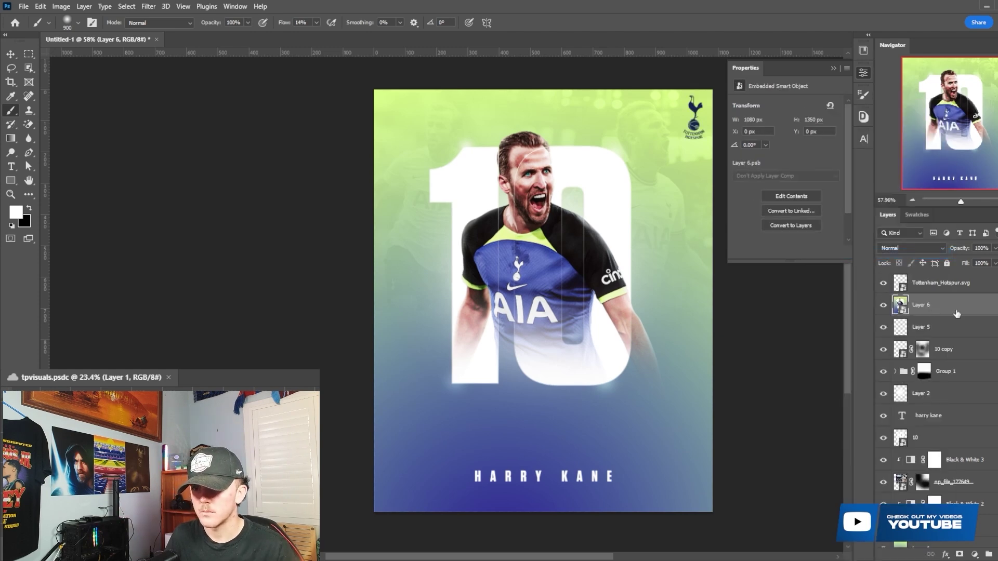
- Open the Camera Raw Filter on the merged layer and set Dehaze -3, Clarity +18, Contrast +12 and Exposure +0.15
left_click(148, 6)
left_click(182, 86)
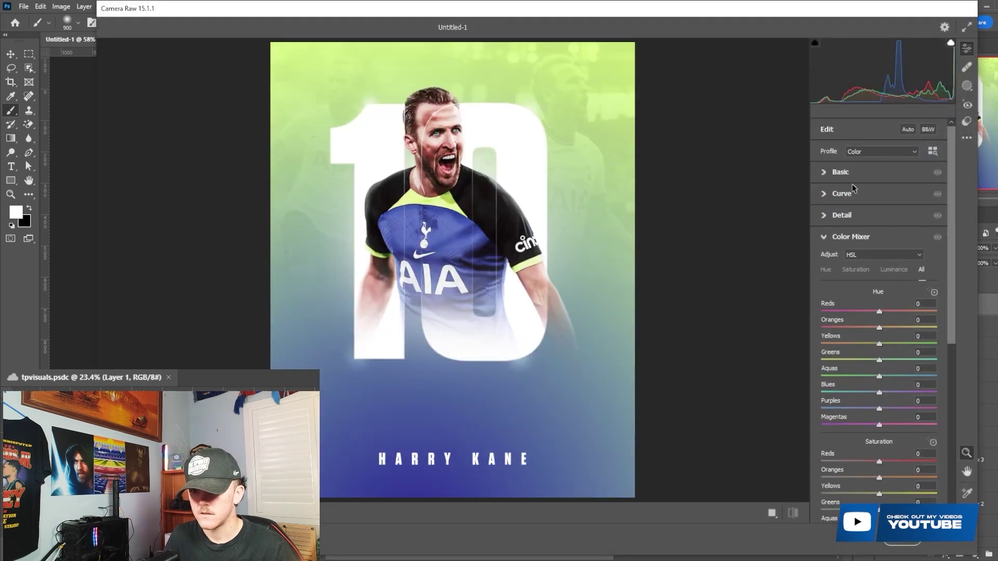
left_click(852, 193)
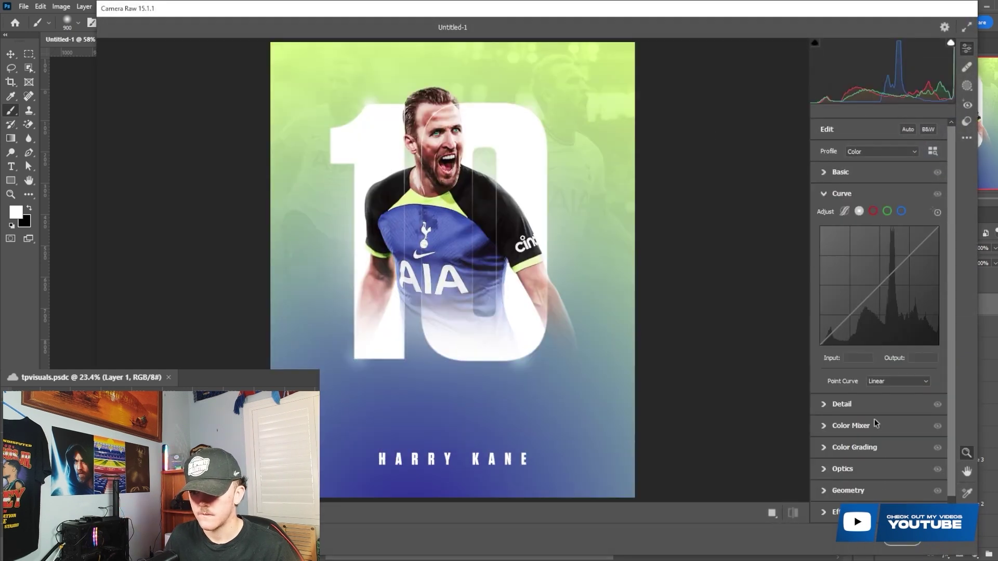
left_click(851, 172)
left_click_drag(893, 389, 891, 386)
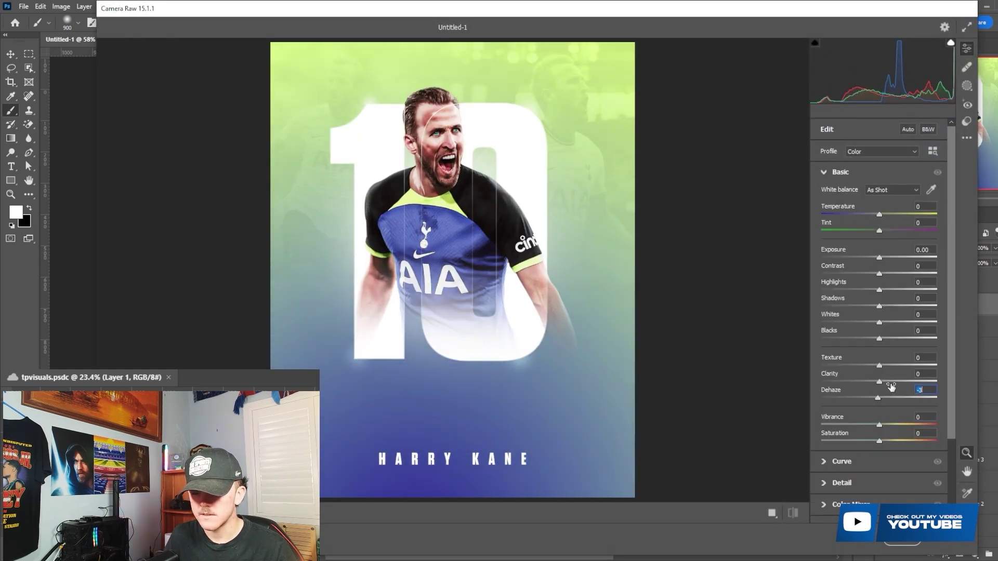
left_click(889, 382)
left_click(886, 273)
left_click_drag(881, 260, 882, 261)
scroll(888, 295, "down", 5)
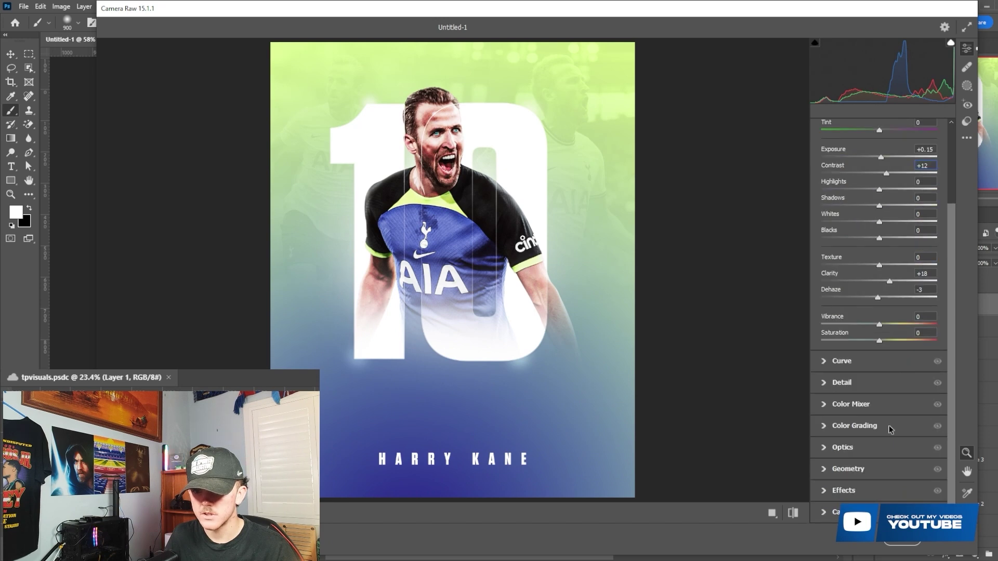
- Set the Camera Raw vignetting to -7 and apply the filter to the merged layer
left_click(852, 491)
left_click_drag(879, 370, 875, 372)
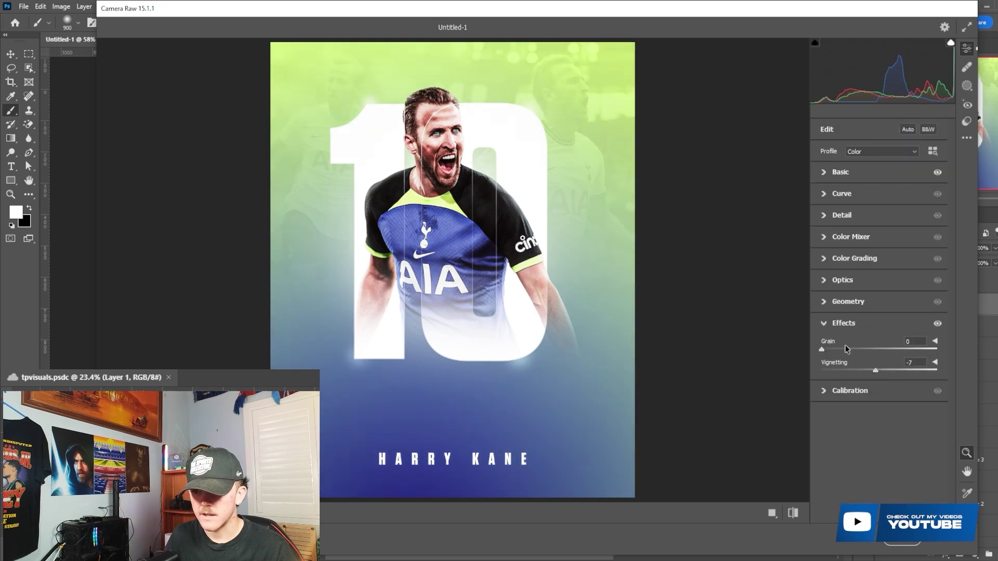
left_click(898, 549)
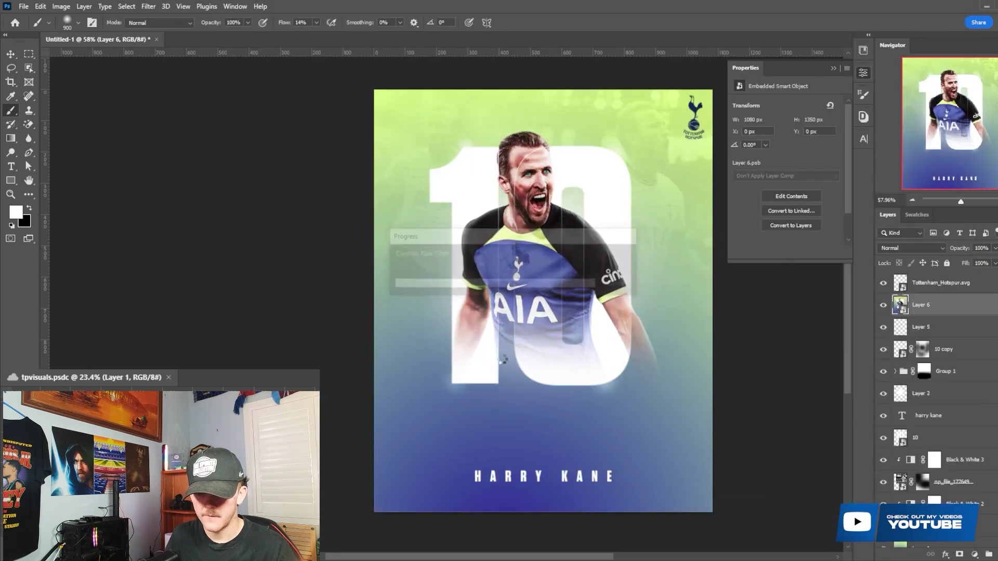
scroll(732, 266, "up", 1)
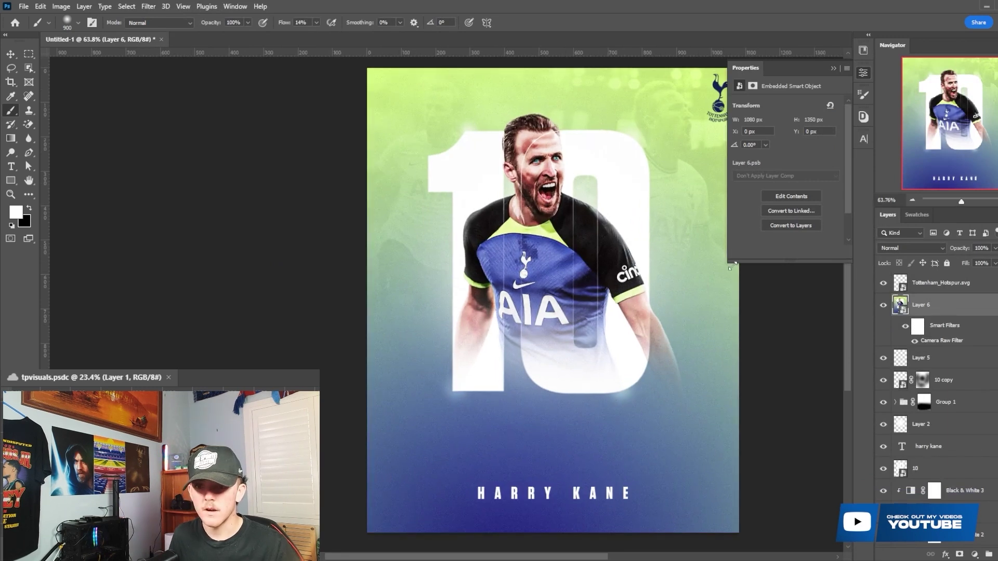